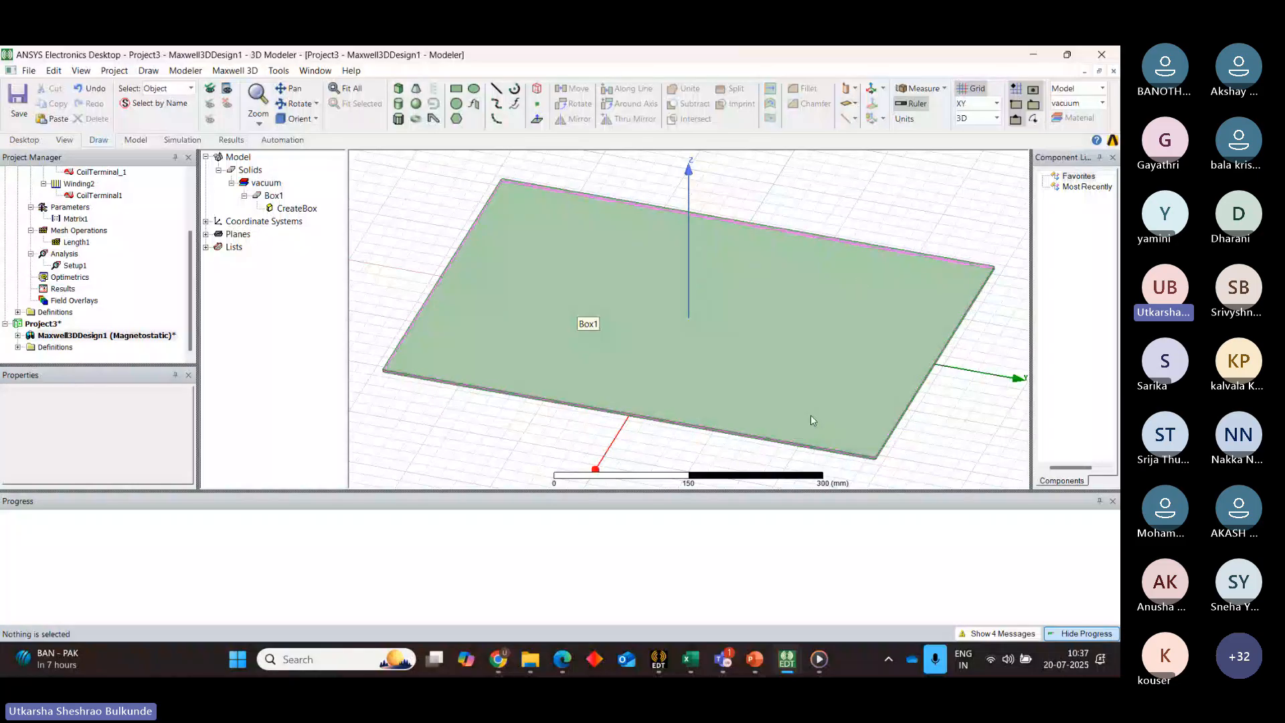
# Switch to the PowerPoint slide on EV charging couplers to review the circular coil, then return to the Project3 model in ANSYS Electronics Desktop
pyautogui.moveTo(756, 660)
pyautogui.click(771, 552)
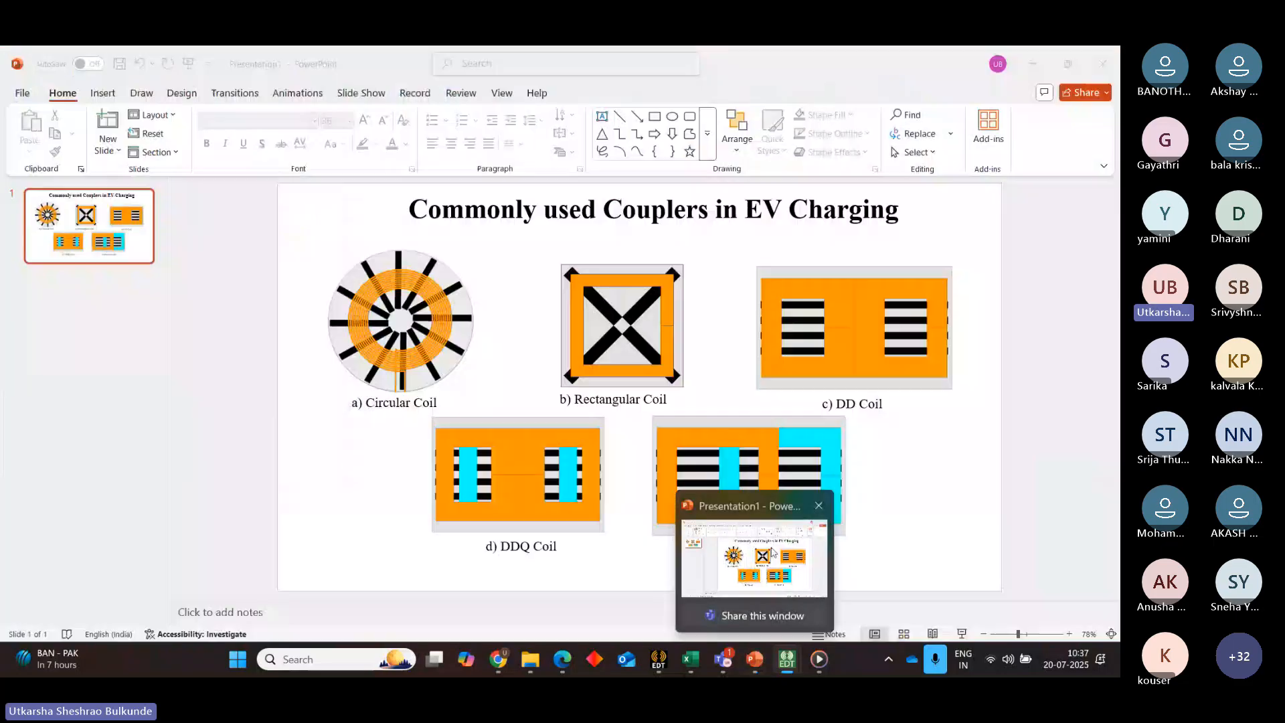
pyautogui.click(388, 317)
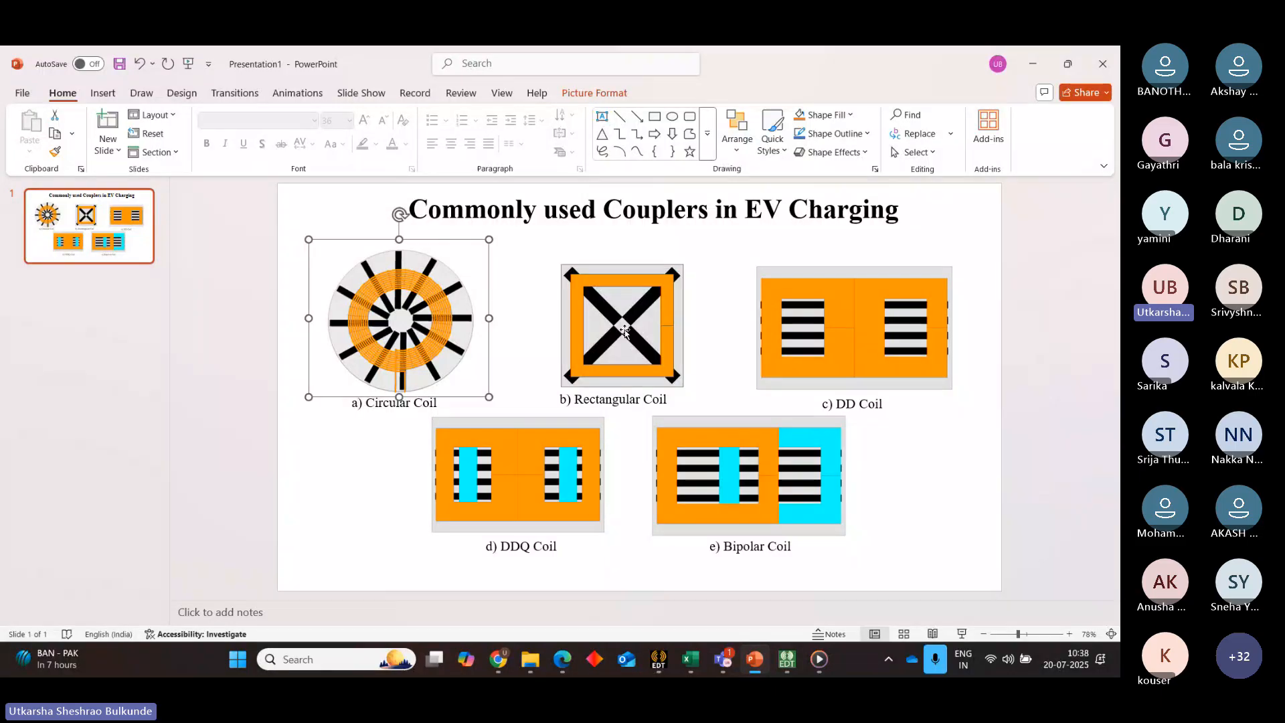
pyautogui.moveTo(787, 659)
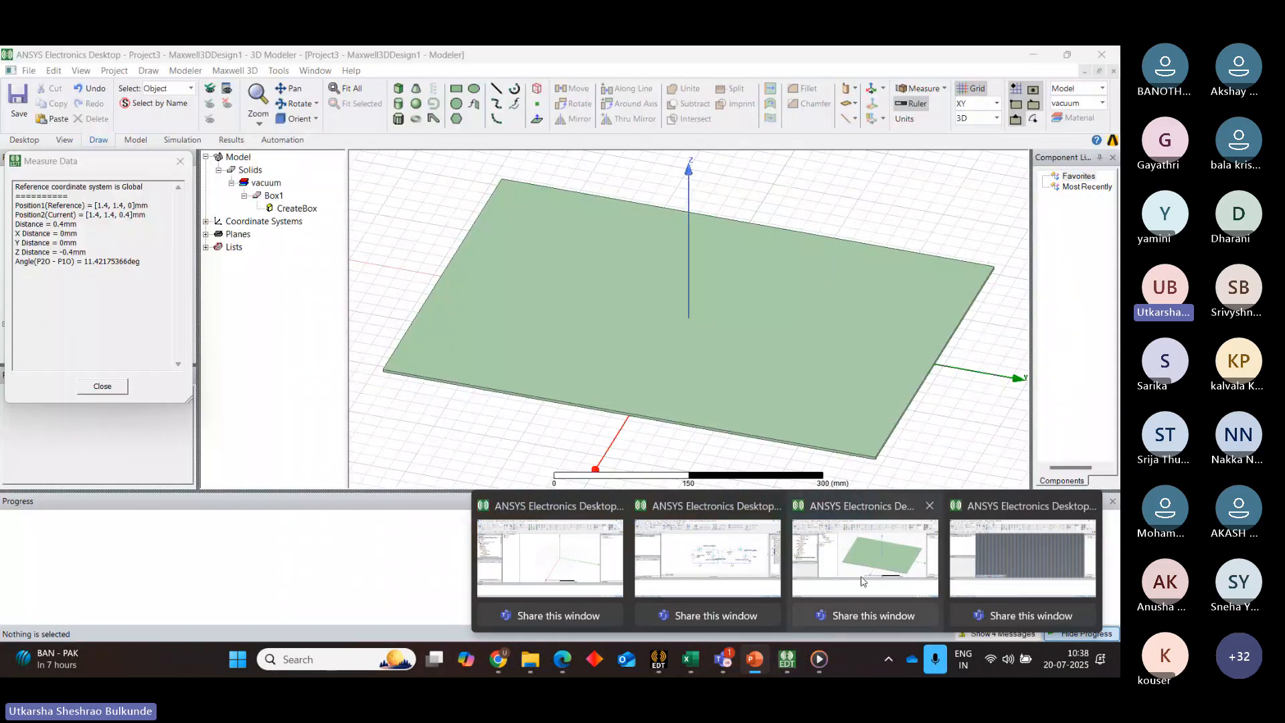
pyautogui.click(862, 582)
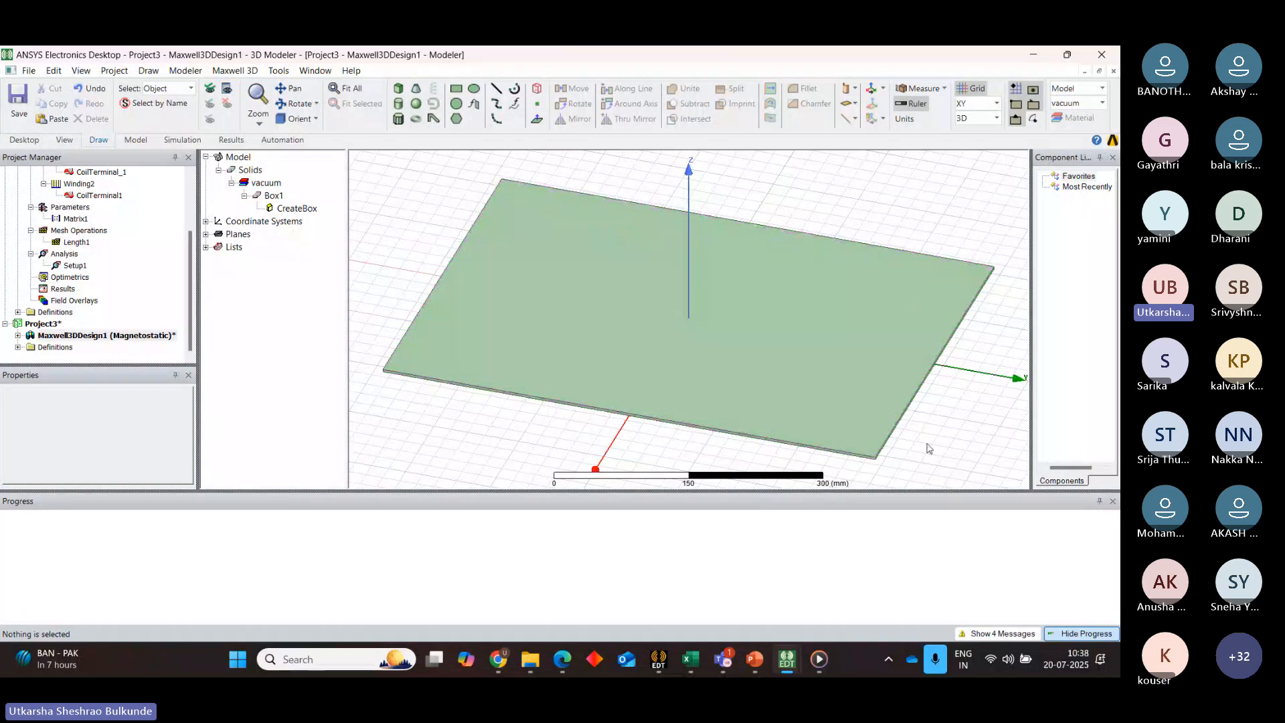
# Draw a second box on the plate, about 300 by 440 by 20 mm, starting at about -160, -220, 0
pyautogui.click(399, 89)
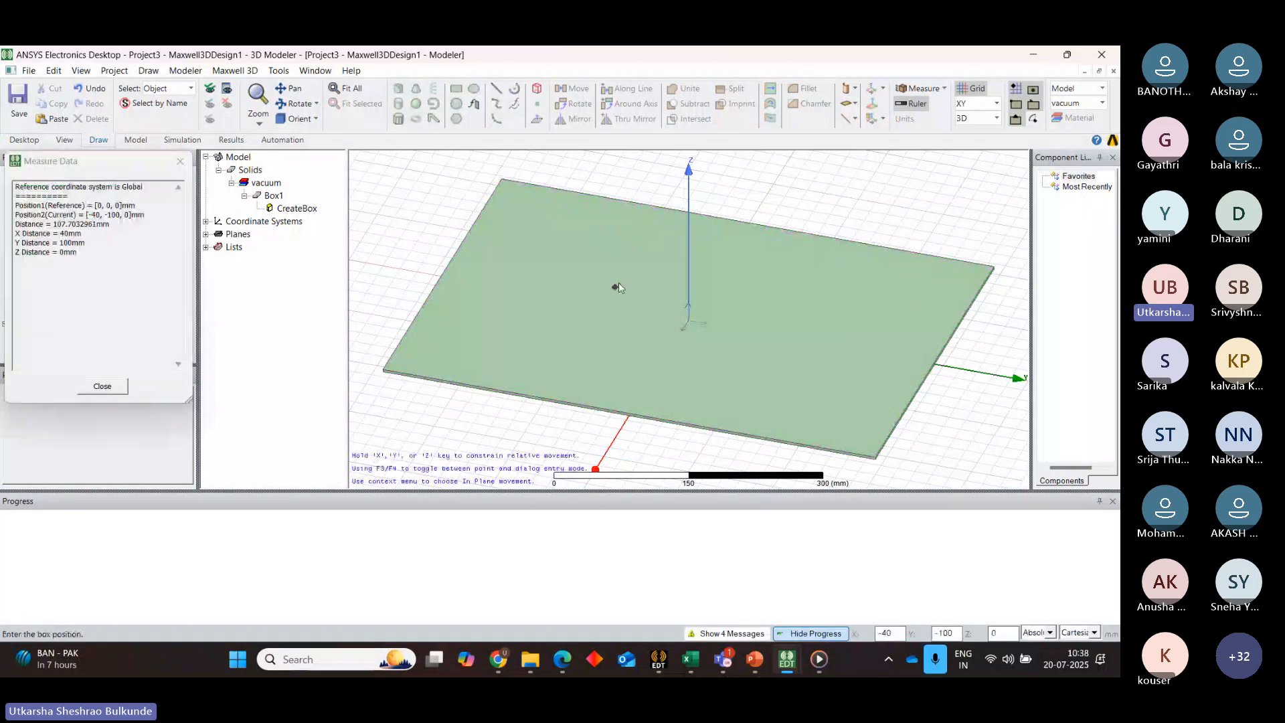
pyautogui.click(544, 218)
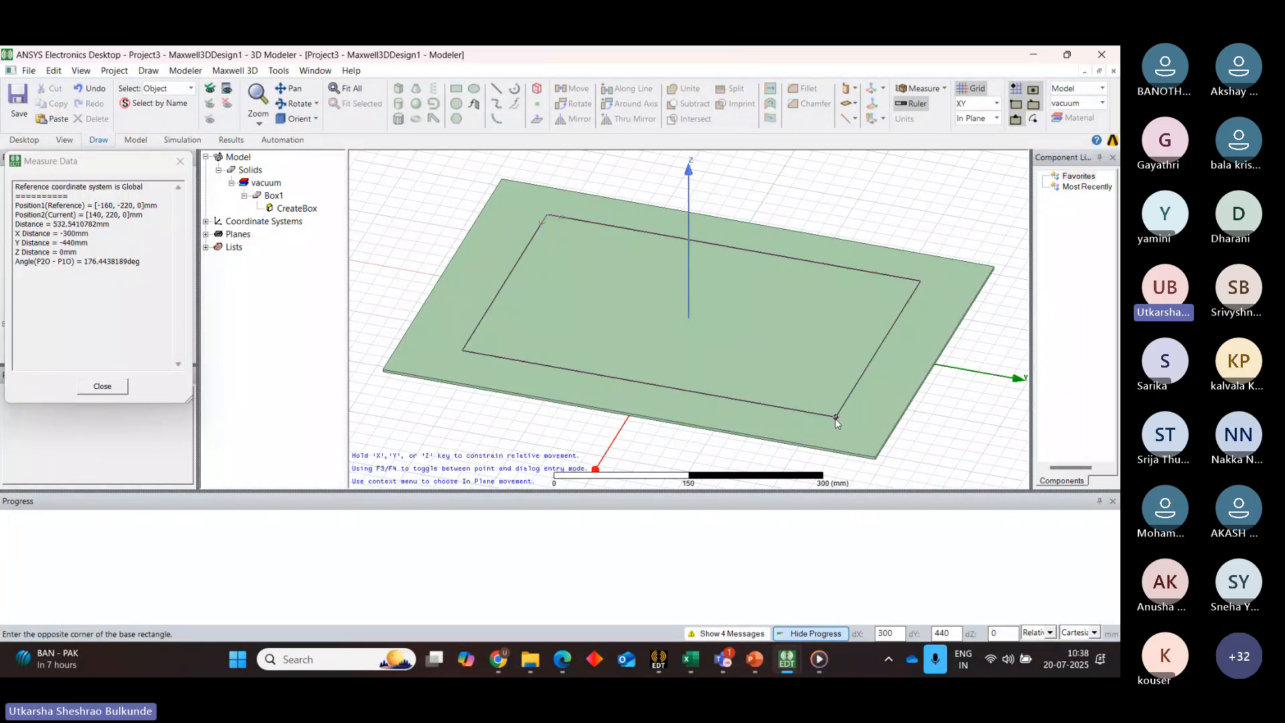
pyautogui.click(836, 419)
pyautogui.click(836, 413)
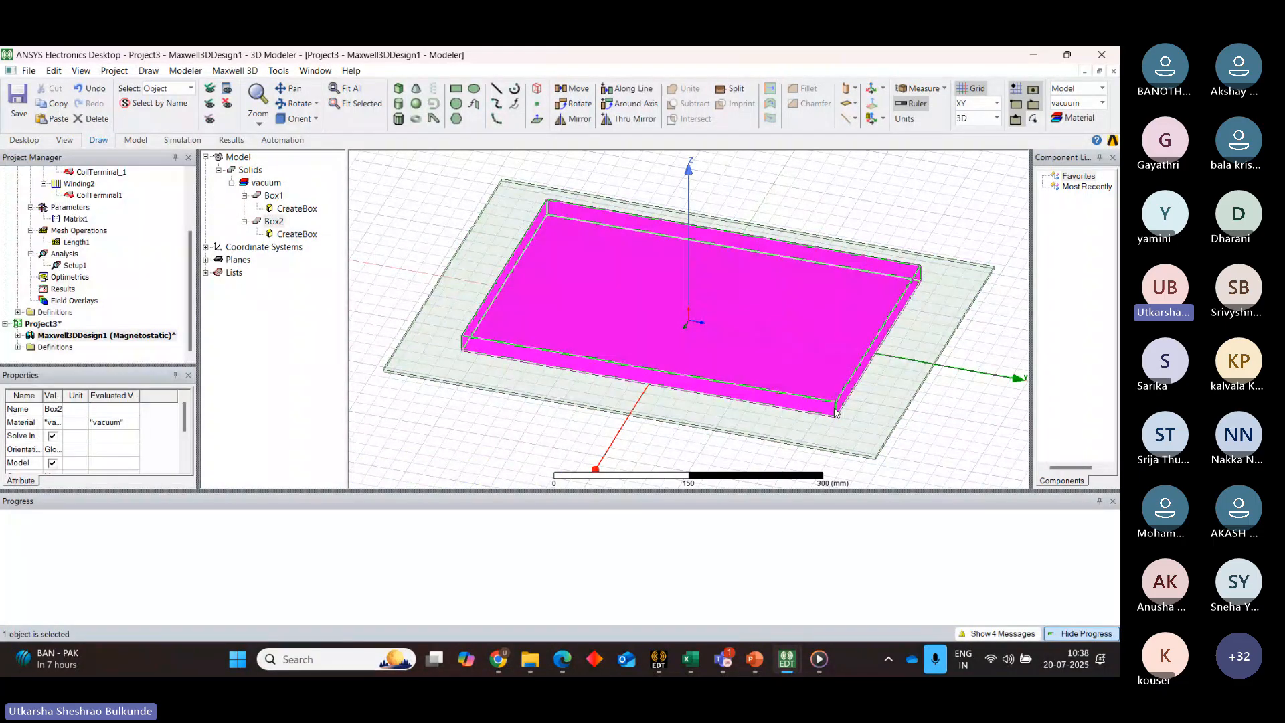
pyautogui.click(499, 466)
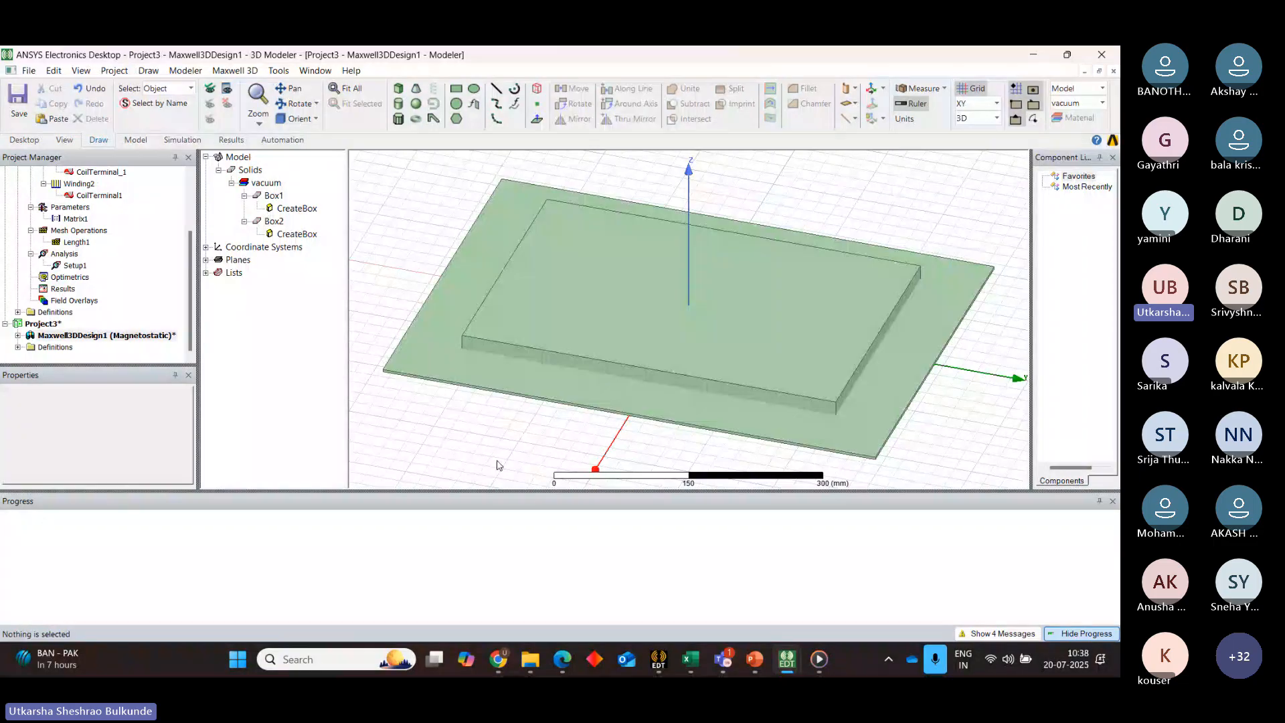
# Look up the inner coil size variables xinp and yinp in the Maxwell_circuit design, then return to the Project3 design
pyautogui.doubleClick(304, 234)
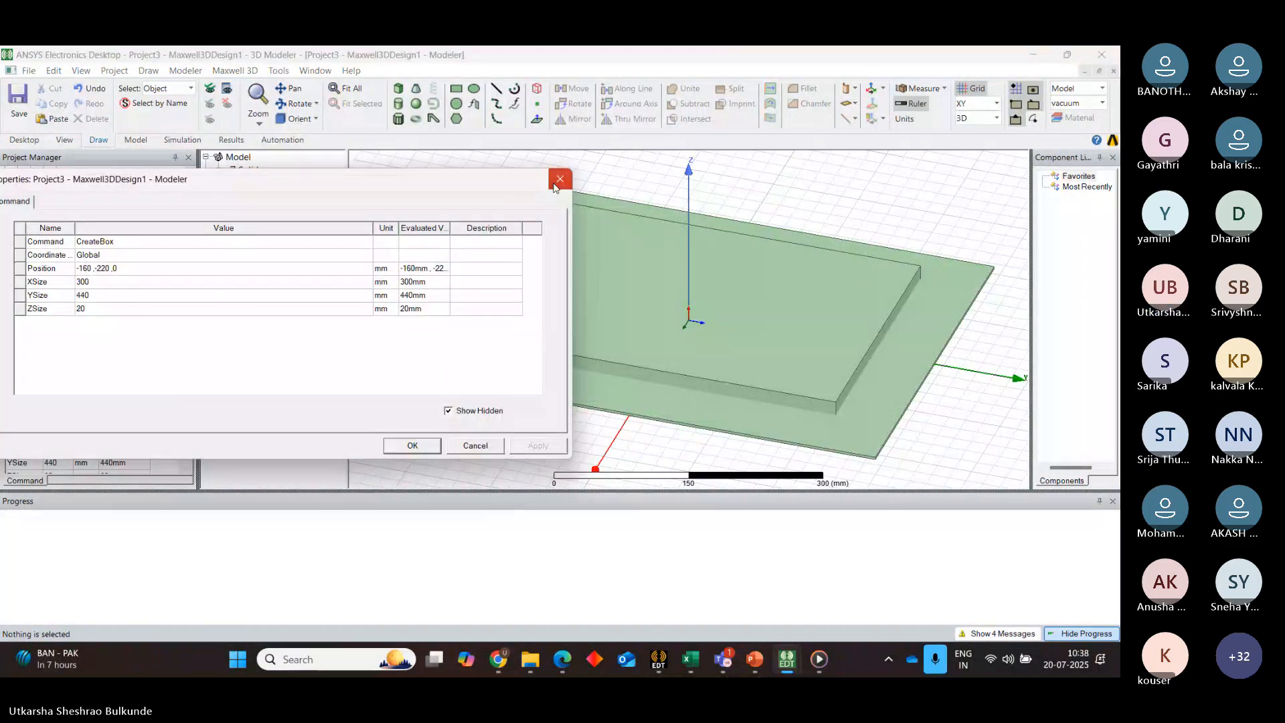
pyautogui.click(560, 179)
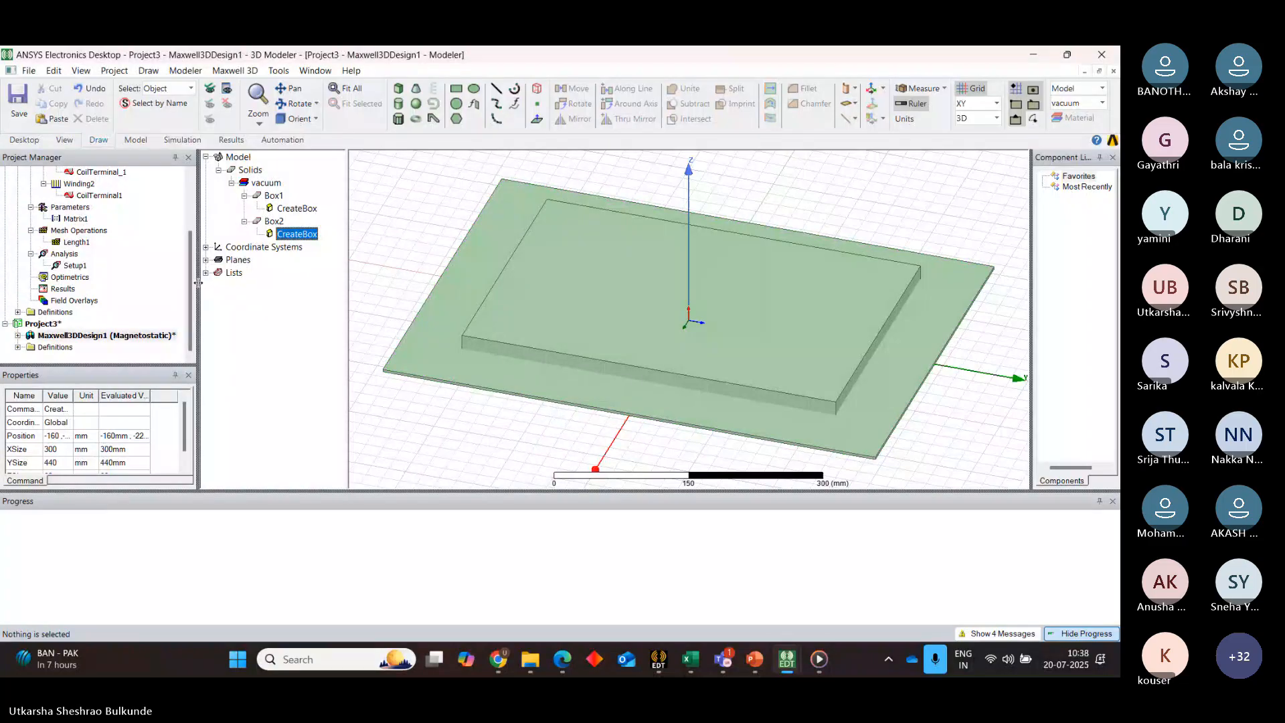
pyautogui.scroll(3, 60, 201)
pyautogui.click(69, 185)
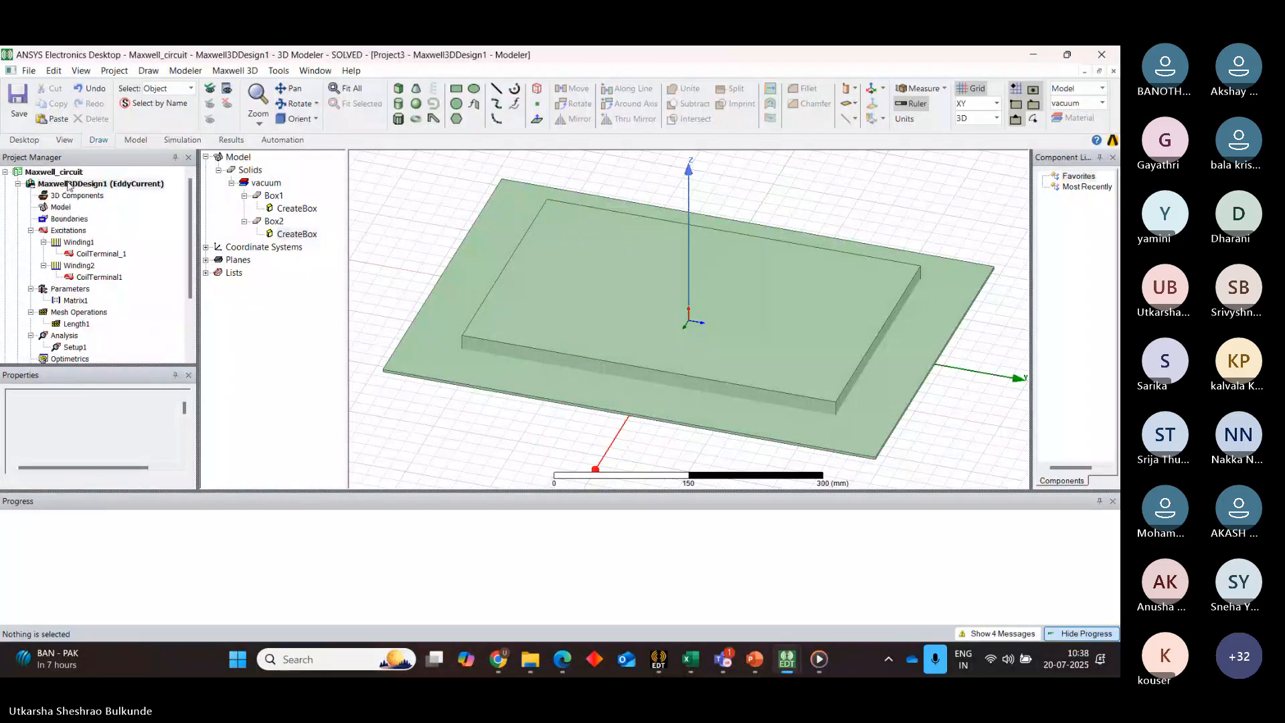
pyautogui.moveTo(184, 409); pyautogui.dragTo(183, 460)
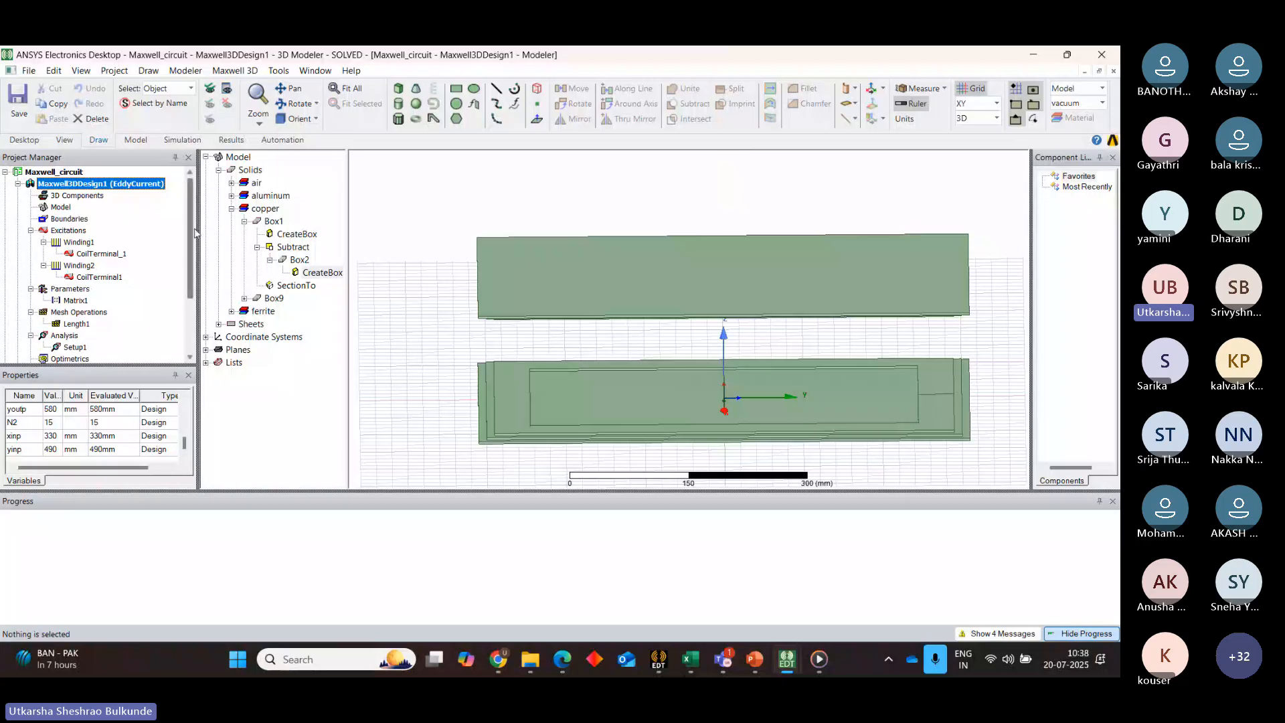
pyautogui.moveTo(191, 228); pyautogui.dragTo(191, 325)
pyautogui.click(30, 335)
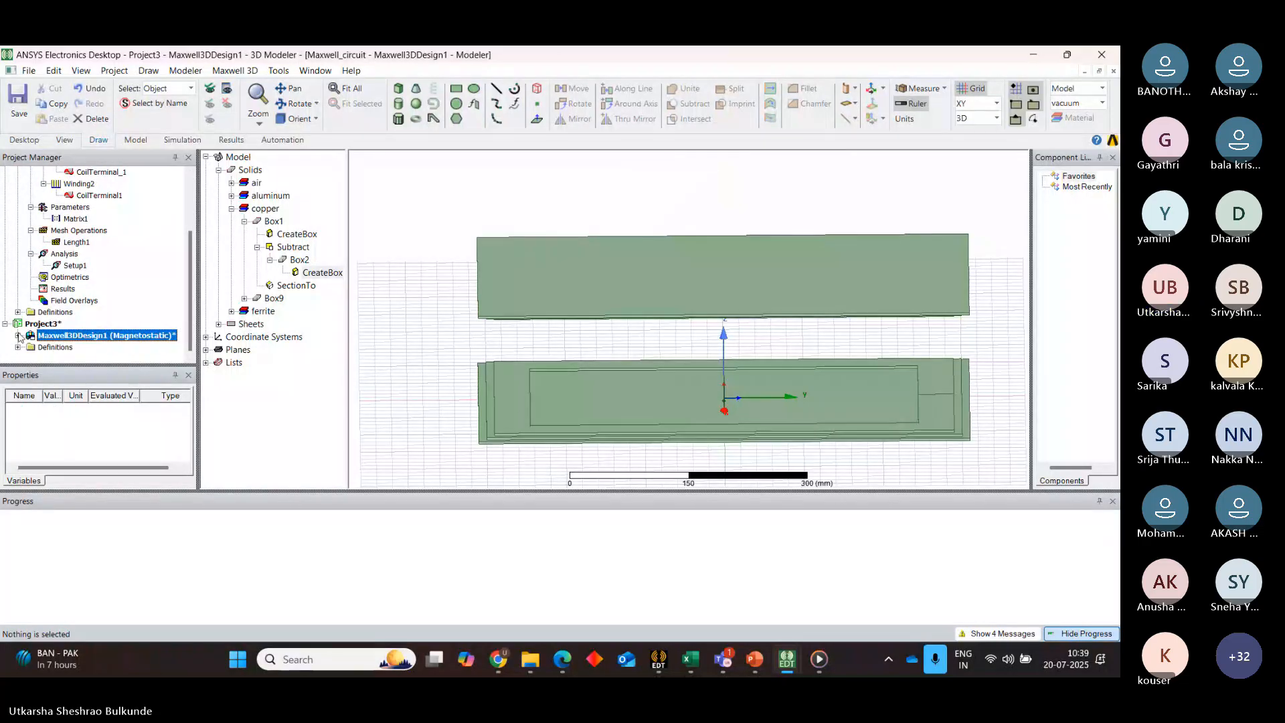
pyautogui.doubleClick(114, 337)
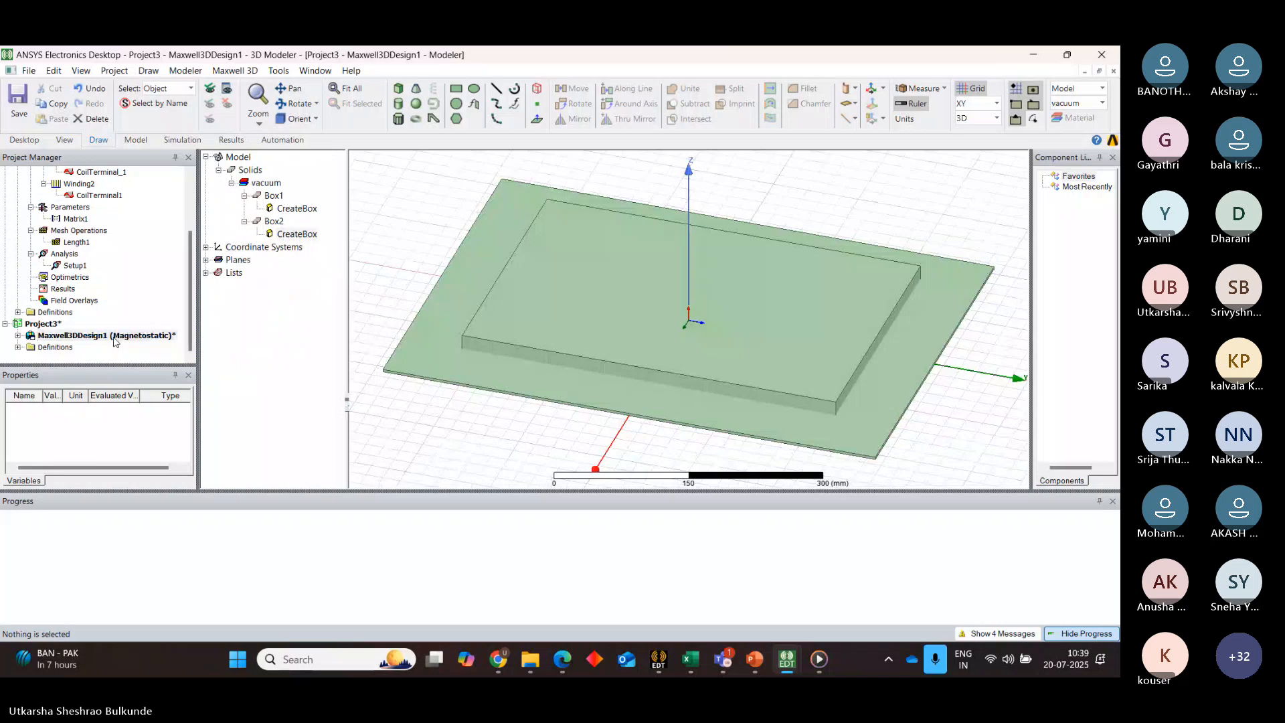
# Set the second box's X size to 330 mm and its Y size to 490 mm
pyautogui.doubleClick(296, 234)
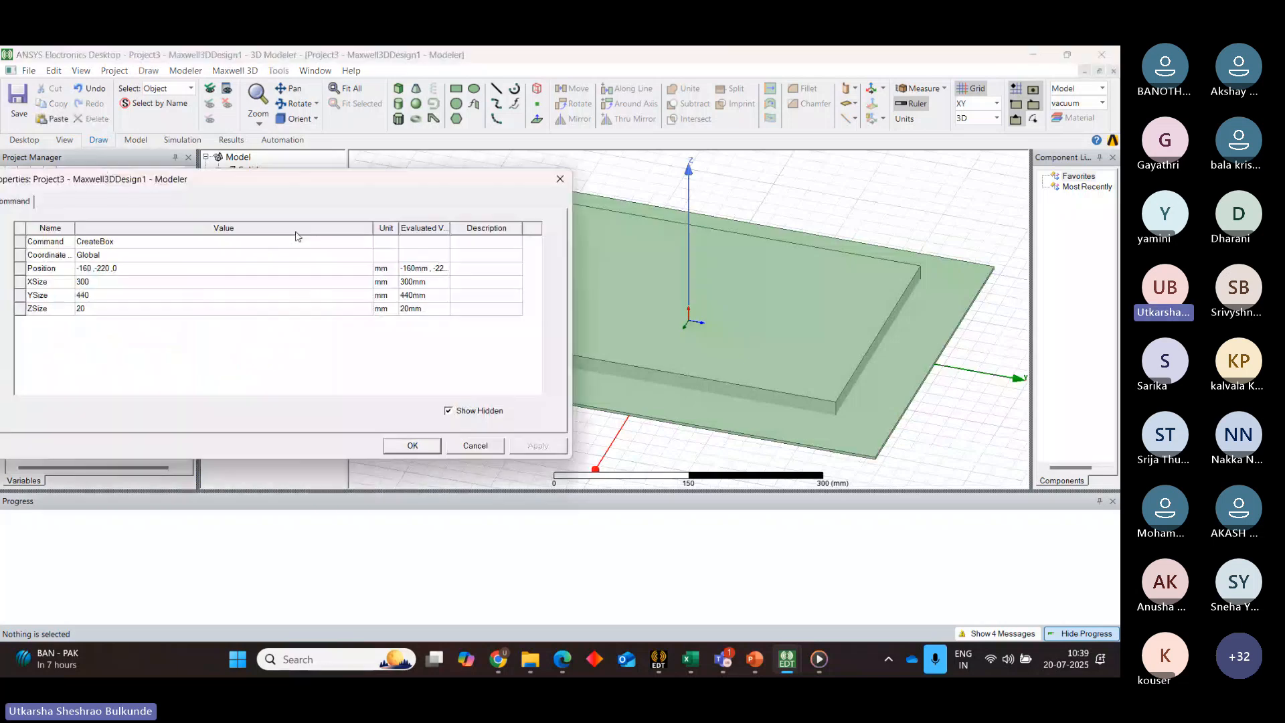
pyautogui.click(99, 283)
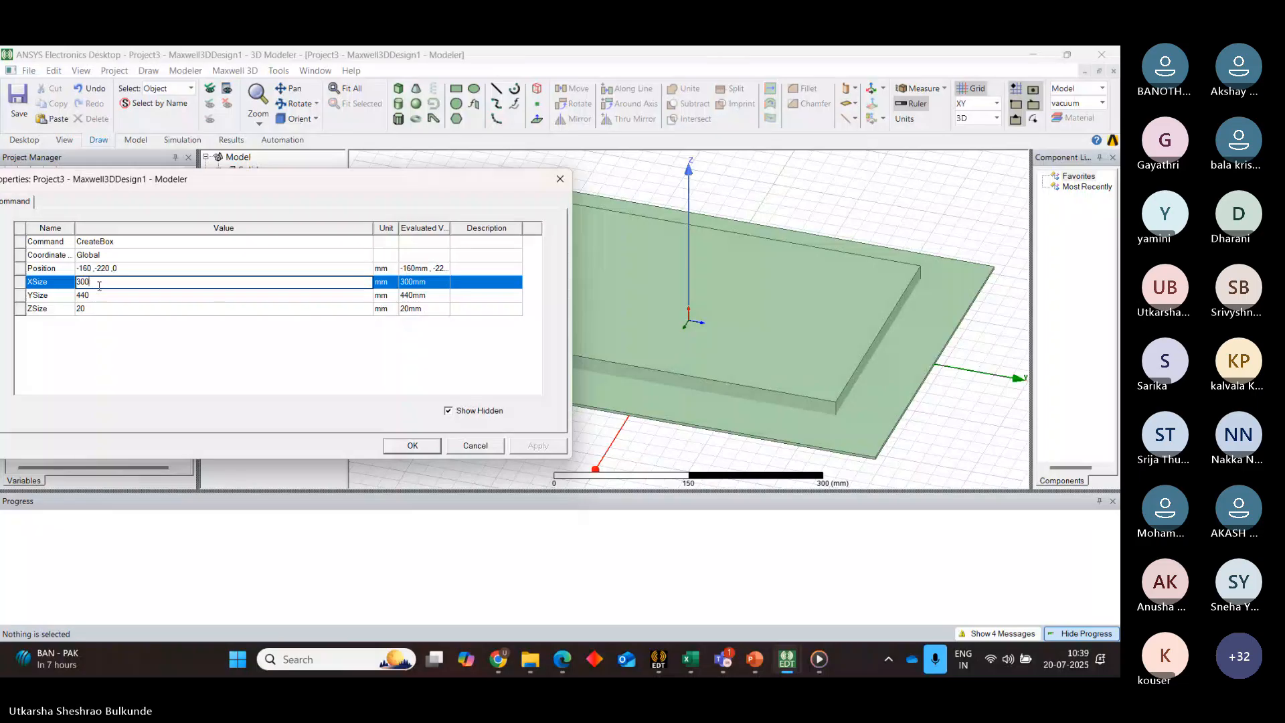
pyautogui.press('BackSpace')
pyautogui.press('BackSpace')
pyautogui.write('30')
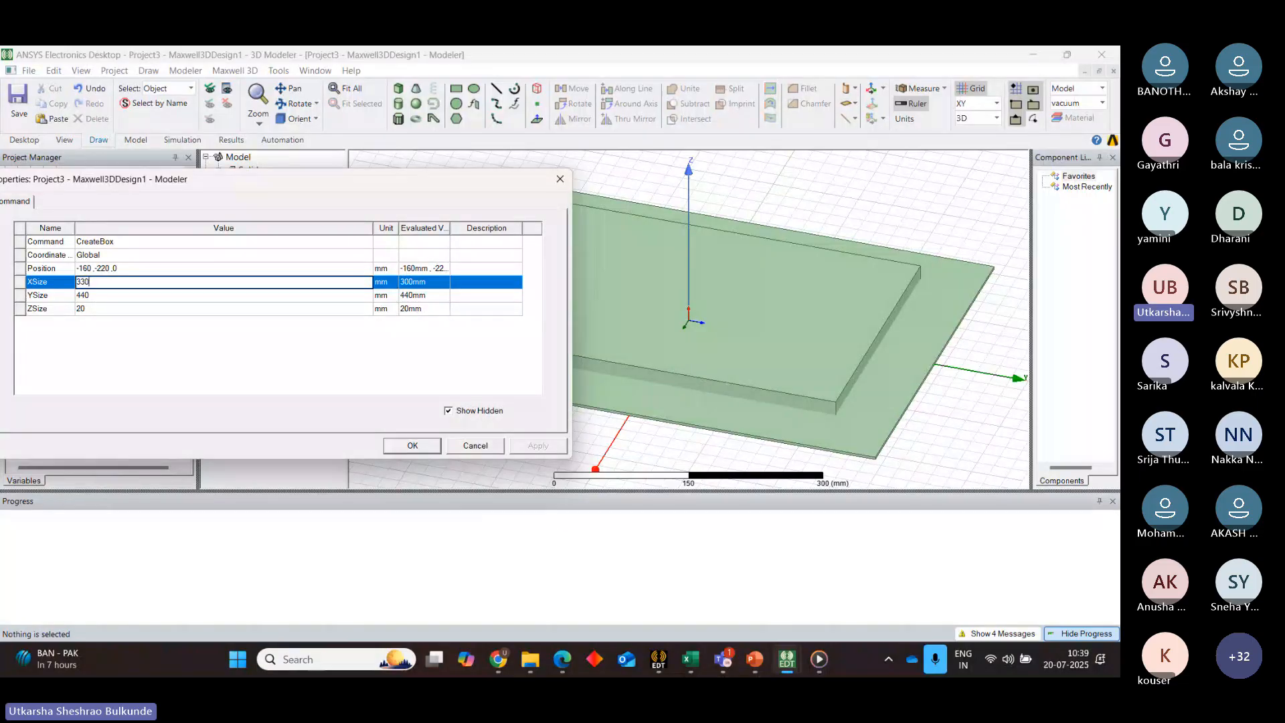
pyautogui.click(91, 296)
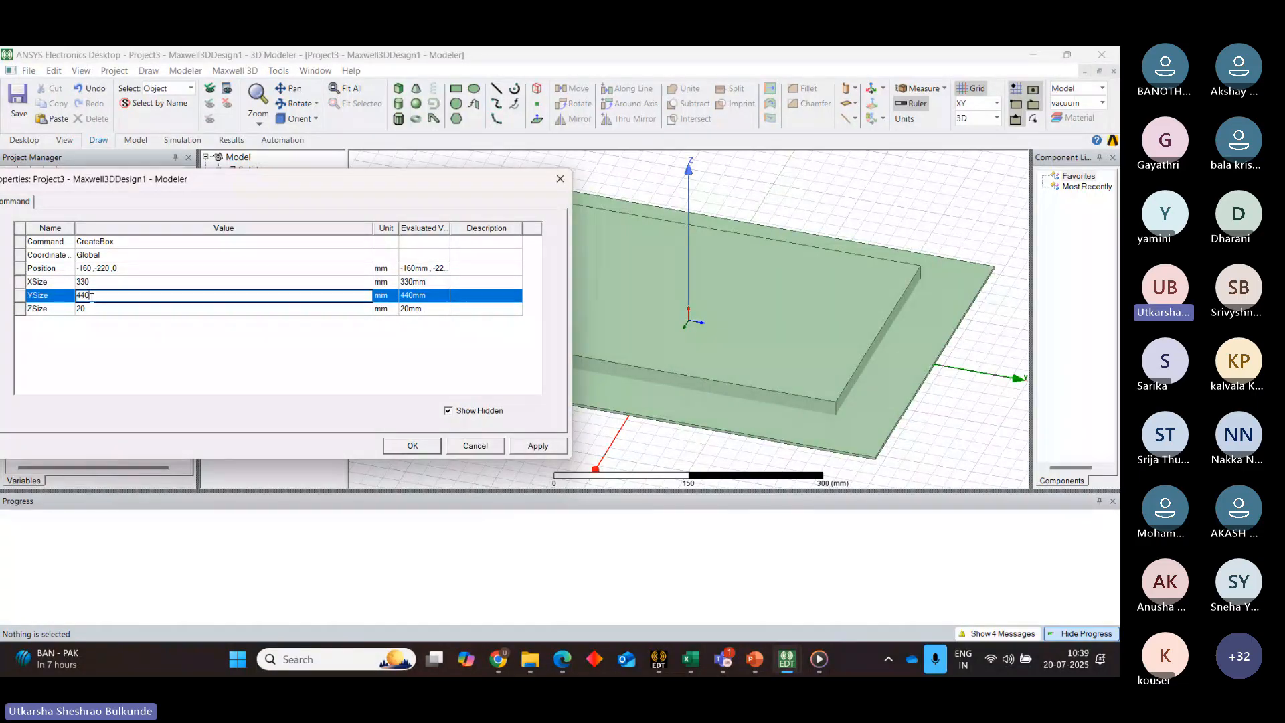
pyautogui.press('BackSpace')
pyautogui.press('BackSpace')
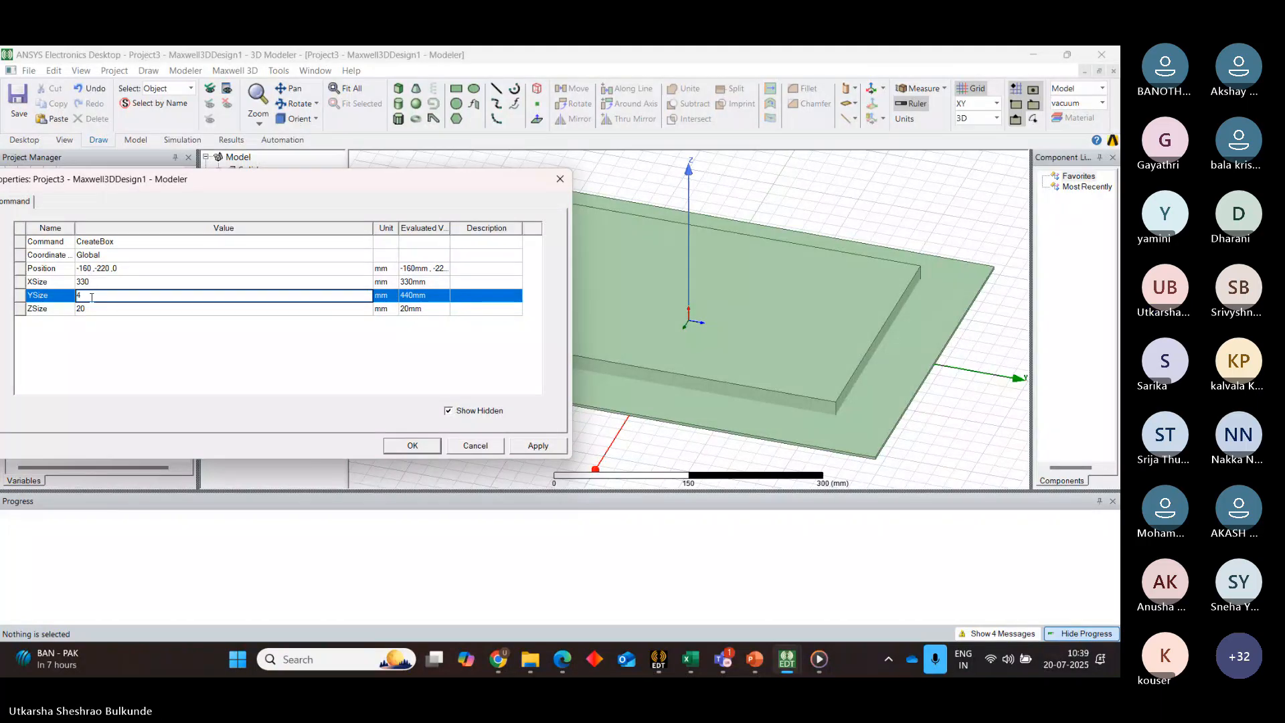
pyautogui.write('90')
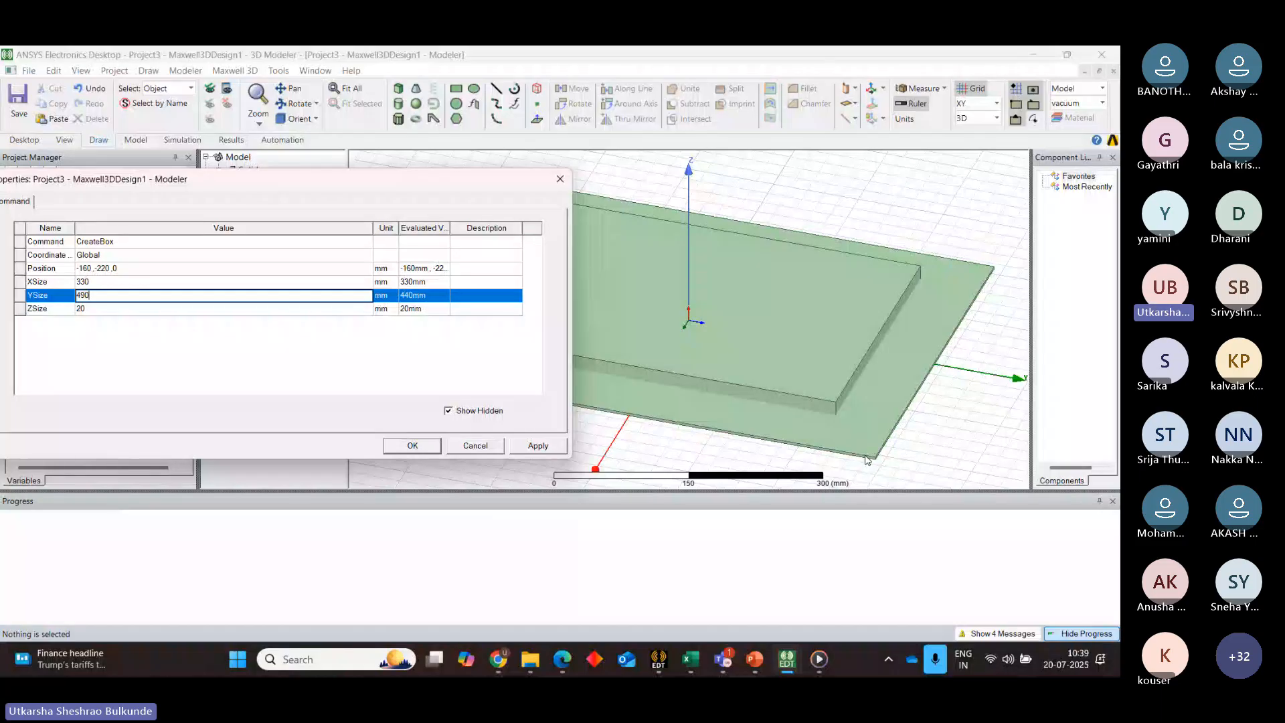
# Set the second box's Z size to 3 mm
pyautogui.click(95, 308)
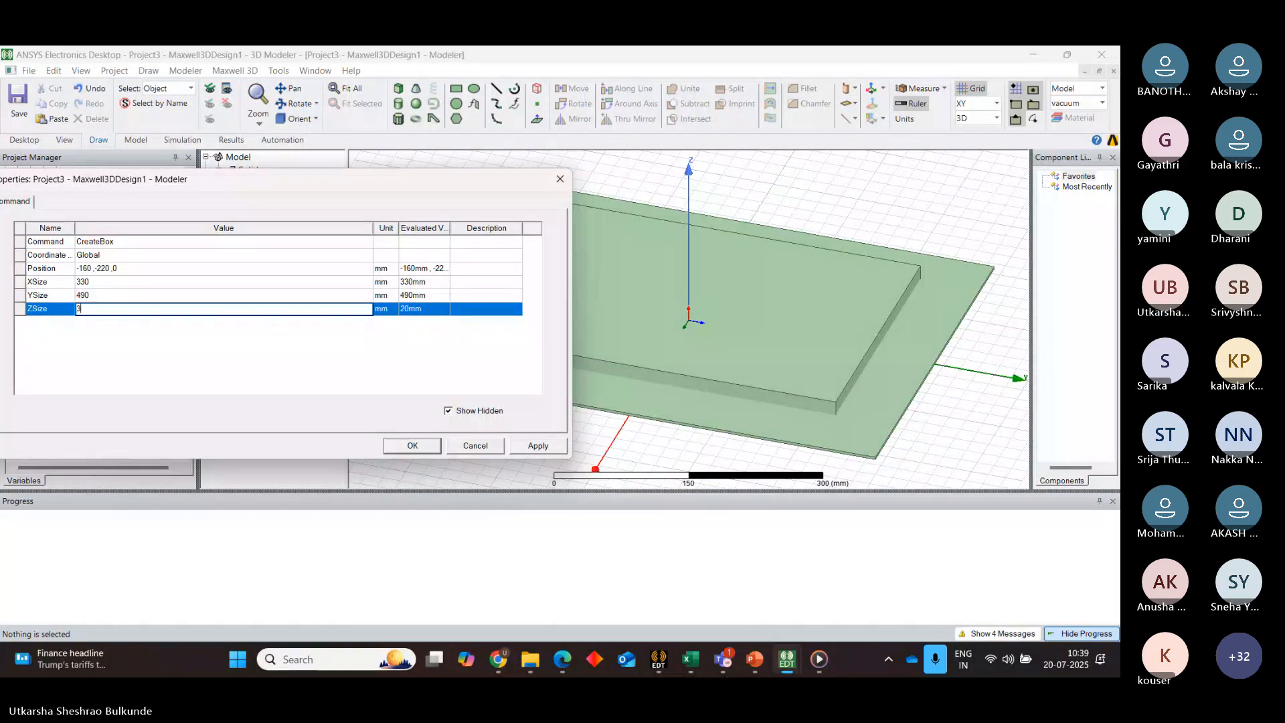
pyautogui.press('BackSpace')
pyautogui.press('BackSpace')
pyautogui.write('3mm')
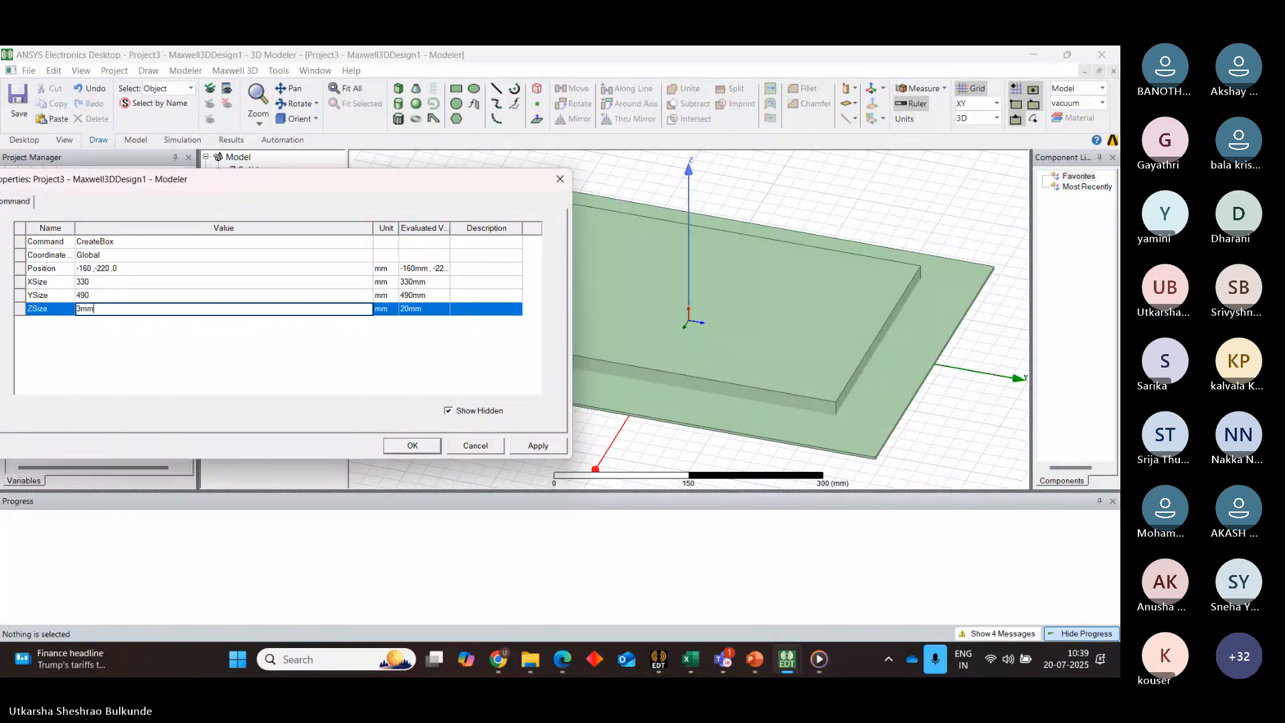
pyautogui.click(131, 359)
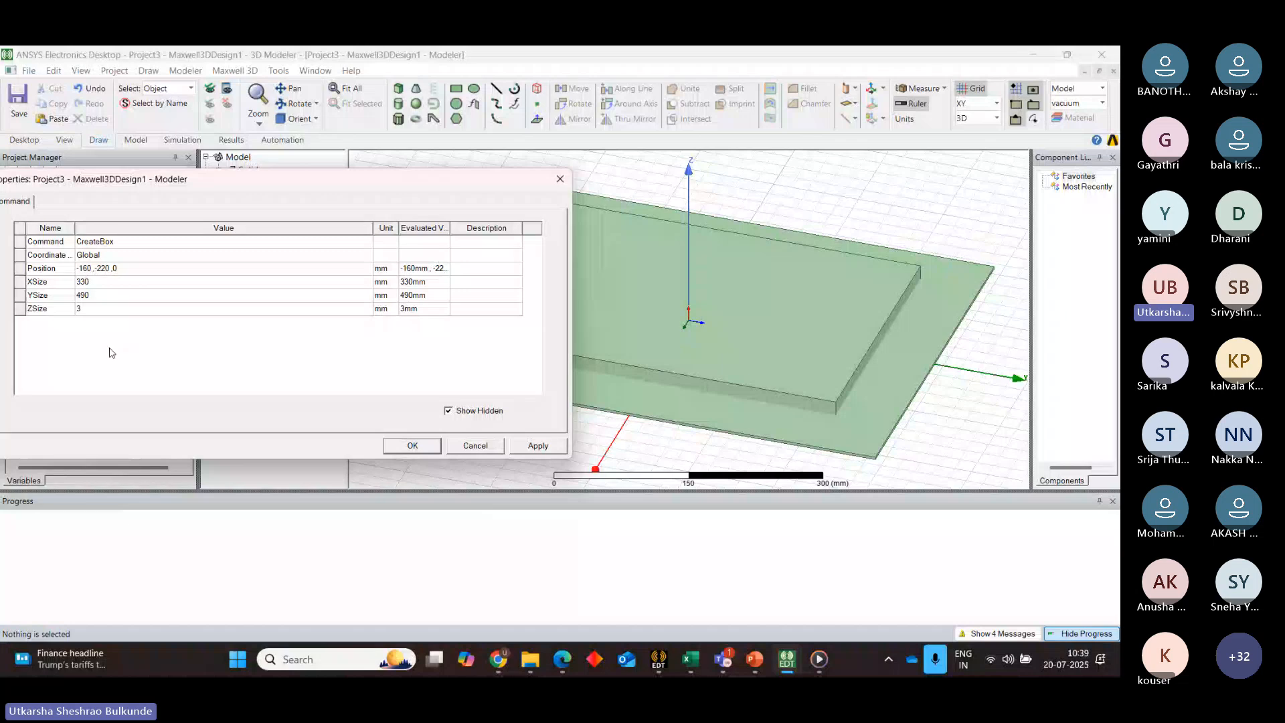
# Set the second box's position to -165, -245, 0 mm and apply the changes
pyautogui.click(90, 270)
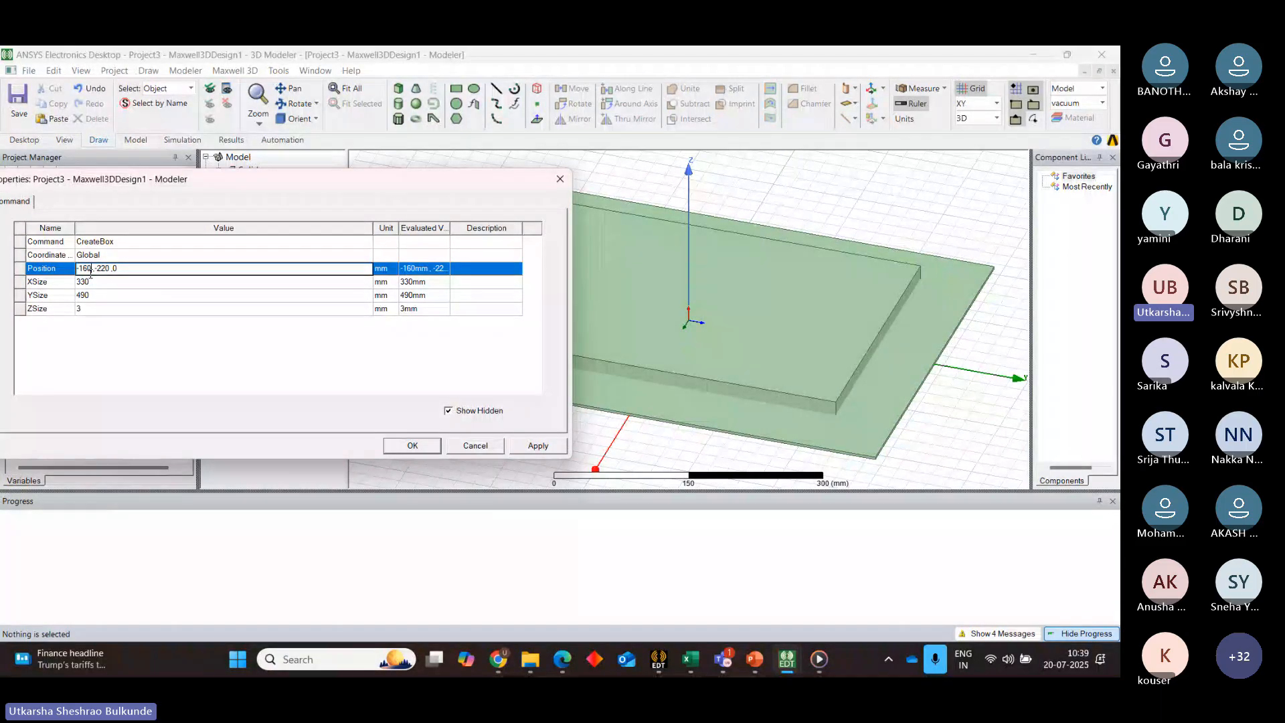
pyautogui.press('BackSpace')
pyautogui.write('5')
pyautogui.click(108, 270)
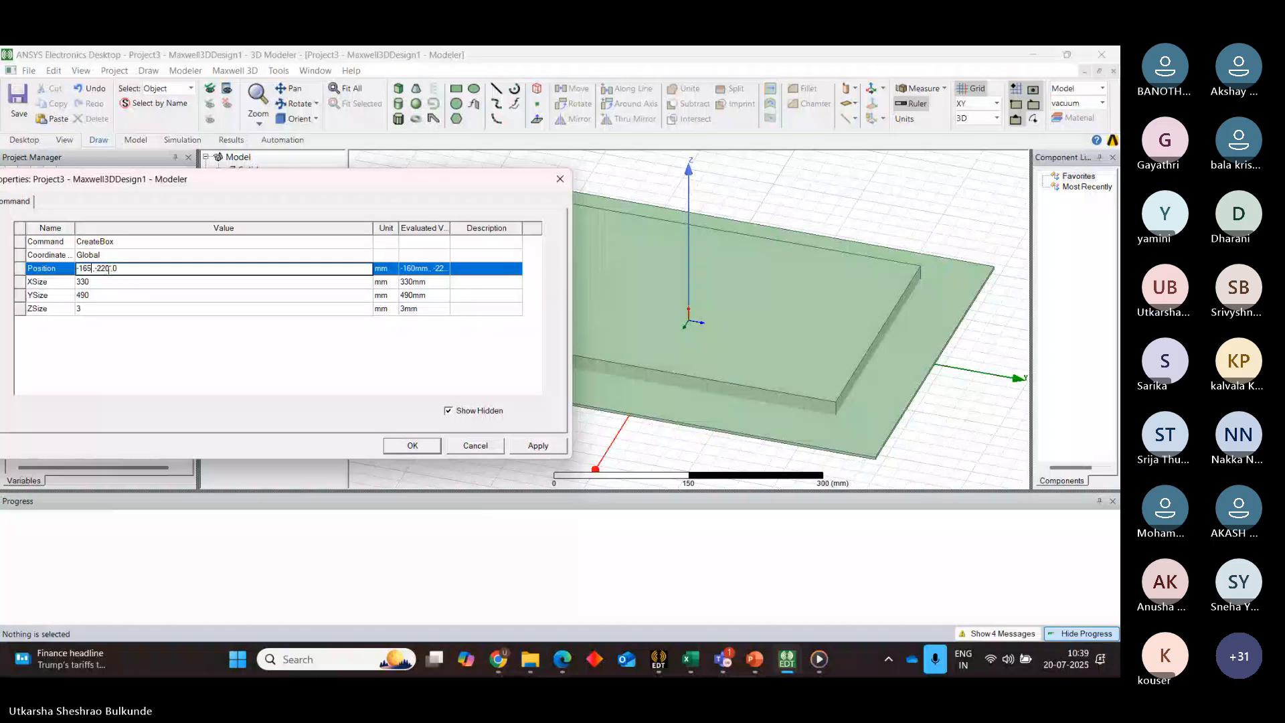
pyautogui.press('BackSpace')
pyautogui.press('BackSpace')
pyautogui.write('45')
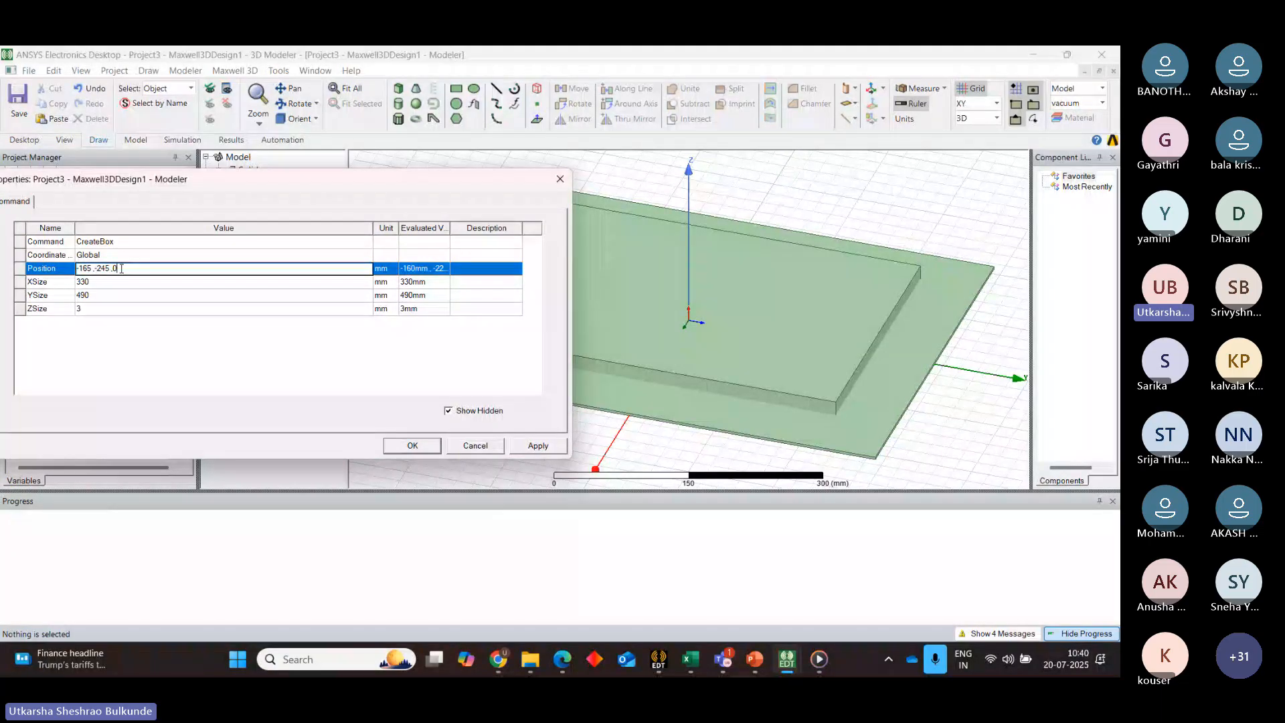
pyautogui.click(542, 445)
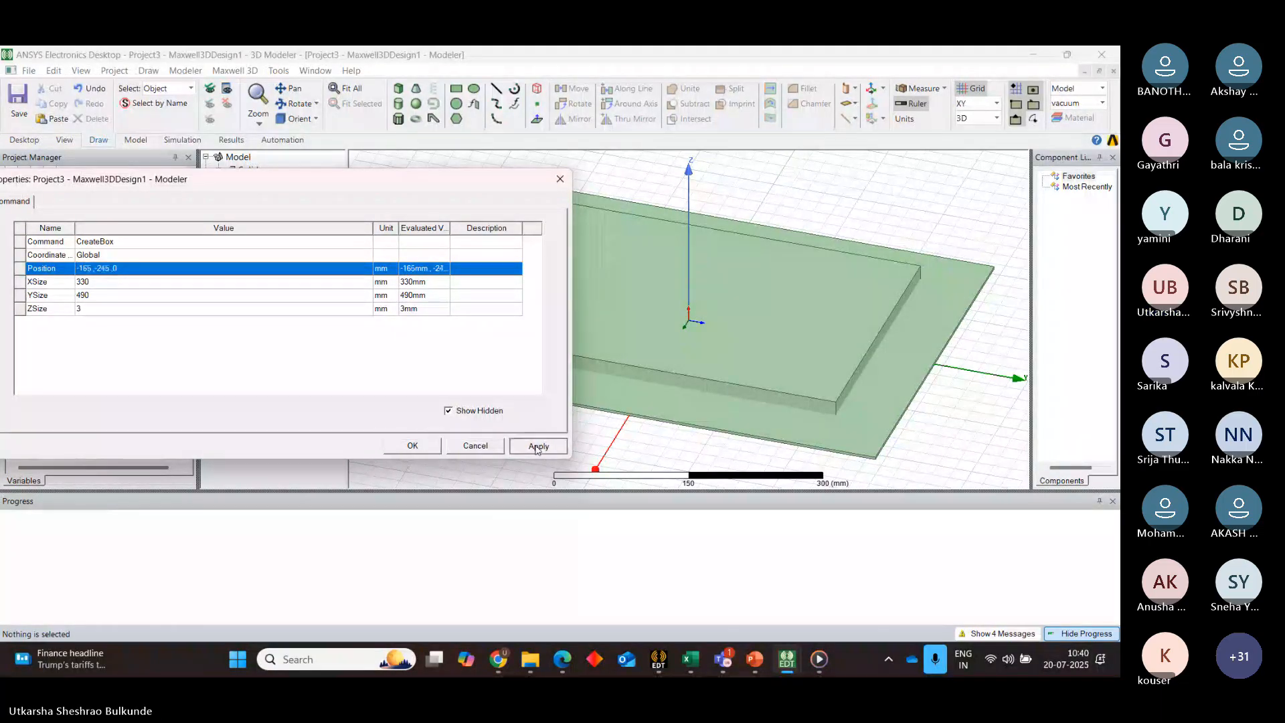
pyautogui.click(424, 447)
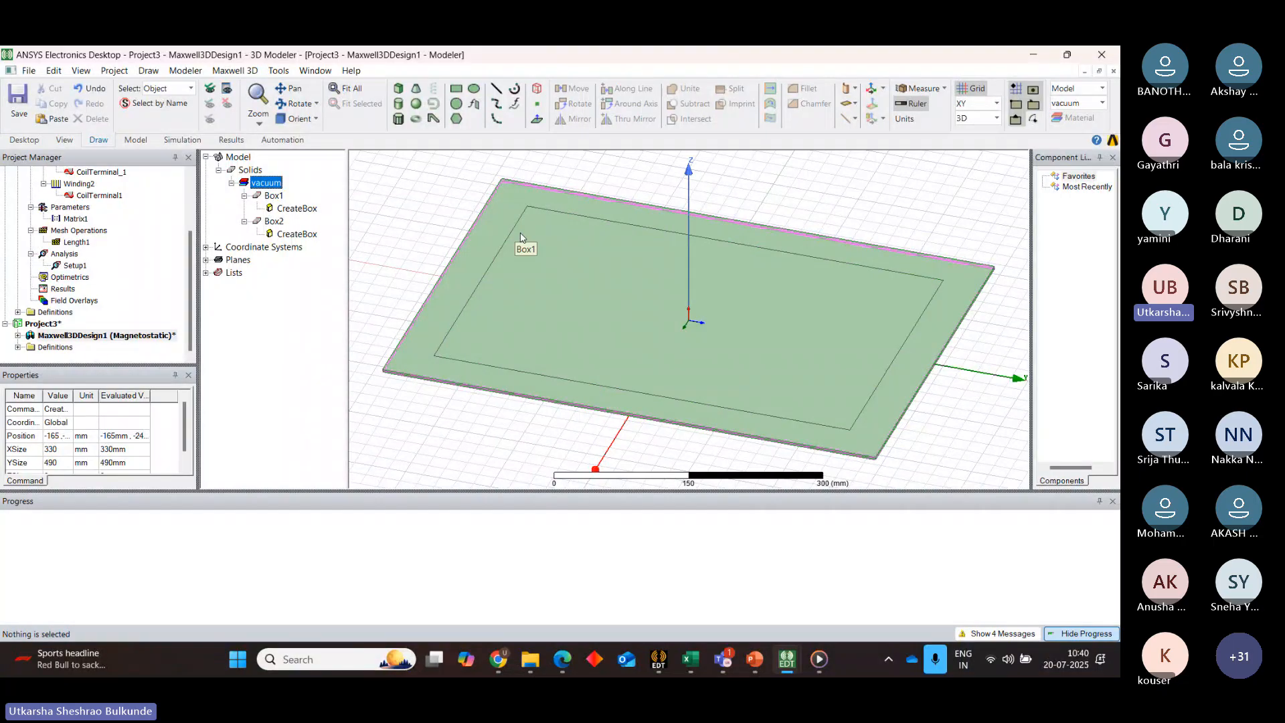
# Subtract the inner box Box2 from the plate Box1, without cloning the tool object, to form a rectangular coil frame
pyautogui.click(628, 282)
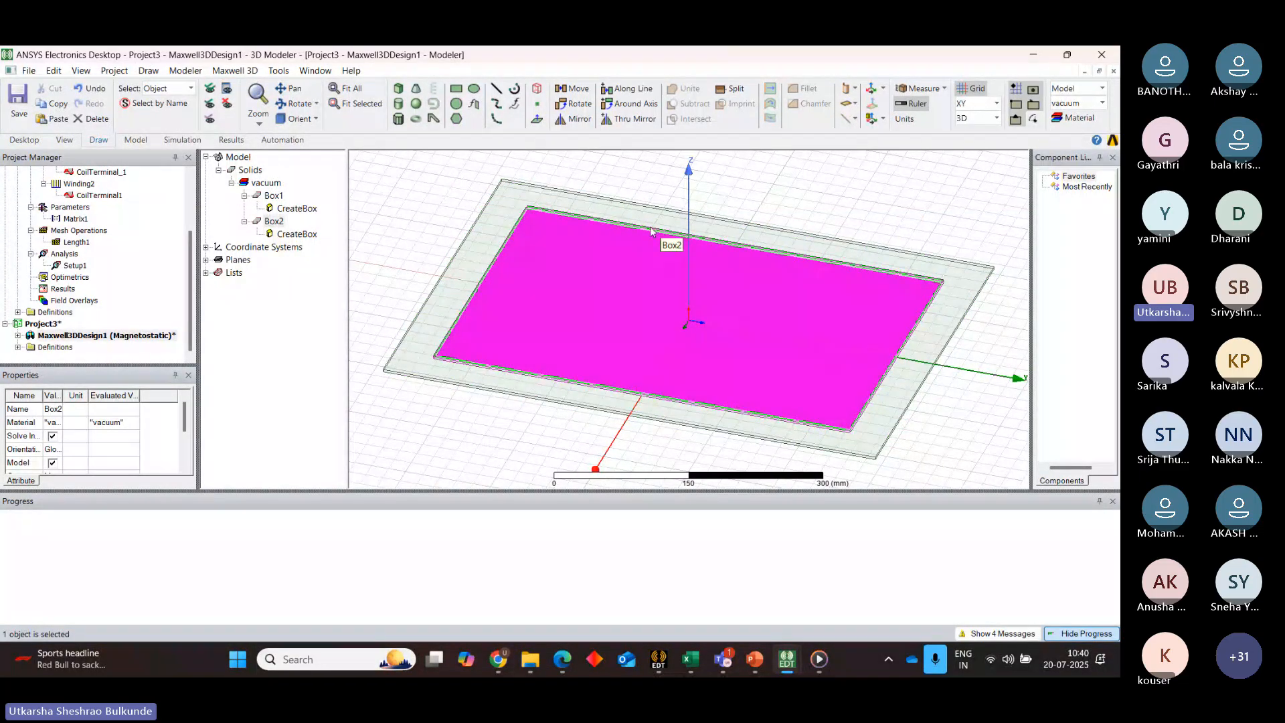
pyautogui.click(446, 192)
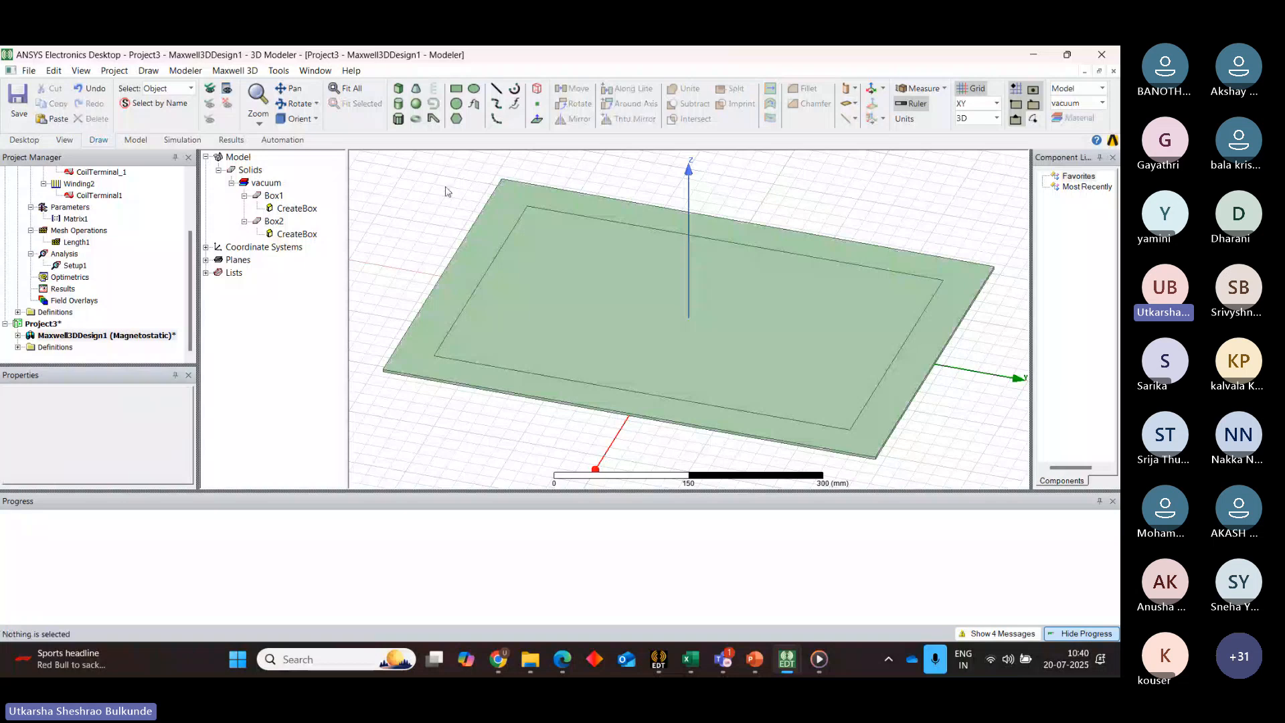
pyautogui.click(274, 196)
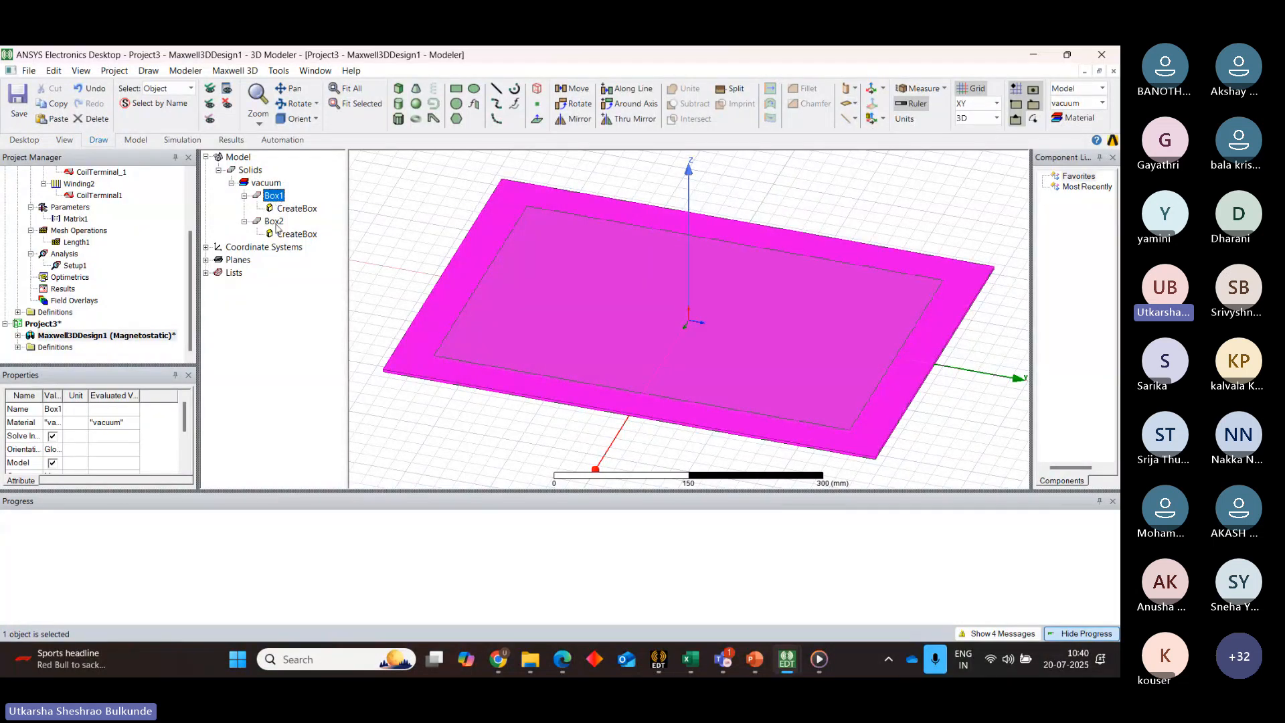
pyautogui.keyDown('ctrl'); pyautogui.click(276, 222); pyautogui.keyUp('ctrl')
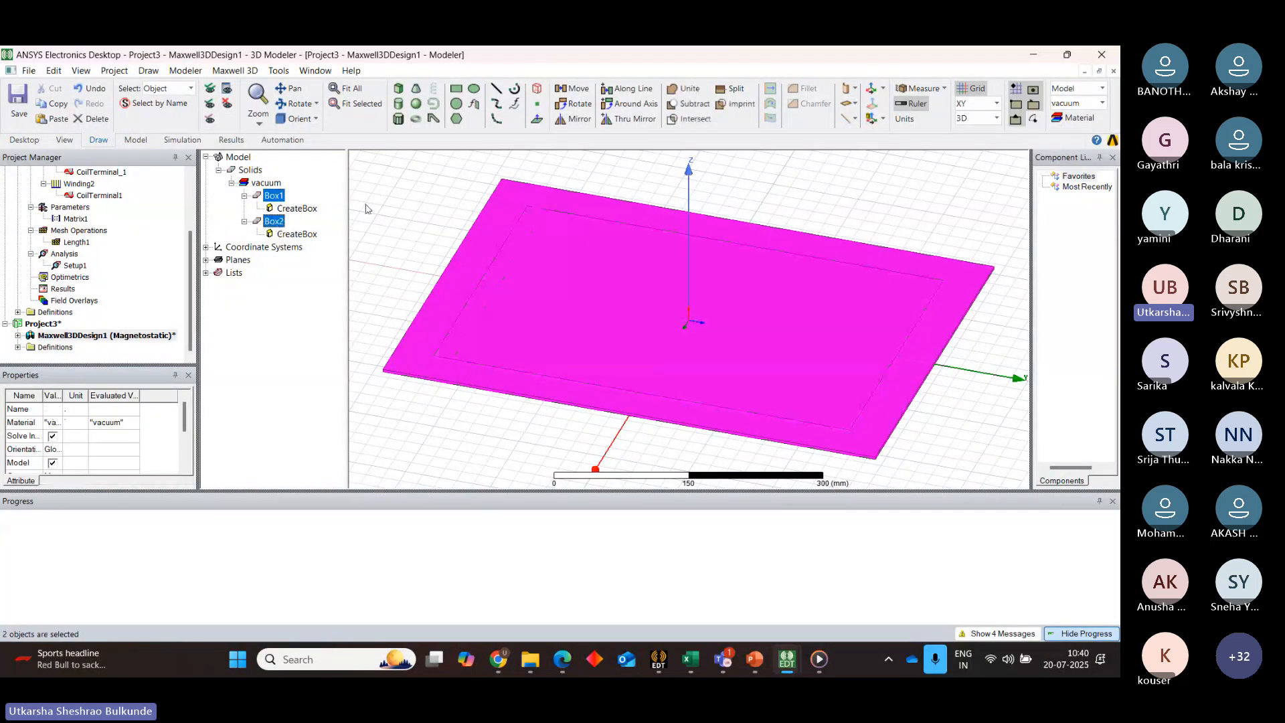
pyautogui.click(672, 104)
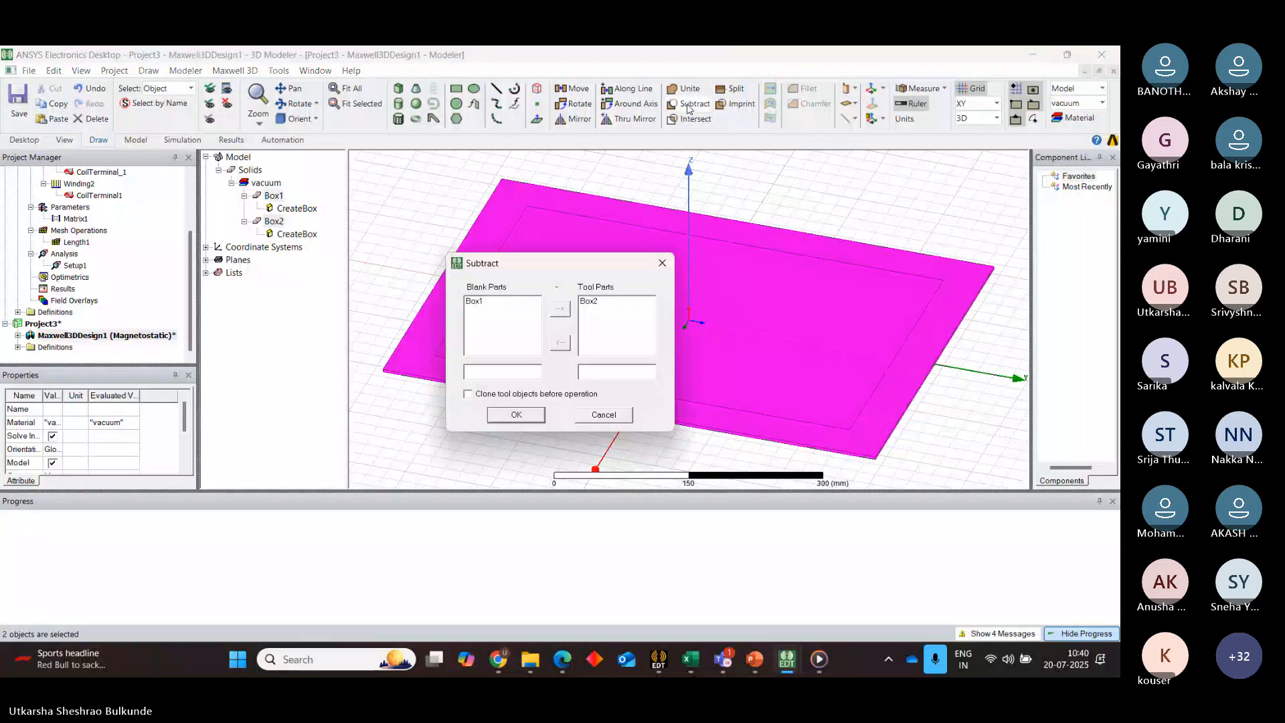
pyautogui.click(517, 415)
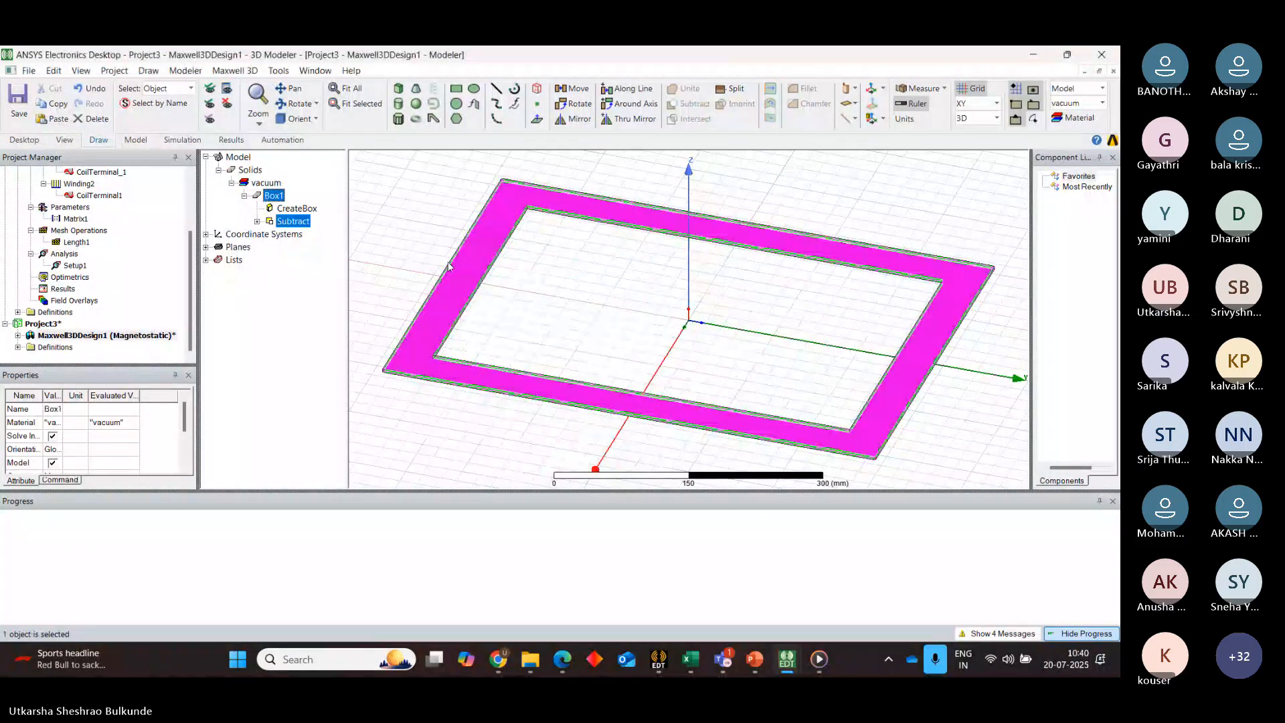
pyautogui.click(429, 249)
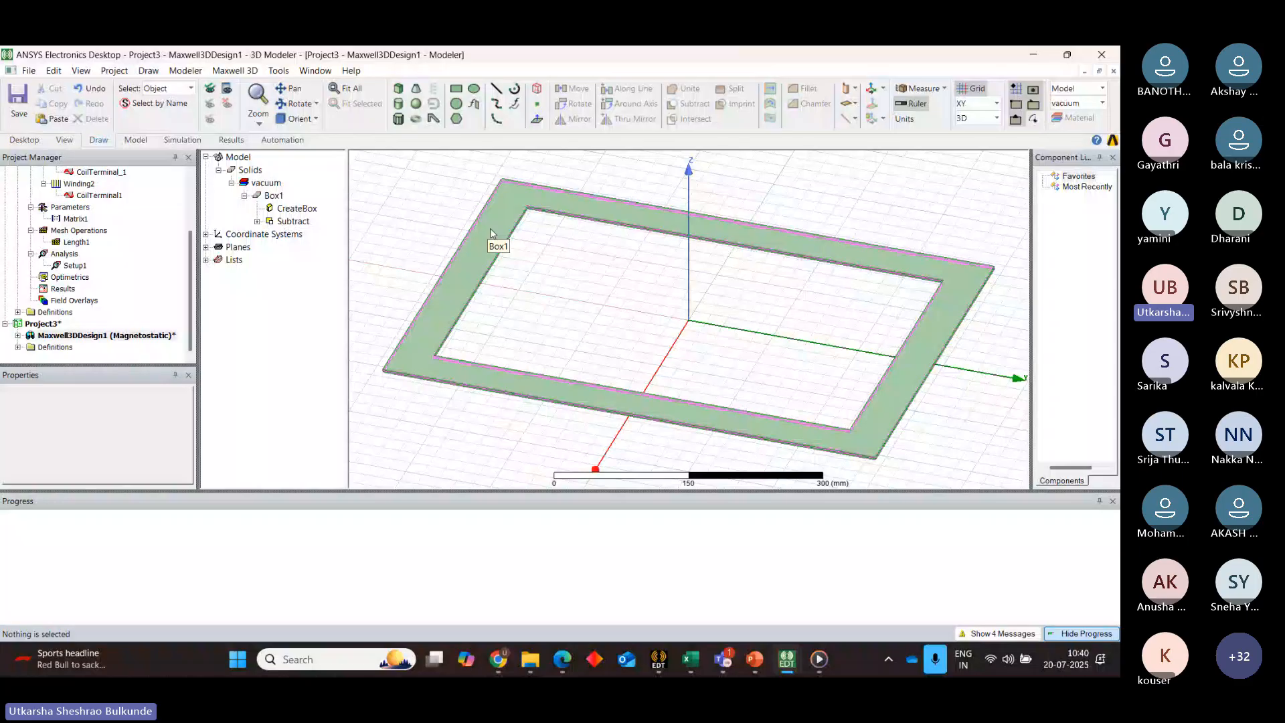
# Draw a third box enclosing the rectangular coil frame, with one base corner at about 240, 320, 0 mm and a small height
pyautogui.scroll(-1, 490, 232)
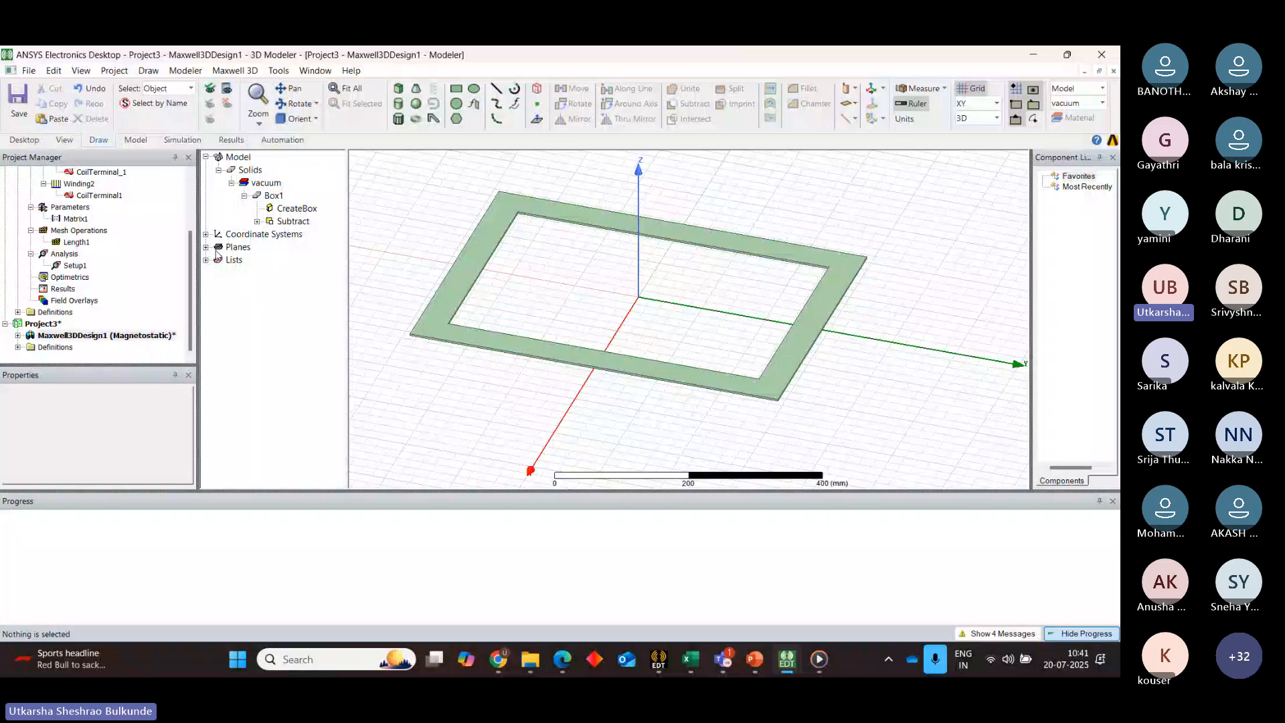
pyautogui.scroll(1, 193, 221)
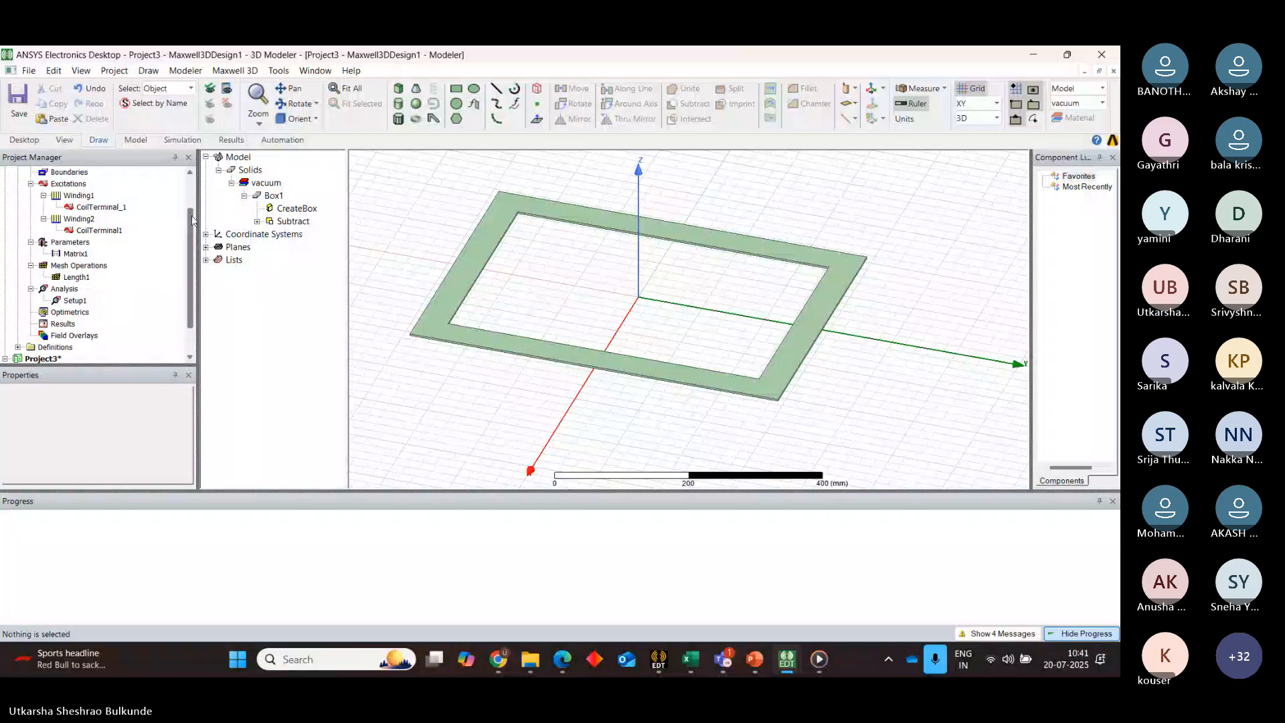
pyautogui.click(400, 89)
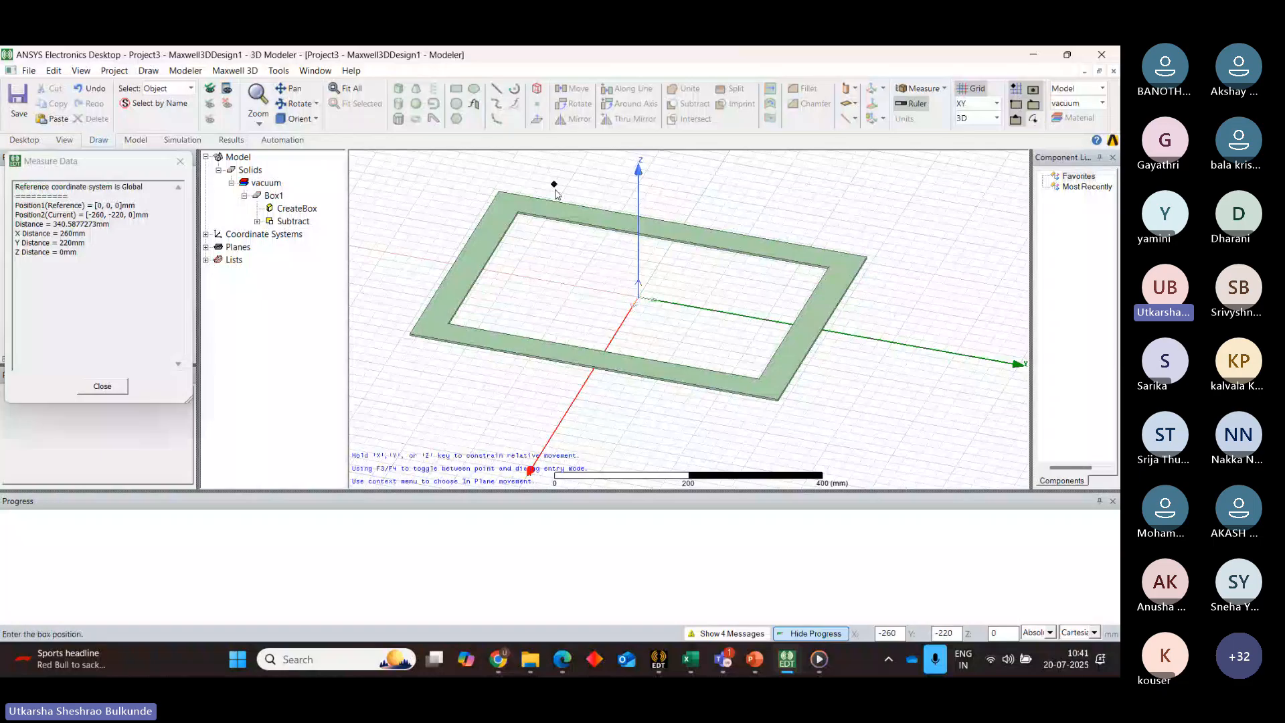
pyautogui.click(487, 182)
pyautogui.click(791, 415)
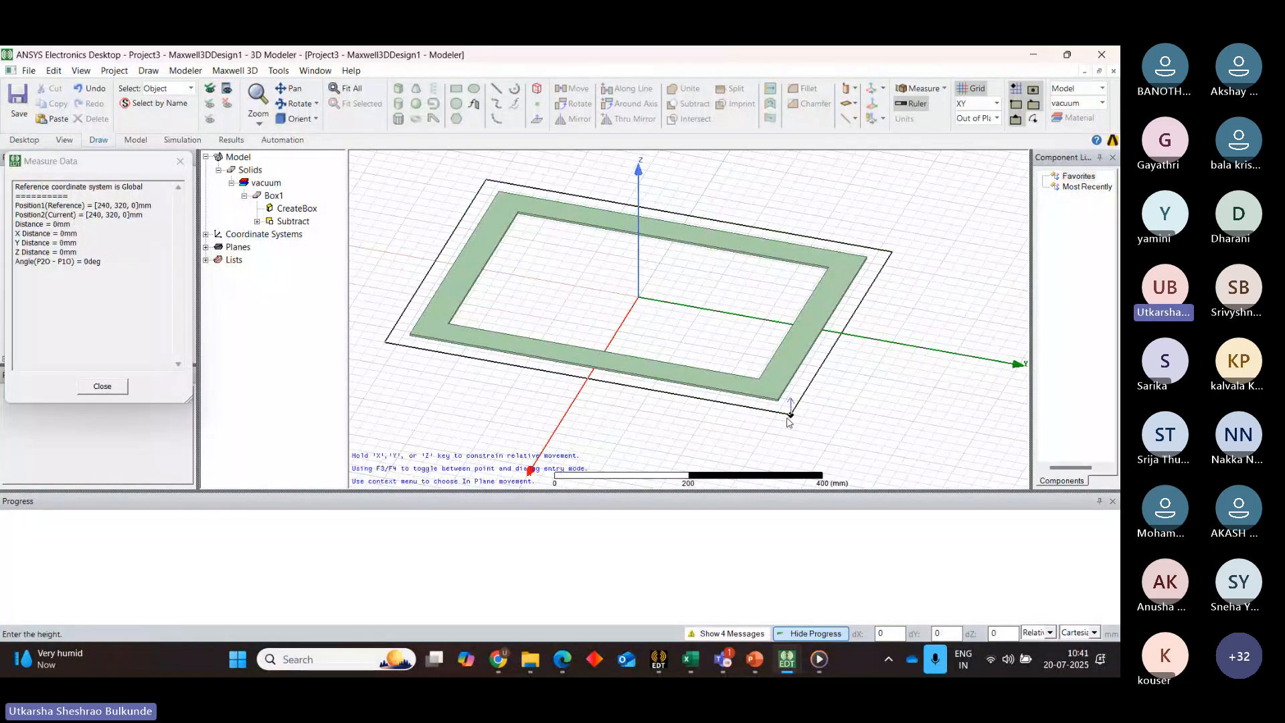
pyautogui.click(787, 406)
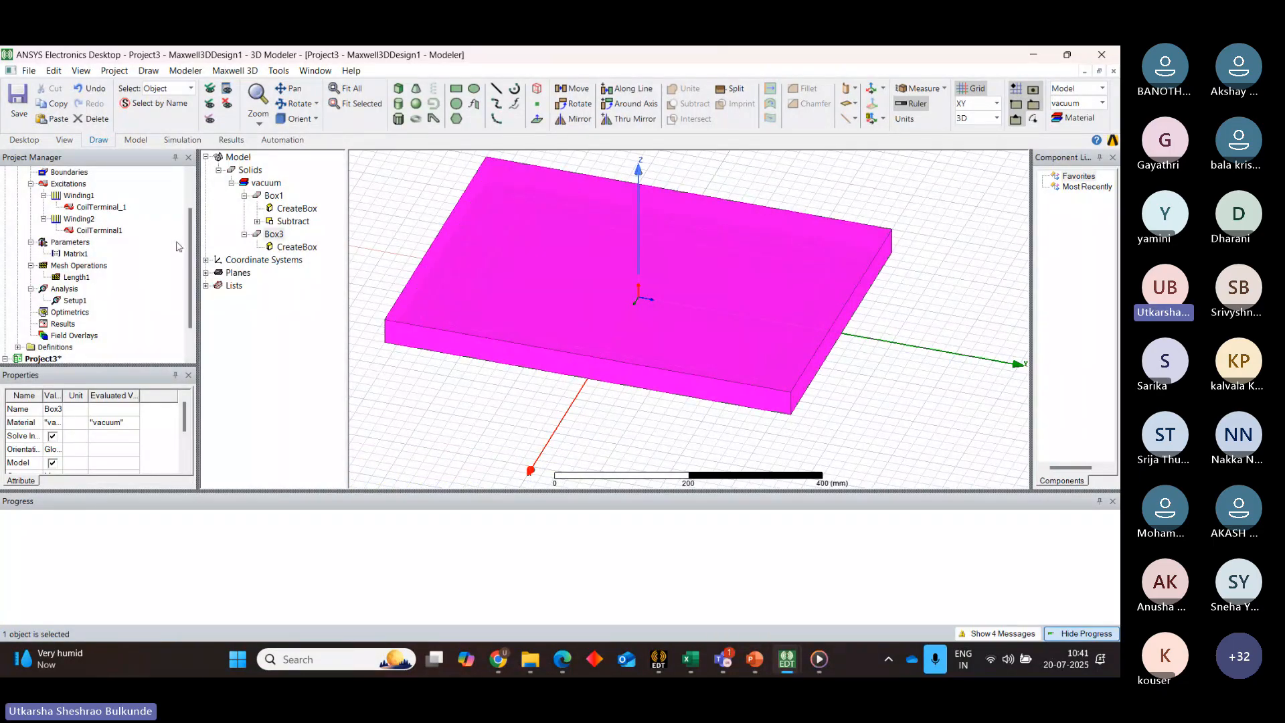
# Open the eddy current design of the Maxwell_circuit project and review its design variables
pyautogui.scroll(-1, 179, 247)
pyautogui.scroll(3, 111, 192)
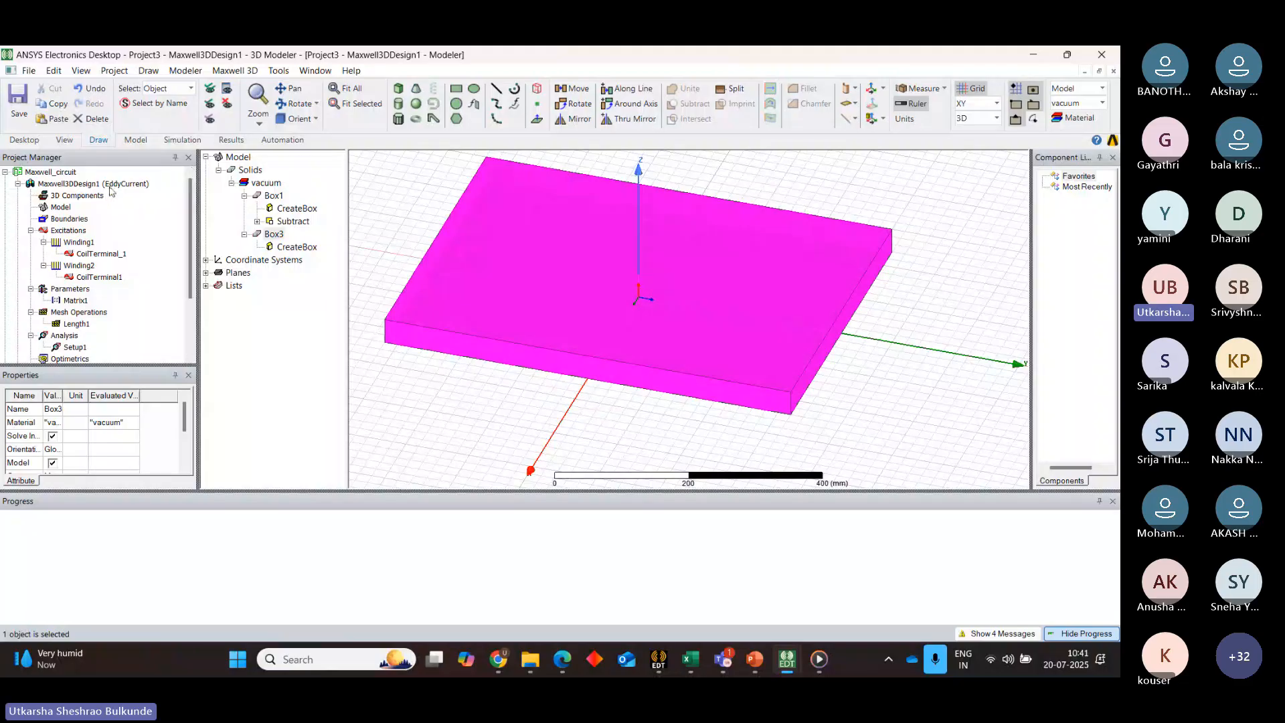
pyautogui.click(110, 187)
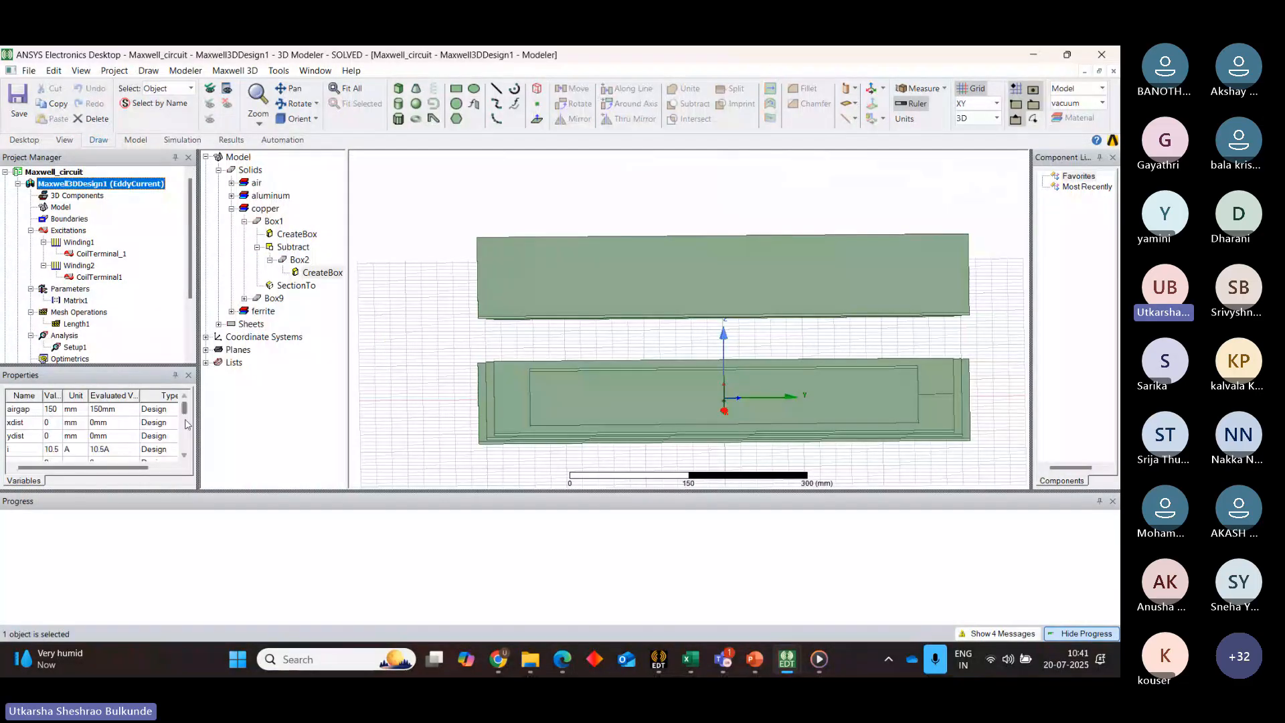
pyautogui.moveTo(184, 410); pyautogui.dragTo(184, 444)
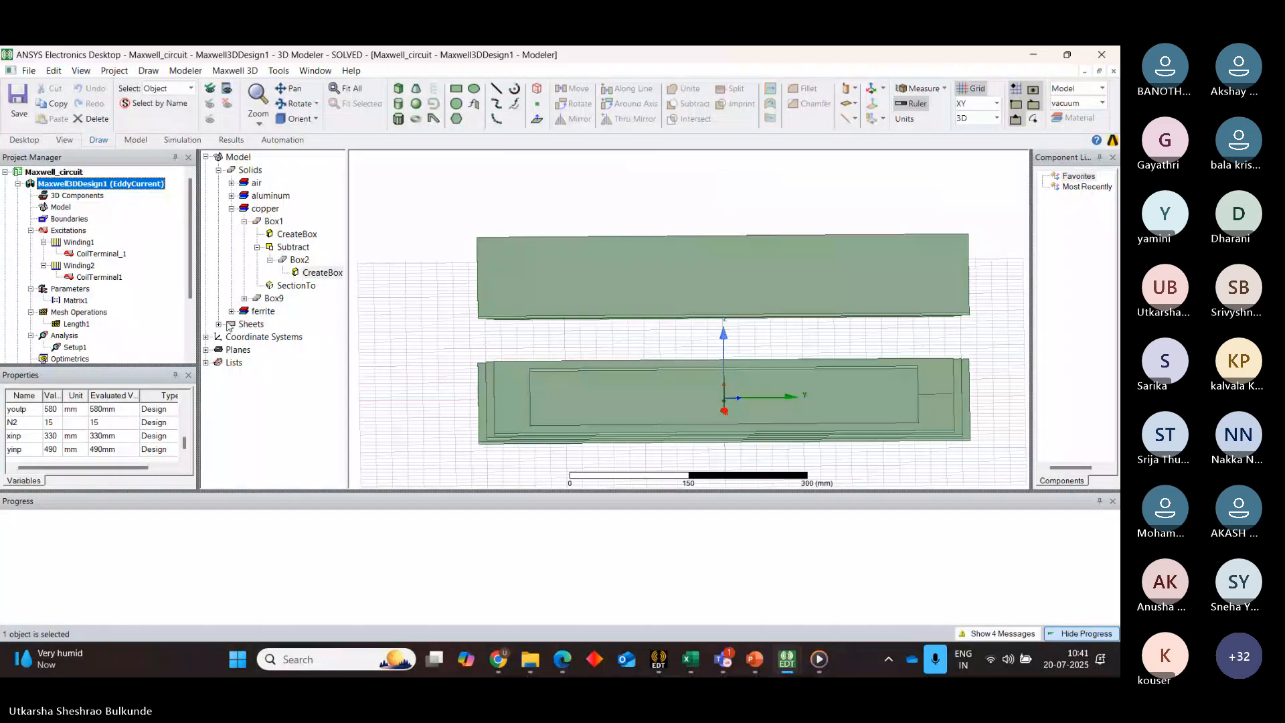
# Examine the position and size expressions of the ferrite boxes Box40 and Box41
pyautogui.click(231, 312)
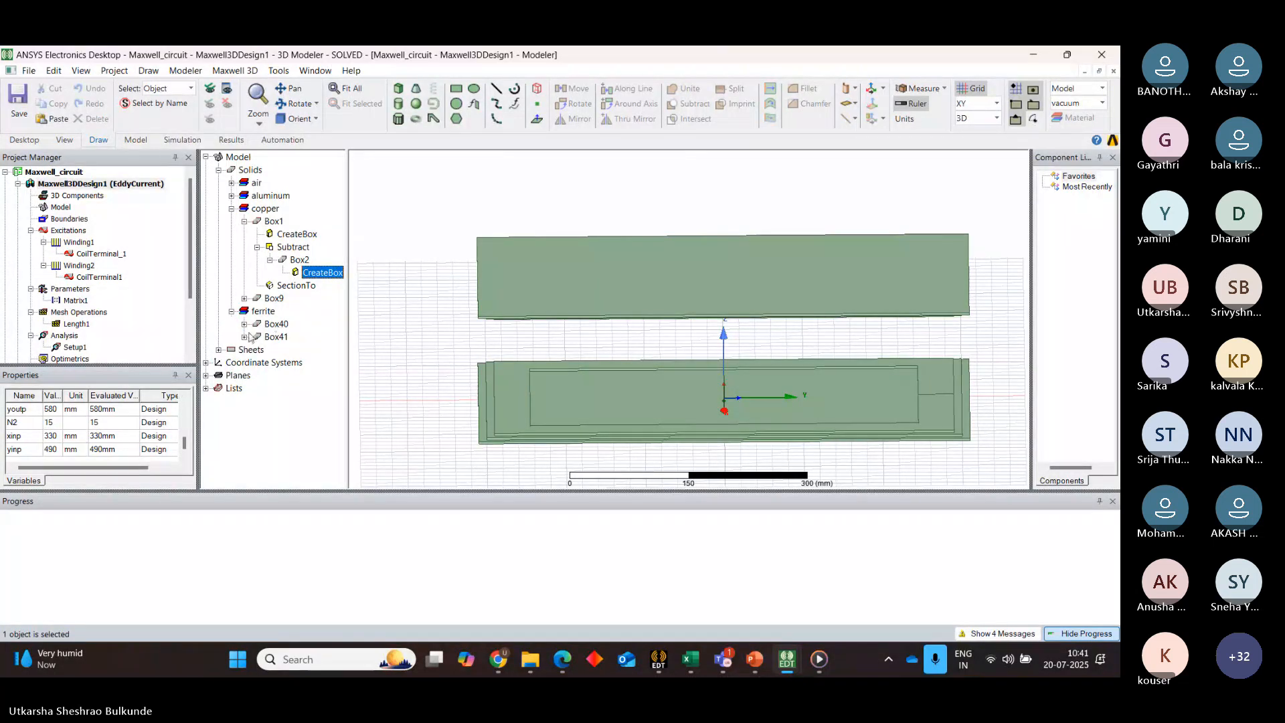
pyautogui.click(245, 324)
pyautogui.click(297, 337)
pyautogui.doubleClick(297, 336)
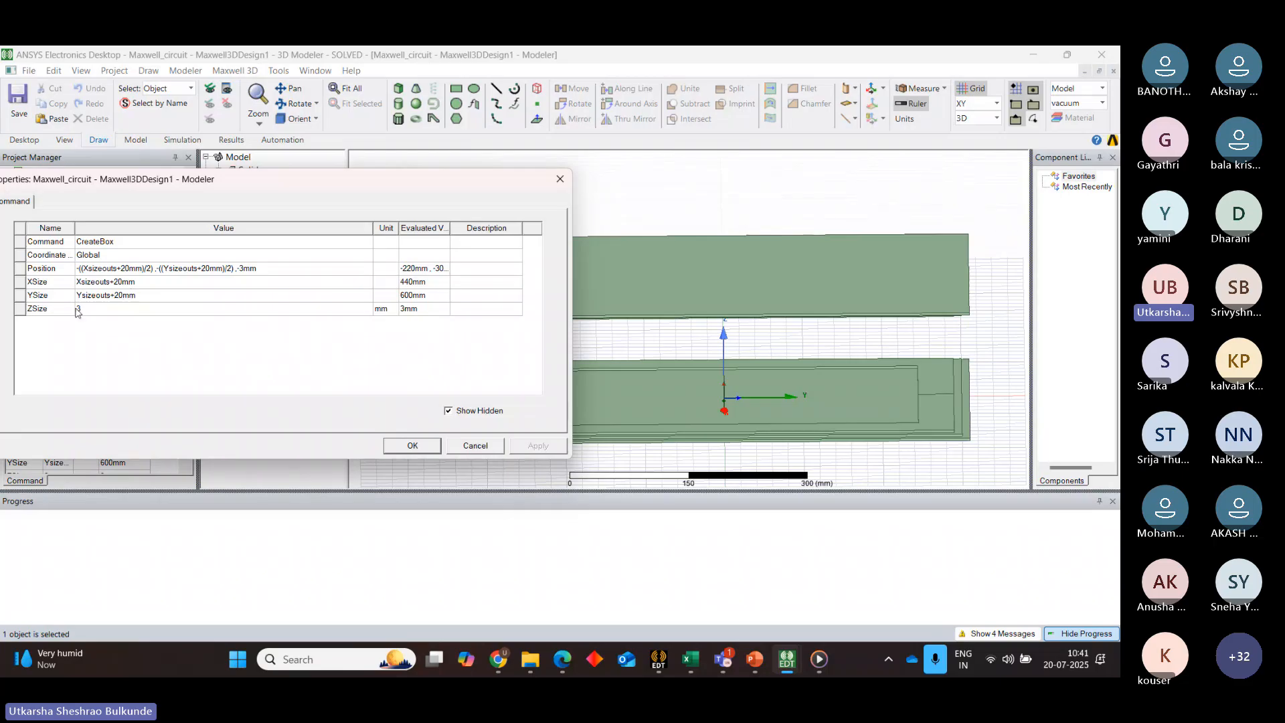
pyautogui.click(561, 180)
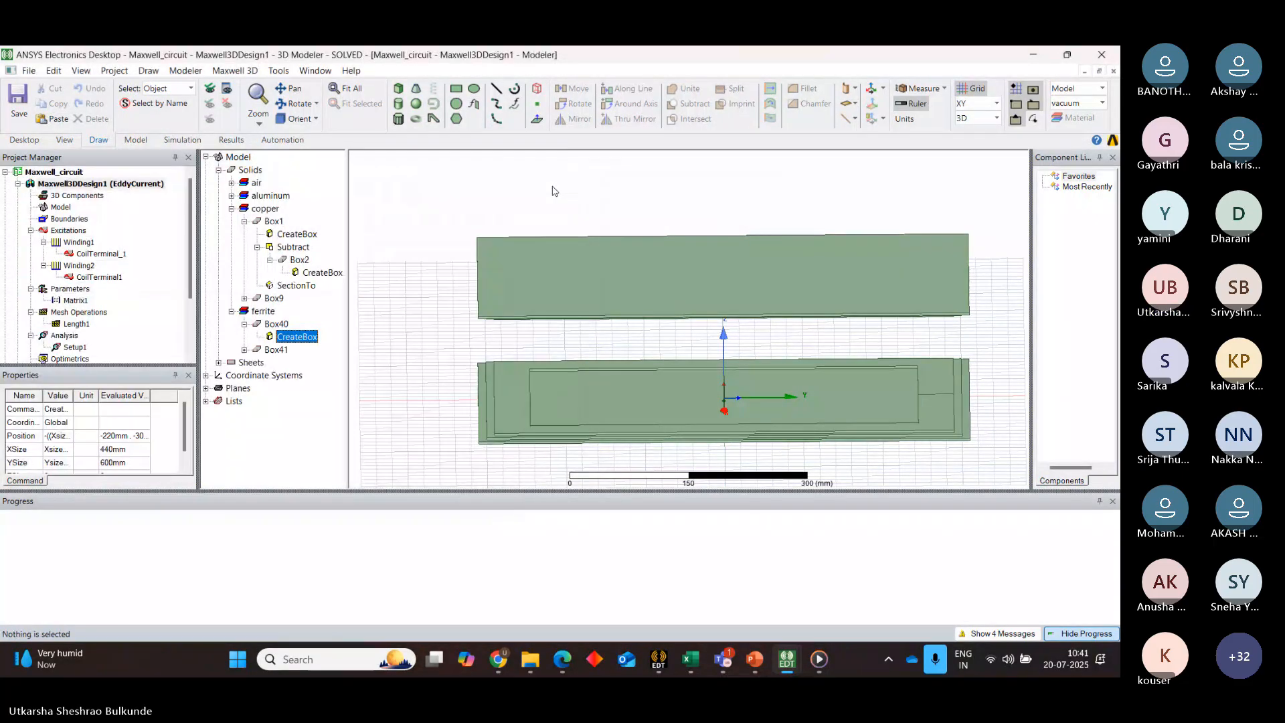
pyautogui.click(244, 350)
pyautogui.doubleClick(297, 362)
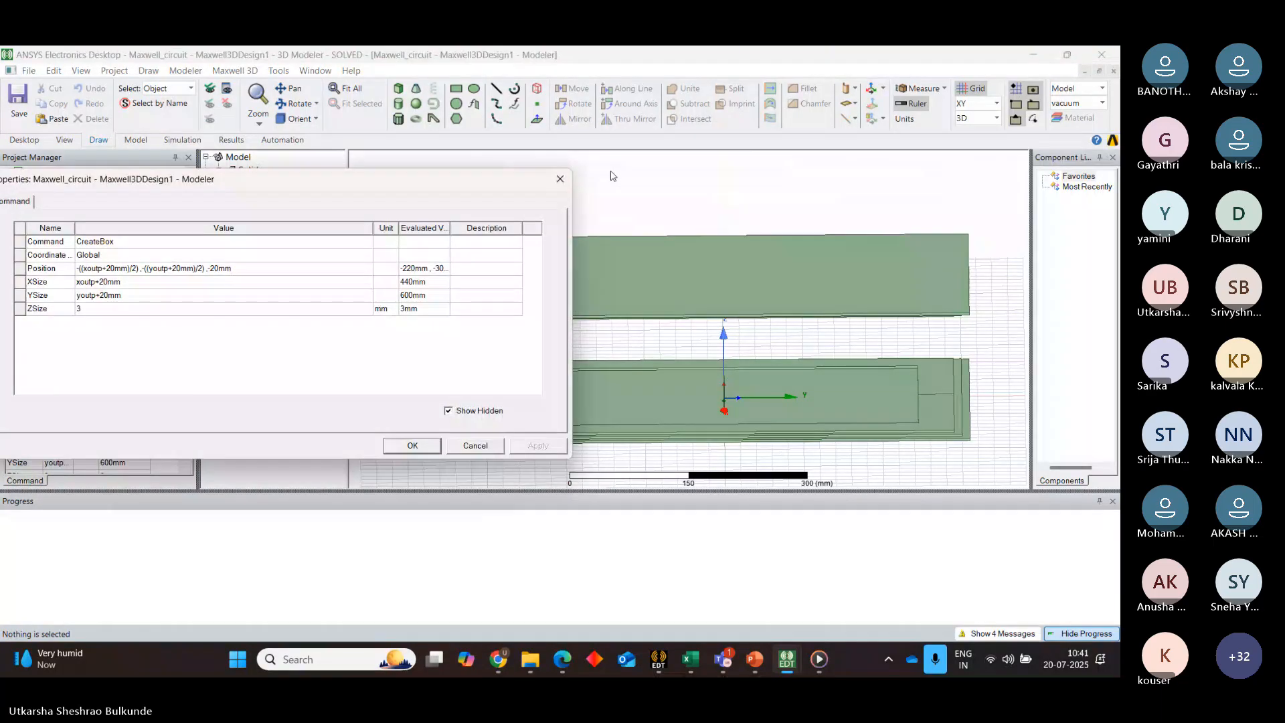
pyautogui.click(561, 179)
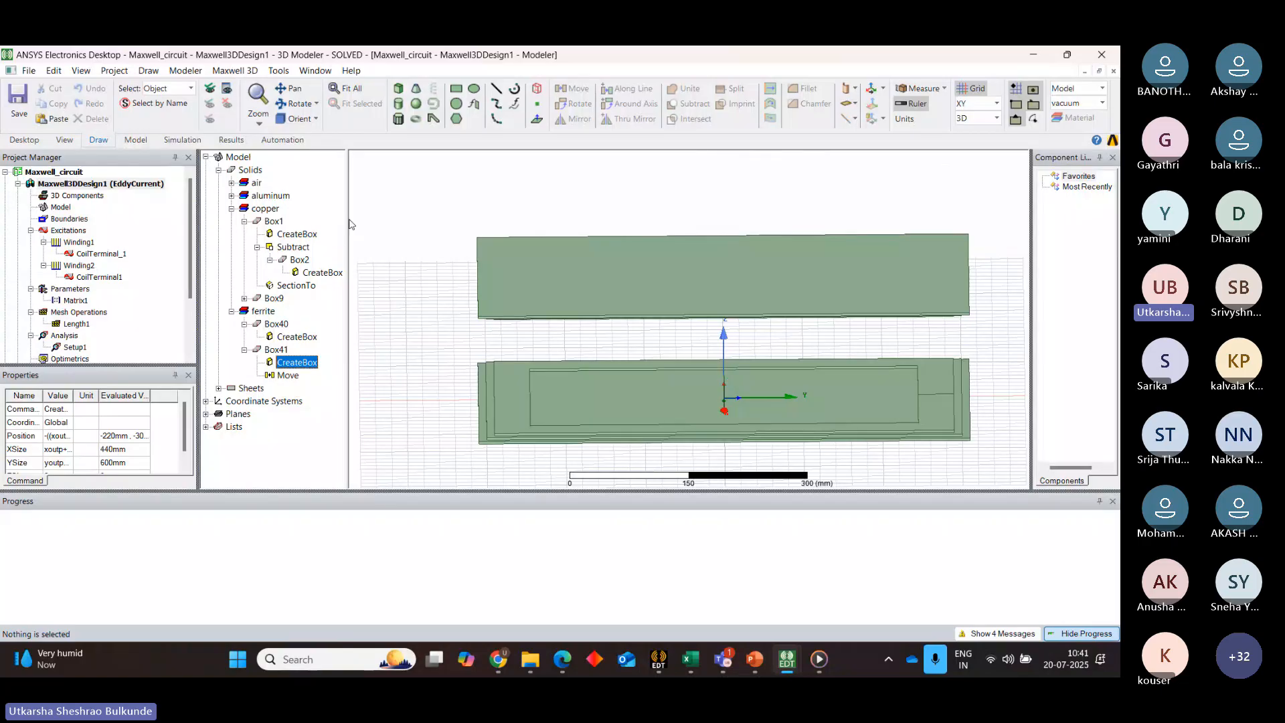
pyautogui.moveTo(349, 221); pyautogui.dragTo(359, 218)
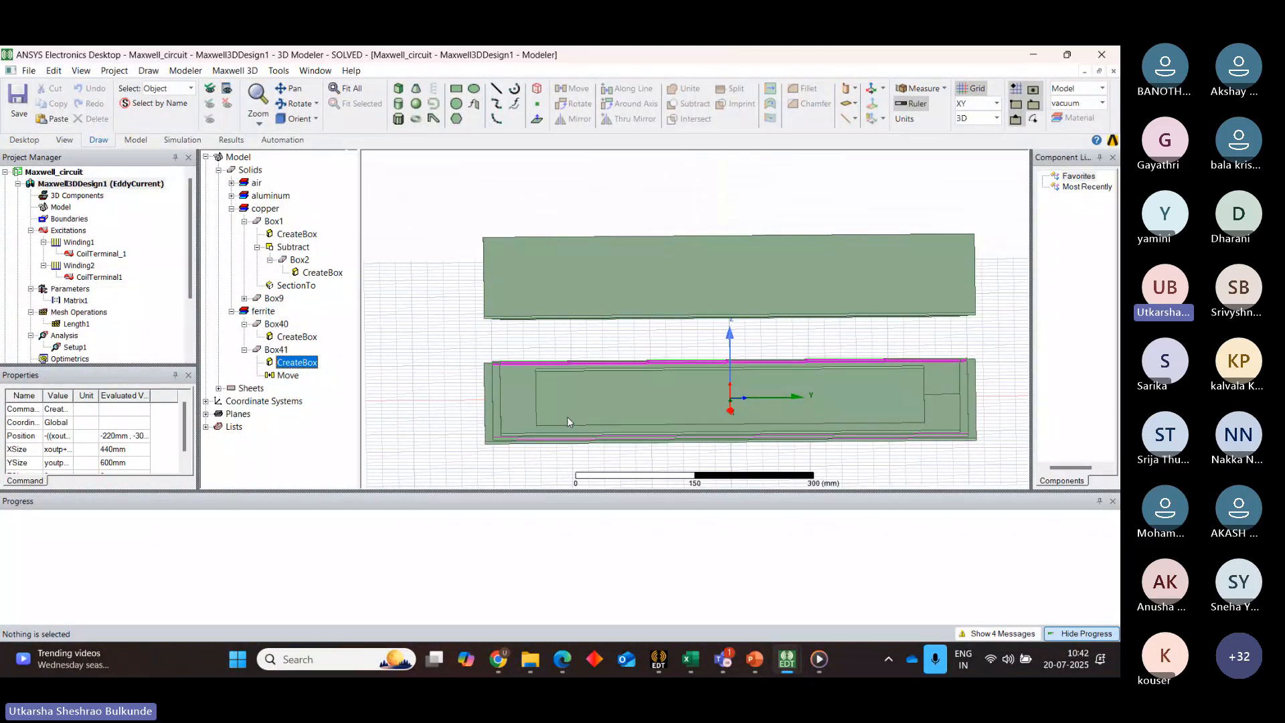
# Highlight the copper coil Box1 and examine the position and size expressions of the aluminum box Box8
pyautogui.click(508, 391)
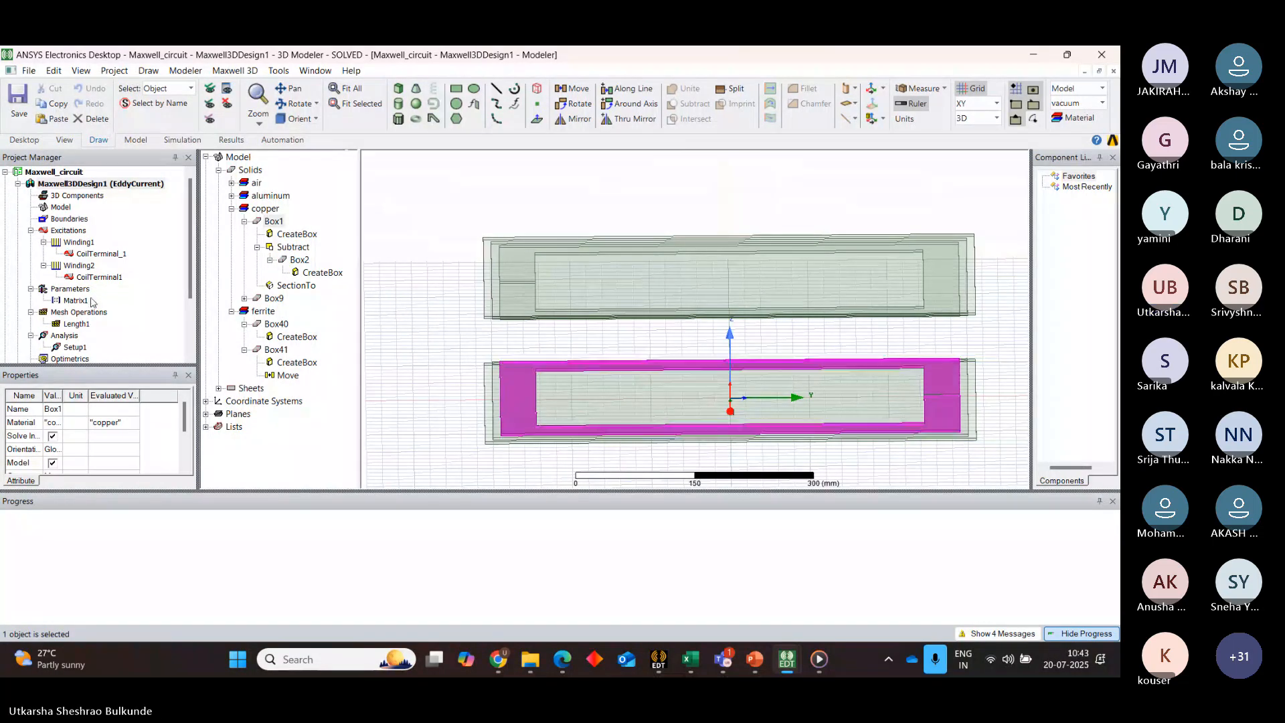
pyautogui.click(232, 196)
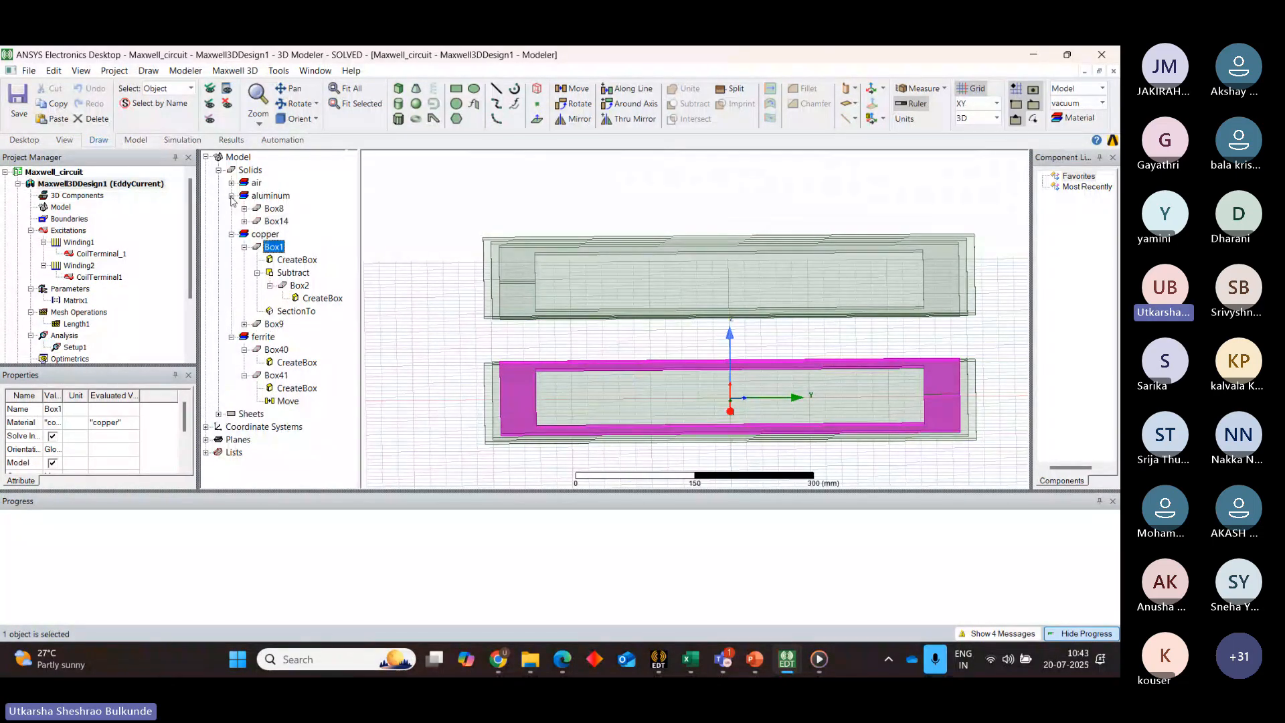
pyautogui.click(244, 209)
pyautogui.doubleClick(291, 223)
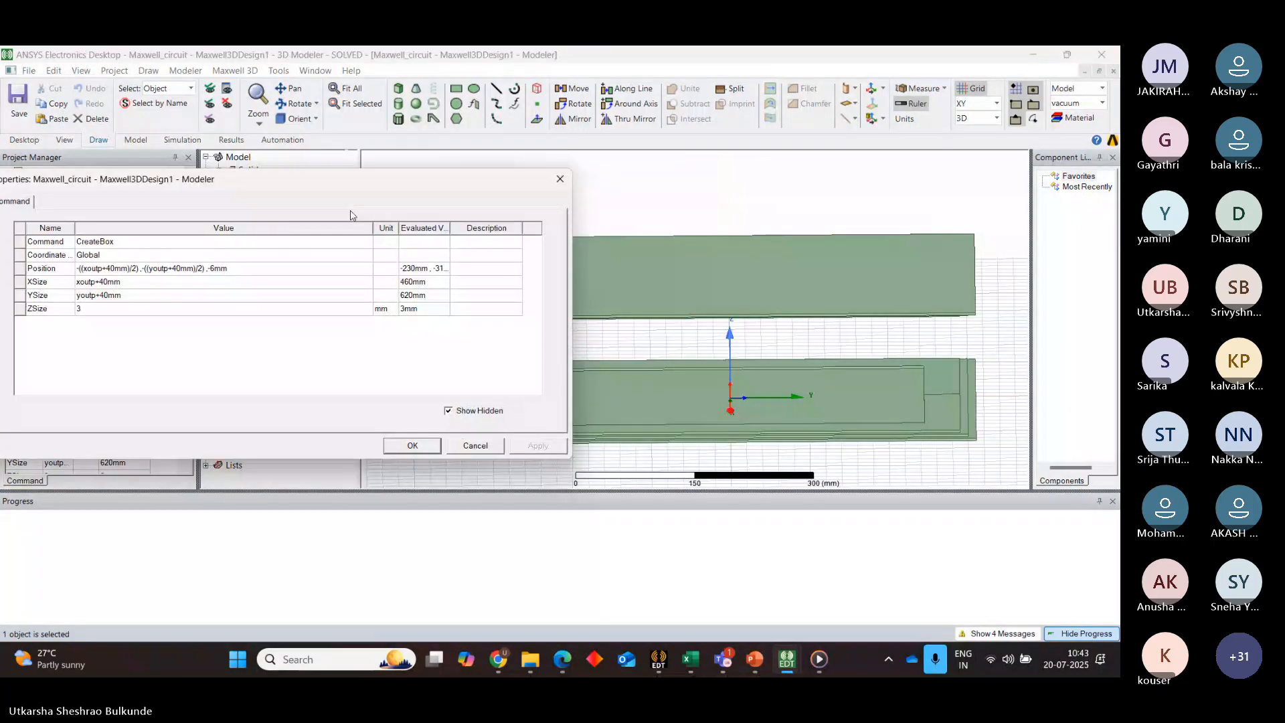
pyautogui.click(561, 179)
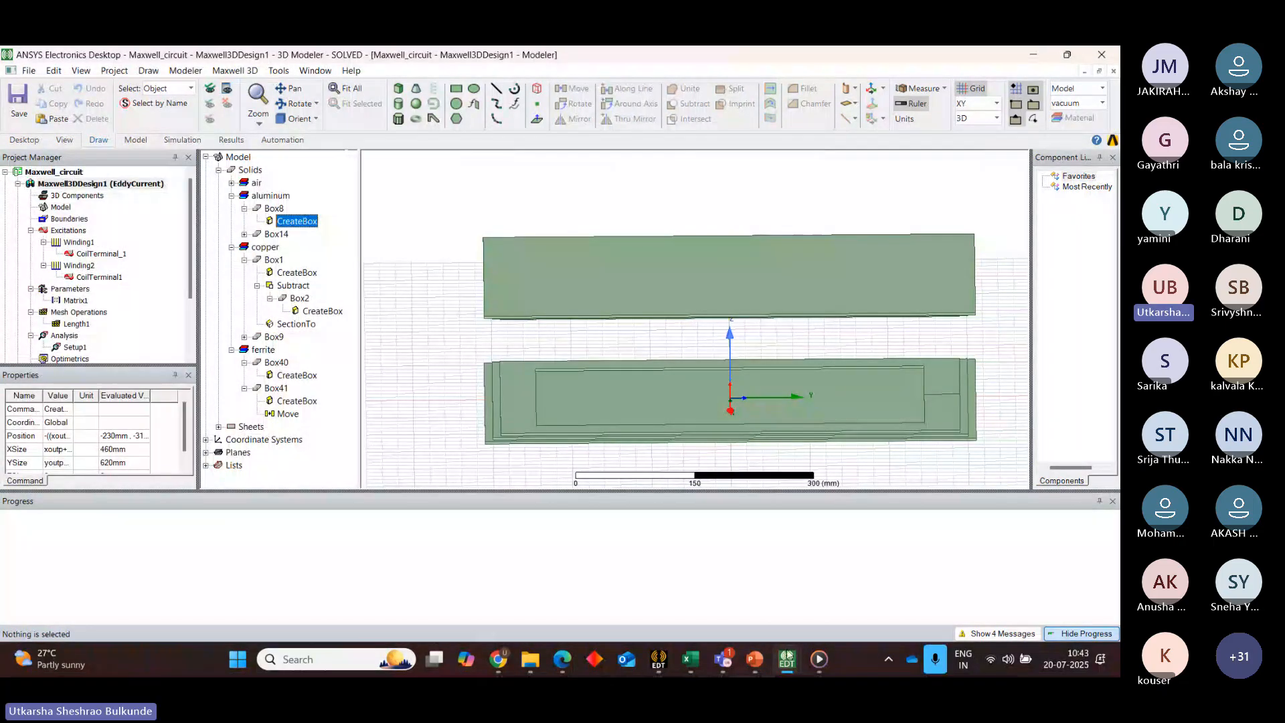
# Return to the magnetostatic Maxwell3DDesign1 design of Project3 and clear the selection
pyautogui.scroll(-3, 179, 292)
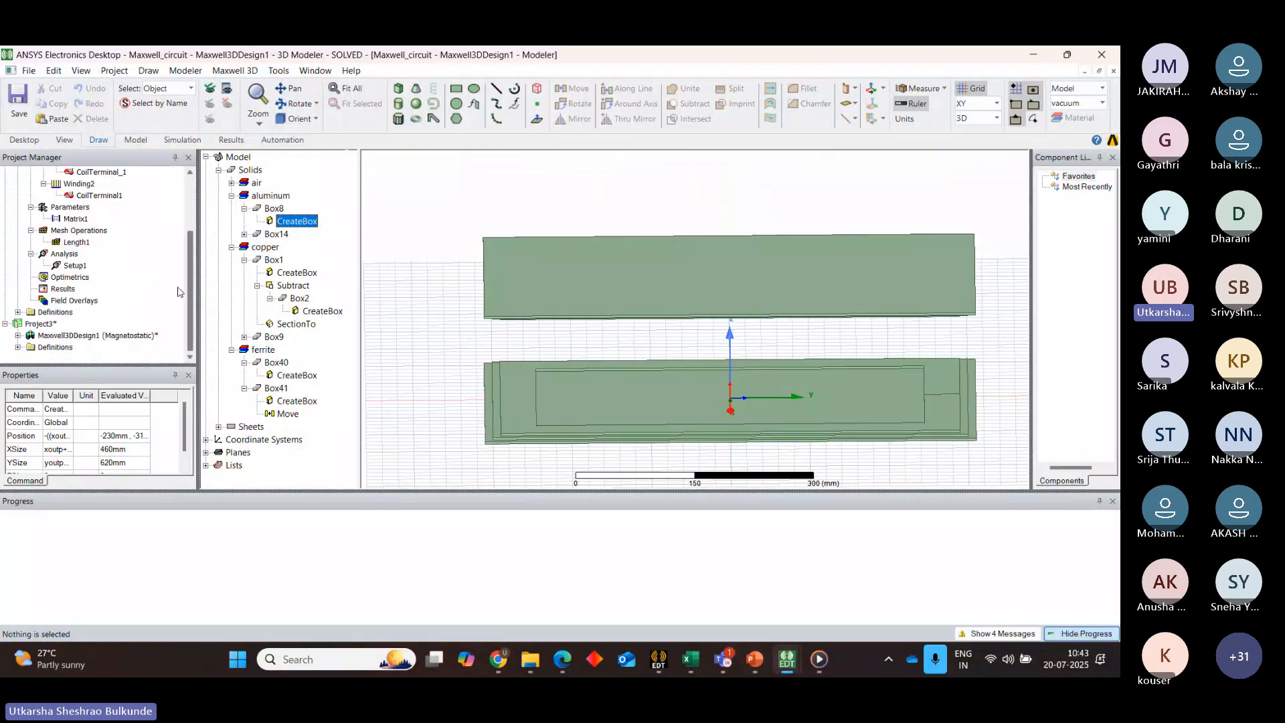
pyautogui.doubleClick(154, 335)
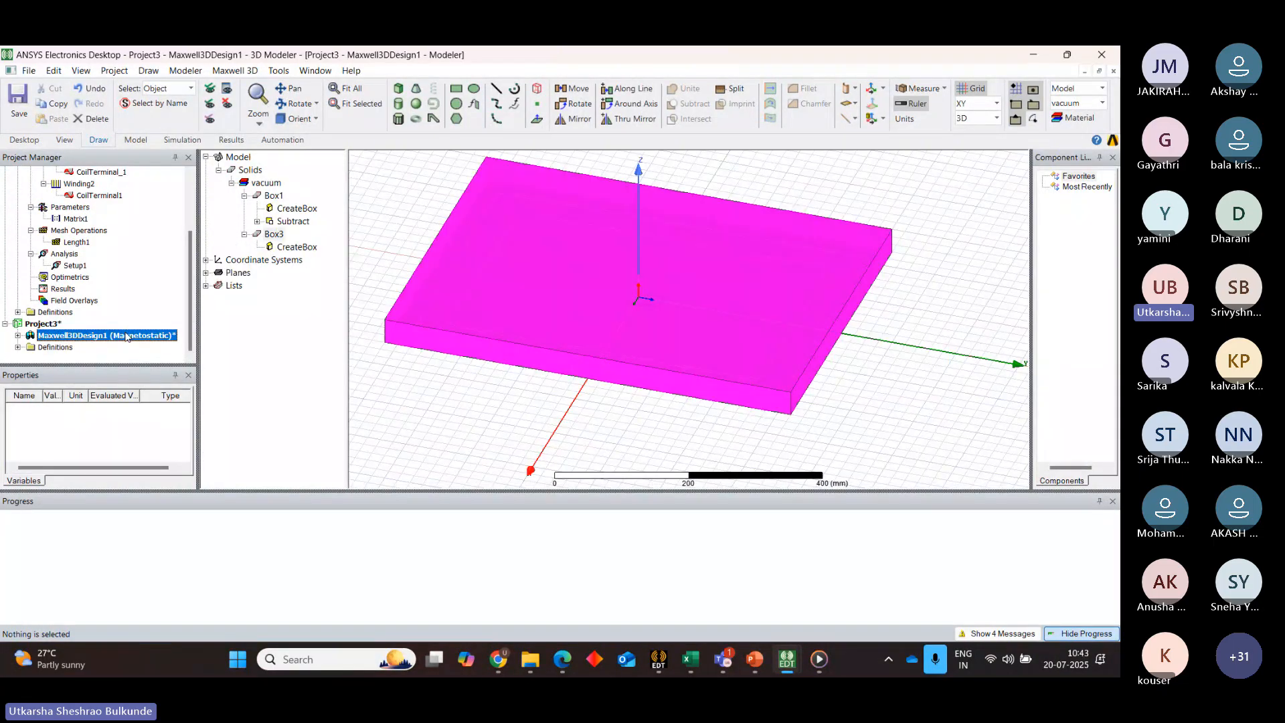
pyautogui.click(350, 356)
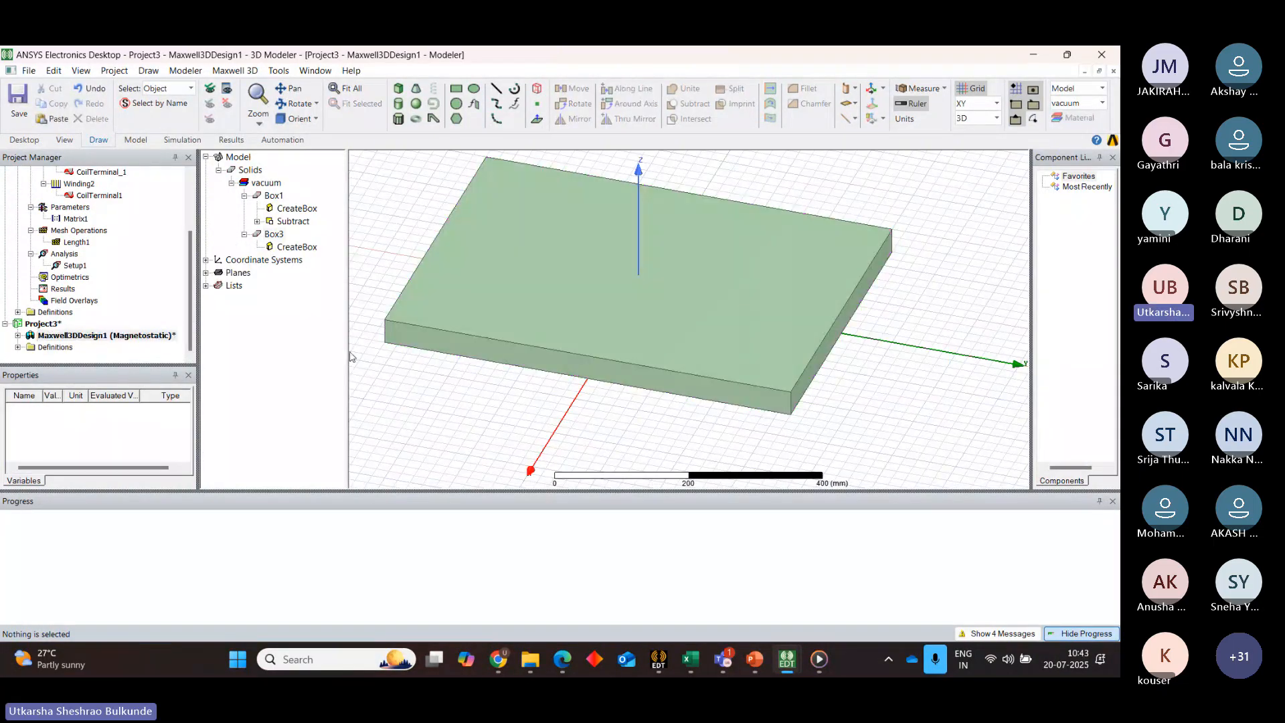
# Look through the other open Electronics Desktop projects, including the 3D transformer, the circuit schematic and Project2, and return to Project3
pyautogui.scroll(3, 167, 303)
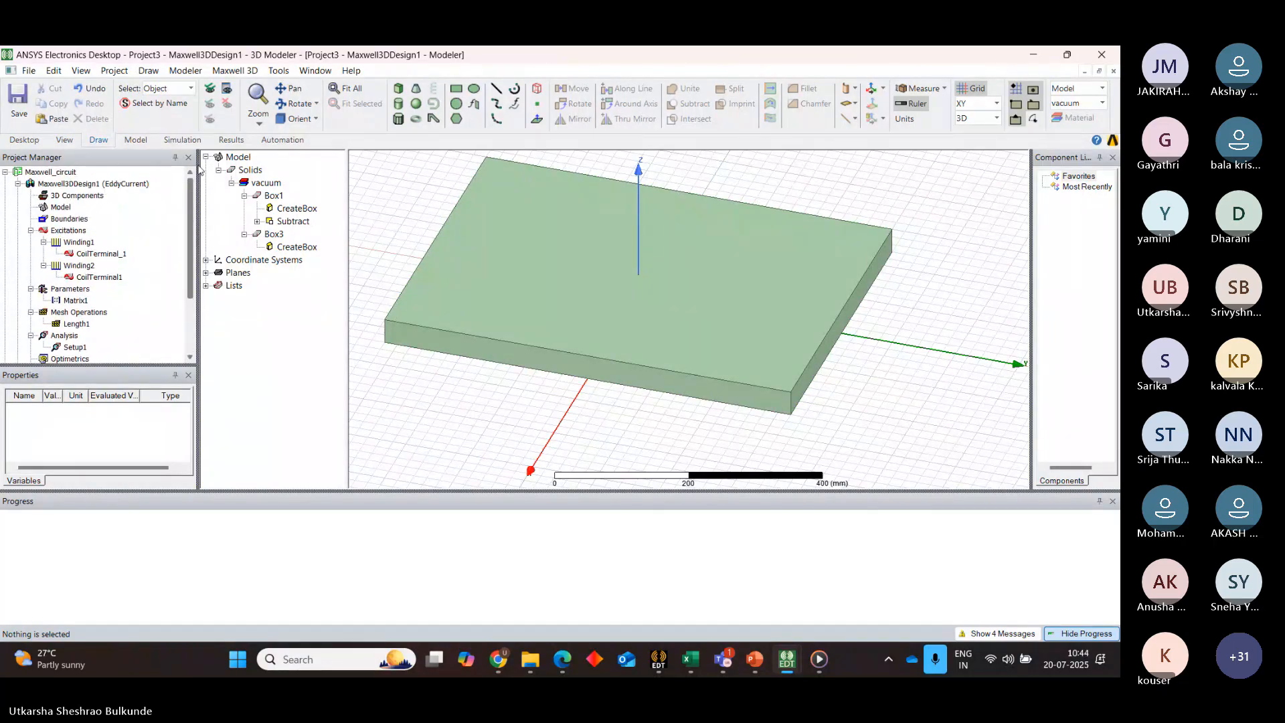
pyautogui.scroll(-3, 174, 267)
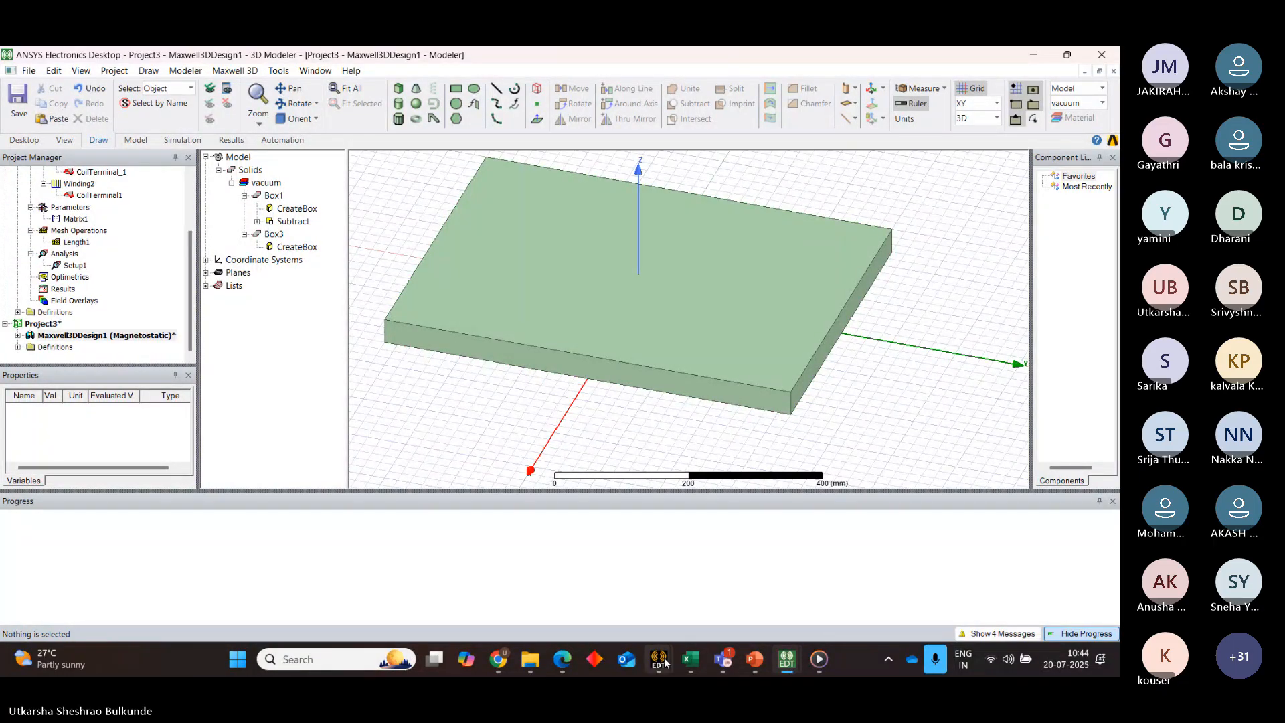
pyautogui.moveTo(659, 661)
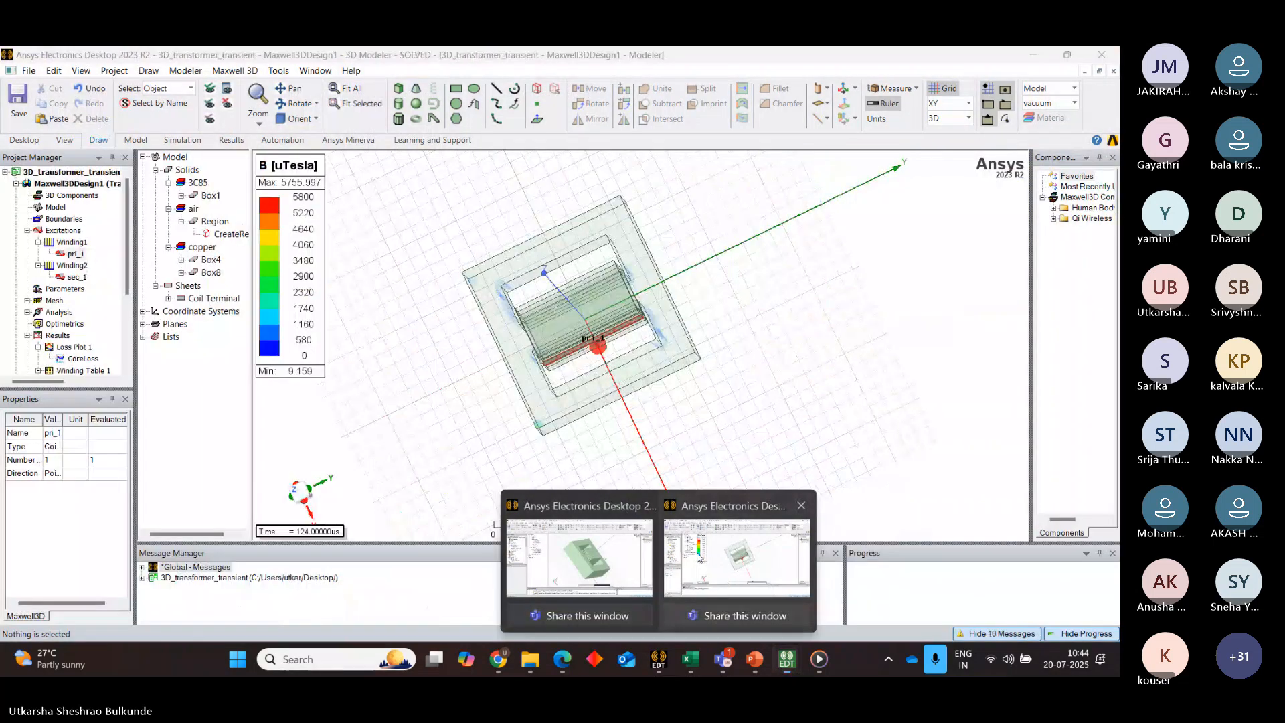
pyautogui.click(698, 557)
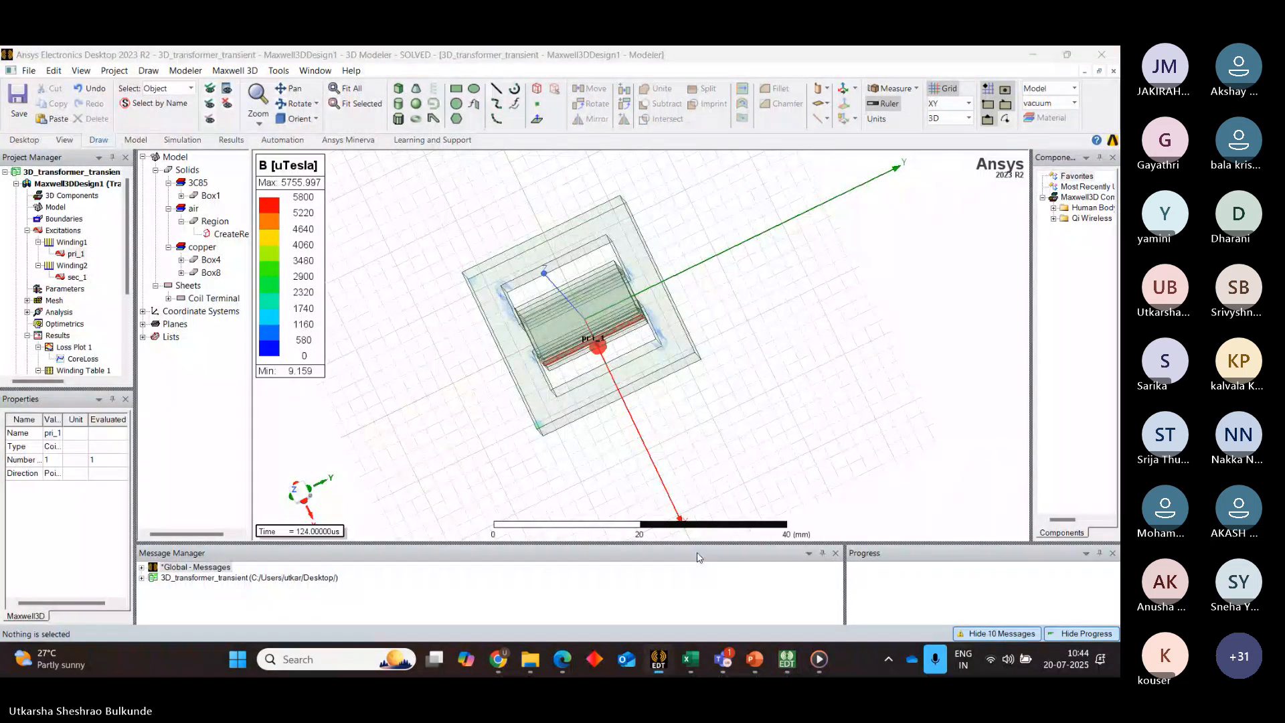
pyautogui.moveTo(783, 657)
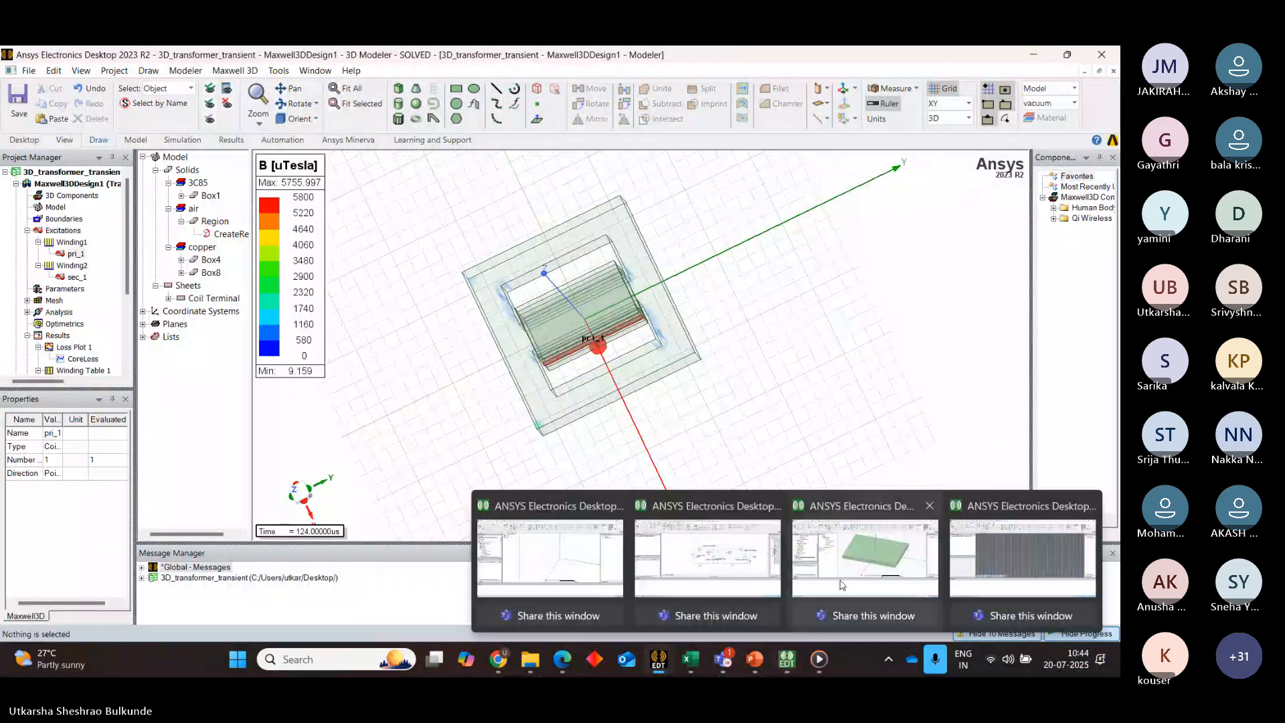
pyautogui.moveTo(982, 548)
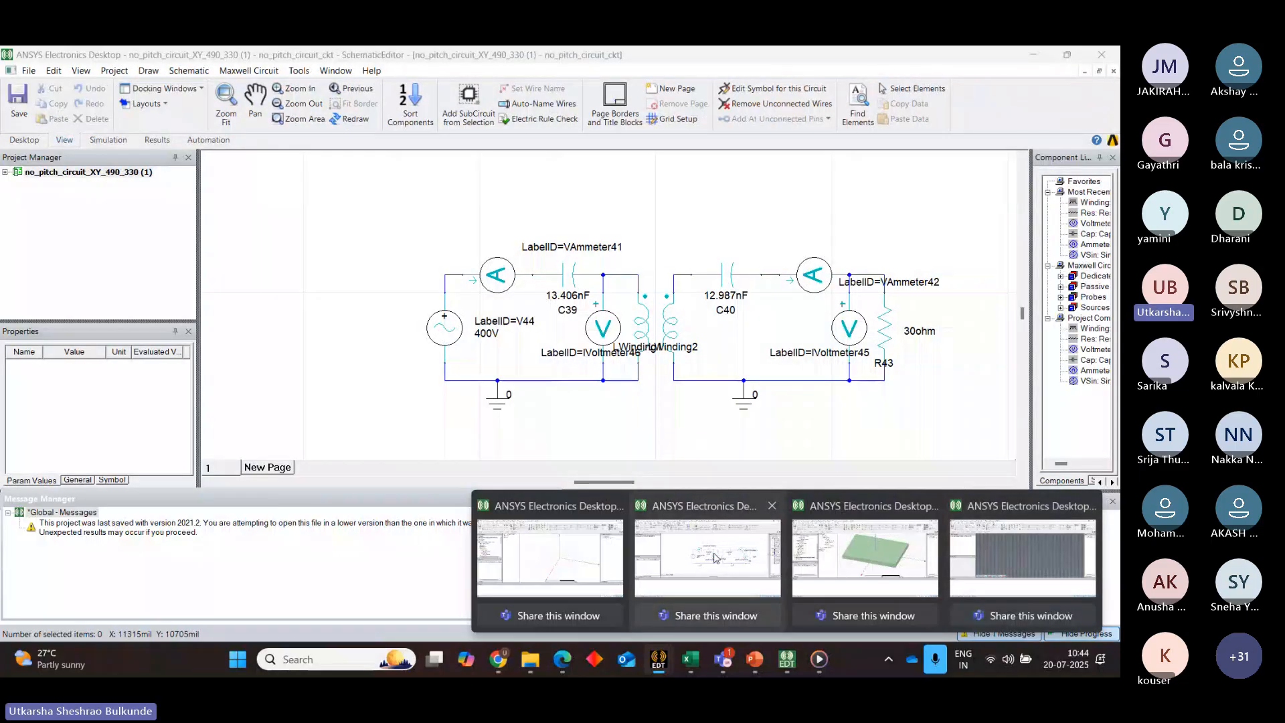
pyautogui.moveTo(544, 568)
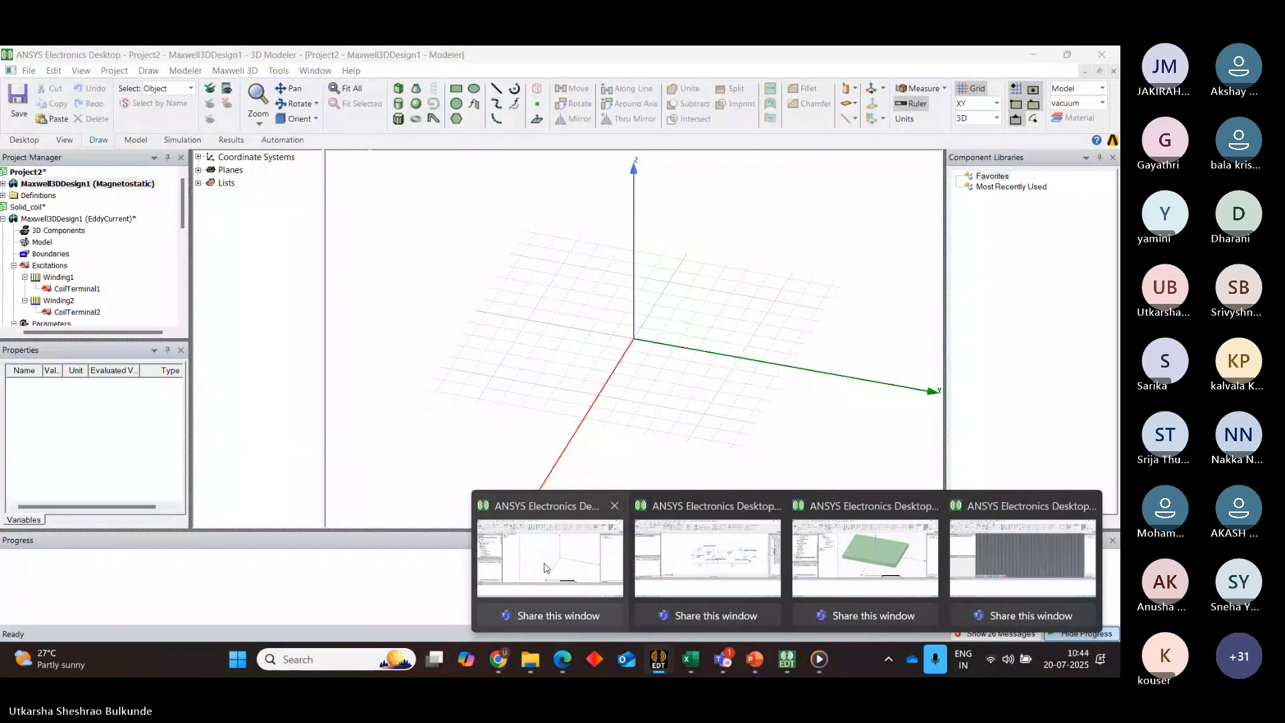
pyautogui.click(546, 567)
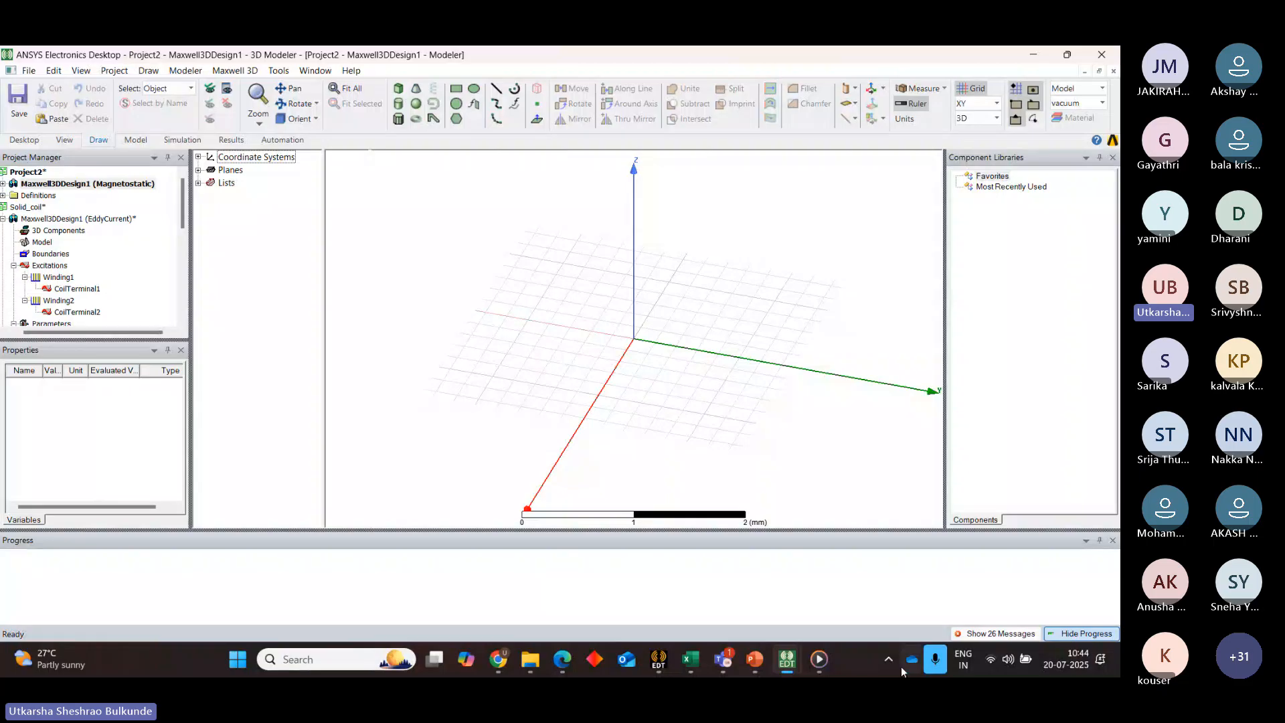
pyautogui.click(886, 555)
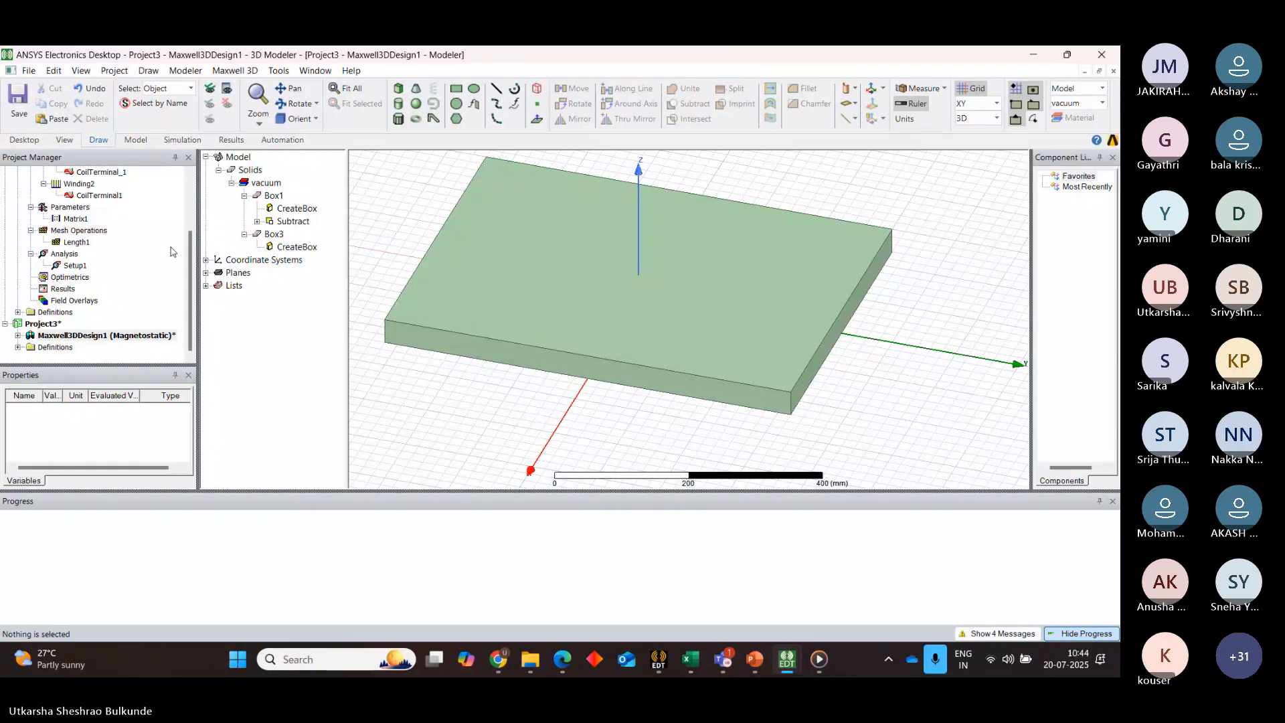
# Widen the project tree area and highlight the coil frame Box1 to view it inside the enclosing box
pyautogui.moveTo(196, 241); pyautogui.dragTo(191, 161)
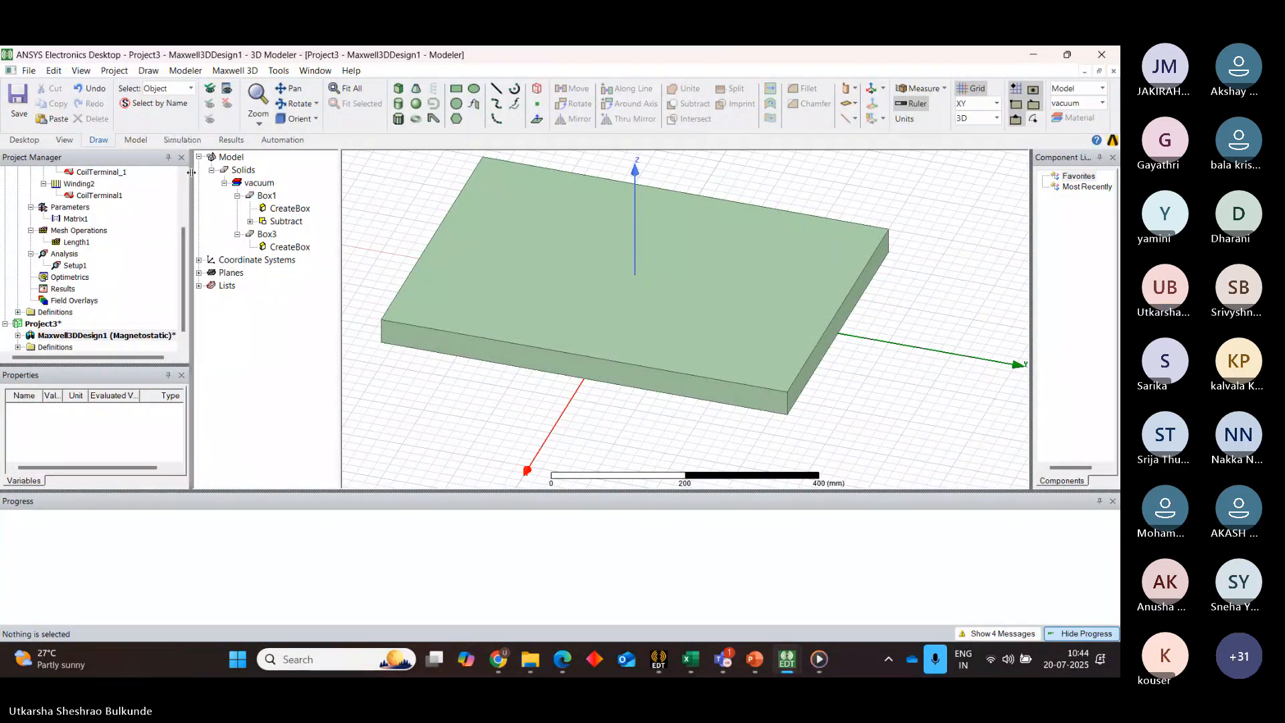
pyautogui.moveTo(192, 173); pyautogui.dragTo(237, 270)
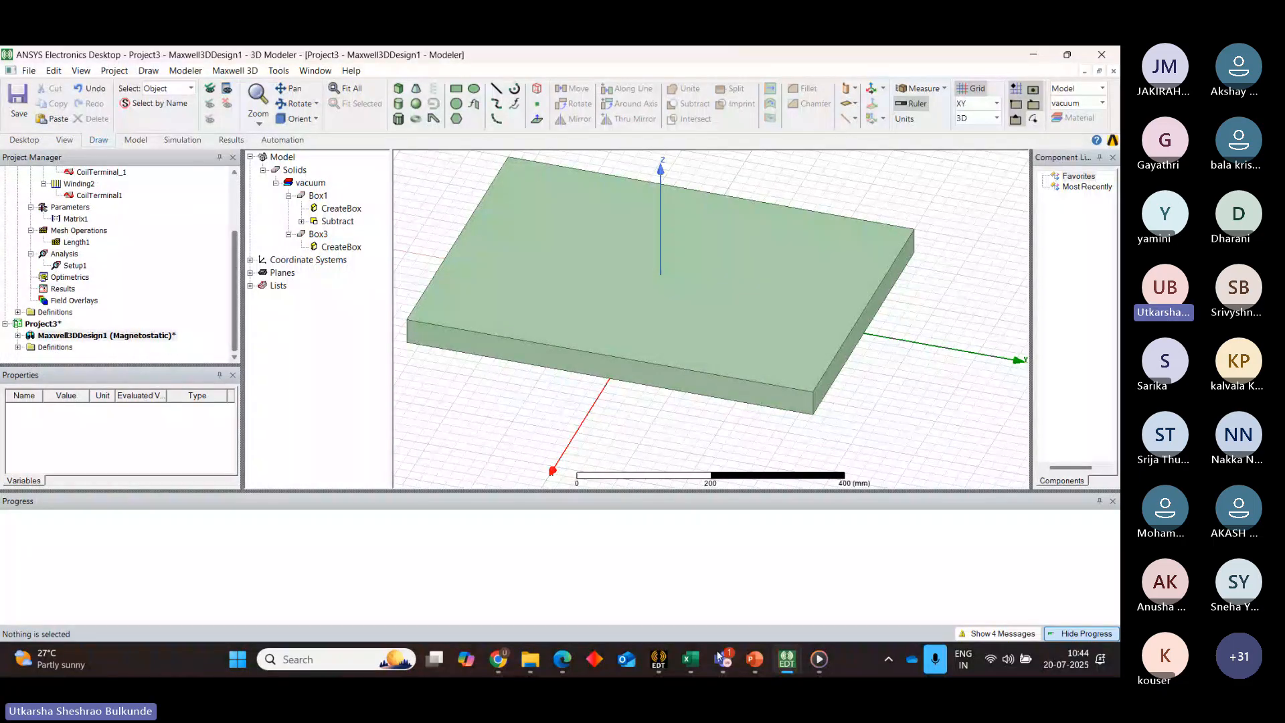
pyautogui.moveTo(787, 659)
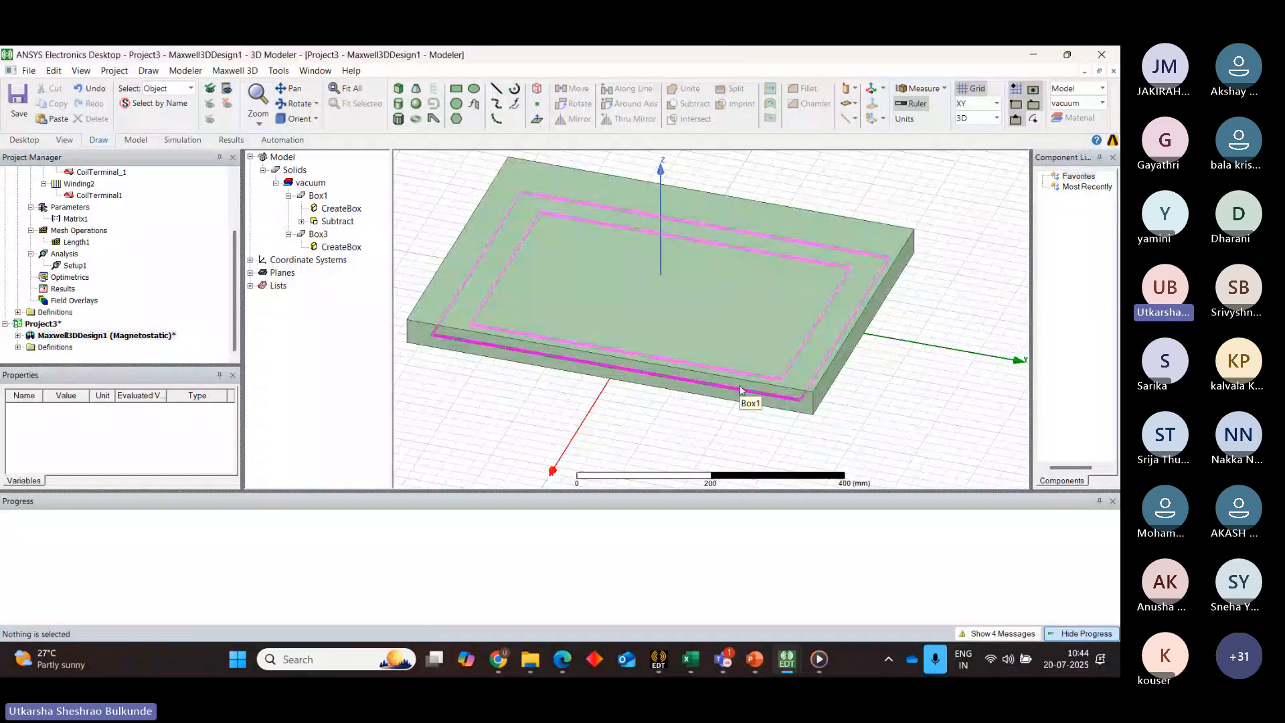
pyautogui.click(313, 195)
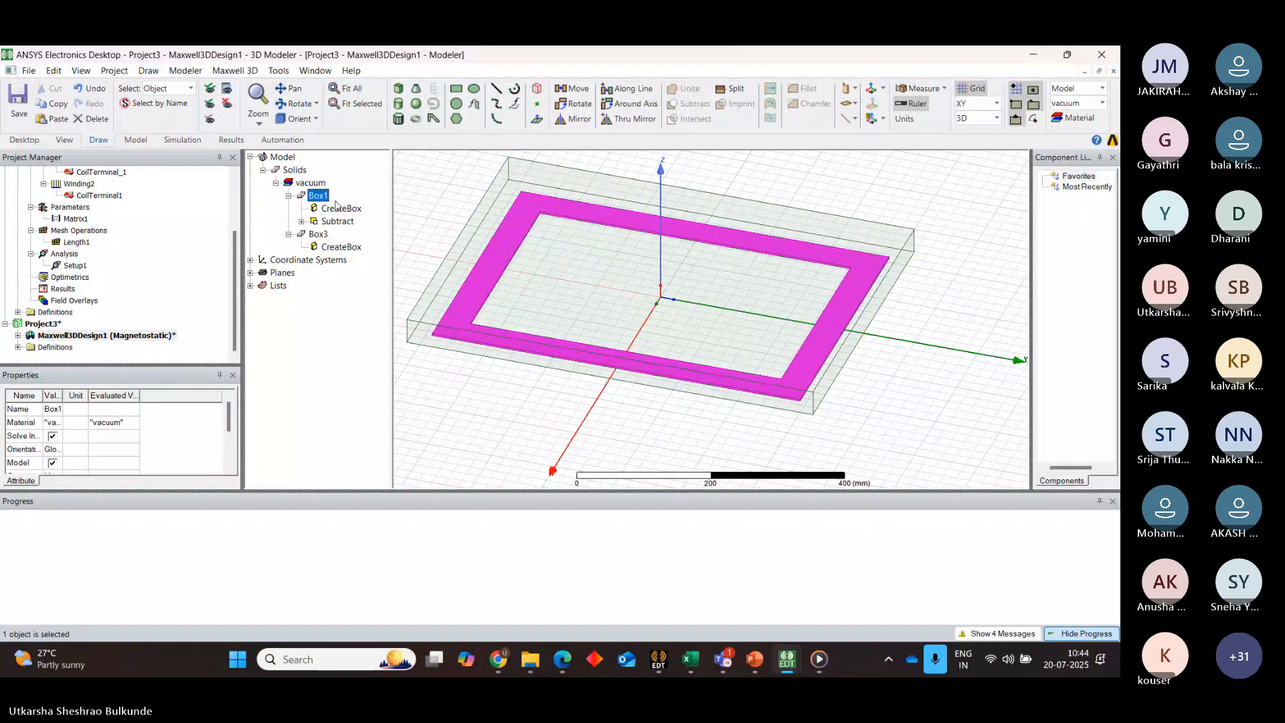
pyautogui.click(362, 395)
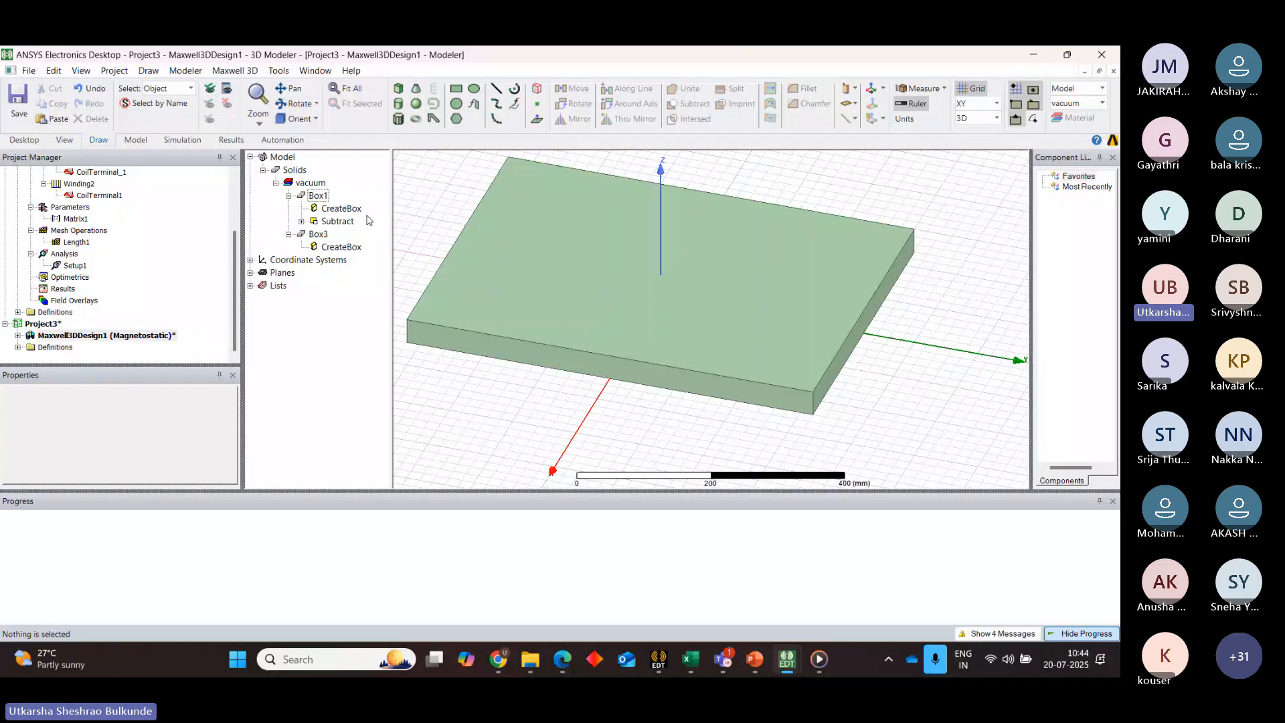
# Set the Y size of box Box3 to 600 mm and its Y position to -300 mm
pyautogui.click(318, 234)
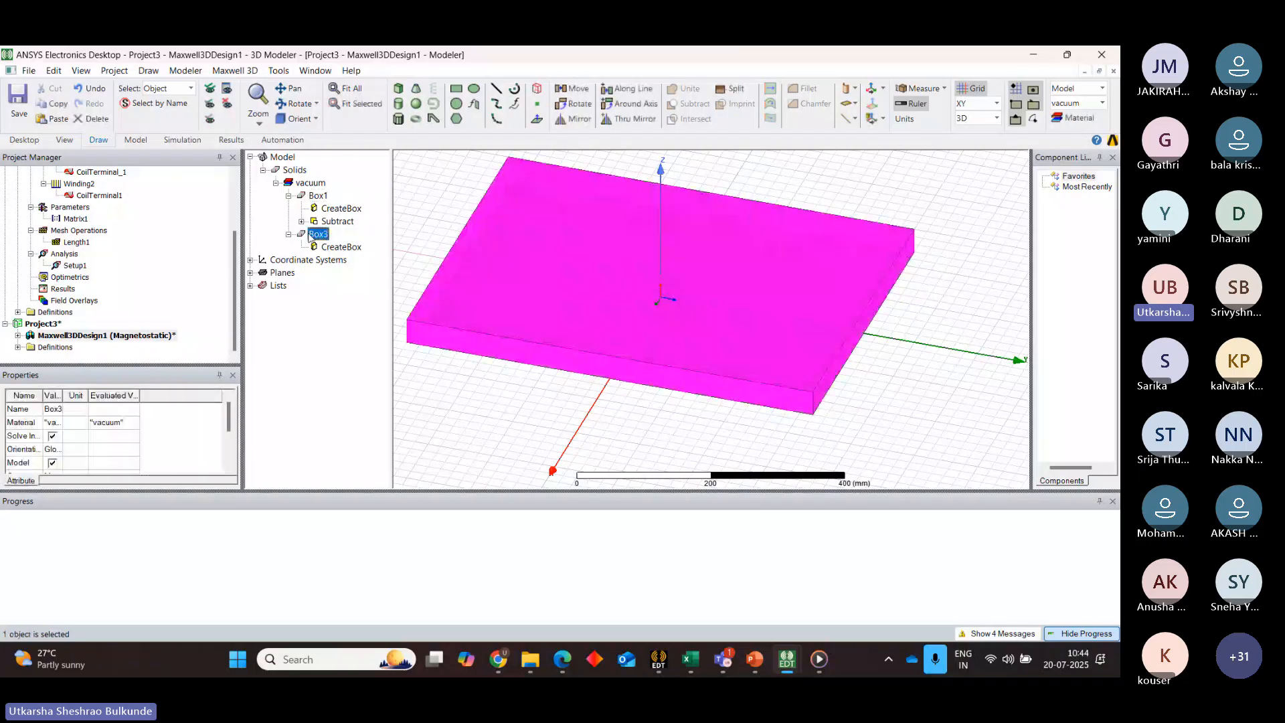
pyautogui.doubleClick(342, 251)
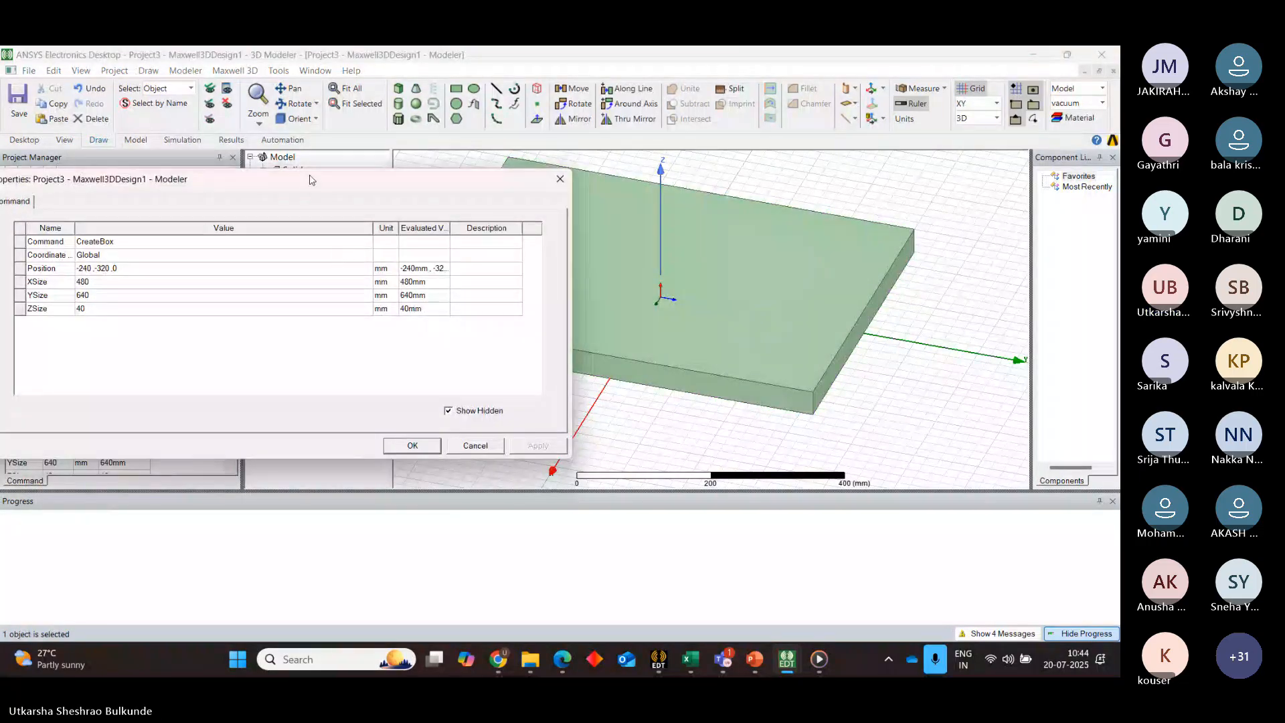
pyautogui.moveTo(309, 179); pyautogui.dragTo(838, 251)
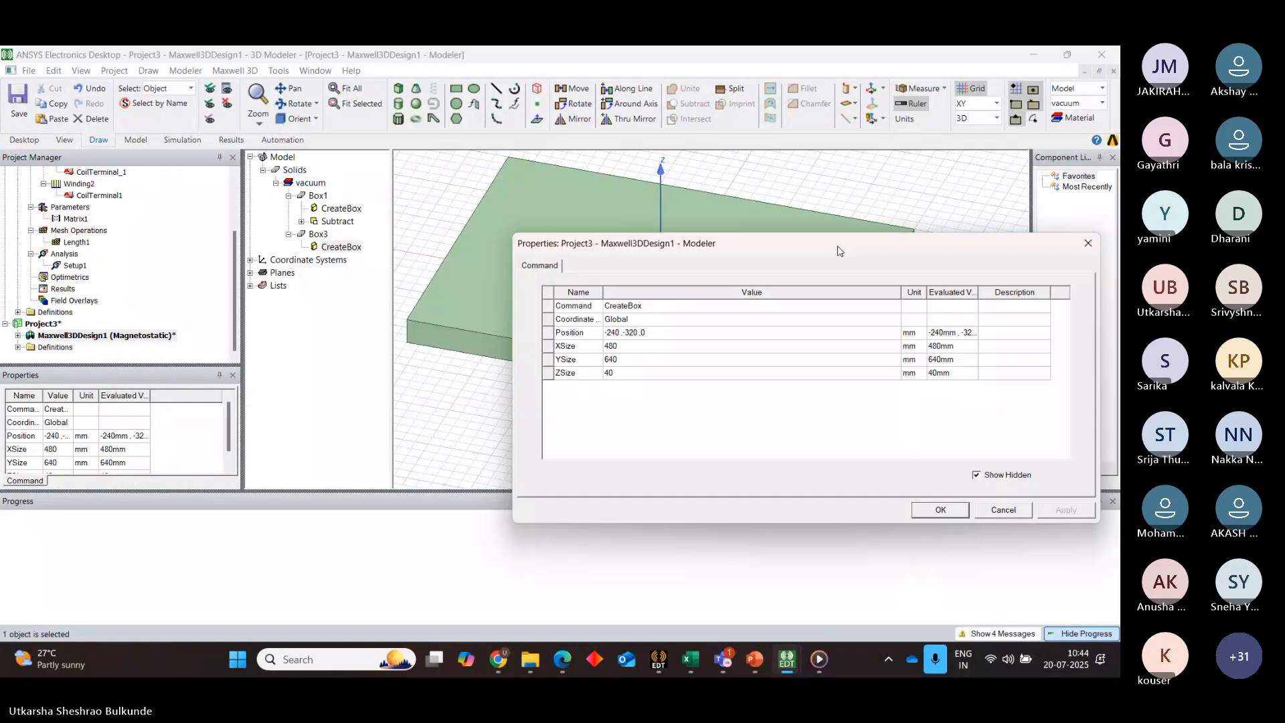
pyautogui.click(626, 348)
pyautogui.click(626, 348)
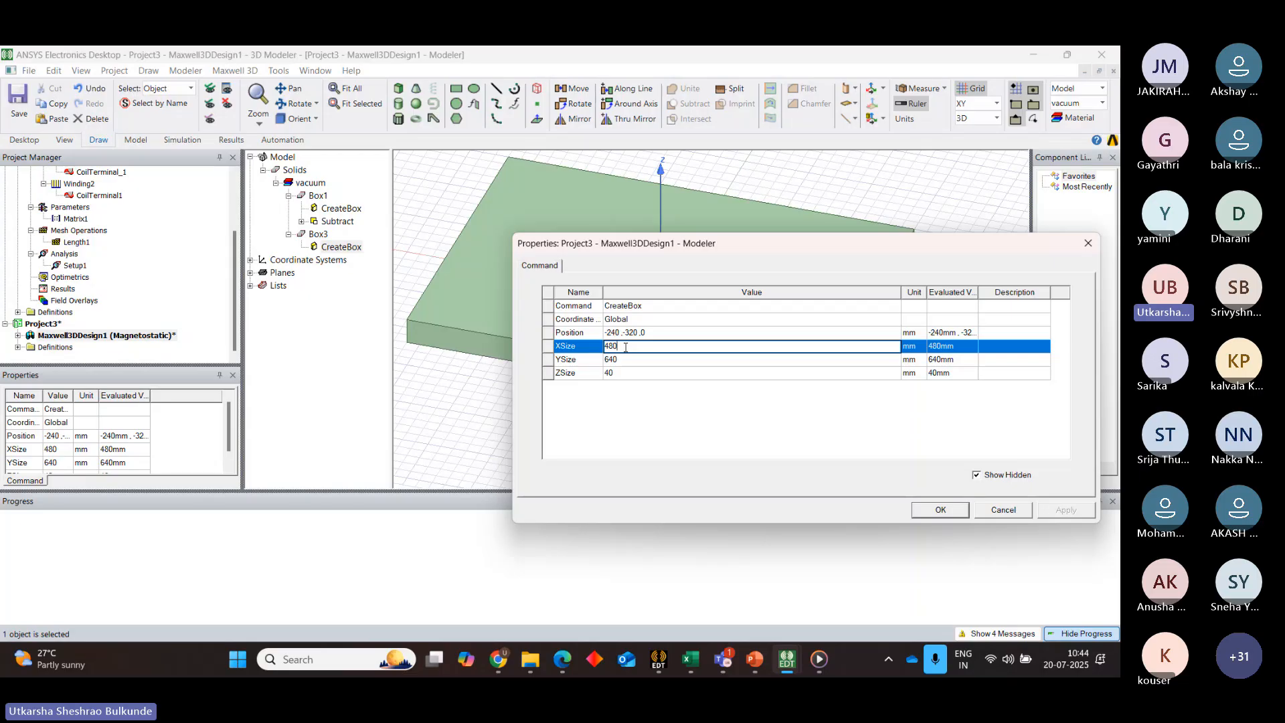
pyautogui.click(620, 359)
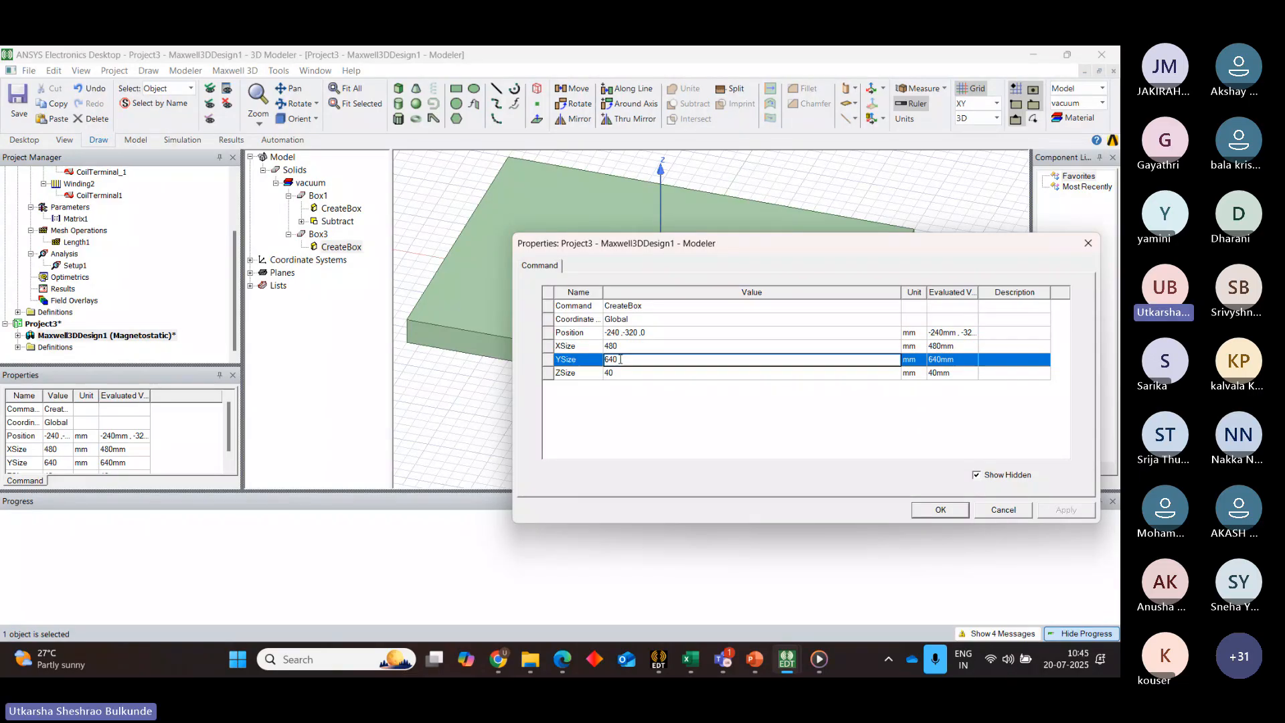
pyautogui.press('BackSpace')
pyautogui.press('BackSpace')
pyautogui.write('00')
pyautogui.click(635, 334)
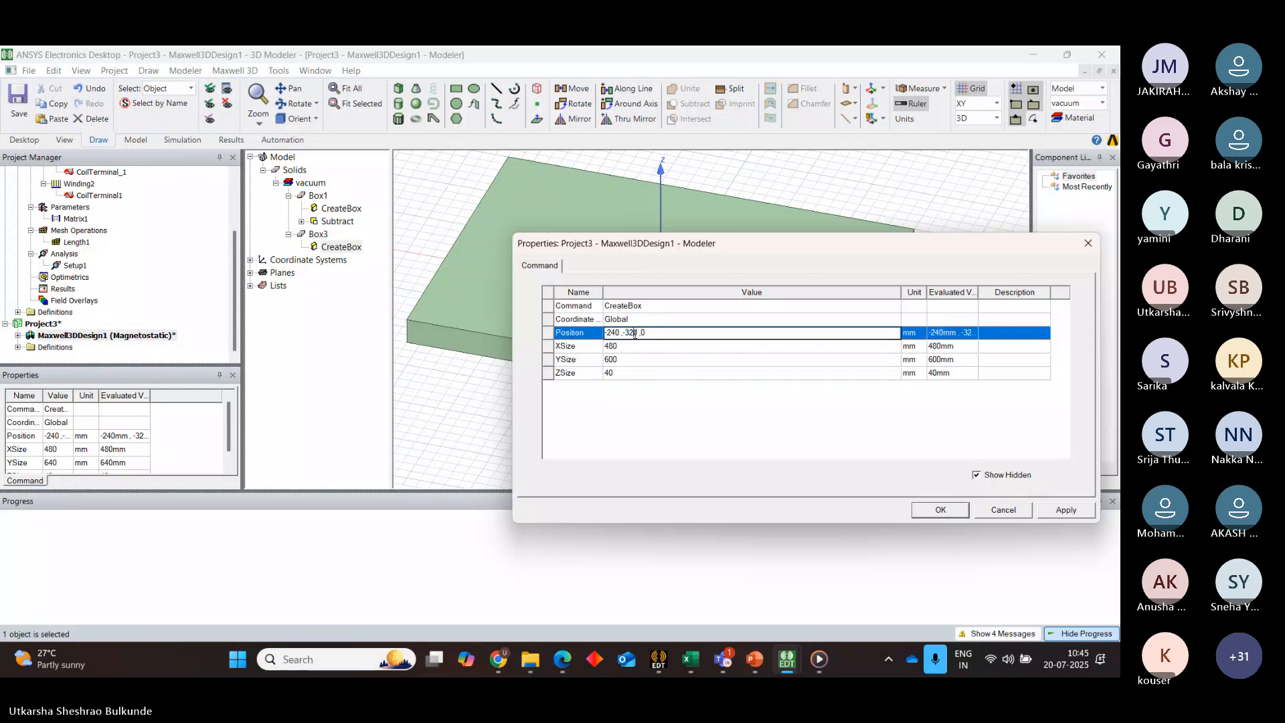
pyautogui.press('BackSpace')
pyautogui.press('BackSpace')
pyautogui.write('00')
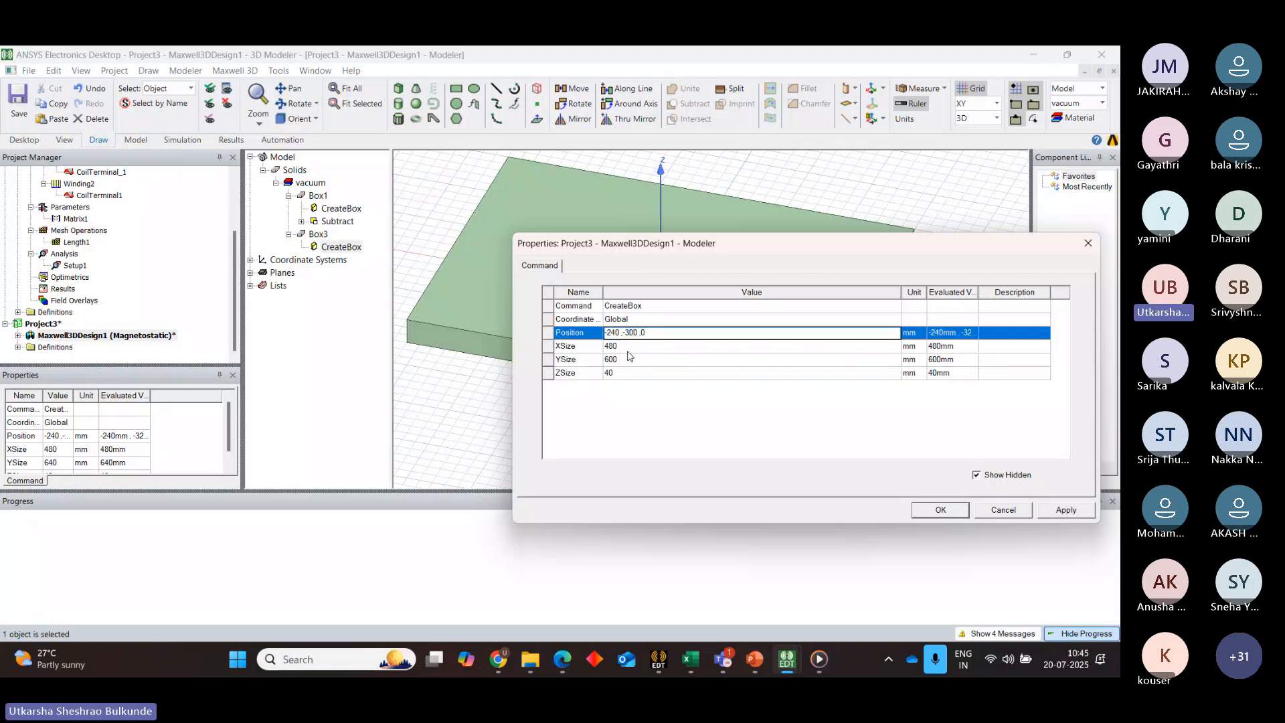
# Set Box3's Z size to 3 mm and its Z position to -3 mm, and apply the changes
pyautogui.click(617, 374)
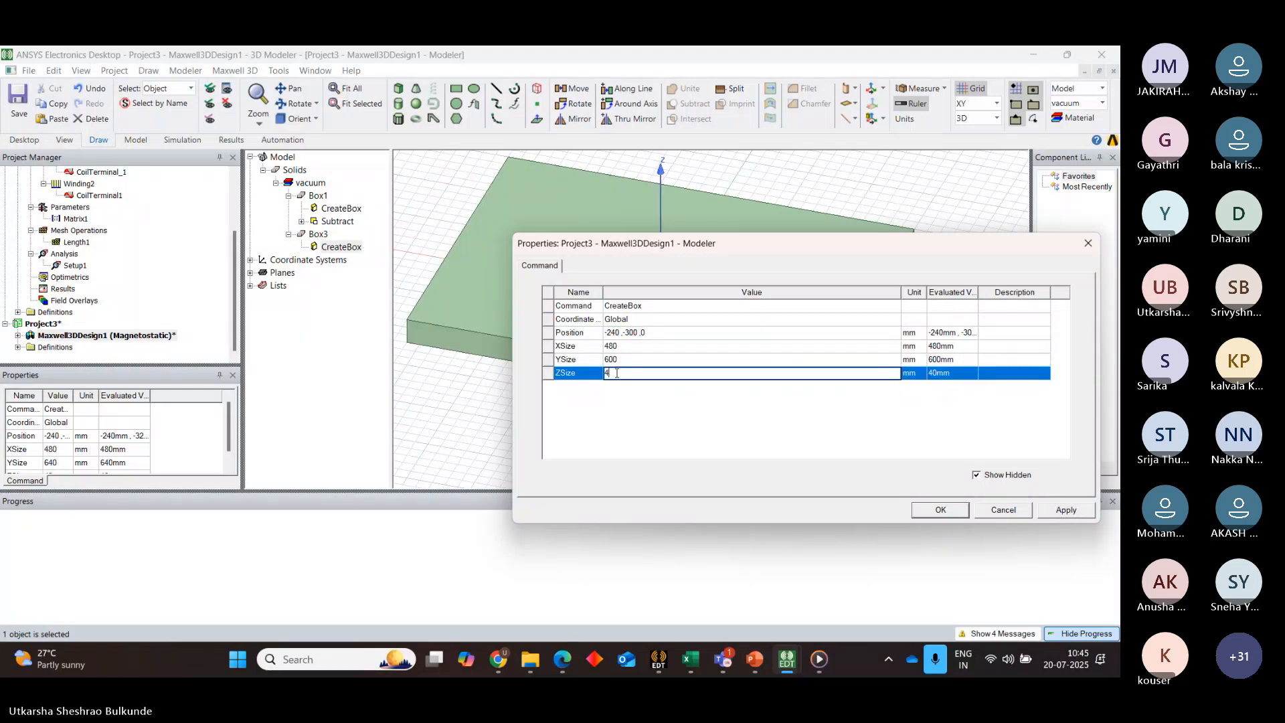
pyautogui.press('BackSpace')
pyautogui.write('3')
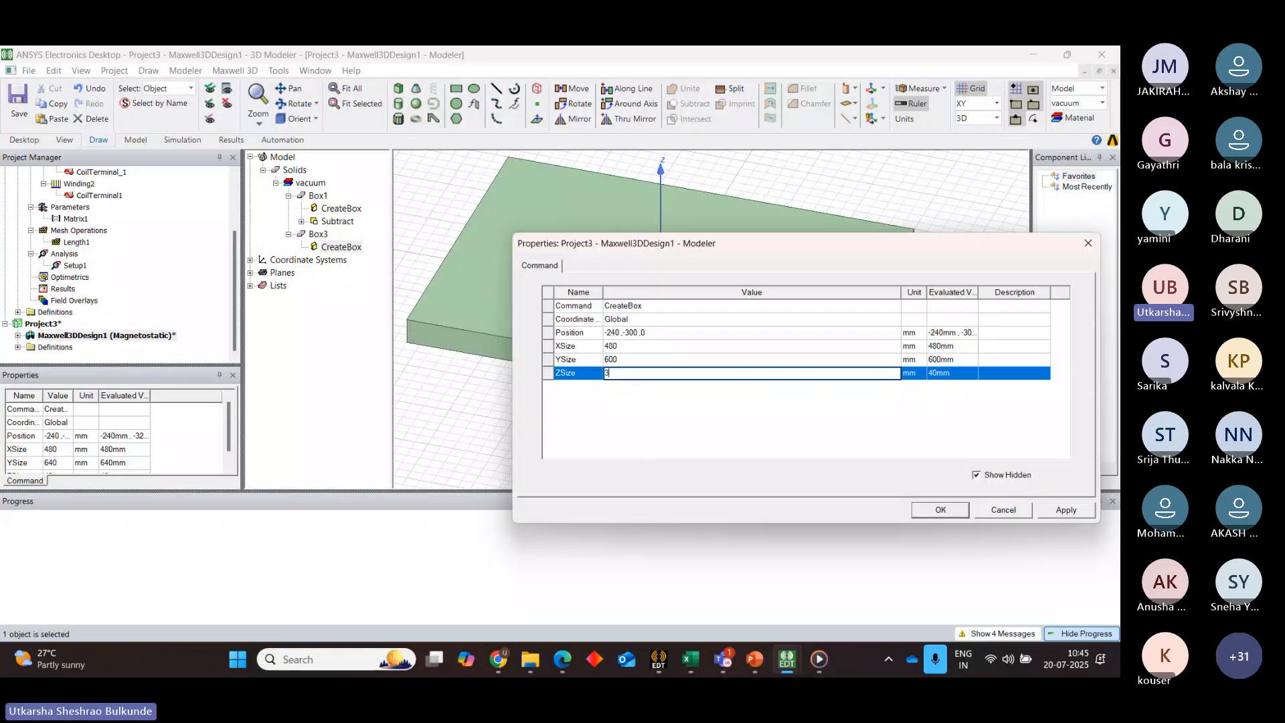
pyautogui.click(649, 333)
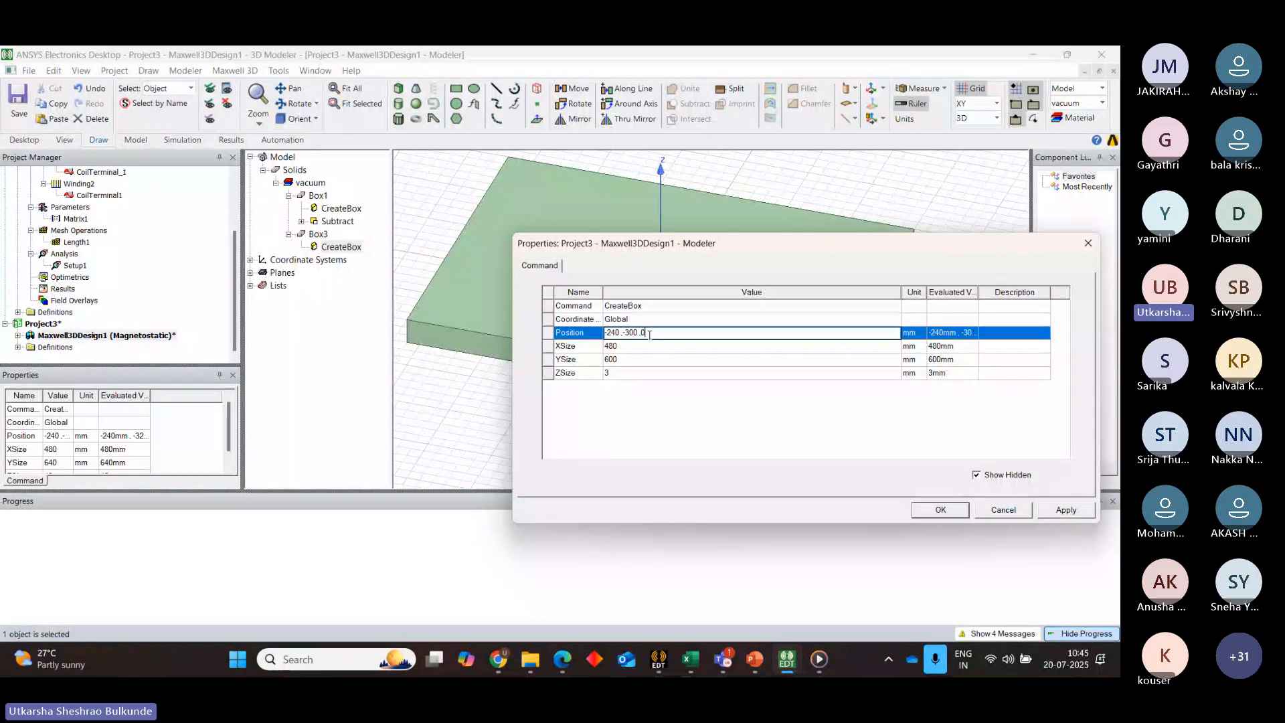
pyautogui.press('BackSpace')
pyautogui.write('-3m')
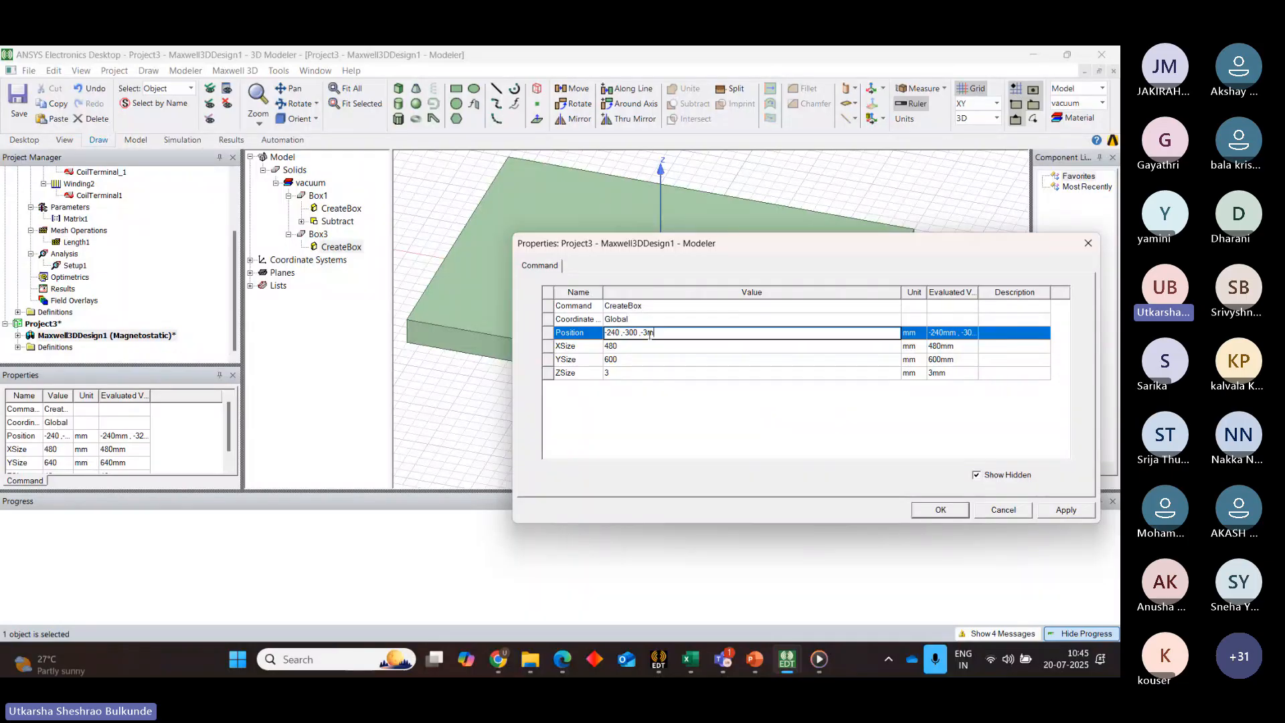
pyautogui.write('m')
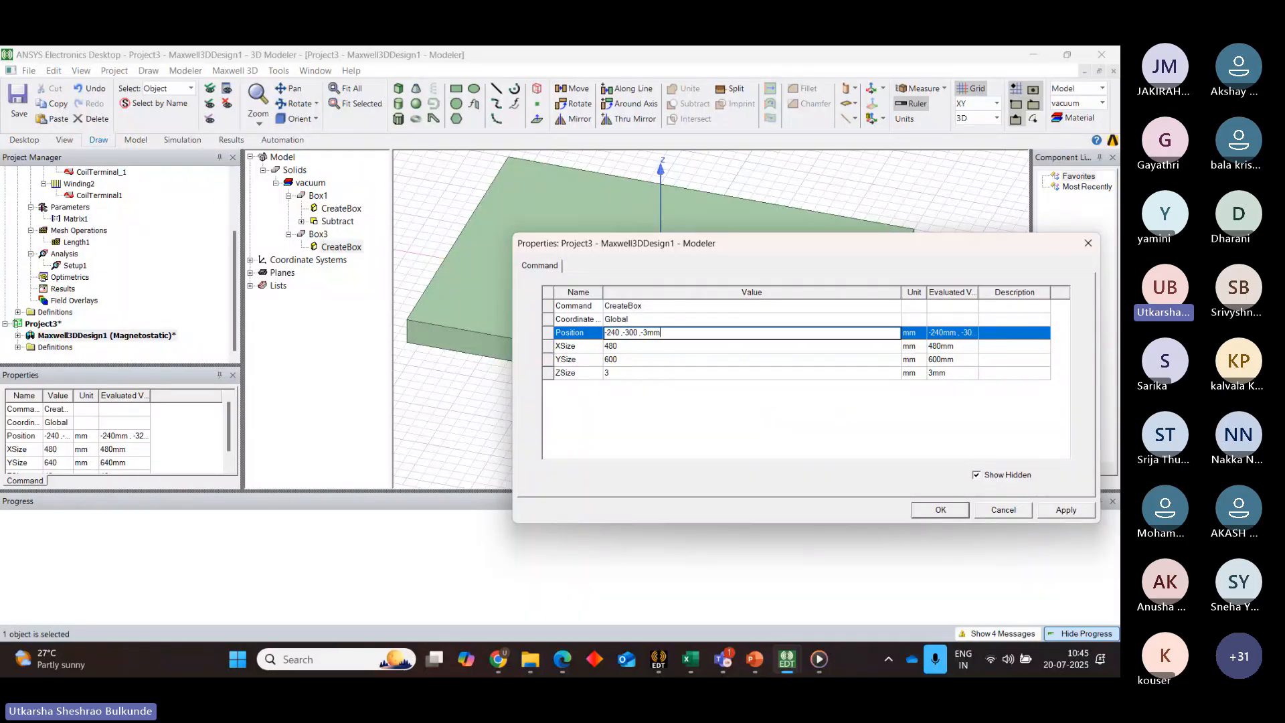
pyautogui.click(1063, 510)
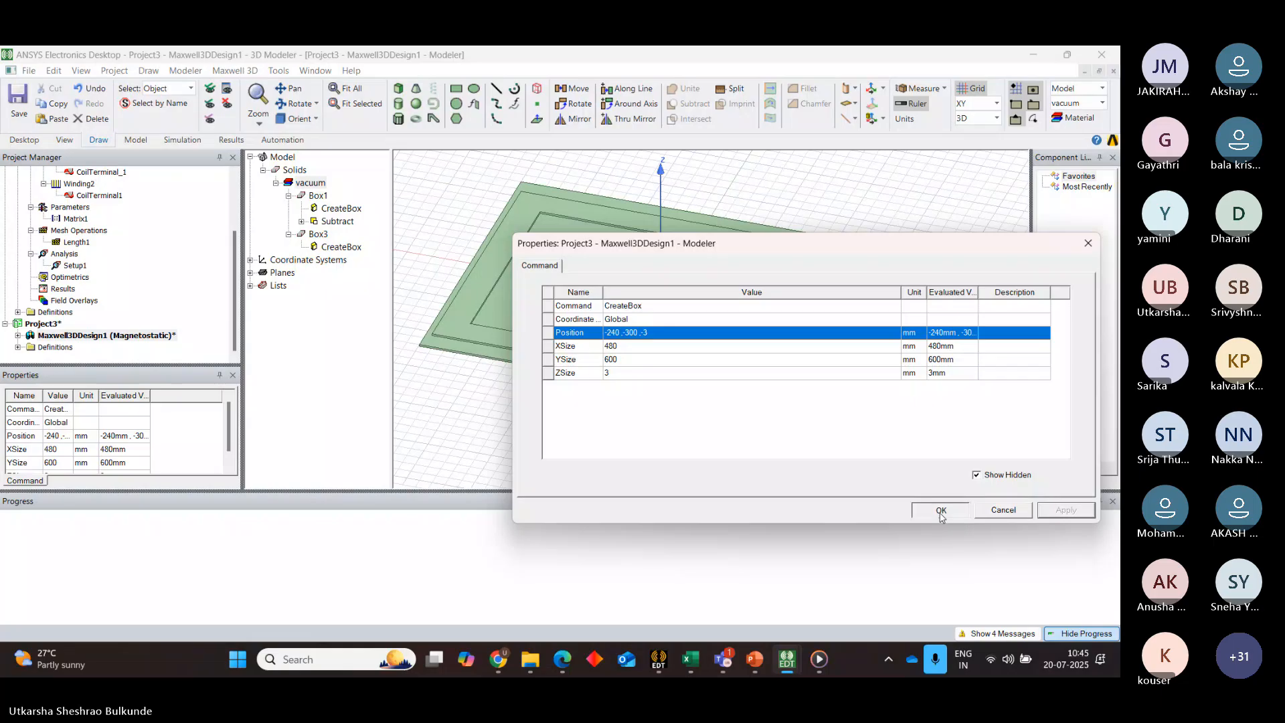
pyautogui.click(941, 512)
pyautogui.click(899, 395)
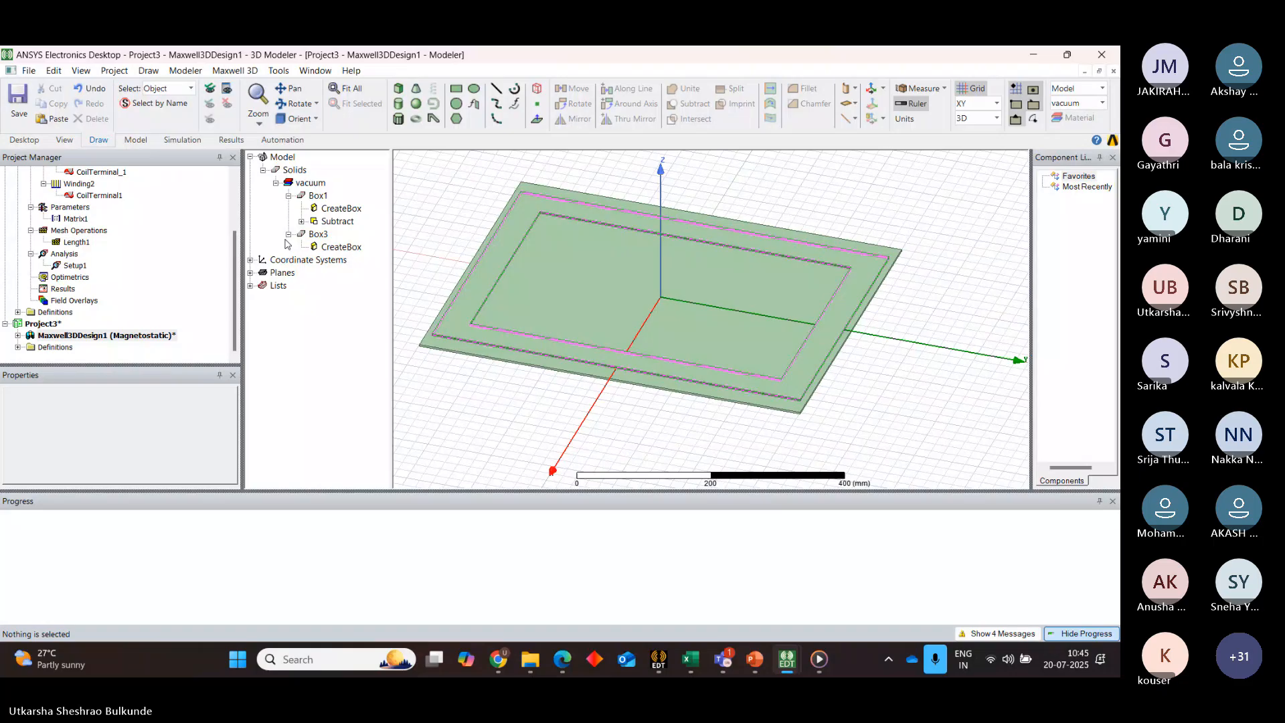
# Examine how Box3 sits beneath the coil frame in the Front orientation and check Box3's position and size values
pyautogui.click(312, 118)
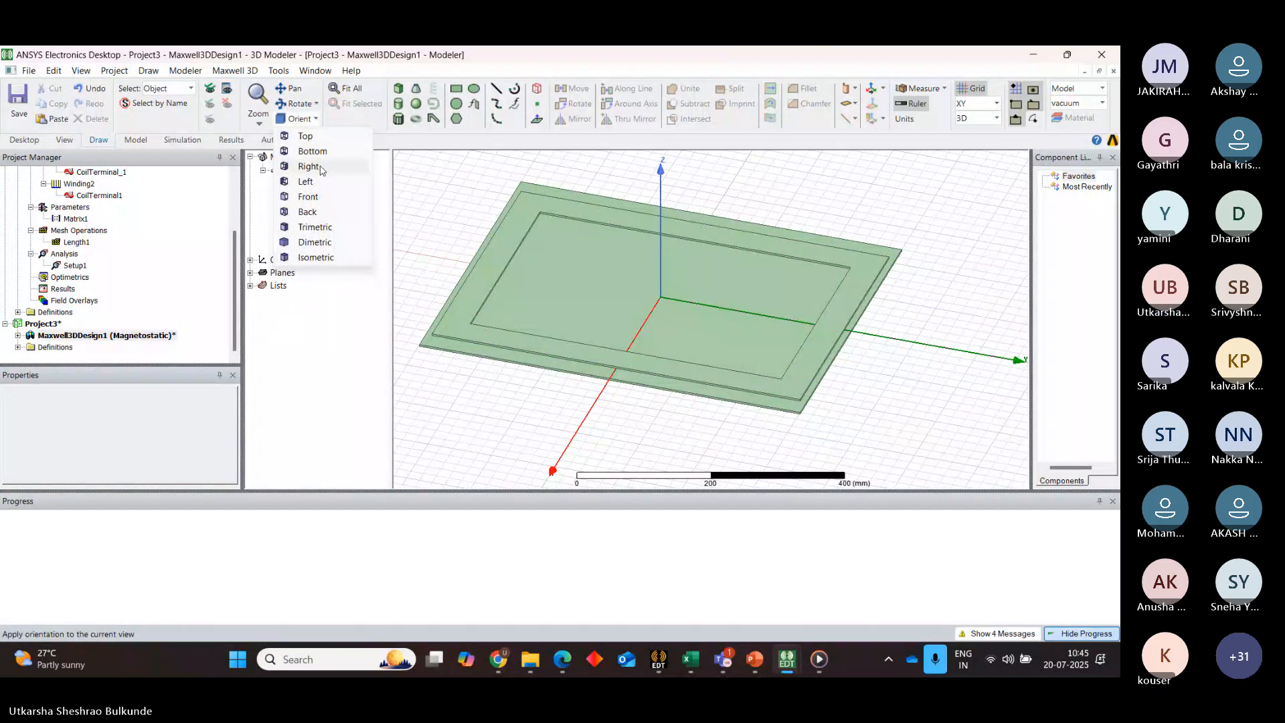
pyautogui.click(310, 196)
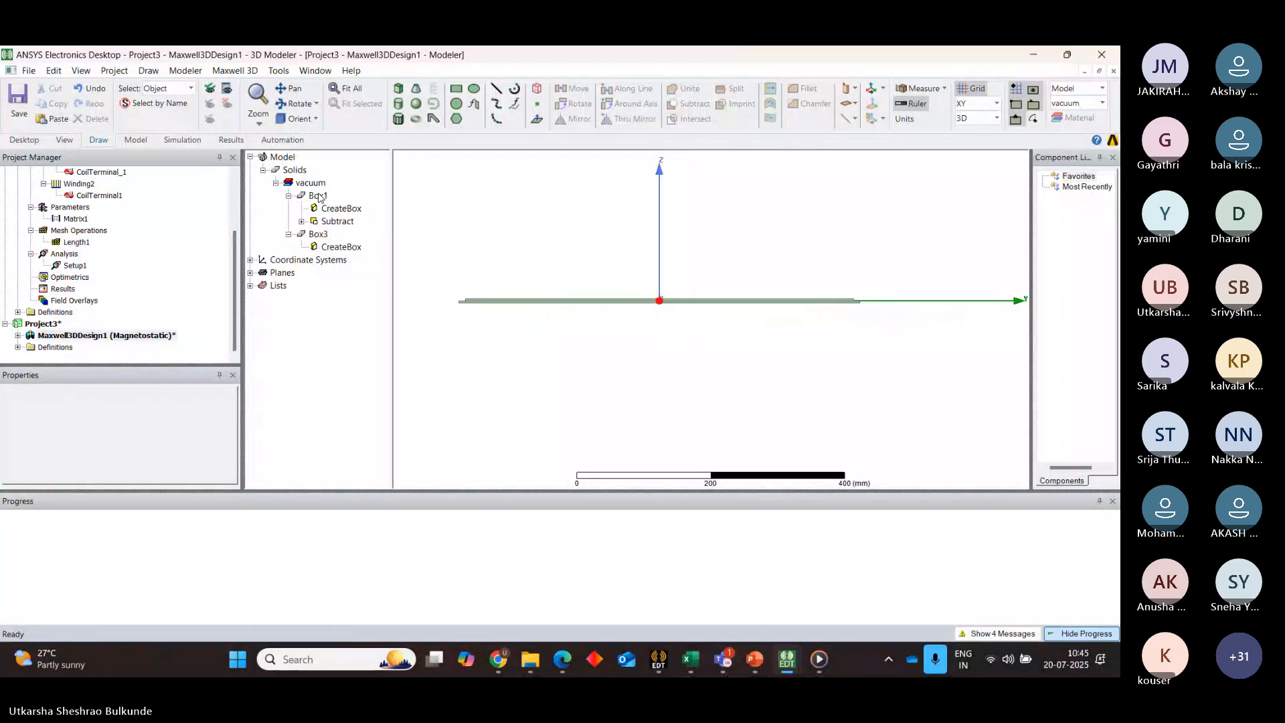
pyautogui.scroll(2, 462, 321)
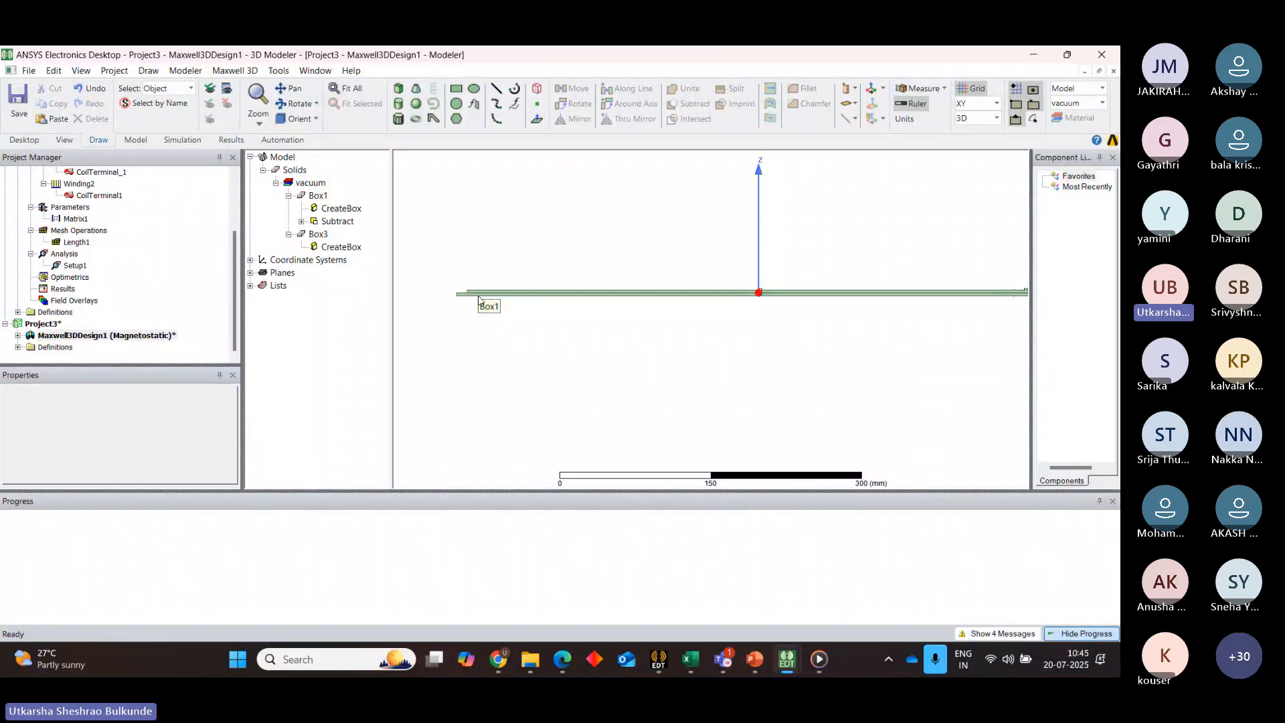
pyautogui.doubleClick(345, 248)
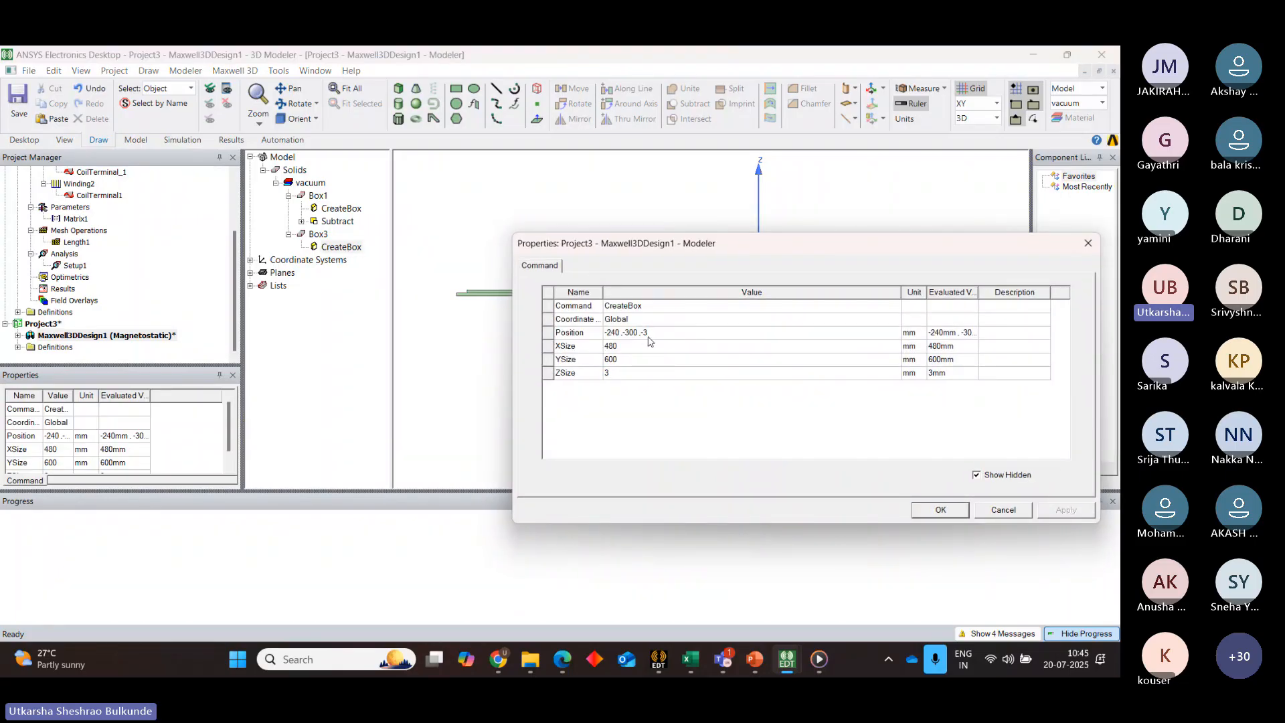
pyautogui.click(962, 512)
# Duplicate Box3 in place and set the copy's X size to 500 mm and Y size to 620 mm
pyautogui.click(318, 235)
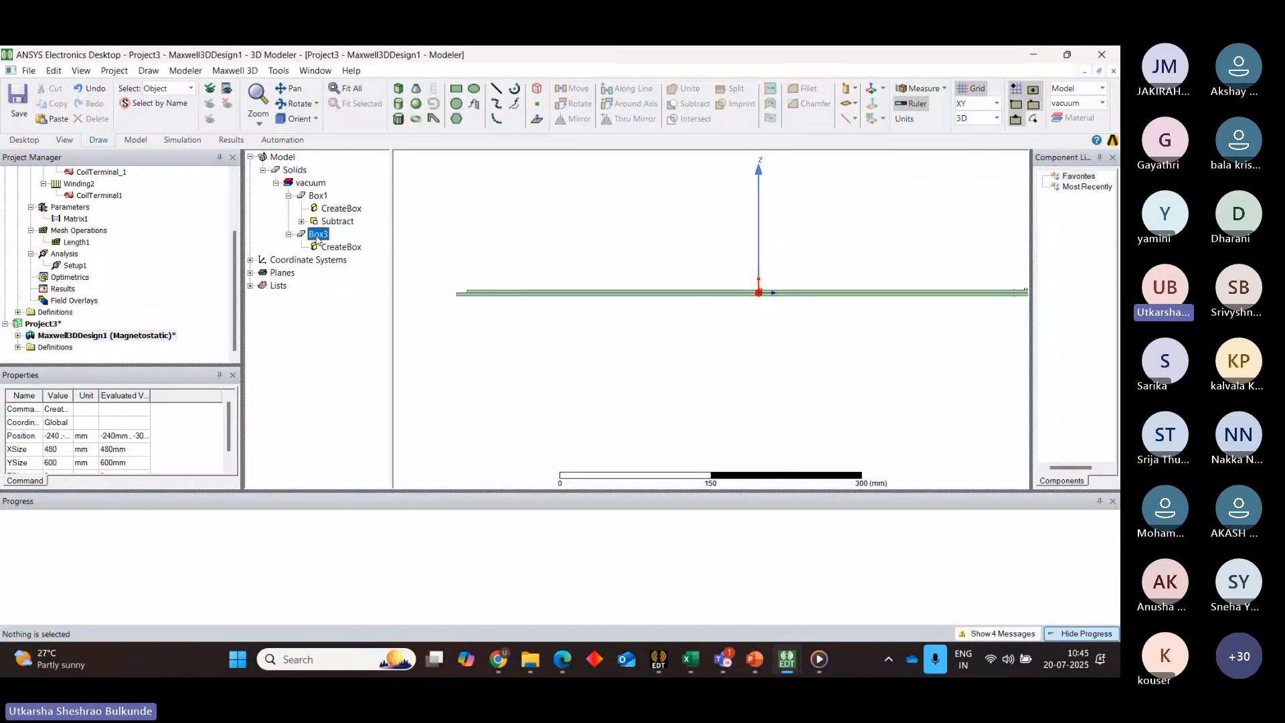
pyautogui.hotkey('ctrl', 'v')
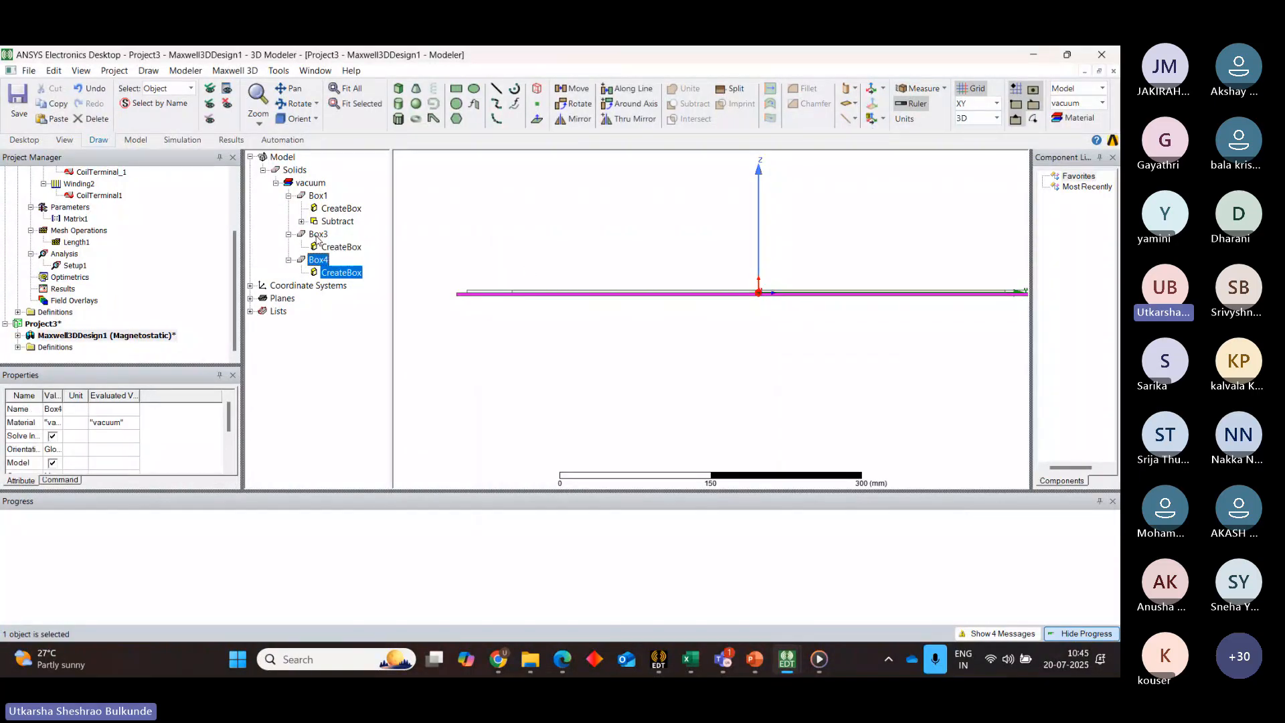
pyautogui.click(342, 273)
pyautogui.doubleClick(342, 274)
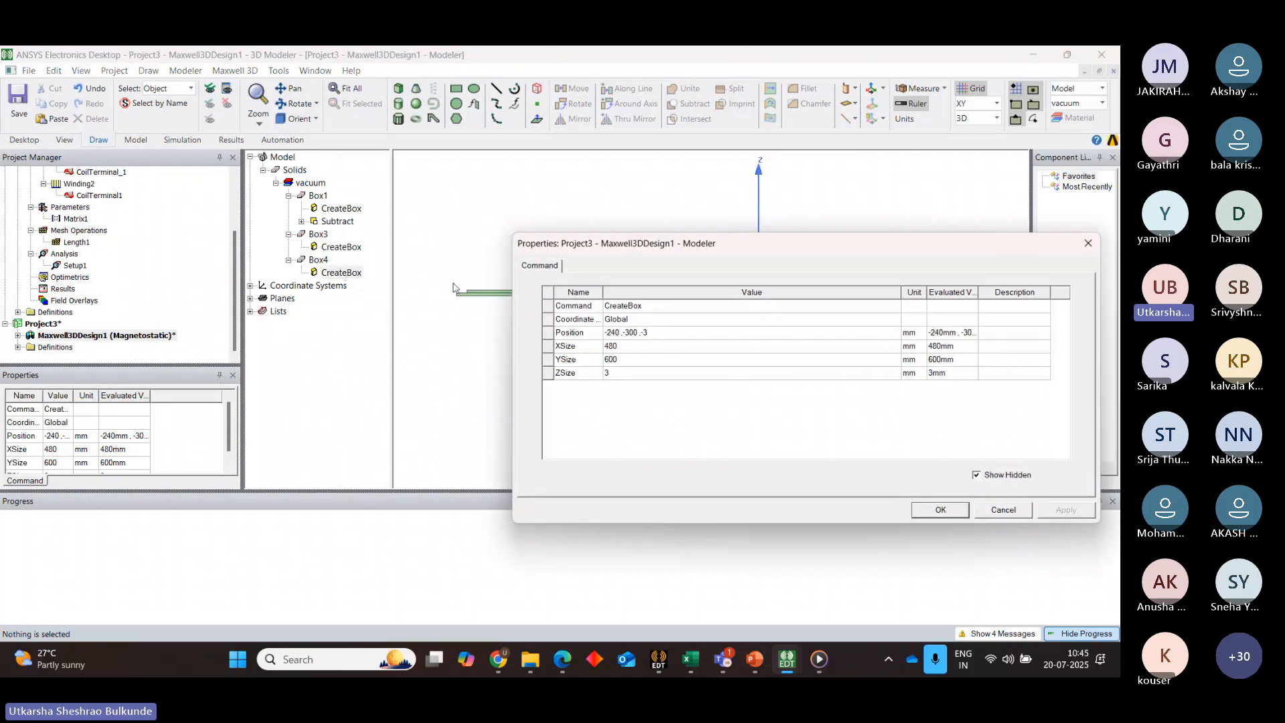
pyautogui.click(618, 346)
pyautogui.click(618, 346)
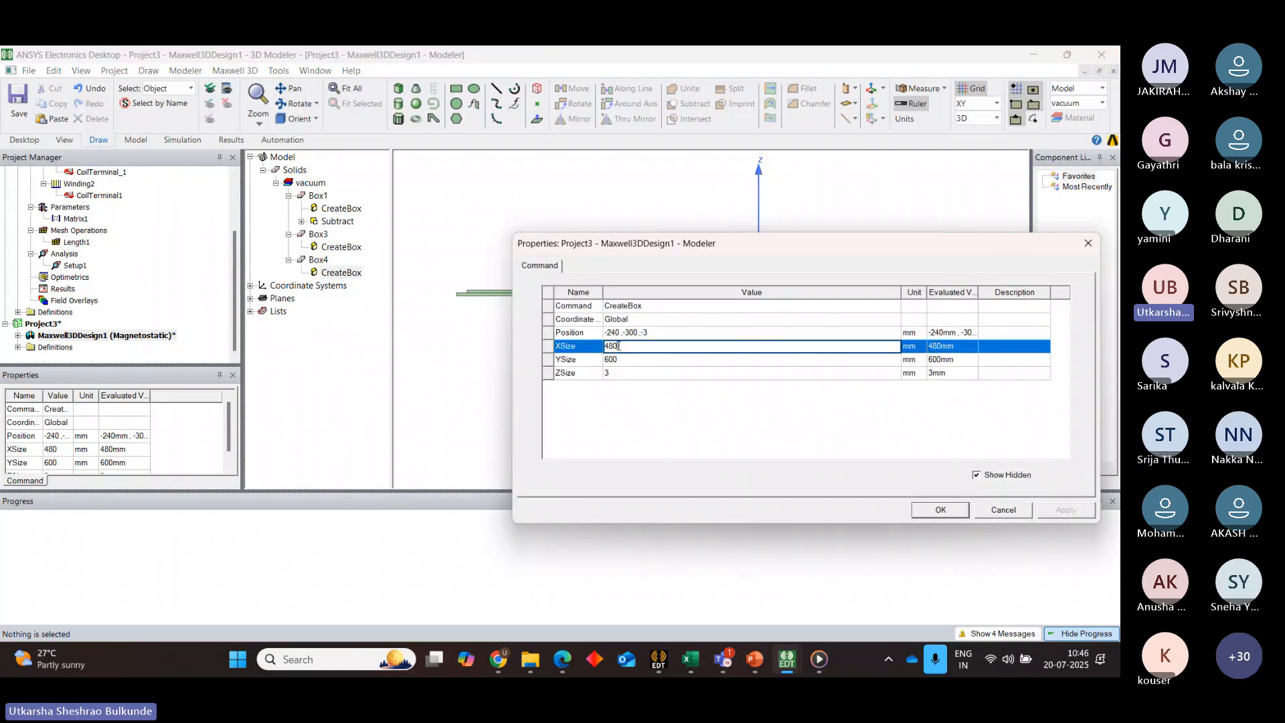
pyautogui.press('BackSpace')
pyautogui.press('BackSpace')
pyautogui.press('BackSpace')
pyautogui.write('500')
pyautogui.click(612, 361)
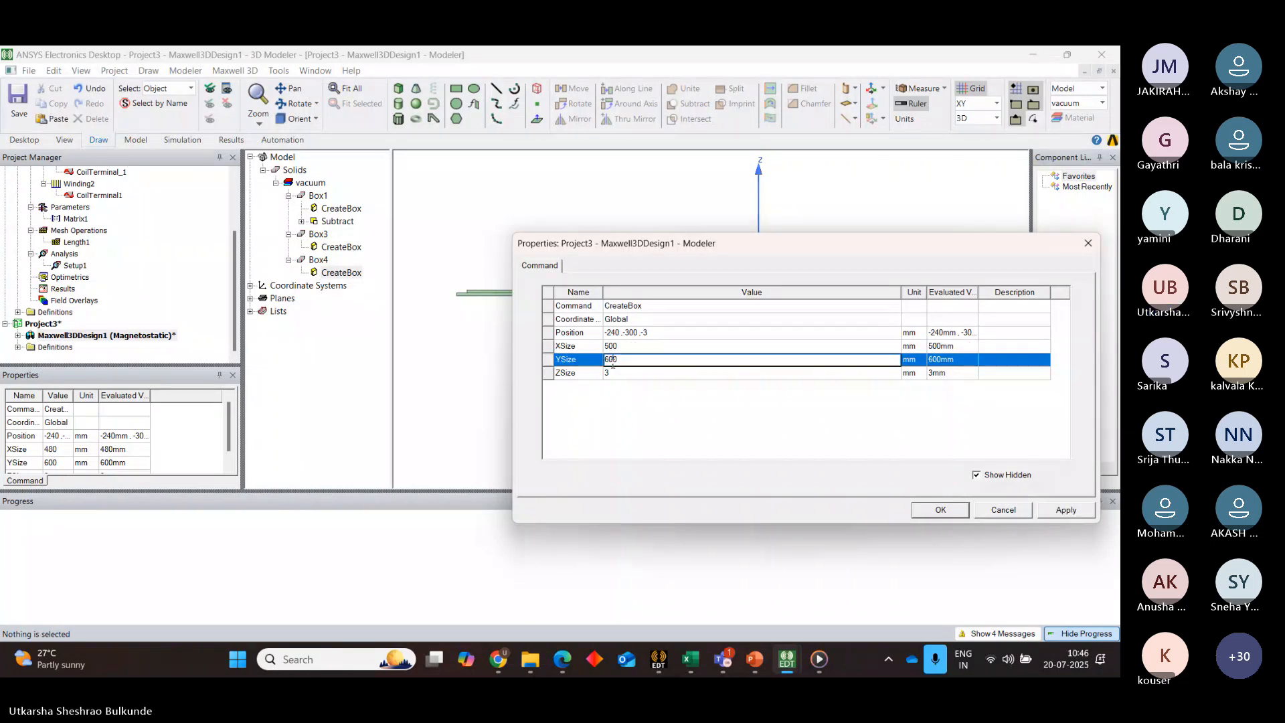
pyautogui.write('2')
# Set the position of the duplicated box Box4 to -250, -310, -6 mm and apply it
pyautogui.click(649, 335)
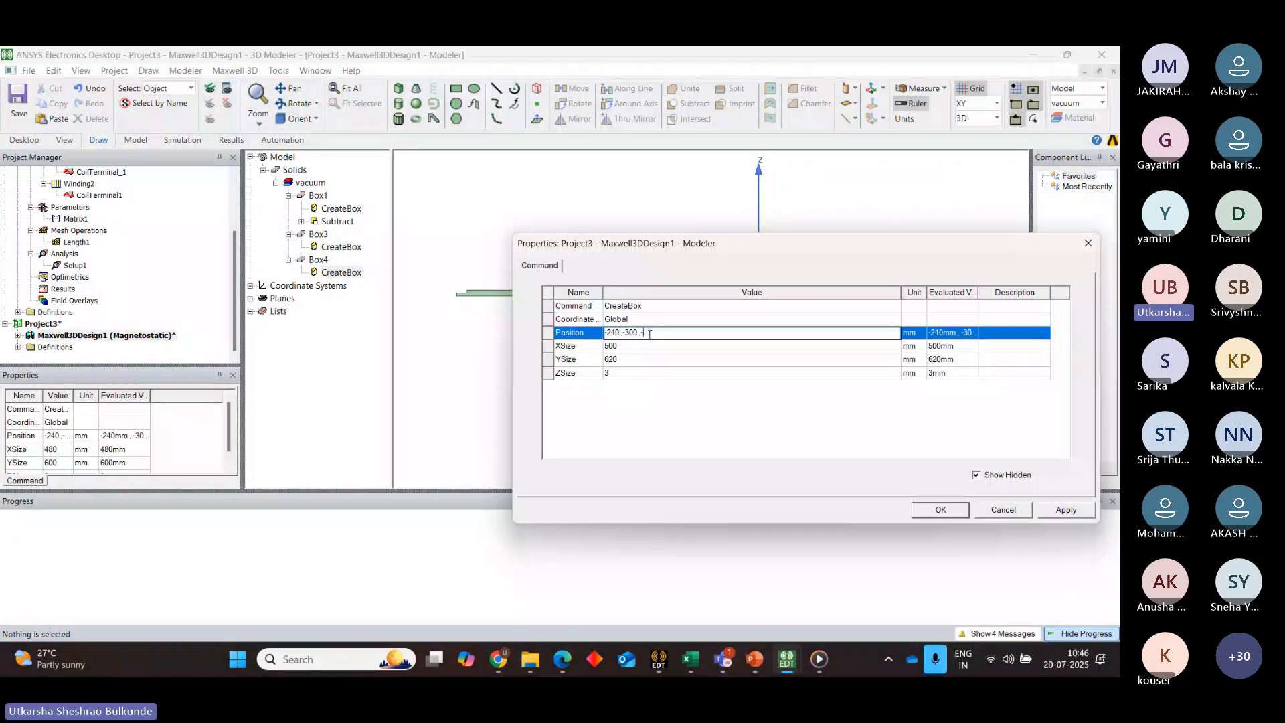
pyautogui.write('6')
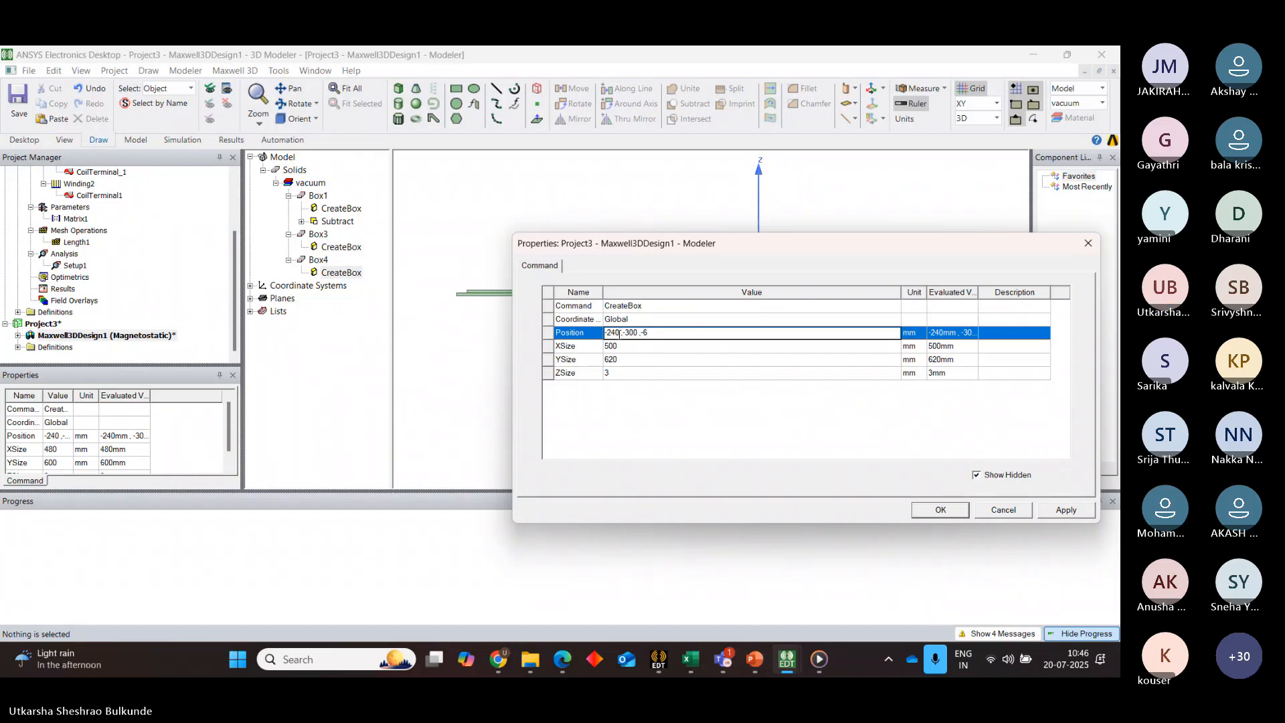
pyautogui.press('BackSpace')
pyautogui.write('5')
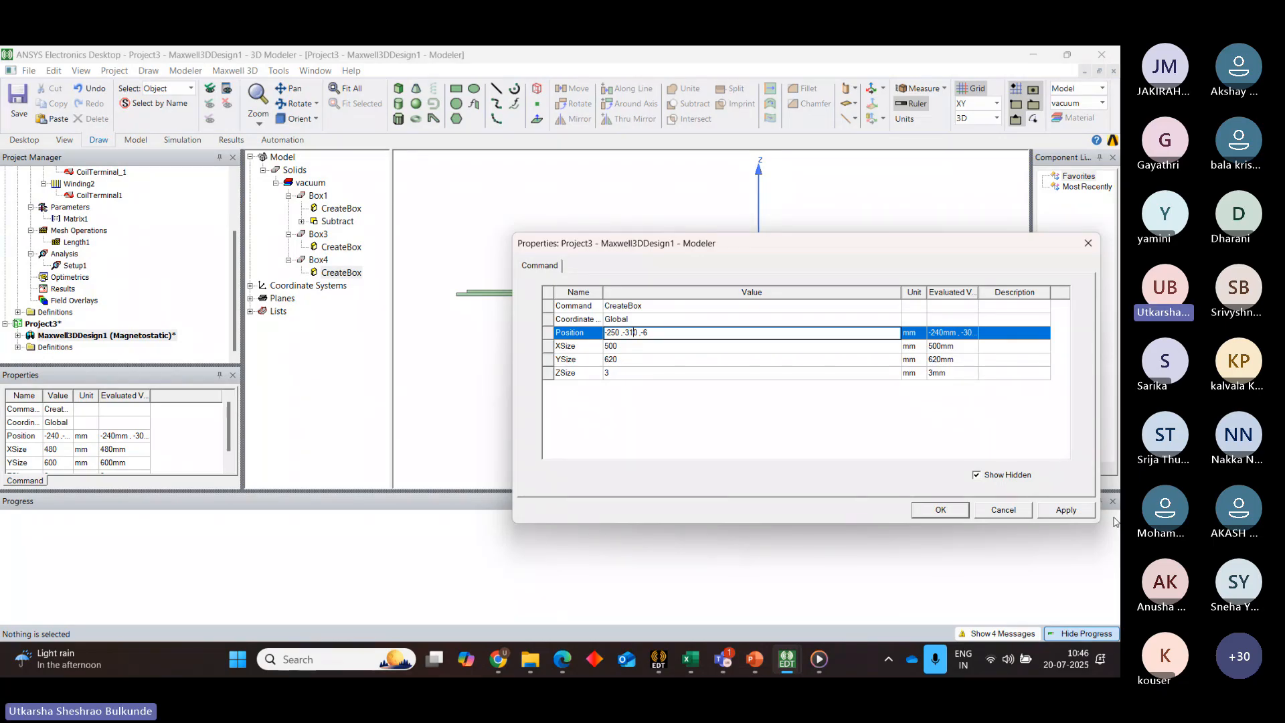
pyautogui.click(1078, 511)
pyautogui.click(939, 512)
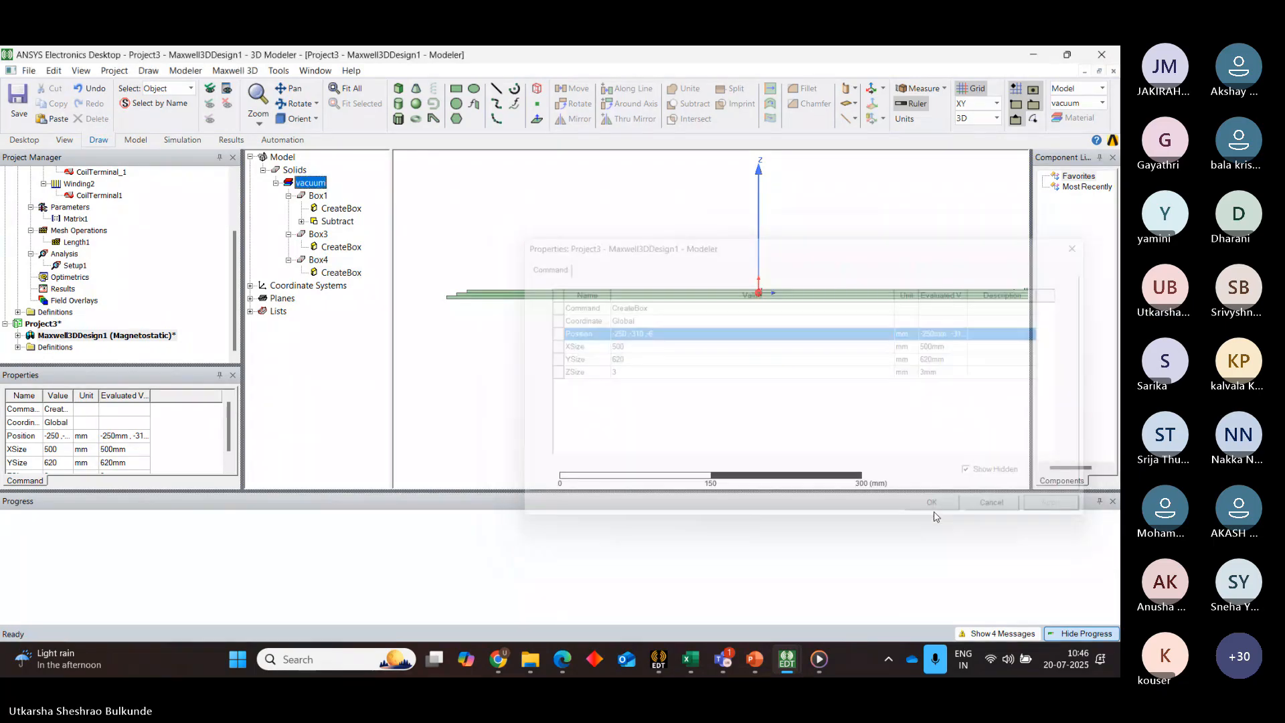
# Examine the three stacked boxes from an angle and check the position and size values of coil frame Box1
pyautogui.click(806, 286)
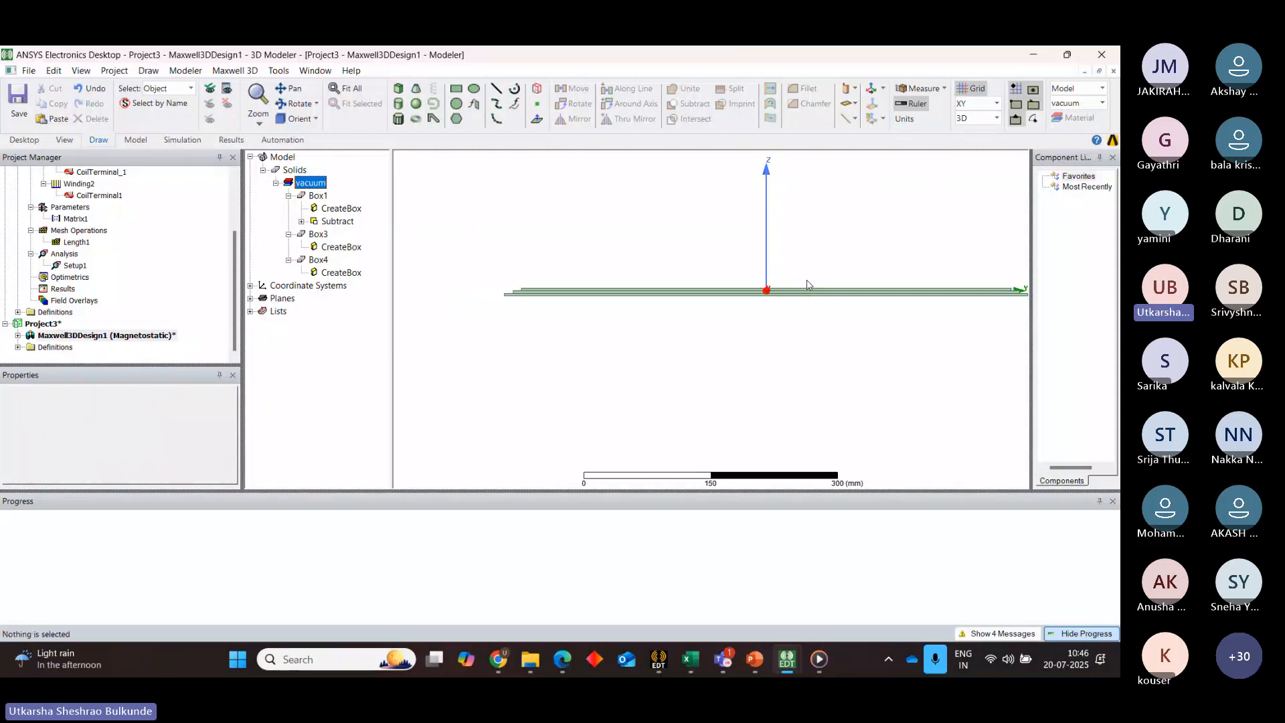
pyautogui.click(304, 111)
pyautogui.moveTo(657, 218); pyautogui.dragTo(657, 241)
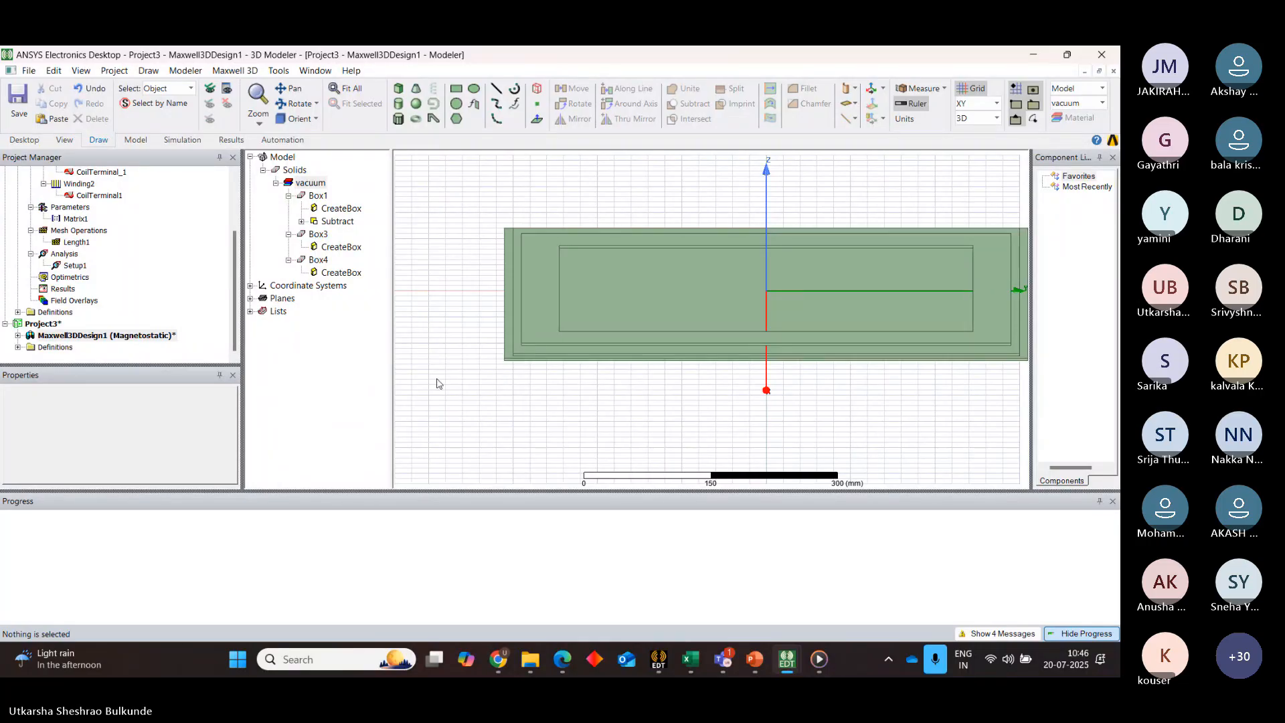
pyautogui.press('super+alt+k')
pyautogui.press('super+alt+k')
pyautogui.moveTo(227, 240); pyautogui.dragTo(230, 184)
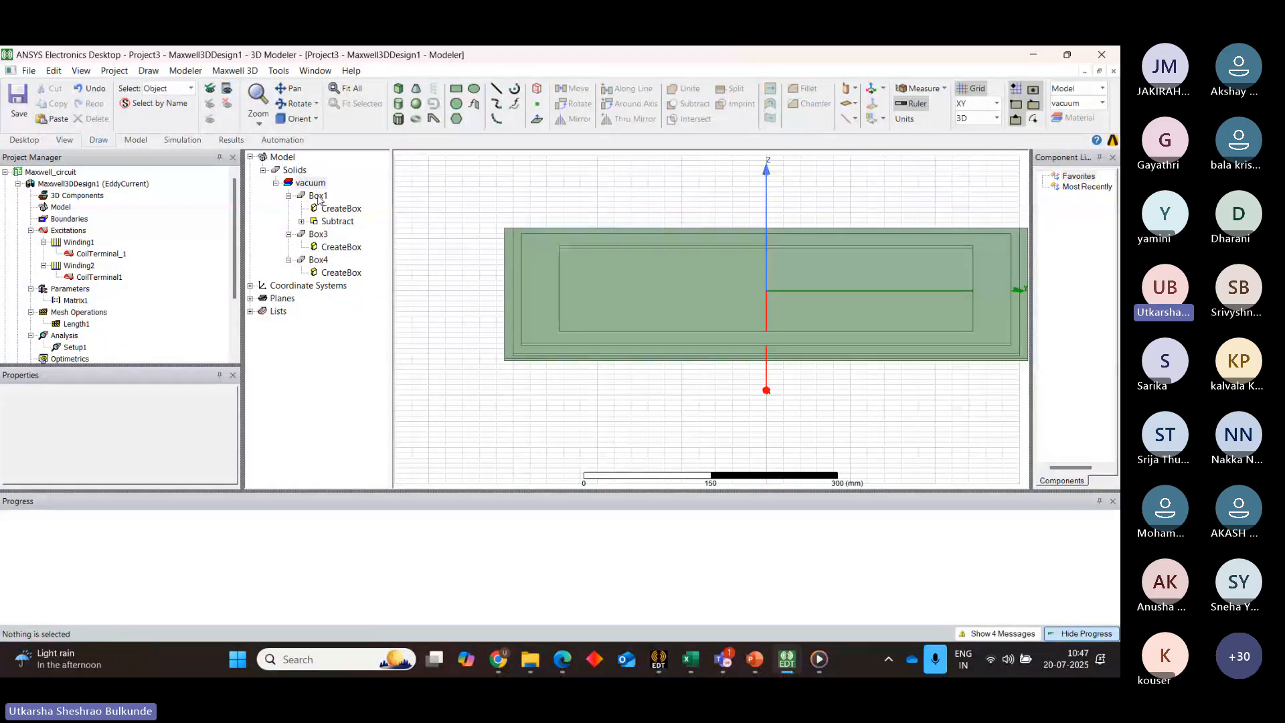
pyautogui.doubleClick(340, 210)
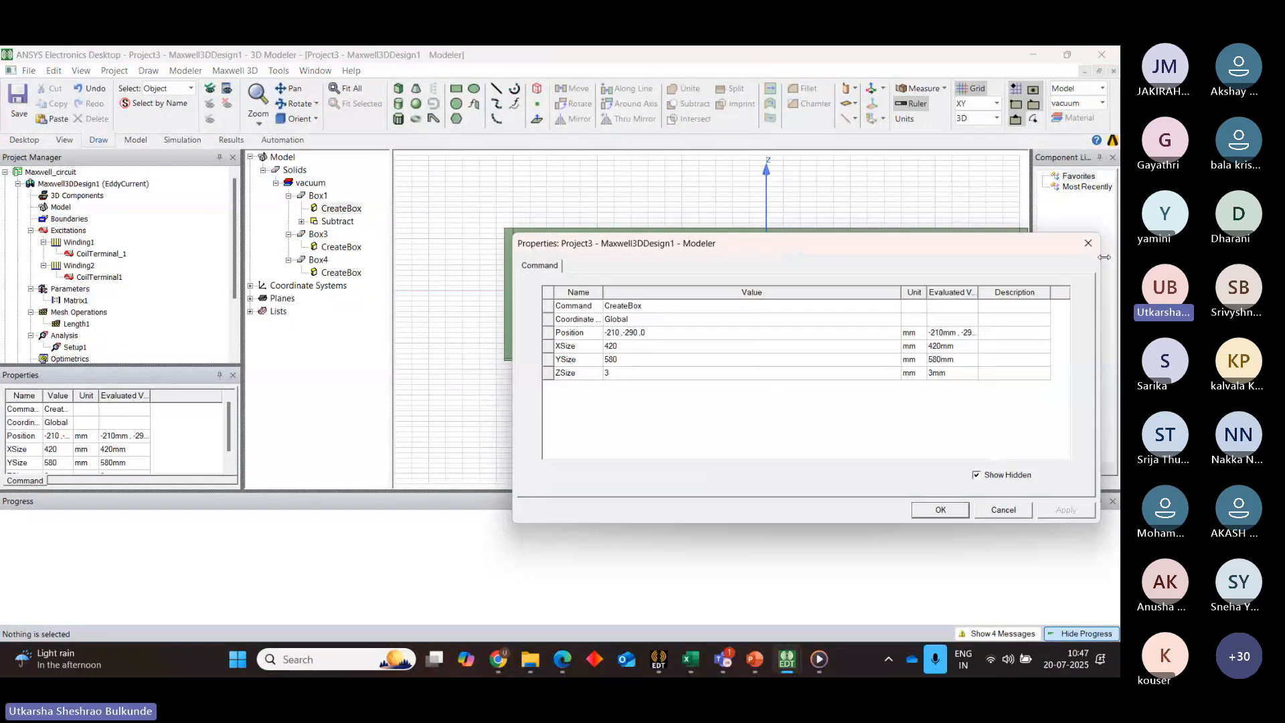
pyautogui.click(1089, 243)
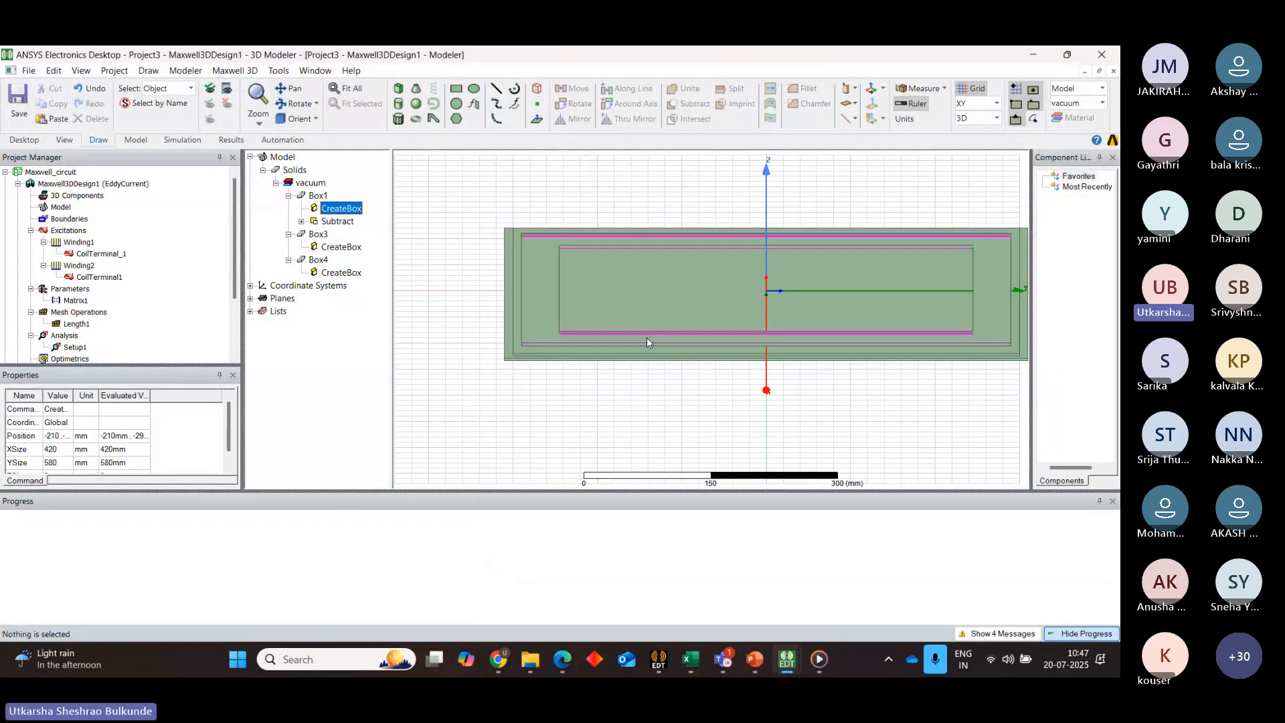
pyautogui.click(537, 274)
pyautogui.doubleClick(334, 211)
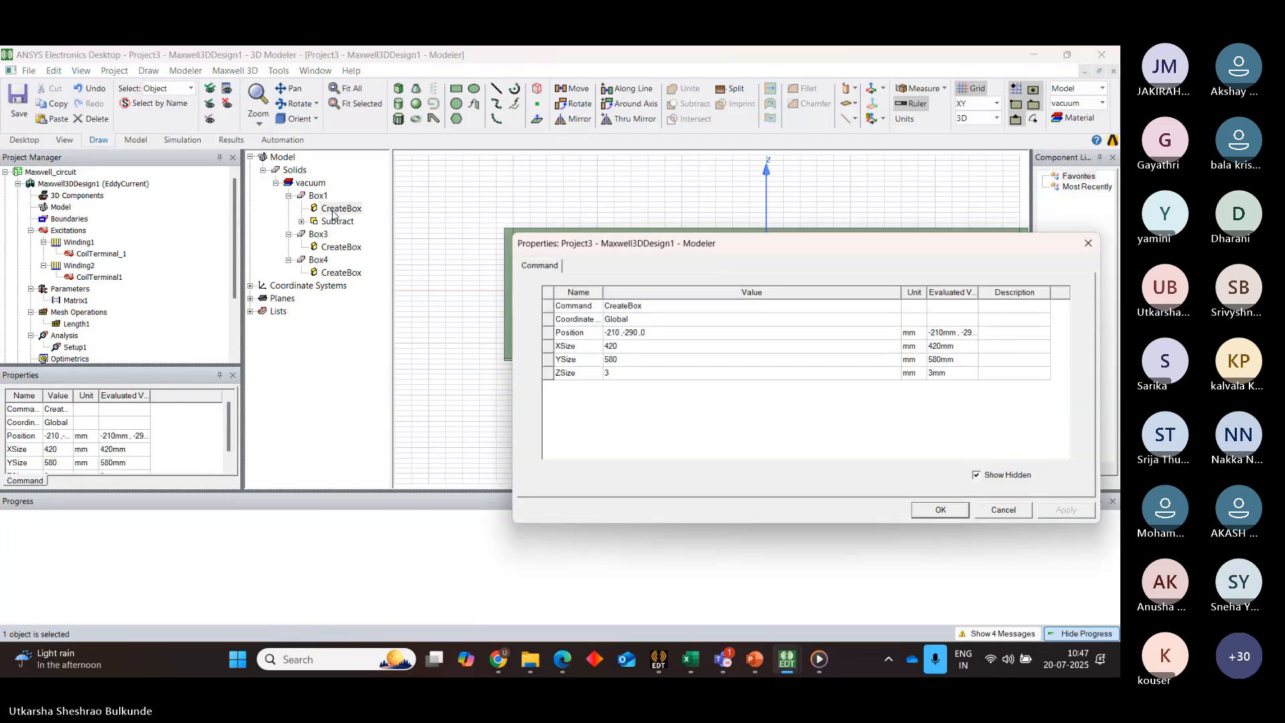
pyautogui.click(1088, 245)
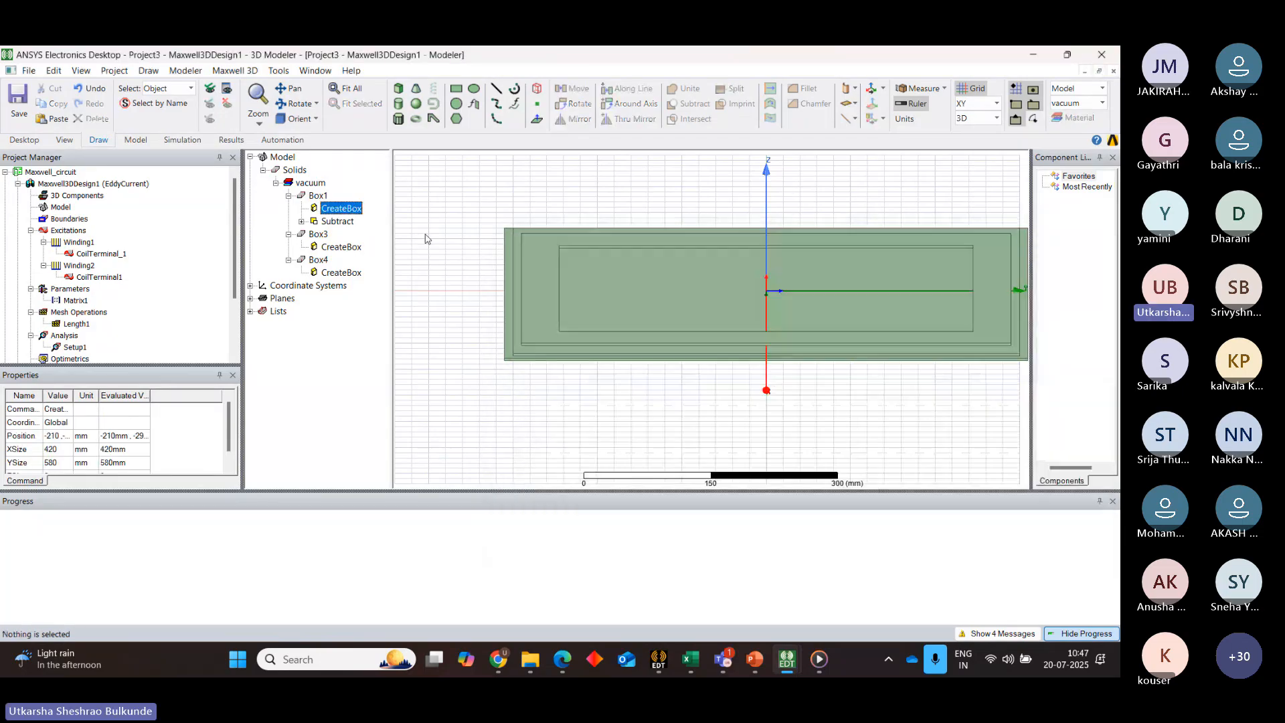
# Assign the copper material to the coil frame Box1
pyautogui.doubleClick(320, 197)
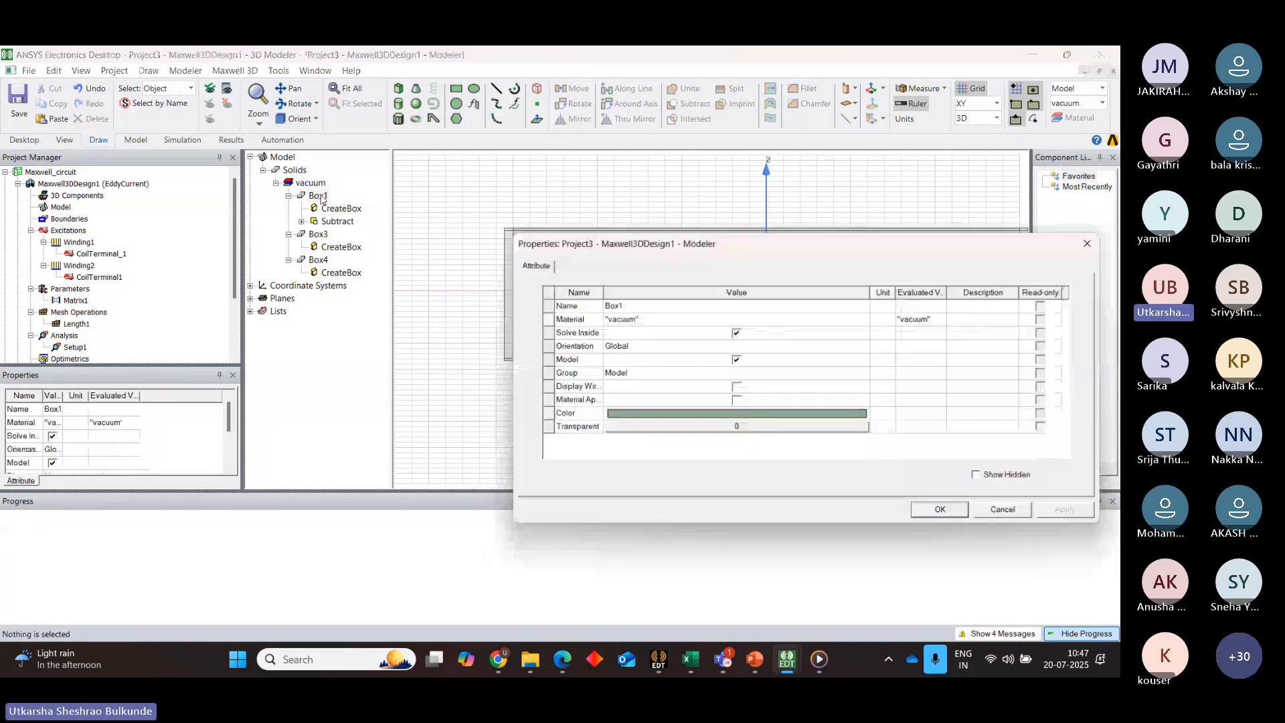
pyautogui.click(647, 320)
pyautogui.click(615, 332)
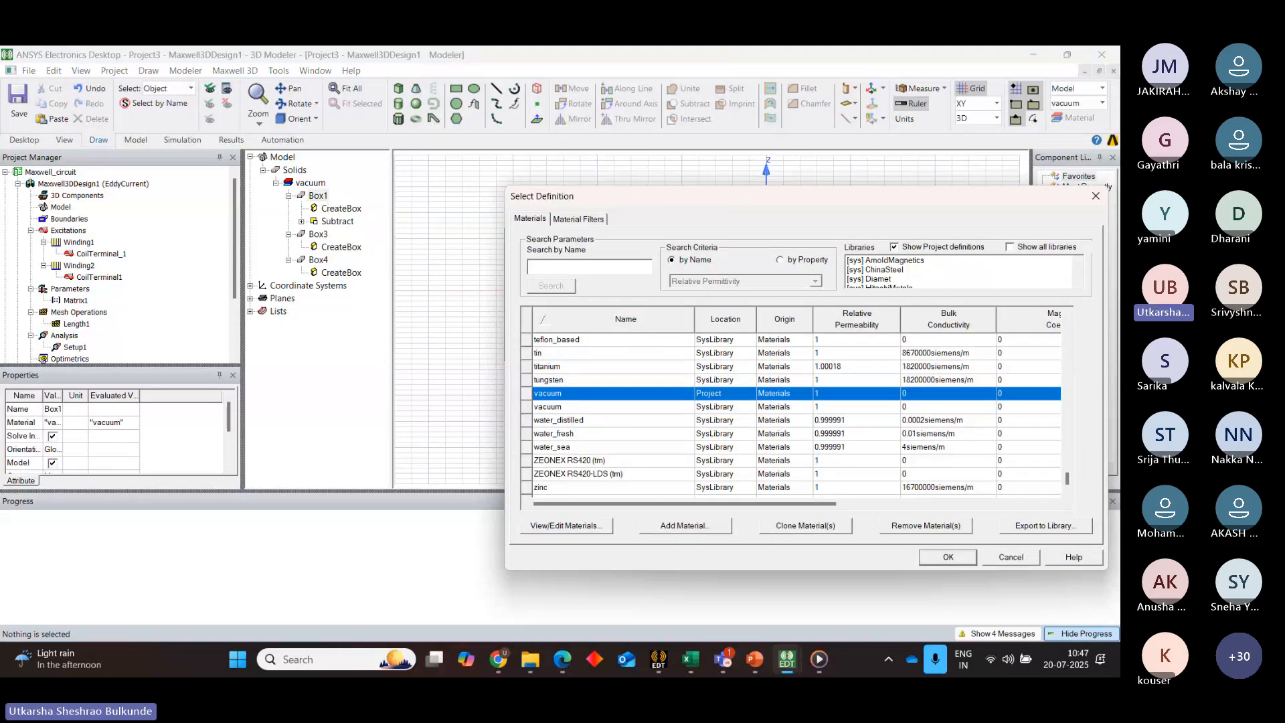
pyautogui.click(564, 268)
pyautogui.write('copp')
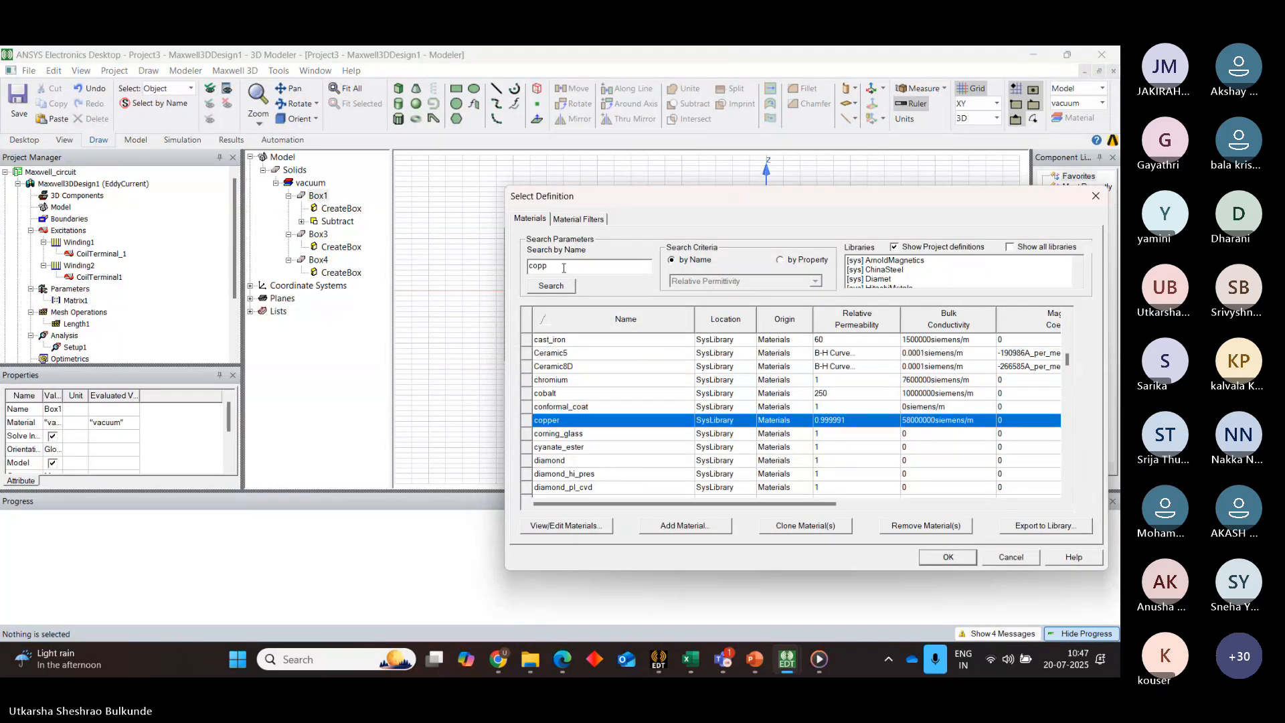
pyautogui.write('er')
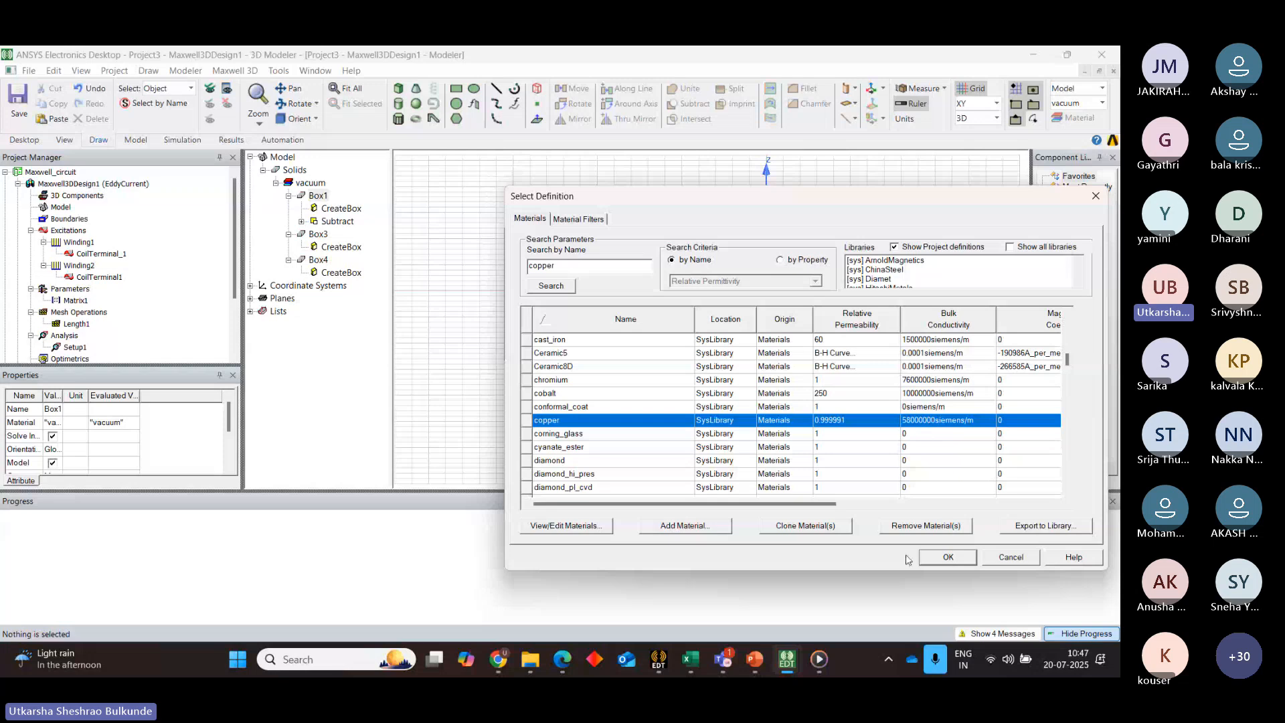
pyautogui.click(946, 558)
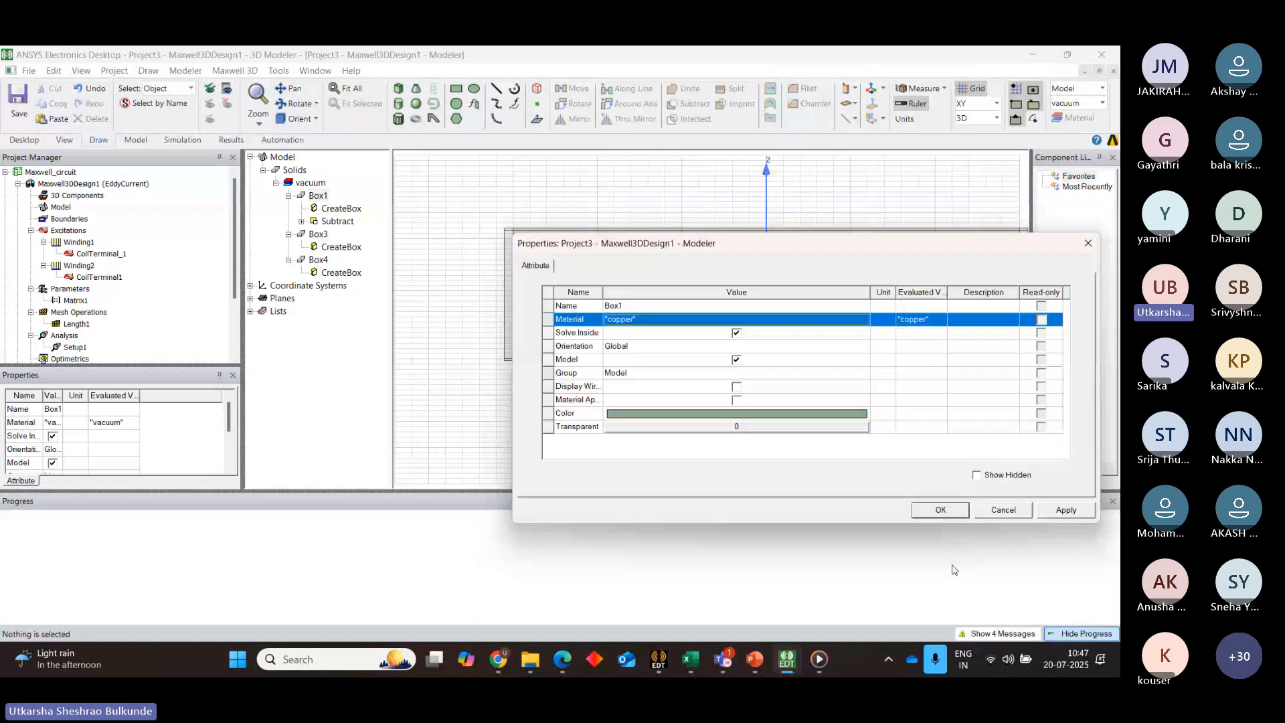
pyautogui.click(941, 510)
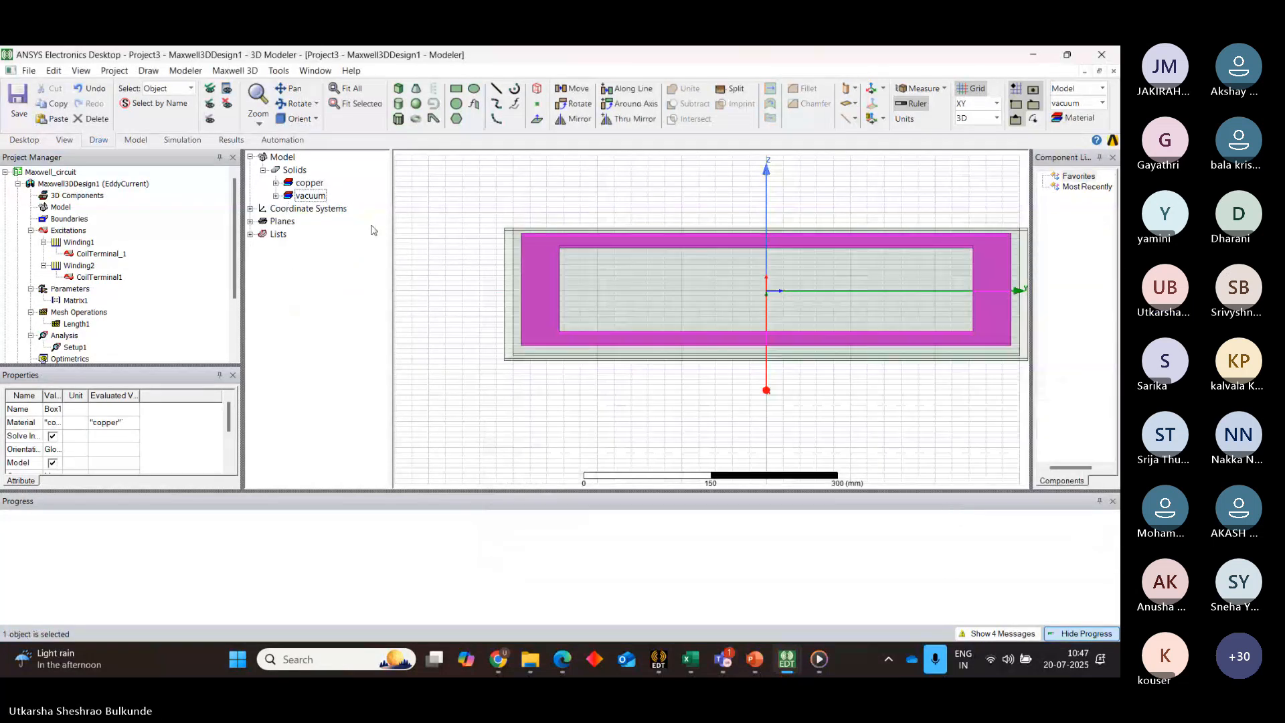
pyautogui.click(413, 219)
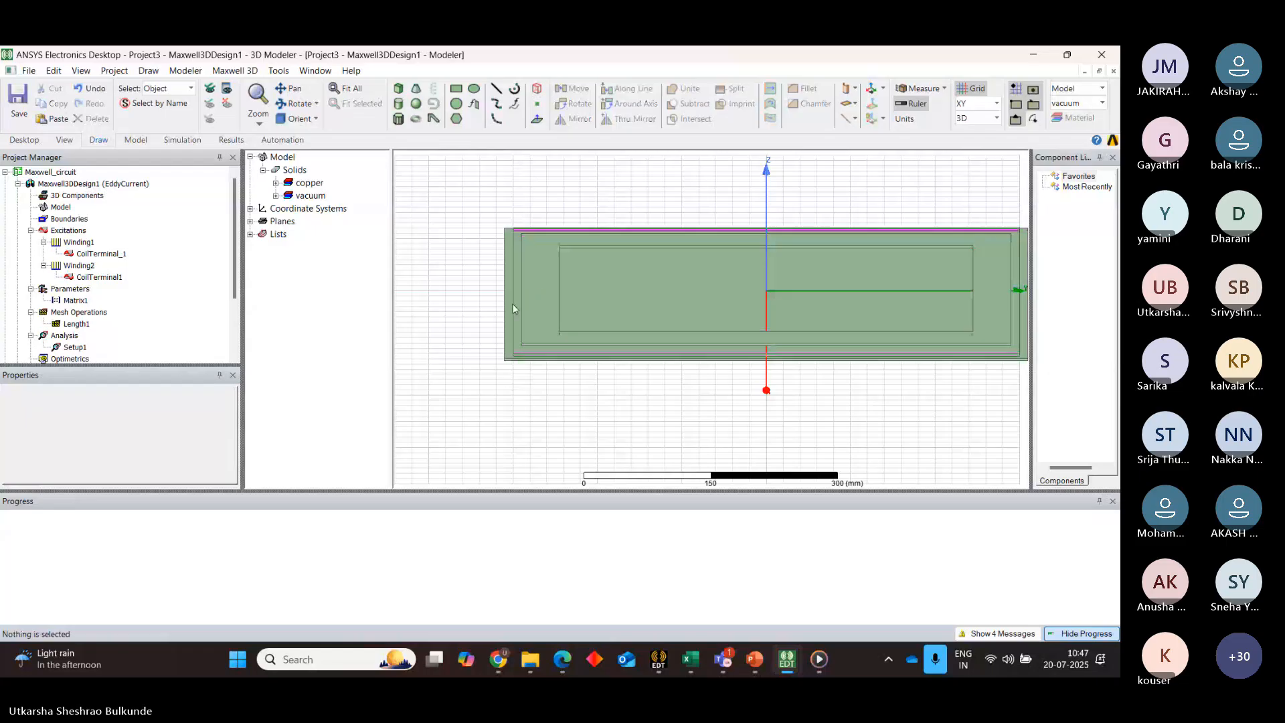
# Assign the ferrite material to Box3, the plate directly beneath the coil frame
pyautogui.click(276, 195)
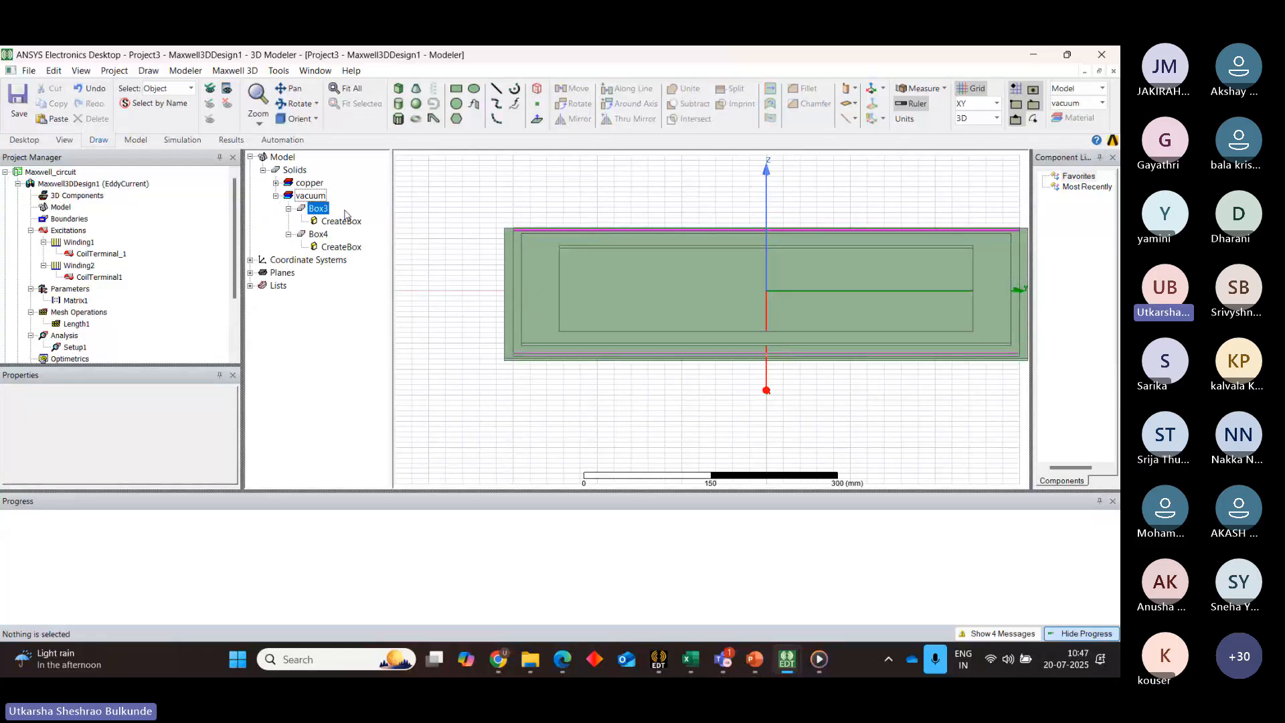
pyautogui.doubleClick(317, 209)
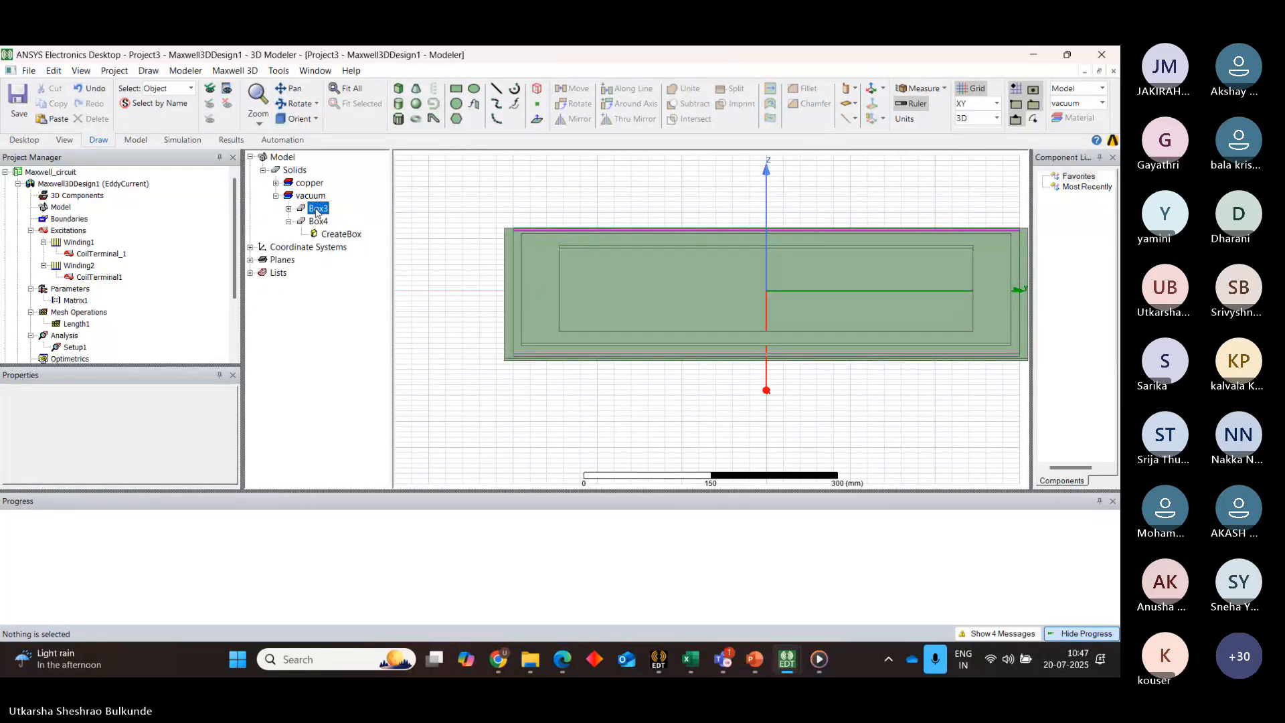
pyautogui.doubleClick(317, 212)
pyautogui.click(289, 209)
pyautogui.click(517, 319)
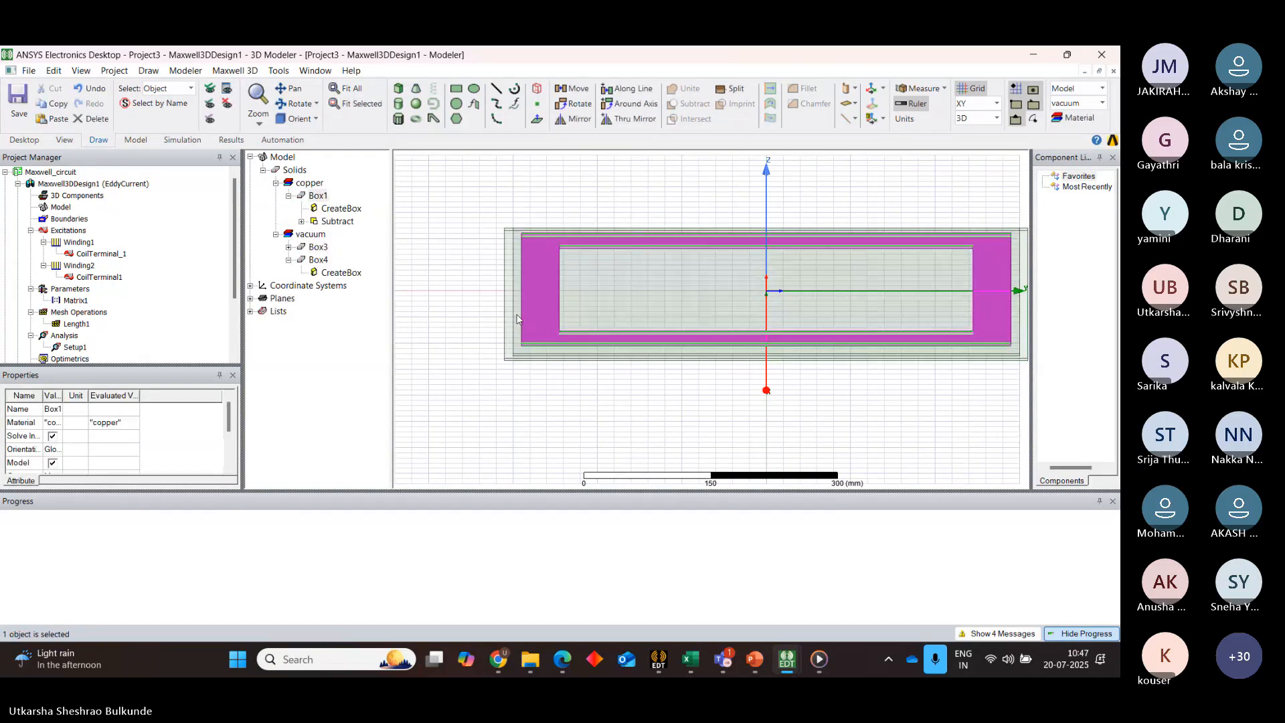
pyautogui.click(455, 308)
pyautogui.click(313, 250)
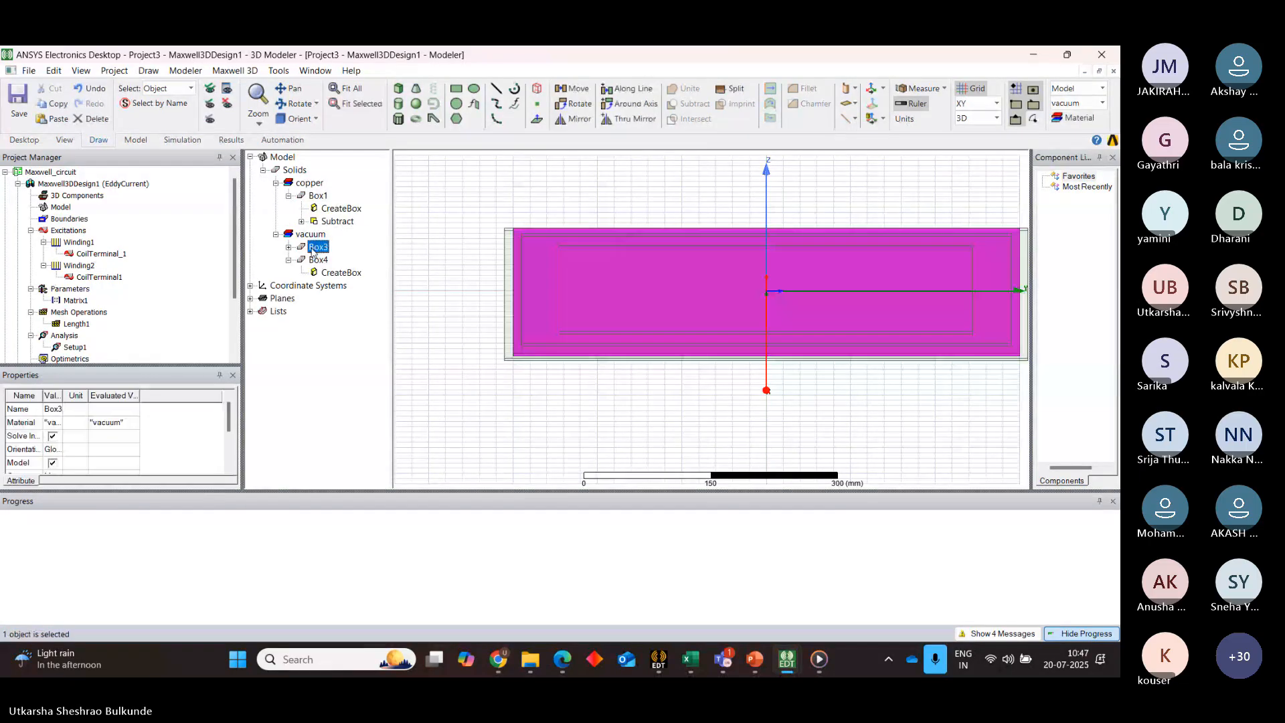
pyautogui.doubleClick(312, 249)
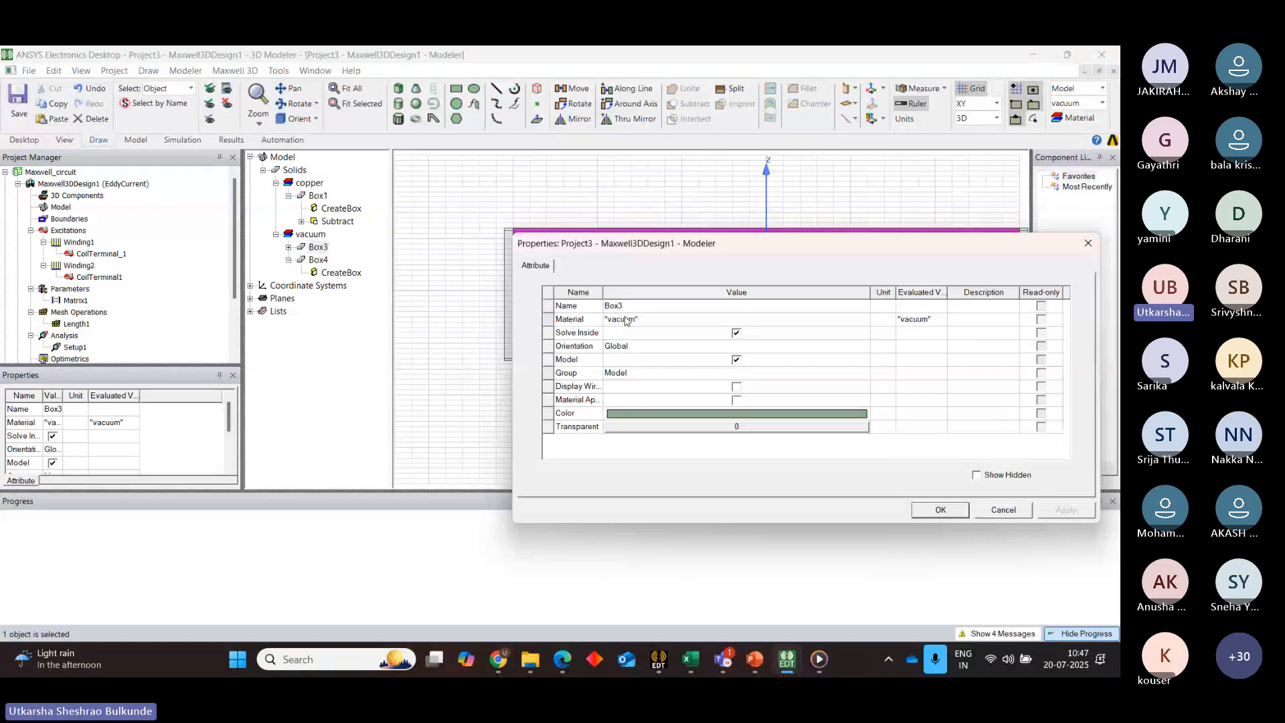
pyautogui.click(624, 320)
pyautogui.click(619, 359)
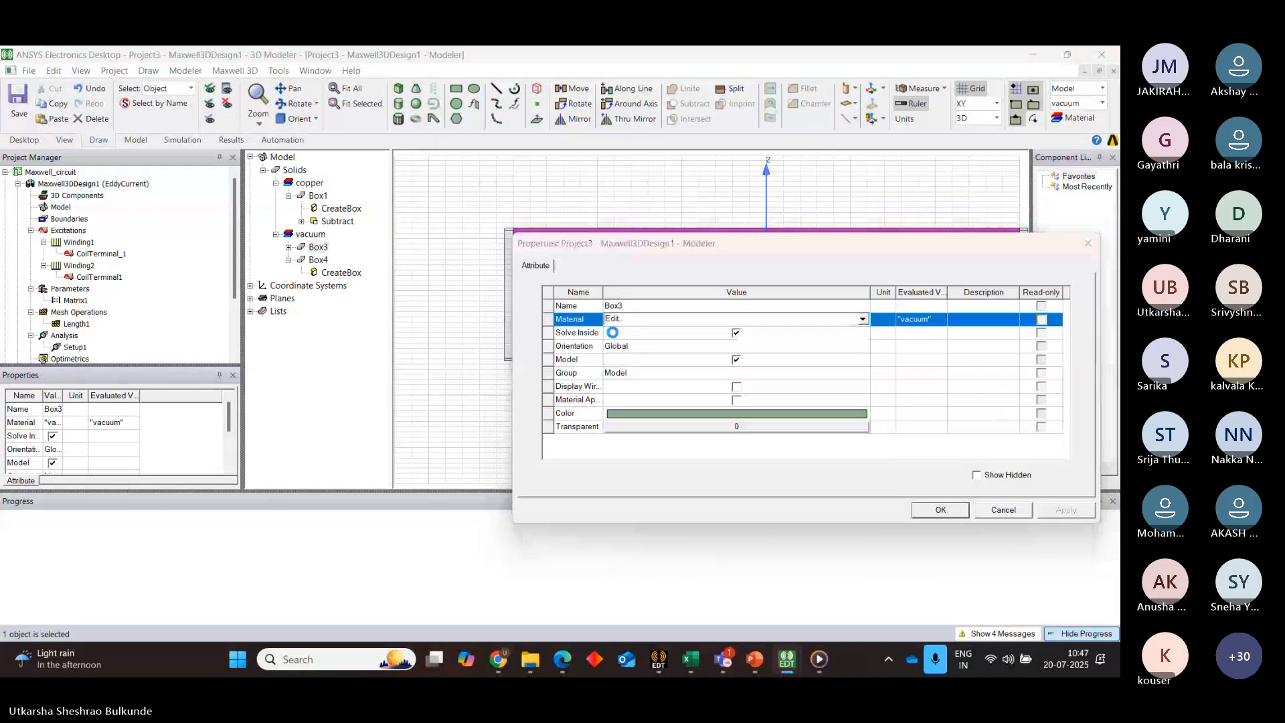
pyautogui.write('ferrite')
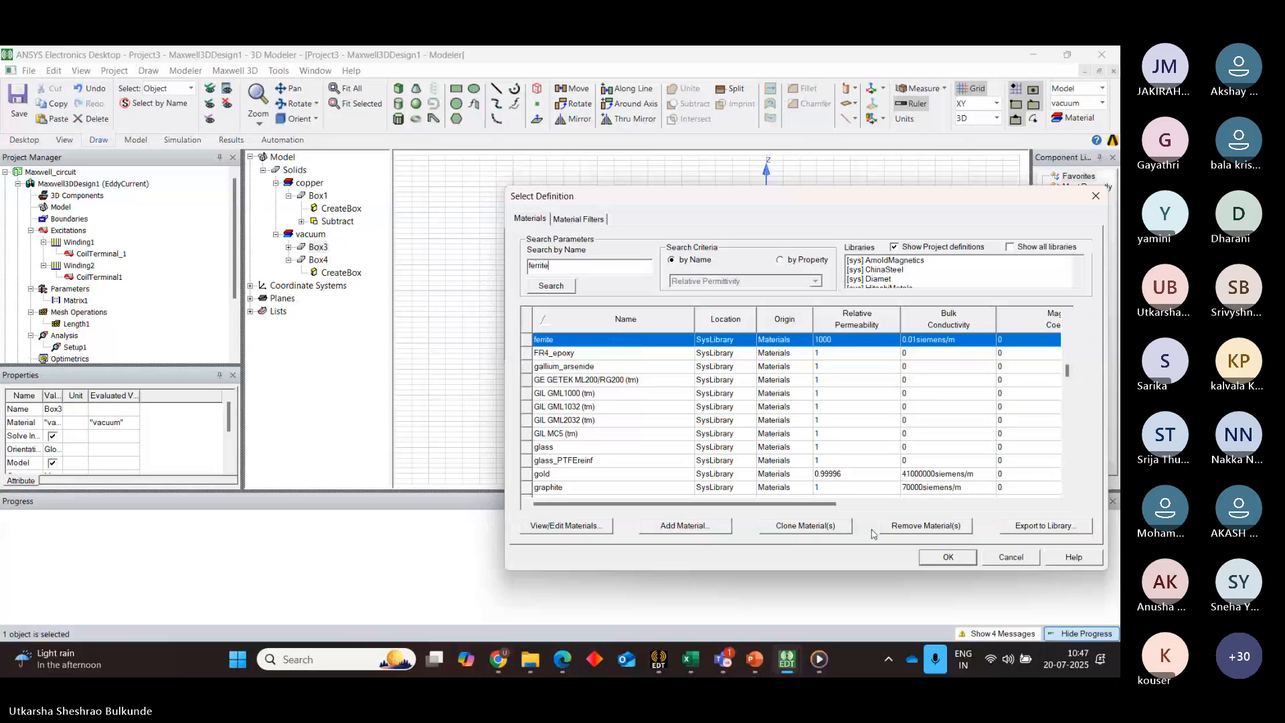
pyautogui.click(950, 557)
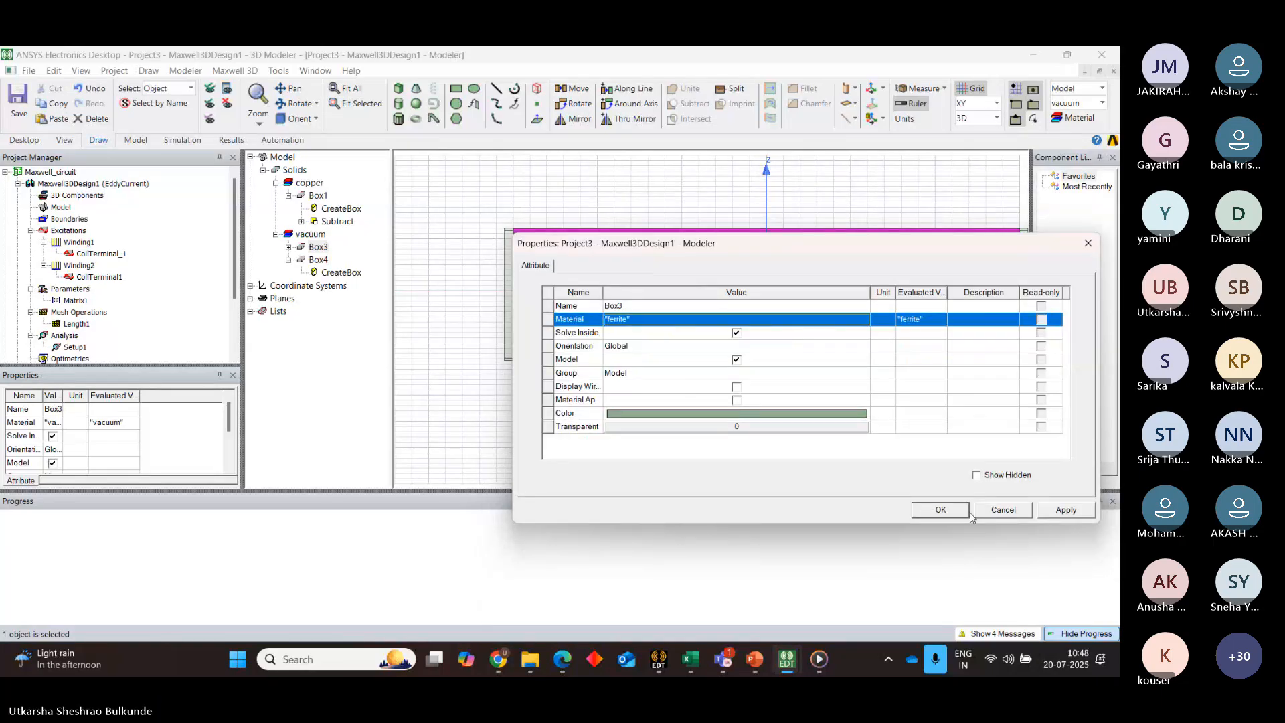
pyautogui.click(1067, 509)
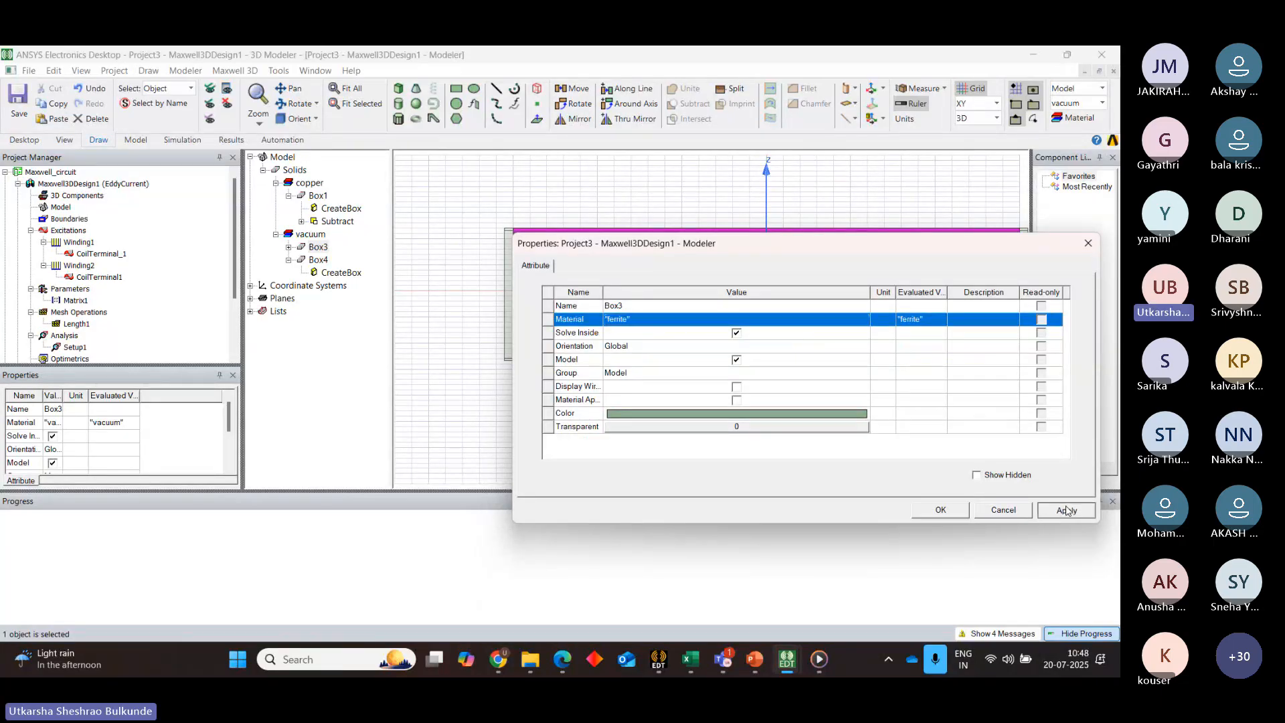
pyautogui.click(940, 510)
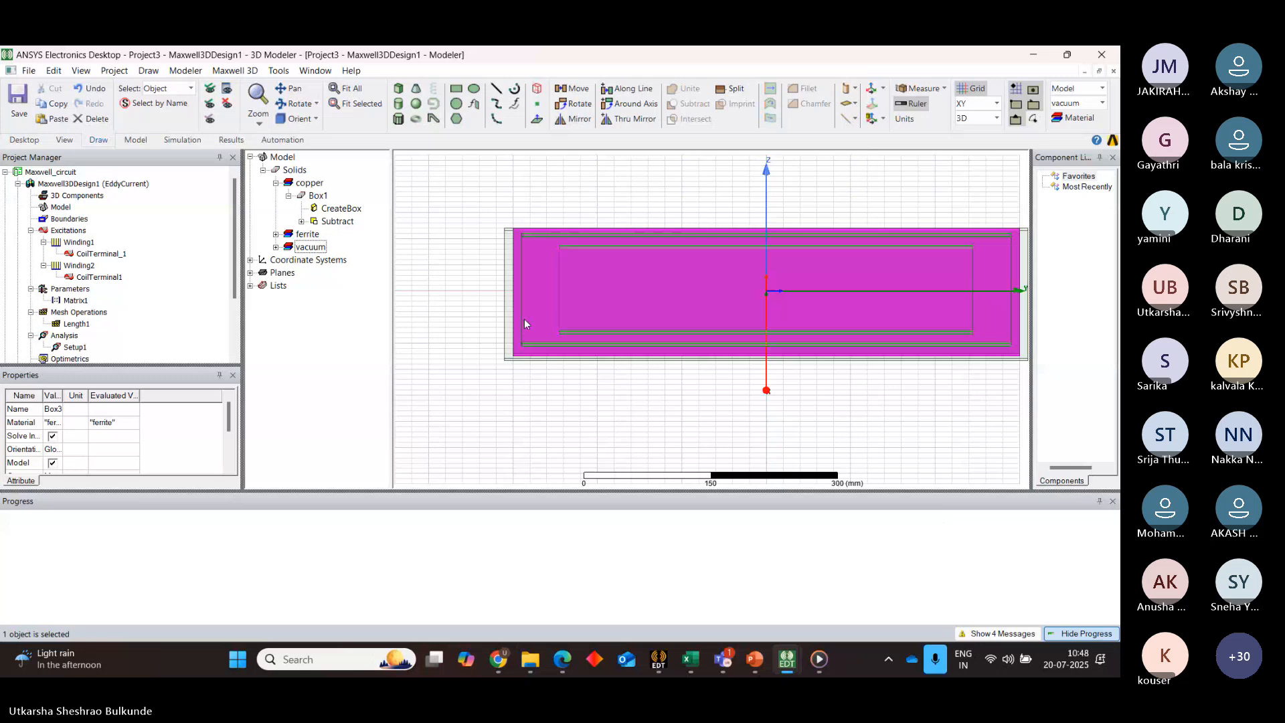
pyautogui.click(524, 319)
pyautogui.click(276, 247)
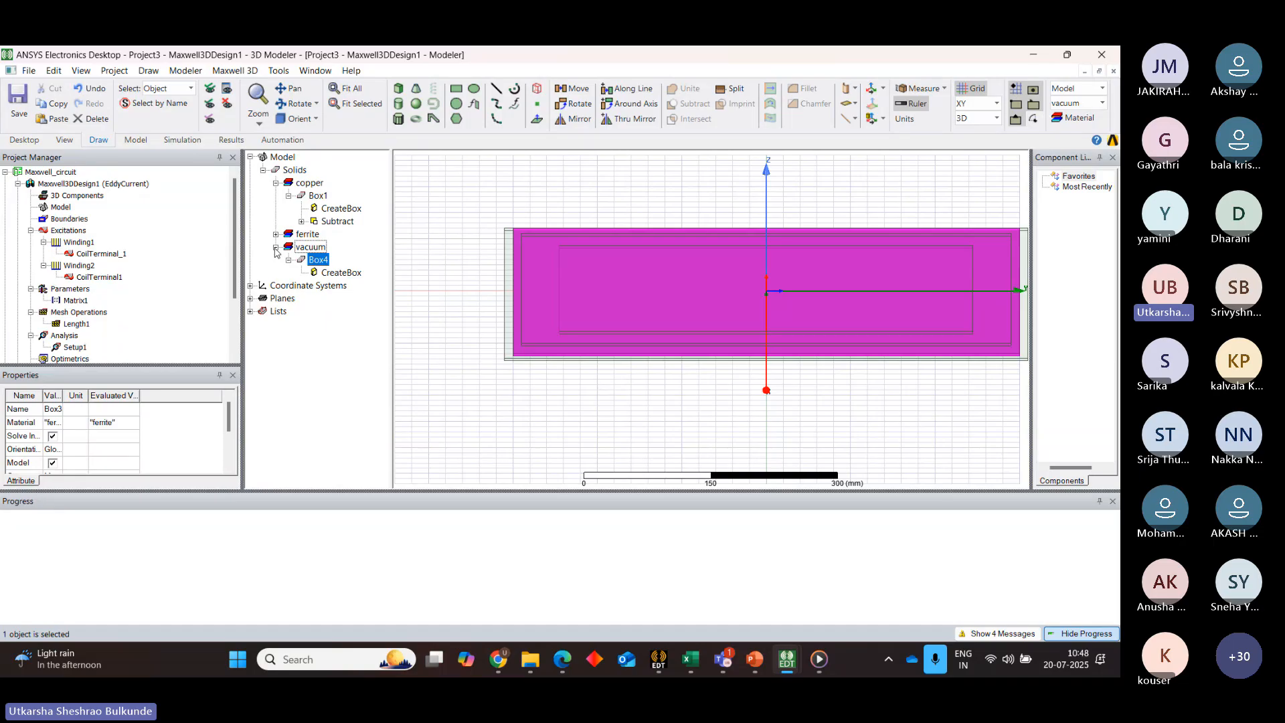
pyautogui.doubleClick(322, 262)
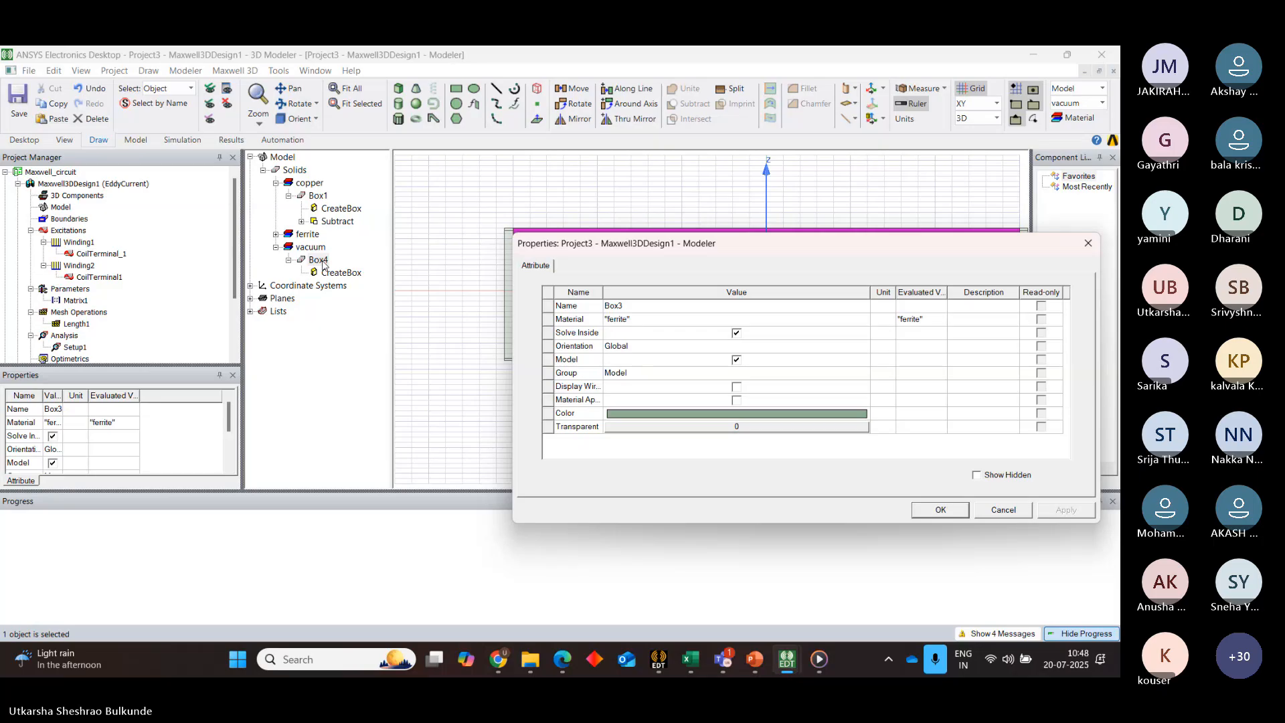
pyautogui.click(940, 512)
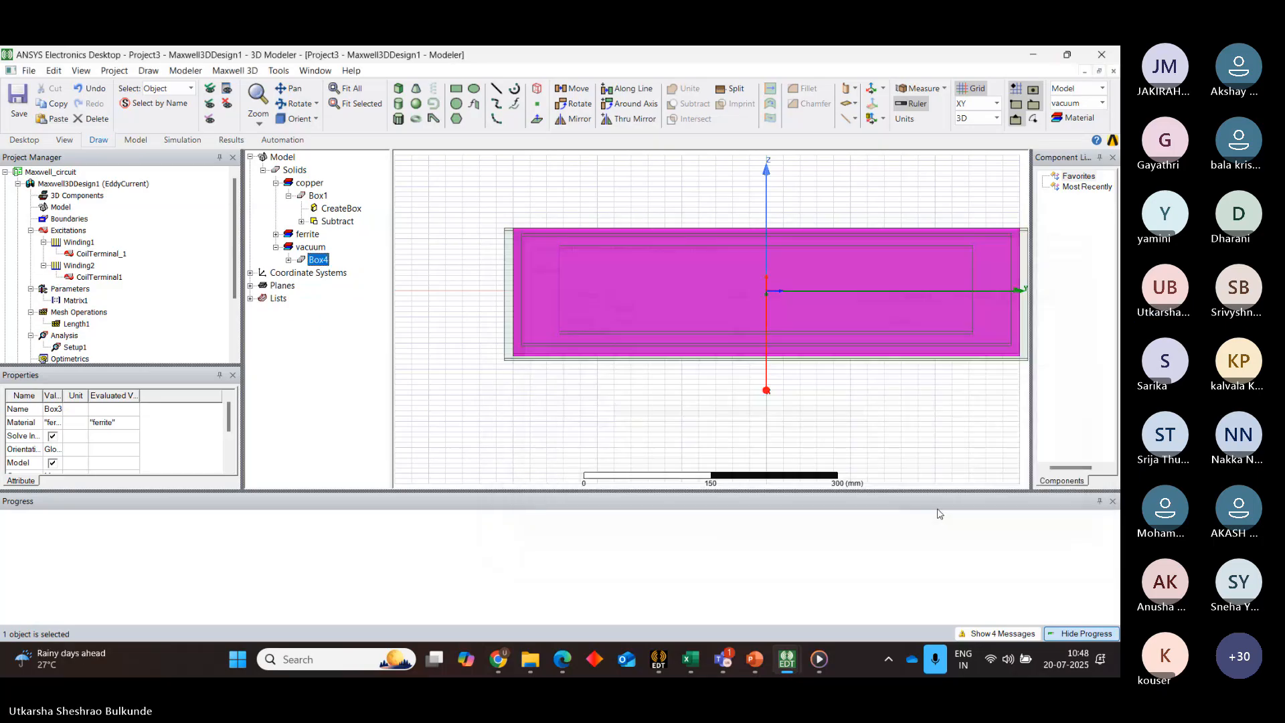
# Change the material of Box3 to aluminum and clear the selection
pyautogui.doubleClick(319, 261)
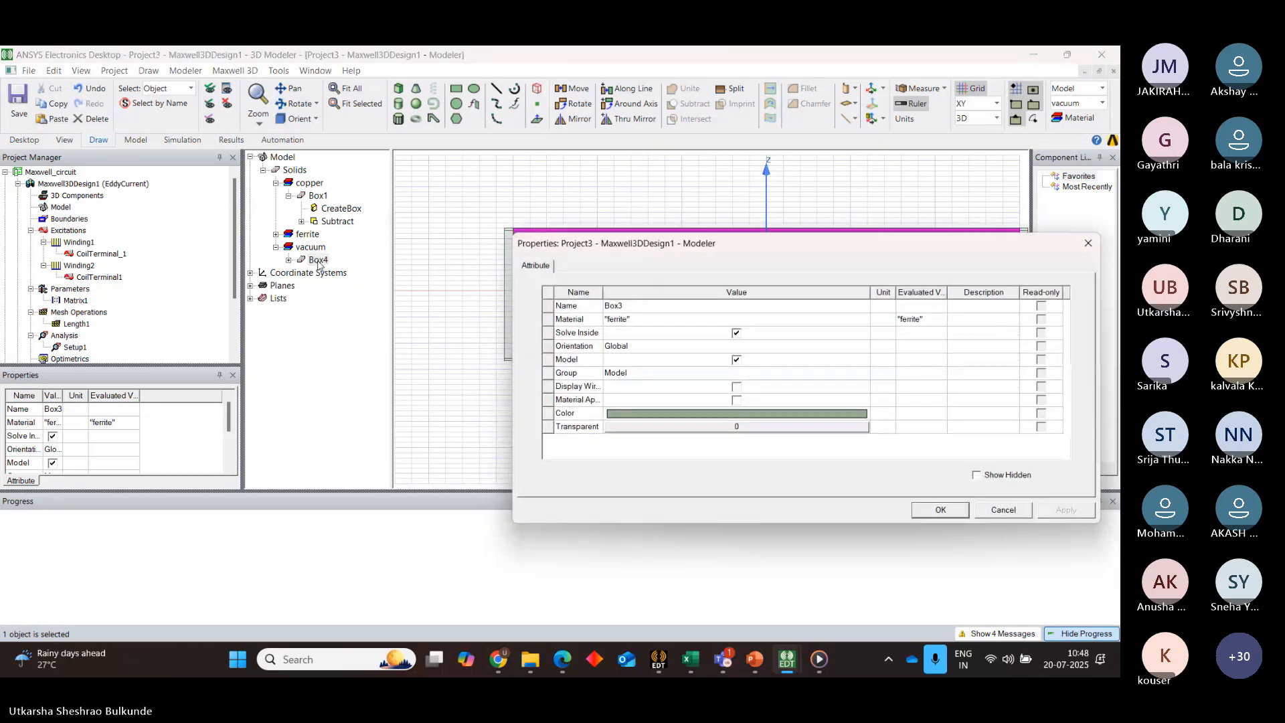
pyautogui.click(663, 319)
pyautogui.click(620, 319)
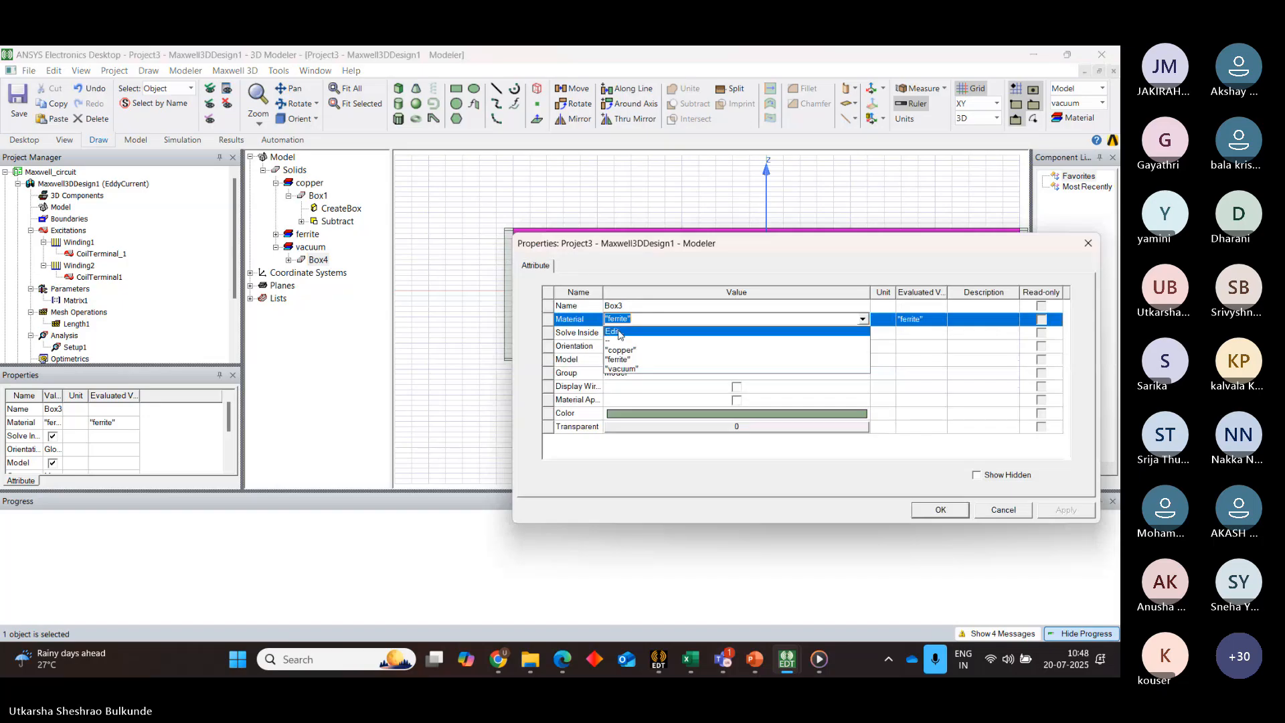
pyautogui.click(619, 332)
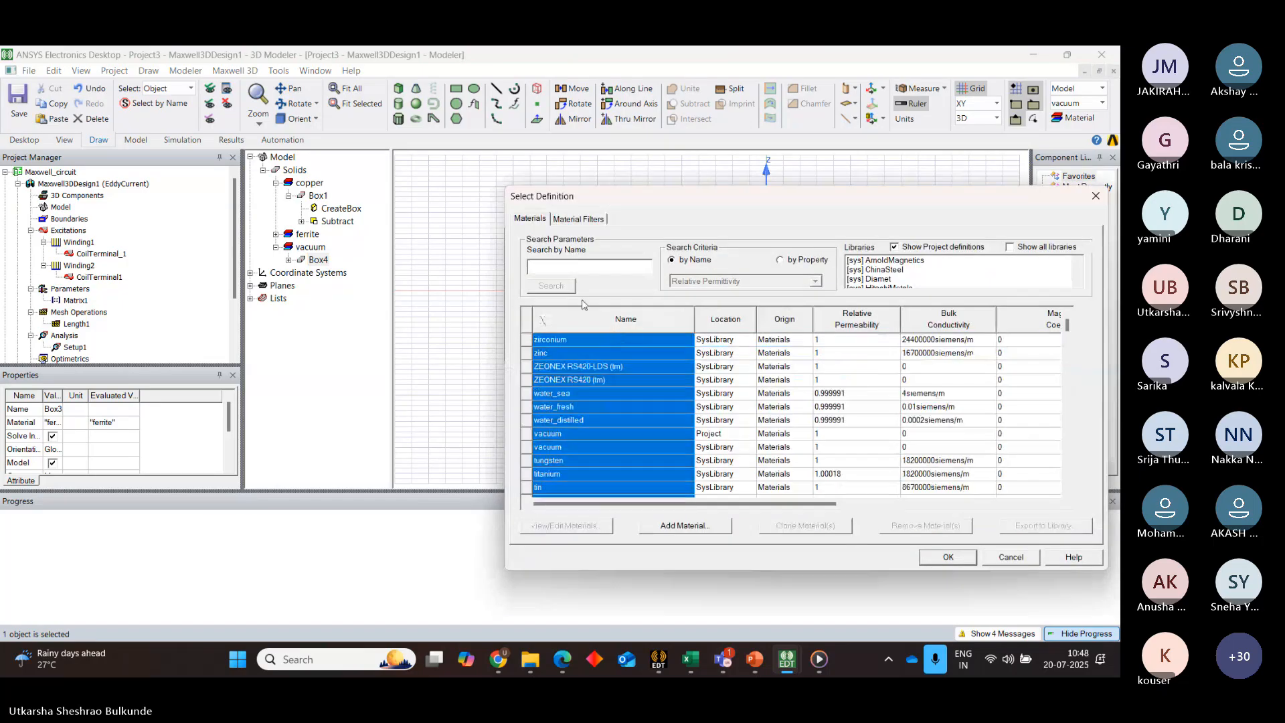
pyautogui.click(583, 271)
pyautogui.write('alu')
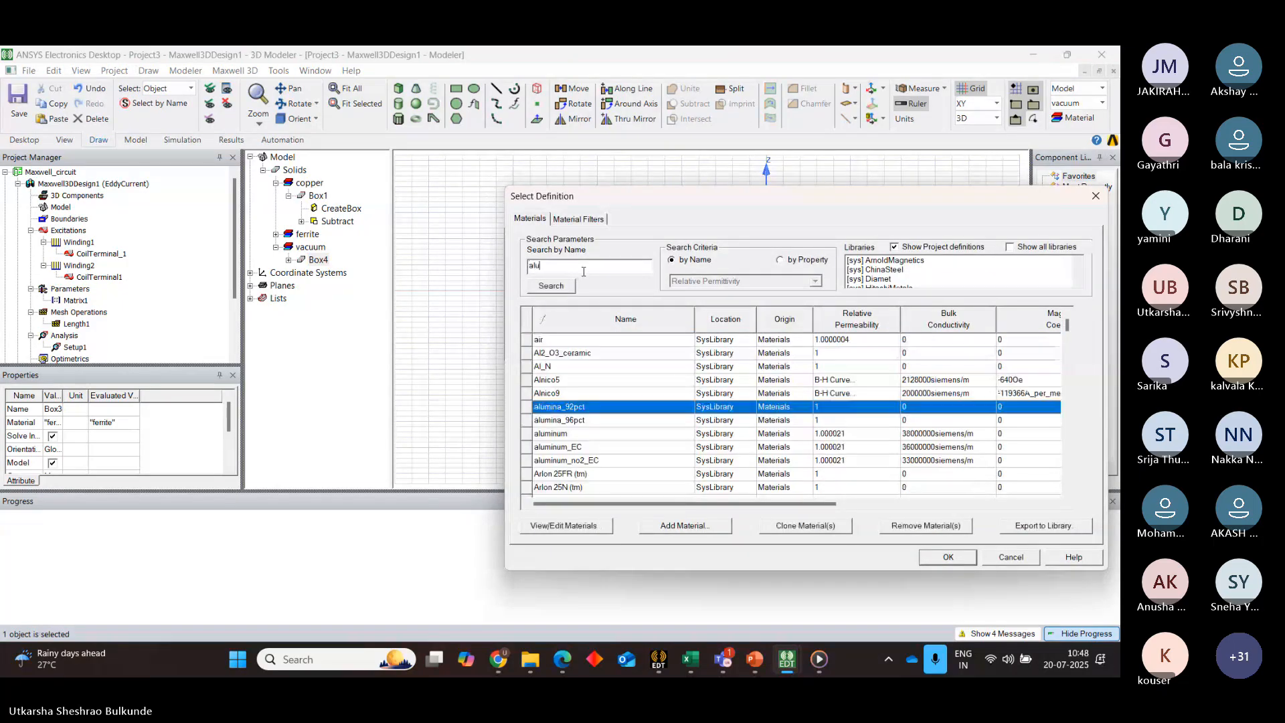
pyautogui.click(550, 434)
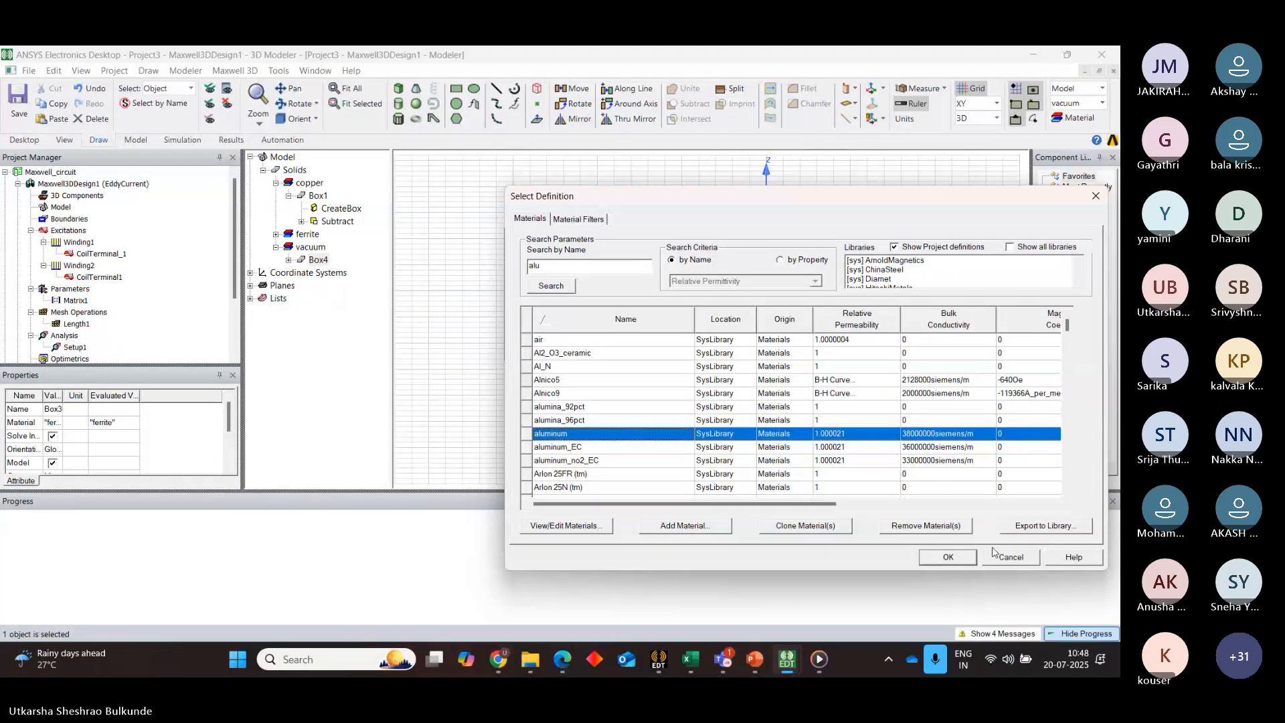
pyautogui.click(948, 557)
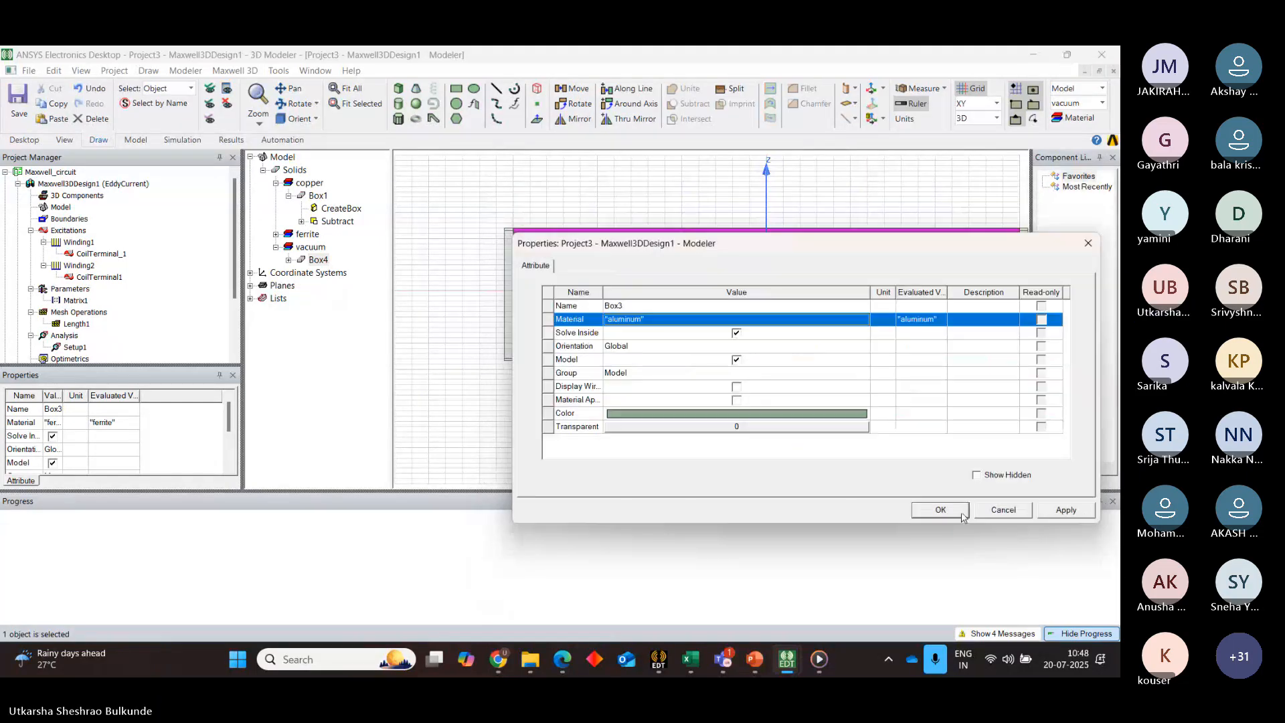
pyautogui.click(961, 514)
pyautogui.click(720, 379)
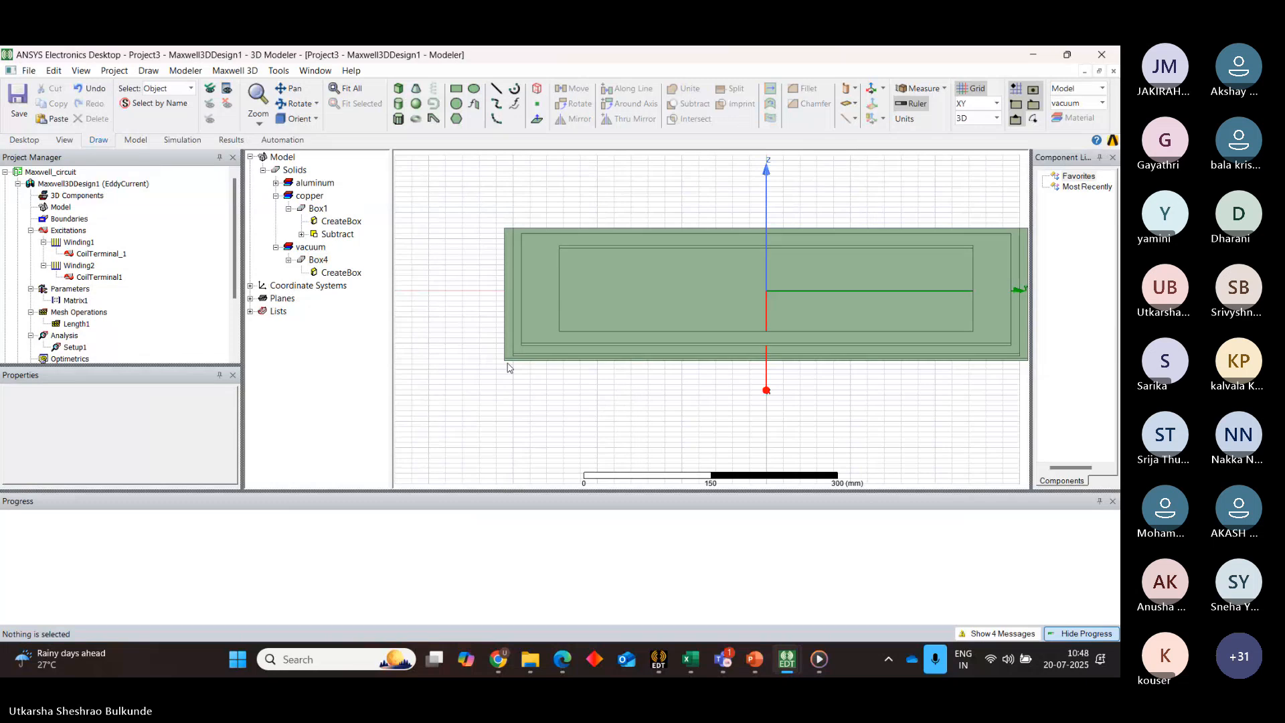
pyautogui.scroll(-1, 507, 367)
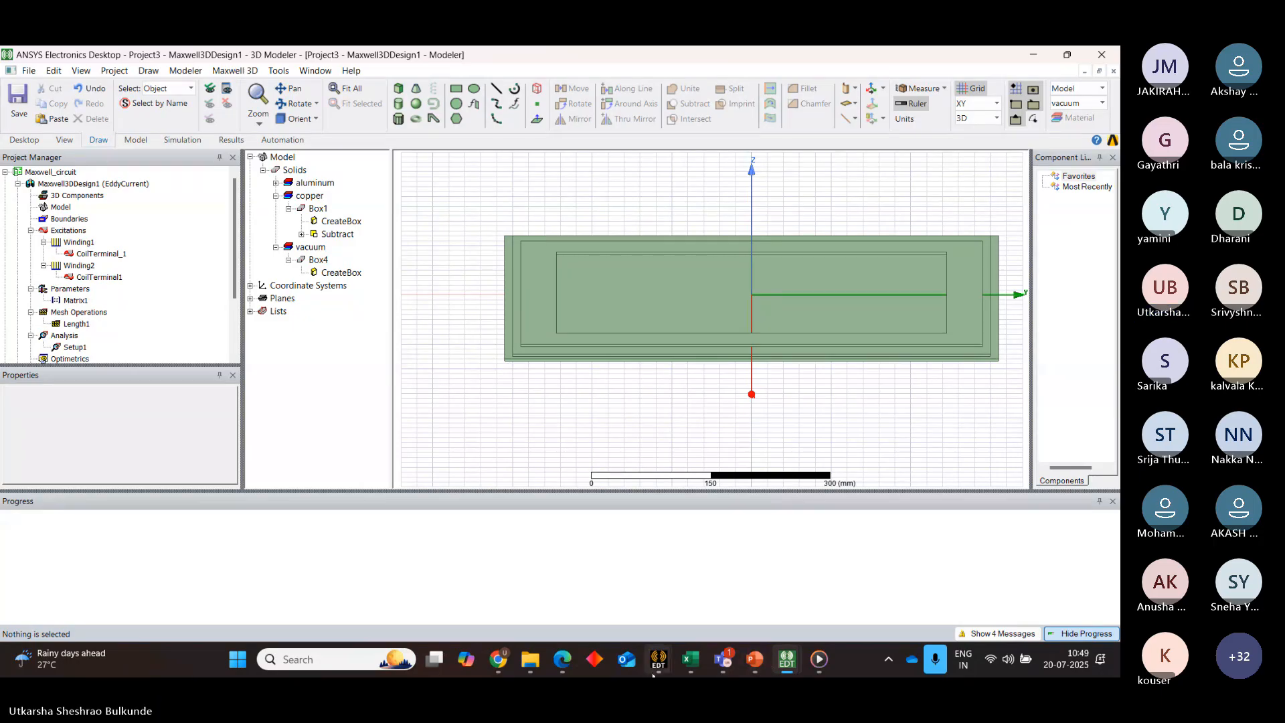
# Switch to the Teams meeting window, open the meeting chat and read through the participants' messages
pyautogui.moveTo(710, 661)
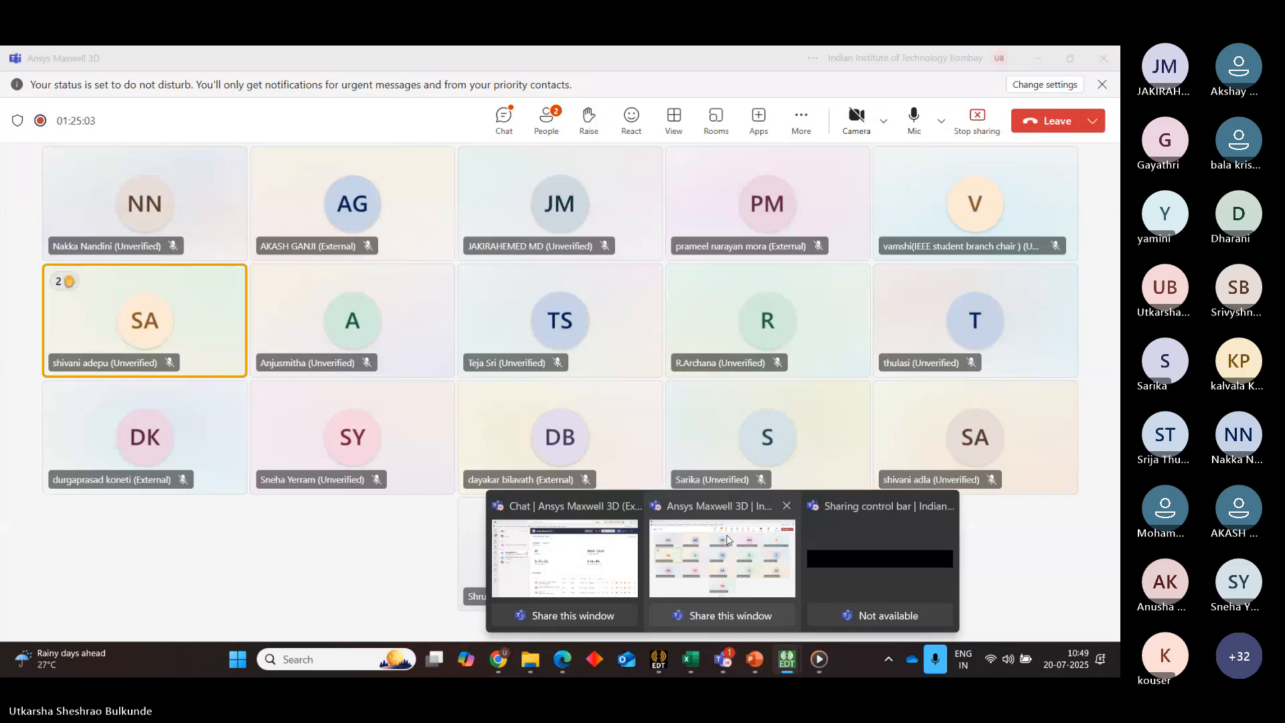
pyautogui.click(727, 539)
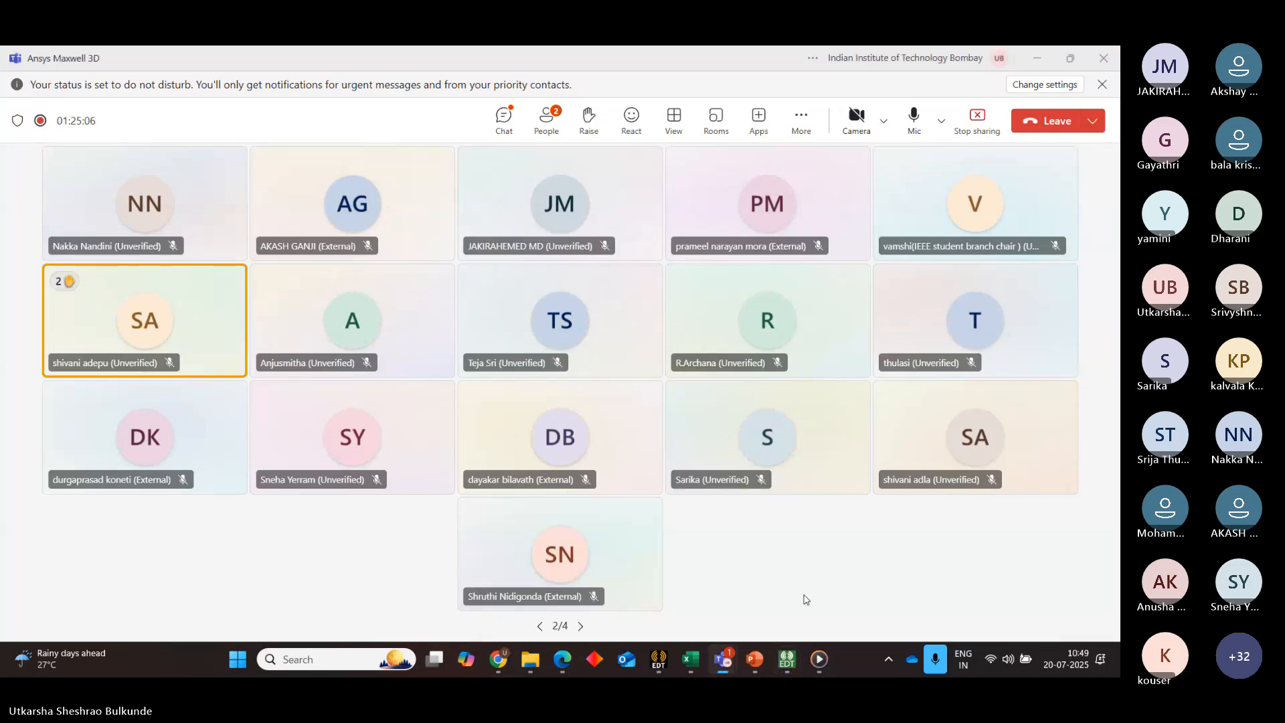
pyautogui.click(515, 112)
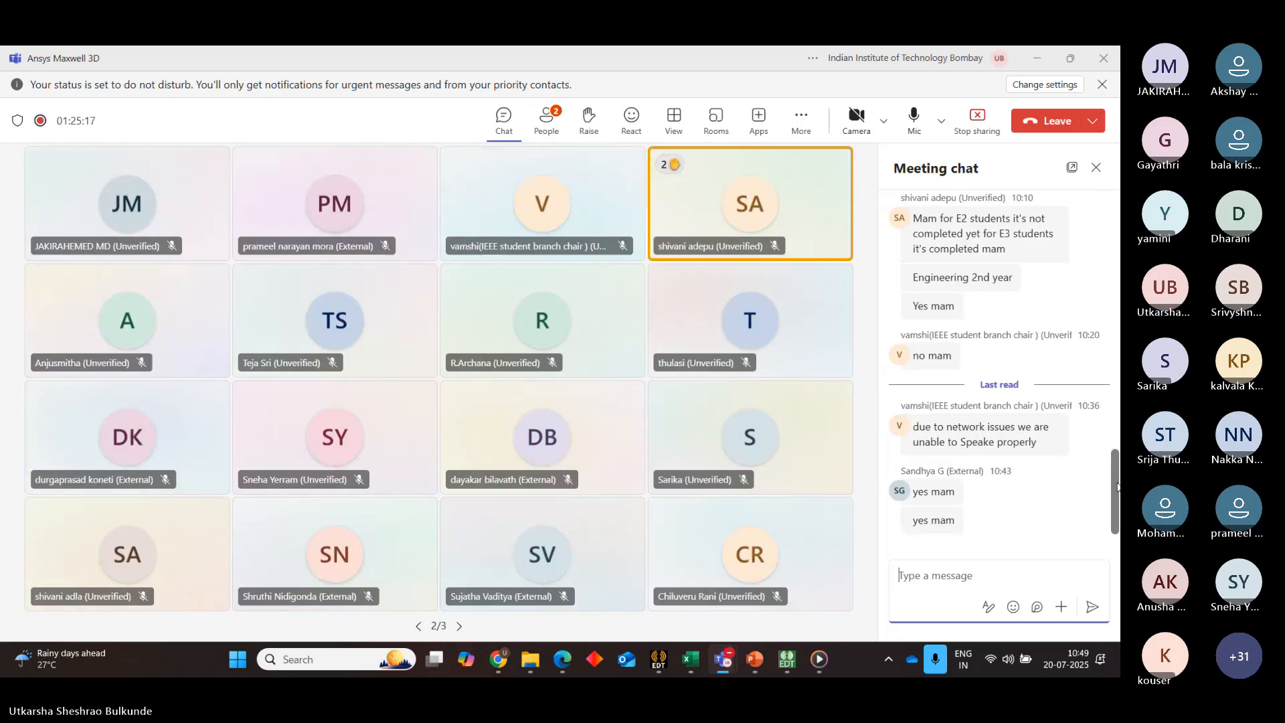
pyautogui.moveTo(1116, 493); pyautogui.dragTo(1119, 459)
pyautogui.scroll(5, 1119, 459)
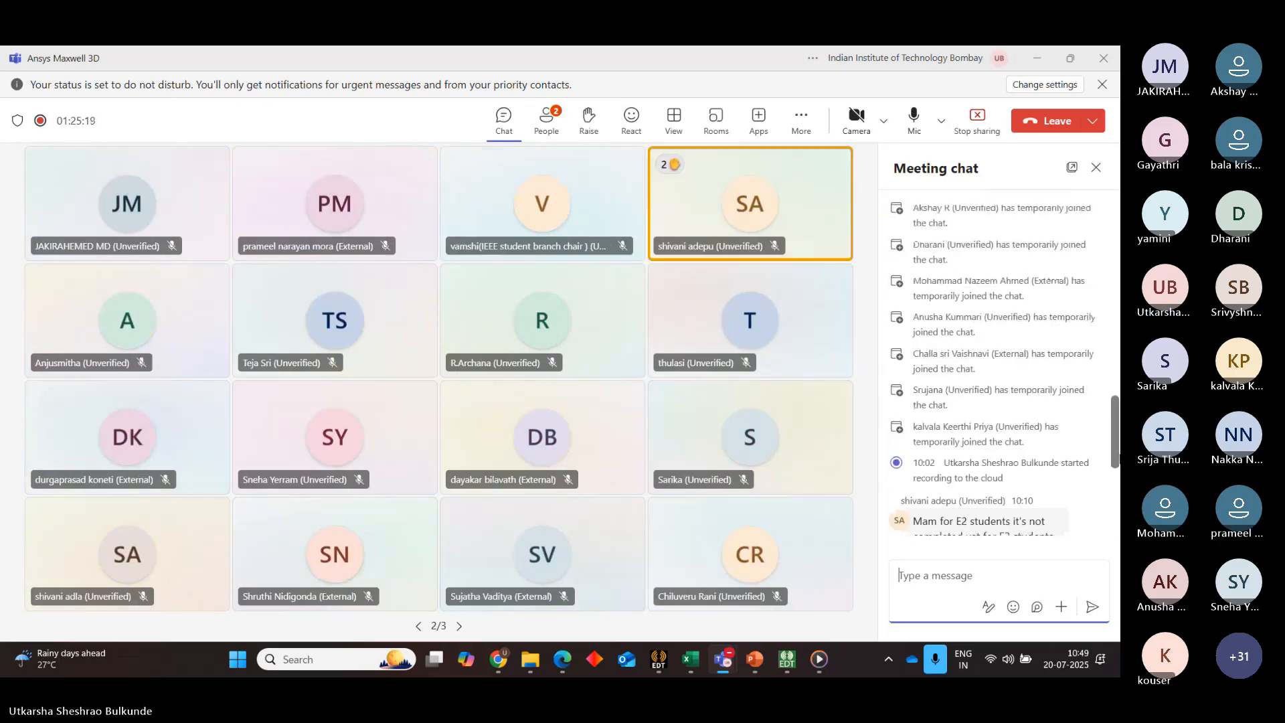
pyautogui.scroll(-5, 1119, 458)
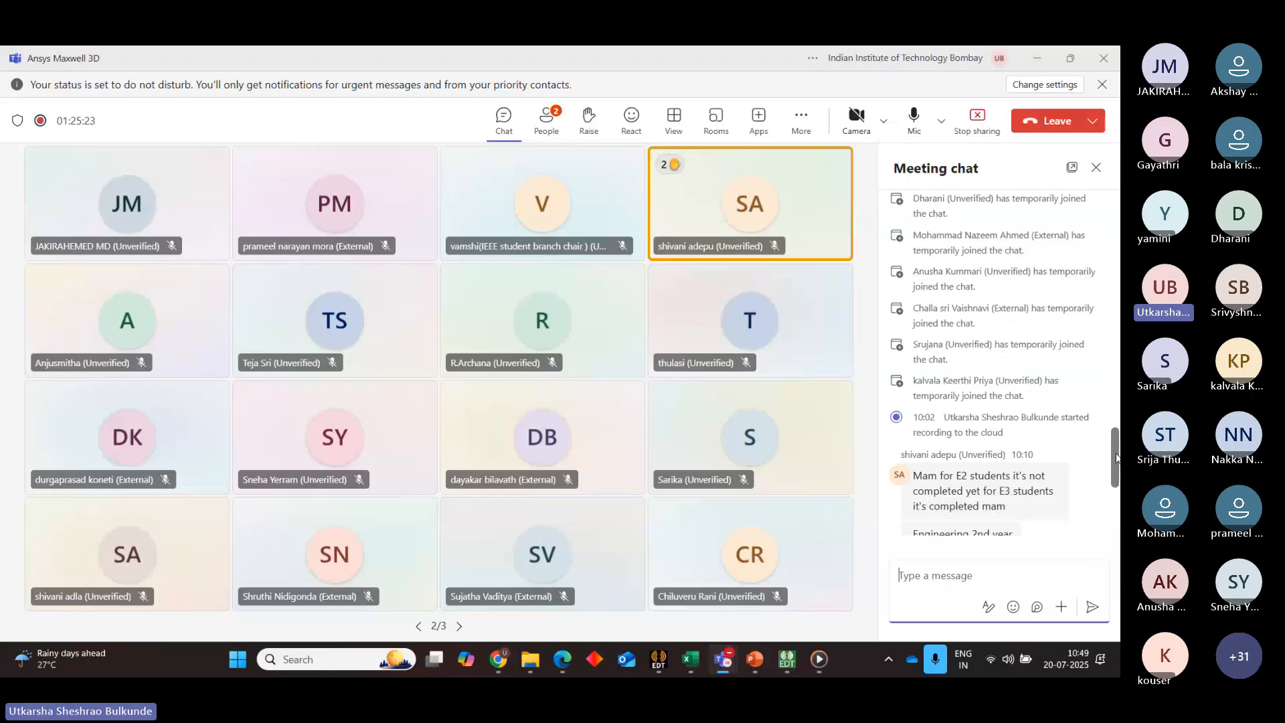
# Admit the two participants waiting in the meeting lobby and switch back to the ANSYS Electronics Desktop modeler window
pyautogui.scroll(-5, 1117, 458)
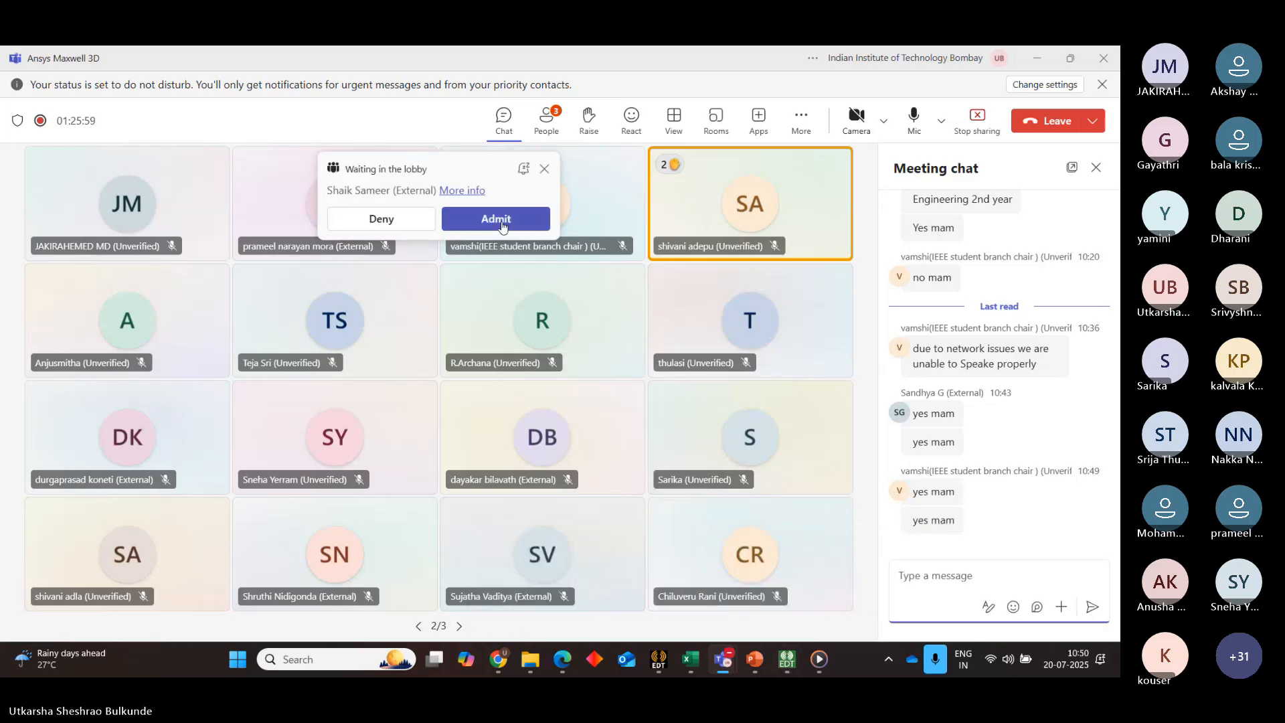
pyautogui.click(498, 220)
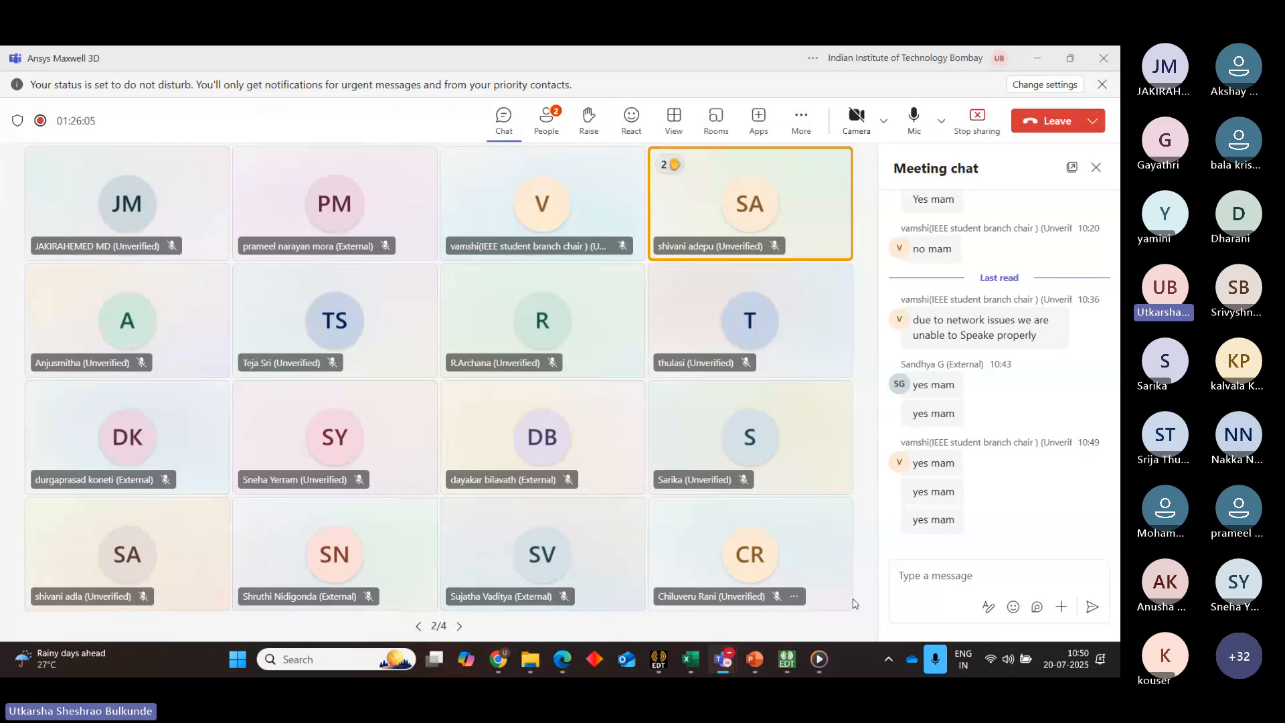
pyautogui.moveTo(777, 658)
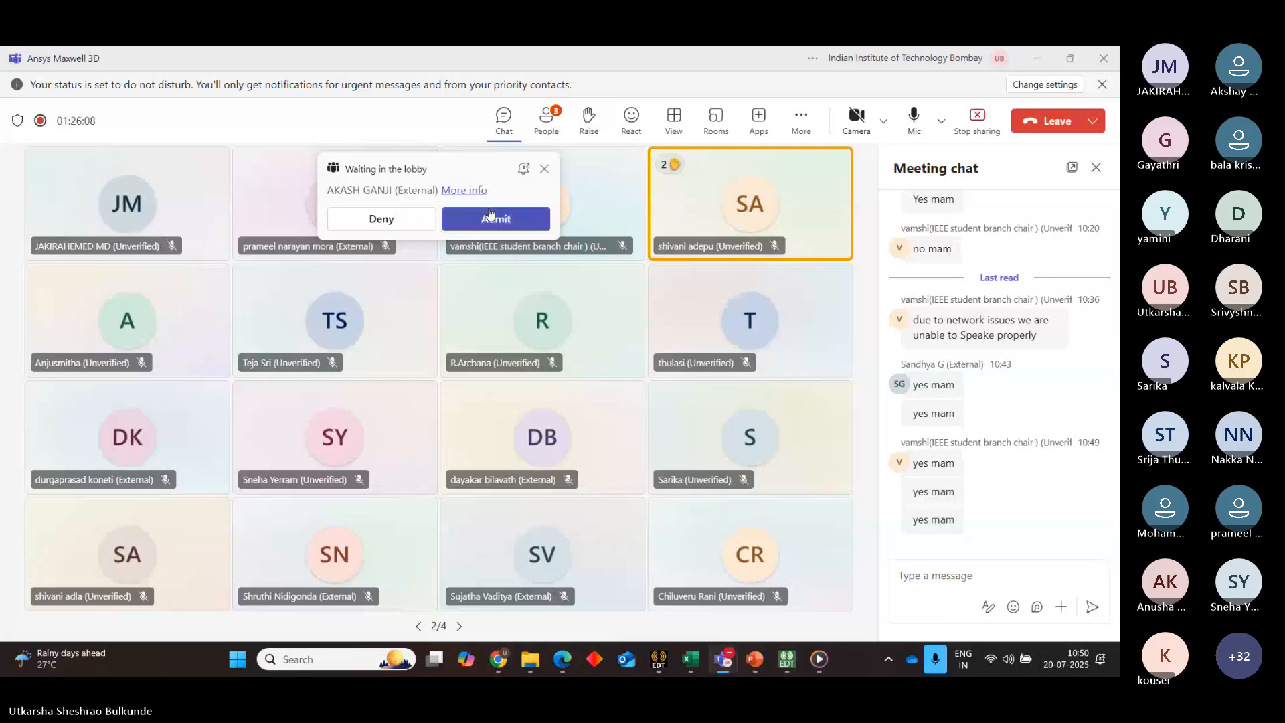
pyautogui.click(490, 214)
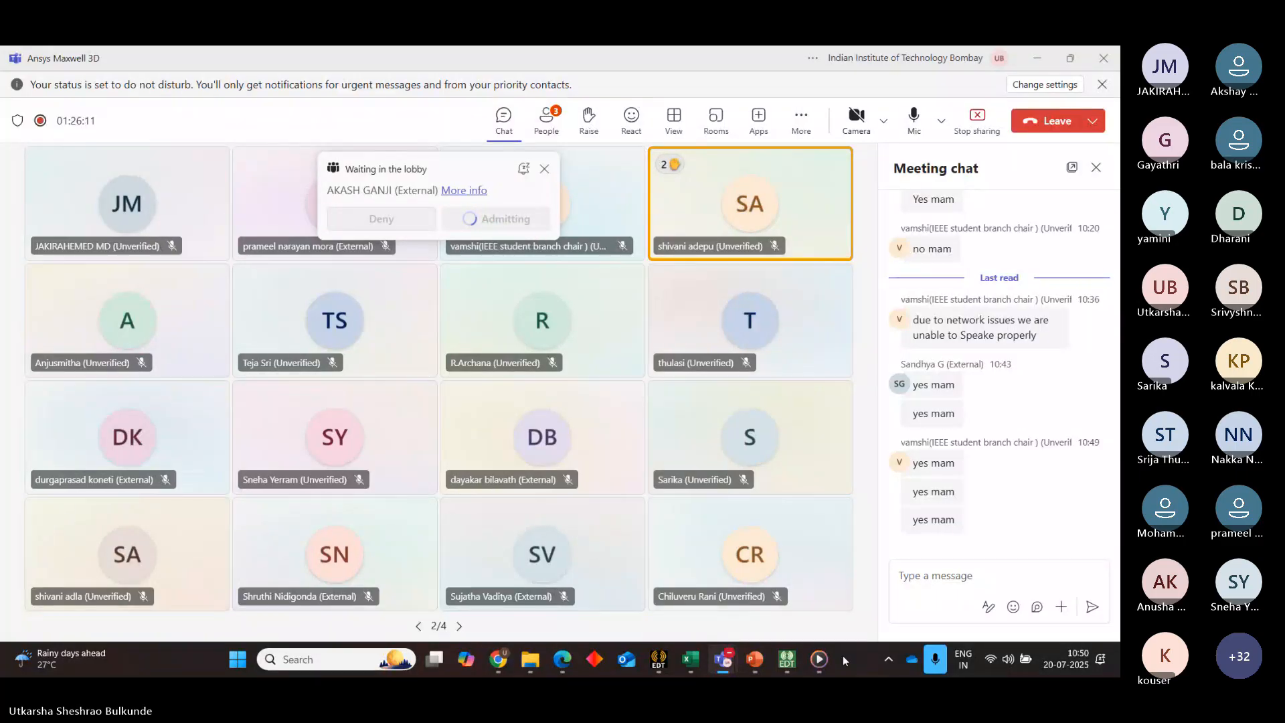
pyautogui.moveTo(787, 659)
pyautogui.click(871, 569)
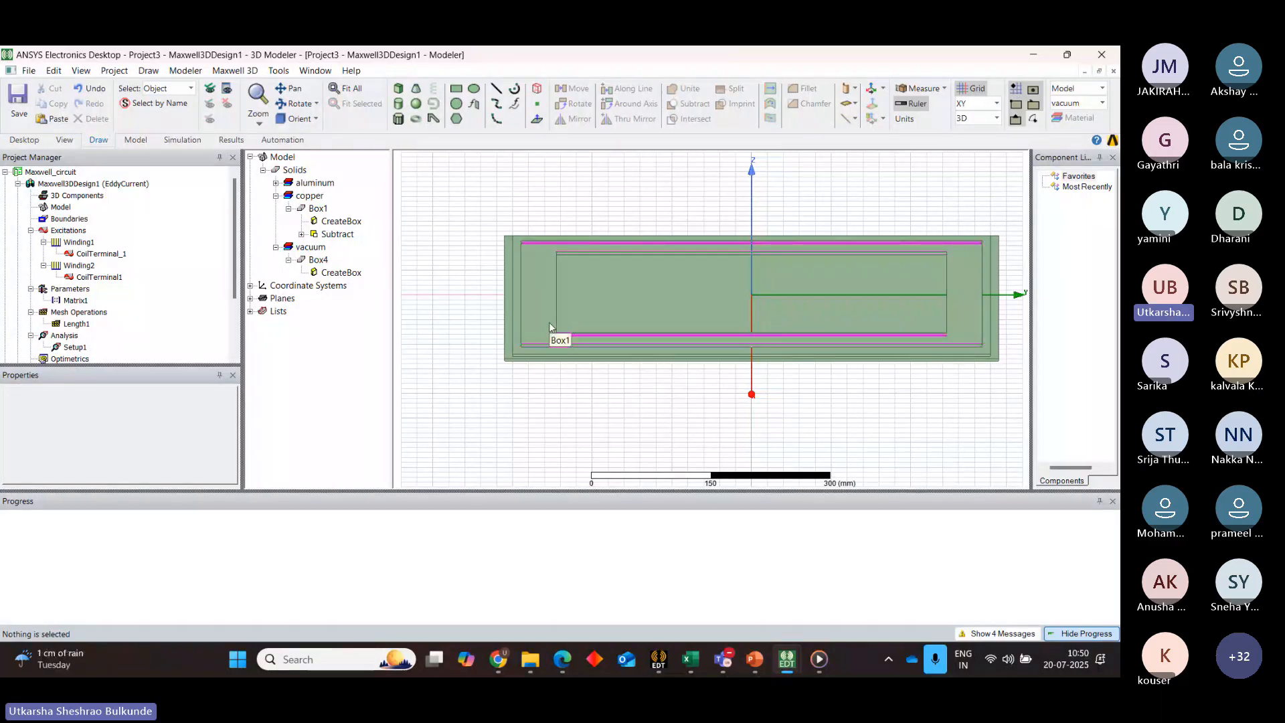
# Assign the ferrite material to Box4, the outermost plate, and clear the selection
pyautogui.scroll(-1, 550, 327)
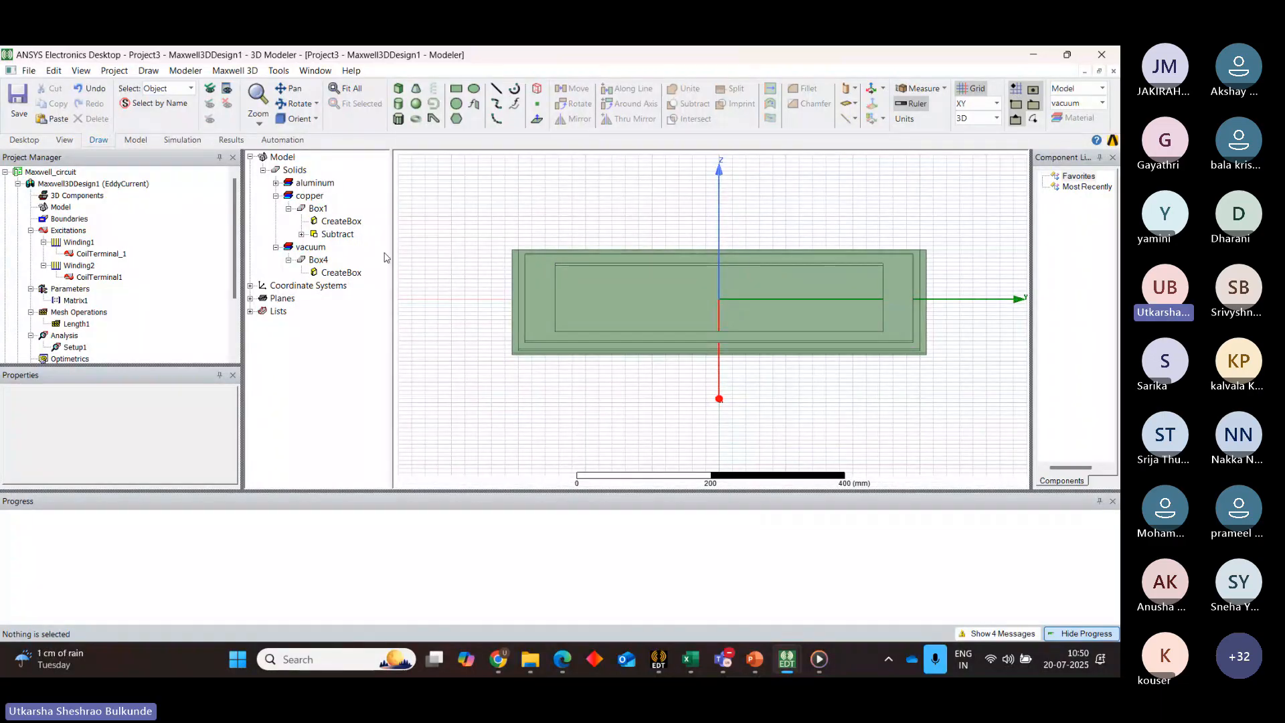
pyautogui.doubleClick(318, 260)
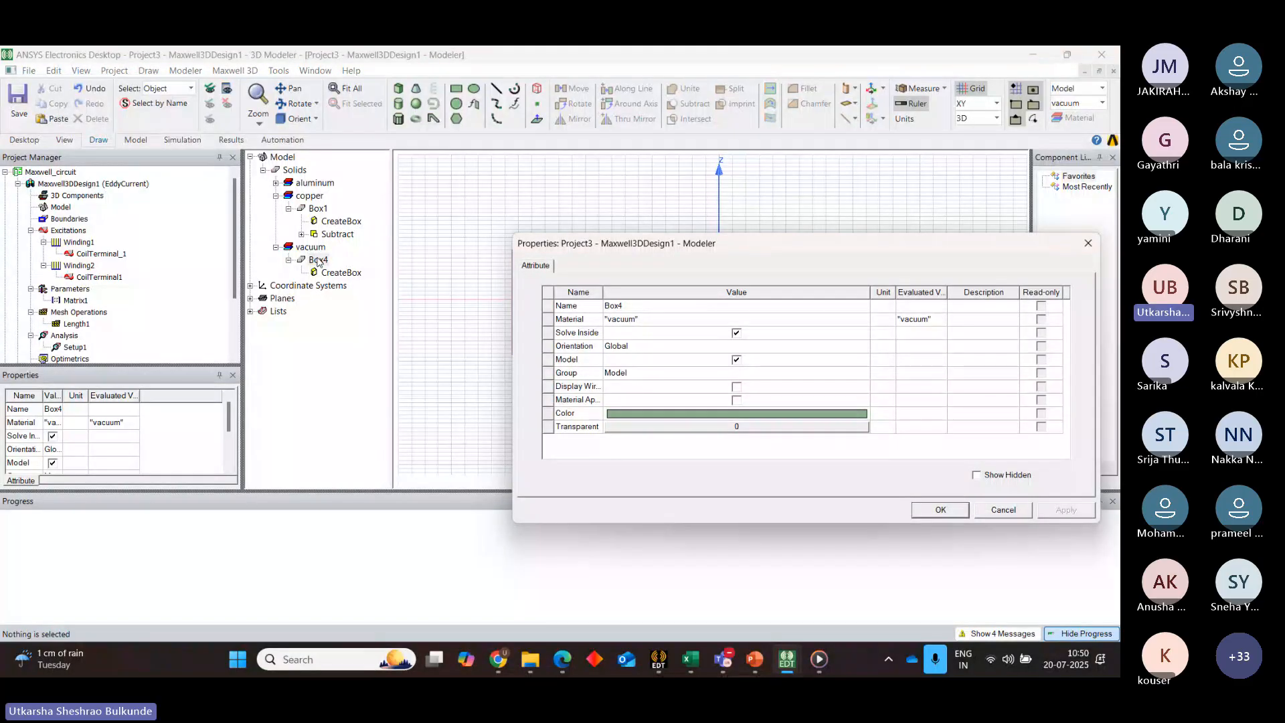
pyautogui.click(654, 319)
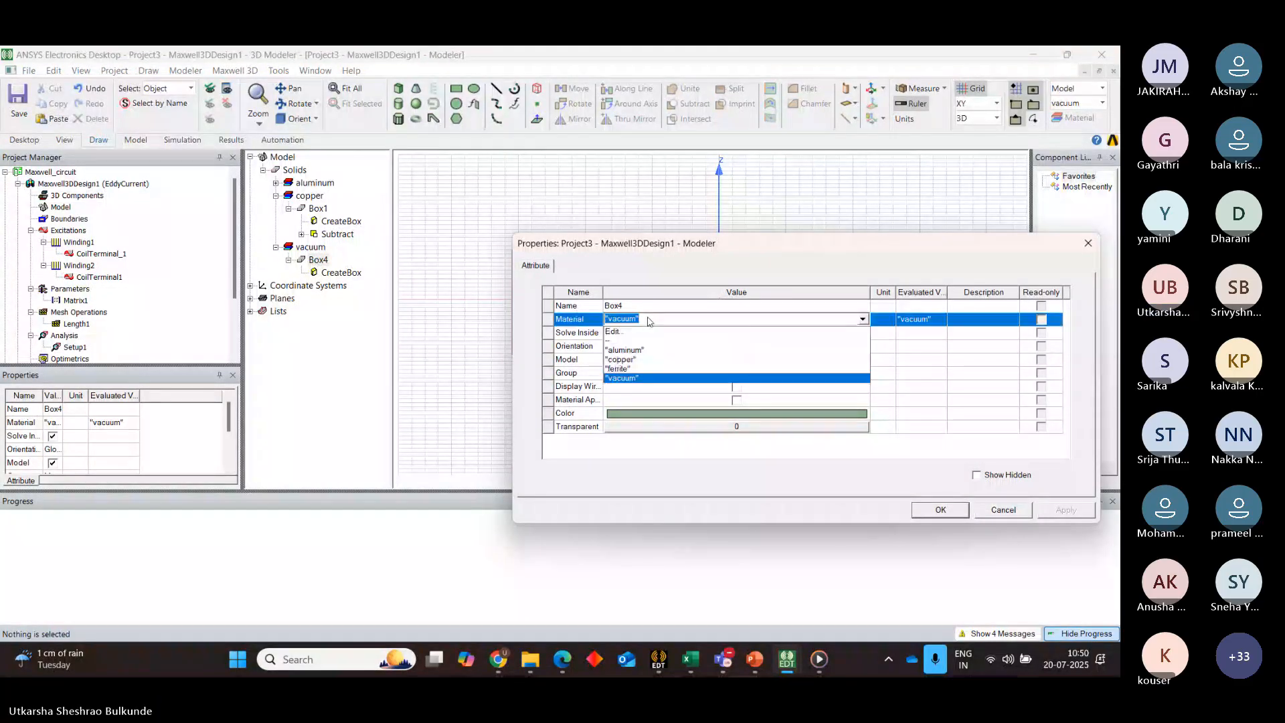
pyautogui.click(620, 369)
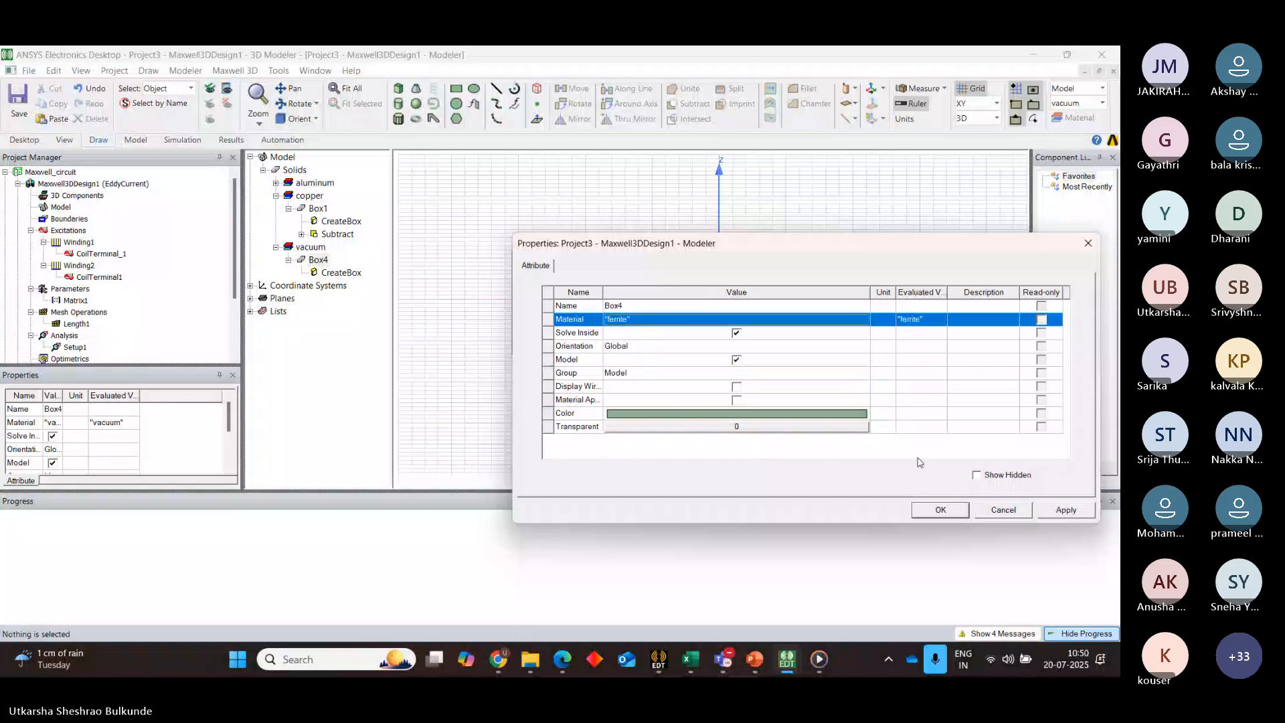
pyautogui.click(941, 510)
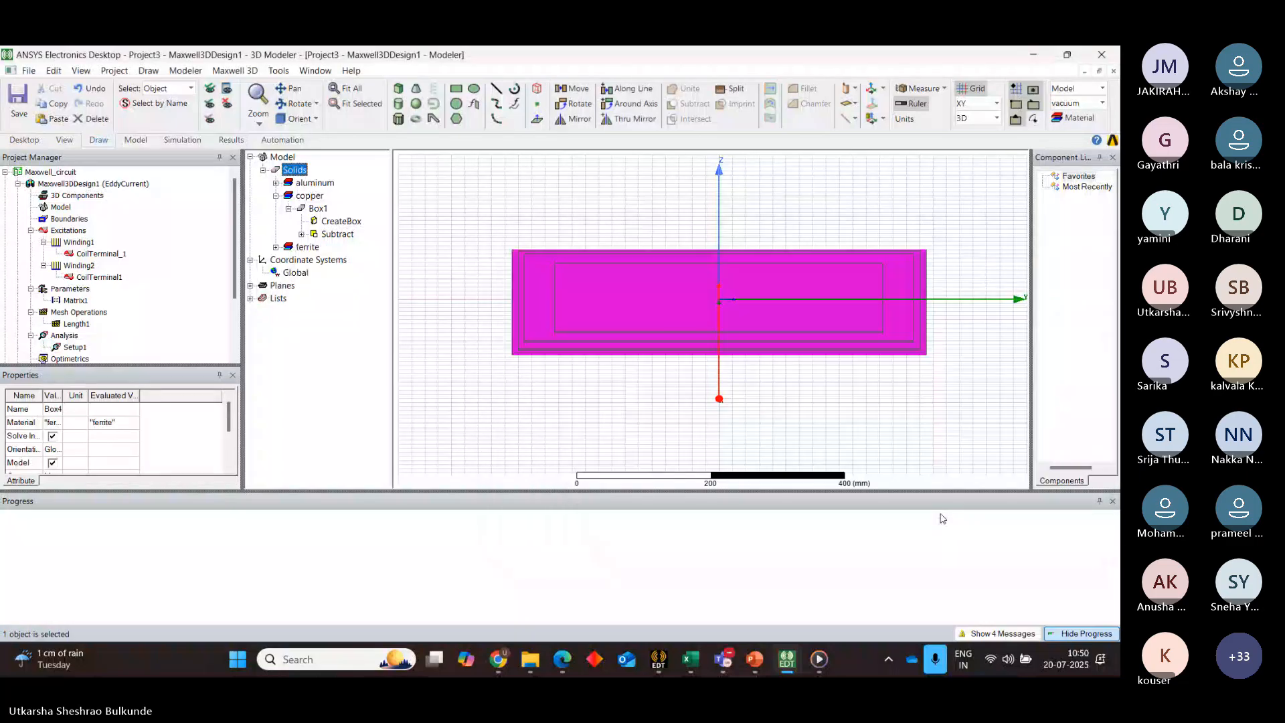
pyautogui.click(435, 212)
# Change the material of Box3, the plate directly beneath the coil frame, to ferrite
pyautogui.click(275, 183)
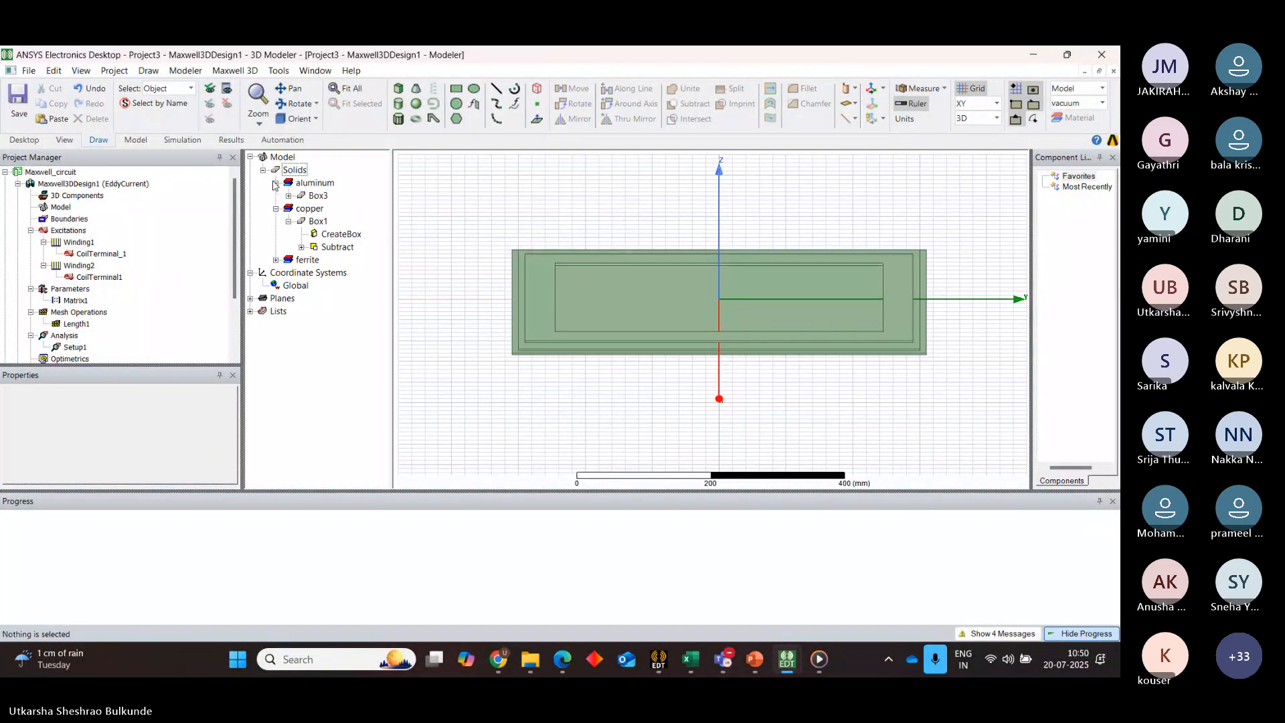
pyautogui.click(314, 195)
pyautogui.doubleClick(315, 196)
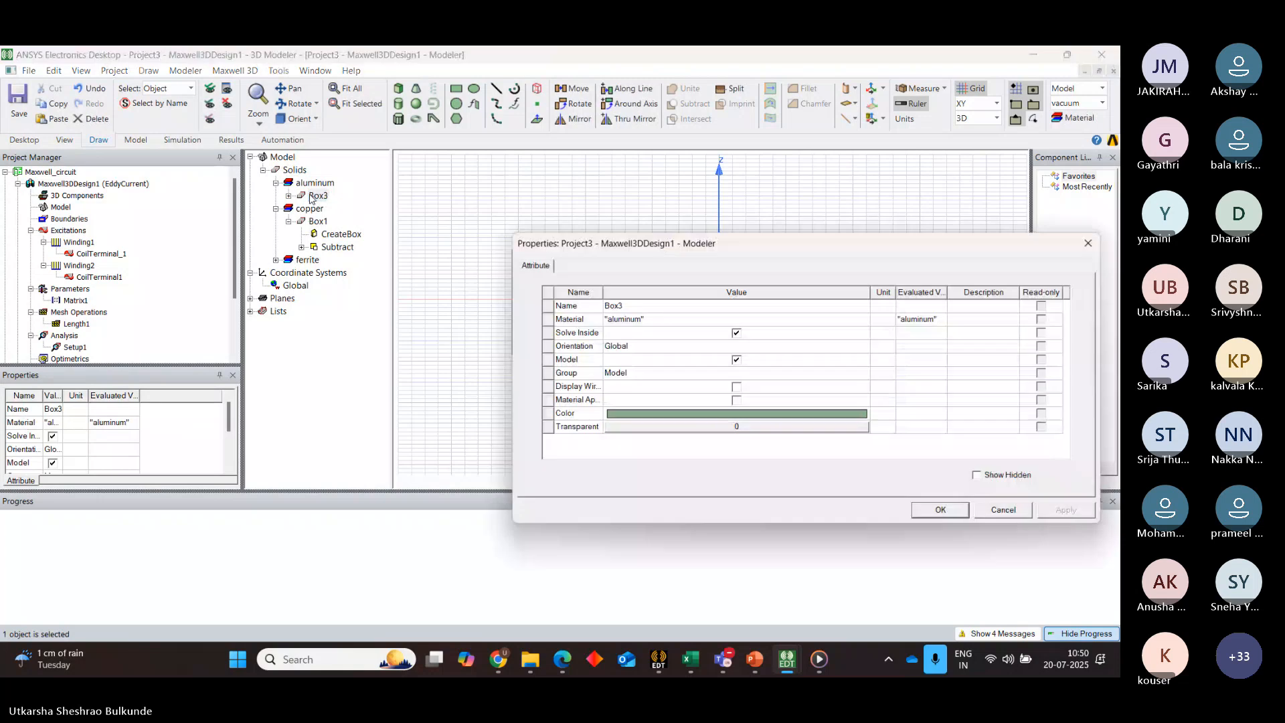
pyautogui.click(669, 320)
pyautogui.click(652, 323)
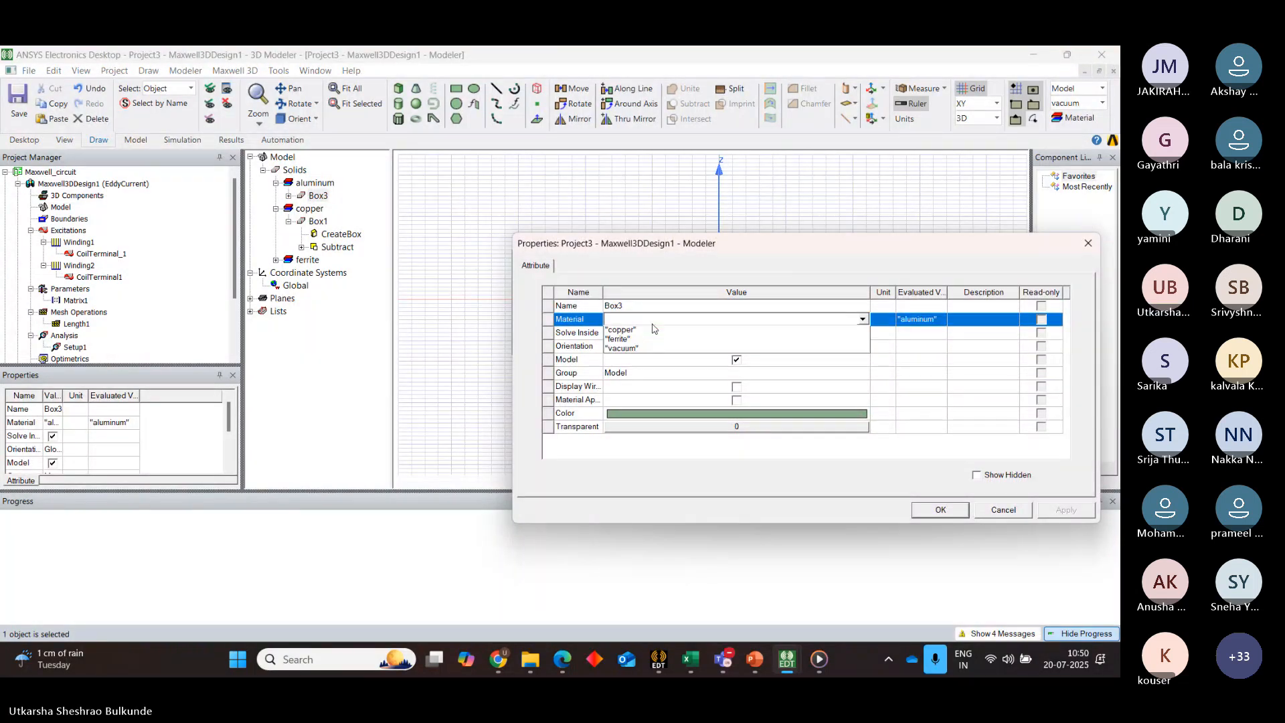
pyautogui.click(651, 324)
pyautogui.click(651, 324)
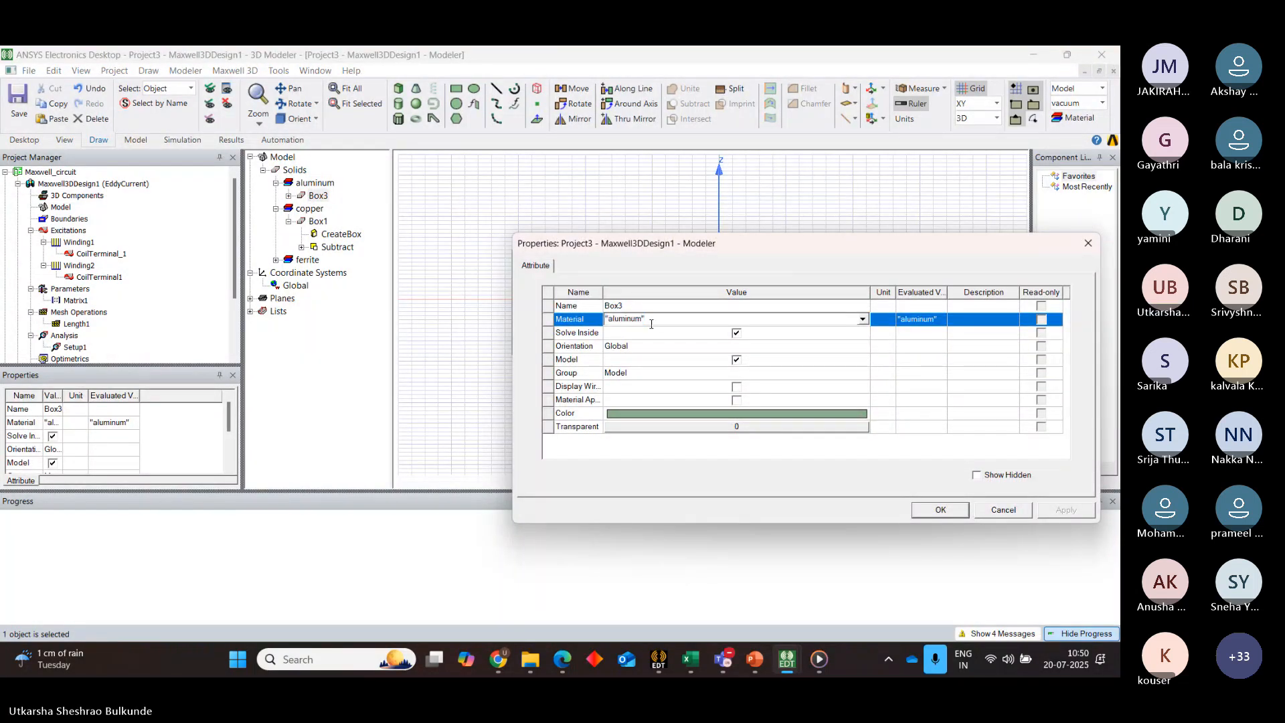
pyautogui.click(863, 319)
pyautogui.click(655, 368)
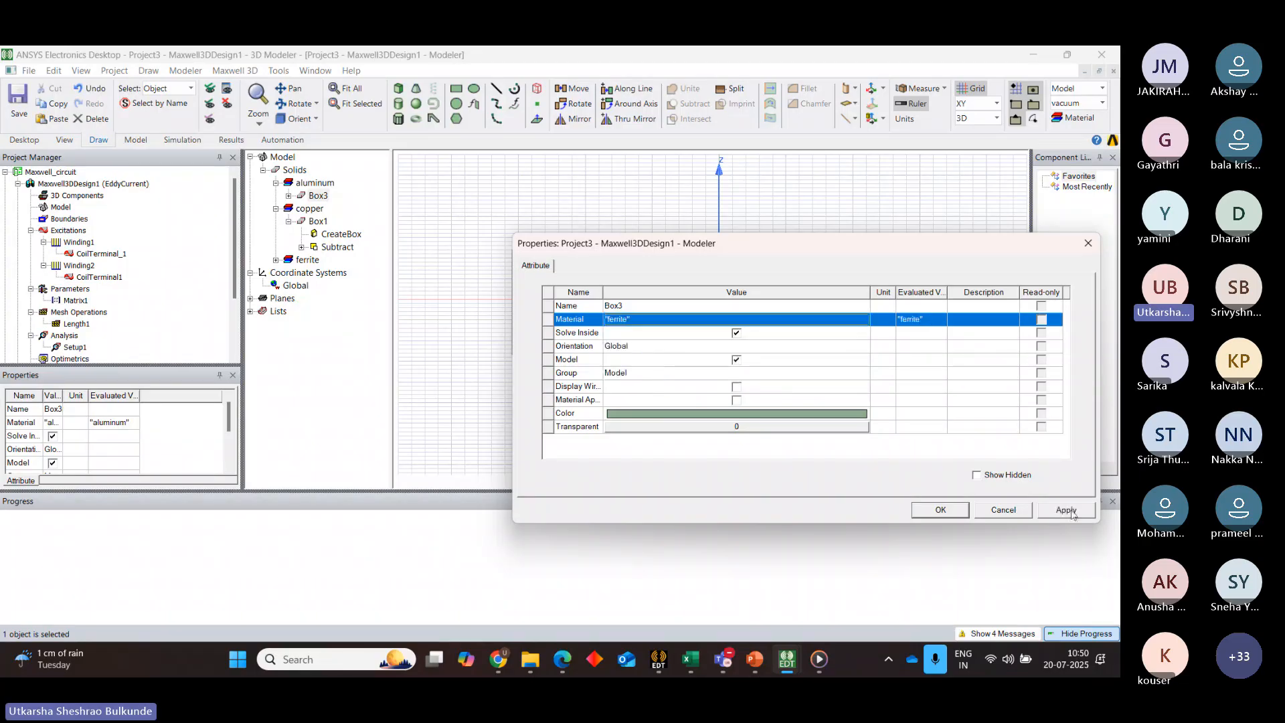
pyautogui.click(1067, 511)
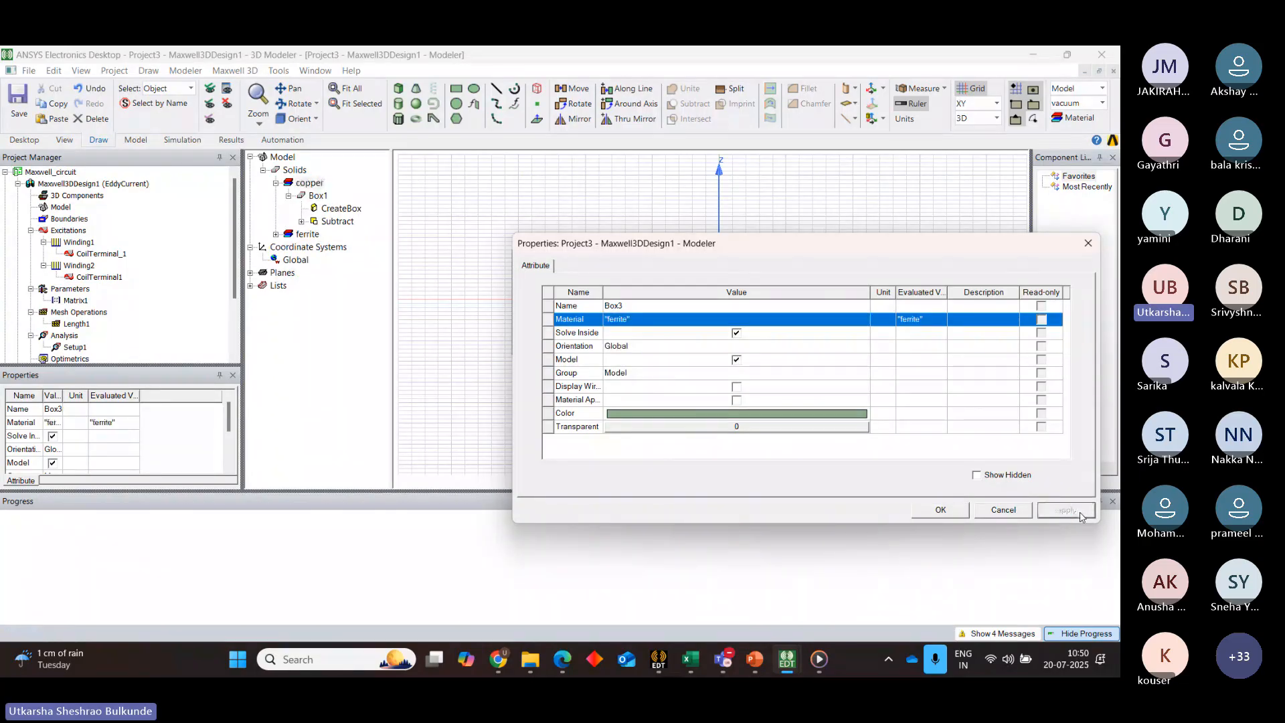
pyautogui.click(963, 518)
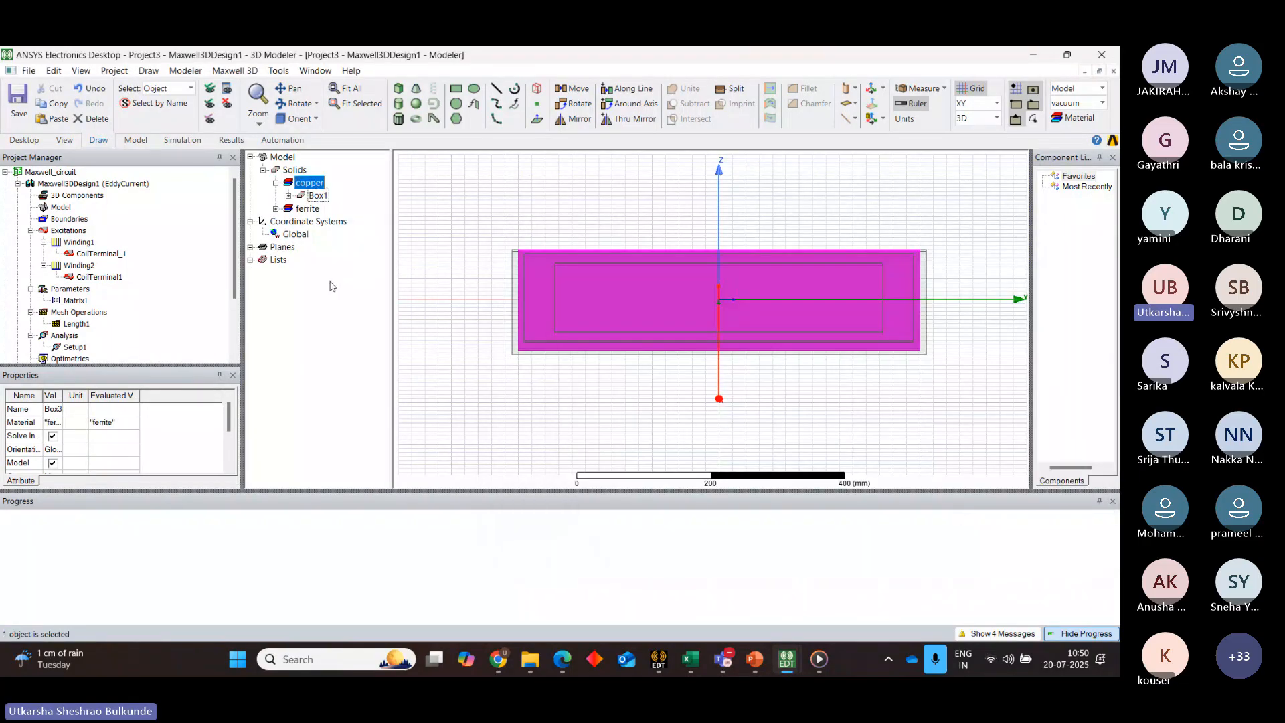
# Change the material of the outermost plate Box4 to aluminum, check its material group and clear the selection
pyautogui.click(275, 208)
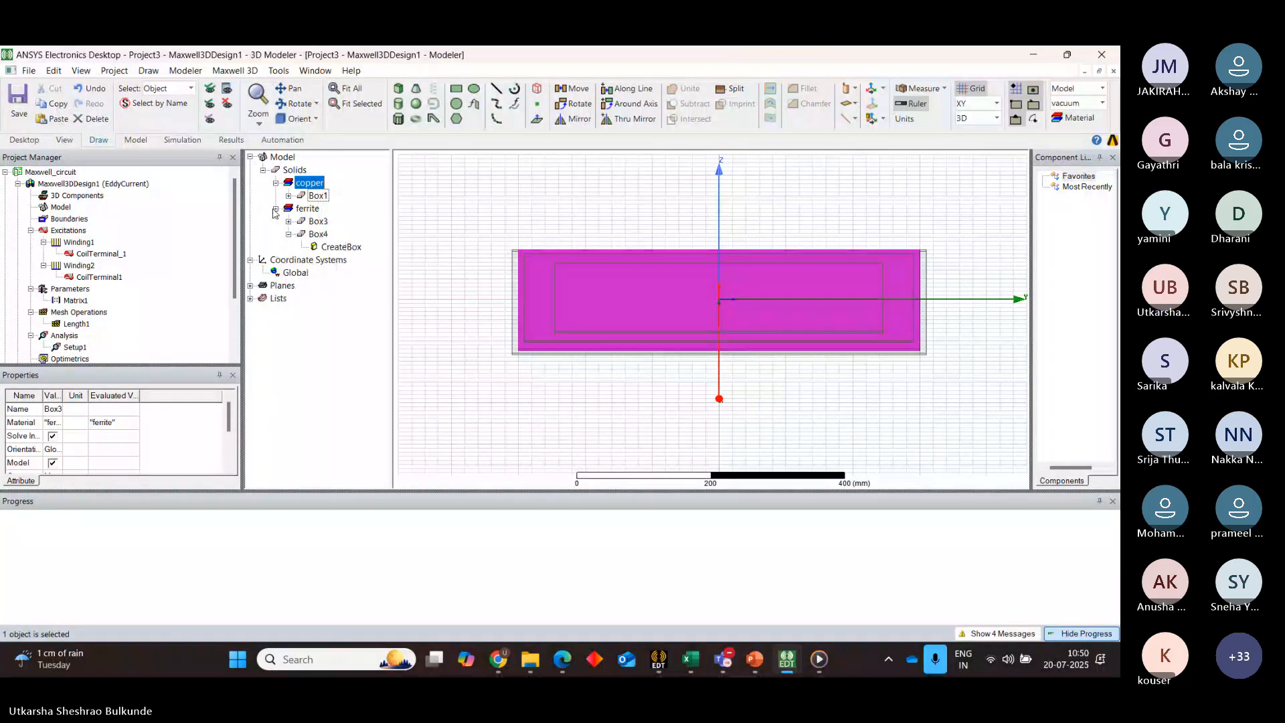
pyautogui.click(318, 221)
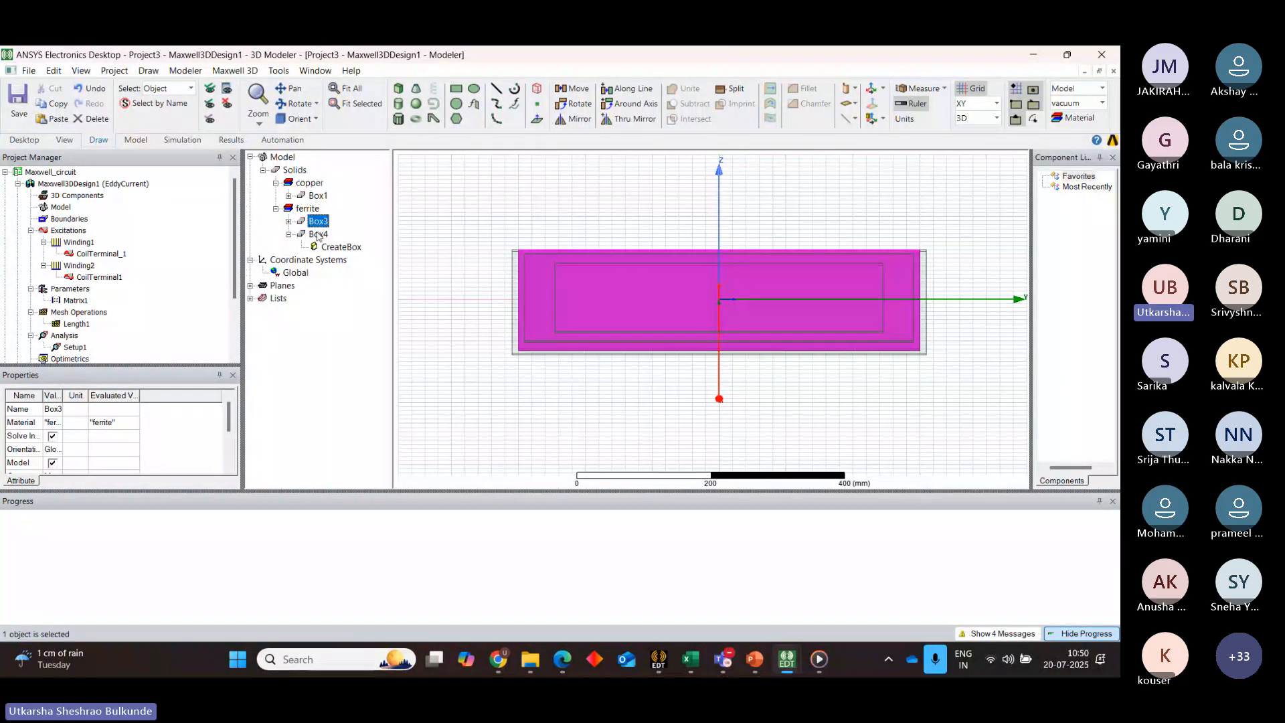
pyautogui.click(318, 234)
pyautogui.doubleClick(318, 234)
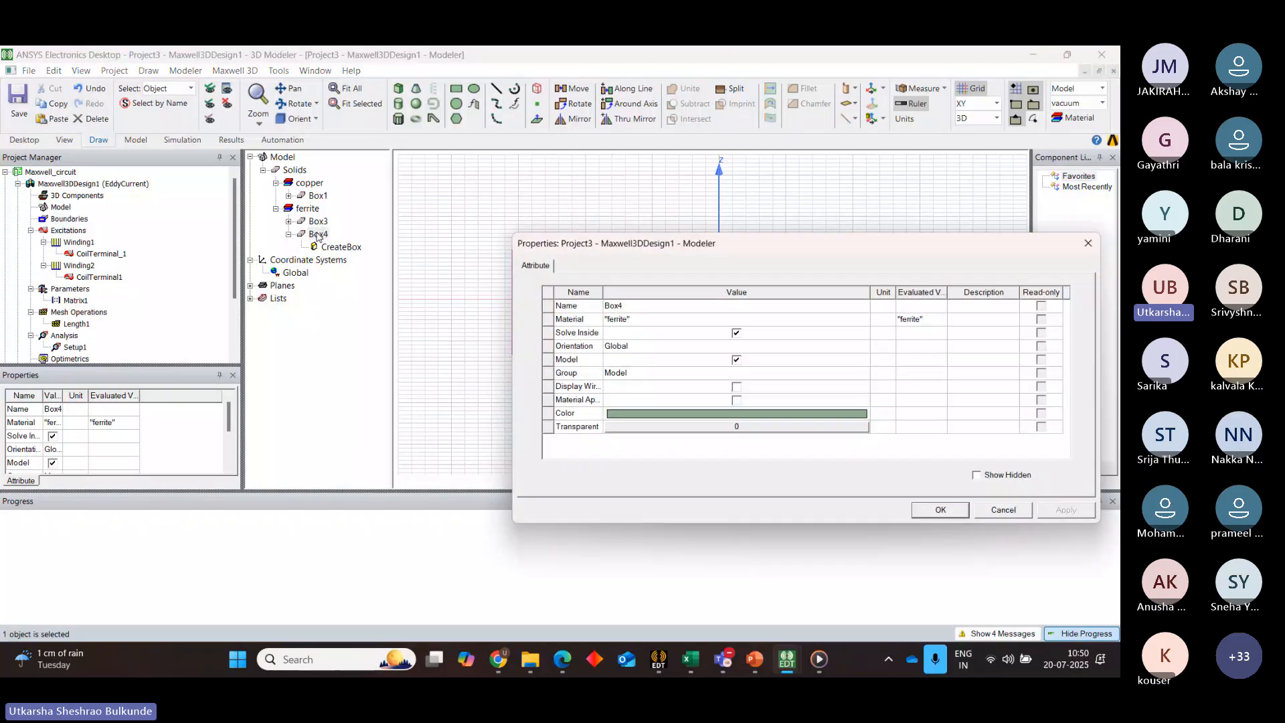
pyautogui.click(630, 319)
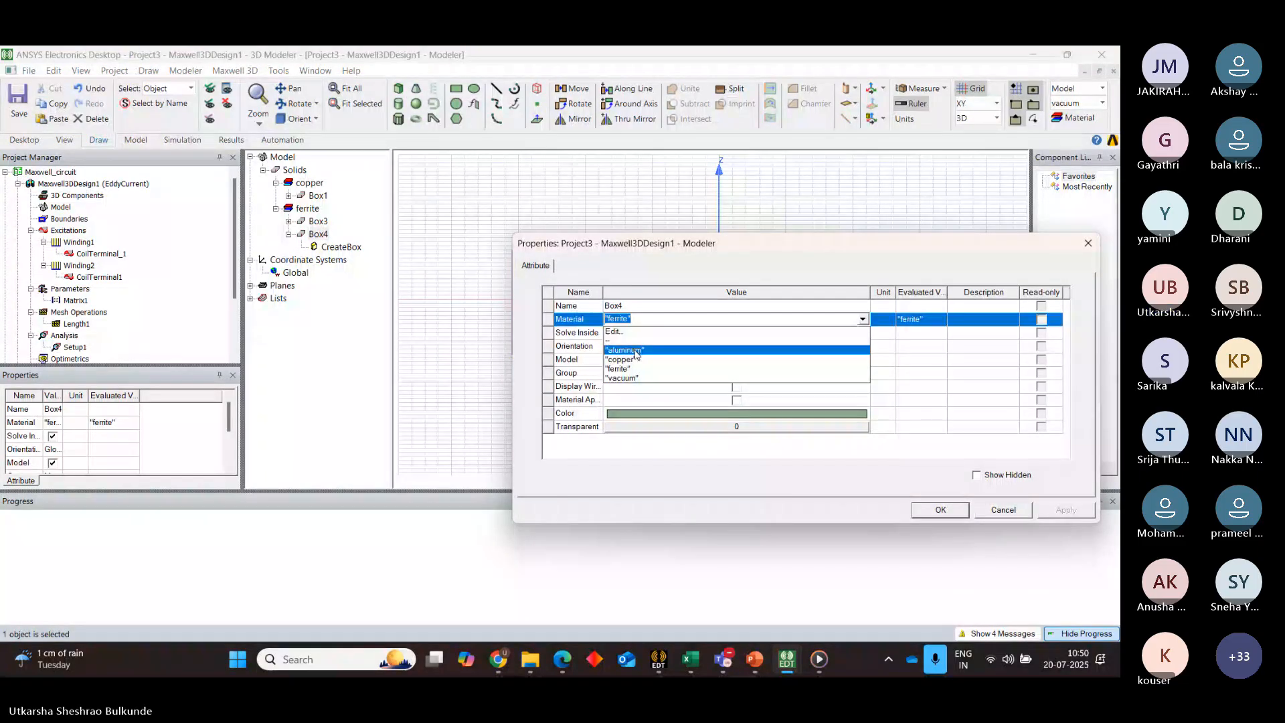
pyautogui.click(626, 333)
pyautogui.click(1067, 512)
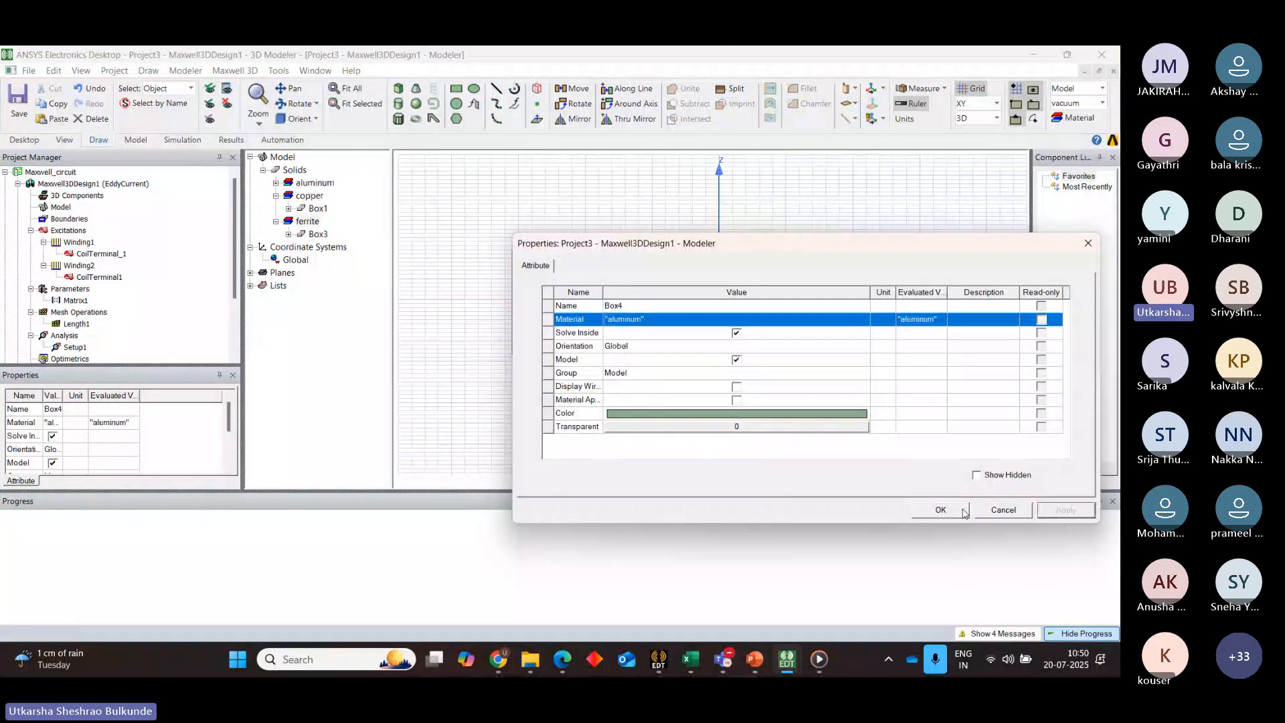
pyautogui.click(940, 510)
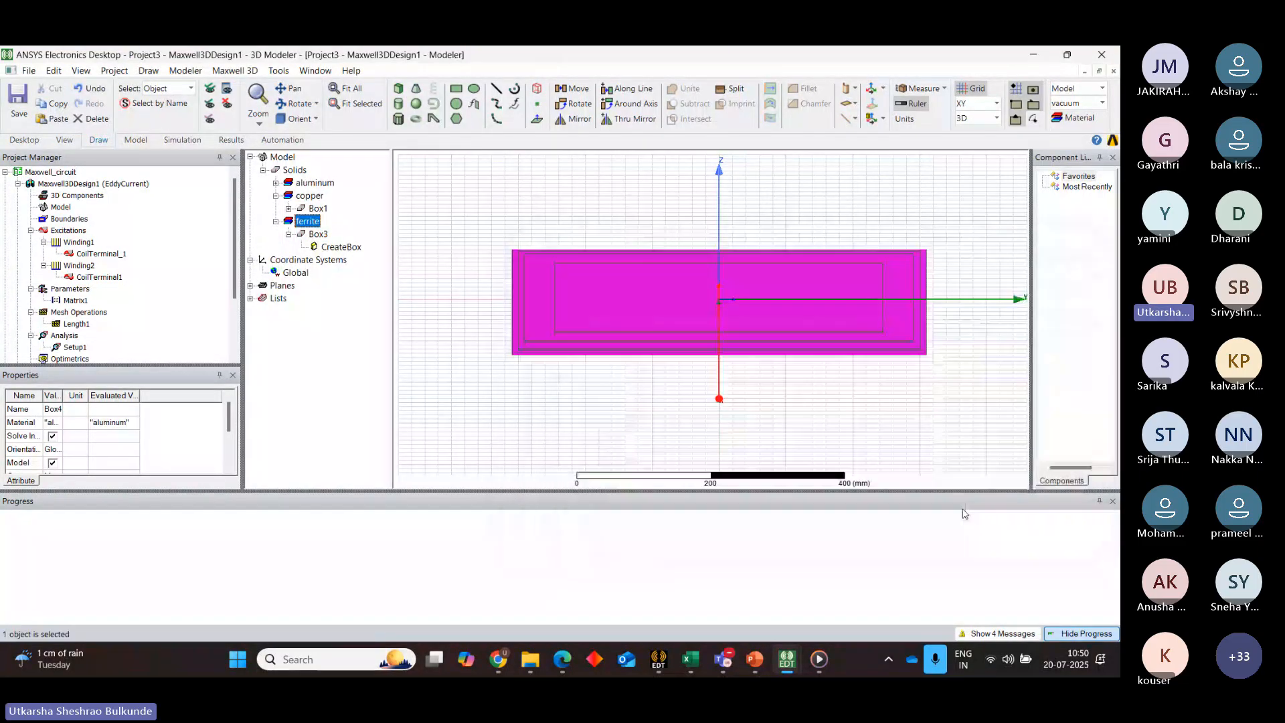
pyautogui.click(276, 195)
pyautogui.click(275, 182)
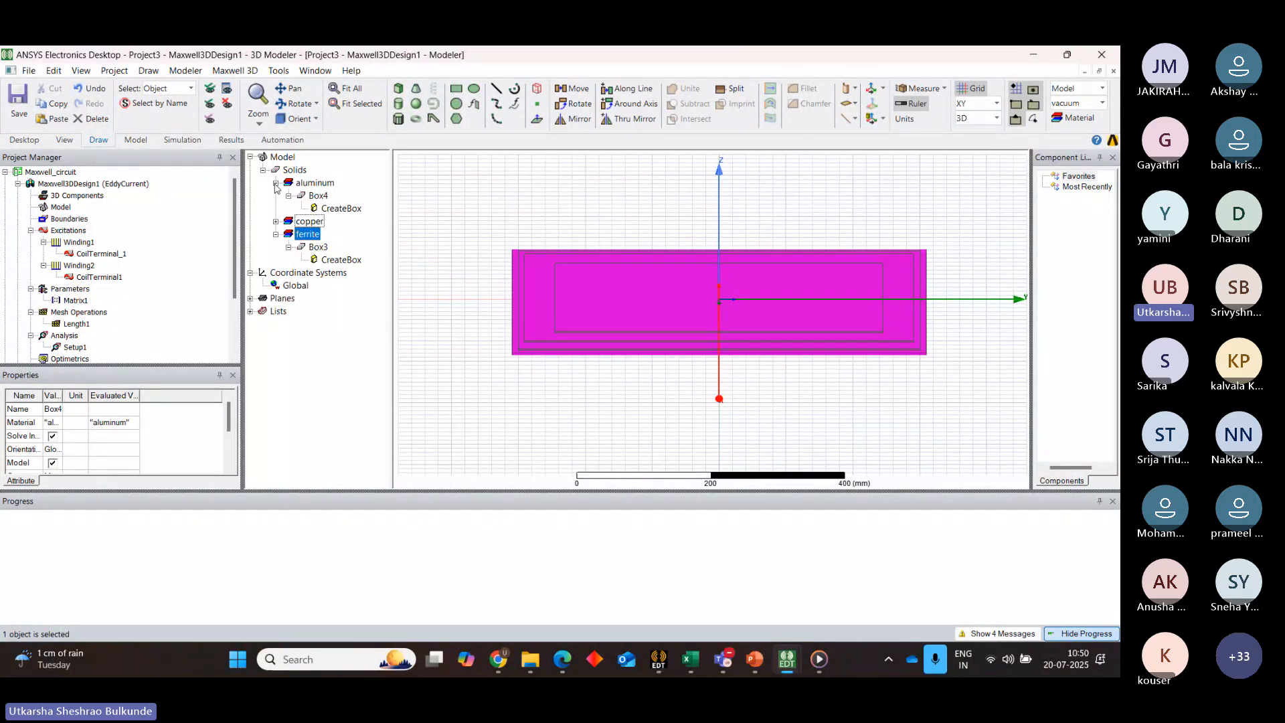
pyautogui.click(275, 183)
pyautogui.click(654, 379)
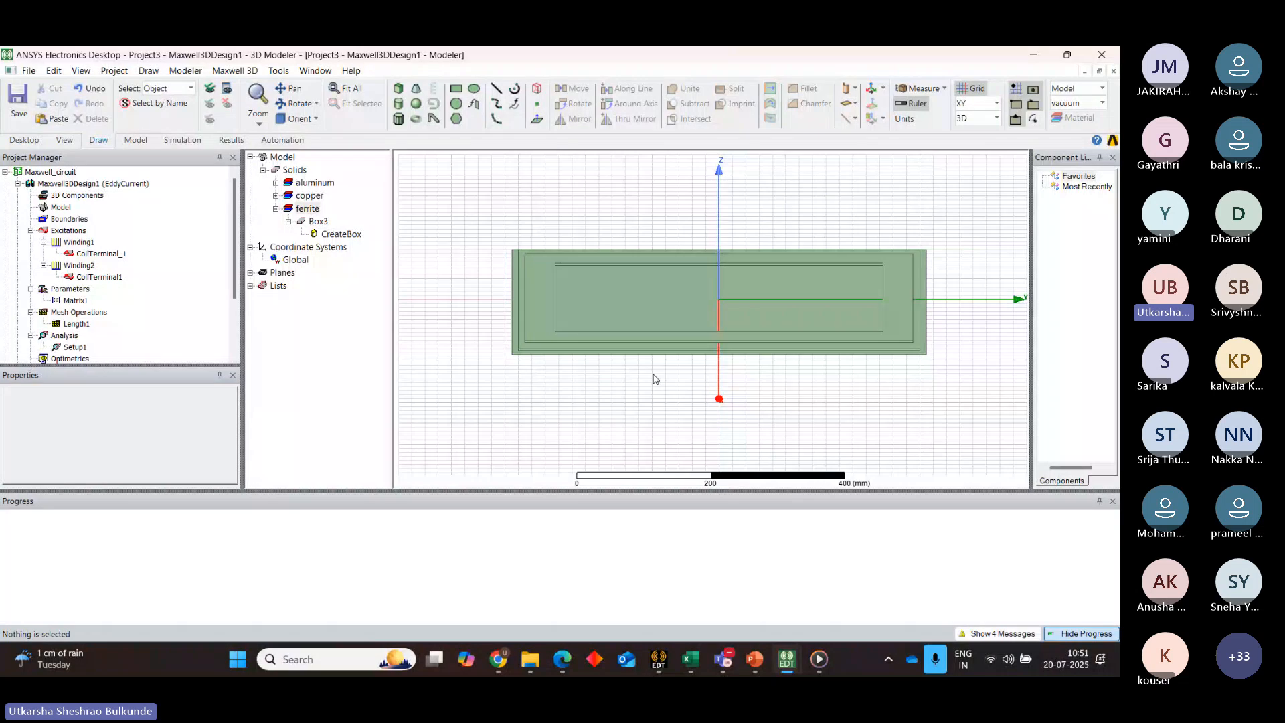
pyautogui.click(311, 183)
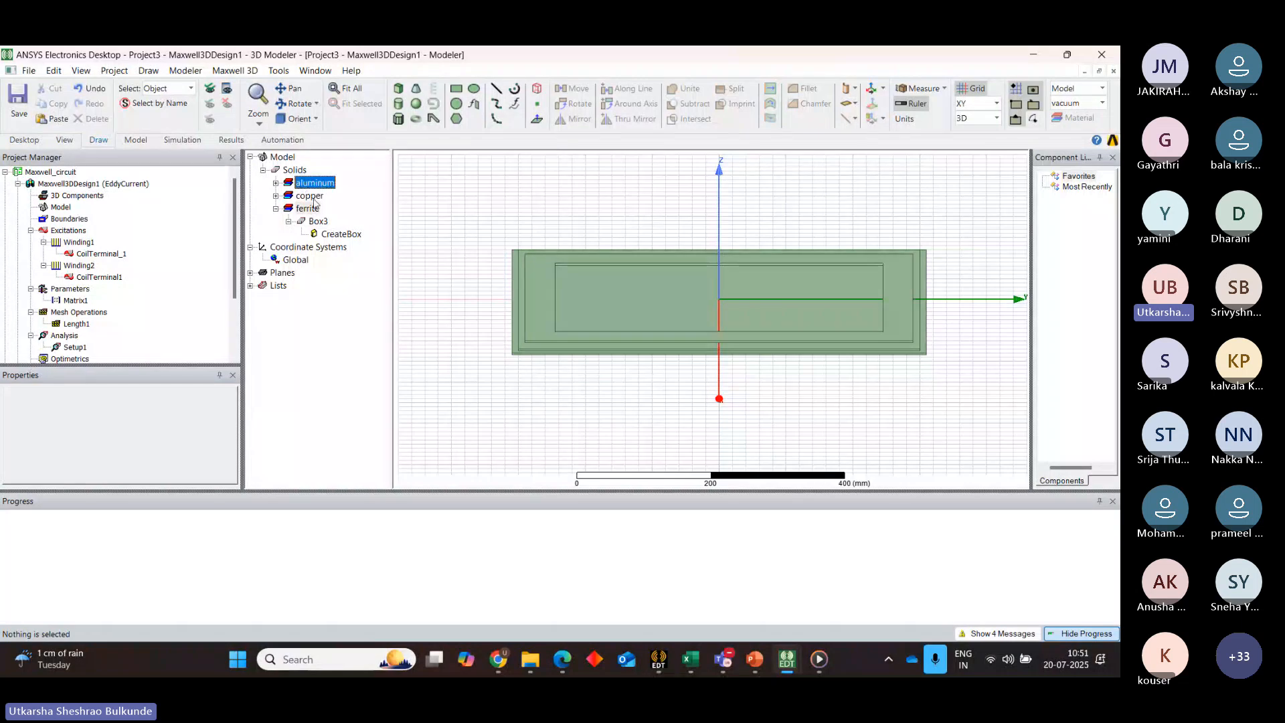
pyautogui.keyDown('ctrl'); pyautogui.click(309, 195); pyautogui.keyUp('ctrl')
pyautogui.keyDown('ctrl'); pyautogui.click(298, 211); pyautogui.keyUp('ctrl')
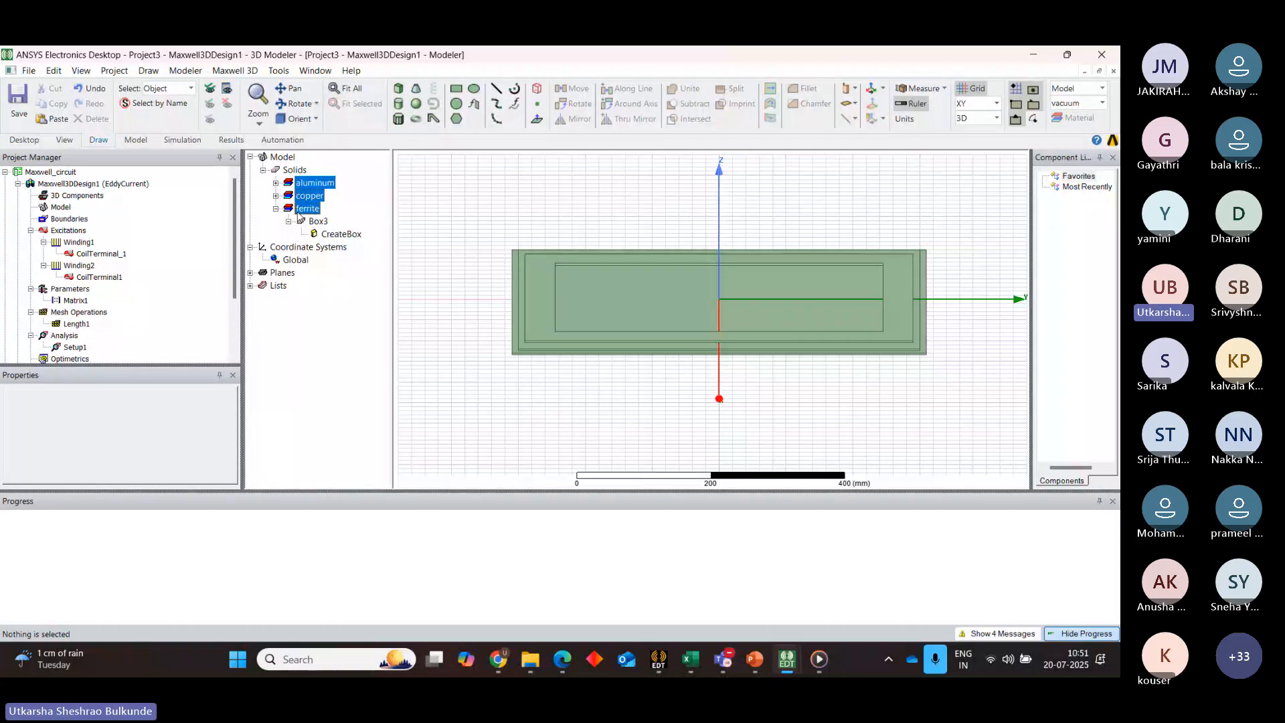
pyautogui.click(53, 70)
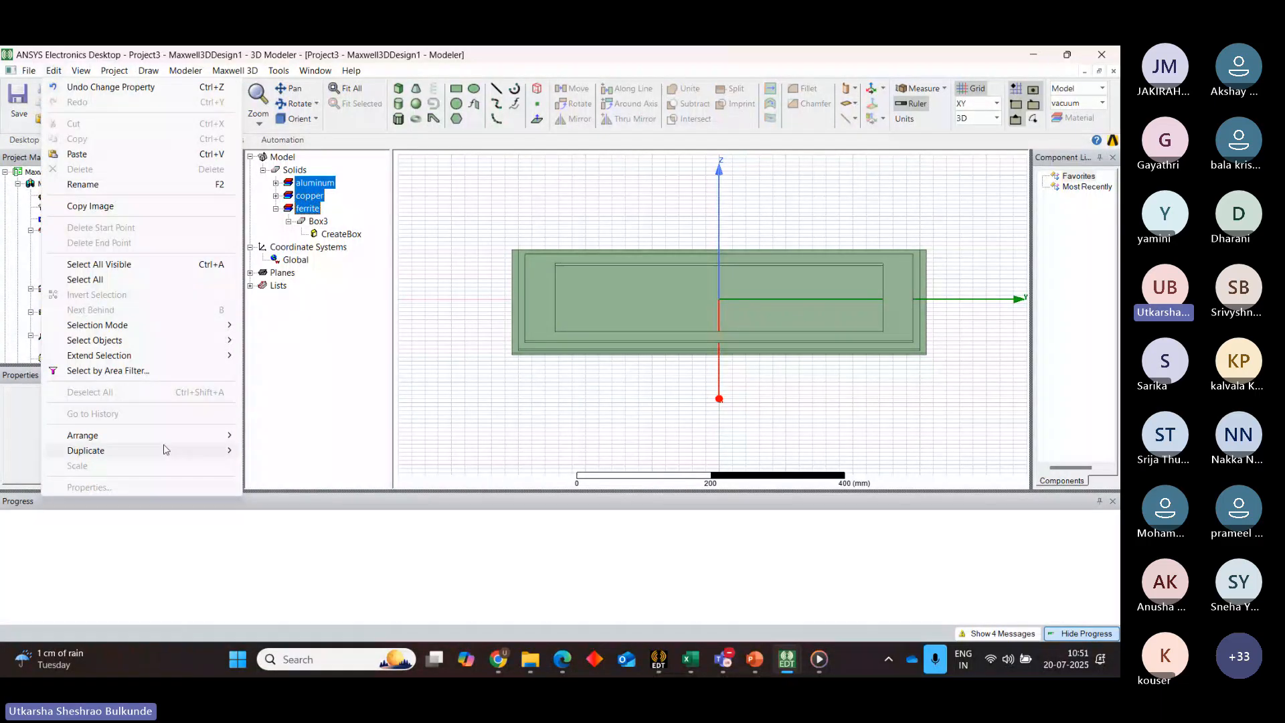
pyautogui.moveTo(179, 457)
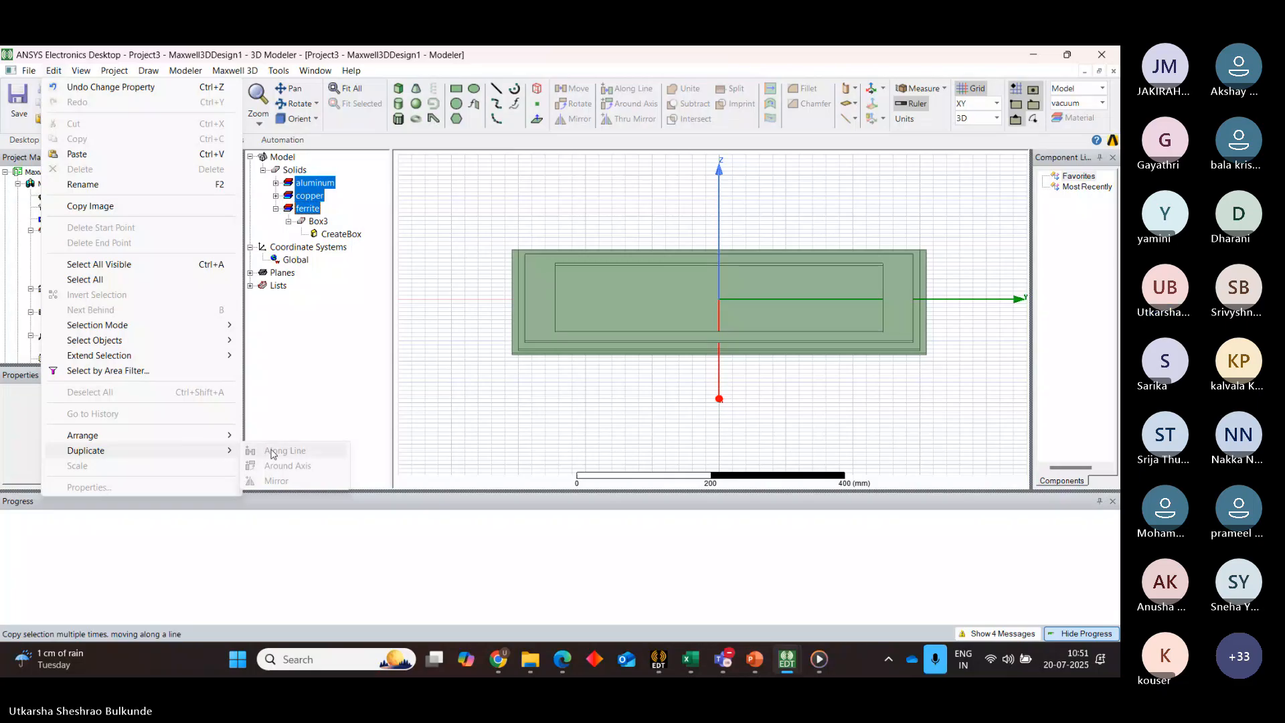
pyautogui.click(454, 228)
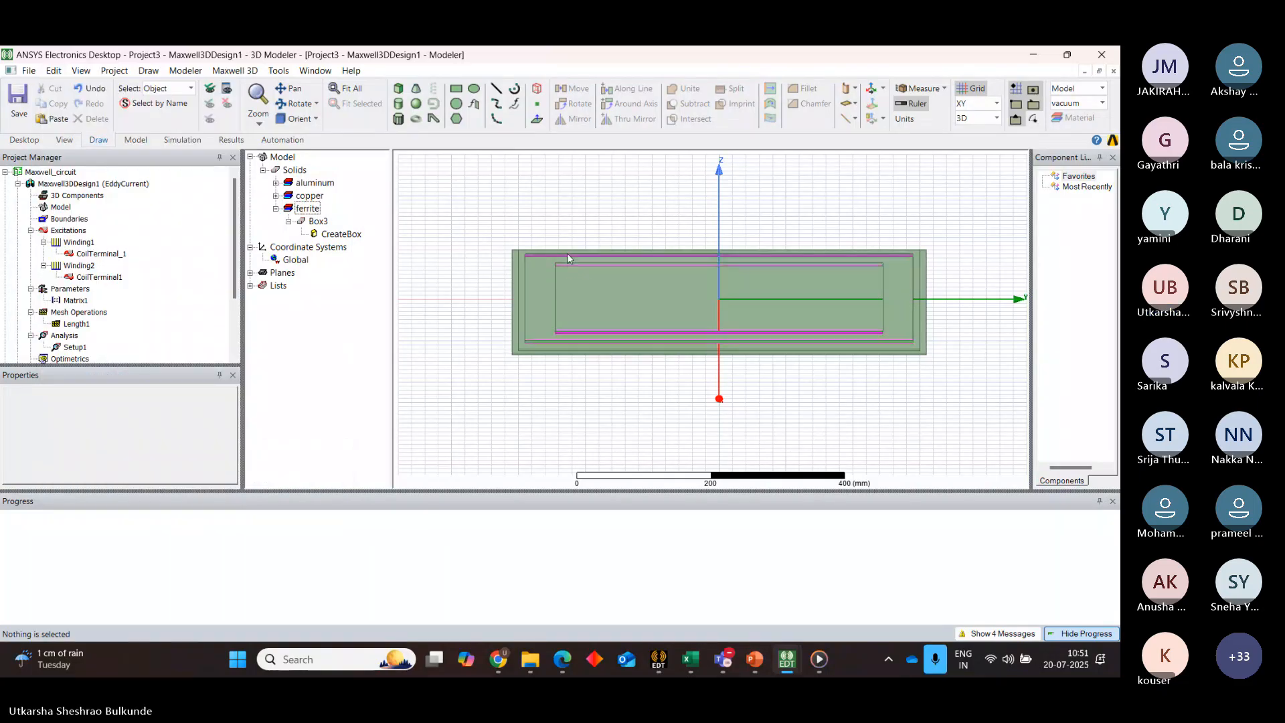
# Mirror-duplicate Box4, Box1 and Box3 together, anchoring the mirror plane at the origin with a normal vector of 0, 0, 150
pyautogui.click(276, 183)
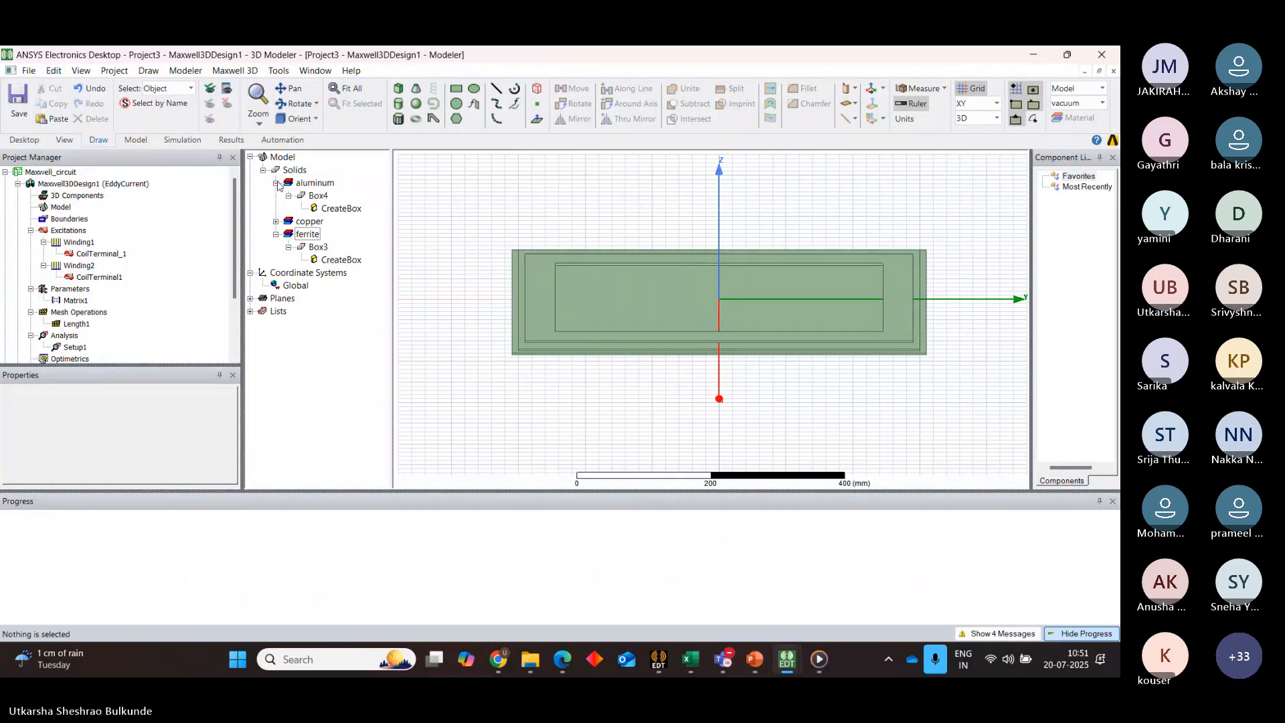
pyautogui.click(276, 222)
pyautogui.click(319, 195)
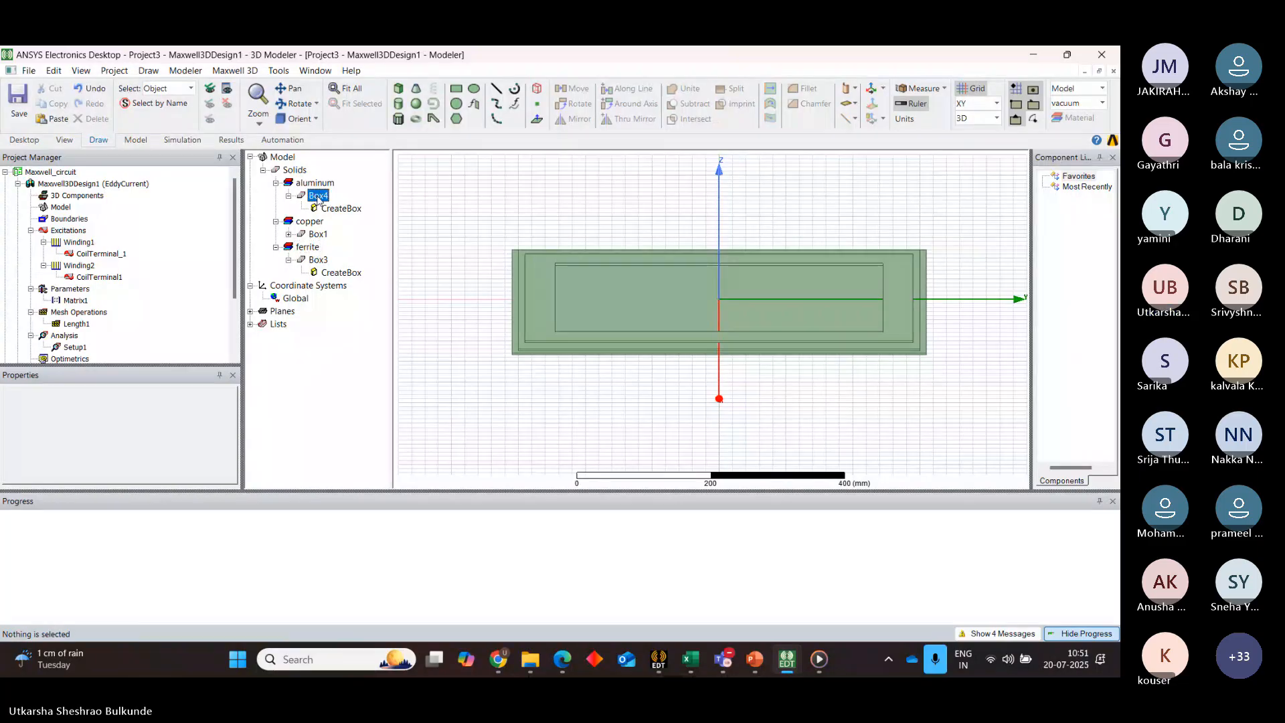
pyautogui.keyDown('ctrl'); pyautogui.click(318, 234); pyautogui.keyUp('ctrl')
pyautogui.keyDown('ctrl'); pyautogui.click(318, 260); pyautogui.keyUp('ctrl')
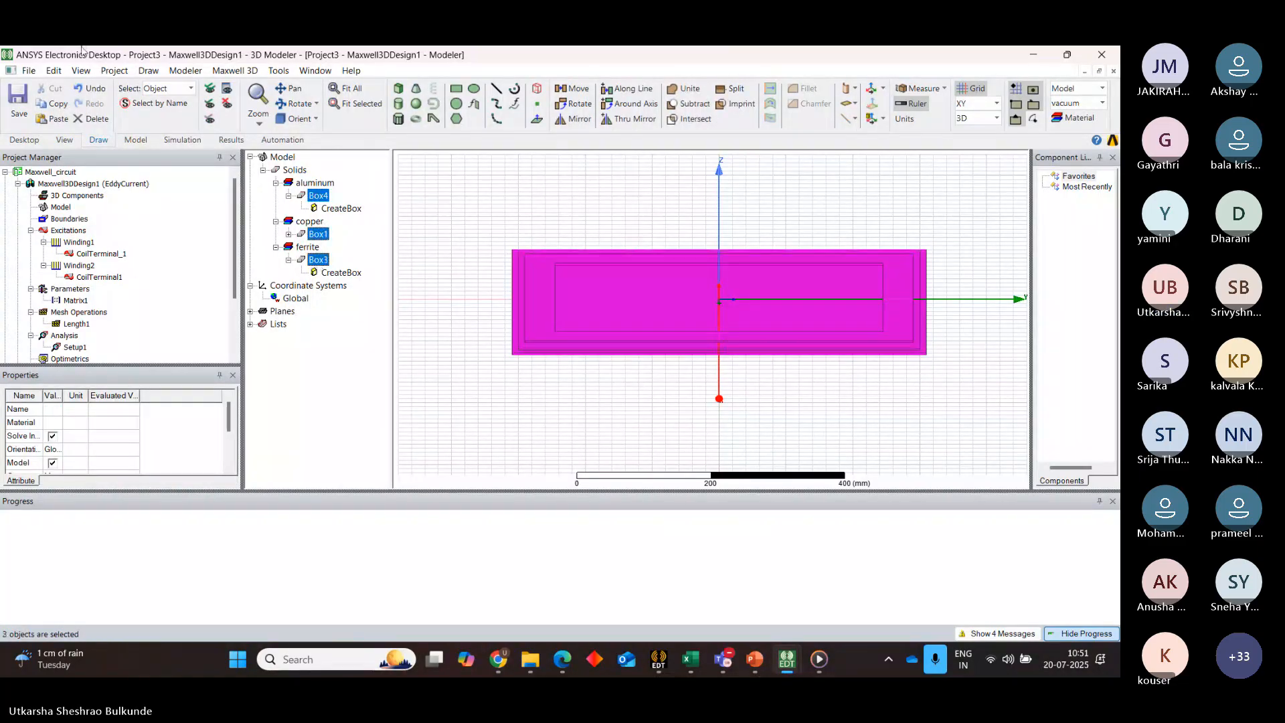
pyautogui.click(54, 70)
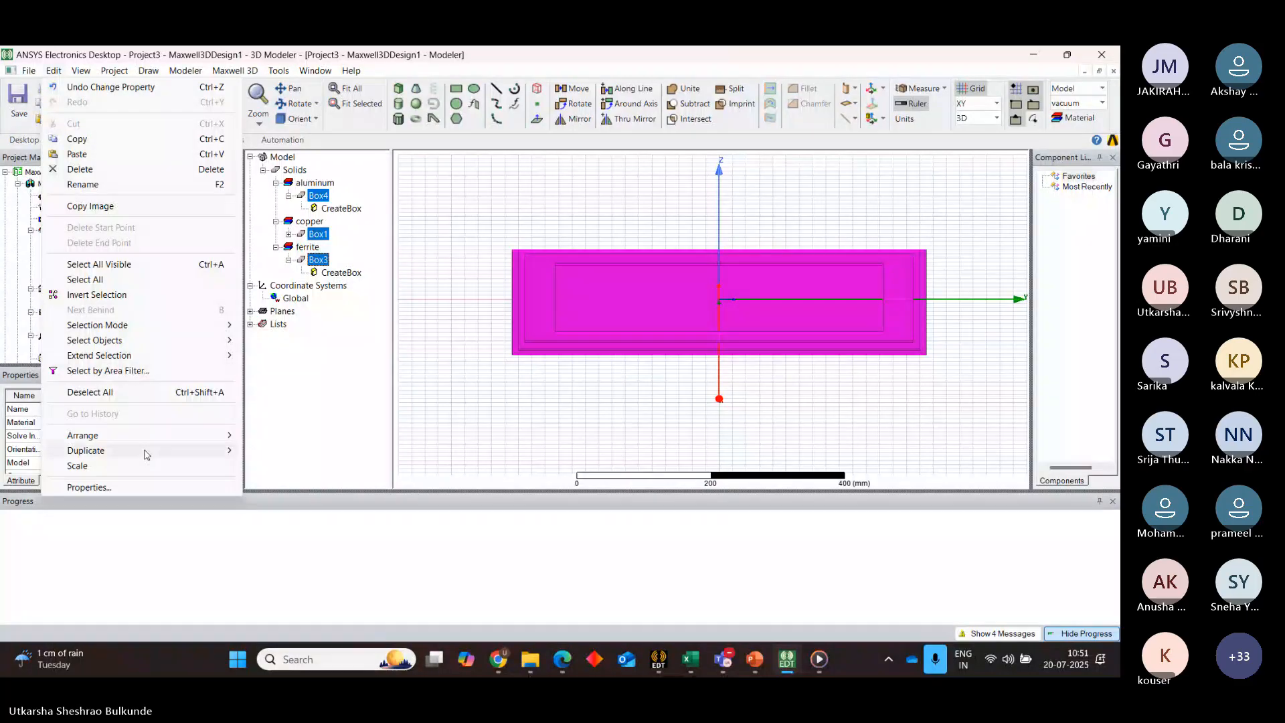
pyautogui.moveTo(151, 451)
pyautogui.click(277, 480)
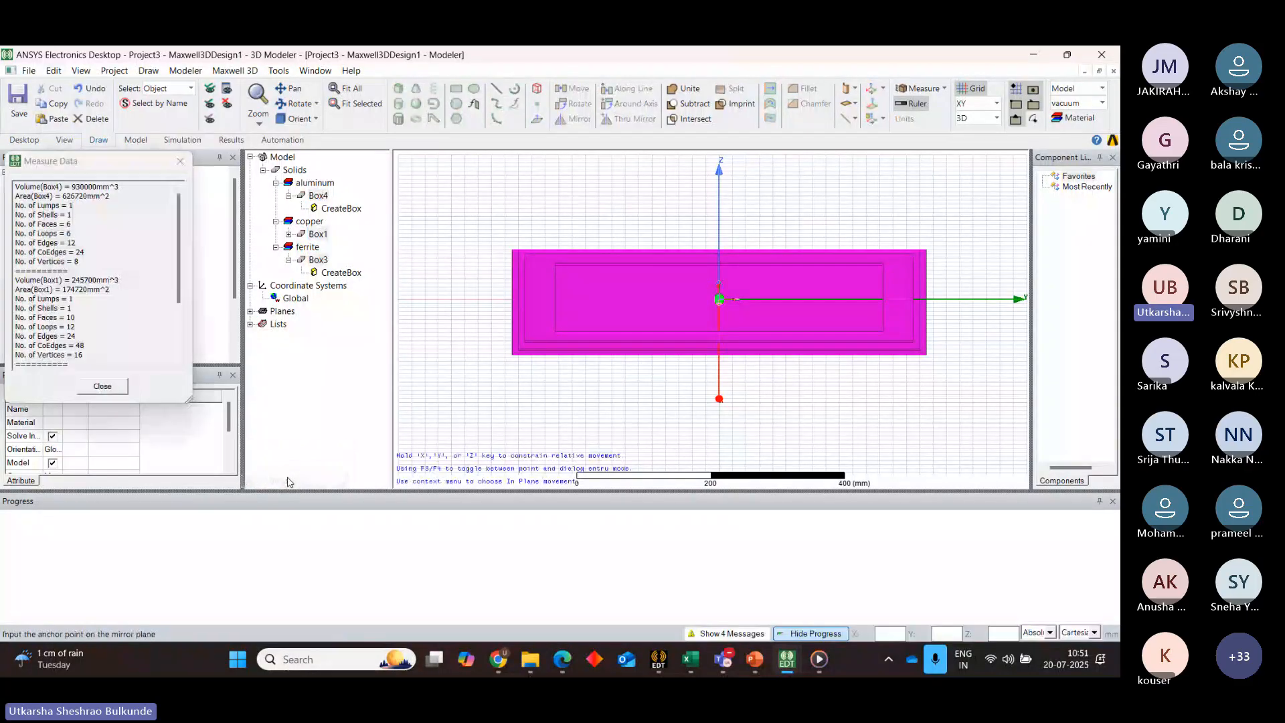
pyautogui.click(719, 300)
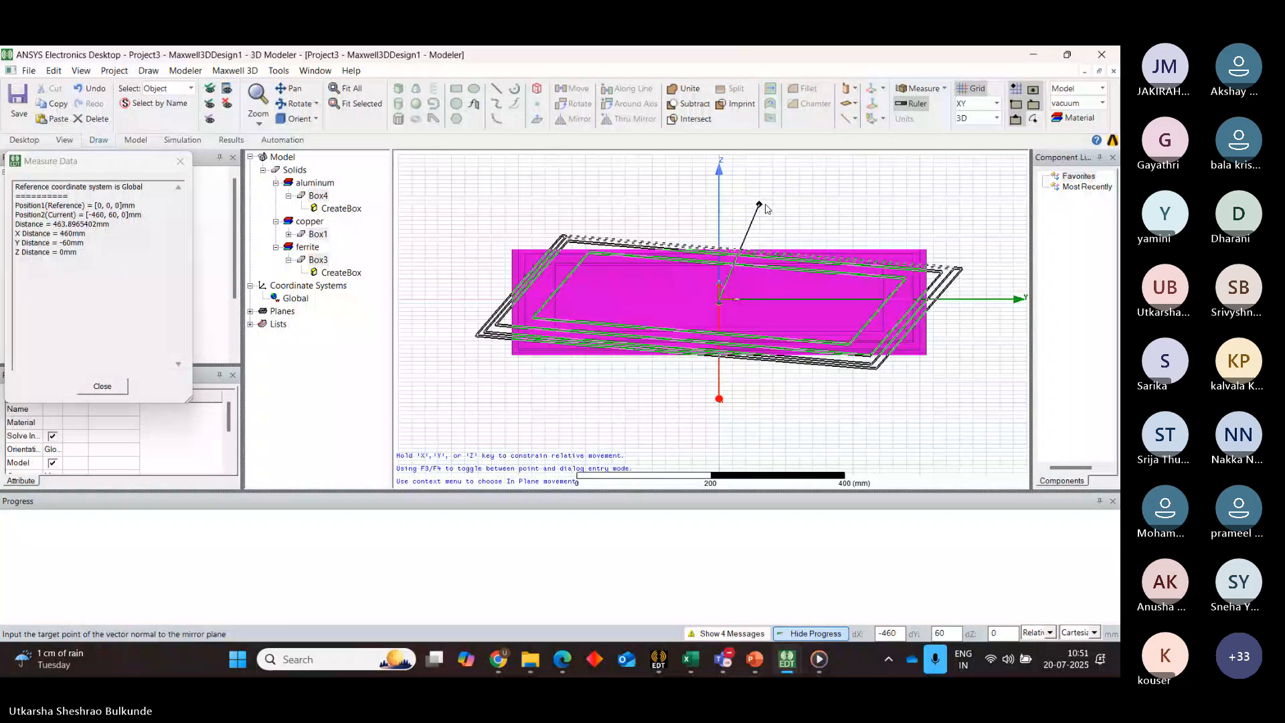
pyautogui.press('Tab')
pyautogui.write('0')
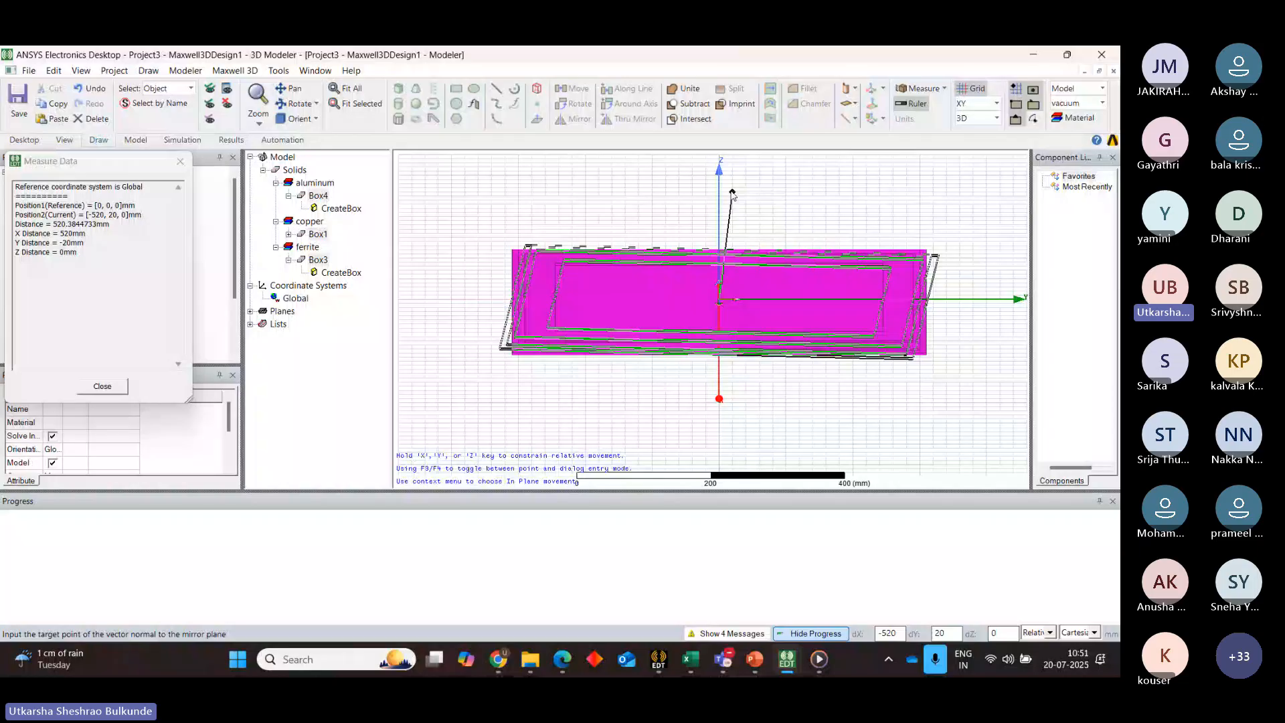
pyautogui.press('Tab')
pyautogui.write('0')
pyautogui.press('Tab')
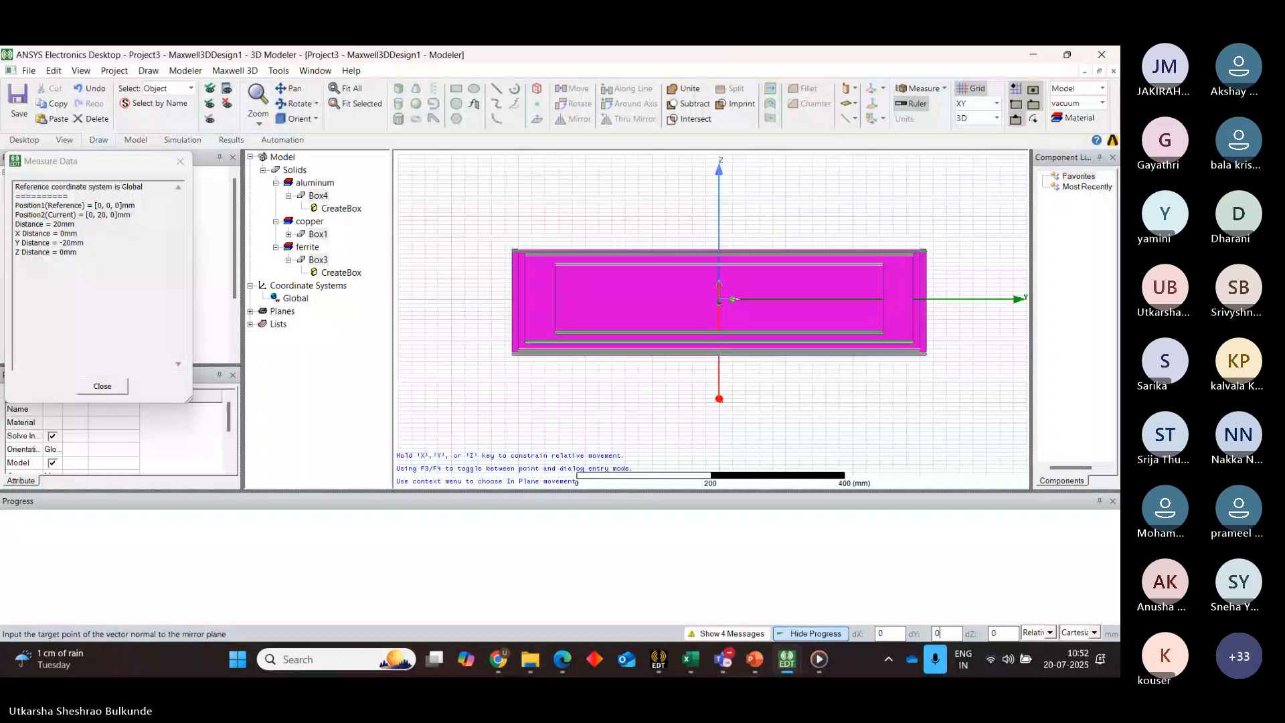
pyautogui.write('0')
pyautogui.press('Tab')
pyautogui.write('100')
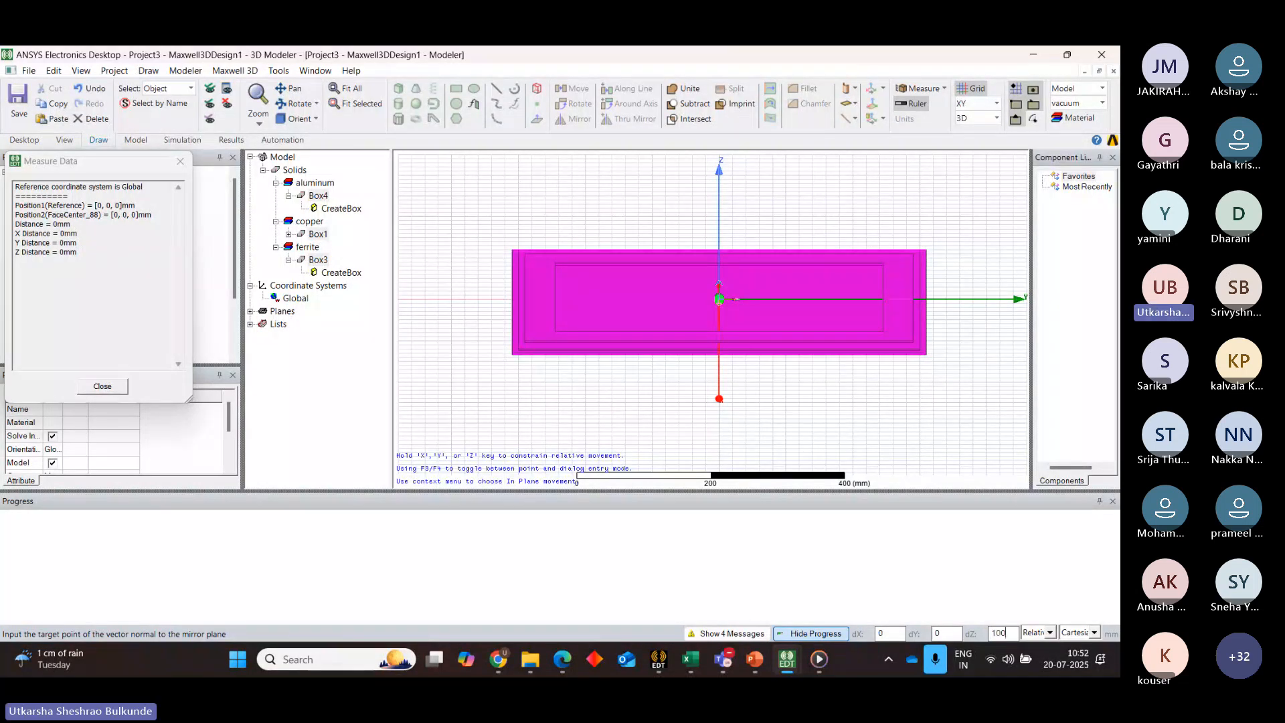
pyautogui.press('BackSpace')
pyautogui.press('BackSpace')
pyautogui.write('50')
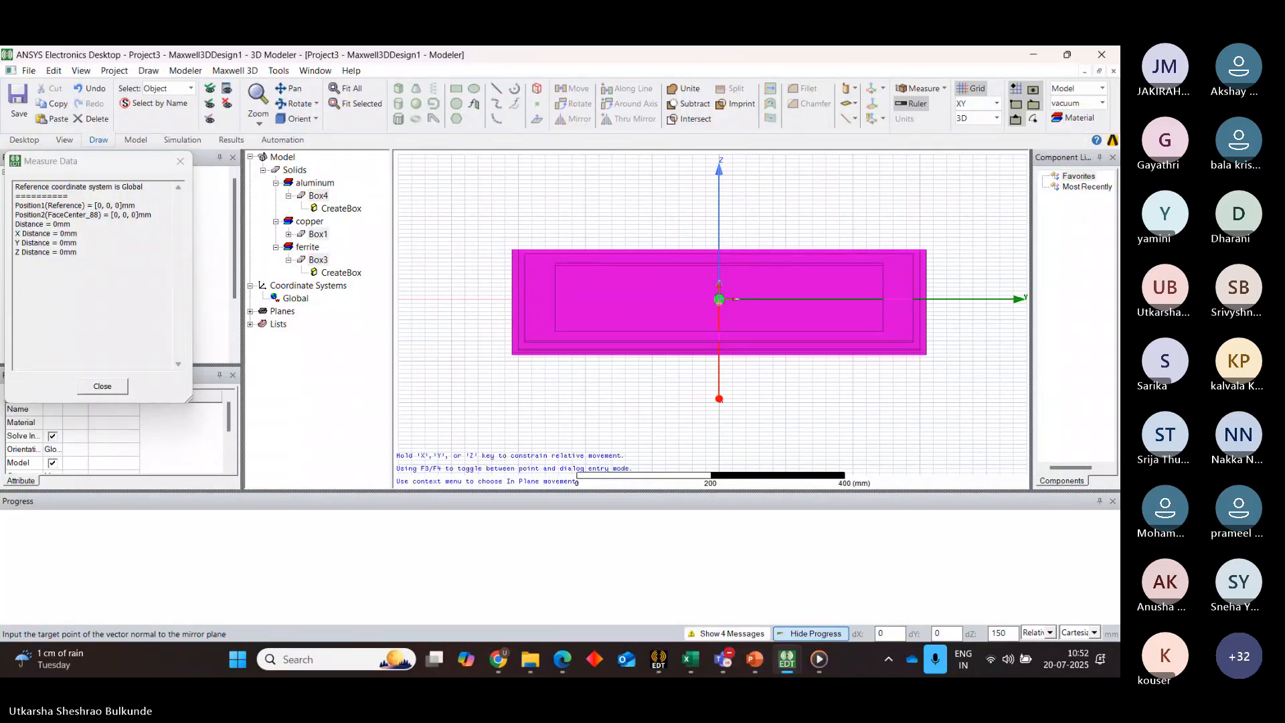
pyautogui.press('Return')
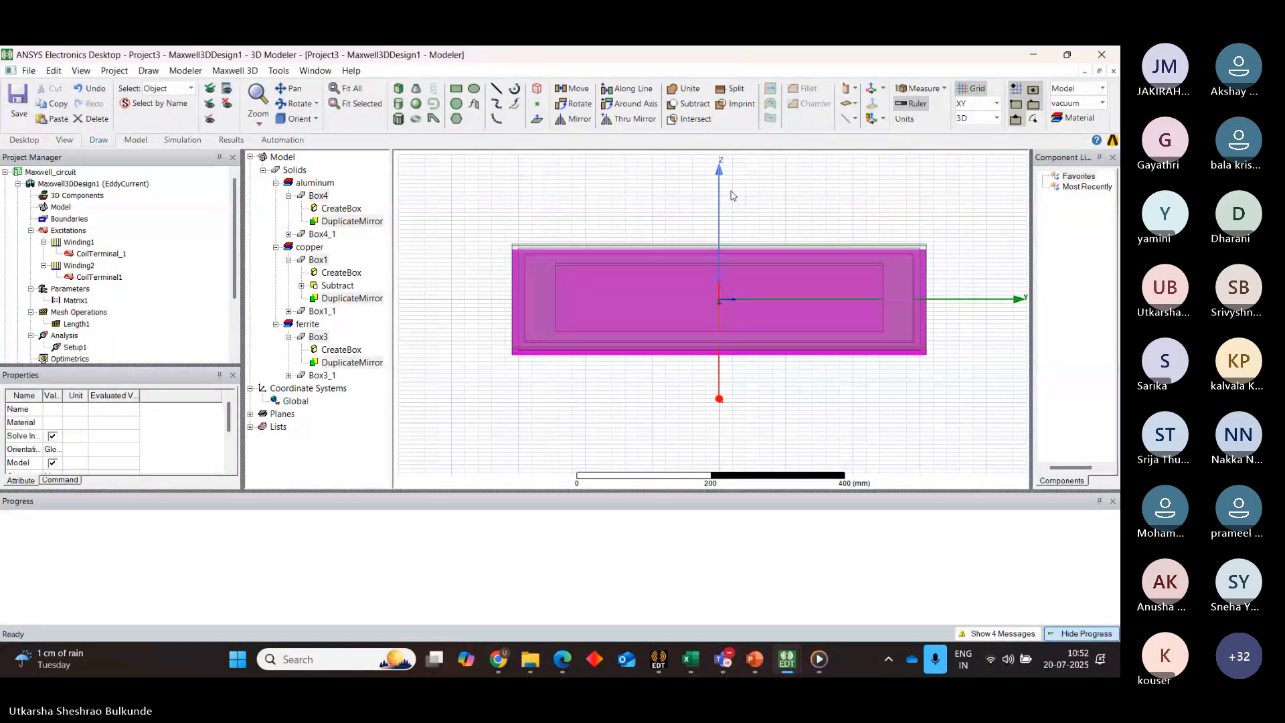
# Set the base position of Box4's DuplicateMirror operation to 0,0,airgap
pyautogui.scroll(-2, 731, 194)
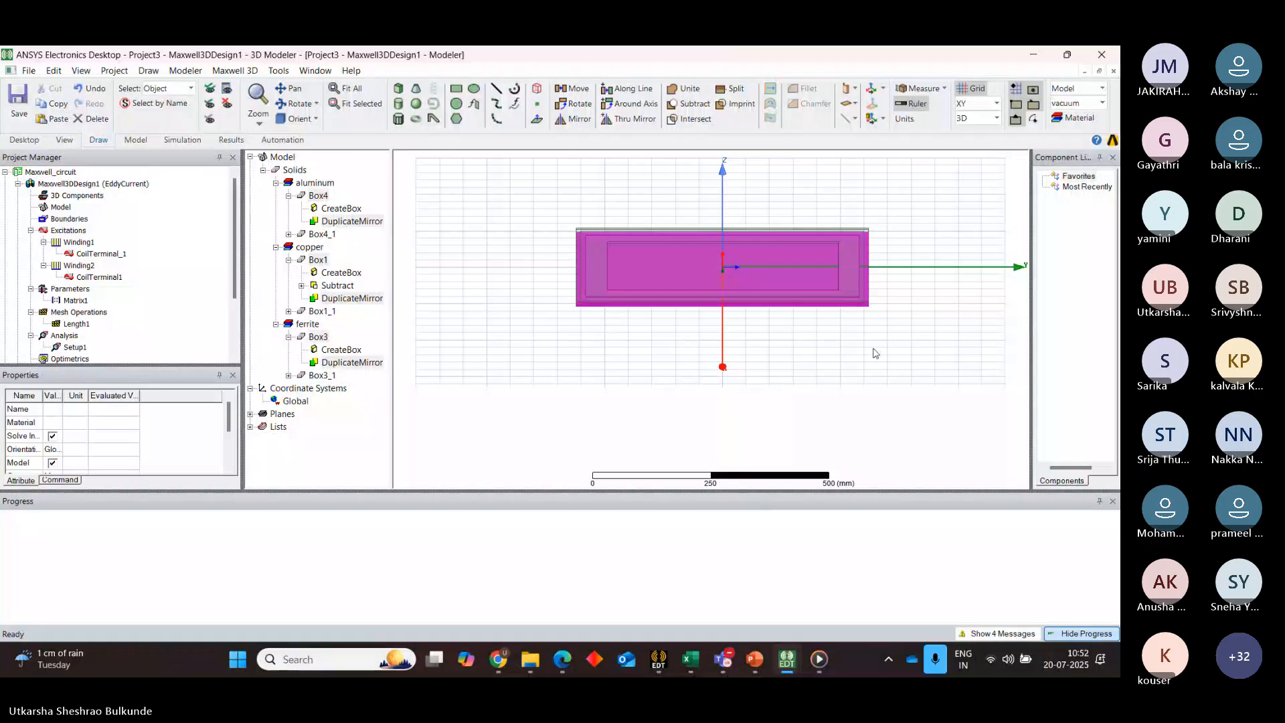
pyautogui.doubleClick(336, 223)
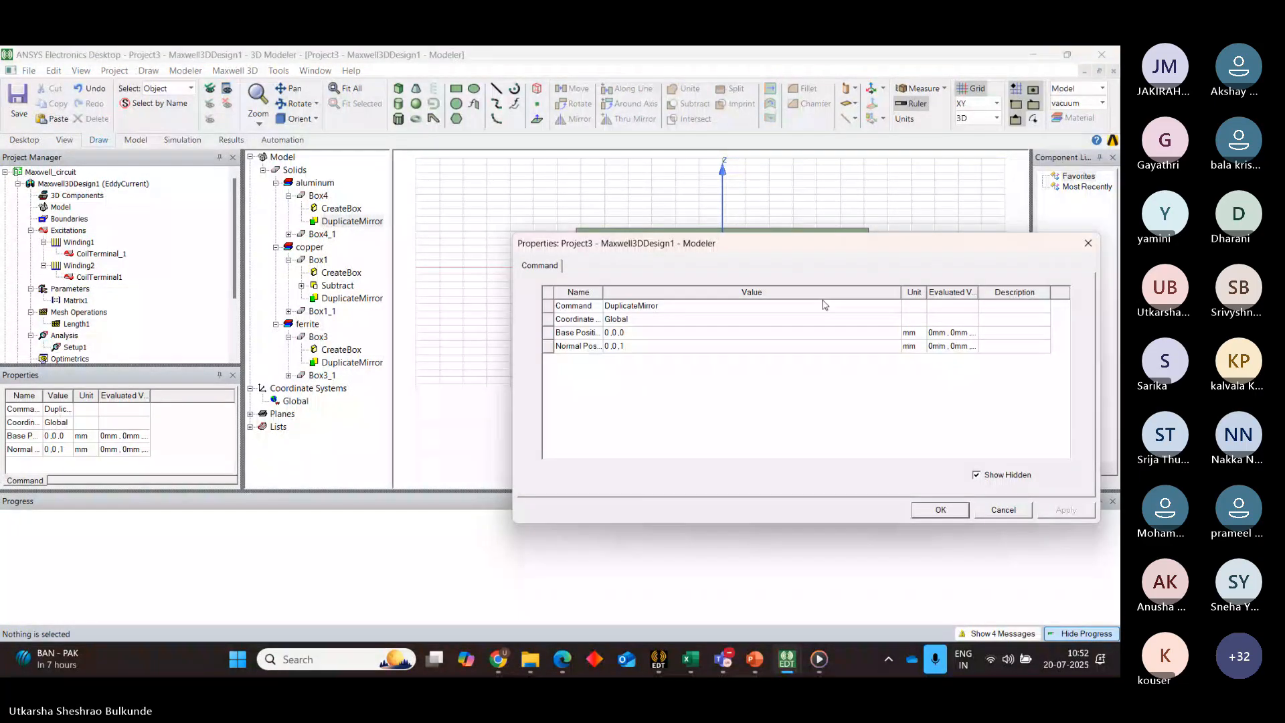
pyautogui.click(630, 334)
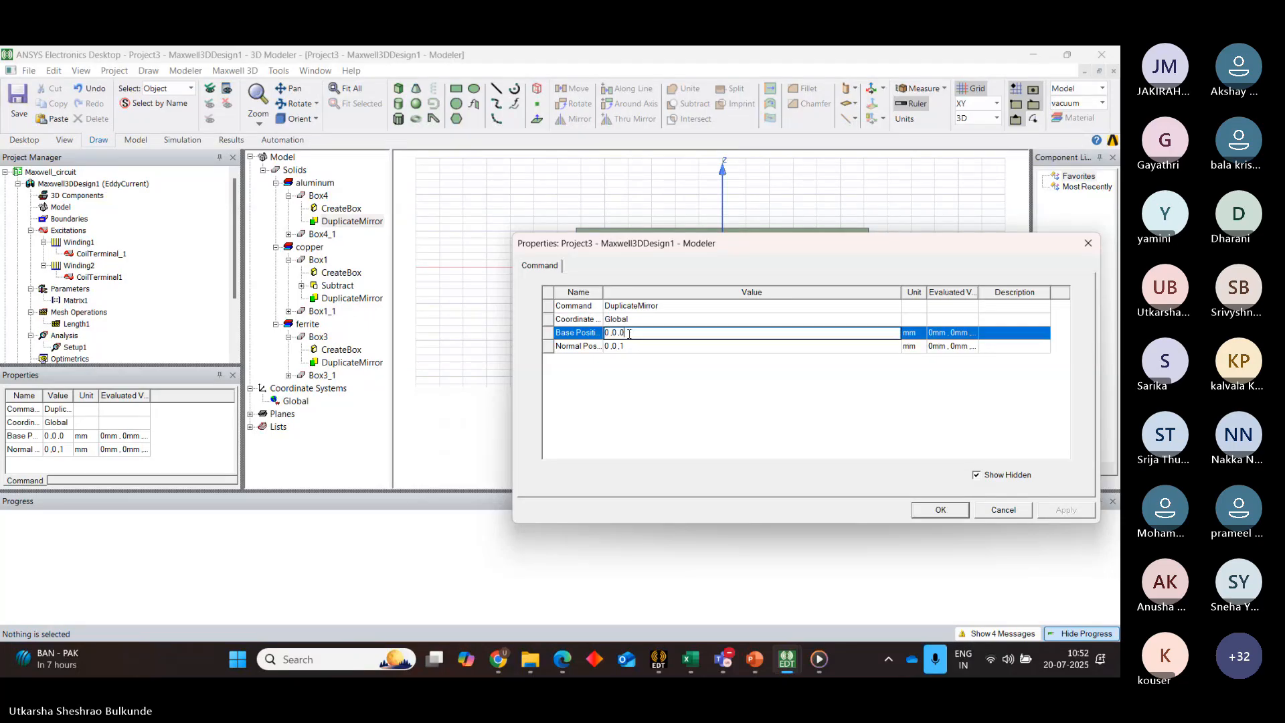
pyautogui.press('BackSpace')
pyautogui.write('airgap')
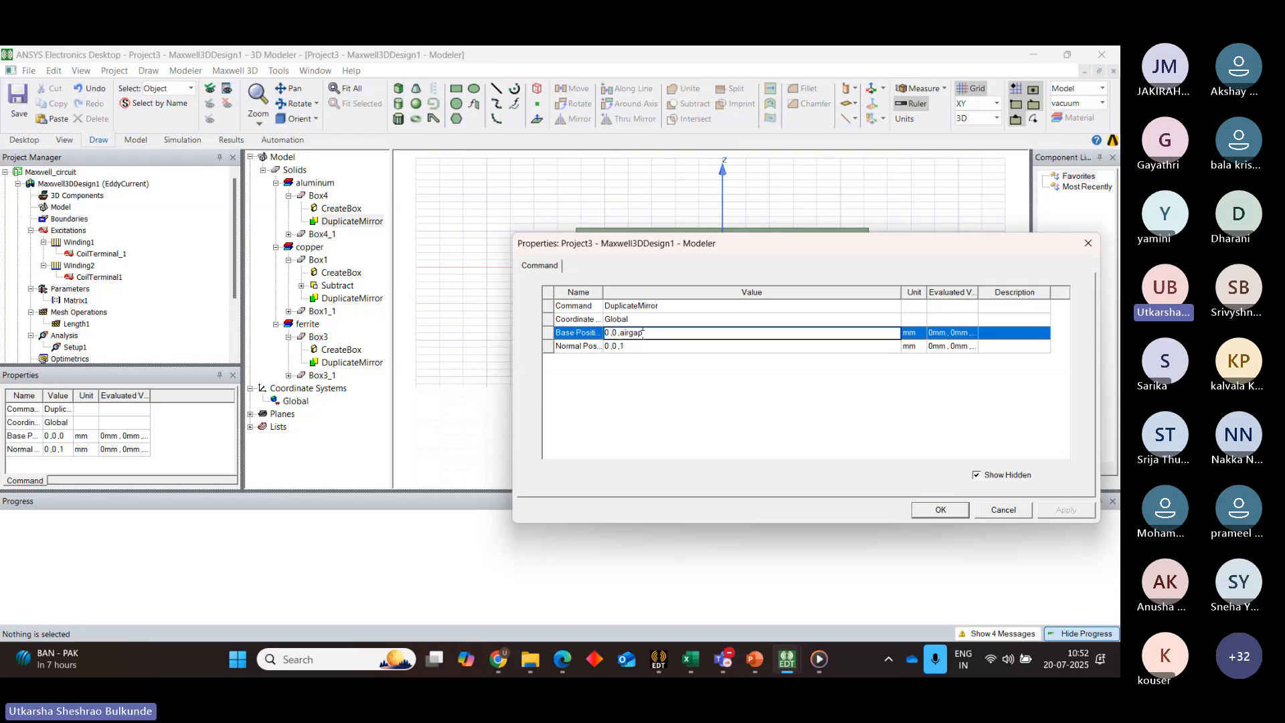
pyautogui.click(941, 510)
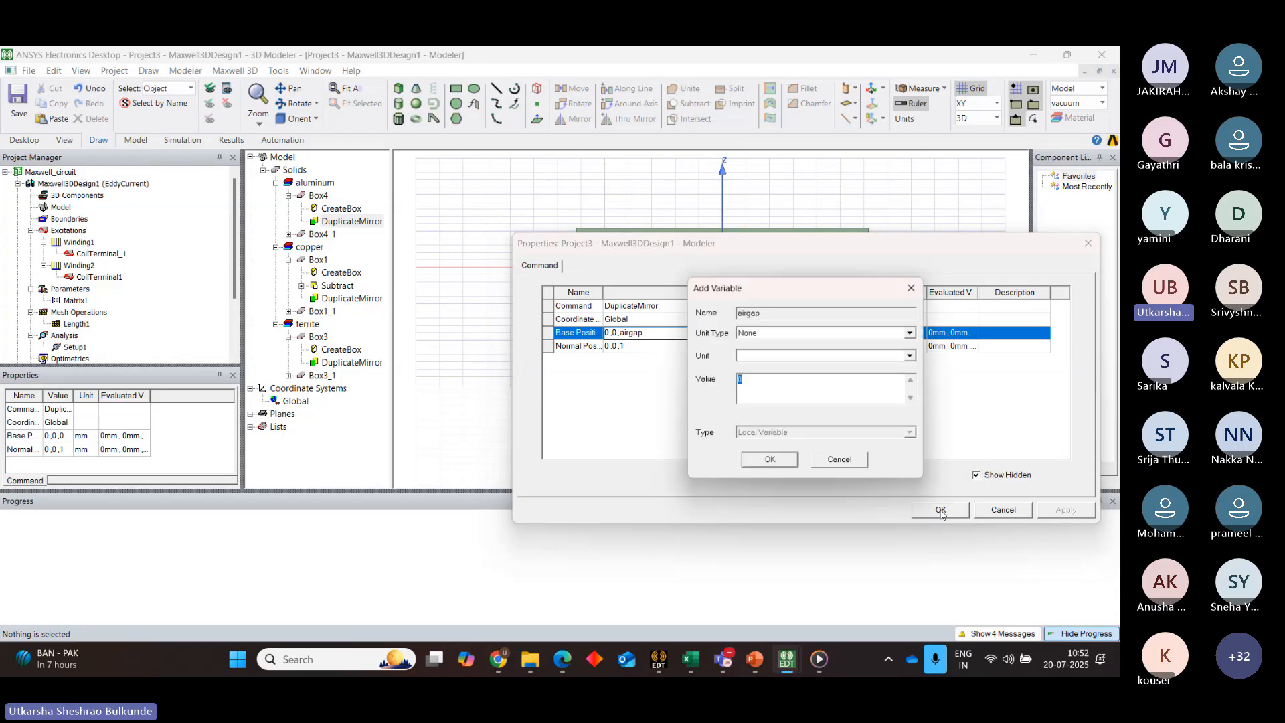
# Define the airgap variable as a Length of 150 mm and apply it to Box4's mirror operation
pyautogui.click(913, 333)
pyautogui.press('l')
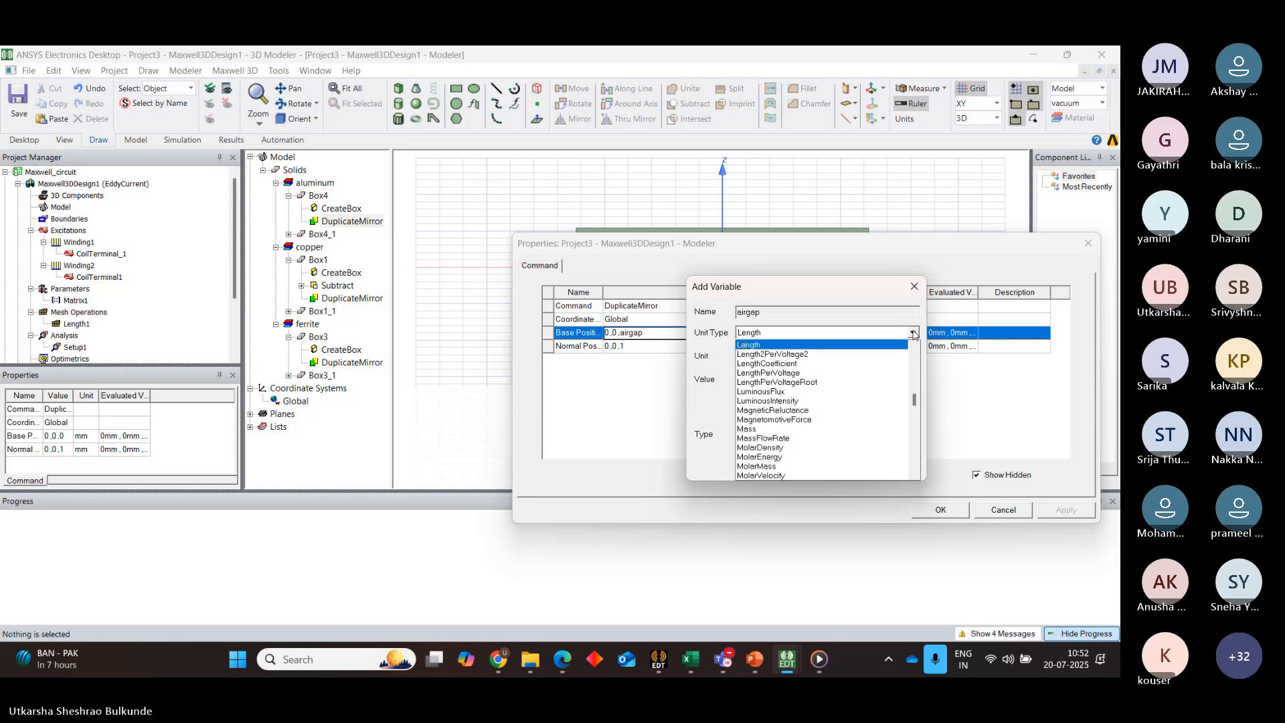
pyautogui.click(853, 347)
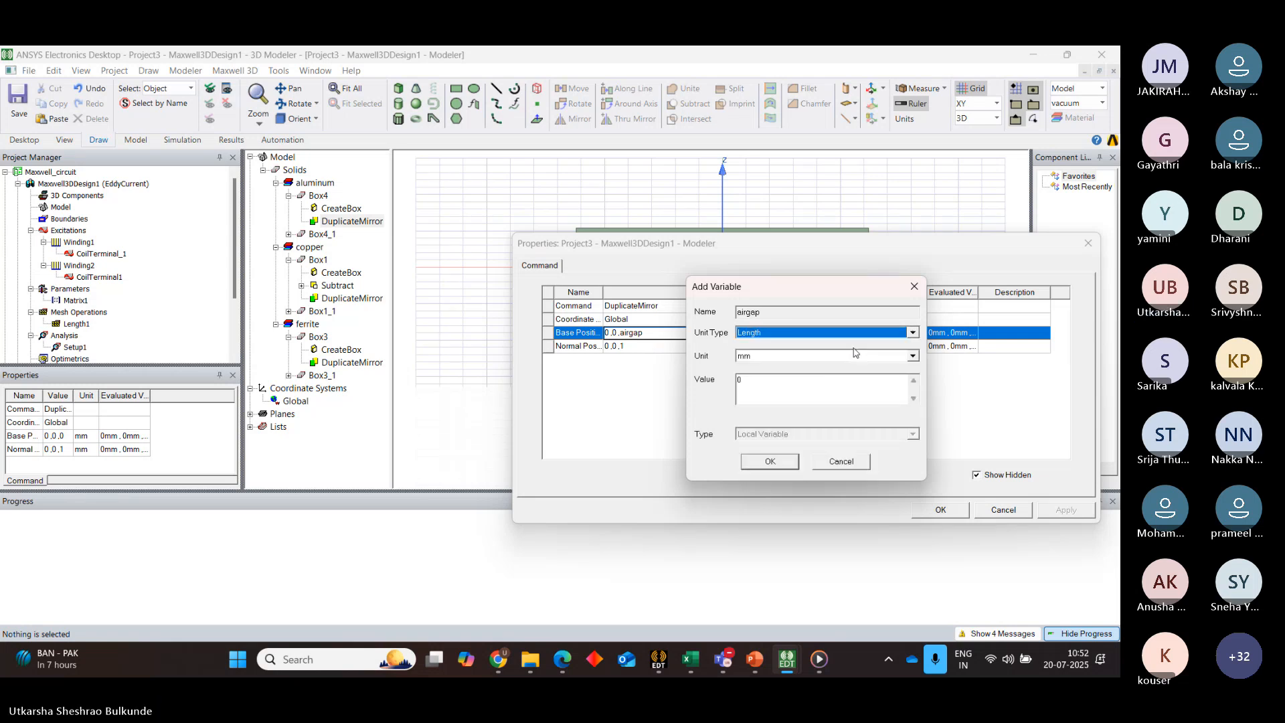
pyautogui.click(750, 382)
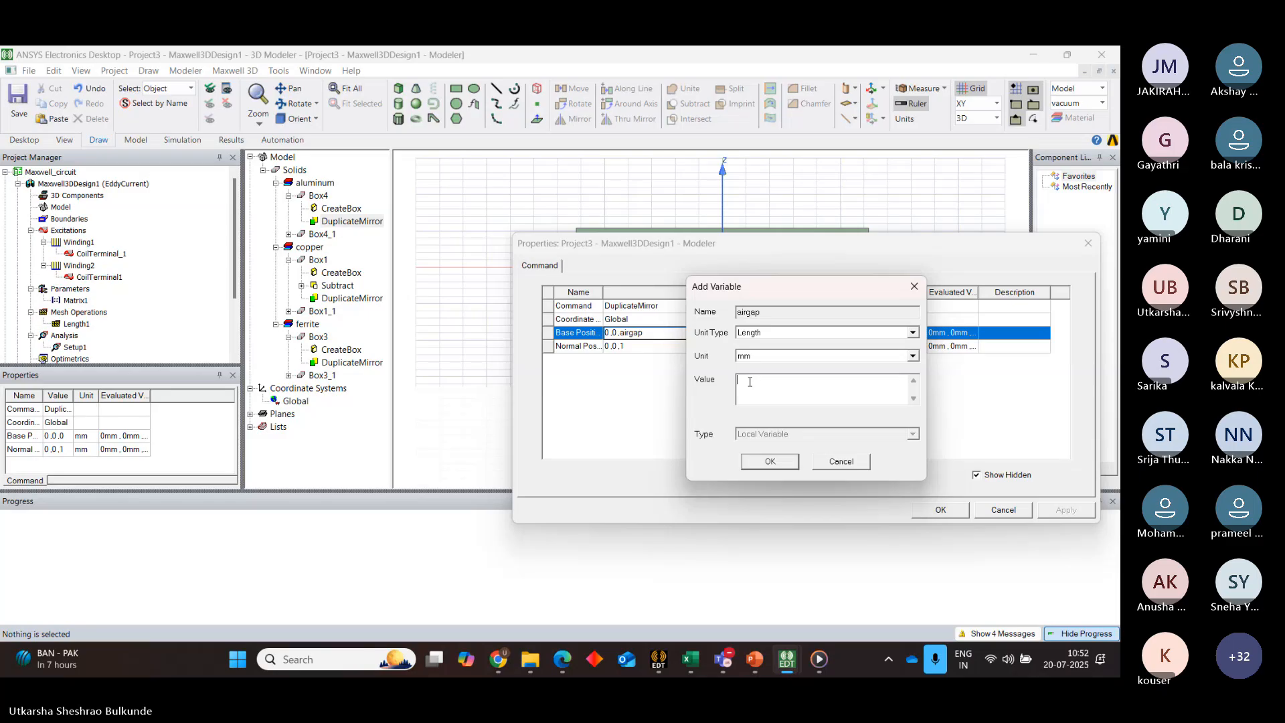
pyautogui.write('150')
pyautogui.click(773, 460)
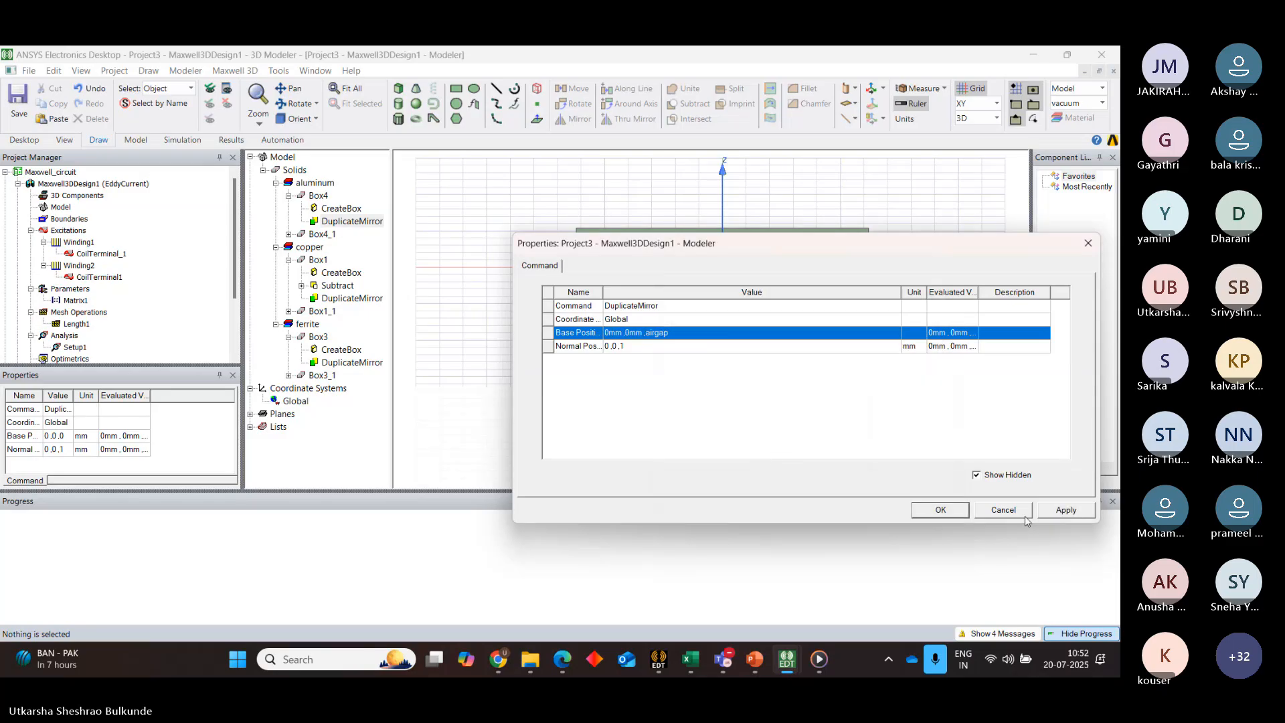
pyautogui.click(1067, 510)
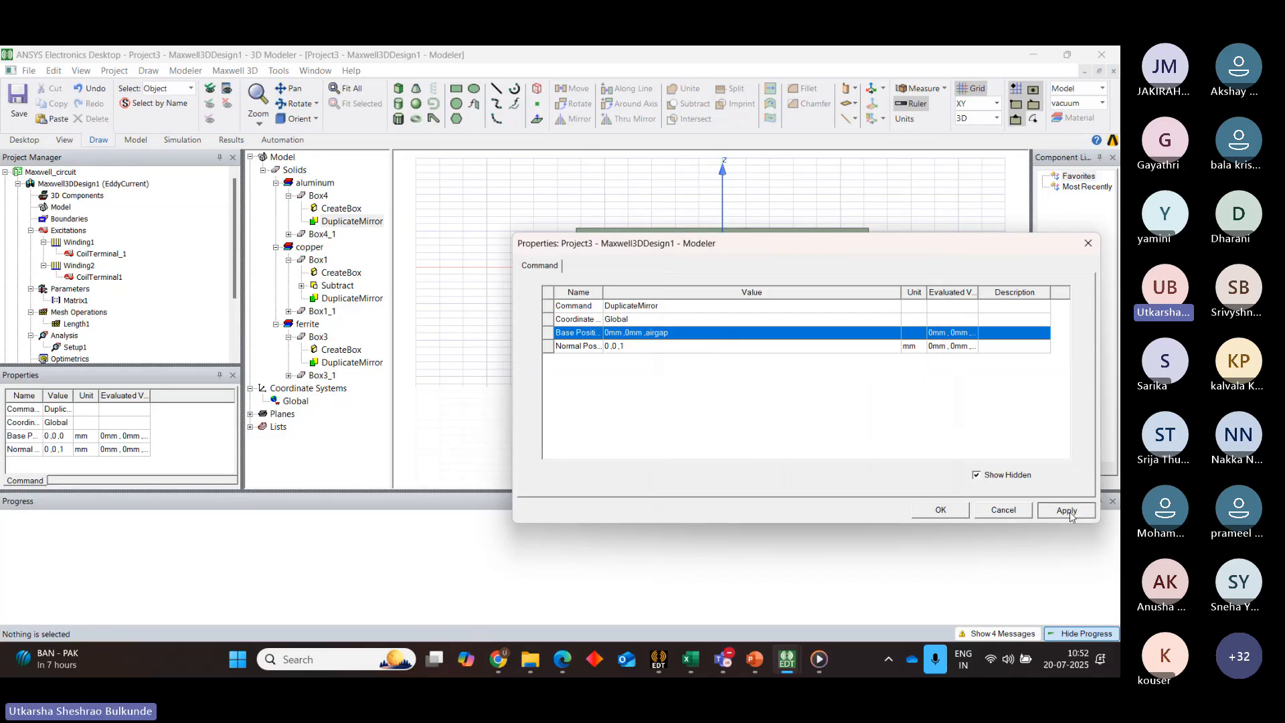
pyautogui.click(941, 510)
# Set the base position of the copper Box1's DuplicateMirror operation to 0,0,airgap
pyautogui.doubleClick(341, 300)
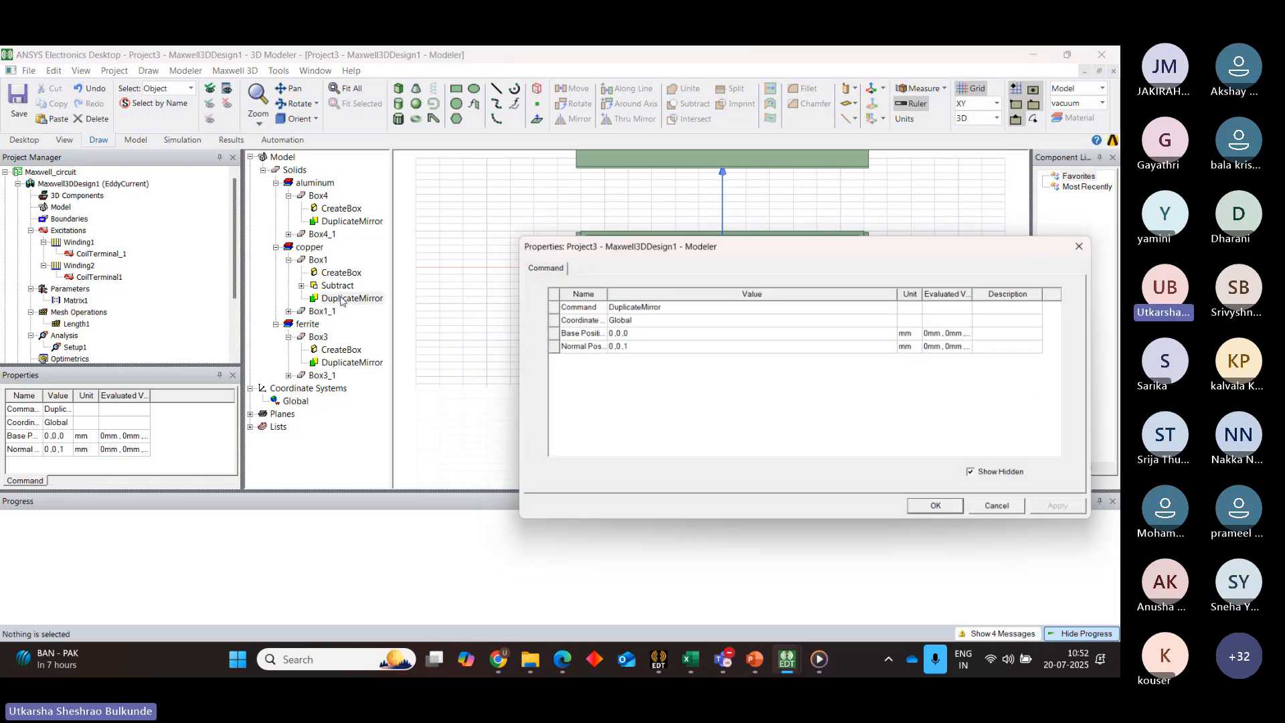
pyautogui.click(630, 334)
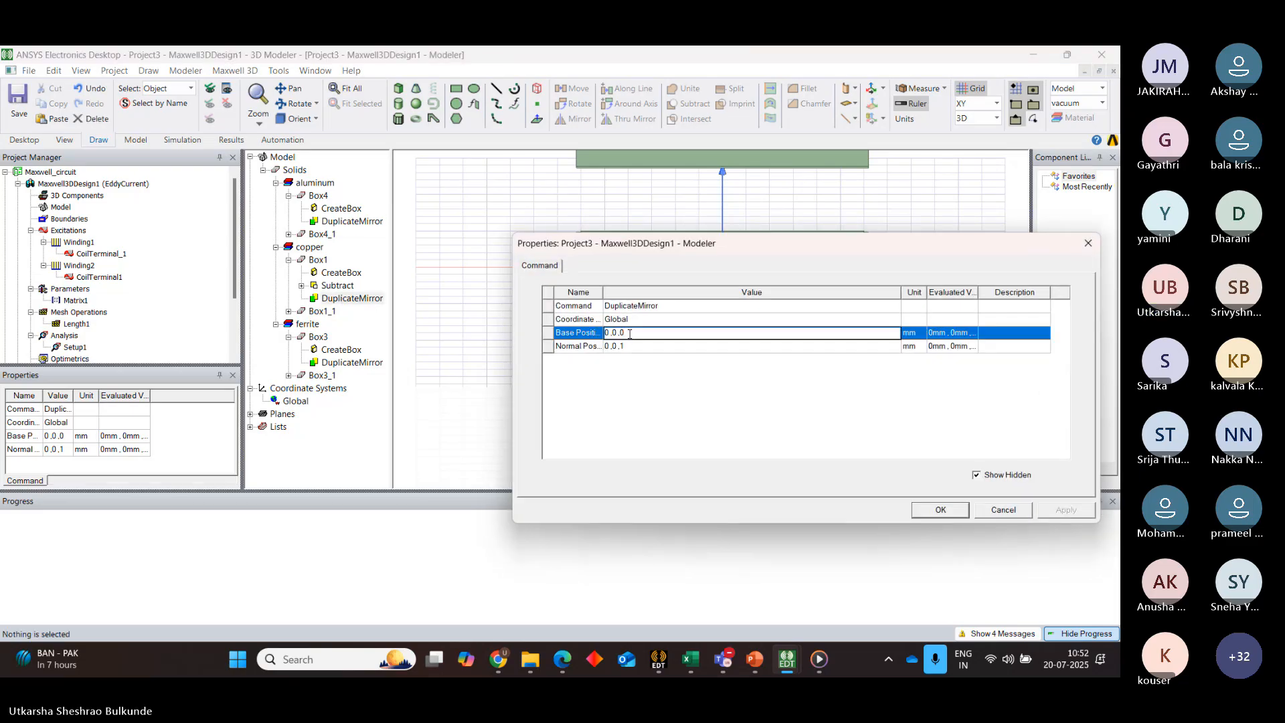
pyautogui.press('BackSpace')
pyautogui.write('airg')
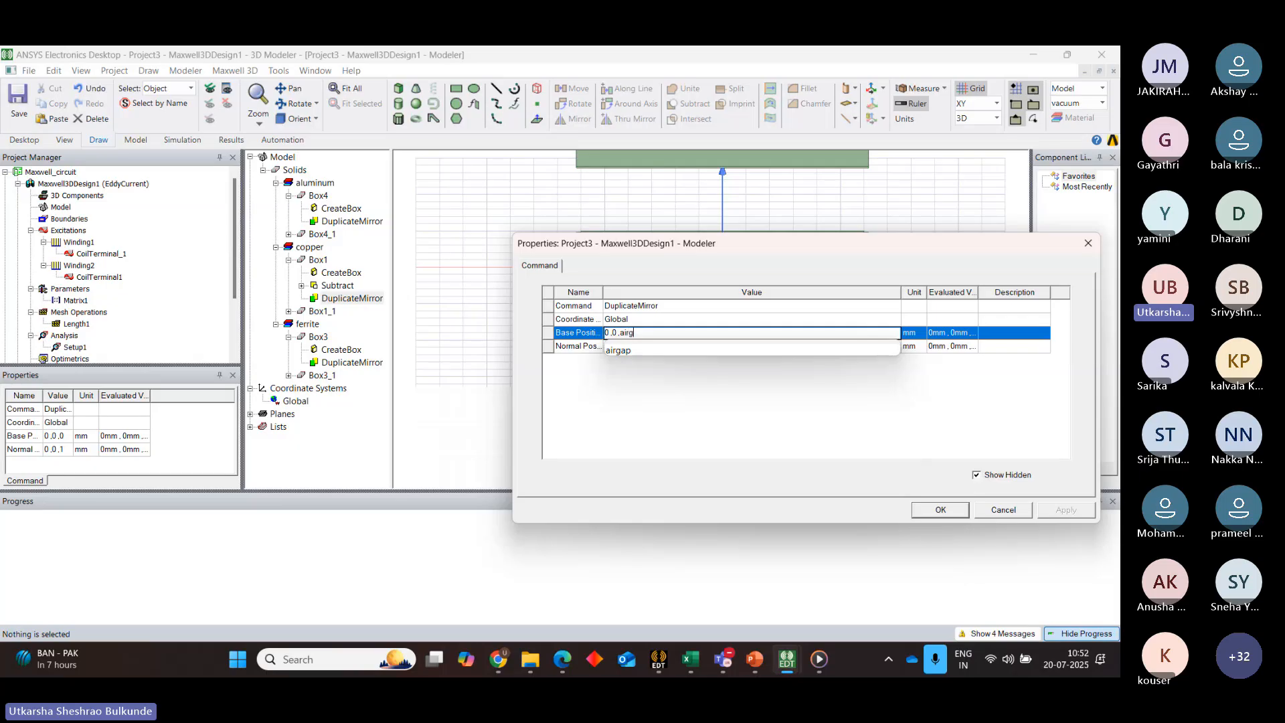
pyautogui.write('ap')
pyautogui.click(940, 510)
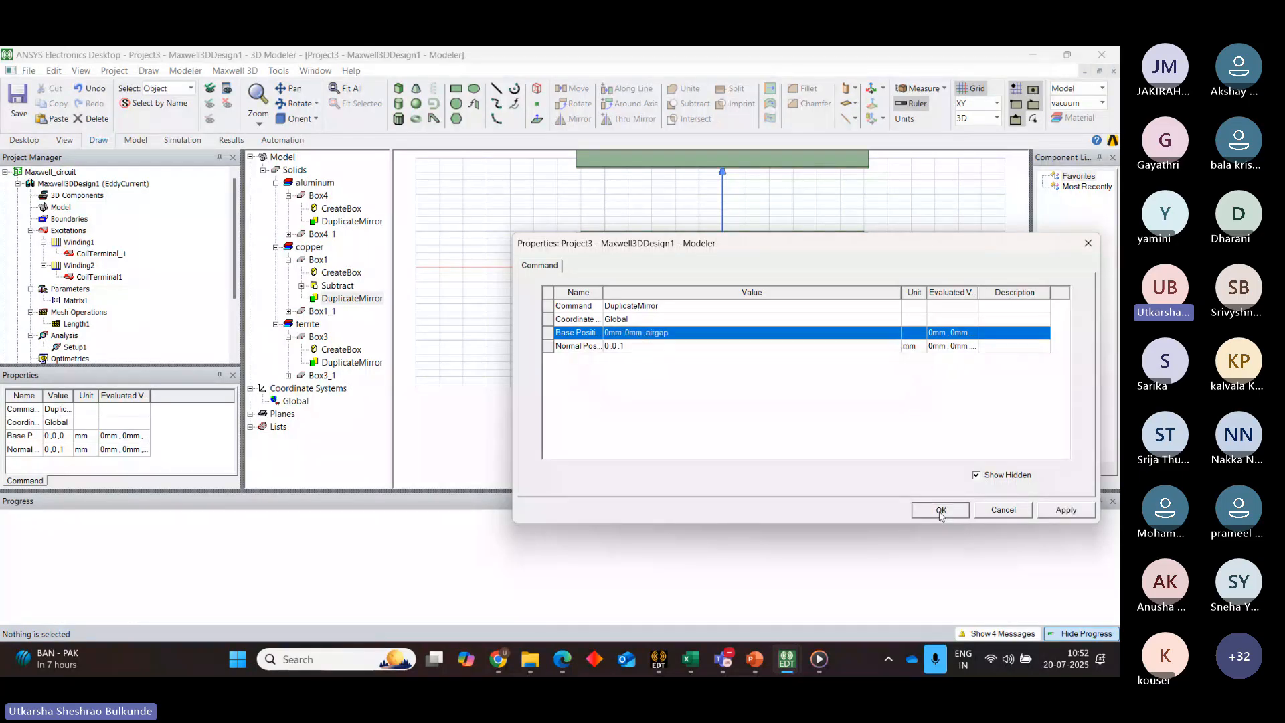
pyautogui.click(940, 511)
# Set the base position of the ferrite Box3's DuplicateMirror operation to 0,0,airgap
pyautogui.doubleClick(352, 362)
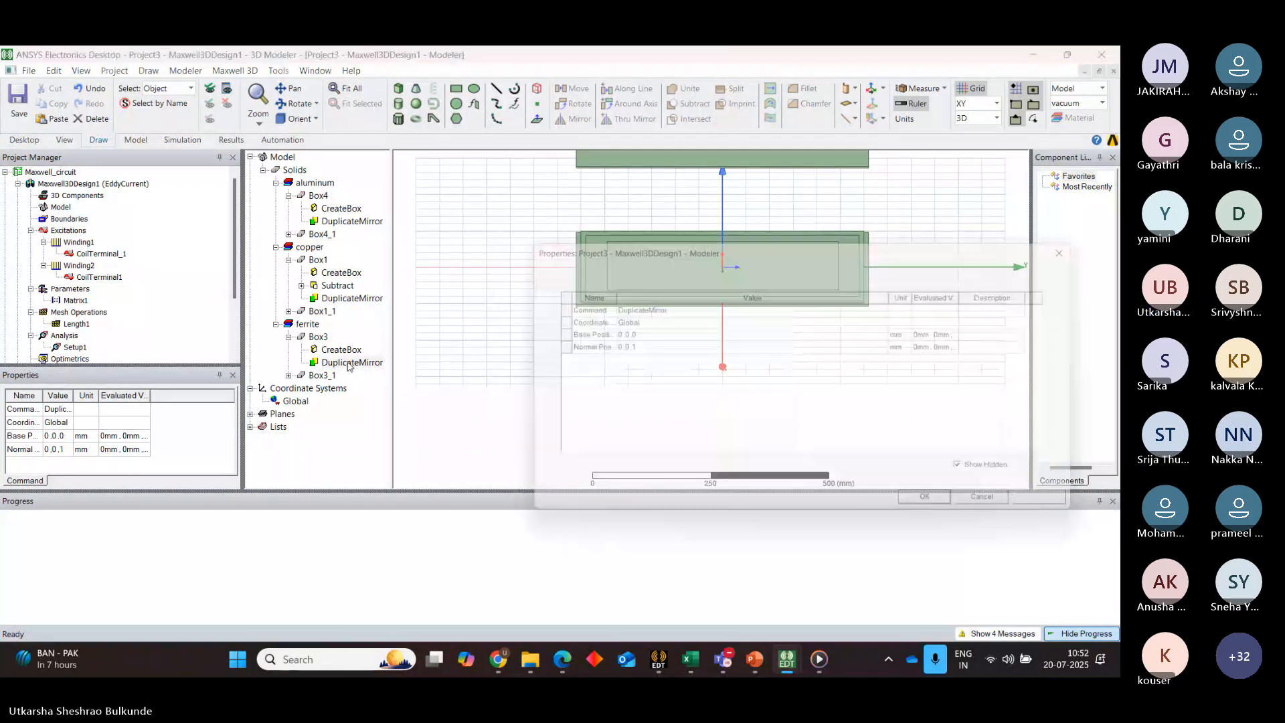
pyautogui.click(622, 334)
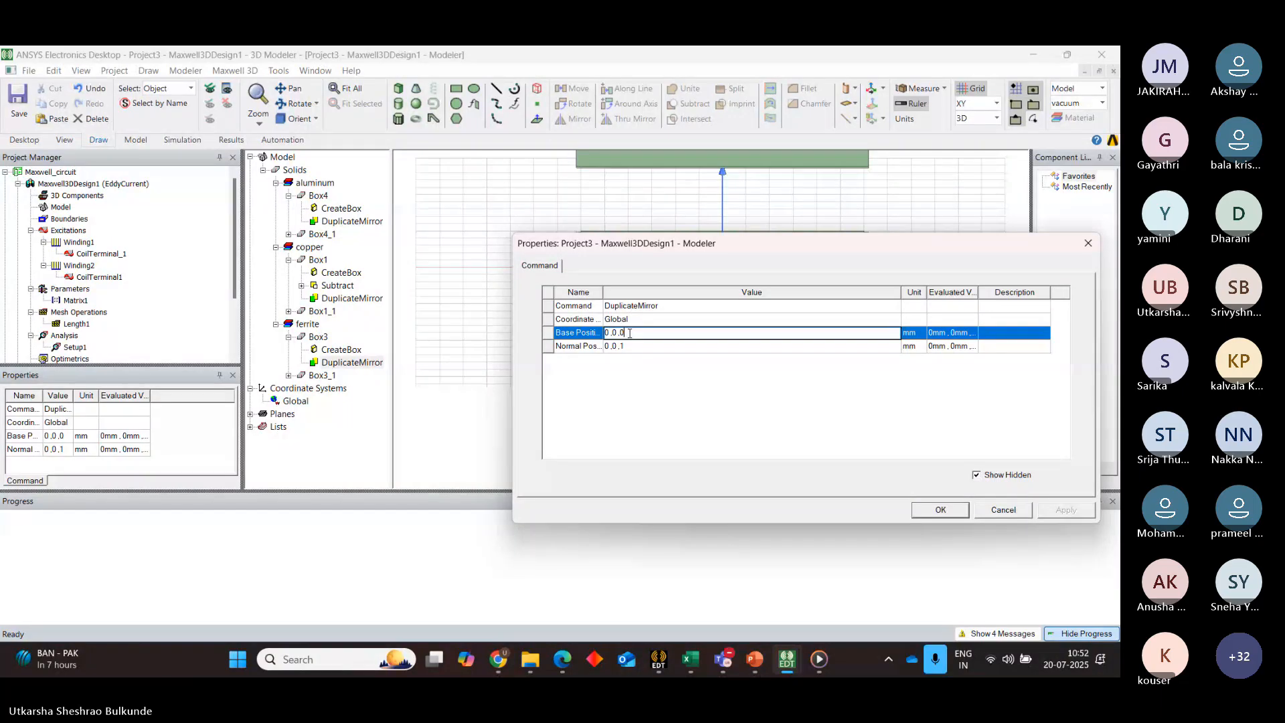
pyautogui.press('BackSpace')
pyautogui.write('airgap')
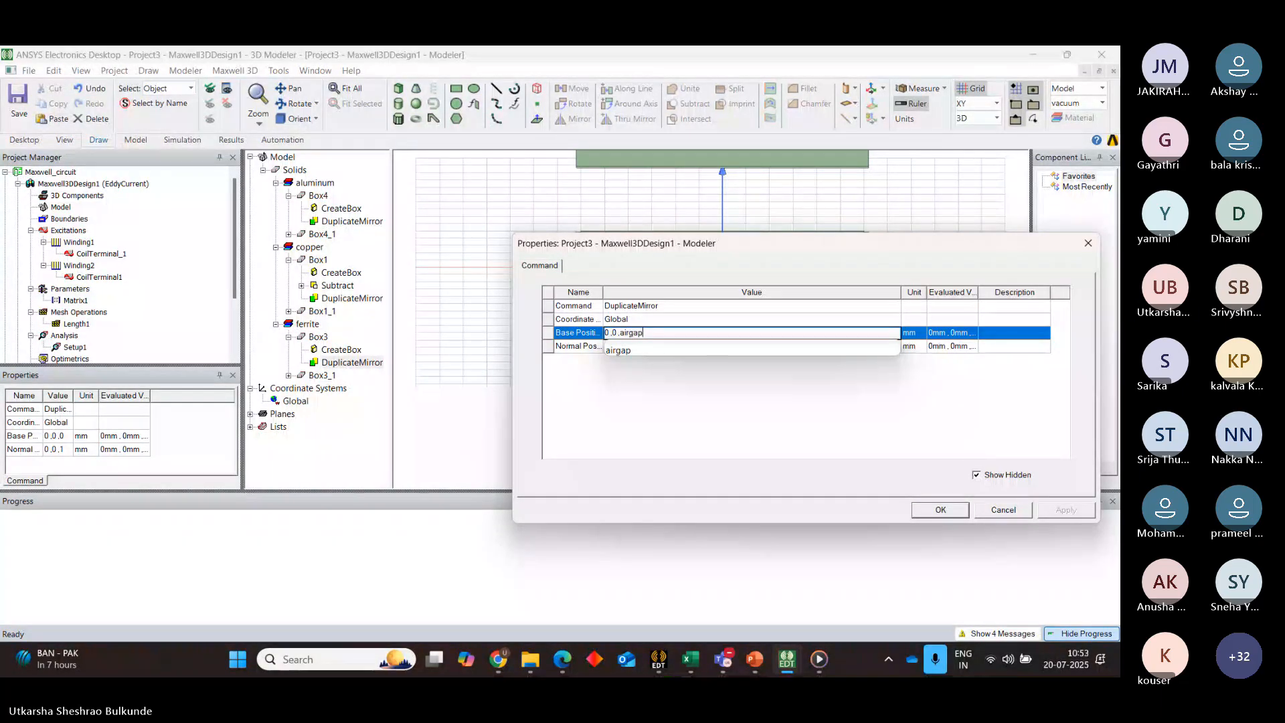
pyautogui.click(946, 513)
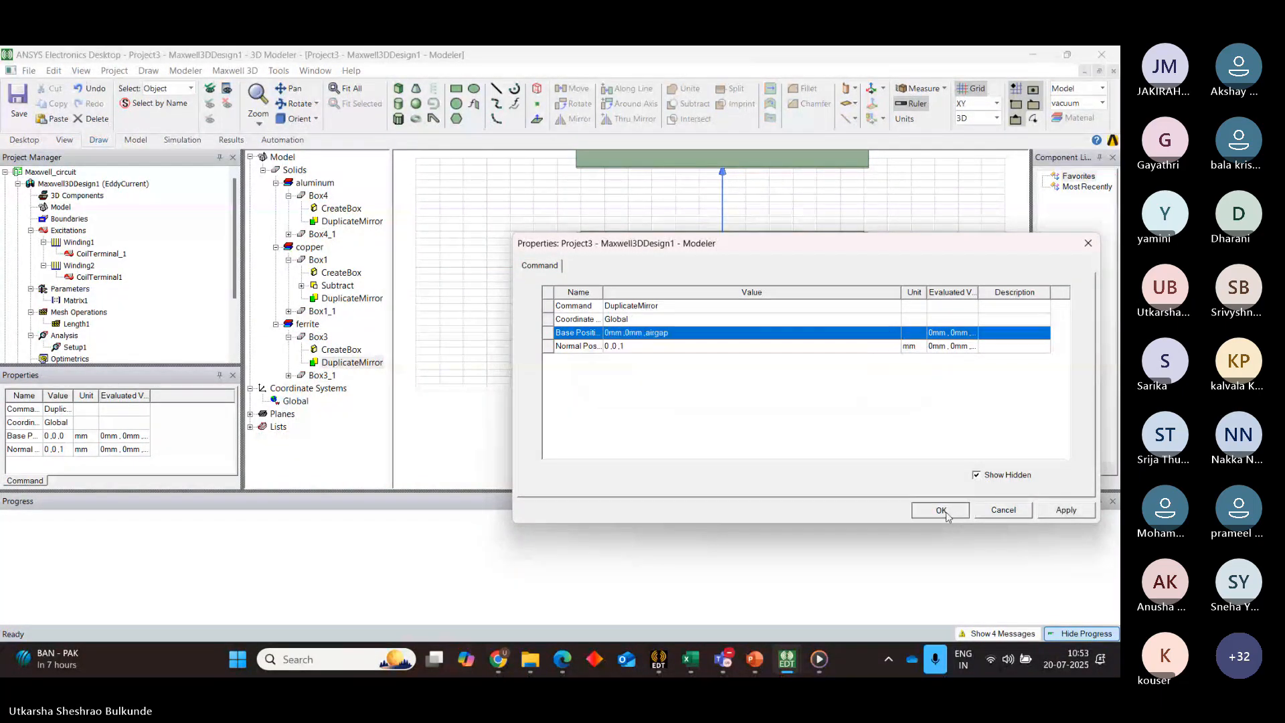
# Check the design variables of the Maxwell_circuit and Project3 designs and inspect the two mirrored coil stacks from a tilted view
pyautogui.scroll(-3, 499, 285)
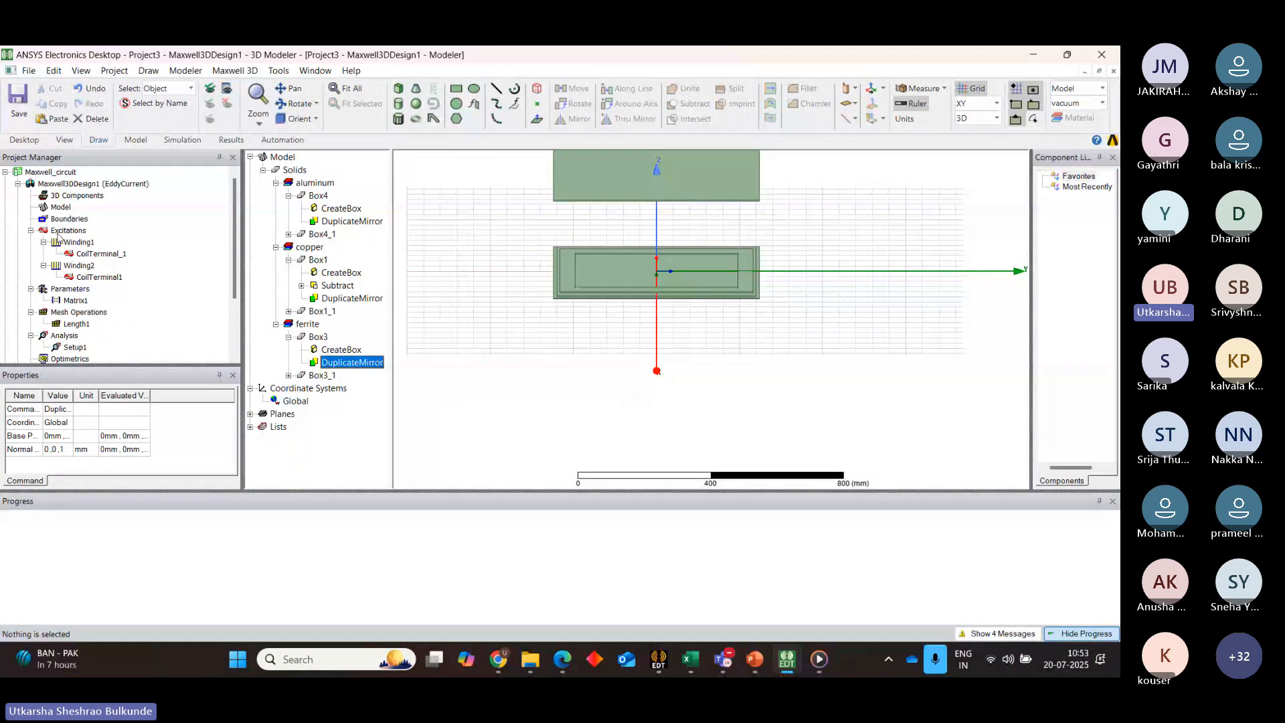
pyautogui.click(78, 184)
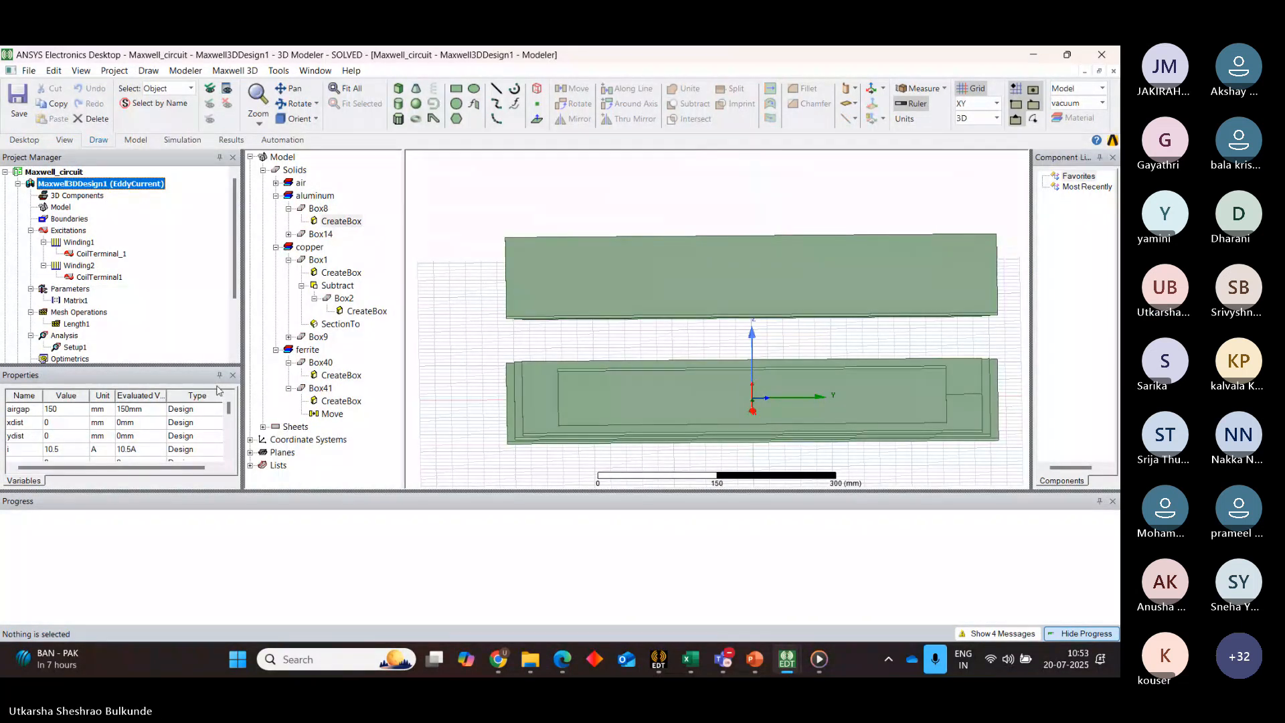
pyautogui.scroll(-3, 228, 353)
pyautogui.click(127, 336)
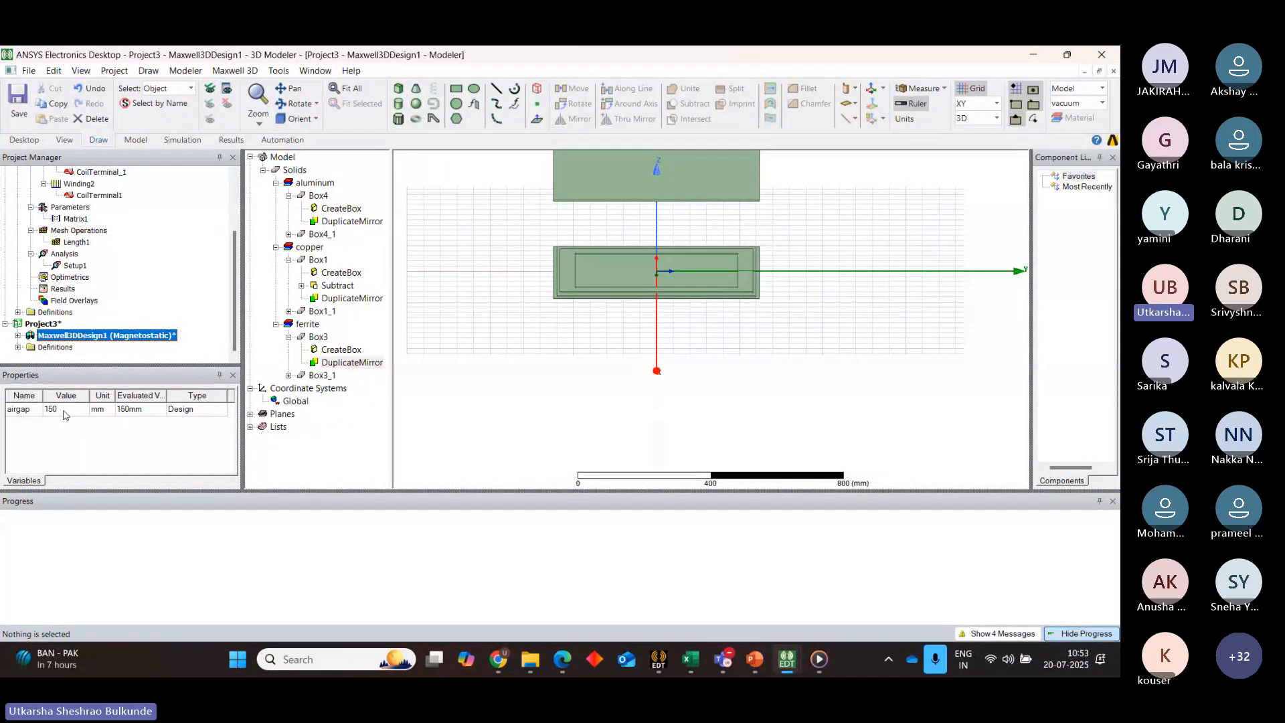
pyautogui.click(742, 297)
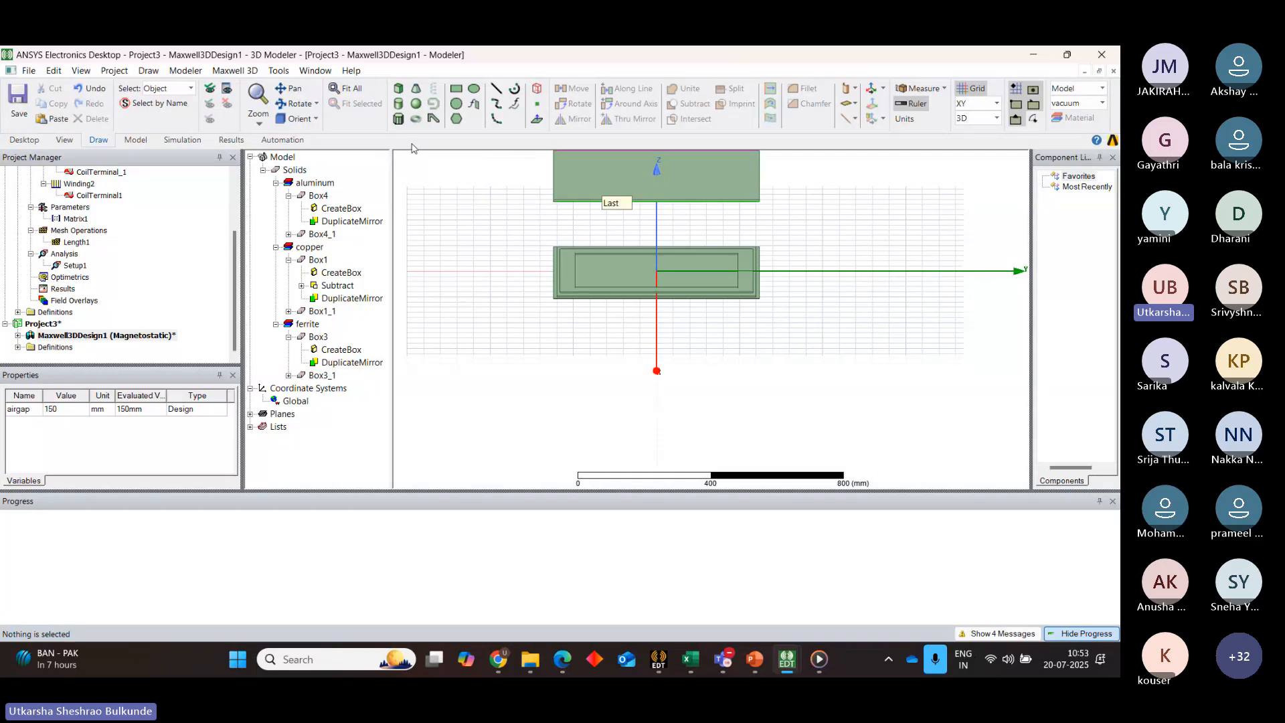
pyautogui.click(301, 106)
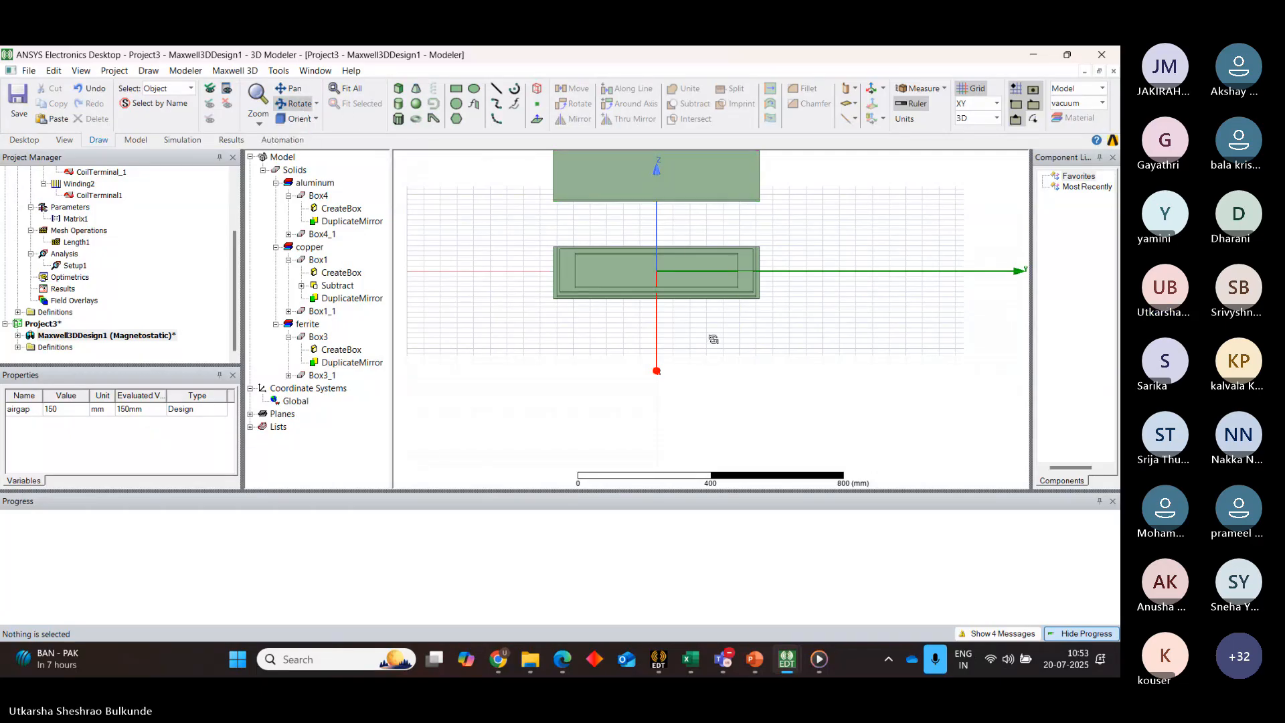
pyautogui.moveTo(712, 335); pyautogui.dragTo(612, 361)
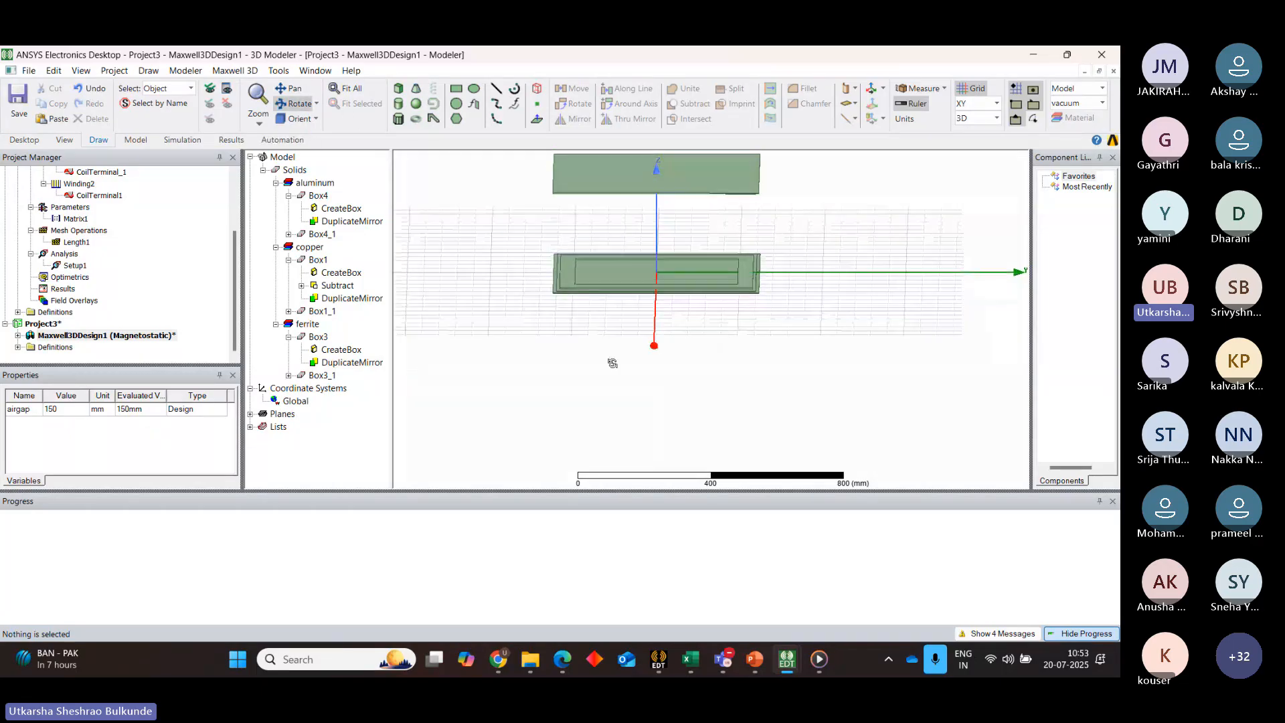
# Change the solution type of Project3's Maxwell3DDesign1 to Eddy Current
pyautogui.rightClick(161, 335)
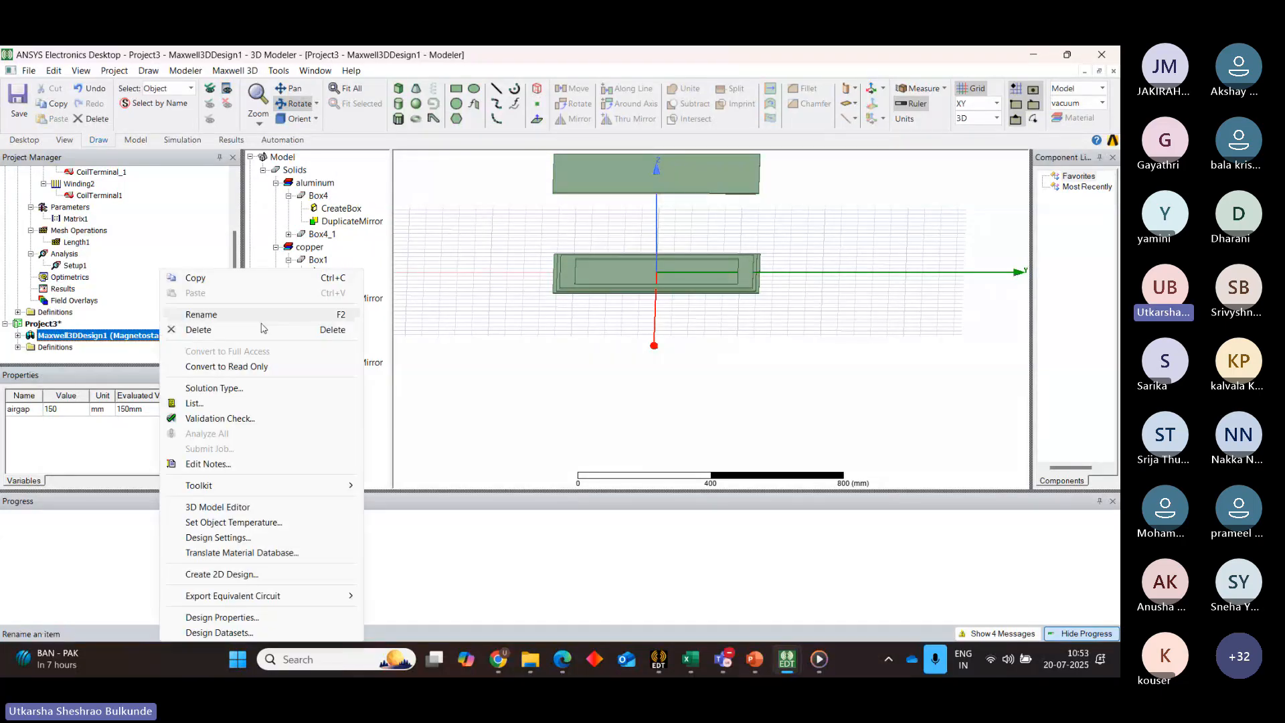
pyautogui.click(214, 389)
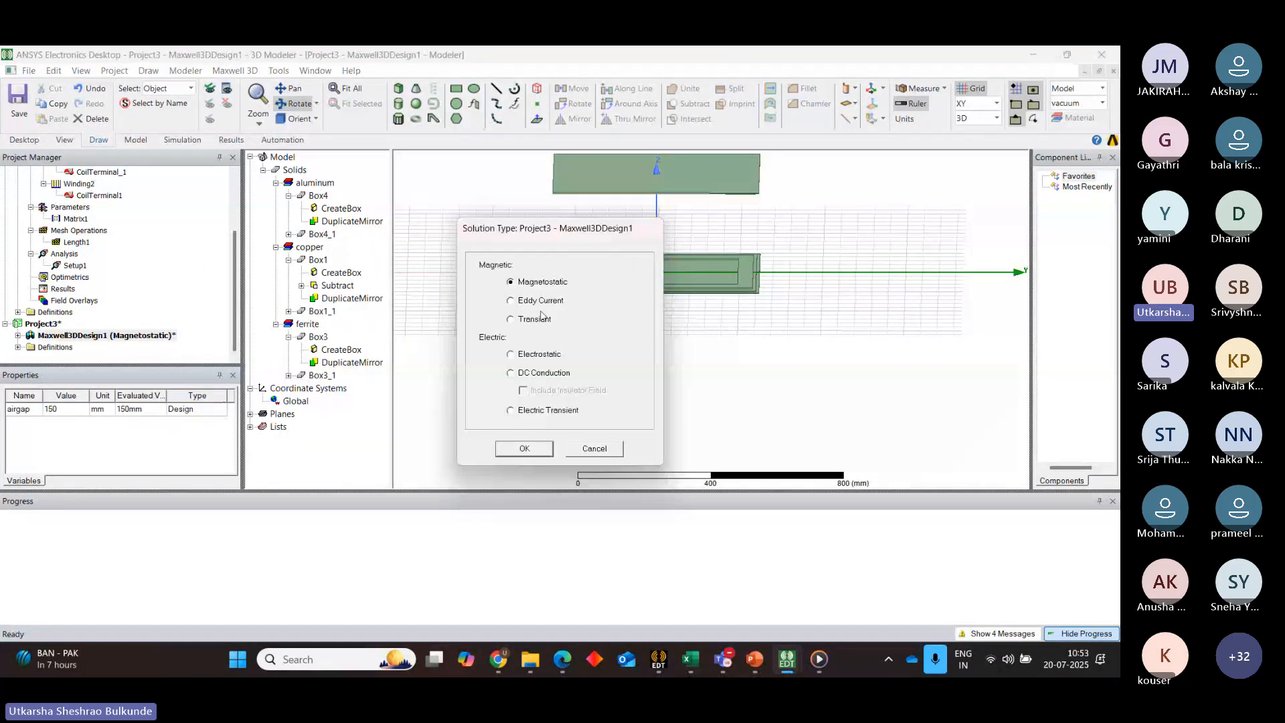
pyautogui.click(524, 449)
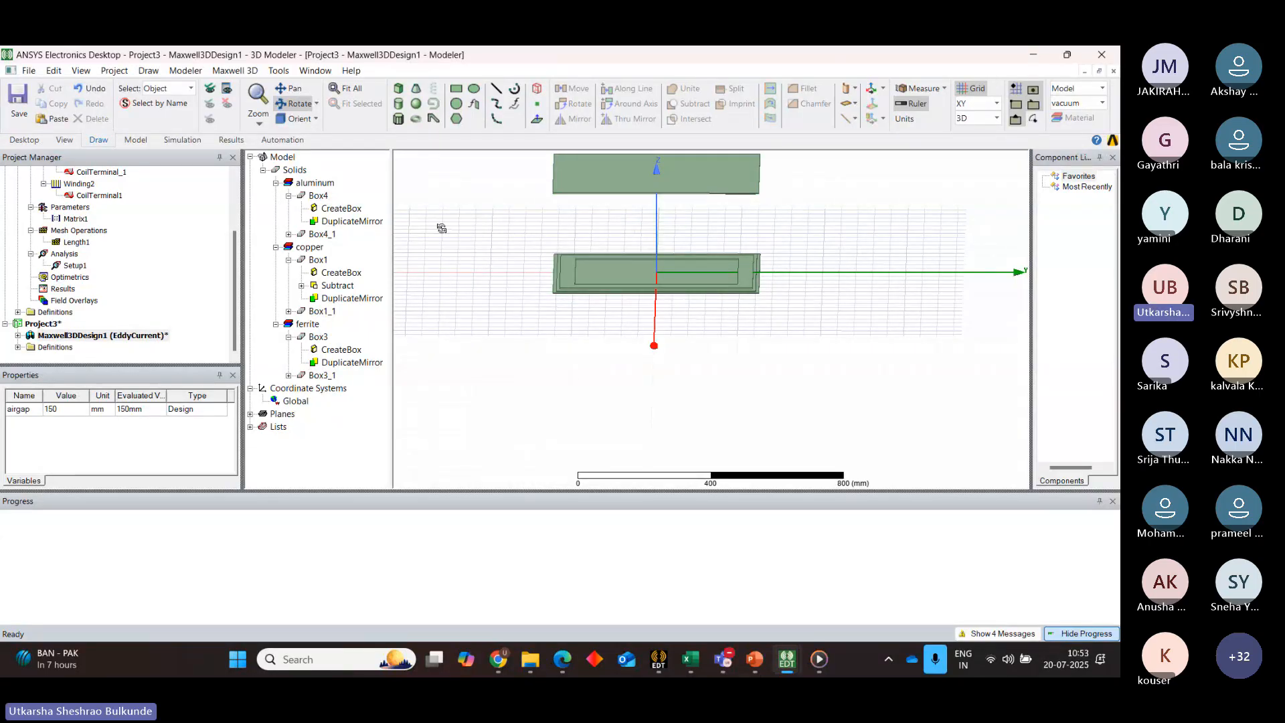
# Create a surface section of the copper coil Box1 on the YZ plane
pyautogui.scroll(2, 442, 228)
pyautogui.press('Escape')
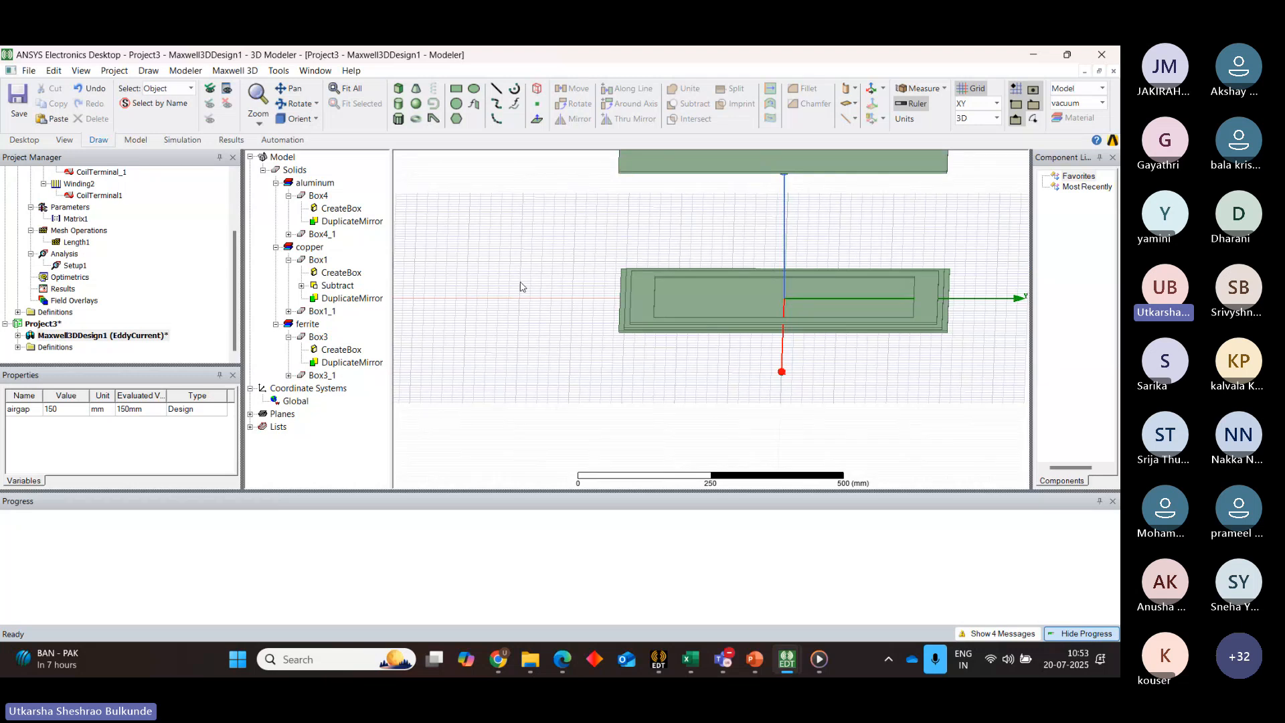
pyautogui.click(646, 305)
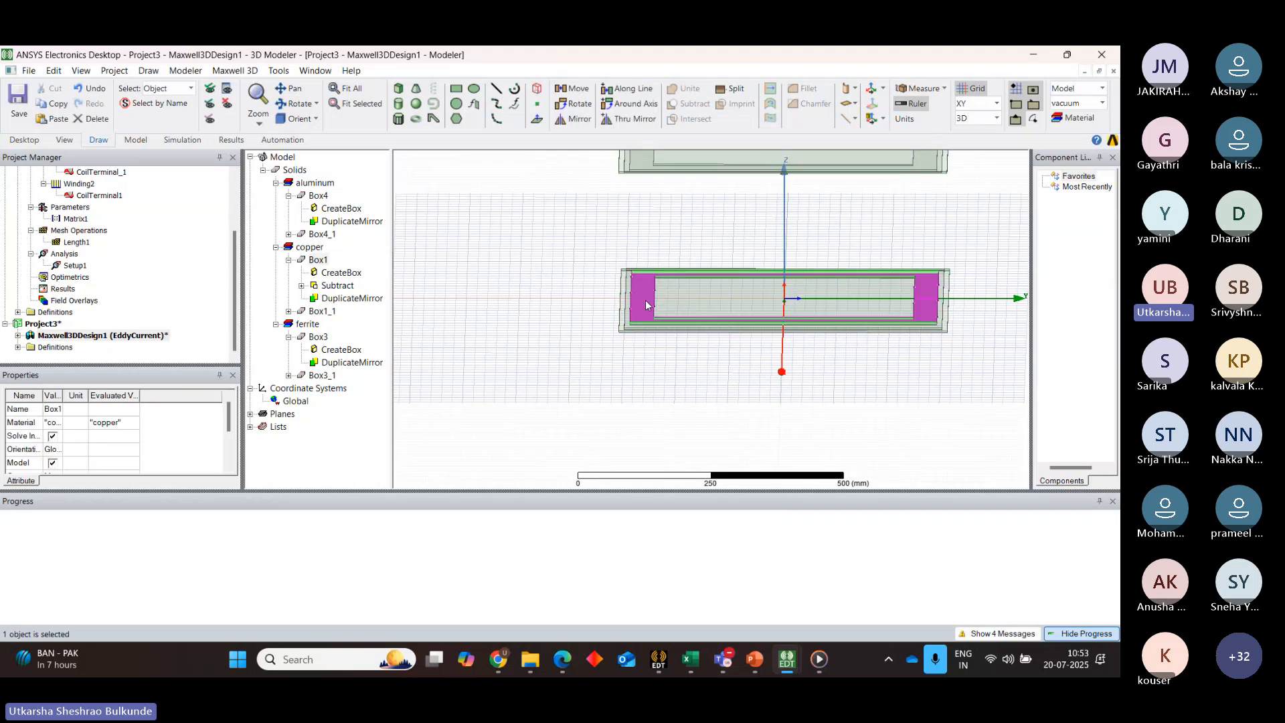
pyautogui.rightClick(646, 305)
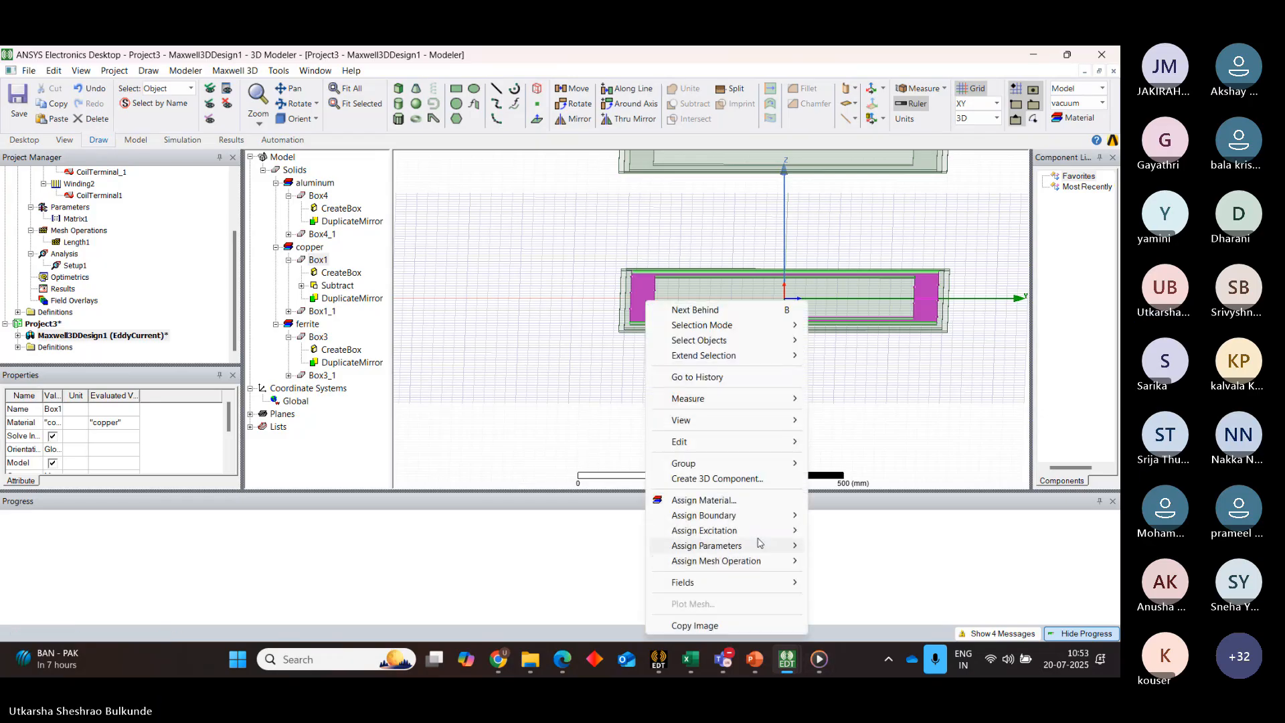
pyautogui.moveTo(770, 440)
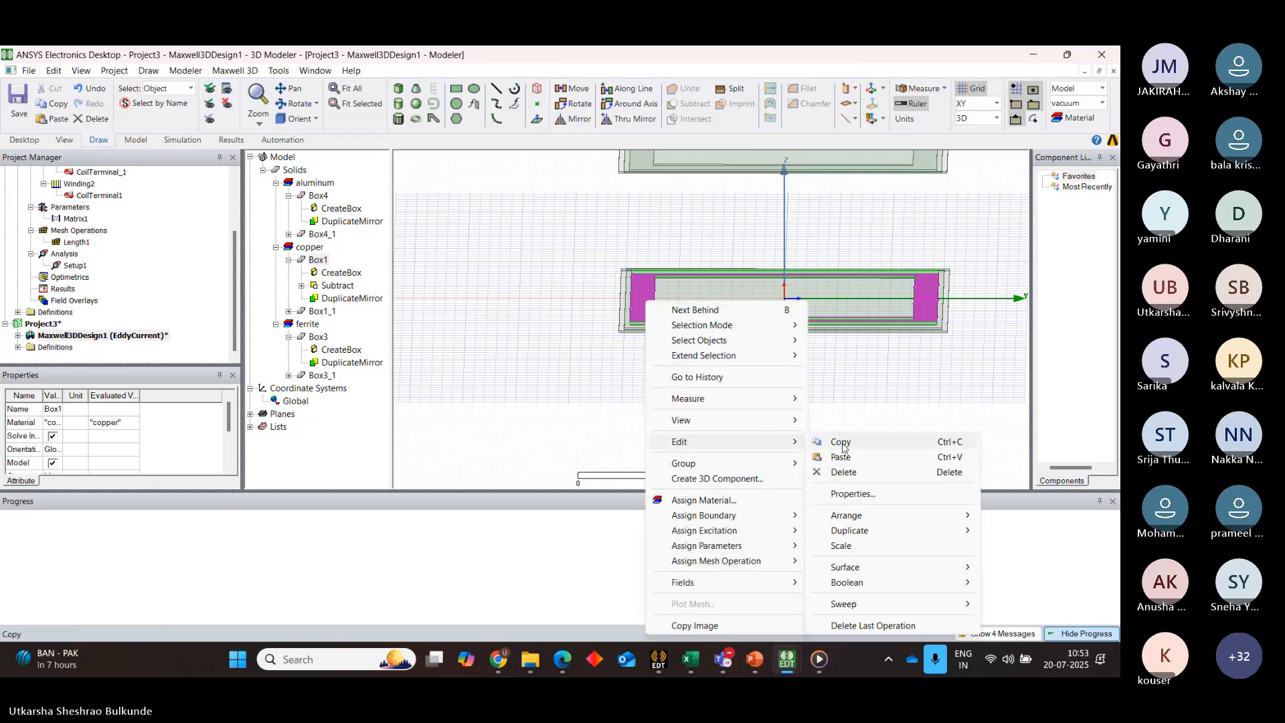
pyautogui.moveTo(857, 569)
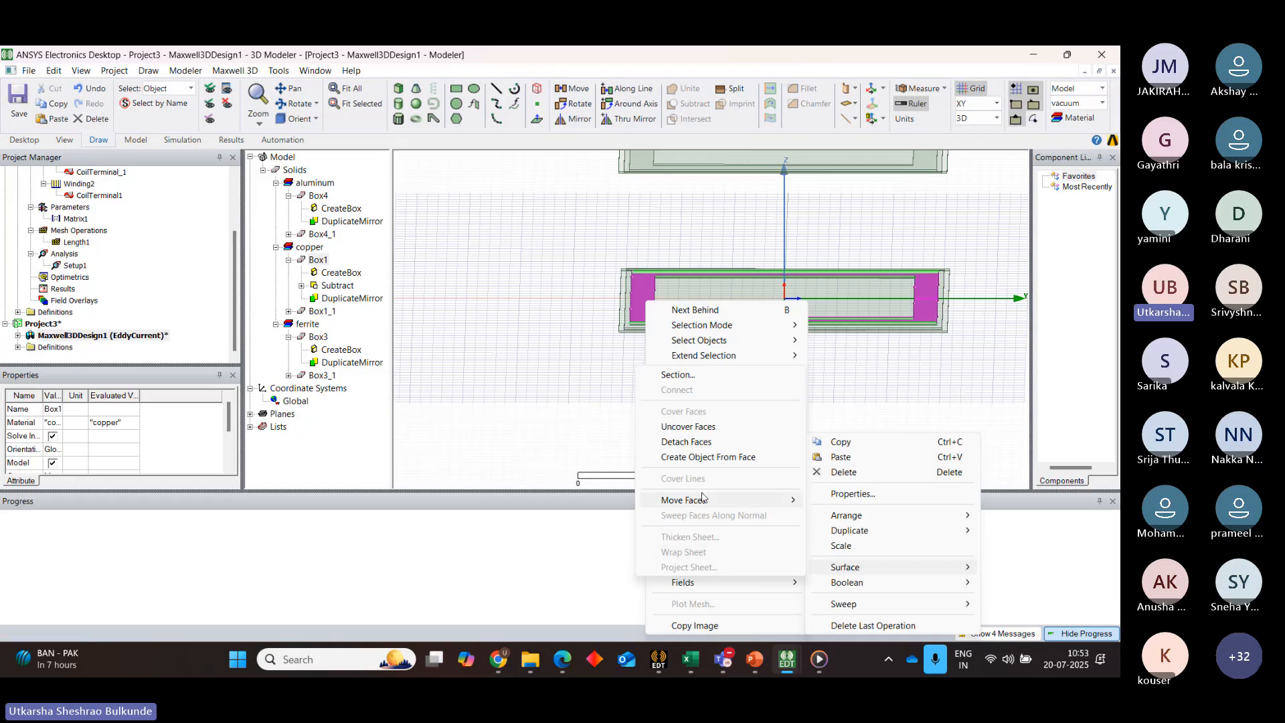
pyautogui.click(684, 375)
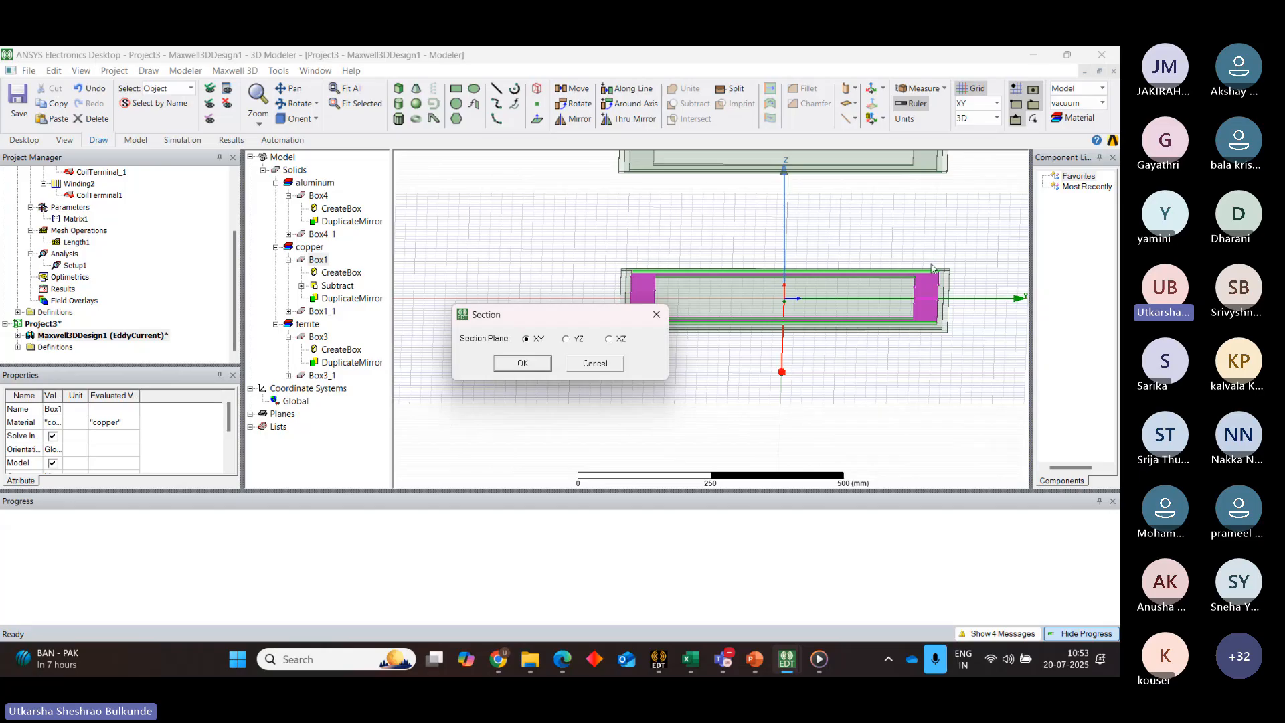
pyautogui.click(566, 340)
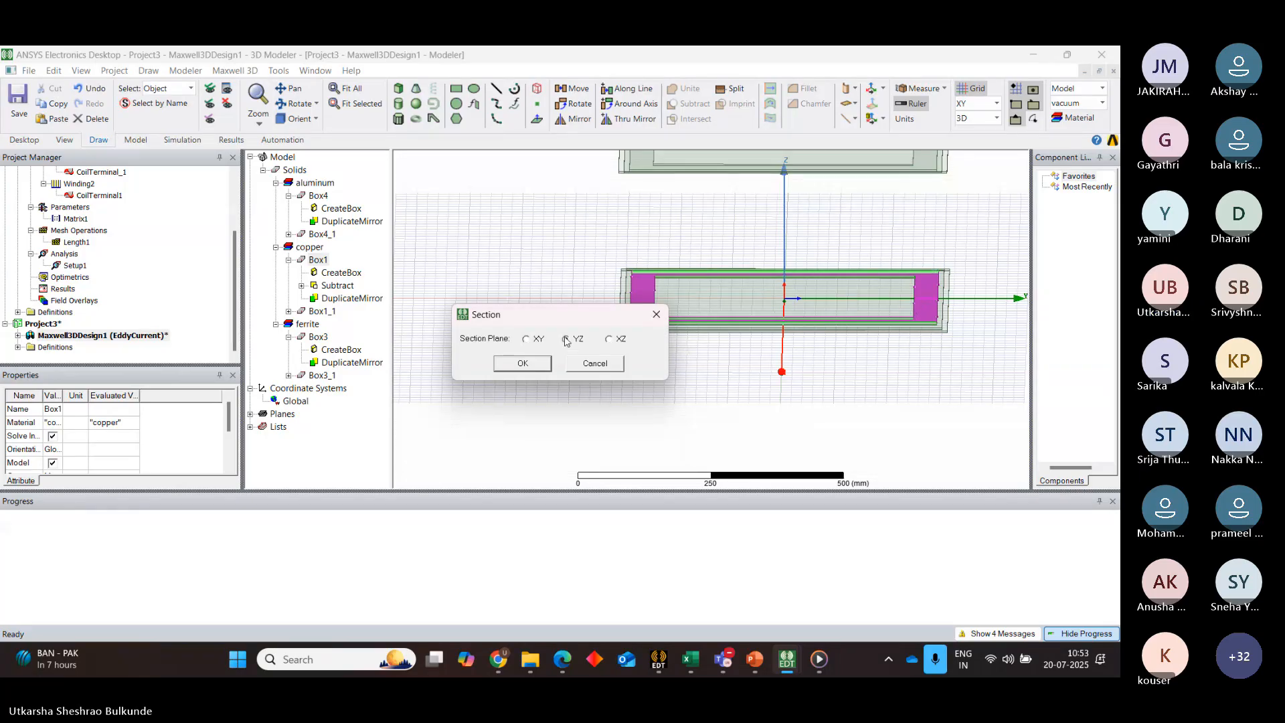
pyautogui.click(528, 365)
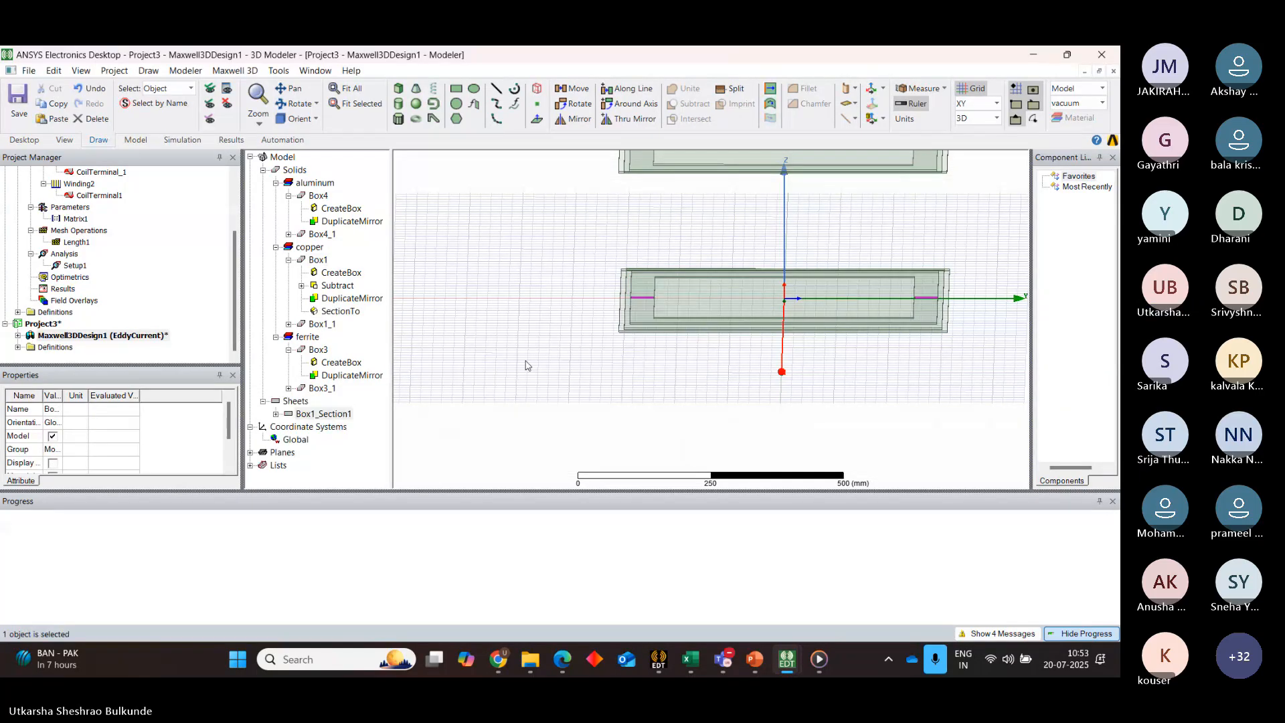
pyautogui.click(549, 327)
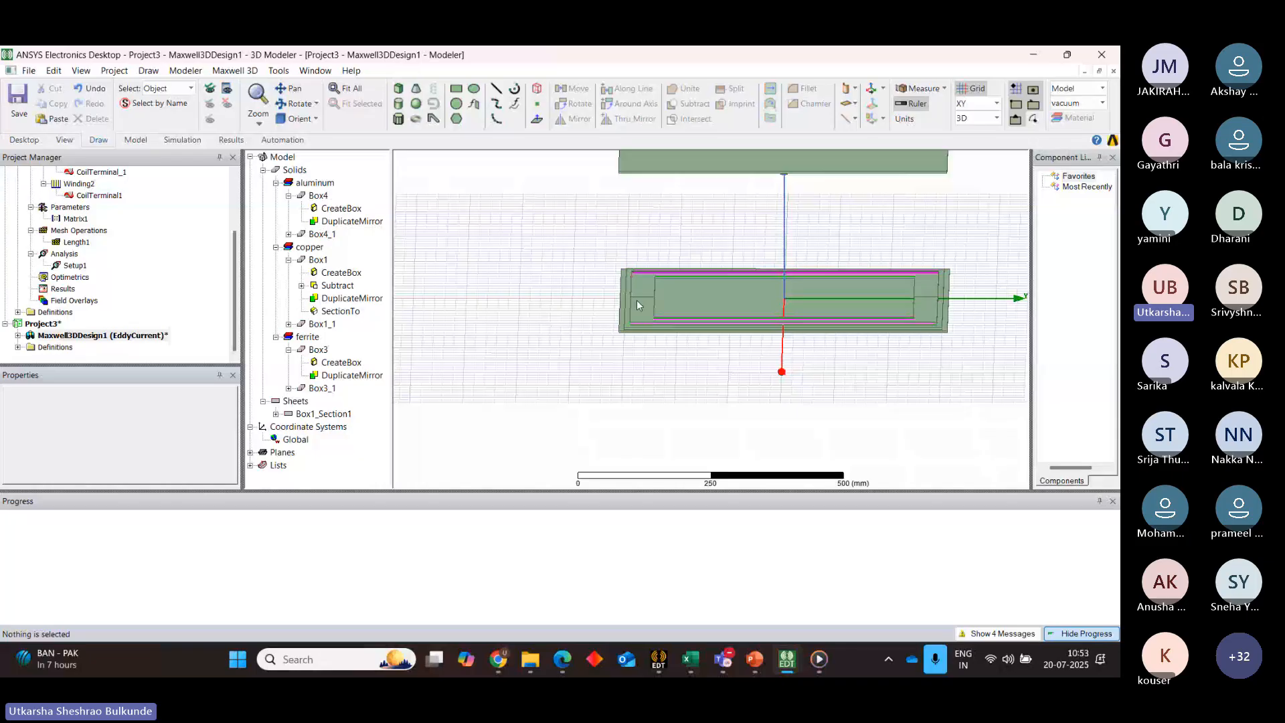
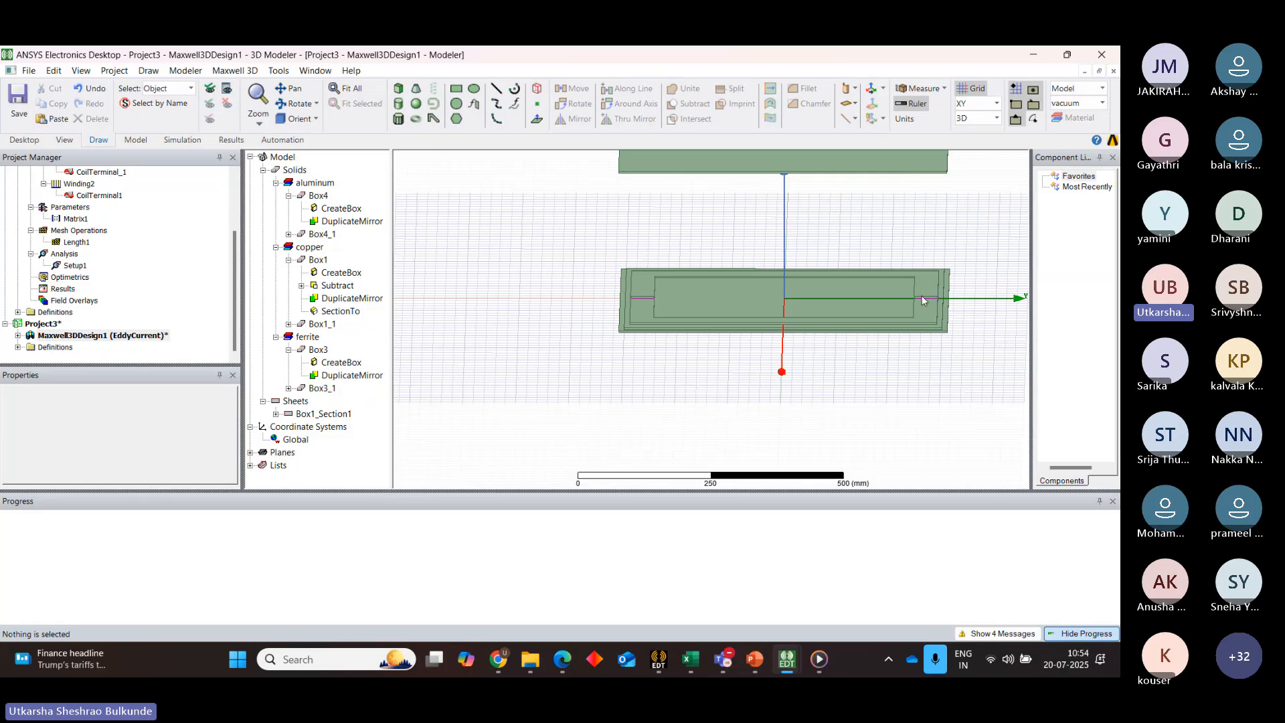
# Separate the Box1 section into individual bodies and delete the separated sheet on the coil's negative Y side
pyautogui.click(922, 300)
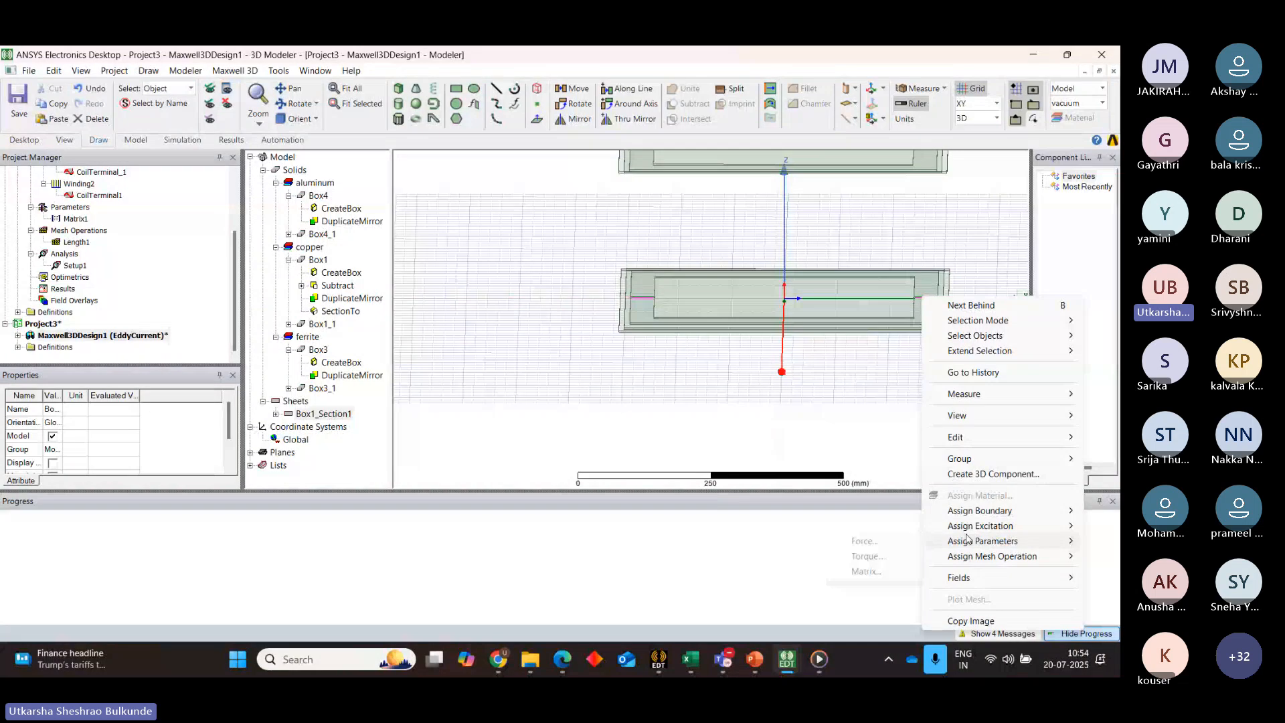
pyautogui.moveTo(957, 437)
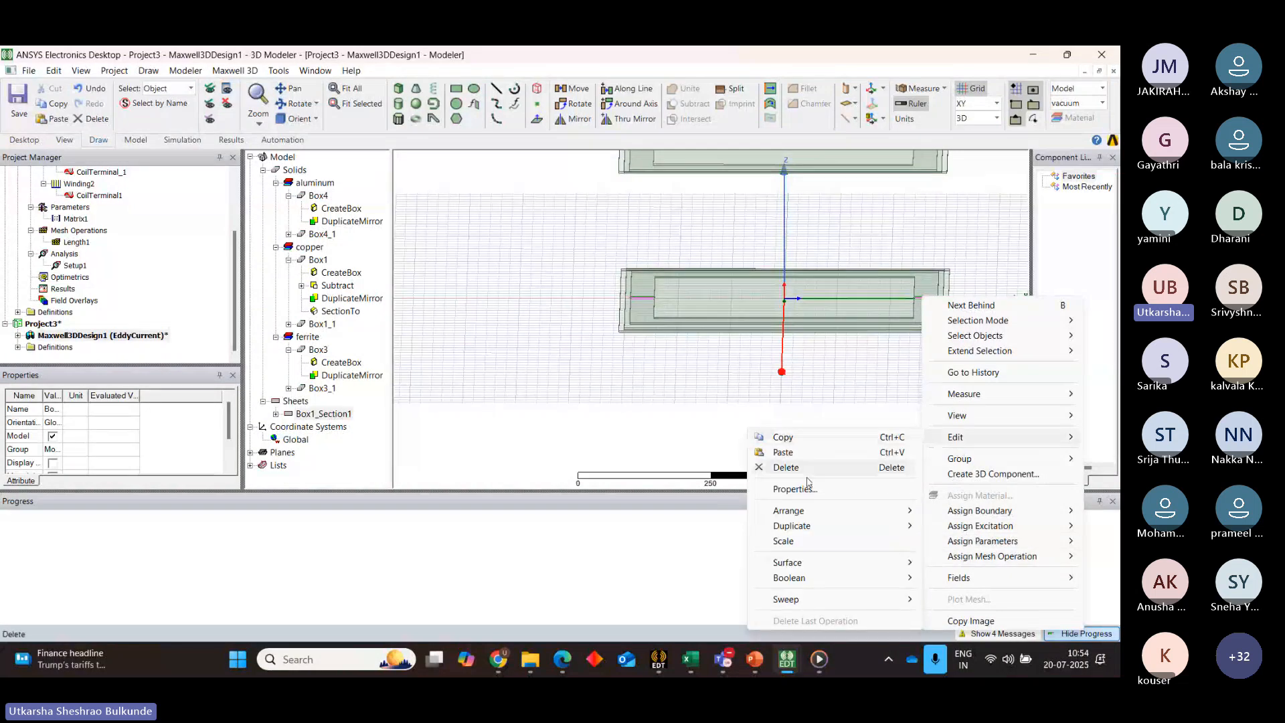
pyautogui.moveTo(802, 583)
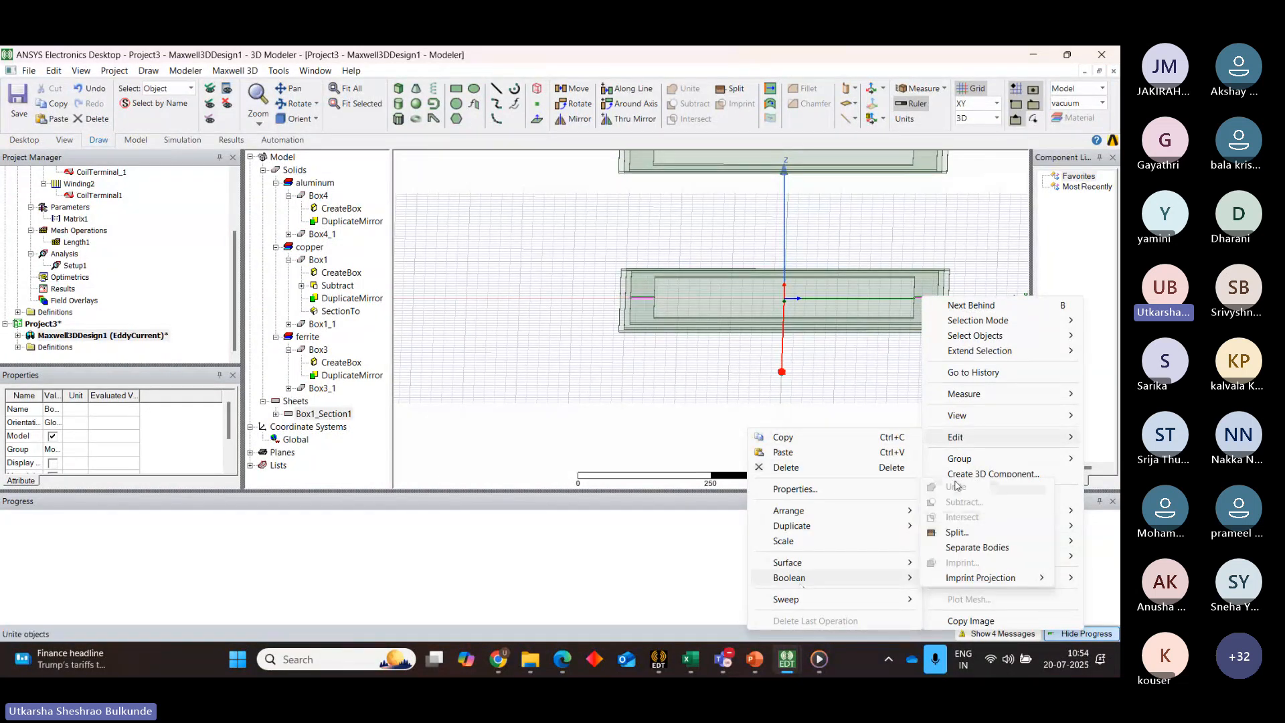
pyautogui.click(959, 548)
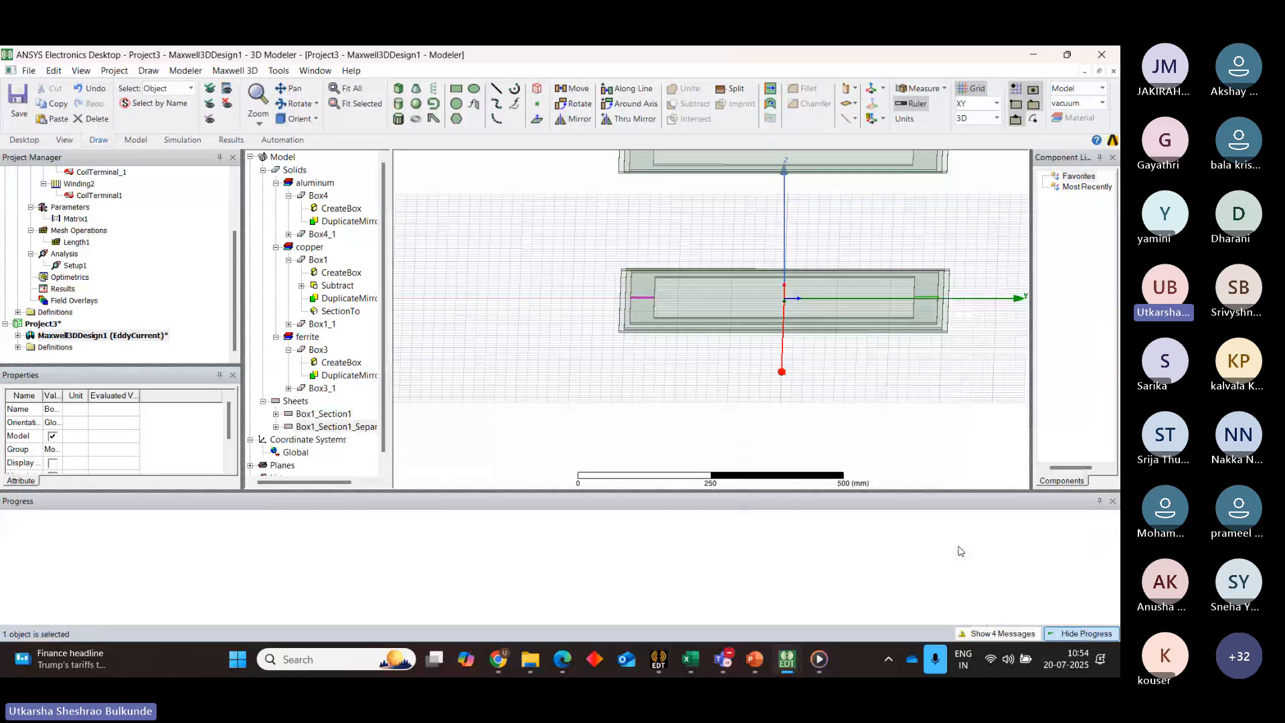
pyautogui.click(743, 341)
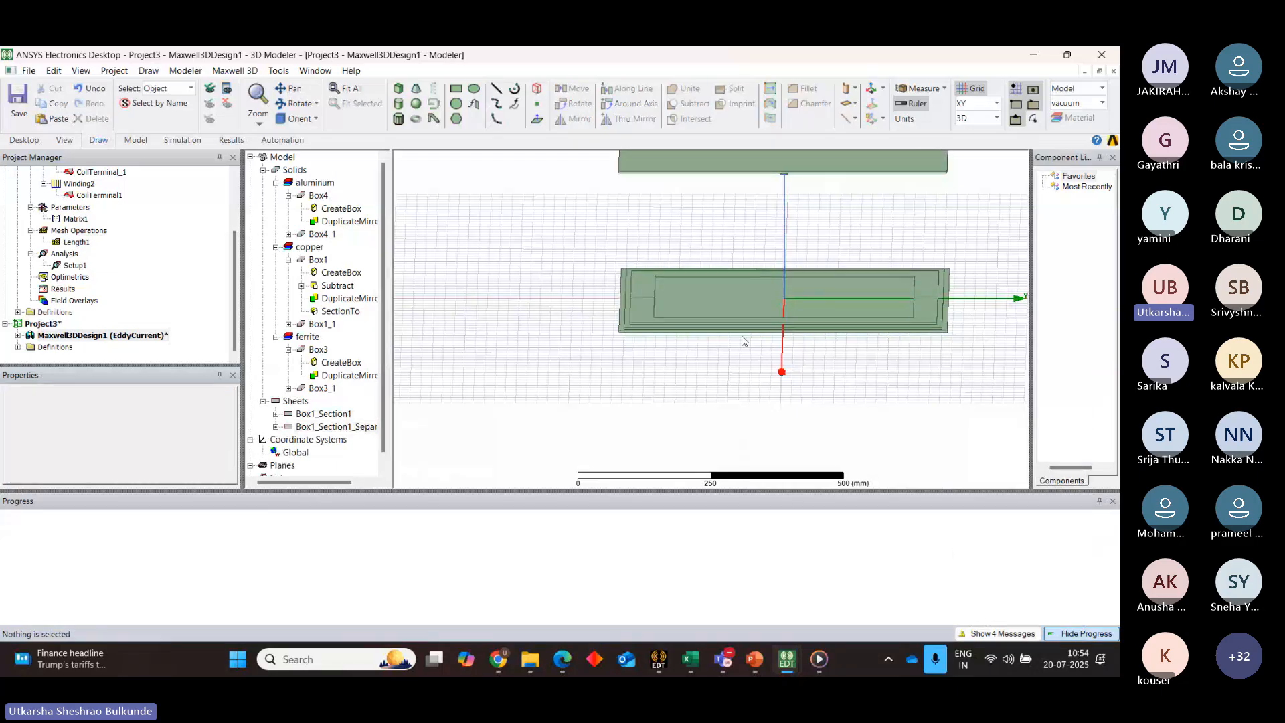
pyautogui.click(641, 304)
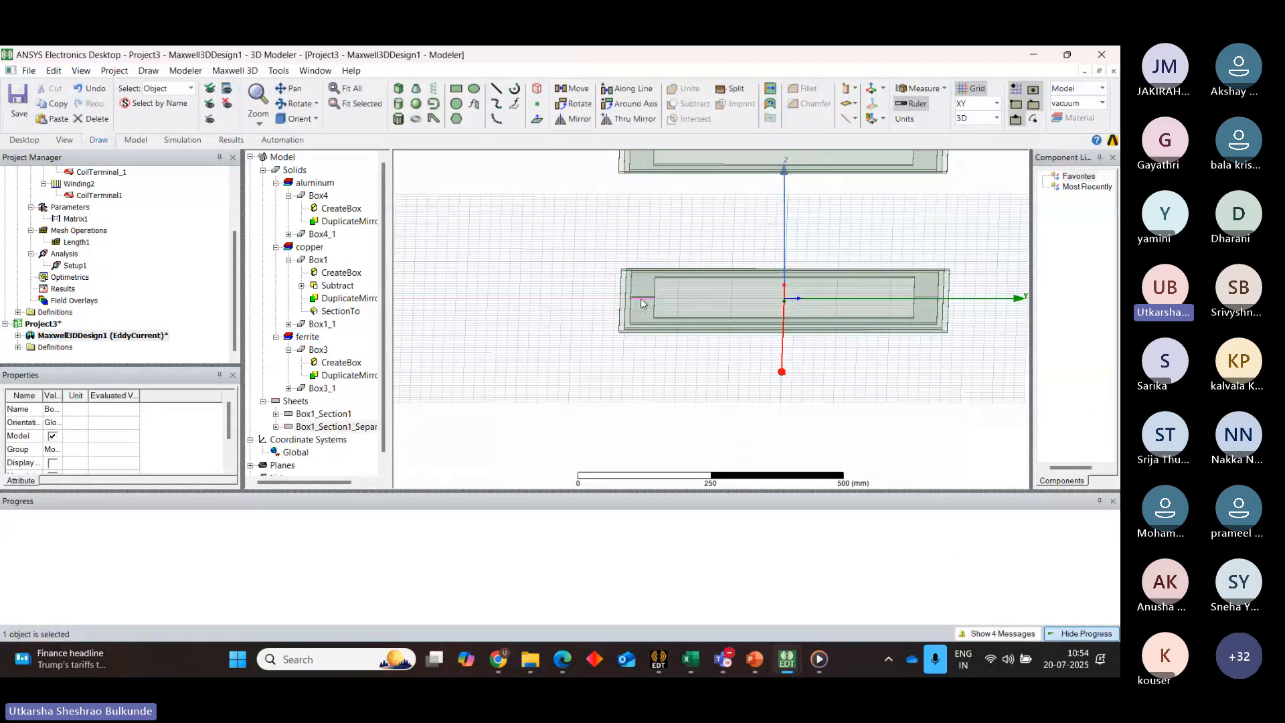
pyautogui.press('Delete')
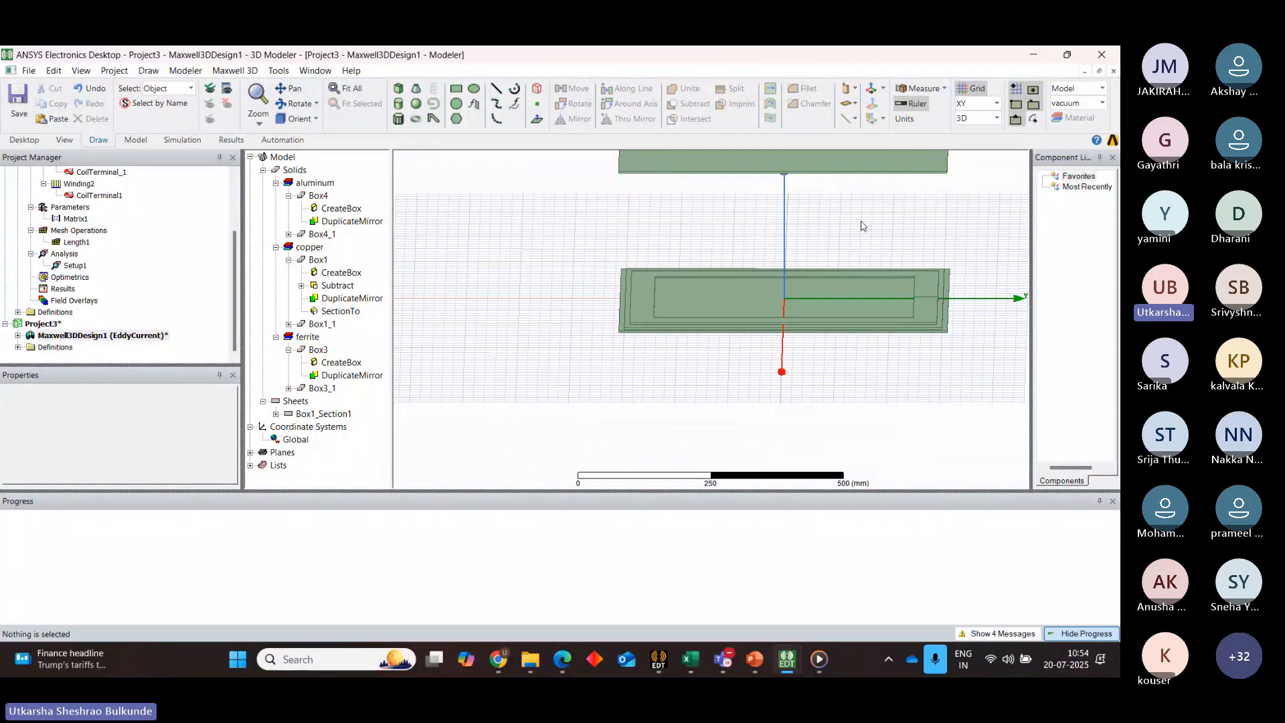
# Create a surface section of the mirrored copper coil Box1_1 on the YZ plane
pyautogui.click(286, 105)
pyautogui.moveTo(846, 364); pyautogui.dragTo(858, 330)
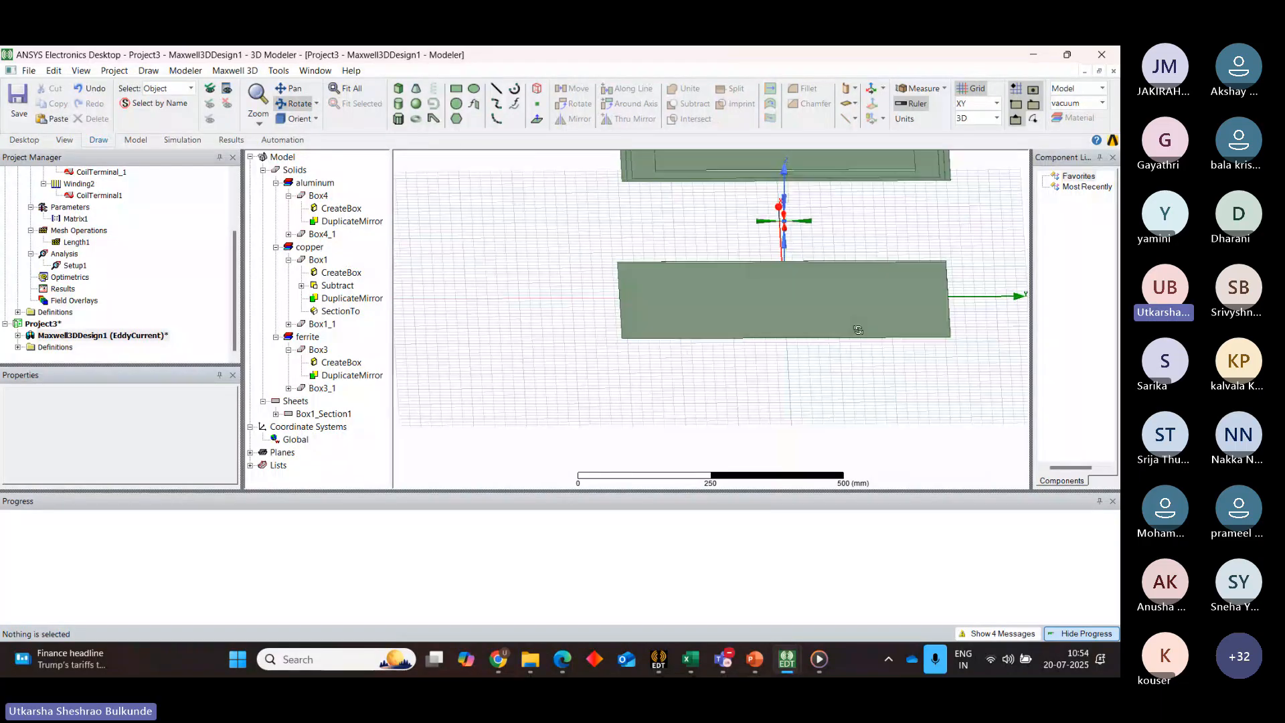
pyautogui.moveTo(853, 209); pyautogui.dragTo(846, 385)
pyautogui.click(290, 89)
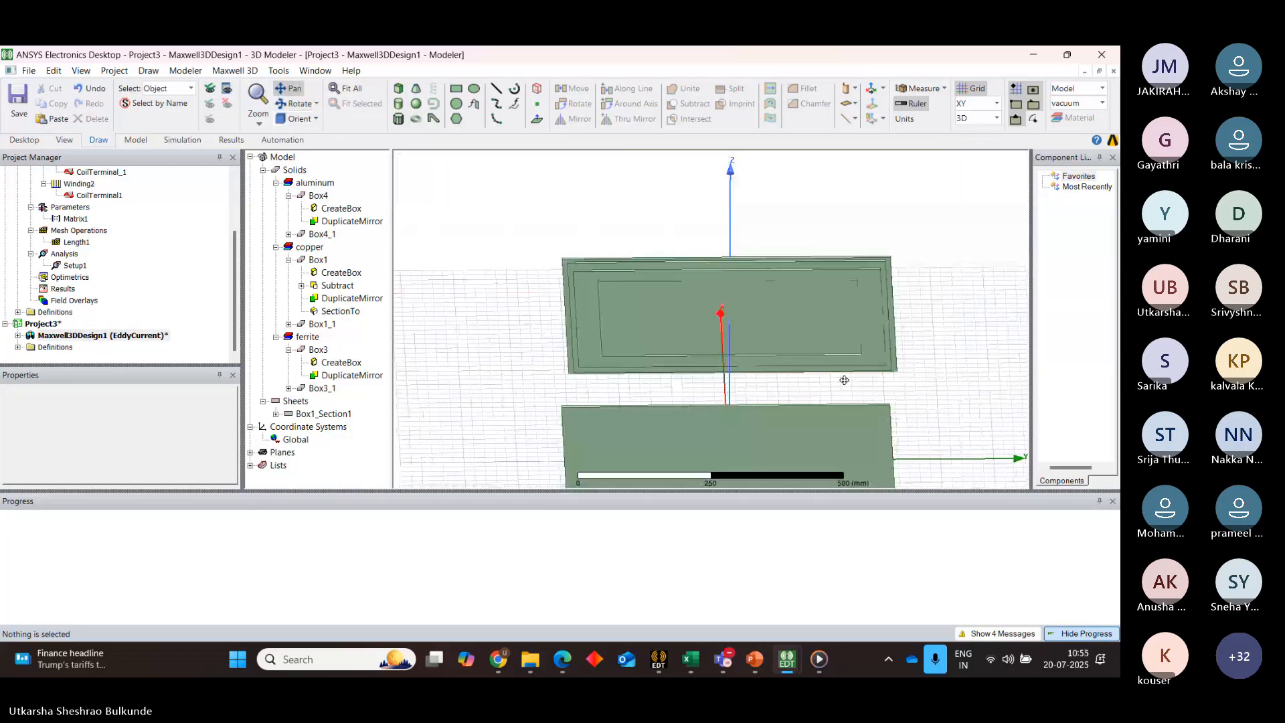
pyautogui.click(585, 300)
pyautogui.rightClick(585, 299)
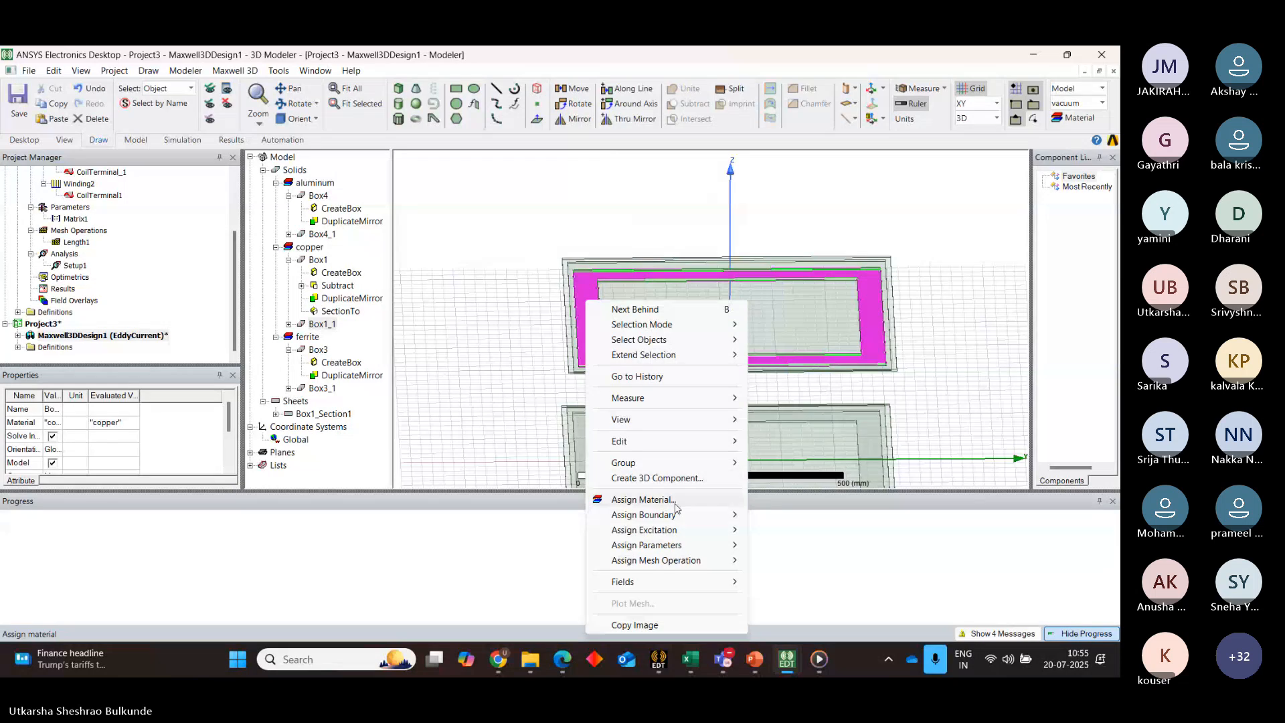
pyautogui.moveTo(678, 520)
pyautogui.moveTo(674, 584)
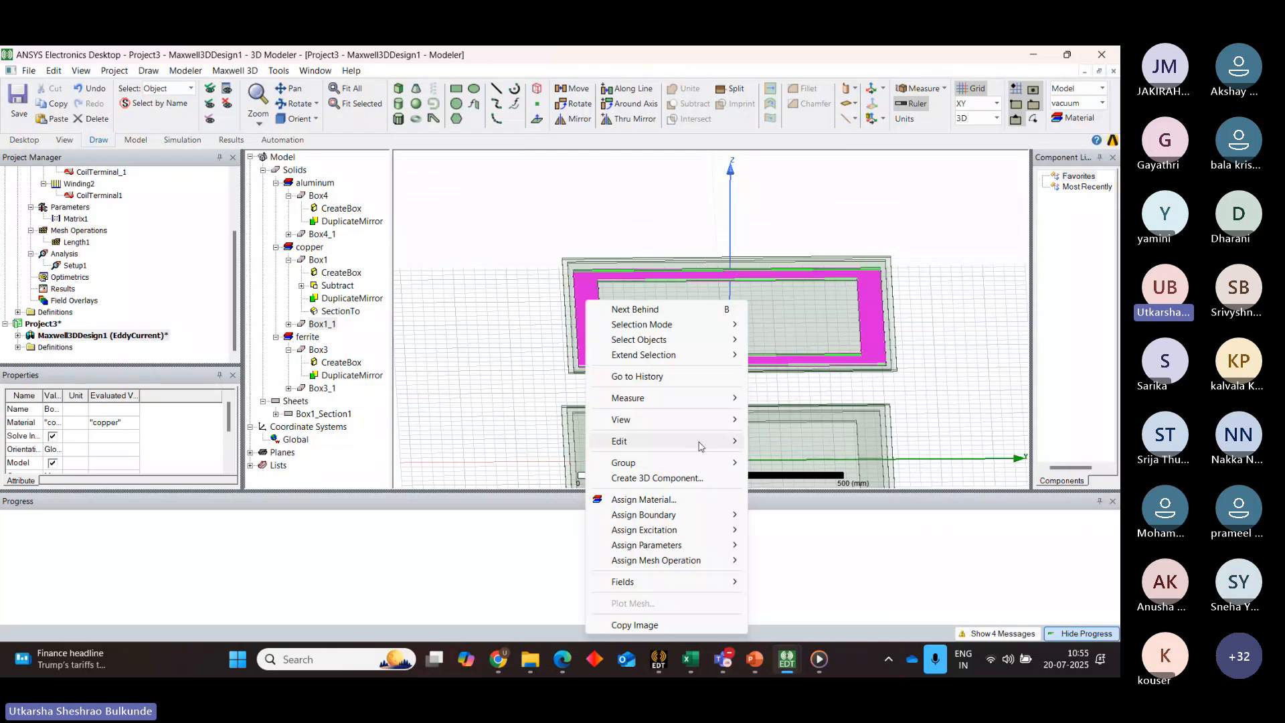
pyautogui.moveTo(700, 446)
pyautogui.moveTo(820, 567)
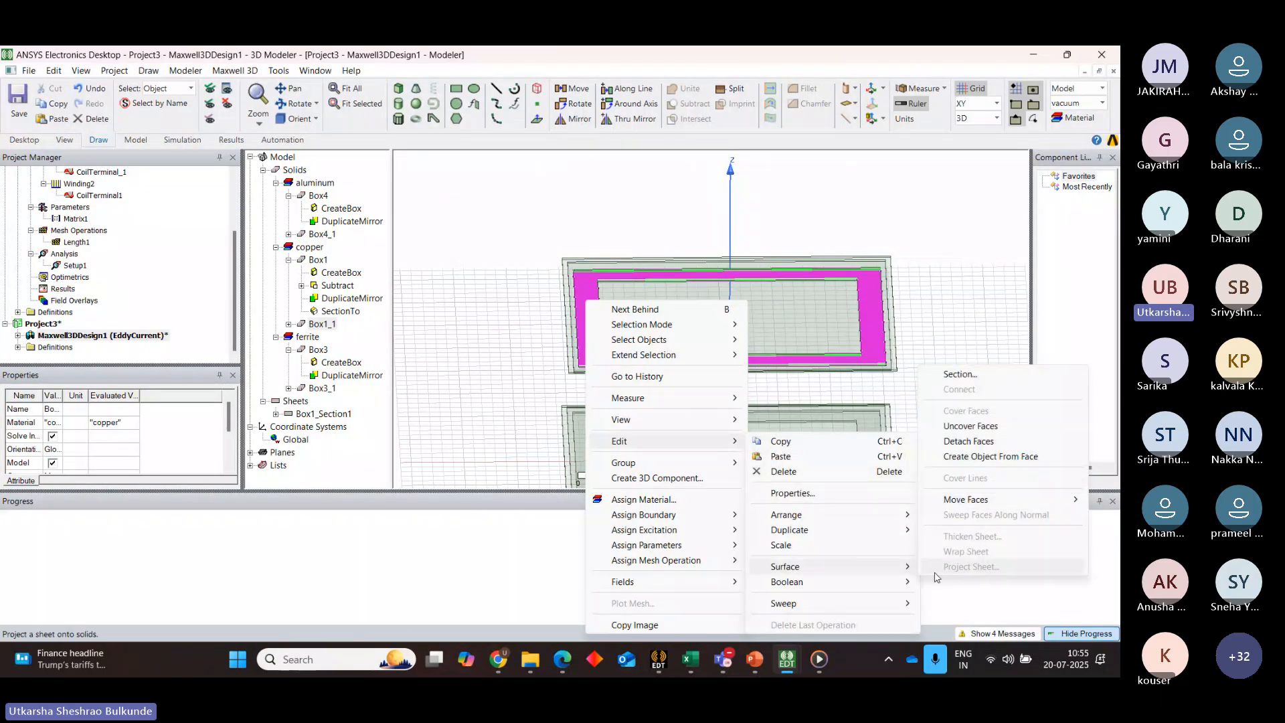
pyautogui.click(962, 375)
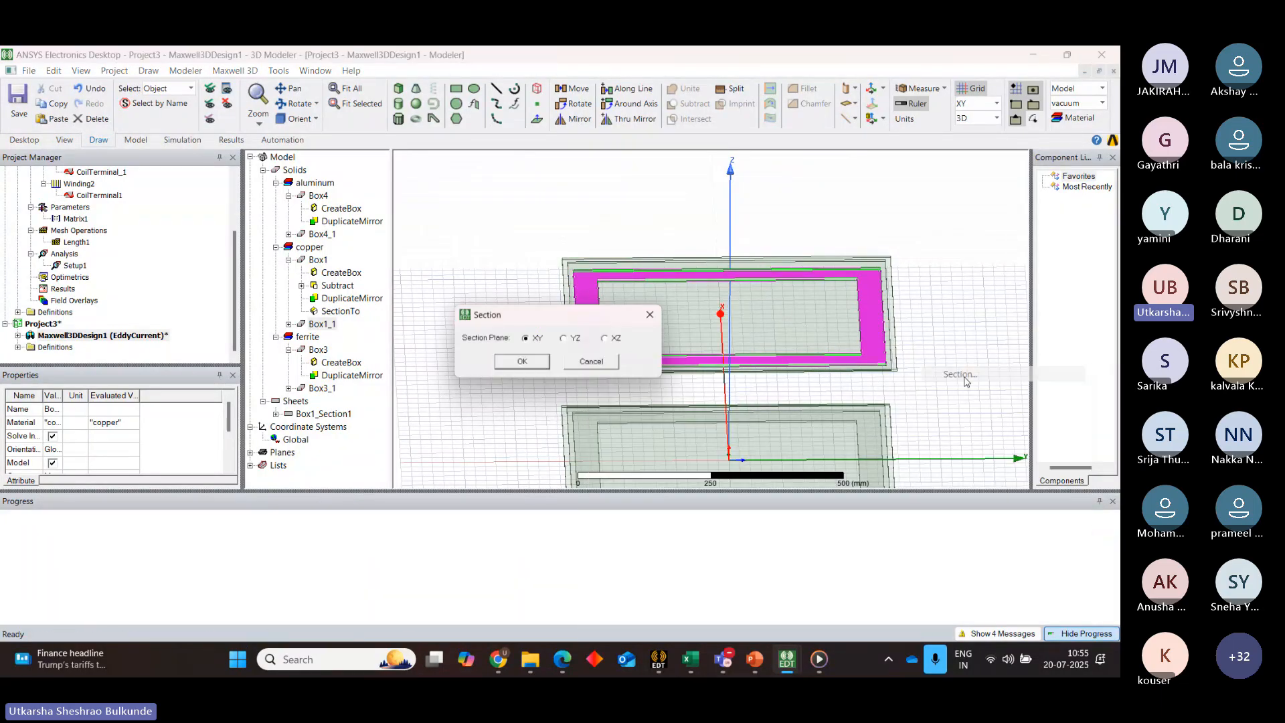
pyautogui.click(567, 338)
pyautogui.click(523, 364)
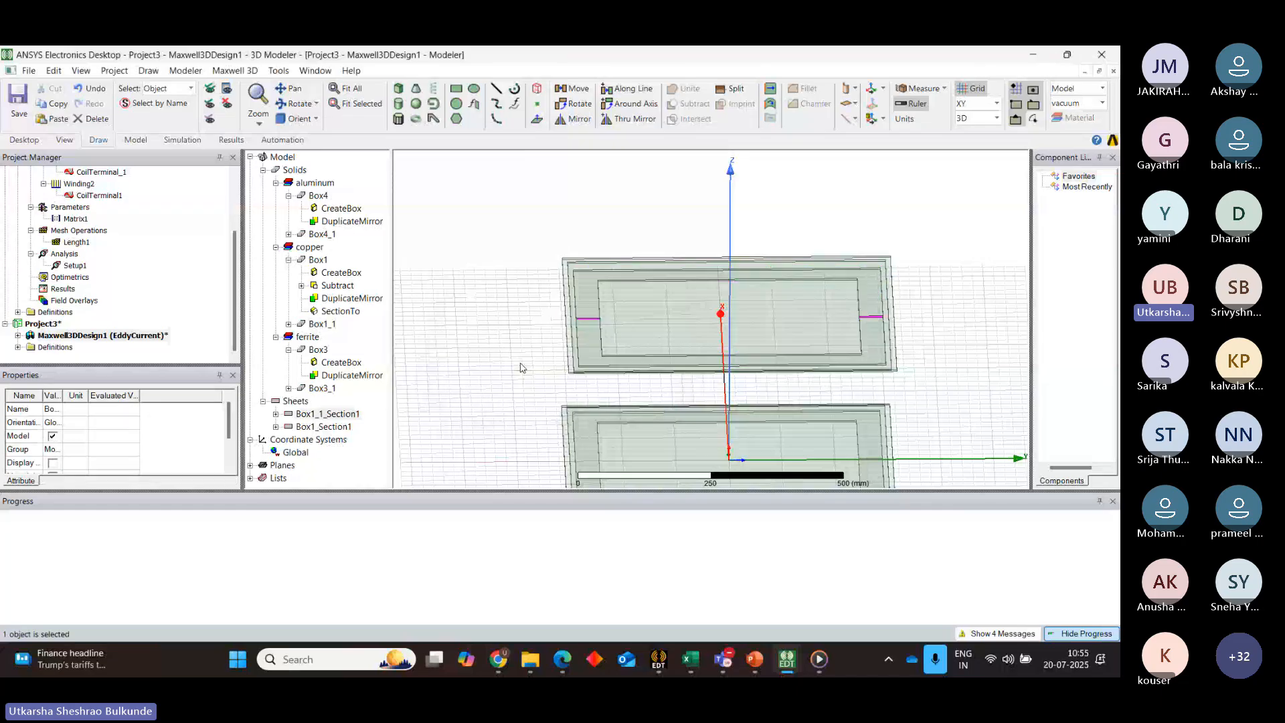
# Separate the Box1_1 section into individual bodies and delete the separated sheet on the coil's negative Y side
pyautogui.rightClick(576, 329)
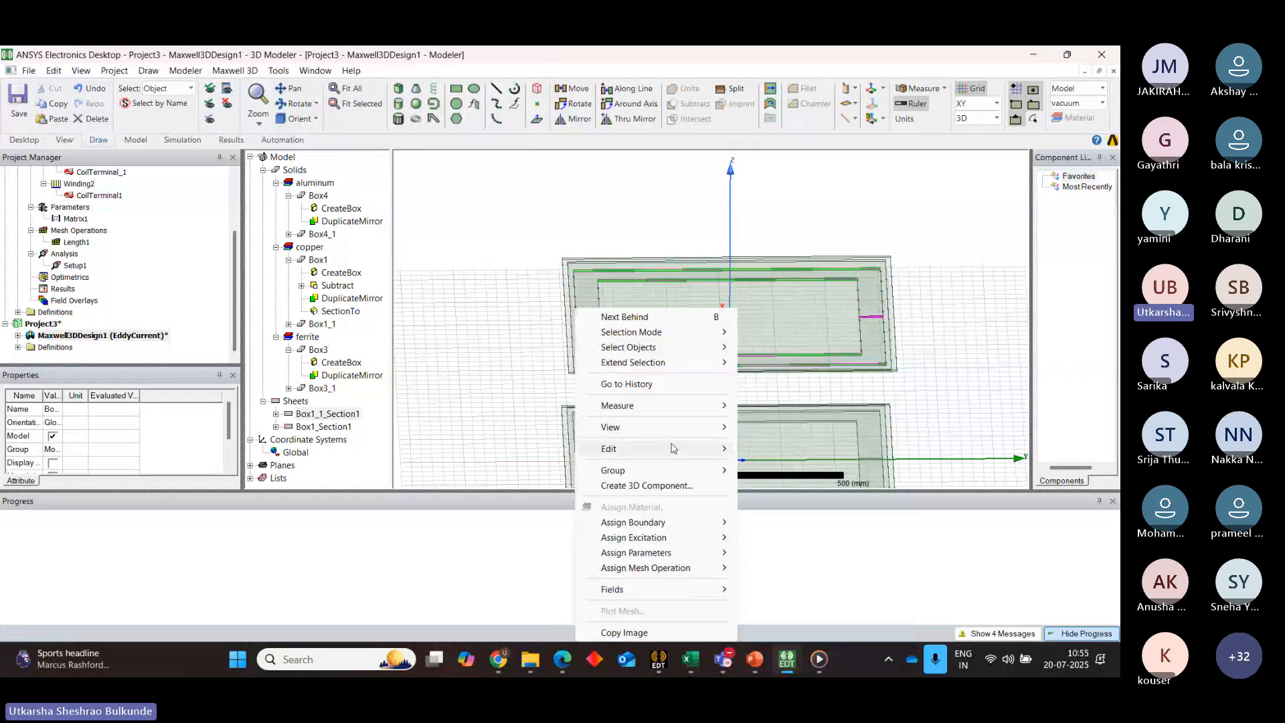
pyautogui.moveTo(671, 447)
pyautogui.moveTo(787, 589)
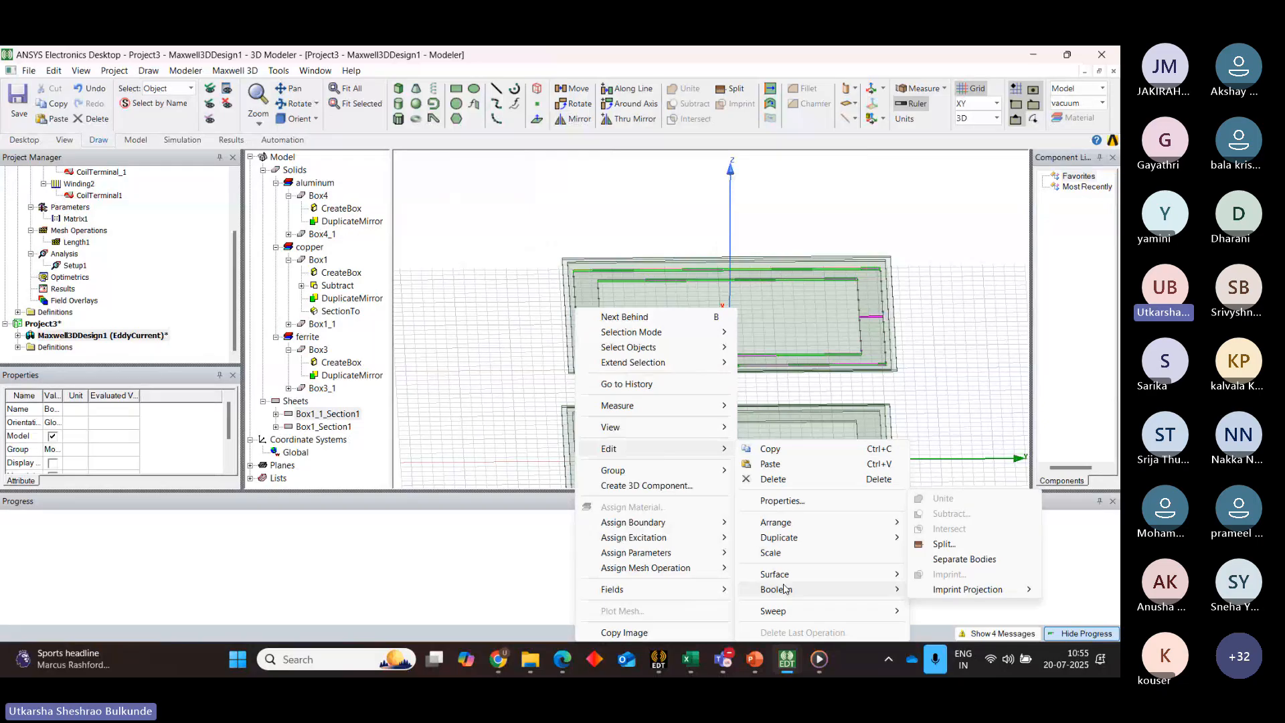
pyautogui.click(958, 560)
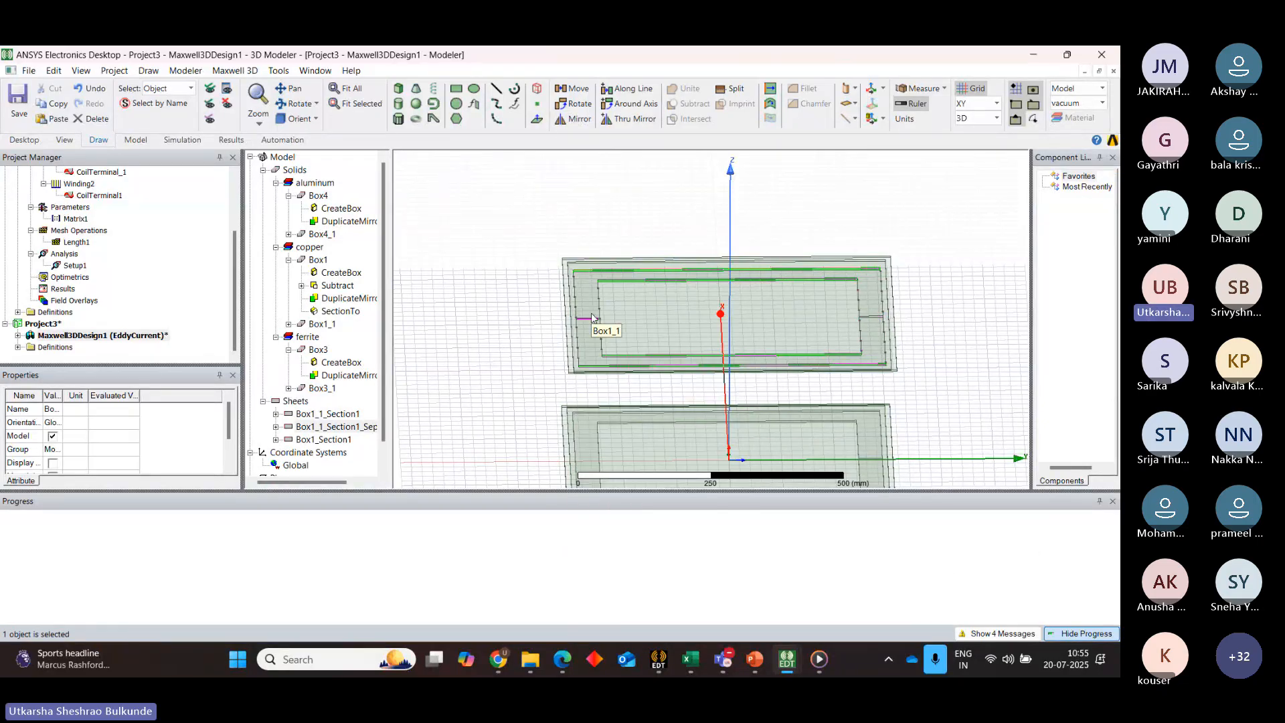
pyautogui.press('Delete')
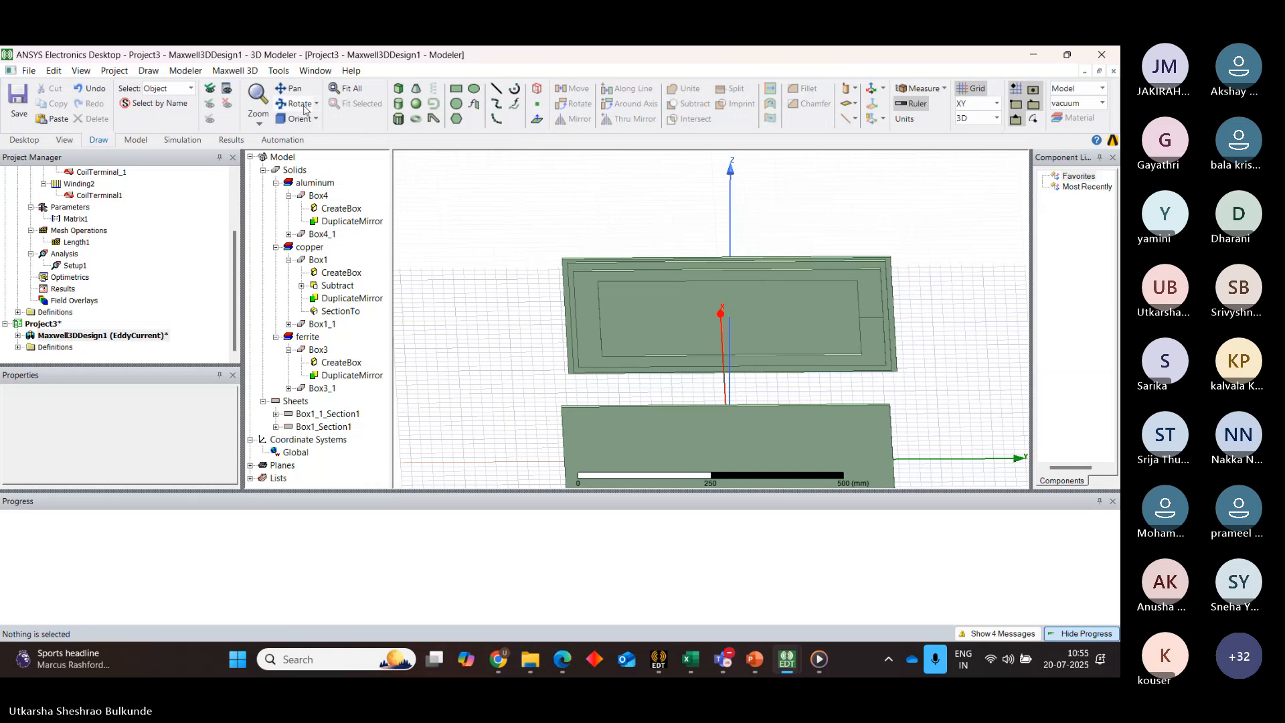
# Assign a coil terminal excitation with 15 conductors to the Box1_Section1 sheet
pyautogui.moveTo(686, 218); pyautogui.dragTo(693, 285)
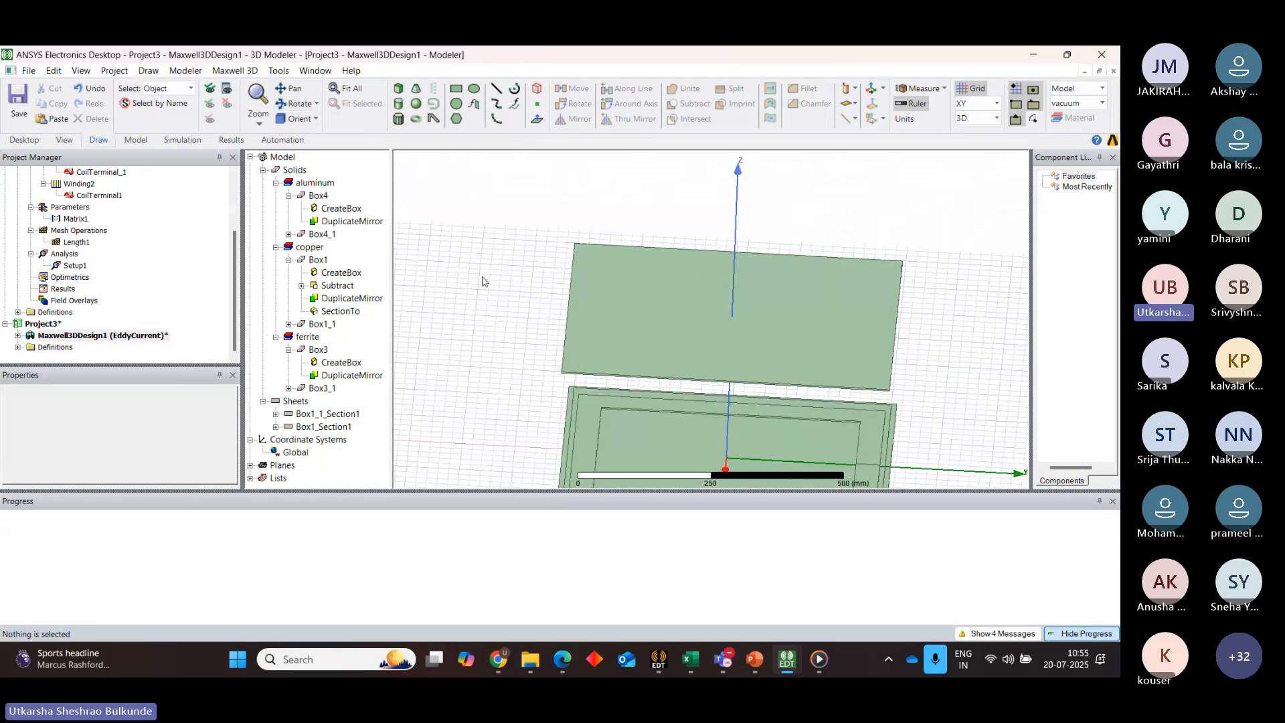
pyautogui.scroll(-2, 934, 402)
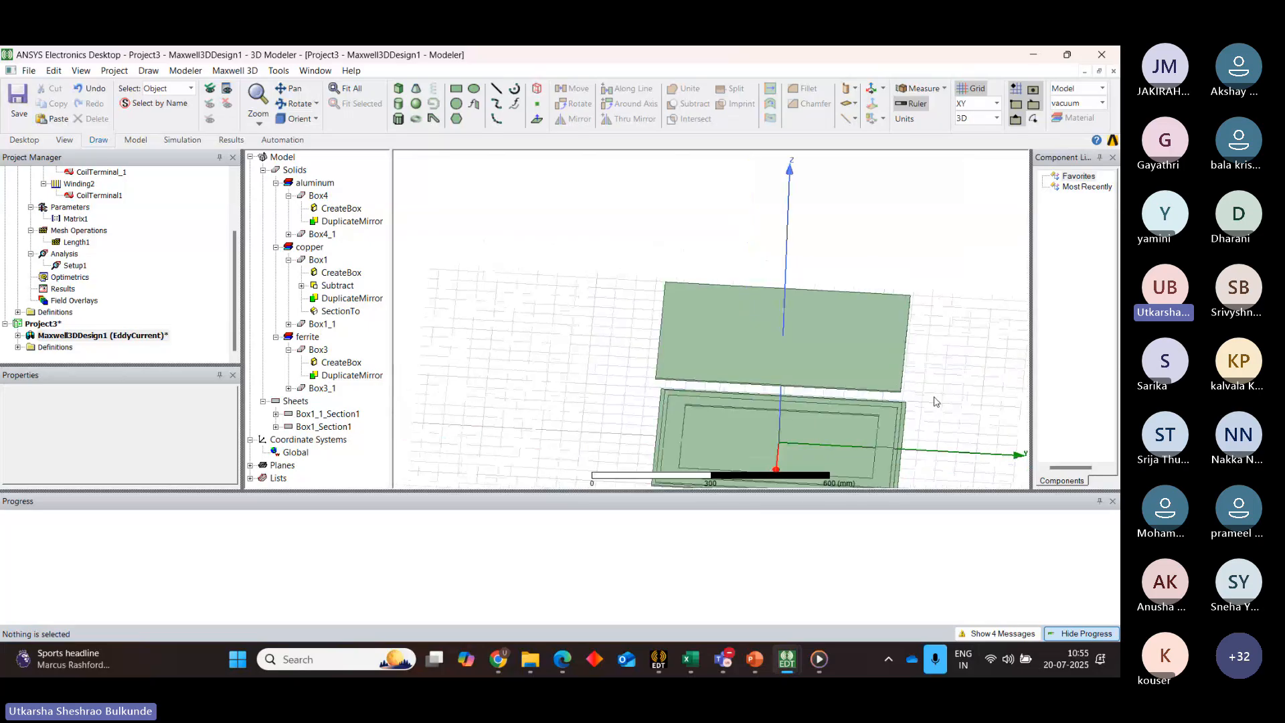
pyautogui.click(887, 448)
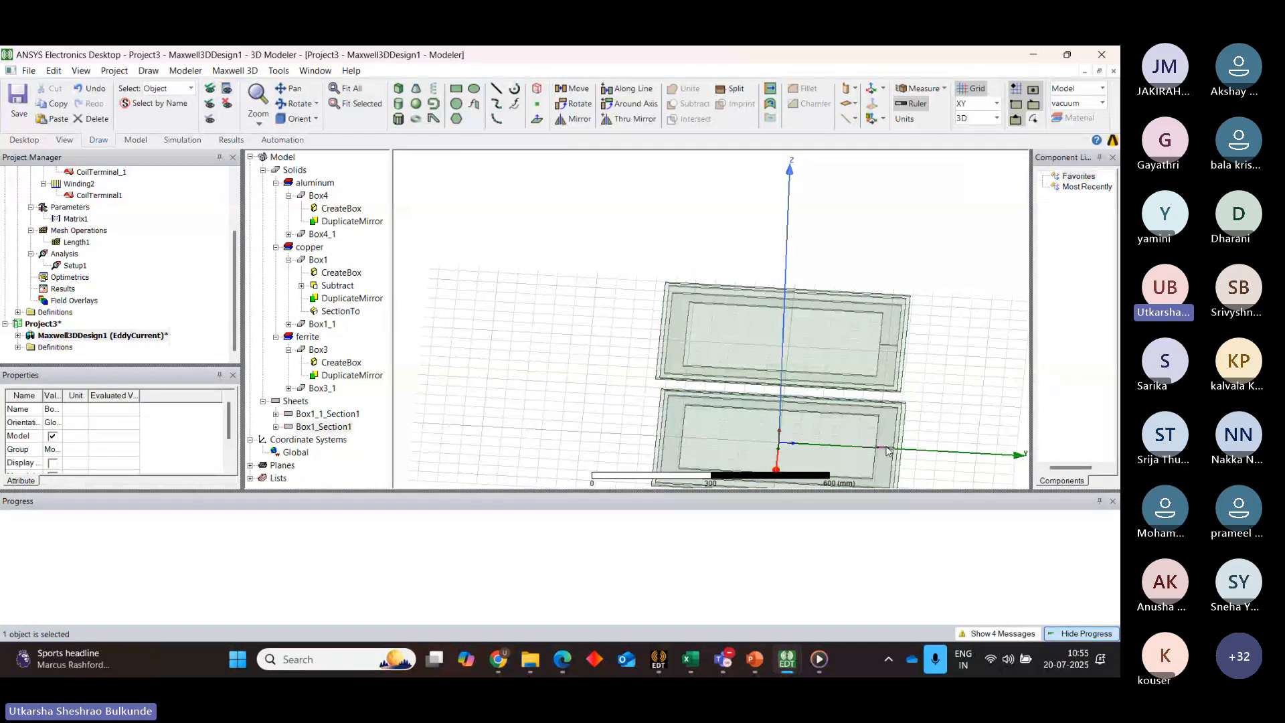
pyautogui.rightClick(887, 450)
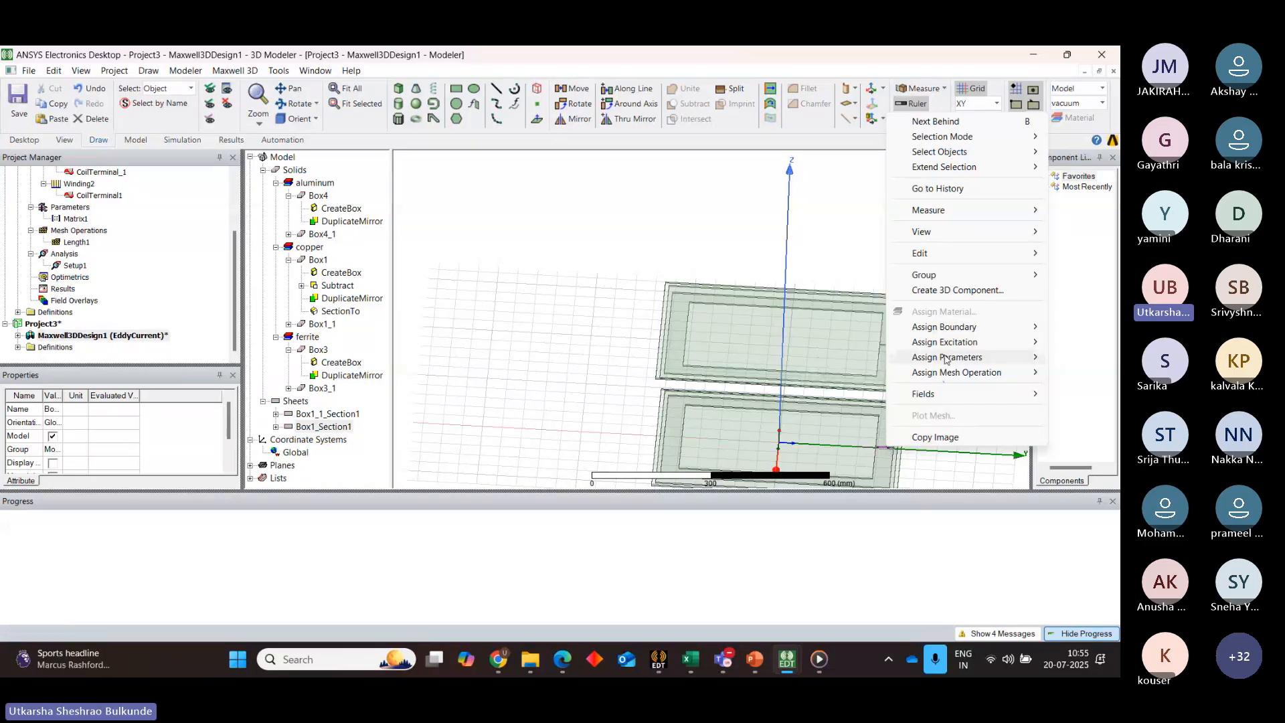
pyautogui.moveTo(944, 344)
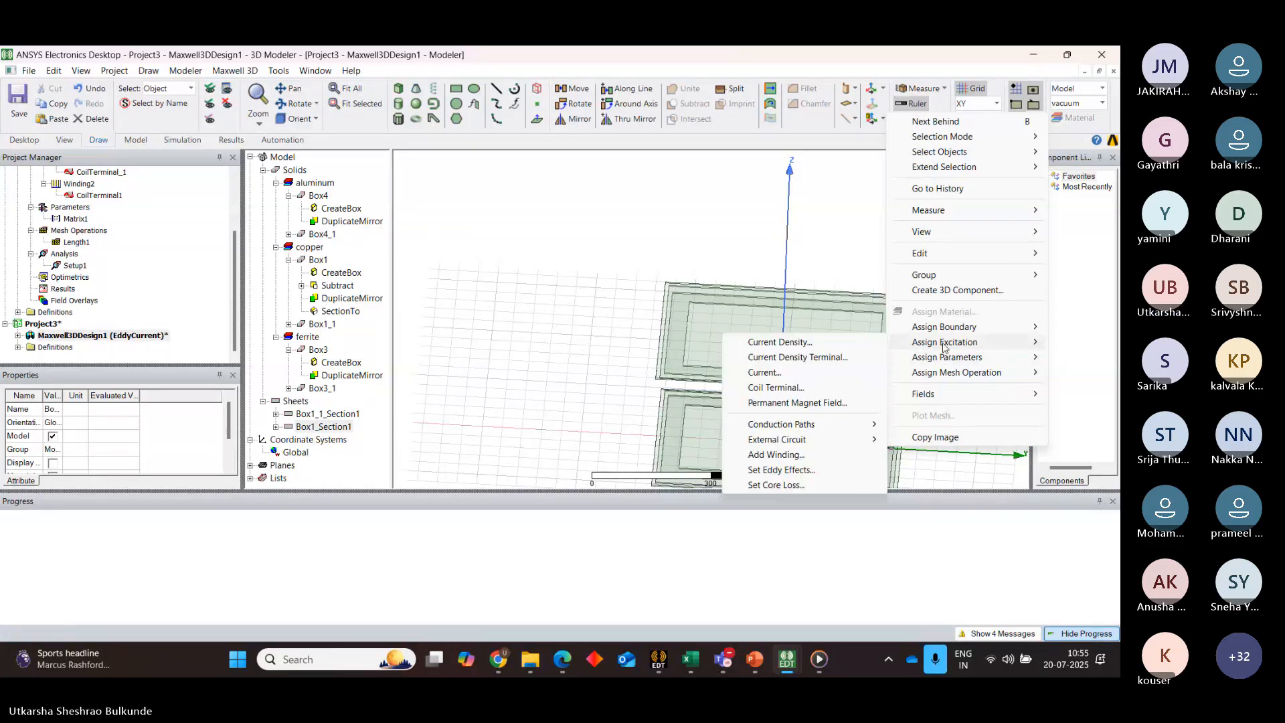
pyautogui.click(792, 391)
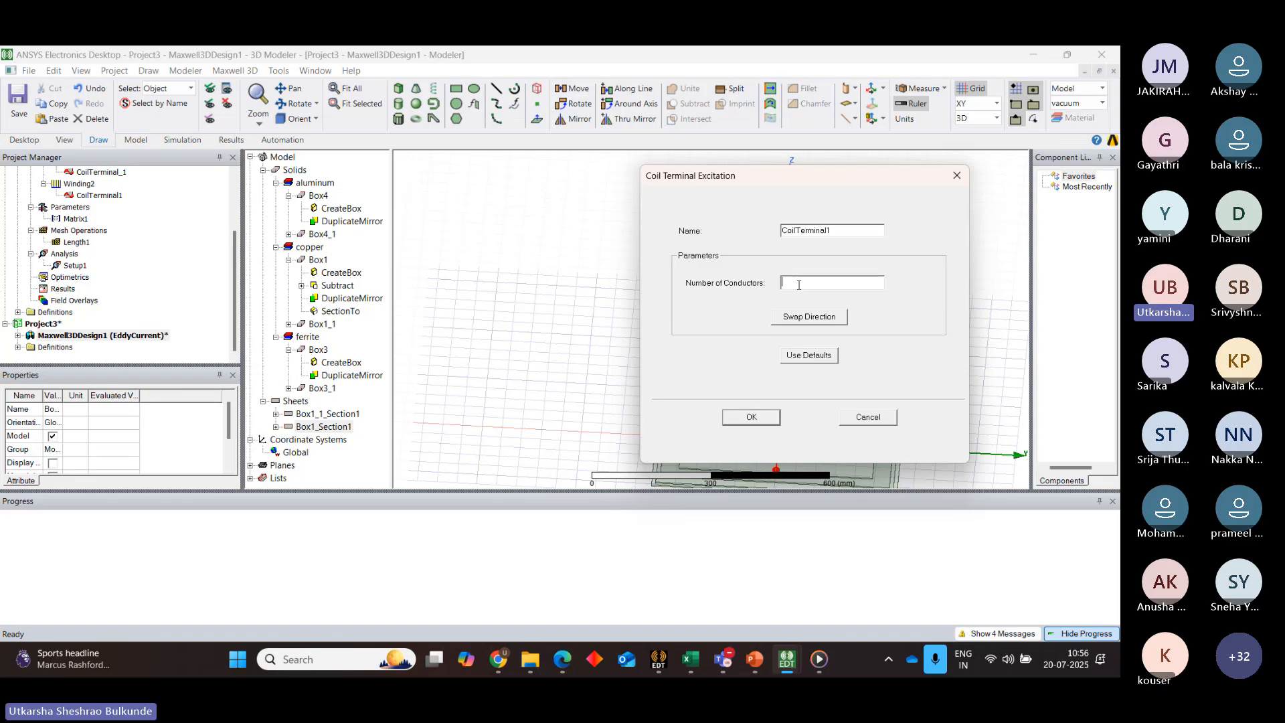
pyautogui.write('15')
pyautogui.click(752, 417)
# Examine the design variables of the Maxwell_circuit project and the Rectangle1 terminal sheet on its upper coil
pyautogui.scroll(2, 238, 248)
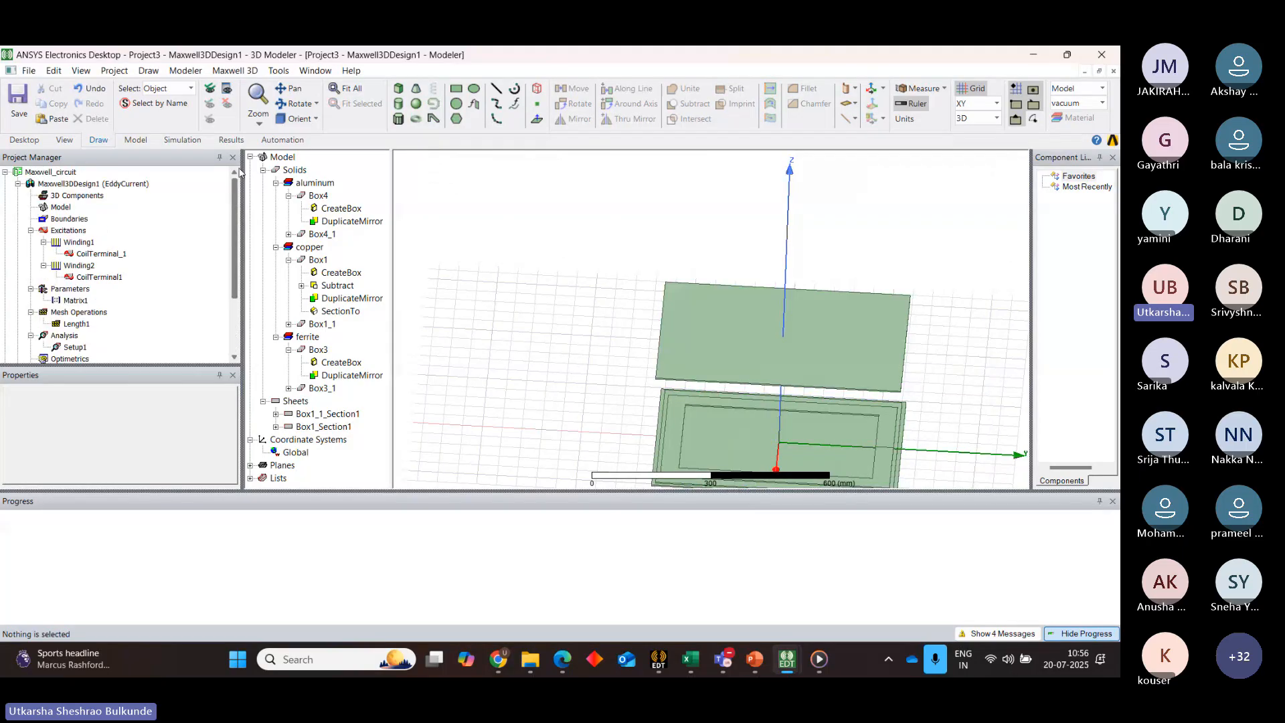
pyautogui.click(100, 183)
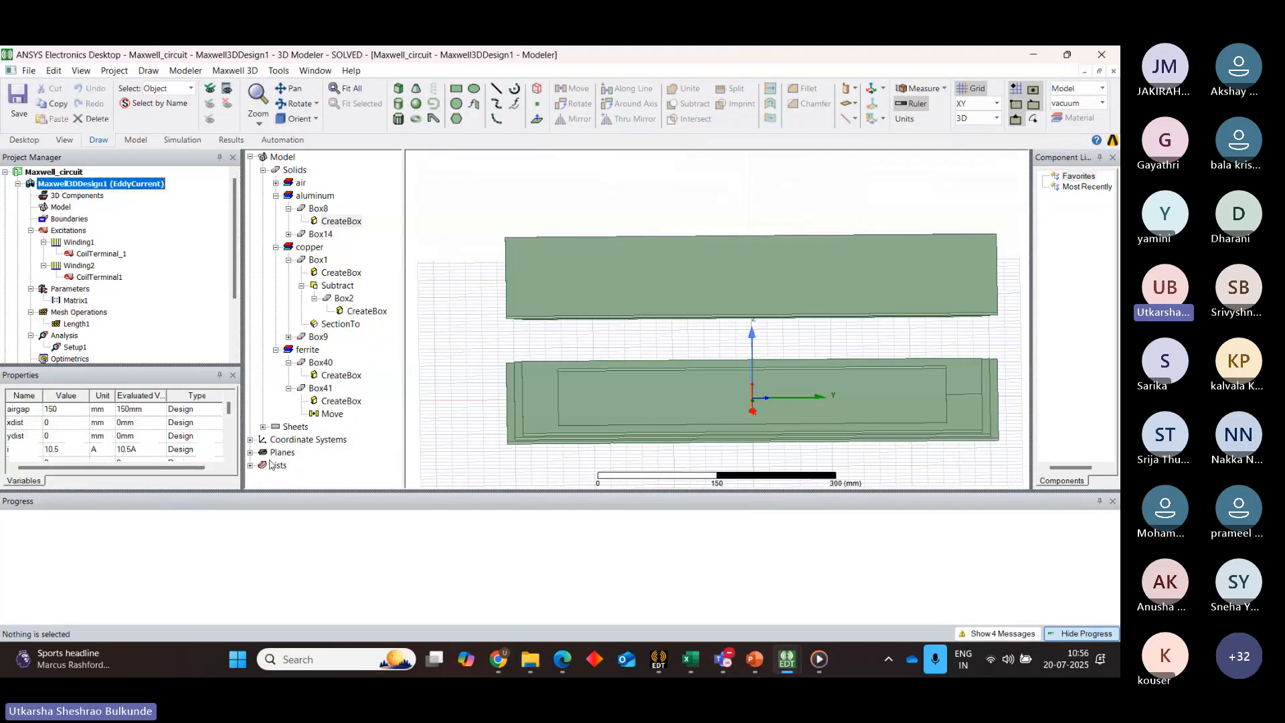
pyautogui.moveTo(229, 410); pyautogui.dragTo(228, 419)
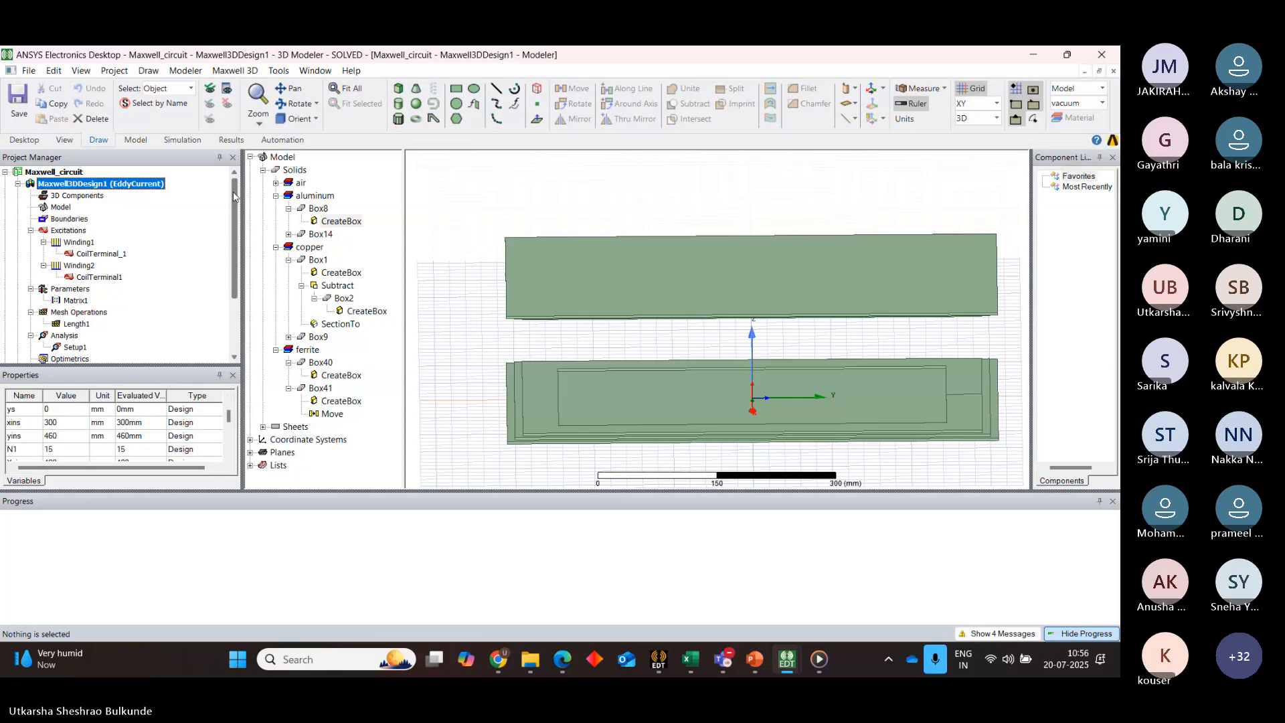
pyautogui.scroll(-3, 114, 341)
pyautogui.click(114, 340)
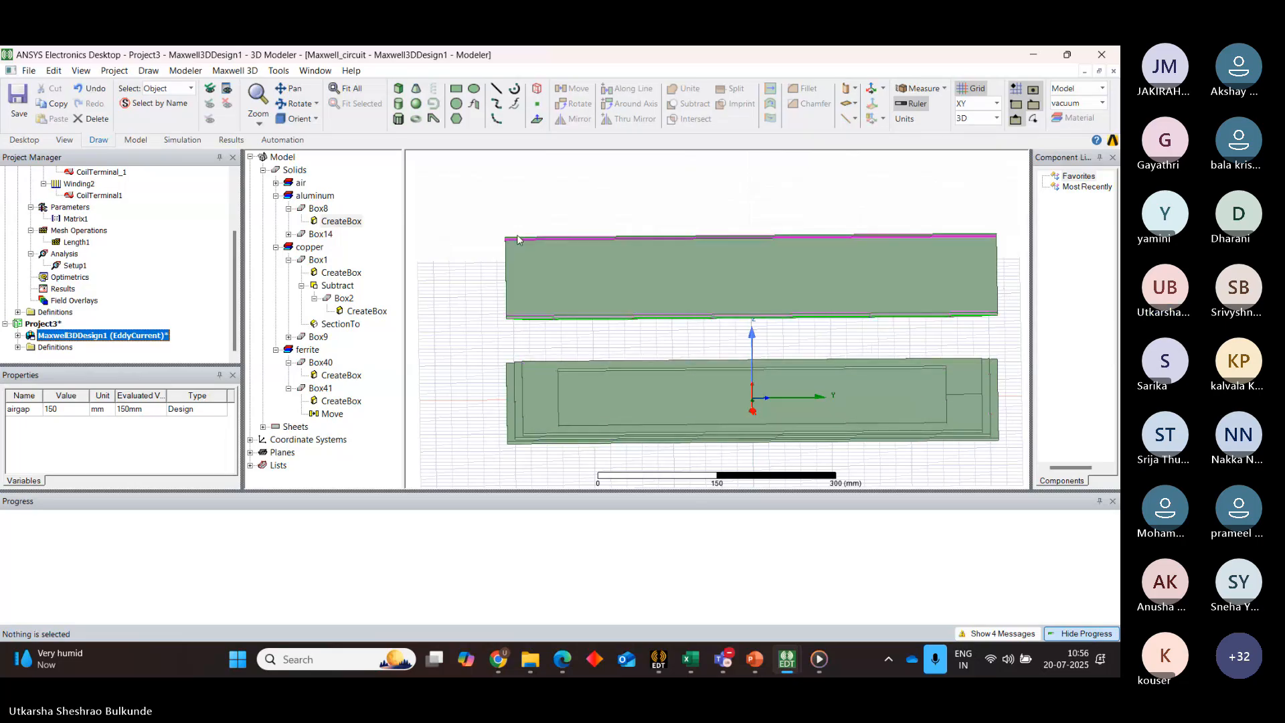
pyautogui.click(295, 103)
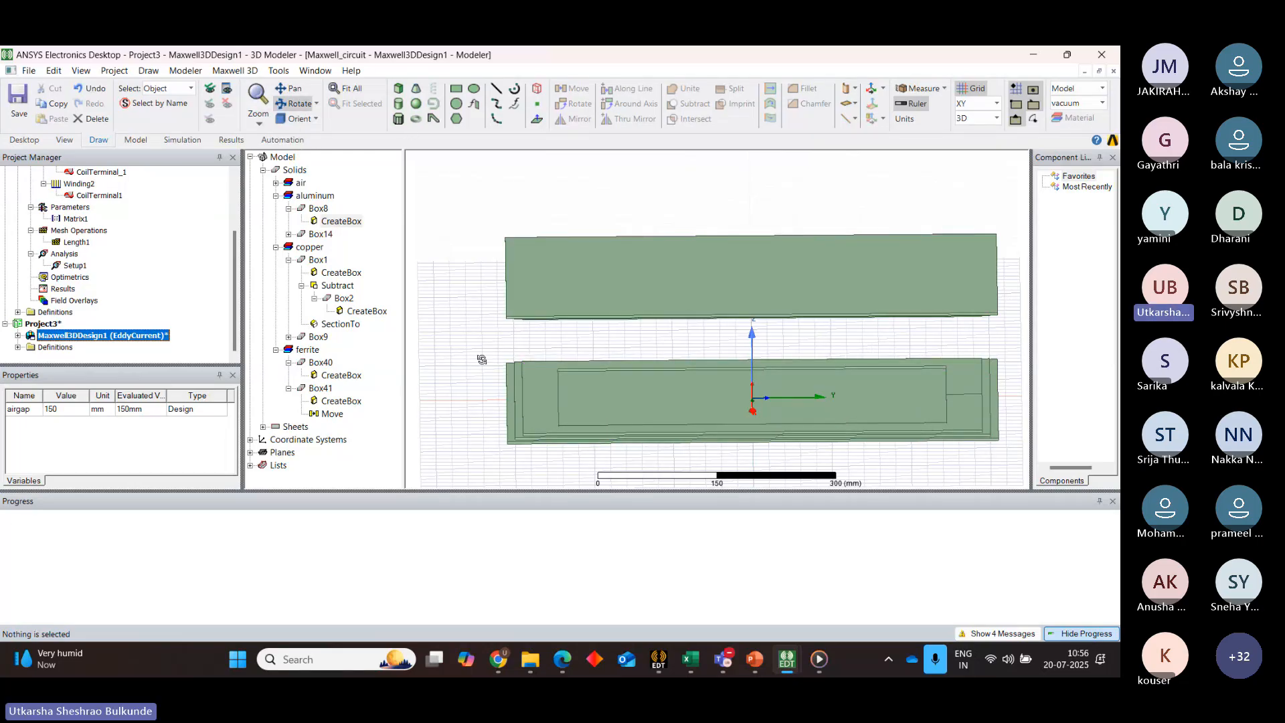
pyautogui.moveTo(482, 359); pyautogui.dragTo(489, 324)
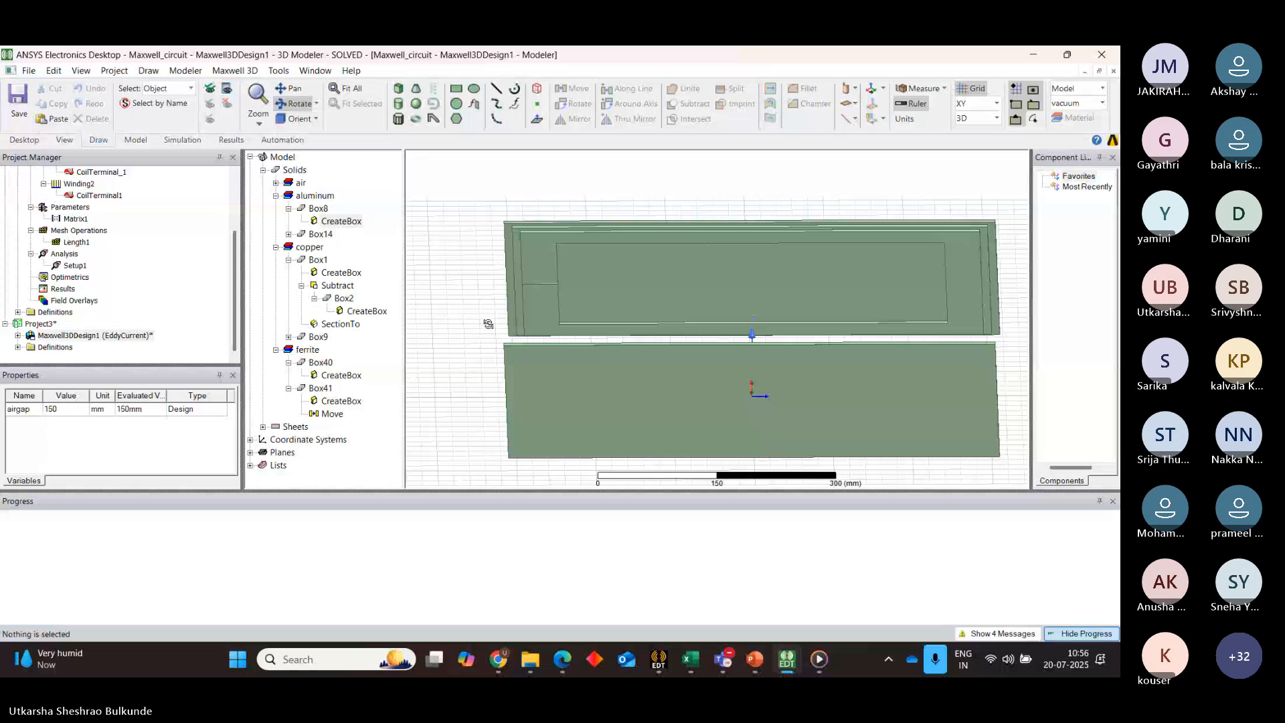
pyautogui.click(541, 285)
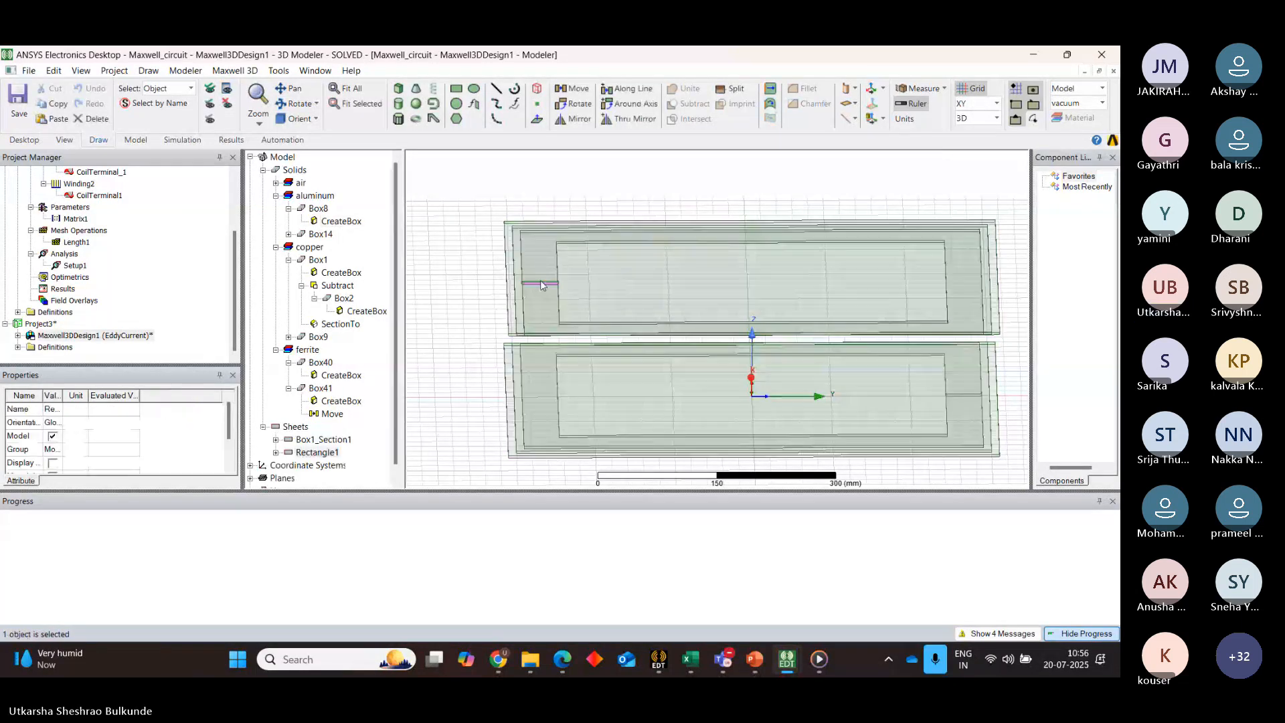
pyautogui.click(462, 345)
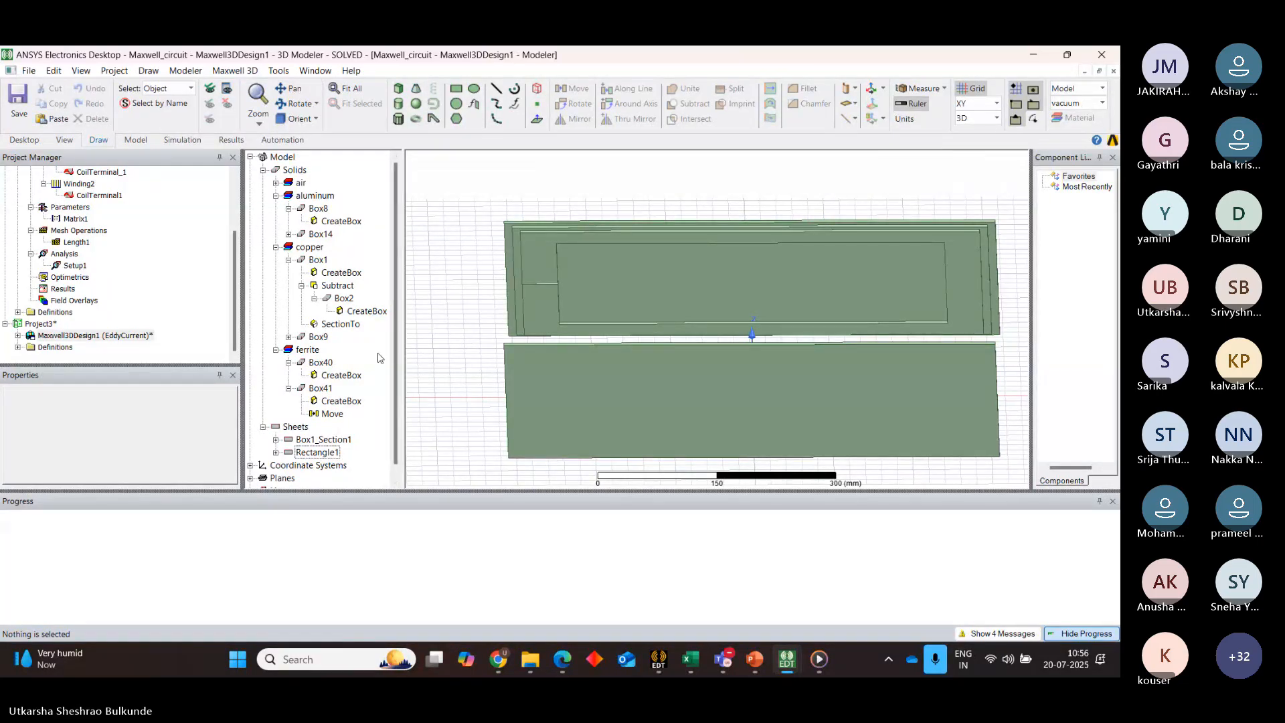
# Expand Project3's Maxwell3DDesign1 and its excitations to inspect the assigned coil terminal
pyautogui.click(19, 336)
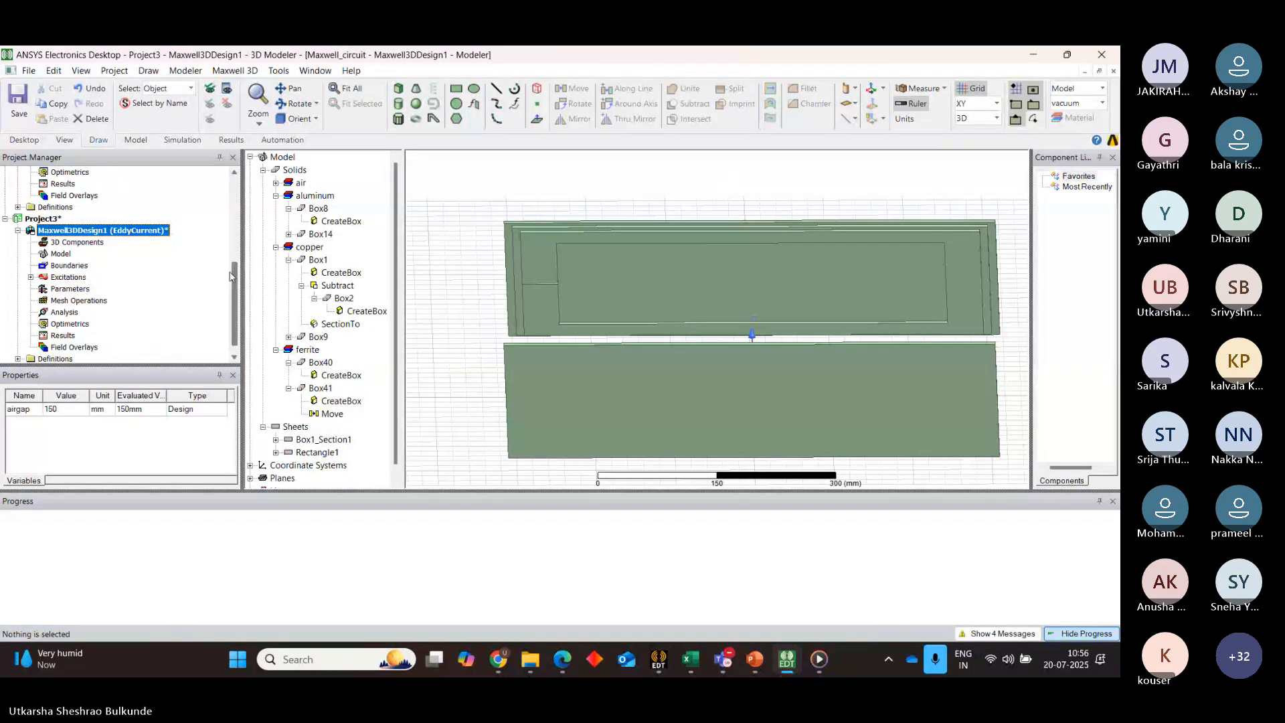
pyautogui.scroll(-1, 224, 294)
pyautogui.click(30, 266)
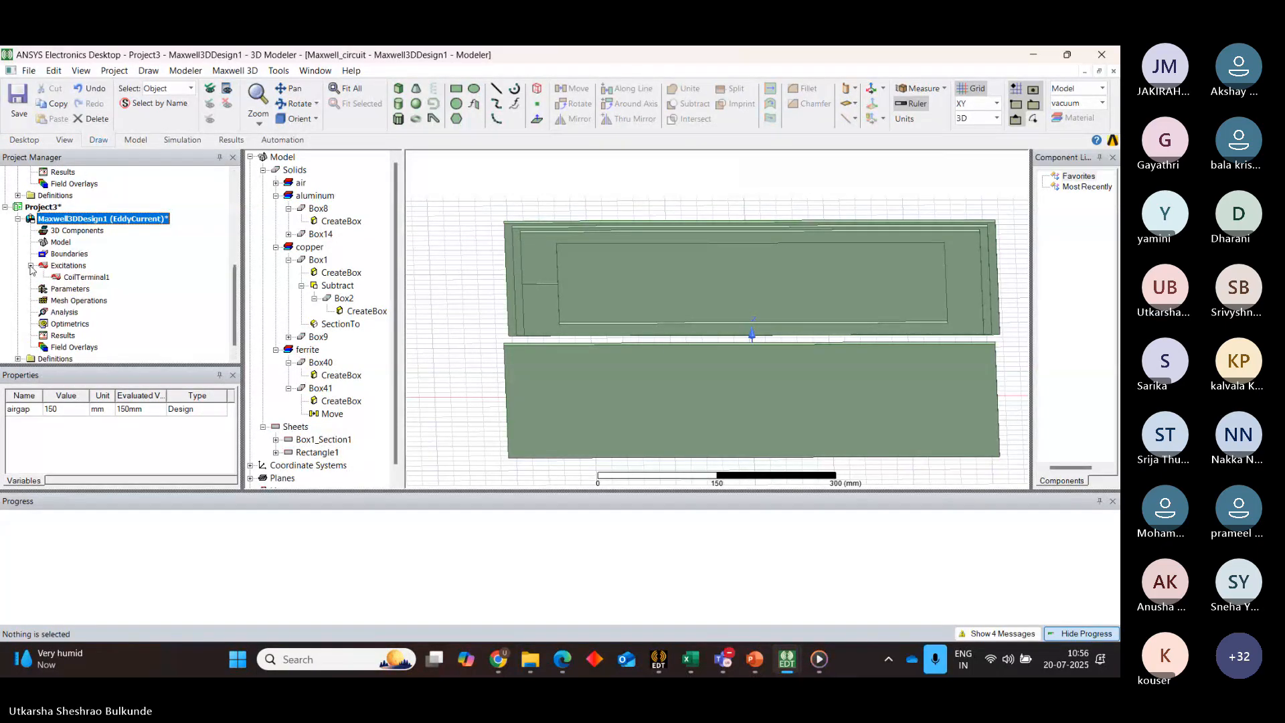
# Delete the Rectangle1 sheet from the upper coil in the Maxwell_circuit design
pyautogui.click(1018, 213)
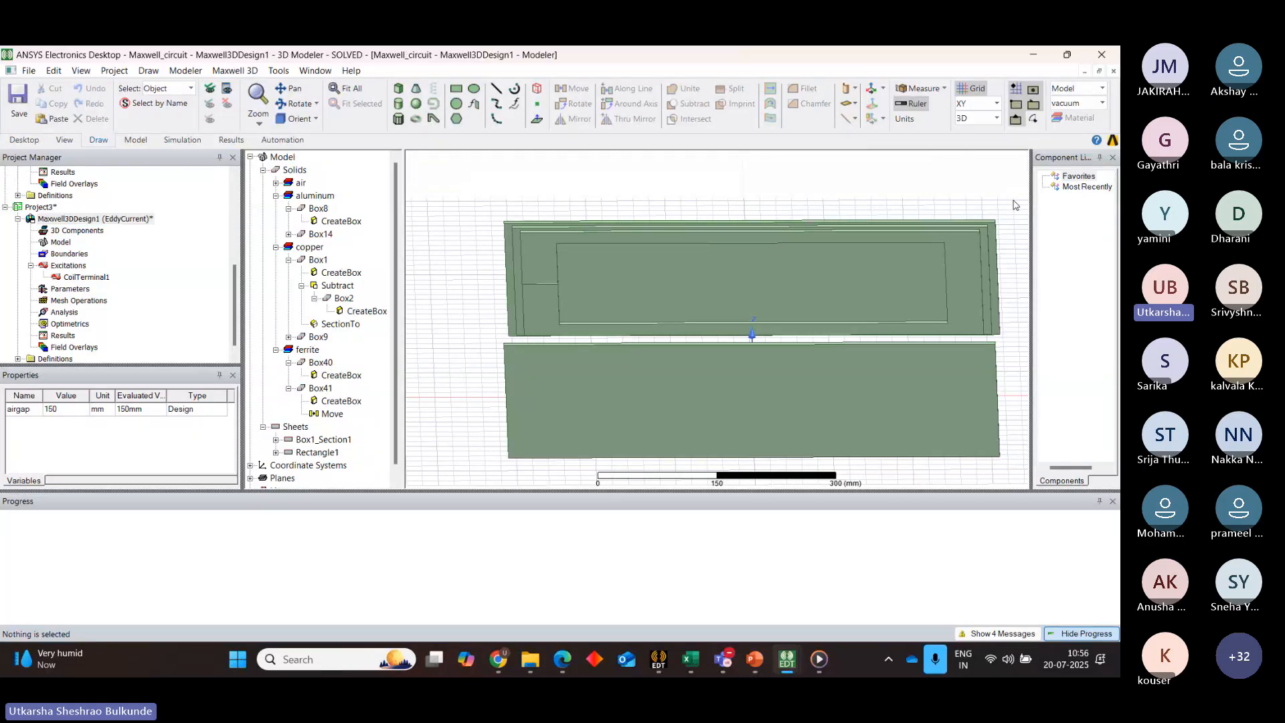
pyautogui.click(532, 284)
pyautogui.press('Delete')
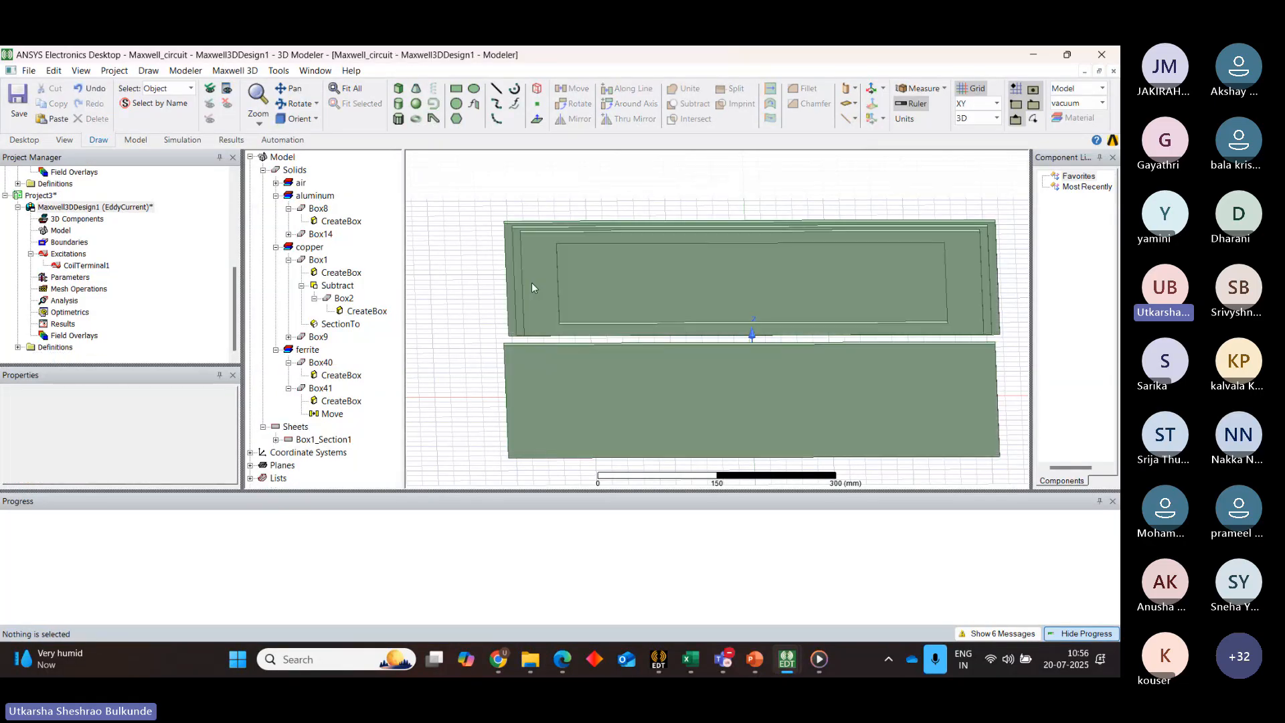
# Try to assign a coil terminal excitation directly to the solid upper copper coil Box9
pyautogui.click(532, 283)
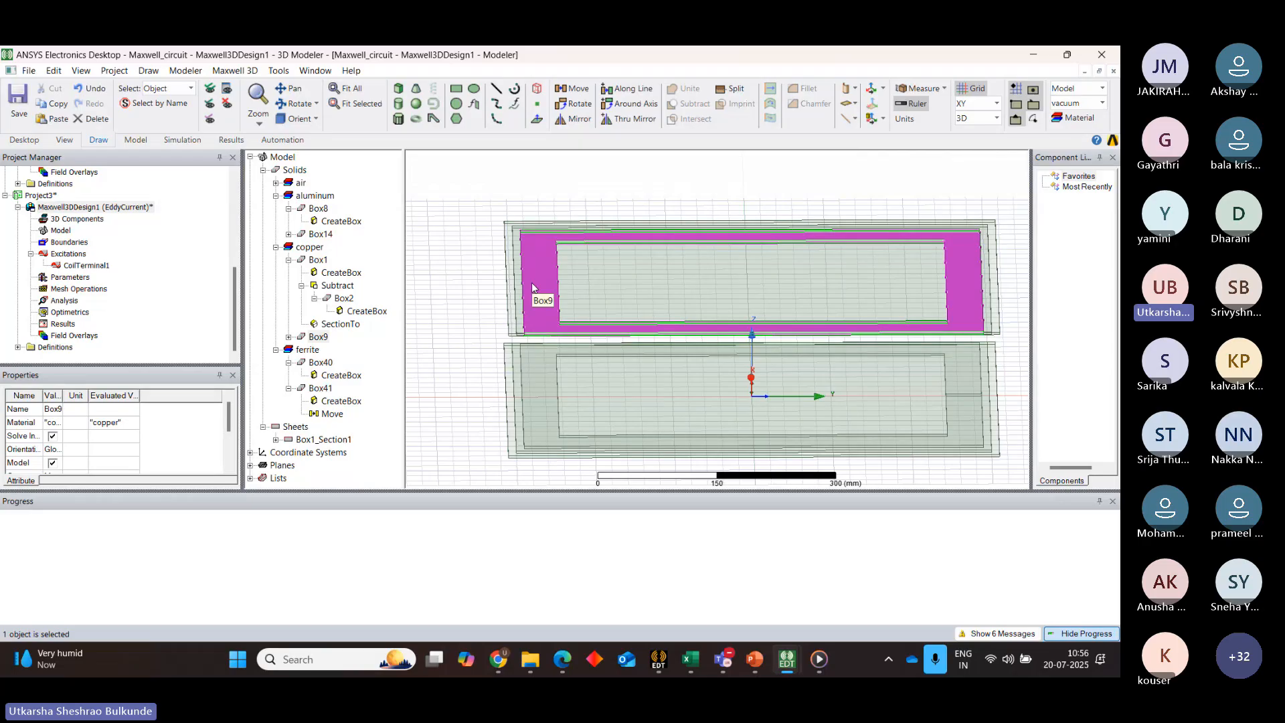
pyautogui.rightClick(532, 288)
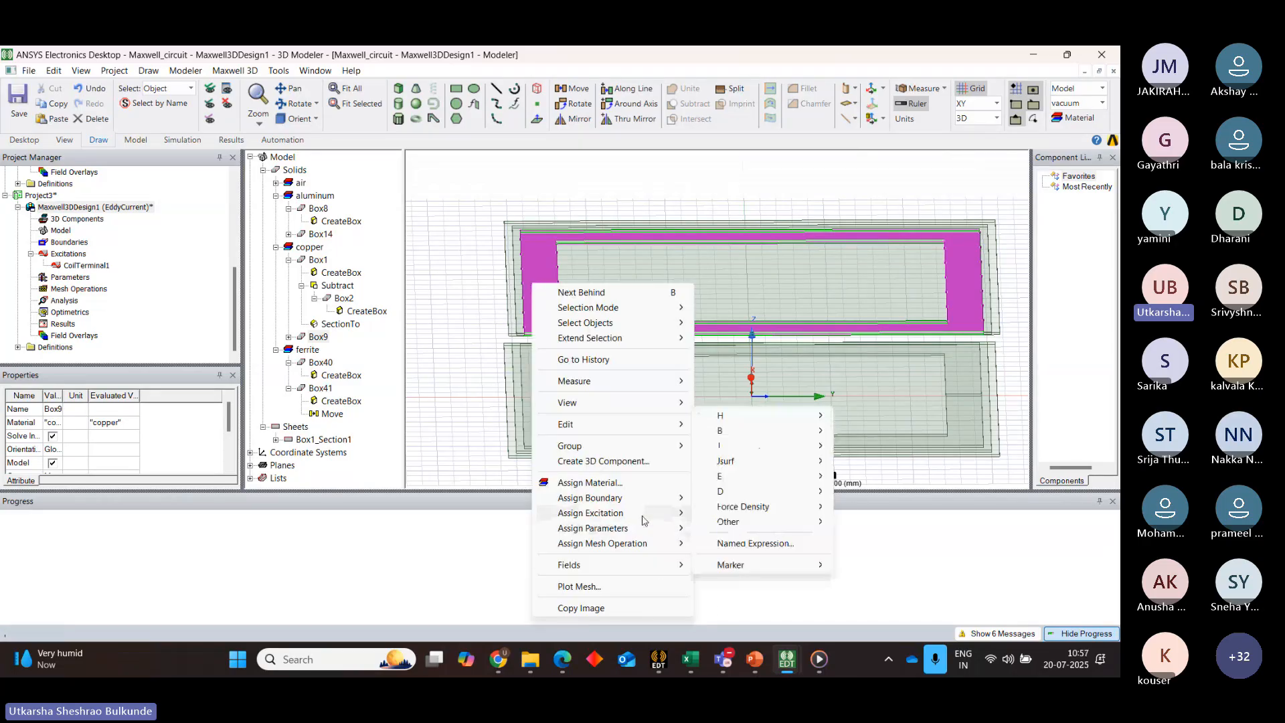
pyautogui.moveTo(642, 519)
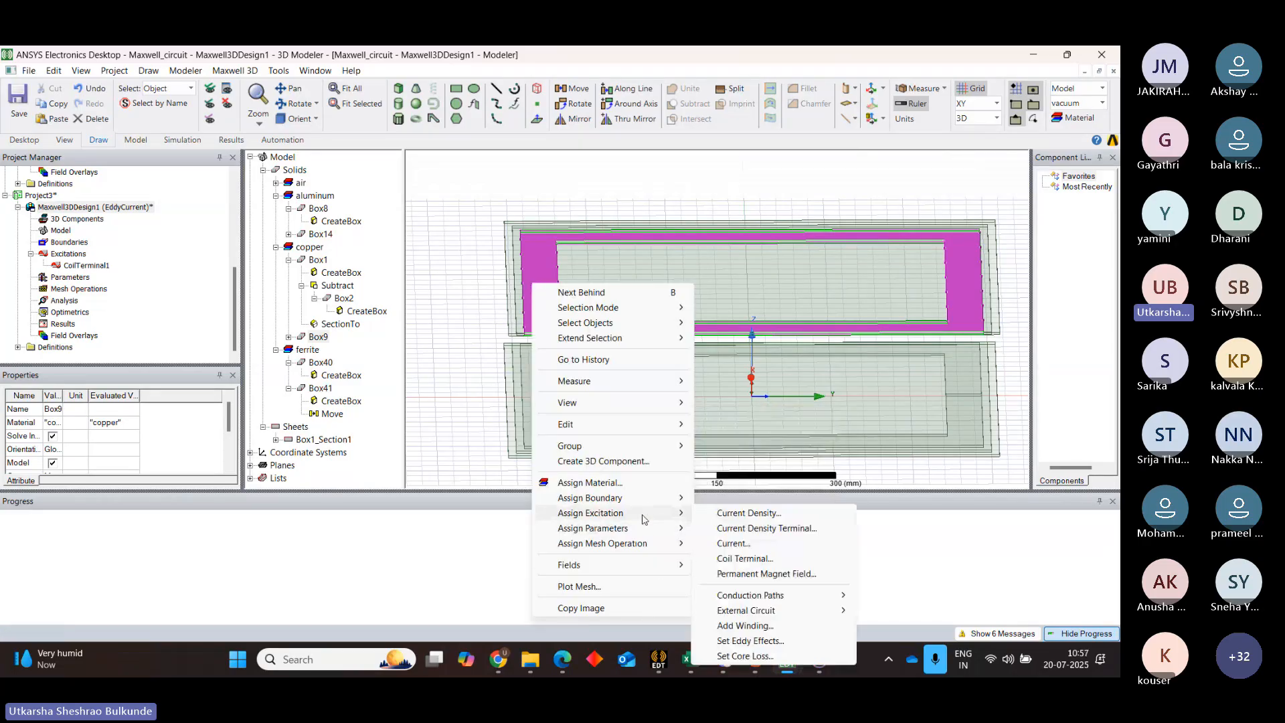
pyautogui.click(745, 559)
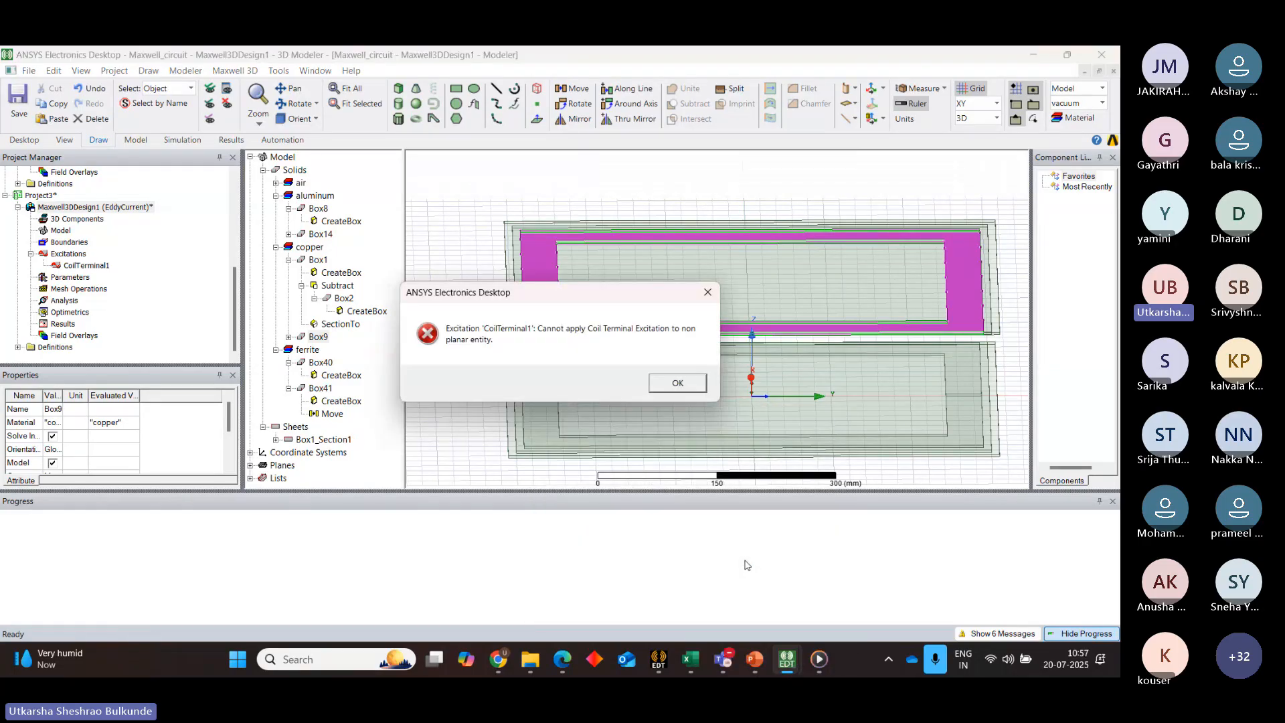
pyautogui.click(681, 389)
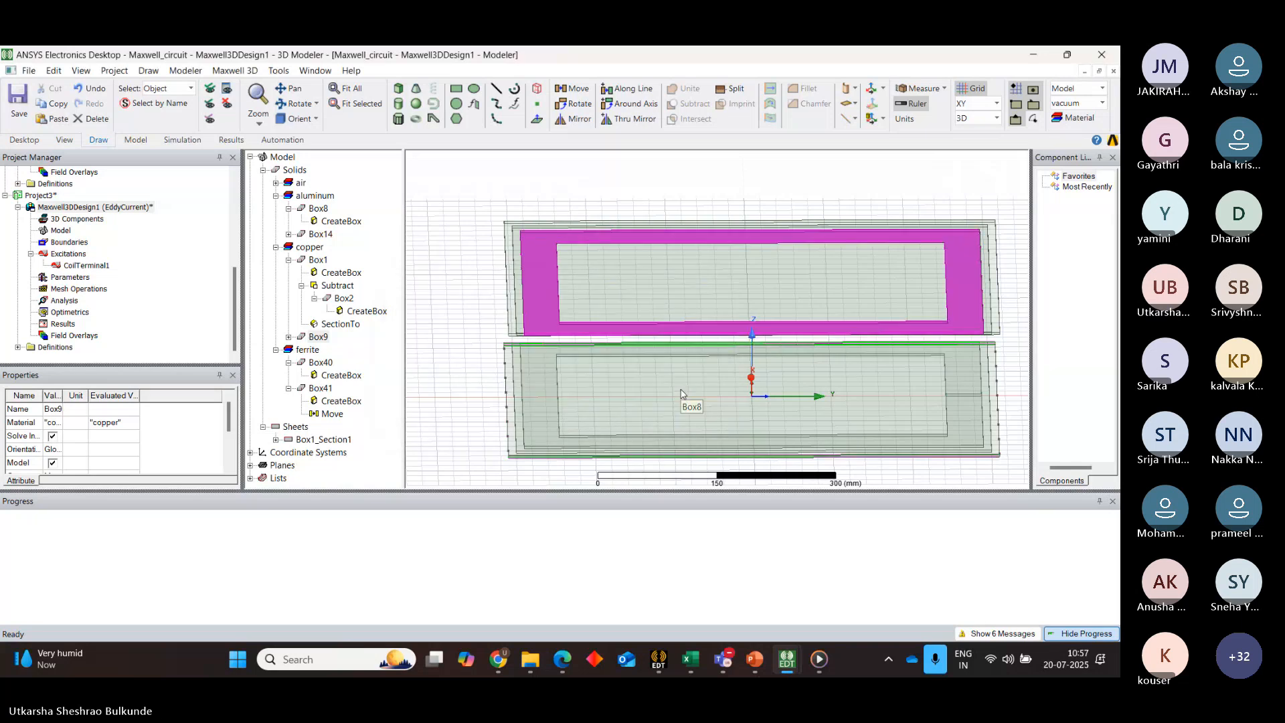
# Create a surface section of the upper copper coil Box9 on the YZ plane
pyautogui.rightClick(532, 294)
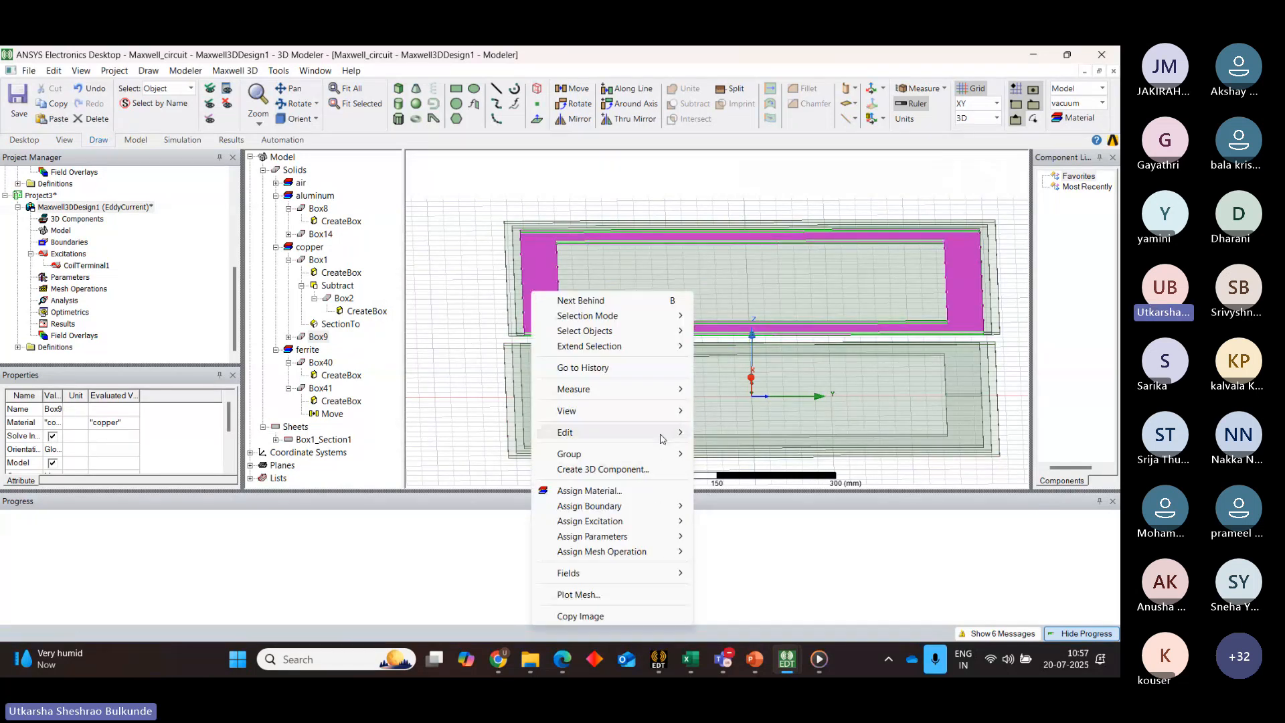
pyautogui.moveTo(670, 433)
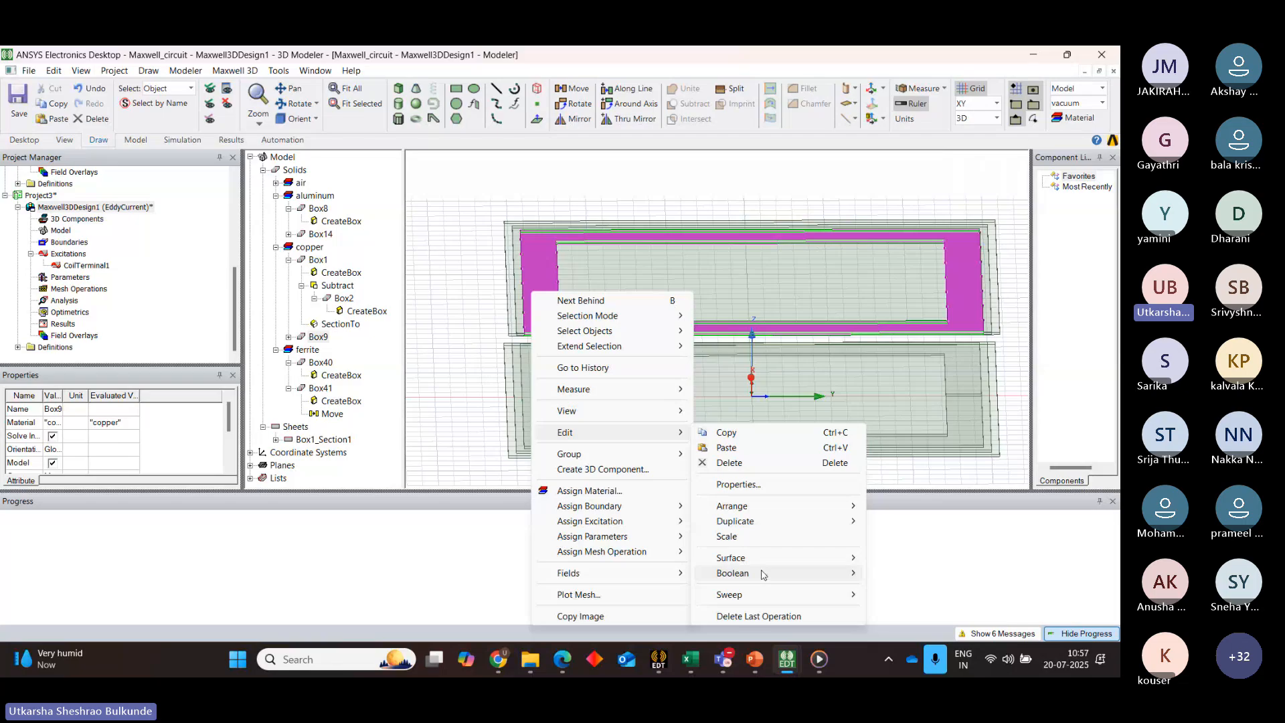
pyautogui.moveTo(847, 562)
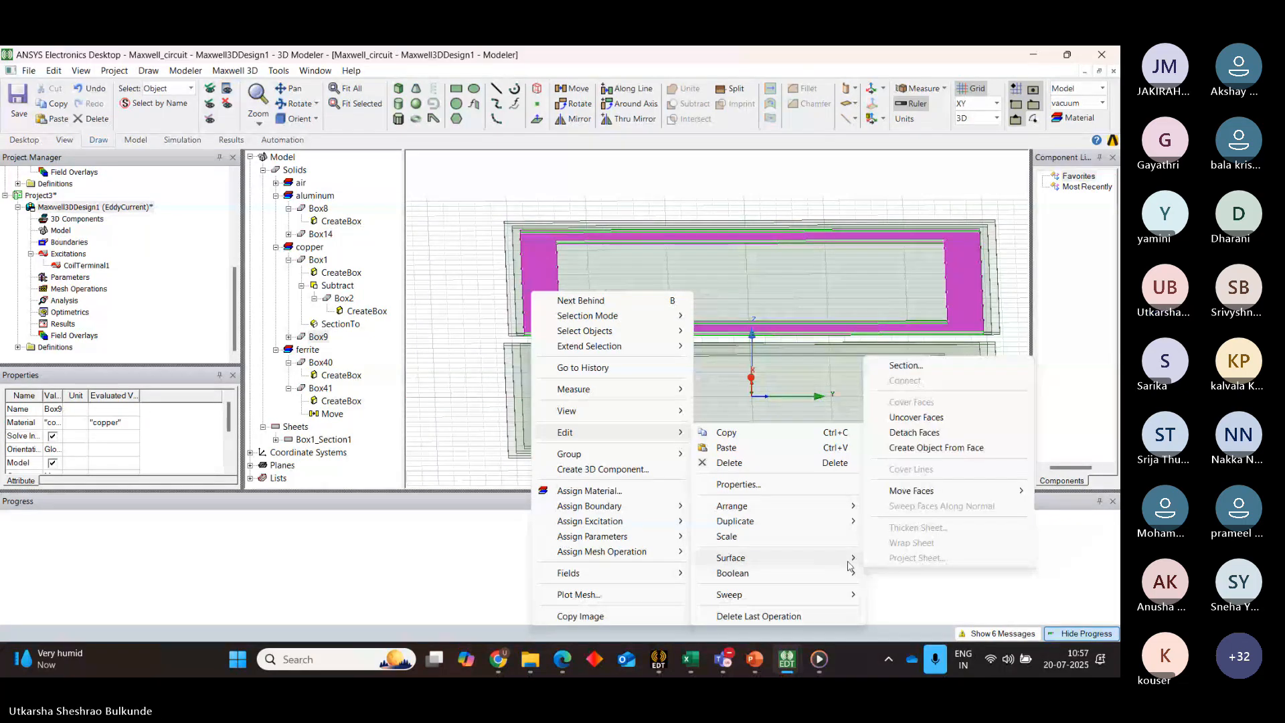
pyautogui.click(893, 367)
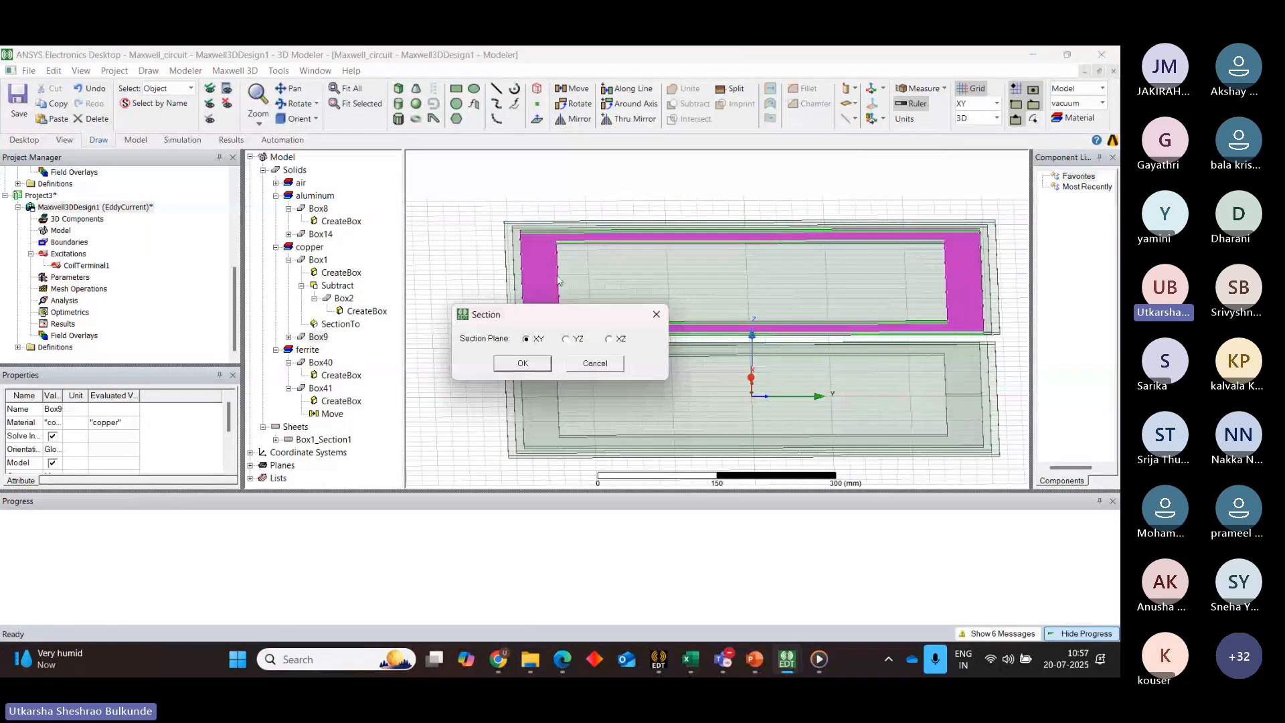
pyautogui.click(530, 362)
pyautogui.click(487, 275)
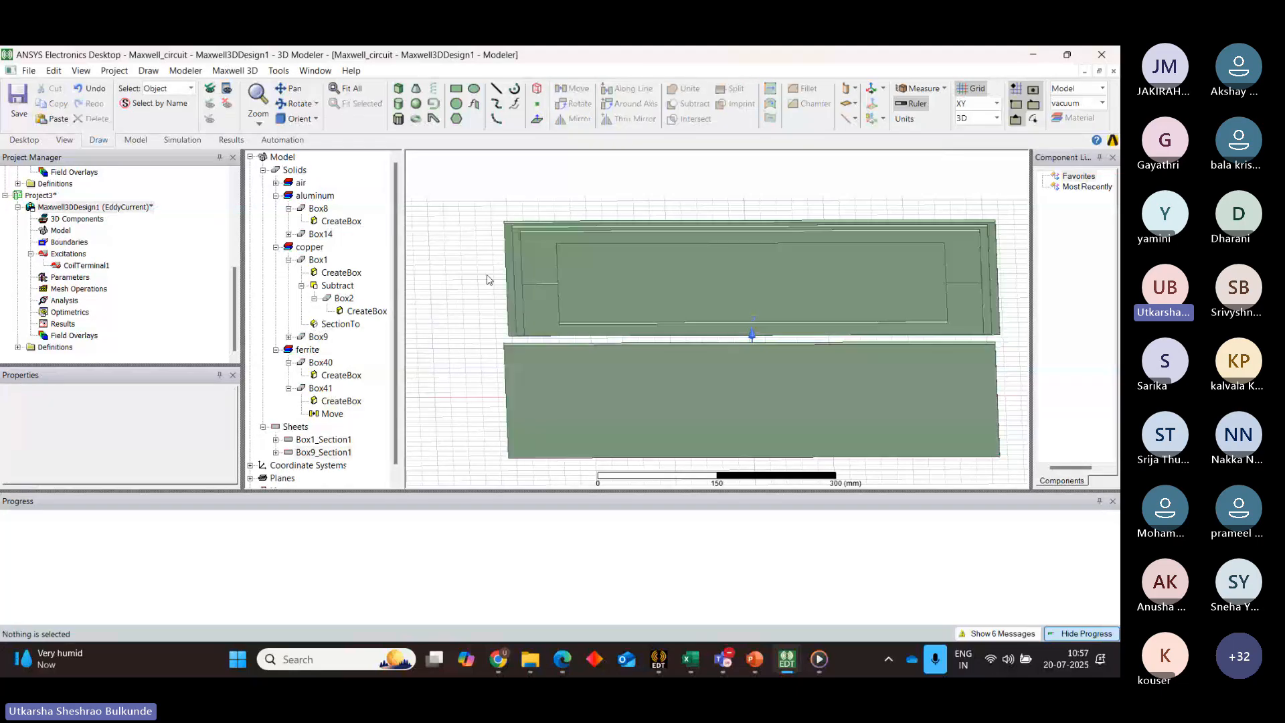
# Separate the Box9 section into individual bodies and delete the sheet on the coil's negative Y side
pyautogui.rightClick(535, 282)
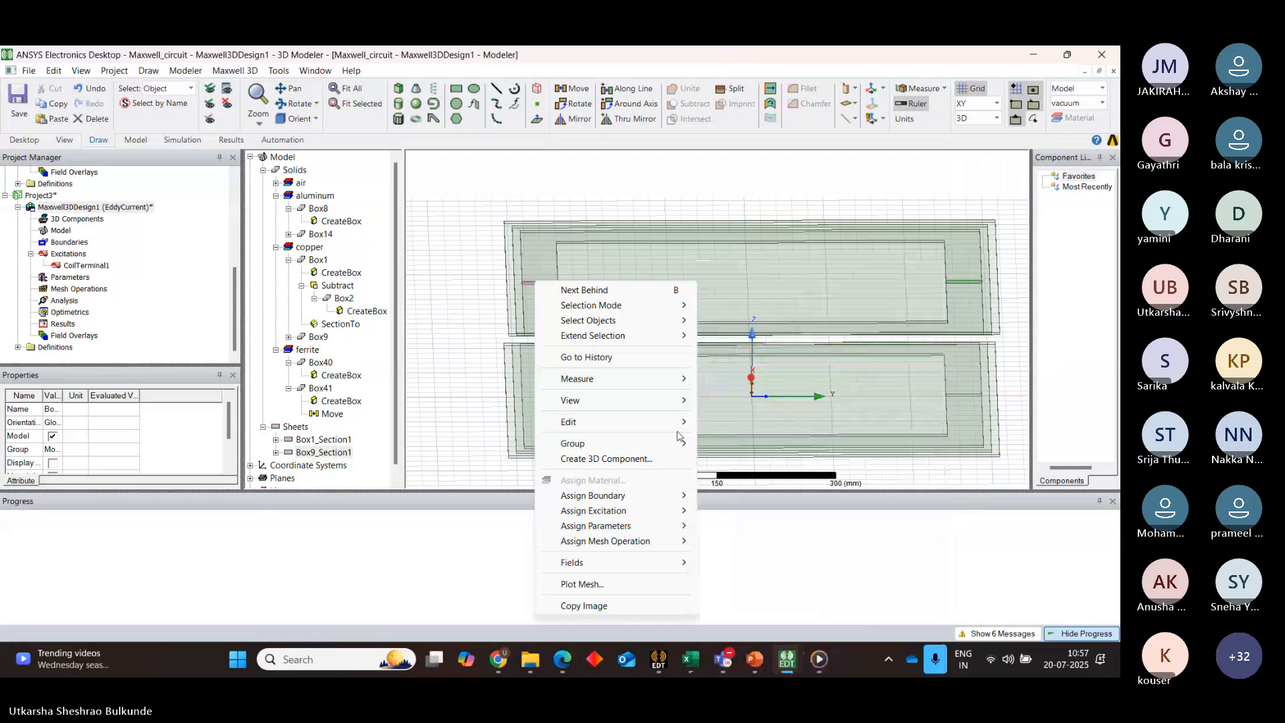
pyautogui.moveTo(670, 422)
pyautogui.moveTo(849, 549)
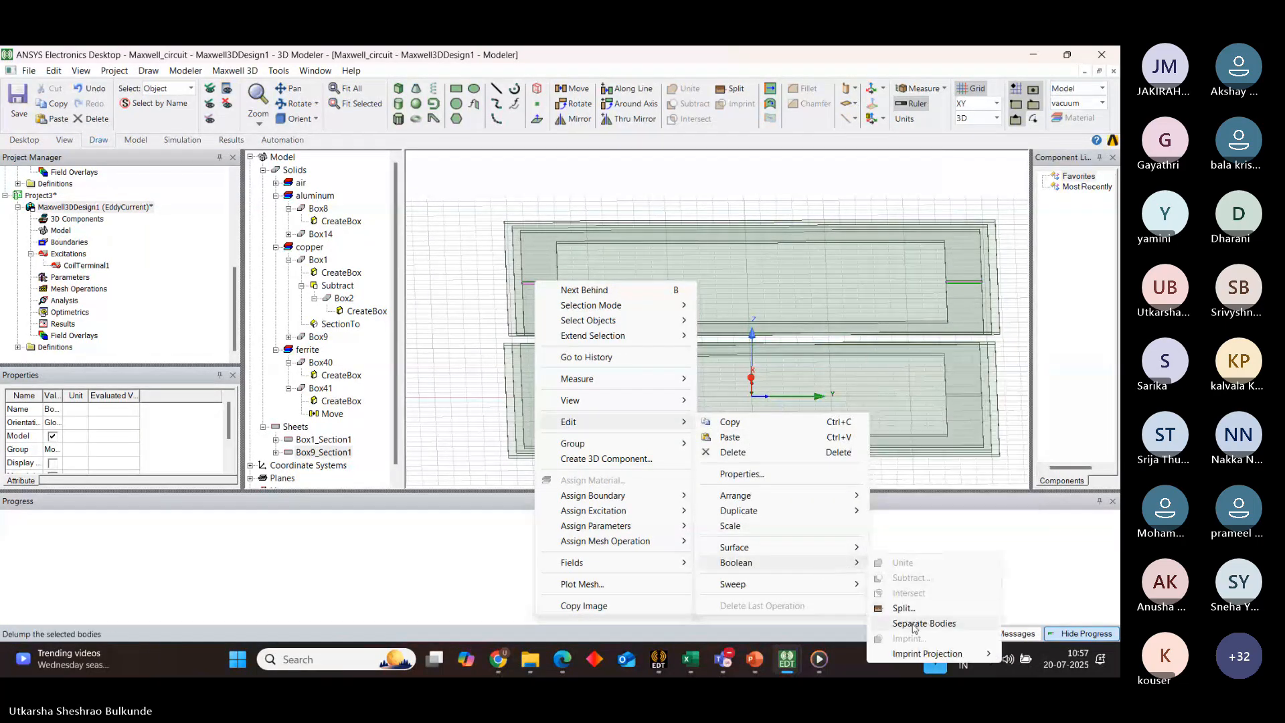
pyautogui.click(915, 623)
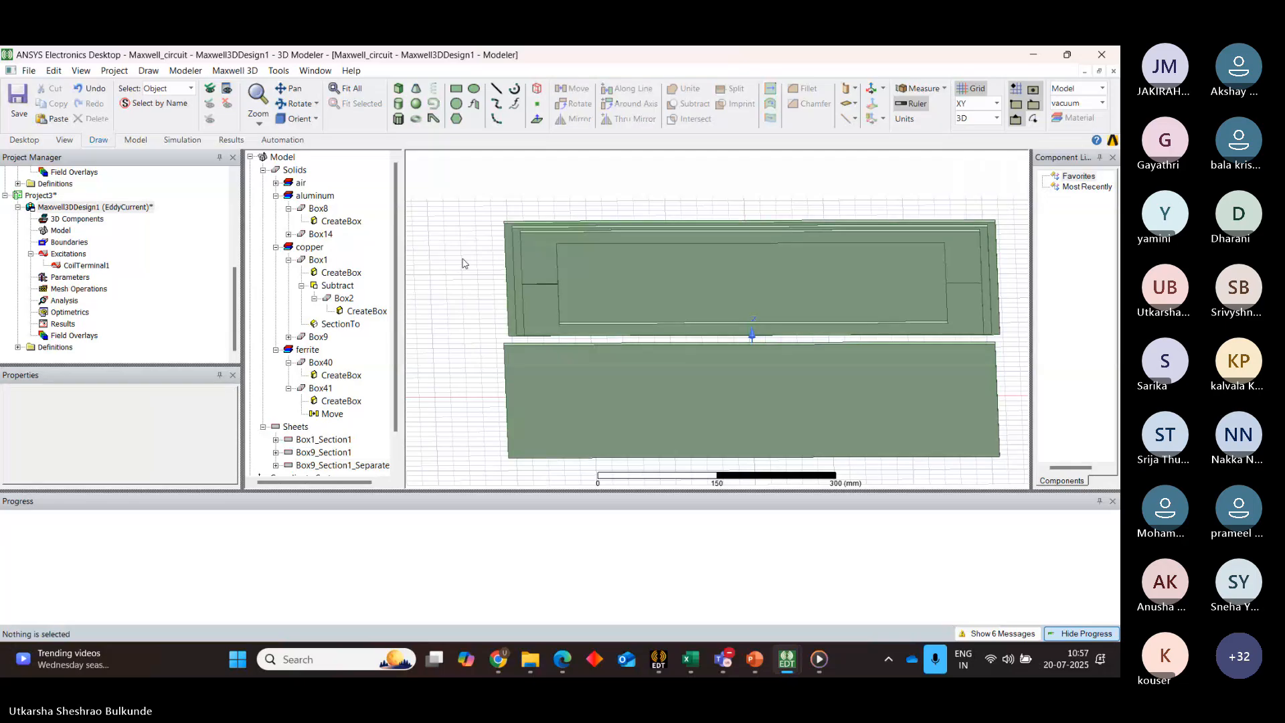
pyautogui.click(536, 283)
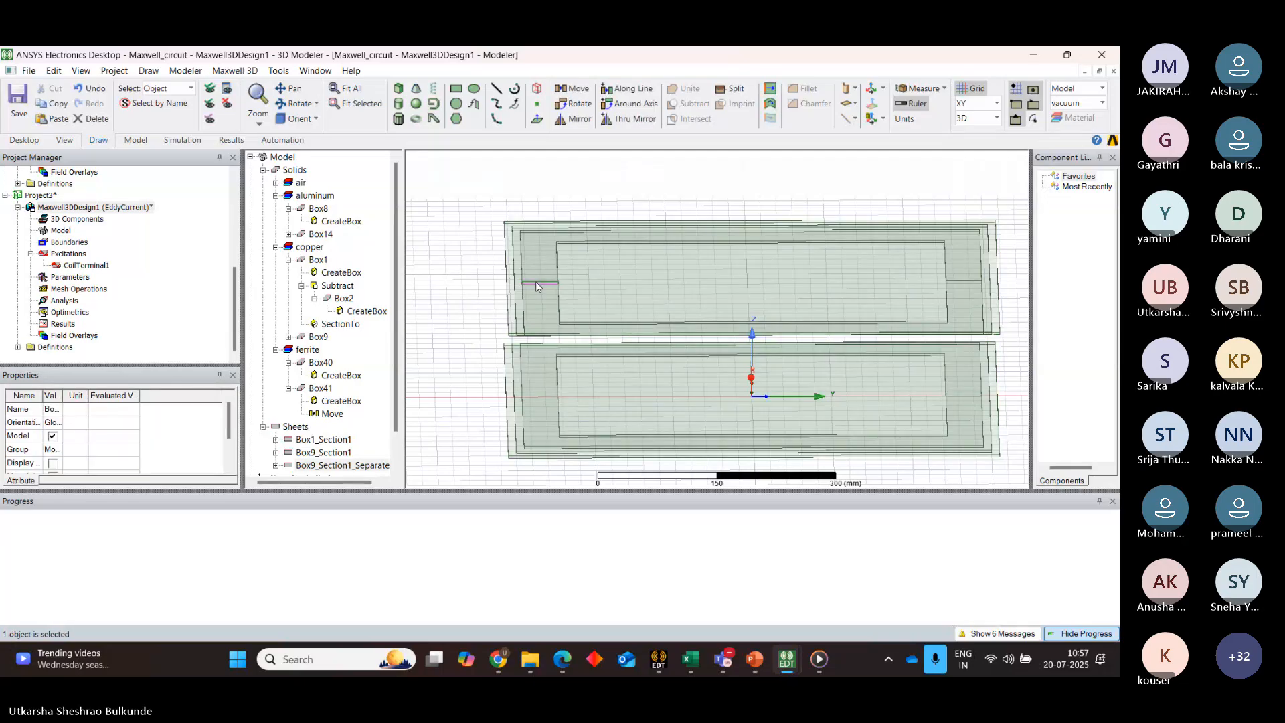
pyautogui.press('Delete')
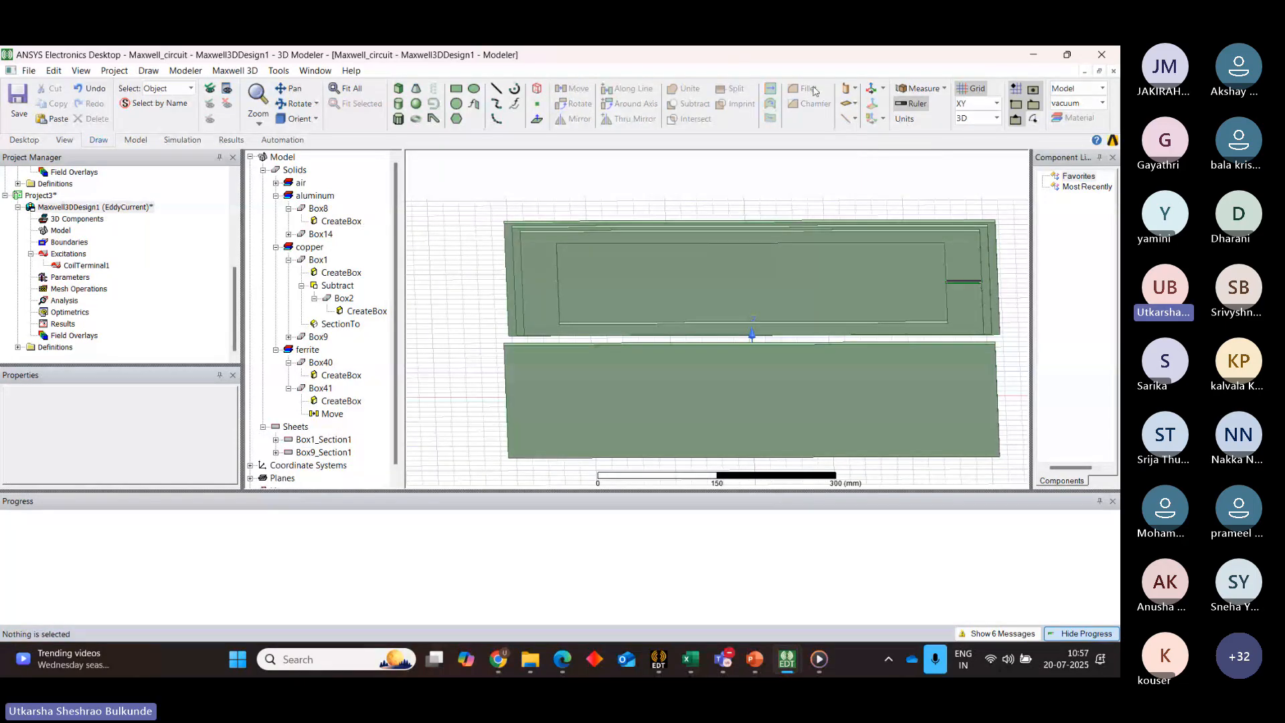
pyautogui.click(295, 103)
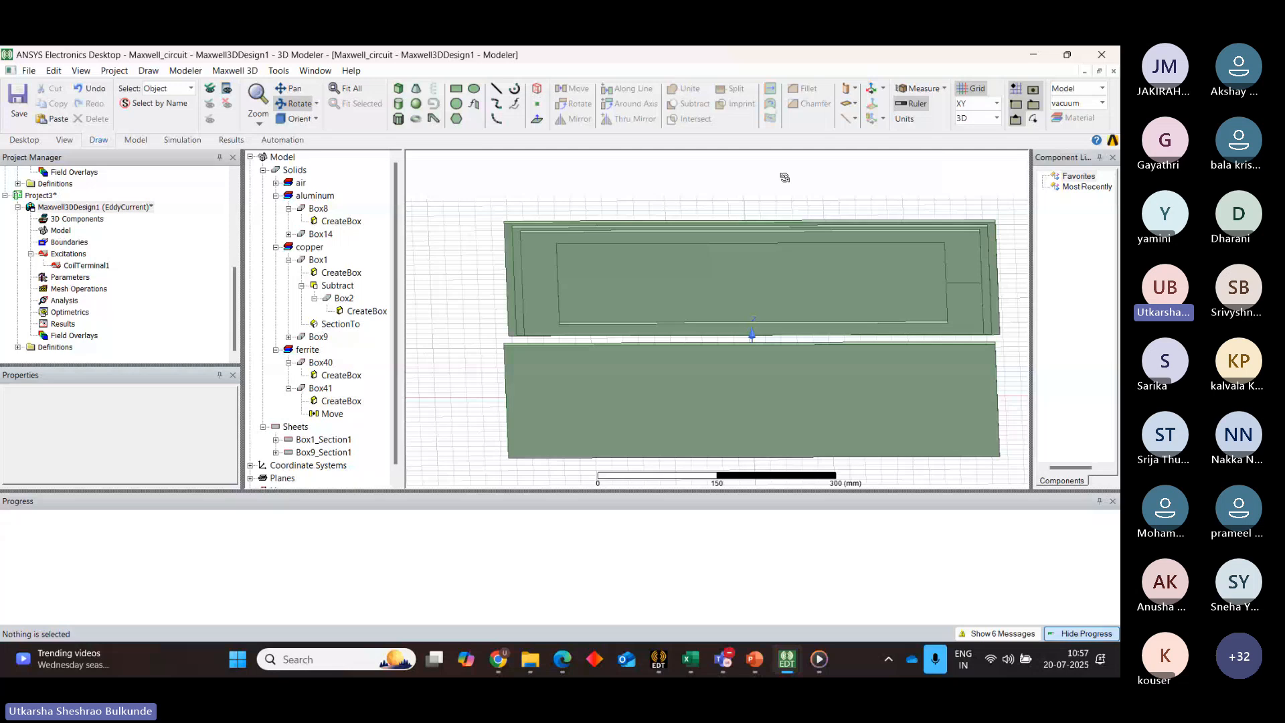
pyautogui.moveTo(811, 178); pyautogui.dragTo(775, 207)
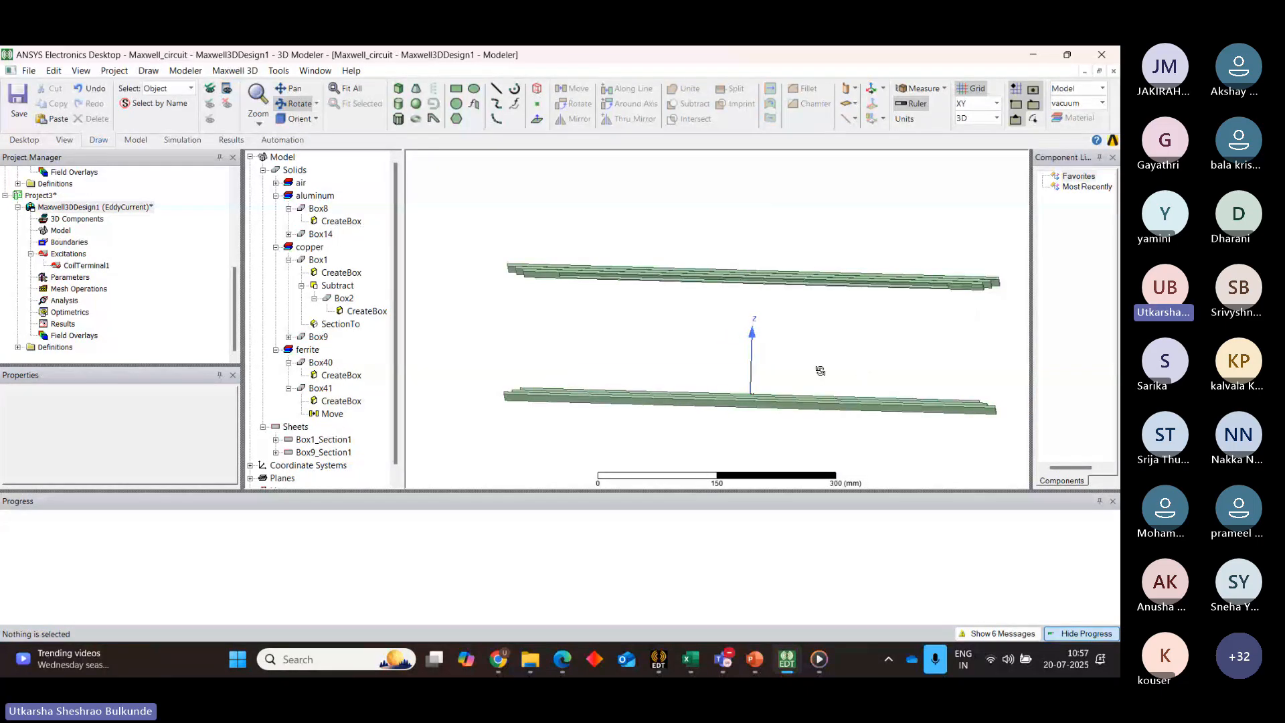
# Assign a coil terminal excitation with 15 conductors to the upper coil's section sheet, Box9_Section1
pyautogui.moveTo(769, 345); pyautogui.dragTo(768, 323)
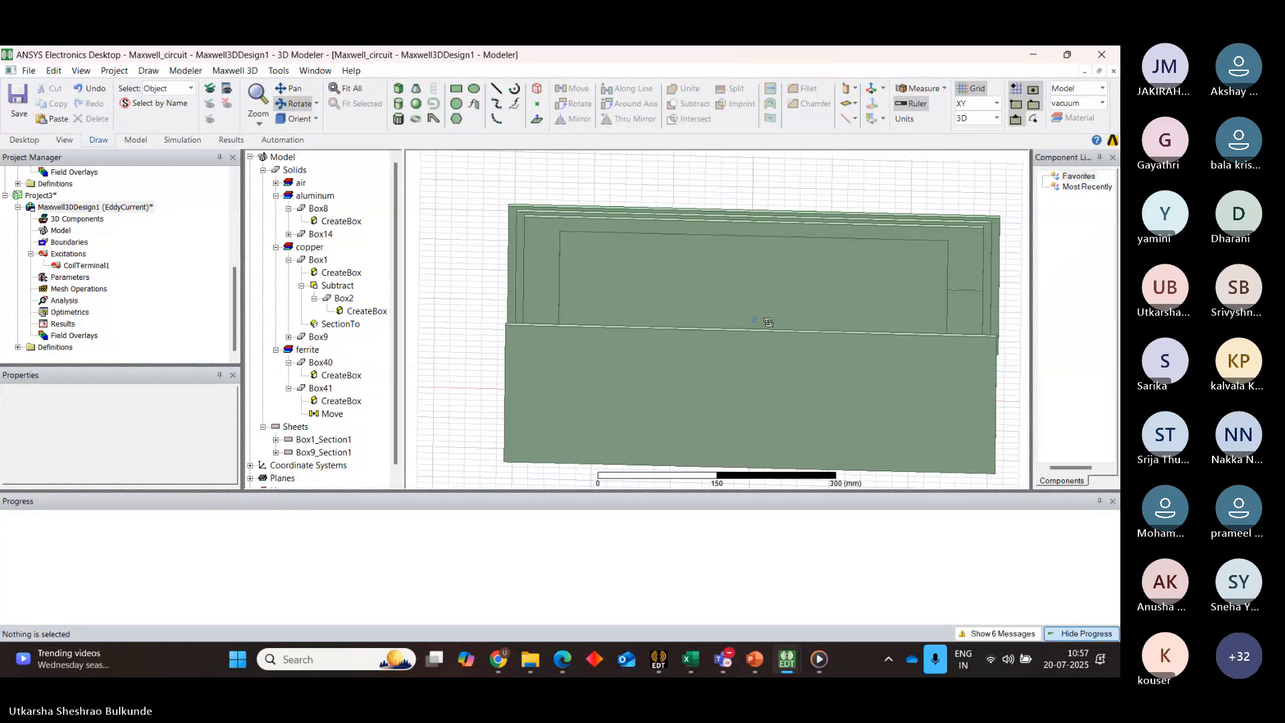
pyautogui.click(960, 293)
pyautogui.rightClick(960, 294)
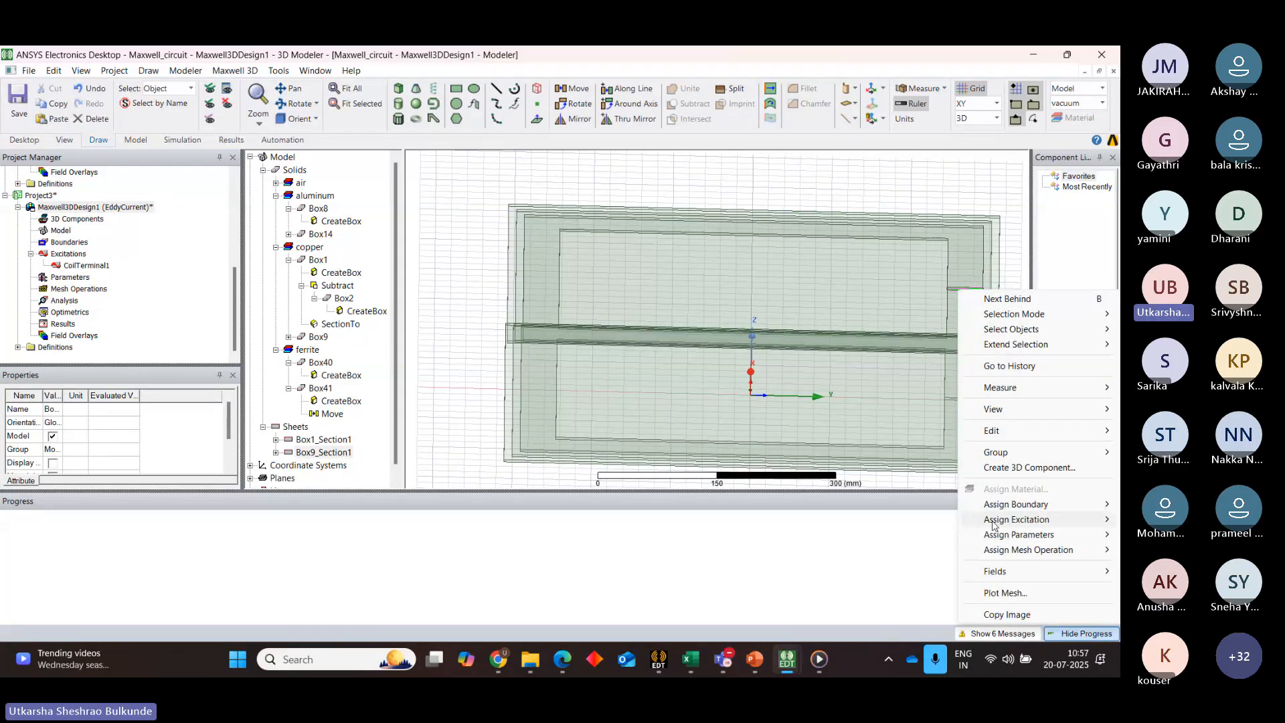
pyautogui.moveTo(991, 521)
pyautogui.click(835, 566)
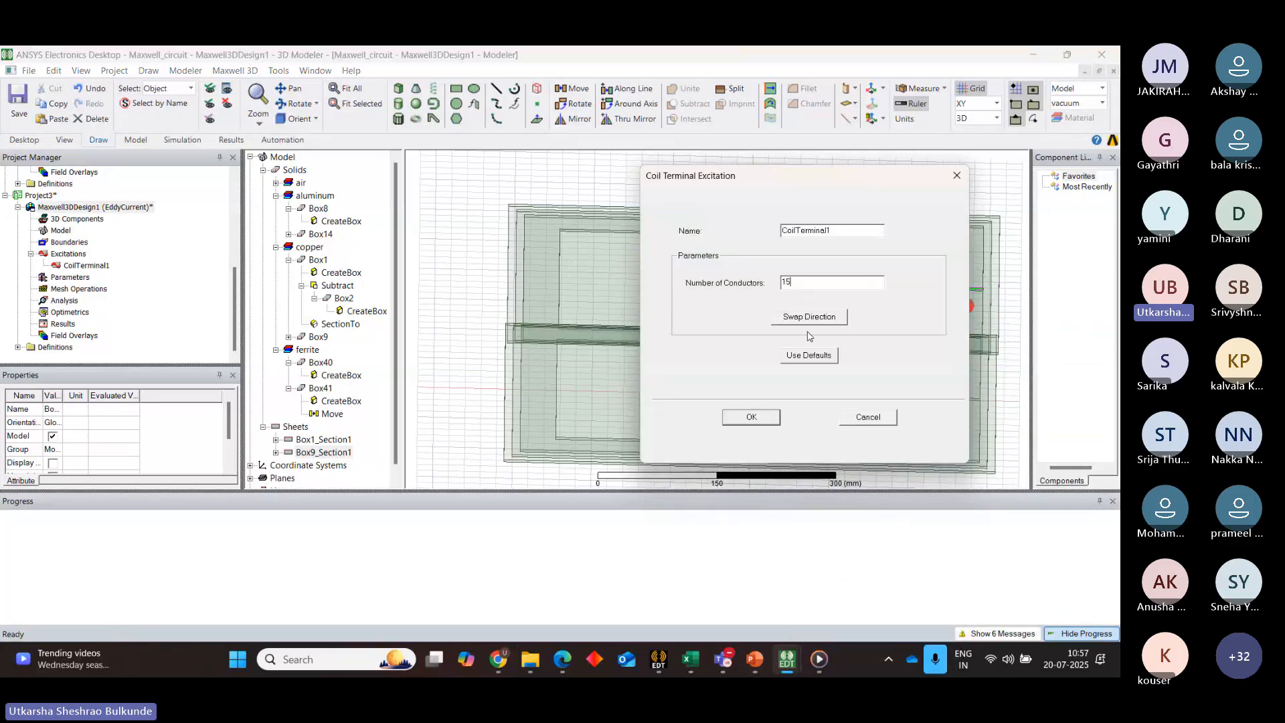
pyautogui.click(751, 418)
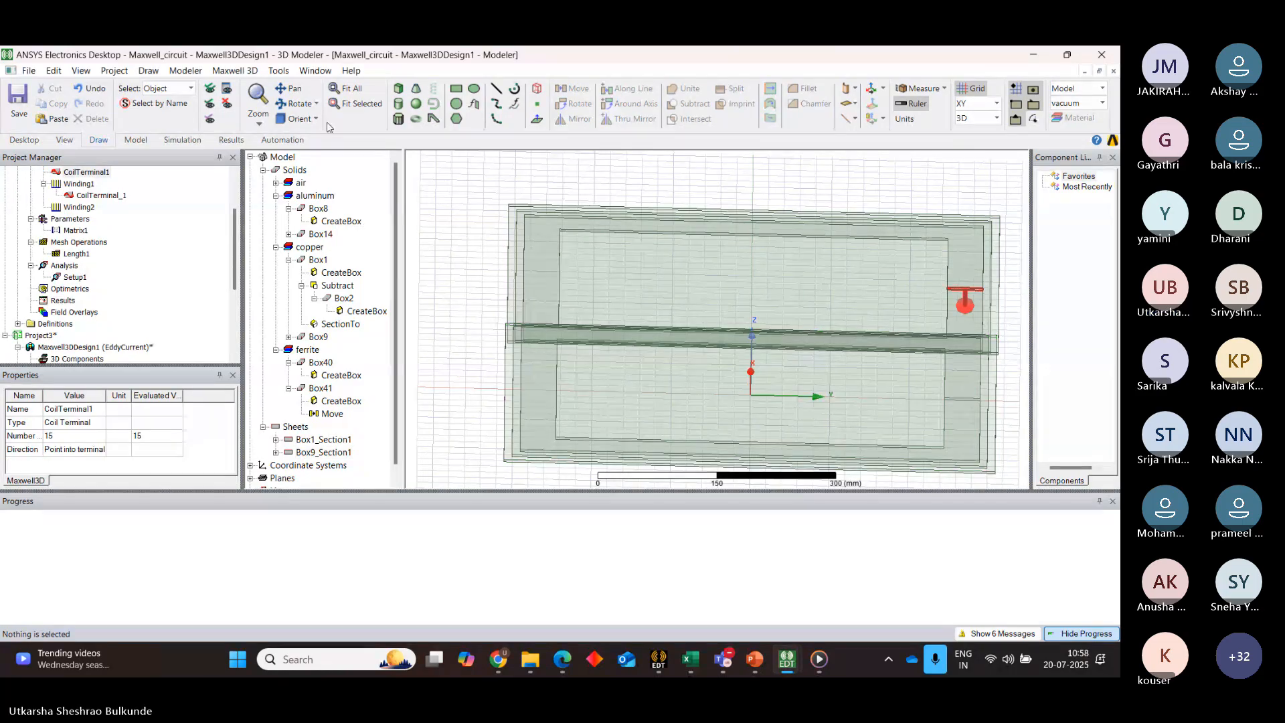
# Delete the CoilTerminal1 excitation from Project3's Maxwell3DDesign1 design
pyautogui.click(297, 107)
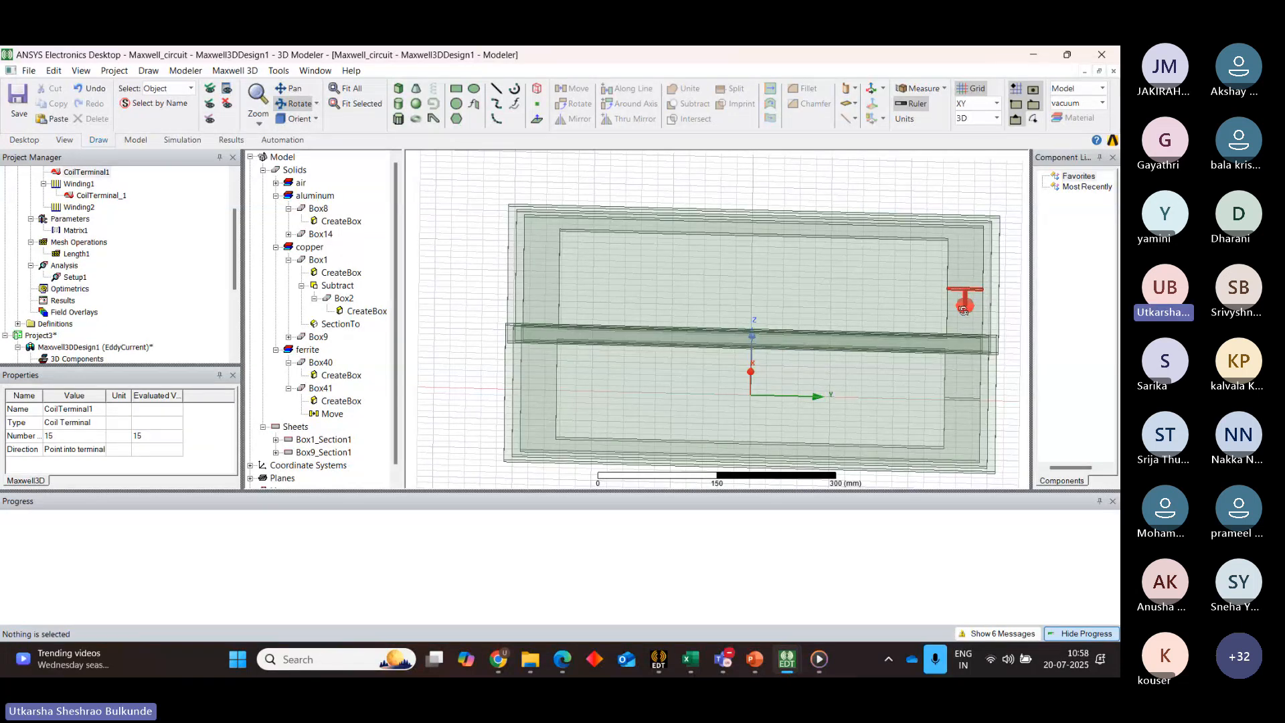
pyautogui.moveTo(876, 280); pyautogui.dragTo(879, 318)
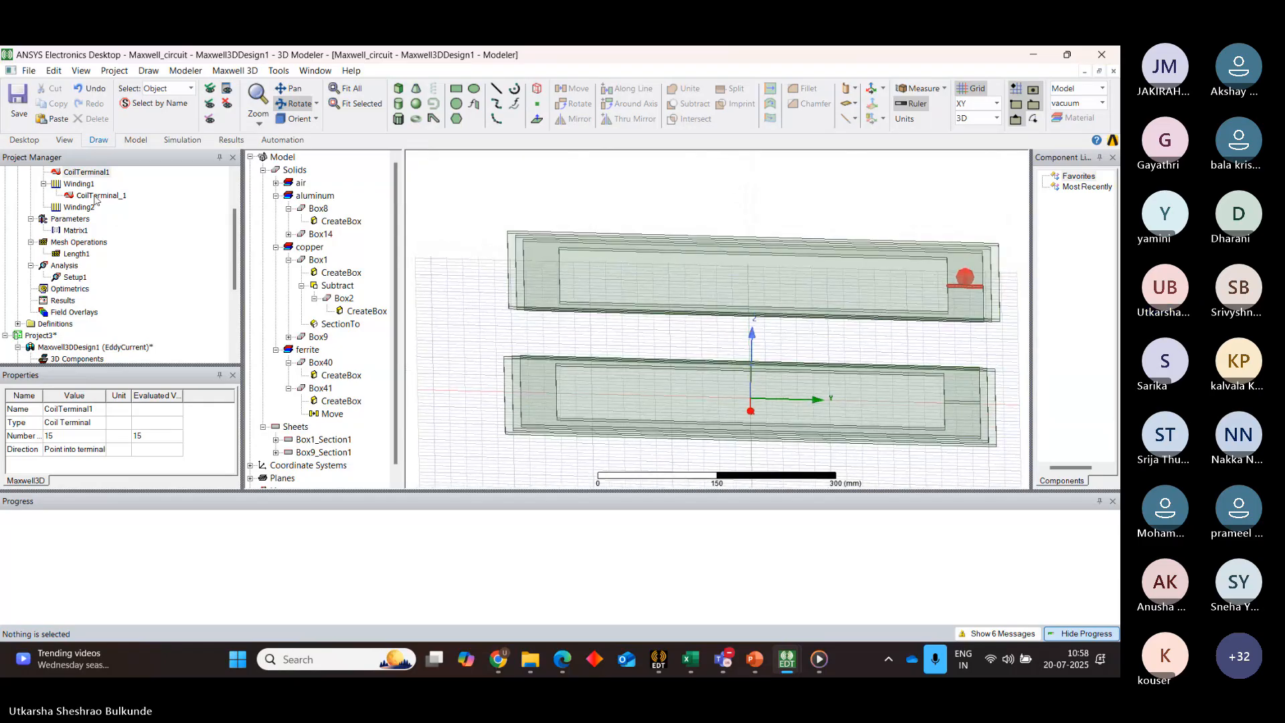
pyautogui.scroll(-4, 200, 281)
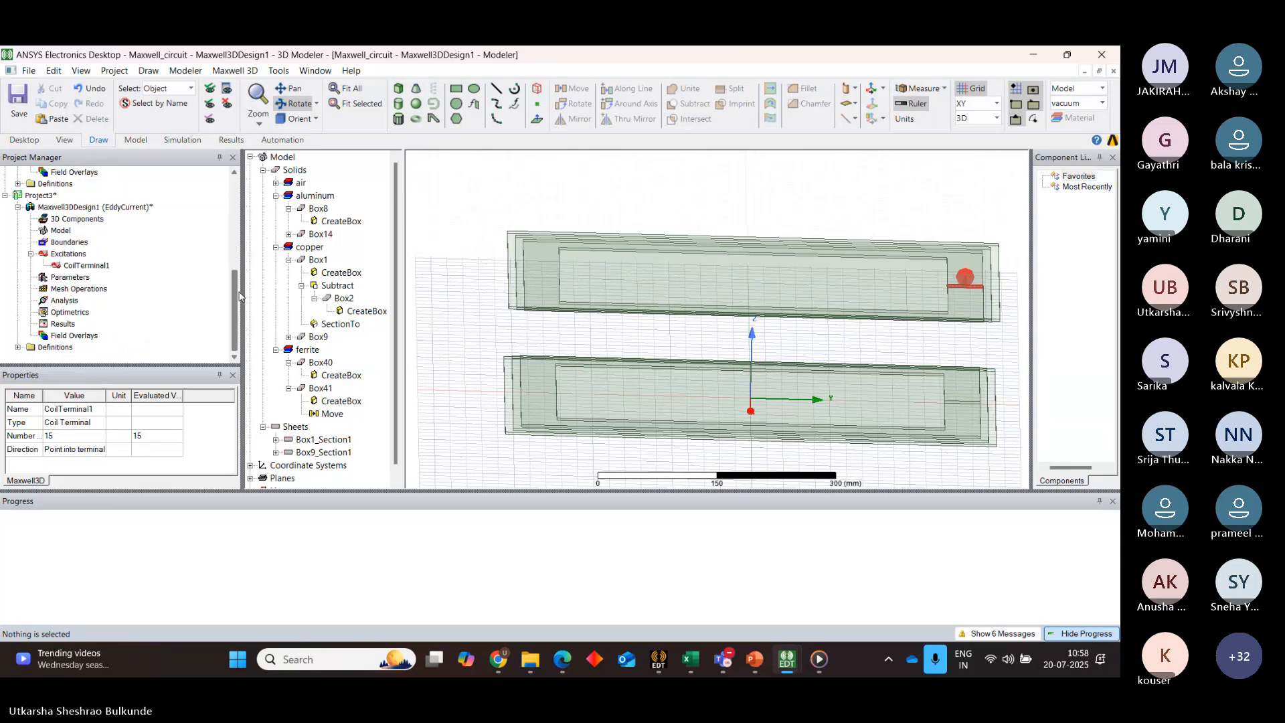
pyautogui.click(87, 266)
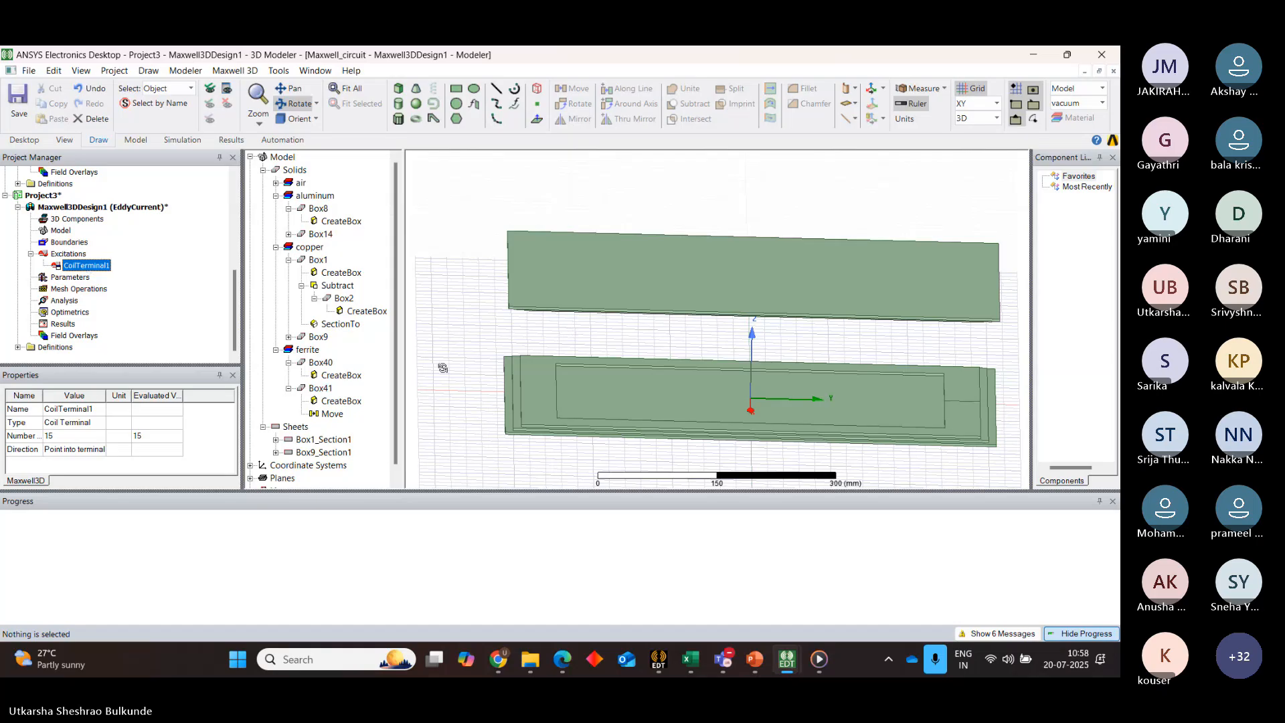
pyautogui.keyDown('alt'); pyautogui.moveTo(442, 366); pyautogui.dragTo(456, 330); pyautogui.keyUp('alt')
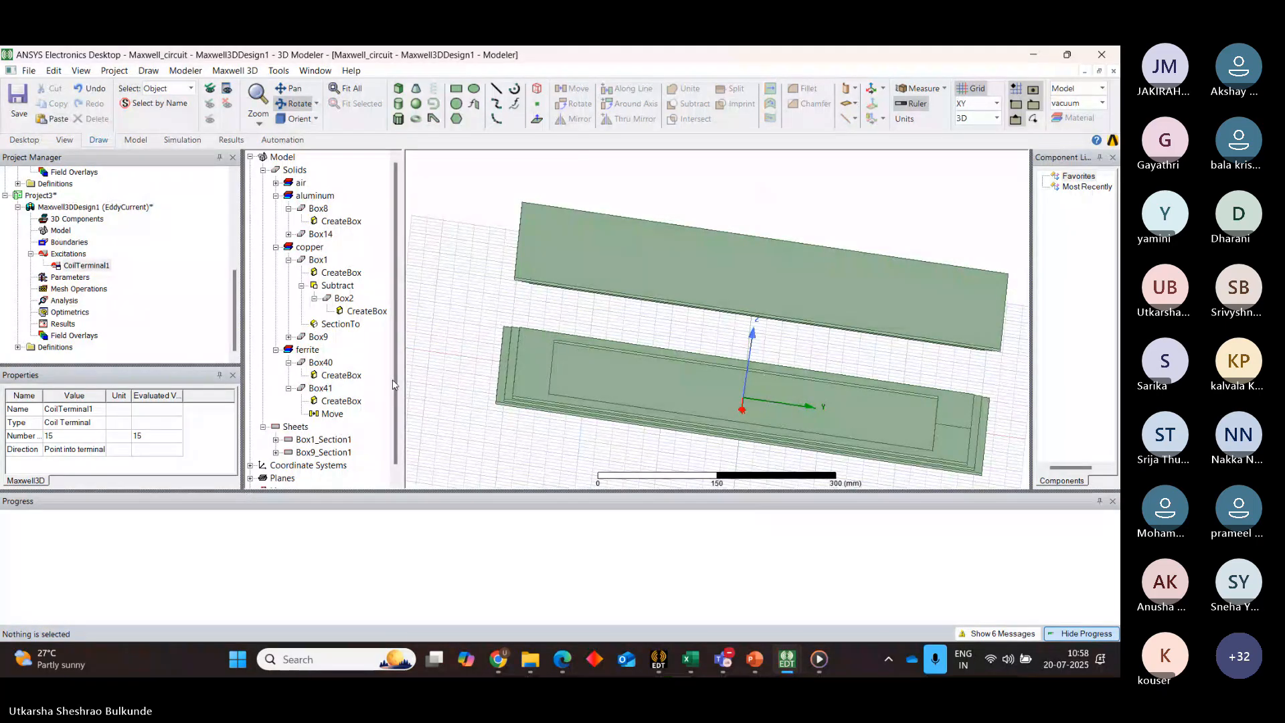
pyautogui.keyDown('alt'); pyautogui.moveTo(480, 426); pyautogui.dragTo(528, 443); pyautogui.keyUp('alt')
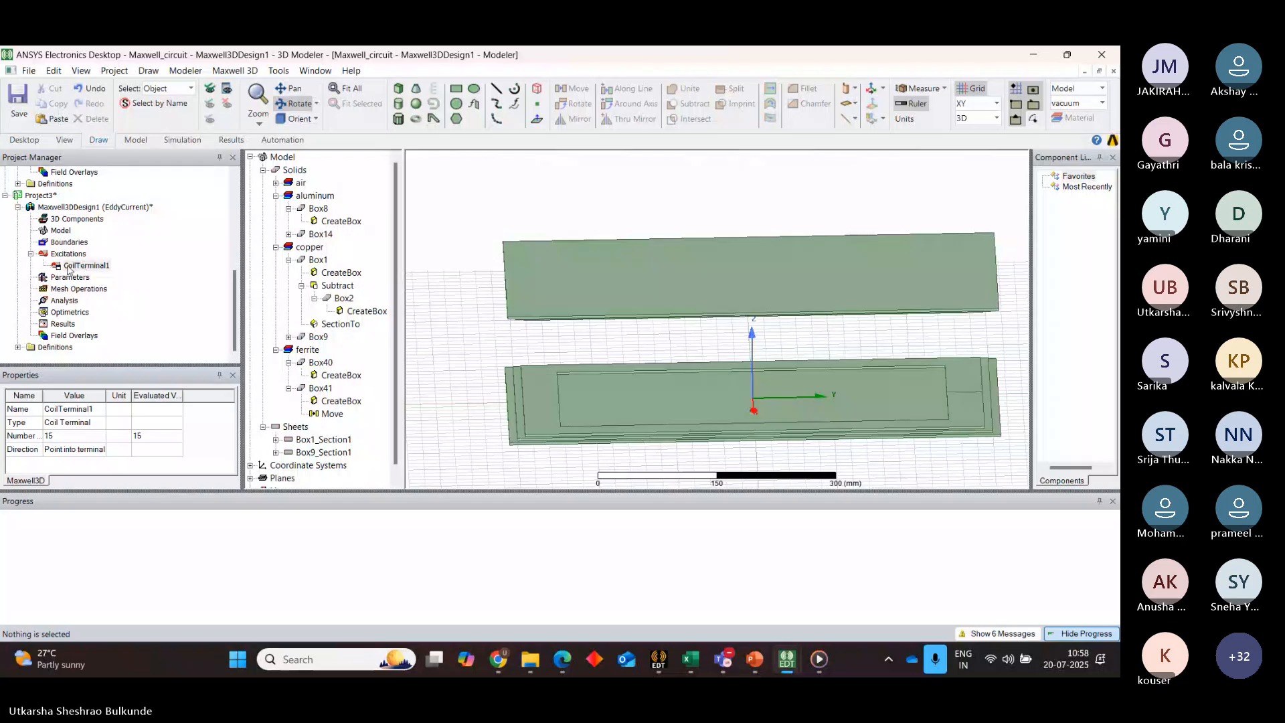
pyautogui.click(70, 270)
pyautogui.press('Delete')
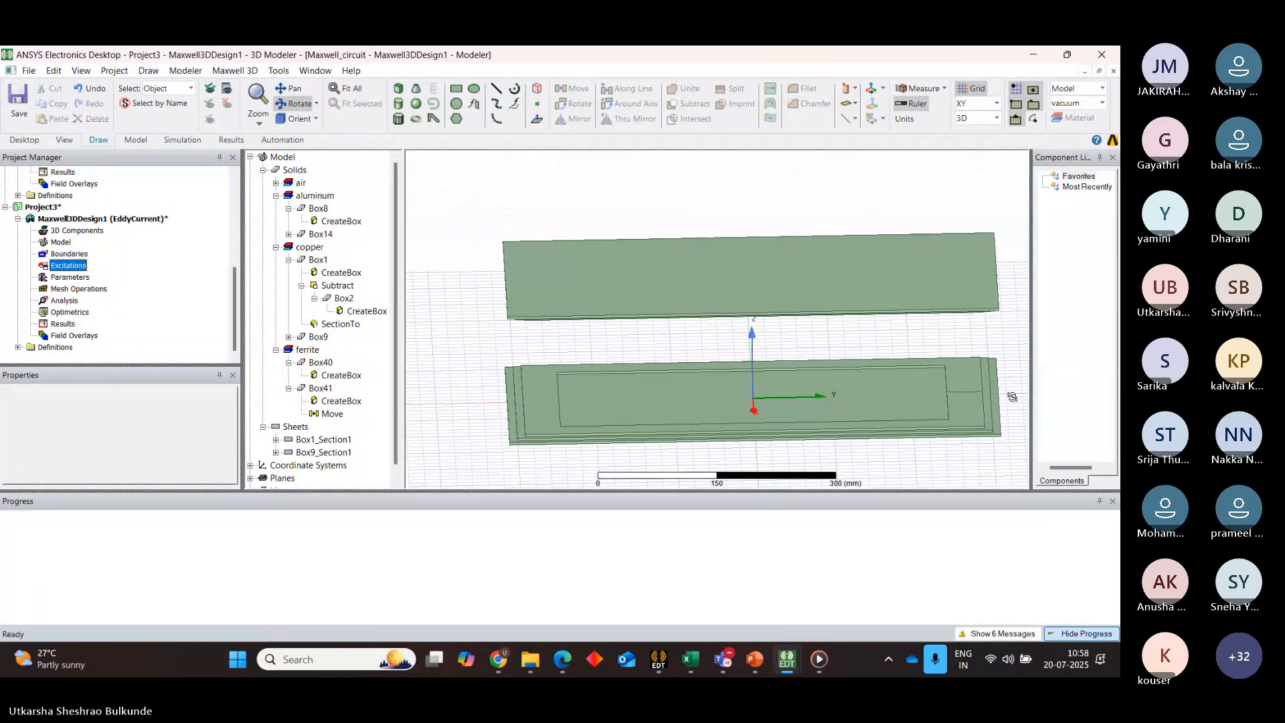
# Assign a coil terminal excitation named Primary with 15 conductors to the lower coil's section sheet, Box1_Section1
pyautogui.click(477, 330)
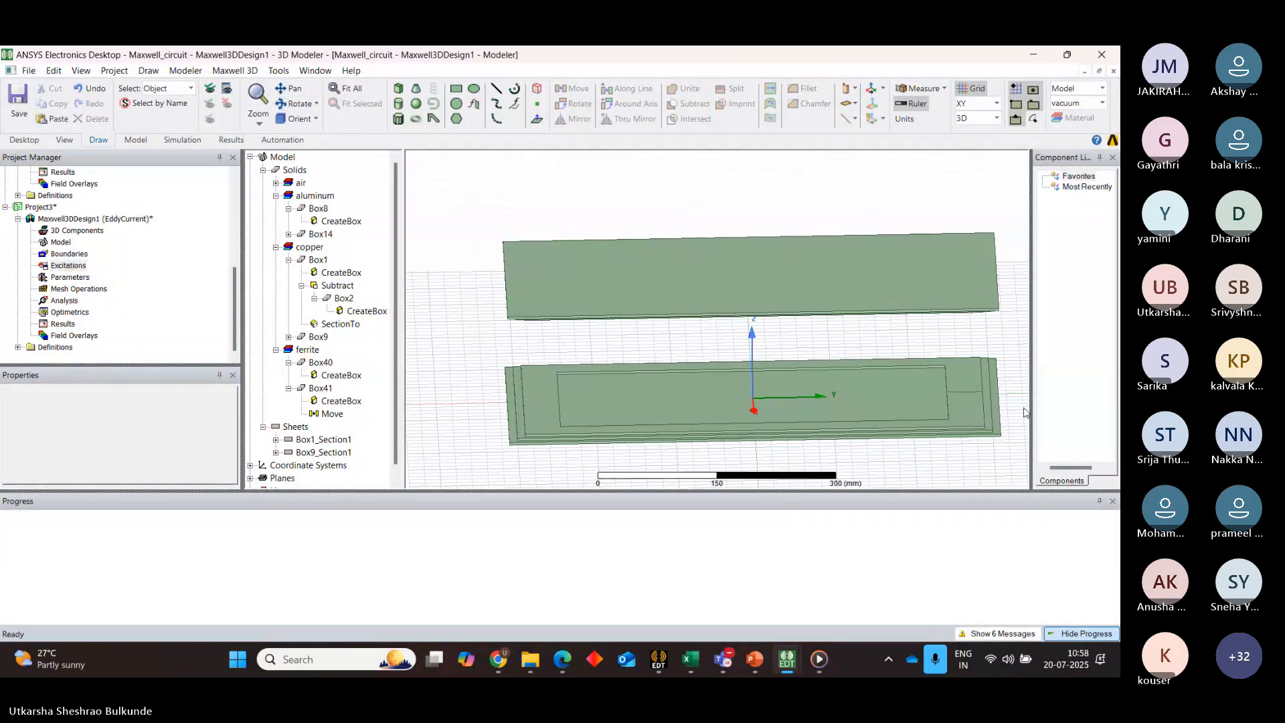
pyautogui.click(967, 398)
pyautogui.rightClick(967, 397)
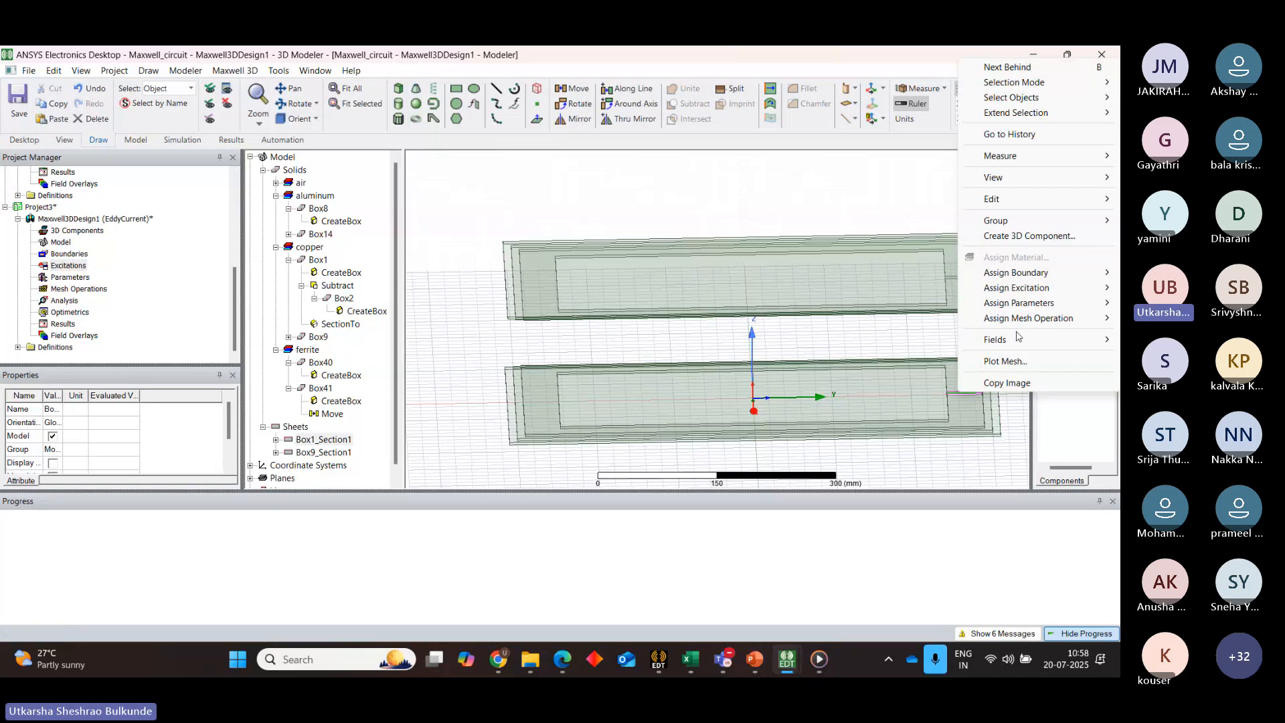
pyautogui.moveTo(1016, 288)
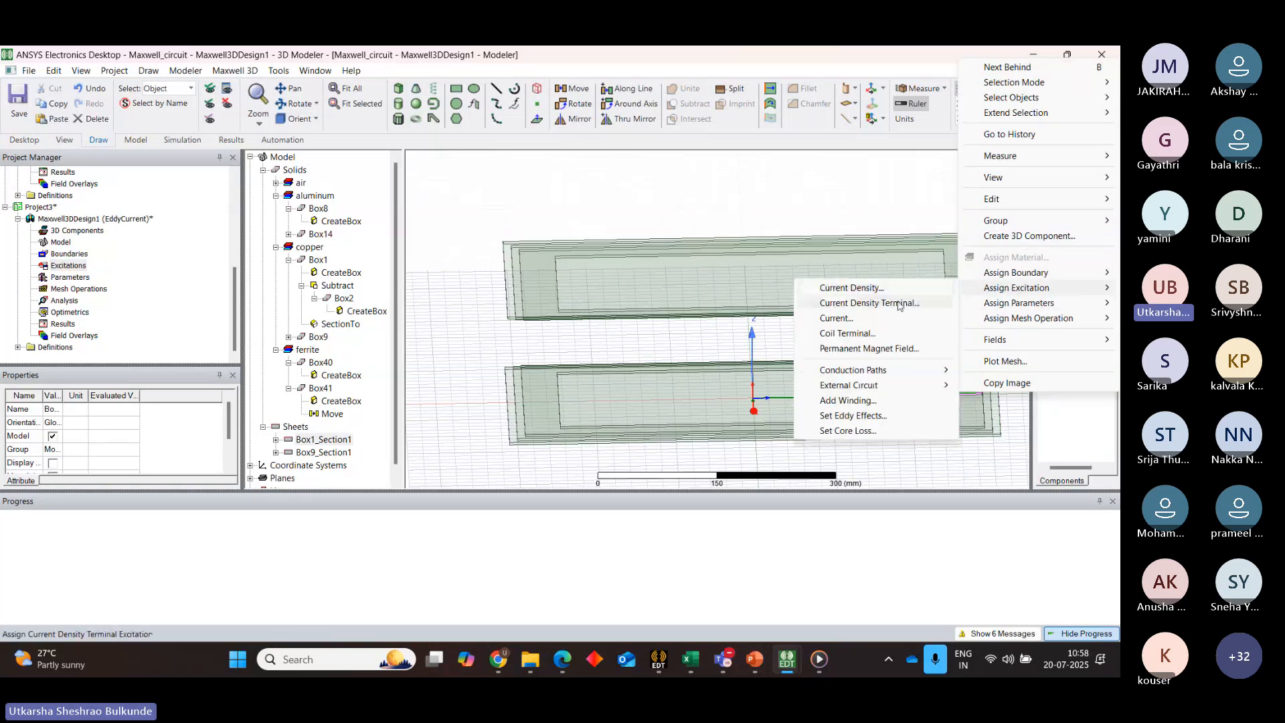
pyautogui.click(864, 334)
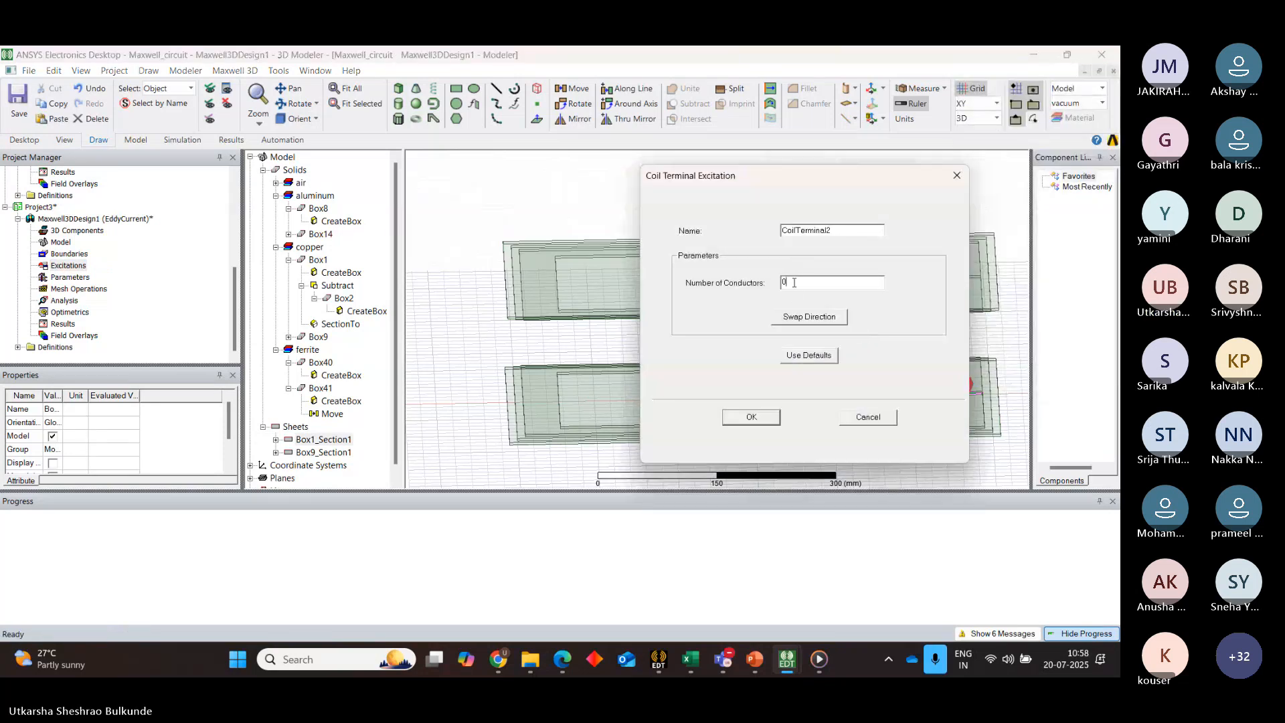
pyautogui.press('BackSpace')
pyautogui.write('15')
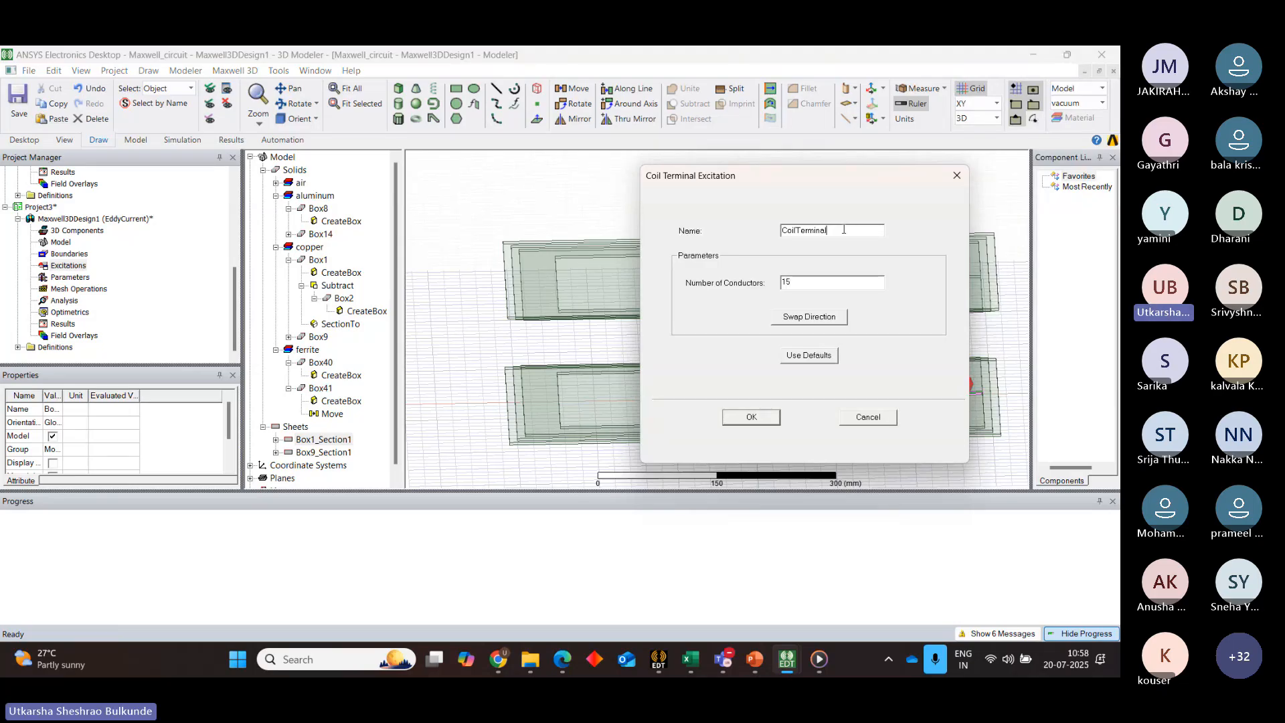
pyautogui.press('BackSpace')
pyautogui.press('BackSpace')
pyautogui.press('BackSpace')
pyautogui.press('BackSpace')
pyautogui.press('BackSpace')
pyautogui.press('BackSpace')
pyautogui.press('BackSpace')
pyautogui.press('BackSpace')
pyautogui.press('BackSpace')
pyautogui.press('BackSpace')
pyautogui.press('BackSpace')
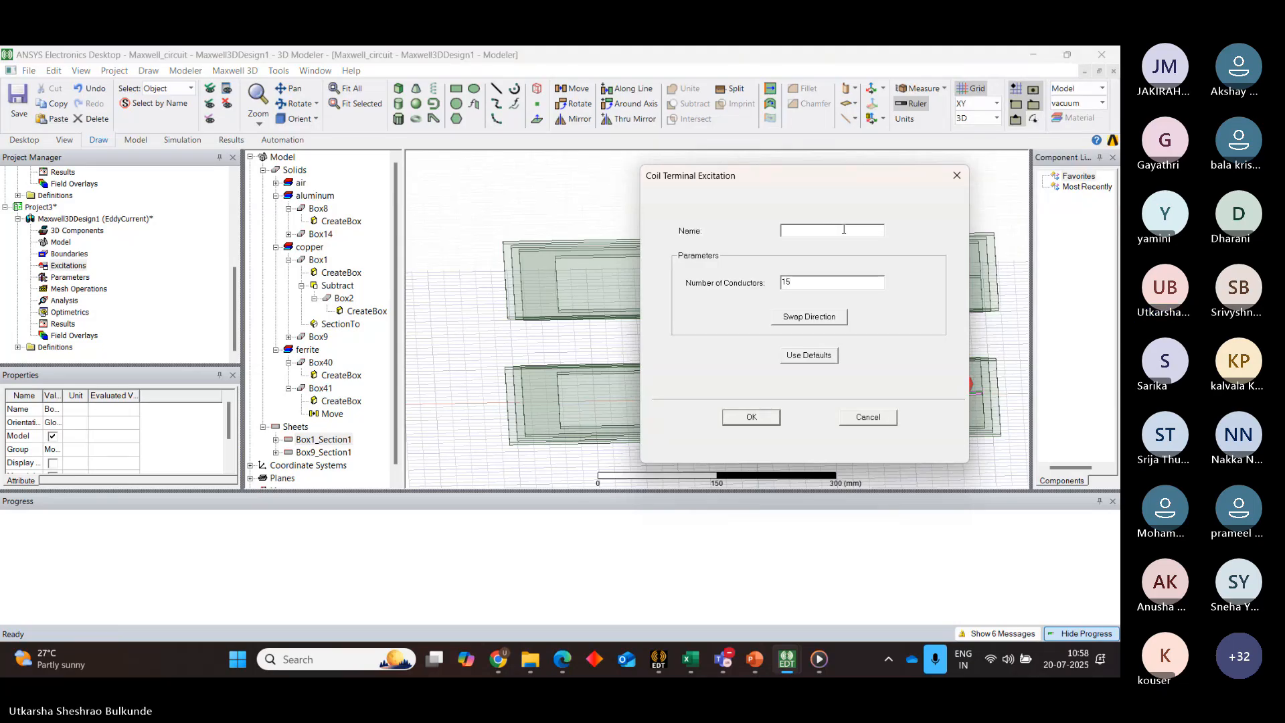
pyautogui.write('Primary')
pyautogui.click(761, 419)
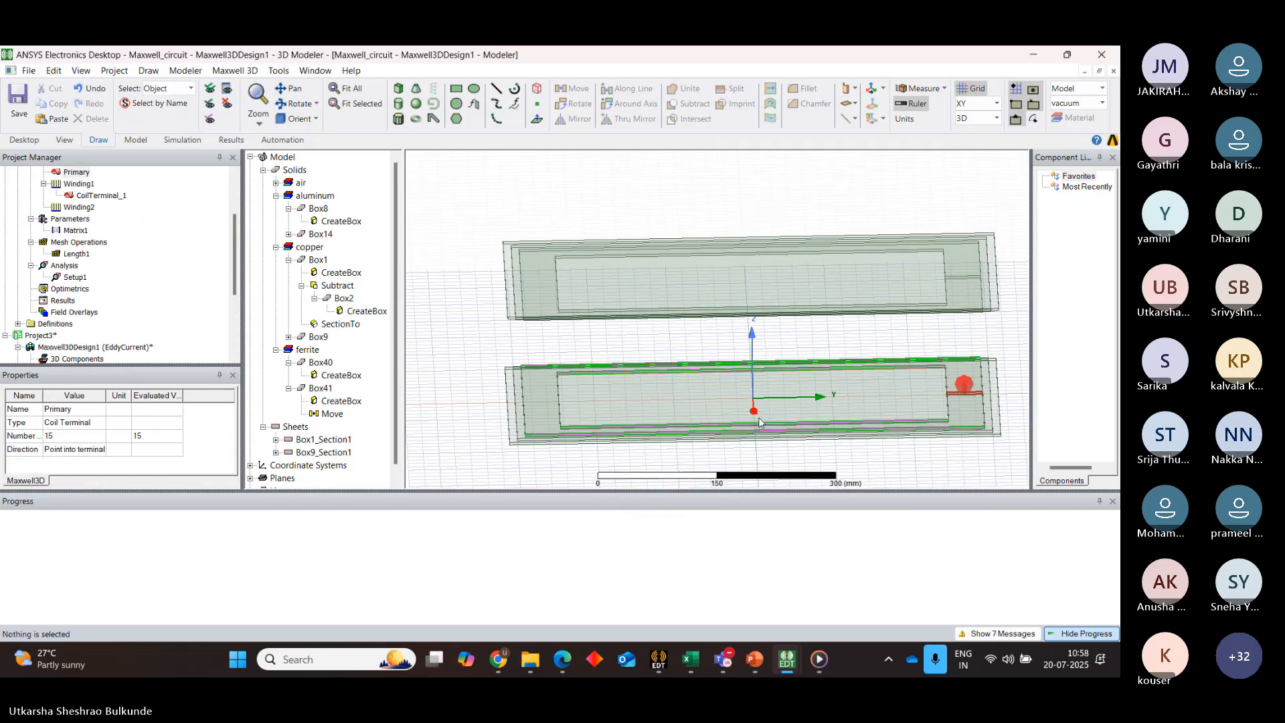
# Assign a coil terminal excitation named secondary with 15 conductors to the upper coil's section sheet, Box9_Section1
pyautogui.click(957, 279)
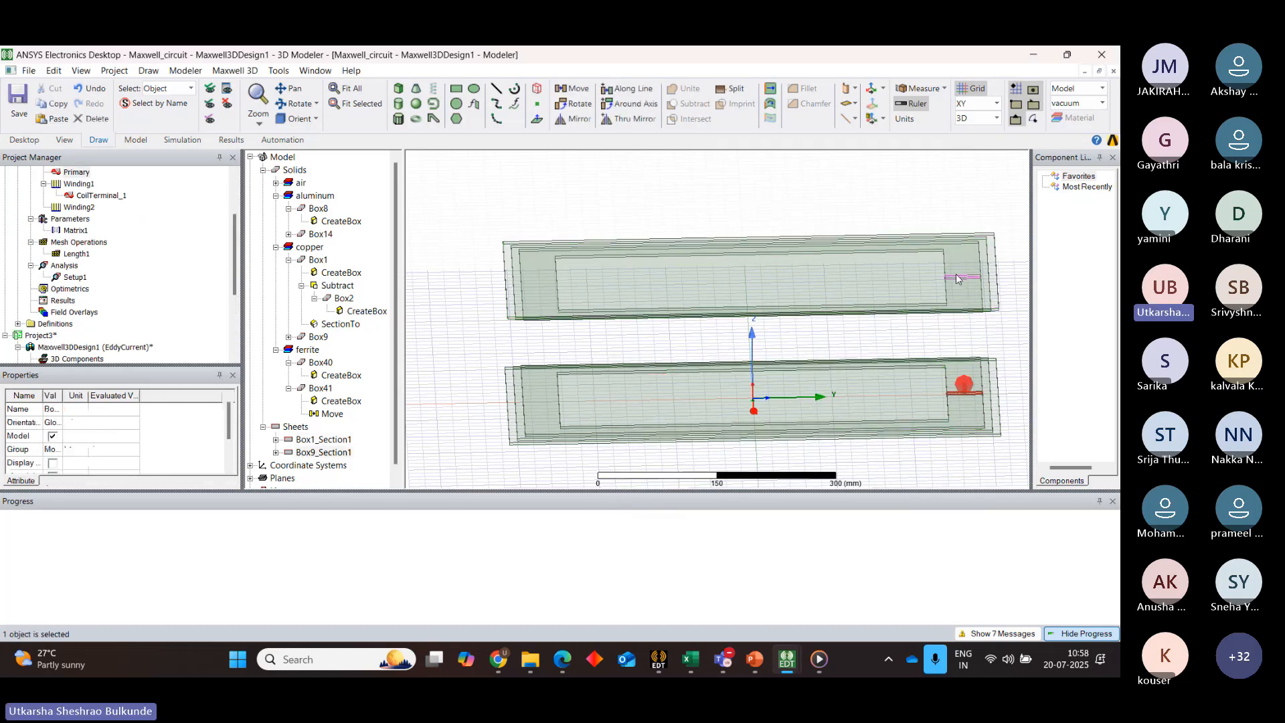
pyautogui.rightClick(957, 279)
pyautogui.moveTo(1015, 520)
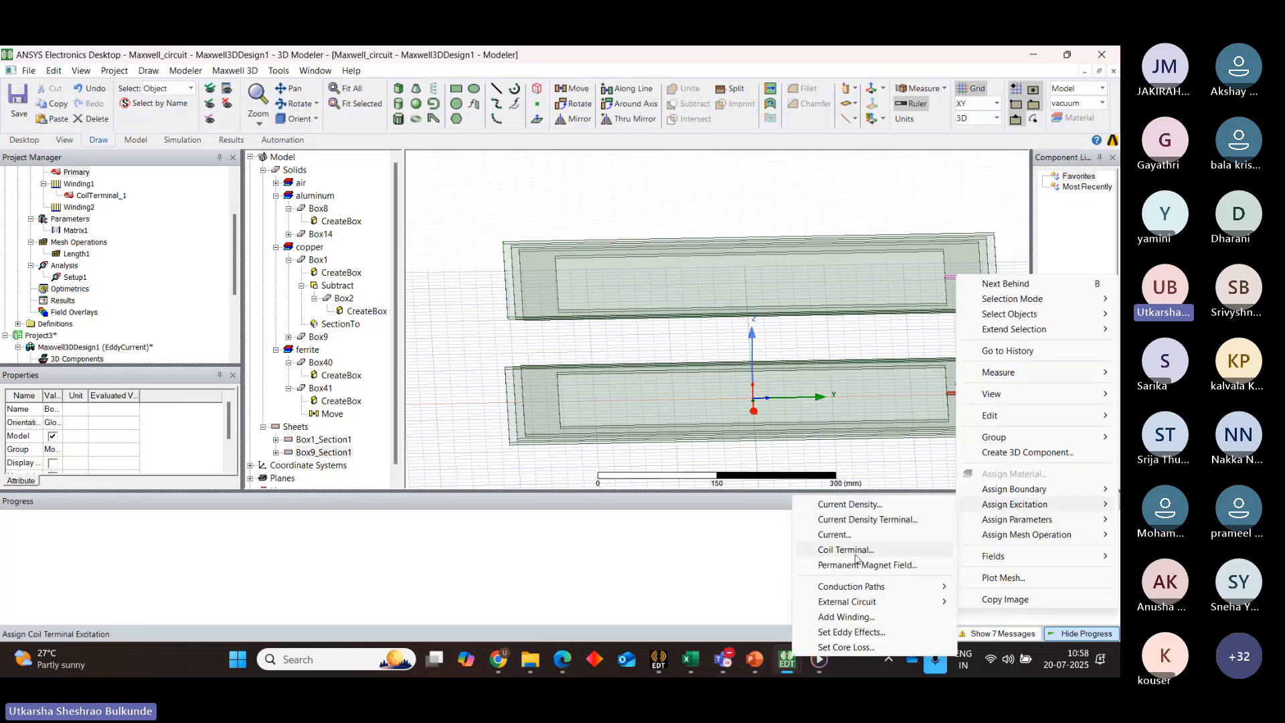
pyautogui.click(856, 553)
pyautogui.press('BackSpace')
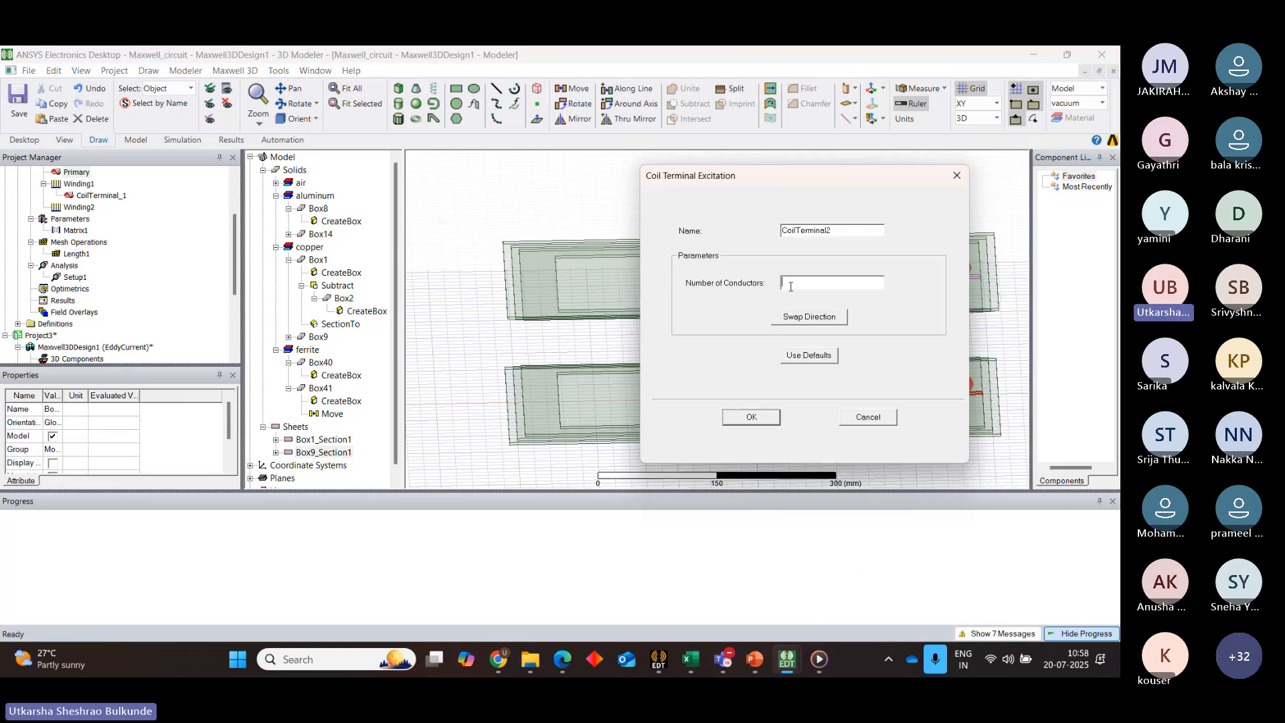
pyautogui.write('15')
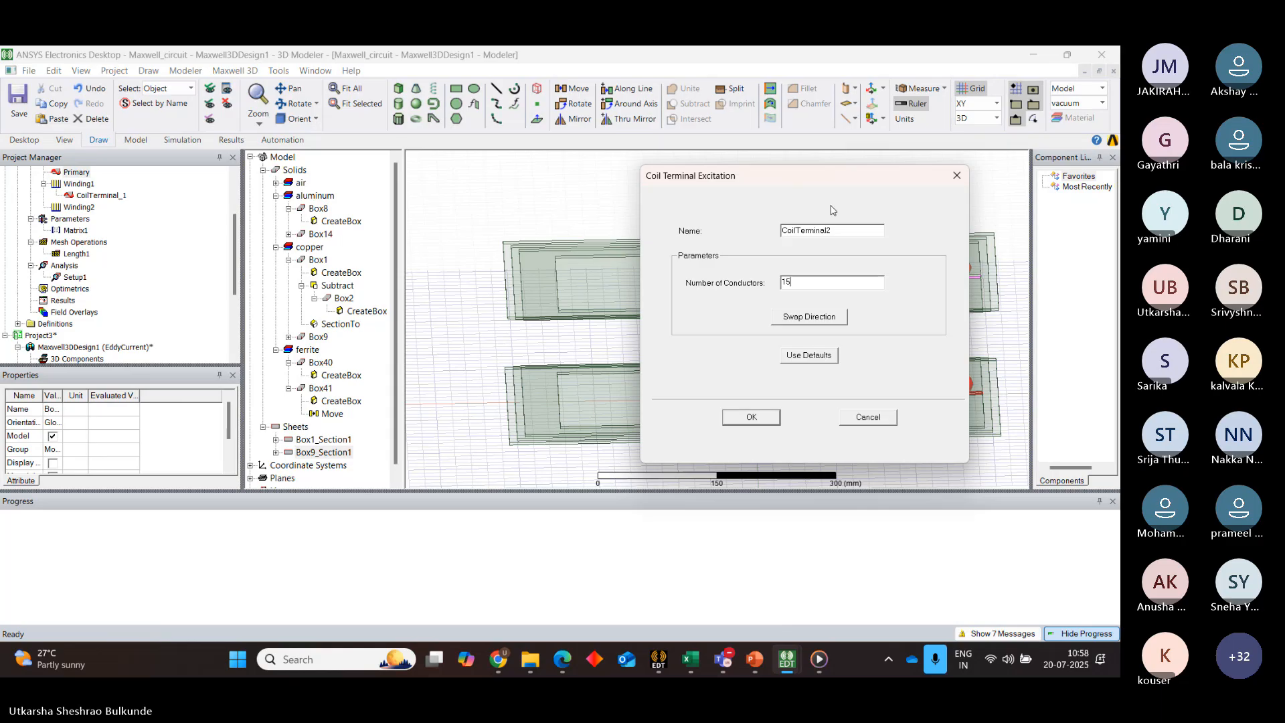
pyautogui.doubleClick(841, 230)
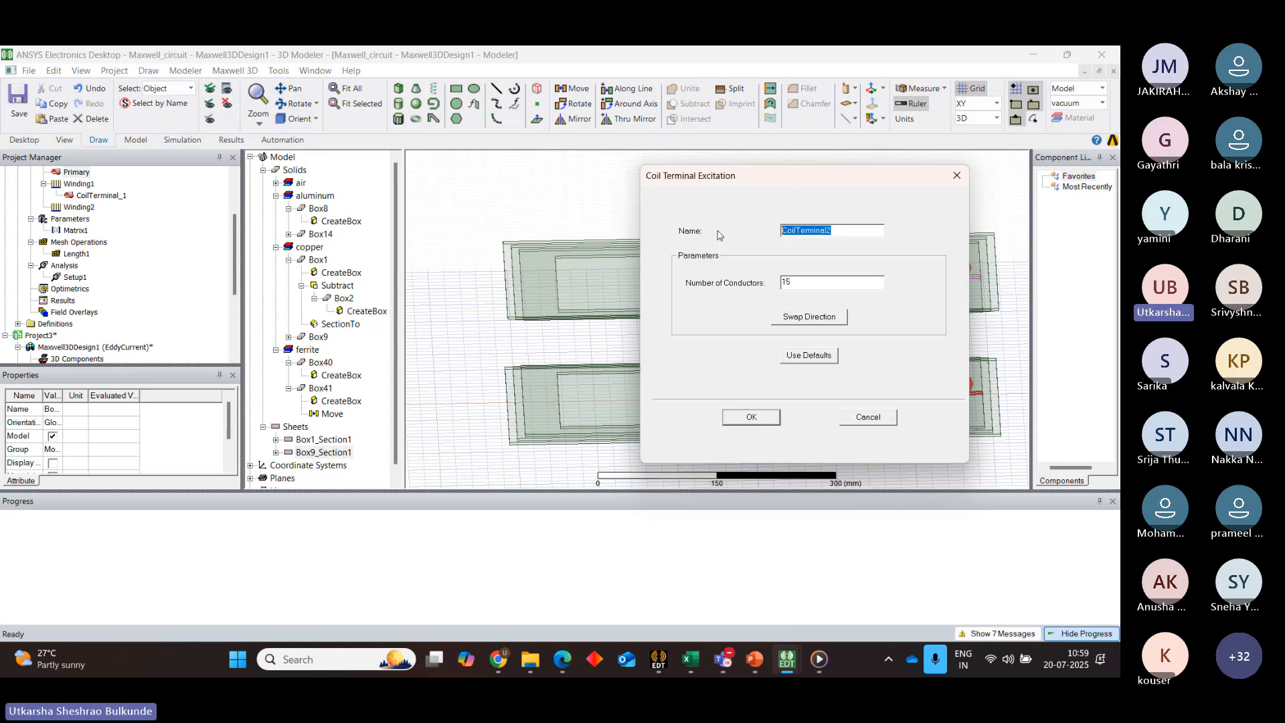
pyautogui.write('secondary')
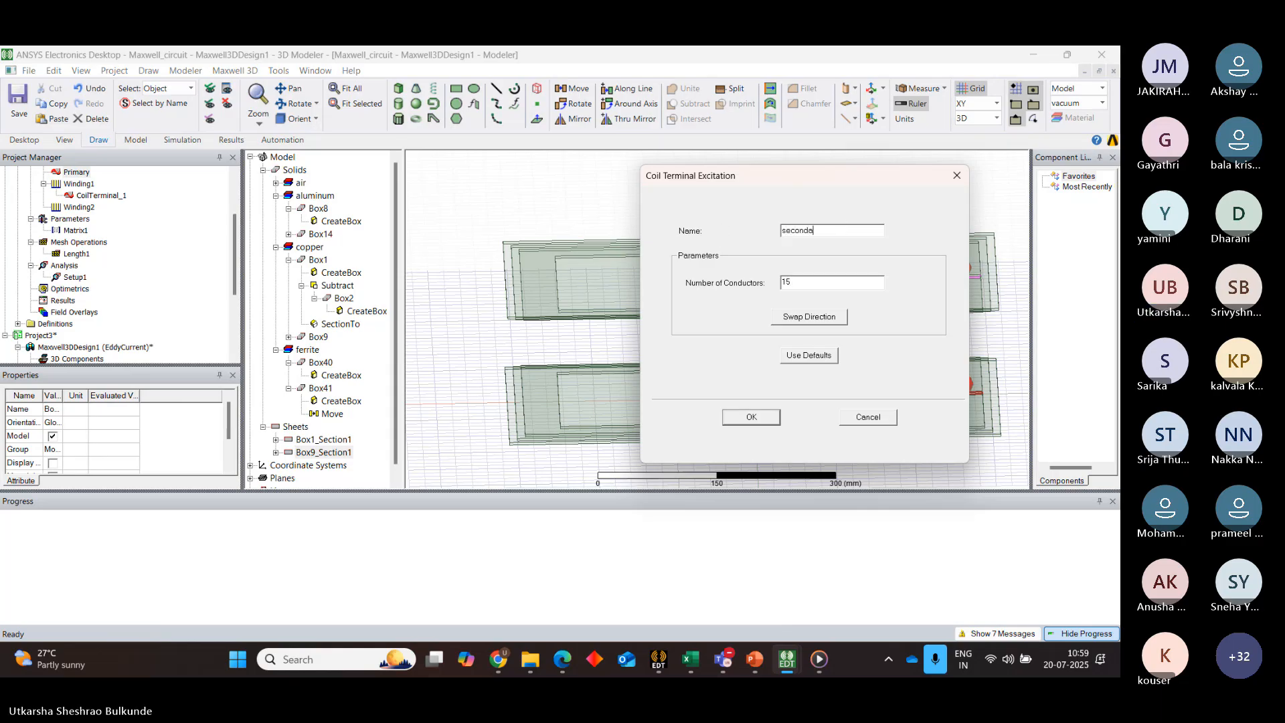
pyautogui.click(751, 417)
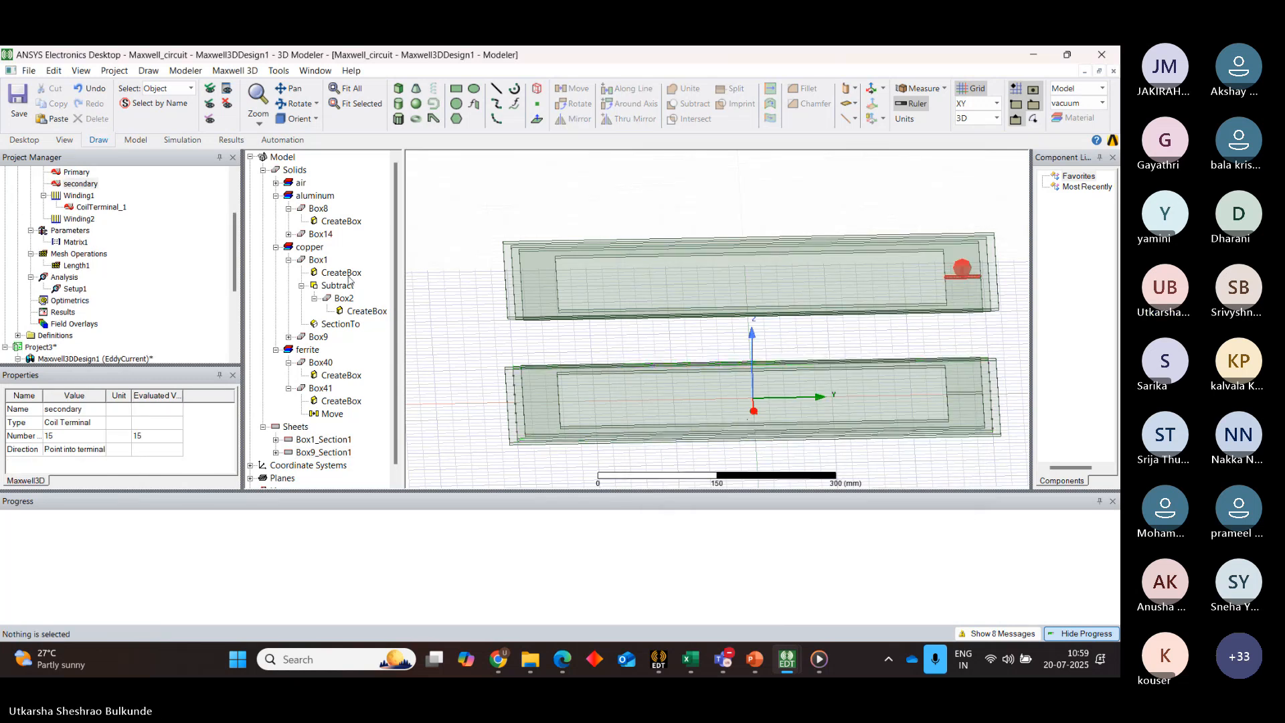
# Open Project3's Maxwell3DDesign1 model for editing and enlarge the view of its two coil pads
pyautogui.moveTo(224, 233); pyautogui.dragTo(225, 293)
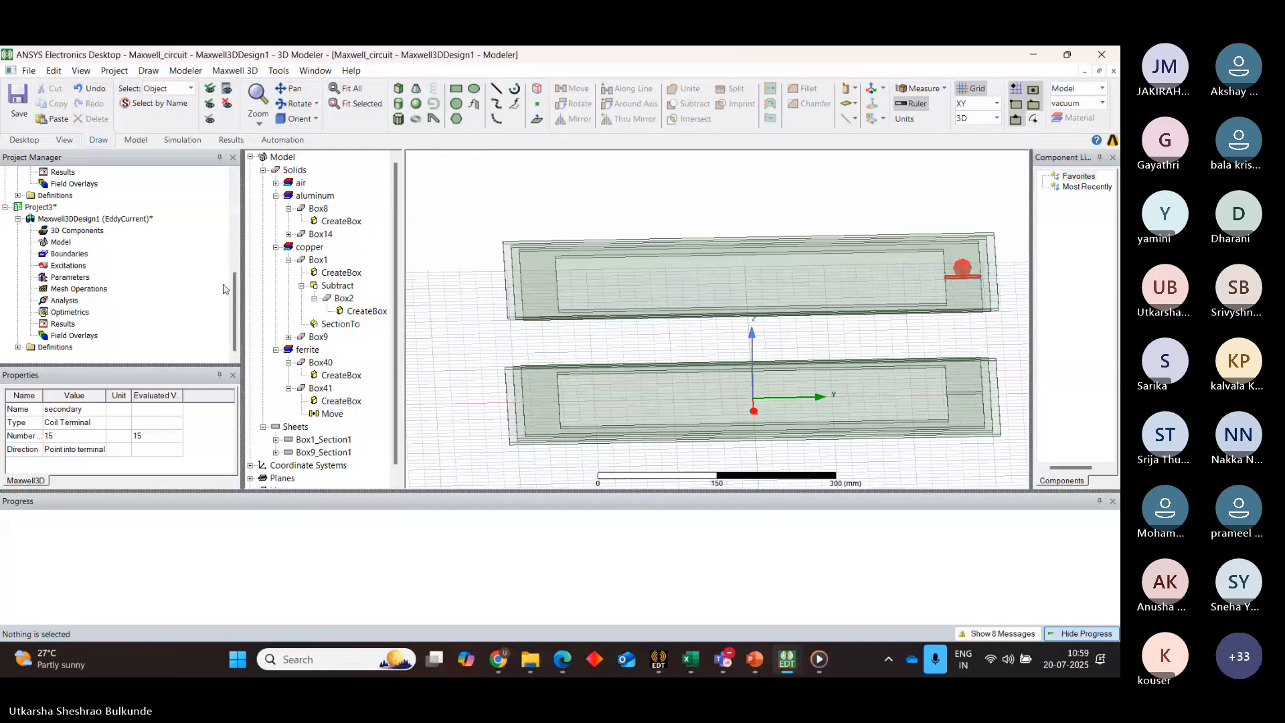
pyautogui.moveTo(233, 291)
pyautogui.mouseDown()
pyautogui.moveTo(234, 191)
pyautogui.moveTo(233, 288)
pyautogui.mouseUp()
pyautogui.doubleClick(114, 220)
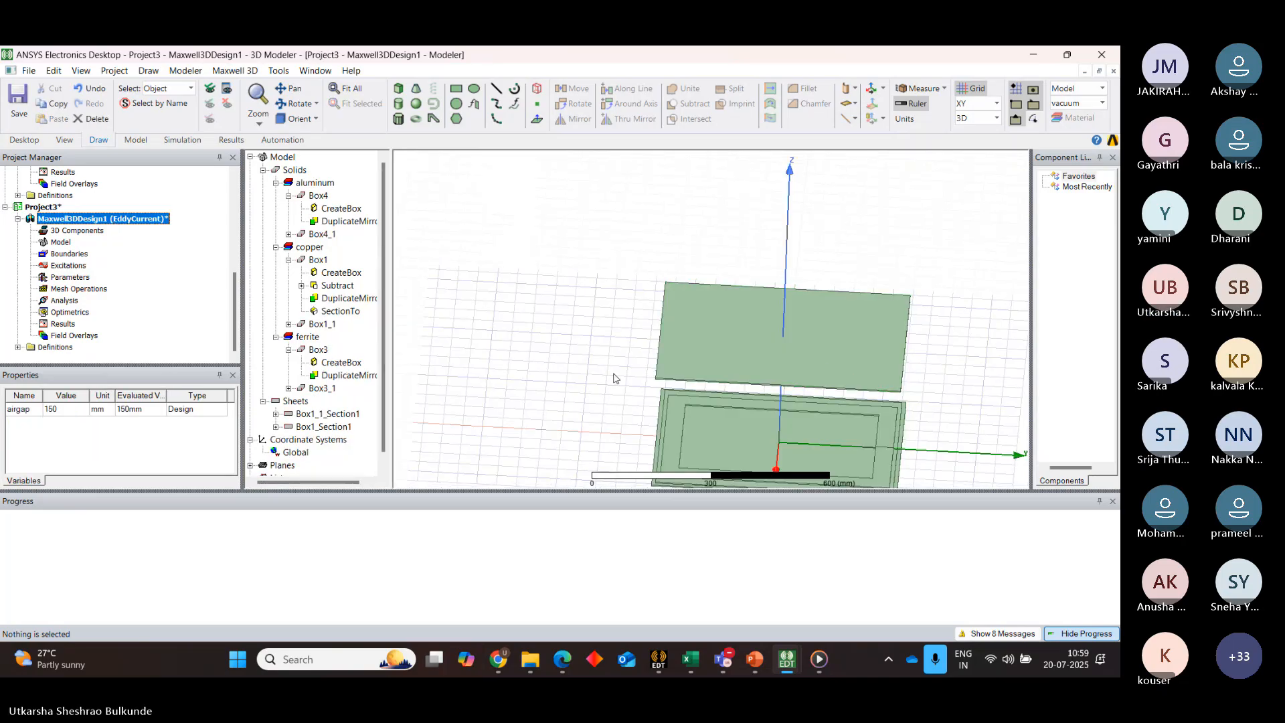
pyautogui.scroll(2, 612, 374)
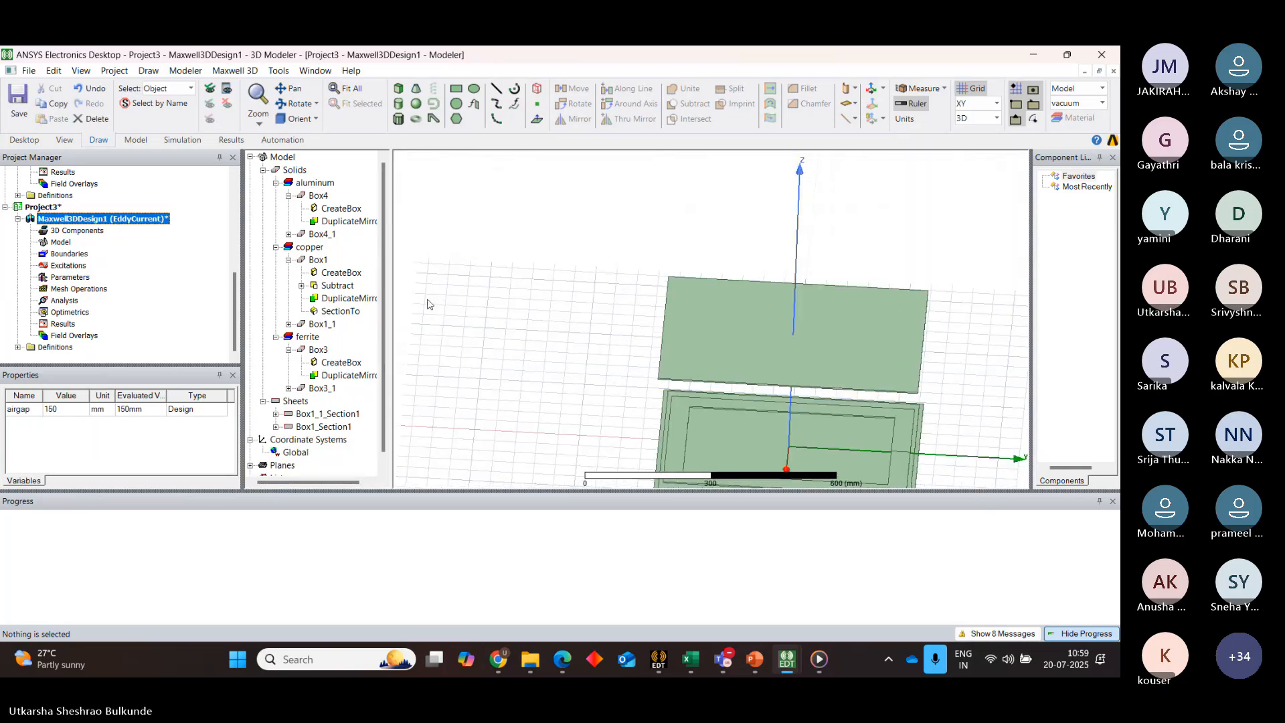
pyautogui.moveTo(235, 285); pyautogui.dragTo(227, 286)
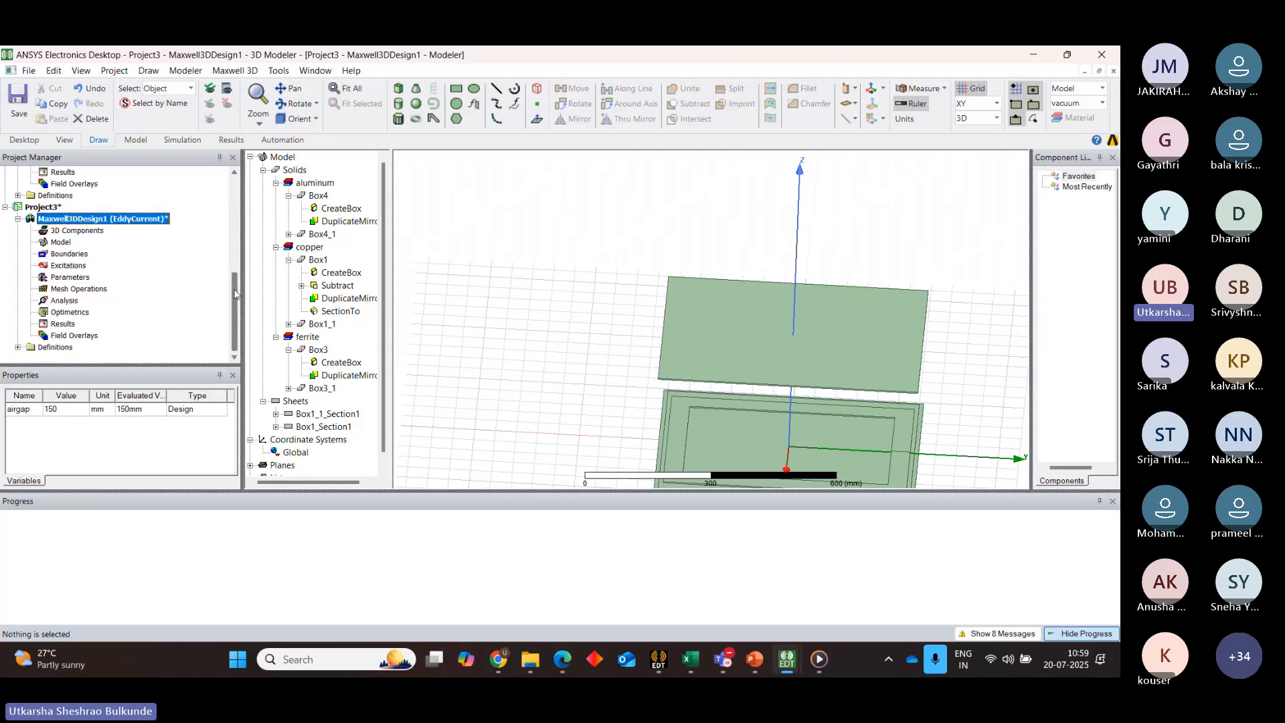
pyautogui.scroll(1, 822, 380)
pyautogui.scroll(1, 822, 379)
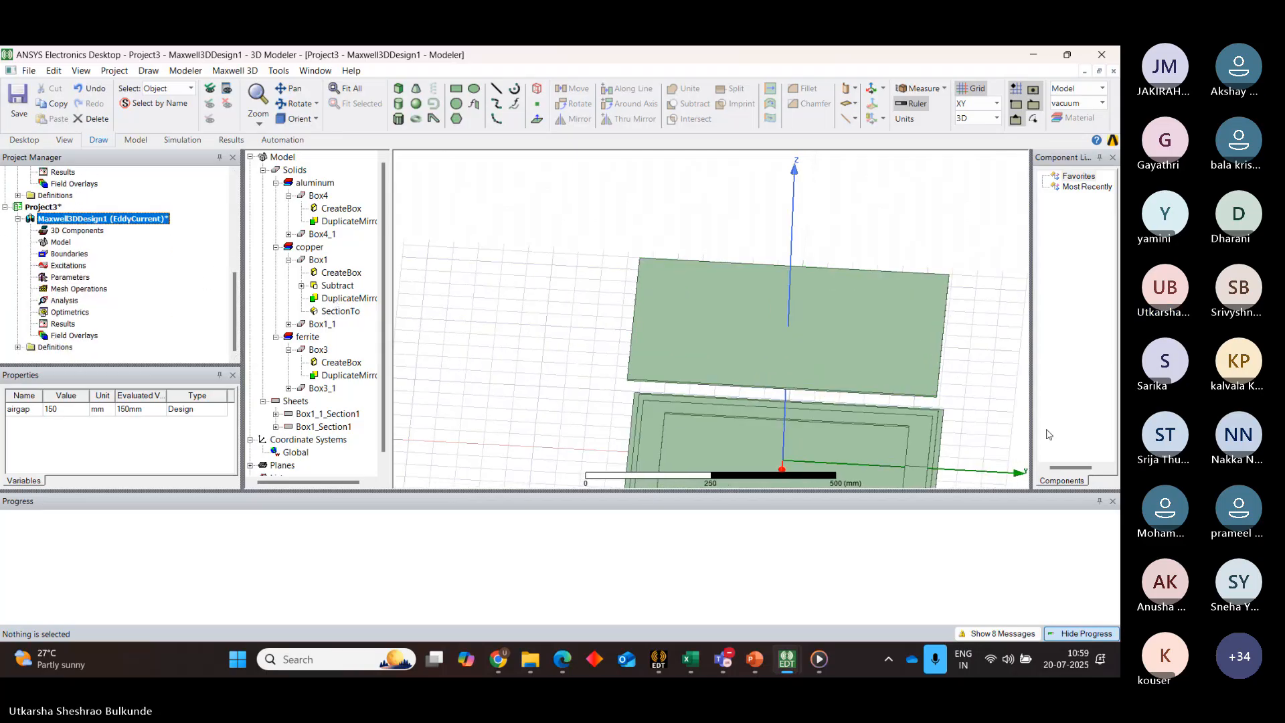
# Assign a 15-conductor coil terminal excitation named Primary to Project3's lower coil section sheet, Box1_Section1
pyautogui.click(915, 470)
pyautogui.rightClick(915, 470)
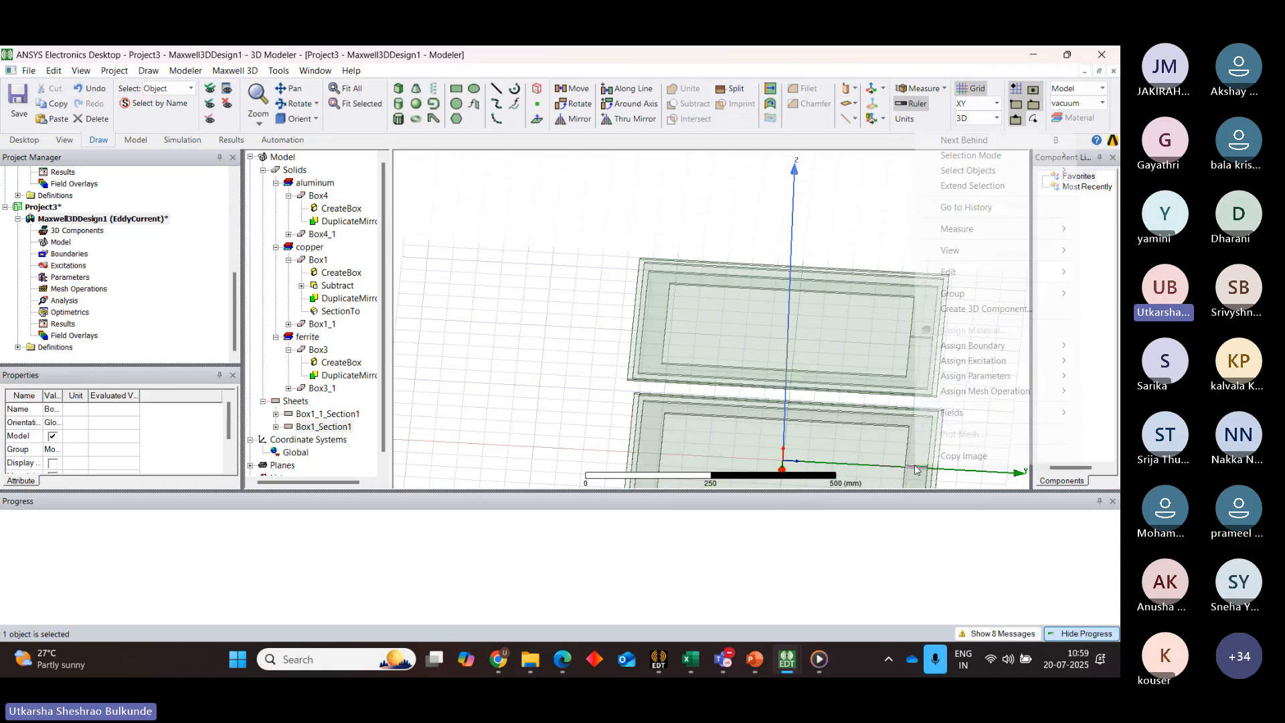
pyautogui.moveTo(973, 366)
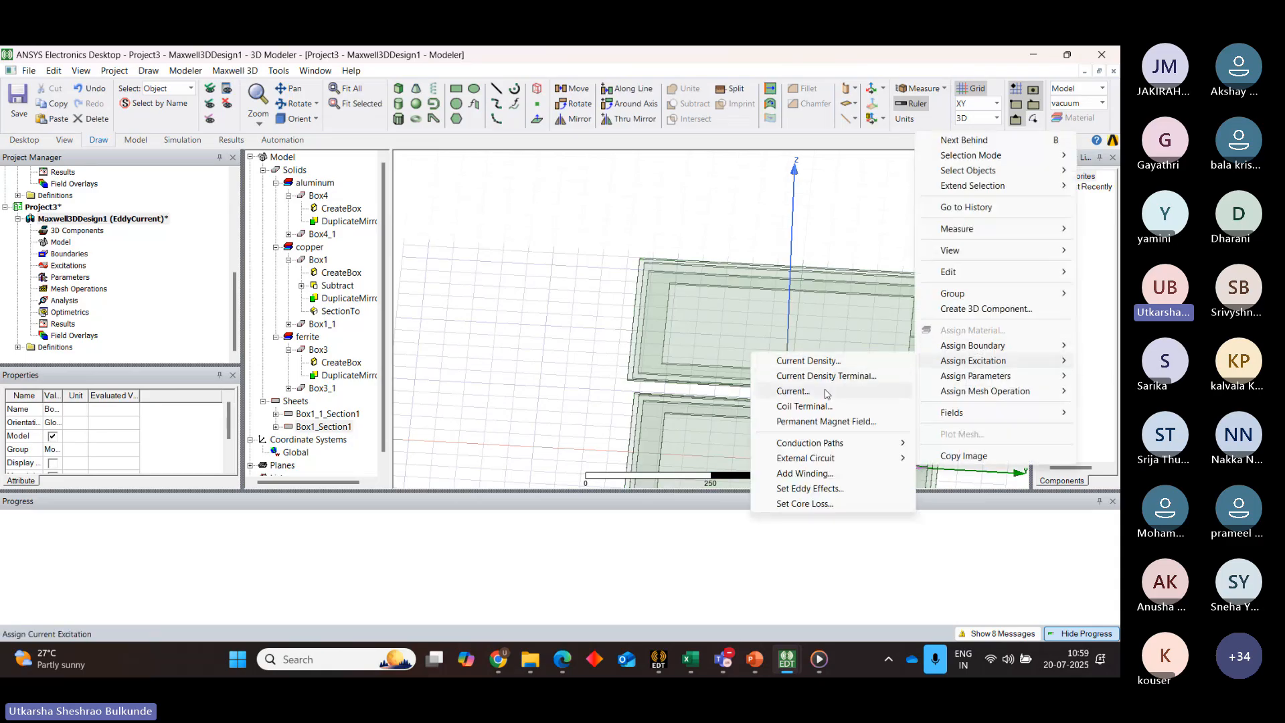
pyautogui.click(856, 404)
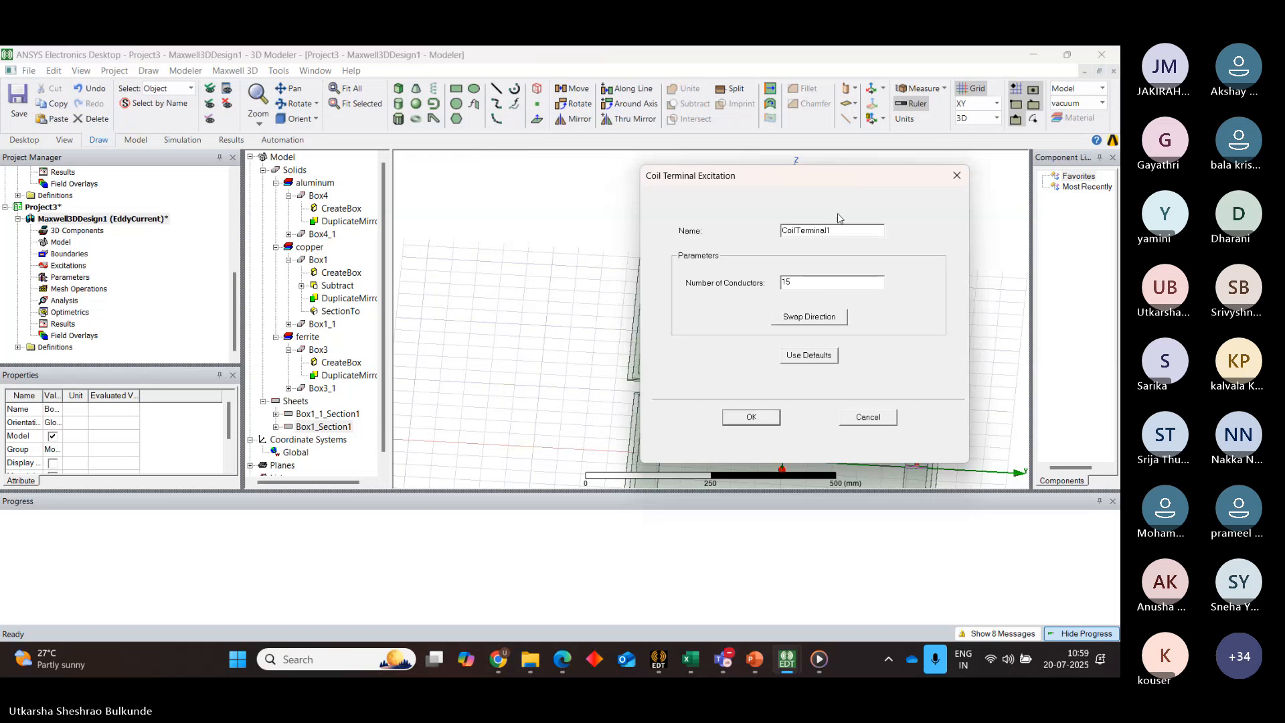
pyautogui.press('BackSpace')
pyautogui.press('BackSpace')
pyautogui.press('BackSpace')
pyautogui.press('BackSpace')
pyautogui.press('BackSpace')
pyautogui.press('BackSpace')
pyautogui.press('BackSpace')
pyautogui.press('BackSpace')
pyautogui.press('BackSpace')
pyautogui.press('BackSpace')
pyautogui.press('BackSpace')
pyautogui.press('BackSpace')
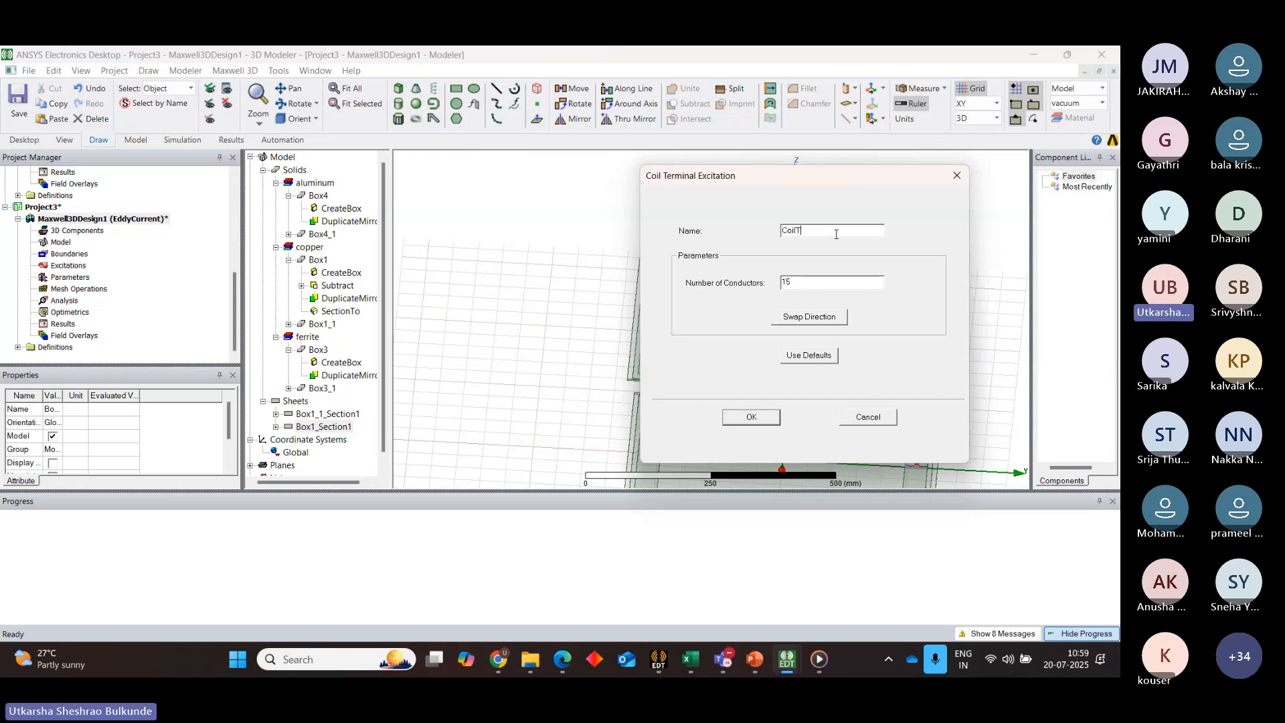
pyautogui.write('P')
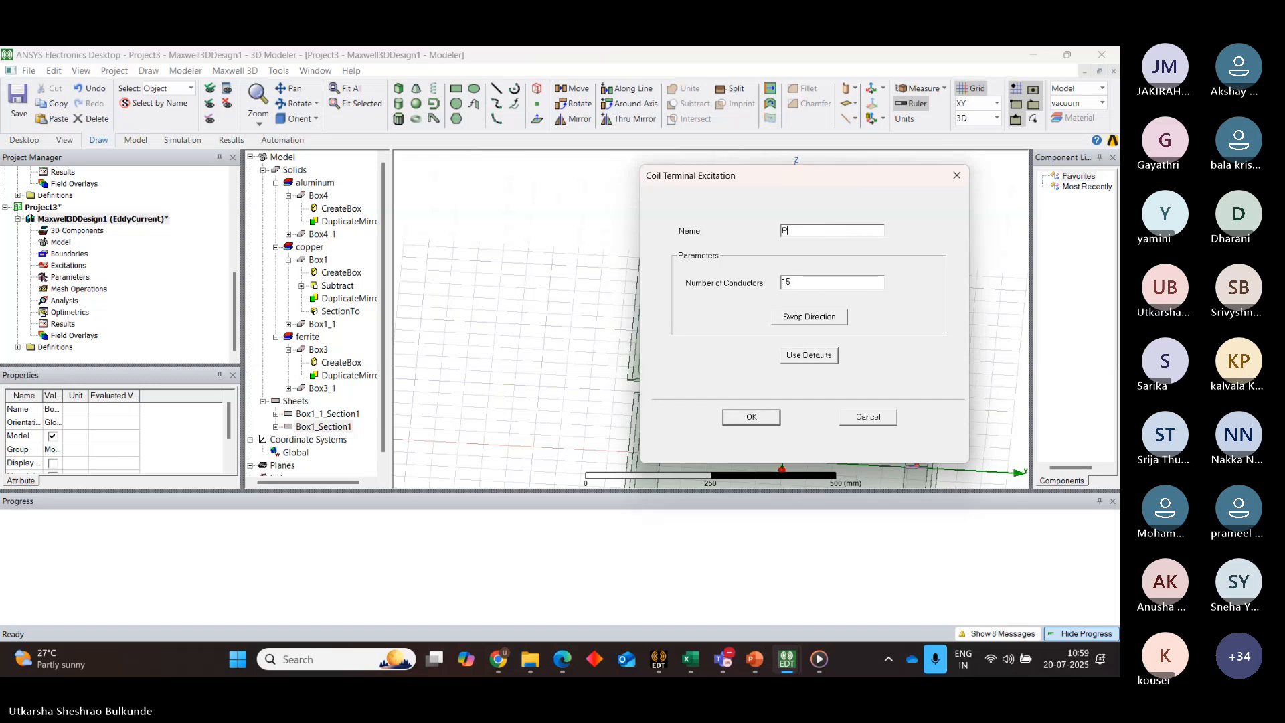
pyautogui.write('rimary')
pyautogui.click(747, 420)
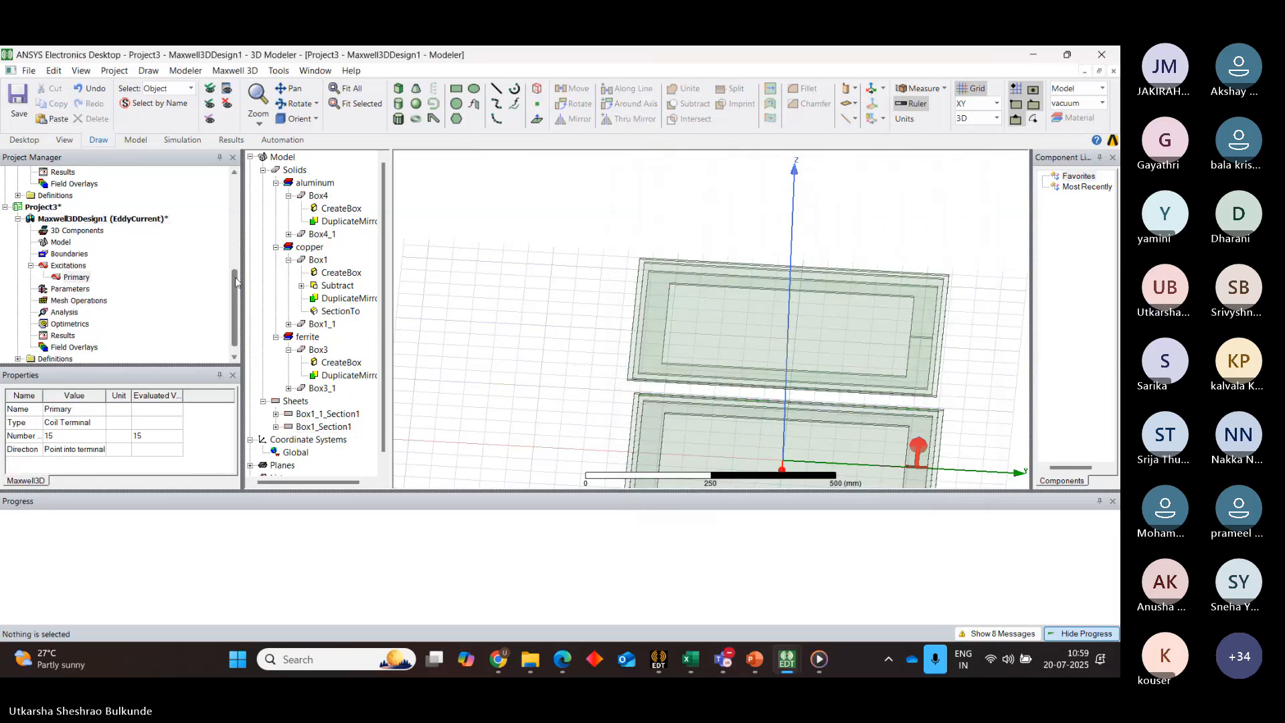
# Collapse the Maxwell_circuit project tree and assign a 15-conductor coil terminal named secondary to the upper coil's section sheet, Box1_1_Section1
pyautogui.scroll(5, 65, 181)
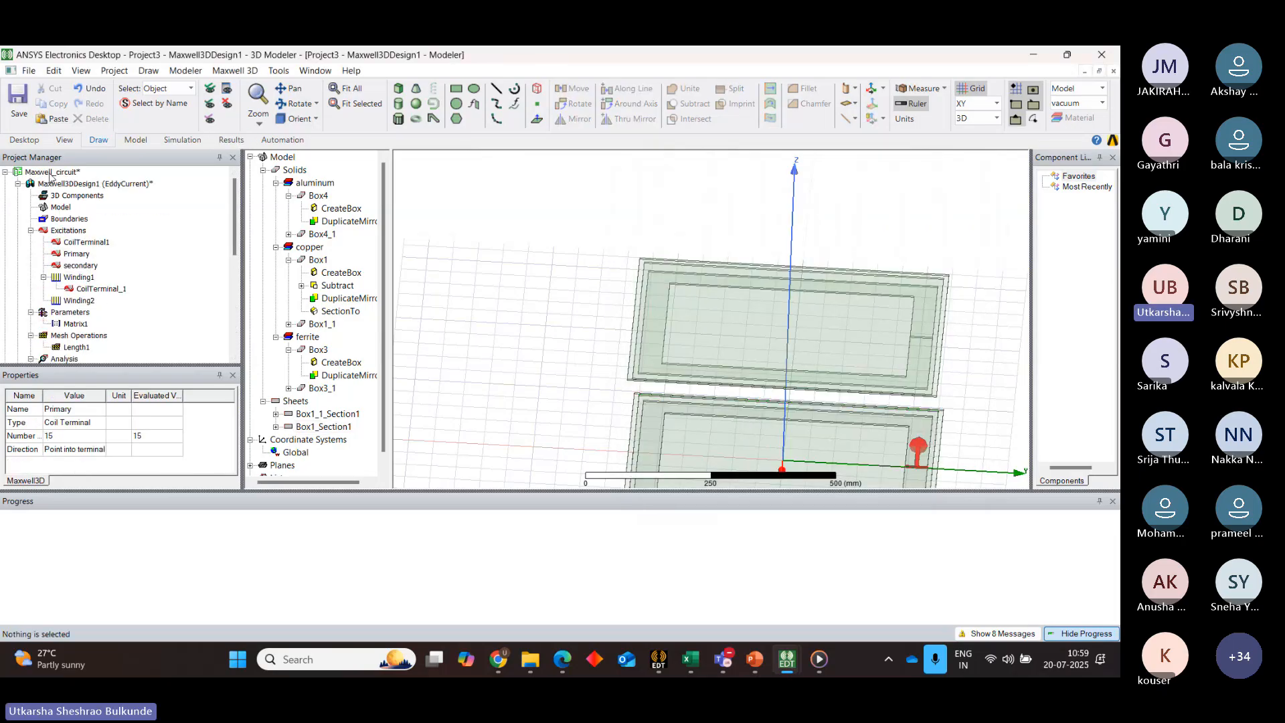
pyautogui.click(5, 172)
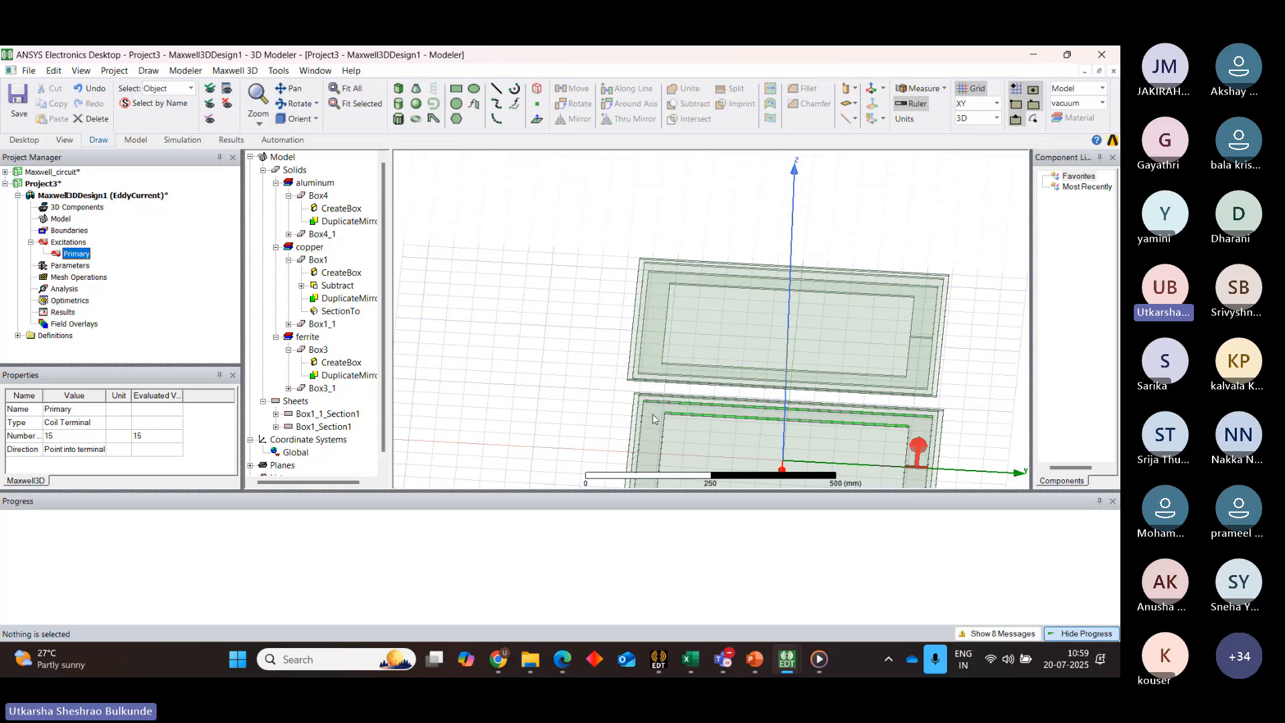
pyautogui.click(930, 340)
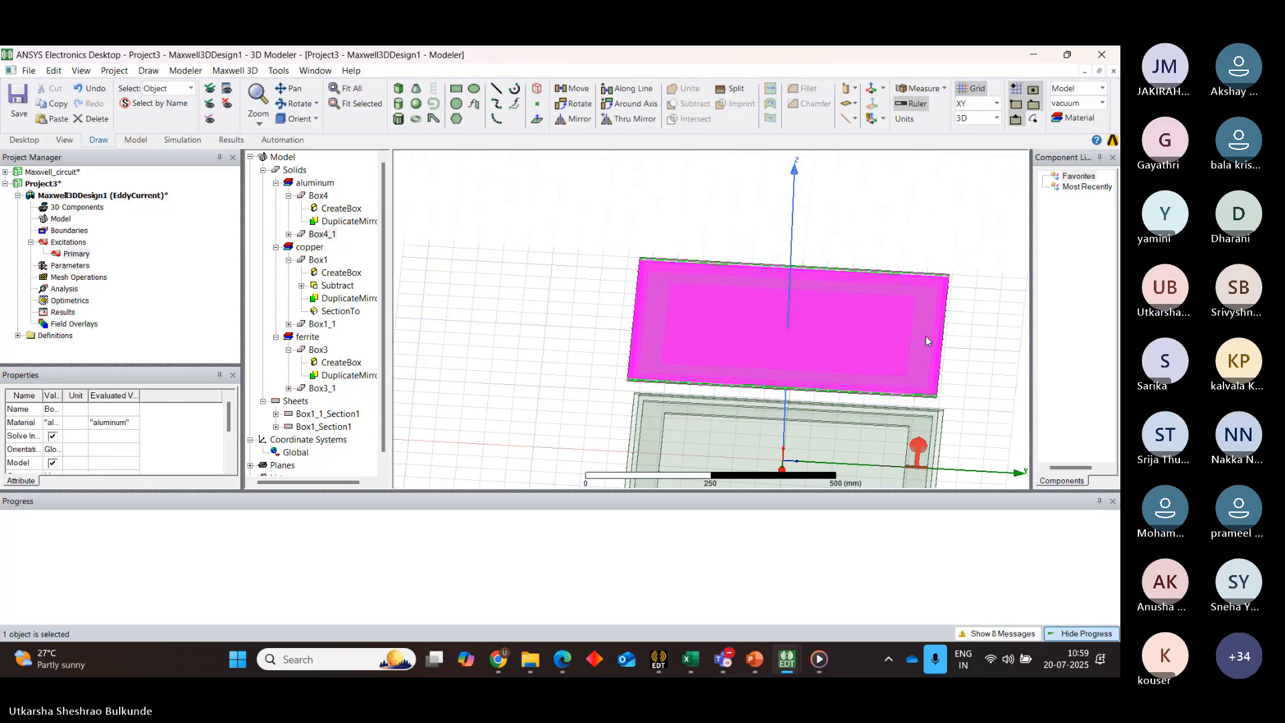
pyautogui.click(447, 333)
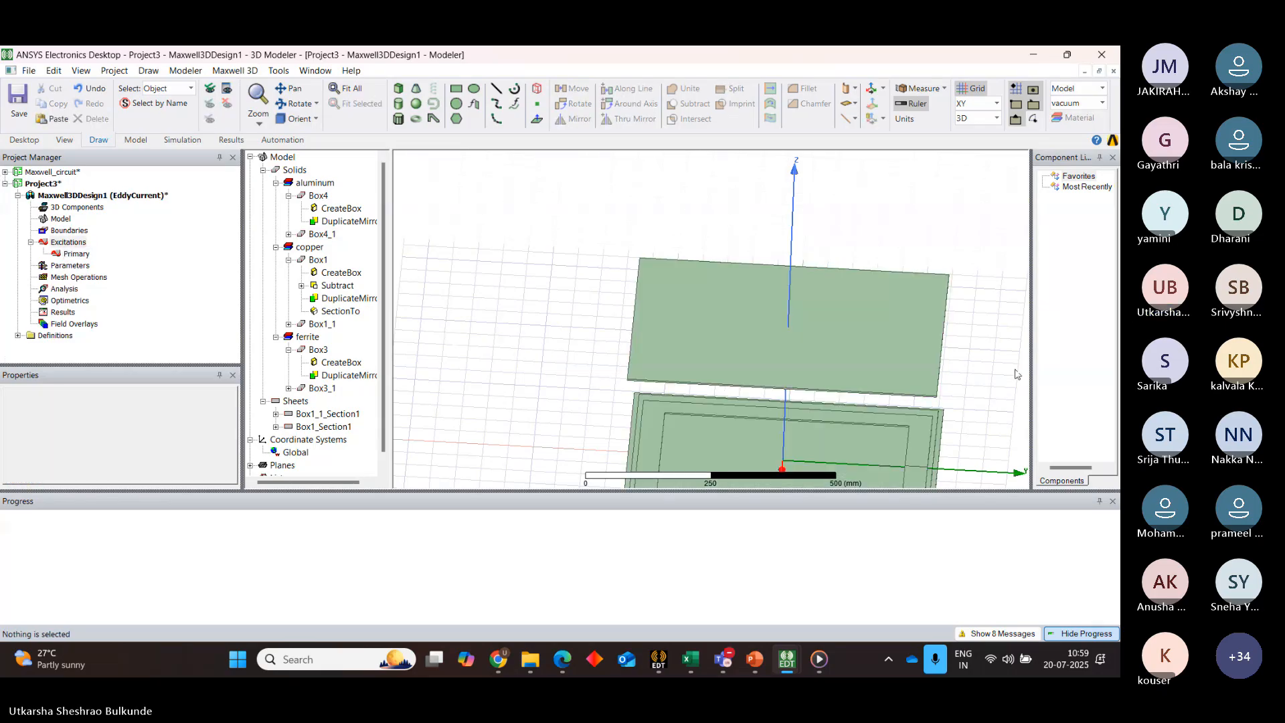
pyautogui.click(922, 341)
pyautogui.click(432, 385)
pyautogui.click(322, 426)
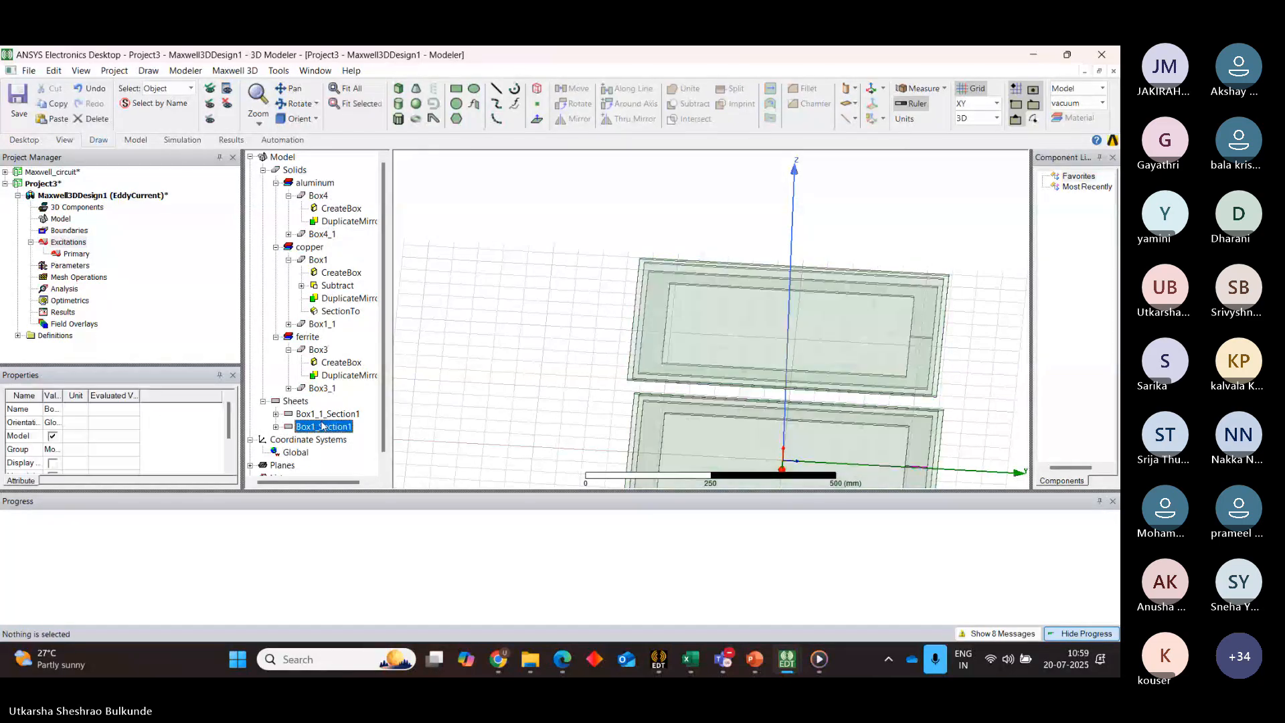
pyautogui.click(325, 414)
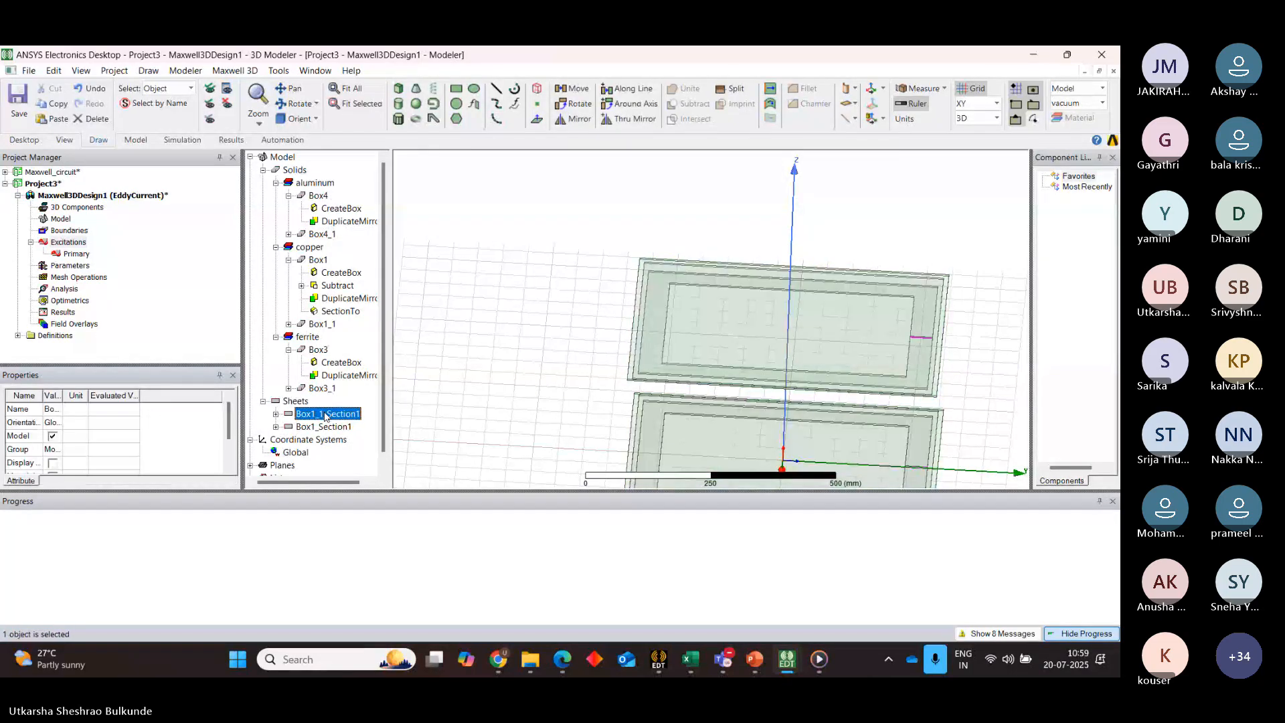
pyautogui.rightClick(326, 415)
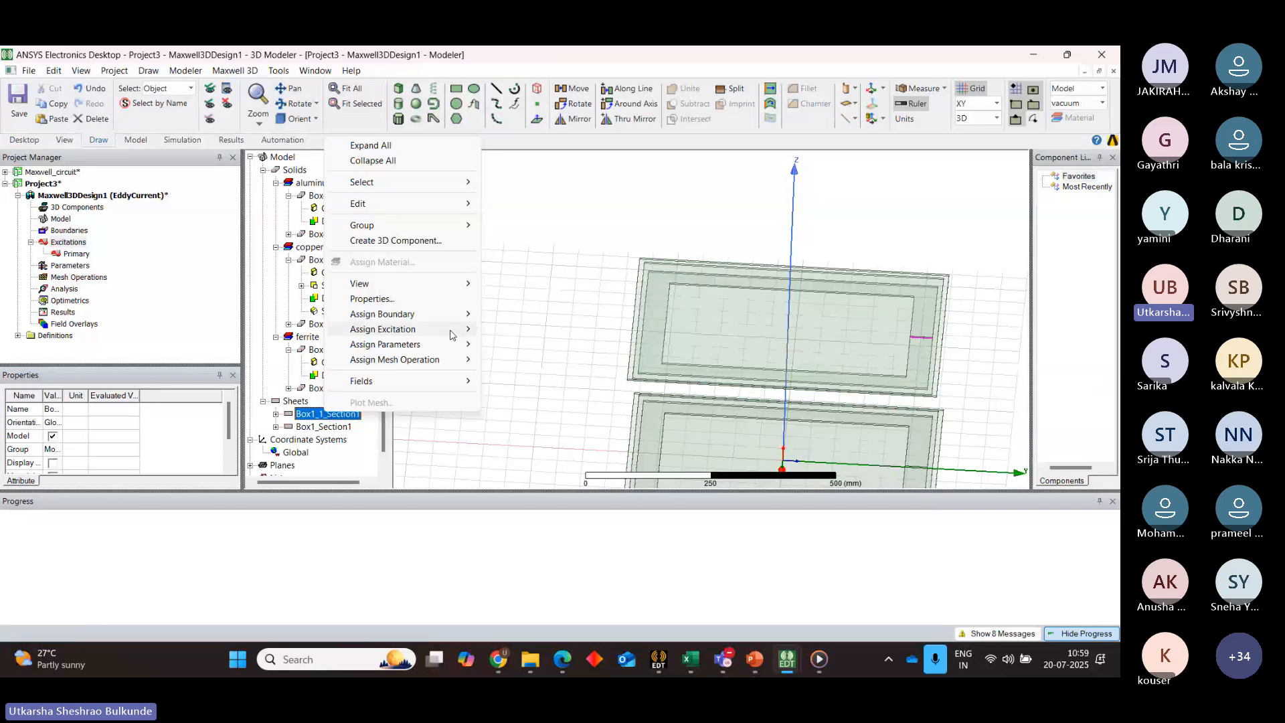
pyautogui.moveTo(453, 331)
pyautogui.click(532, 375)
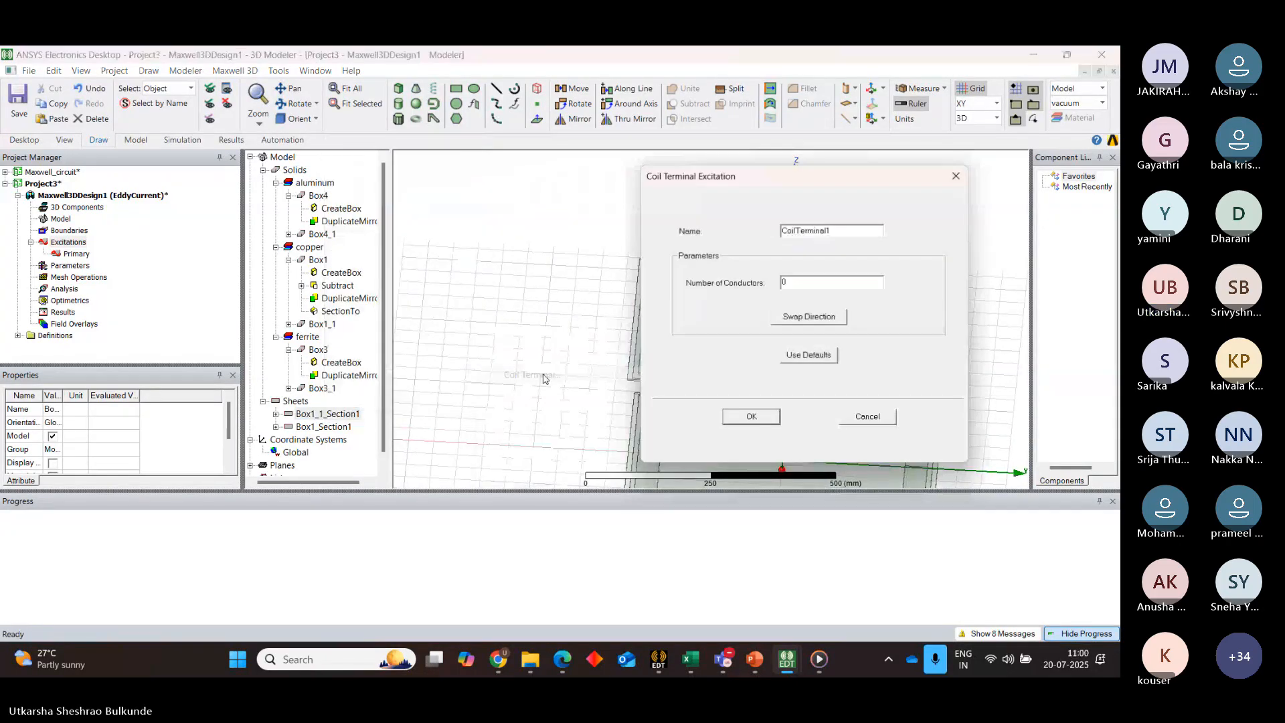
pyautogui.press('BackSpace')
pyautogui.write('15')
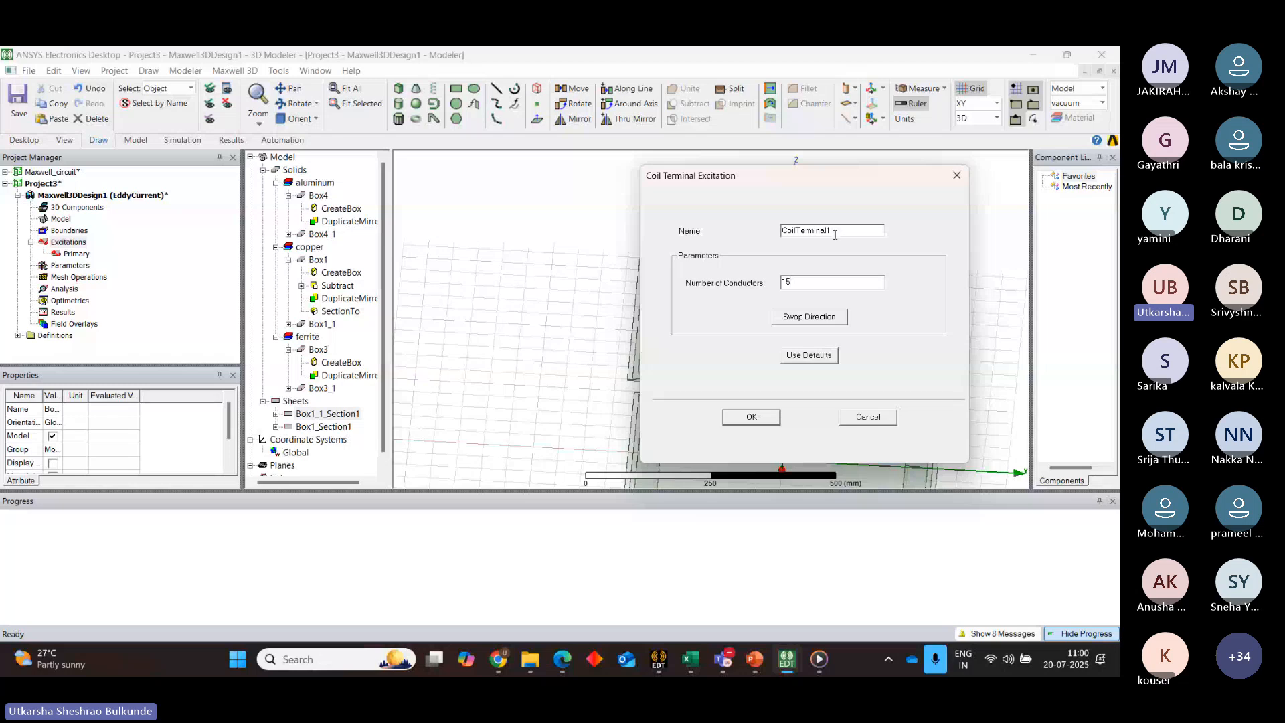
pyautogui.press('BackSpace')
pyautogui.press('BackSpace')
pyautogui.press('BackSpace')
pyautogui.press('BackSpace')
pyautogui.press('BackSpace')
pyautogui.press('BackSpace')
pyautogui.press('BackSpace')
pyautogui.press('BackSpace')
pyautogui.write('secondary')
pyautogui.click(751, 416)
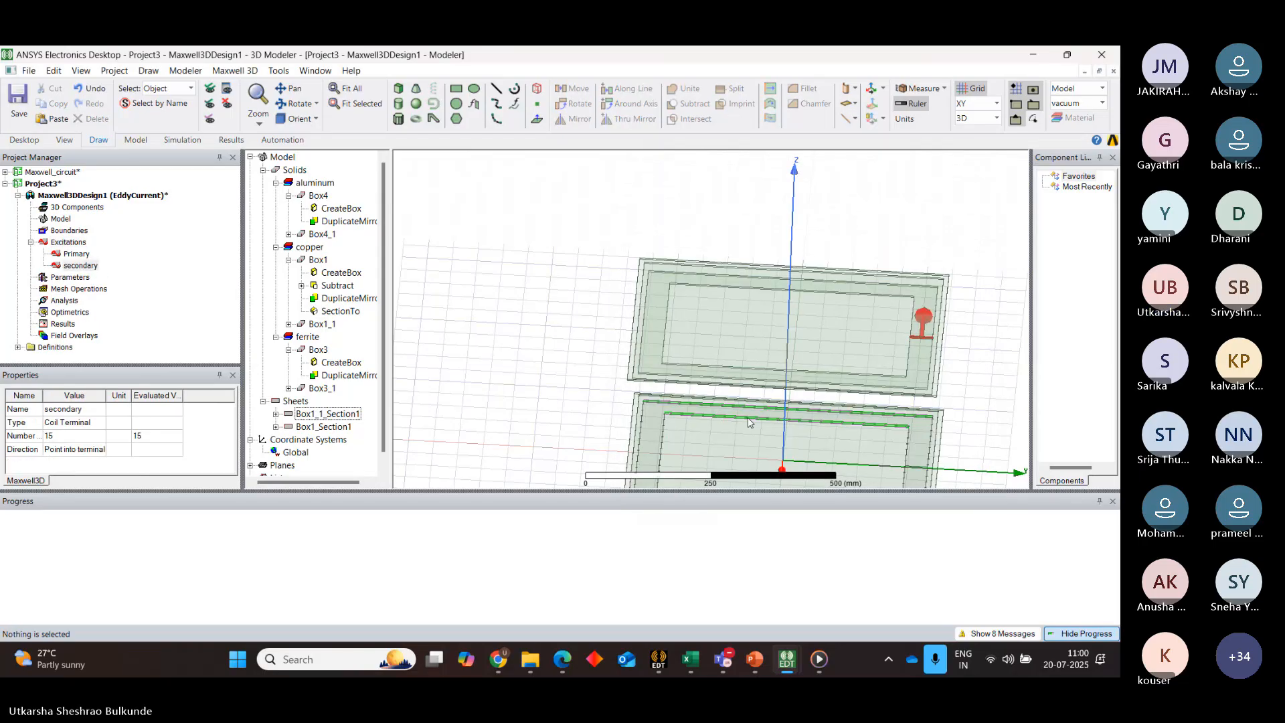
# Start a new winding excitation named Winding_Pri in Project3's design, with stranded conductors
pyautogui.click(67, 242)
pyautogui.rightClick(69, 242)
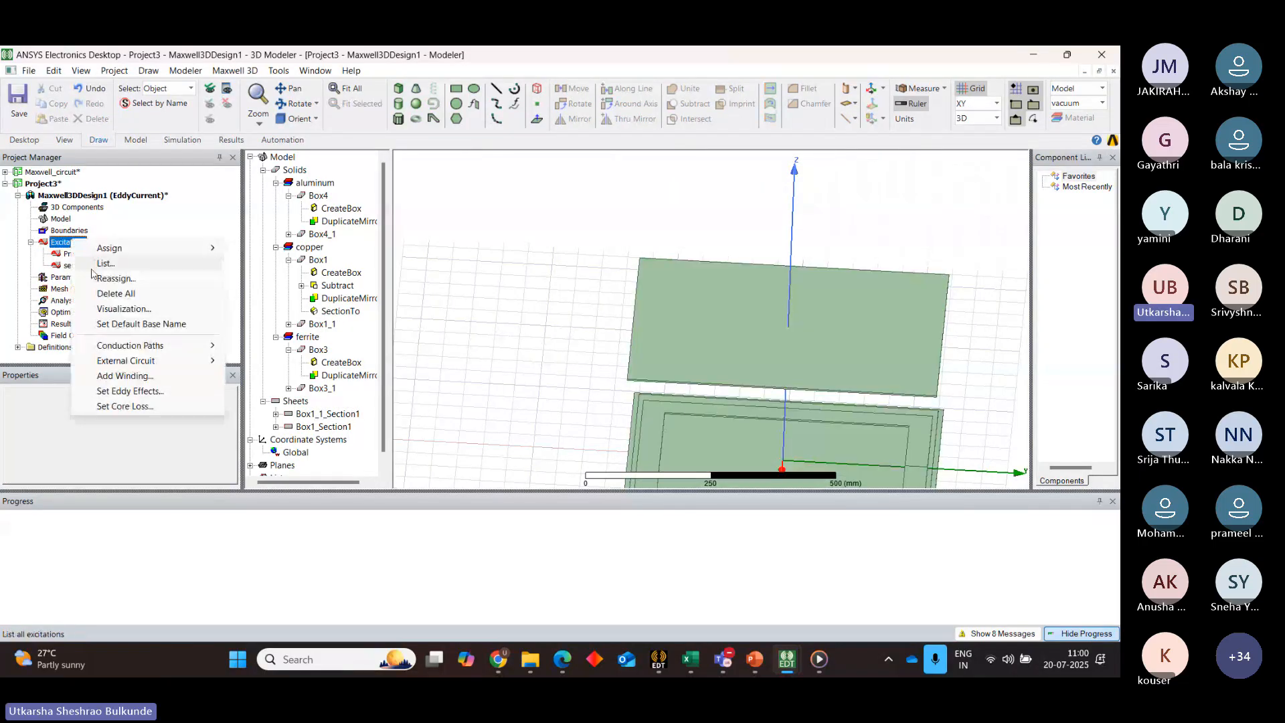
pyautogui.click(124, 376)
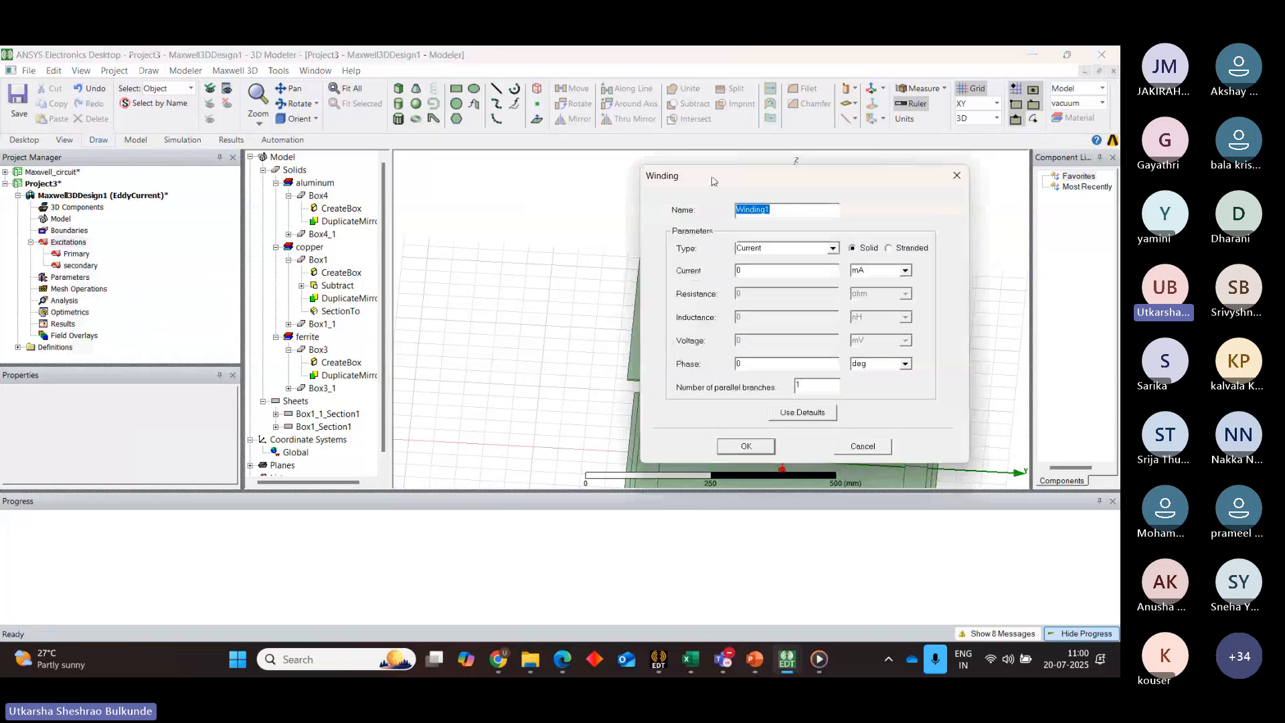
pyautogui.click(775, 207)
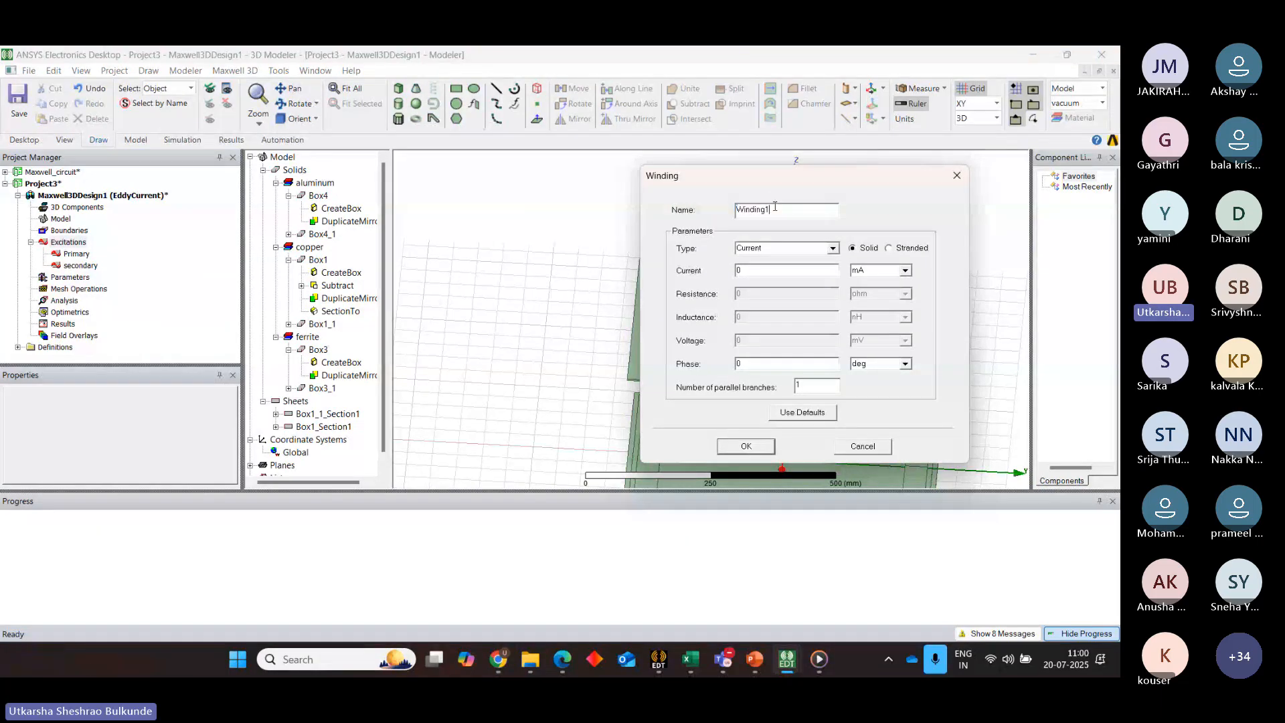
pyautogui.press('BackSpace')
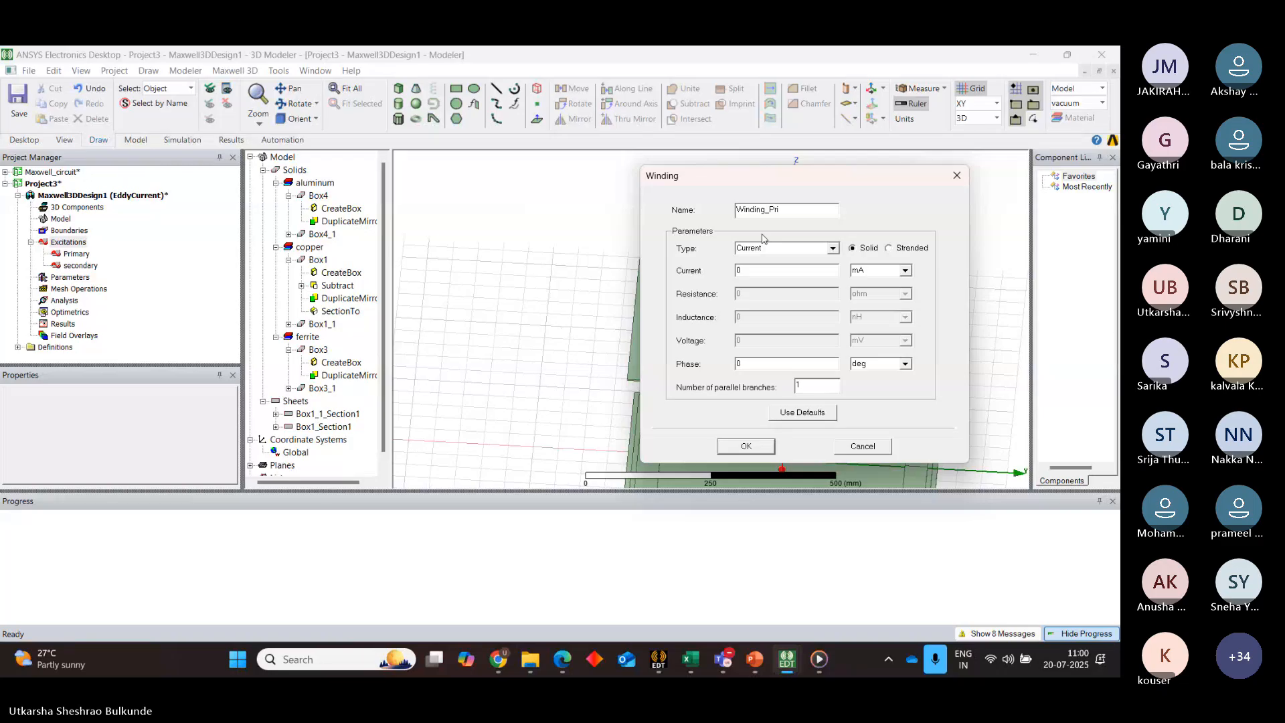
pyautogui.click(888, 249)
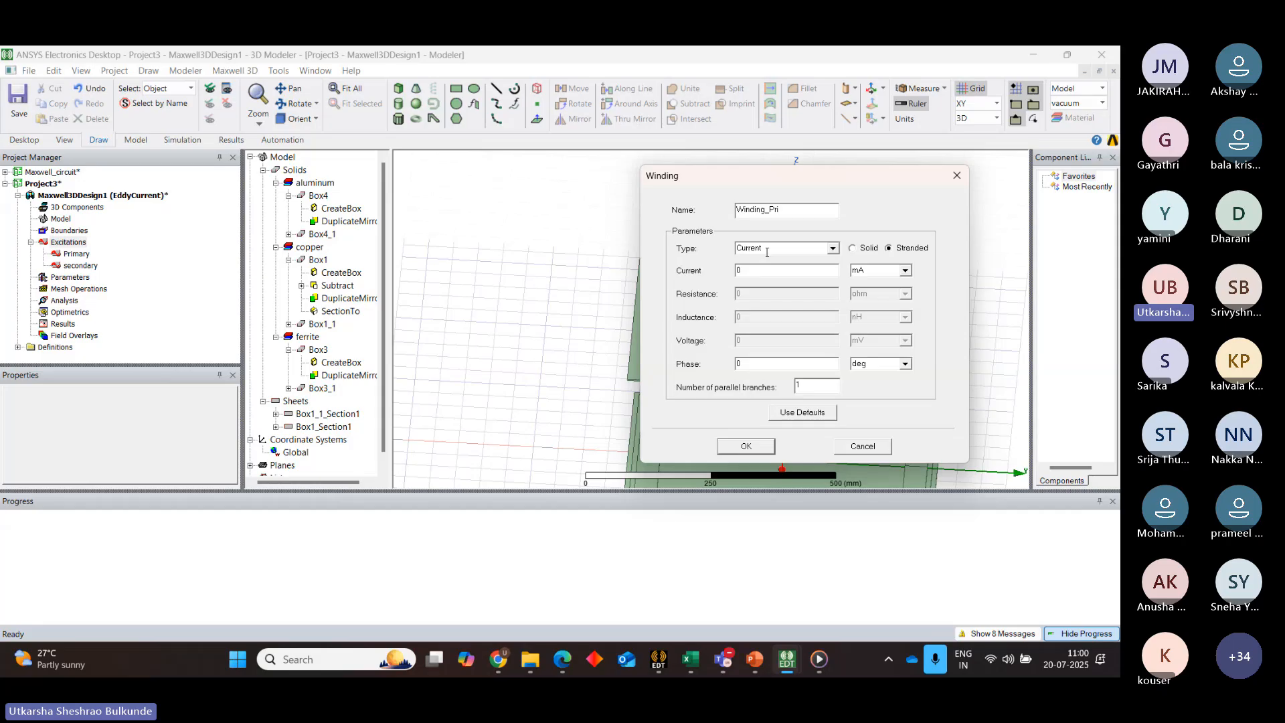
pyautogui.click(838, 250)
pyautogui.click(834, 250)
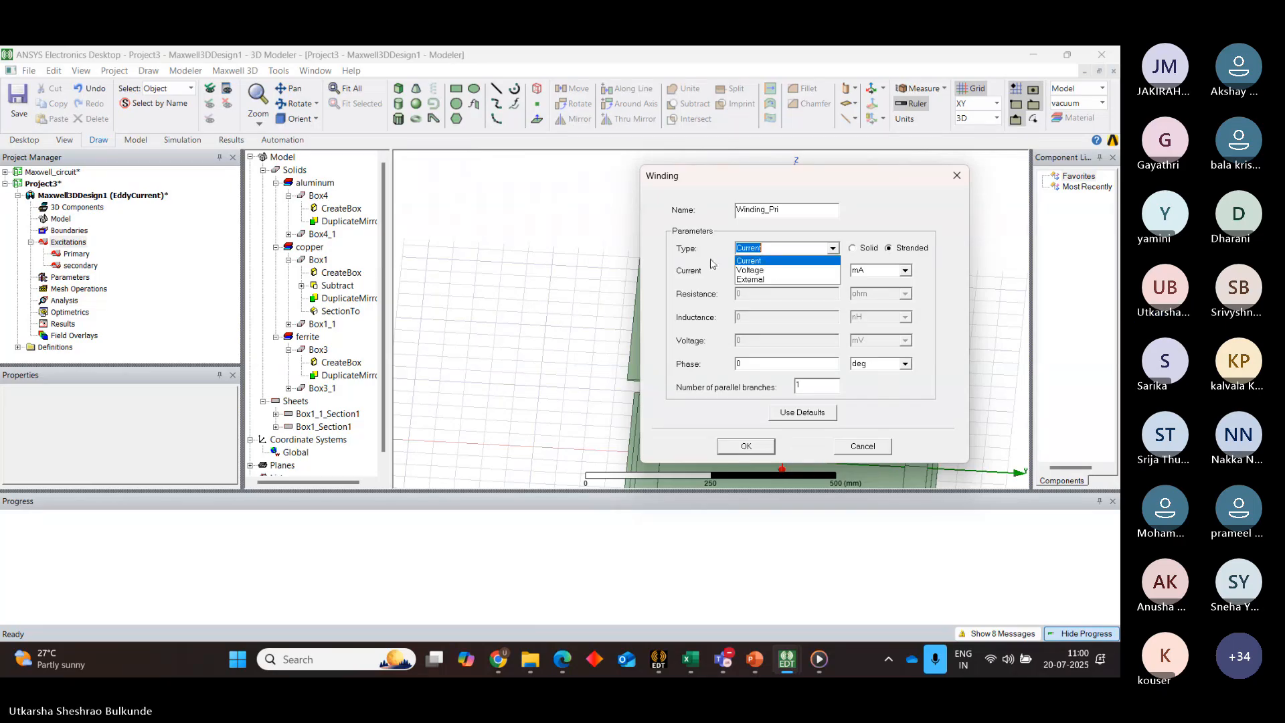
# Set Winding_Pri's current to a new variable i with a value of 10 A and create the winding
pyautogui.click(748, 269)
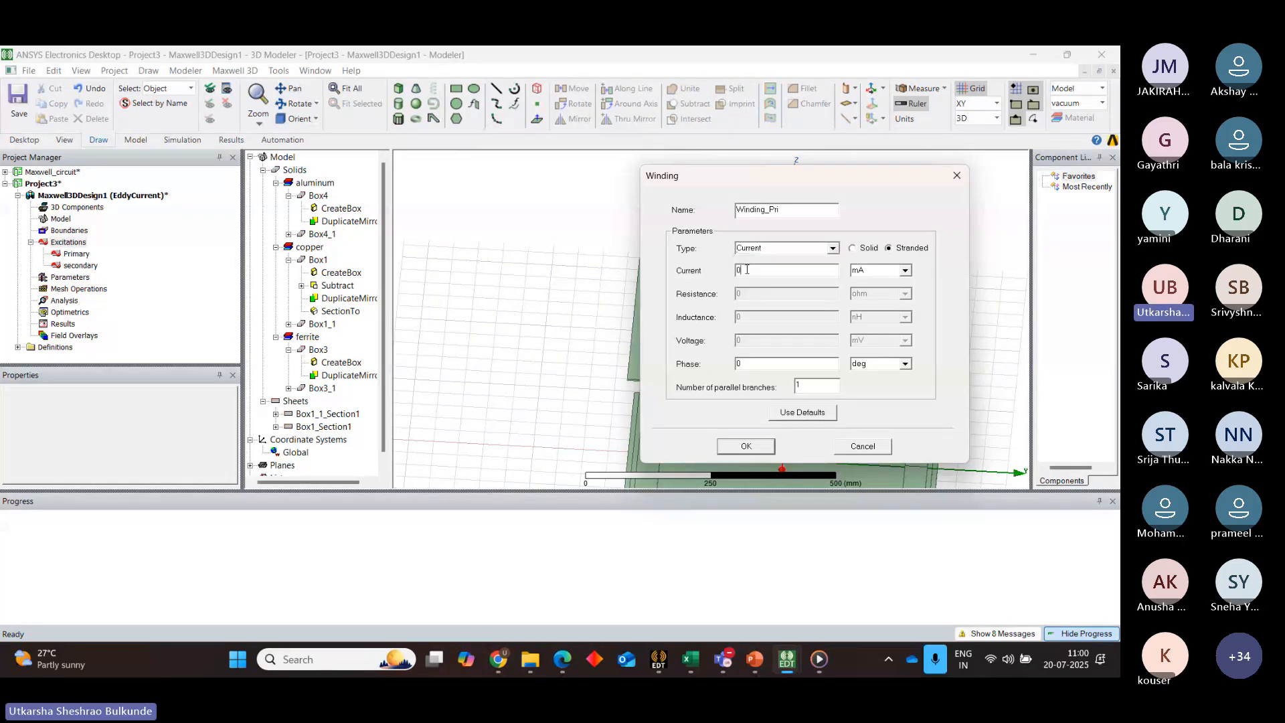
pyautogui.click(906, 273)
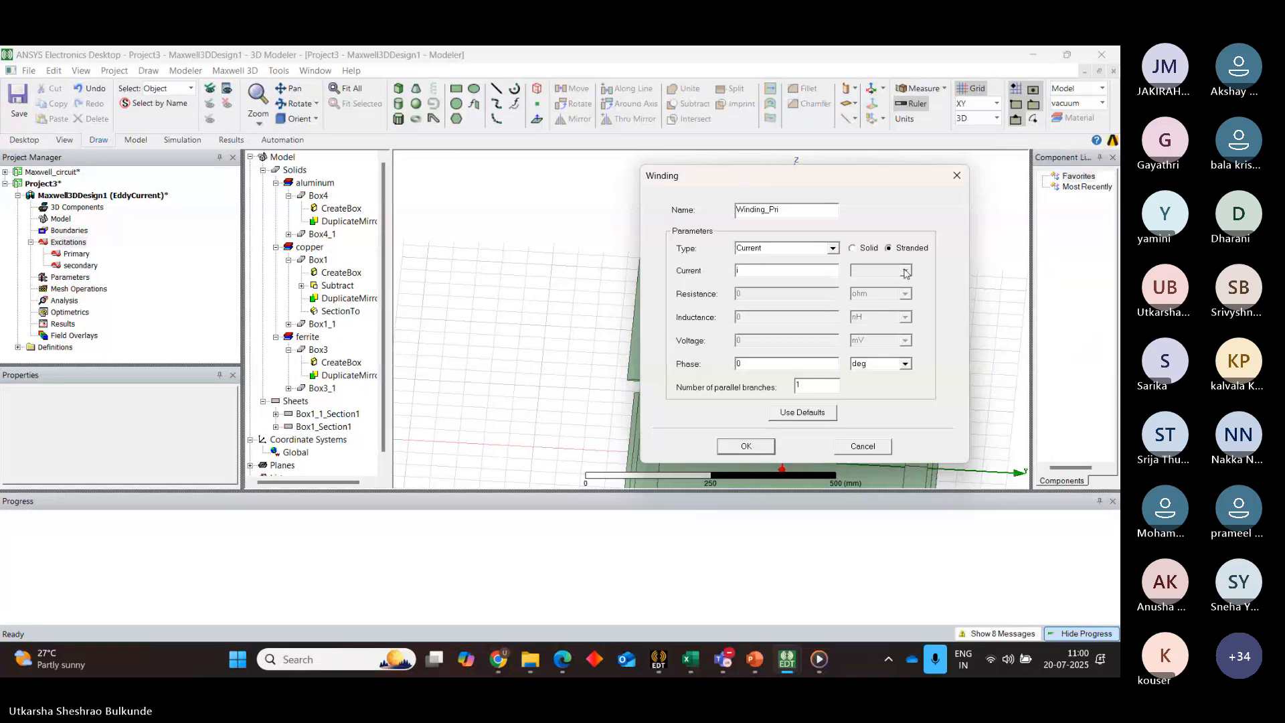
pyautogui.click(753, 451)
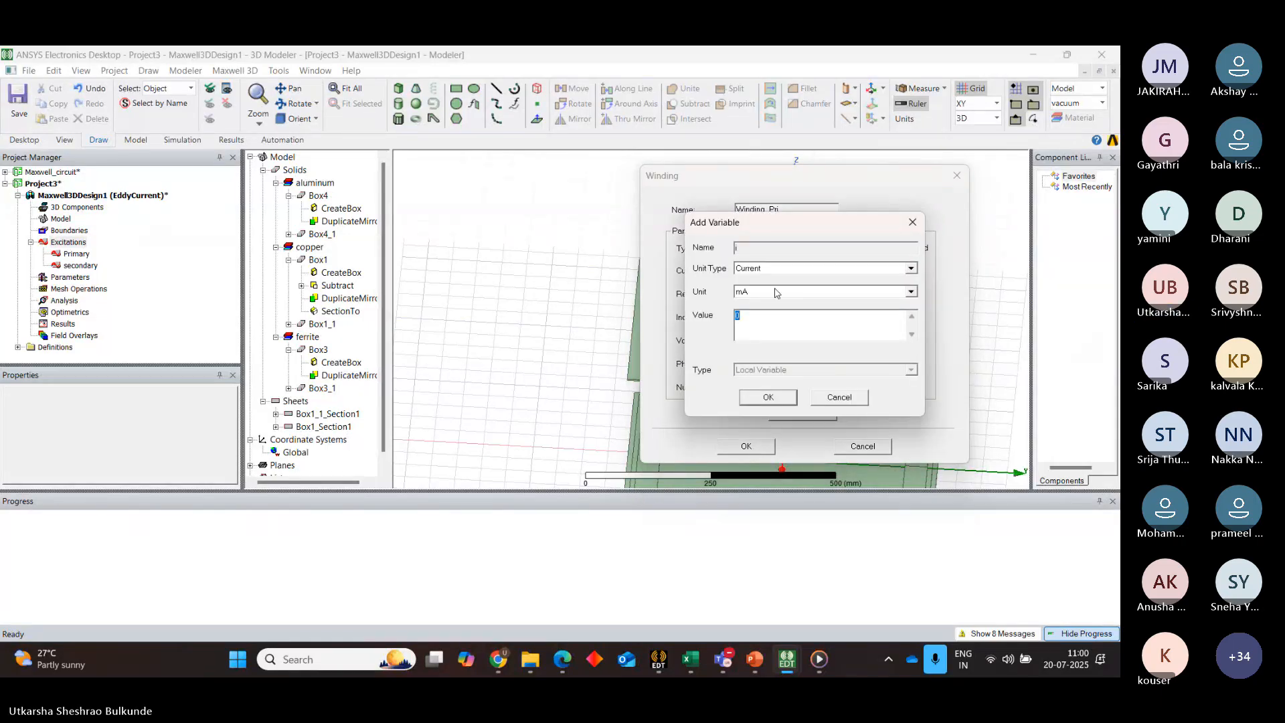
pyautogui.write('1')
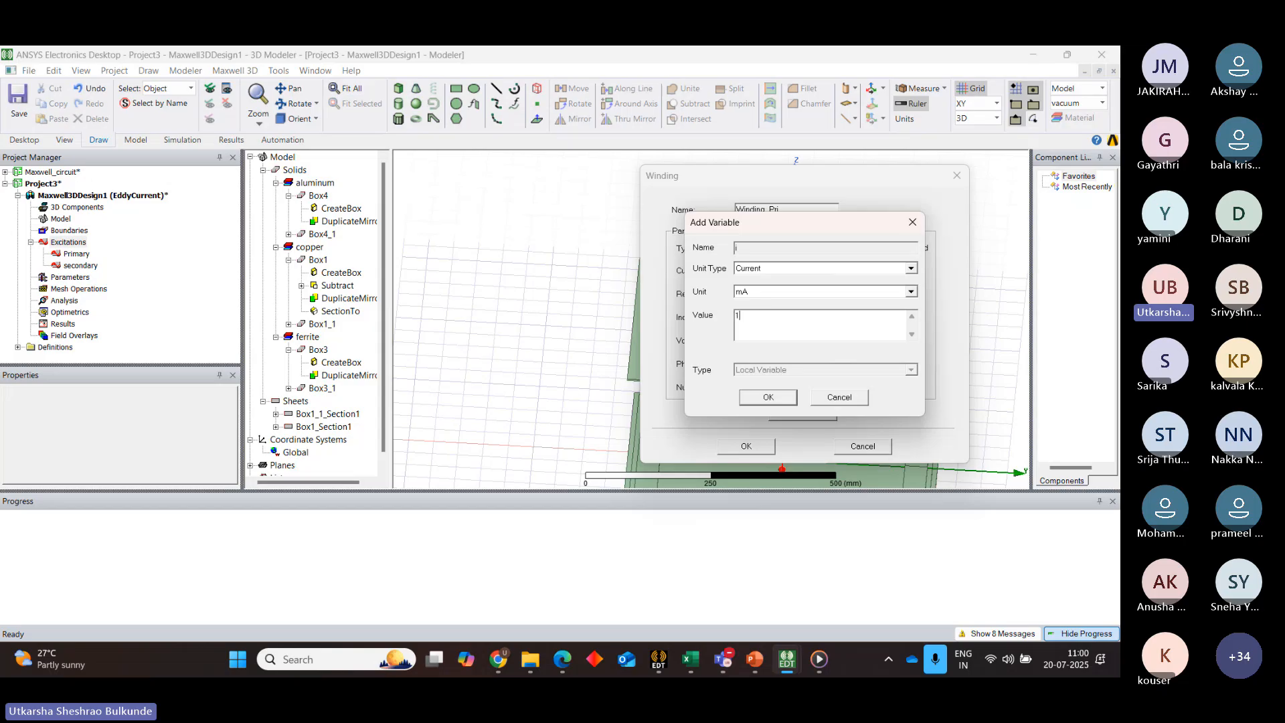
pyautogui.click(911, 292)
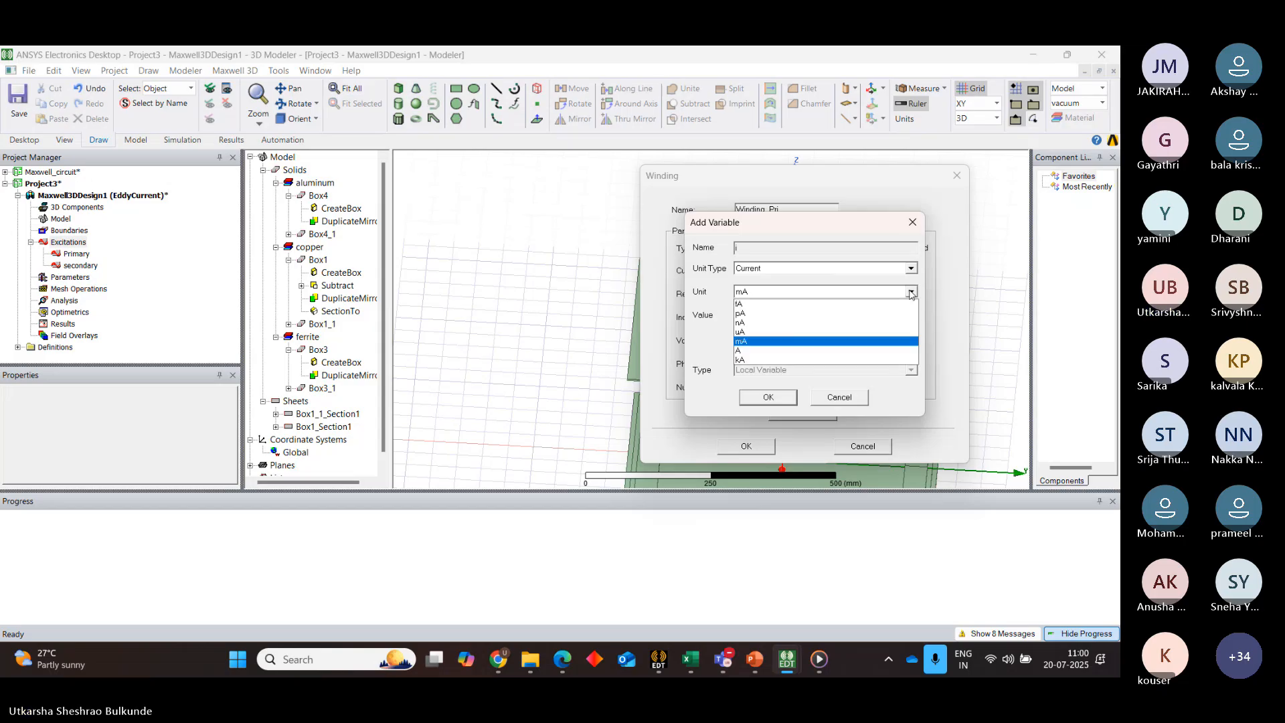
pyautogui.click(773, 351)
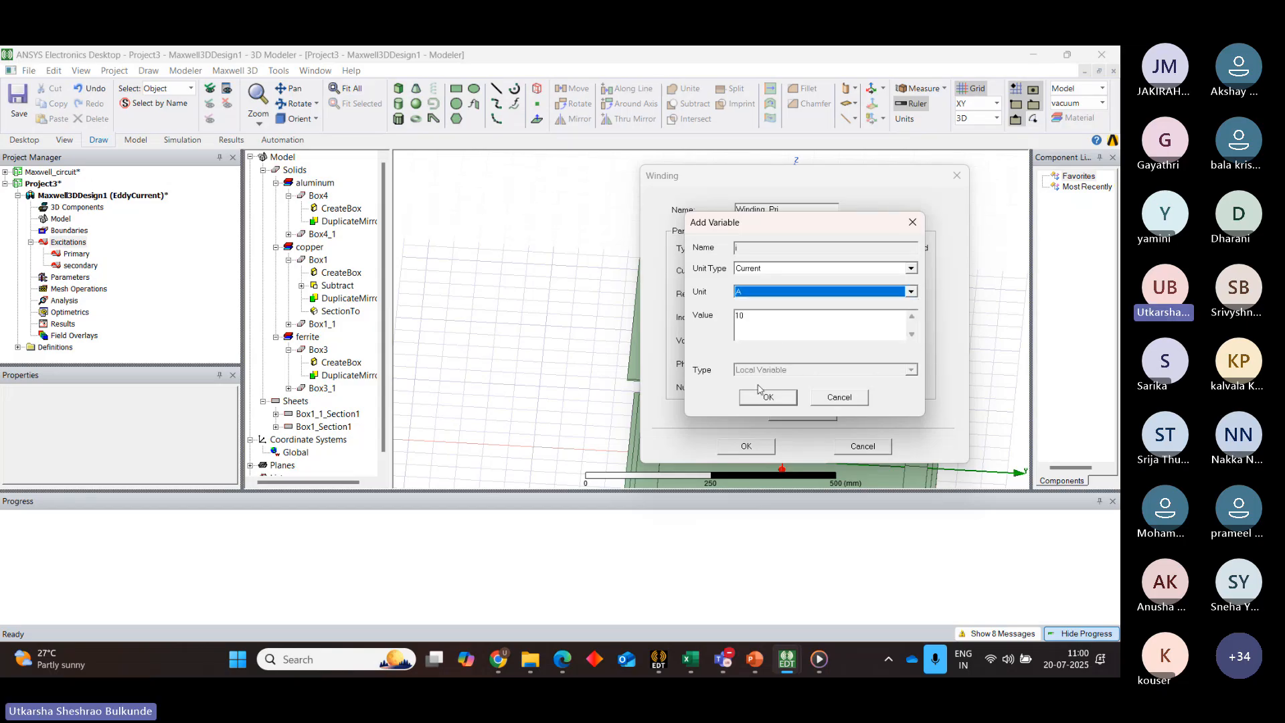
pyautogui.click(769, 397)
pyautogui.press('Return')
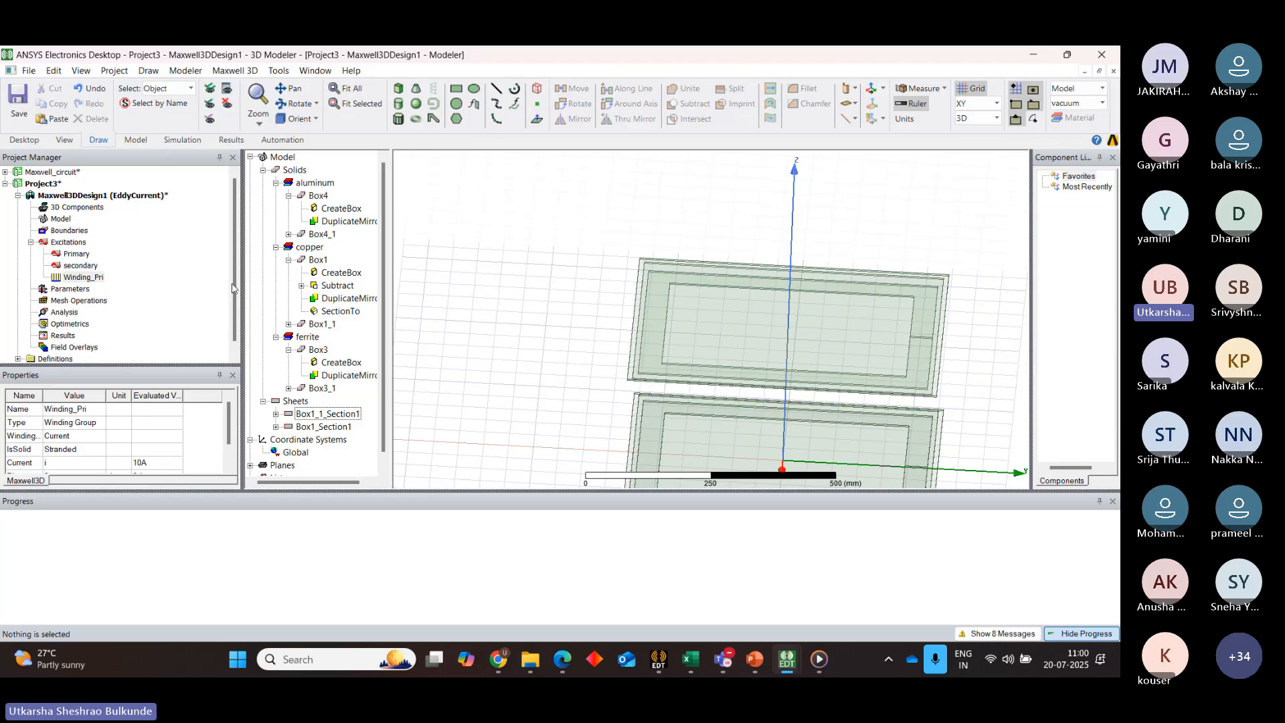
# Add a stranded current winding named Winding_Sec with current i and a phase of 90 deg
pyautogui.click(69, 242)
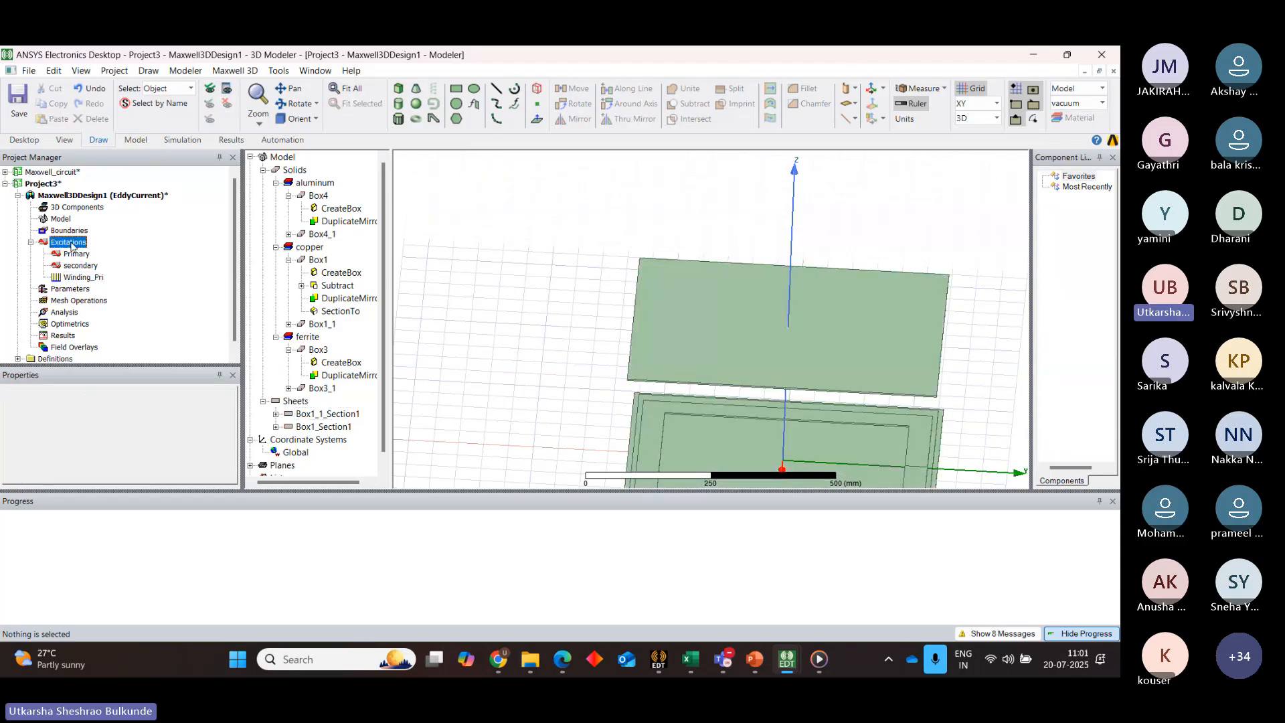
pyautogui.rightClick(71, 245)
pyautogui.click(148, 387)
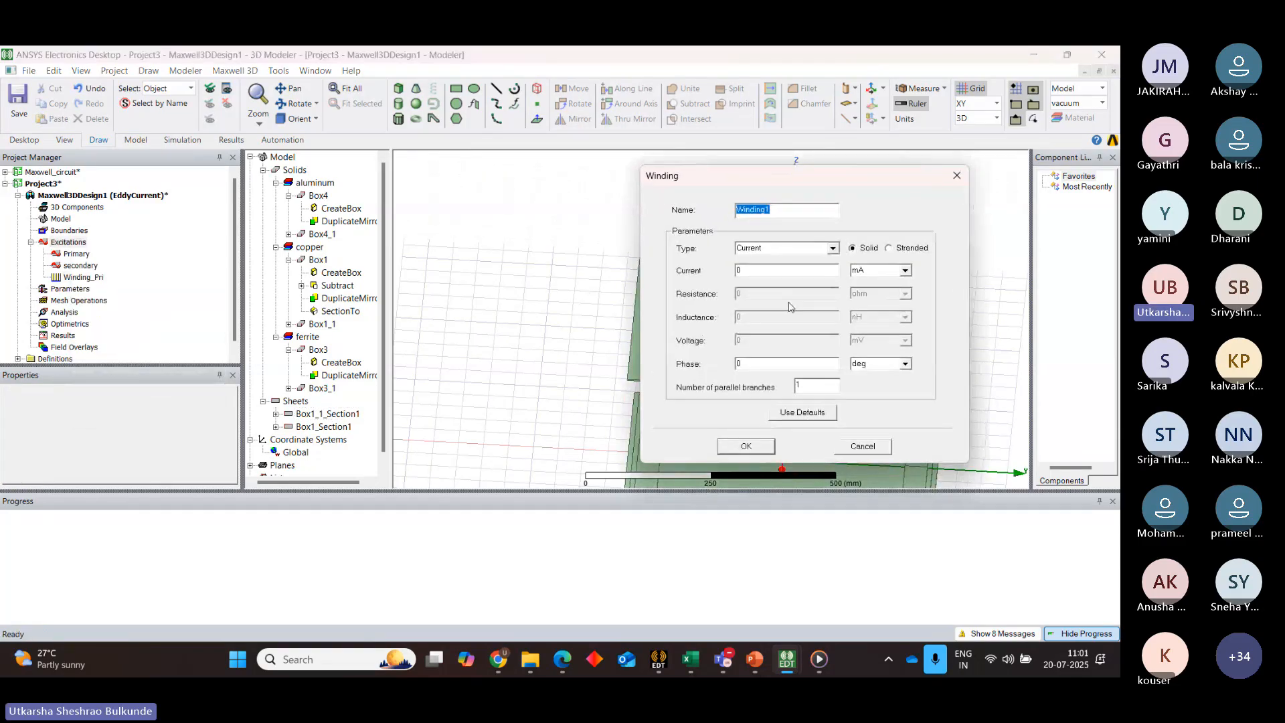
pyautogui.click(773, 211)
pyautogui.write('Sec')
pyautogui.click(775, 276)
pyautogui.press('BackSpace')
pyautogui.click(755, 362)
pyautogui.press('BackSpace')
pyautogui.write('90')
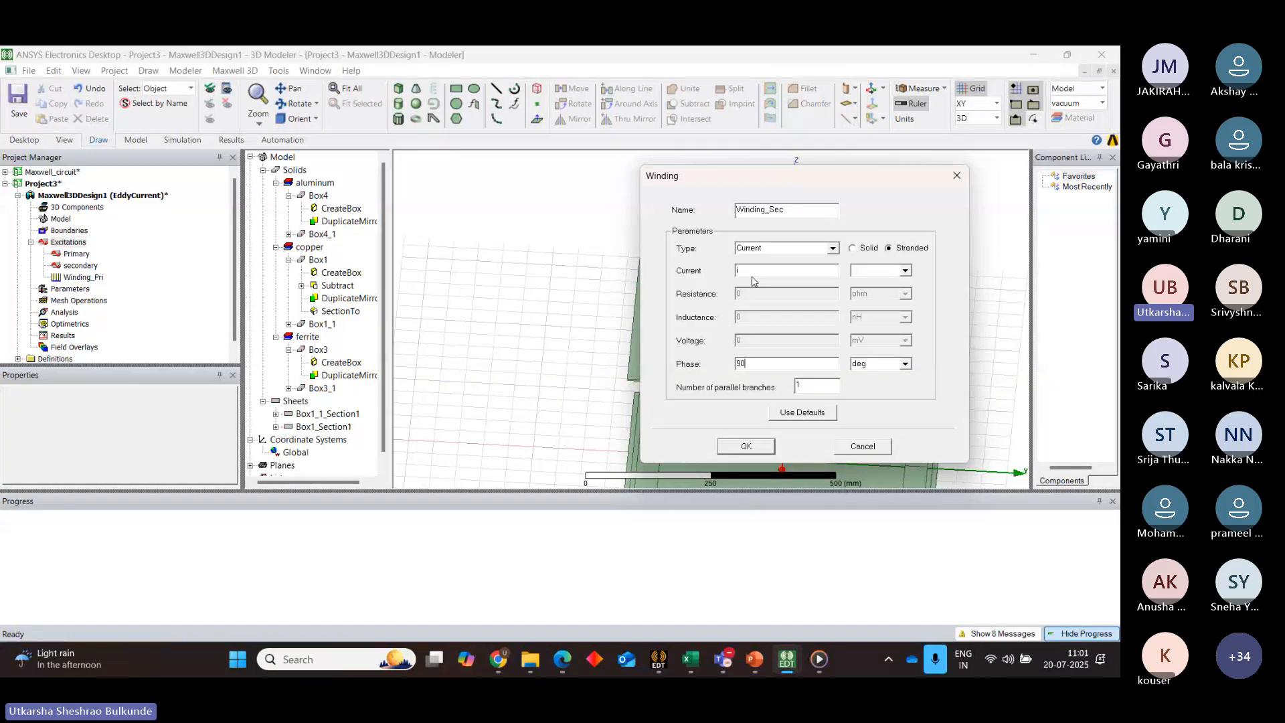
pyautogui.click(747, 447)
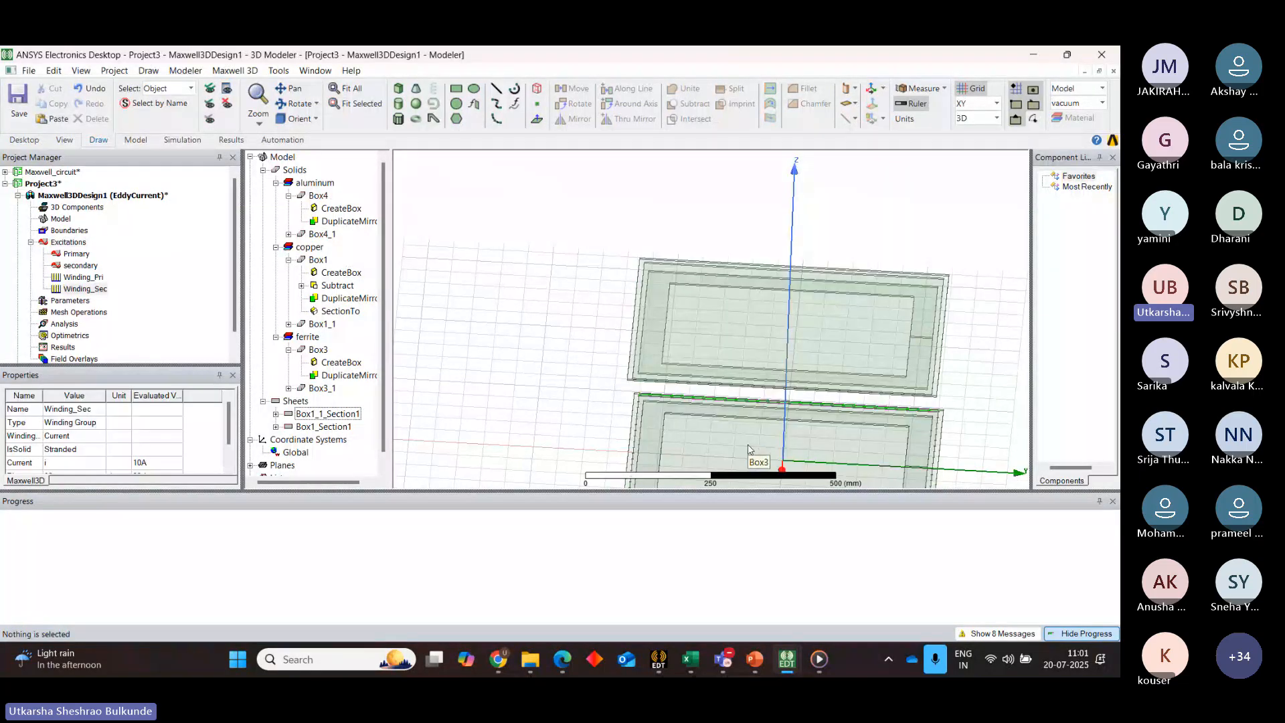
pyautogui.rightClick(71, 290)
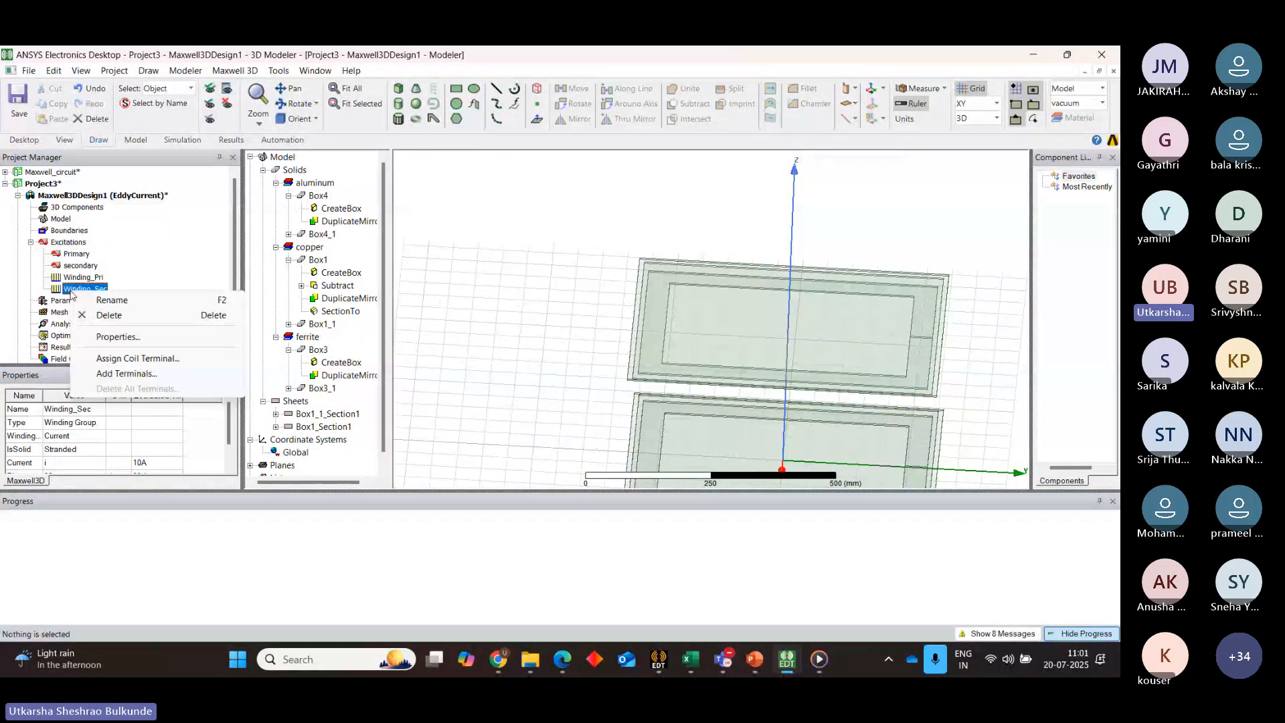
pyautogui.click(144, 373)
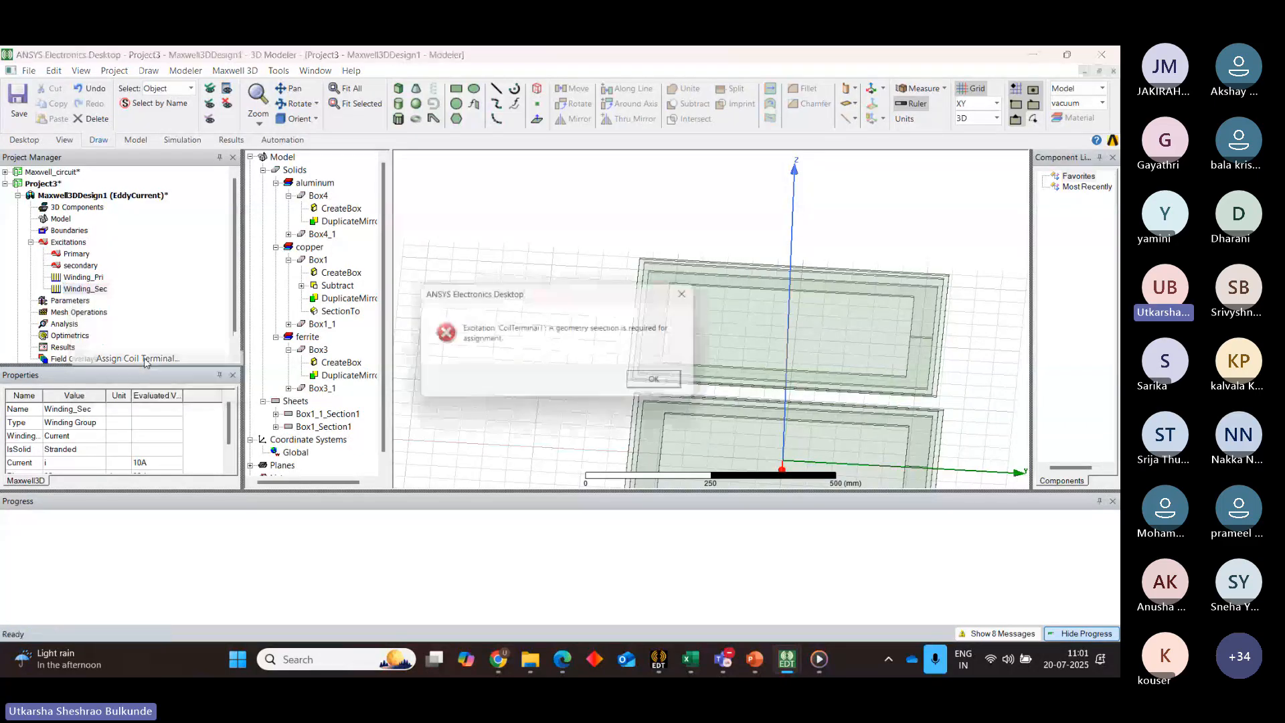
pyautogui.click(664, 383)
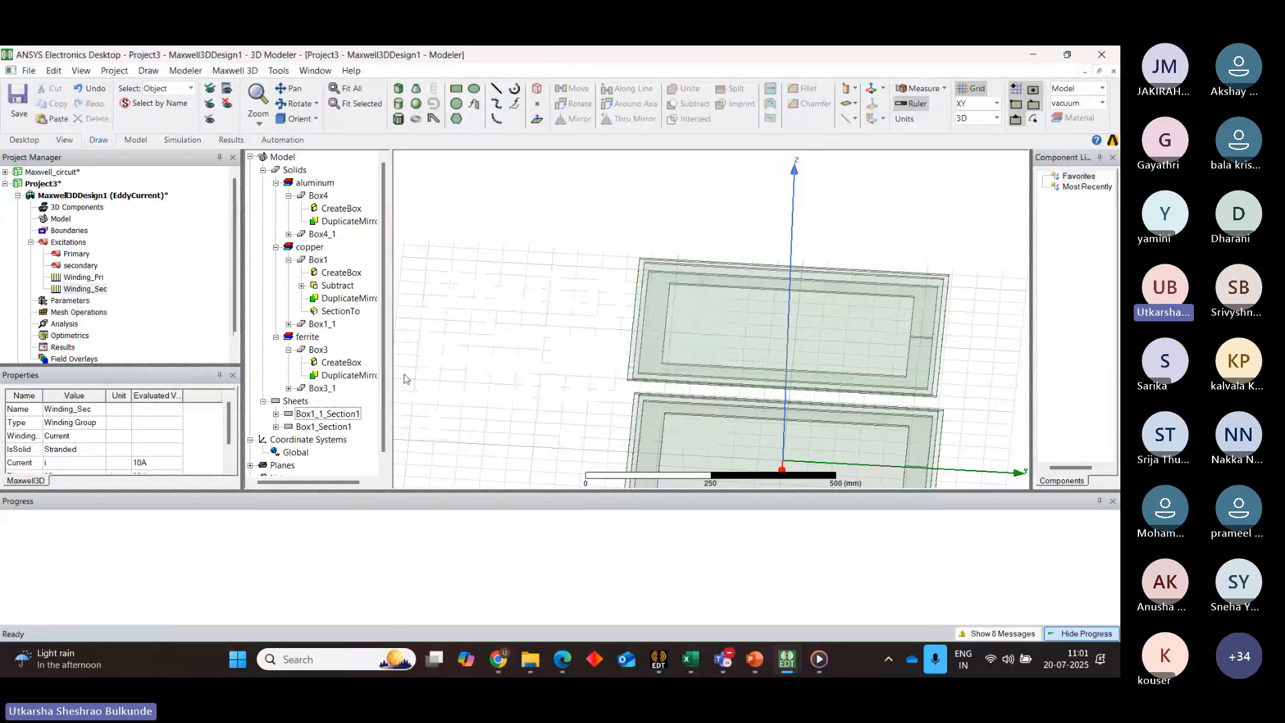
# Add the existing secondary coil terminal to the Winding_Sec winding
pyautogui.rightClick(81, 288)
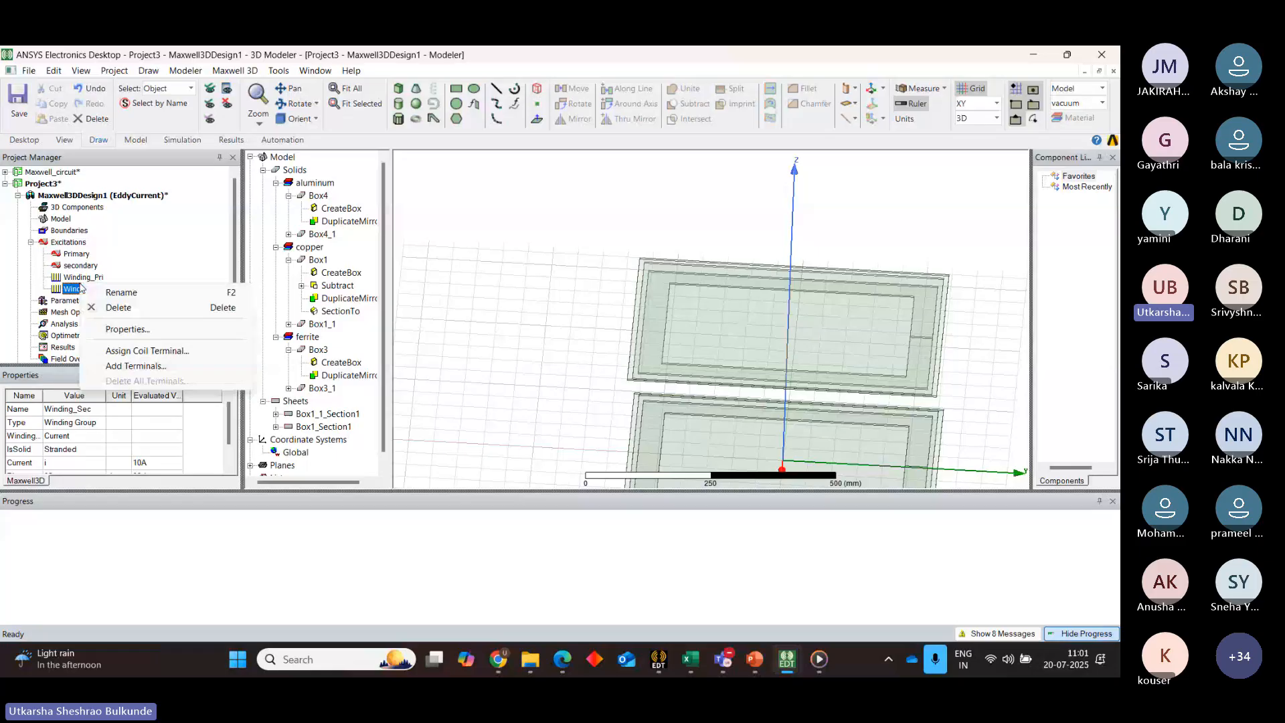
pyautogui.click(128, 366)
pyautogui.click(555, 324)
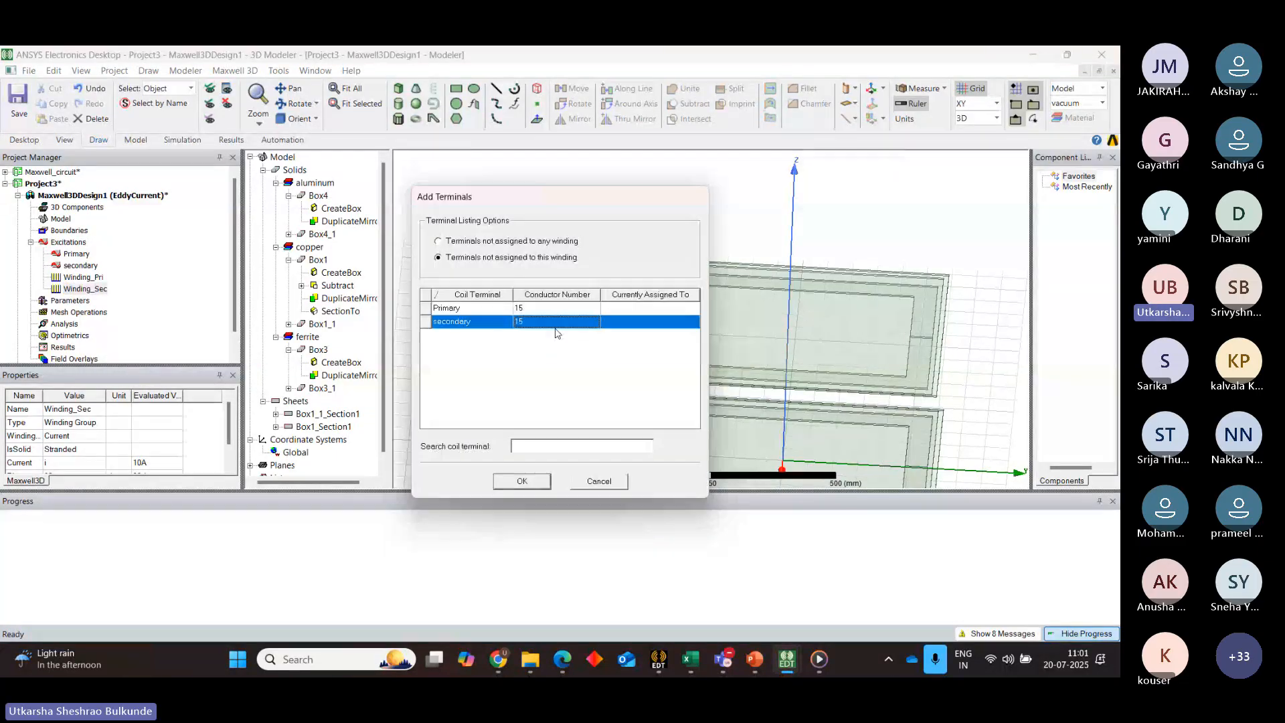
pyautogui.click(537, 479)
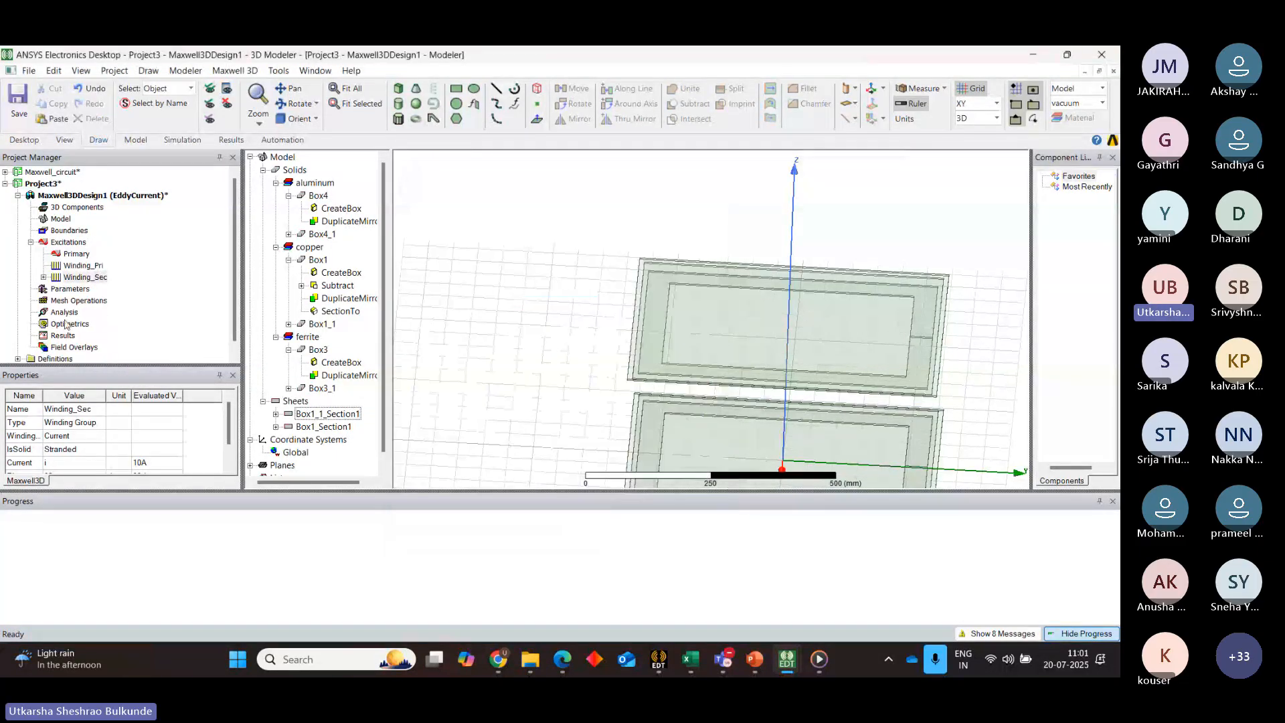
# Add the existing Primary coil terminal to Winding_Pri and expand both windings to show their assigned terminals
pyautogui.rightClick(79, 267)
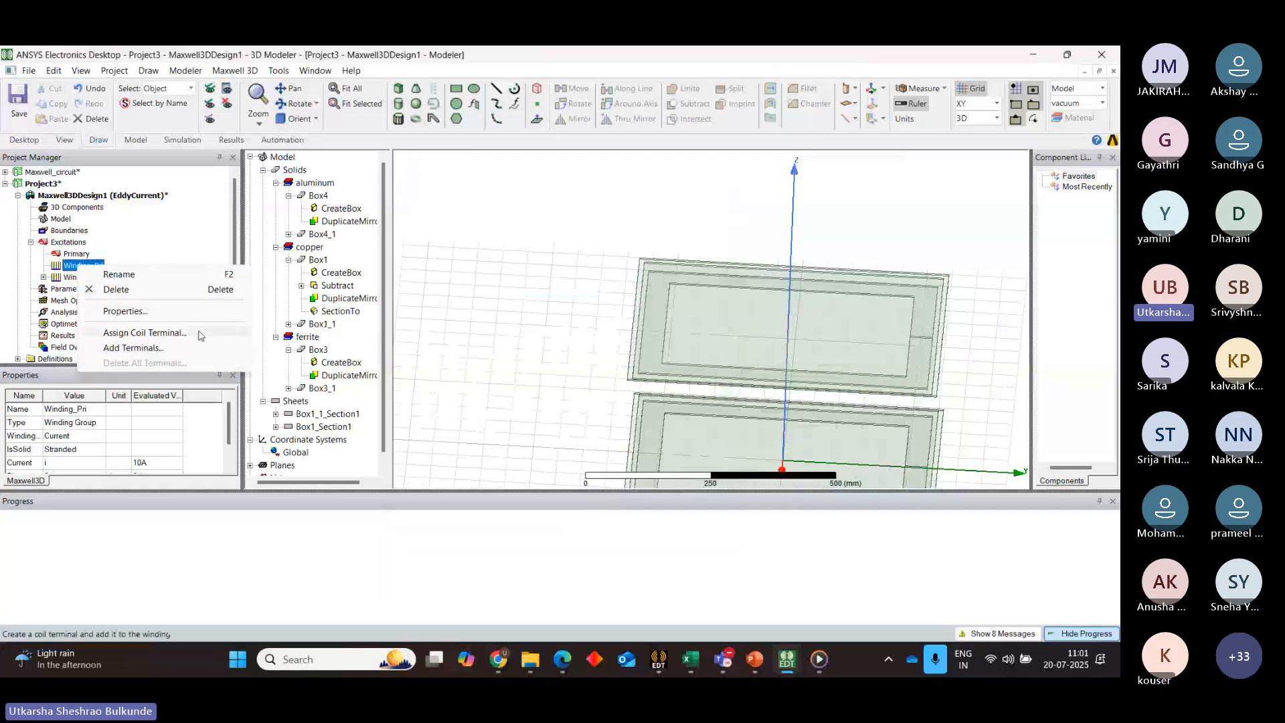
pyautogui.click(161, 350)
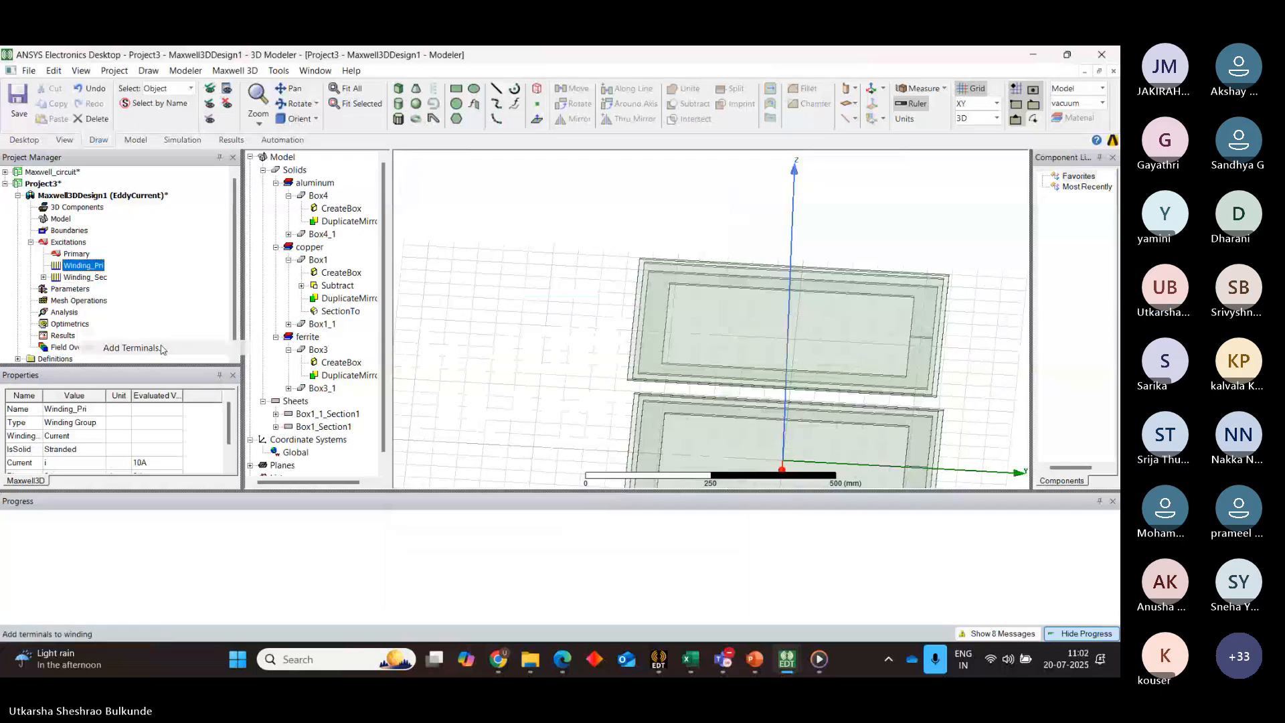
pyautogui.click(531, 310)
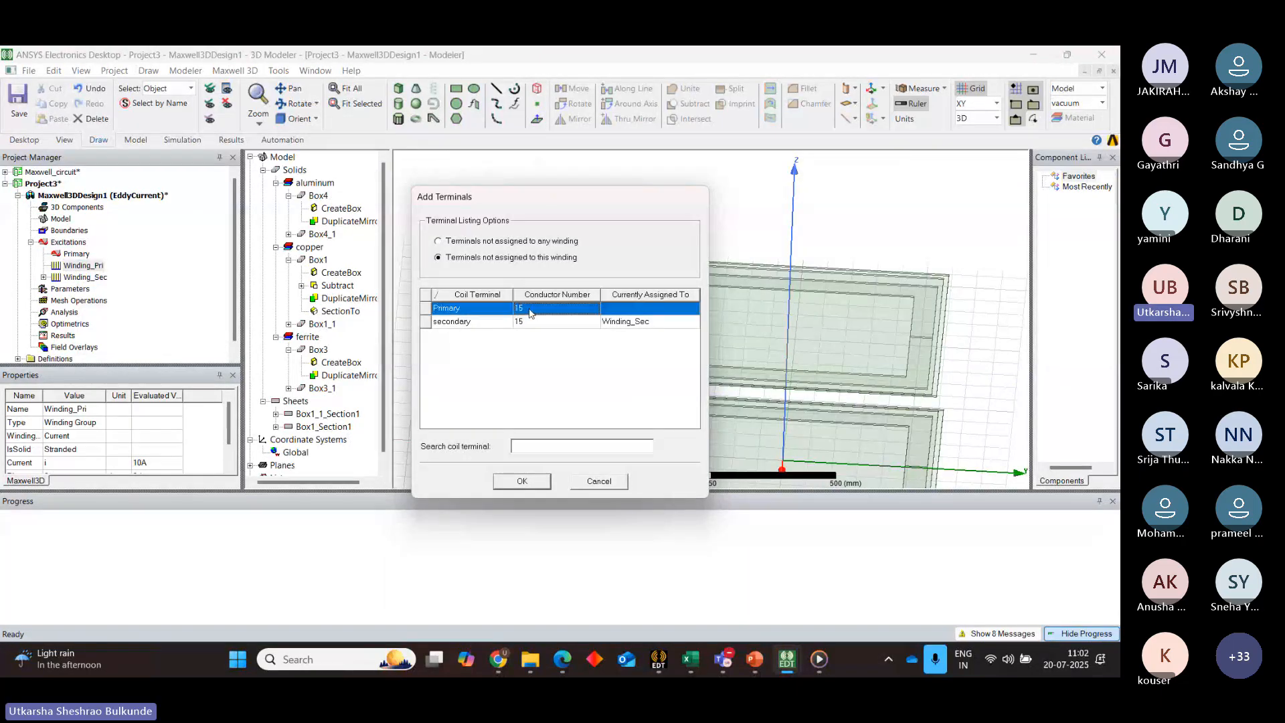
pyautogui.click(529, 481)
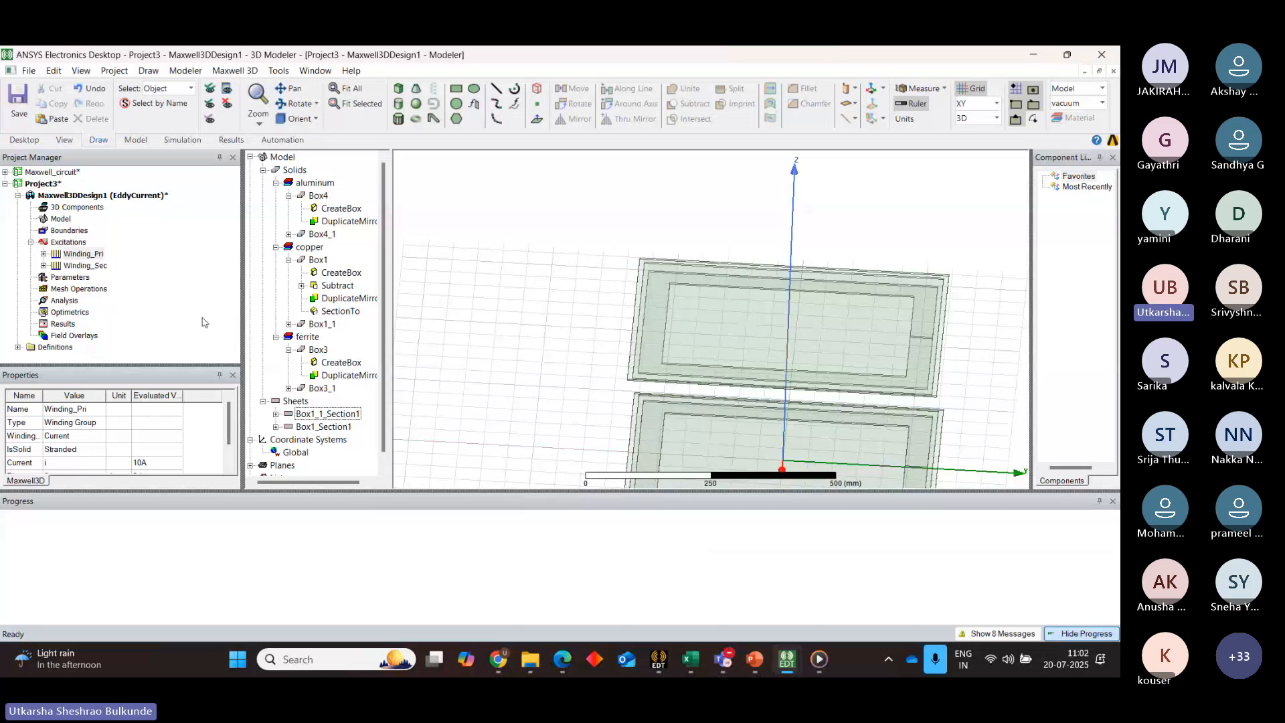
pyautogui.doubleClick(52, 255)
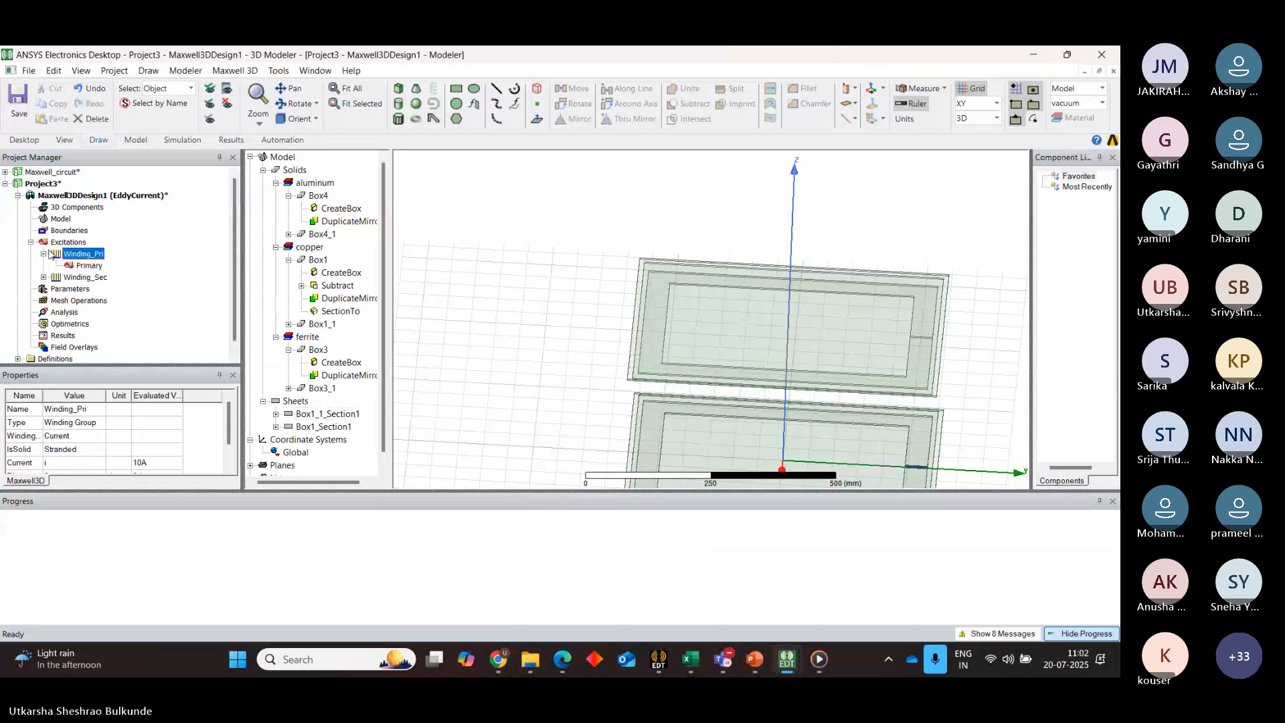
pyautogui.click(44, 278)
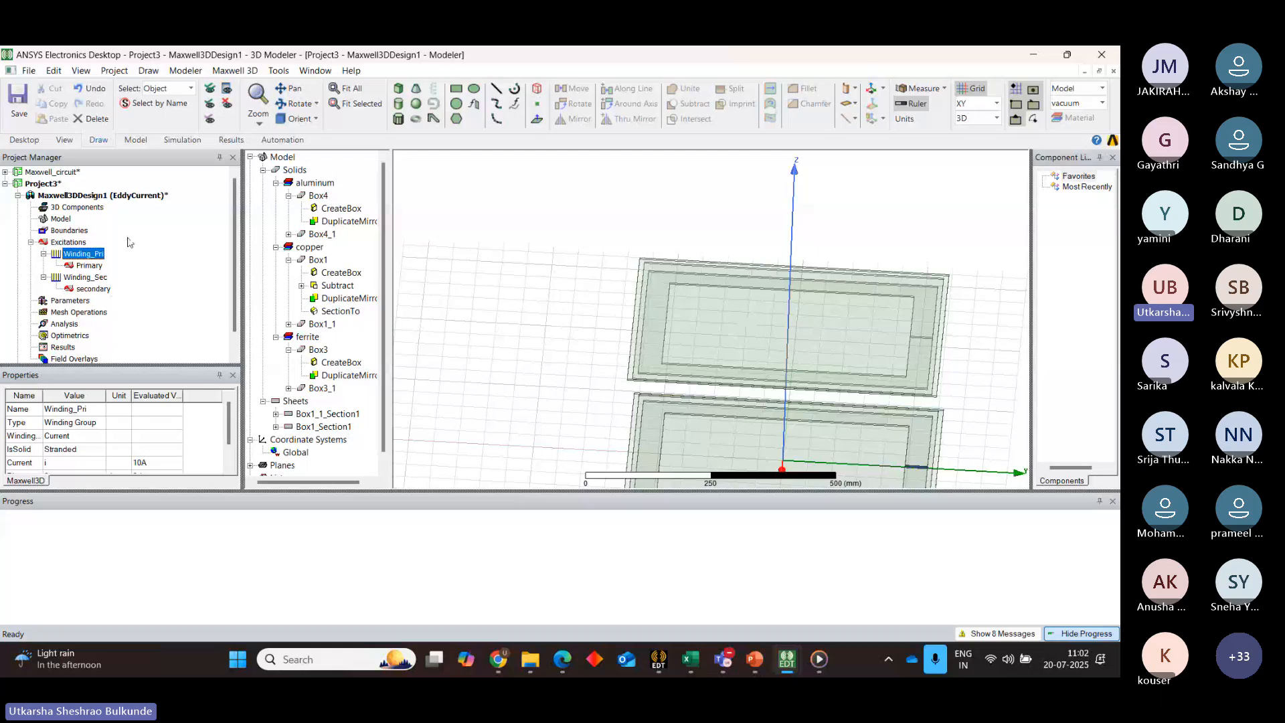
# Assign a matrix parameter named Matrix1 that includes both Winding_Pri and Winding_Sec as sources
pyautogui.click(73, 302)
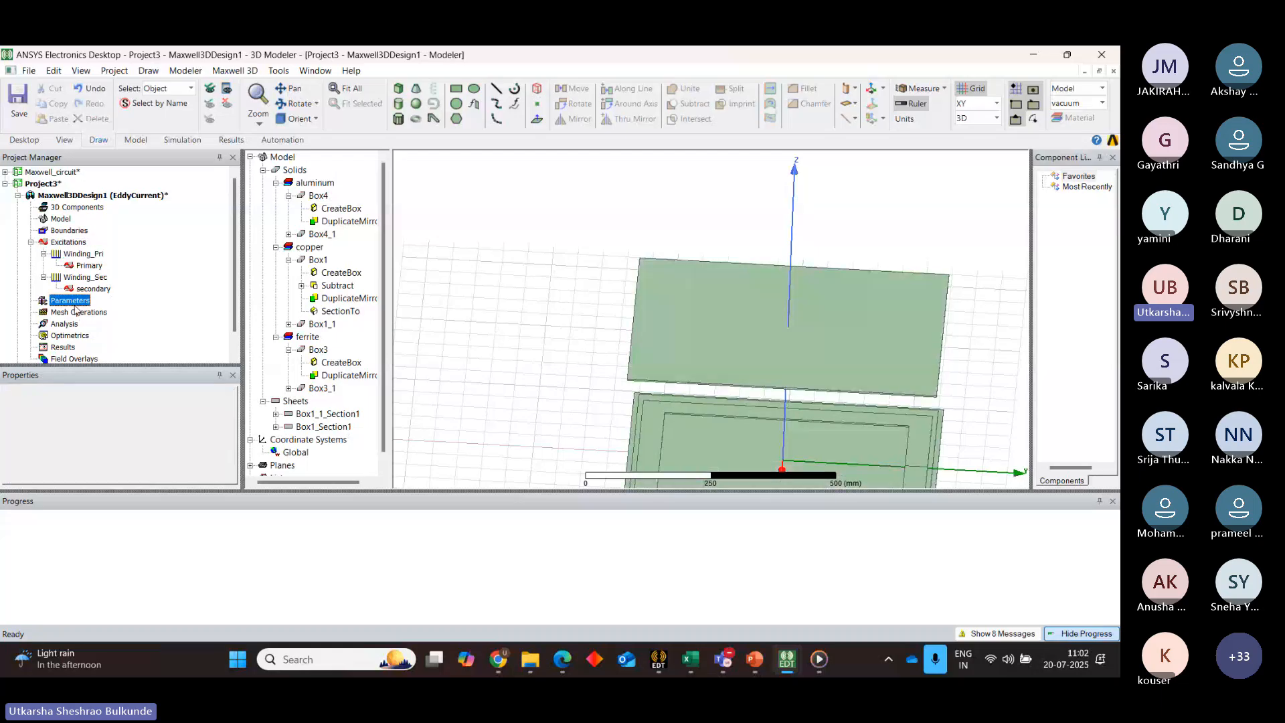
pyautogui.rightClick(73, 303)
pyautogui.moveTo(134, 315)
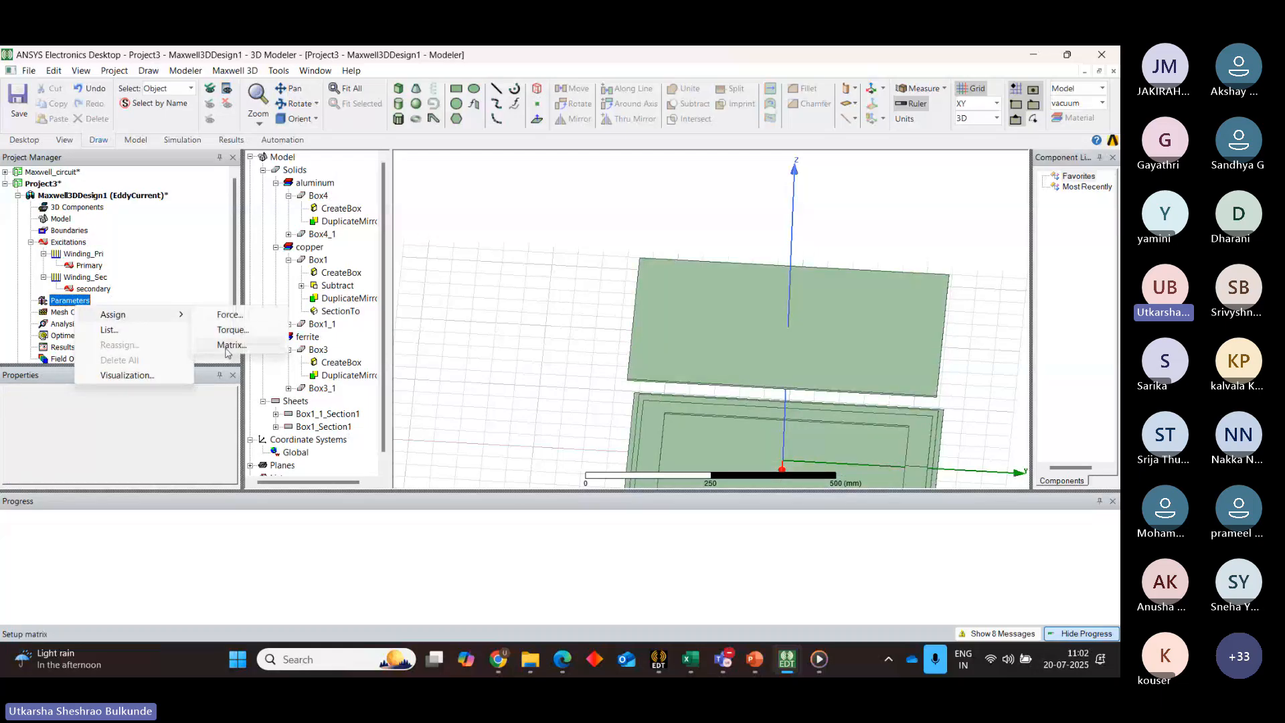
pyautogui.click(232, 345)
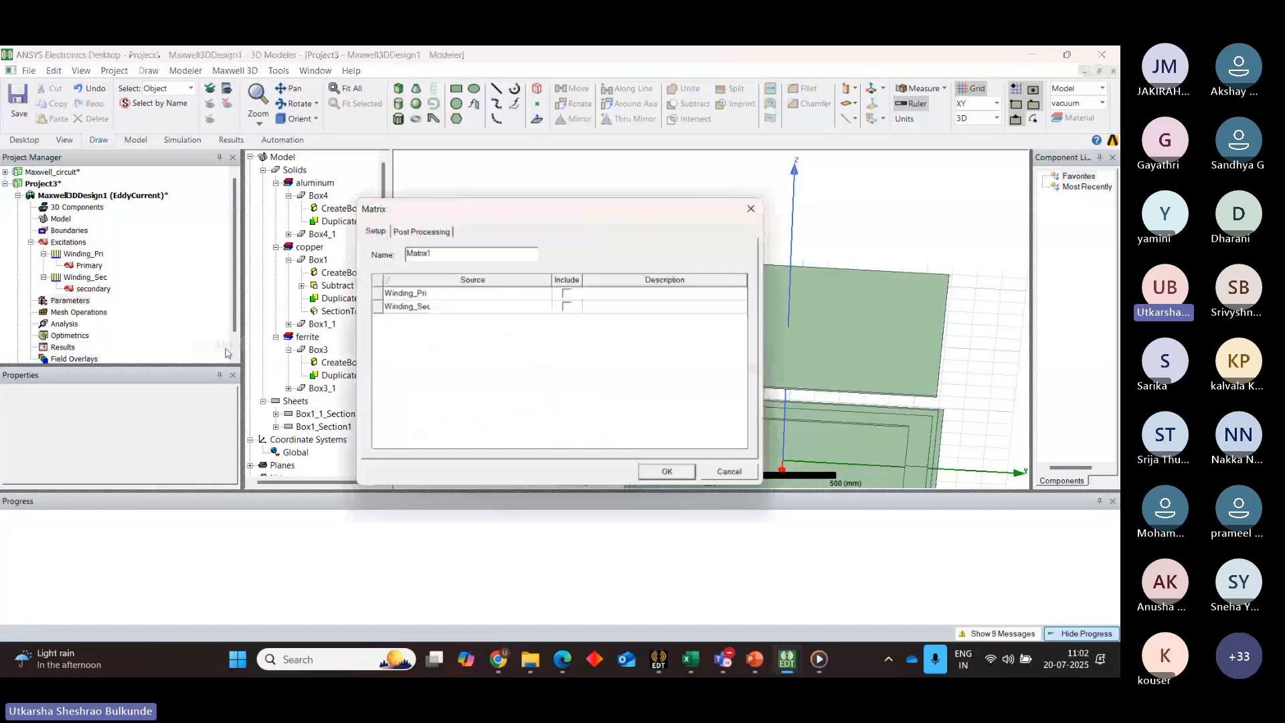
pyautogui.click(568, 293)
pyautogui.click(568, 306)
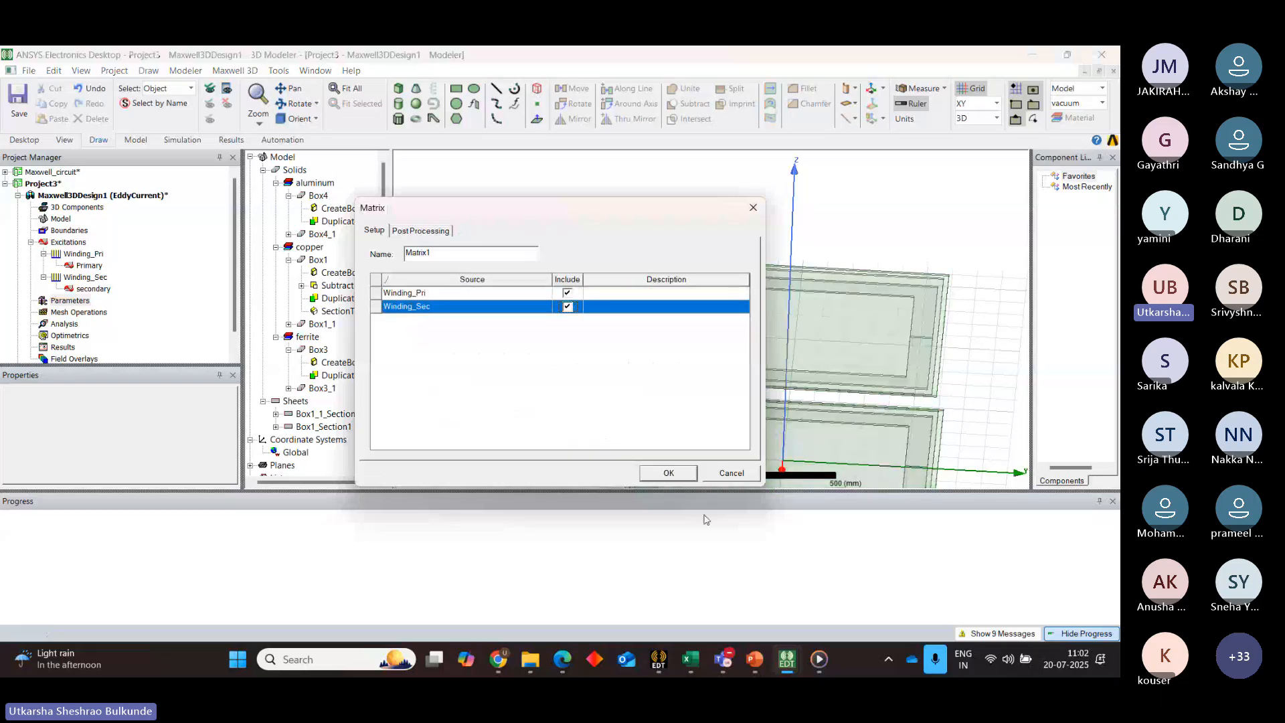
pyautogui.click(669, 473)
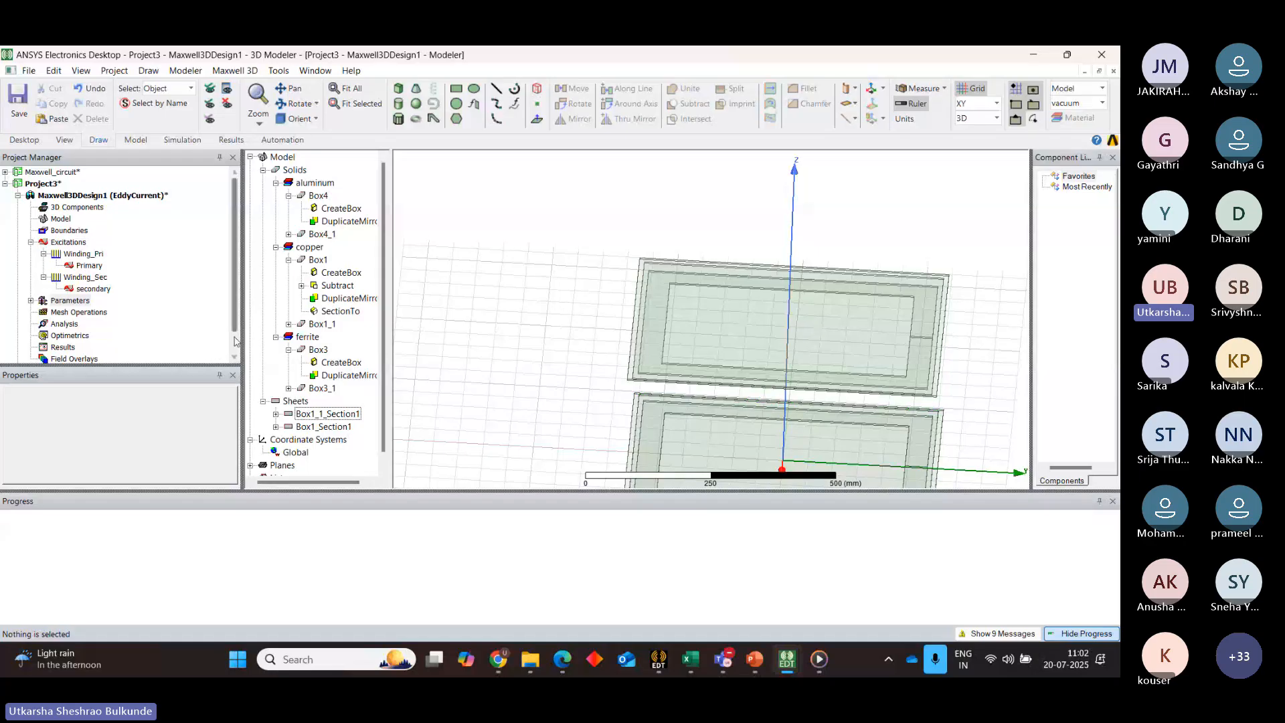
# Collapse the aluminum, copper and ferrite material groups in the model history tree
pyautogui.moveTo(235, 325); pyautogui.dragTo(235, 348)
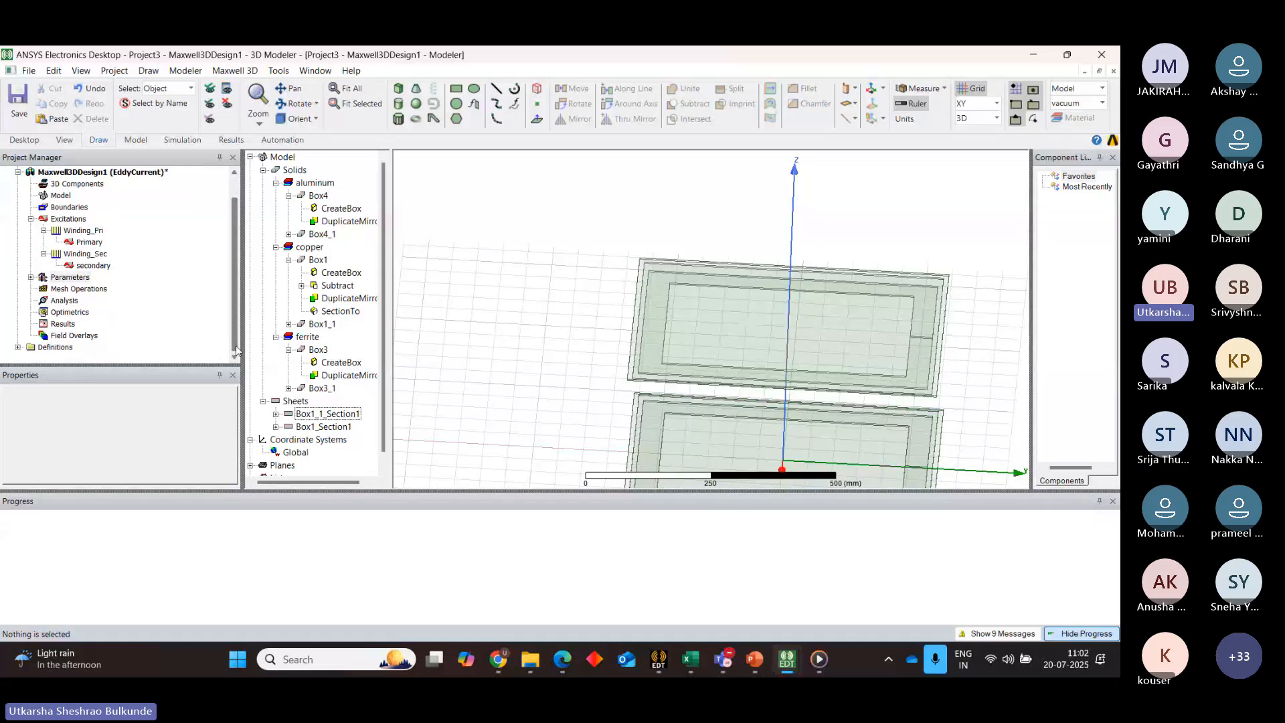
pyautogui.click(61, 291)
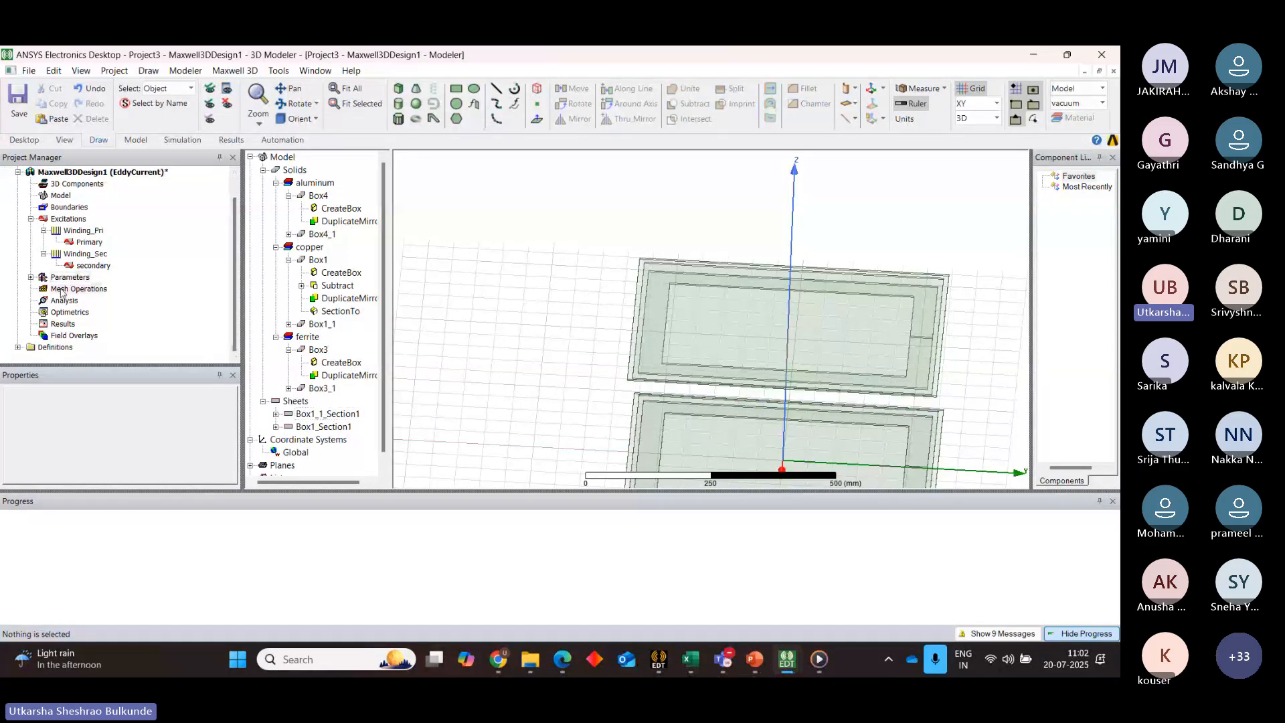
pyautogui.click(502, 278)
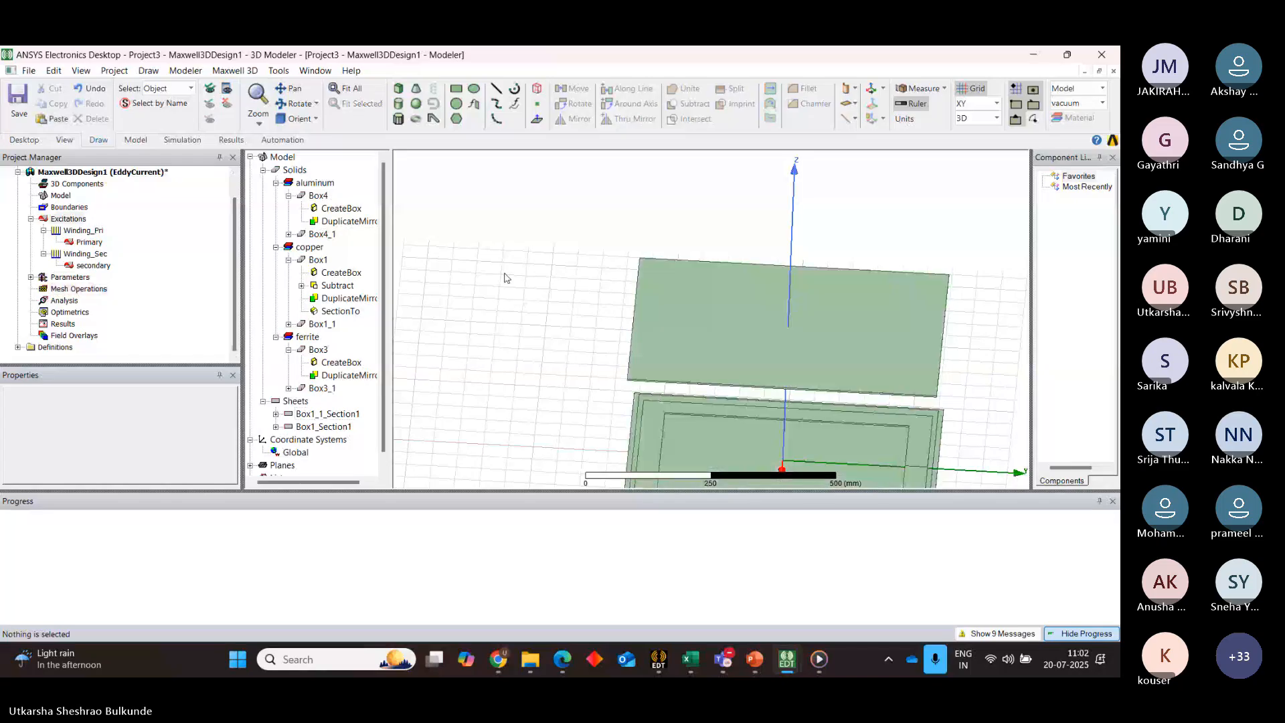
pyautogui.click(276, 183)
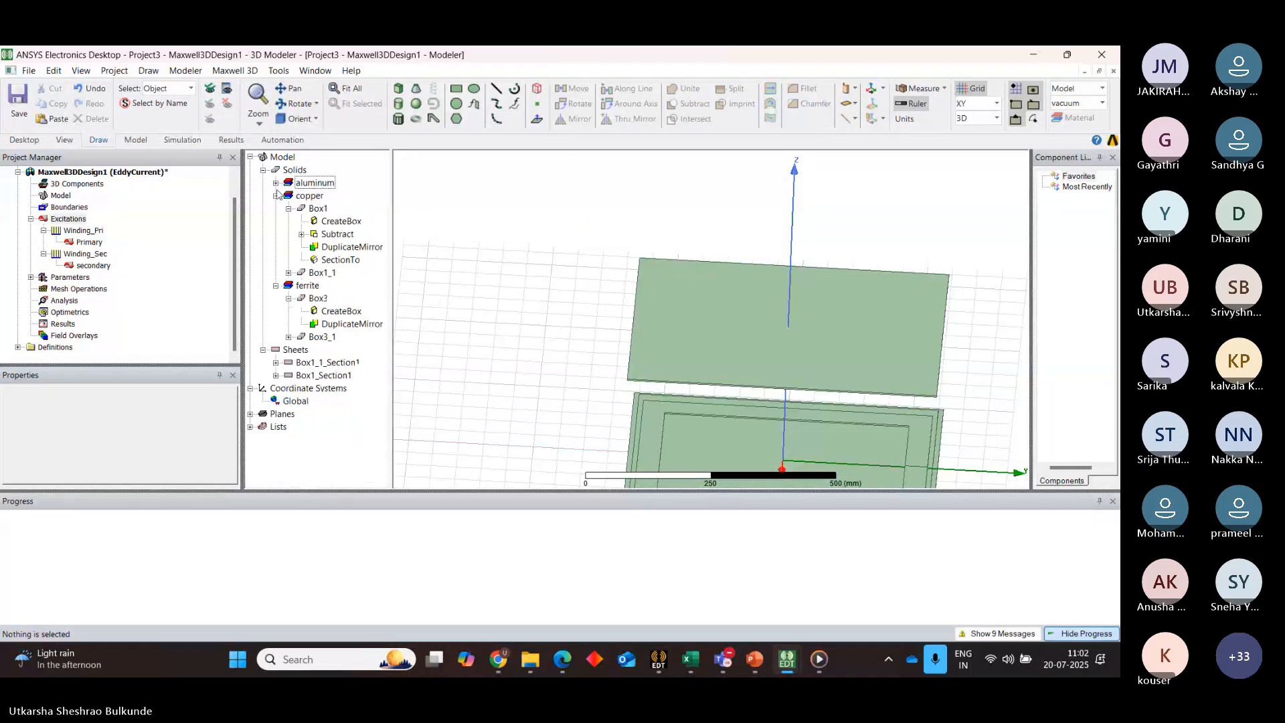
pyautogui.click(276, 195)
pyautogui.click(276, 208)
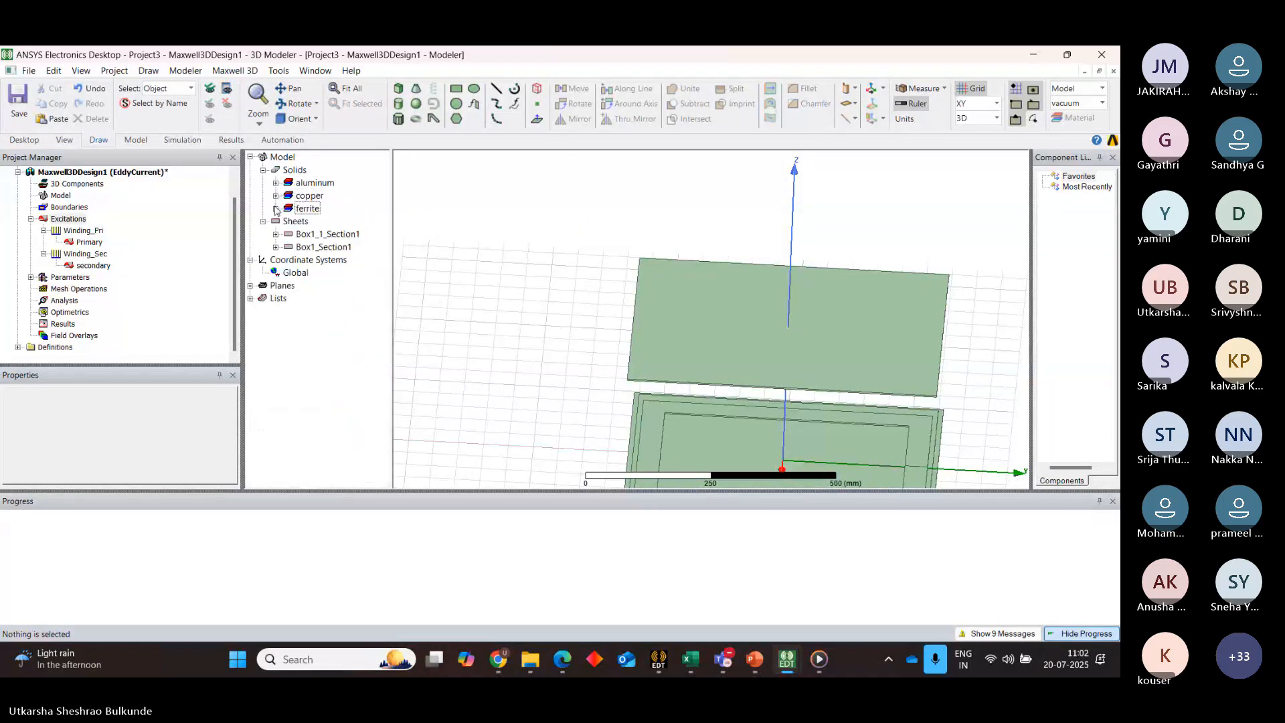
# Assign a length-based mesh refinement inside both ferrite plates, Box3 and Box3_1, with an edited maximum element length in mm
pyautogui.rightClick(319, 212)
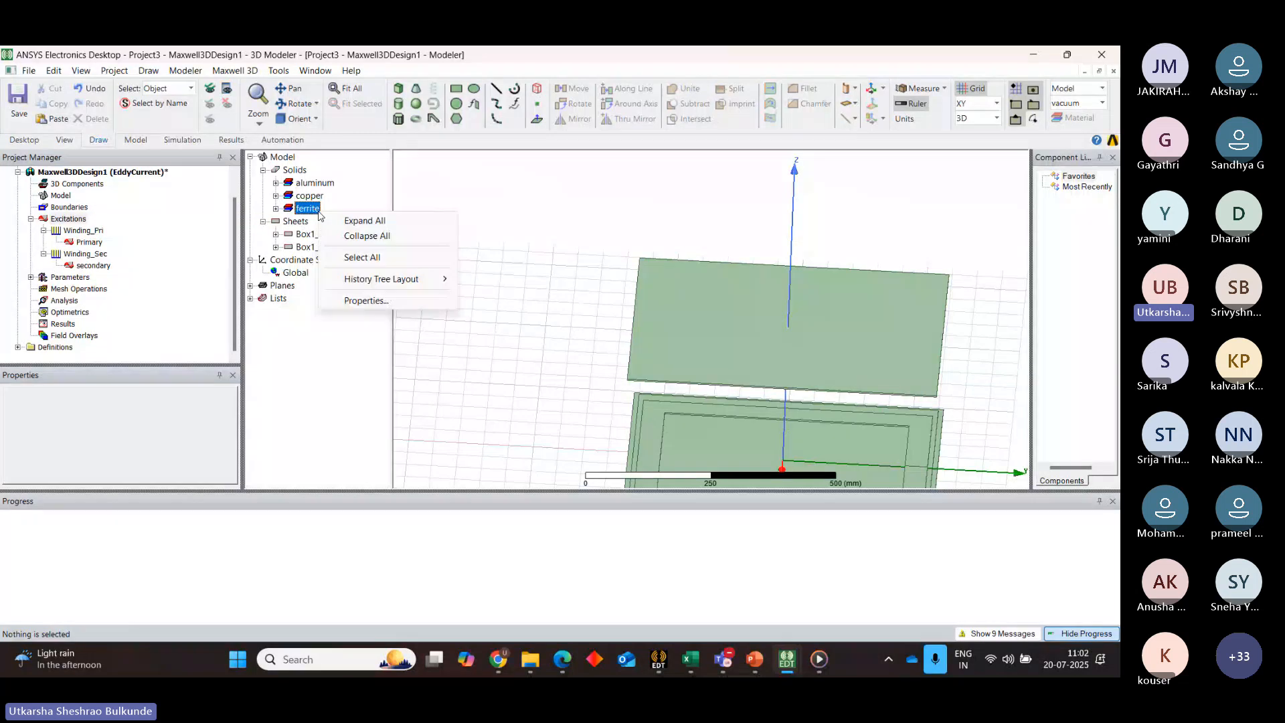
pyautogui.click(276, 209)
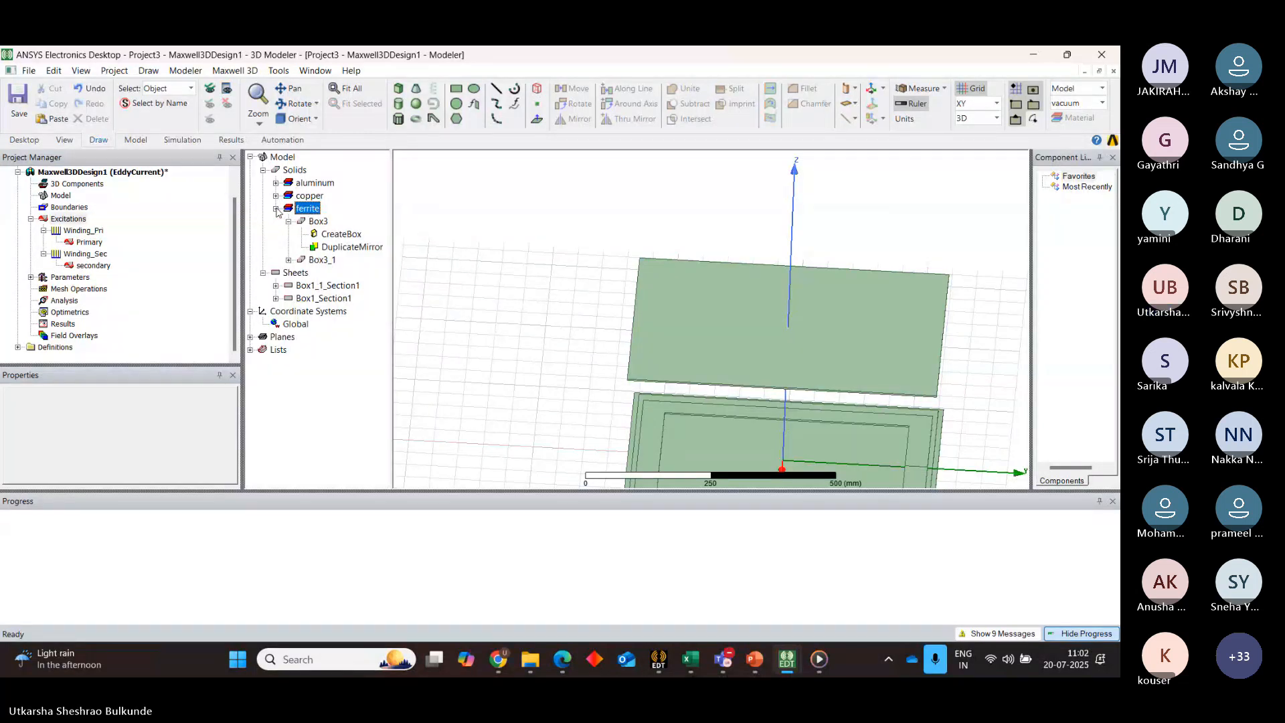
pyautogui.click(320, 223)
pyautogui.click(475, 194)
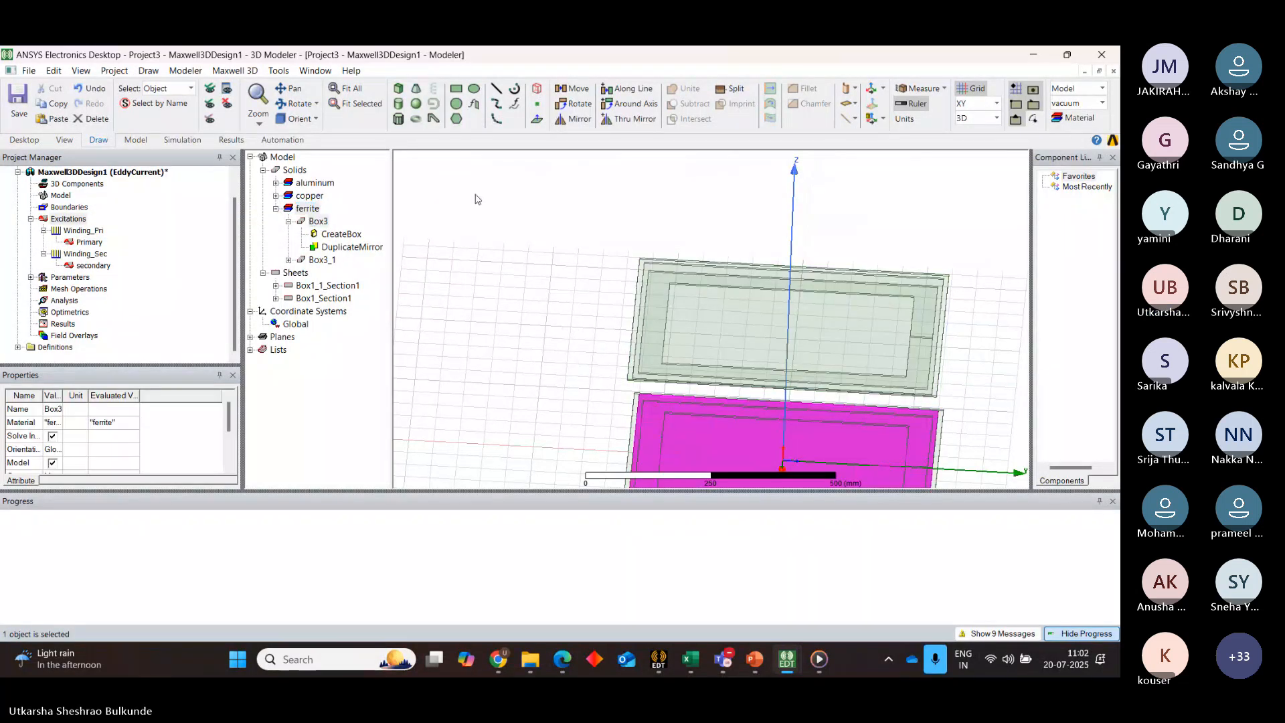
pyautogui.click(320, 222)
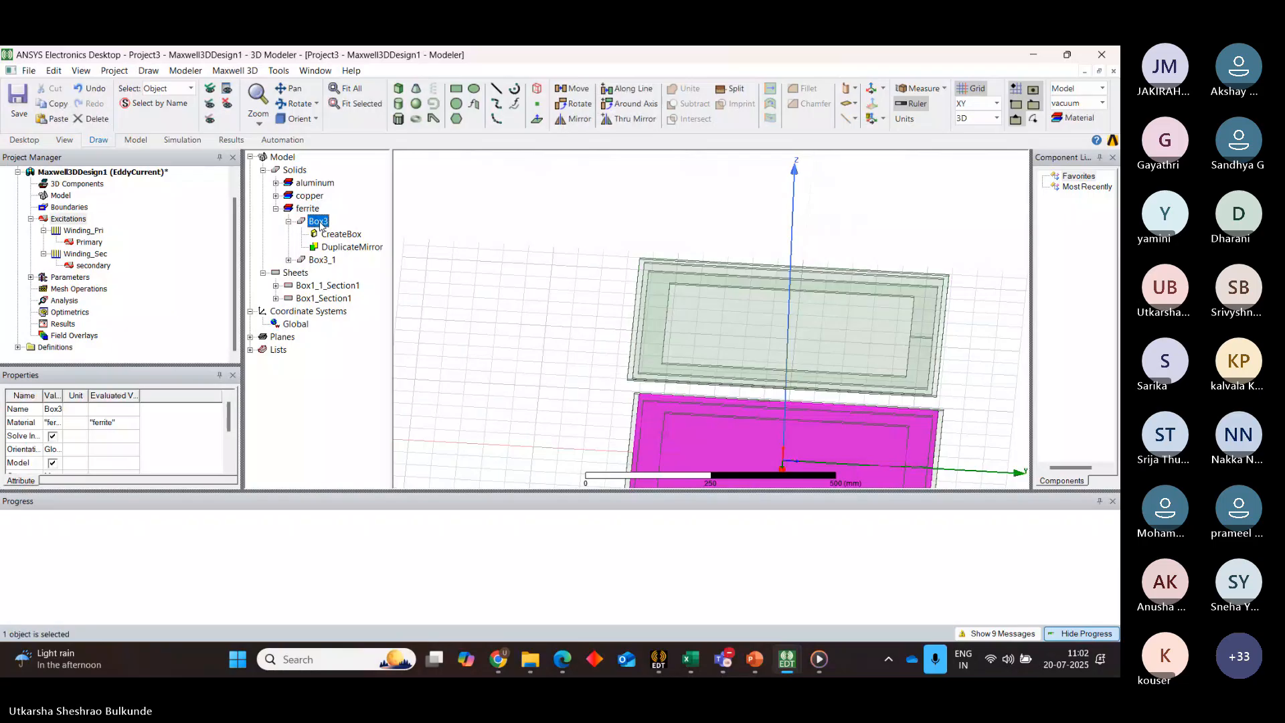
pyautogui.keyDown('ctrl'); pyautogui.click(321, 261); pyautogui.keyUp('ctrl')
pyautogui.rightClick(324, 261)
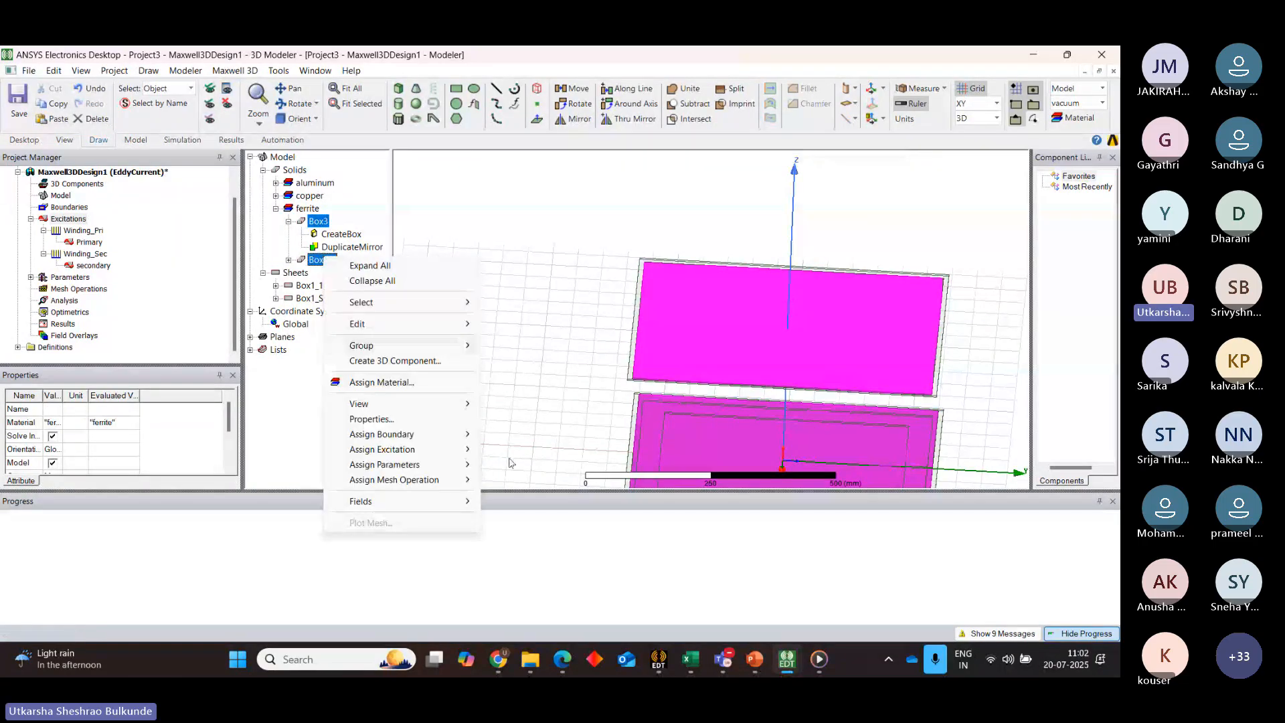
pyautogui.moveTo(461, 480)
pyautogui.moveTo(589, 495)
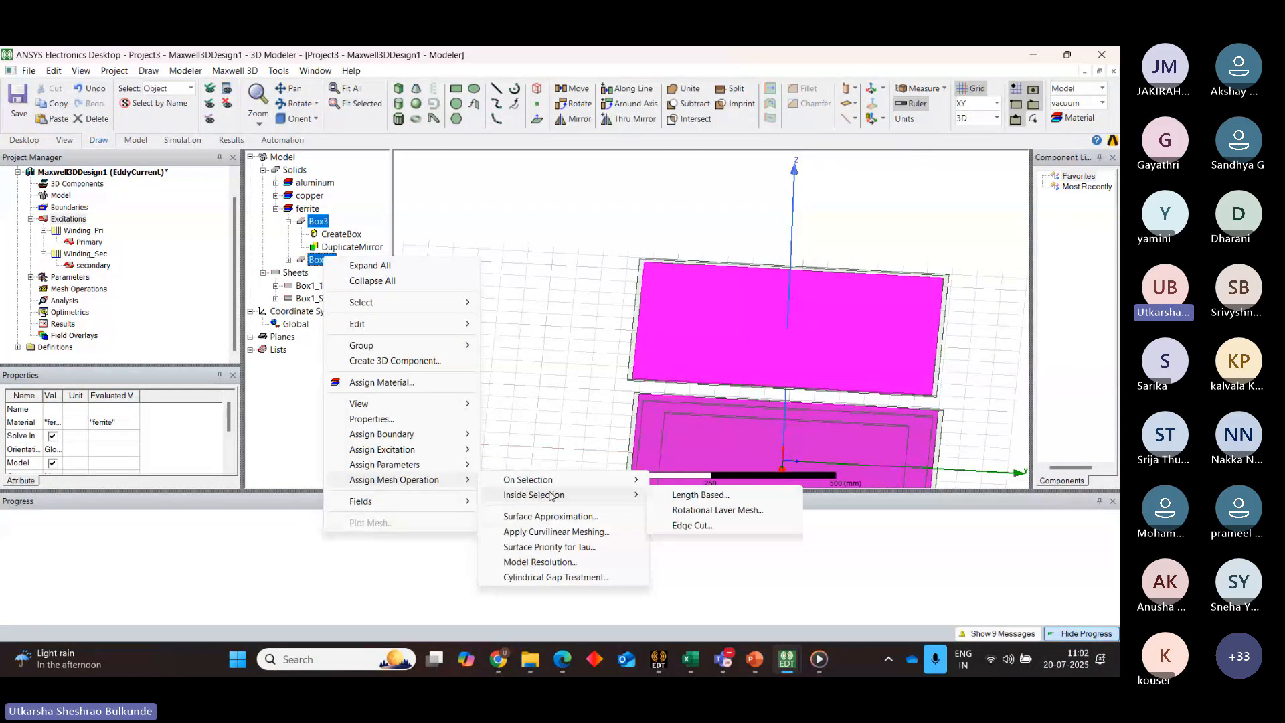
pyautogui.click(699, 495)
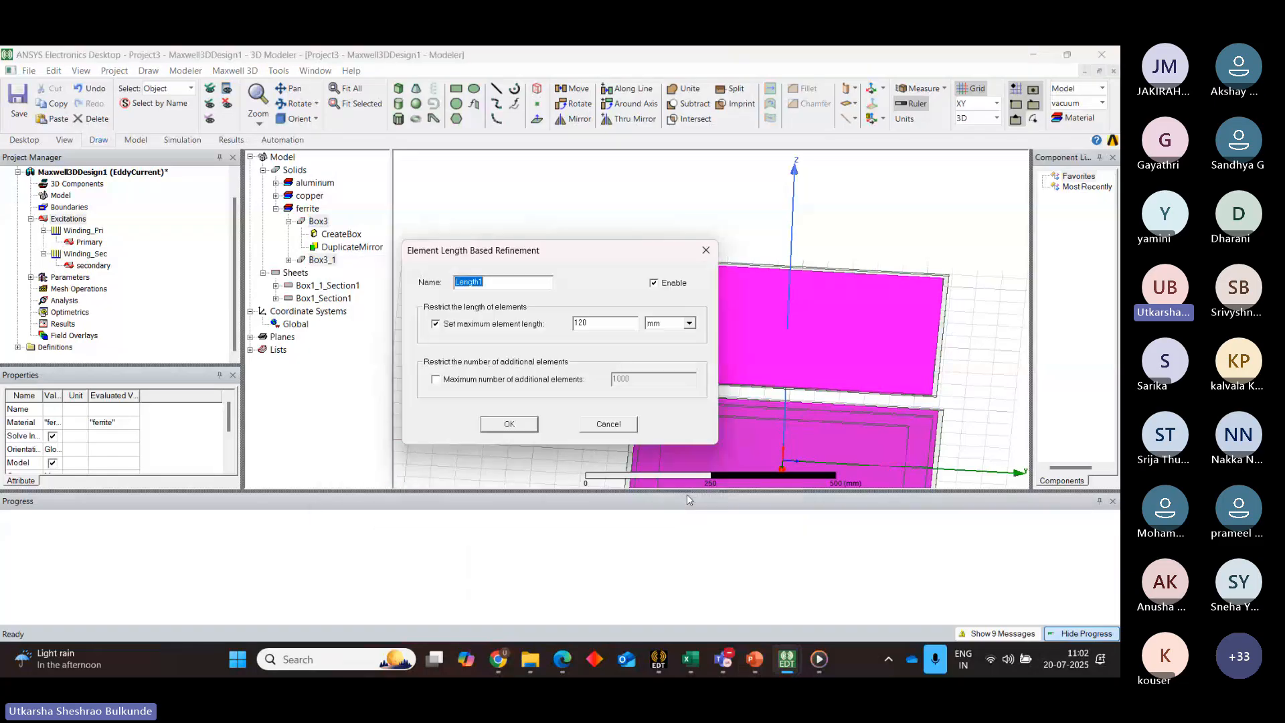
pyautogui.click(587, 325)
pyautogui.write('00')
pyautogui.click(508, 424)
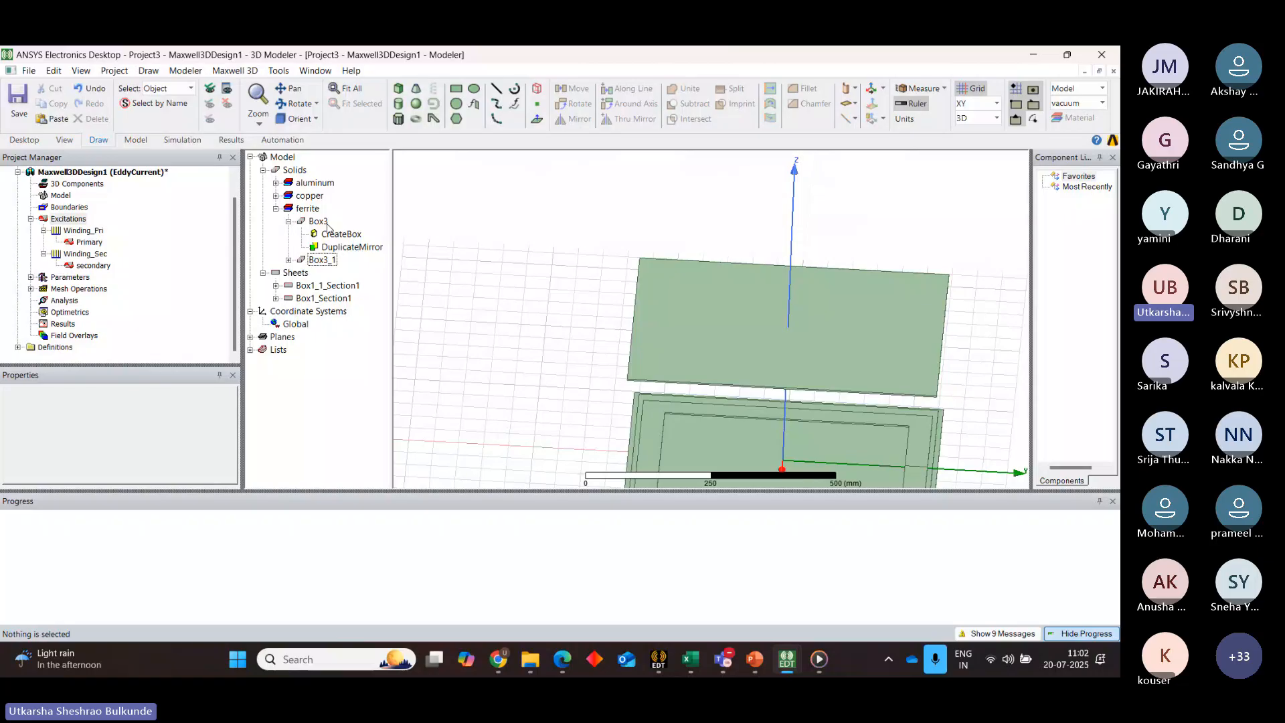
# Assign a length-based mesh refinement inside both copper coils, Box1 and Box1_1, with a maximum element length of 80 mm
pyautogui.click(276, 197)
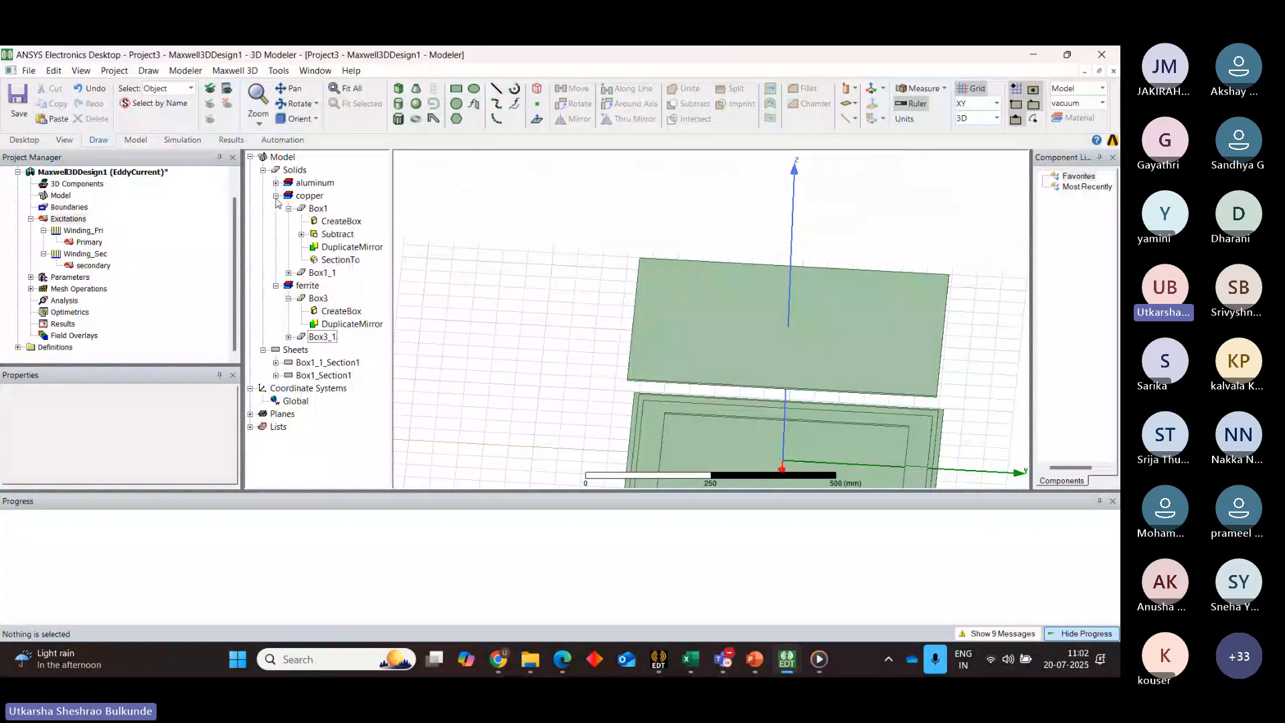
pyautogui.click(318, 209)
pyautogui.keyDown('ctrl'); pyautogui.click(319, 272); pyautogui.keyUp('ctrl')
pyautogui.rightClick(320, 272)
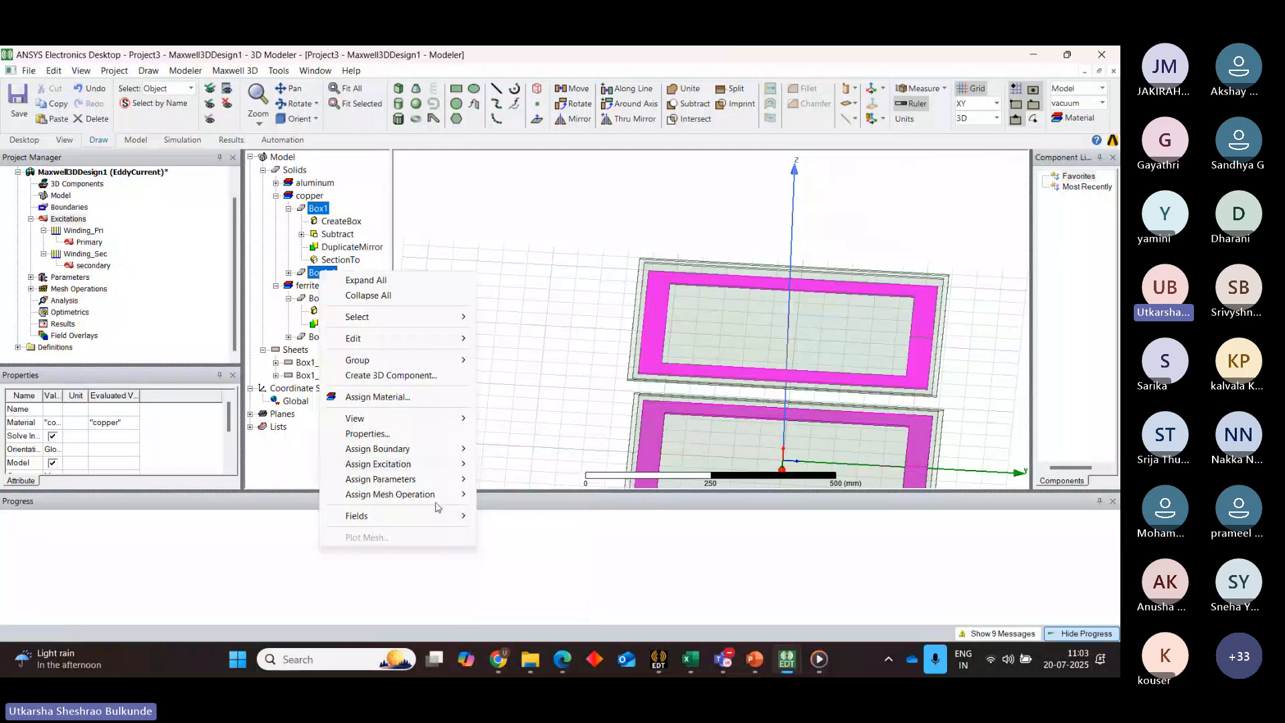
pyautogui.moveTo(442, 494)
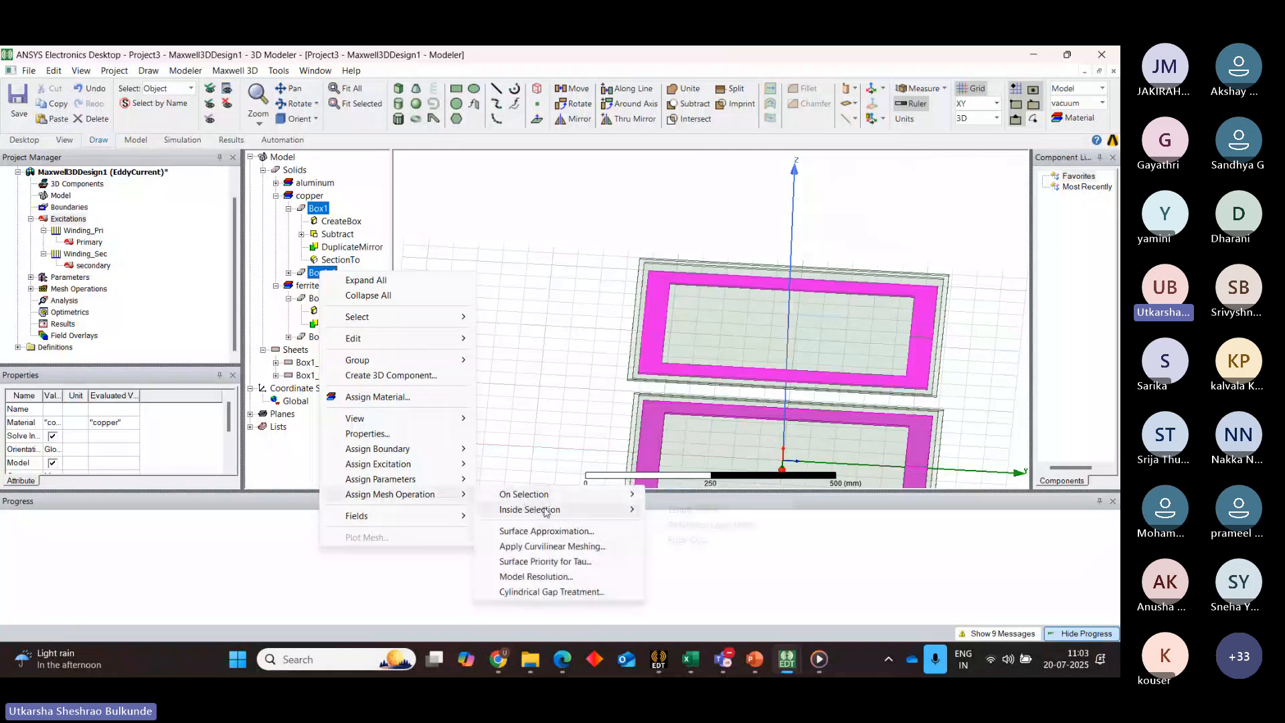
pyautogui.moveTo(535, 510)
pyautogui.click(679, 512)
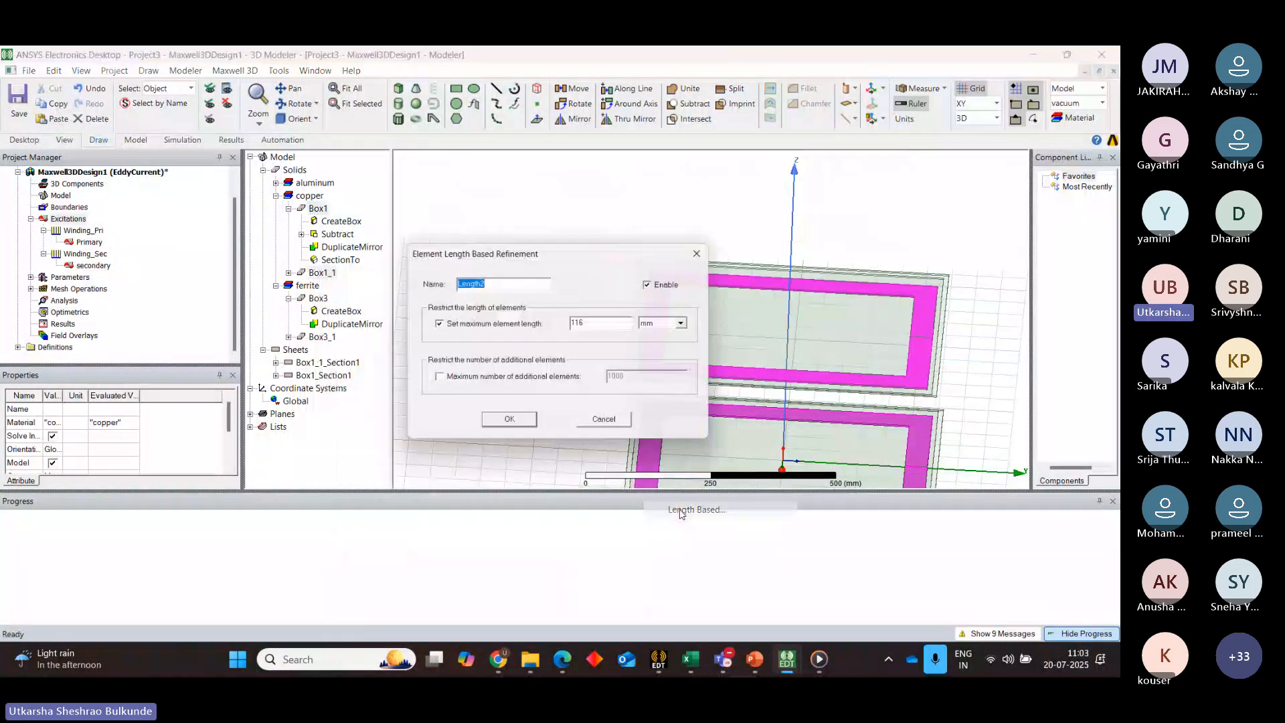
pyautogui.click(593, 323)
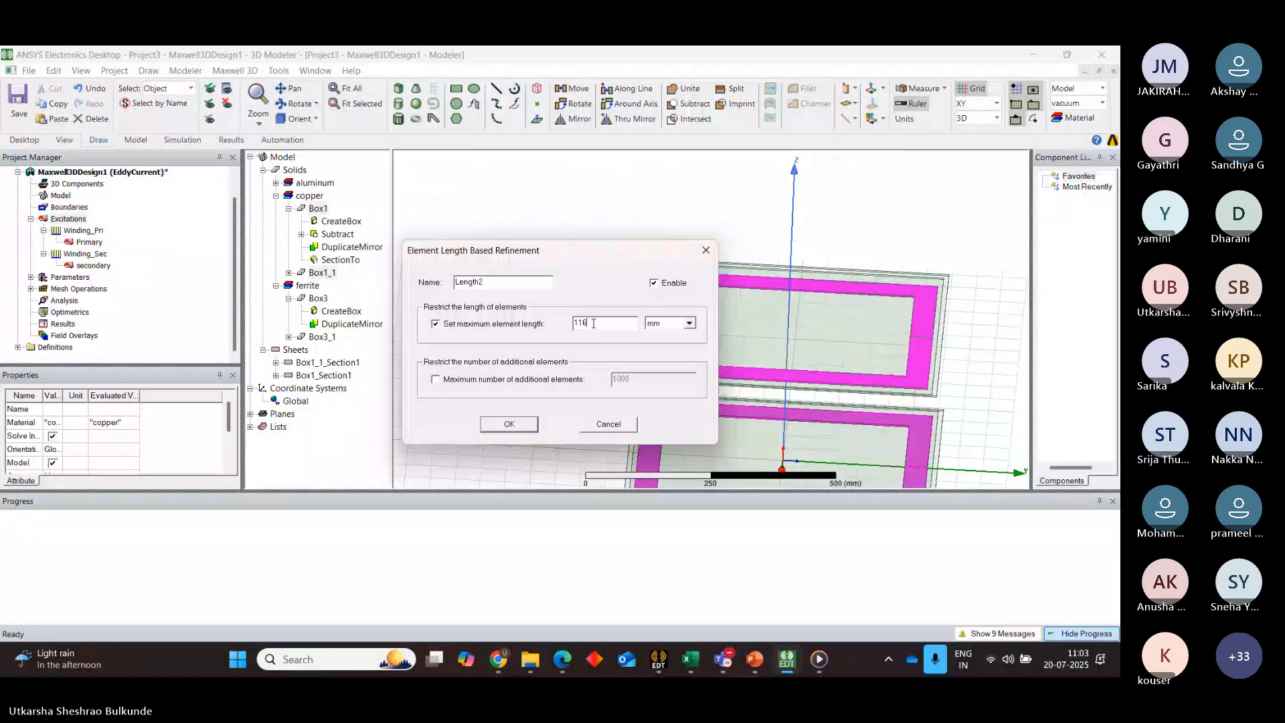
pyautogui.press('BackSpace')
pyautogui.press('BackSpace')
pyautogui.press('BackSpace')
pyautogui.write('80')
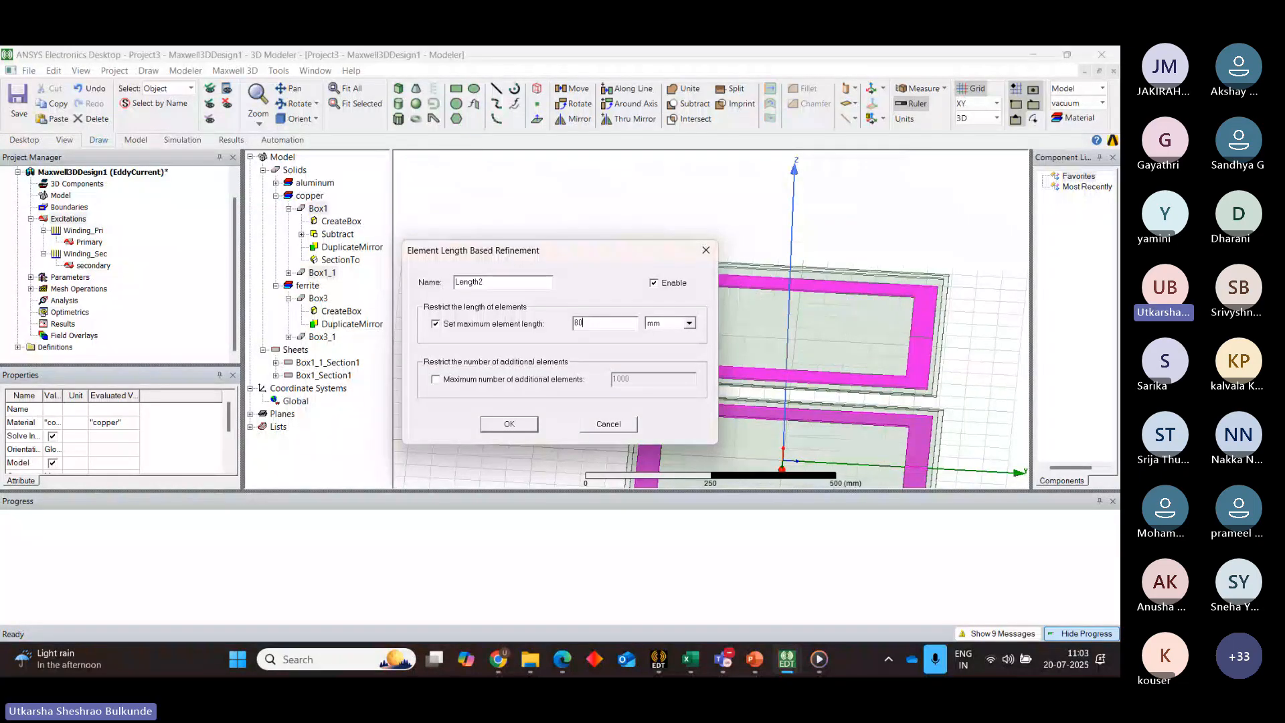
pyautogui.click(509, 424)
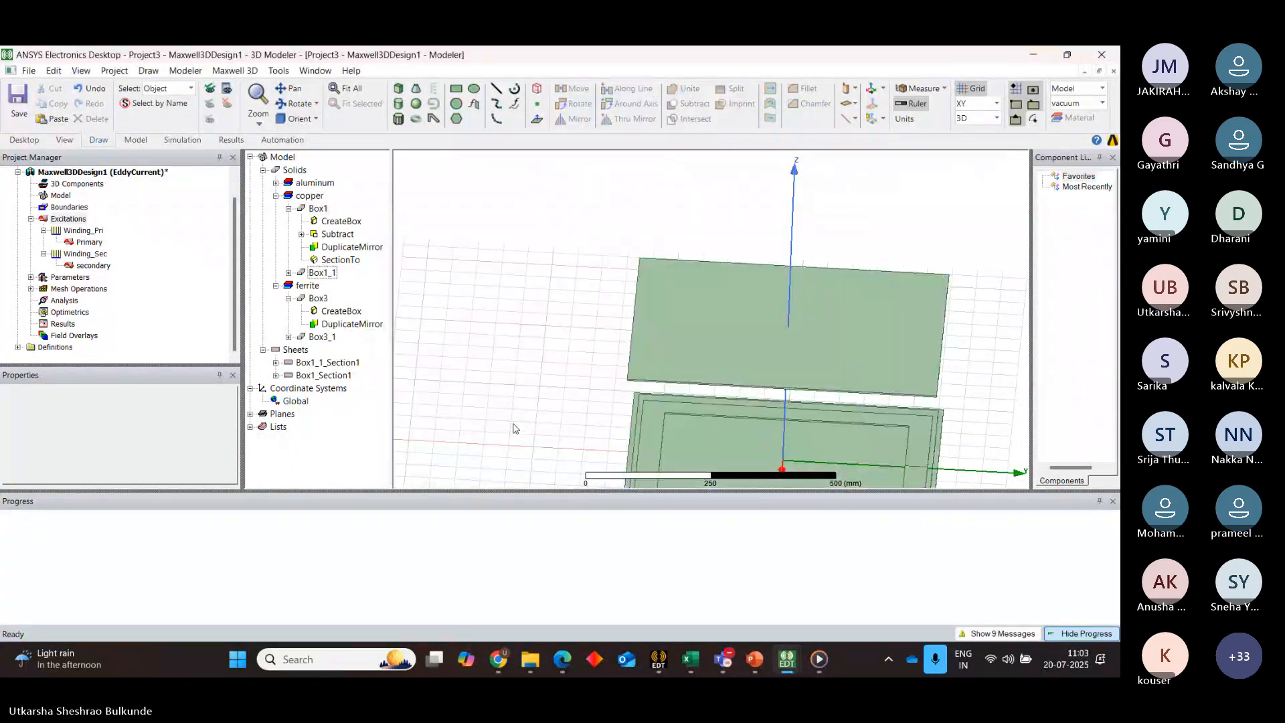
# Assign a length-based mesh refinement inside both aluminum plates, Box4 and Box4_1, with a maximum element length of 120 mm
pyautogui.click(276, 195)
pyautogui.click(276, 183)
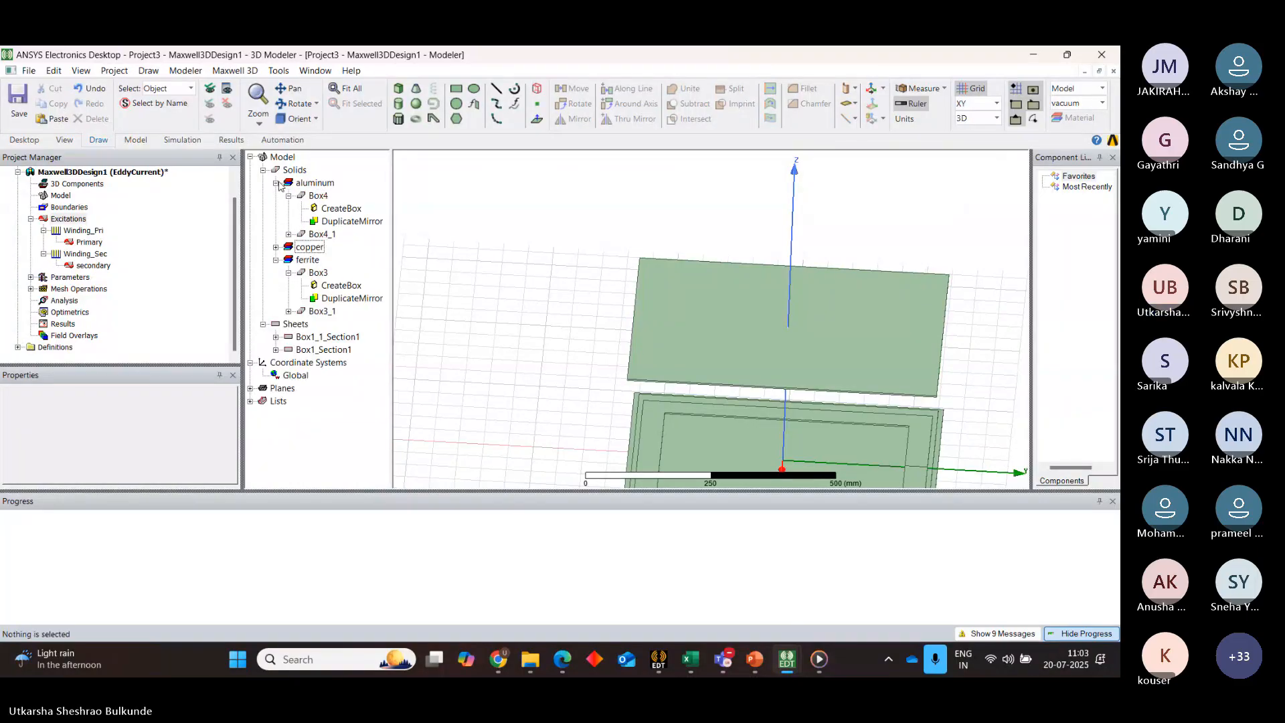
pyautogui.click(318, 197)
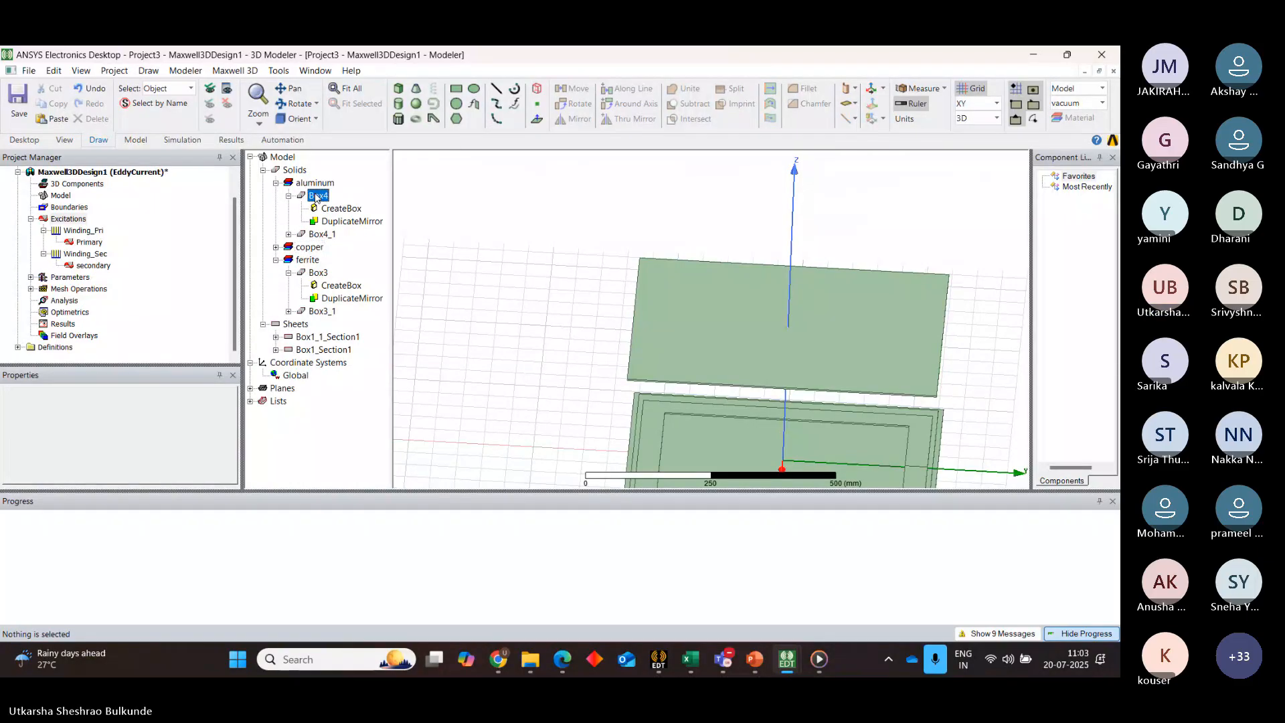
pyautogui.rightClick(319, 234)
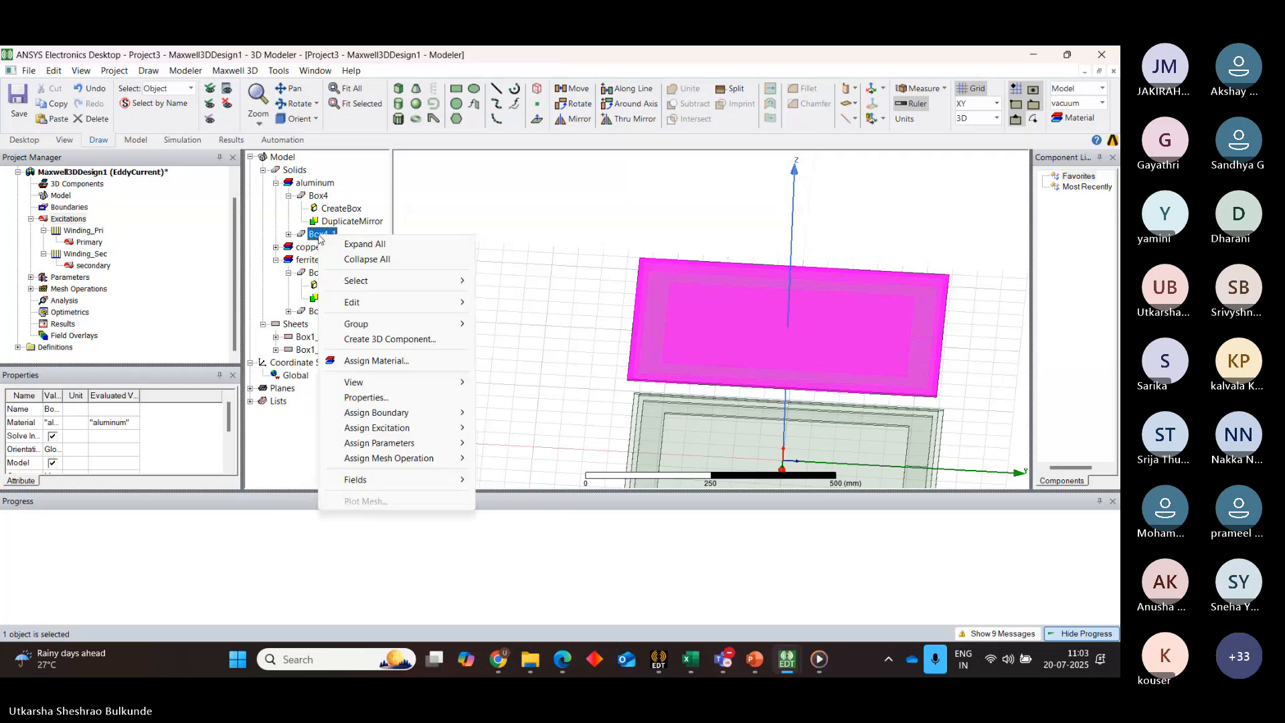
pyautogui.press('Escape')
pyautogui.keyDown('ctrl'); pyautogui.click(317, 196); pyautogui.keyUp('ctrl')
pyautogui.rightClick(318, 196)
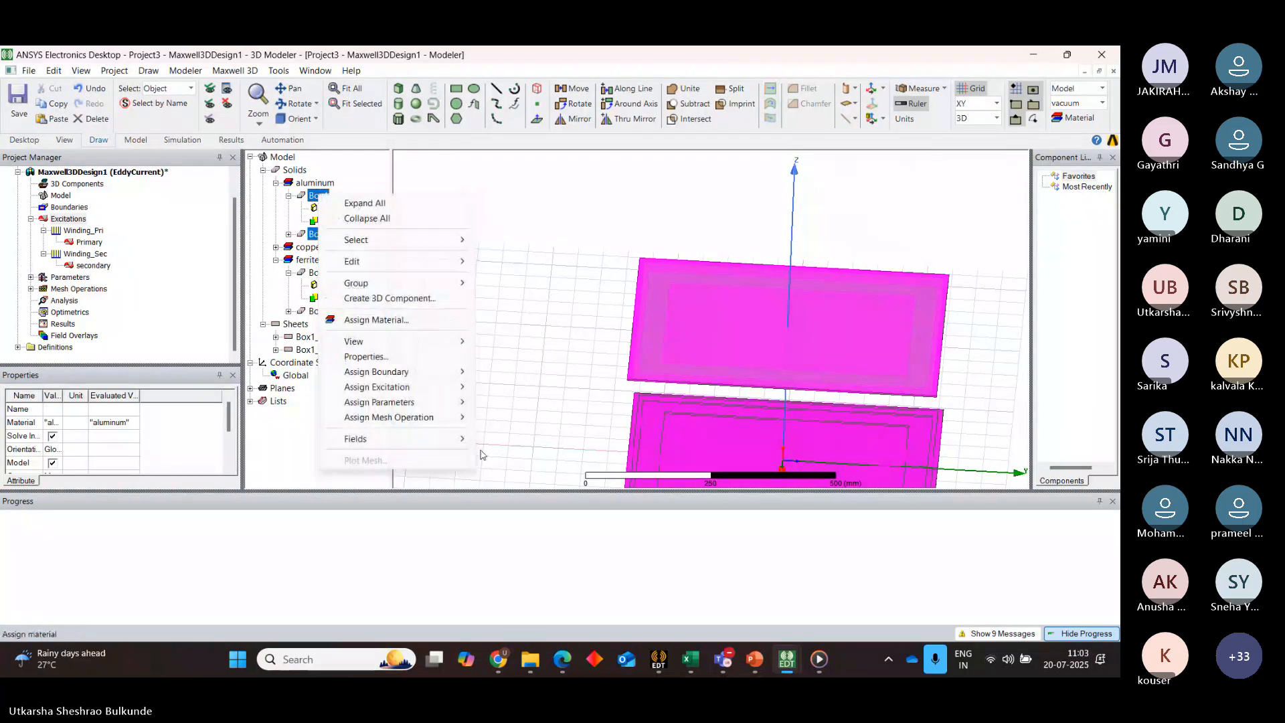
pyautogui.moveTo(456, 388)
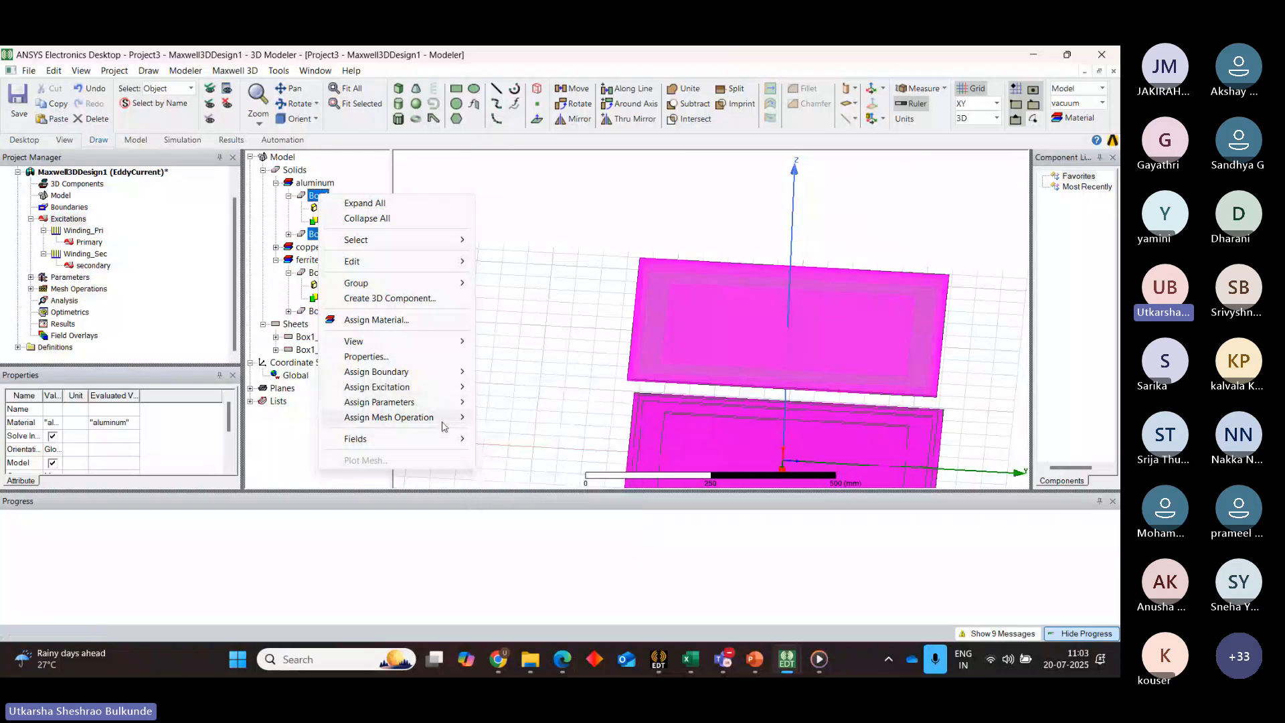
pyautogui.moveTo(445, 417)
pyautogui.moveTo(536, 419)
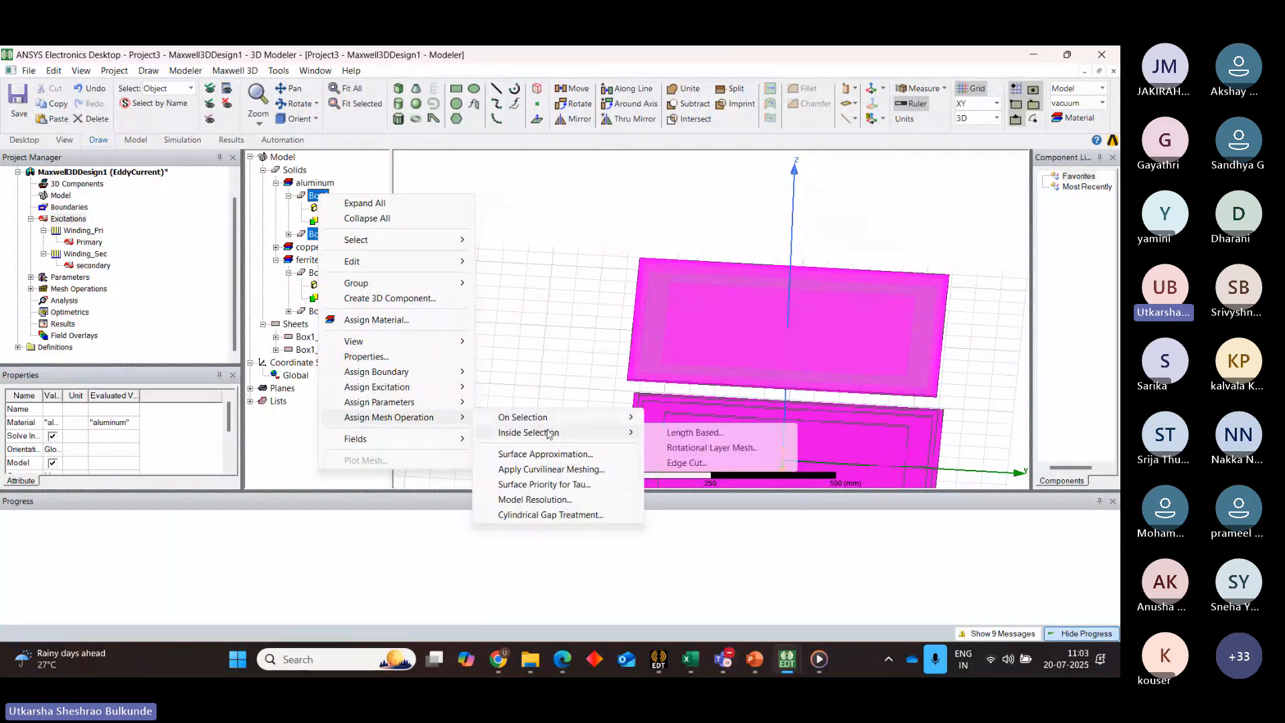
pyautogui.click(680, 435)
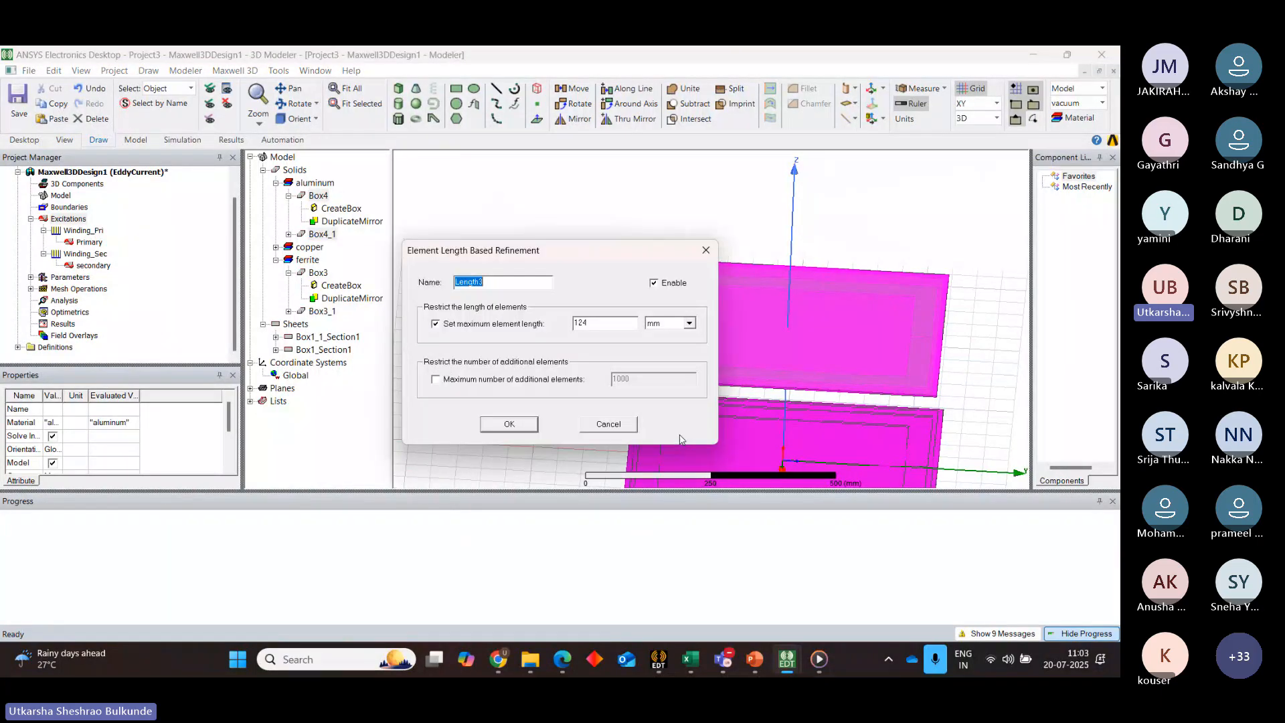
pyautogui.click(592, 323)
pyautogui.press('BackSpace')
pyautogui.write('0')
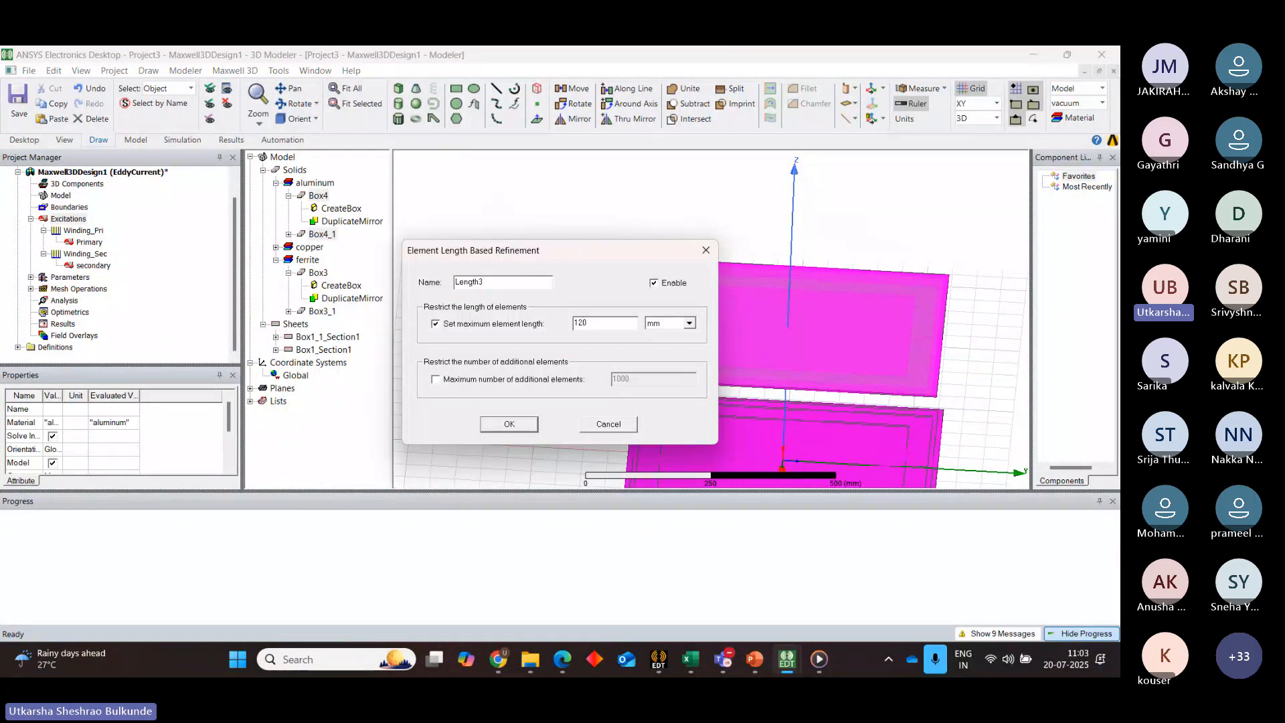
pyautogui.click(518, 429)
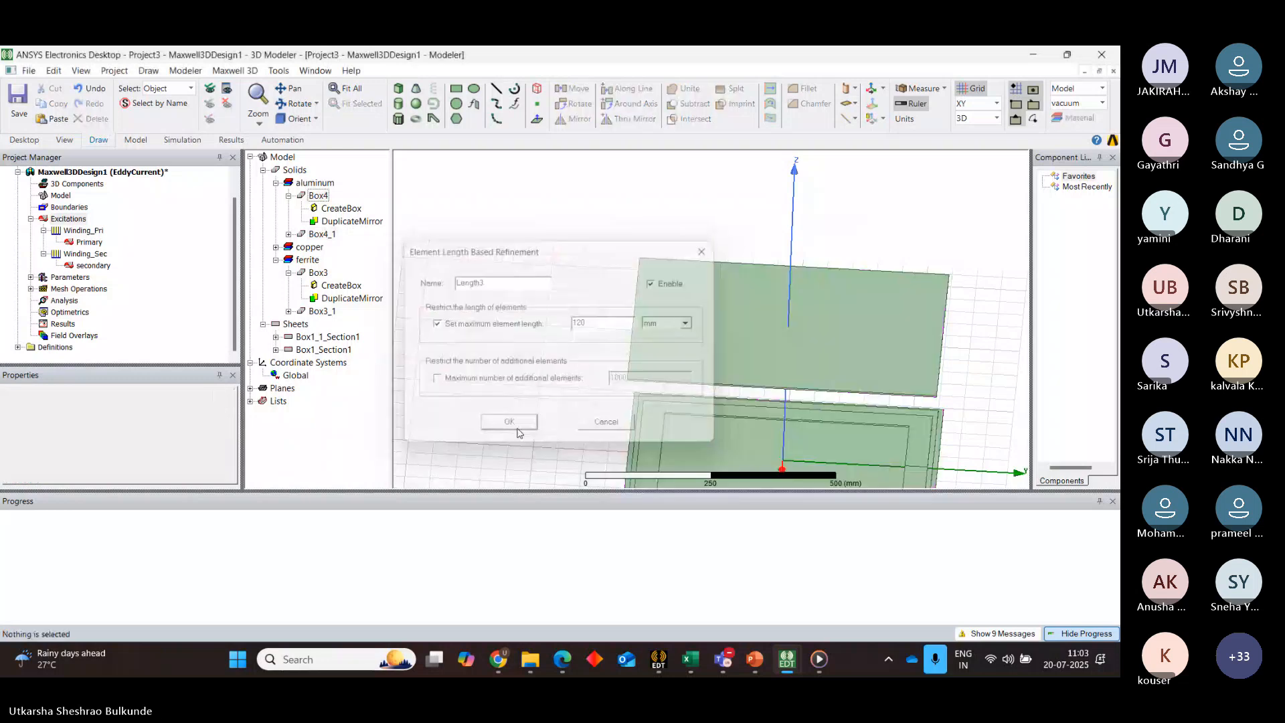
# Add a solution setup to the analysis and edit its percent error
pyautogui.click(65, 301)
pyautogui.rightClick(65, 301)
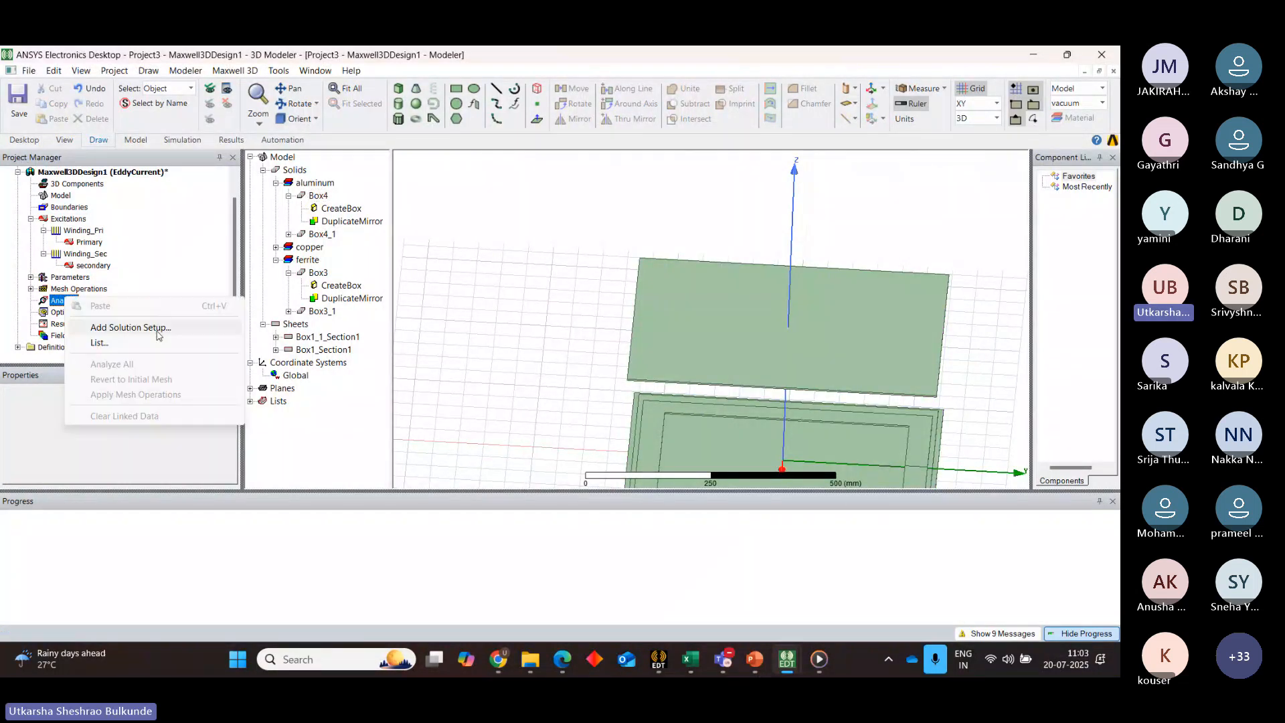
pyautogui.click(150, 328)
pyautogui.click(589, 245)
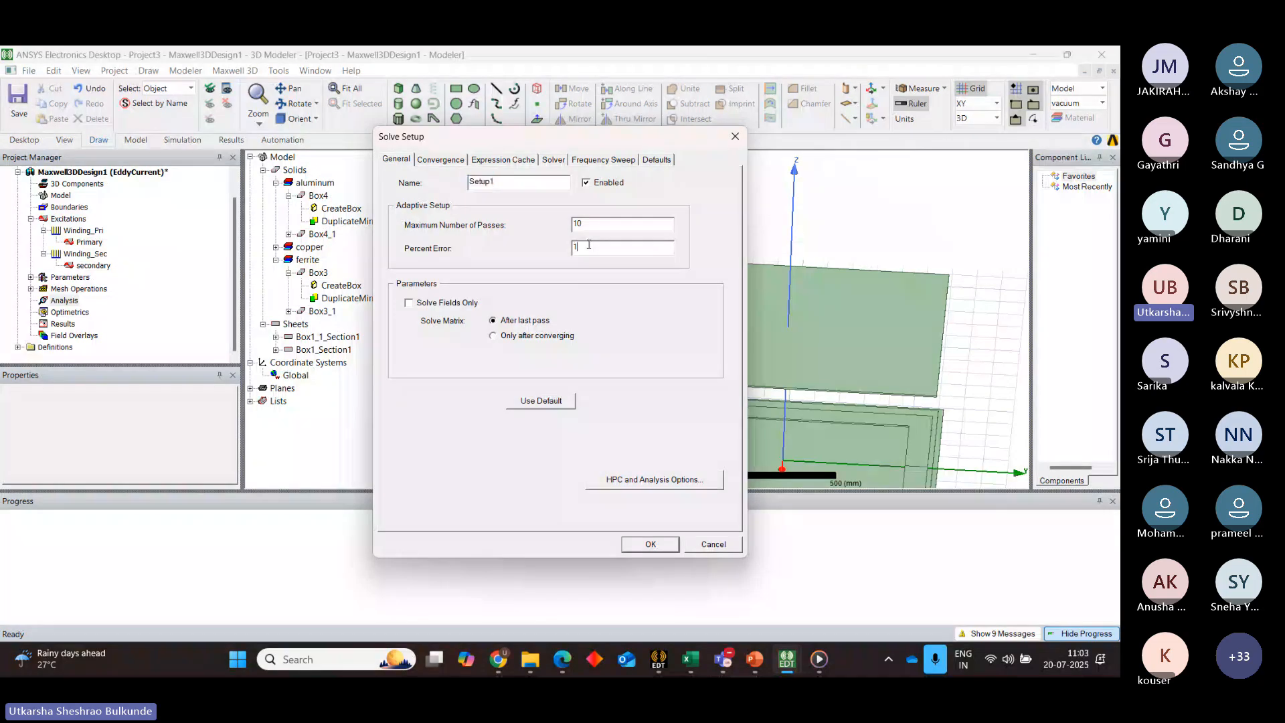
pyautogui.press('BackSpace')
# Set the solver's adaptive frequency to 86 kHz and accept the solution setup
pyautogui.click(554, 159)
pyautogui.click(526, 194)
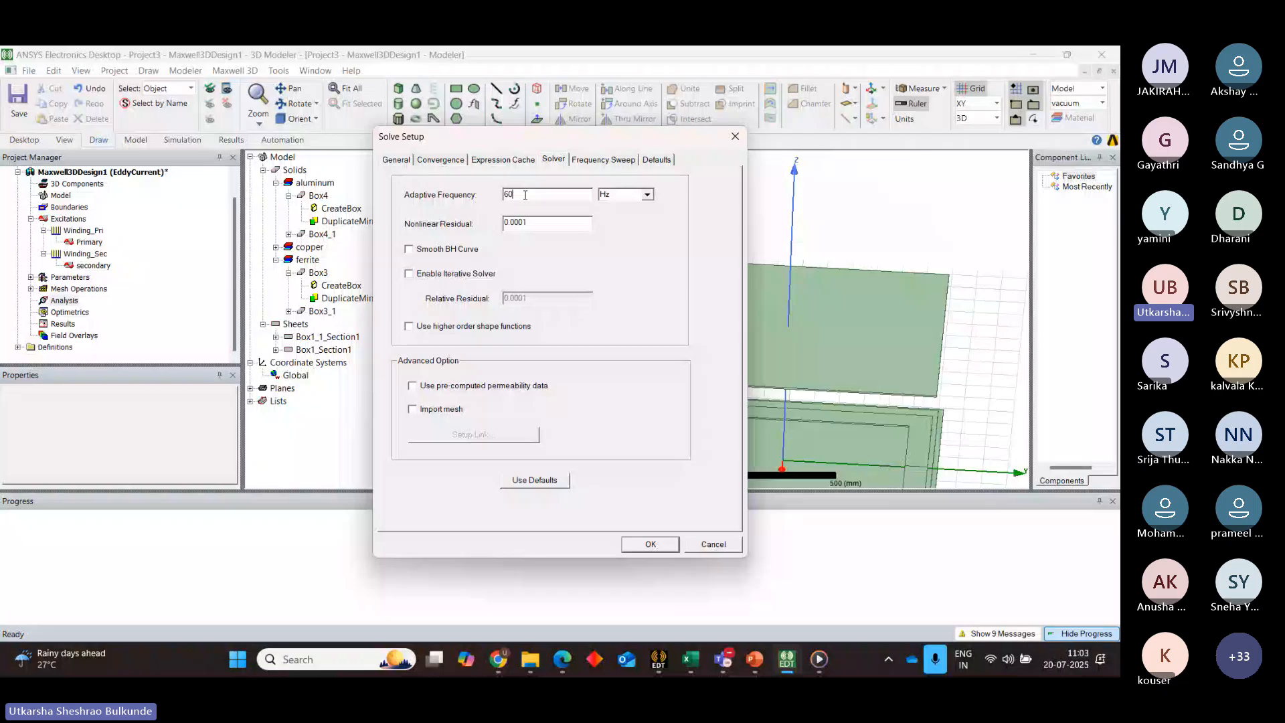
pyautogui.press('BackSpace')
pyautogui.press('BackSpace')
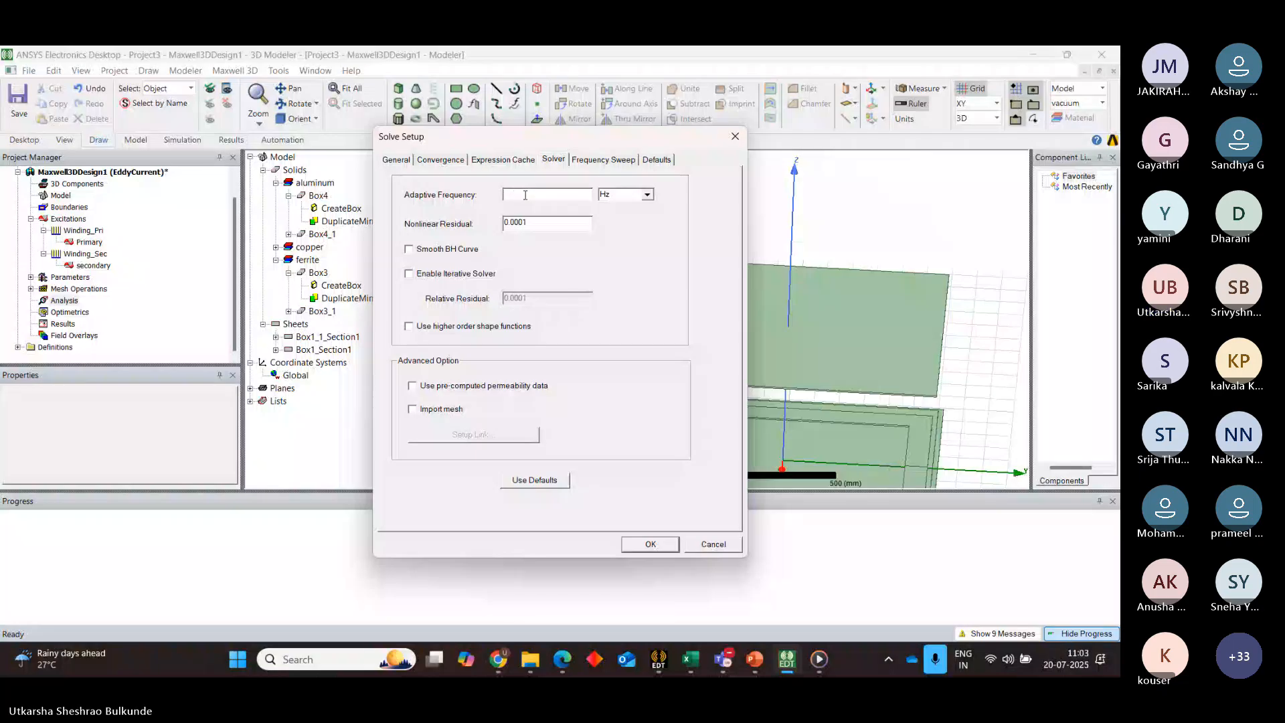
pyautogui.write('80')
pyautogui.click(647, 194)
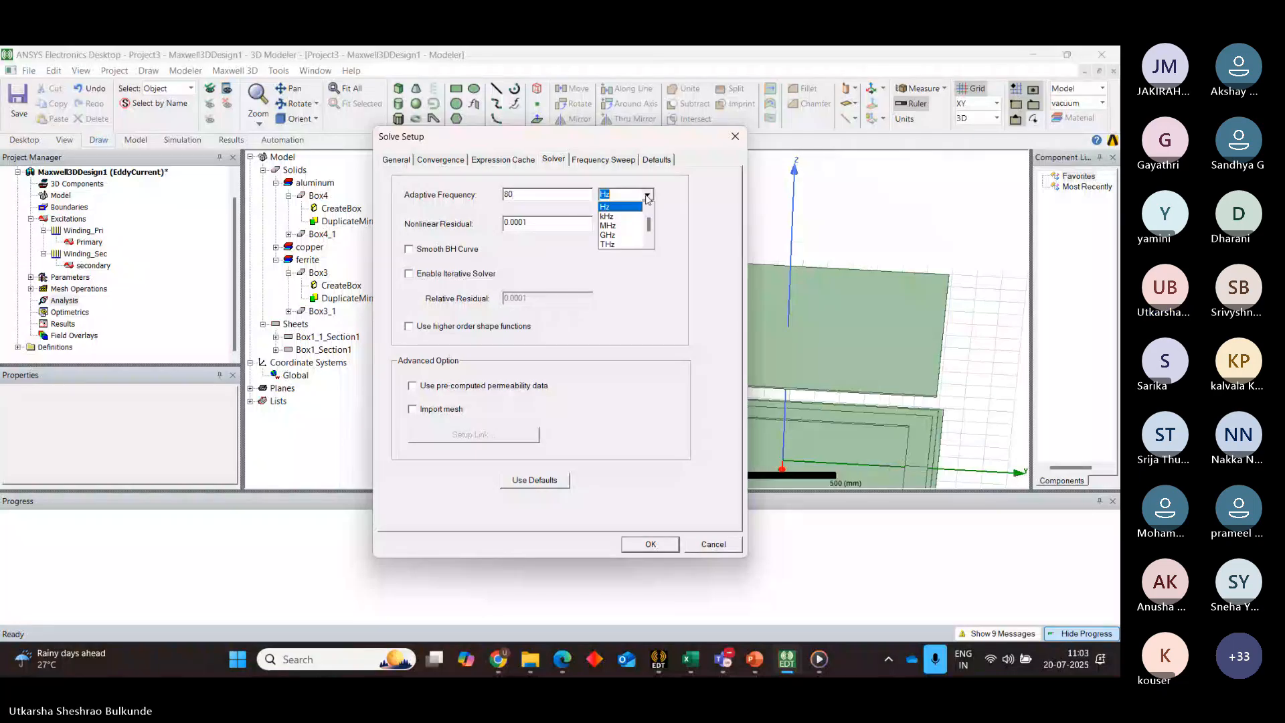
pyautogui.click(628, 216)
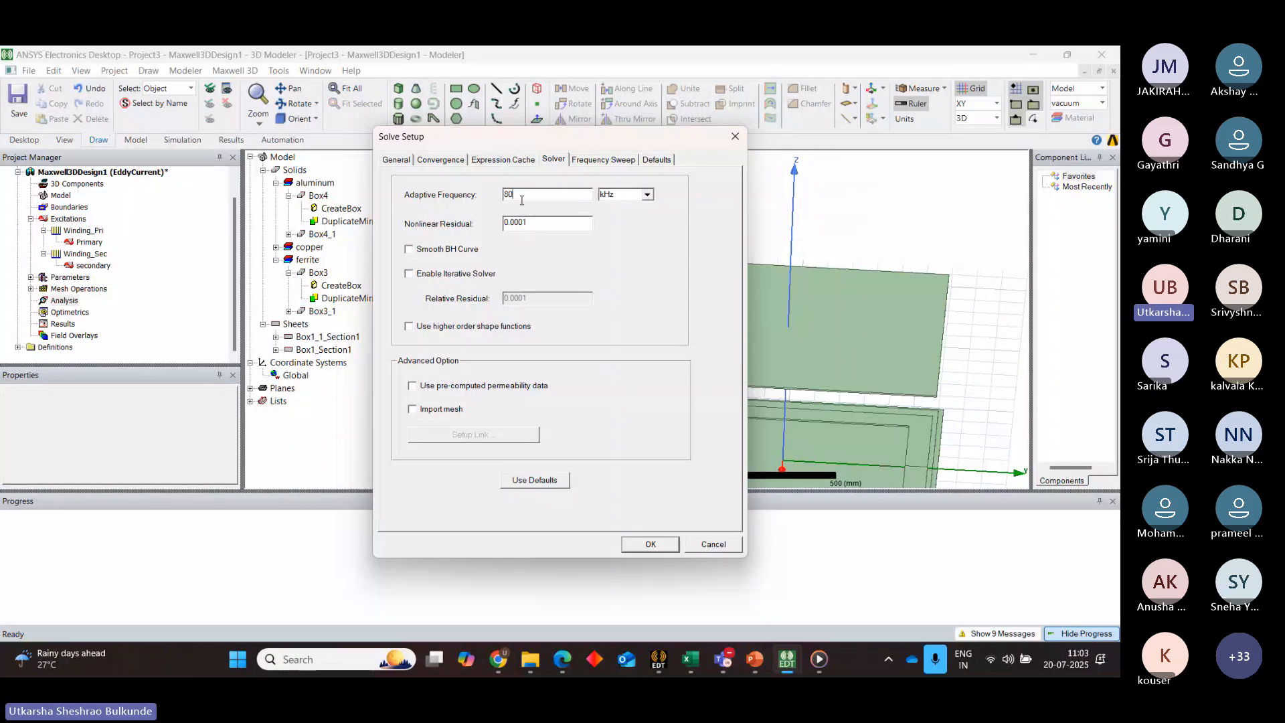
pyautogui.click(522, 196)
pyautogui.press('BackSpace')
pyautogui.write('6')
pyautogui.click(659, 548)
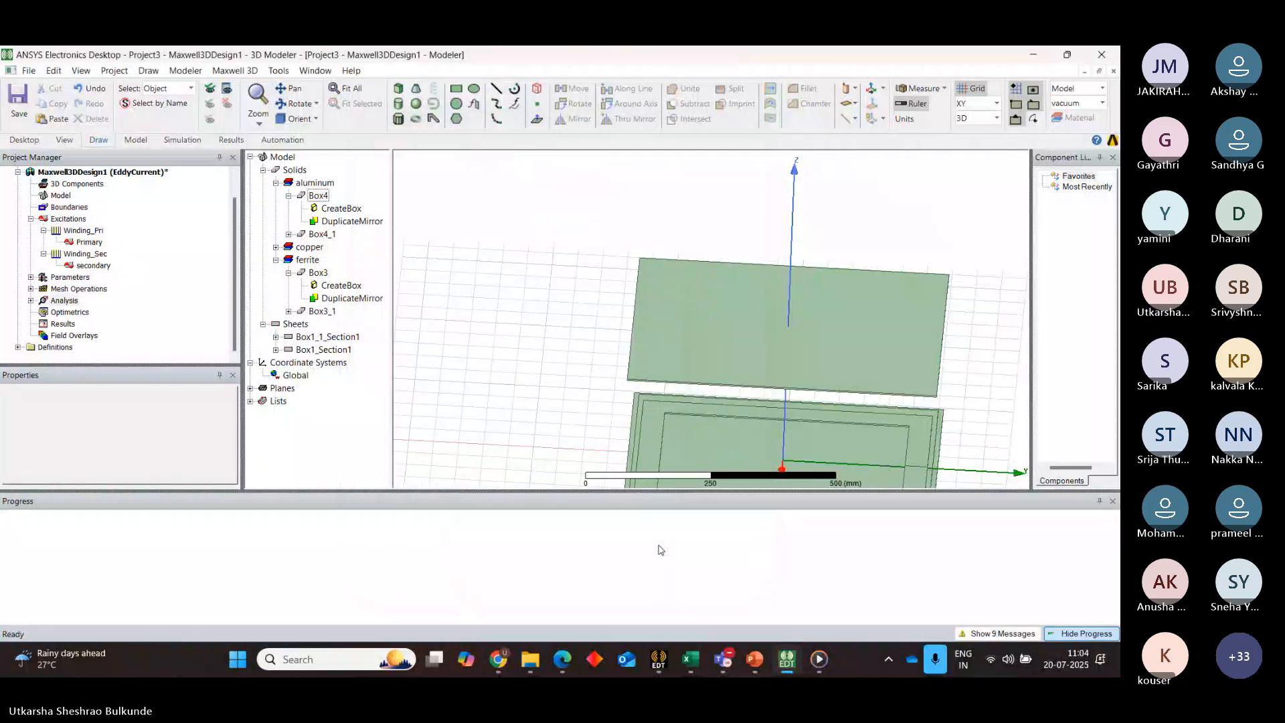
# Add a parametric sweep setup under Optimetrics
pyautogui.rightClick(61, 313)
pyautogui.moveTo(143, 350)
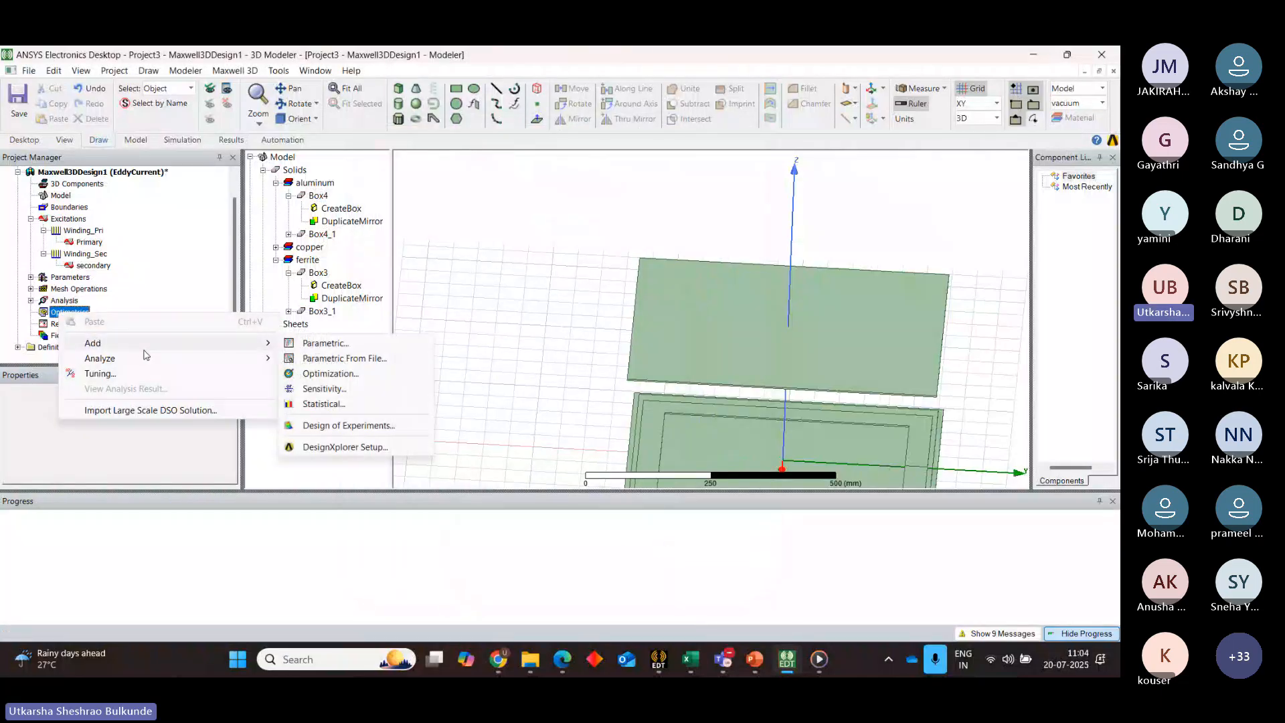
pyautogui.click(338, 343)
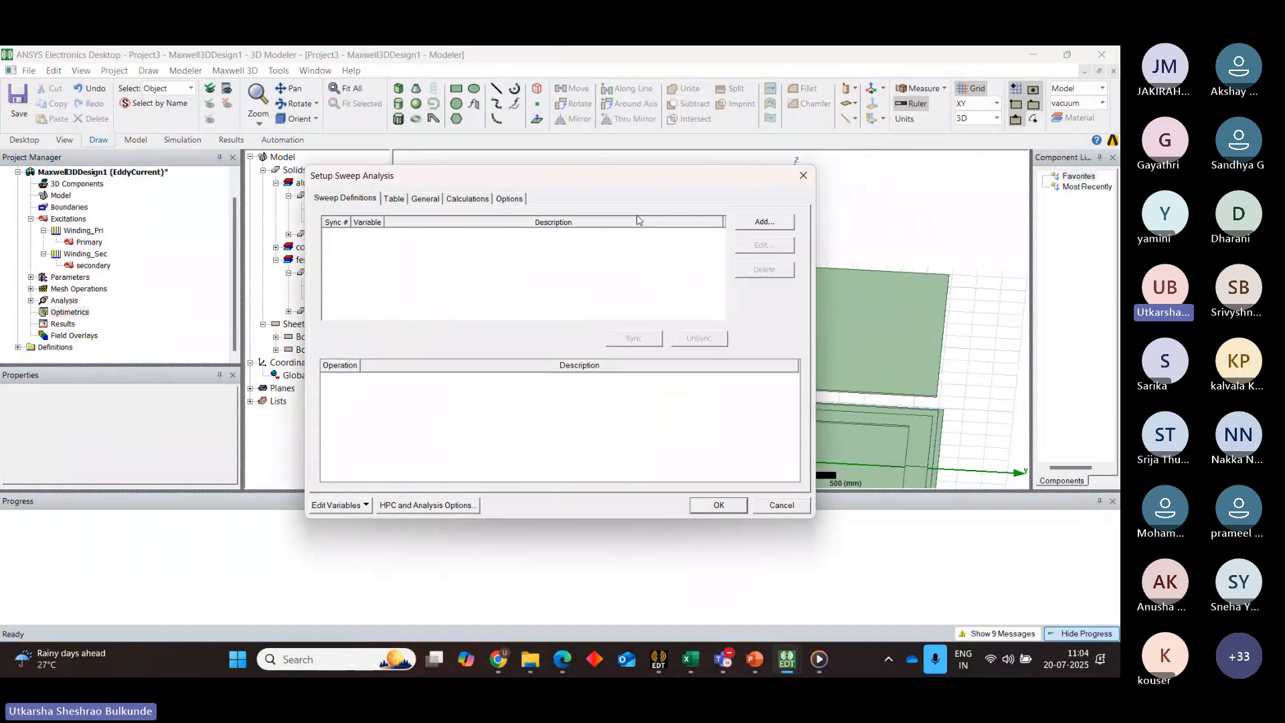
# Define a linear step sweep of the airgap variable from 100 mm to 200 mm in 40 mm steps
pyautogui.click(761, 224)
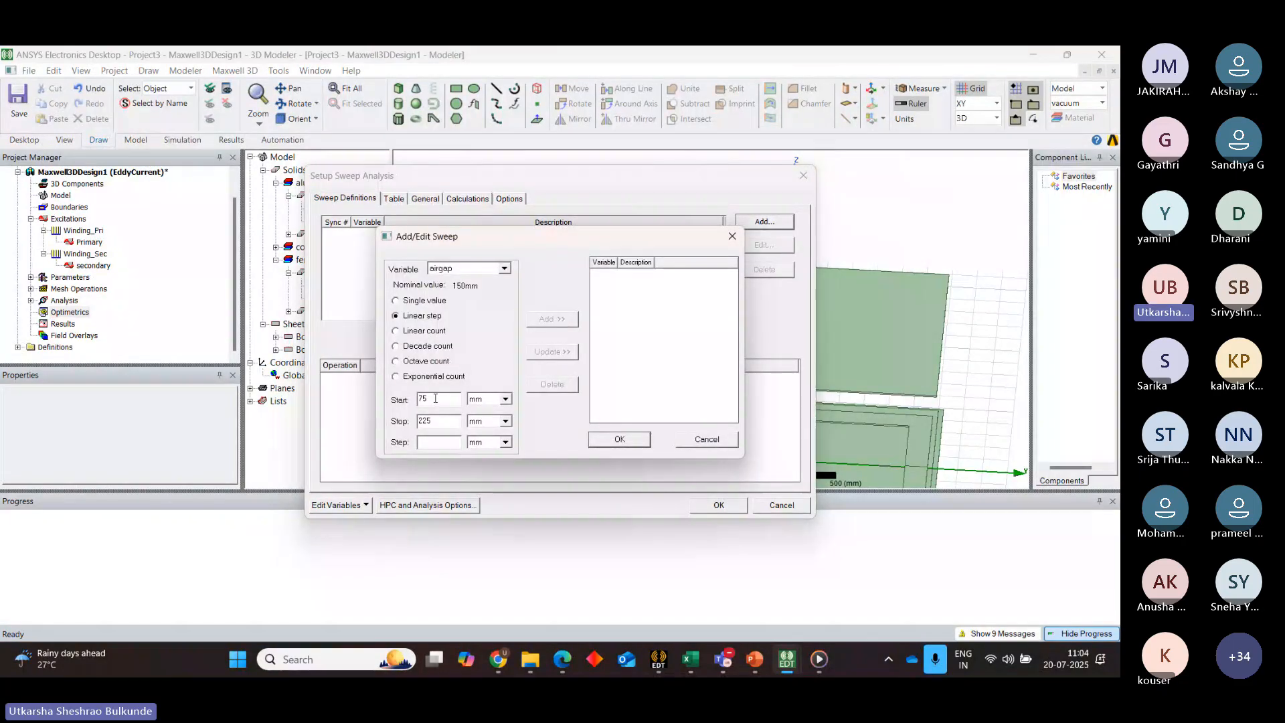
pyautogui.press('BackSpace')
pyautogui.press('BackSpace')
pyautogui.write('1')
pyautogui.press('BackSpace')
pyautogui.press('BackSpace')
pyautogui.press('BackSpace')
pyautogui.click(436, 422)
pyautogui.write('200')
pyautogui.click(428, 445)
pyautogui.write('40')
pyautogui.click(553, 324)
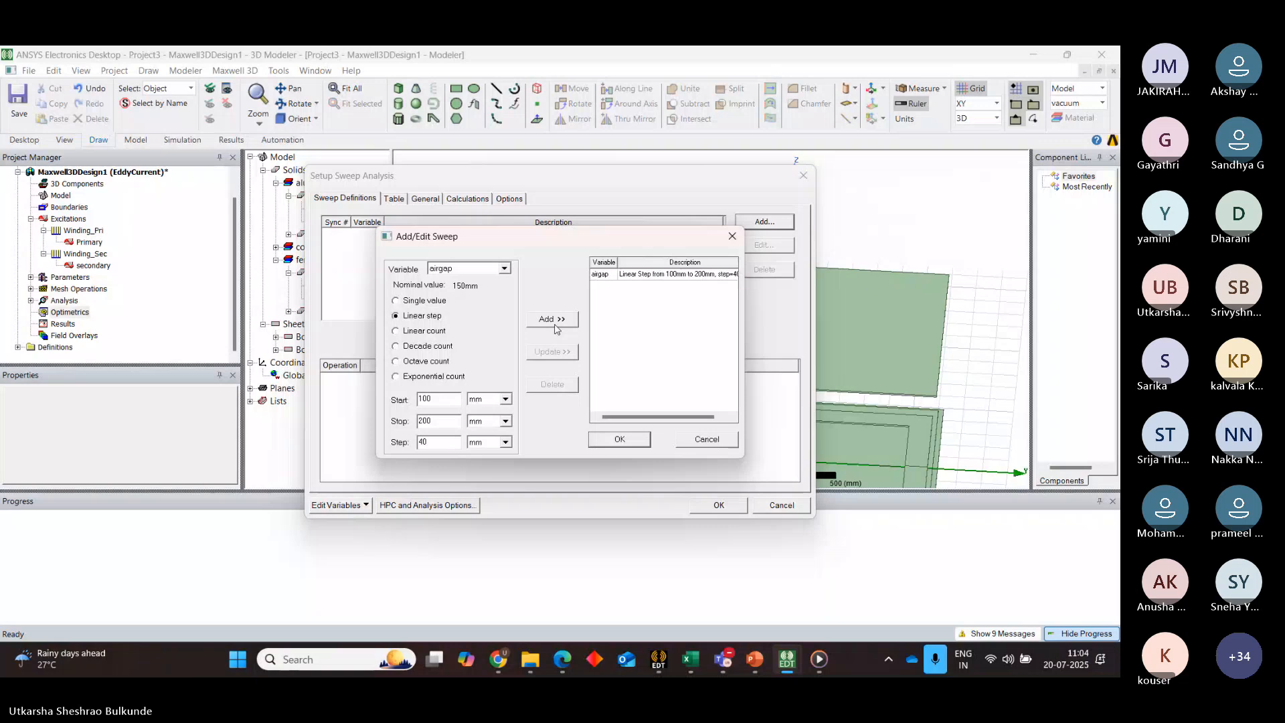
pyautogui.click(619, 440)
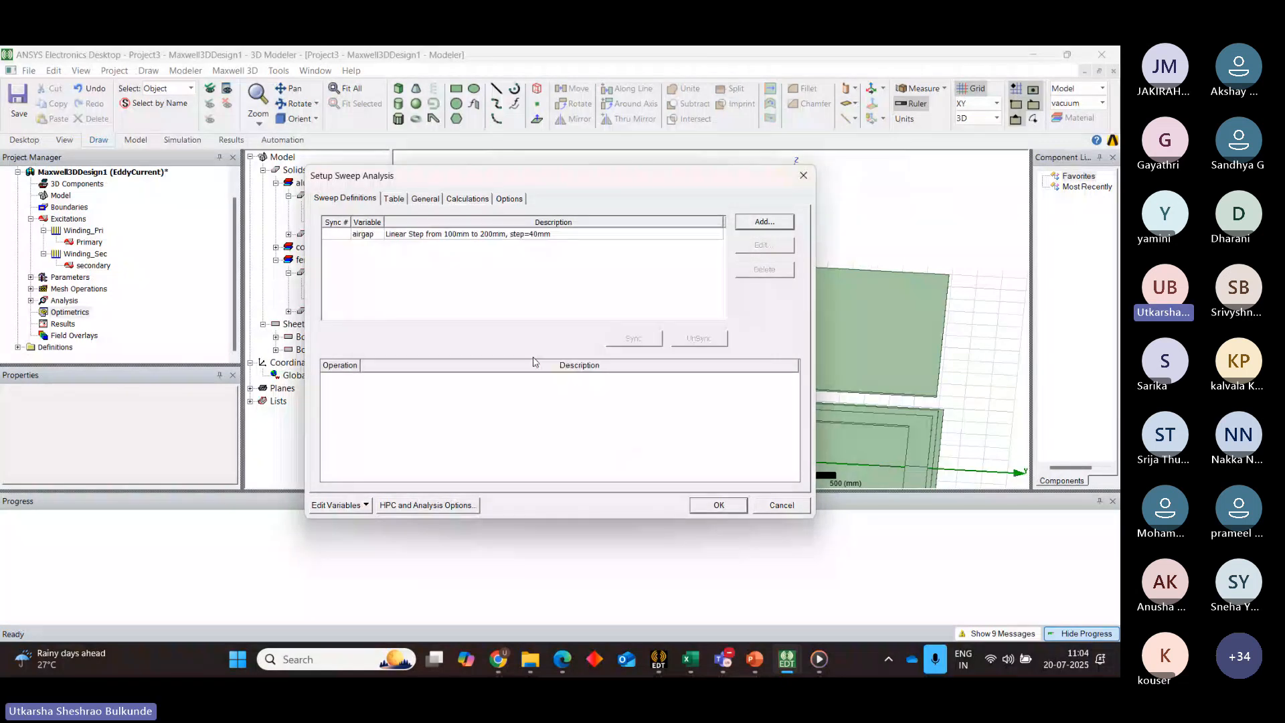
# Review the sweep's table and calculations, enable Save Fields And Mesh, and accept the parametric setup
pyautogui.click(393, 199)
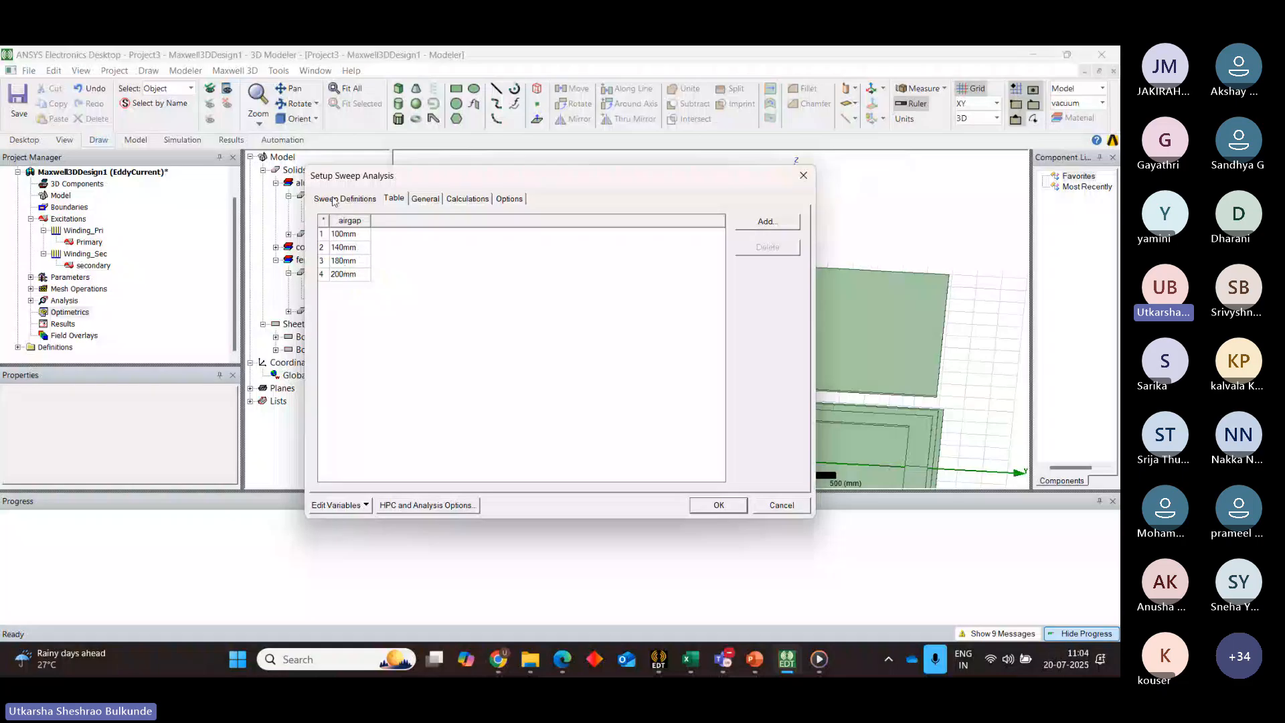
pyautogui.click(479, 201)
pyautogui.click(519, 200)
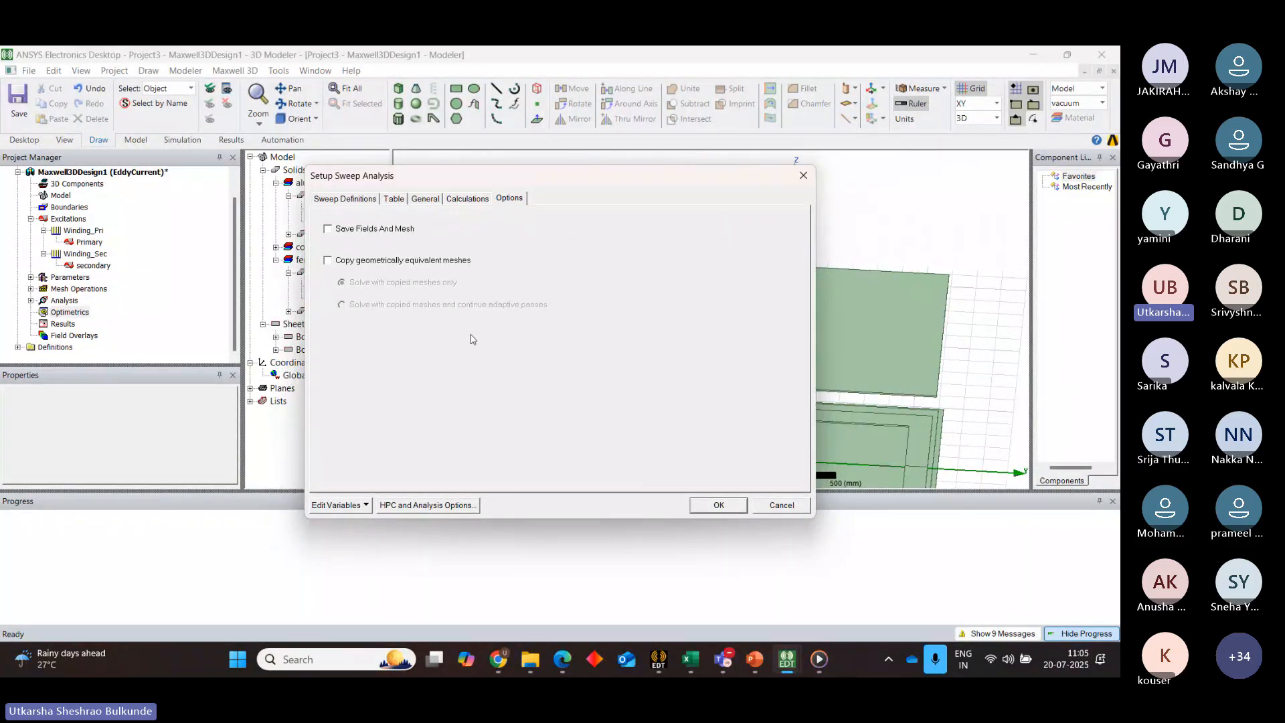
pyautogui.click(330, 234)
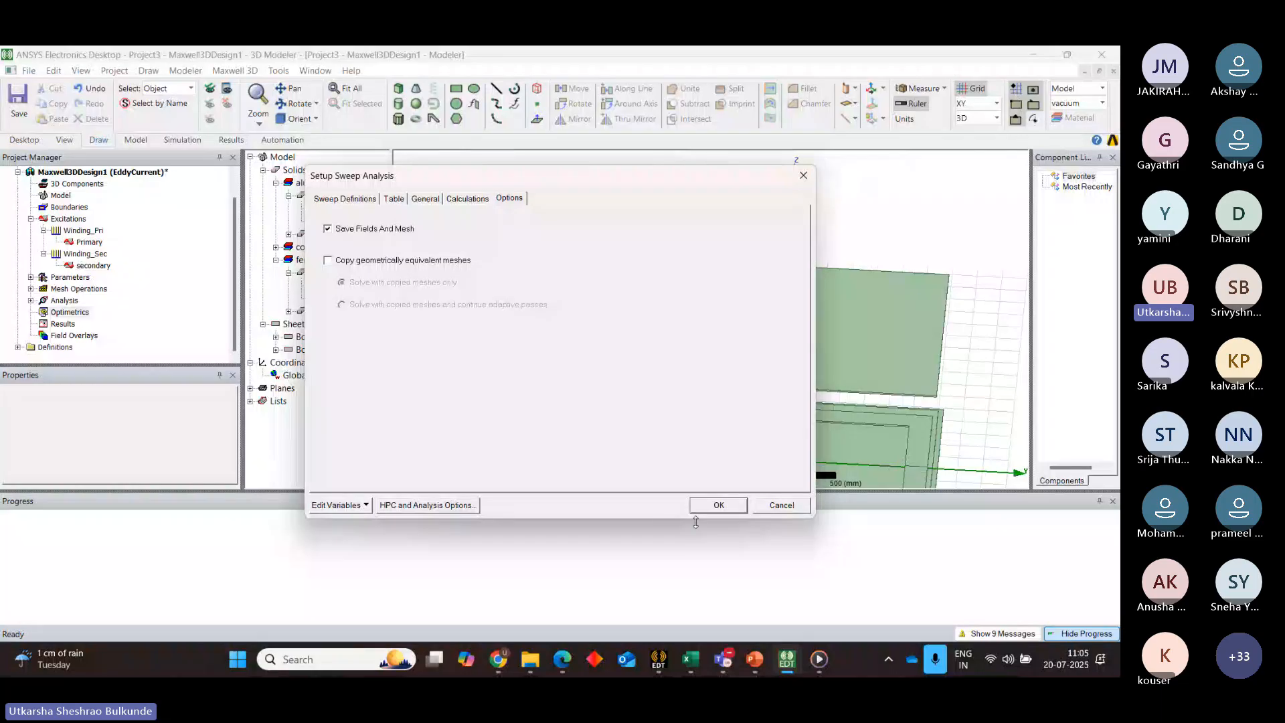
pyautogui.click(718, 506)
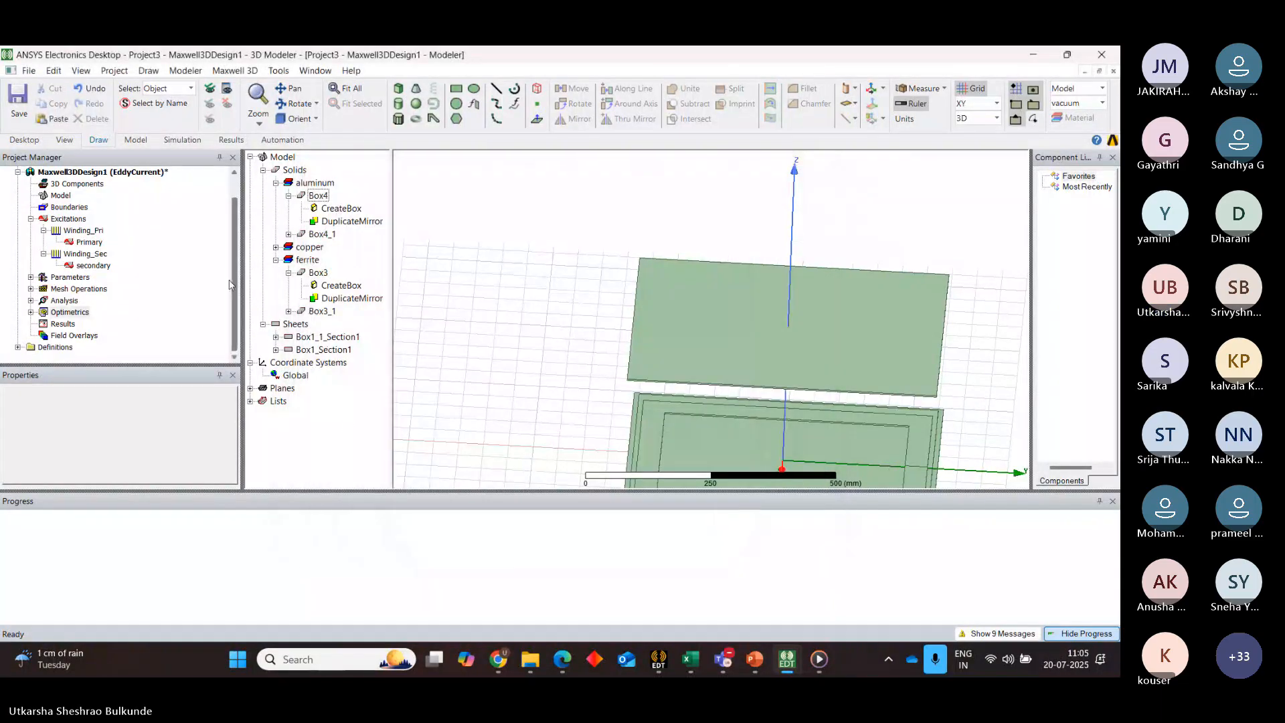
# Run the design validation check and collapse Winding_Pri and Winding_Sec in the project tree
pyautogui.click(182, 139)
pyautogui.click(223, 97)
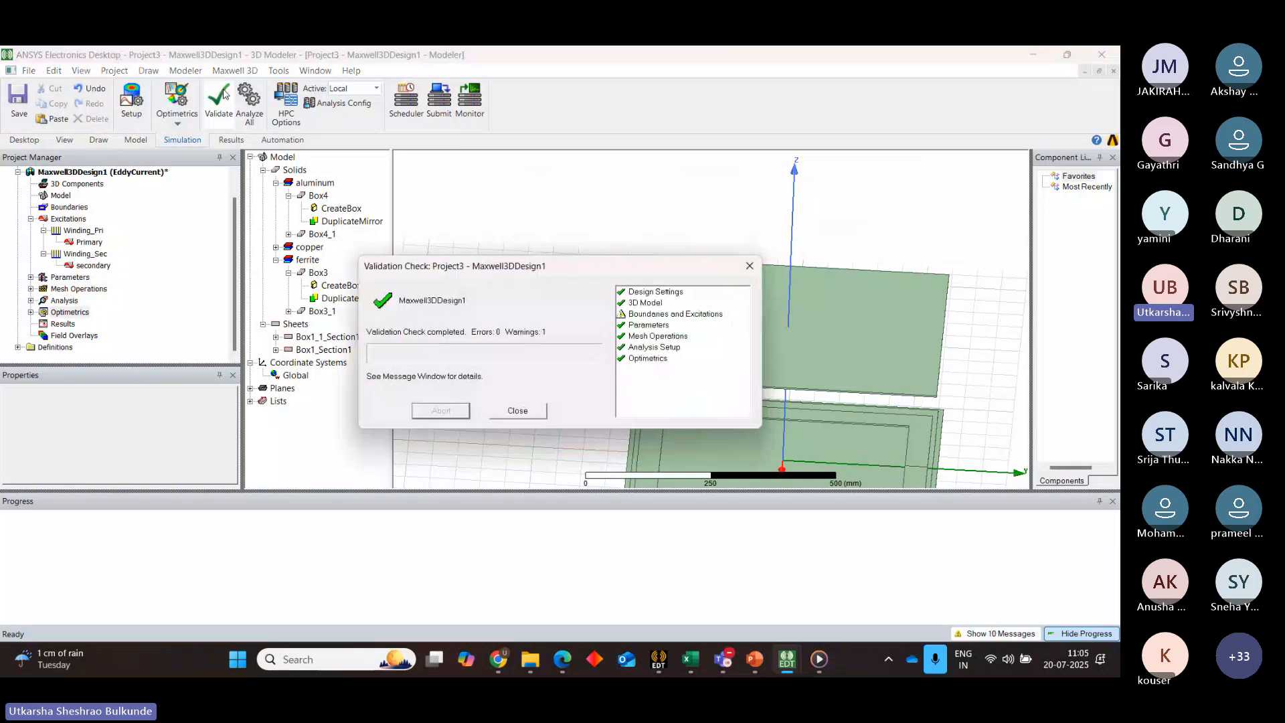
pyautogui.click(518, 410)
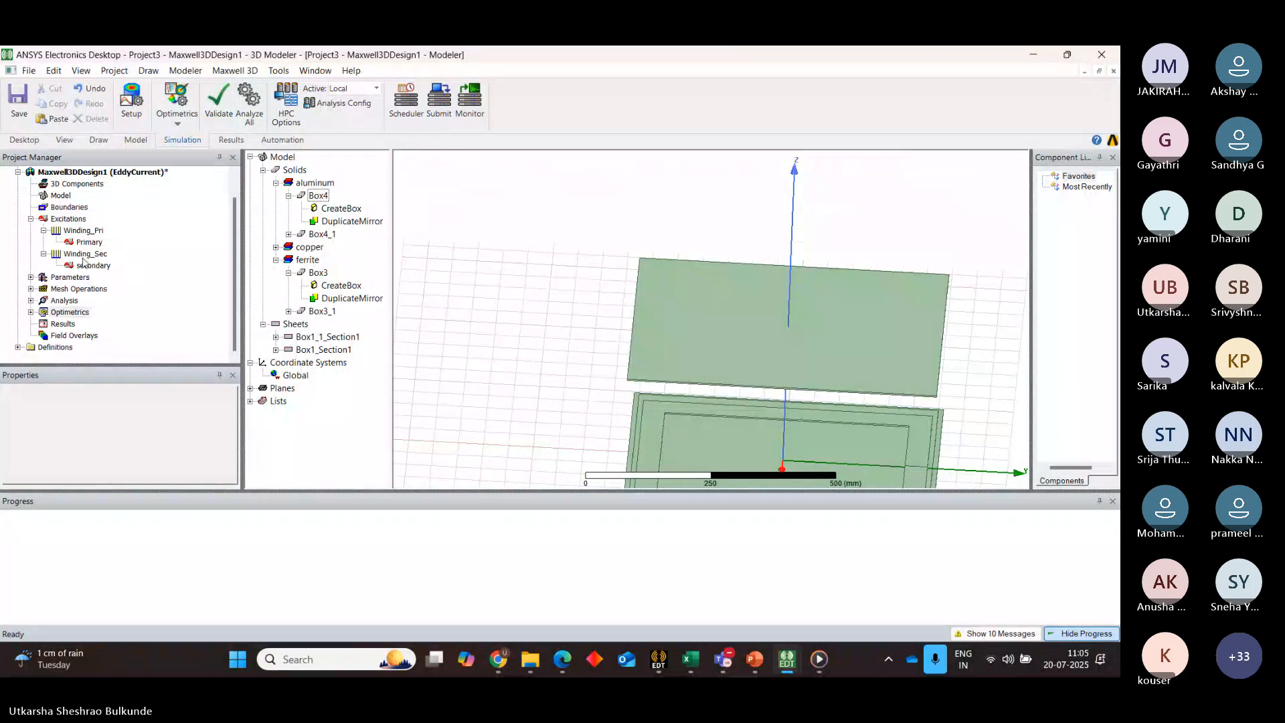
pyautogui.click(43, 231)
pyautogui.click(43, 254)
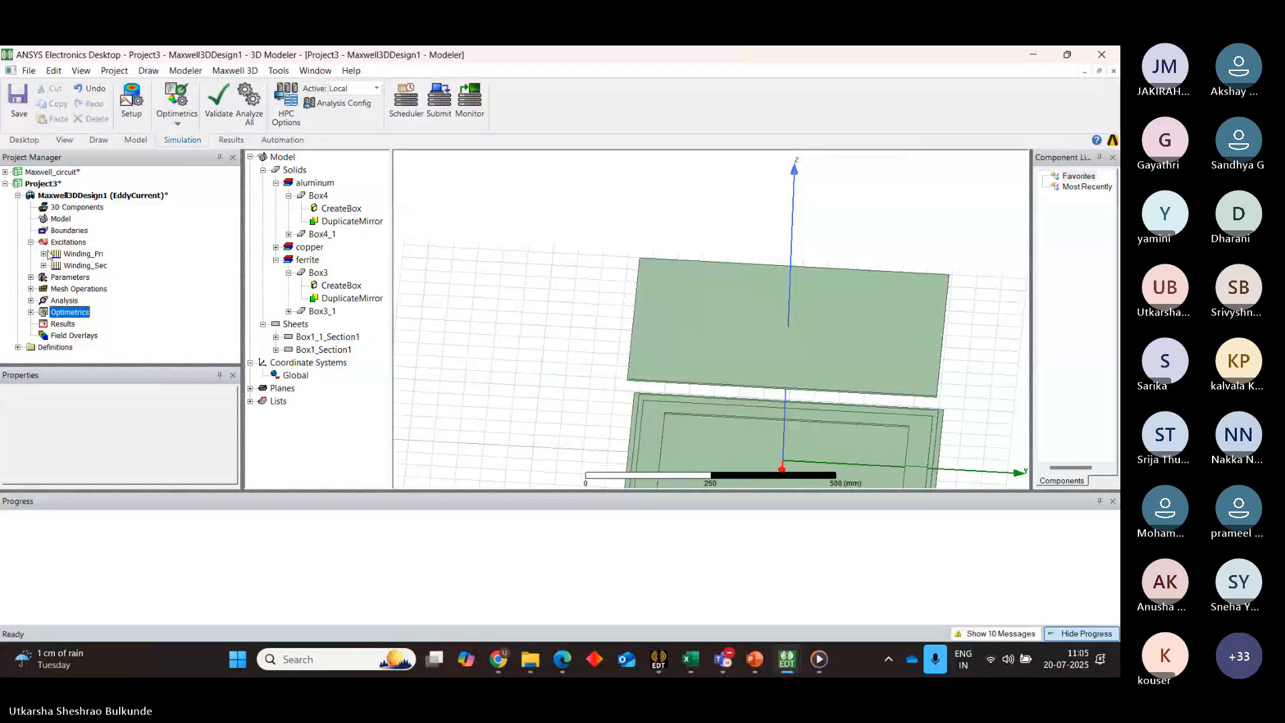
# Save the project under the new name Rect_coil in the Desktop folder
pyautogui.click(59, 195)
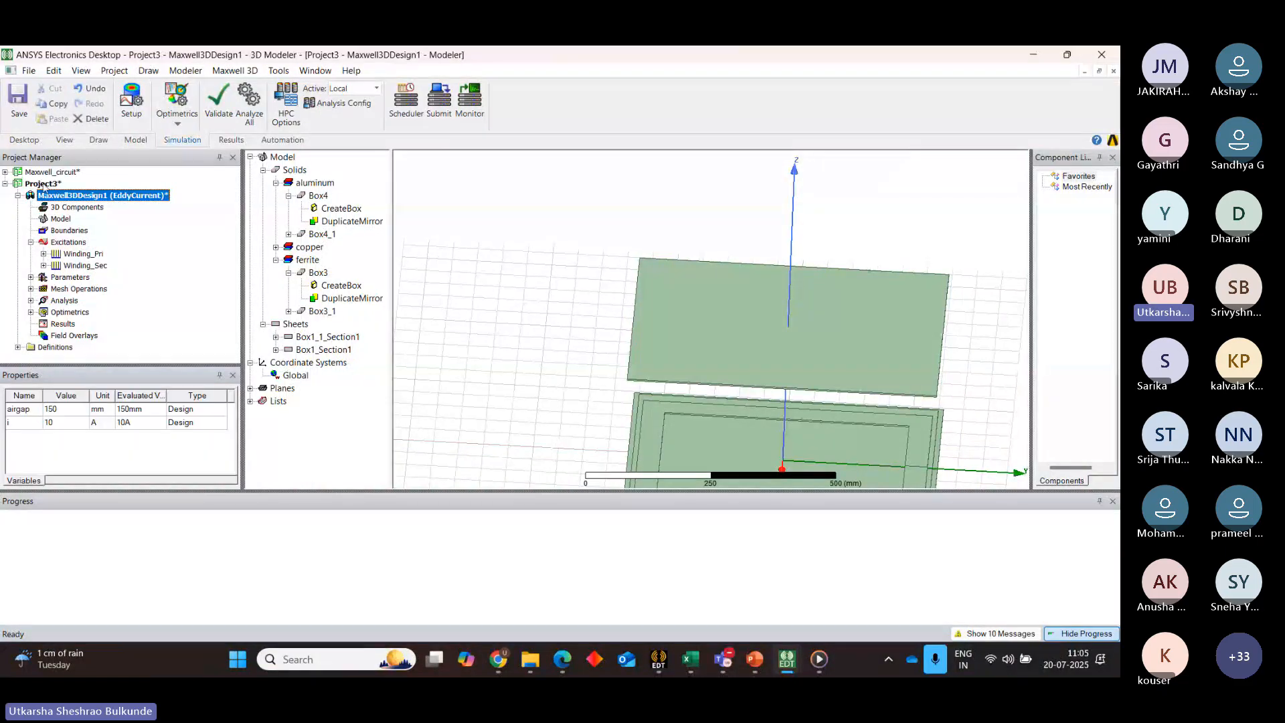
pyautogui.rightClick(42, 184)
pyautogui.click(107, 304)
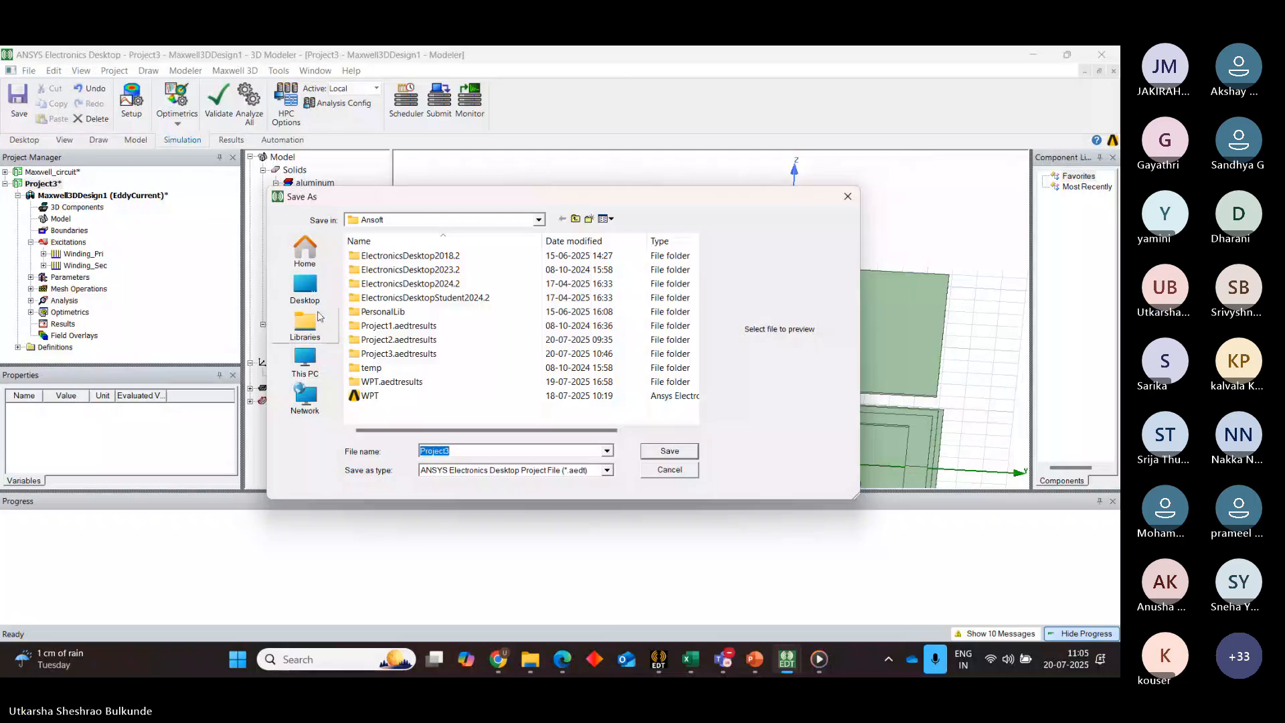
pyautogui.click(306, 292)
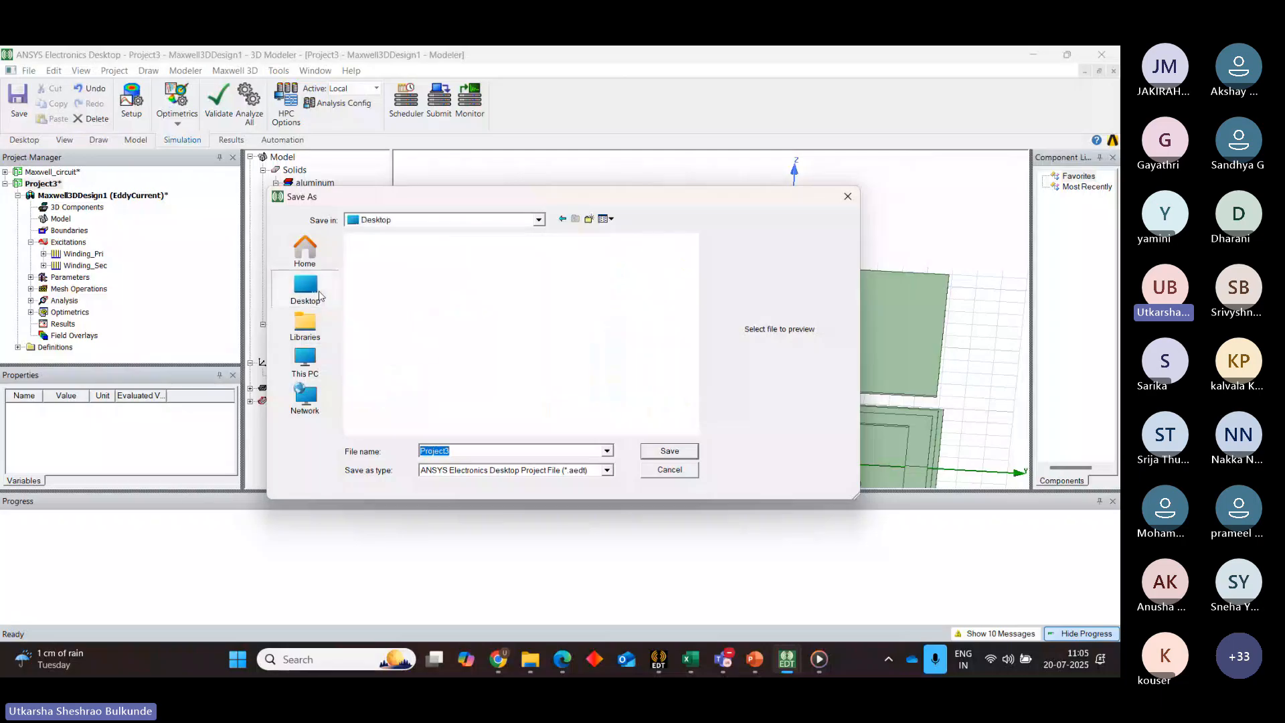
pyautogui.click(460, 451)
pyautogui.press('BackSpace')
pyautogui.press('BackSpace')
pyautogui.press('BackSpace')
pyautogui.press('BackSpace')
pyautogui.press('BackSpace')
pyautogui.press('BackSpace')
pyautogui.press('BackSpace')
pyautogui.press('BackSpace')
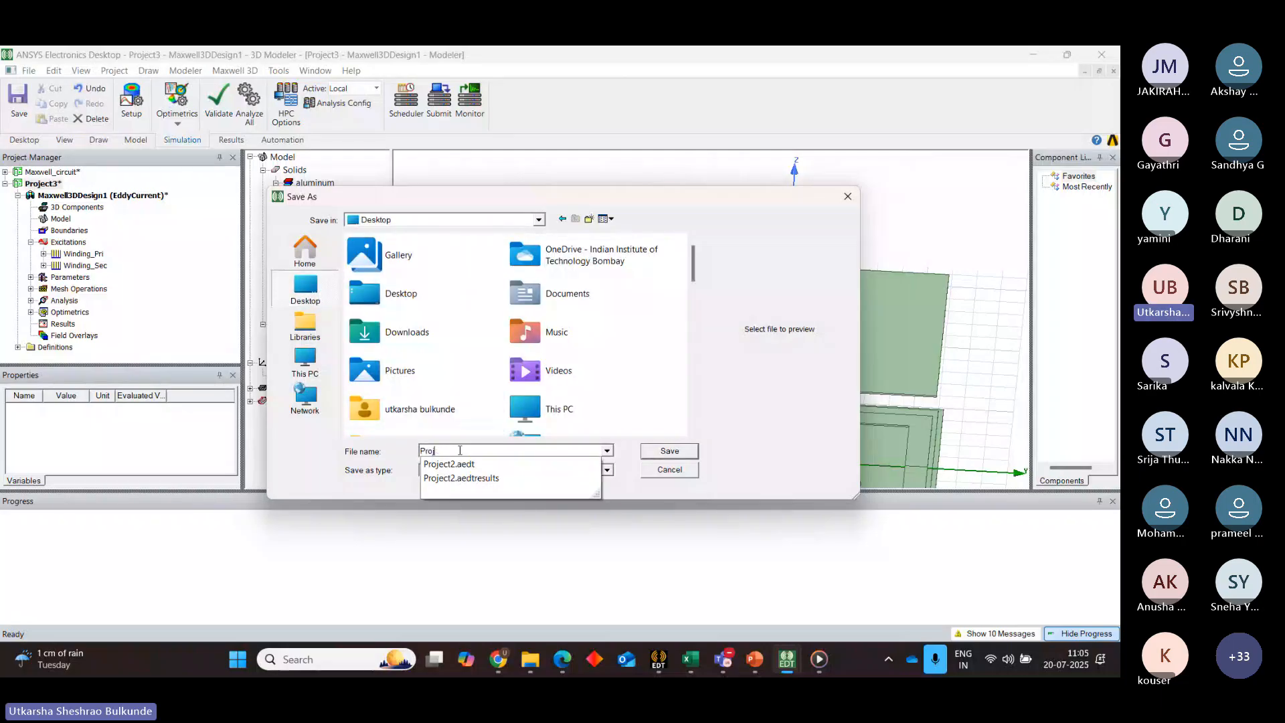
pyautogui.write('Re')
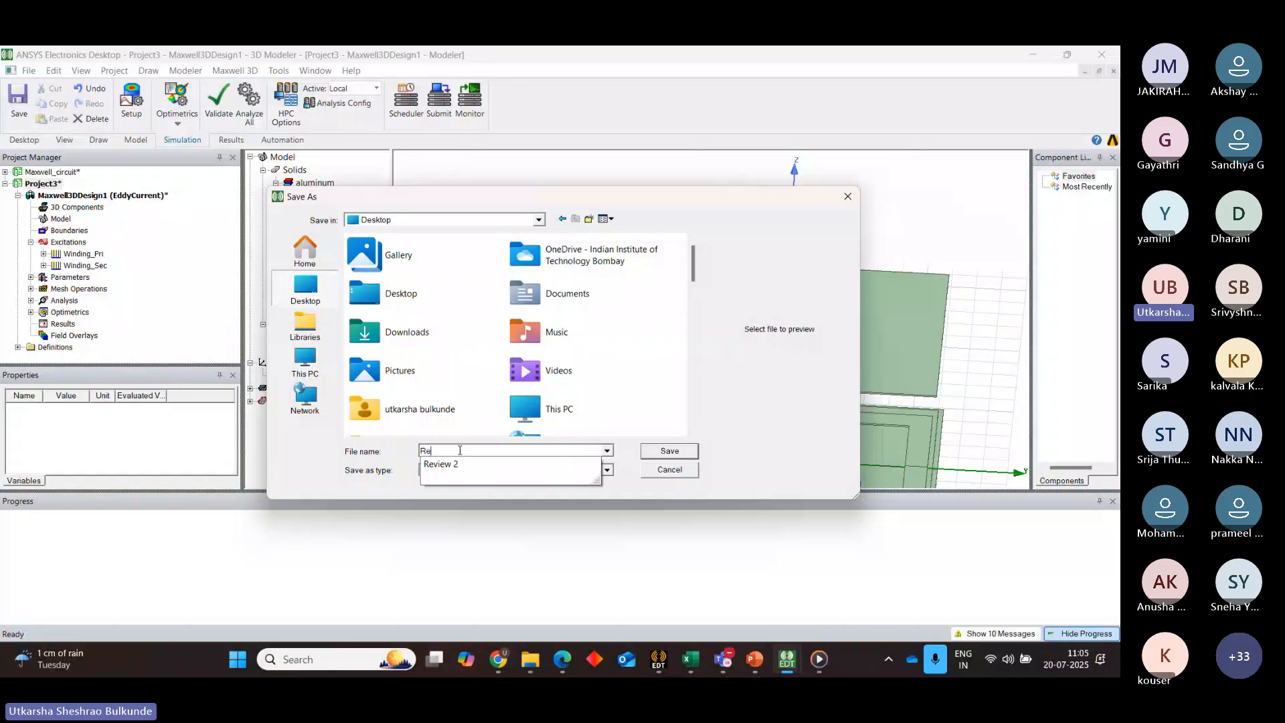
pyautogui.write('ct_co')
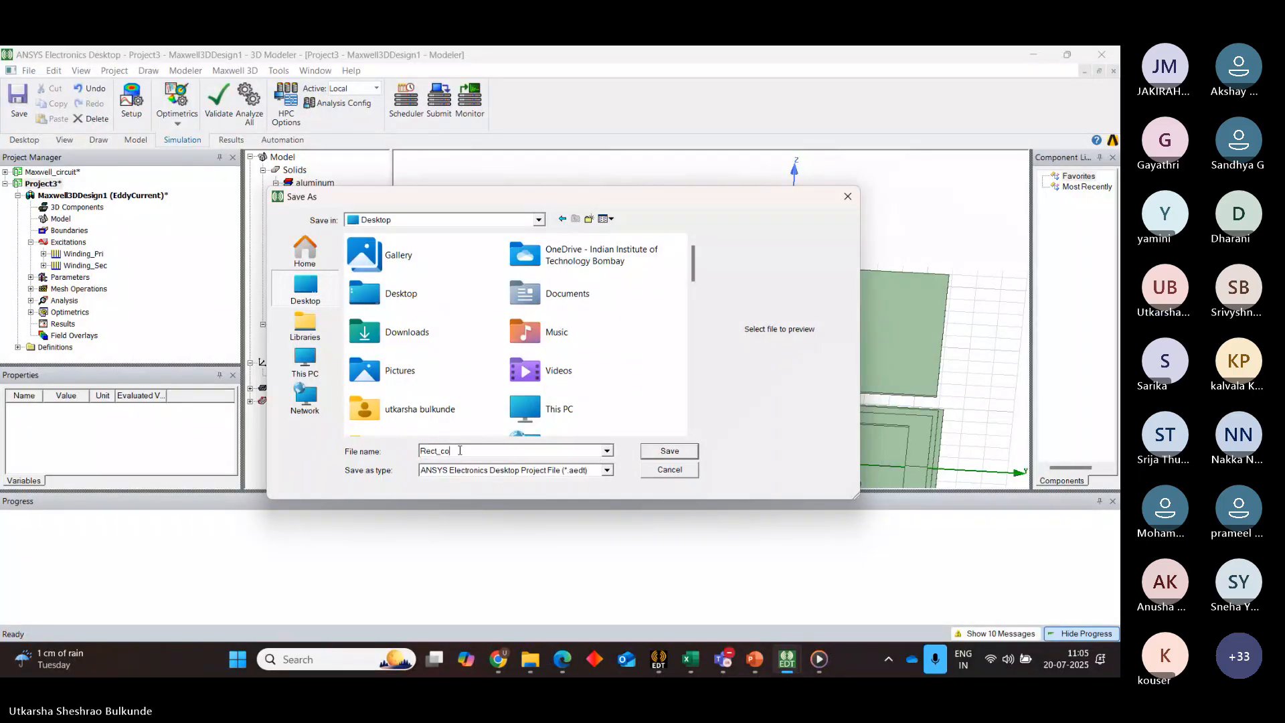
pyautogui.write('il')
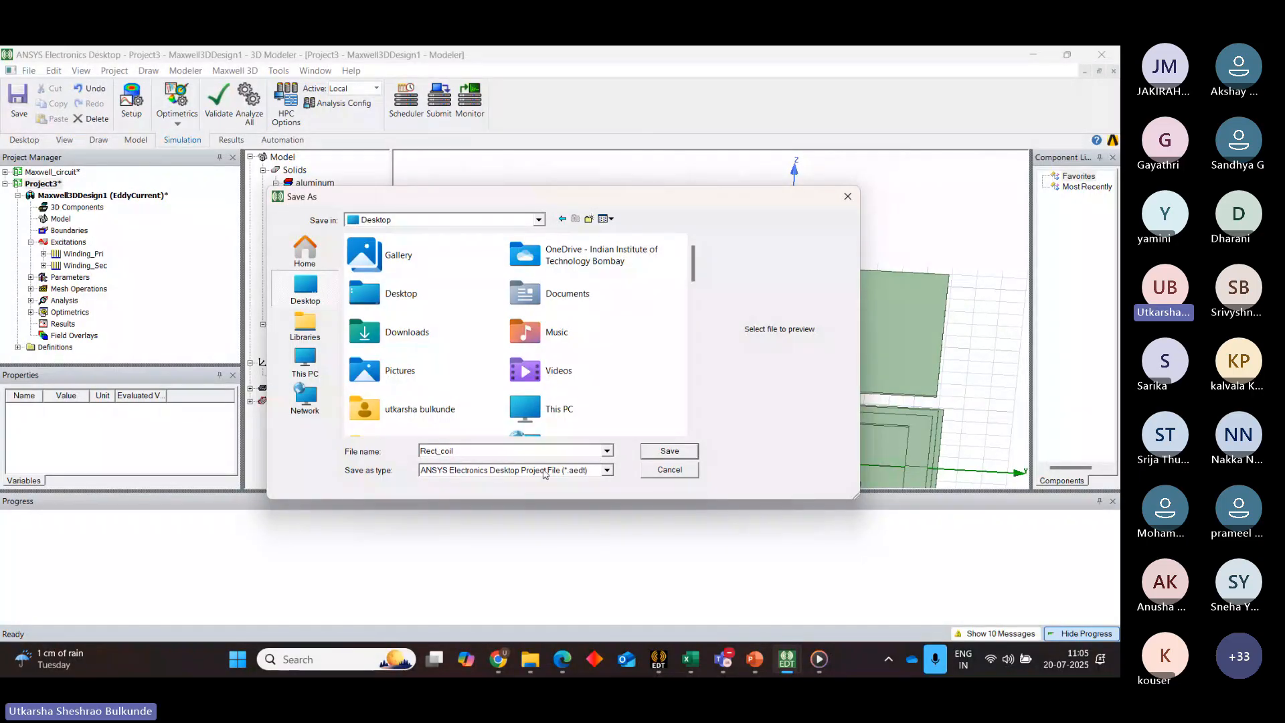
pyautogui.click(661, 448)
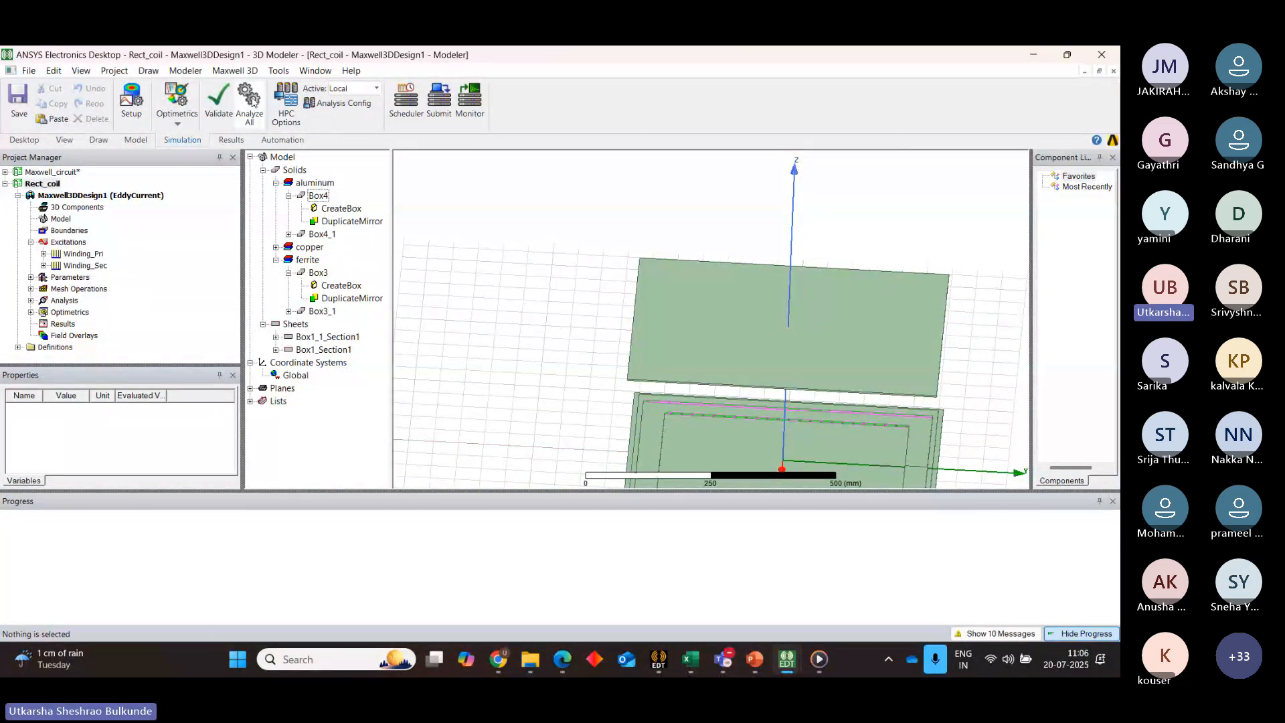
# Run Analyze All on the project and review the solver messages in the Message Manager while it solves
pyautogui.click(254, 101)
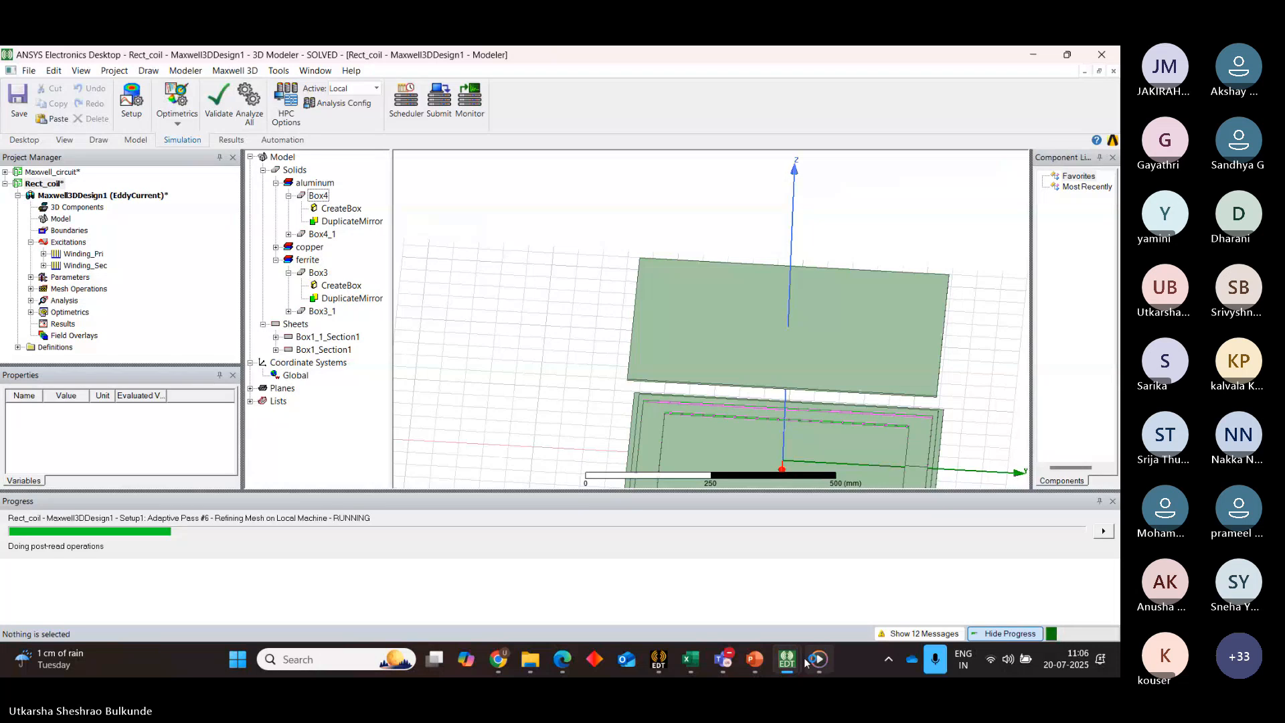
pyautogui.click(923, 634)
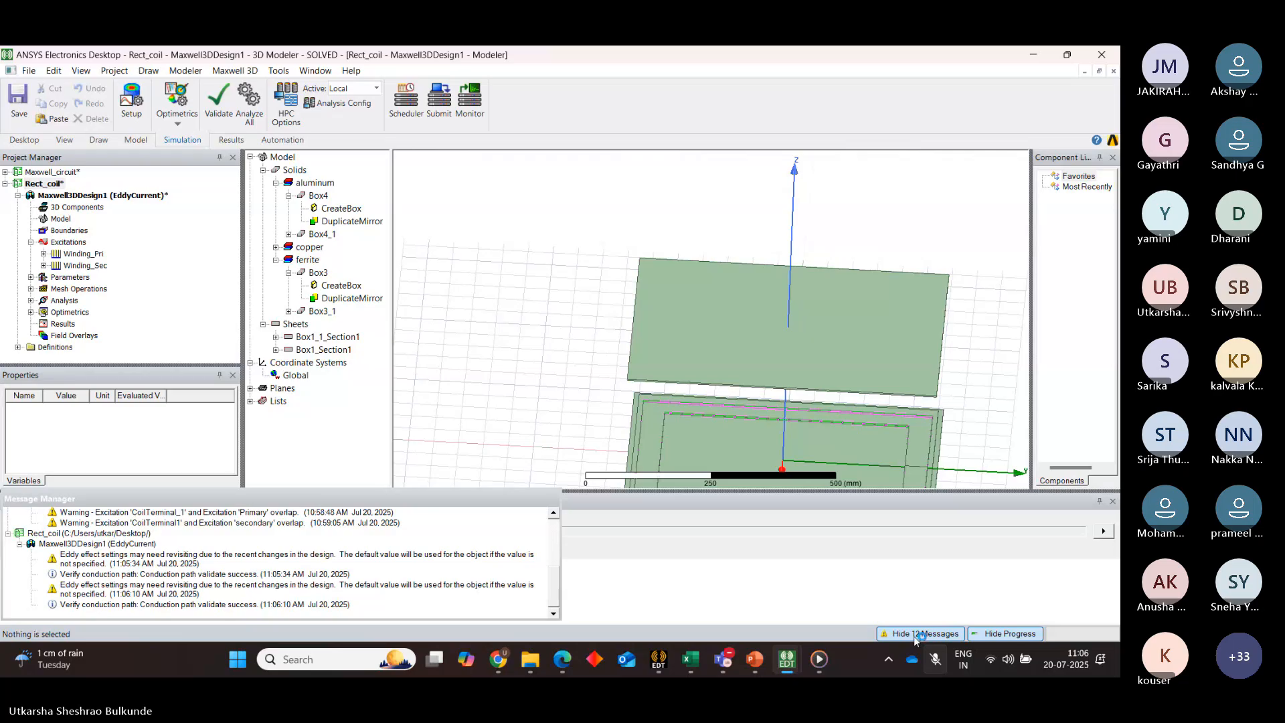
pyautogui.press('super+alt+k')
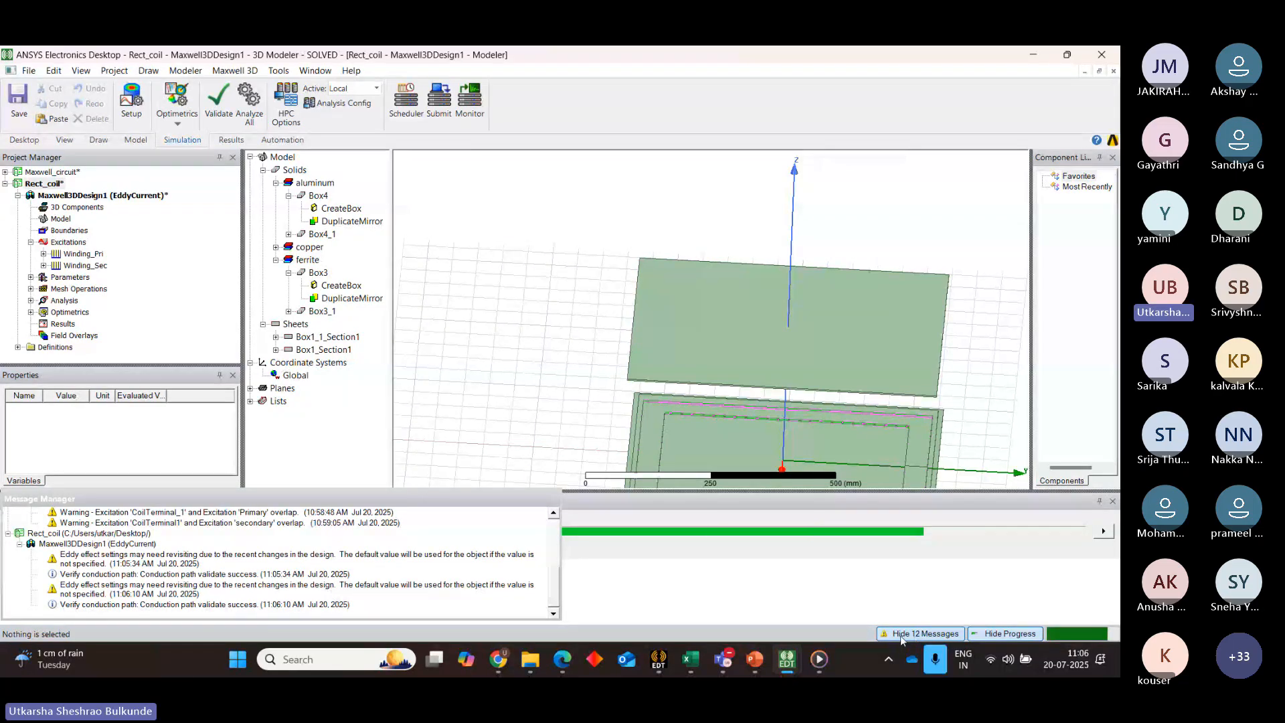
pyautogui.moveTo(531, 659)
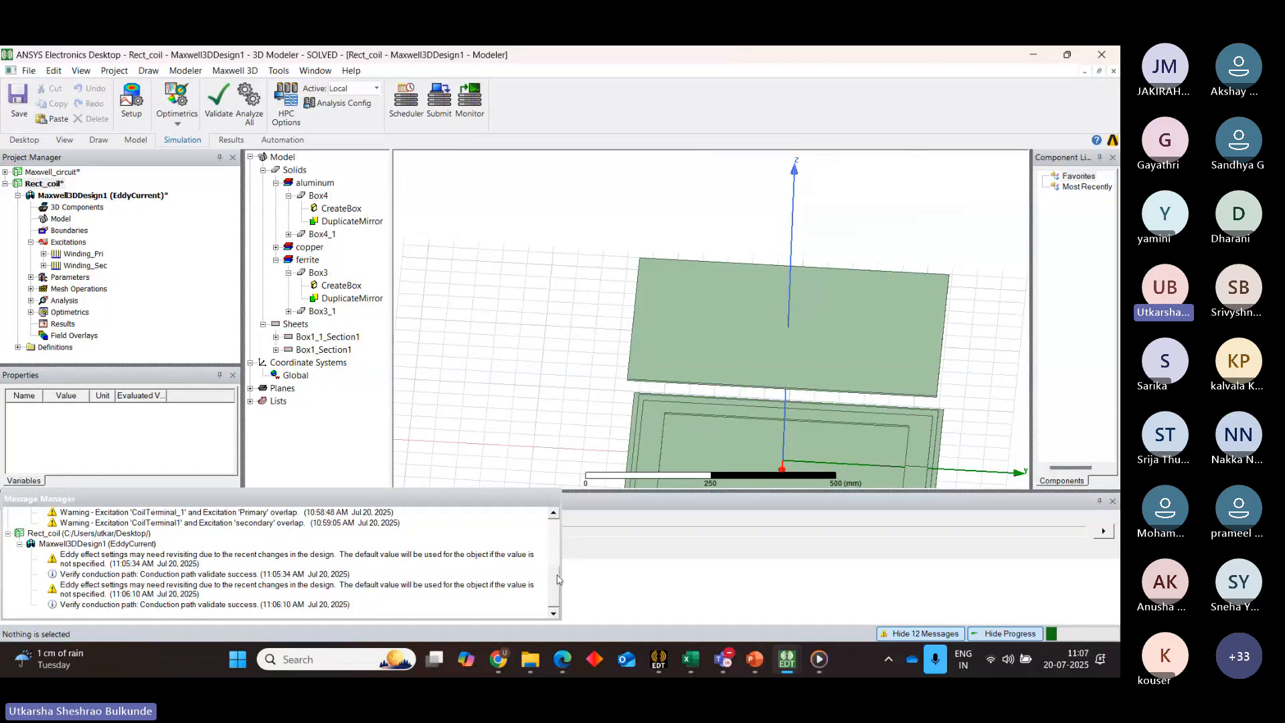
pyautogui.moveTo(555, 576); pyautogui.dragTo(543, 530)
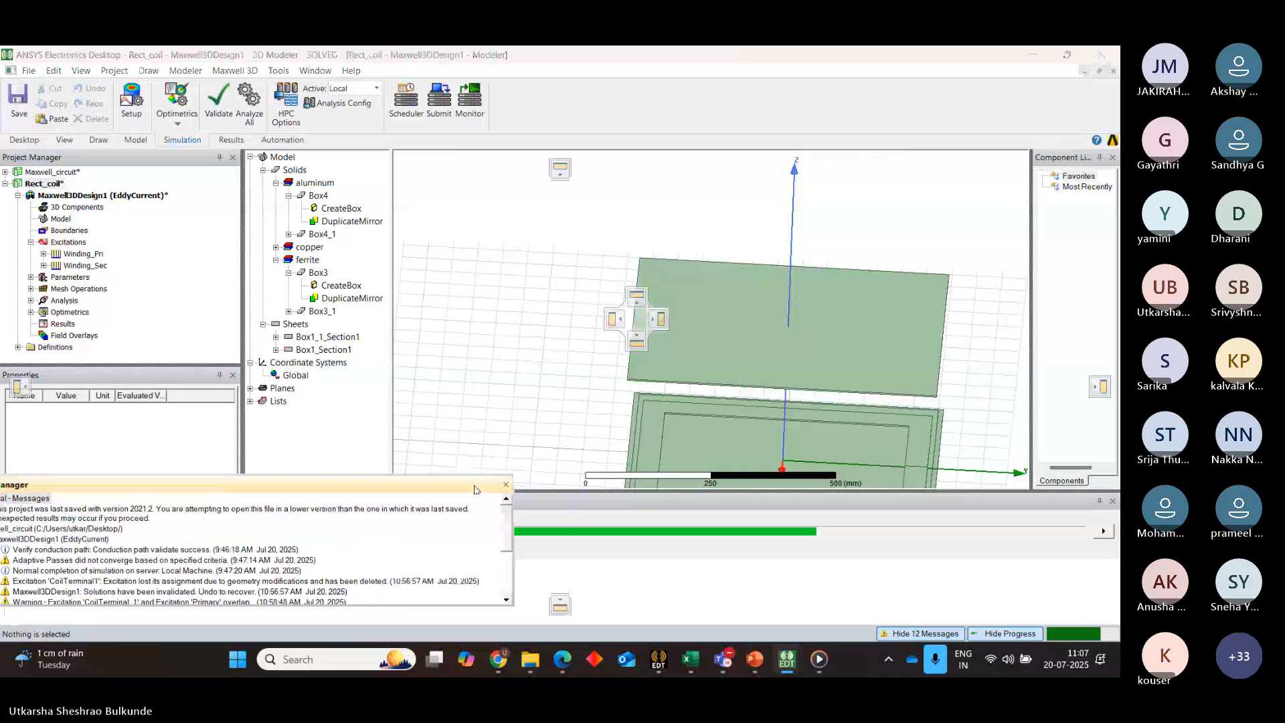
pyautogui.moveTo(474, 493); pyautogui.dragTo(548, 190)
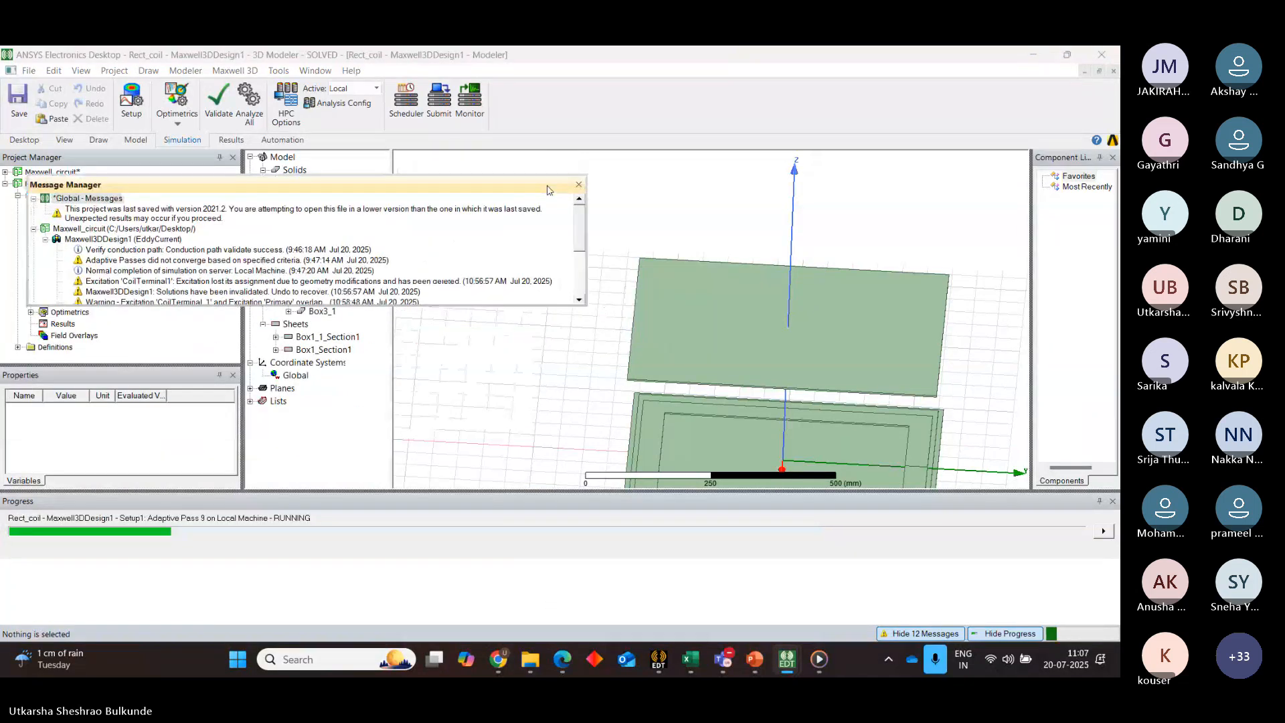
pyautogui.click(580, 299)
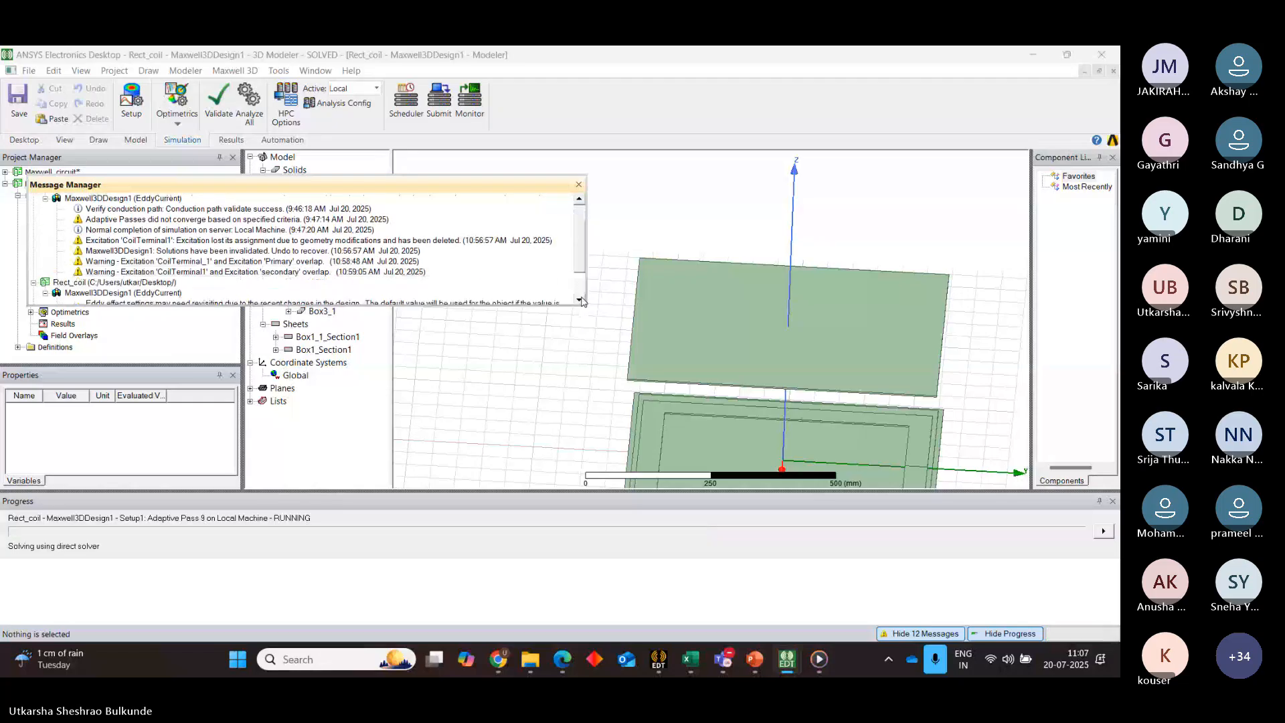
pyautogui.scroll(-2, 581, 302)
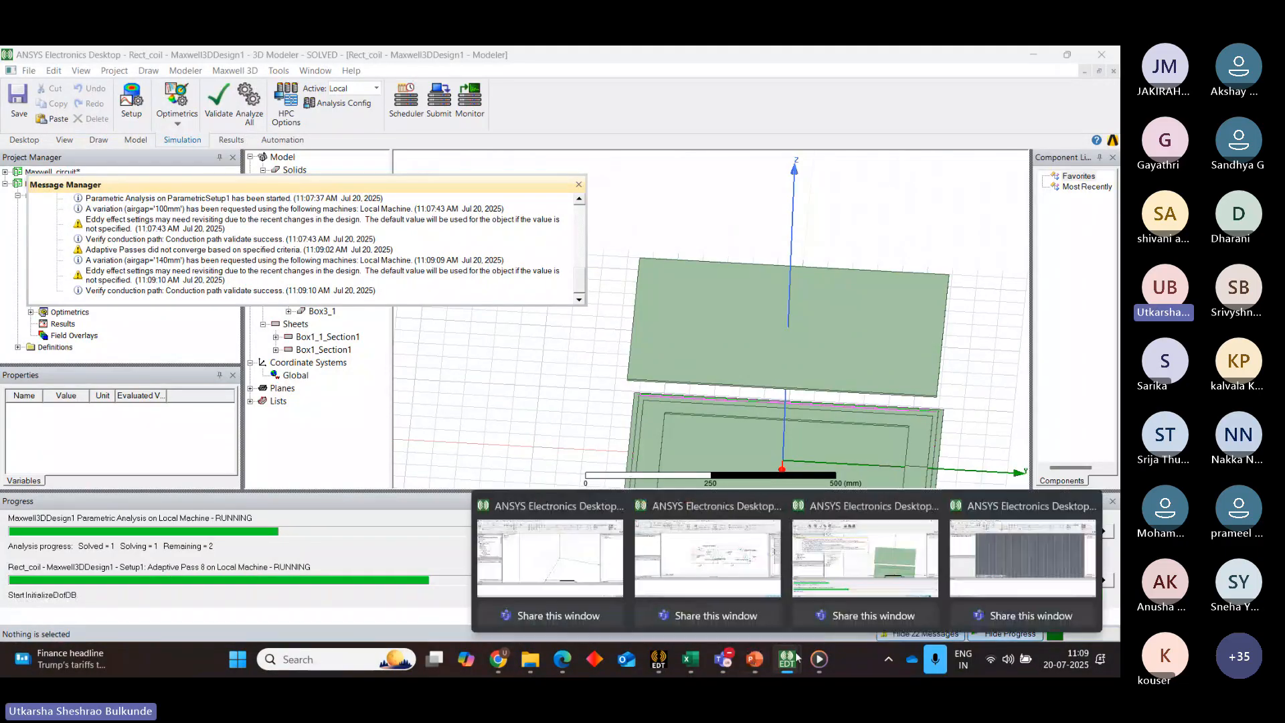
# Switch to the Teams meeting window and check the meeting chat for new messages
pyautogui.moveTo(826, 661)
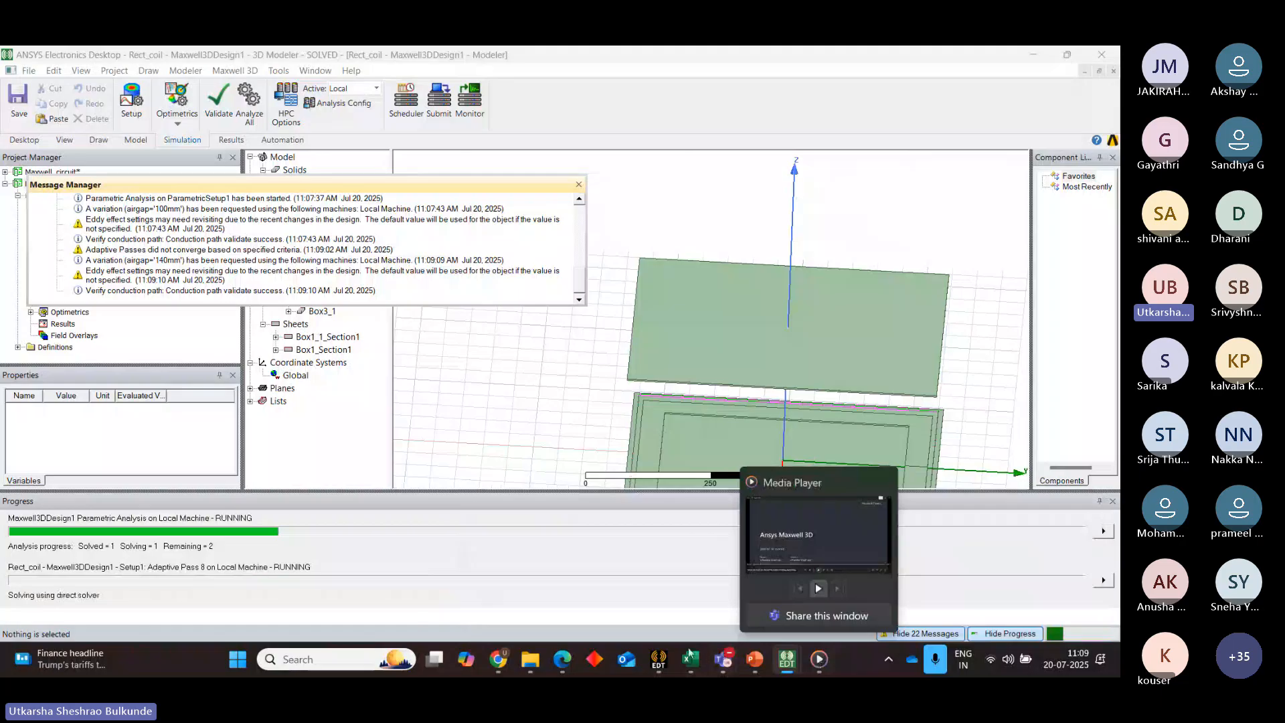
pyautogui.moveTo(723, 660)
pyautogui.click(717, 626)
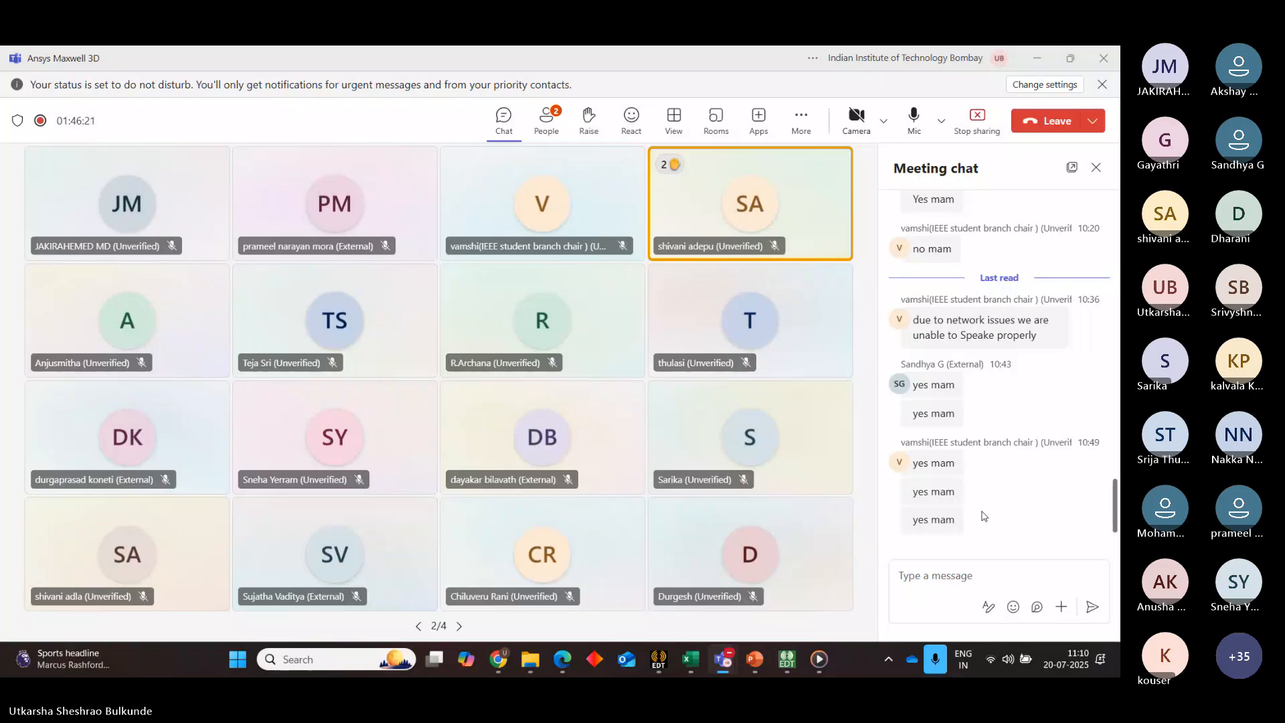
pyautogui.click(948, 578)
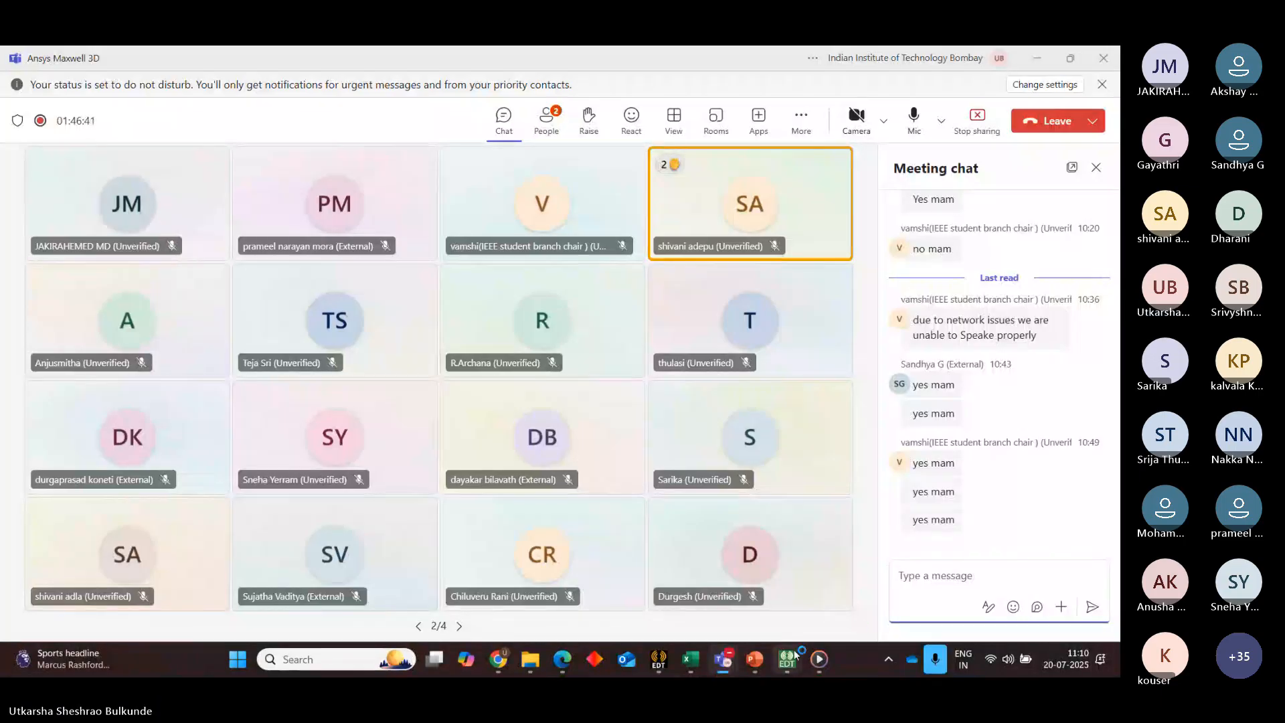
pyautogui.moveTo(795, 655)
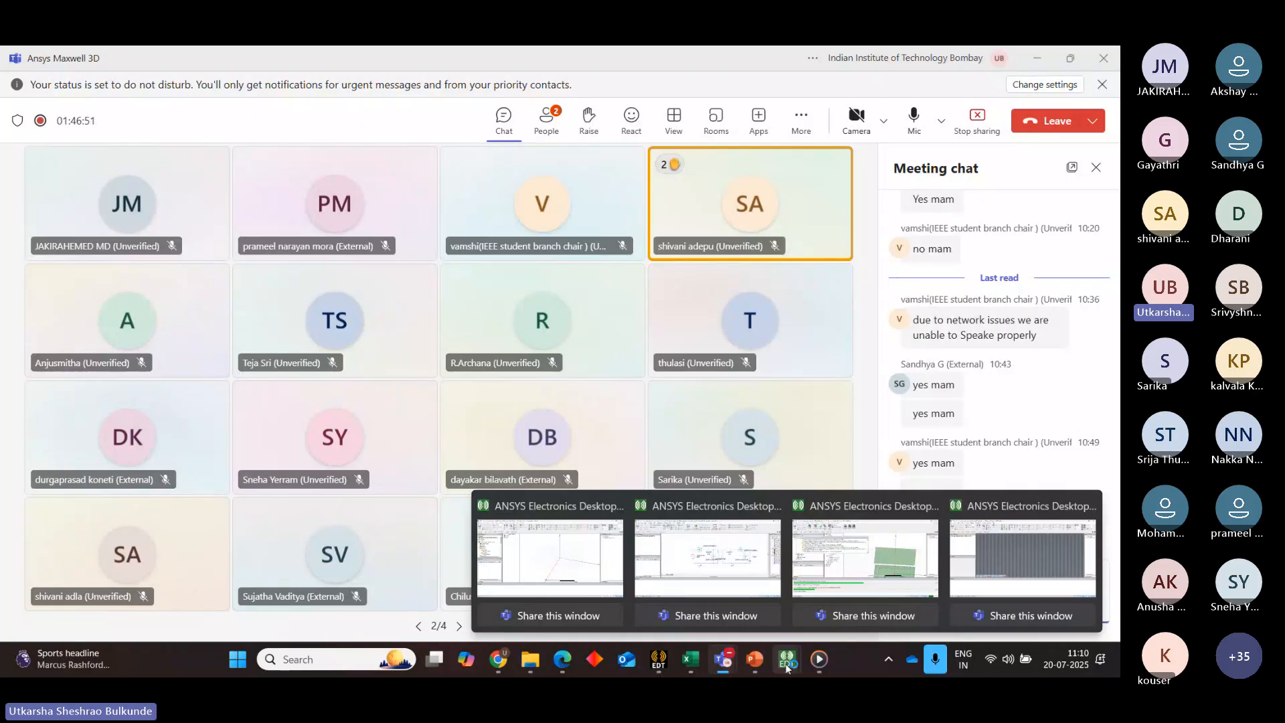
# Return to the Rect_coil window in ANSYS Electronics Desktop, review the parametric sweep messages and close the Message Manager
pyautogui.click(847, 577)
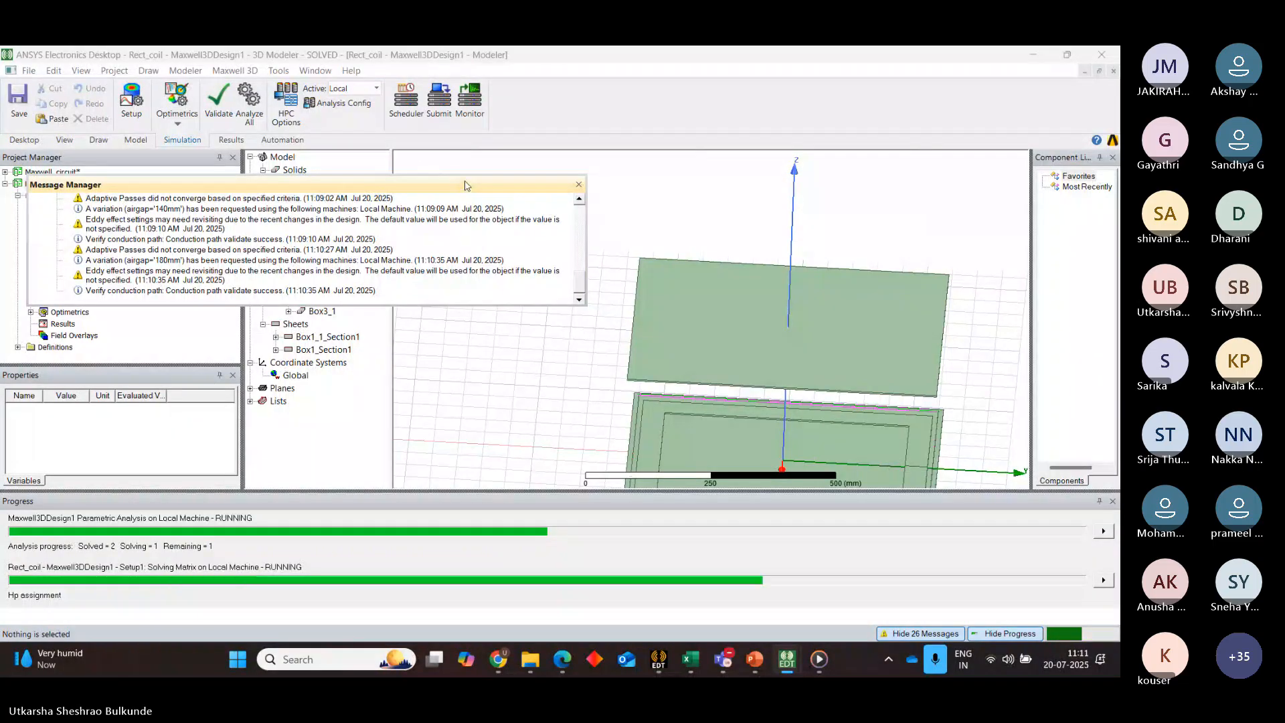
pyautogui.moveTo(469, 184); pyautogui.dragTo(507, 363)
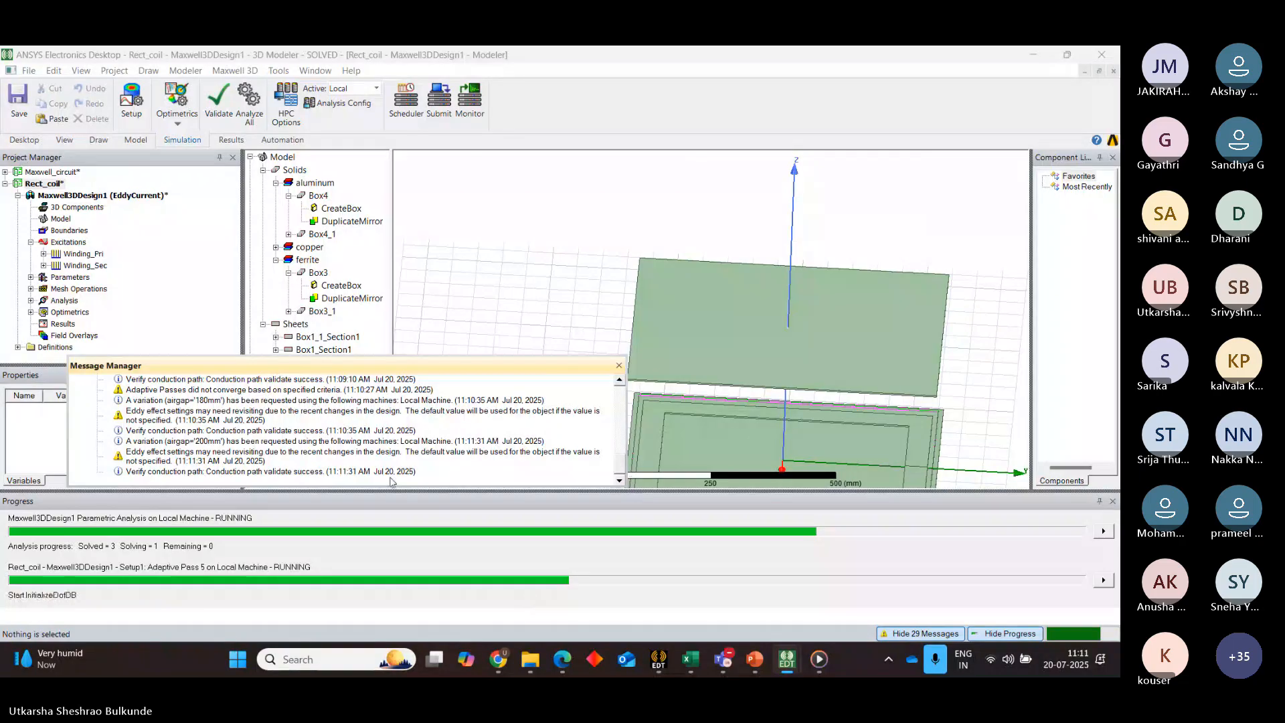
pyautogui.click(619, 366)
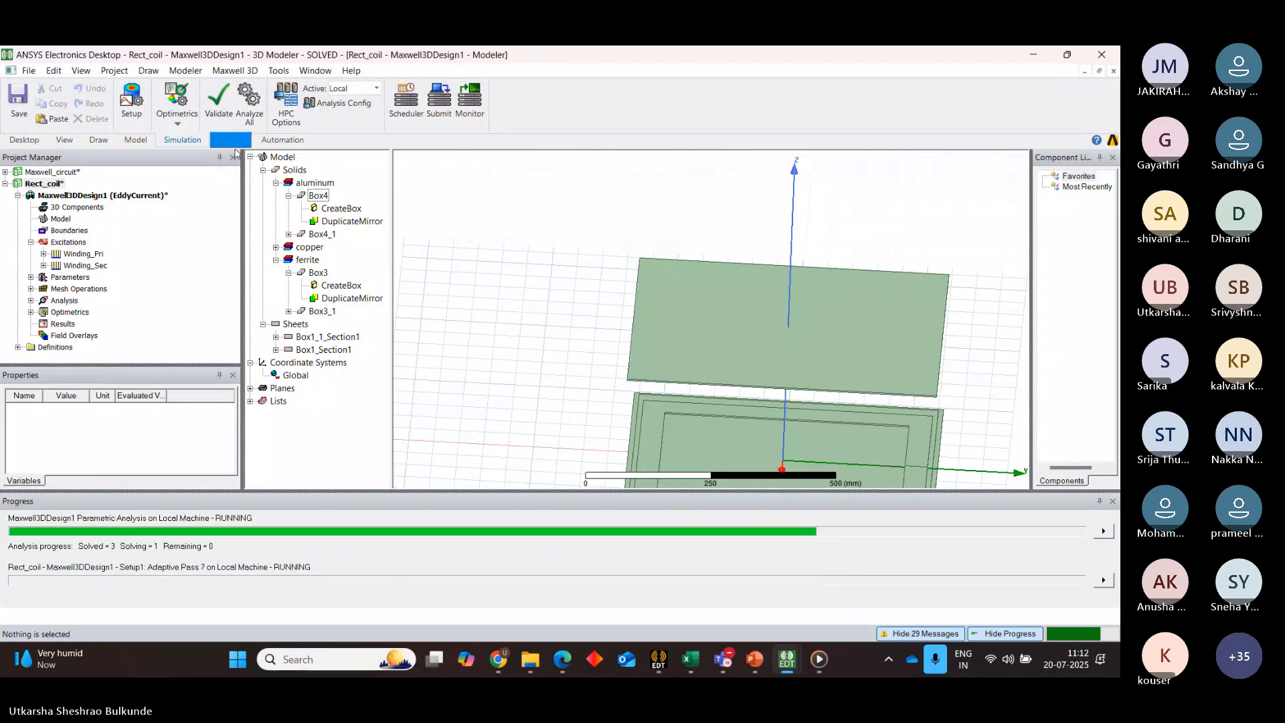
# Orient the model to the Front view to examine the airgap between the two coil plates
pyautogui.click(136, 140)
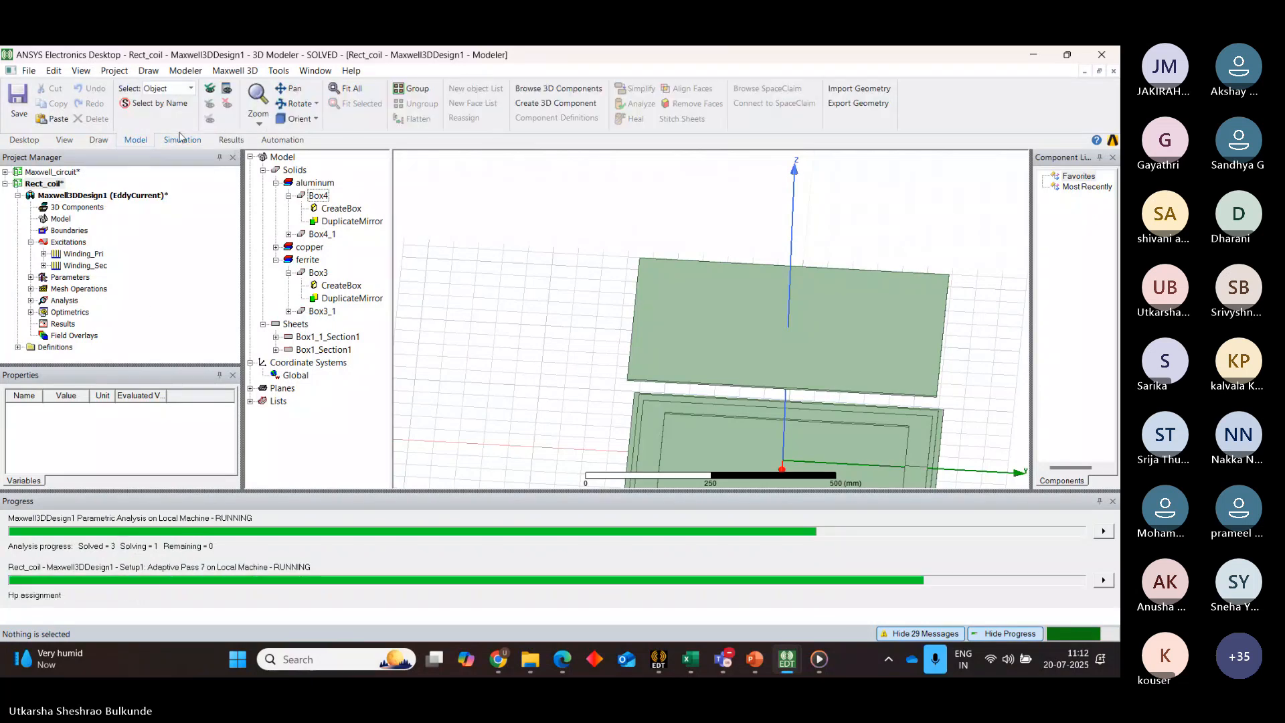
pyautogui.click(315, 119)
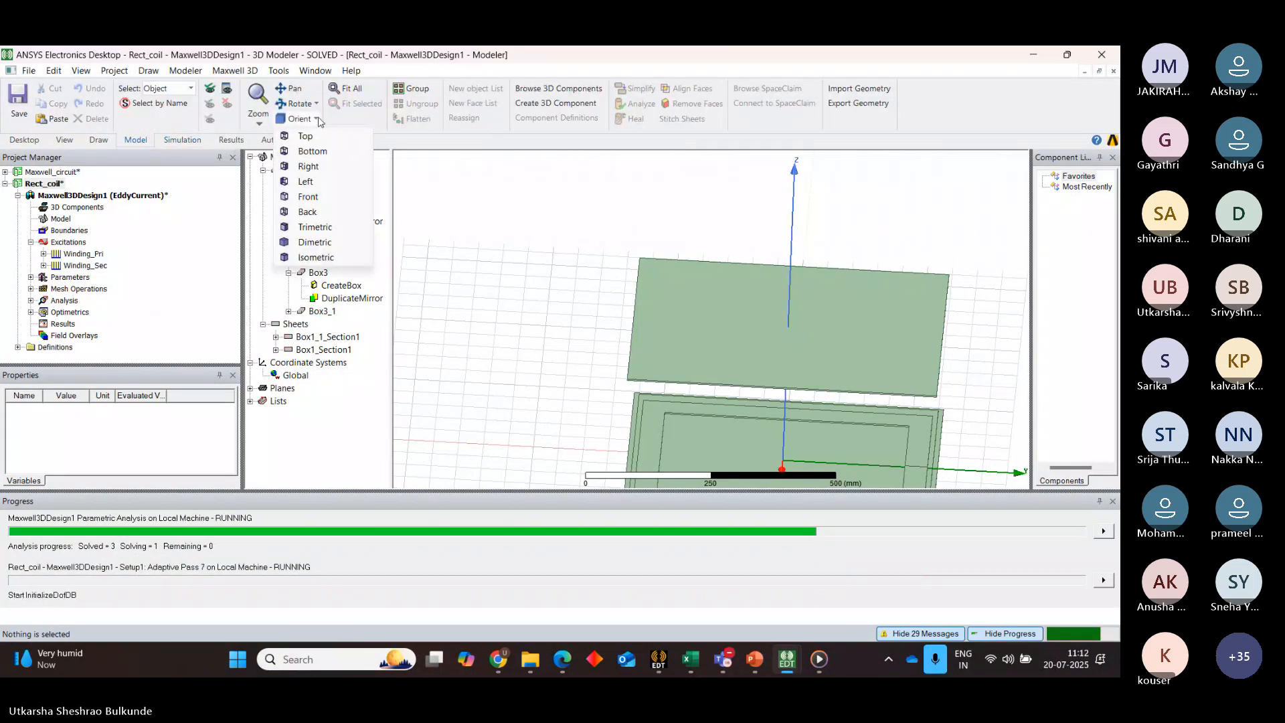
pyautogui.click(312, 197)
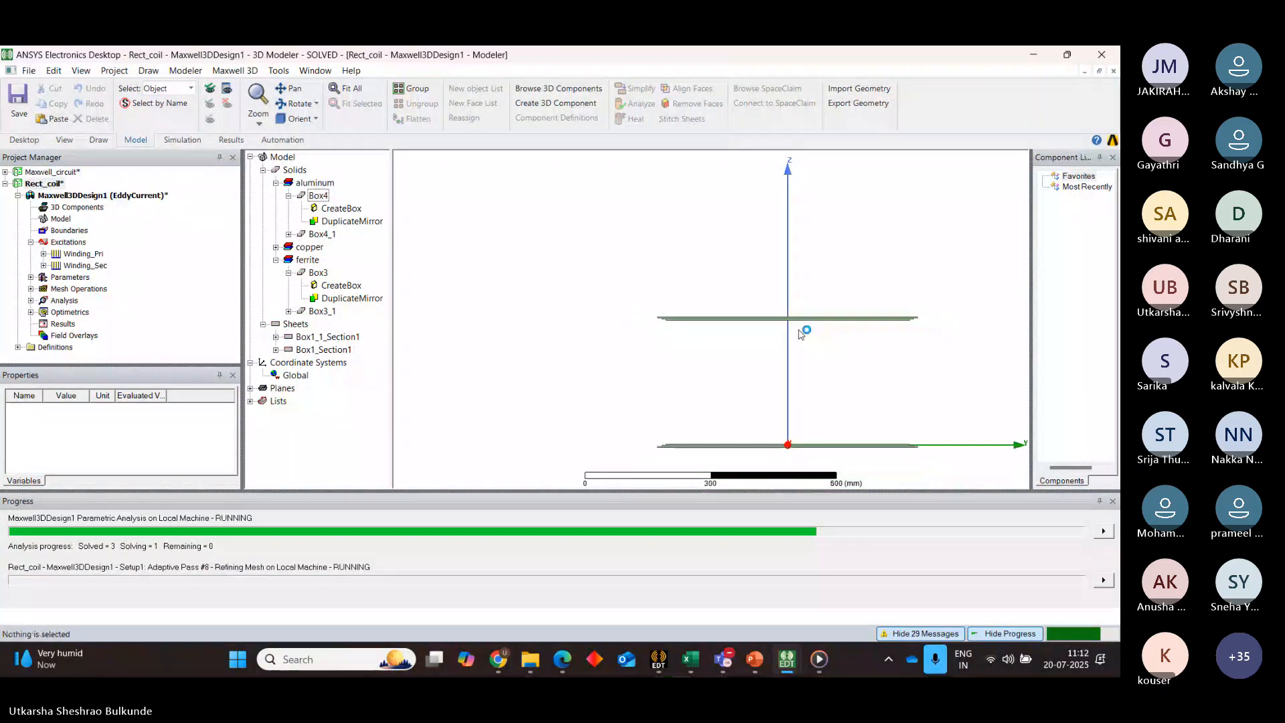
pyautogui.scroll(-1, 800, 333)
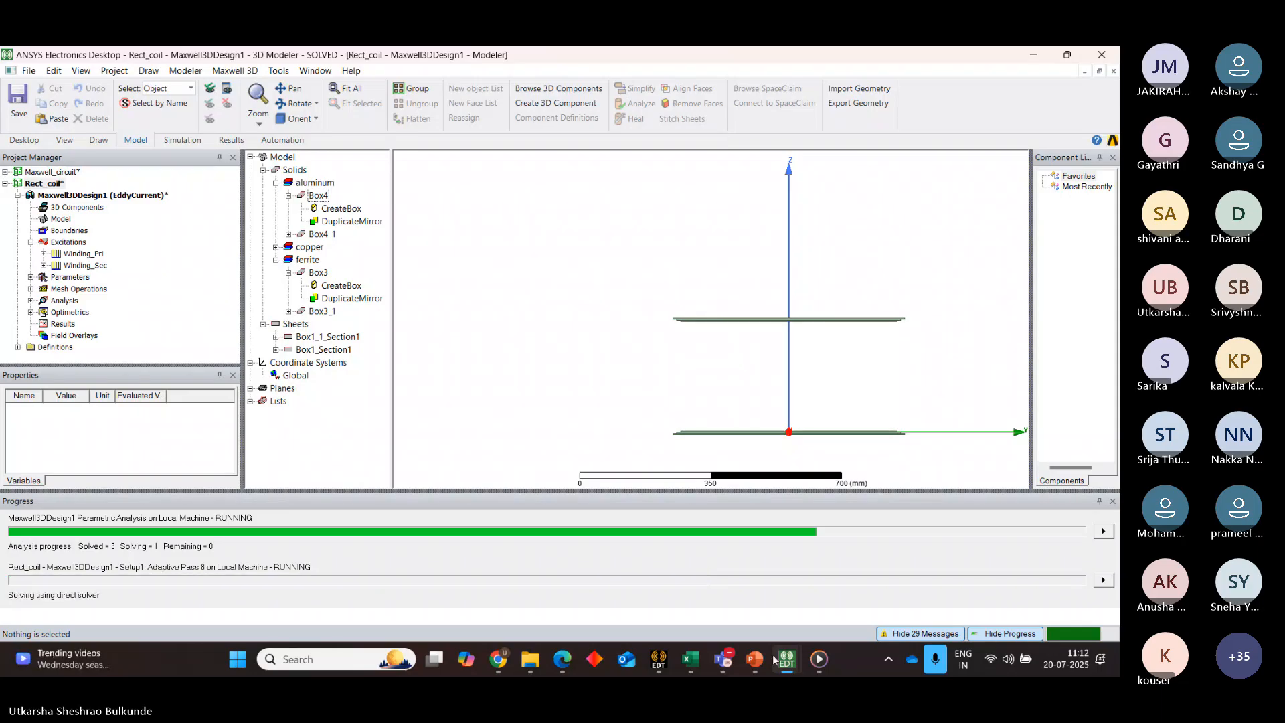
pyautogui.moveTo(761, 659)
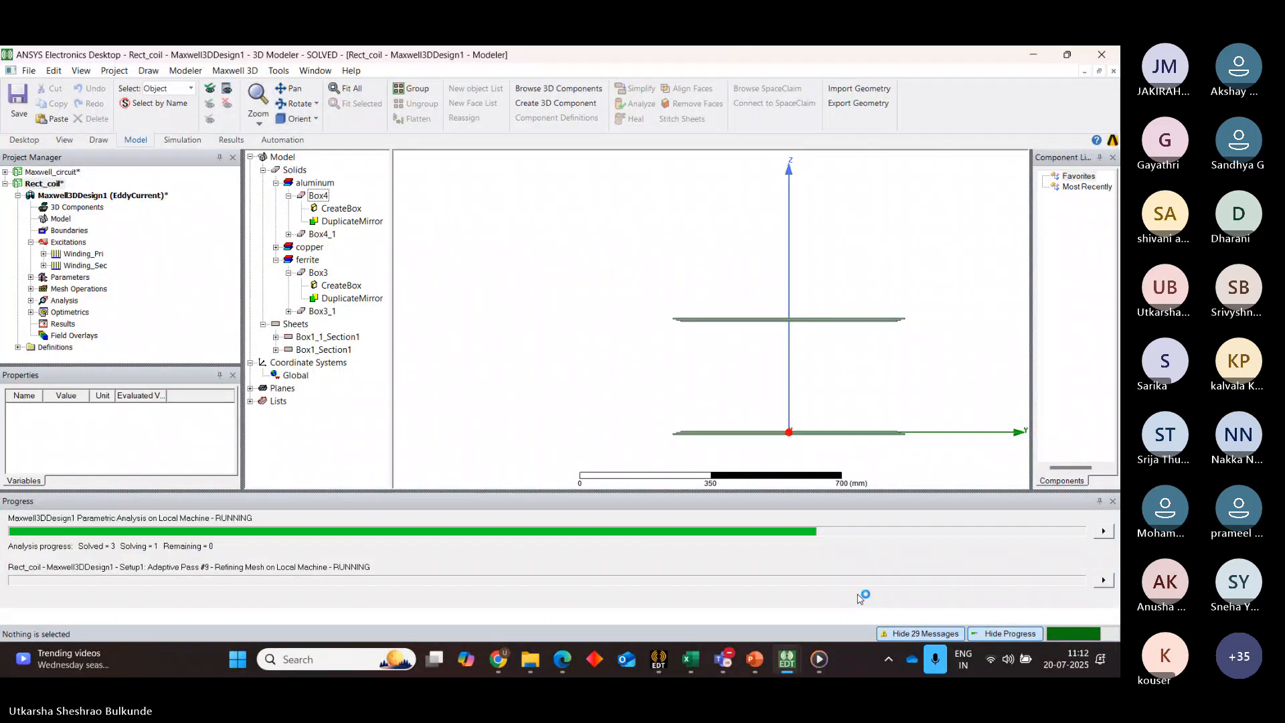
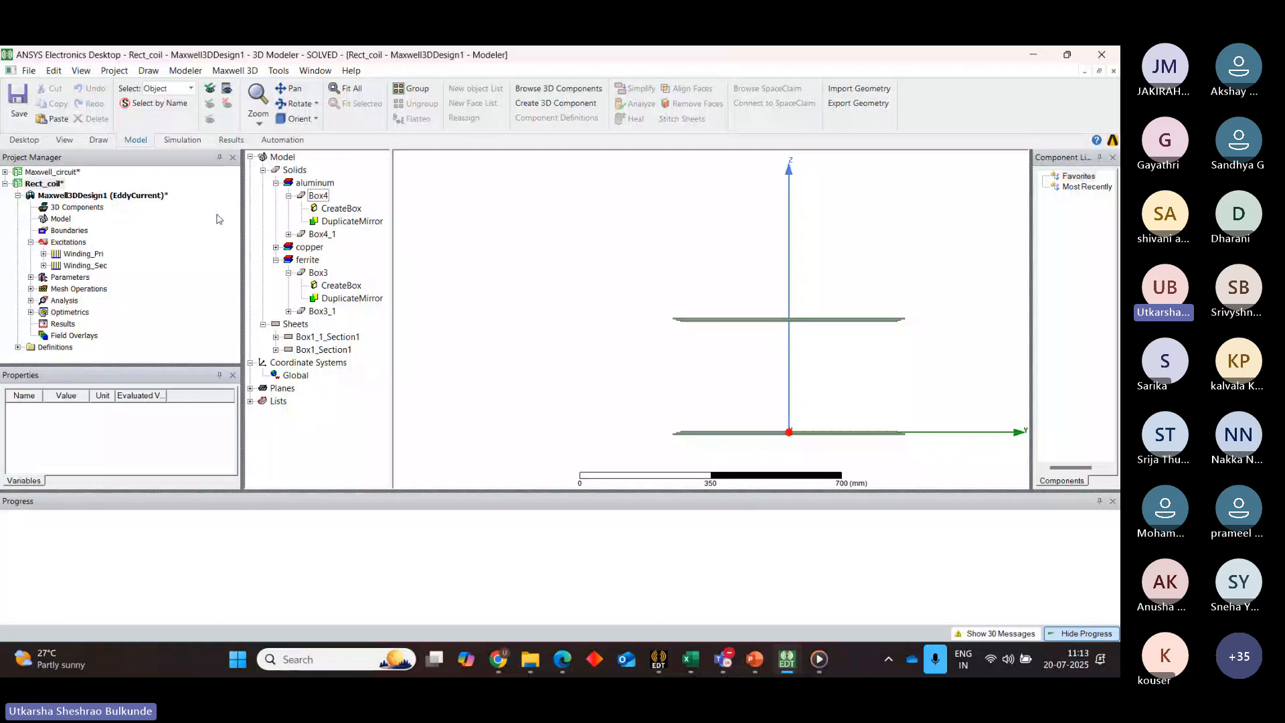
# Create a rectangular eddy-current plot of the coupling coefficient Matrix1.CplCoef(Winding_Sec,Winding_Pri) with airgap as the primary sweep
pyautogui.click(62, 324)
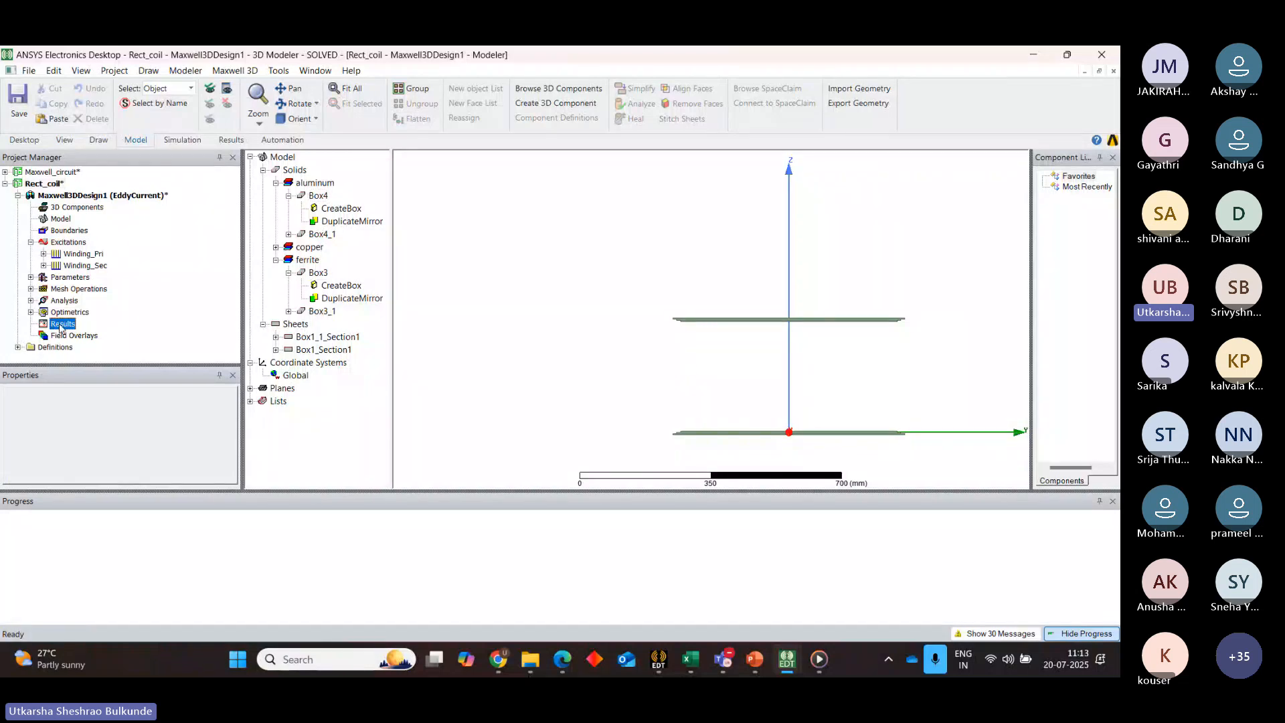
pyautogui.rightClick(61, 328)
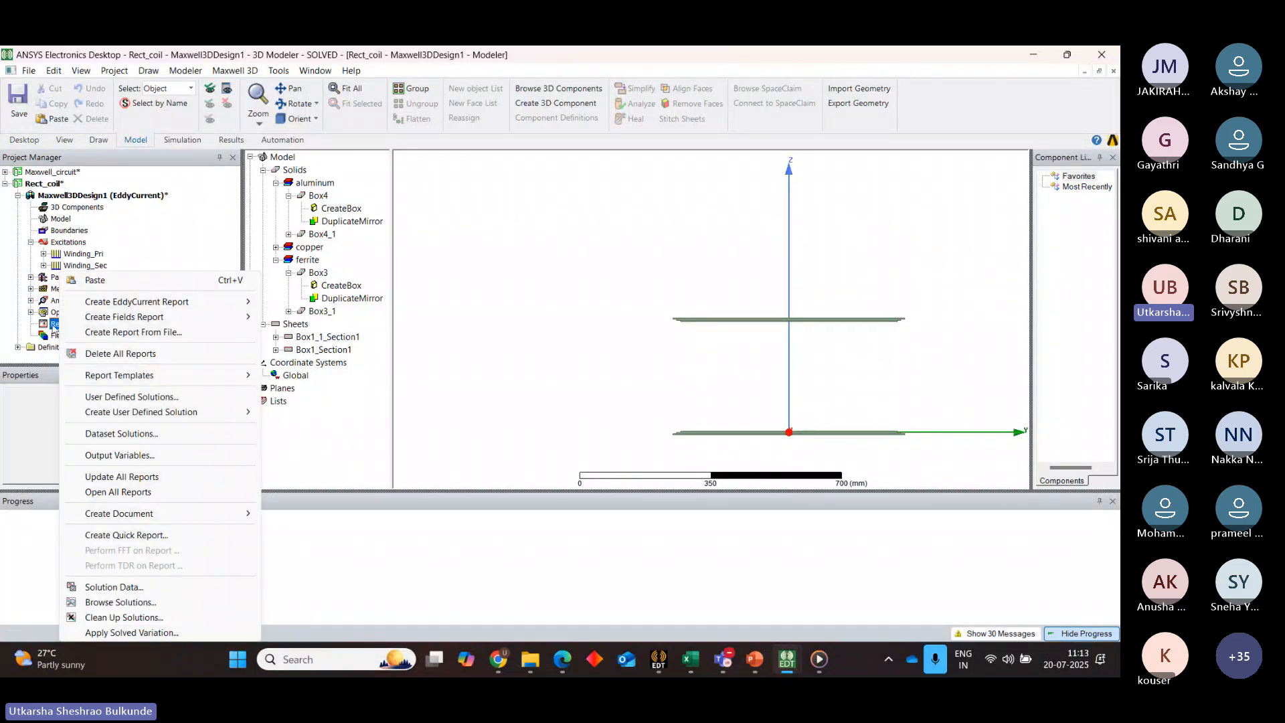
pyautogui.click(53, 327)
pyautogui.rightClick(53, 327)
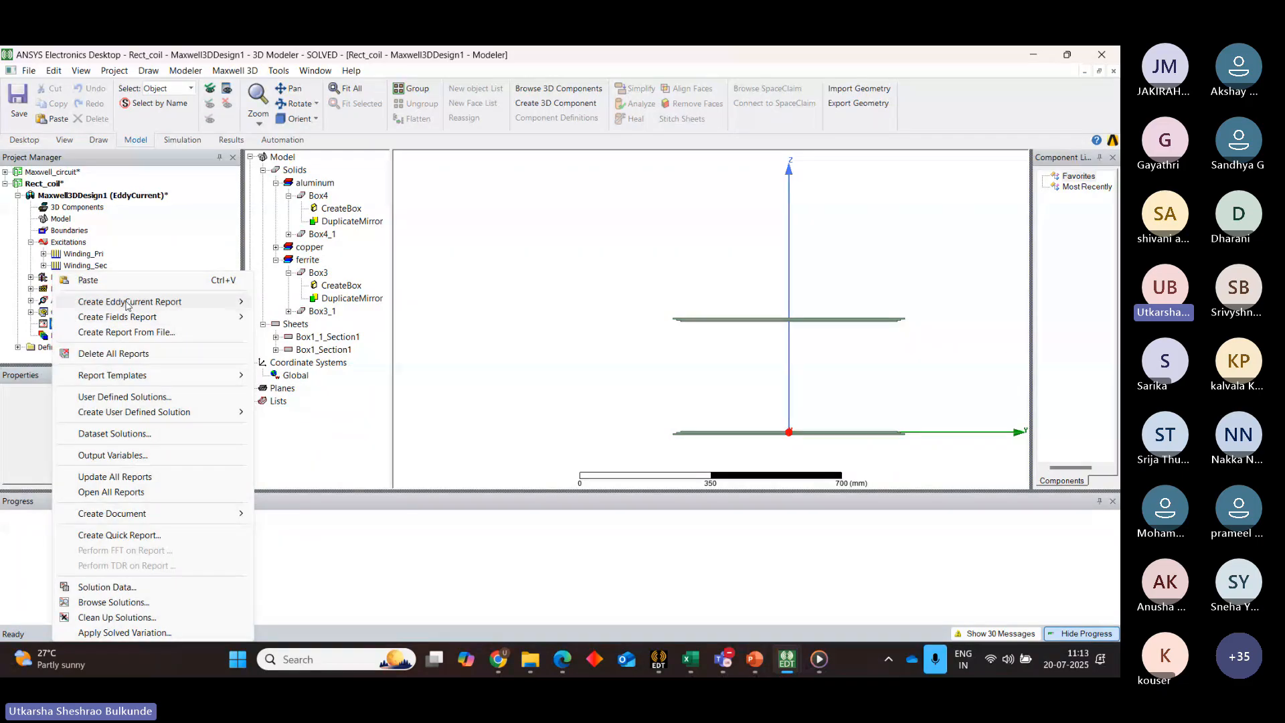
pyautogui.moveTo(128, 305)
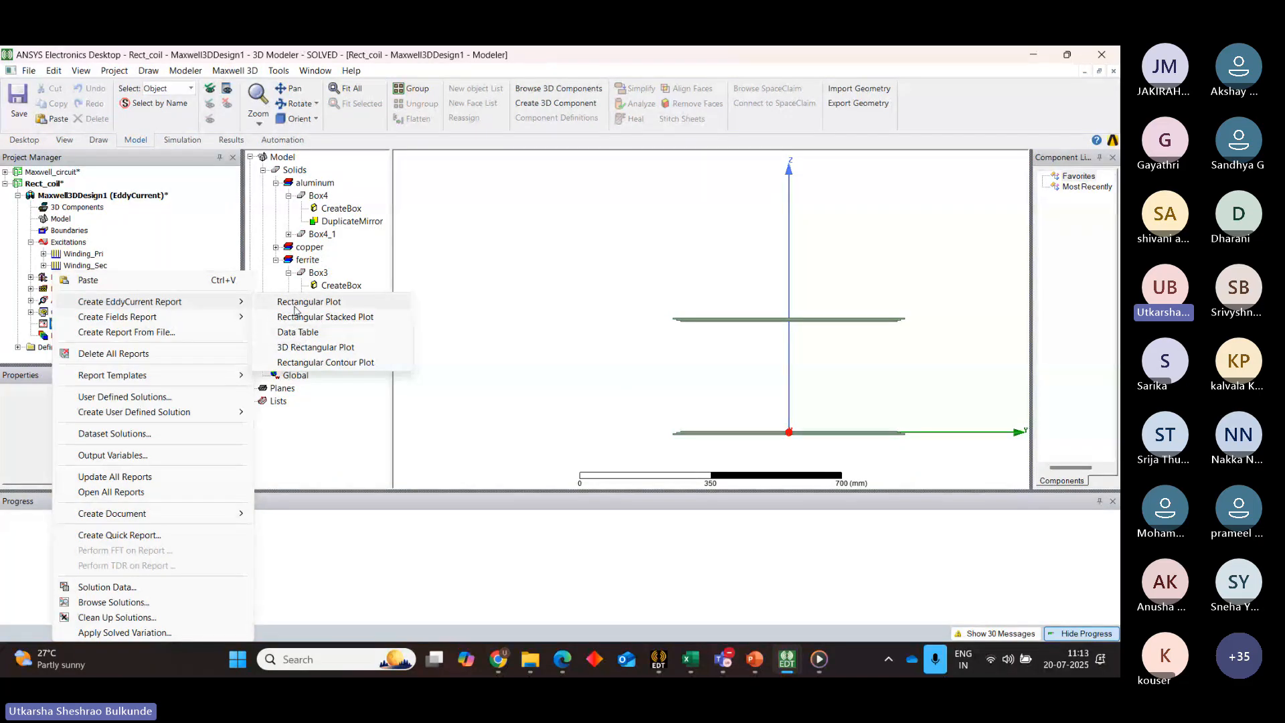
pyautogui.click(294, 310)
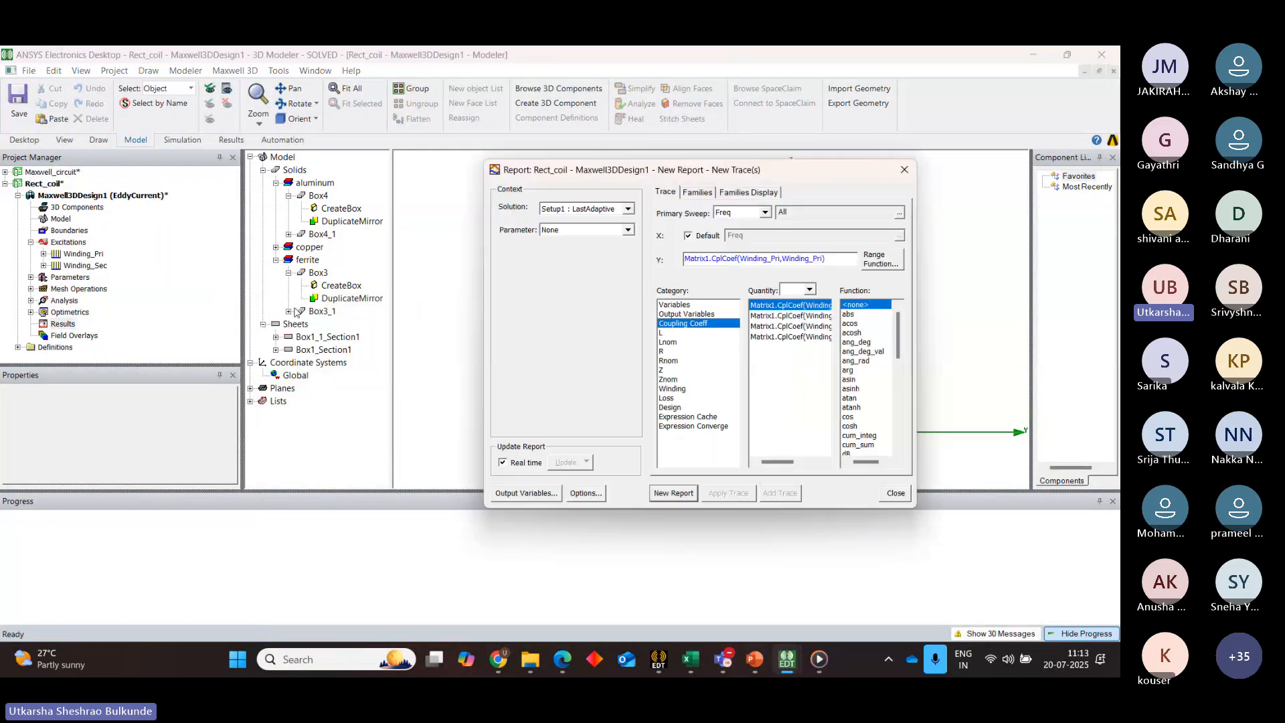
pyautogui.click(766, 213)
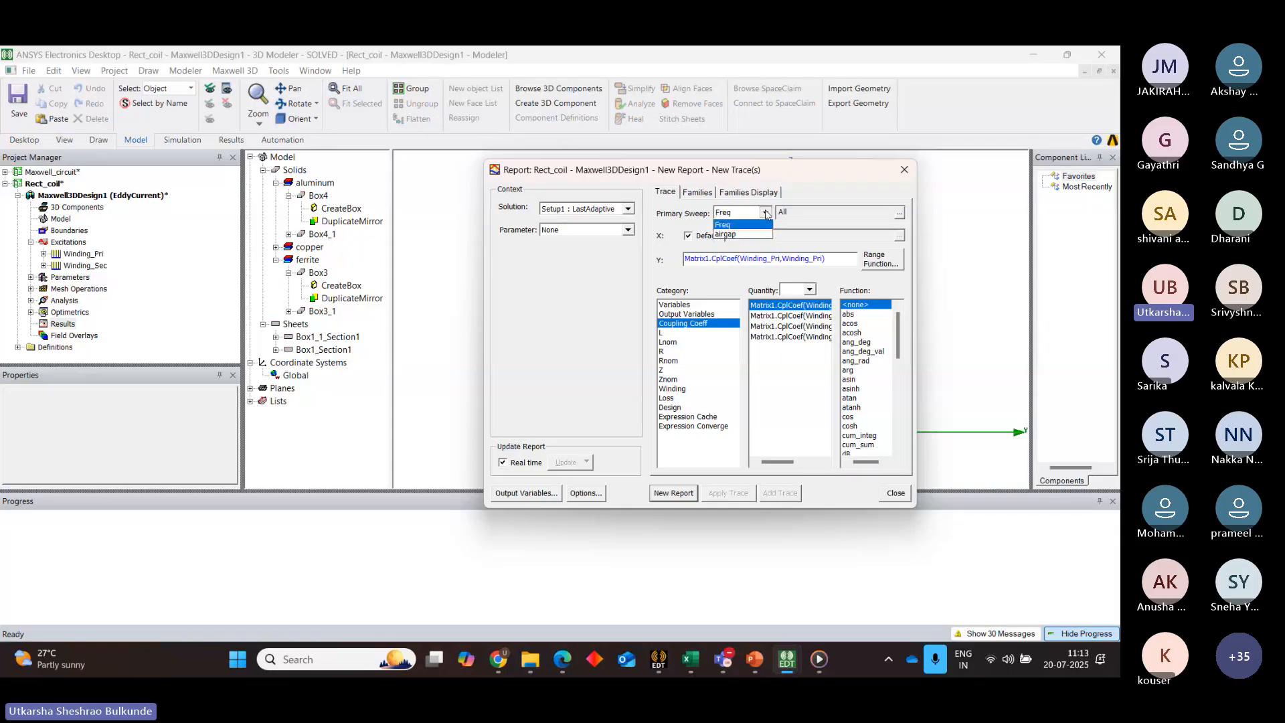
pyautogui.click(727, 234)
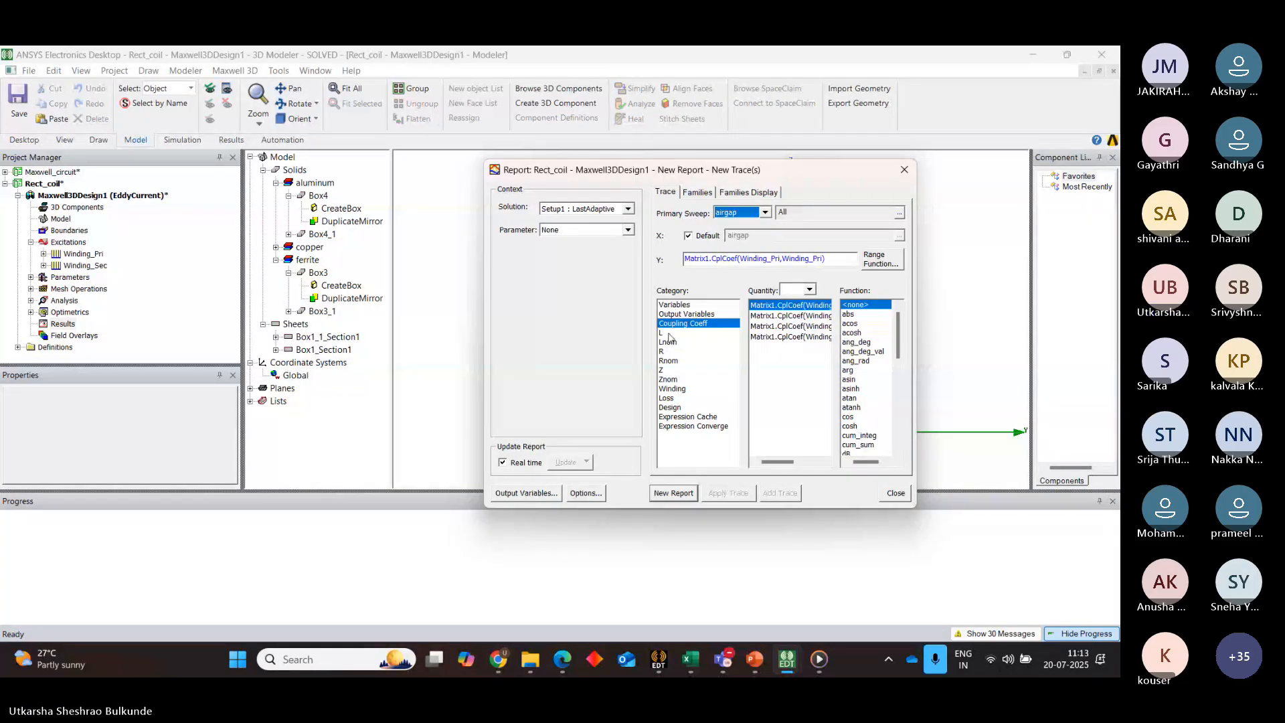
pyautogui.click(783, 316)
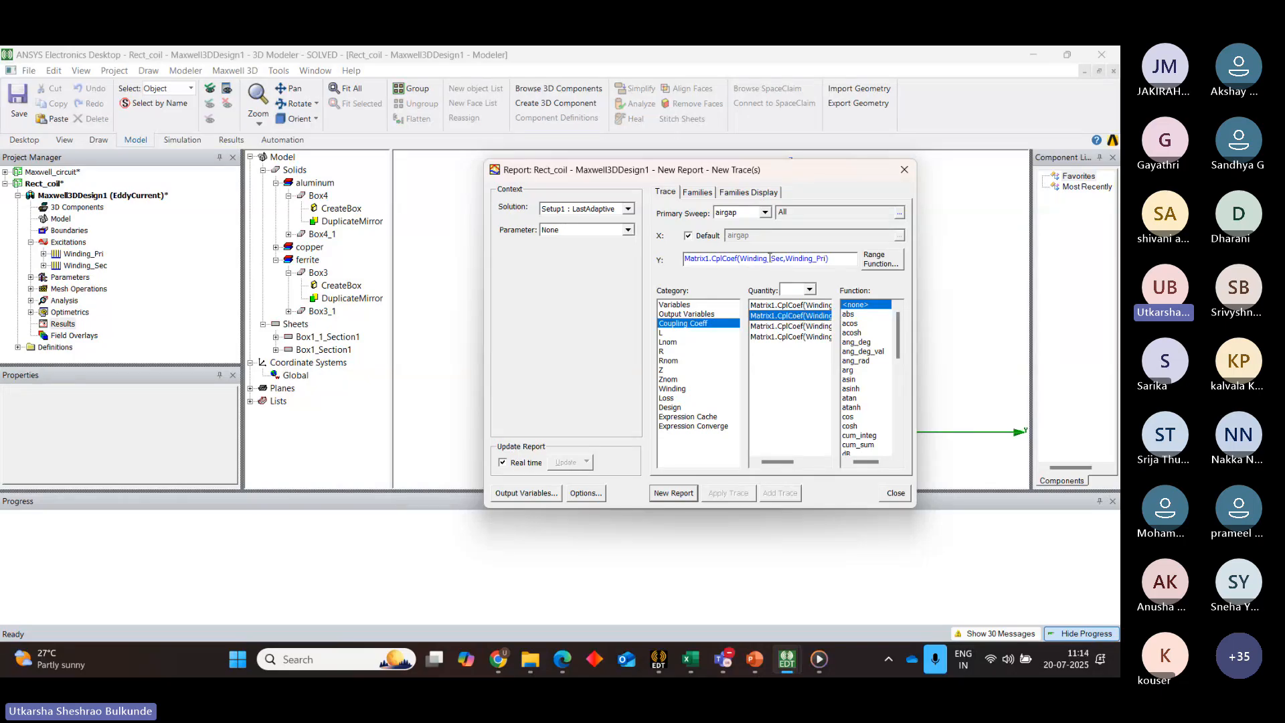
pyautogui.click(673, 494)
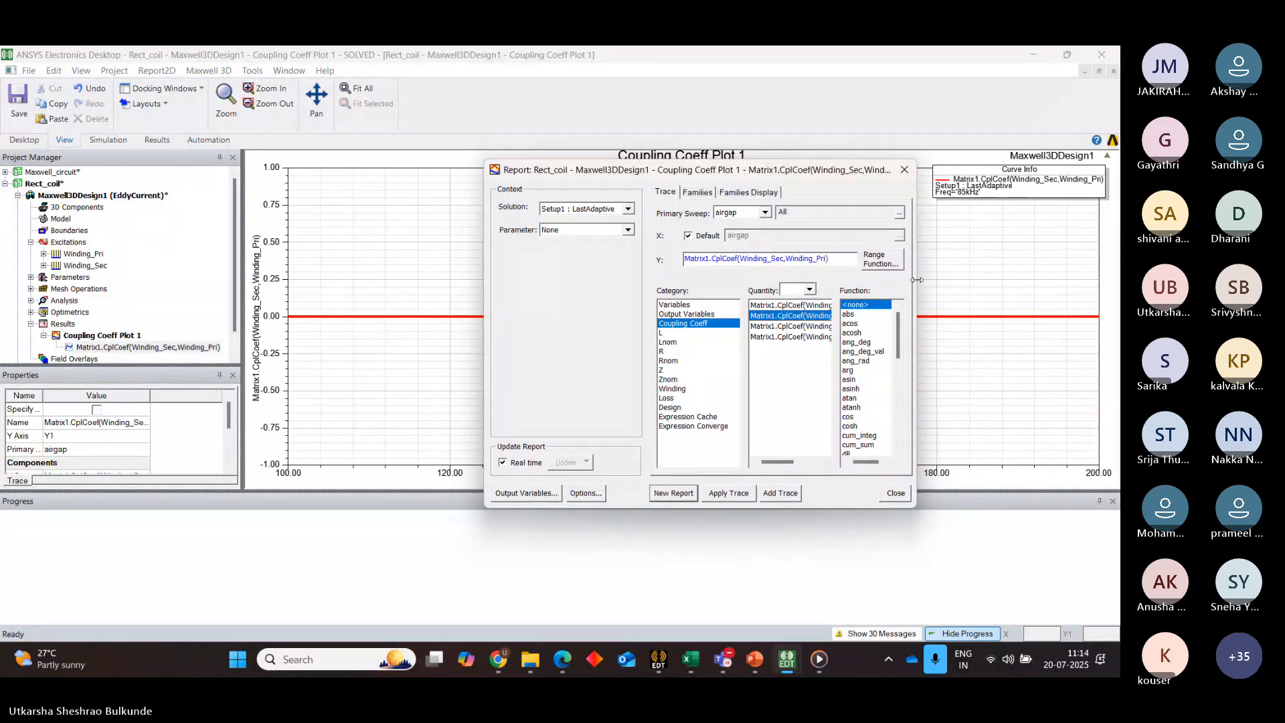
pyautogui.click(905, 170)
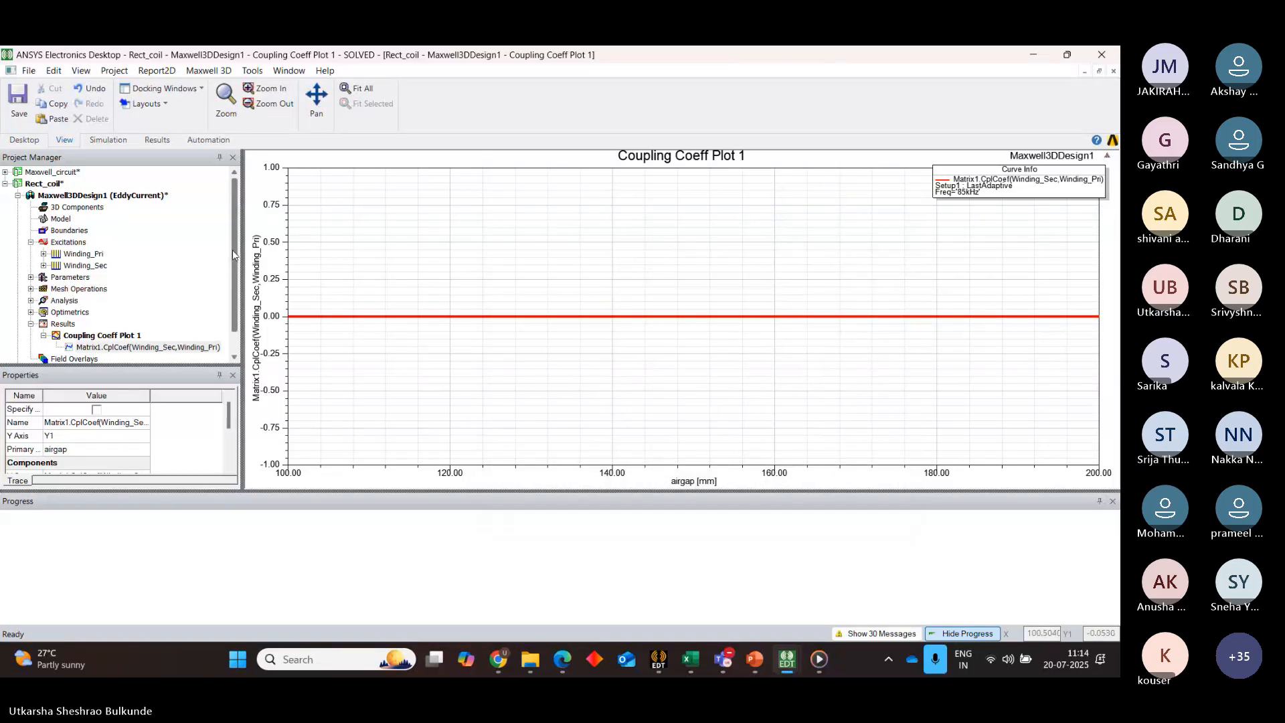
# Review the Primary coil terminal settings and the Winding_Pri and Winding_Sec excitation parameters without changing them
pyautogui.moveTo(233, 256); pyautogui.dragTo(234, 267)
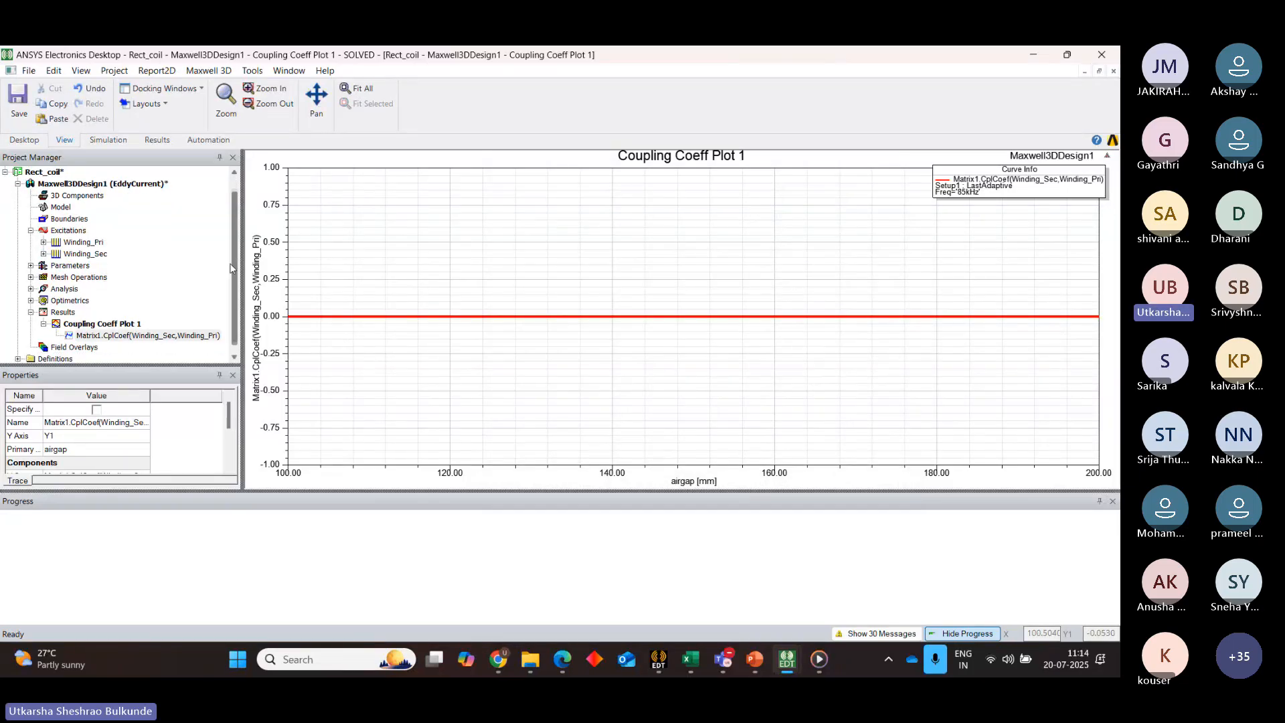
pyautogui.click(44, 242)
pyautogui.doubleClick(86, 254)
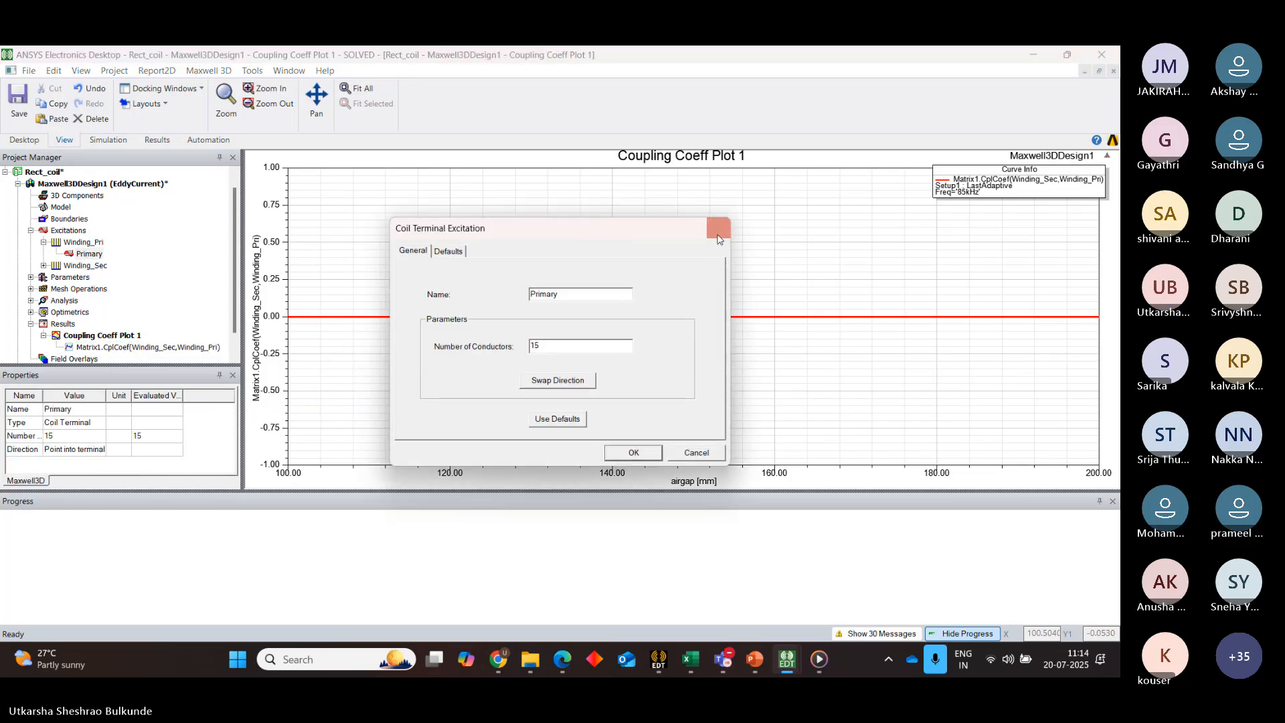
pyautogui.click(718, 231)
pyautogui.doubleClick(82, 243)
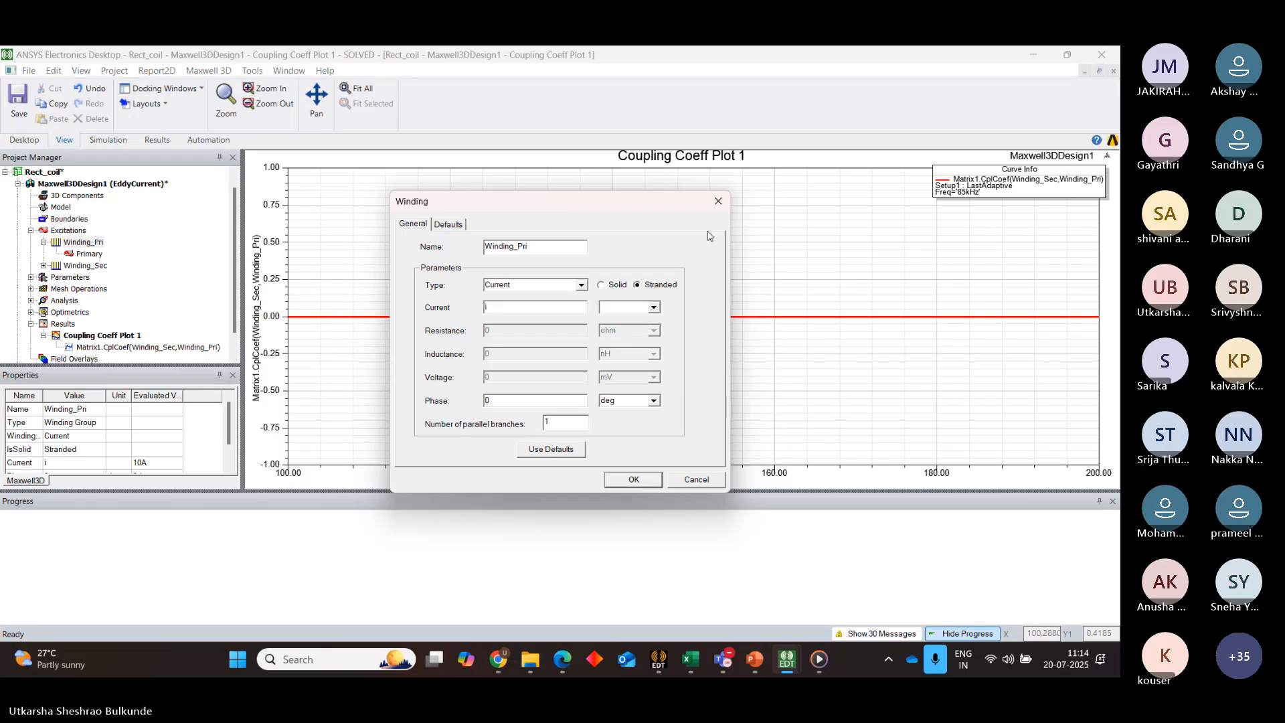
pyautogui.click(719, 201)
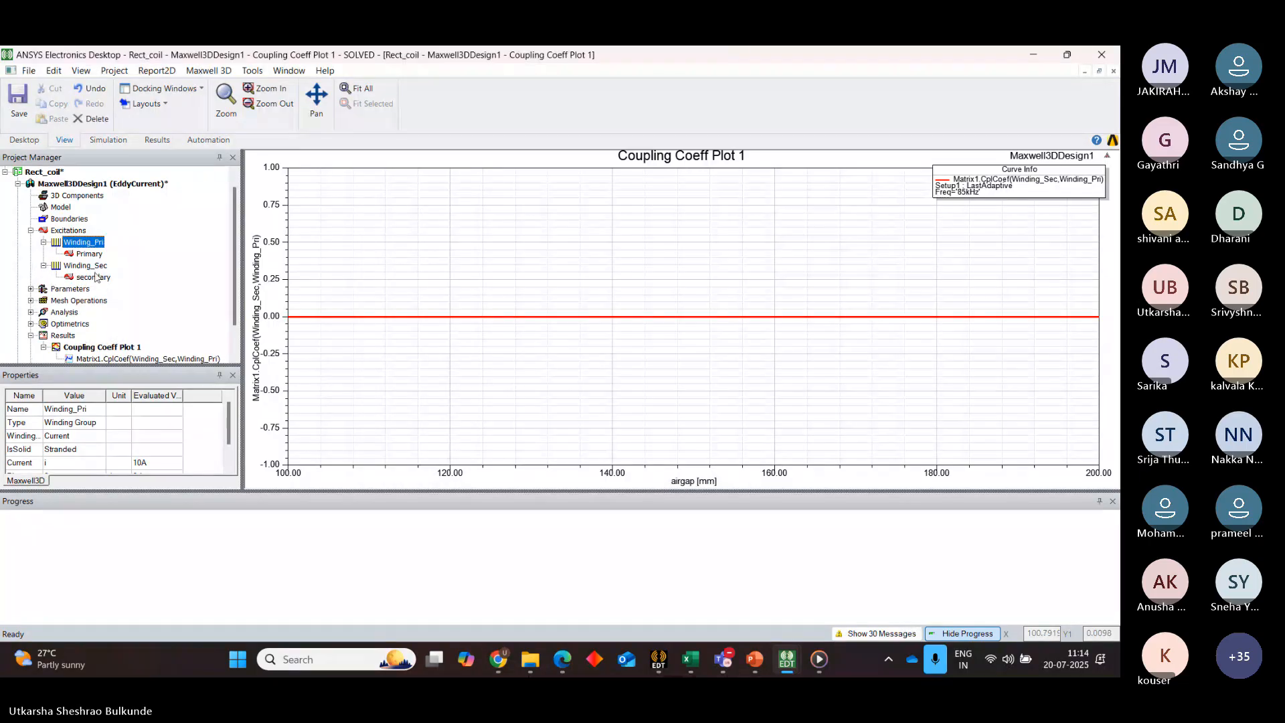
pyautogui.doubleClick(85, 266)
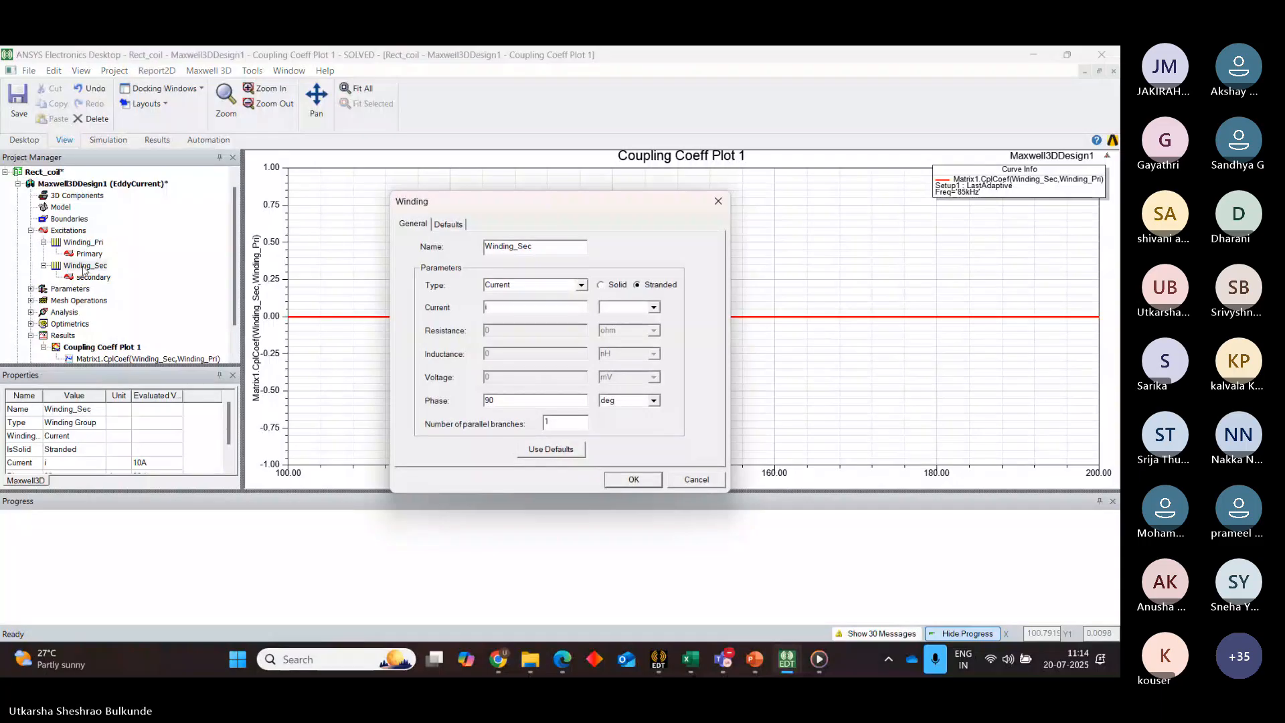
pyautogui.click(640, 481)
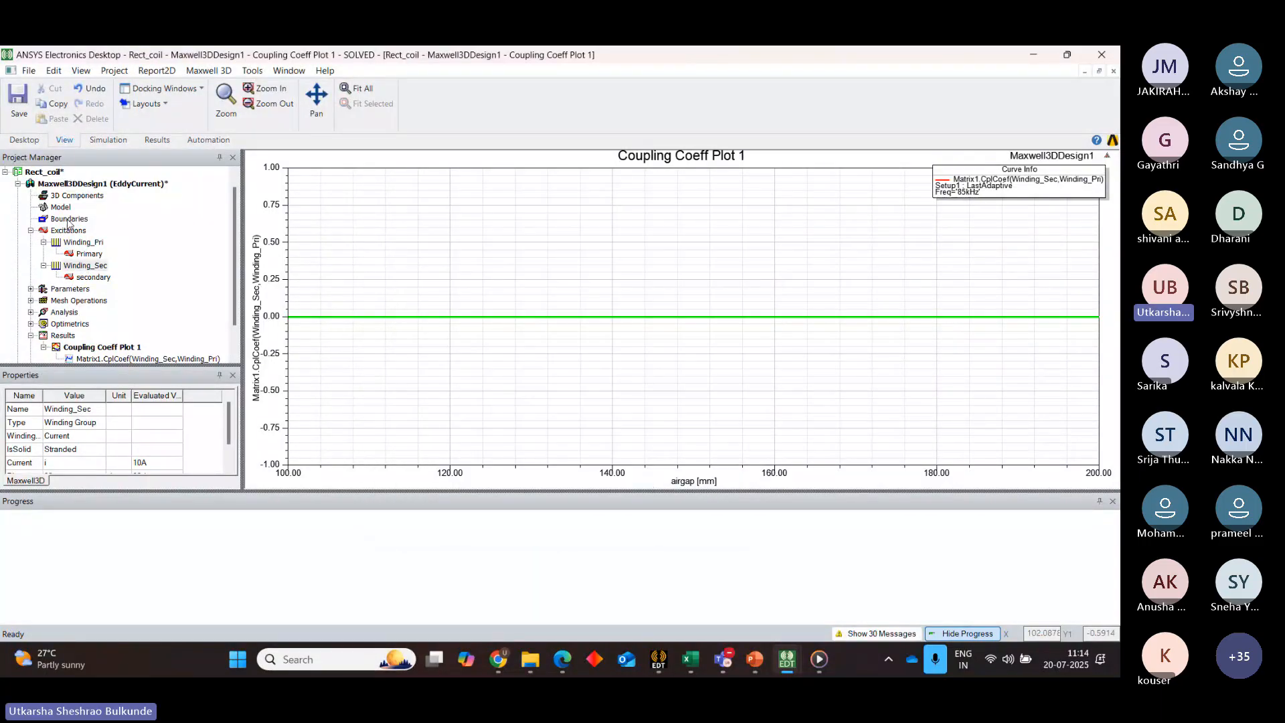
# Check the design variables of Maxwell3DDesign1 in the 3D model view and reopen Coupling Coeff Plot 1
pyautogui.doubleClick(80, 183)
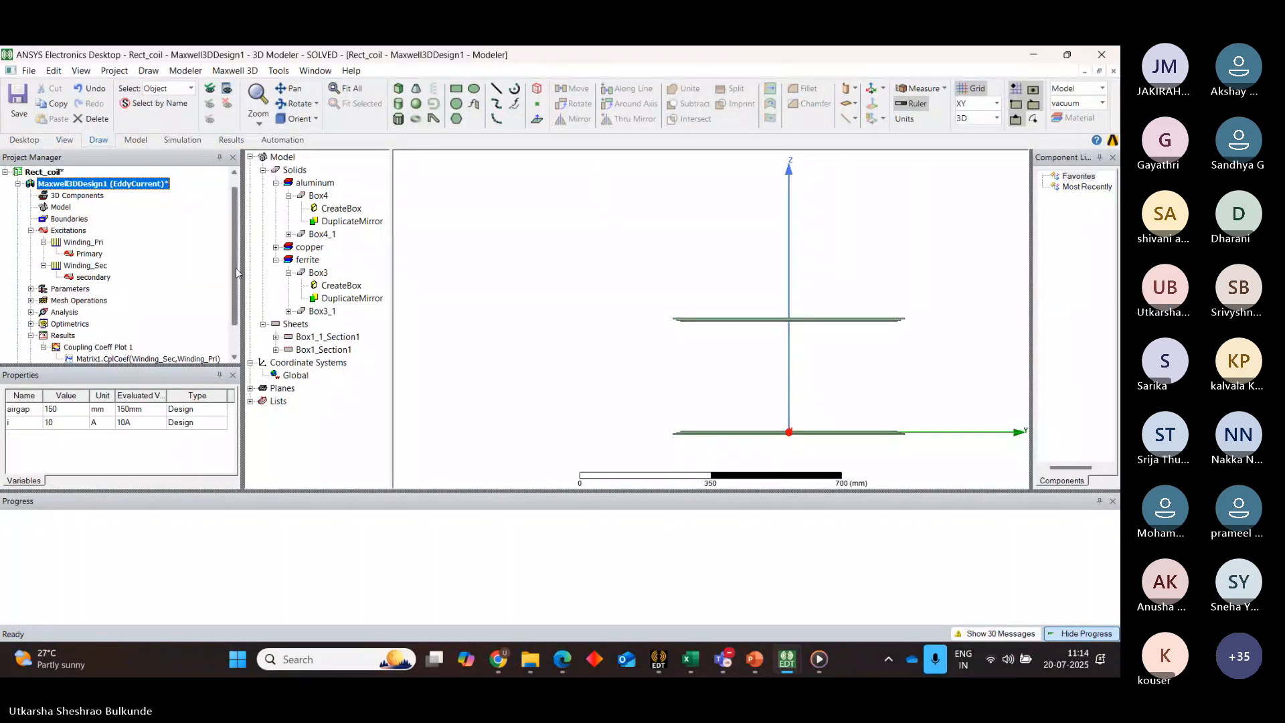
pyautogui.scroll(-3, 218, 338)
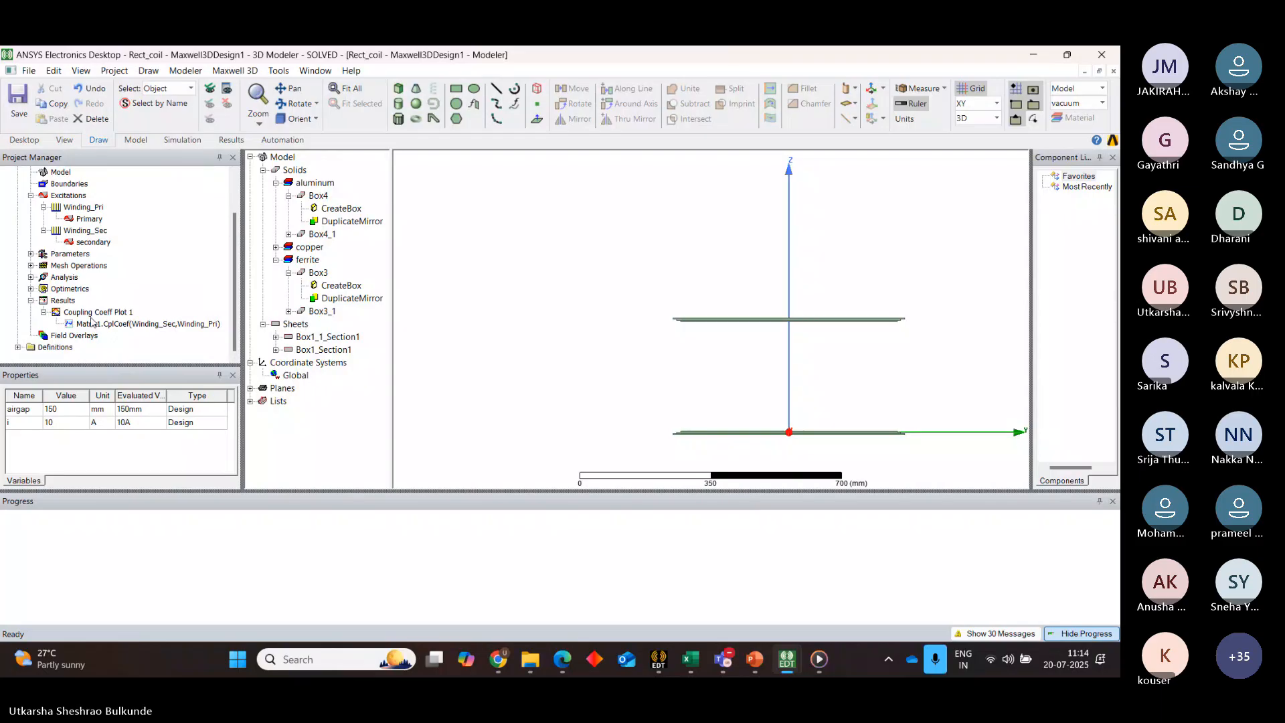
pyautogui.doubleClick(91, 316)
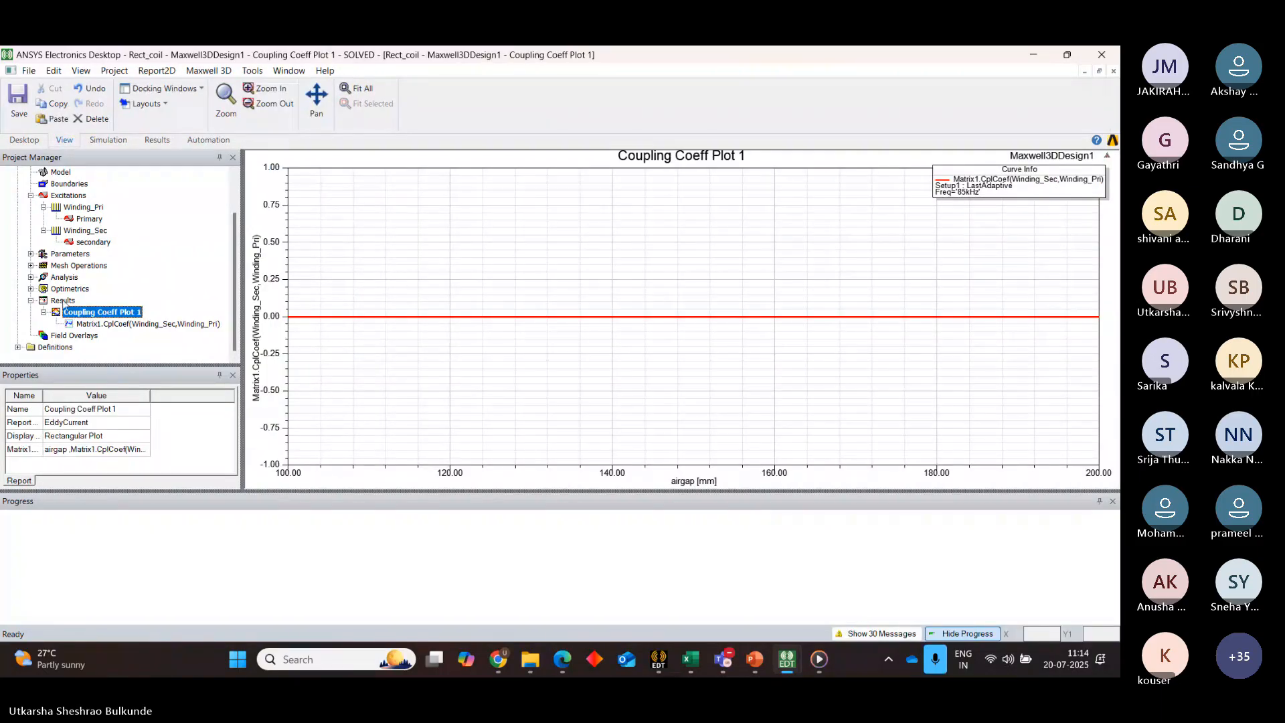
pyautogui.rightClick(63, 300)
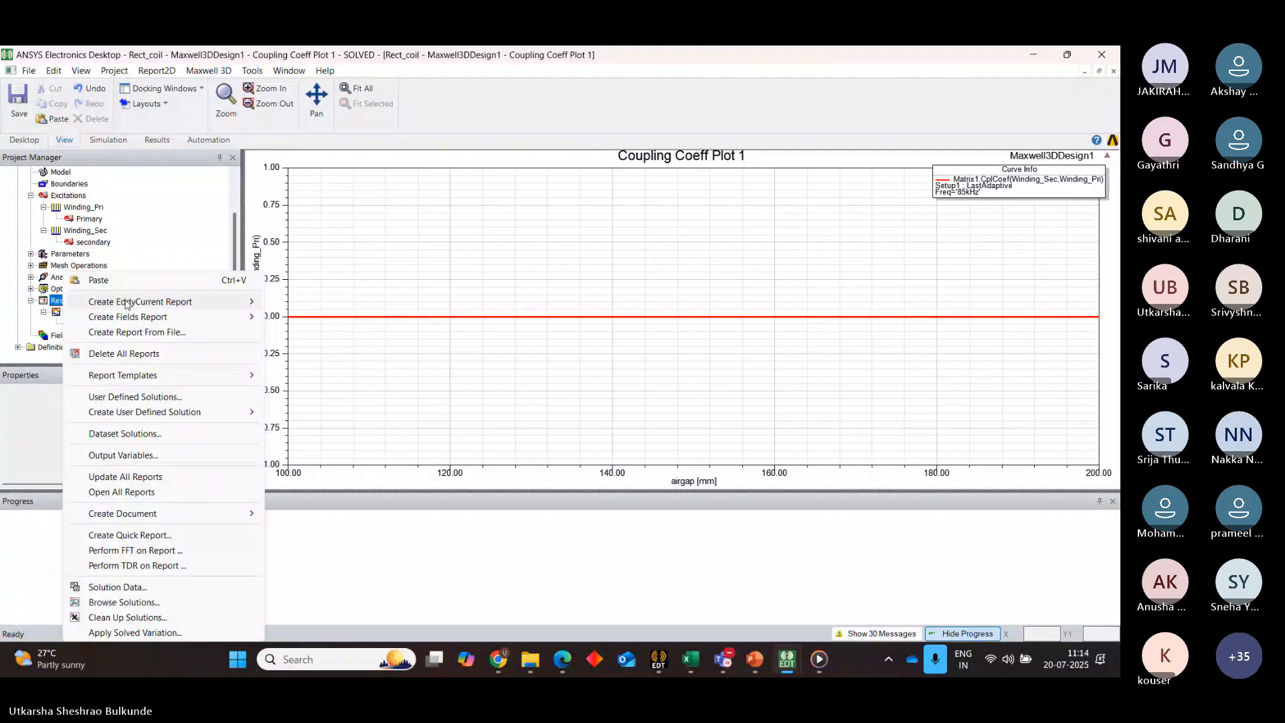
pyautogui.moveTo(126, 305)
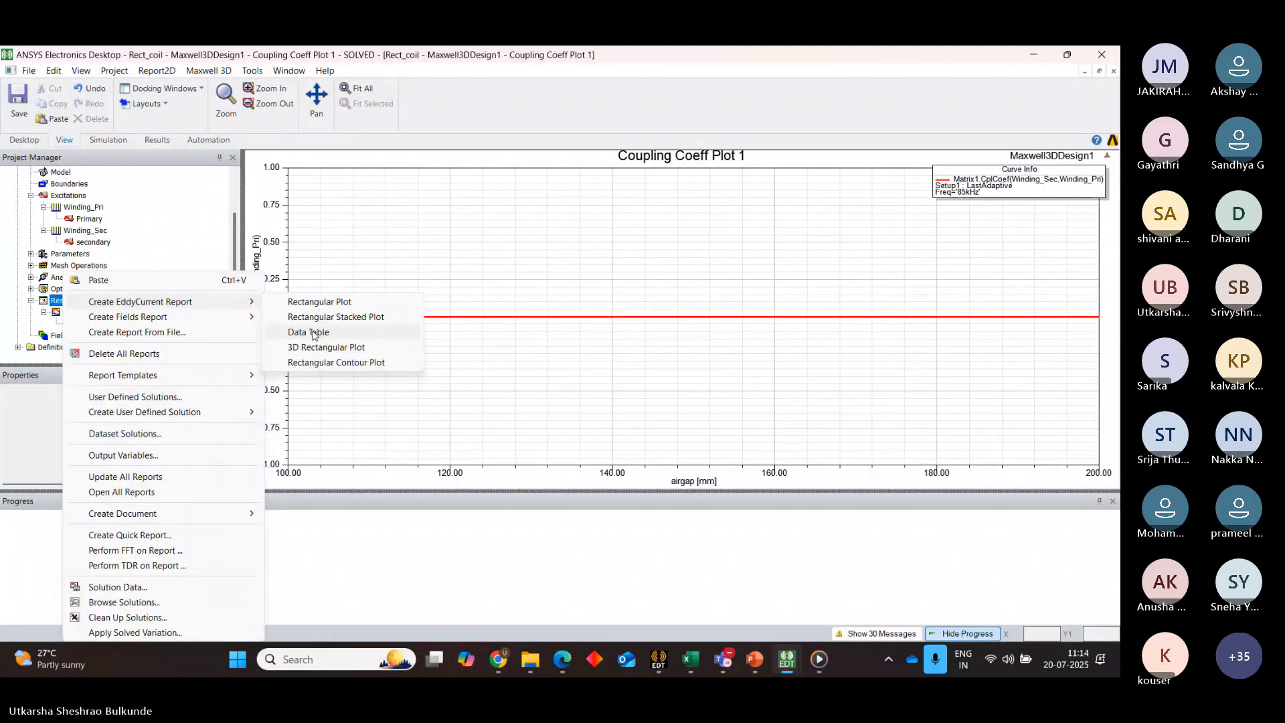
pyautogui.click(313, 332)
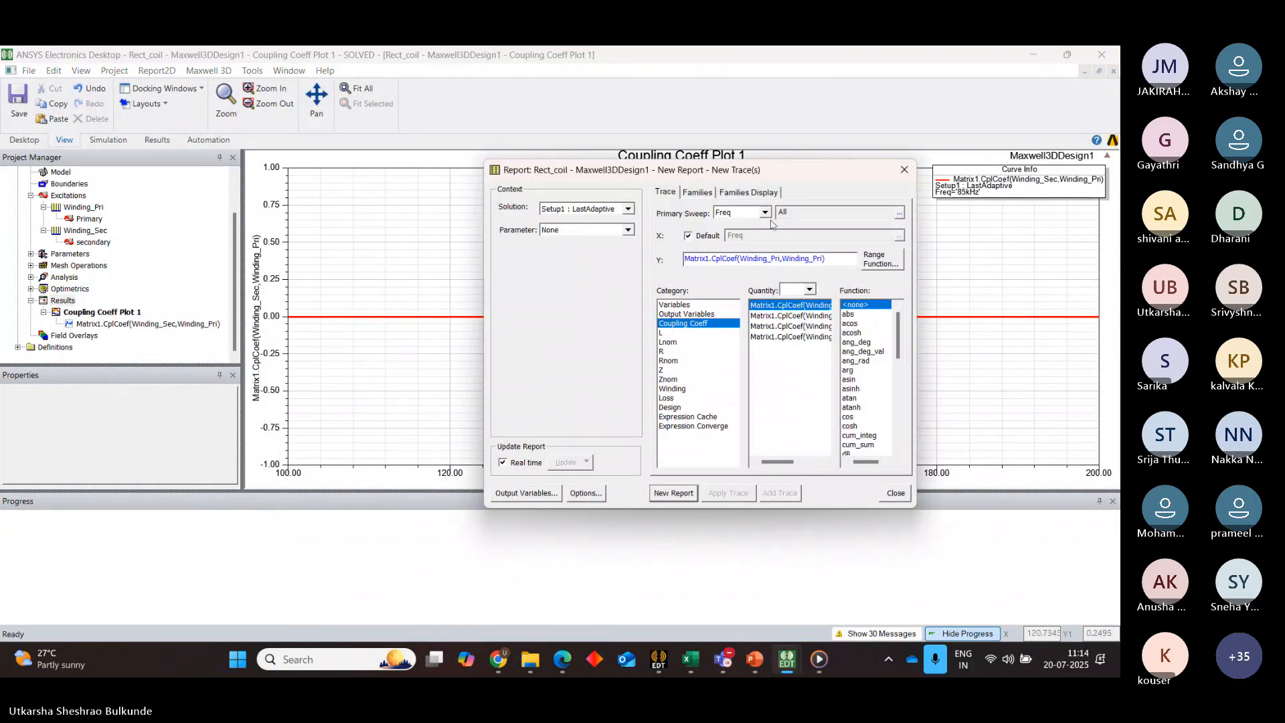
pyautogui.click(905, 169)
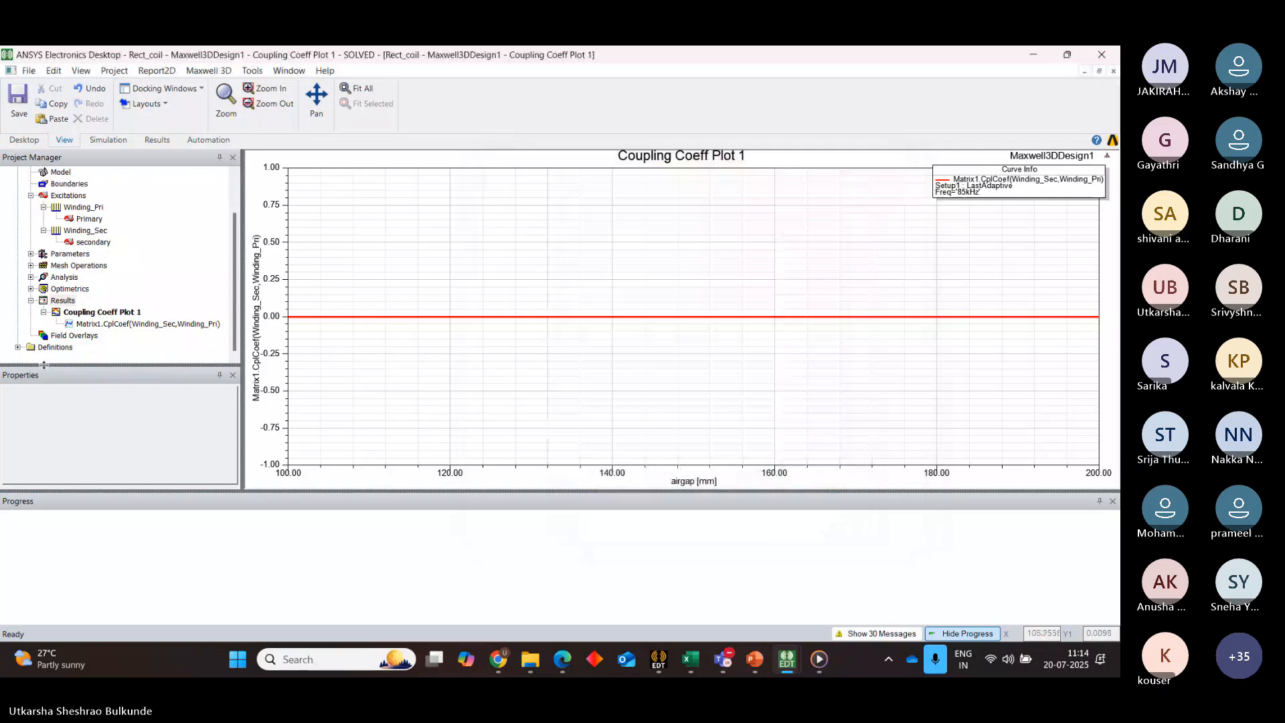
# Review the general solve settings of Setup1 under Analysis and close them without changes
pyautogui.click(59, 300)
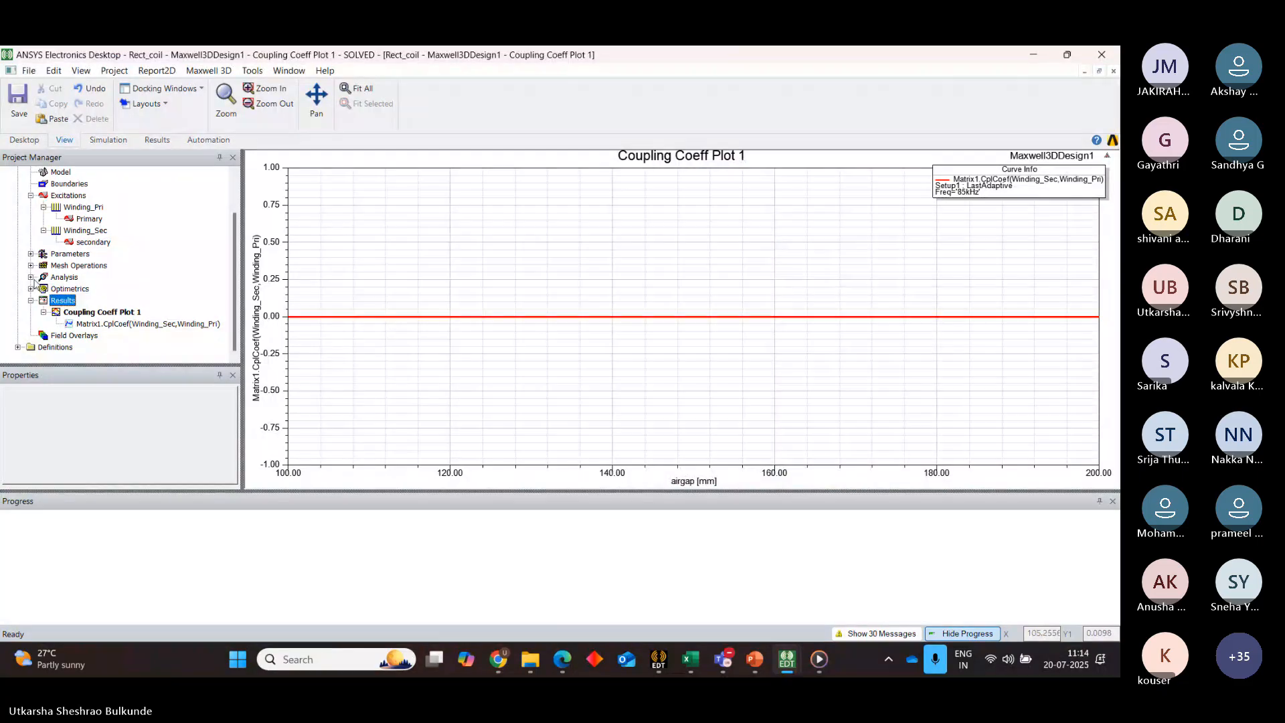
pyautogui.click(31, 277)
pyautogui.doubleClick(75, 289)
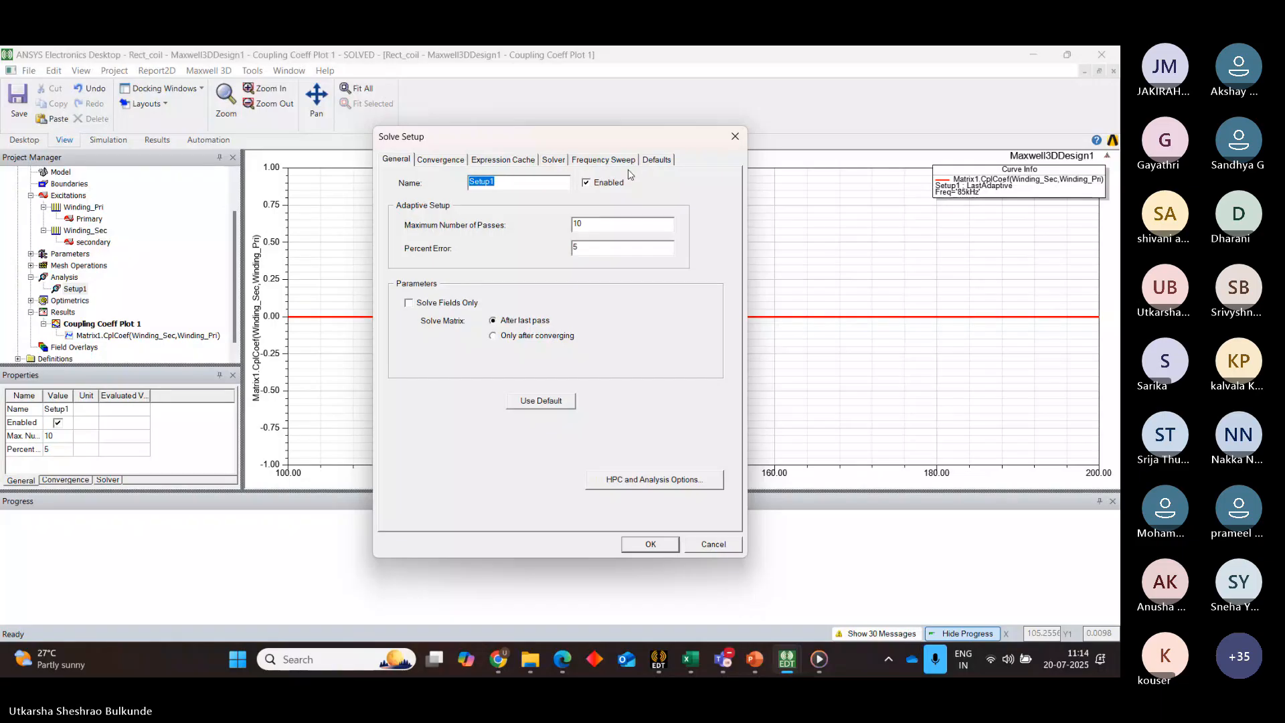
pyautogui.click(735, 137)
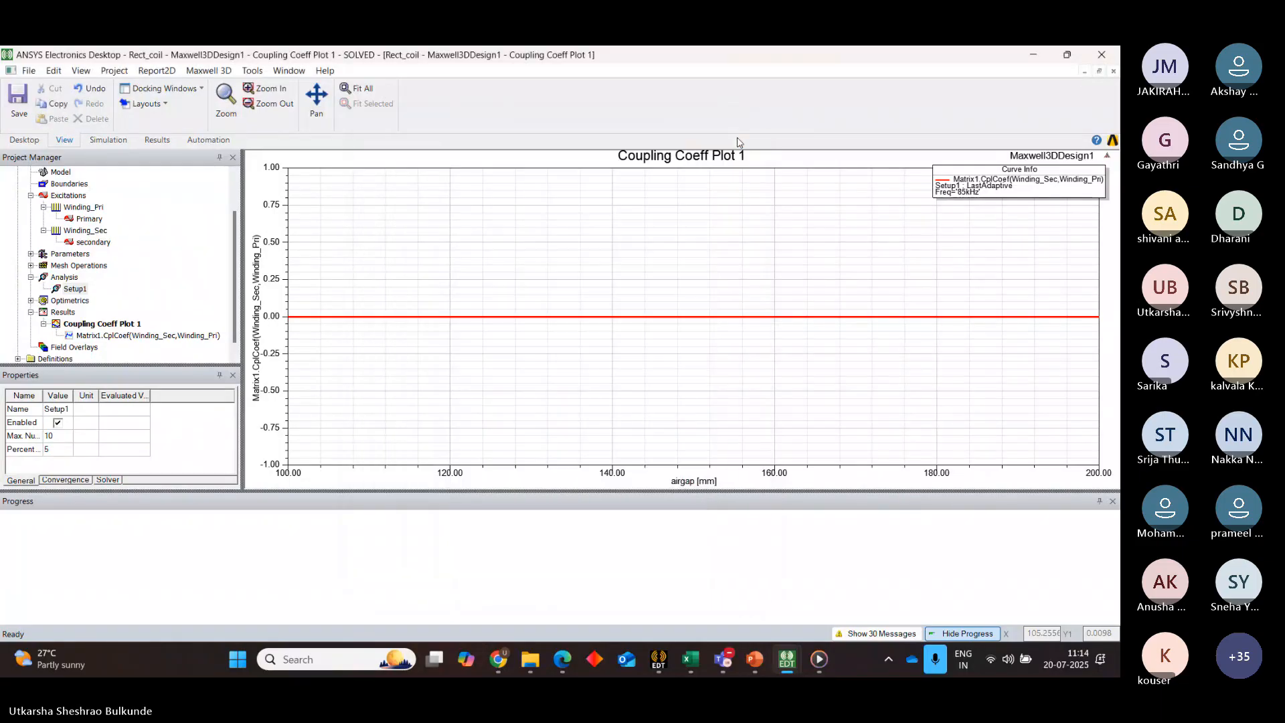
# Create an eddy-current data table over airgap of Matrix1.L for Pri-Pri, Sec-Pri and Pri-Sec winding pairs
pyautogui.rightClick(72, 313)
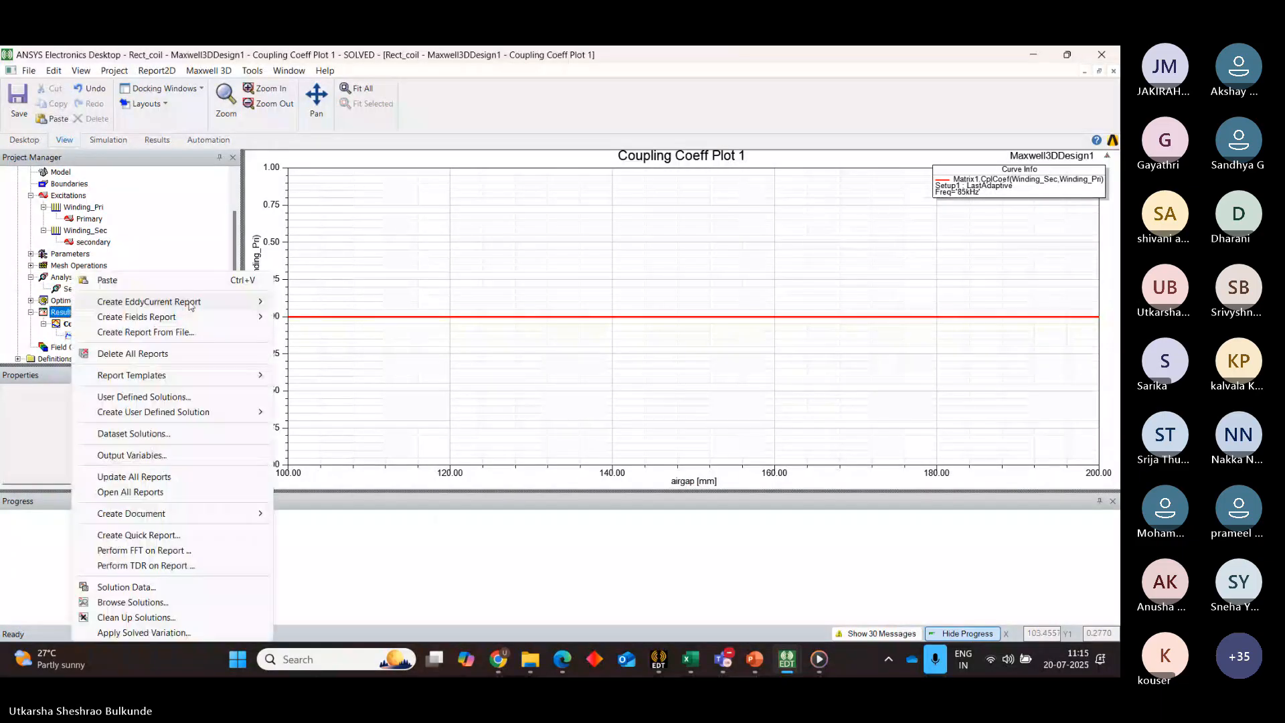
pyautogui.moveTo(187, 301)
pyautogui.click(316, 332)
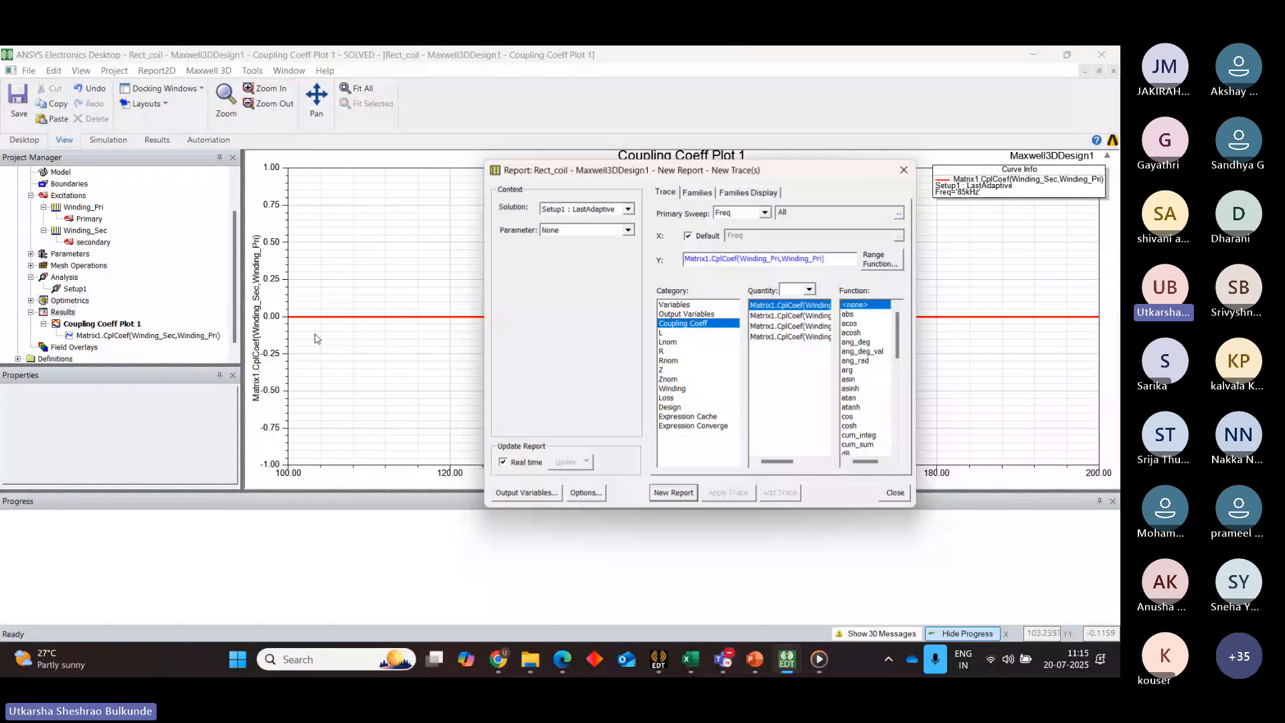
pyautogui.click(766, 213)
pyautogui.click(726, 234)
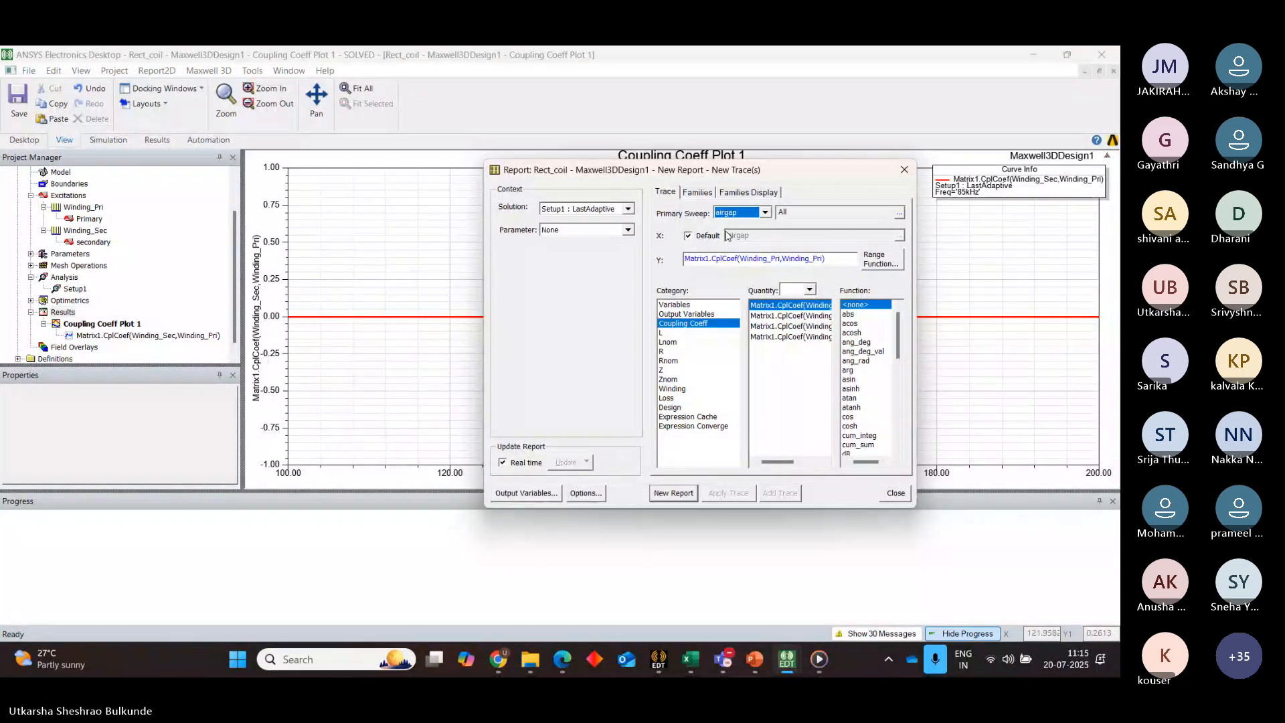
pyautogui.click(665, 332)
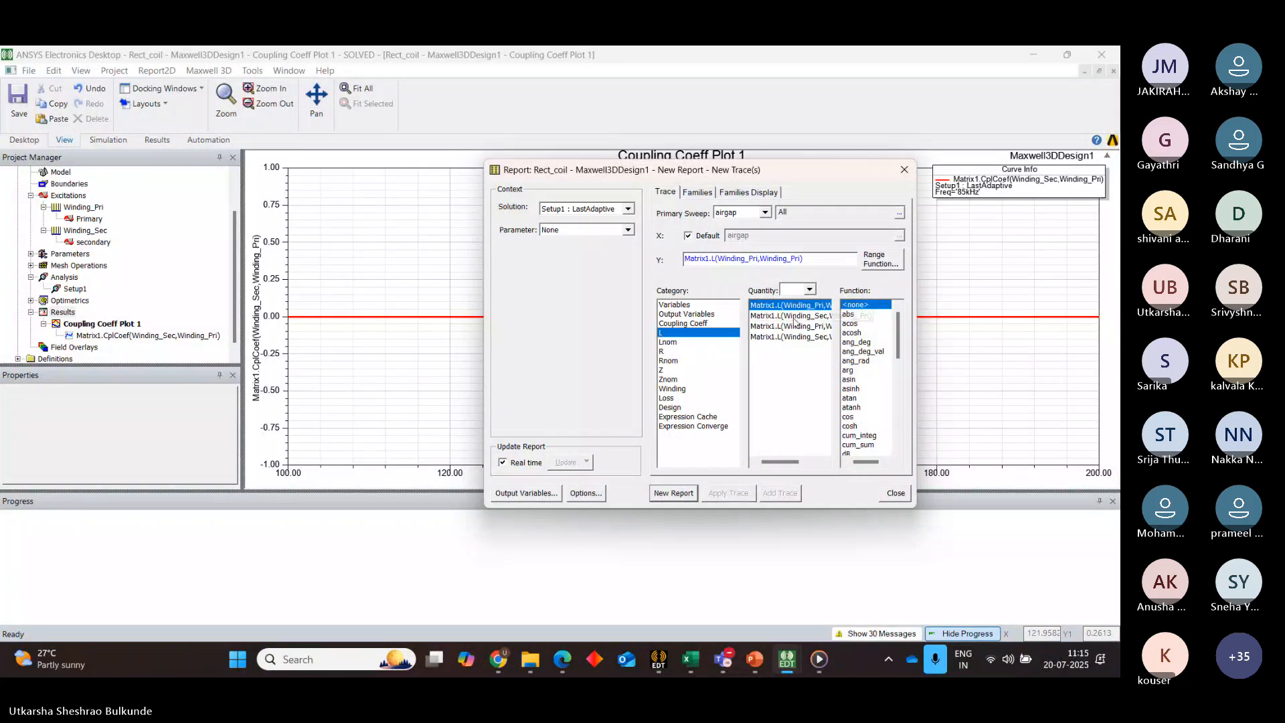
pyautogui.keyDown('ctrl'); pyautogui.click(790, 326); pyautogui.keyUp('ctrl')
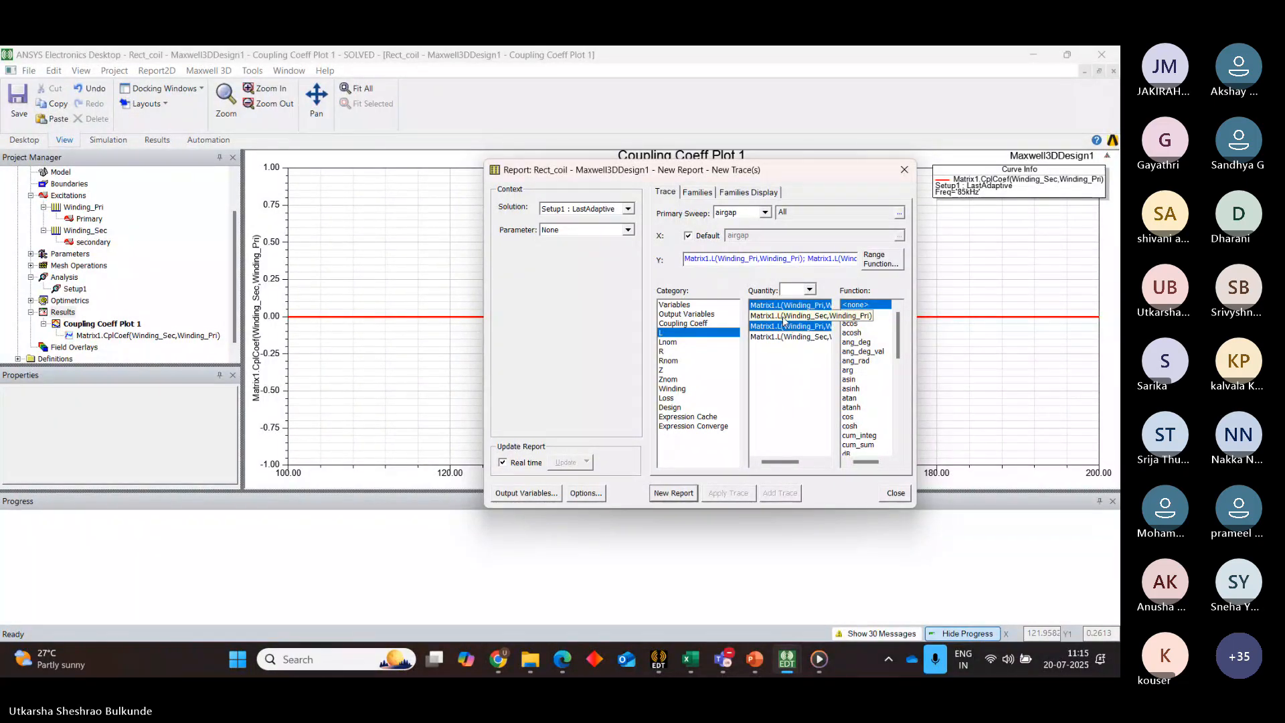
pyautogui.keyDown('ctrl'); pyautogui.click(791, 316); pyautogui.keyUp('ctrl')
pyautogui.click(661, 494)
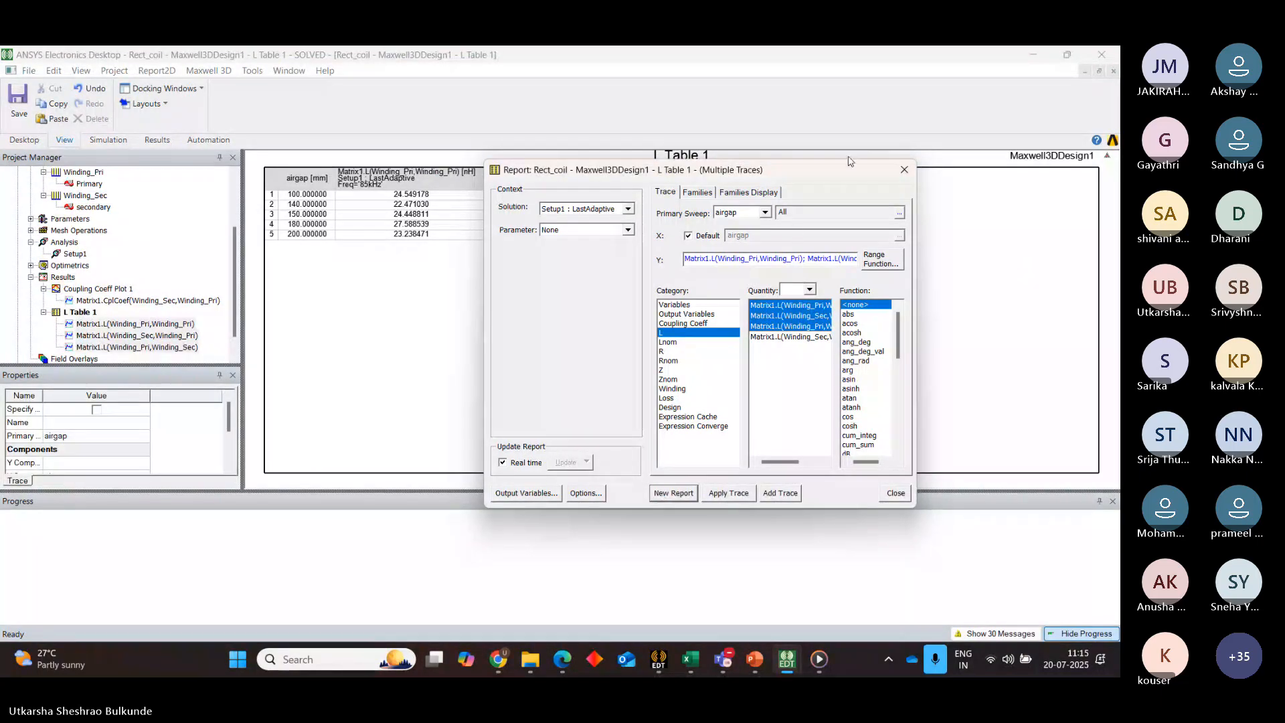
pyautogui.click(905, 170)
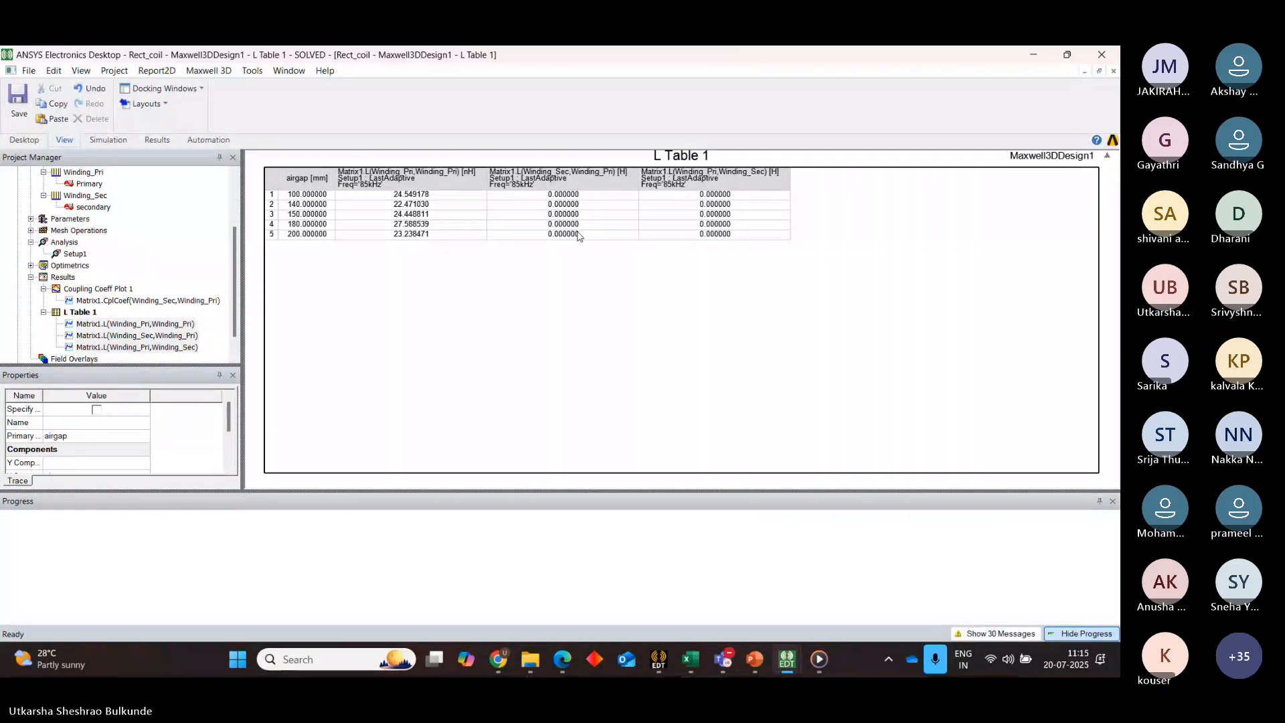
# Collapse the Winding_Pri and Winding_Sec entries under Excitations in the project tree
pyautogui.moveTo(235, 231); pyautogui.dragTo(234, 178)
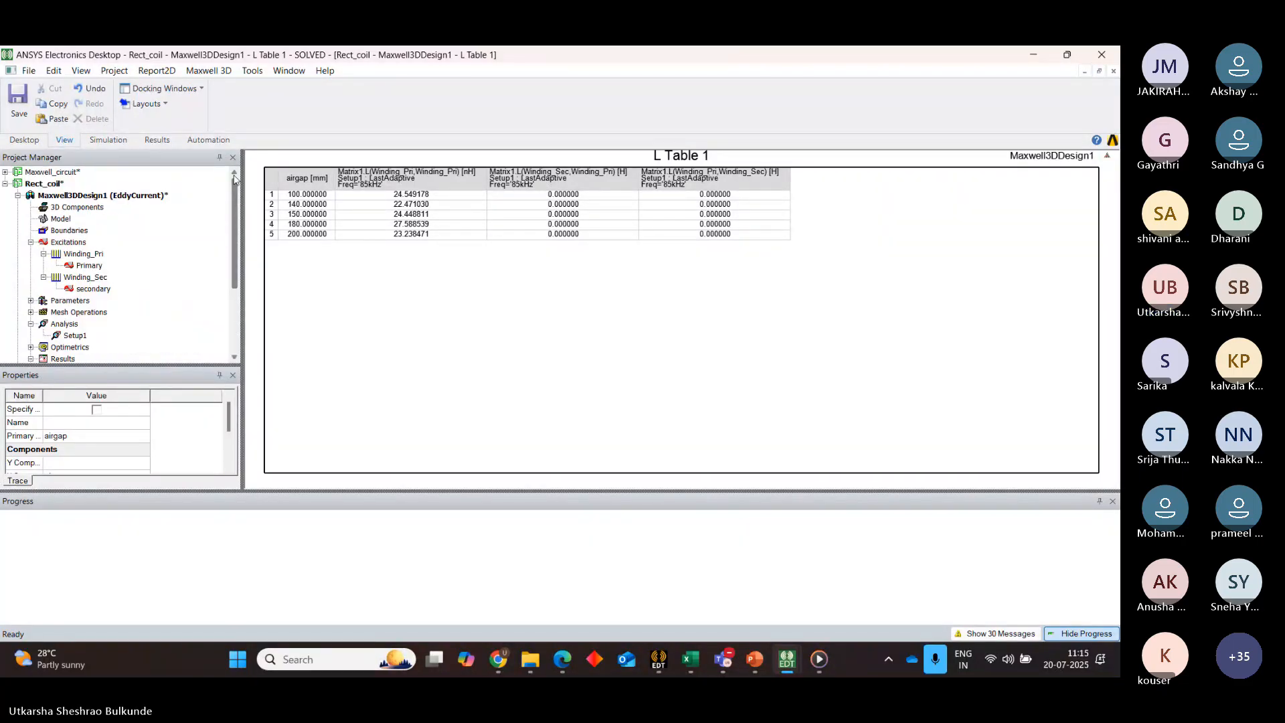
pyautogui.click(43, 255)
pyautogui.click(43, 266)
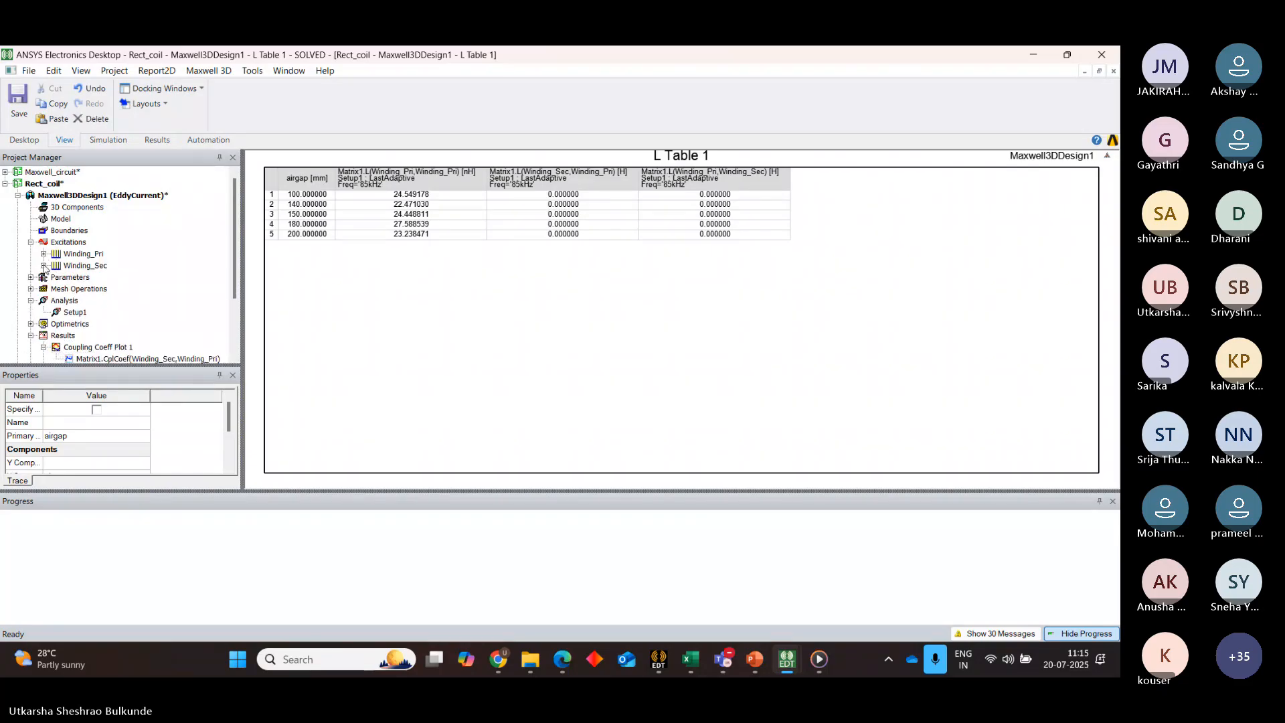
# Return to the 3D model of Maxwell3DDesign1, run the validation check and close its report
pyautogui.doubleClick(67, 195)
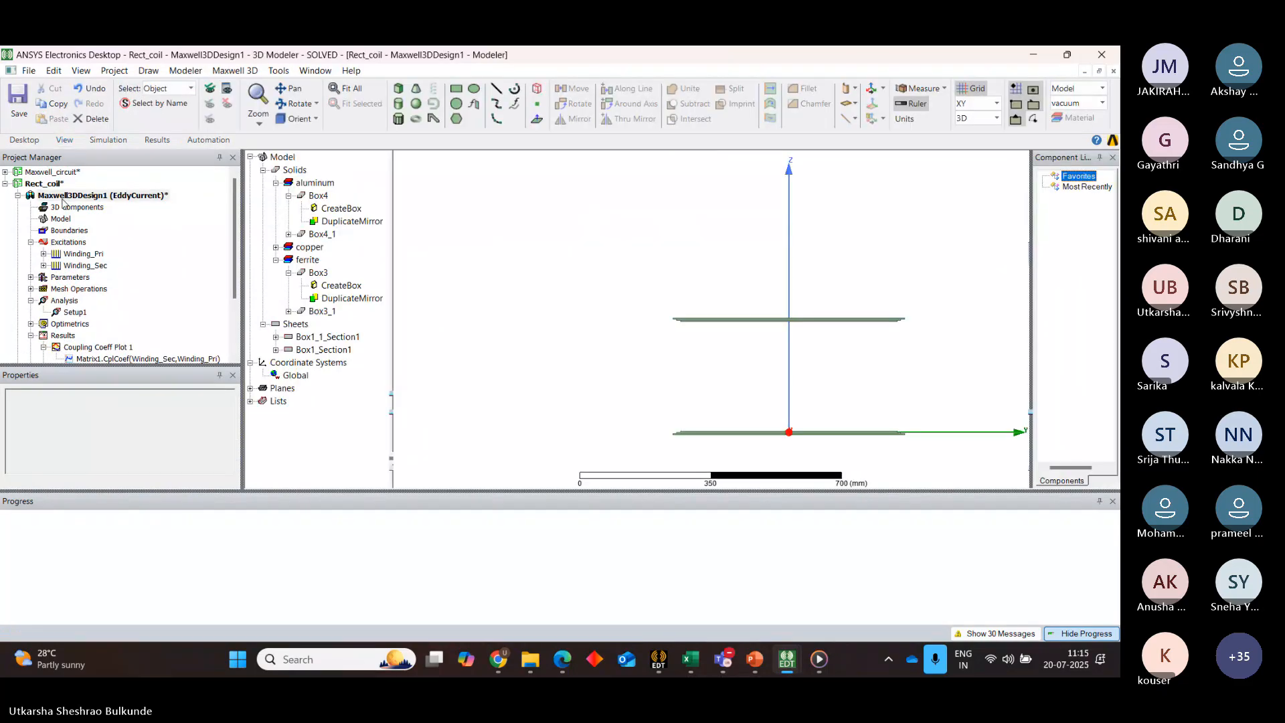
pyautogui.click(164, 140)
pyautogui.click(227, 90)
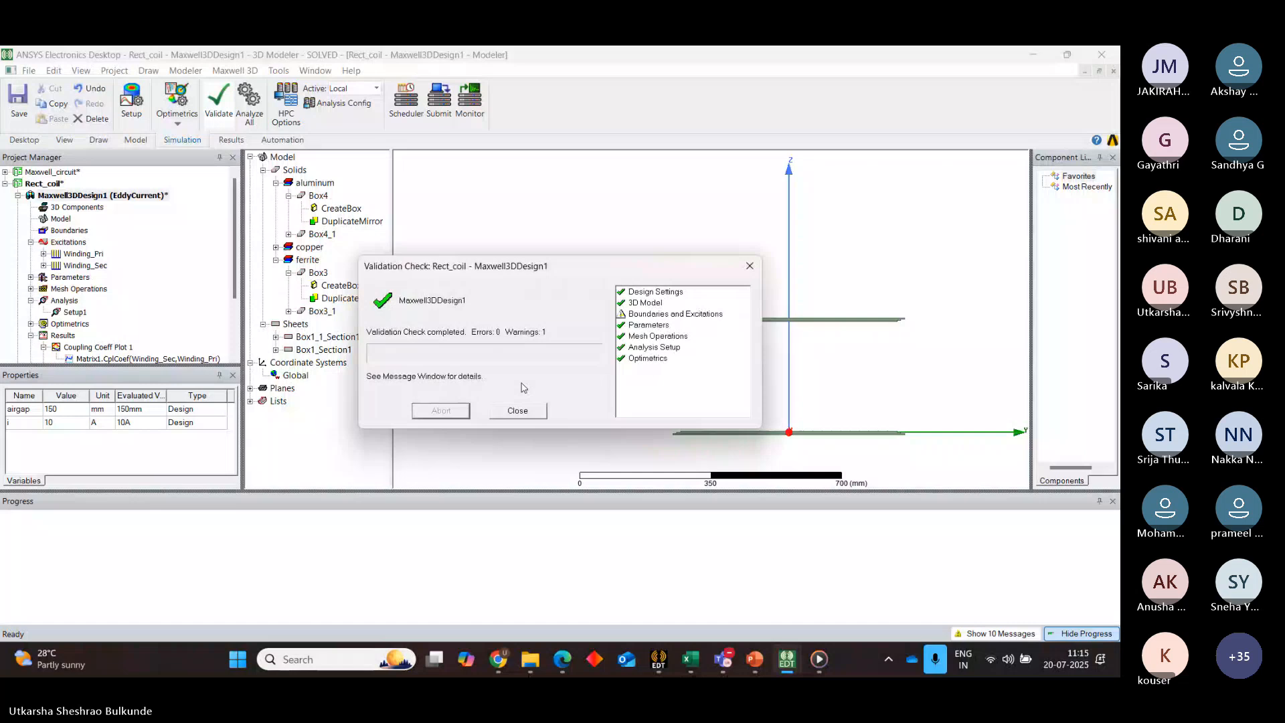
pyautogui.click(518, 412)
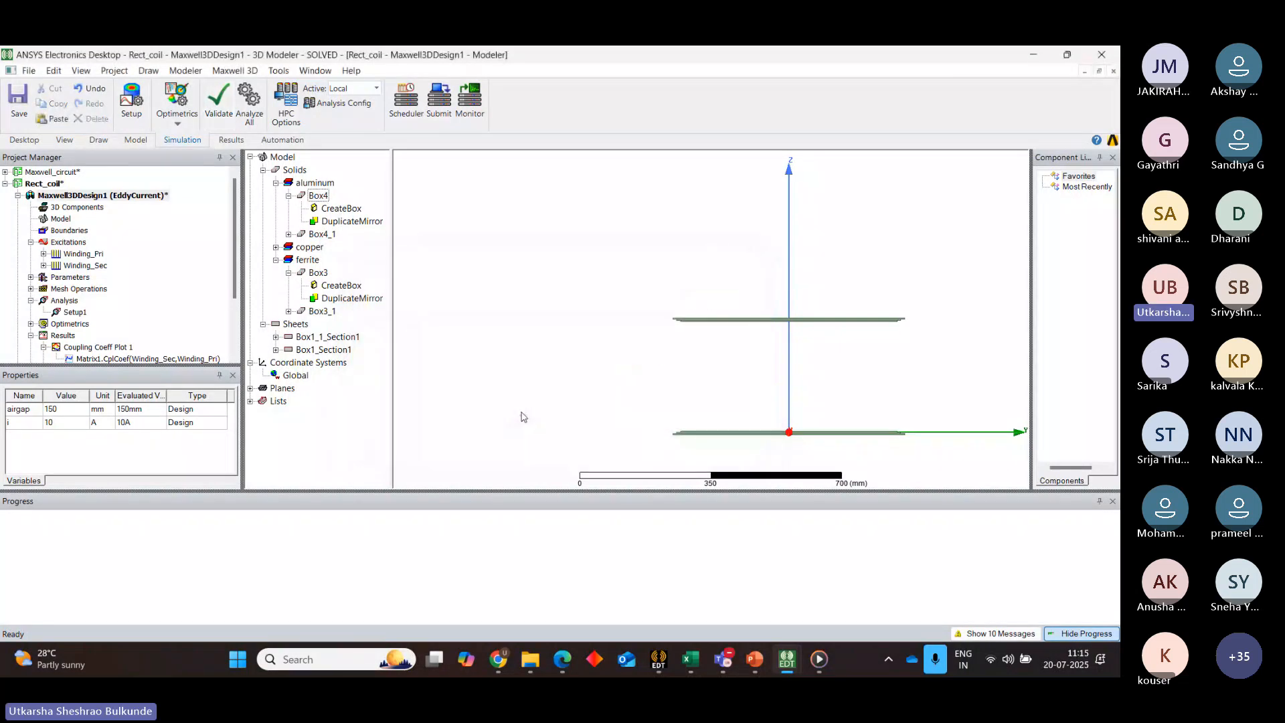
# Delete Coupling Coeff Plot 1 from the Results of Maxwell3DDesign1
pyautogui.scroll(-3, 223, 215)
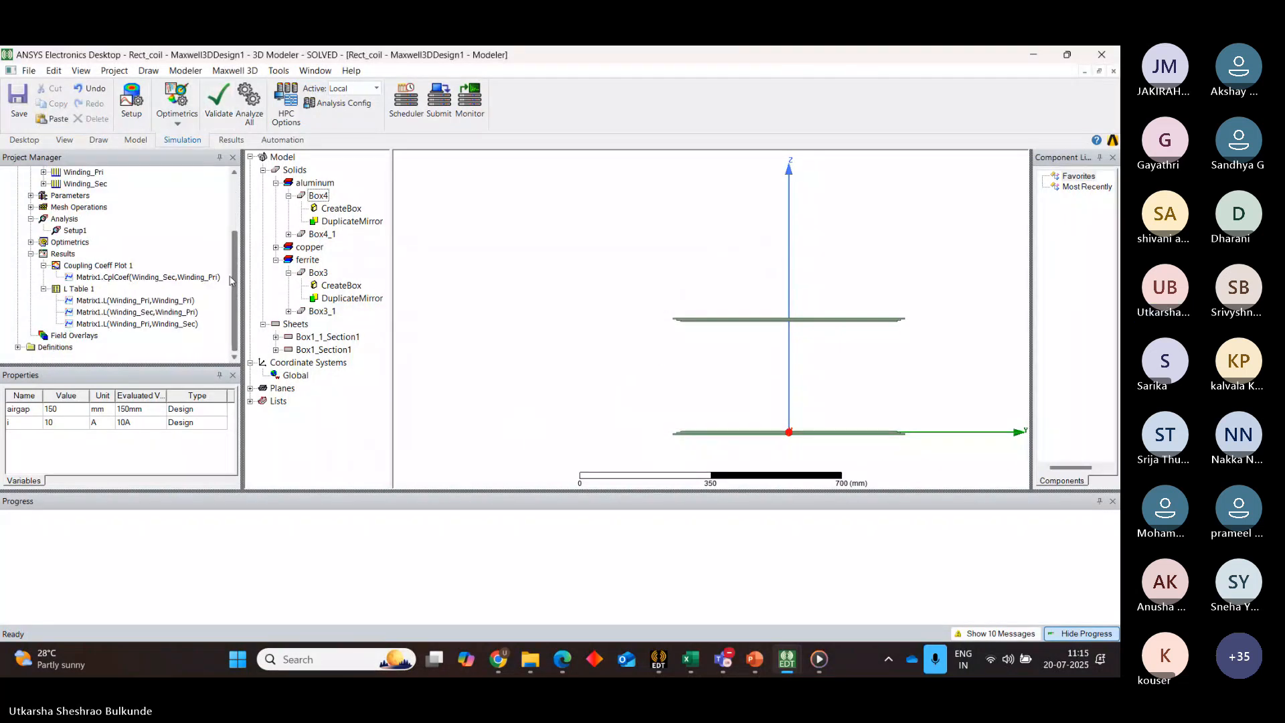
pyautogui.click(79, 266)
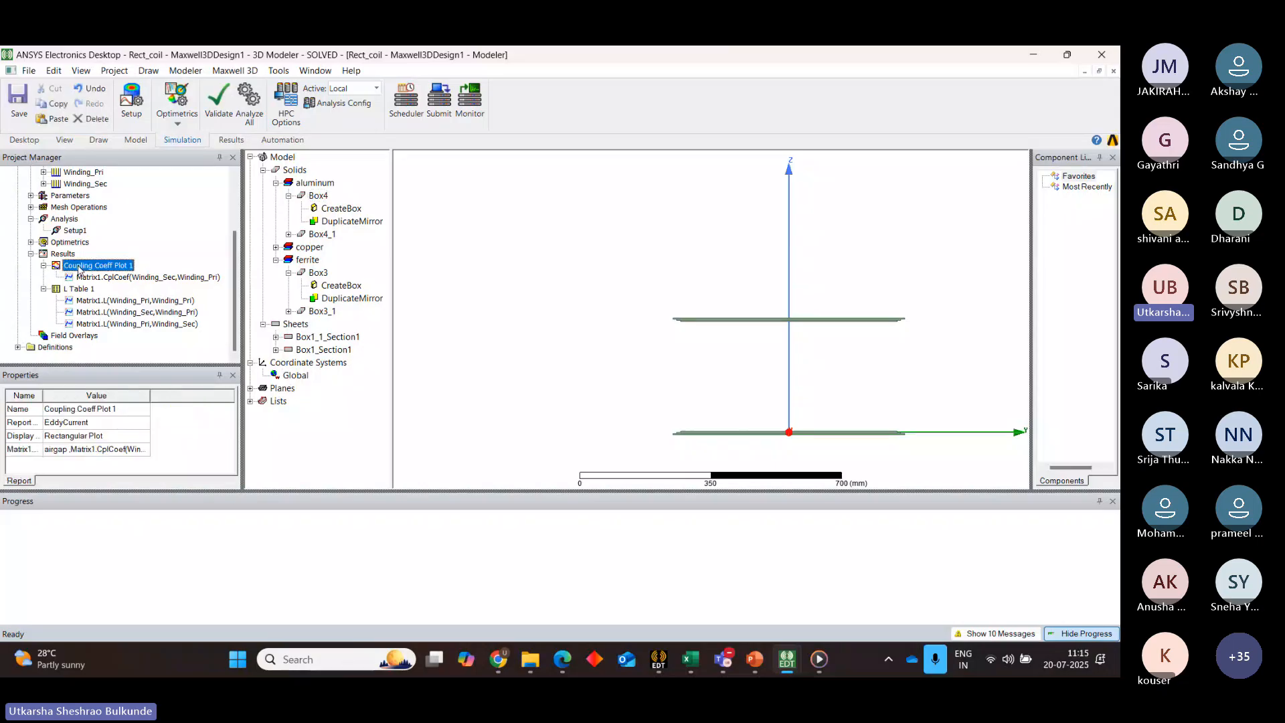
pyautogui.press('Delete')
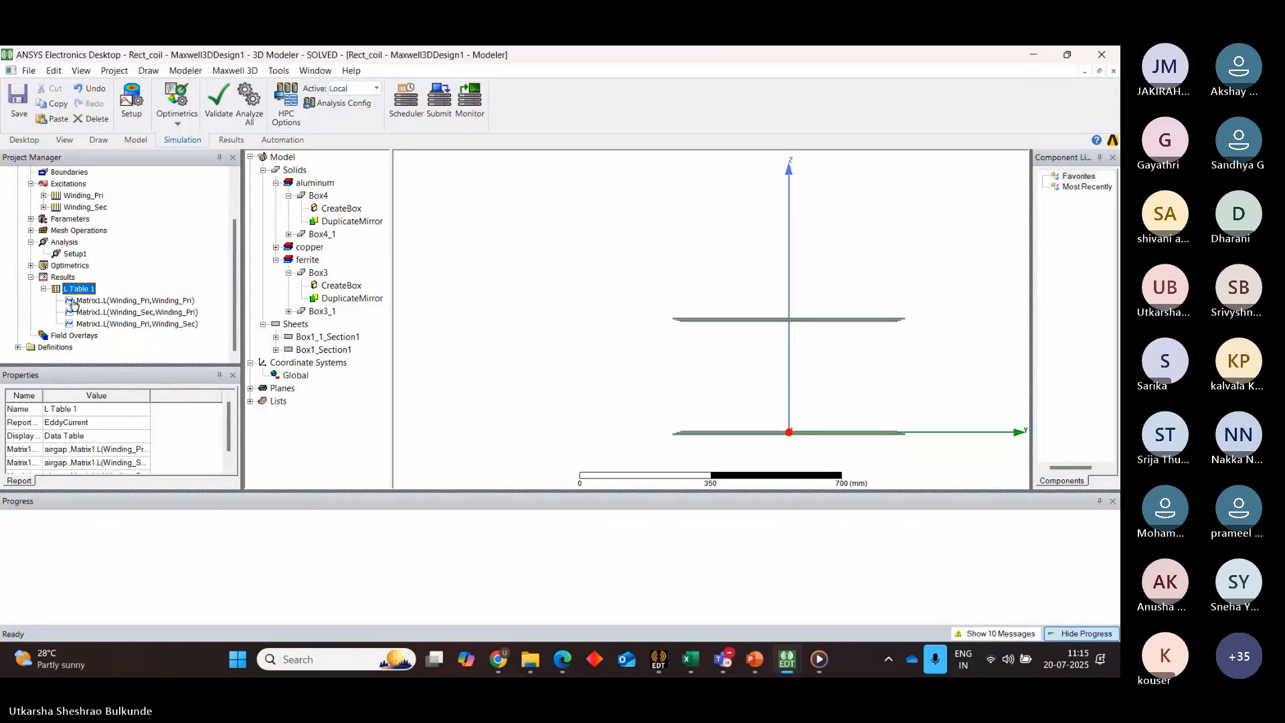
# Delete L Table 1 from the Results, dismissing the accidental rename of the report
pyautogui.click(75, 289)
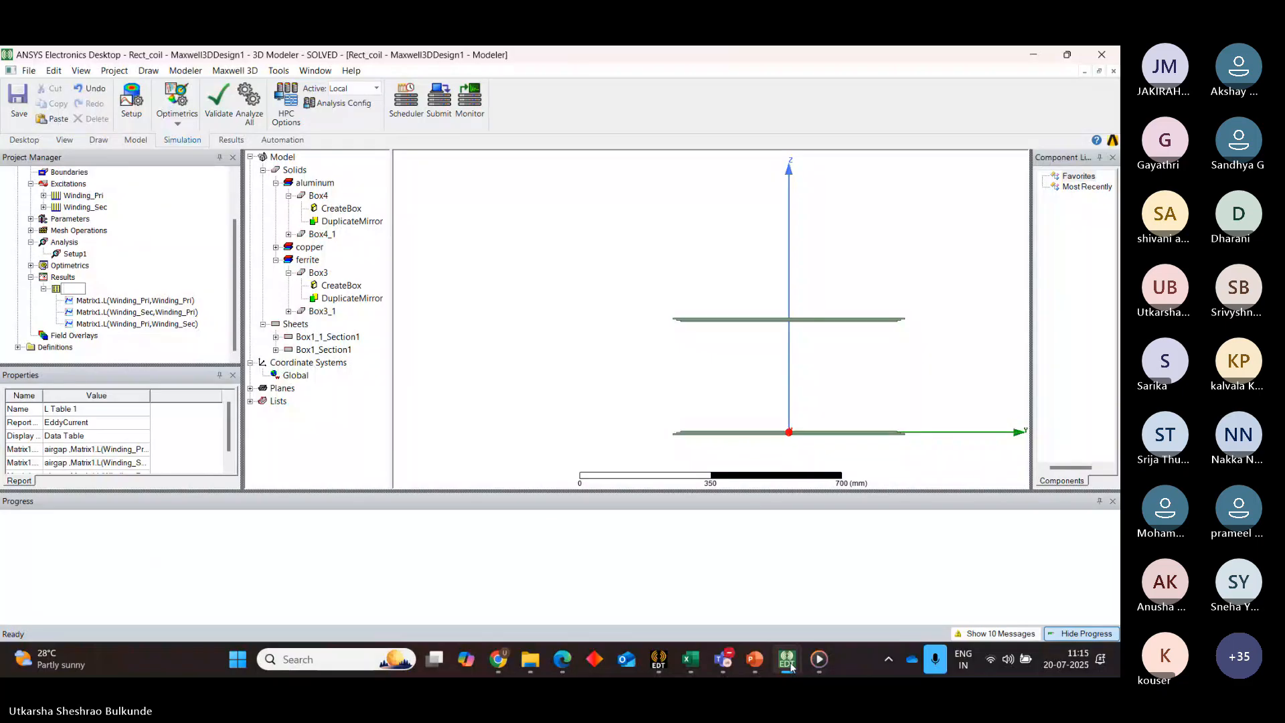
pyautogui.moveTo(792, 666)
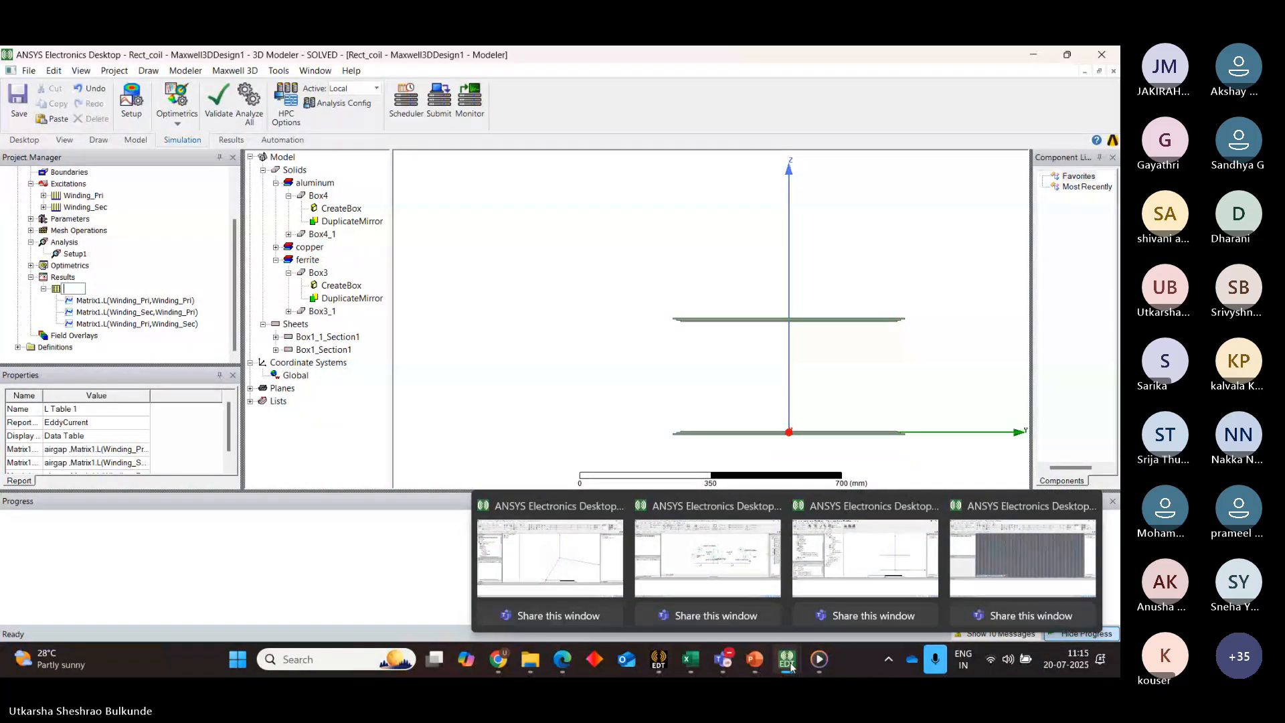
pyautogui.click(863, 550)
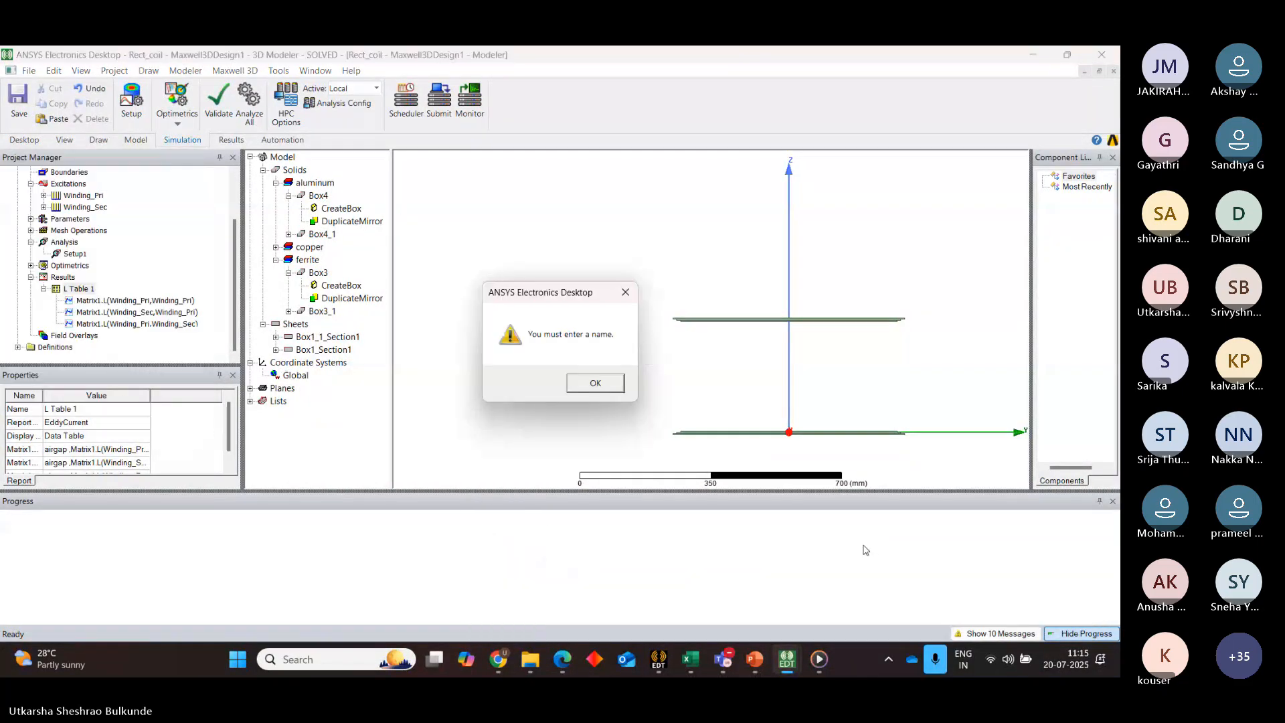
pyautogui.click(595, 384)
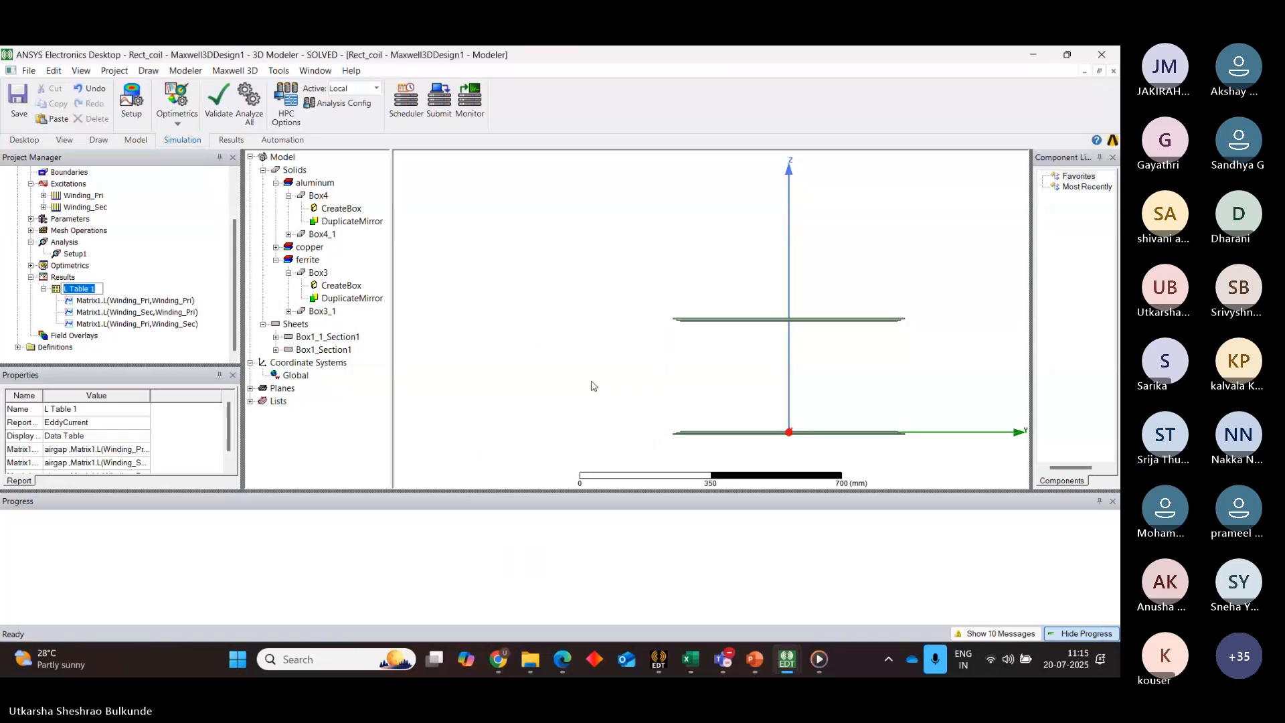
pyautogui.click(85, 289)
pyautogui.click(62, 278)
pyautogui.click(71, 289)
pyautogui.rightClick(70, 289)
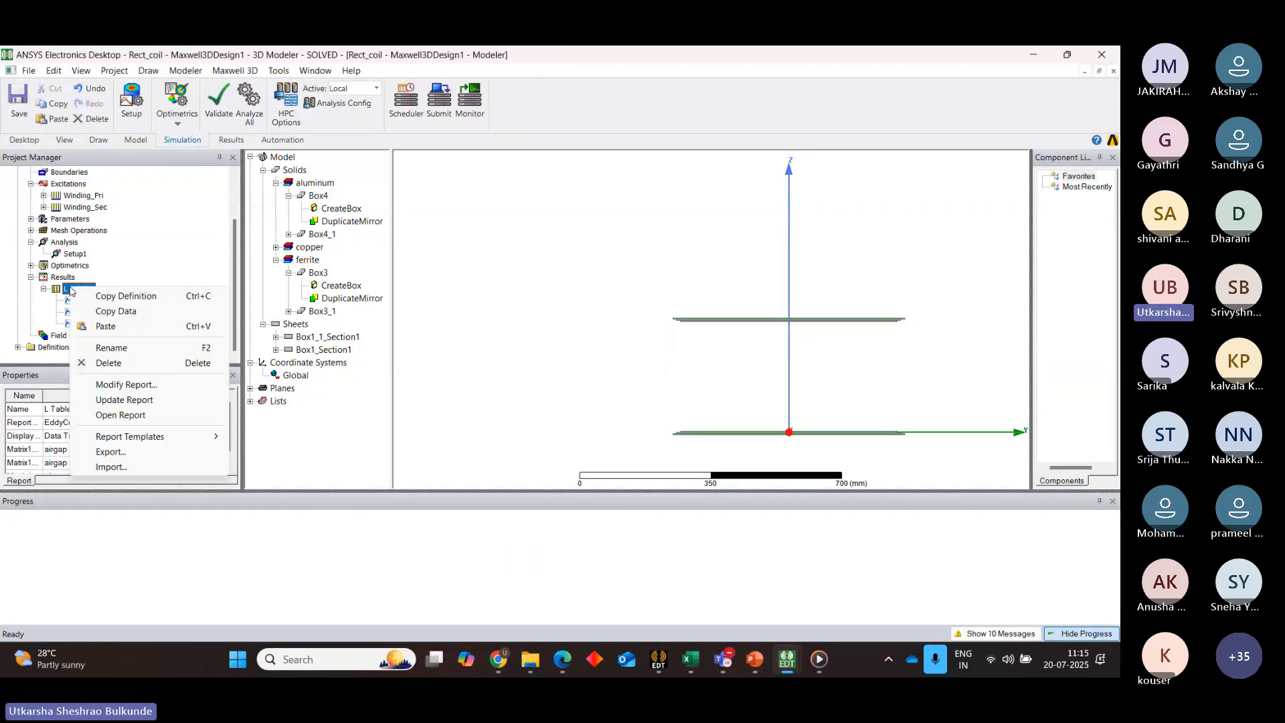
pyautogui.click(108, 364)
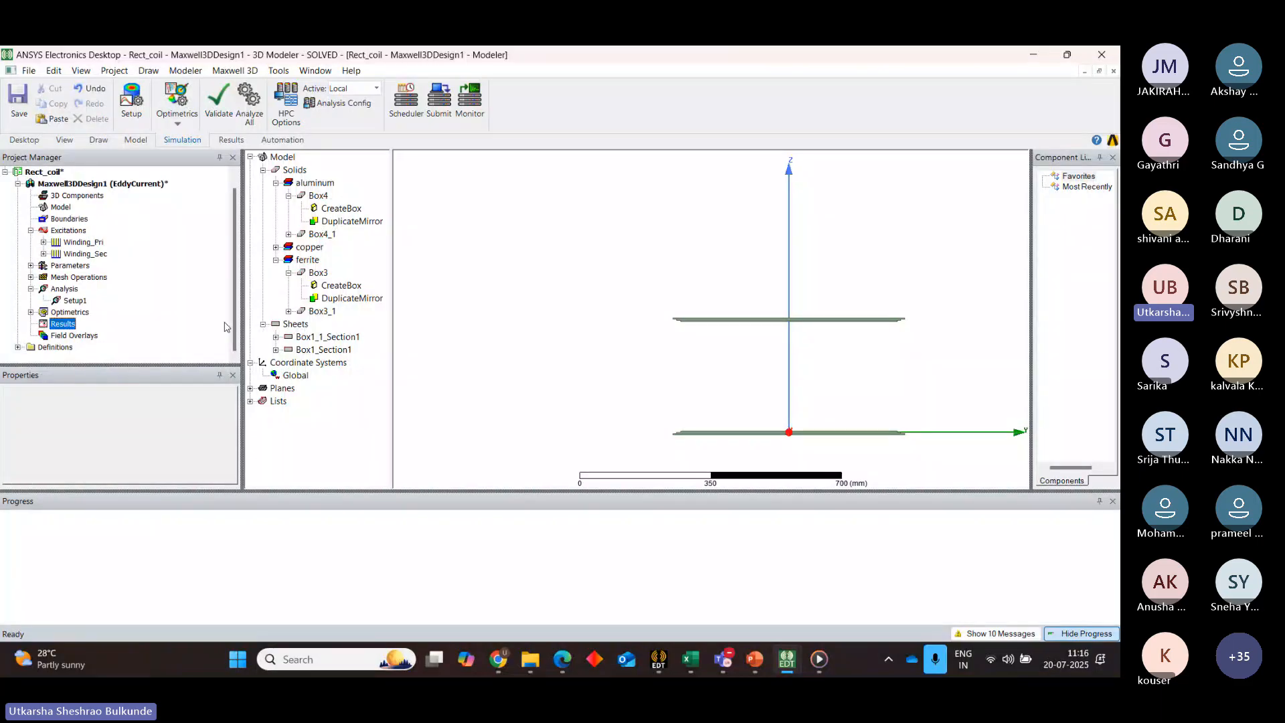
# Check the conductor counts of the Primary and secondary coil terminals under Winding_Pri and Winding_Sec, leaving their settings unchanged
pyautogui.click(118, 189)
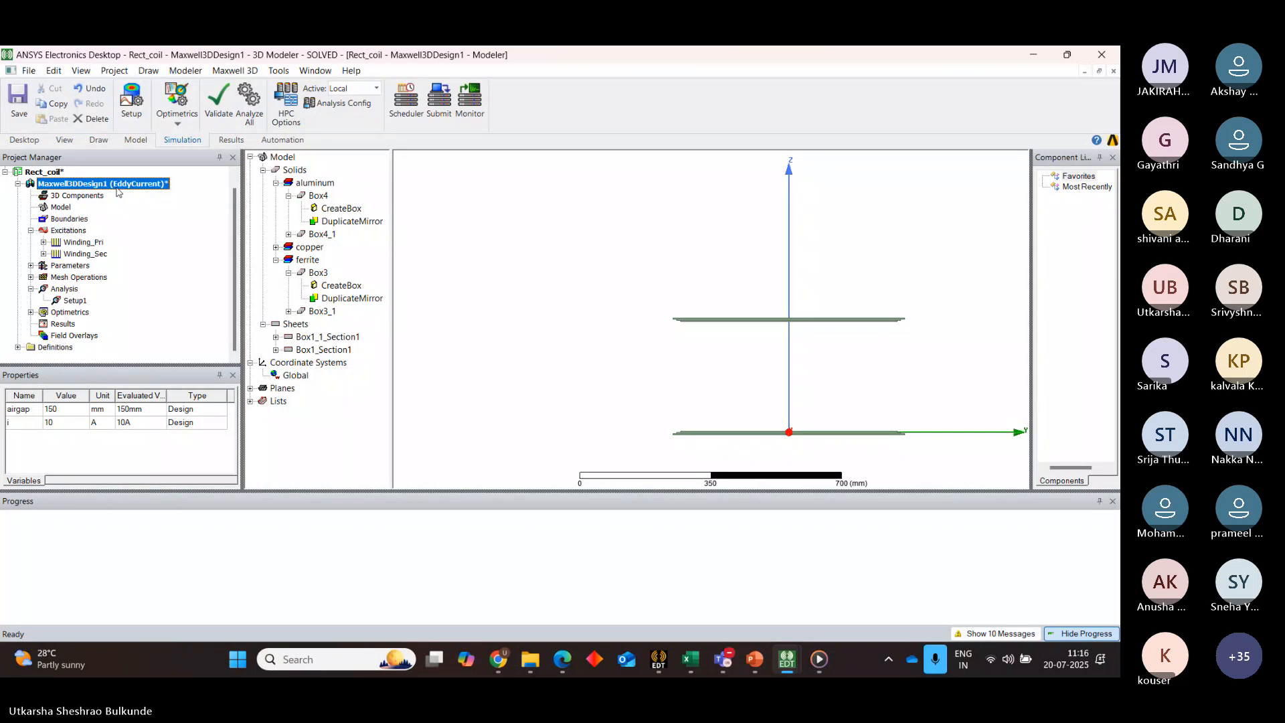
pyautogui.click(43, 243)
pyautogui.doubleClick(75, 255)
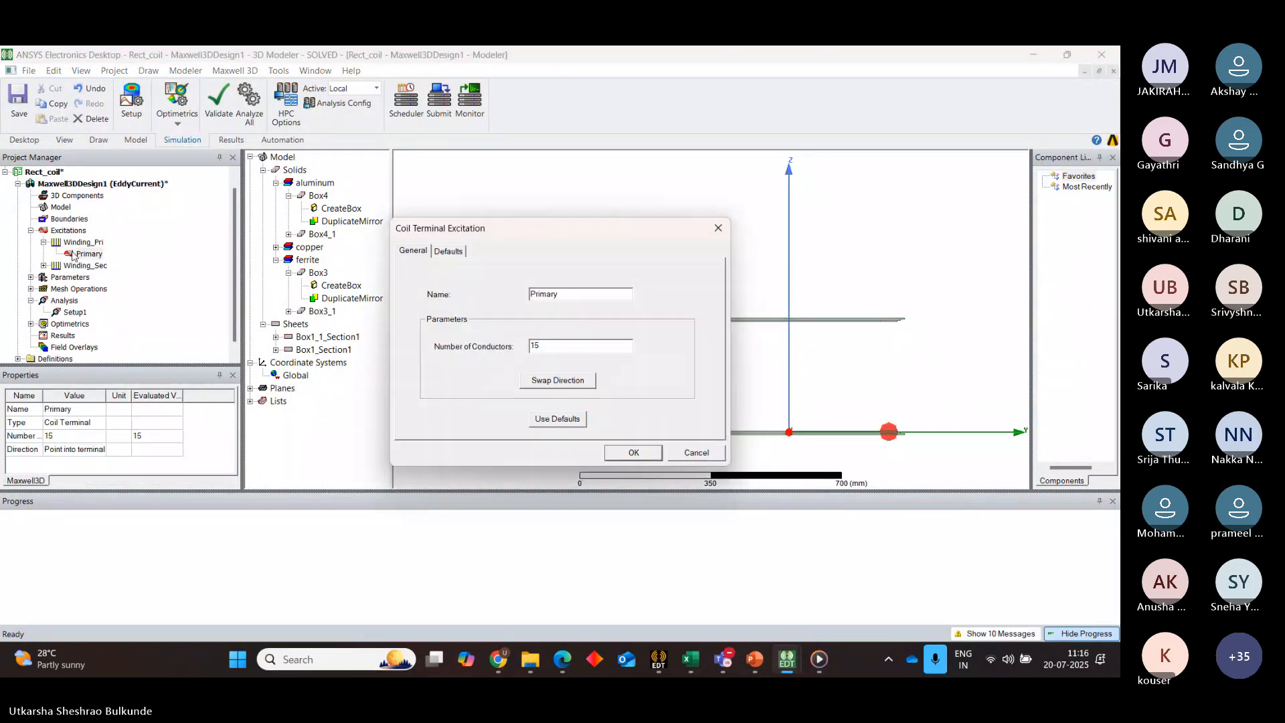
pyautogui.click(718, 228)
pyautogui.click(43, 266)
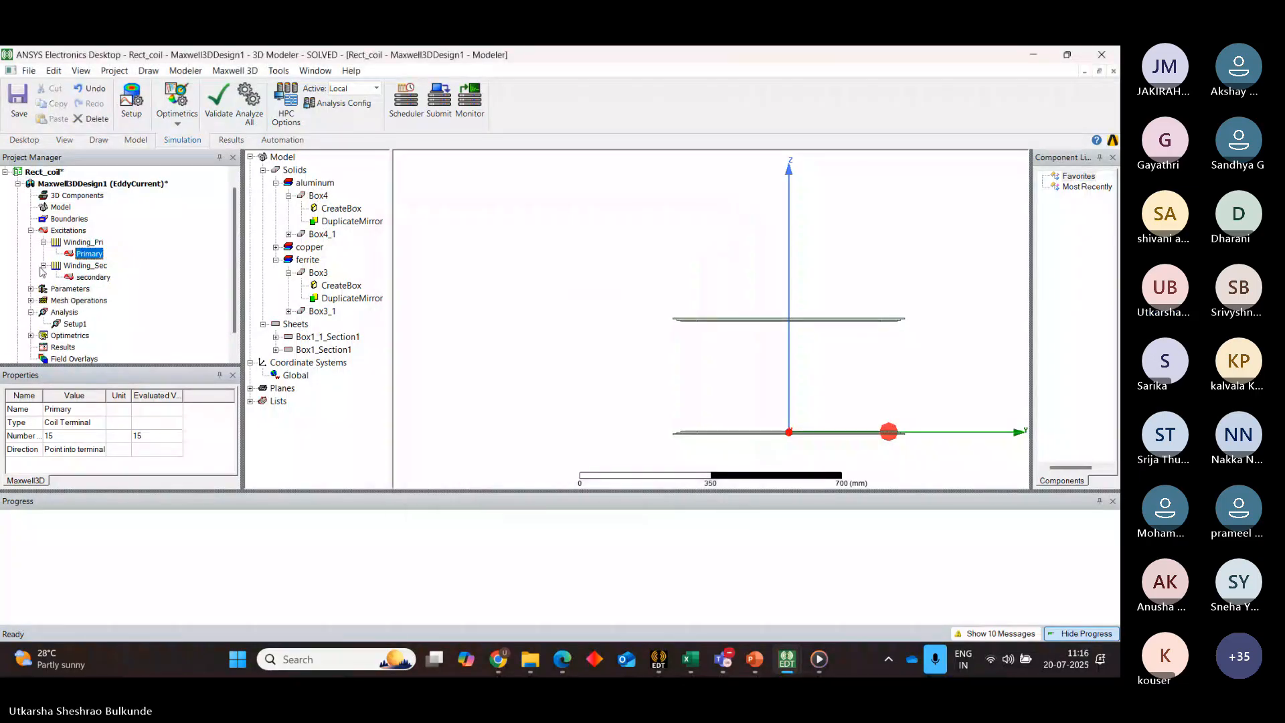
pyautogui.click(93, 277)
pyautogui.doubleClick(99, 281)
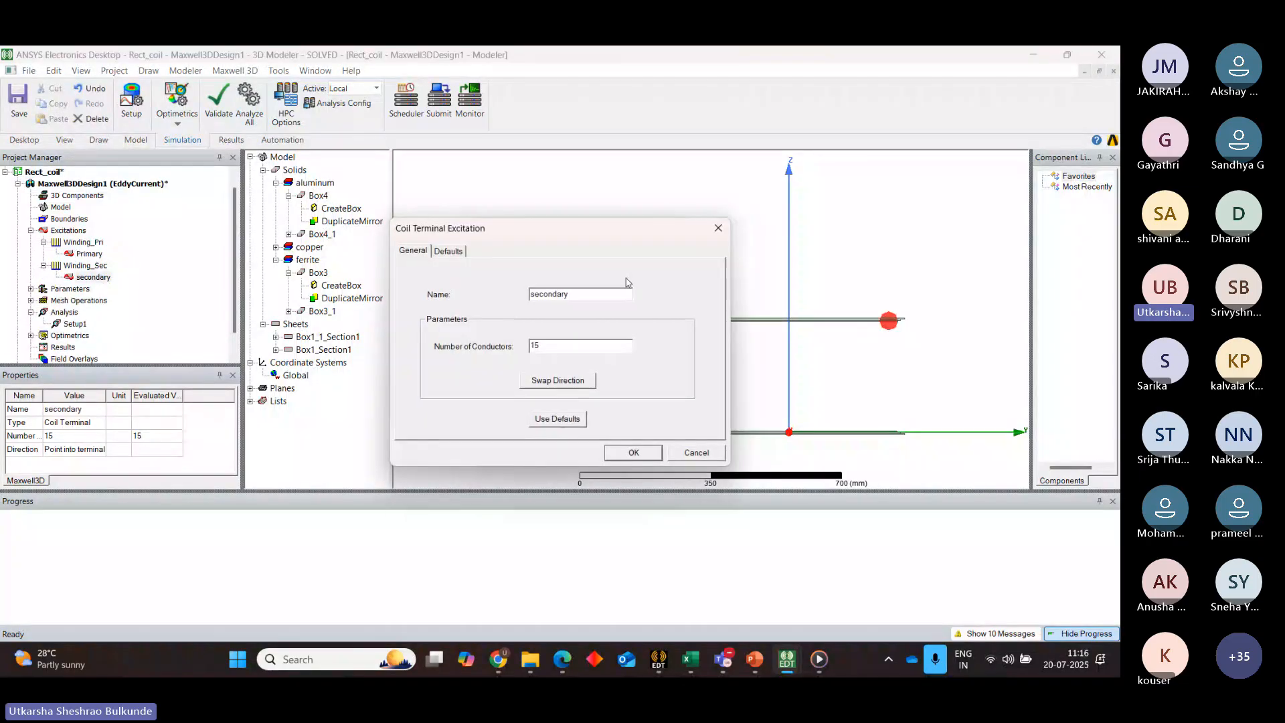
pyautogui.click(718, 228)
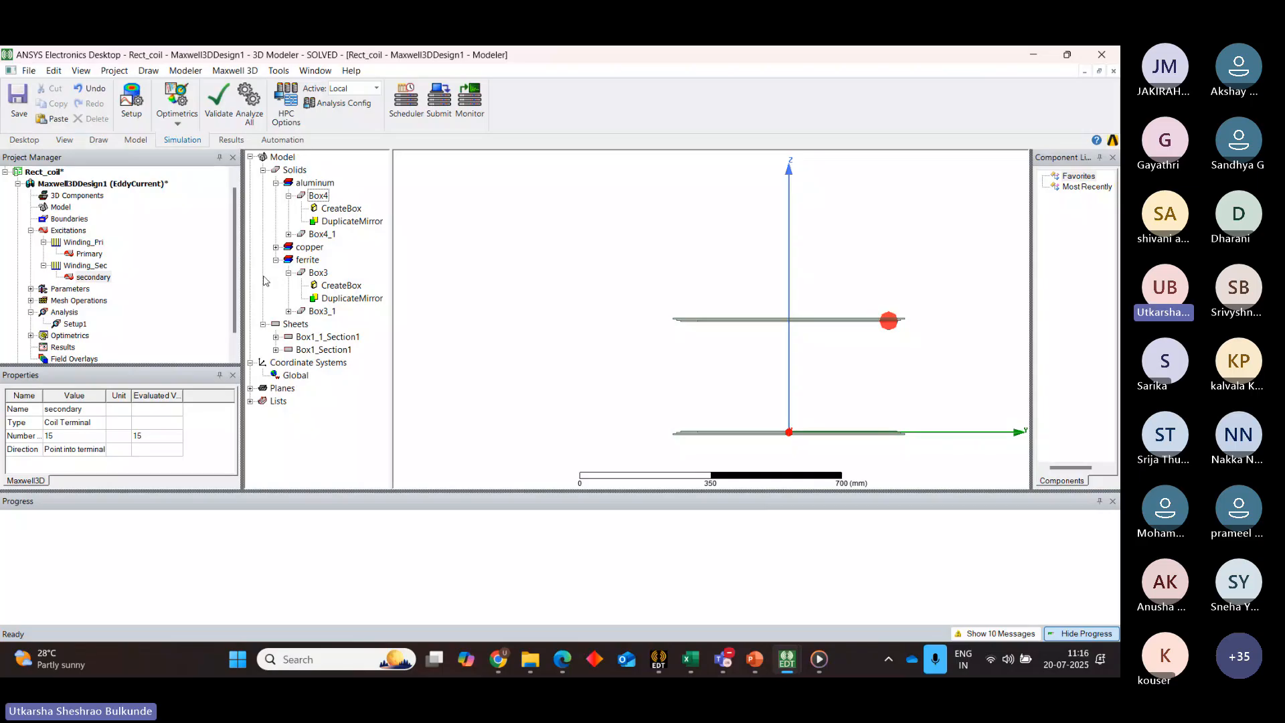
# Review the current and phase settings of Winding_Pri and Winding_Sec, then check the design variables of Maxwell3DDesign1
pyautogui.doubleClick(84, 242)
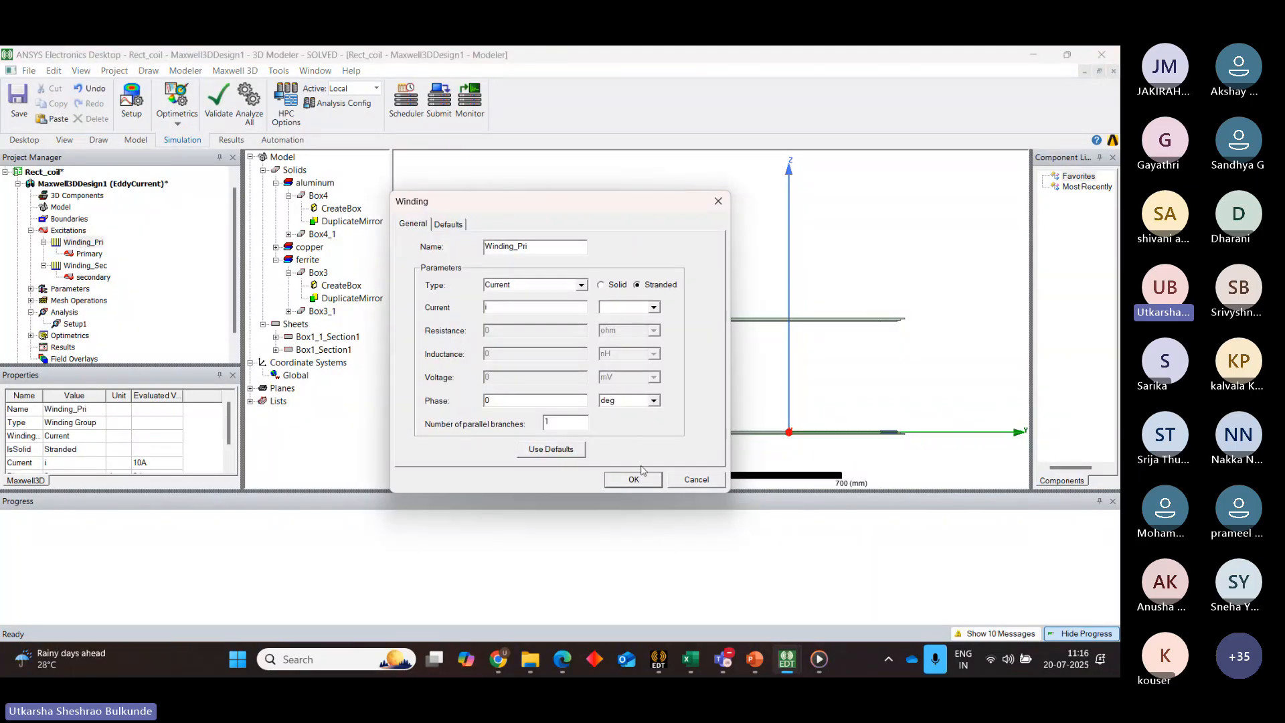
pyautogui.click(634, 479)
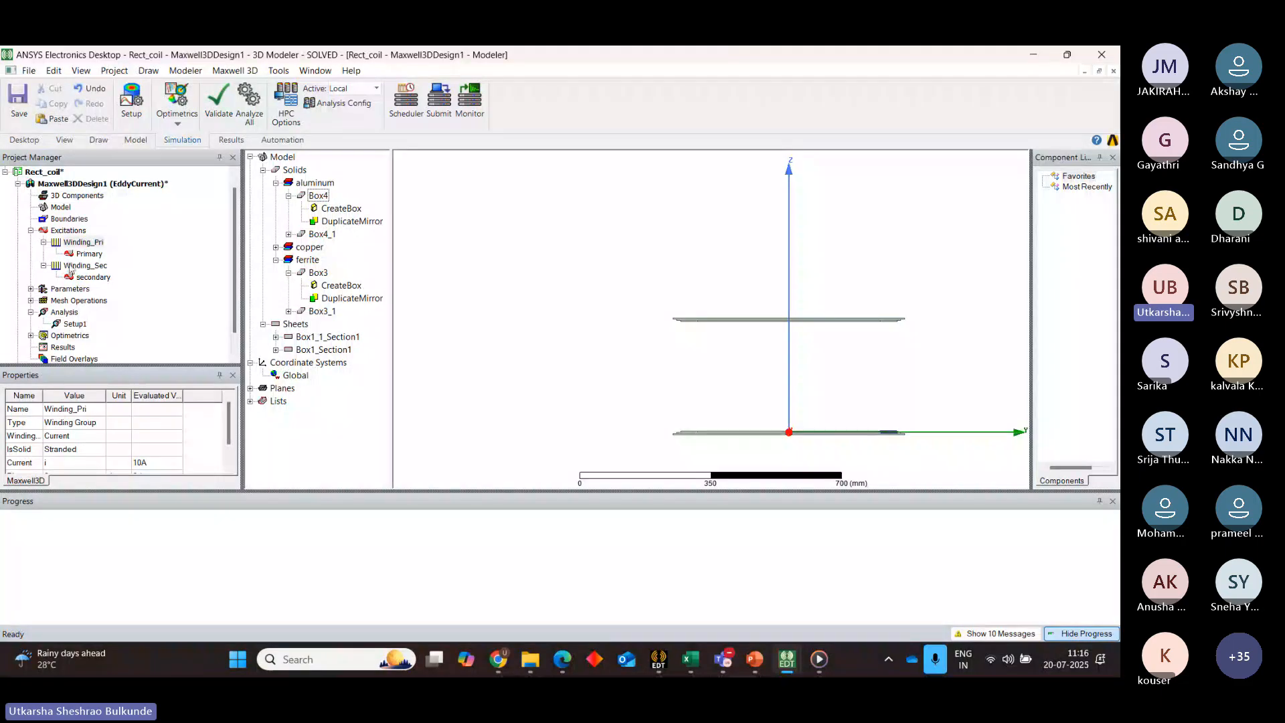
pyautogui.doubleClick(85, 266)
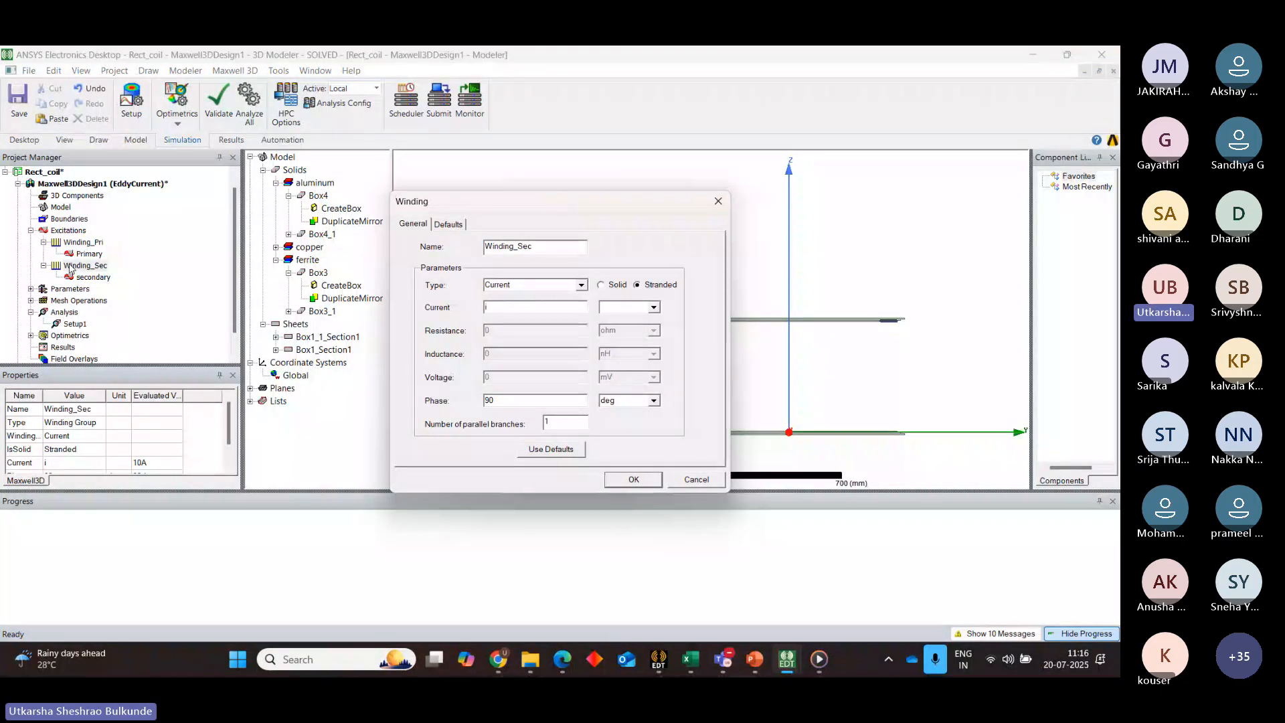
pyautogui.click(650, 480)
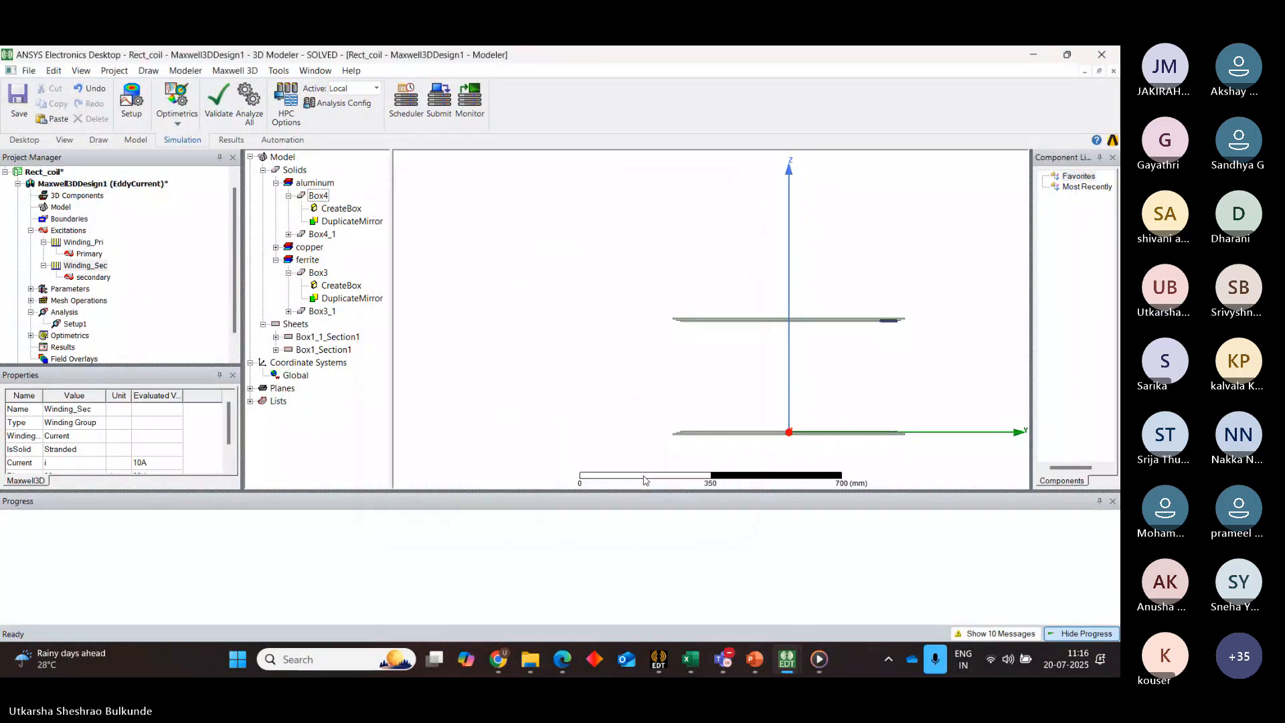
pyautogui.click(87, 185)
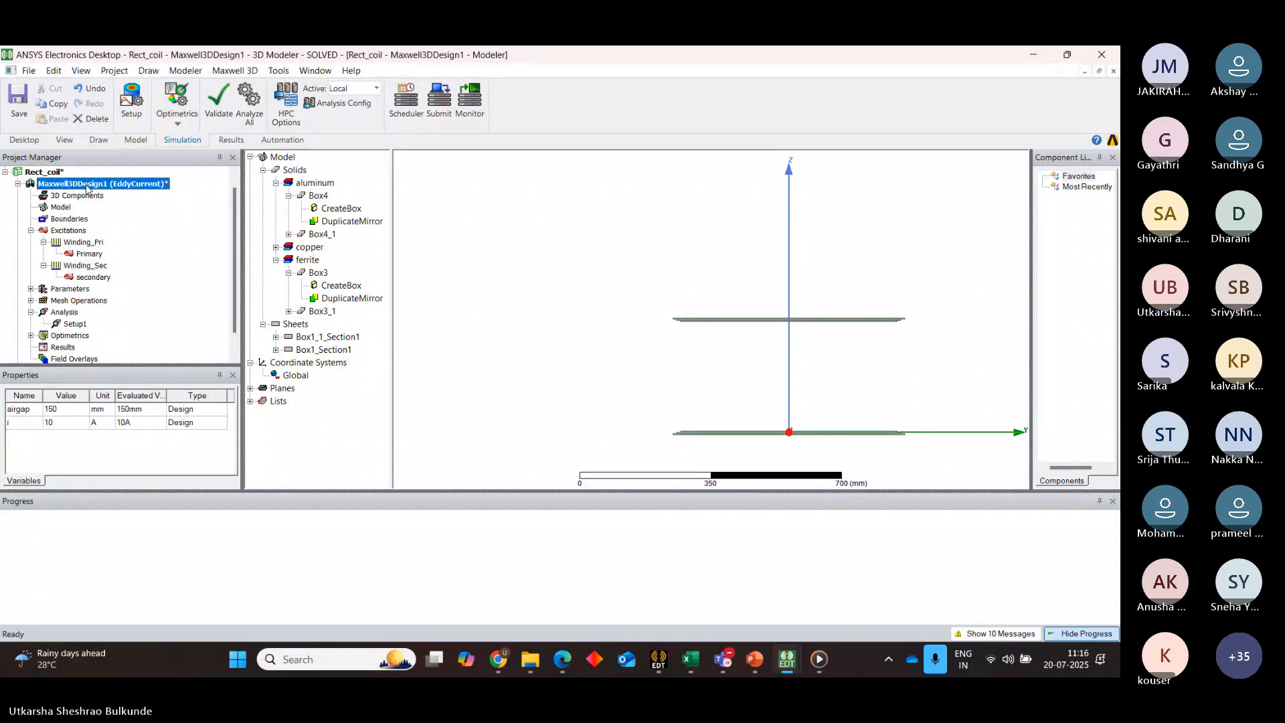
# Create a Mag_B field plot with the Global:YZ plane selected, using Setup1 LastAdaptive at 85kHz and 0deg phase
pyautogui.moveTo(235, 217); pyautogui.dragTo(276, 376)
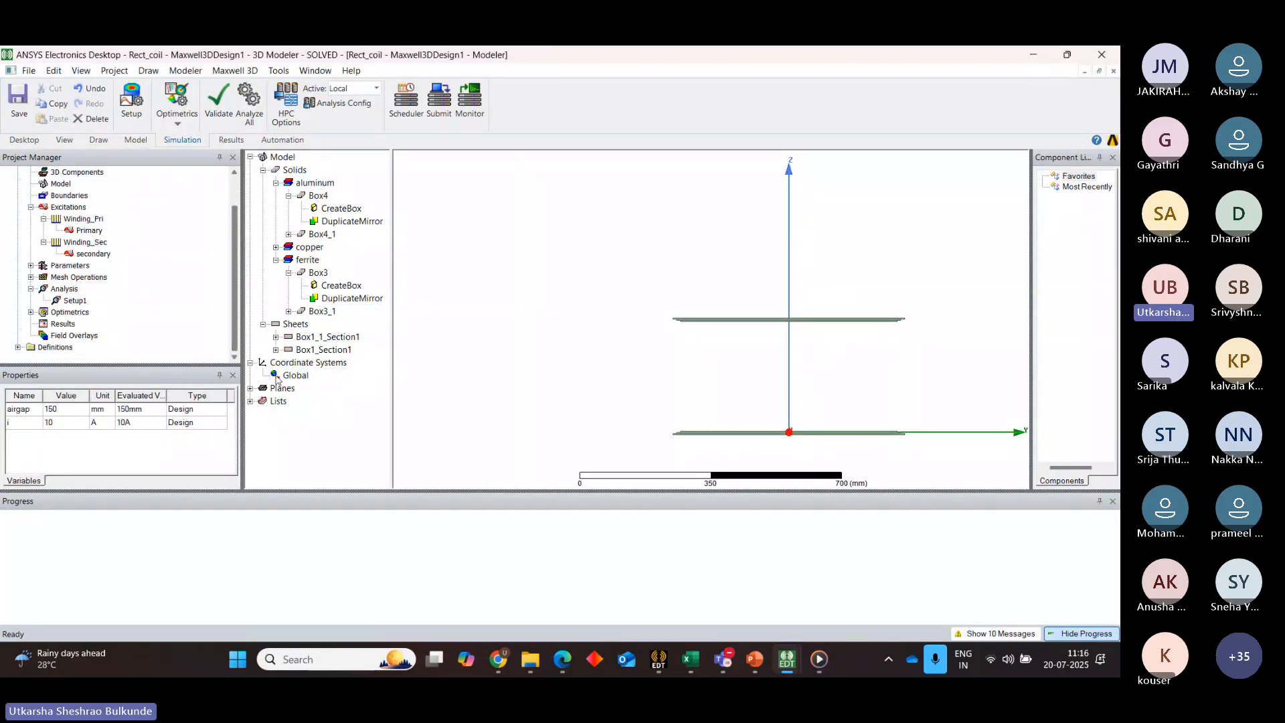
pyautogui.click(250, 389)
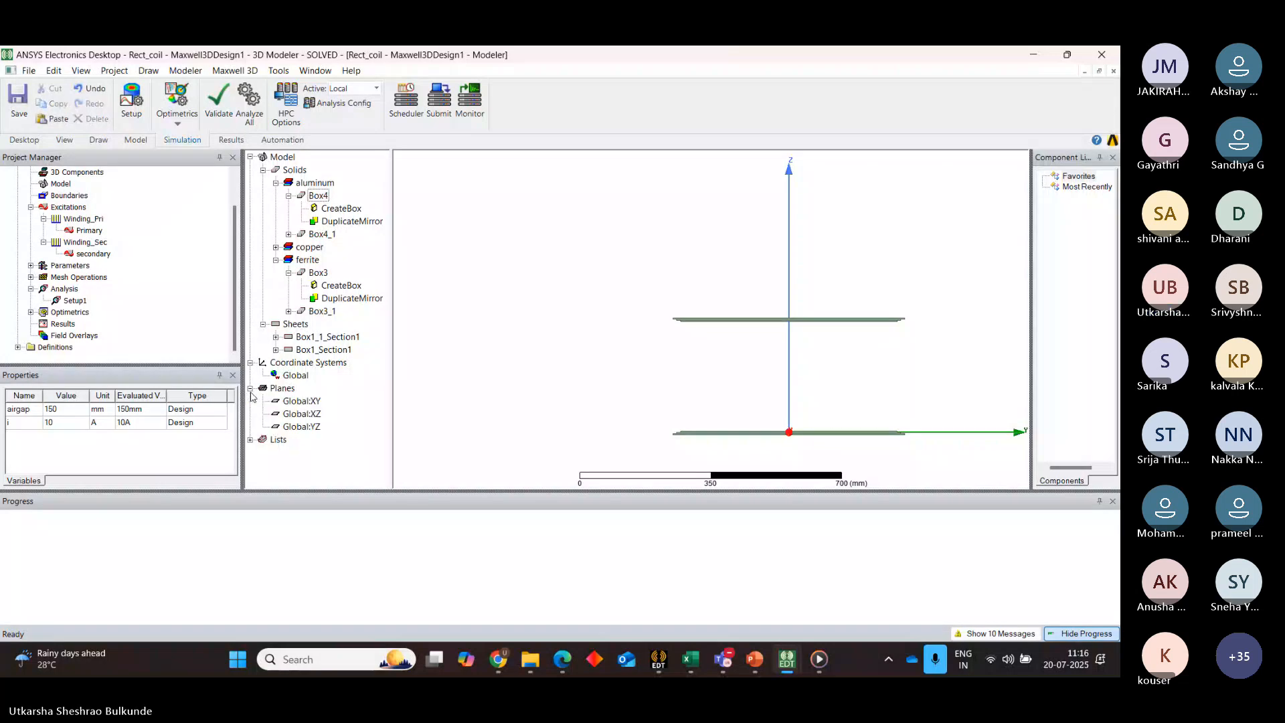
pyautogui.click(303, 414)
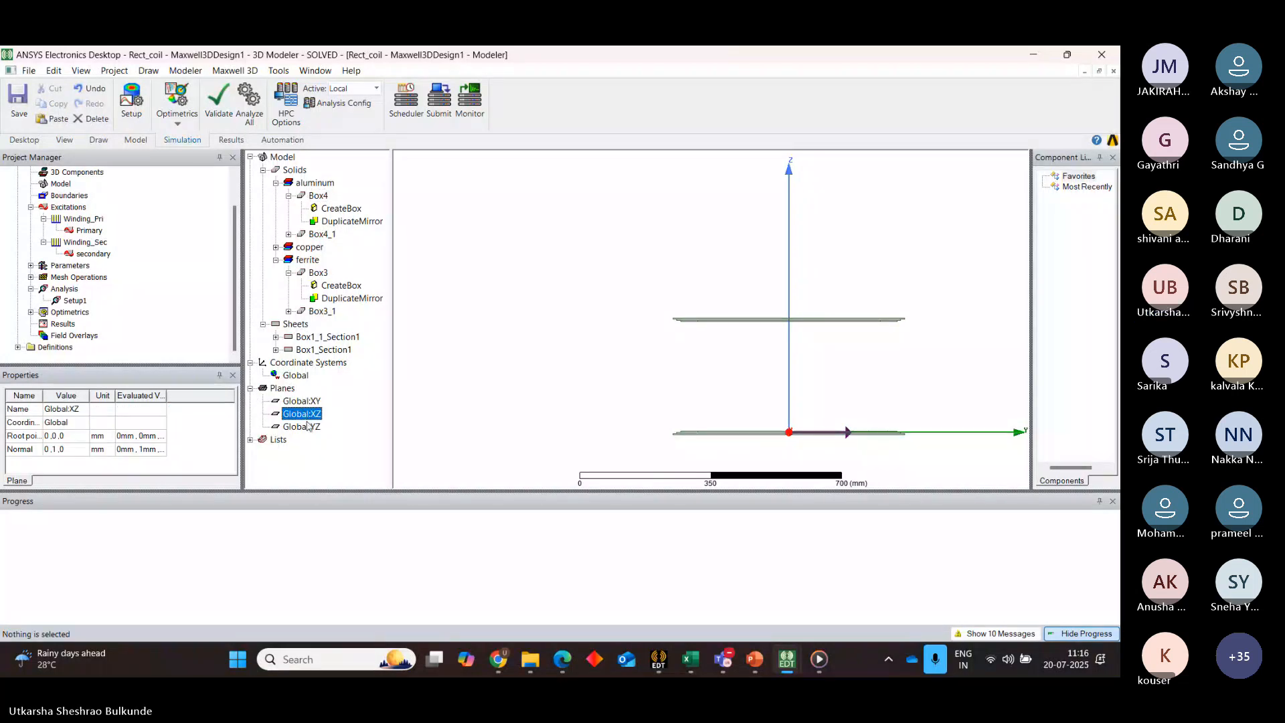
pyautogui.click(307, 428)
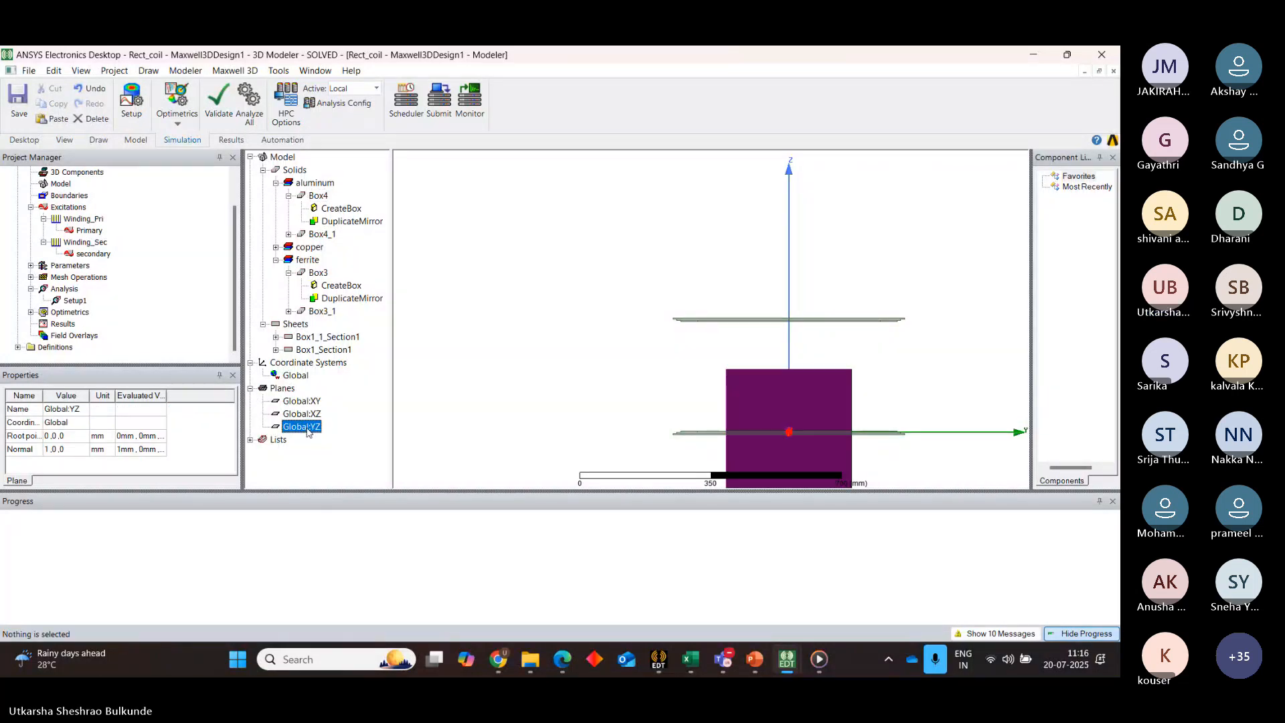
pyautogui.rightClick(307, 430)
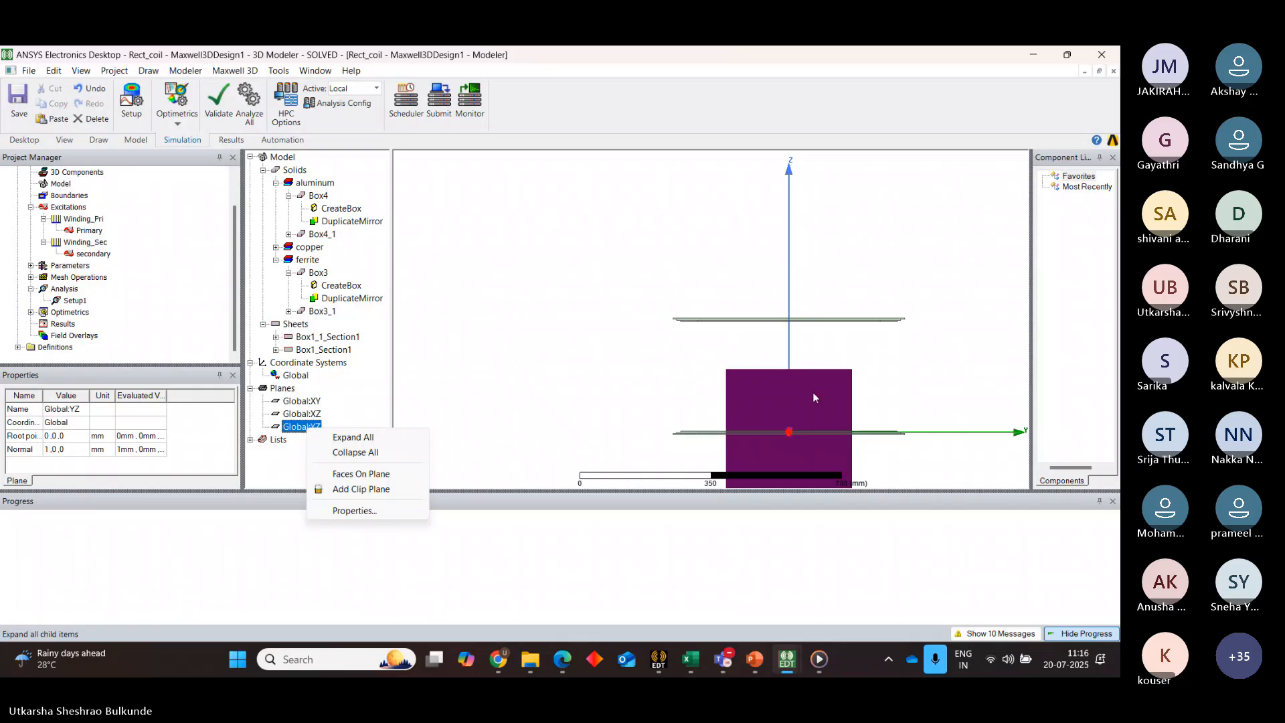
pyautogui.rightClick(789, 391)
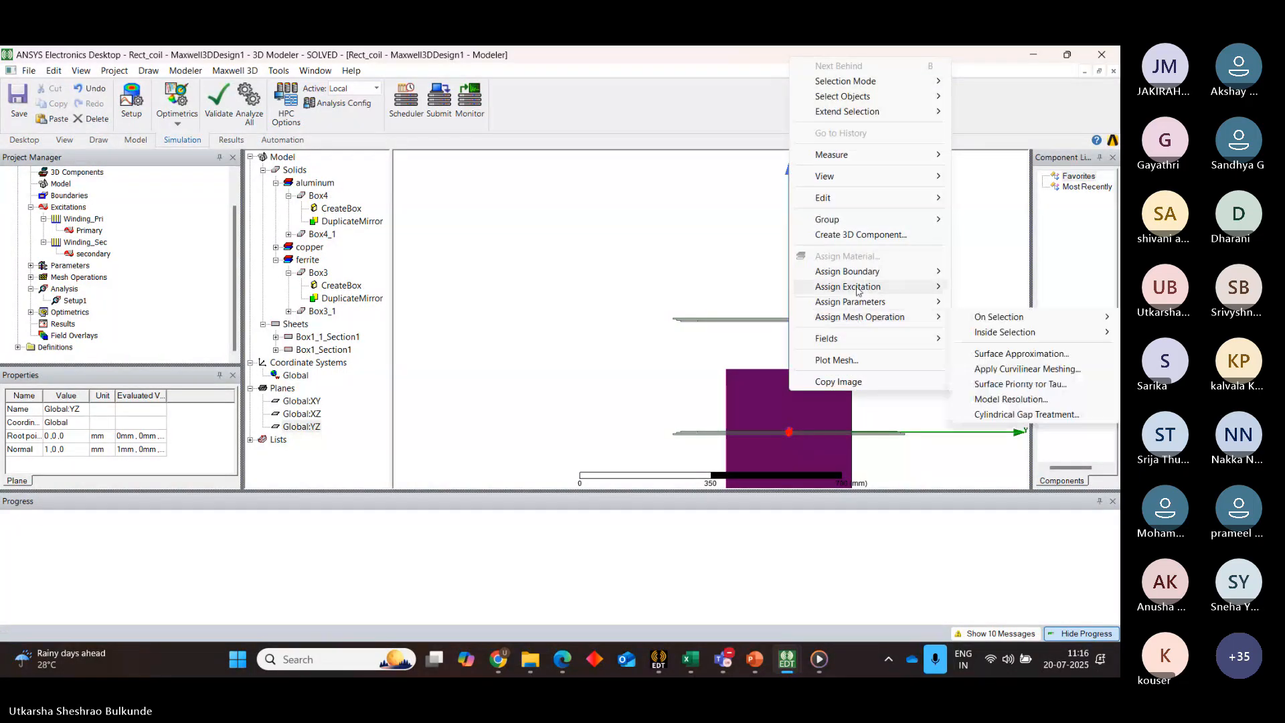
pyautogui.moveTo(828, 342)
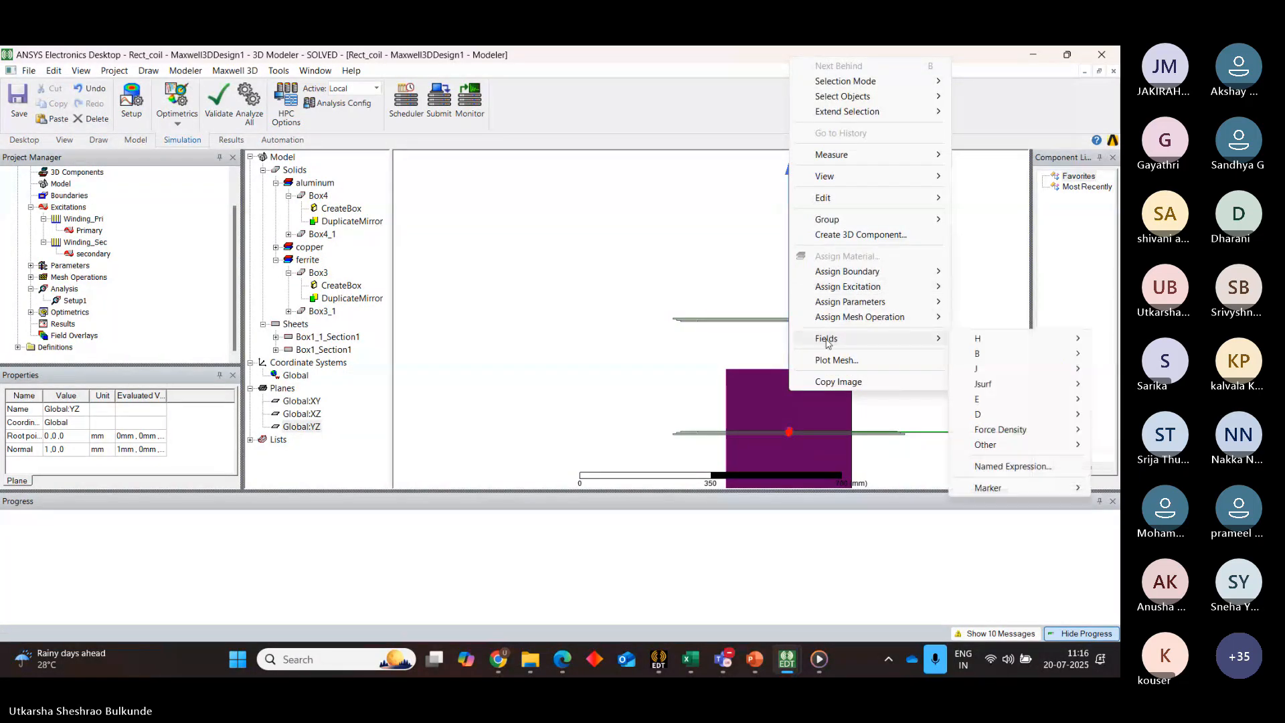
pyautogui.moveTo(978, 353)
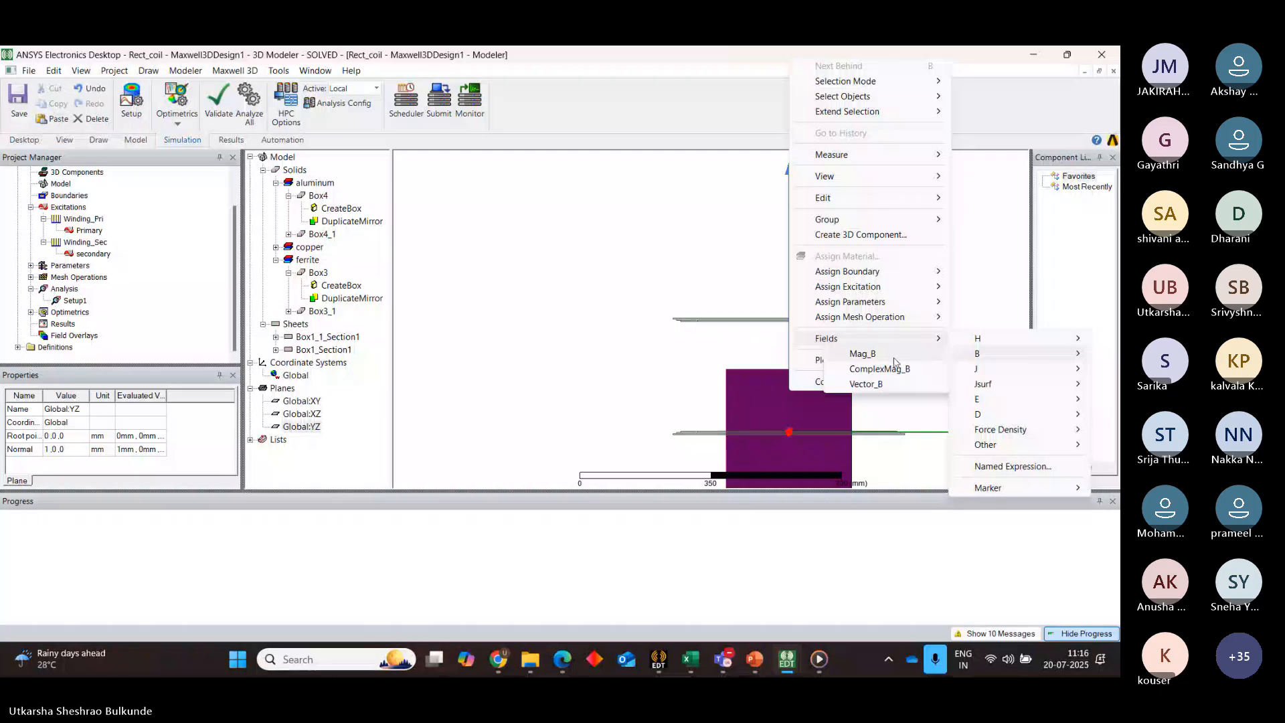
pyautogui.click(863, 354)
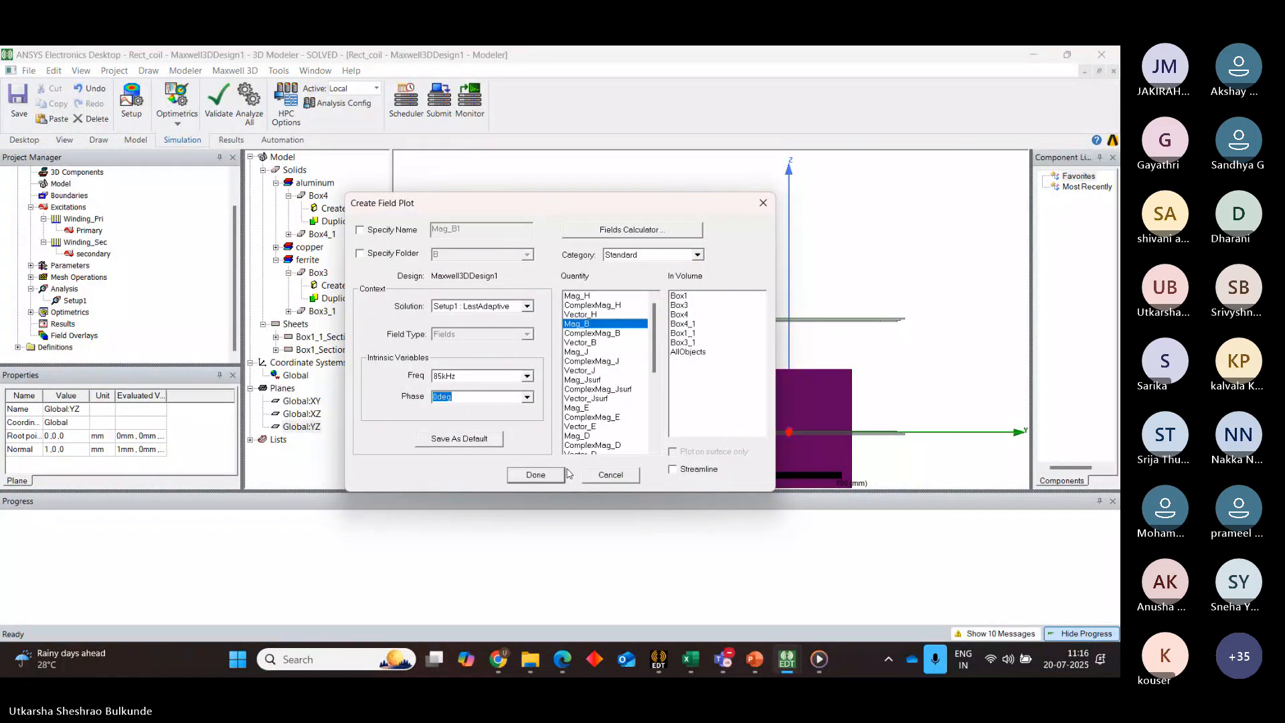
pyautogui.click(536, 474)
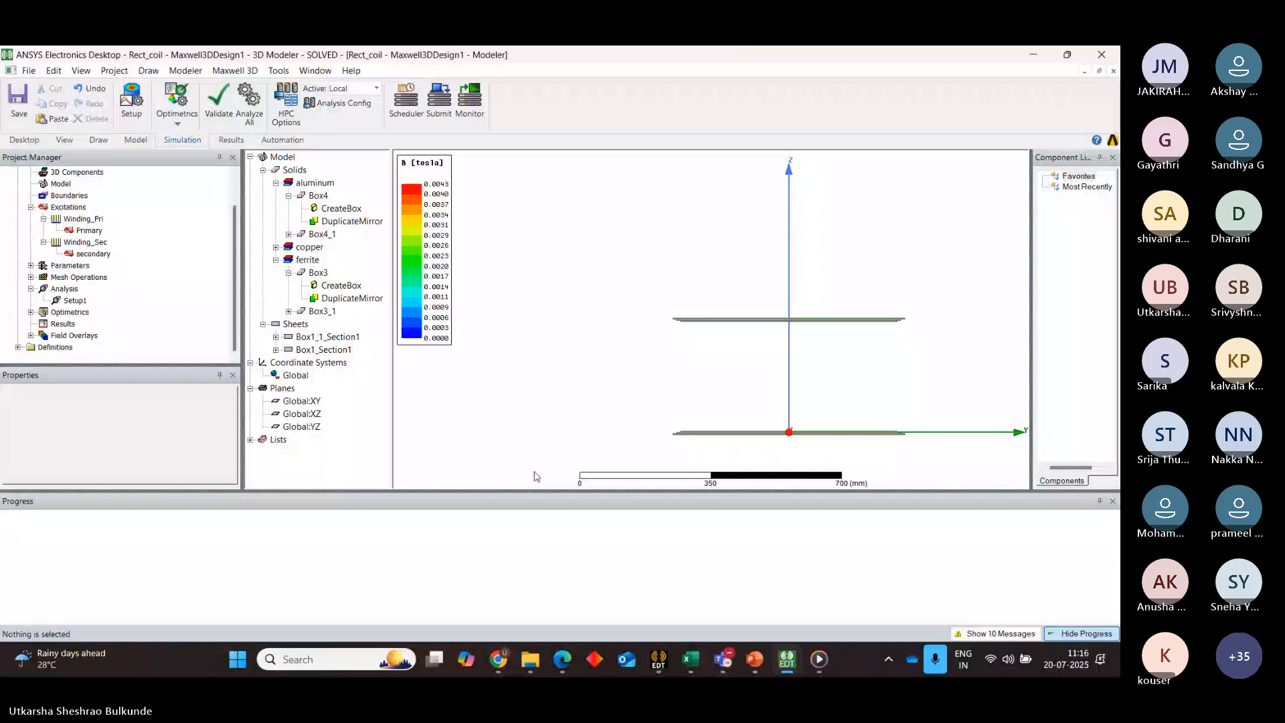
# Expand the B folder under Field Overlays and select the Mag_B1 plot to view it in the model
pyautogui.click(26, 338)
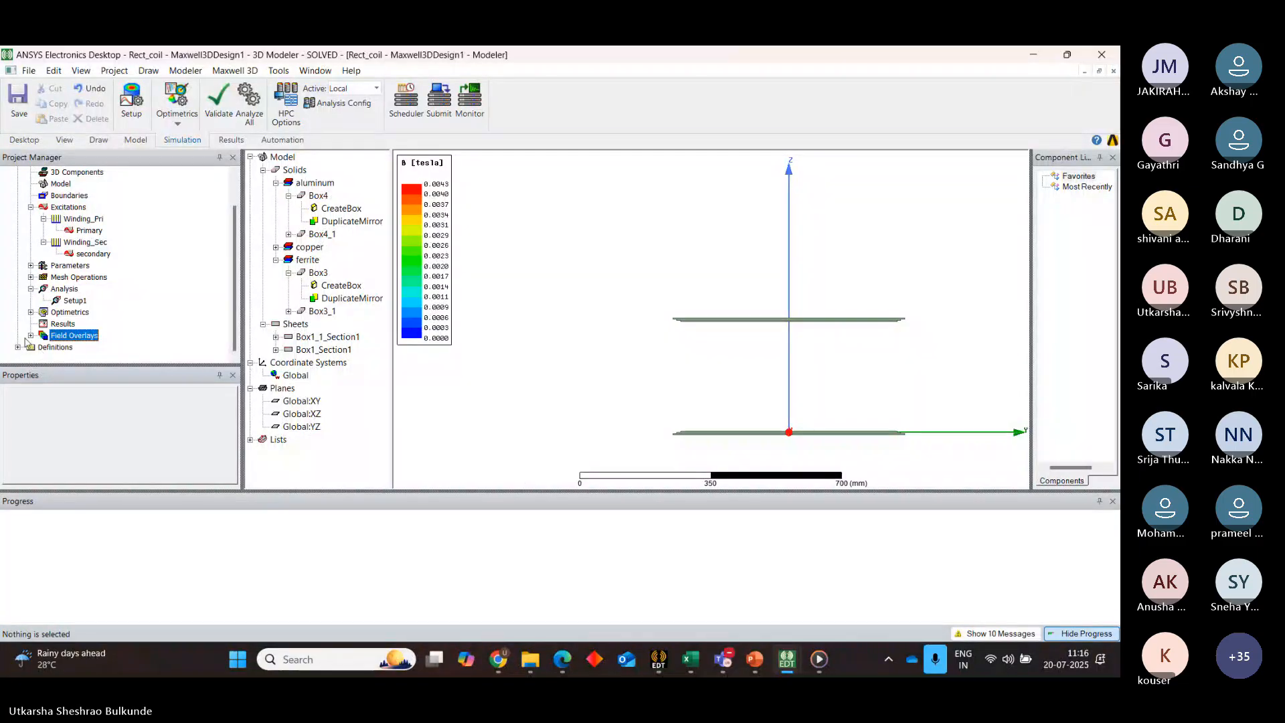
pyautogui.click(30, 336)
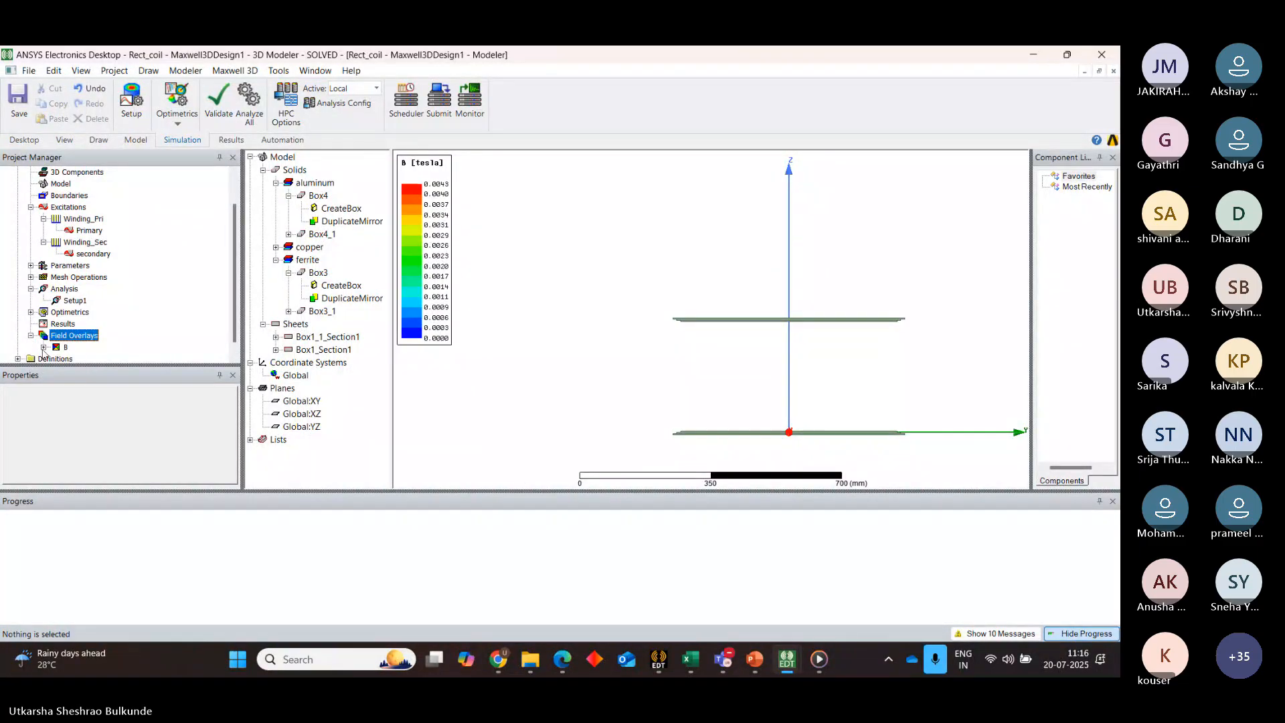
pyautogui.click(43, 348)
pyautogui.click(89, 347)
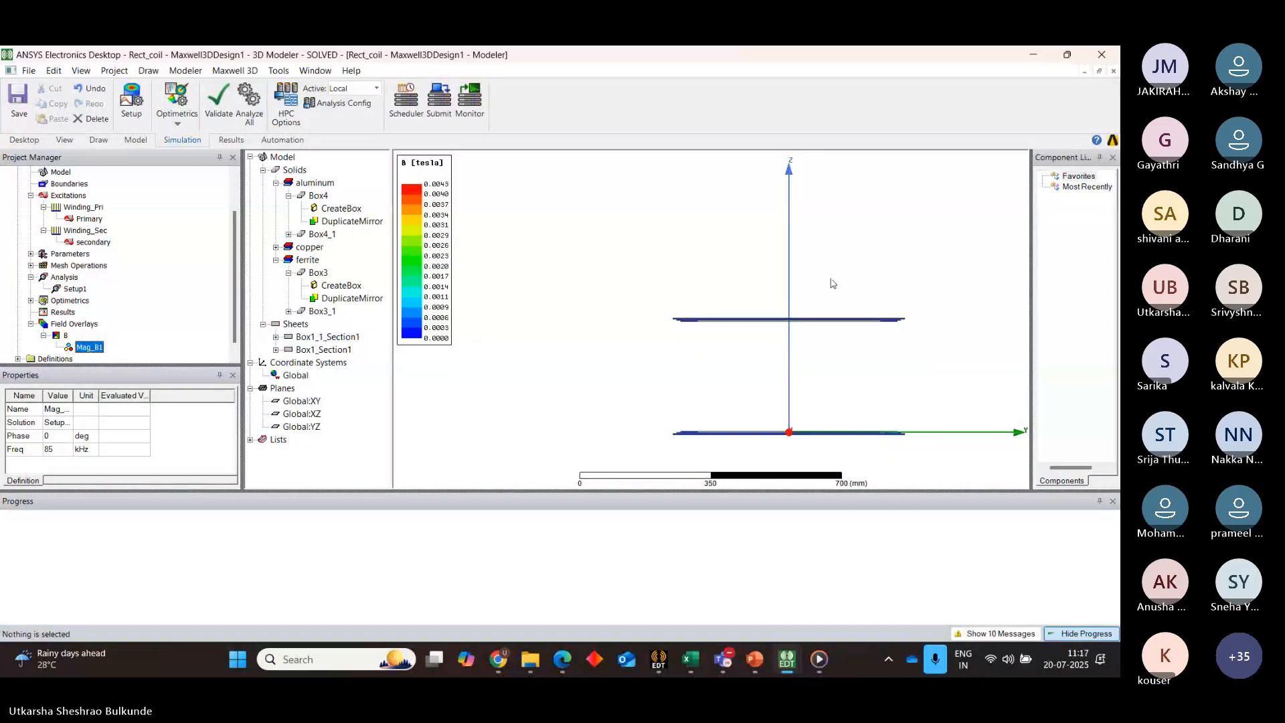
# Inspect the Mag_B1 plot in the model view, then check the design variables of Maxwell3DDesign1
pyautogui.scroll(-3, 832, 283)
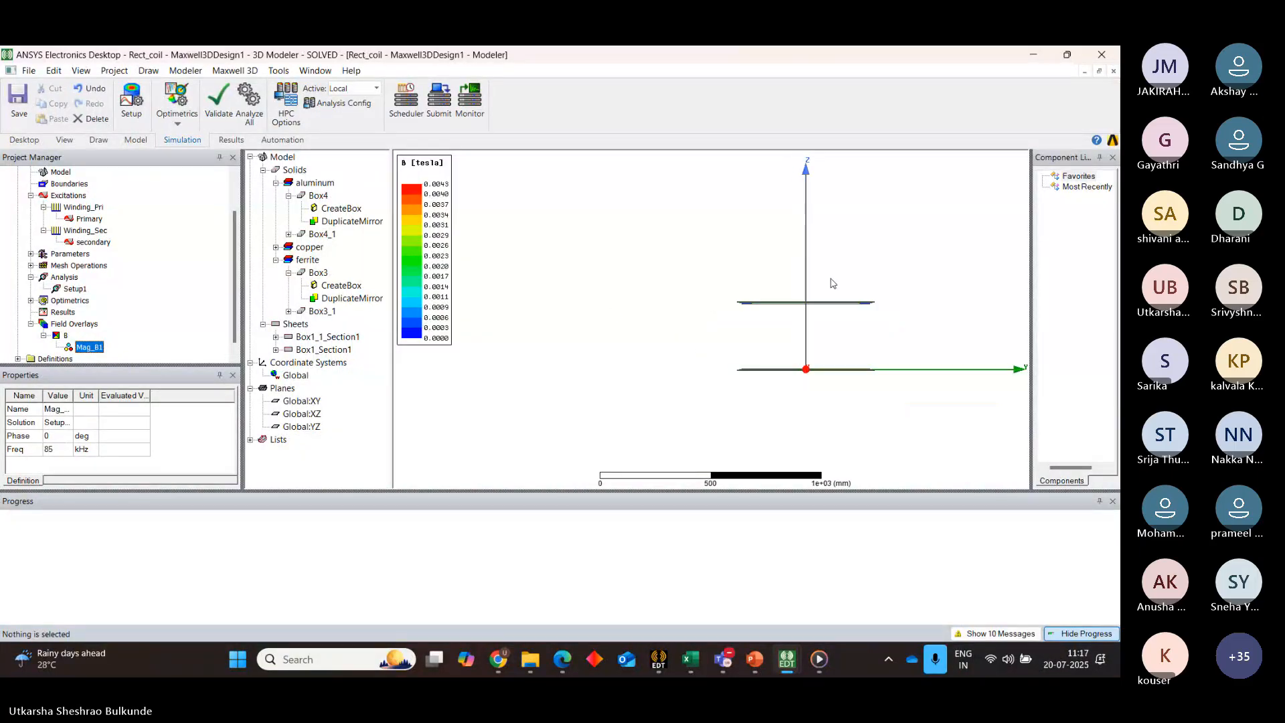
pyautogui.click(86, 348)
pyautogui.scroll(3, 545, 347)
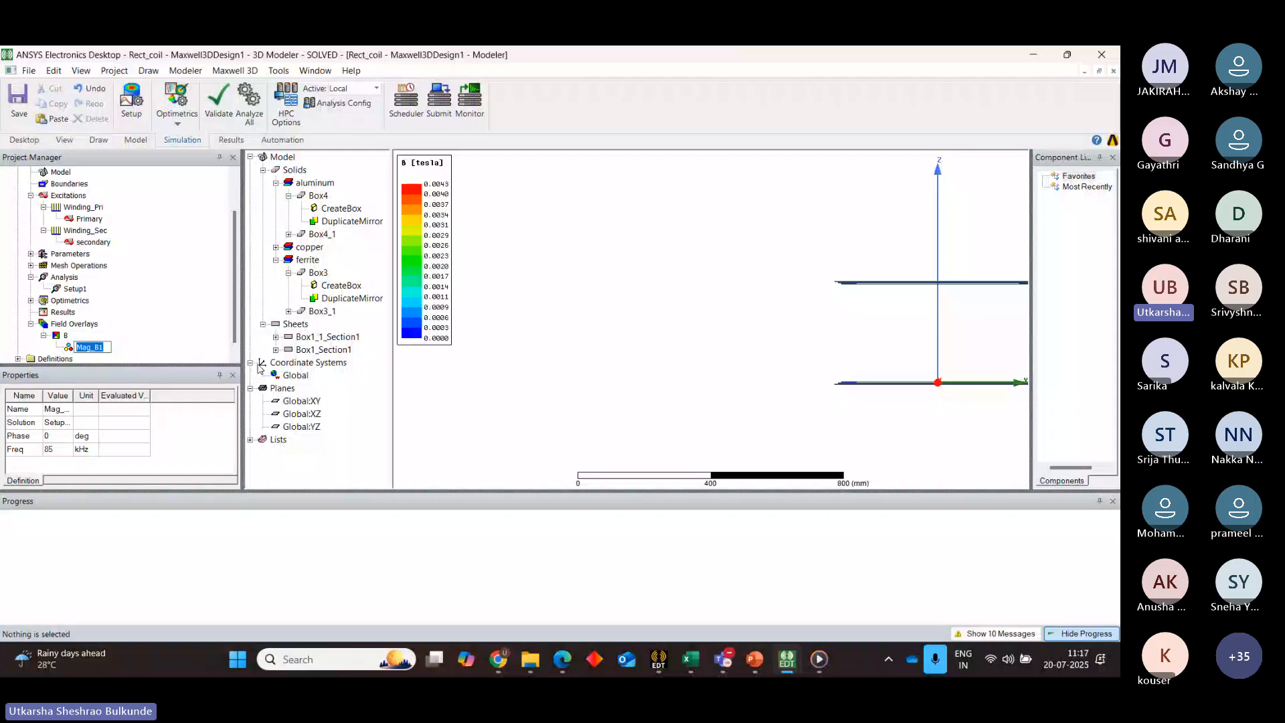
pyautogui.scroll(3, 233, 210)
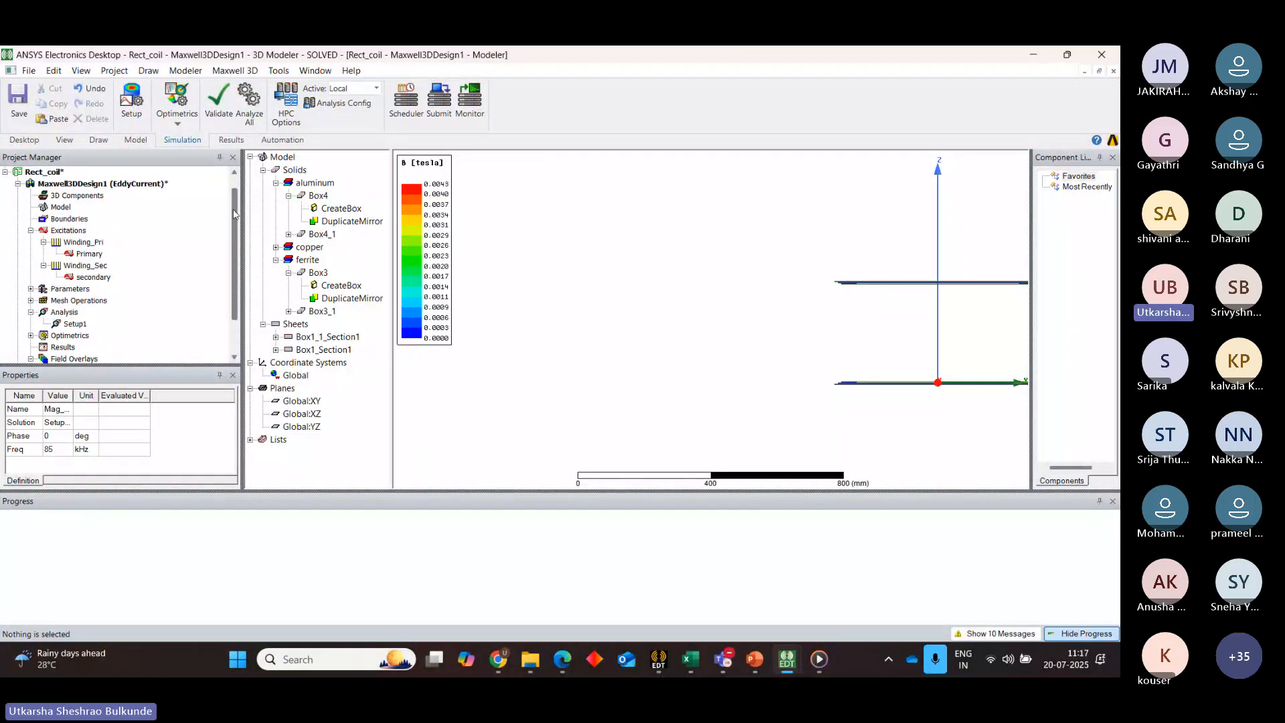
pyautogui.click(43, 172)
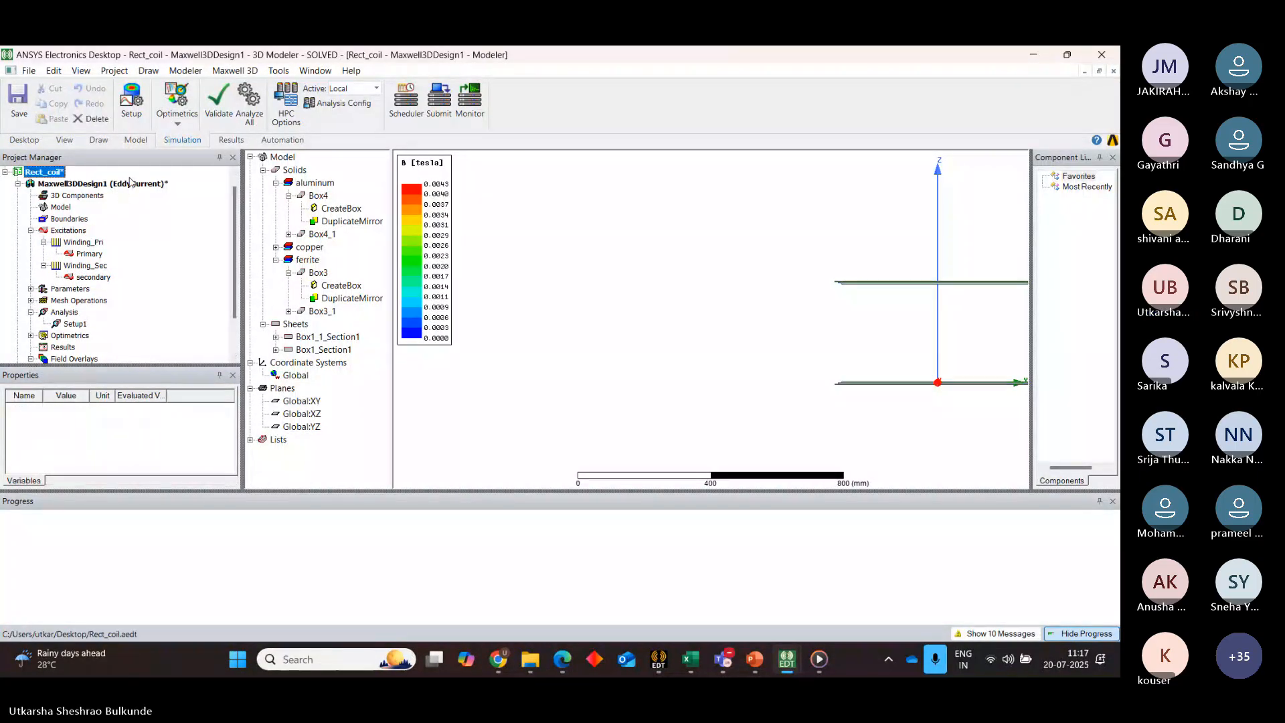
pyautogui.click(127, 184)
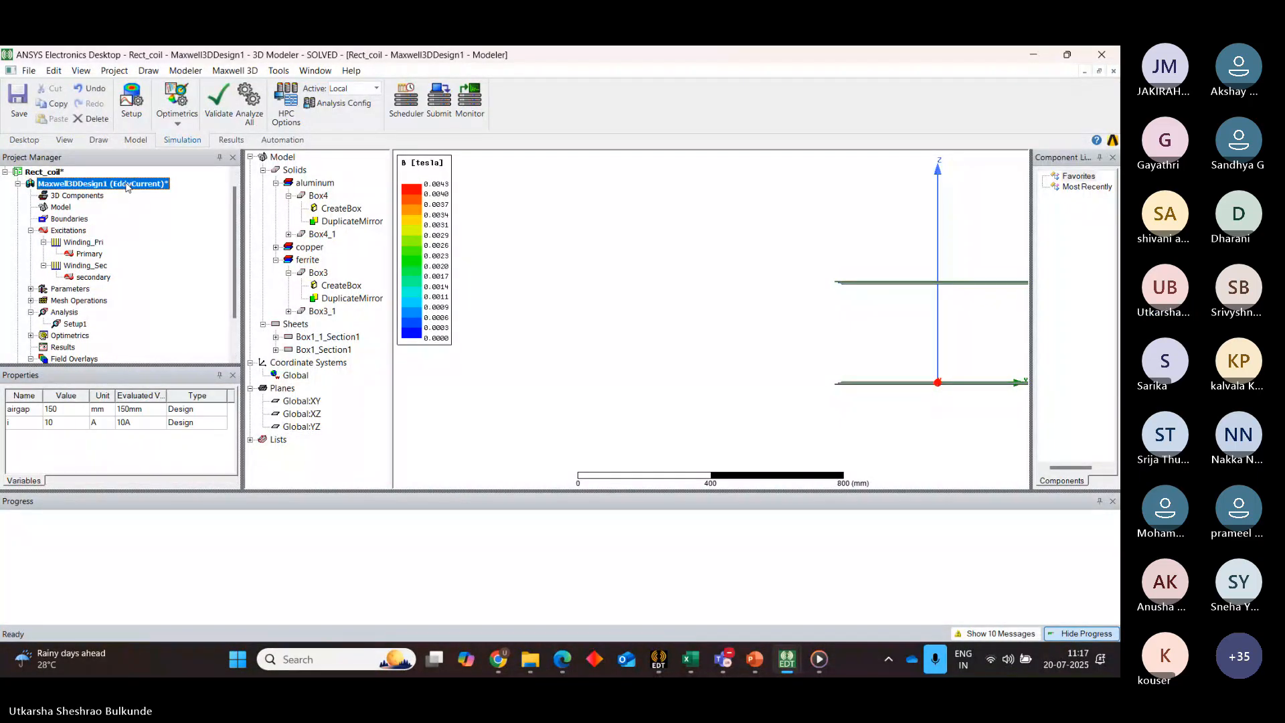
# Locate the copper solids Box1 and Box1_1 in the model by highlighting them together, then clear the selection
pyautogui.click(313, 185)
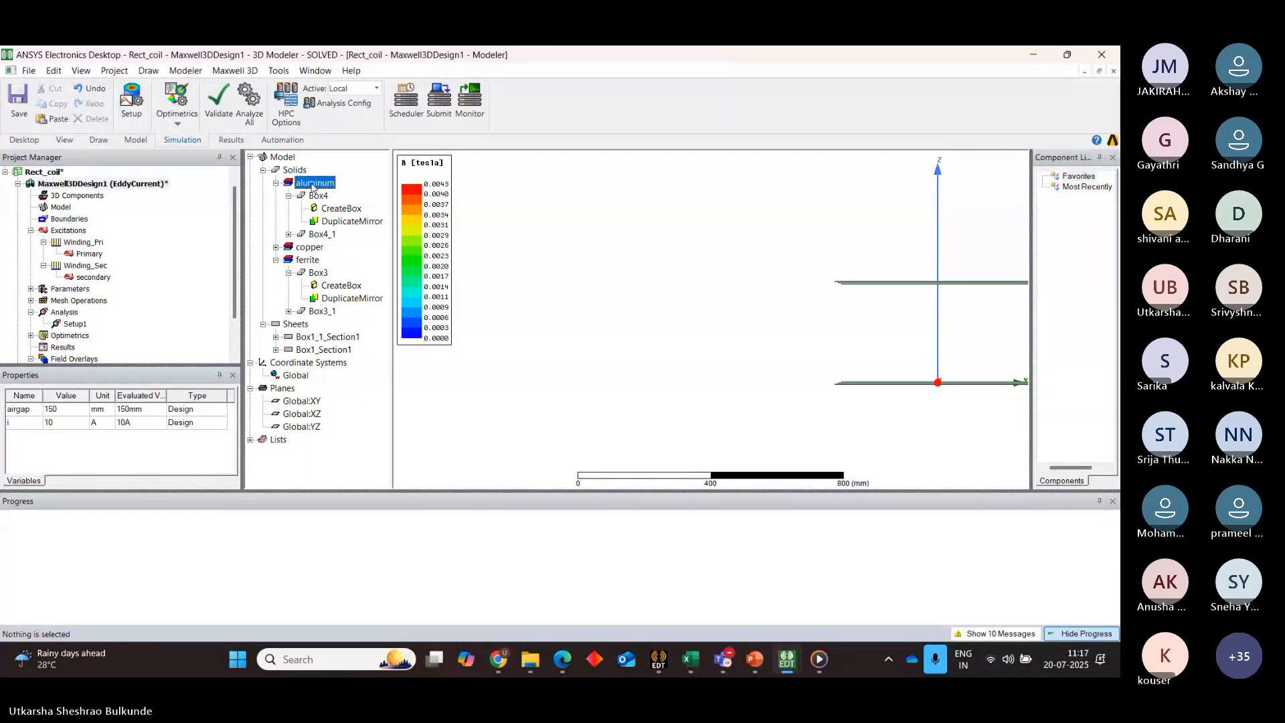
pyautogui.scroll(2, 676, 328)
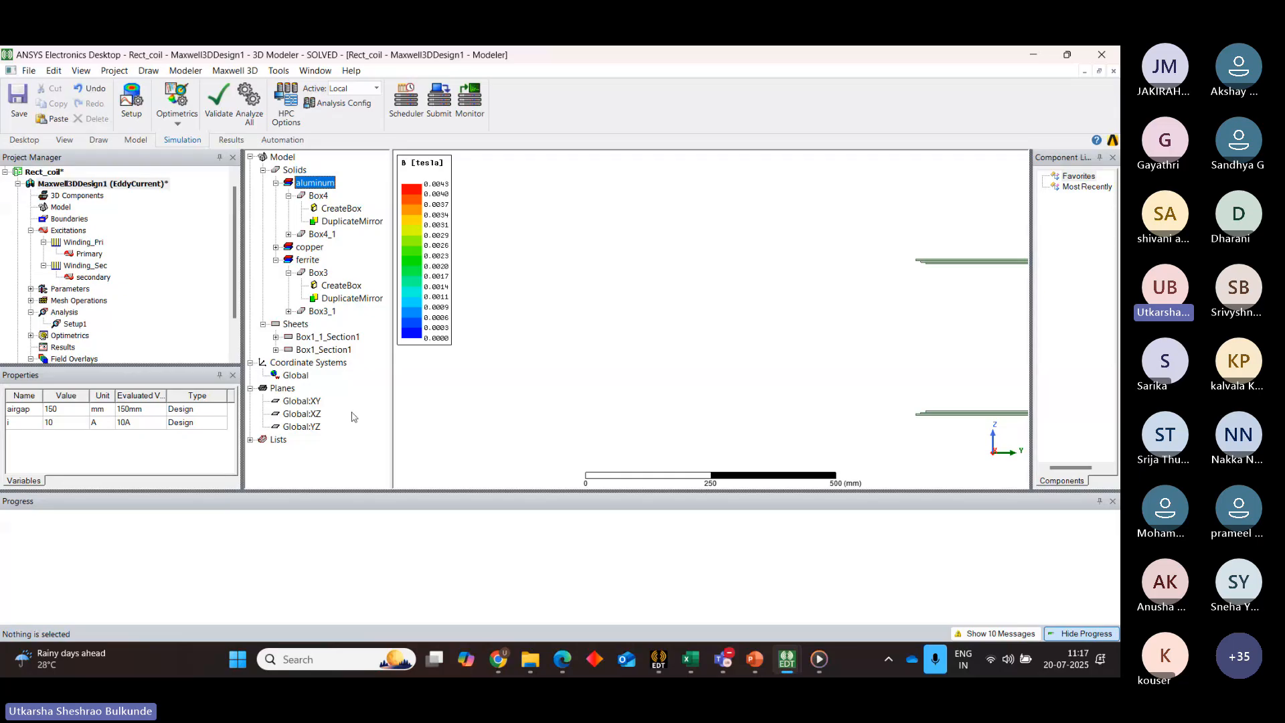
pyautogui.click(307, 247)
pyautogui.click(276, 247)
pyautogui.click(318, 259)
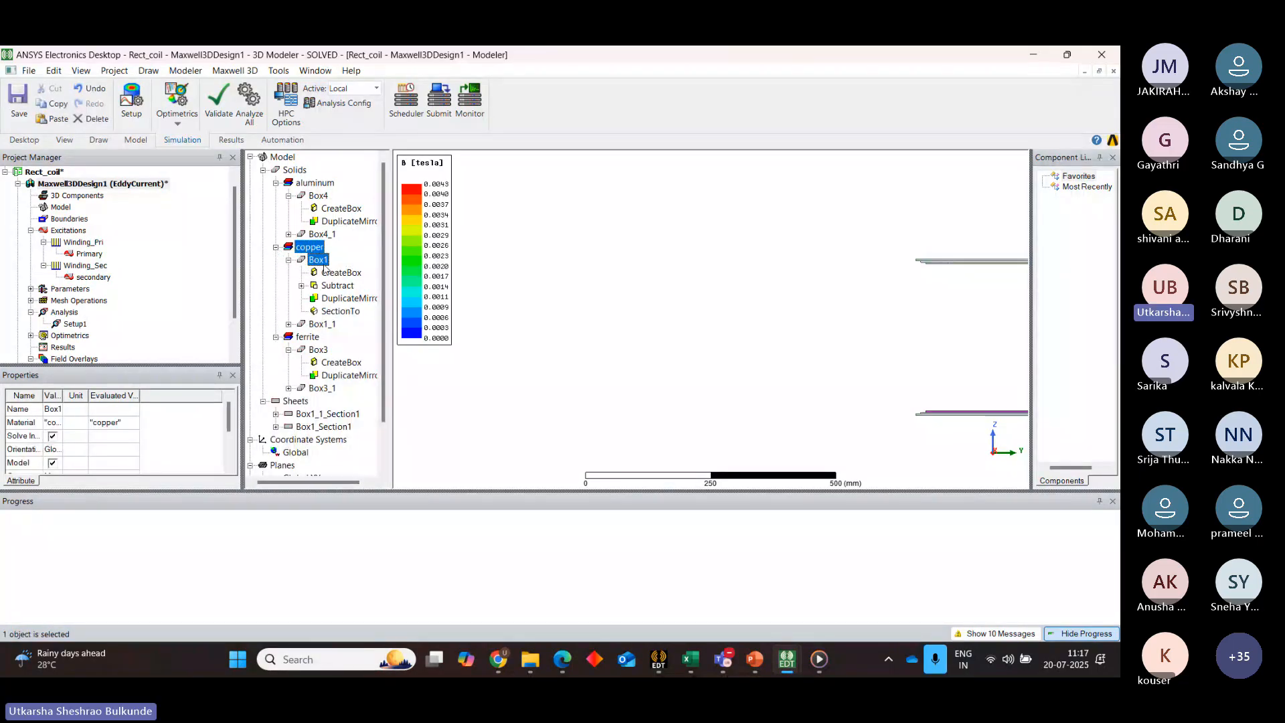
pyautogui.keyDown('ctrl'); pyautogui.click(319, 324); pyautogui.keyUp('ctrl')
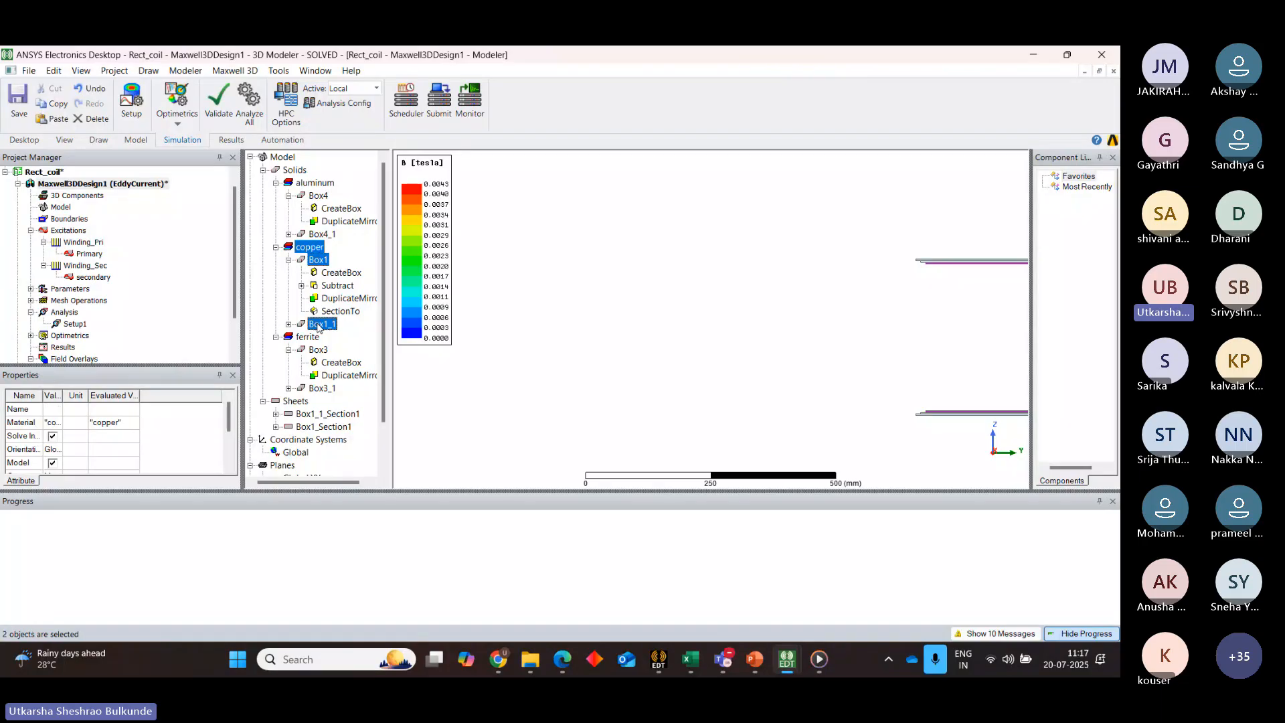
pyautogui.click(569, 261)
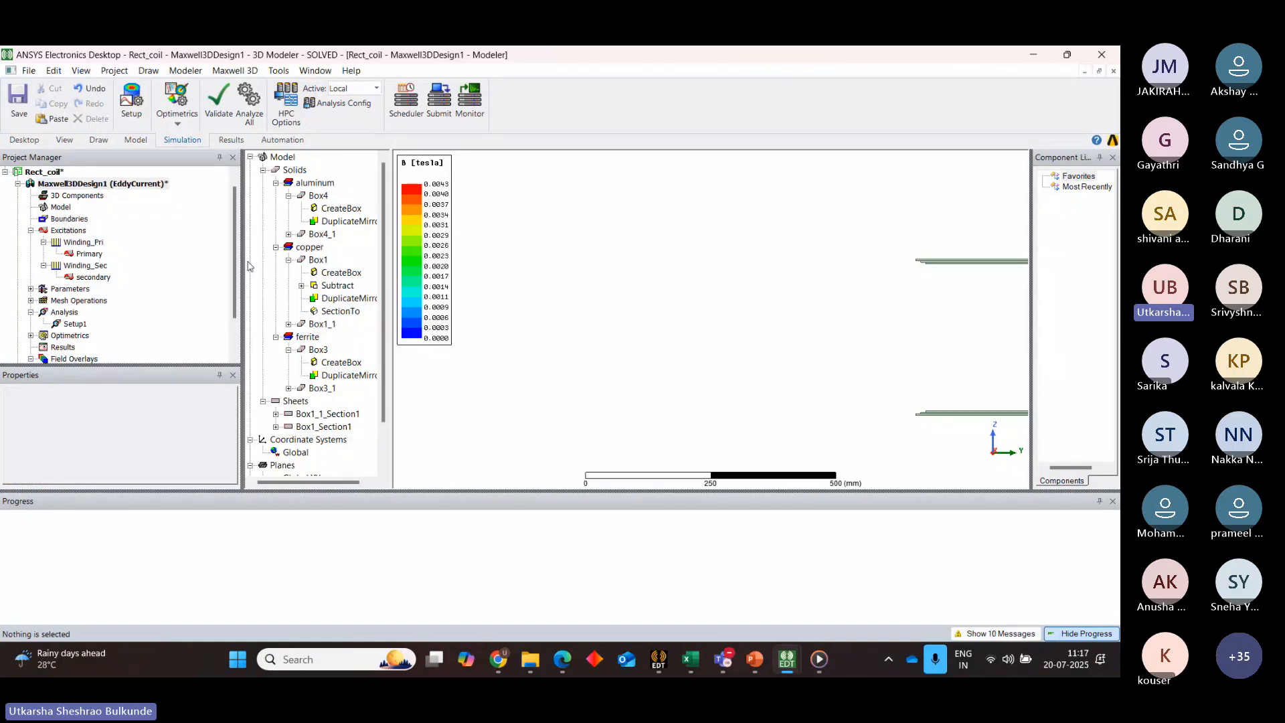
pyautogui.click(276, 248)
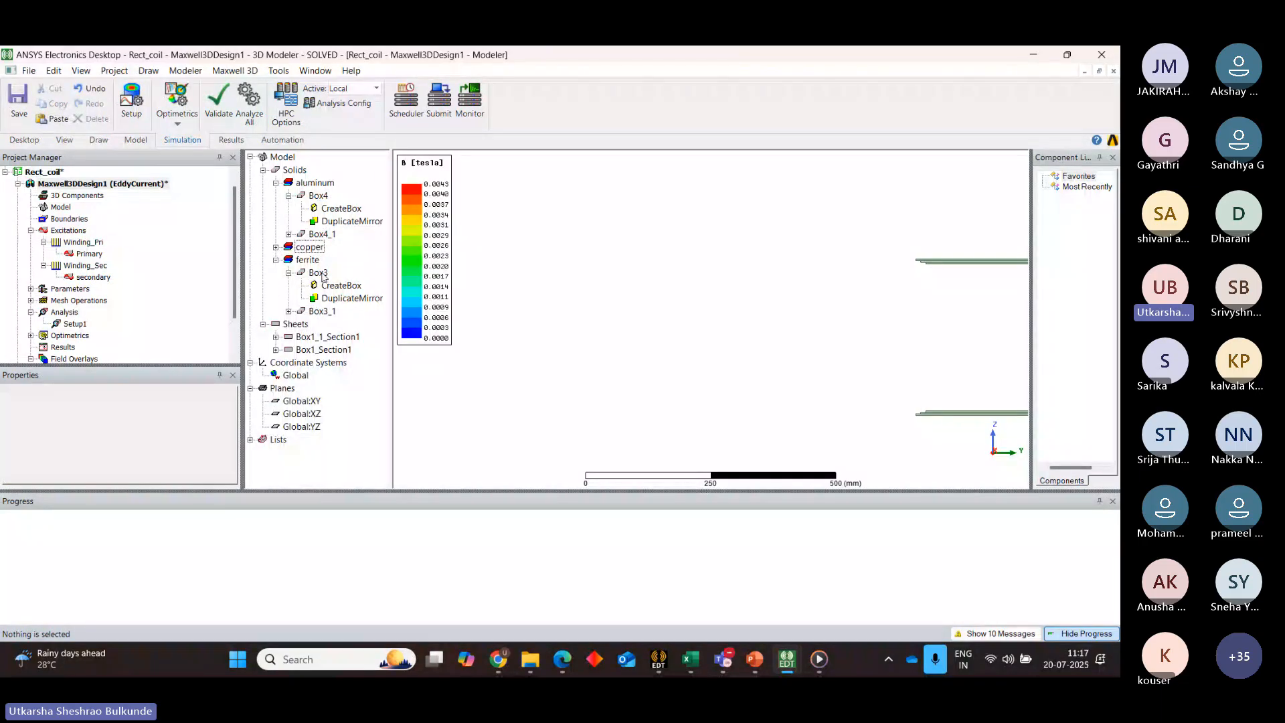
# Locate the ferrite and aluminum plates by highlighting Box3_1, Box4 and Box4_1, then expand the history of both section sheets
pyautogui.click(320, 273)
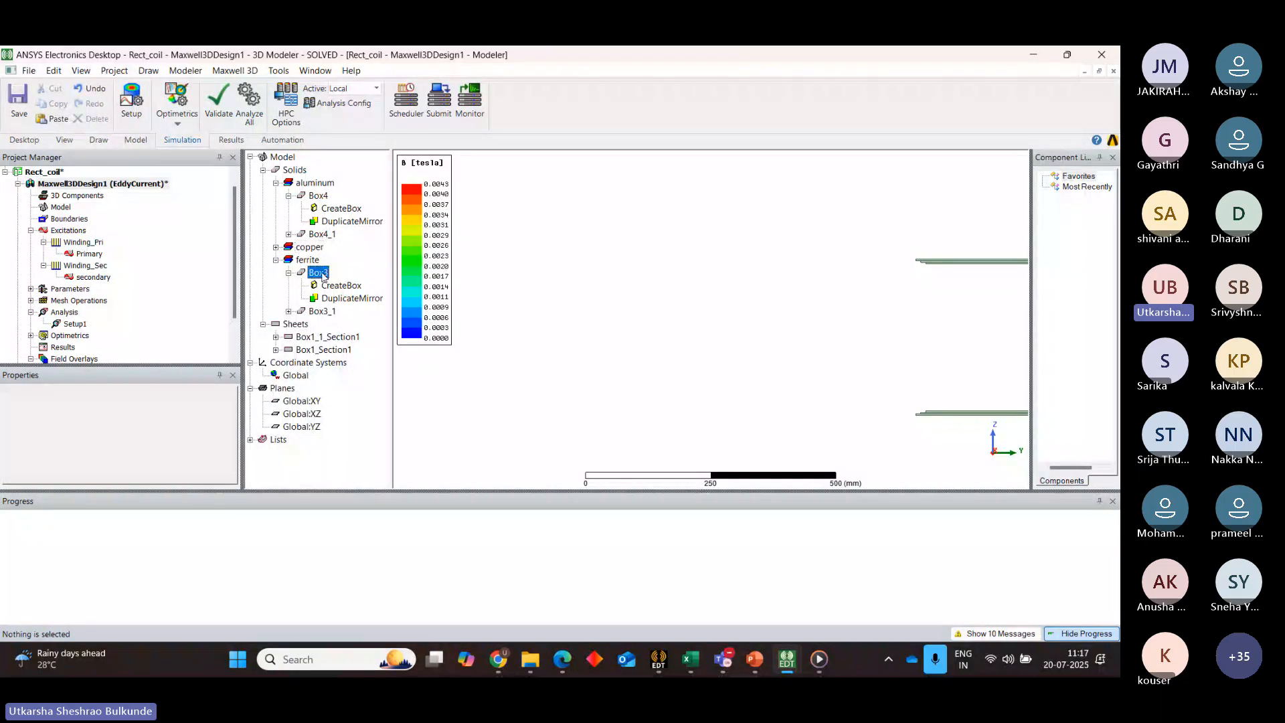
pyautogui.click(320, 313)
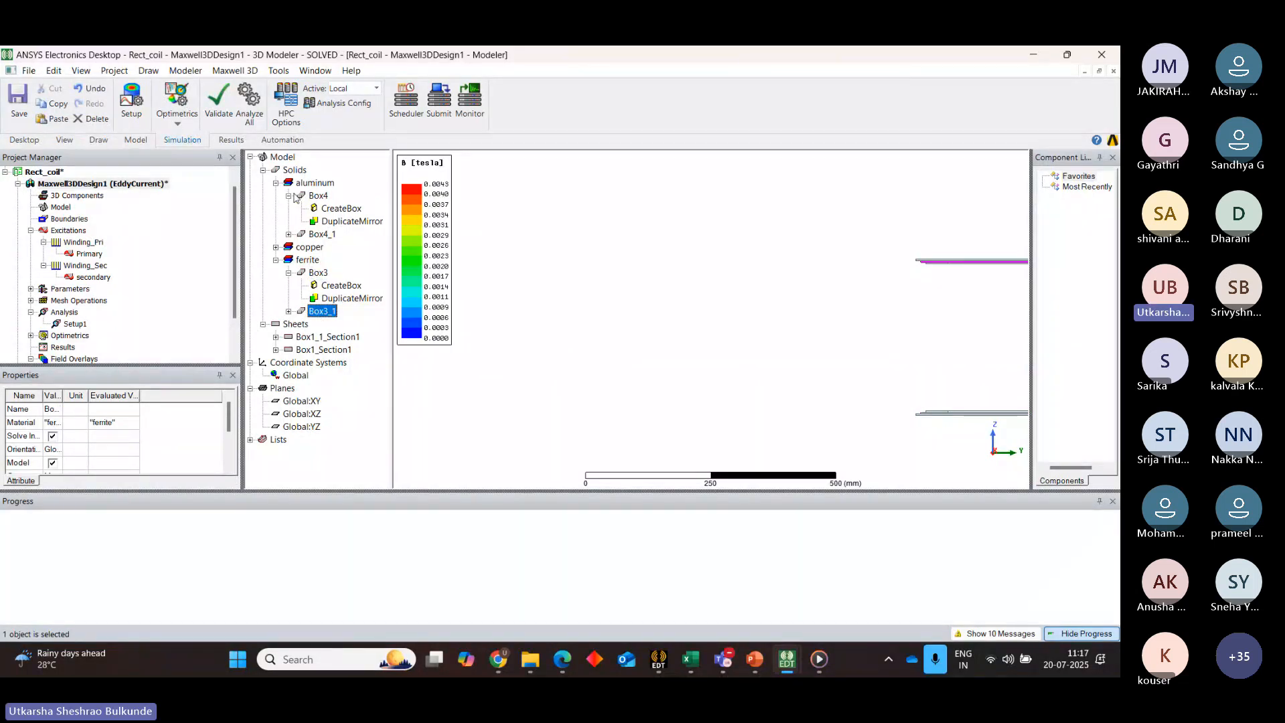
pyautogui.click(319, 196)
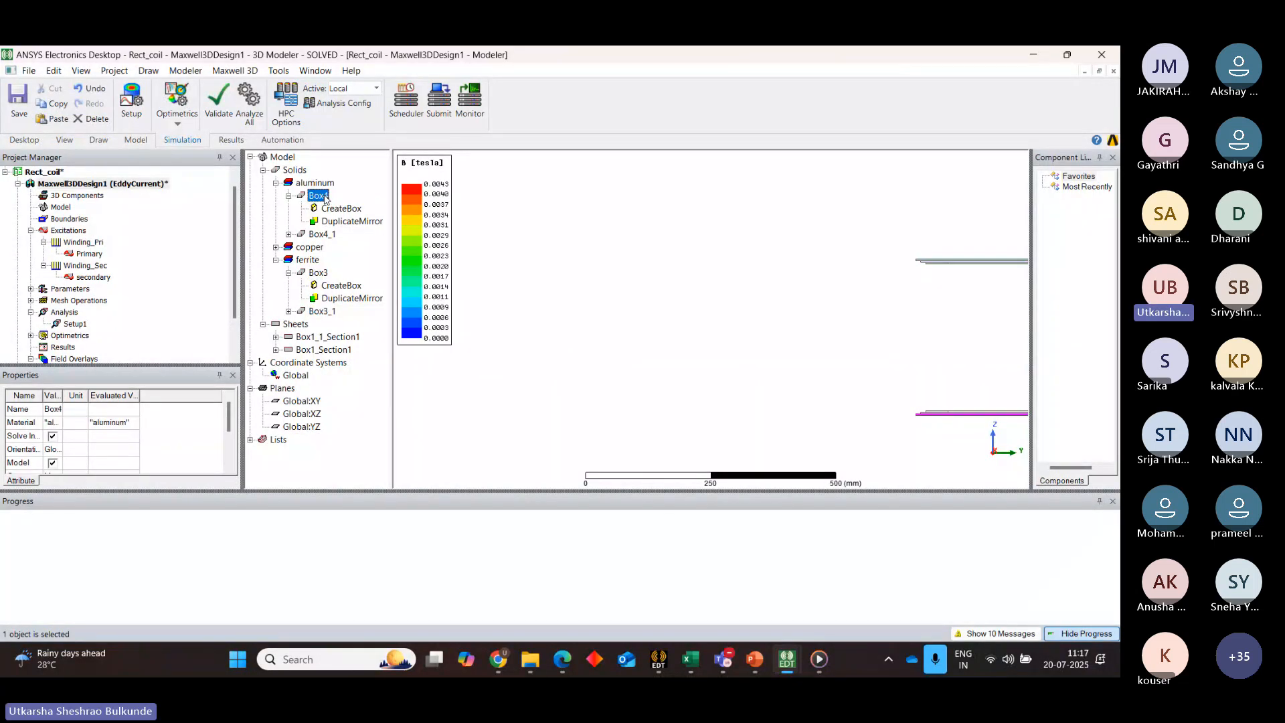
pyautogui.click(323, 233)
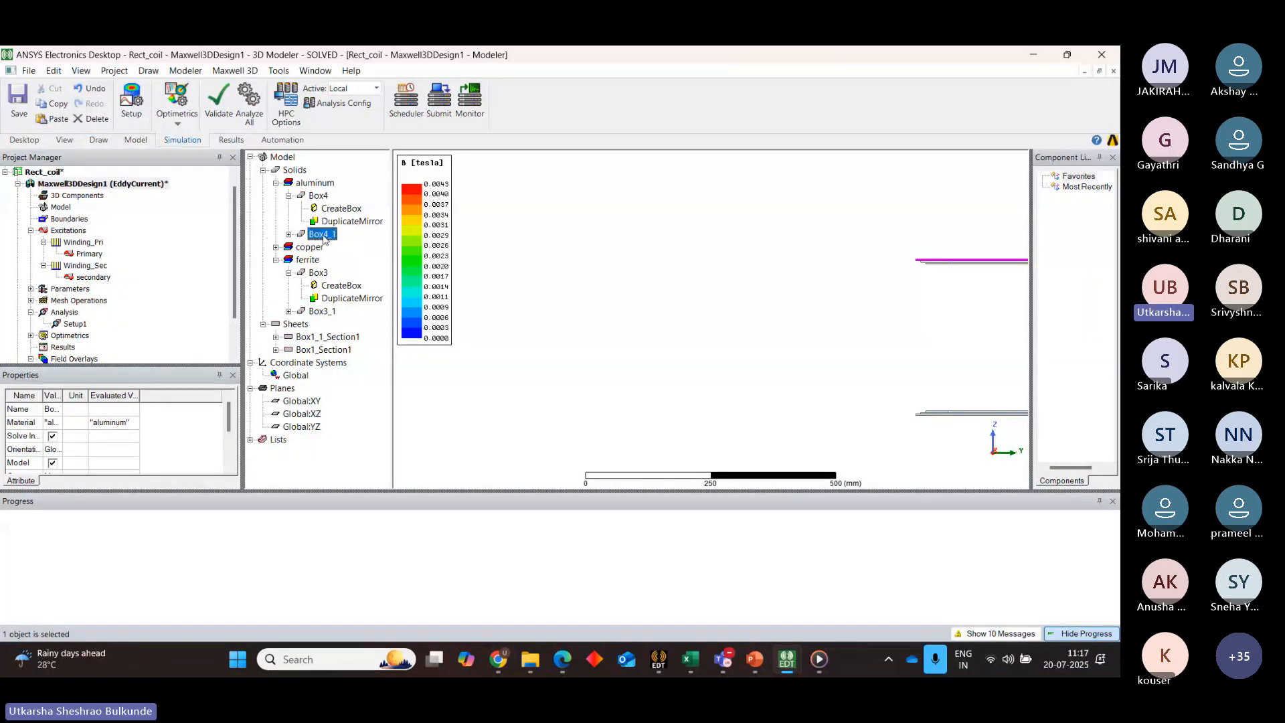
pyautogui.click(275, 349)
pyautogui.click(275, 337)
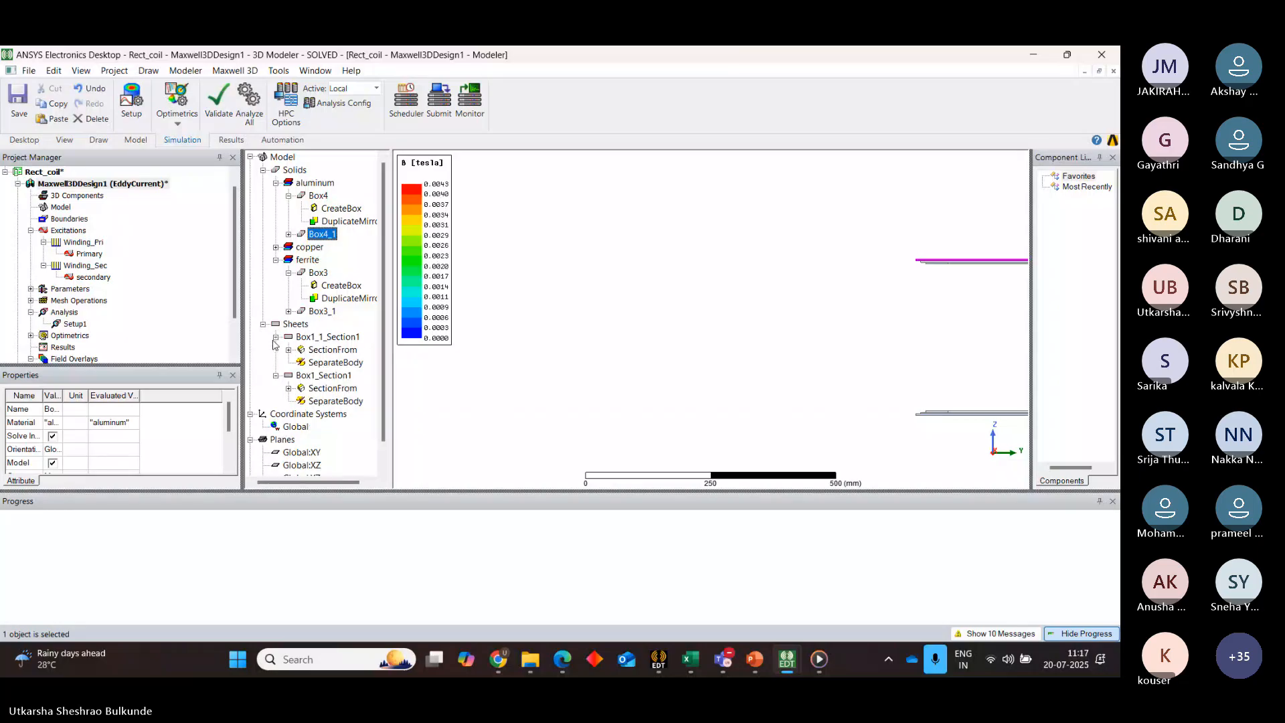
# Examine both coil assemblies from a tilted view centred in the modeler, then clear the selection
pyautogui.scroll(-1, 848, 339)
pyautogui.scroll(-1, 848, 338)
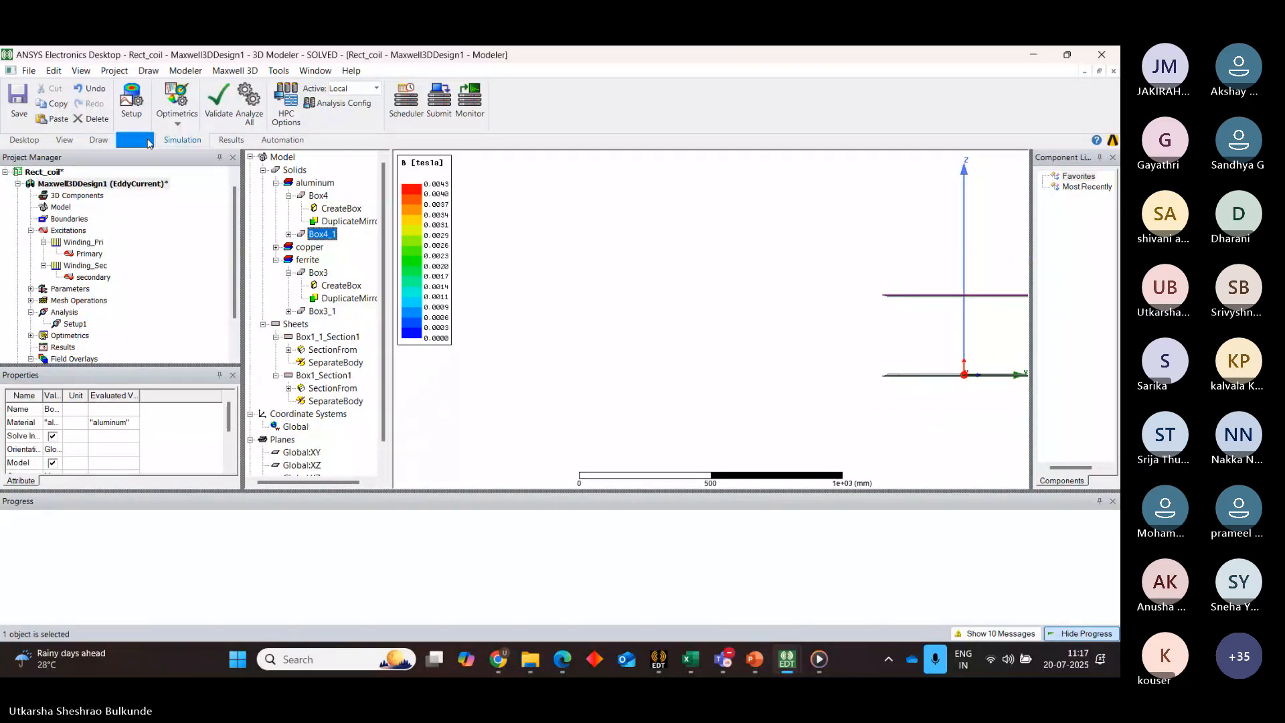
pyautogui.click(98, 139)
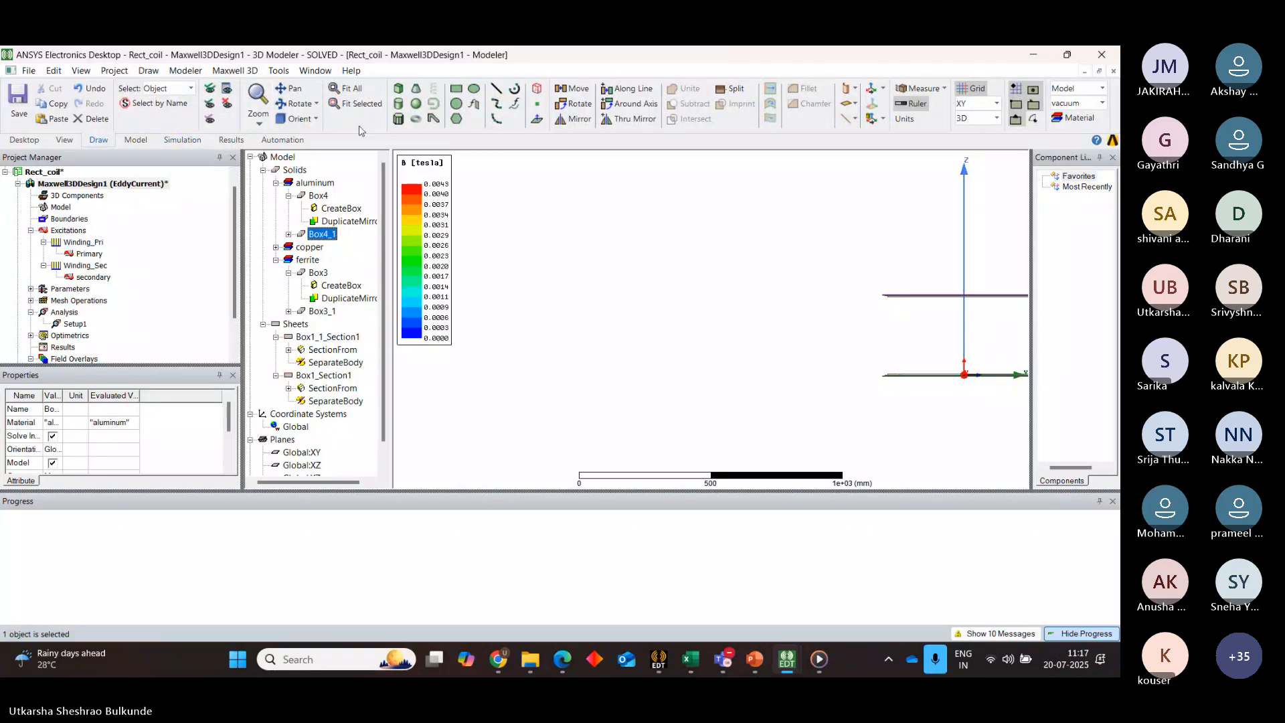
pyautogui.click(299, 104)
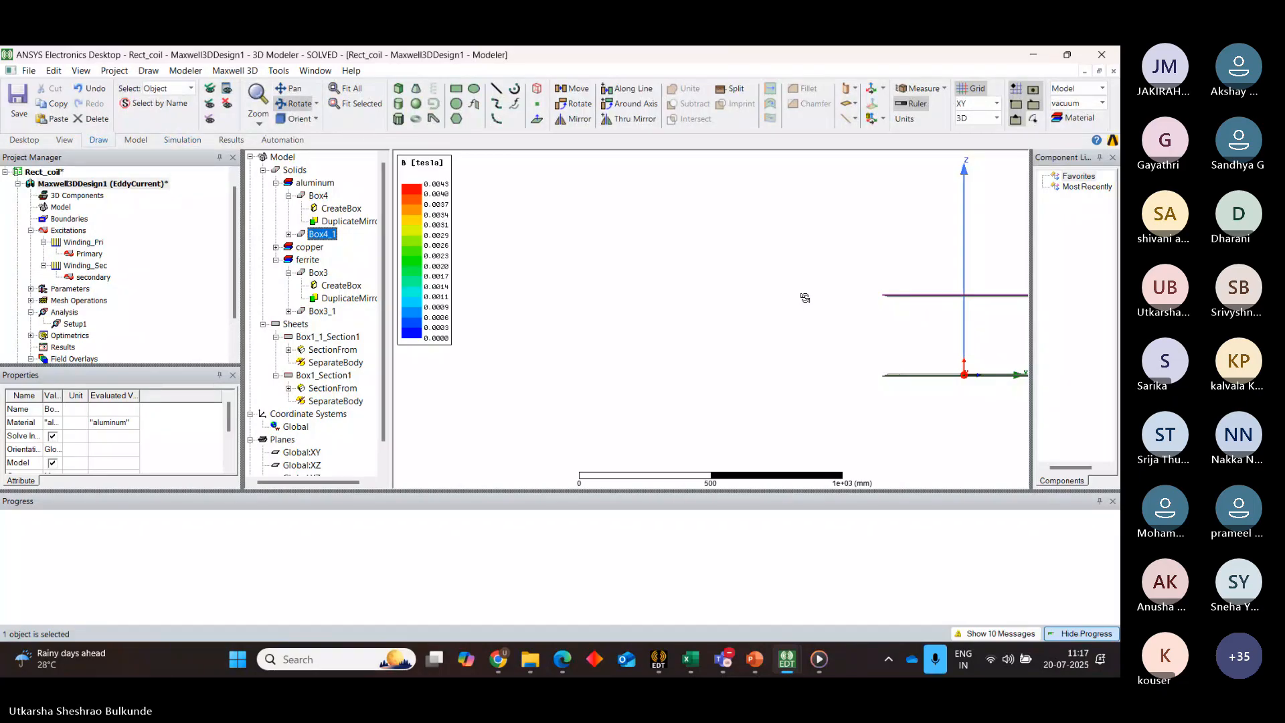
pyautogui.click(293, 94)
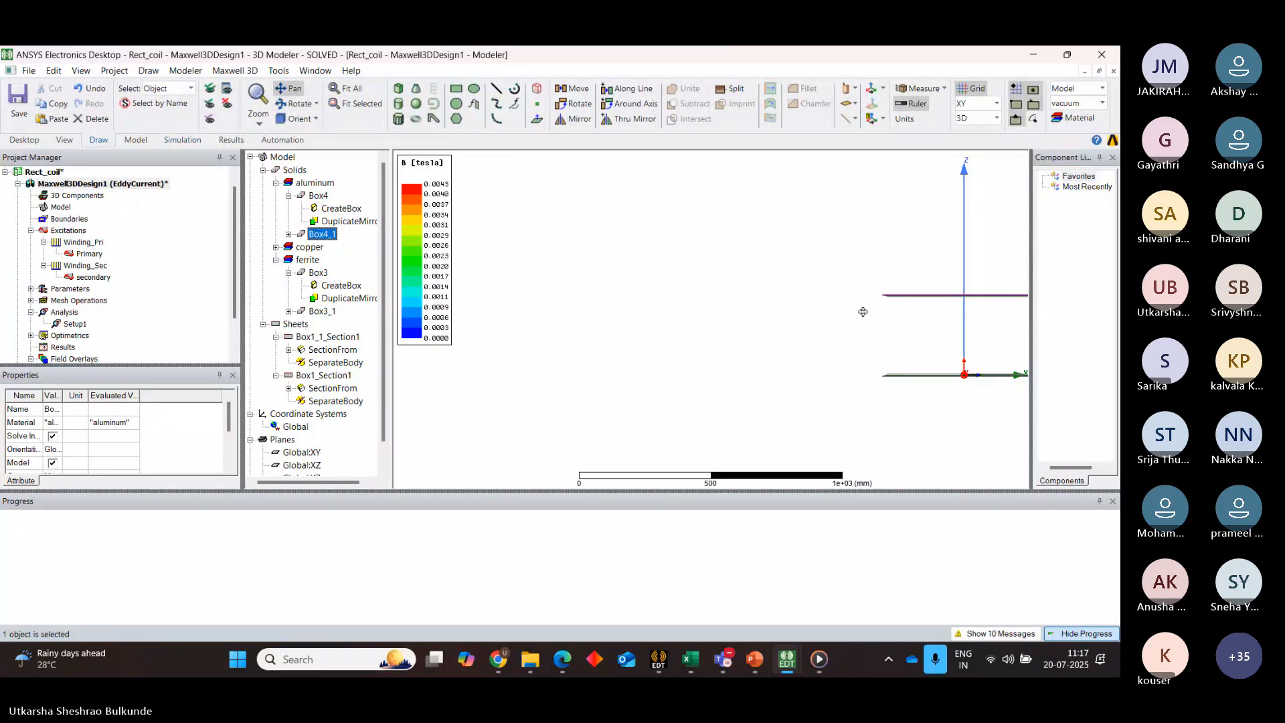
pyautogui.moveTo(863, 313); pyautogui.dragTo(540, 343)
pyautogui.scroll(2, 600, 350)
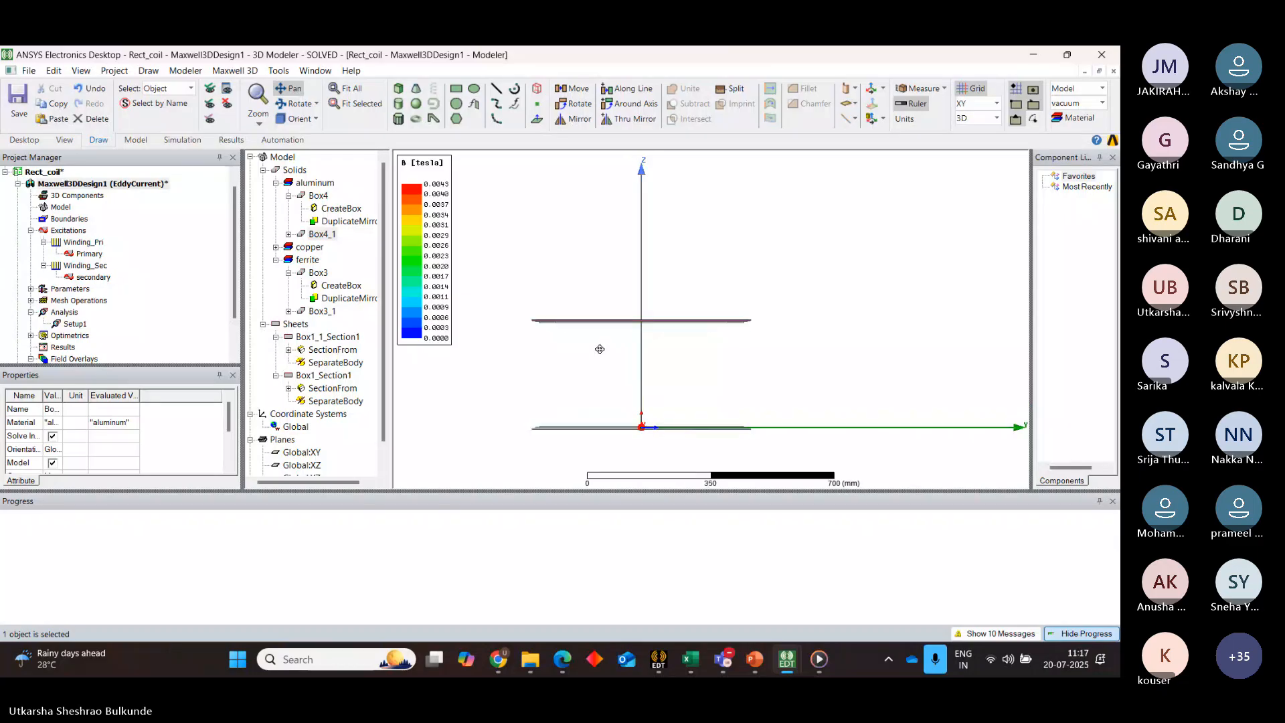
pyautogui.click(300, 102)
pyautogui.moveTo(890, 230); pyautogui.dragTo(892, 254)
pyautogui.press('Escape')
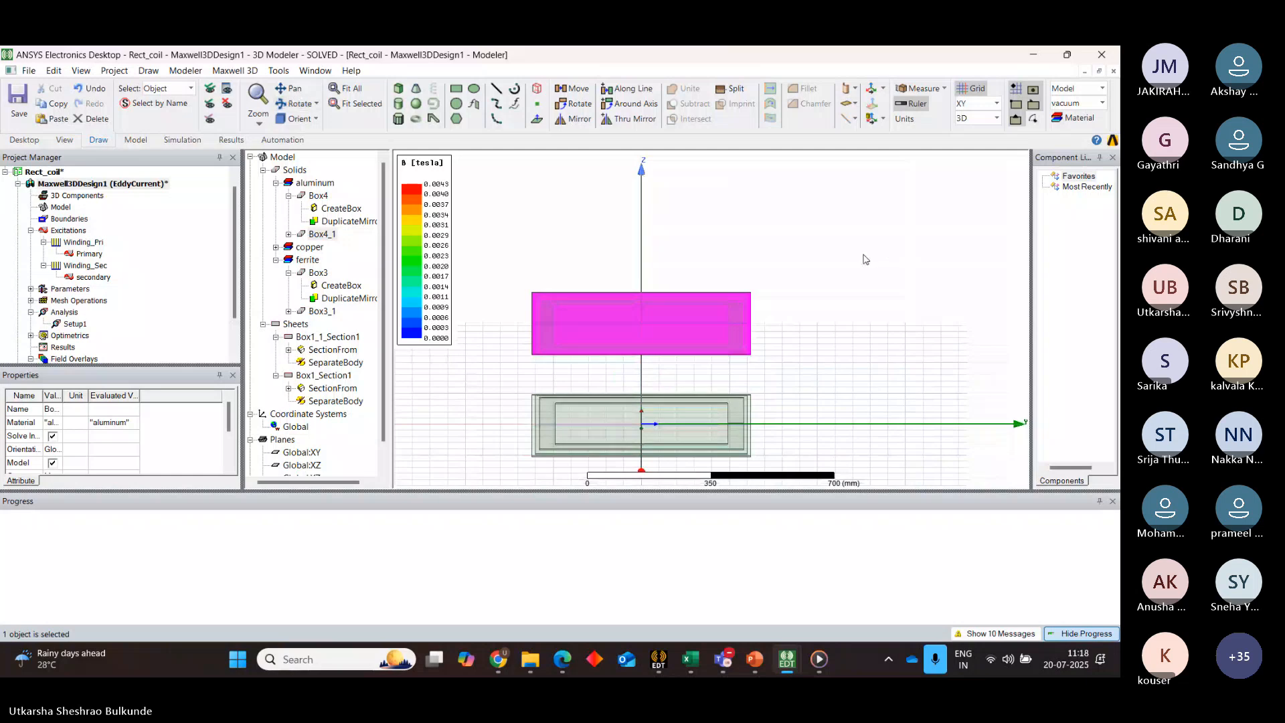
pyautogui.click(822, 249)
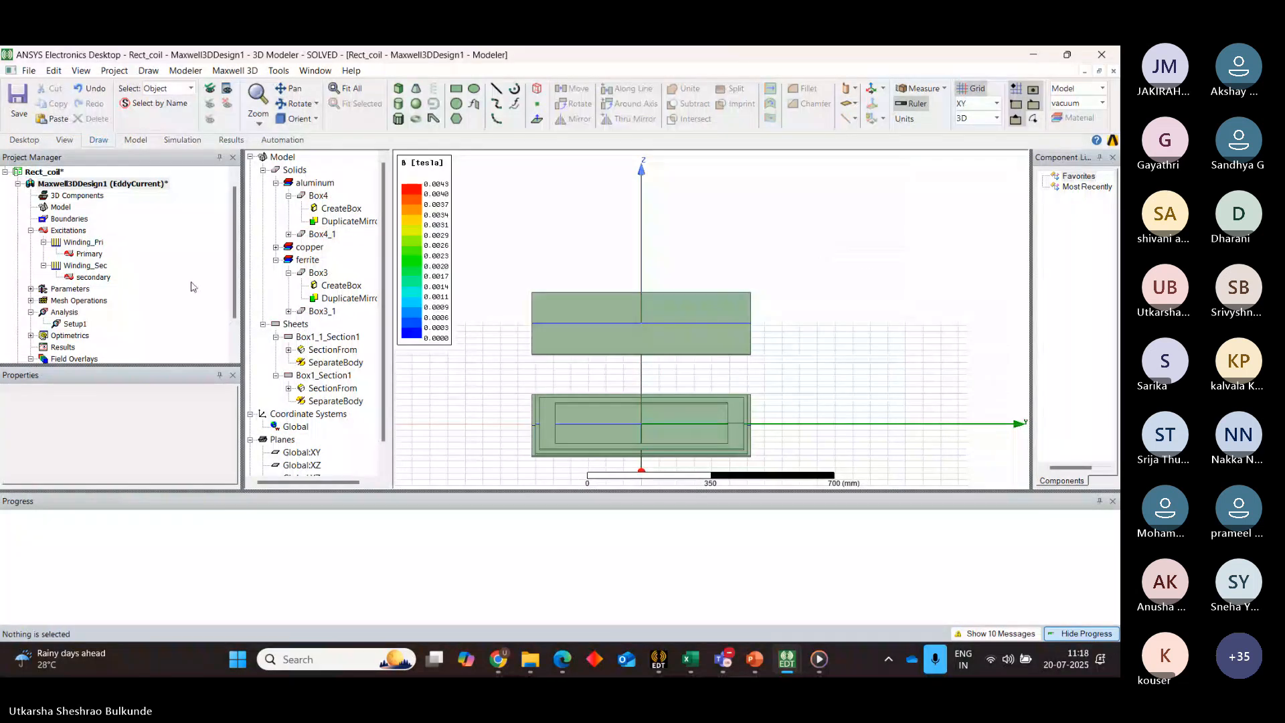
# Compare the terminal directions and conductor counts of the Primary and secondary coil terminals, leaving their settings unchanged
pyautogui.click(89, 254)
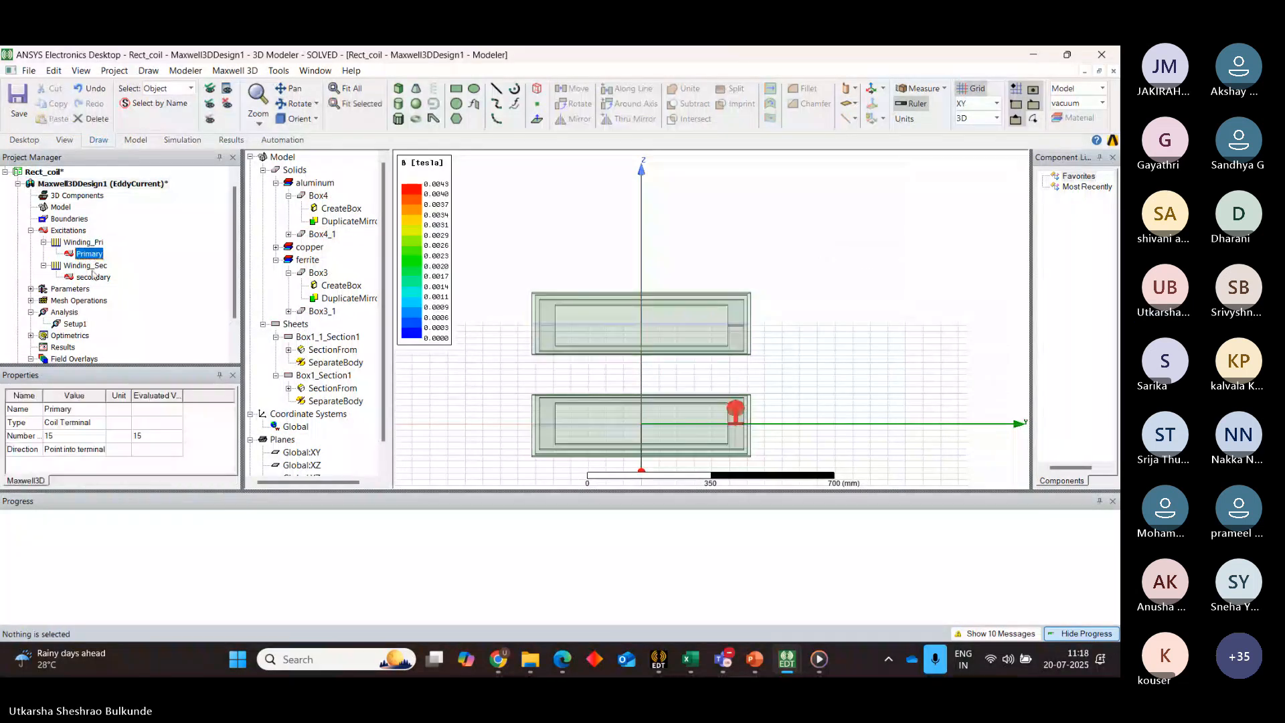
pyautogui.click(93, 277)
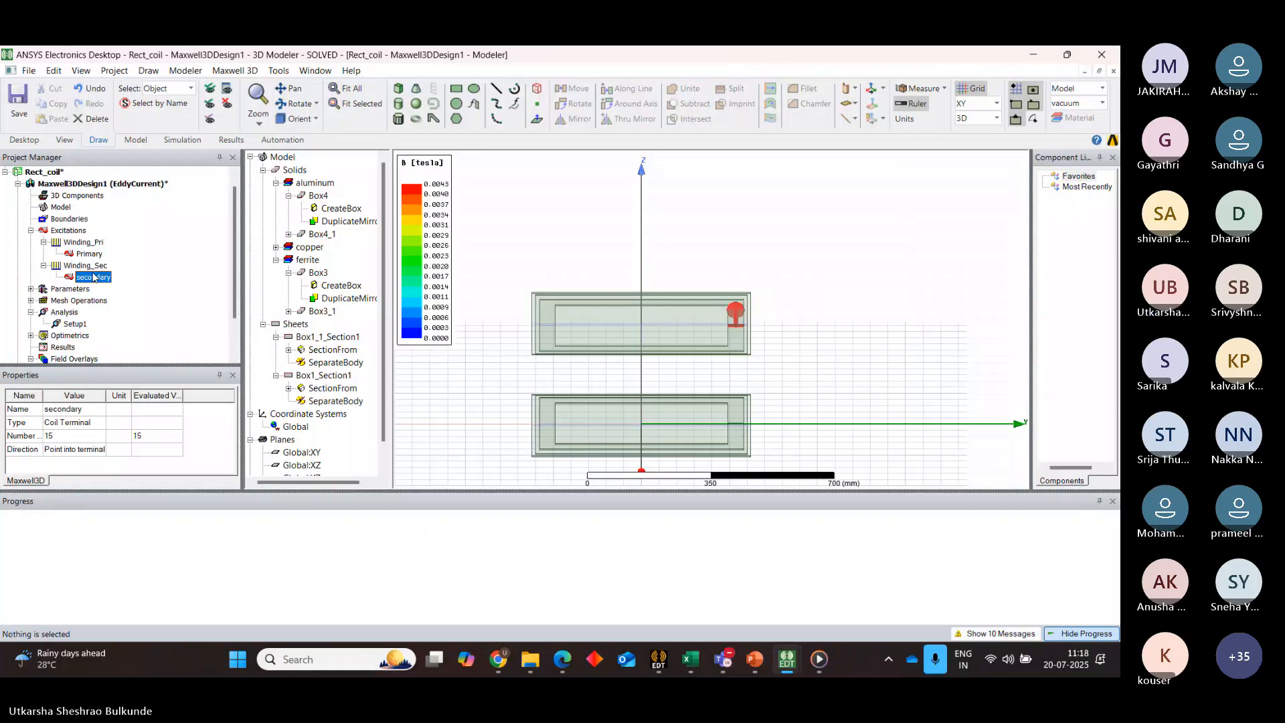
pyautogui.doubleClick(93, 256)
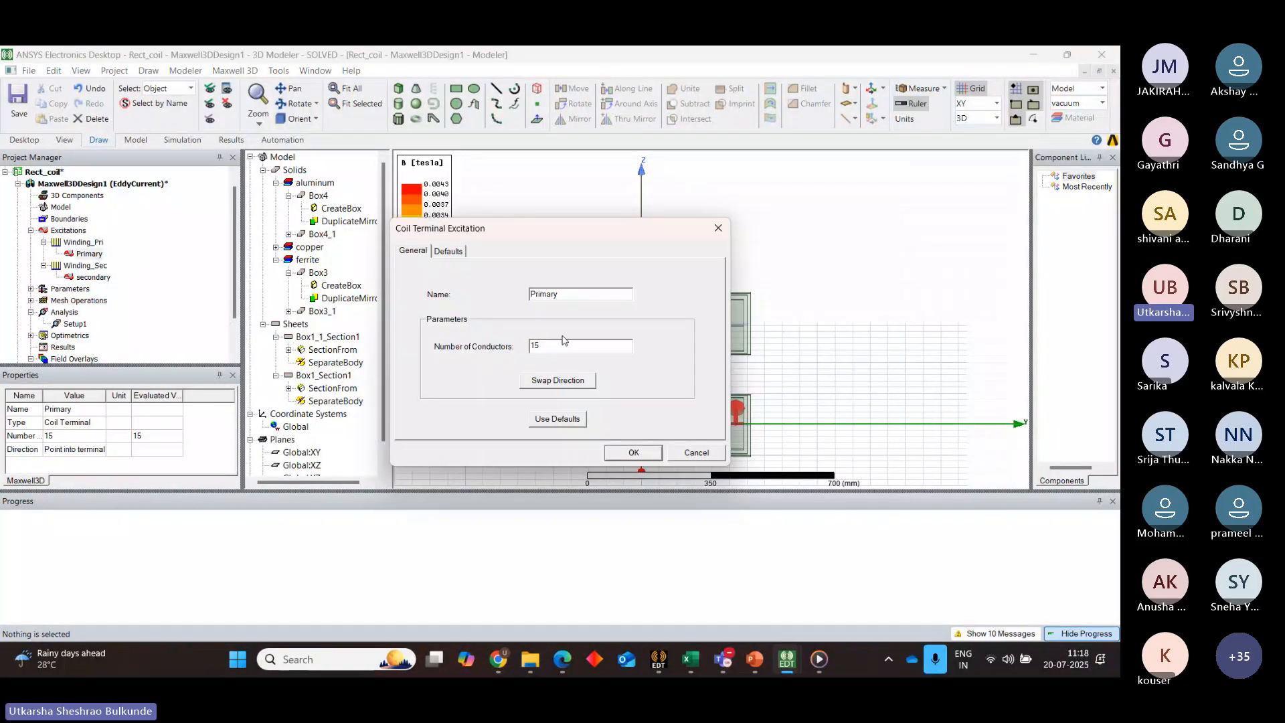
pyautogui.click(633, 453)
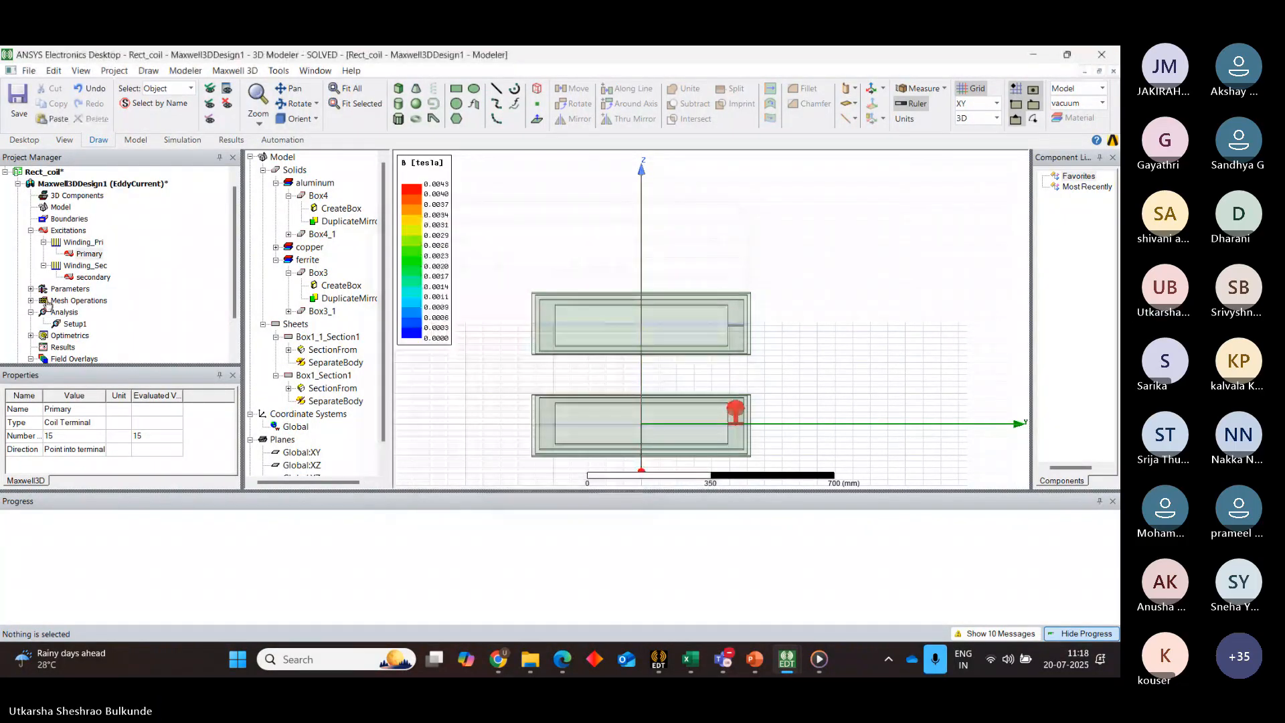
pyautogui.doubleClick(92, 277)
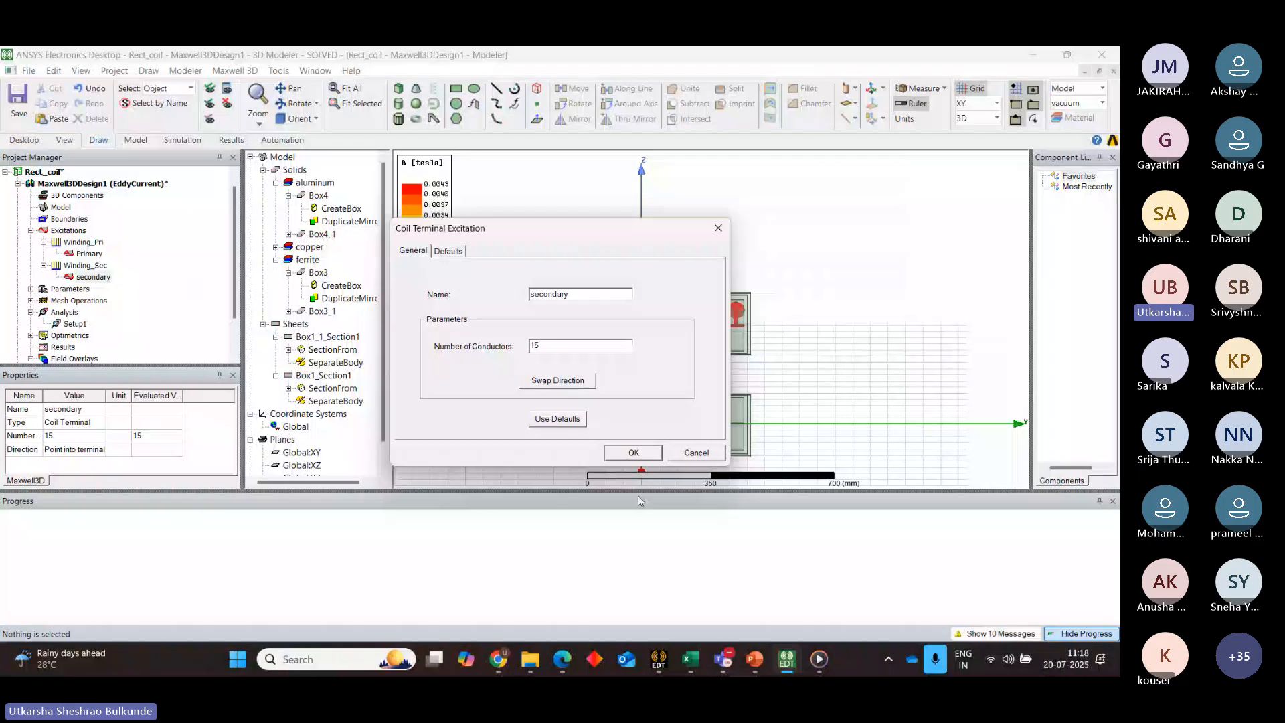
pyautogui.click(633, 450)
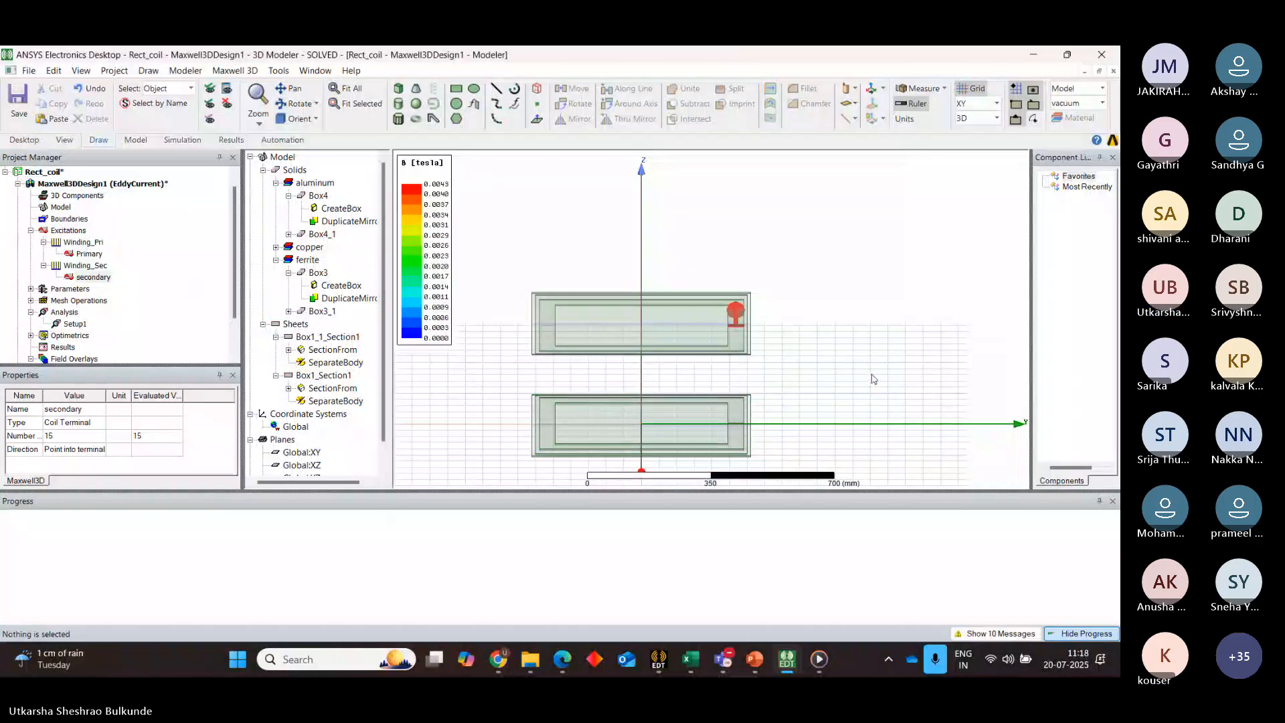
# Examine the edges of the two coil assemblies up close from several tilted angles, then orient the model to the Front view
pyautogui.click(784, 343)
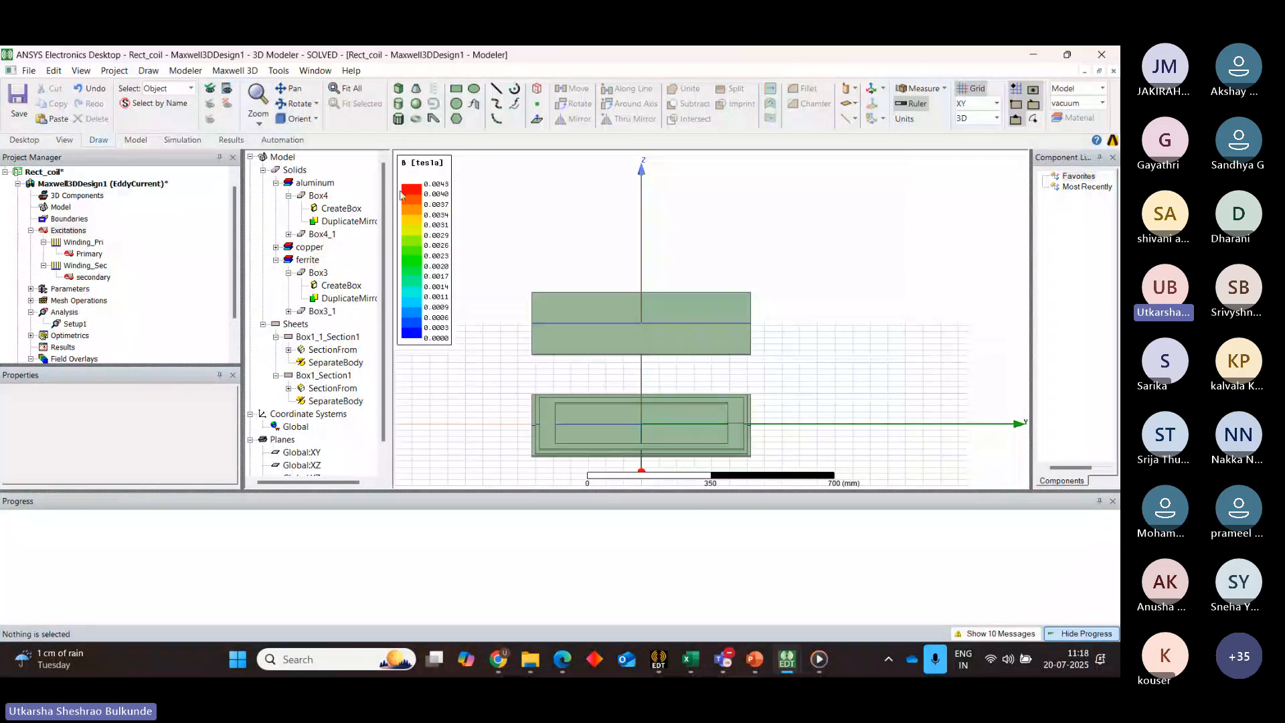
pyautogui.click(302, 104)
pyautogui.moveTo(797, 407); pyautogui.dragTo(753, 324)
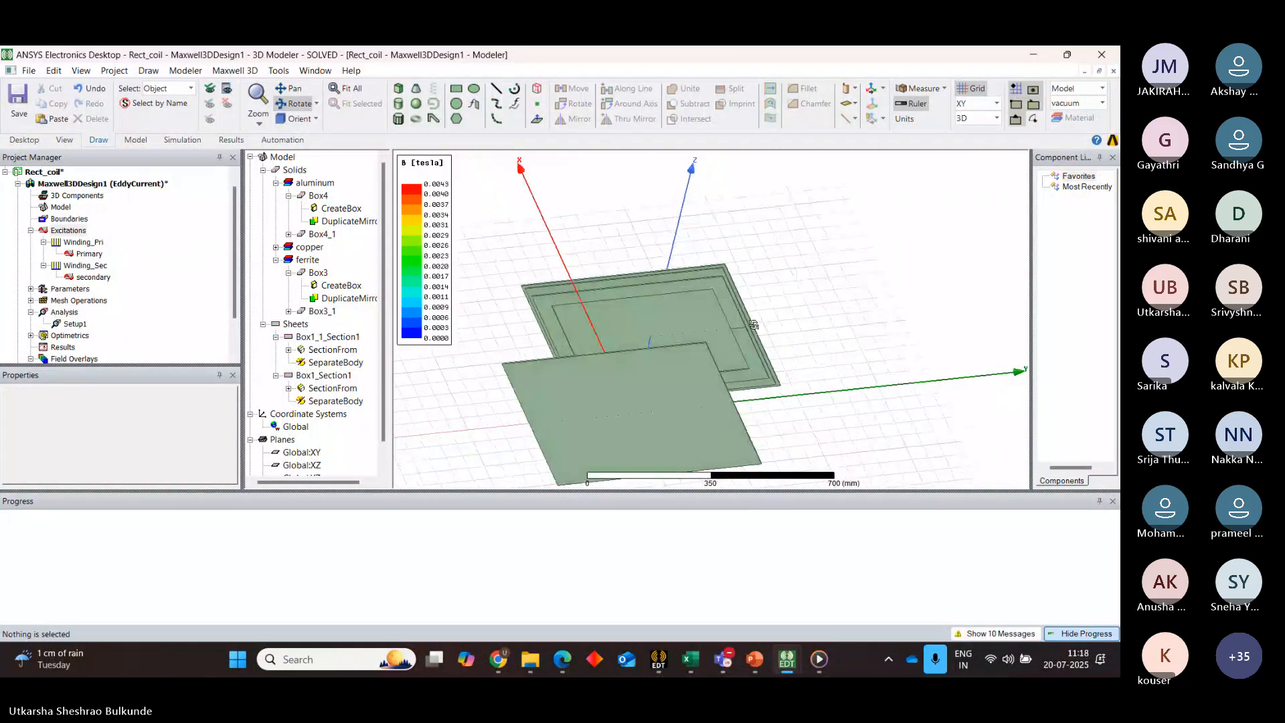
pyautogui.scroll(6, 754, 325)
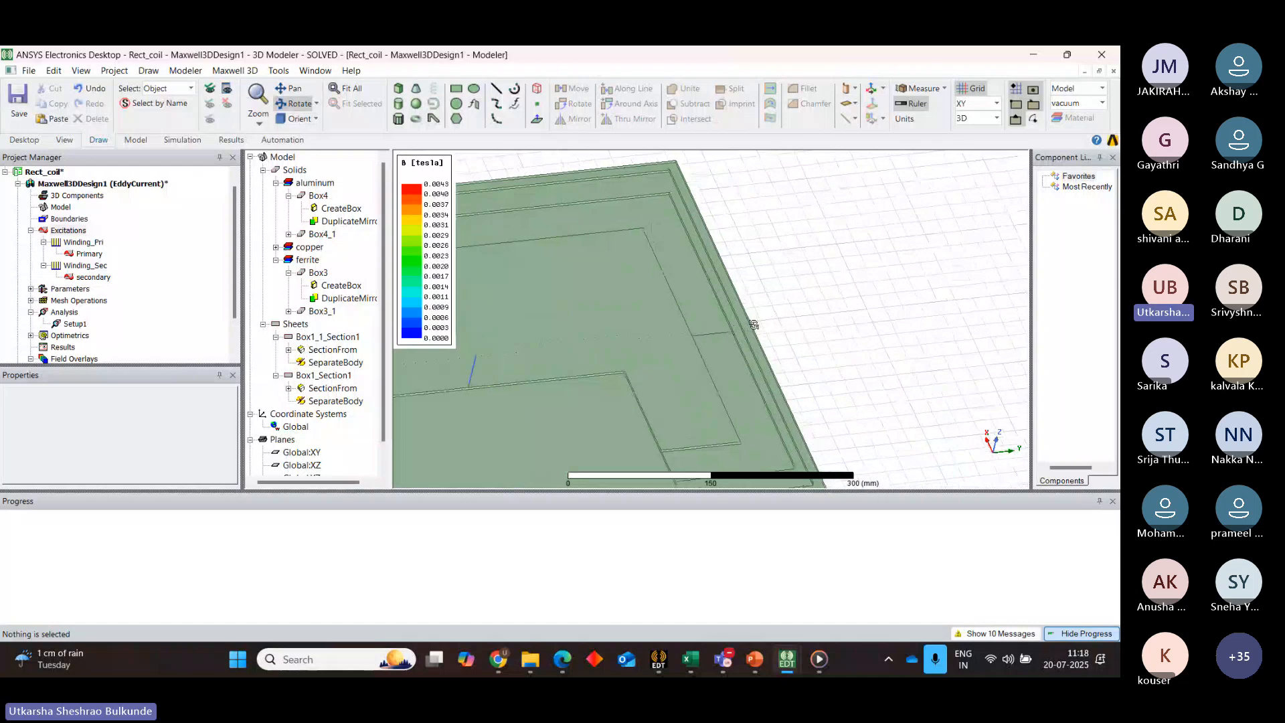
pyautogui.moveTo(754, 325); pyautogui.dragTo(832, 353)
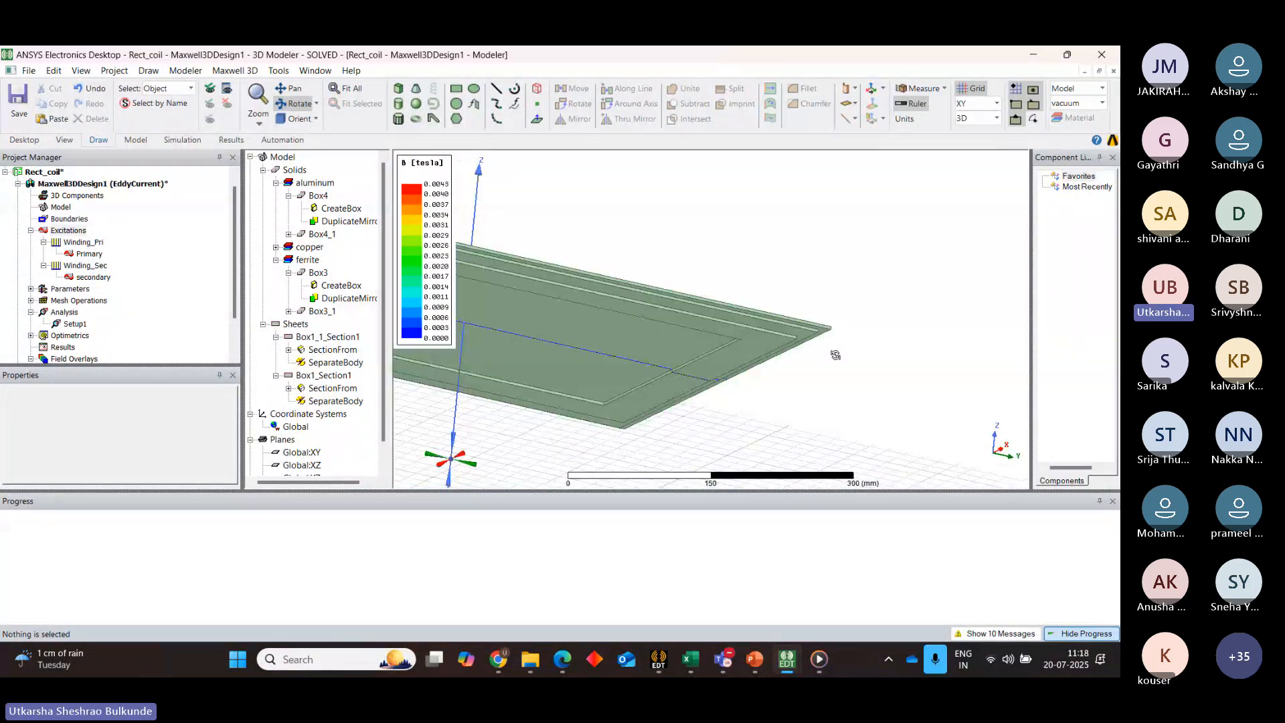
pyautogui.scroll(-5, 834, 353)
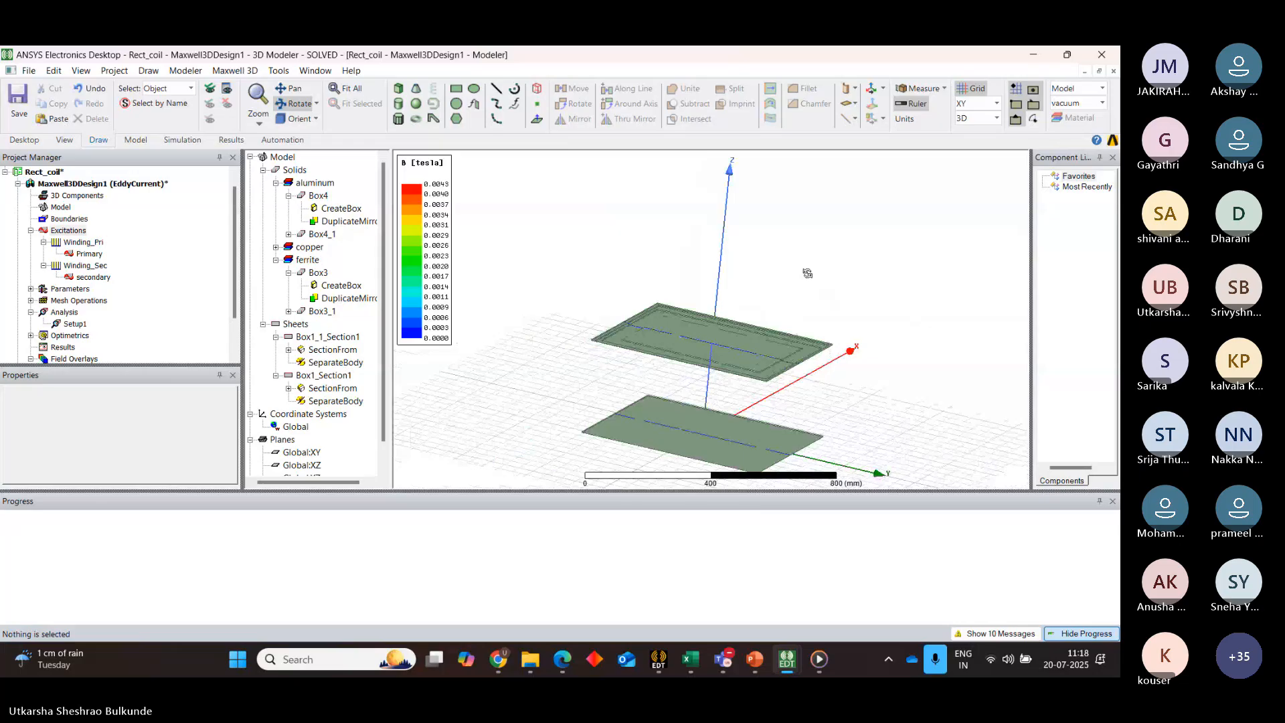
pyautogui.click(296, 119)
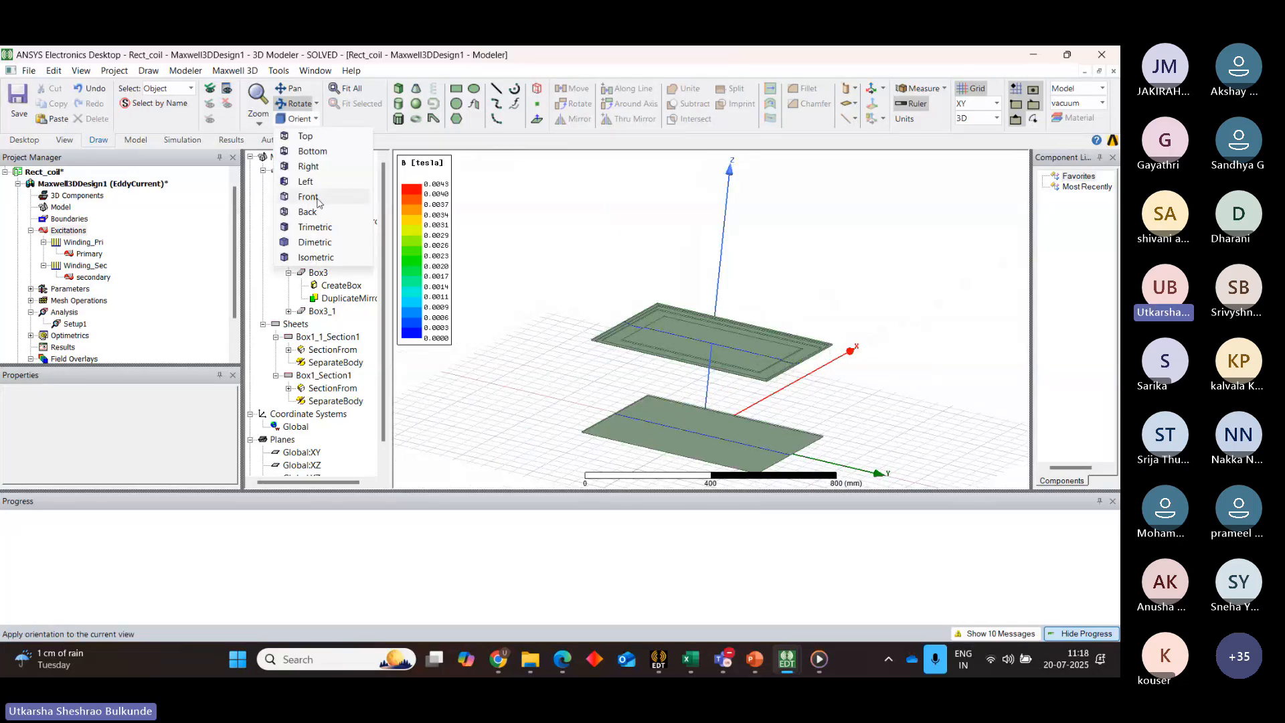
pyautogui.click(319, 198)
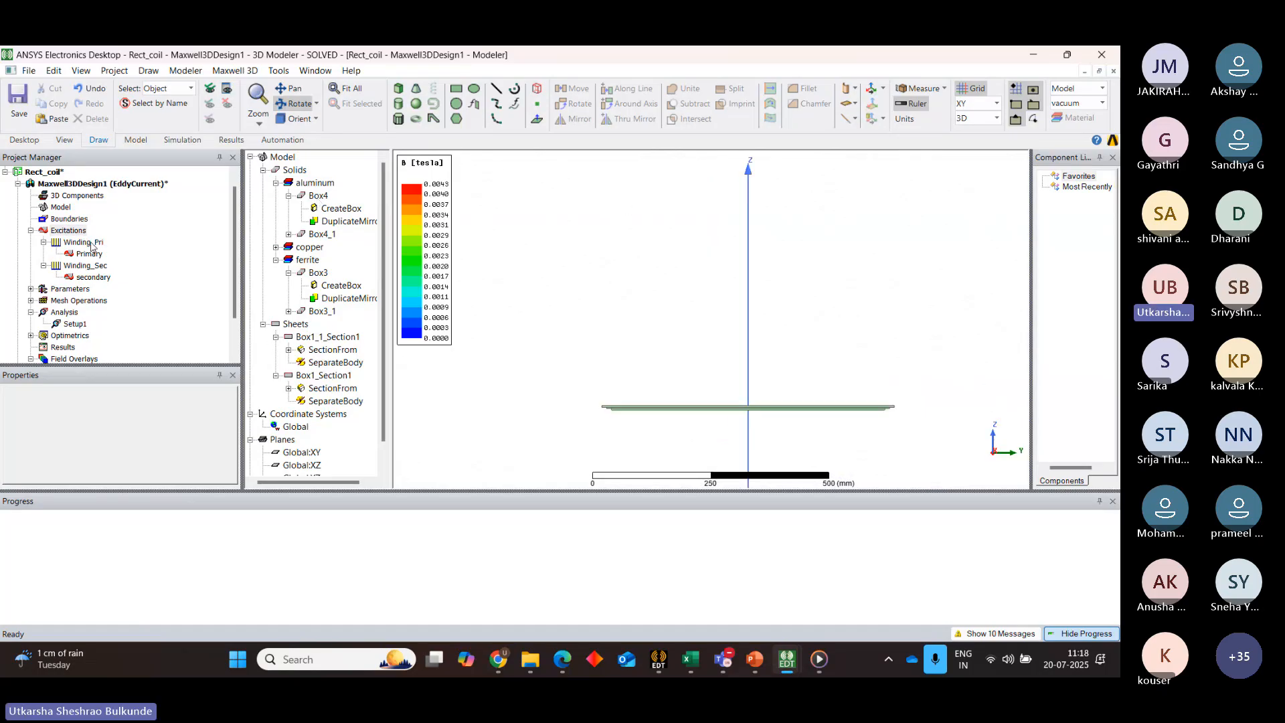
# Review the sources included in the Matrix1 parameter and accept its setup as it is
pyautogui.scroll(-2, 30, 247)
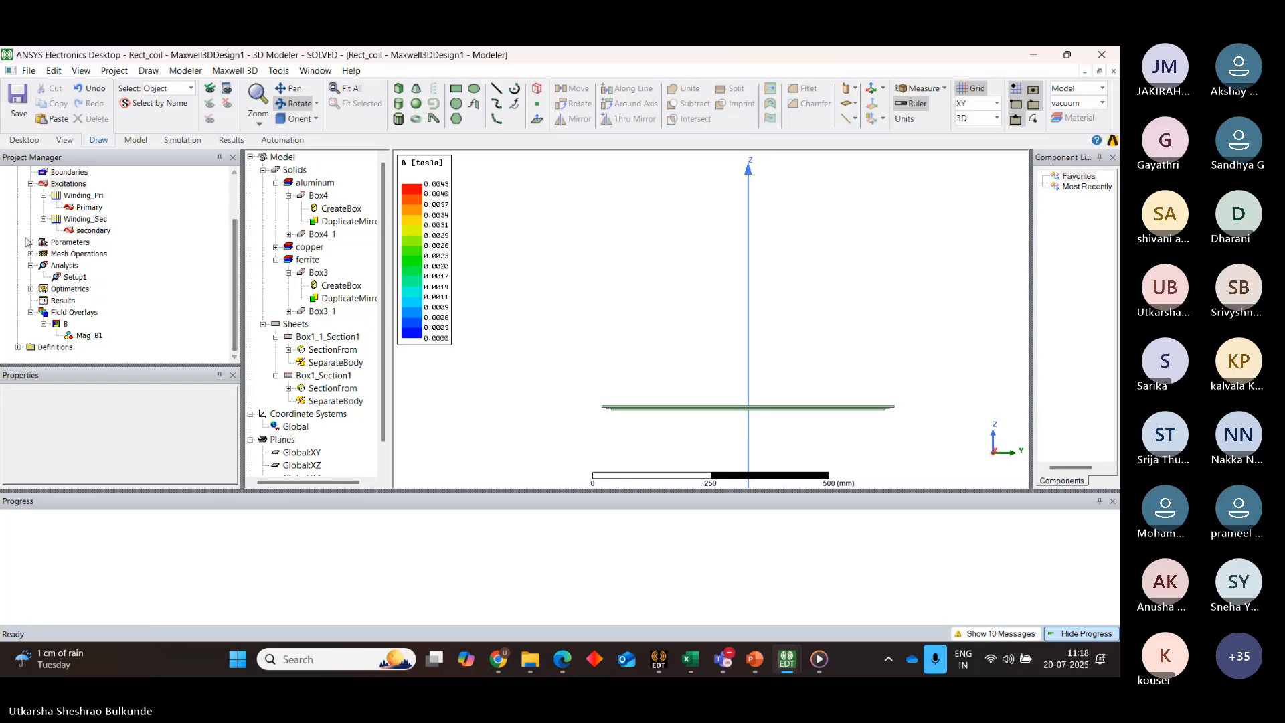
pyautogui.click(30, 242)
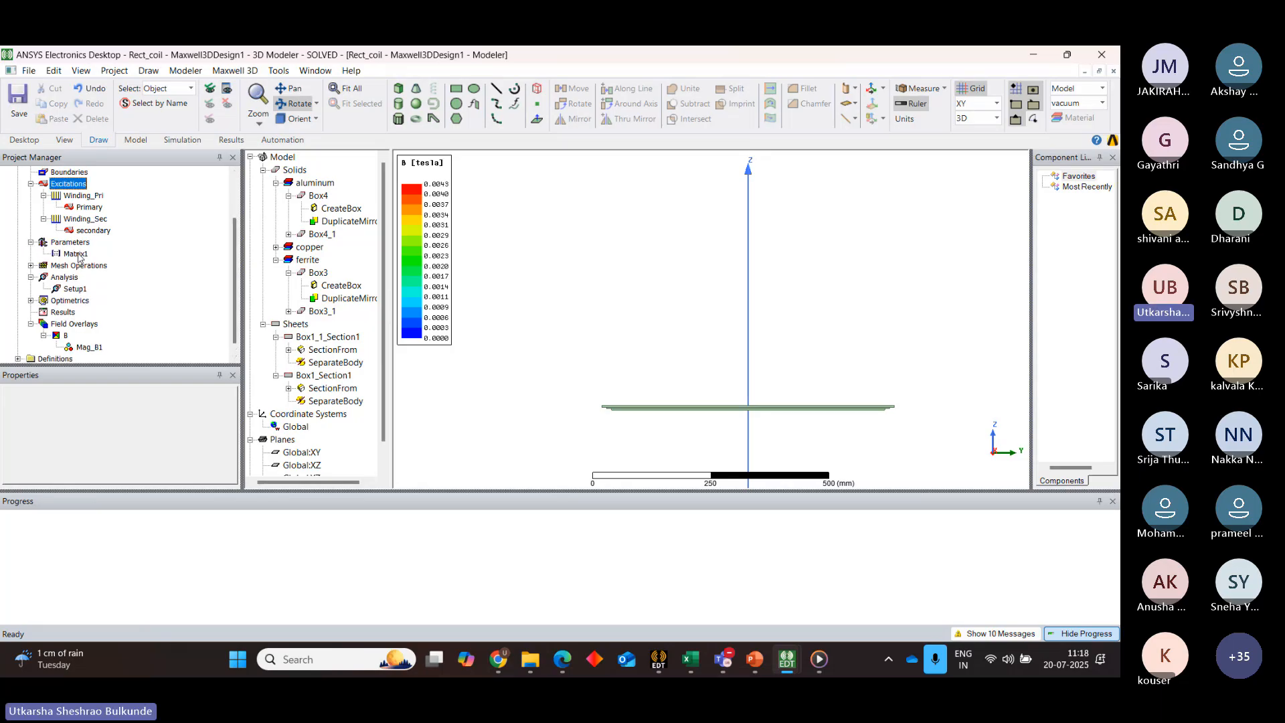
pyautogui.doubleClick(76, 254)
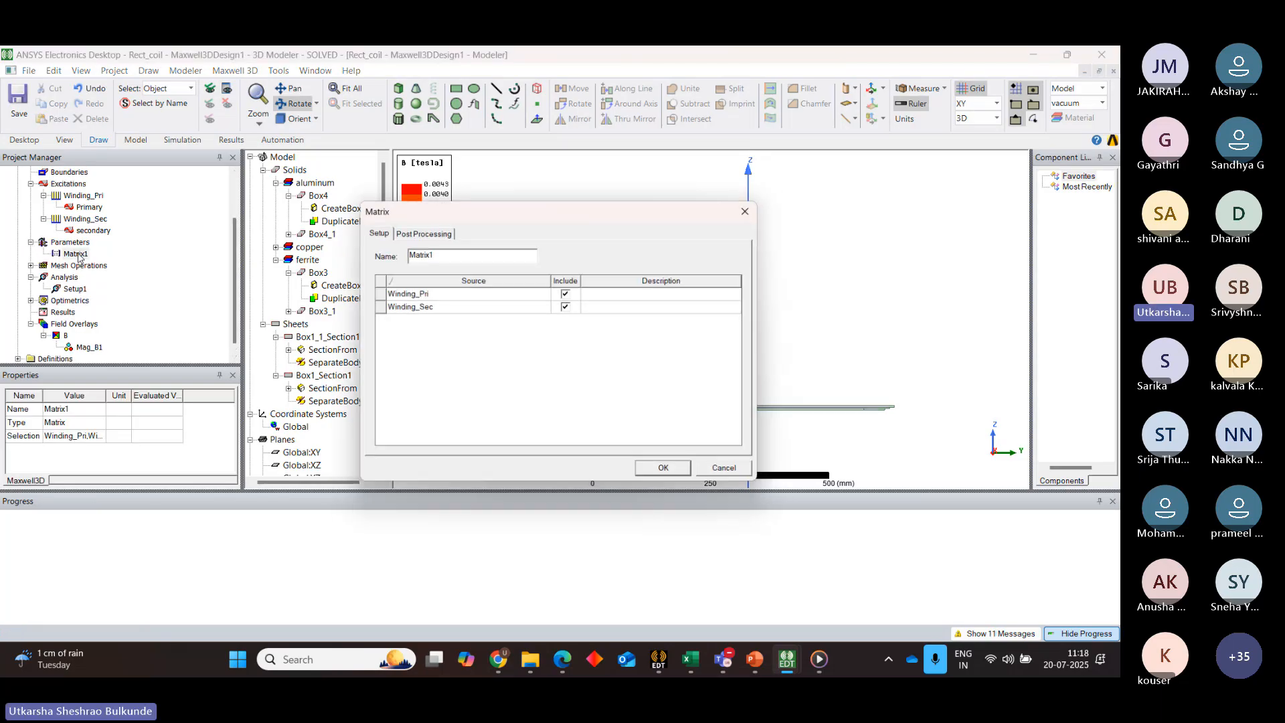
pyautogui.click(670, 471)
# Expand the mesh operations and inspect the properties of Length1, then select the Optimetrics entry
pyautogui.click(30, 266)
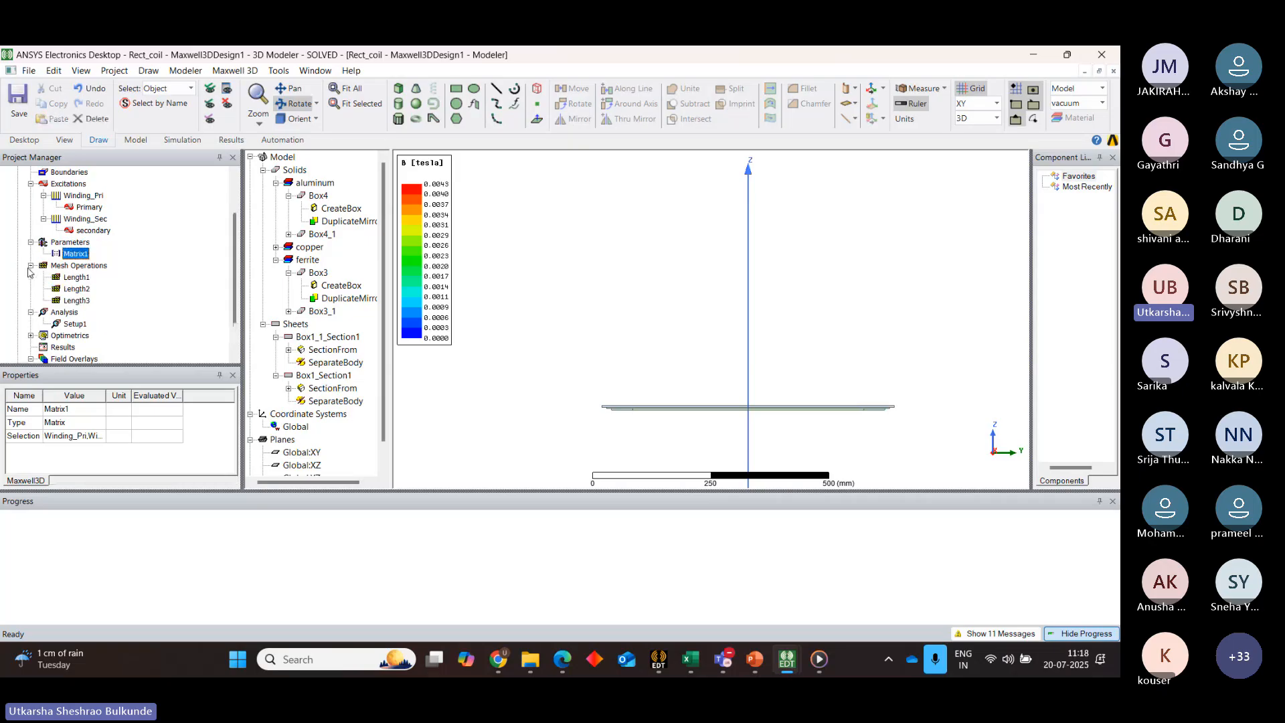
pyautogui.click(74, 277)
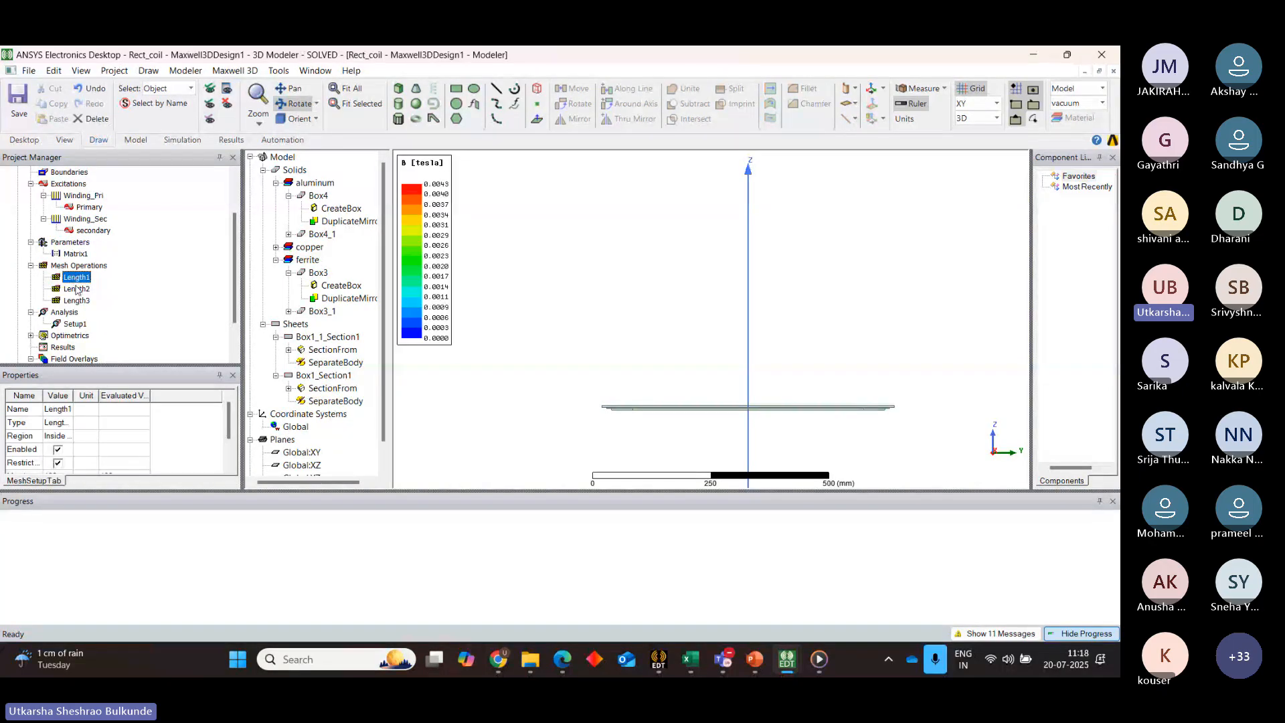
pyautogui.click(73, 335)
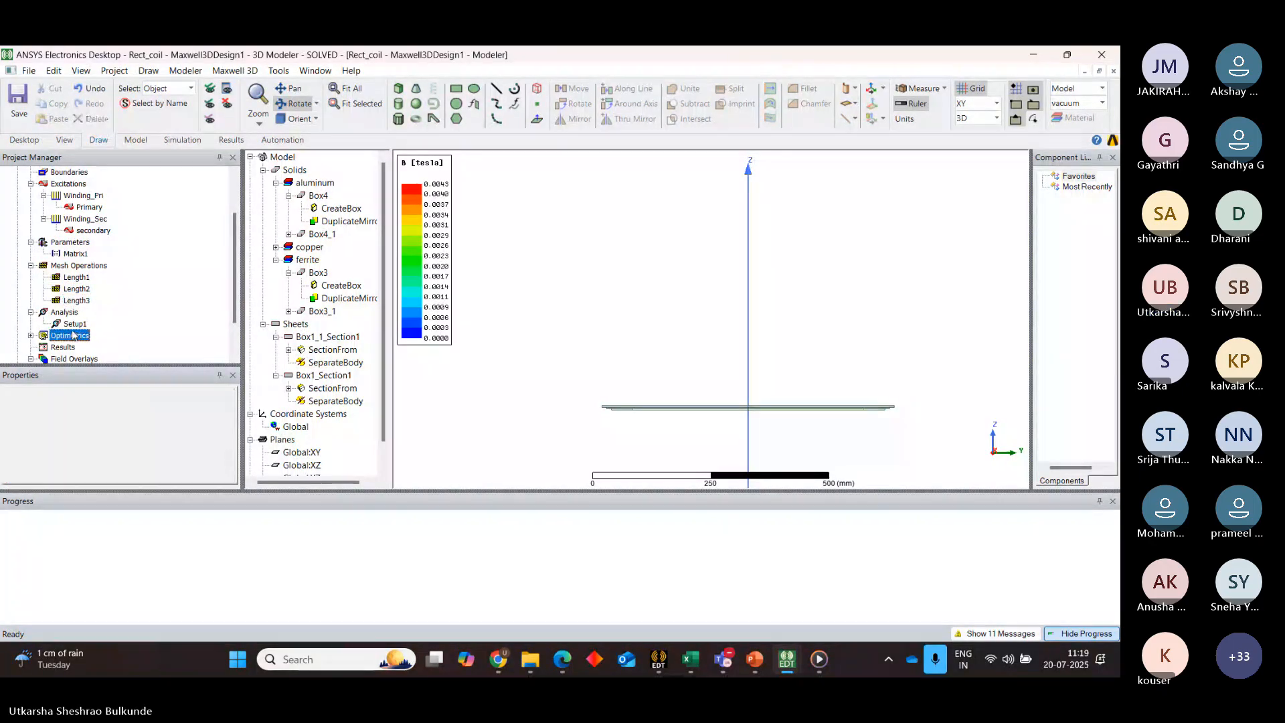
# Review the general, convergence and solver settings of the analysis setup Setup1 and accept them as they are
pyautogui.doubleClick(74, 324)
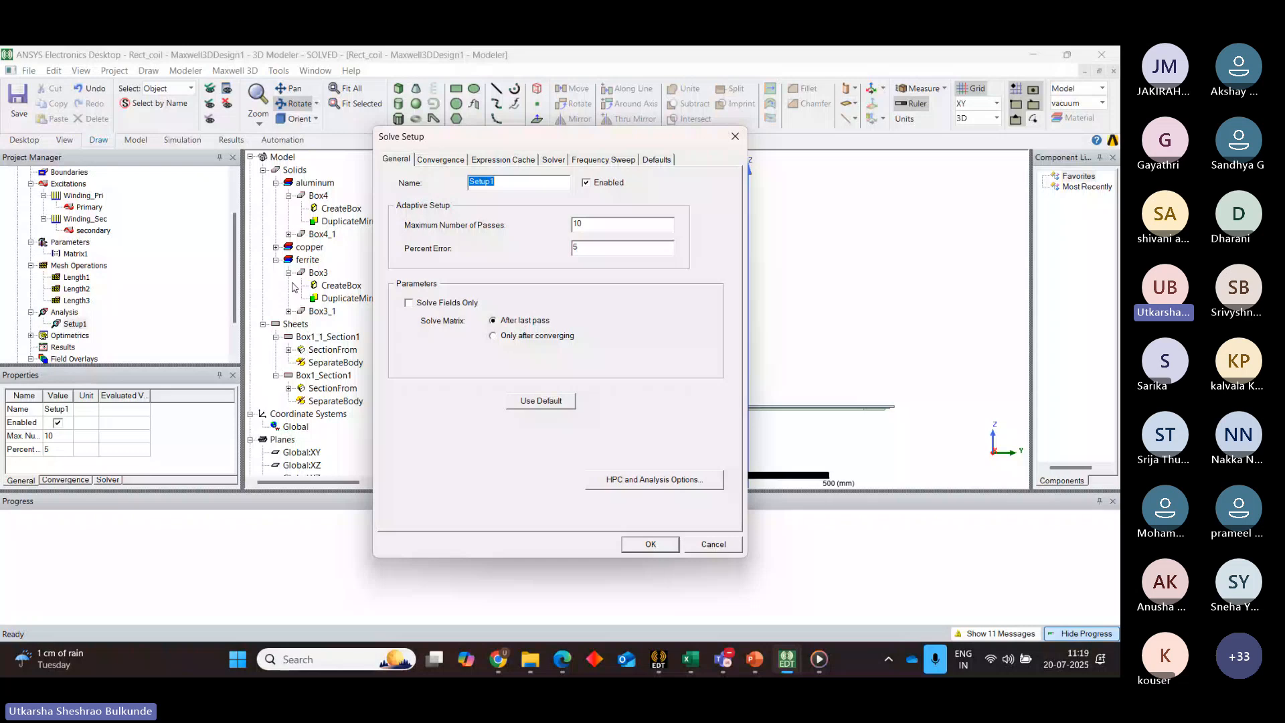
pyautogui.click(448, 166)
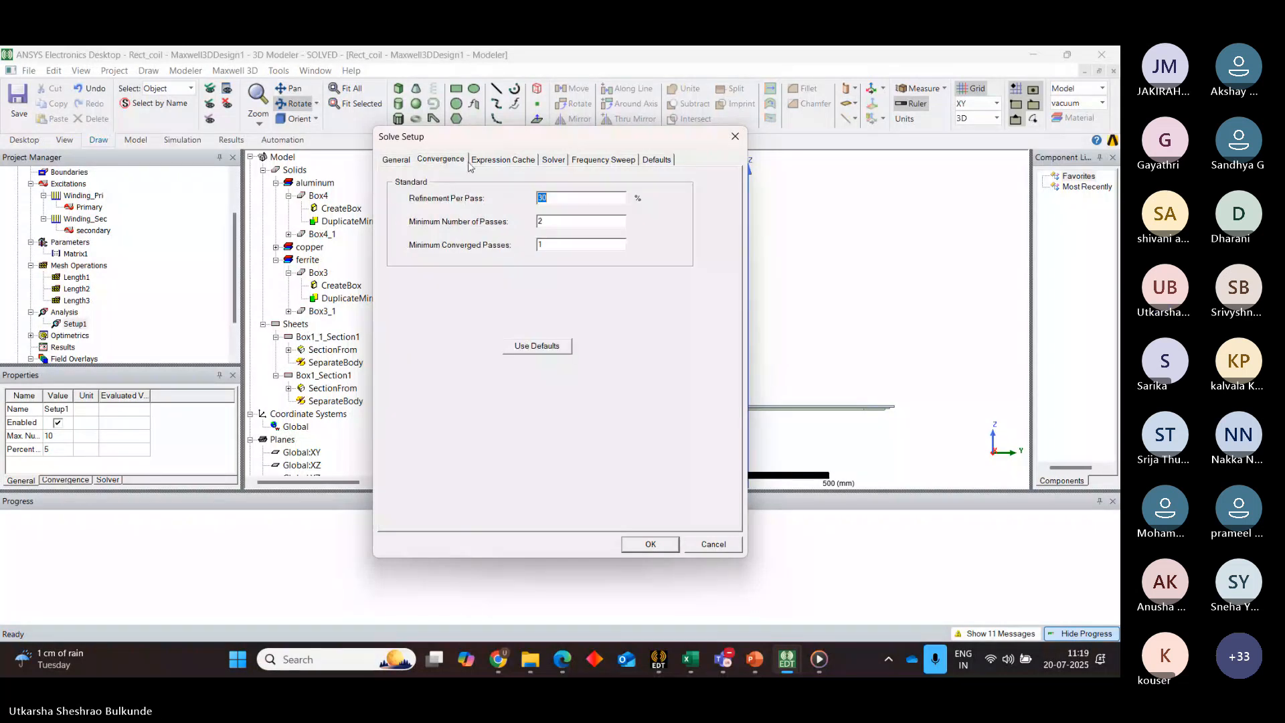
pyautogui.click(553, 160)
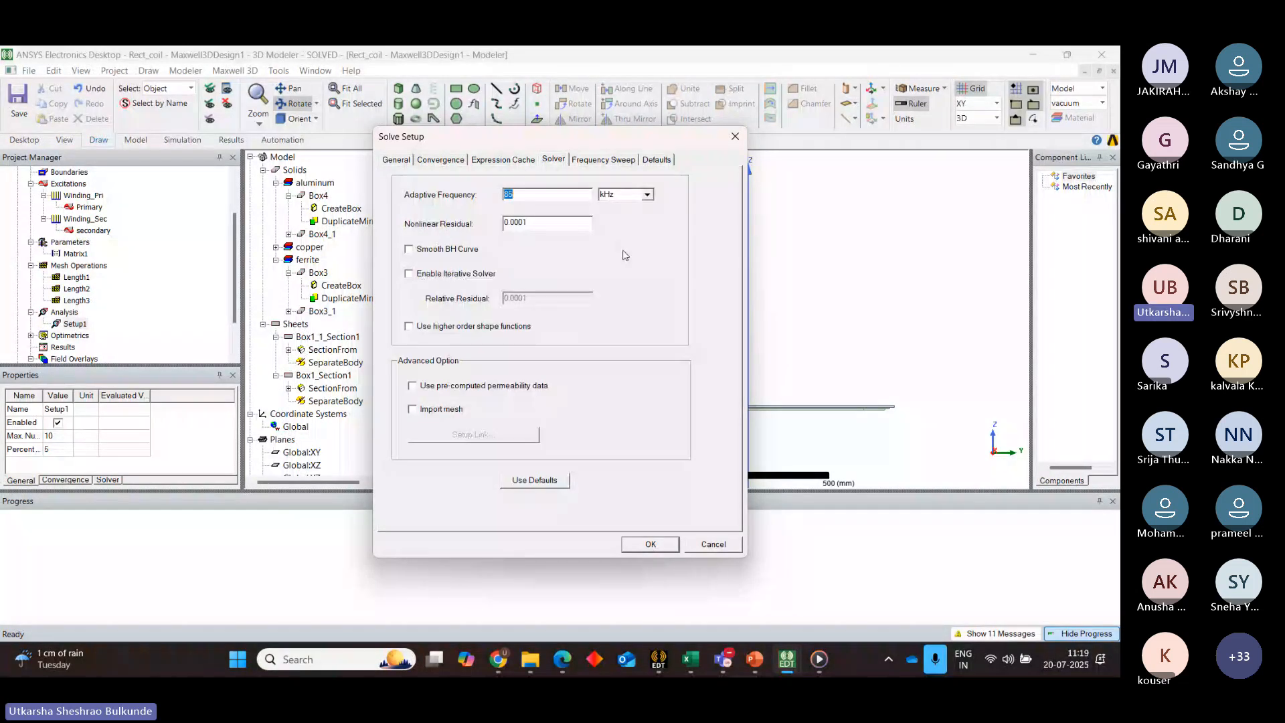
pyautogui.click(396, 159)
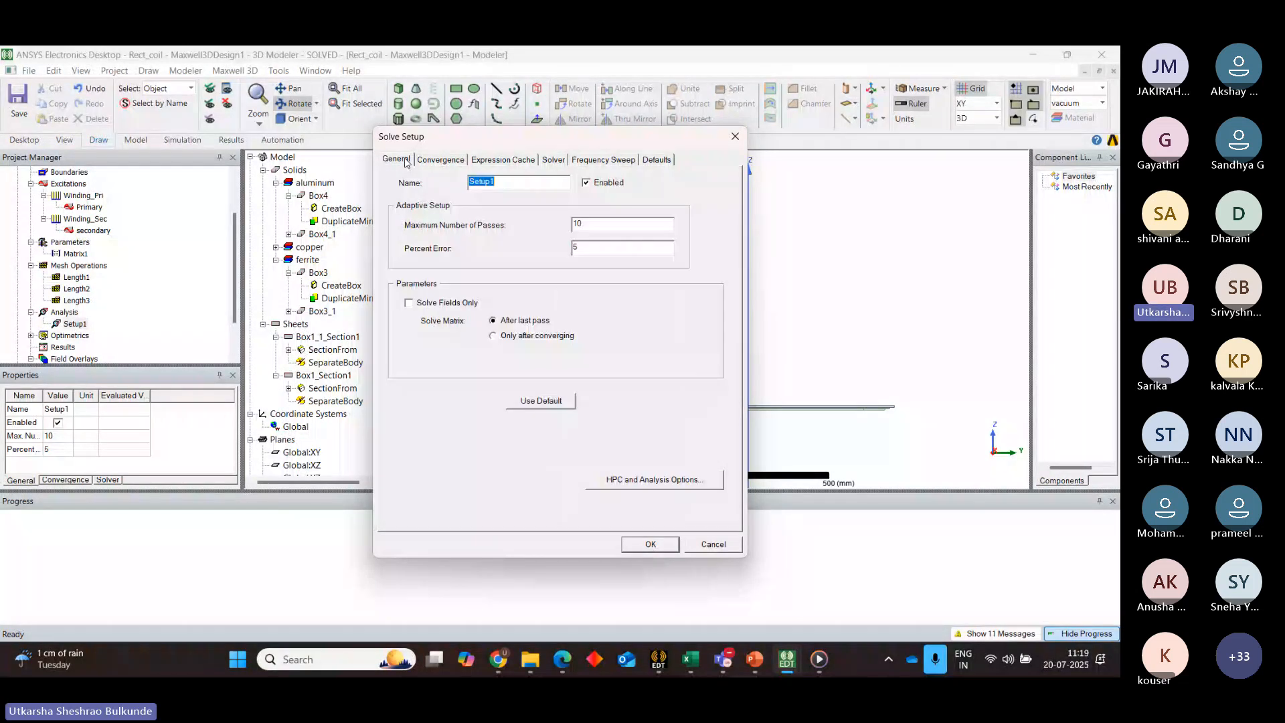
pyautogui.click(651, 544)
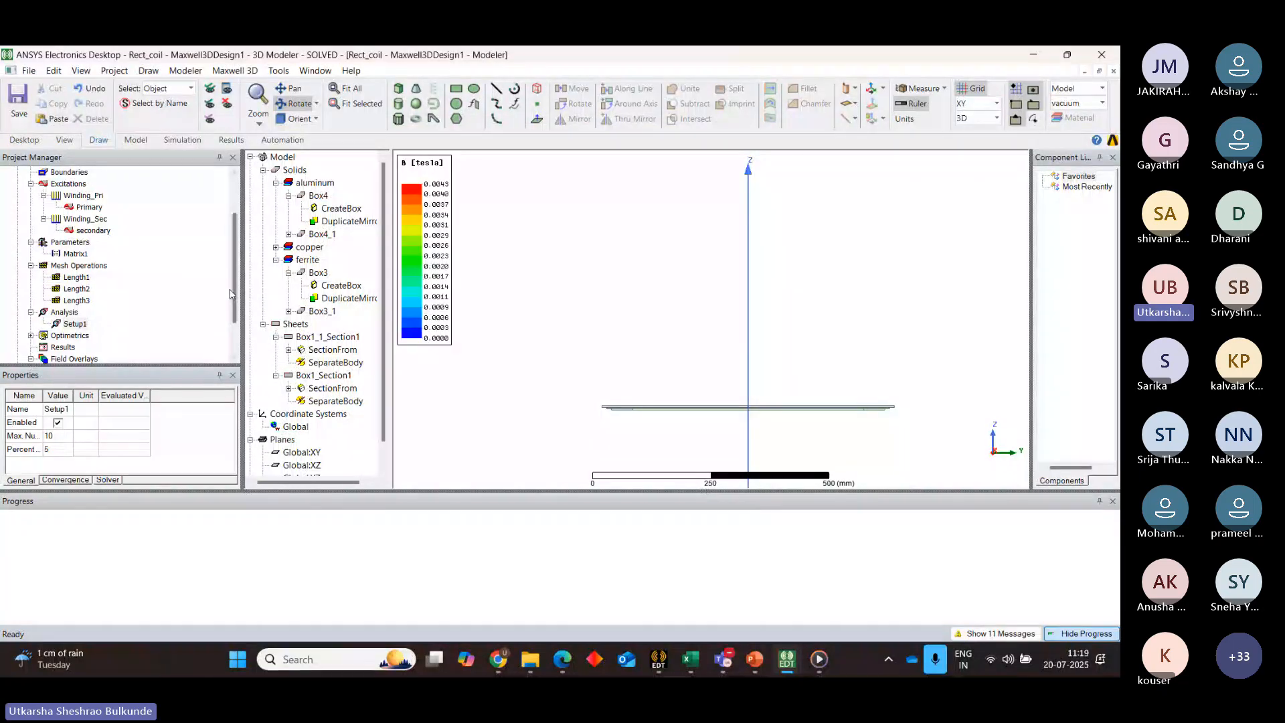
# Review the airgap sweep definition, value table and options of ParametricSetup1 under Optimetrics and accept them as they are
pyautogui.scroll(-2, 236, 273)
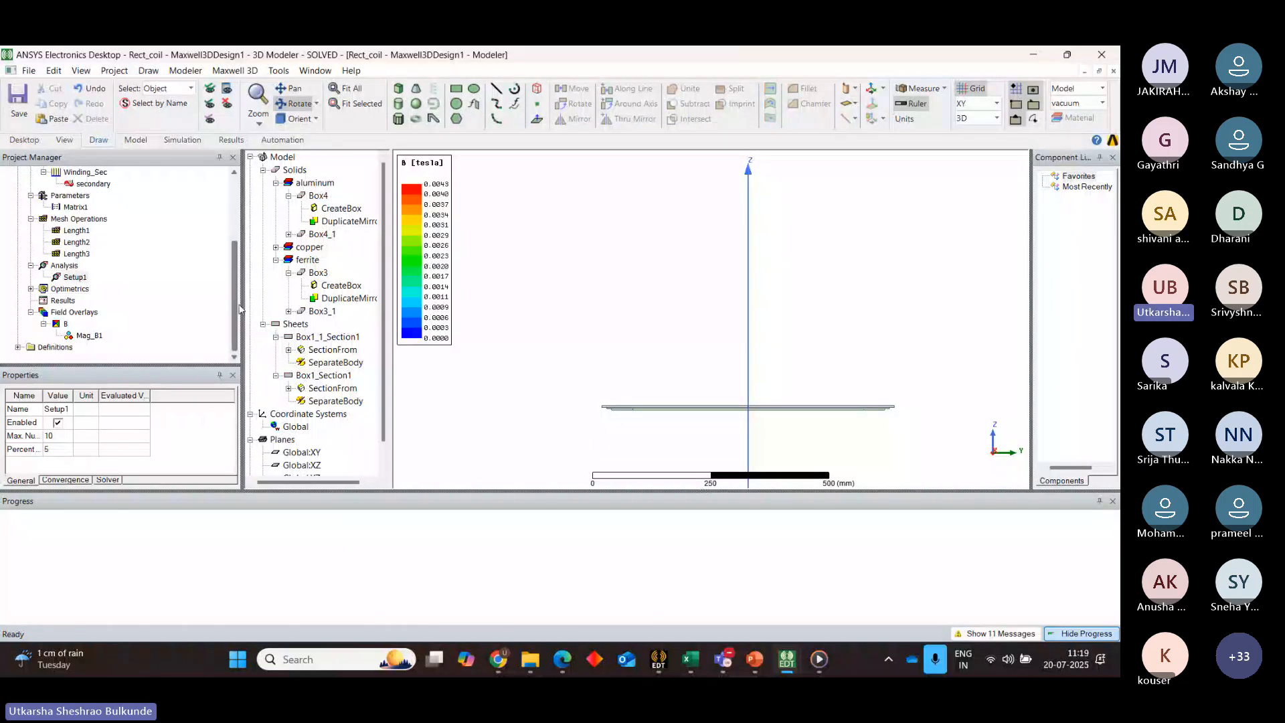
pyautogui.click(30, 288)
pyautogui.click(93, 300)
pyautogui.doubleClick(105, 302)
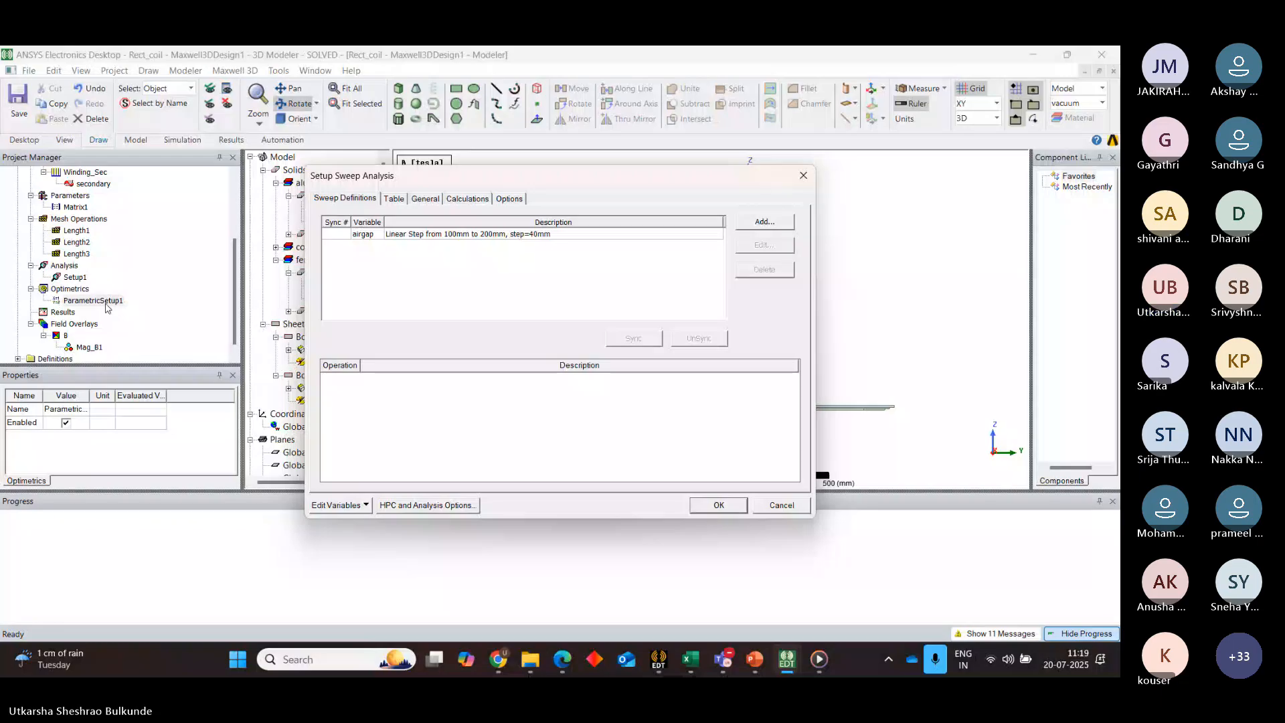
pyautogui.click(393, 199)
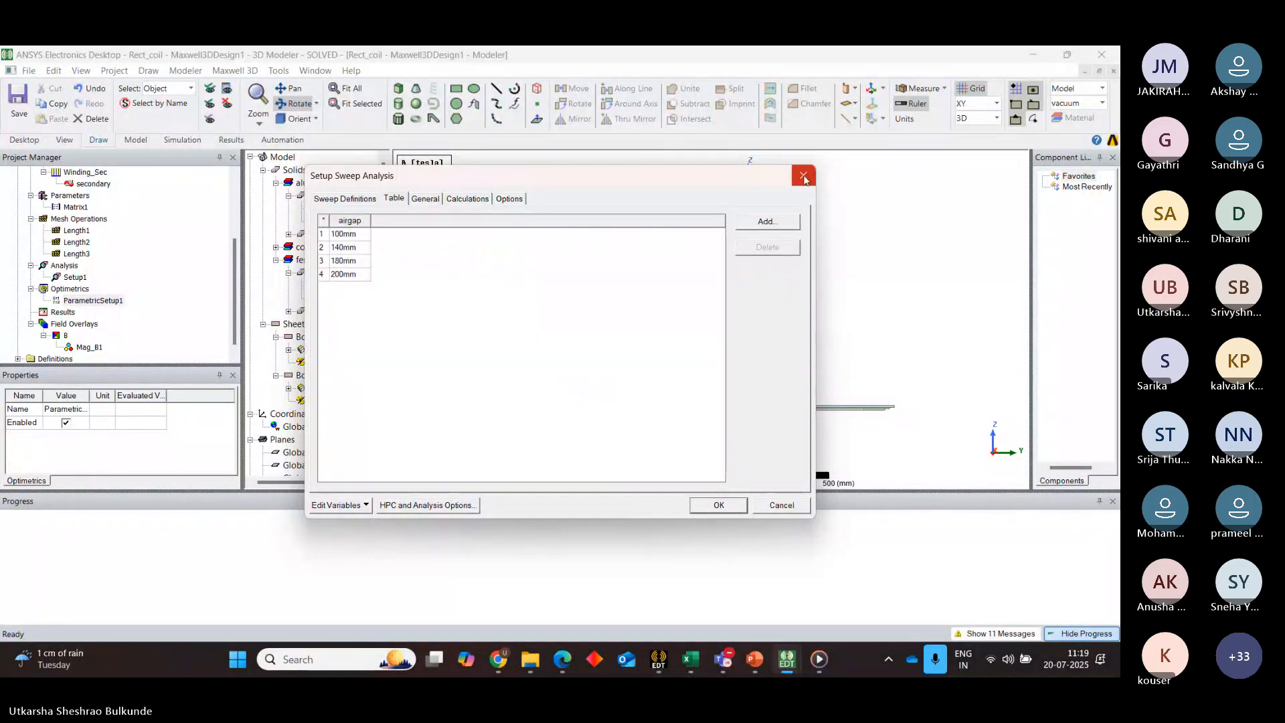
pyautogui.click(508, 199)
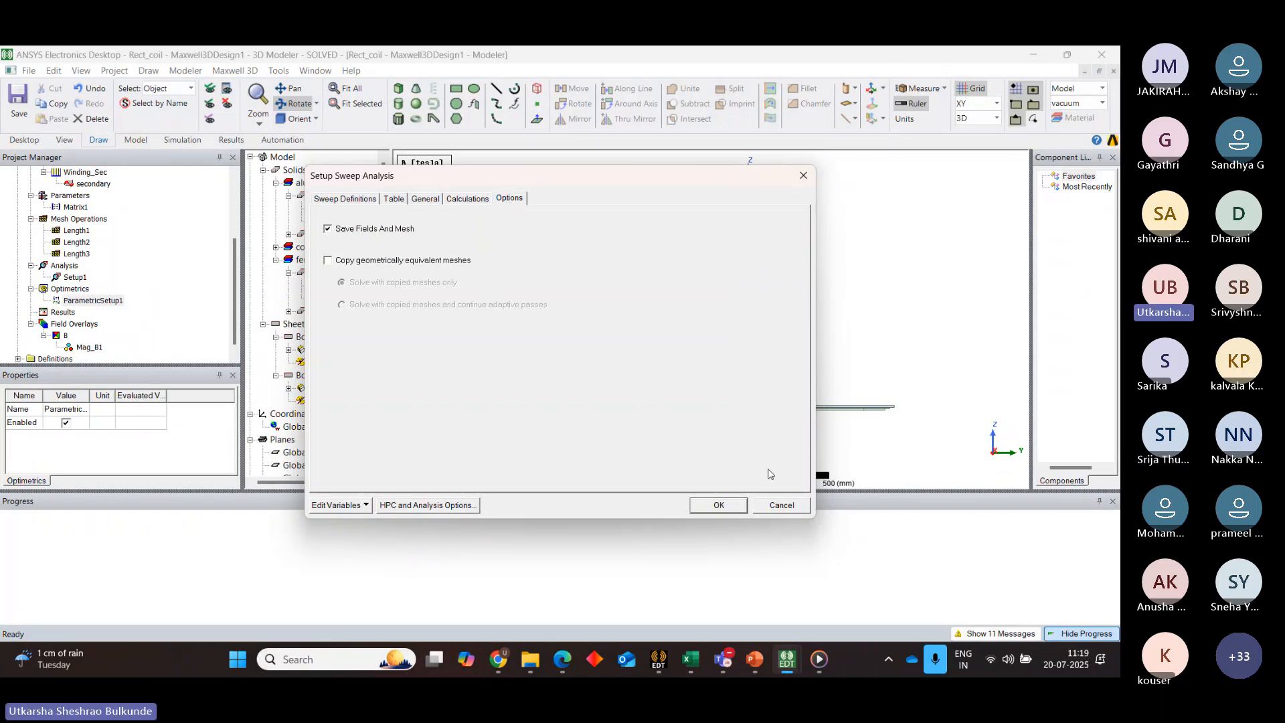
pyautogui.click(727, 507)
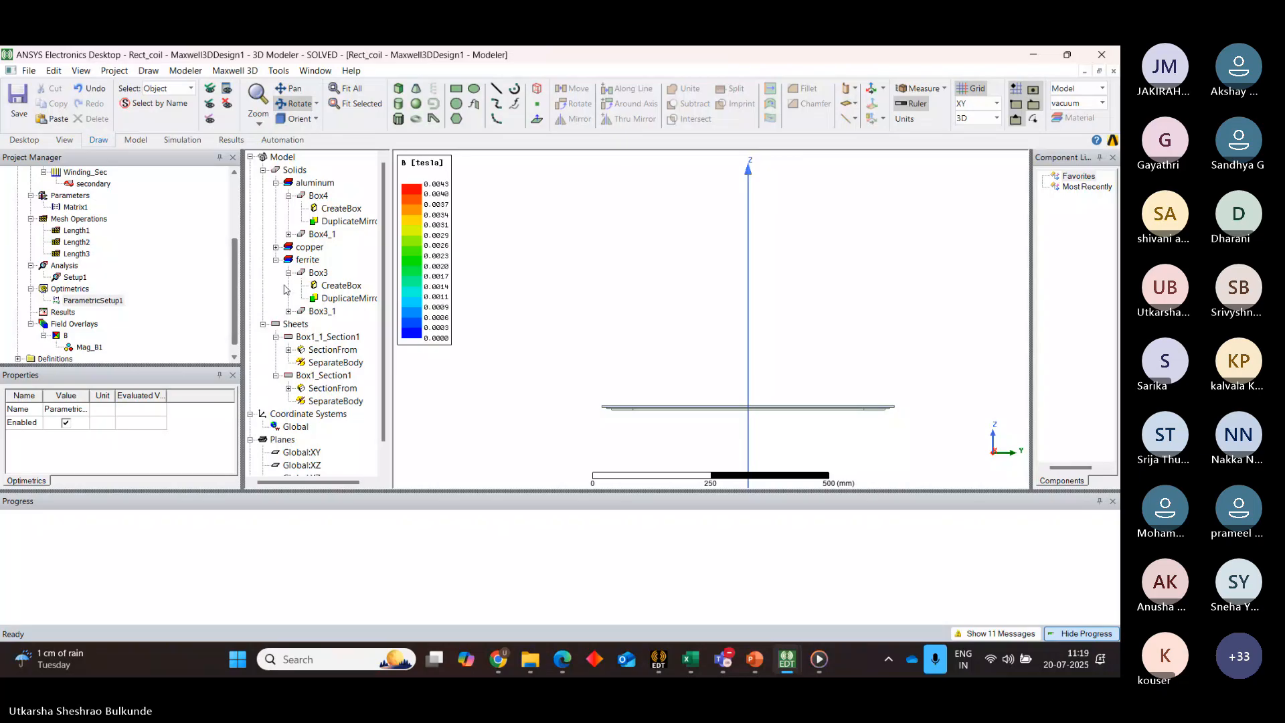
# Examine the Message Manager entries for the Rect_coil design, enlarging the message window to read them, and close it
pyautogui.moveTo(796, 661)
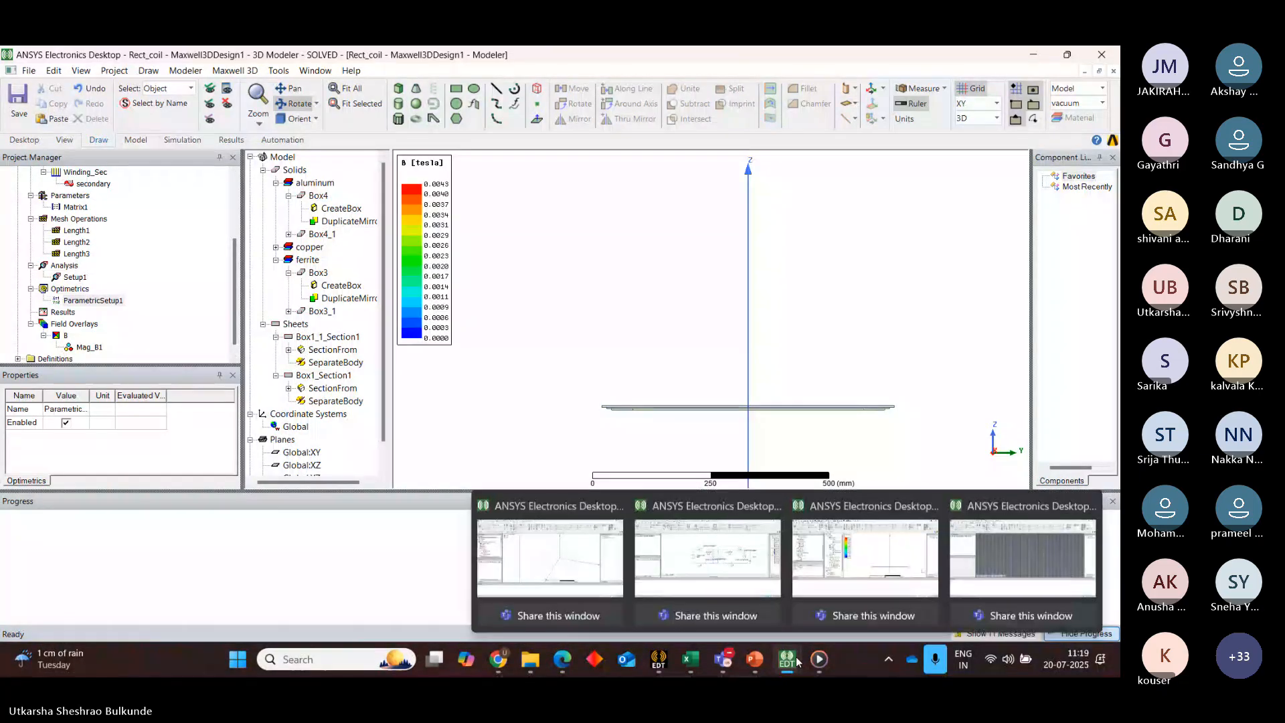
pyautogui.click(992, 632)
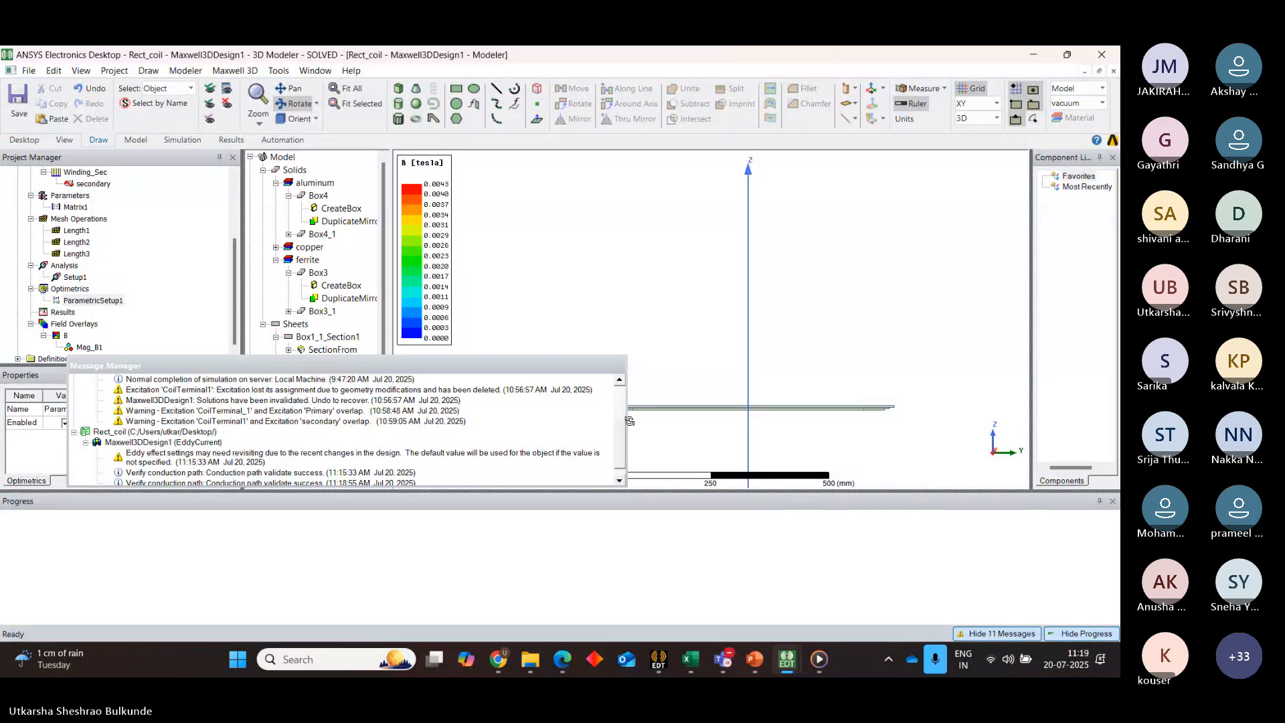
pyautogui.moveTo(619, 445)
pyautogui.mouseDown()
pyautogui.moveTo(619, 410)
pyautogui.moveTo(617, 462)
pyautogui.mouseUp()
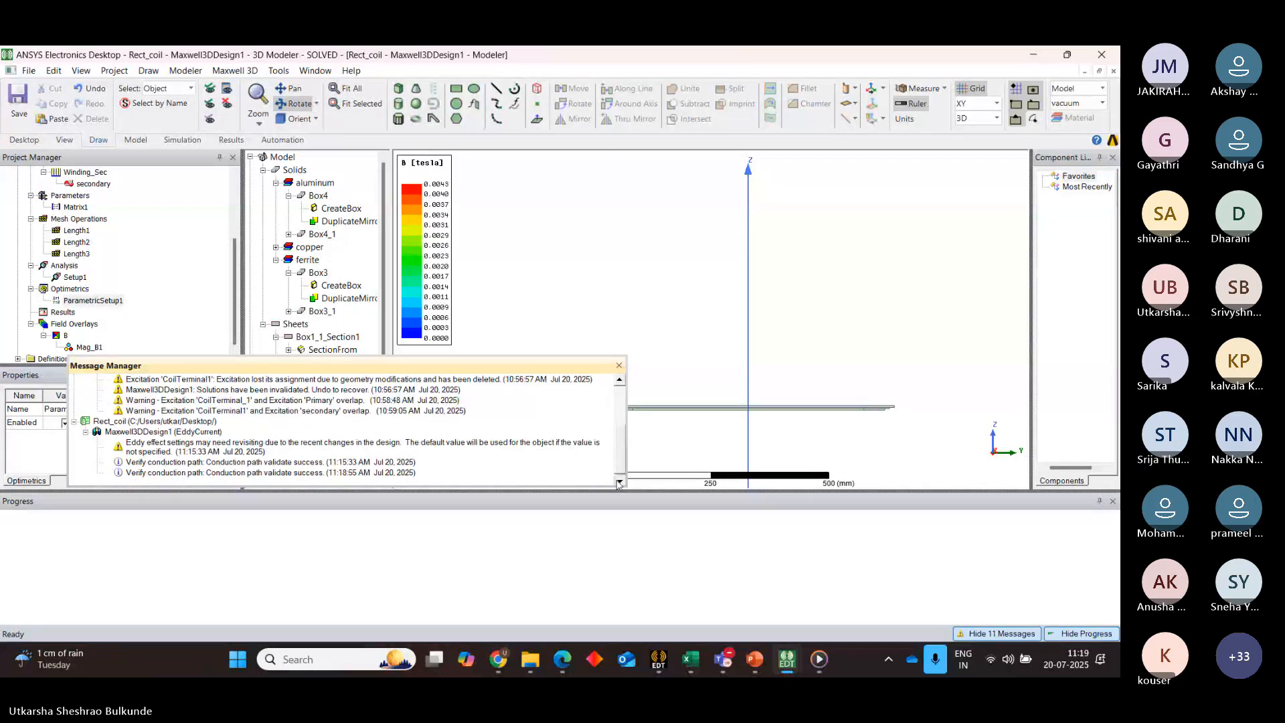
pyautogui.click(132, 432)
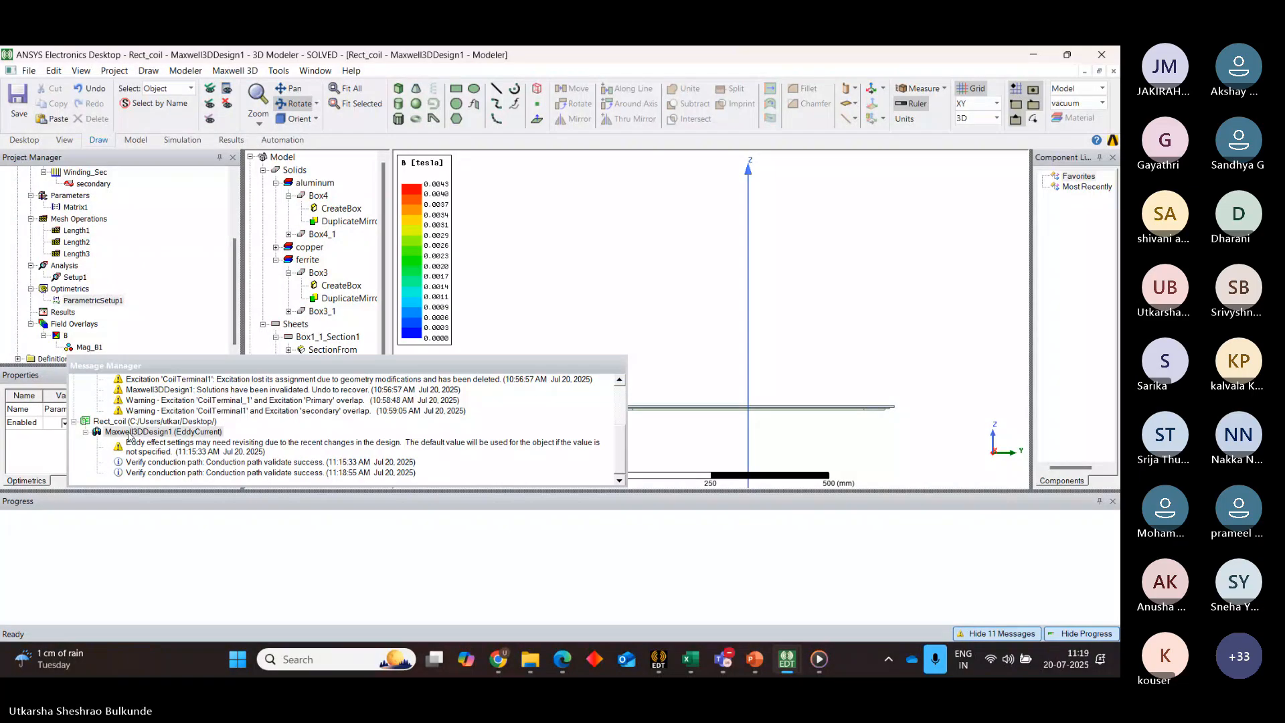
pyautogui.click(93, 439)
pyautogui.click(86, 432)
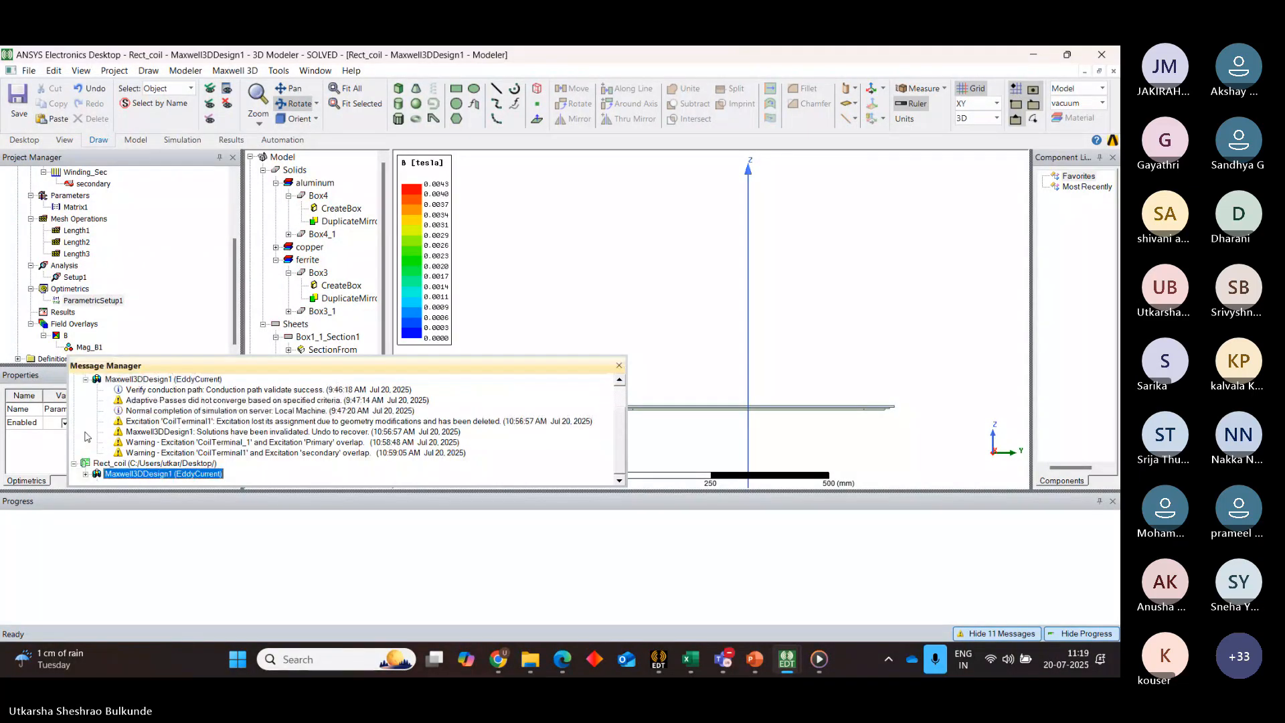
pyautogui.click(85, 474)
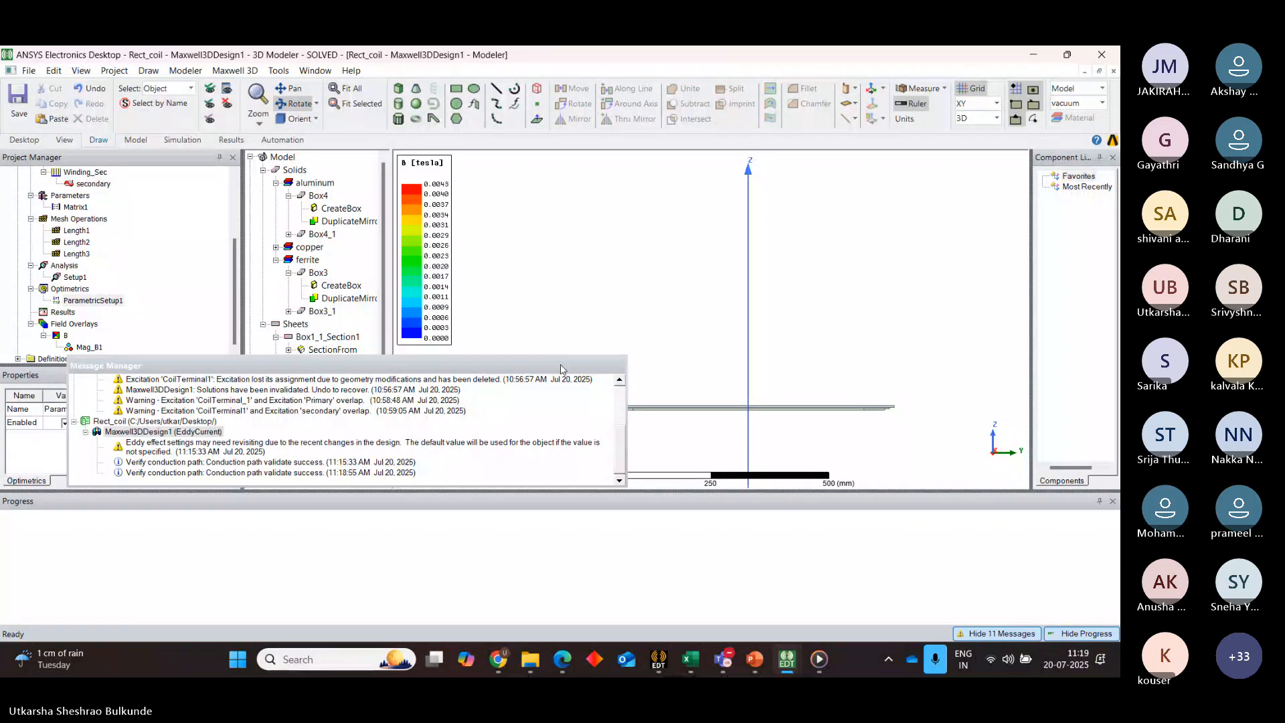
pyautogui.moveTo(562, 359); pyautogui.dragTo(586, 237)
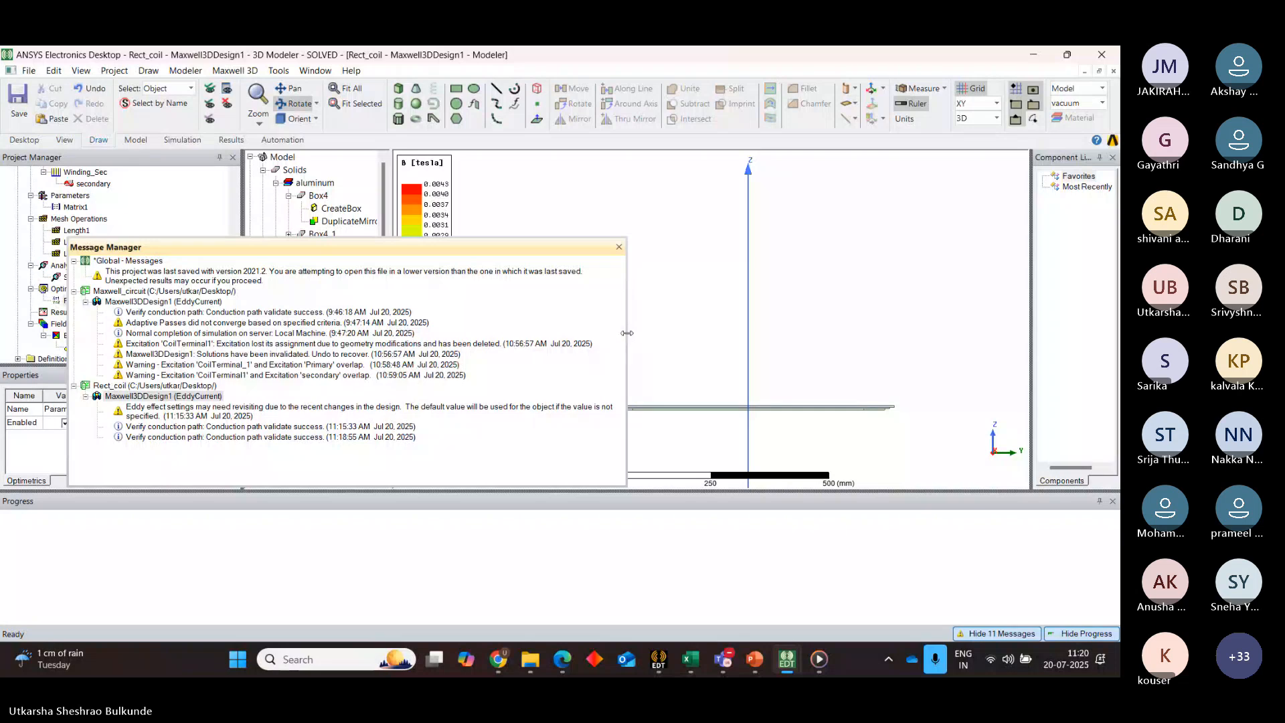
pyautogui.moveTo(628, 332); pyautogui.dragTo(666, 333)
pyautogui.moveTo(545, 248); pyautogui.dragTo(448, 540)
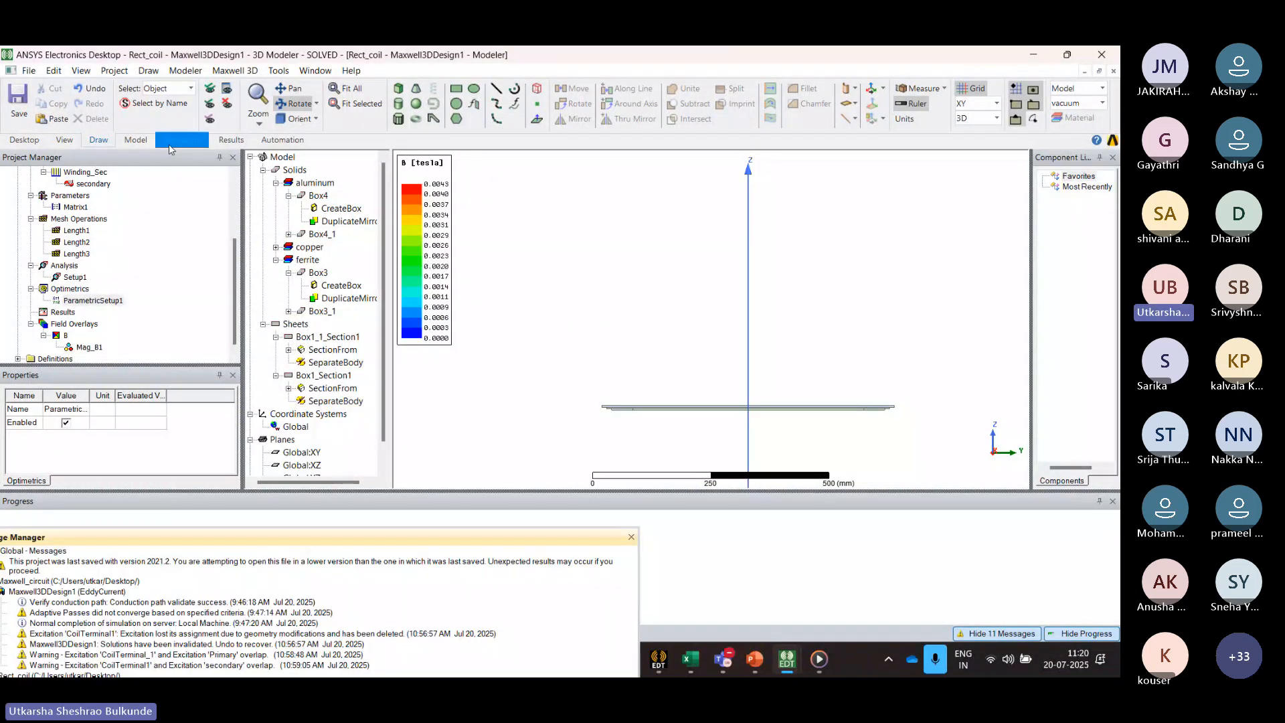
pyautogui.click(171, 142)
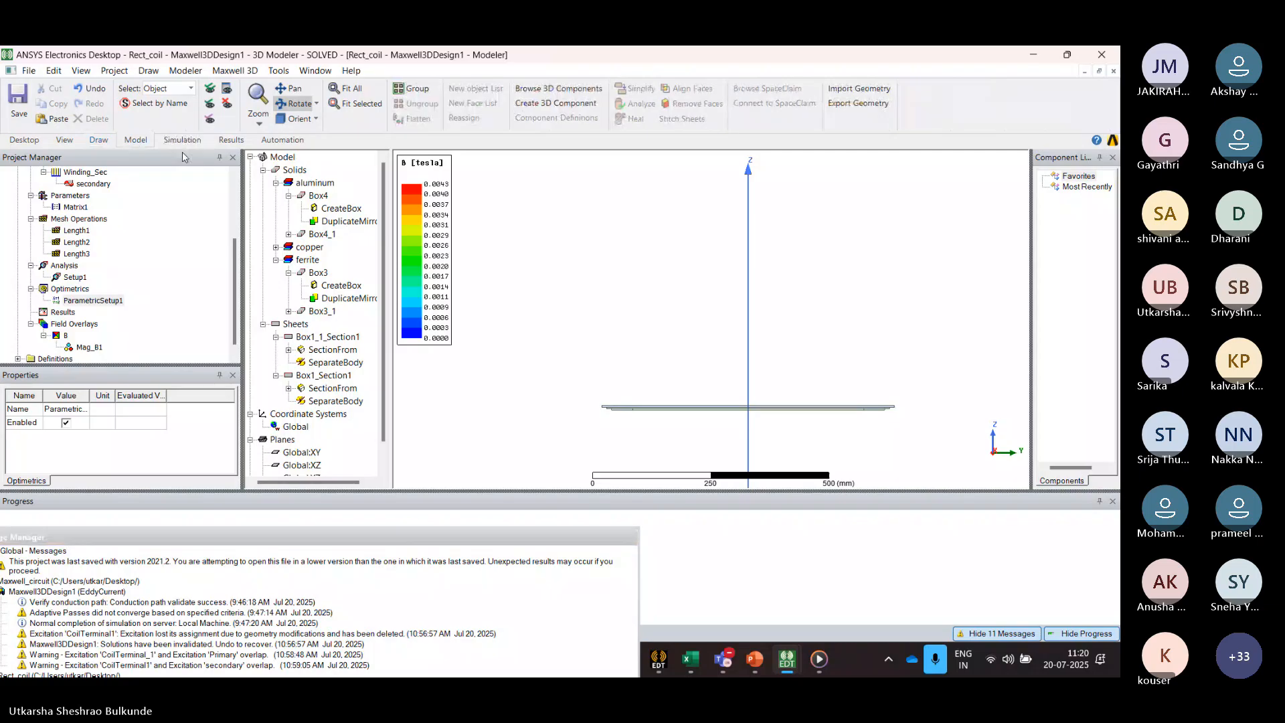
pyautogui.click(632, 537)
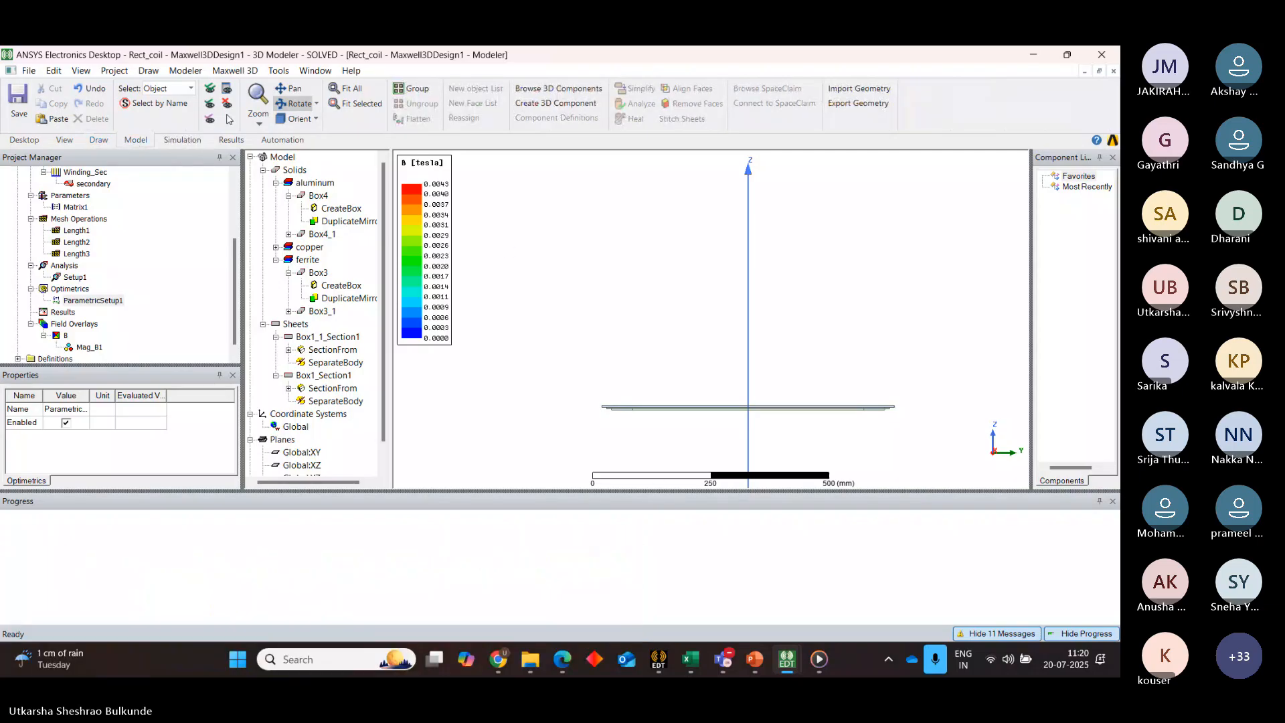
# Run the validation check on the Rect_coil Maxwell3DDesign1 design and dismiss its report
pyautogui.click(182, 140)
pyautogui.click(218, 110)
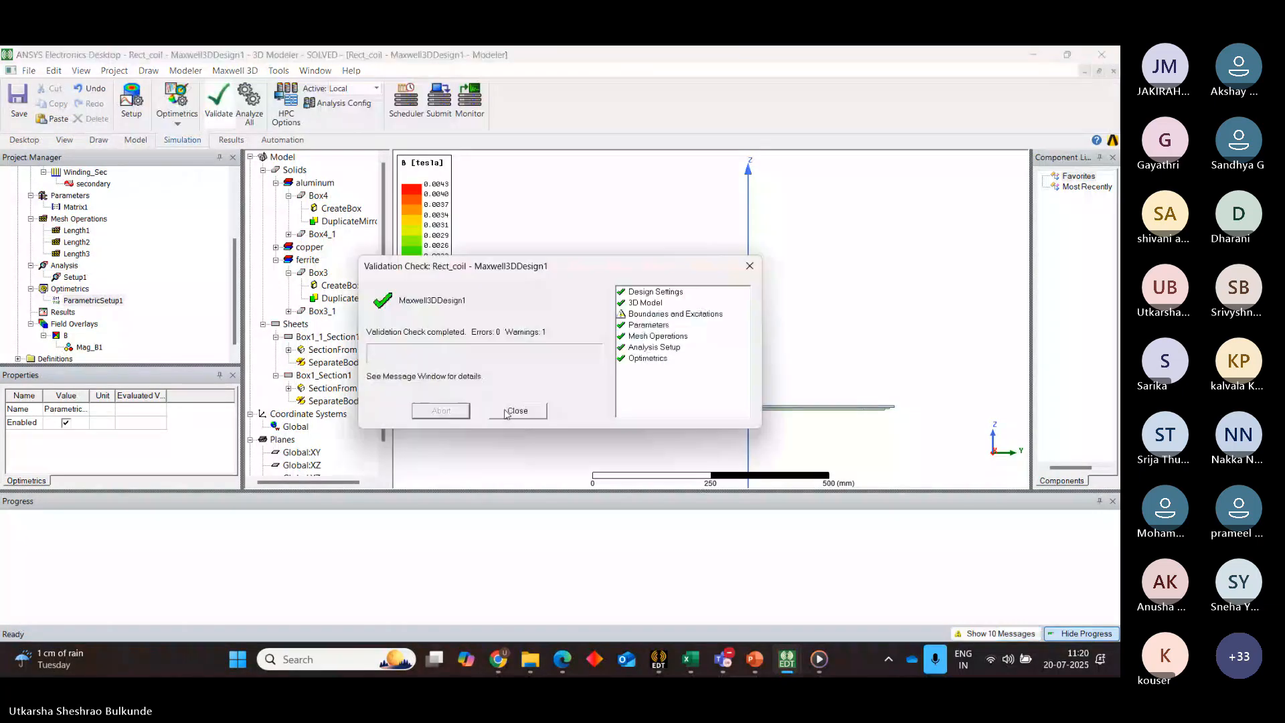
pyautogui.click(517, 411)
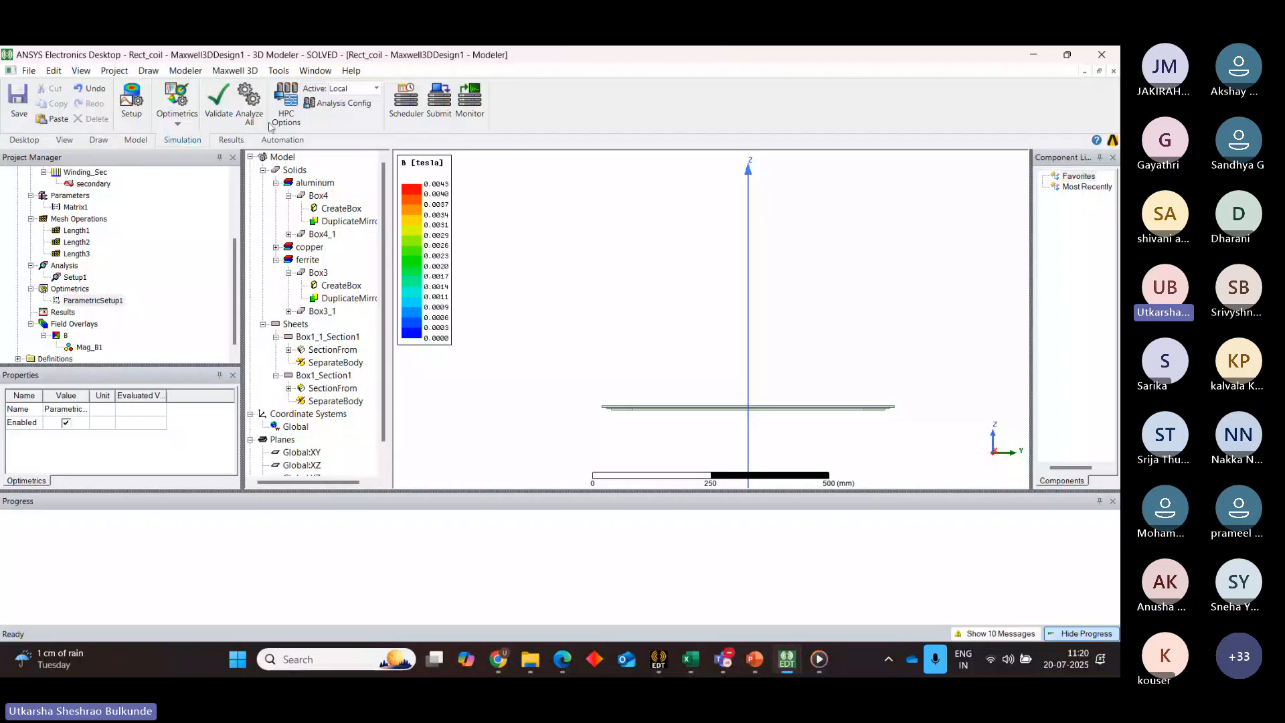
# Run Analyze All on Maxwell3DDesign1 of the Rect_coil project to solve the setup and the parametric sweep
pyautogui.moveTo(234, 244); pyautogui.dragTo(234, 184)
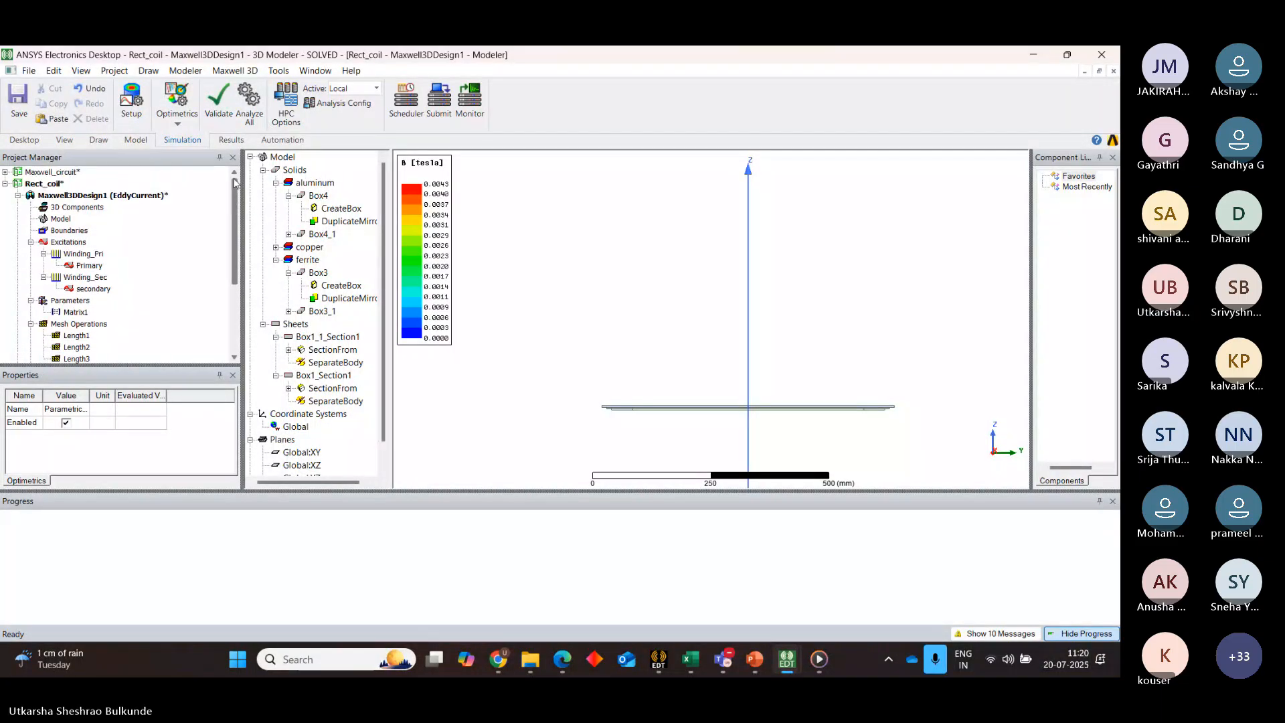
pyautogui.click(140, 198)
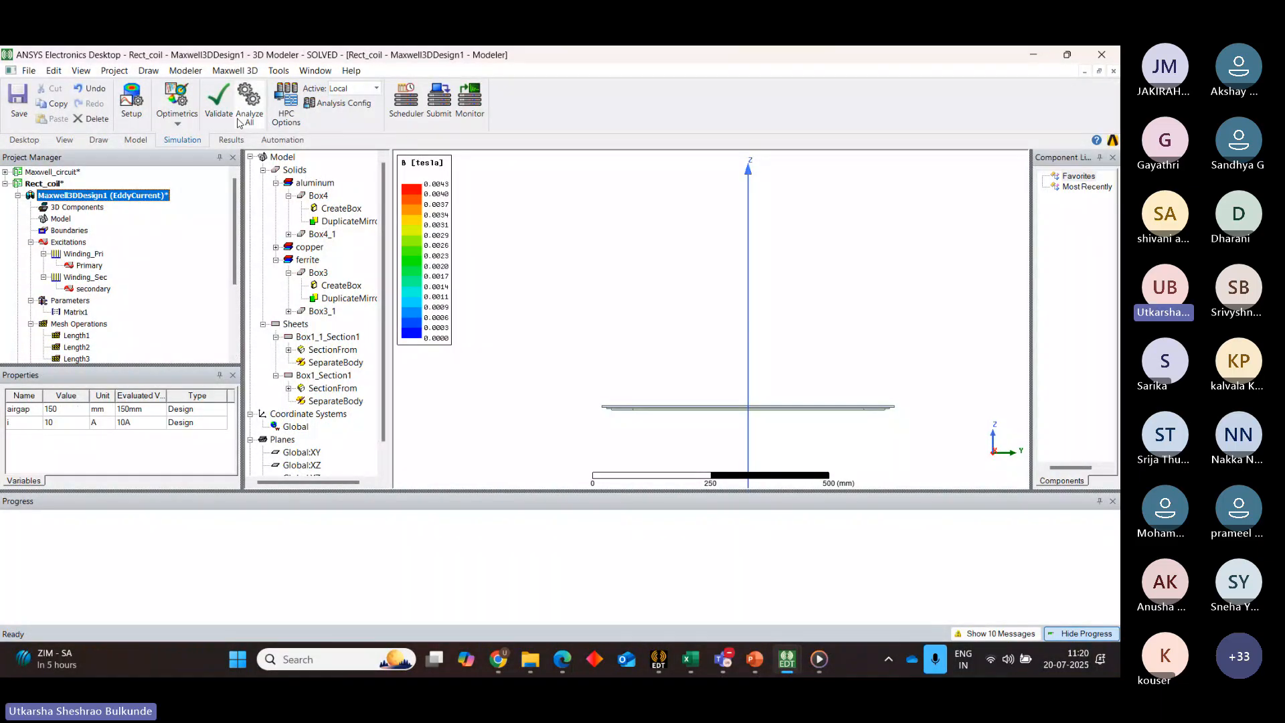
pyautogui.click(243, 110)
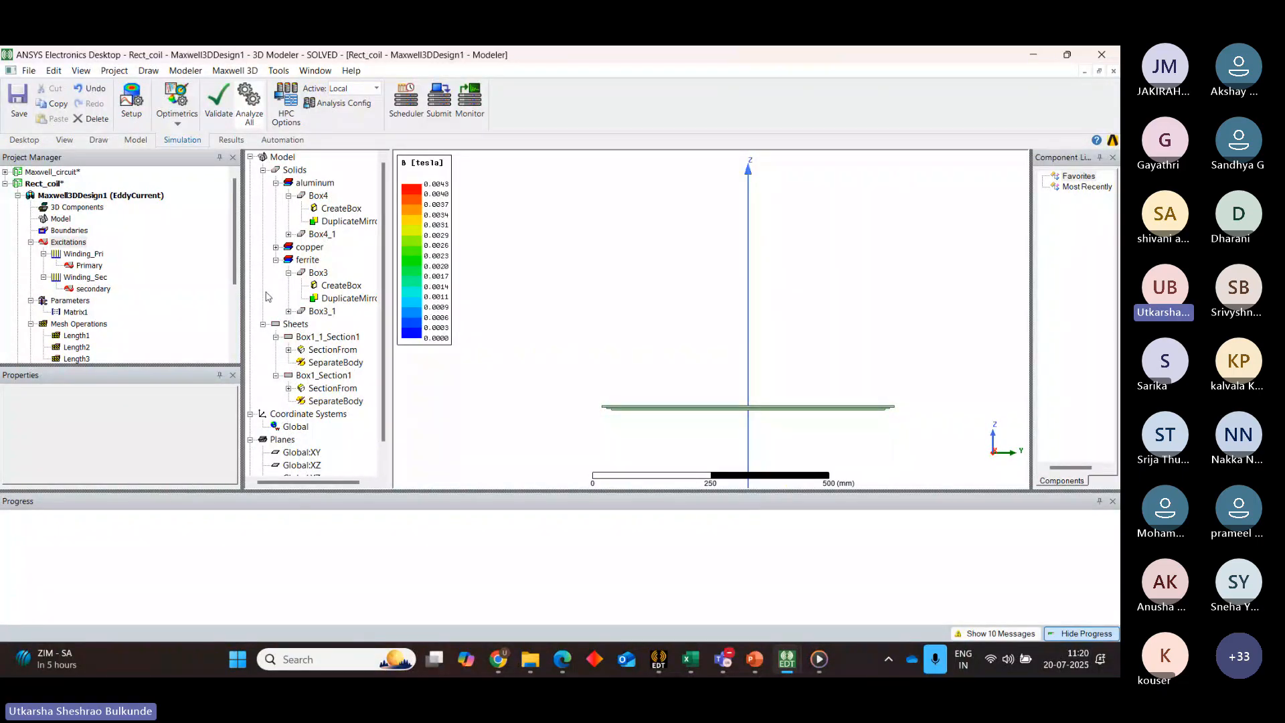
pyautogui.moveTo(235, 212); pyautogui.dragTo(243, 271)
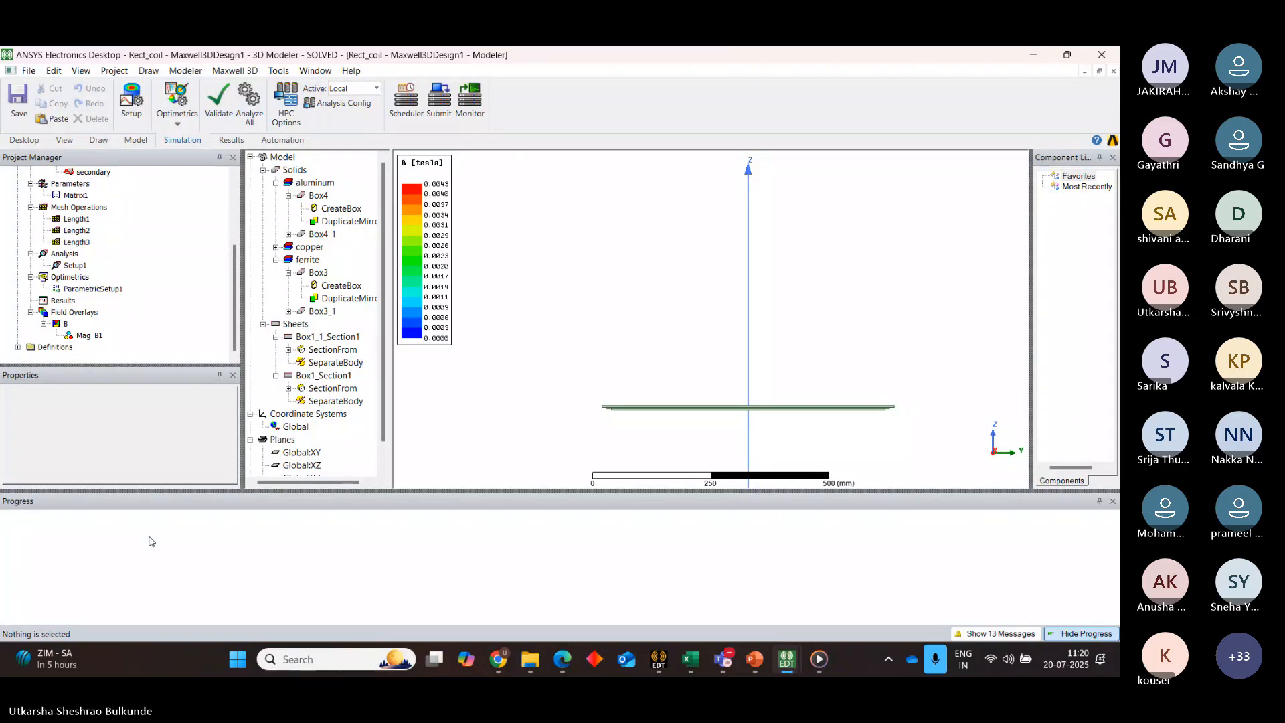
pyautogui.moveTo(791, 661)
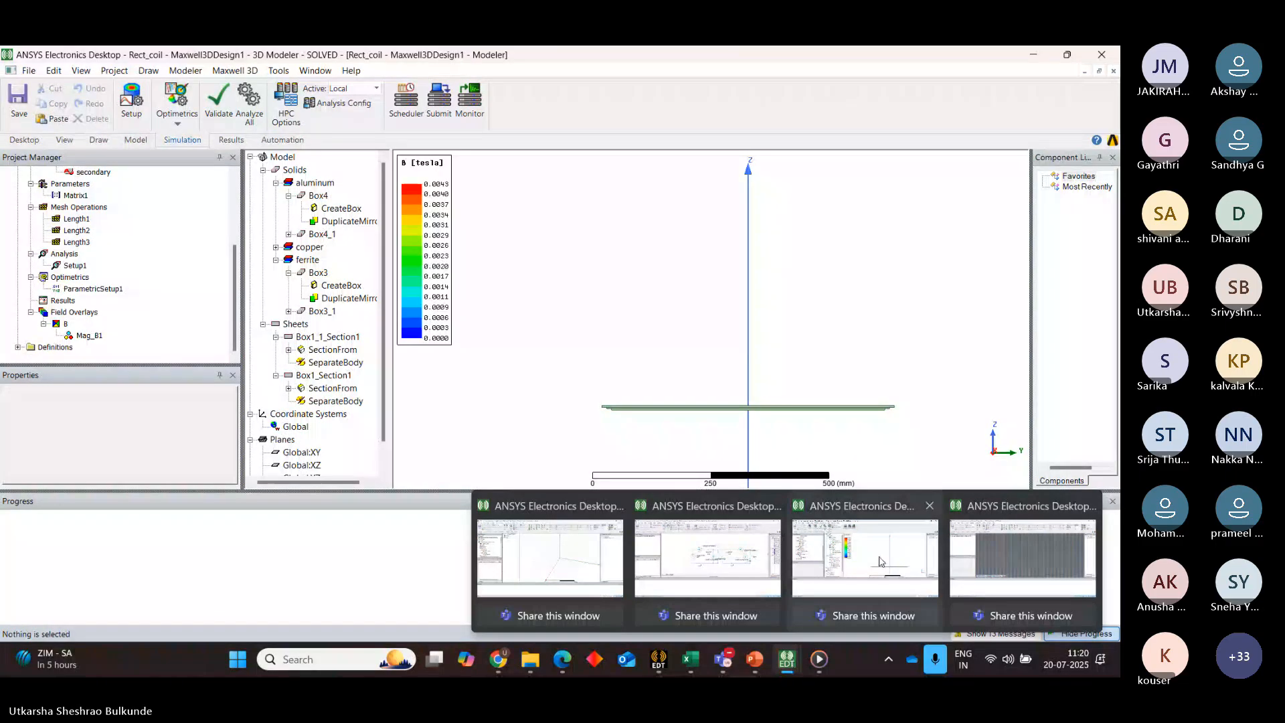
pyautogui.moveTo(883, 561)
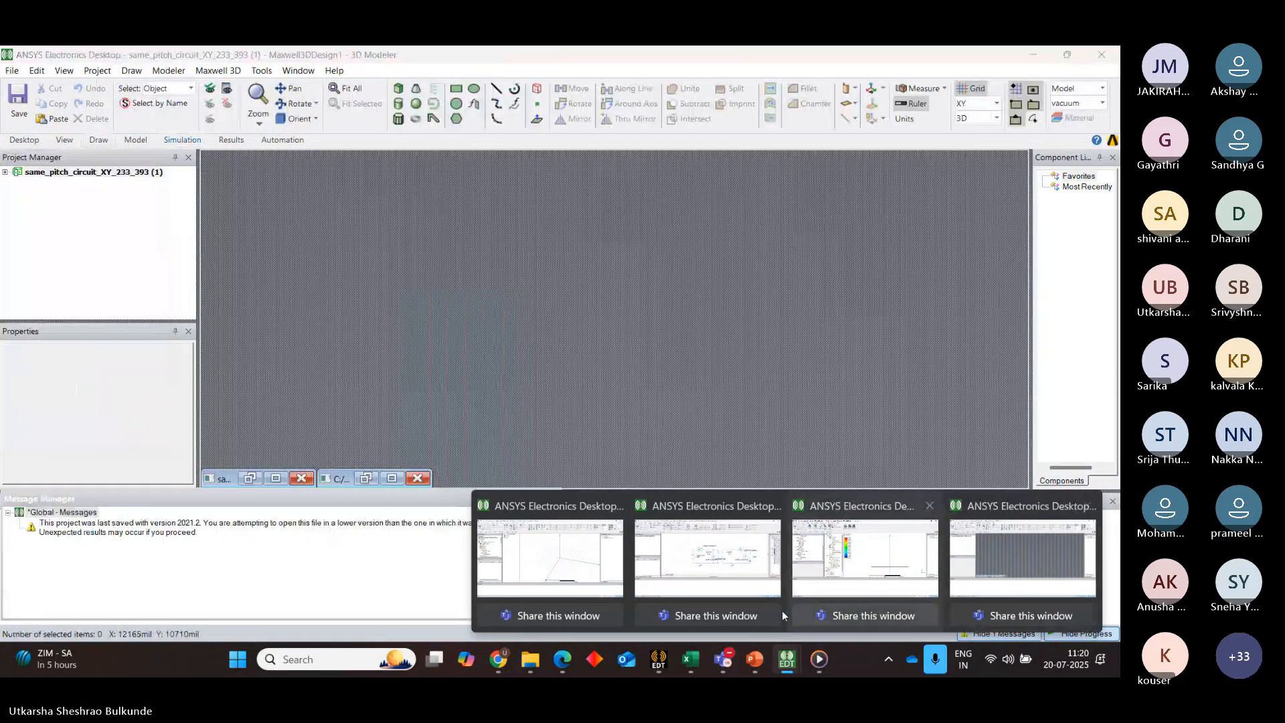
pyautogui.moveTo(707, 552)
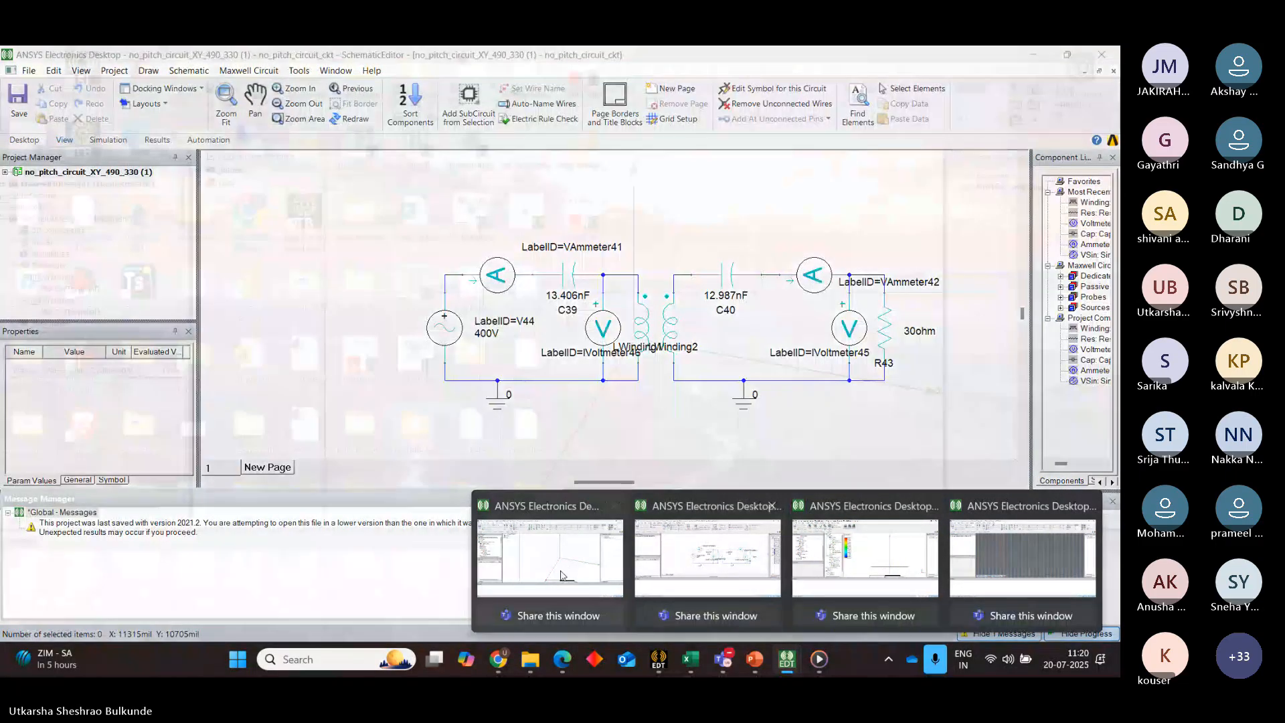
pyautogui.click(562, 574)
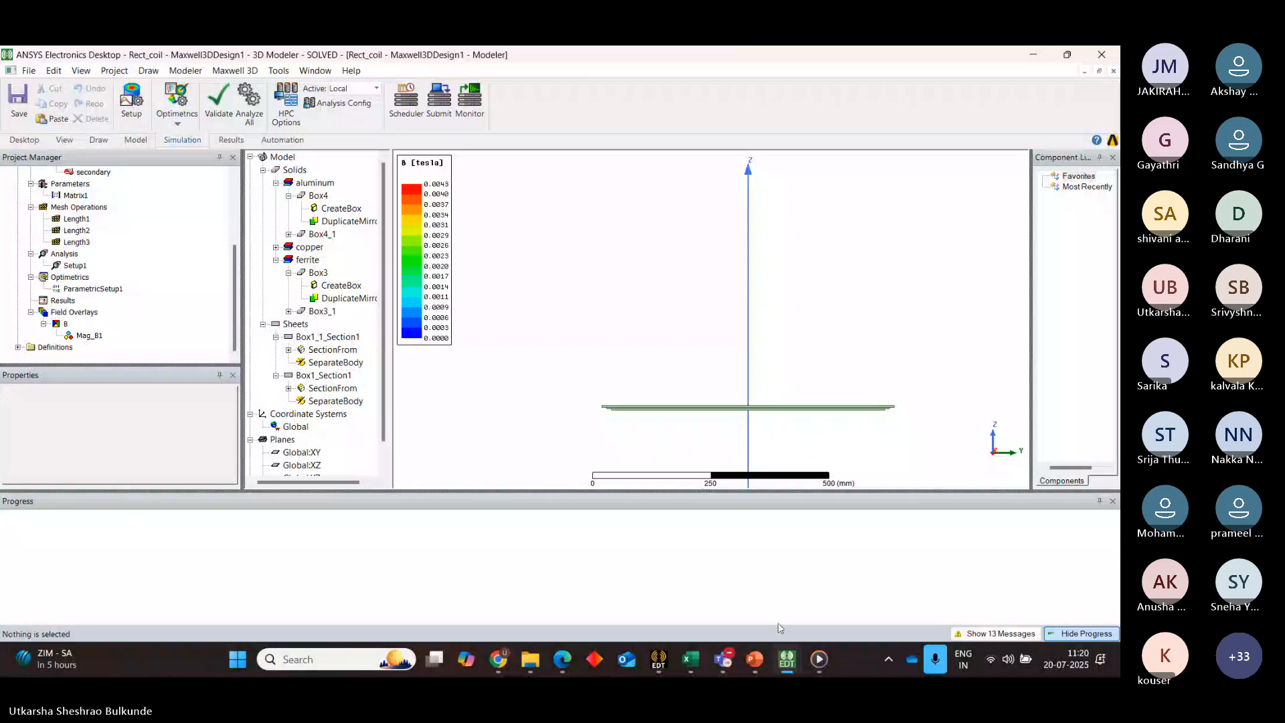
# Check the analysis and parametric sweep messages for Rect_coil in the Message Manager, and close it
pyautogui.click(997, 634)
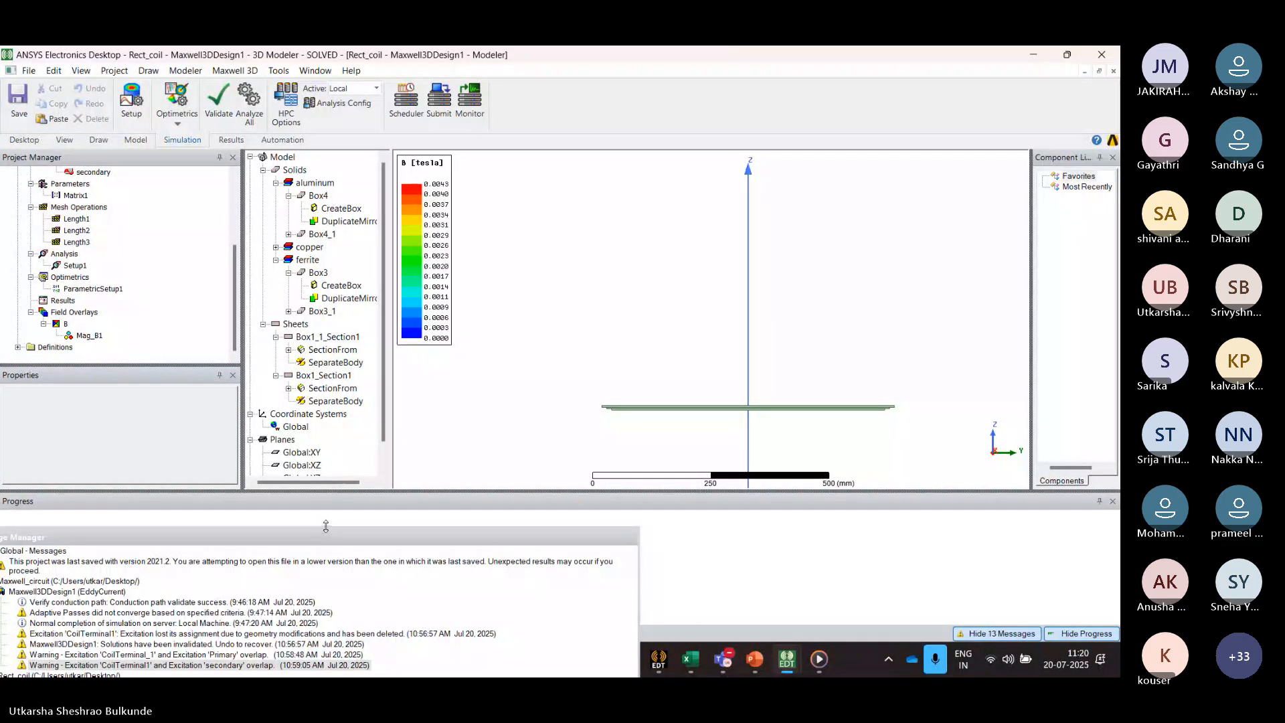
pyautogui.moveTo(324, 537); pyautogui.dragTo(422, 397)
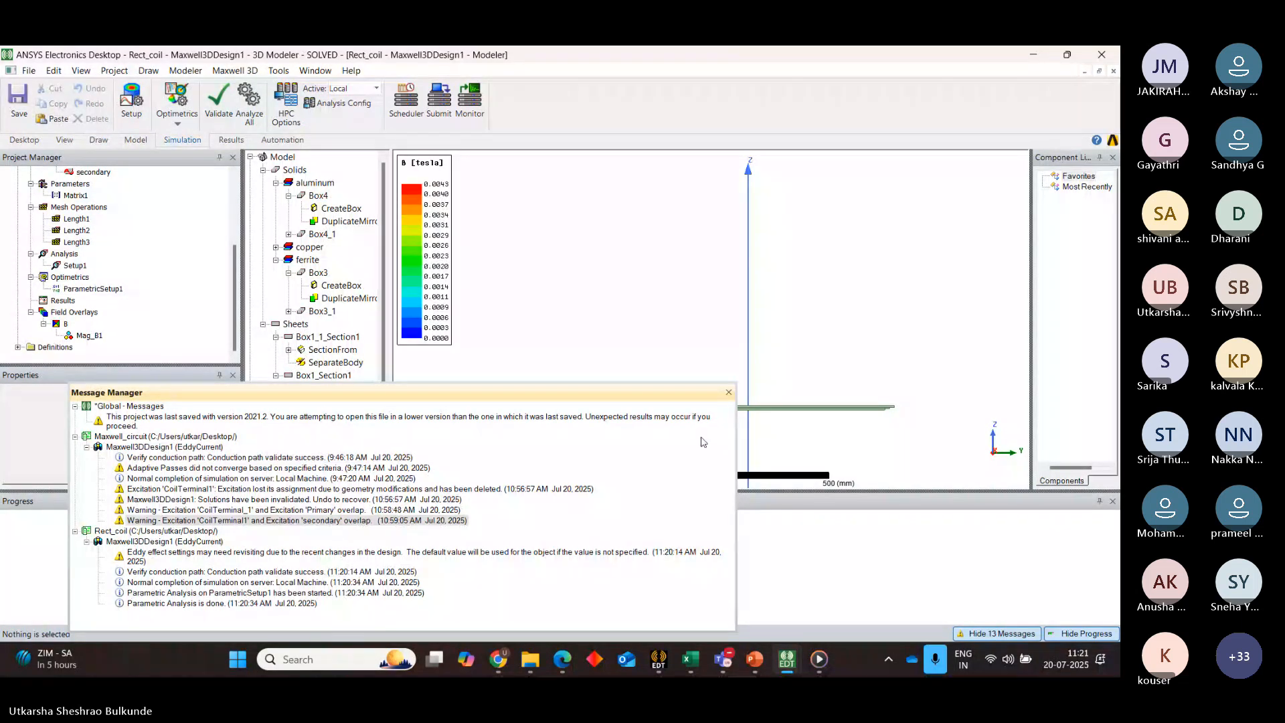
pyautogui.click(729, 392)
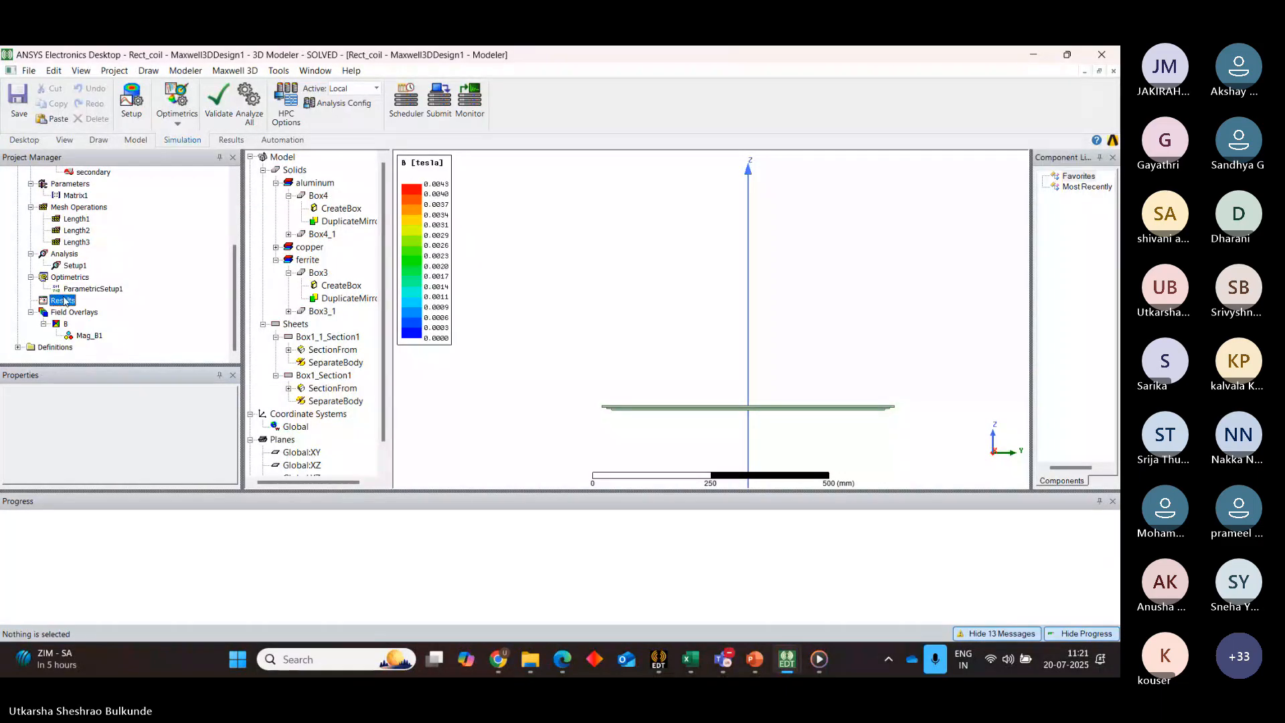
# Create a rectangular EddyCurrent plot of Matrix1.CplCoef(Winding_Sec,Winding_Pri) with airgap as the primary sweep, and close the report dialog
pyautogui.rightClick(61, 300)
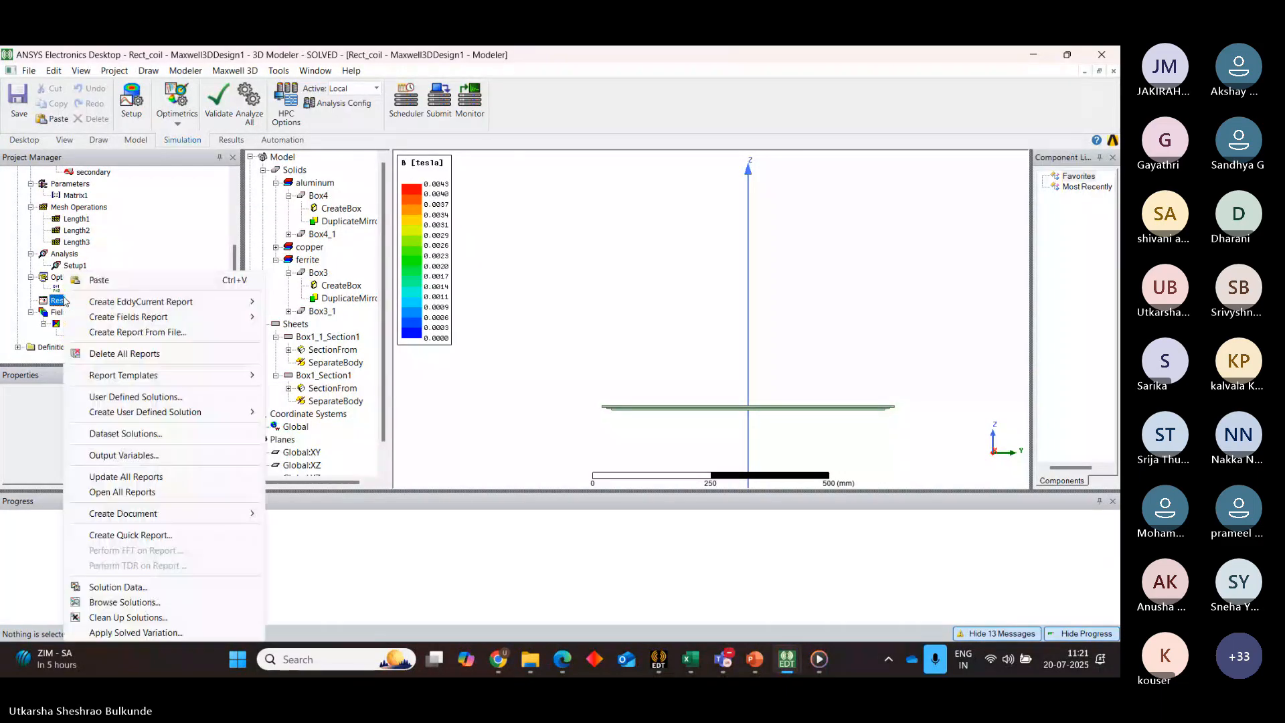
pyautogui.moveTo(228, 302)
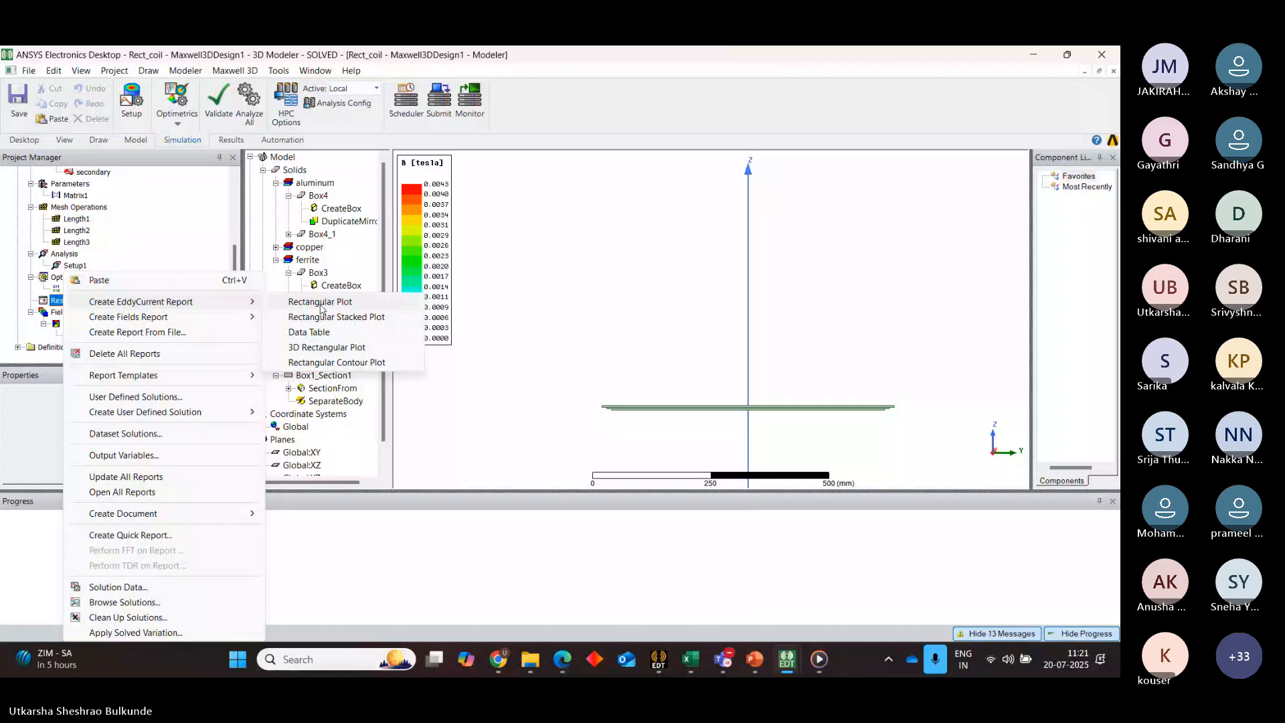
pyautogui.click(320, 303)
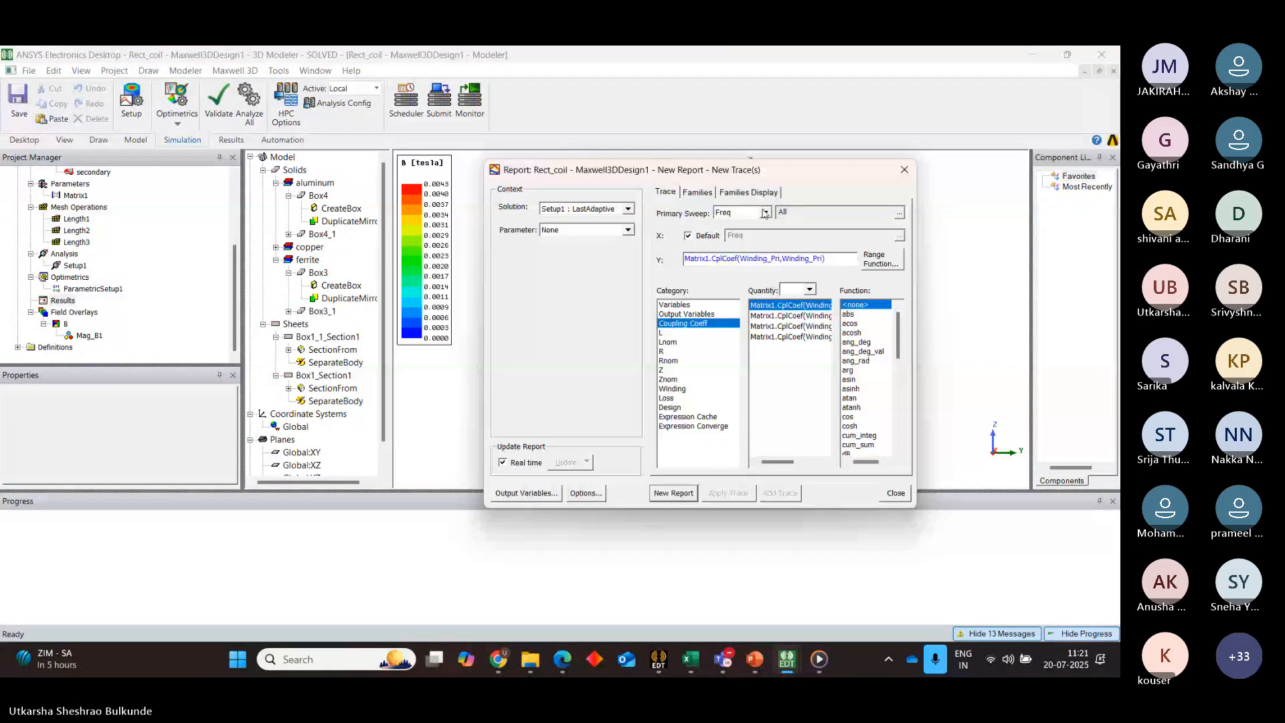
pyautogui.click(765, 213)
pyautogui.click(728, 234)
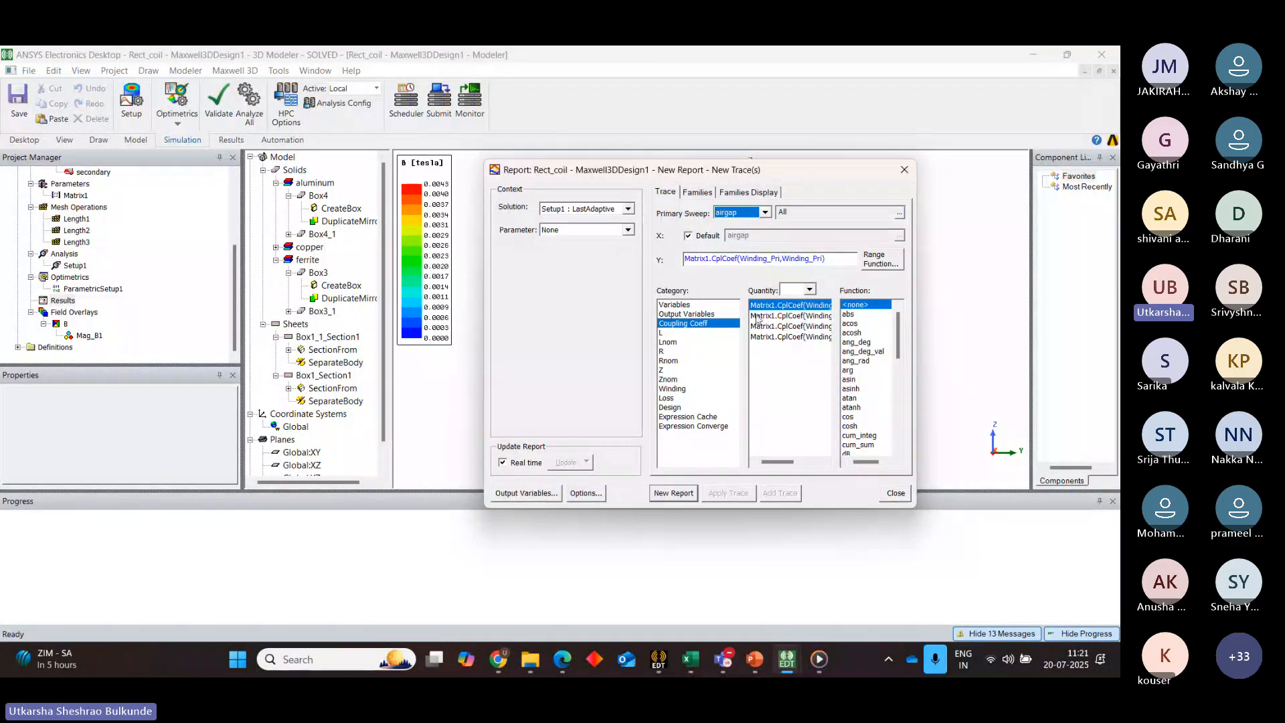
pyautogui.click(790, 315)
pyautogui.click(672, 495)
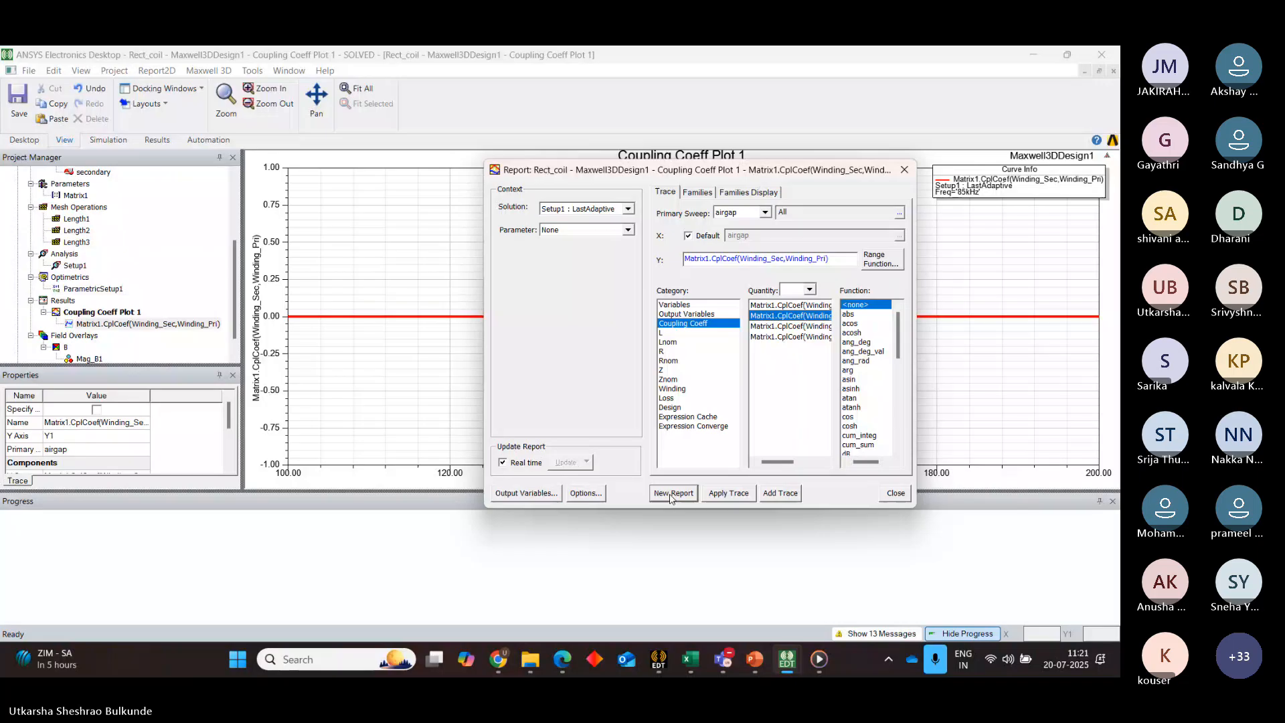
pyautogui.click(904, 169)
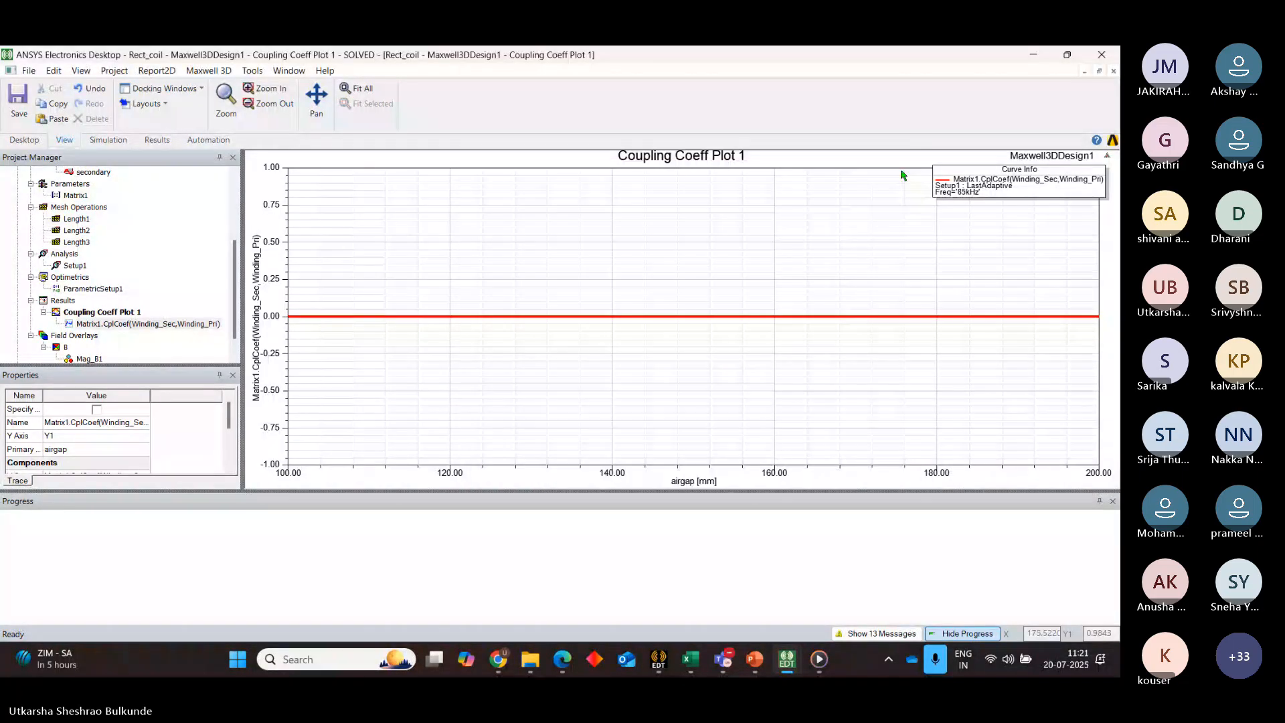
# Delete ParametricSetup1 from the Rect_coil design and set its airgap variable to 50 mm
pyautogui.rightClick(115, 290)
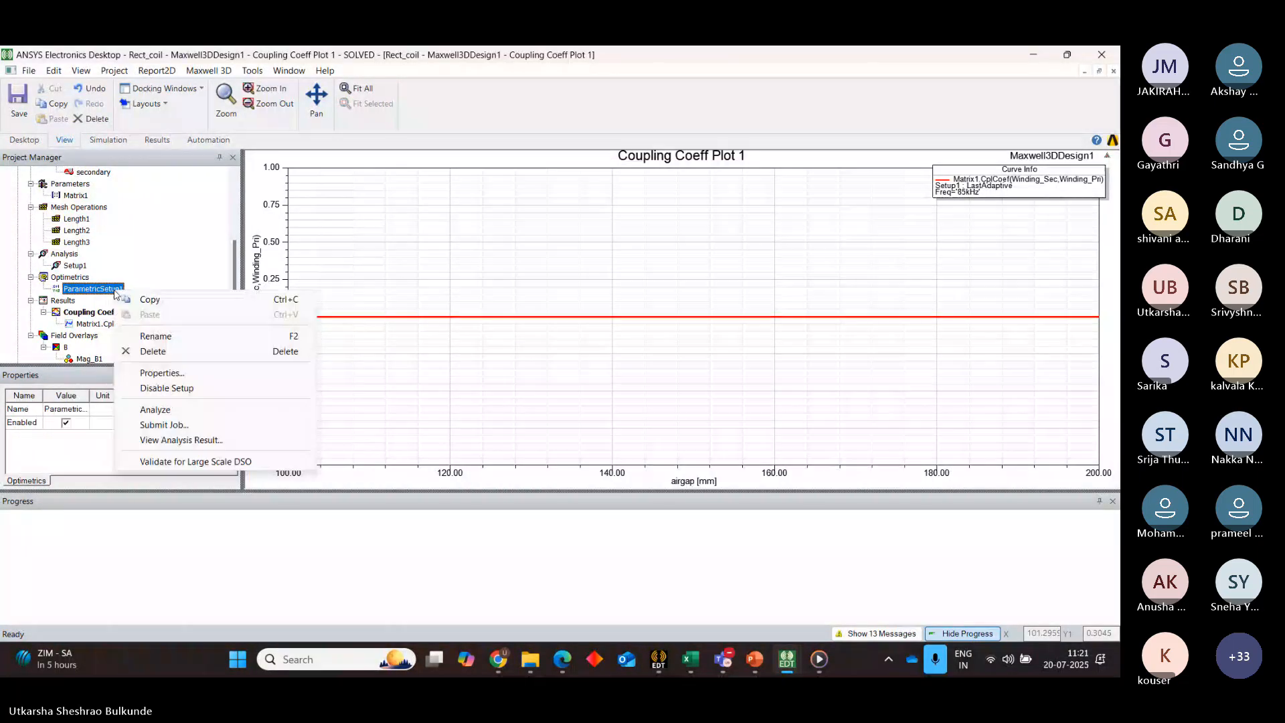
pyautogui.click(164, 350)
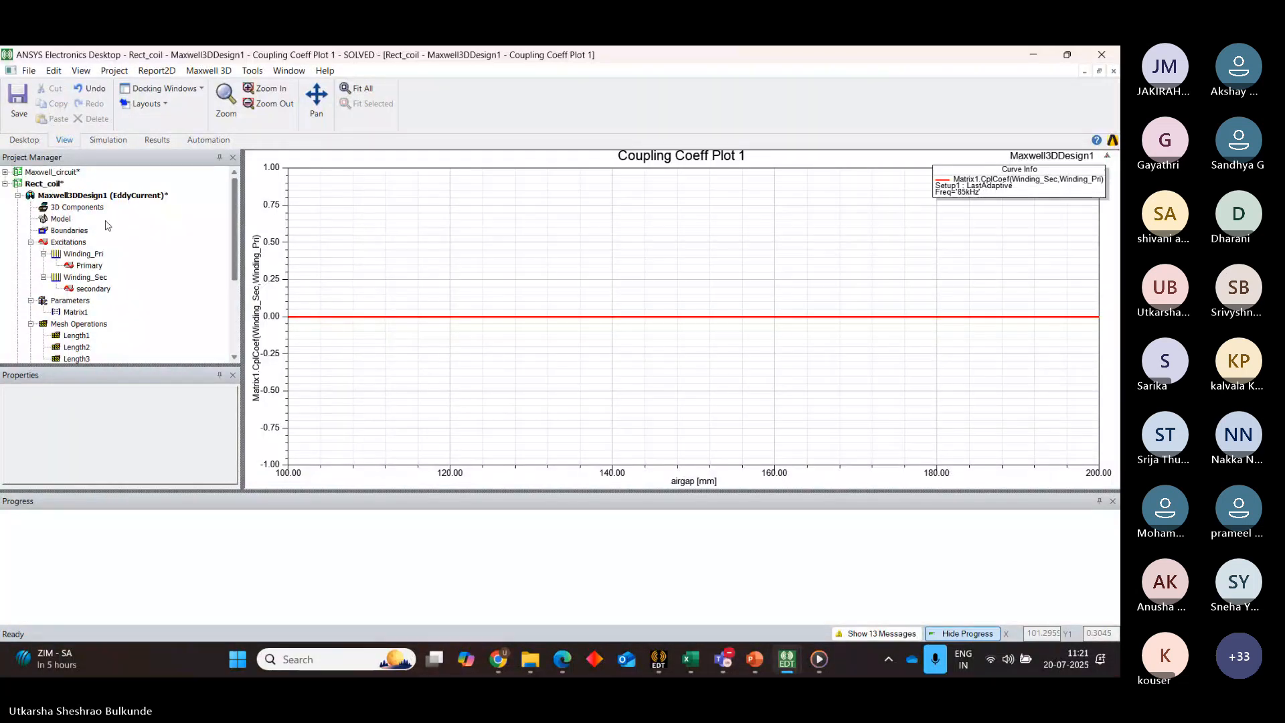
pyautogui.doubleClick(105, 195)
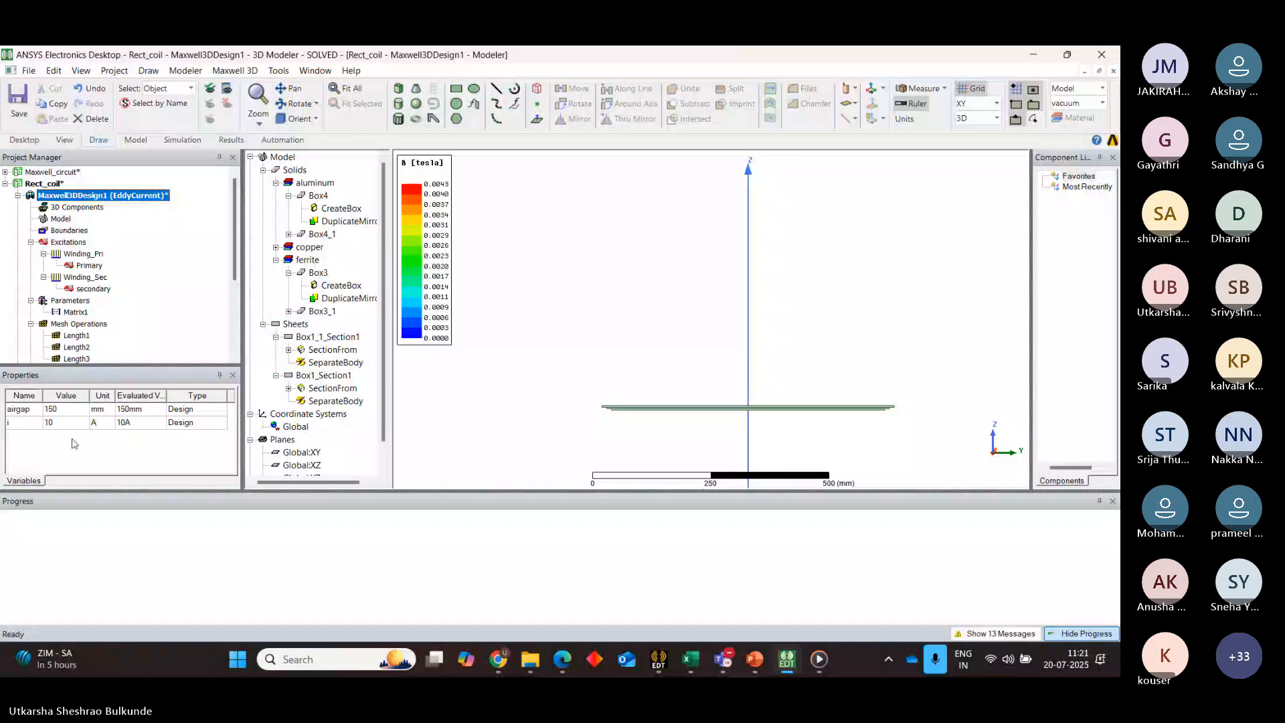
pyautogui.click(59, 409)
pyautogui.press('Left')
pyautogui.press('Left')
pyautogui.press('BackSpace')
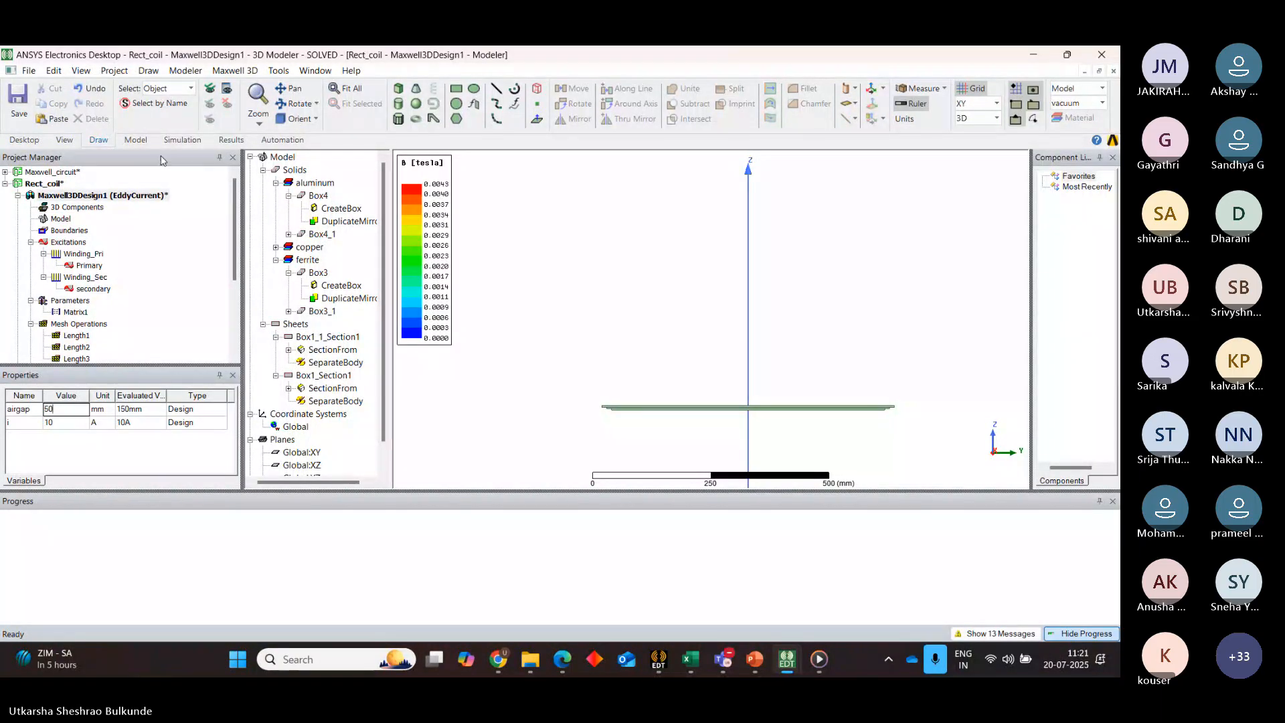
# Run the validation check on Rect_coil's Maxwell3DDesign1 with the new airgap and close its report
pyautogui.click(182, 140)
pyautogui.click(224, 102)
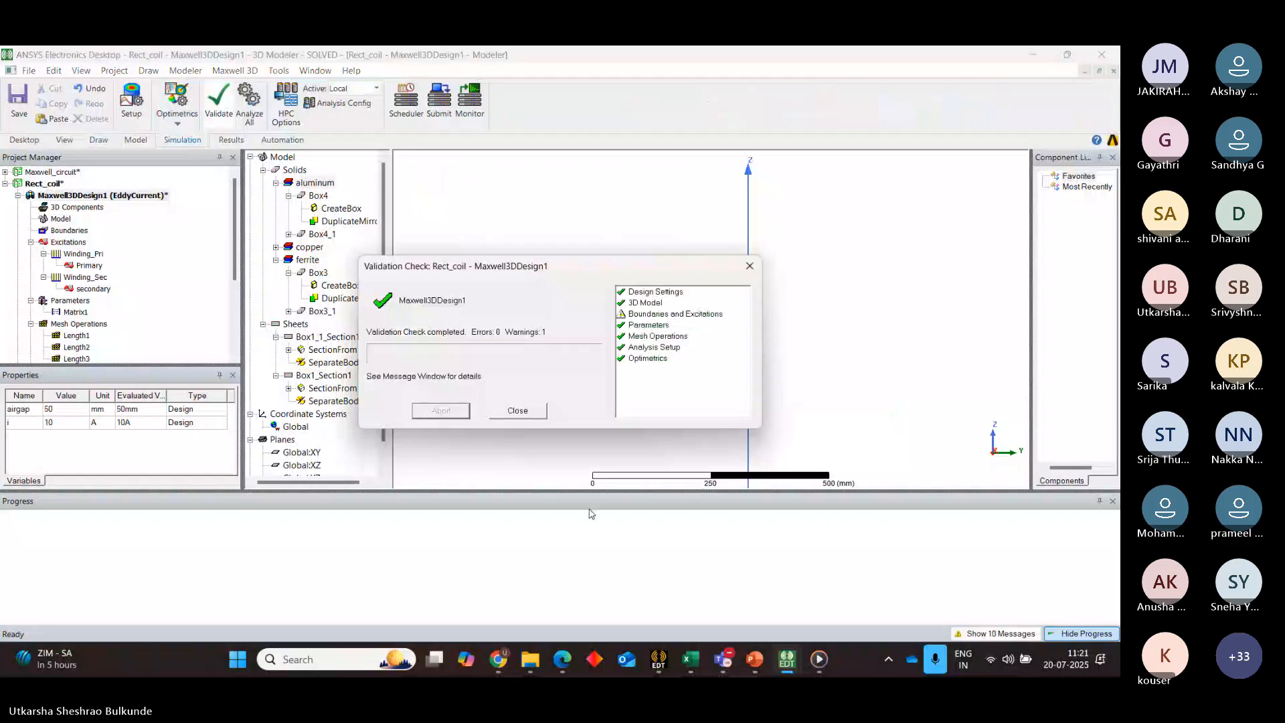
pyautogui.click(518, 411)
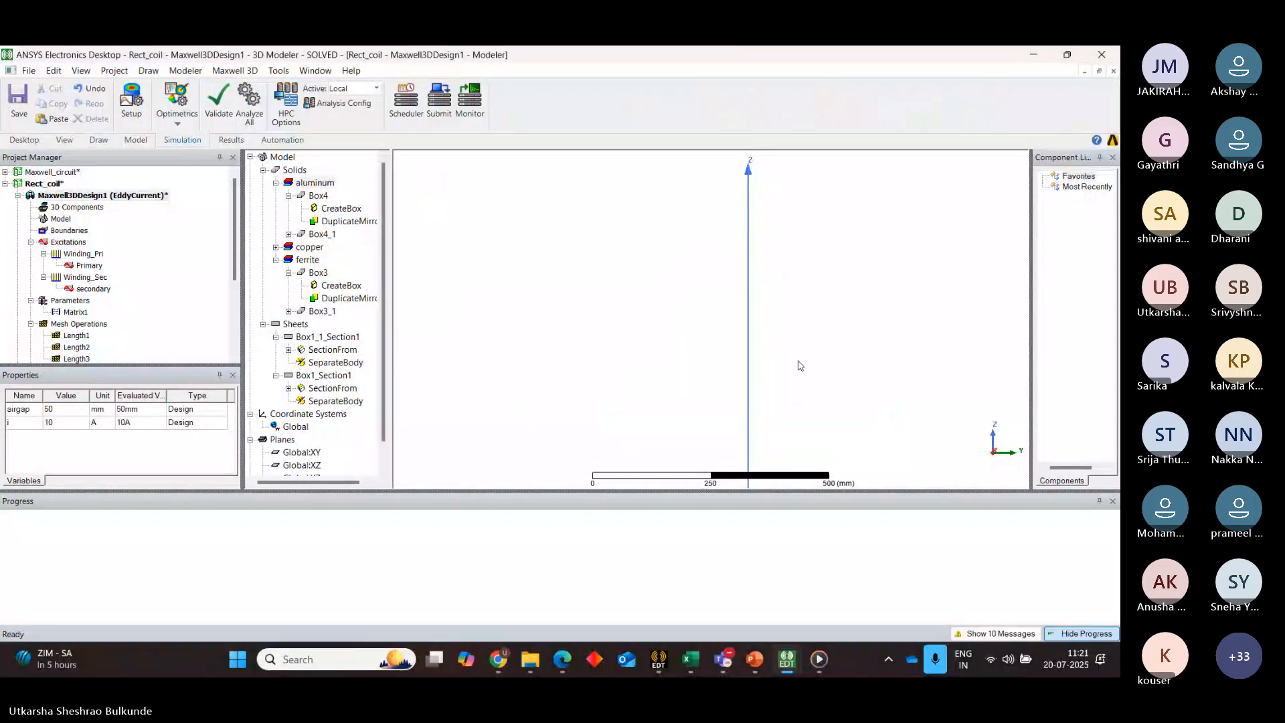
# Run Analyze All to solve Setup1 of the Rect_coil design with the new airgap
pyautogui.scroll(-3, 801, 366)
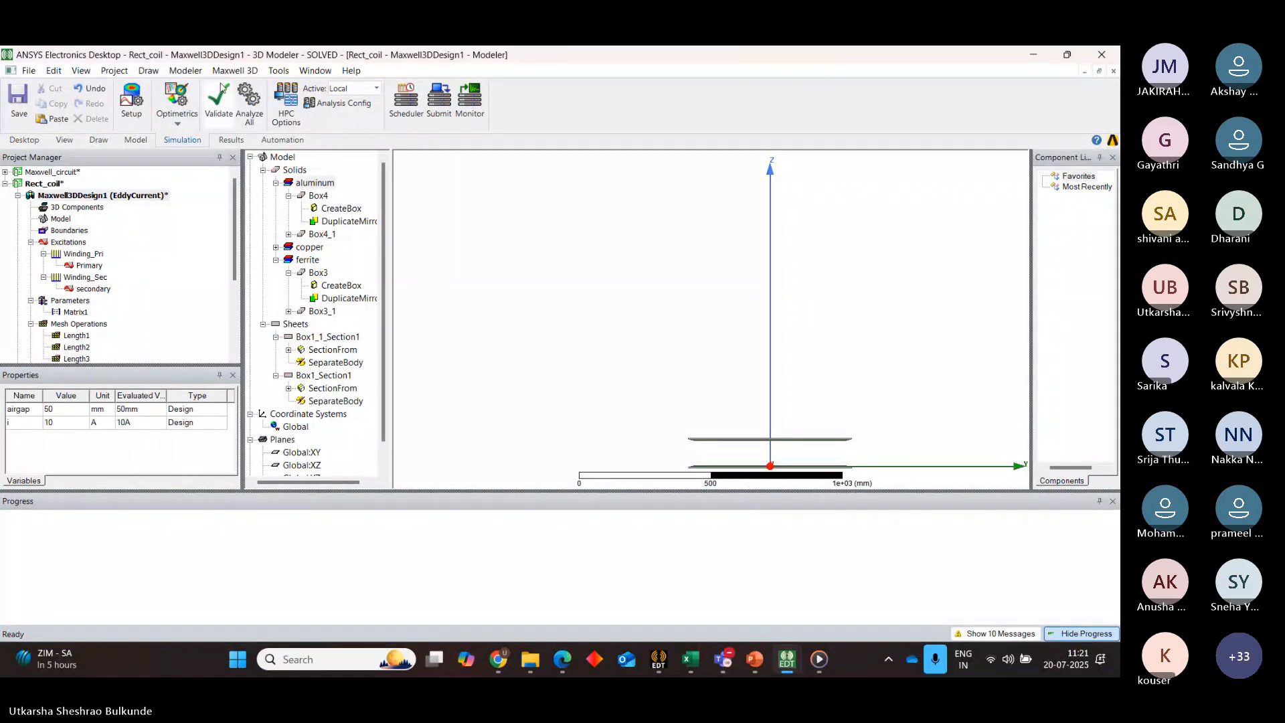
pyautogui.moveTo(233, 254); pyautogui.dragTo(233, 324)
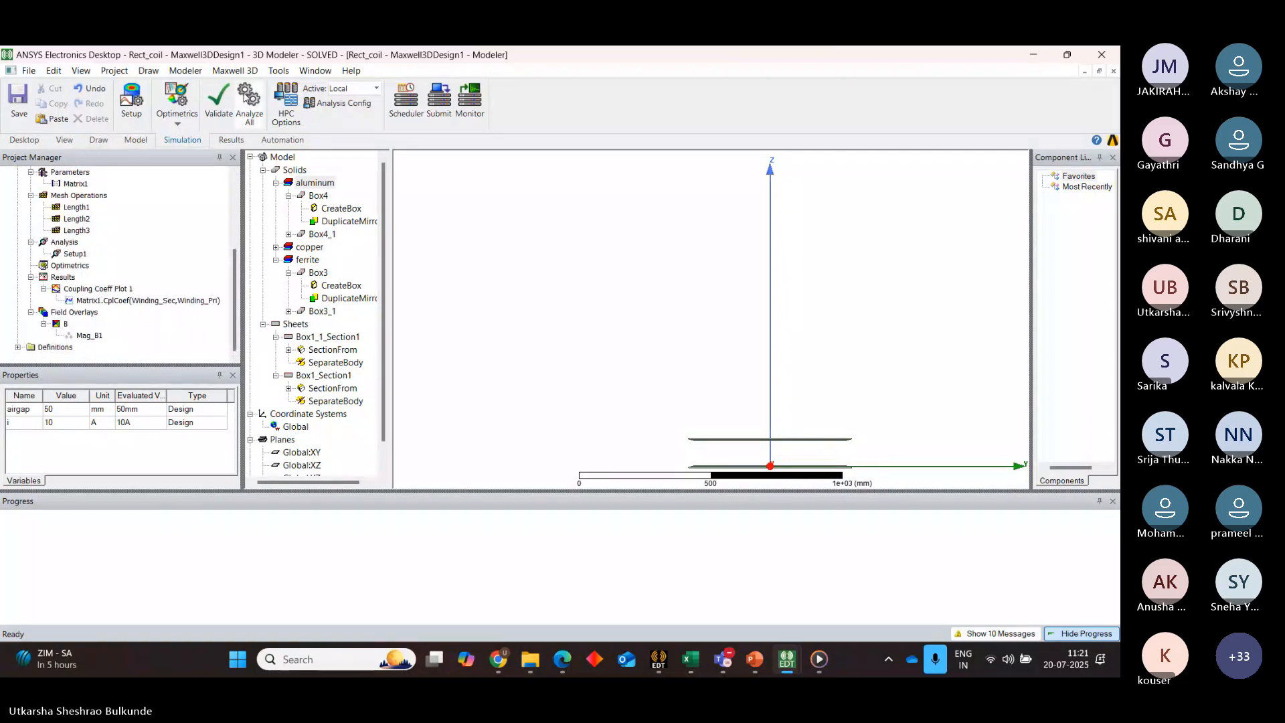
pyautogui.scroll(3, 120, 268)
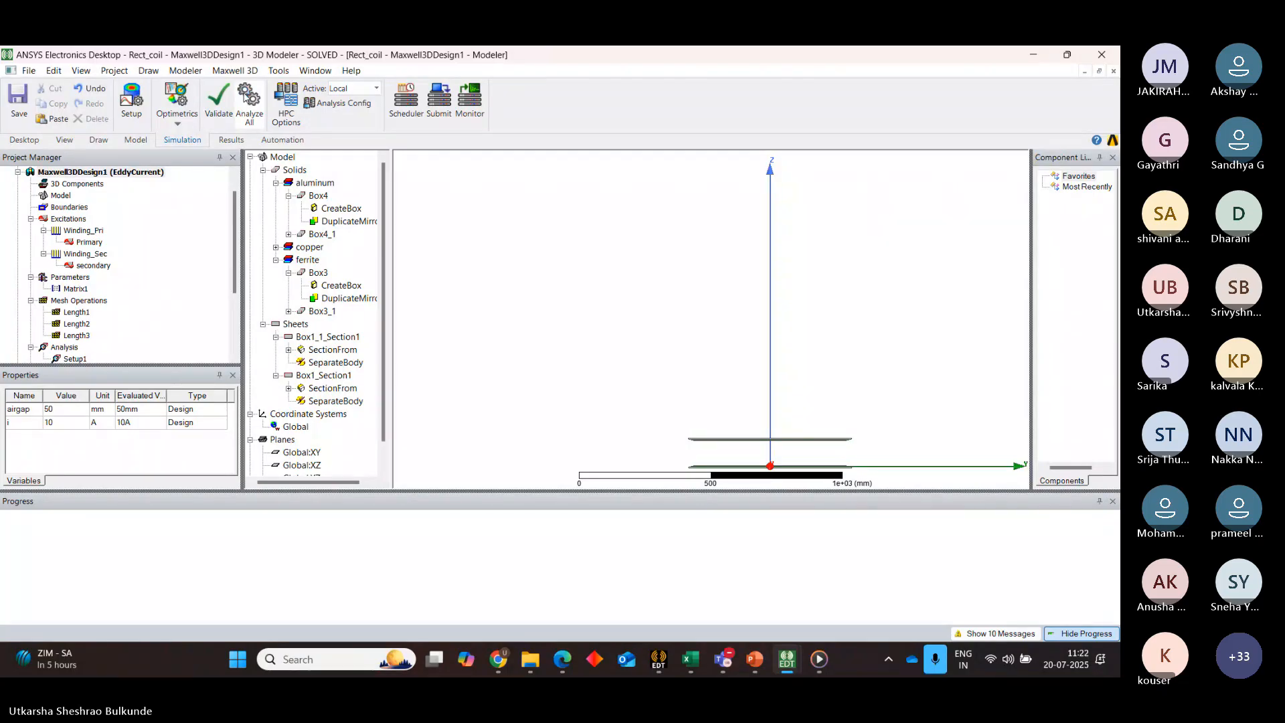
pyautogui.click(246, 97)
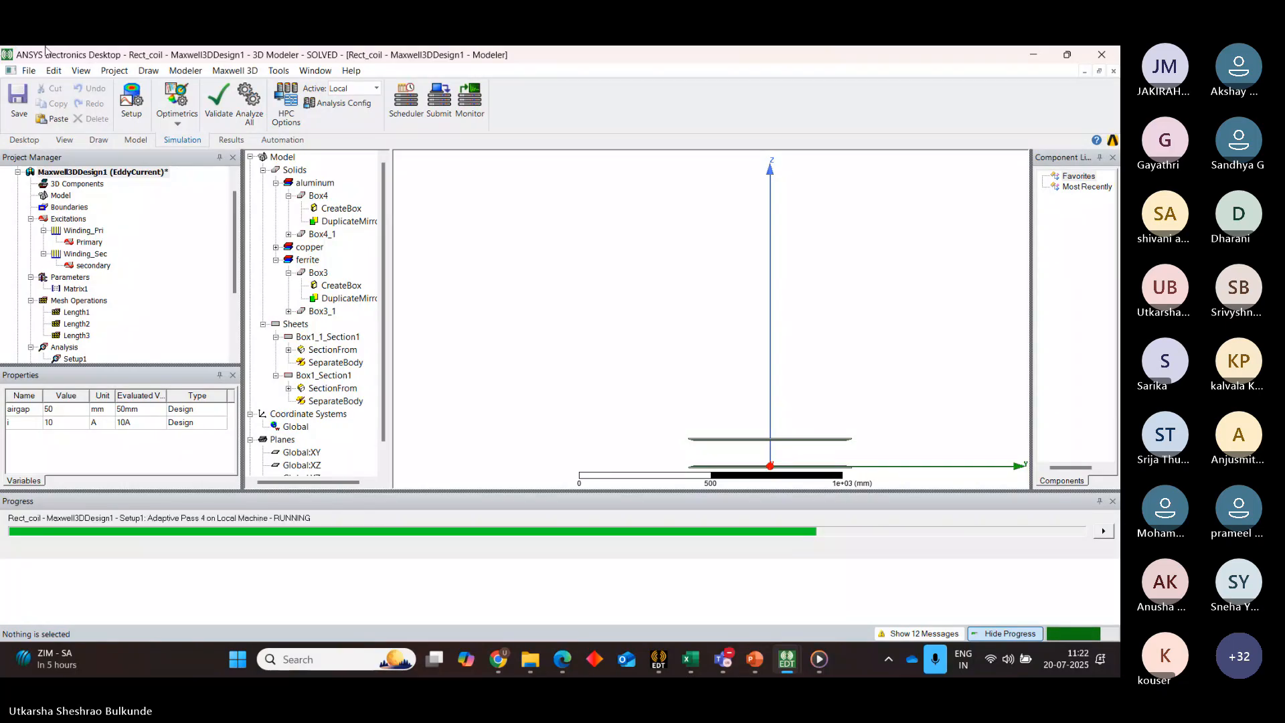
# Expand the Maxwell_circuit project and open its Maxwell3DDesign1 model
pyautogui.moveTo(235, 210); pyautogui.dragTo(234, 178)
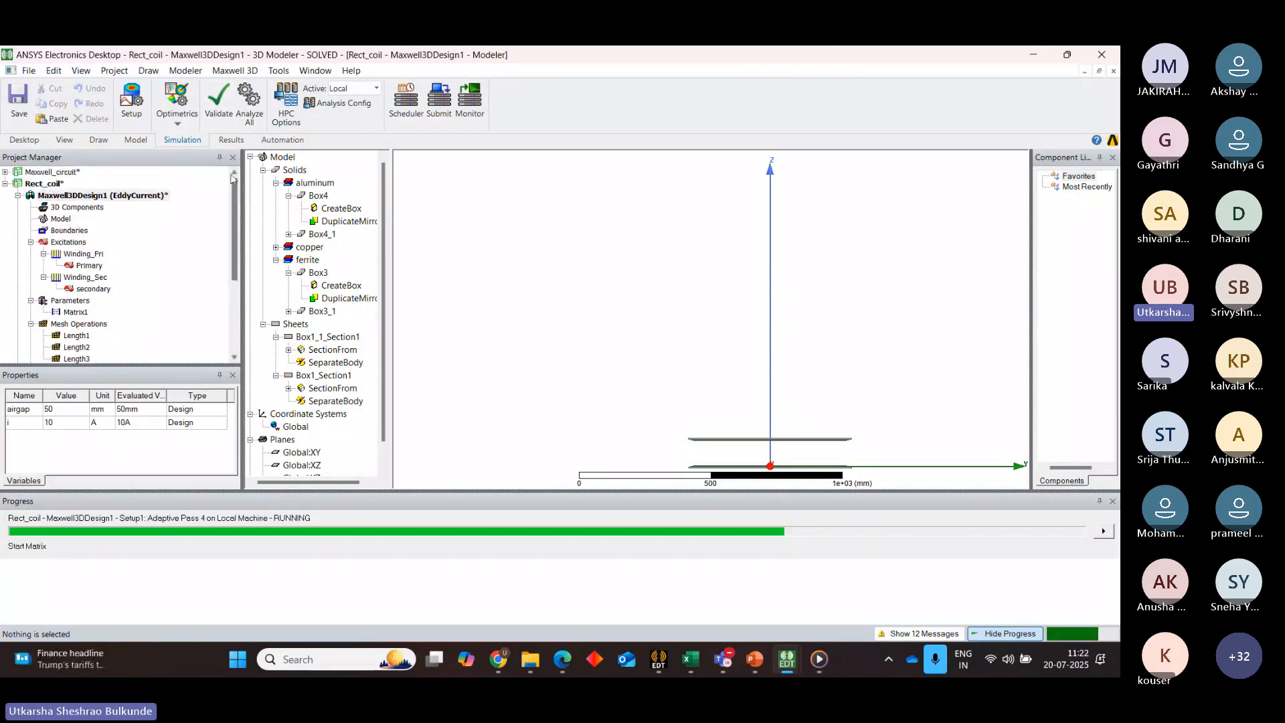
pyautogui.click(6, 173)
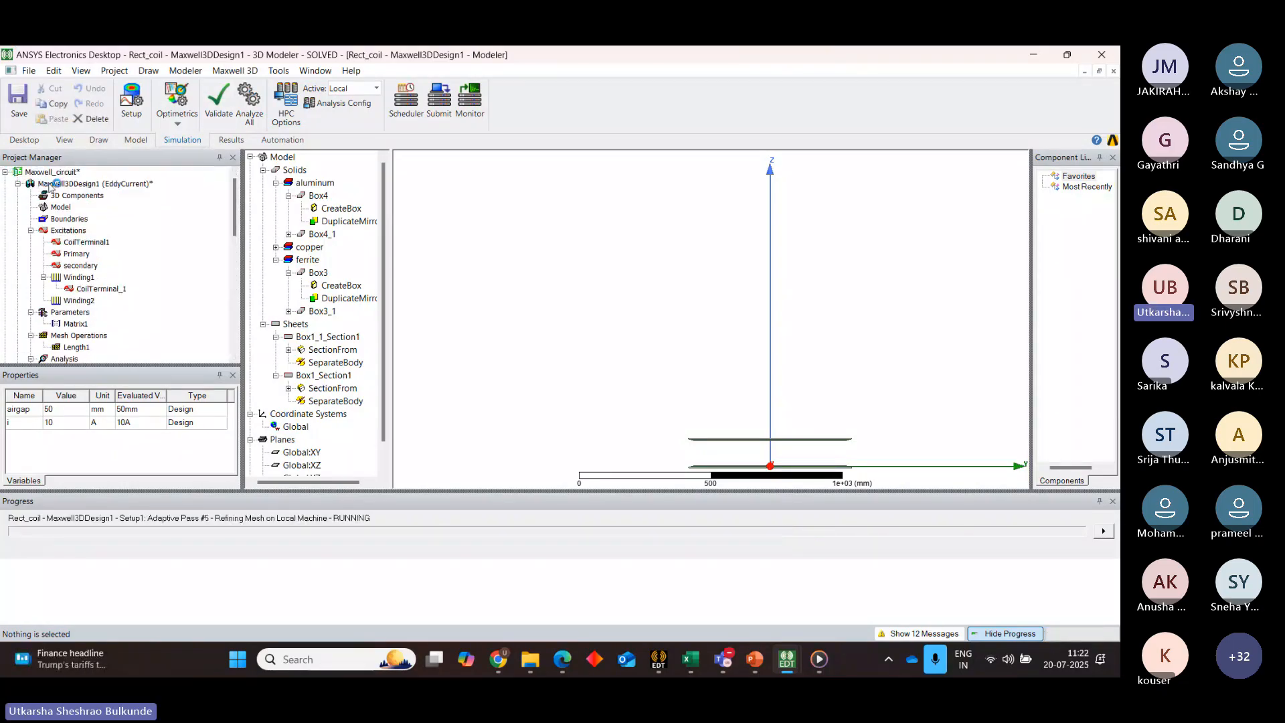
pyautogui.doubleClick(51, 184)
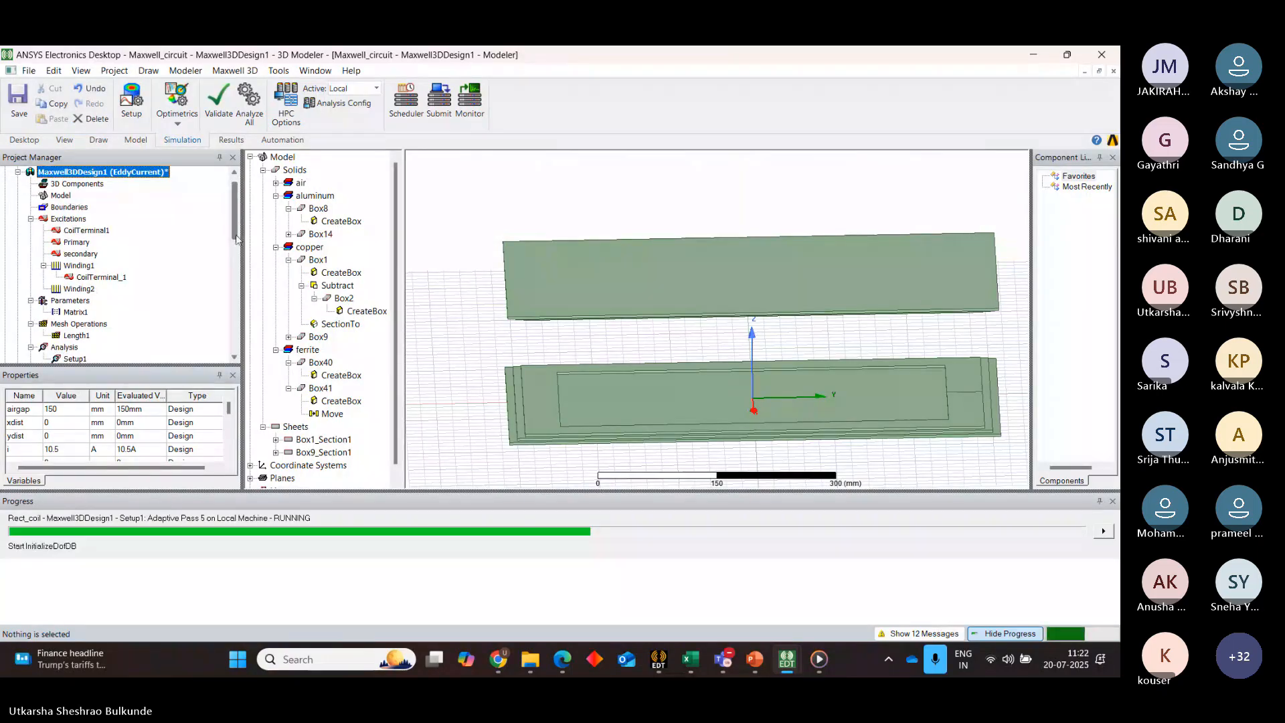
# Create an EddyCurrent data table of Matrix1.CplCoef(Winding2,Winding1) over Freq for Maxwell_circuit, and close the report dialog
pyautogui.moveTo(235, 196); pyautogui.dragTo(238, 246)
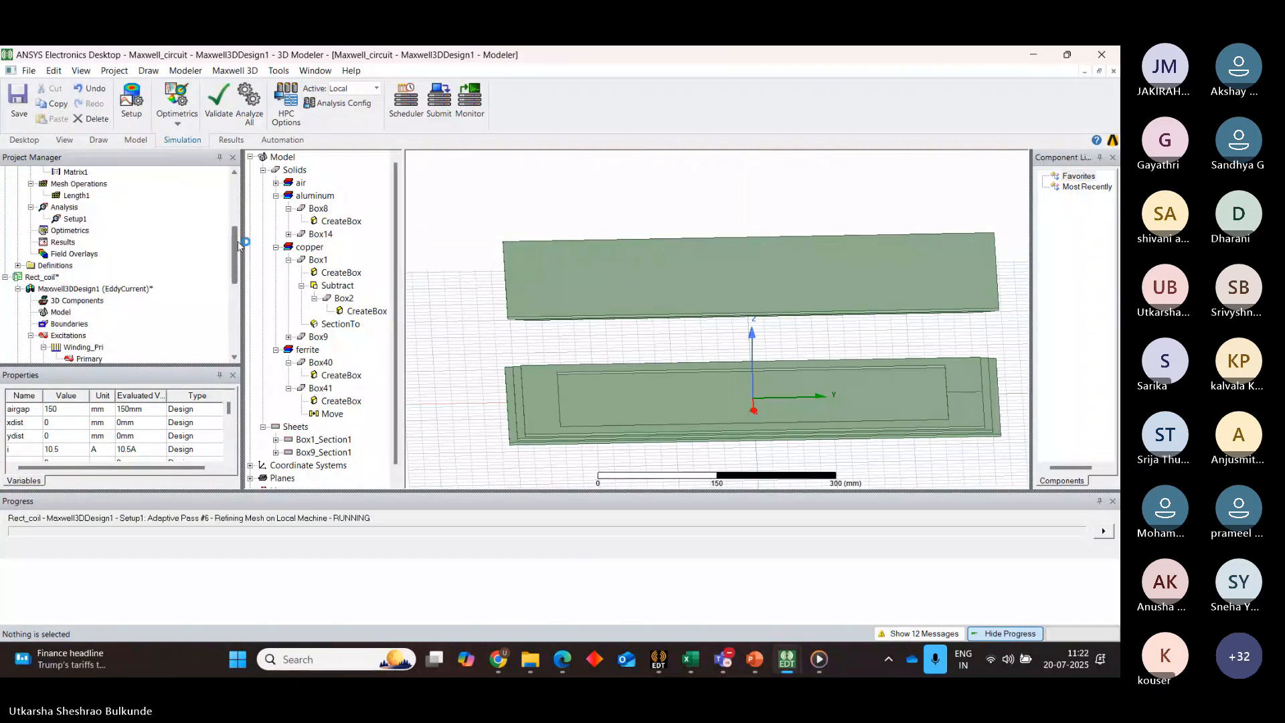
pyautogui.rightClick(60, 244)
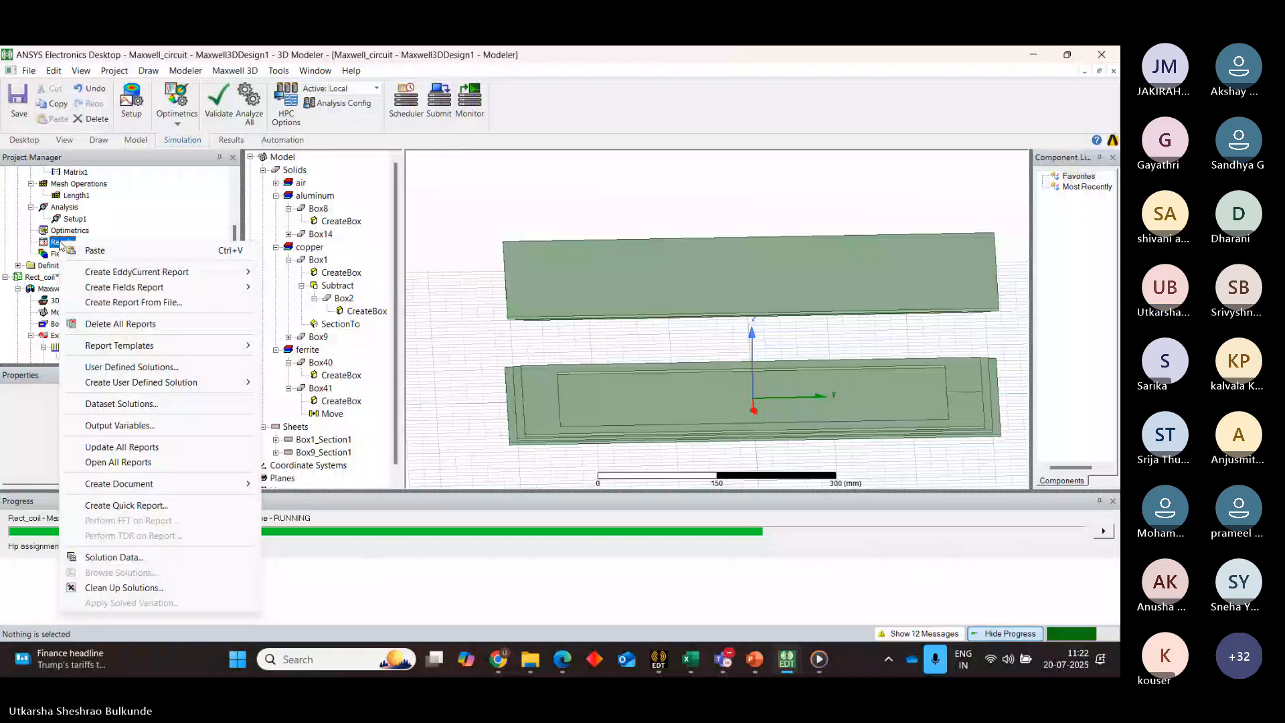
pyautogui.moveTo(167, 272)
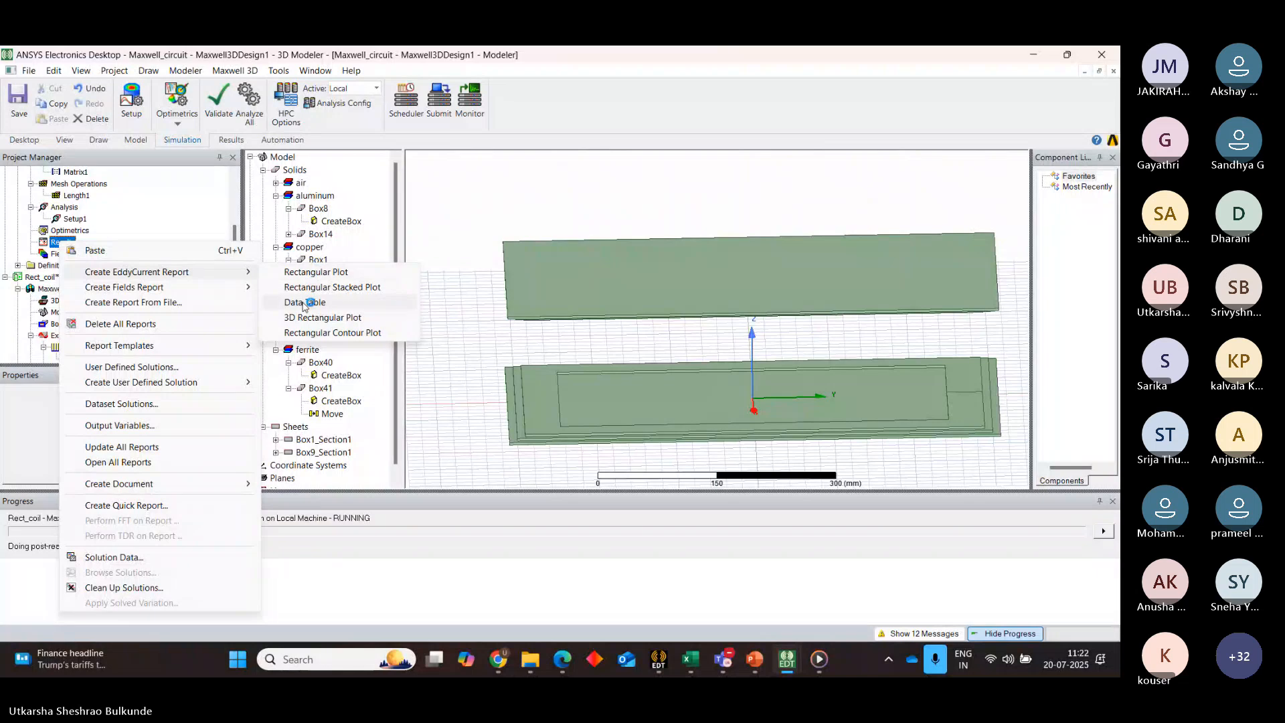
pyautogui.click(304, 302)
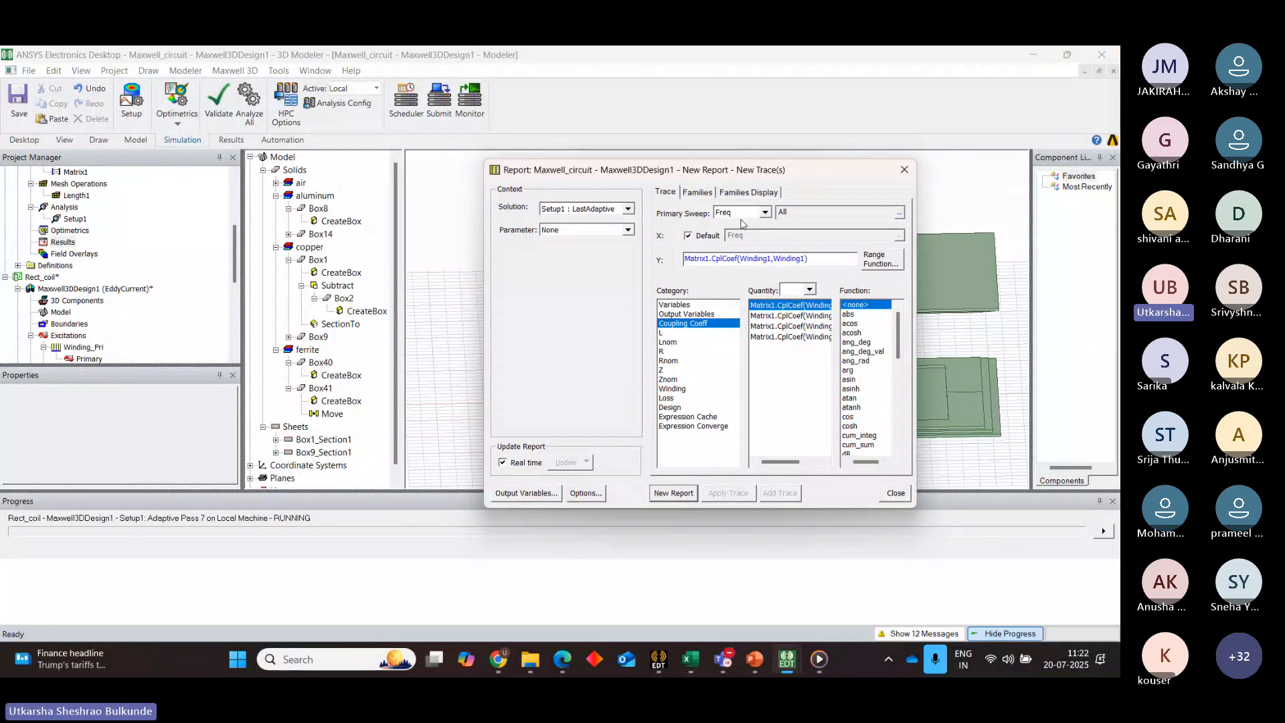
pyautogui.click(783, 316)
pyautogui.click(669, 492)
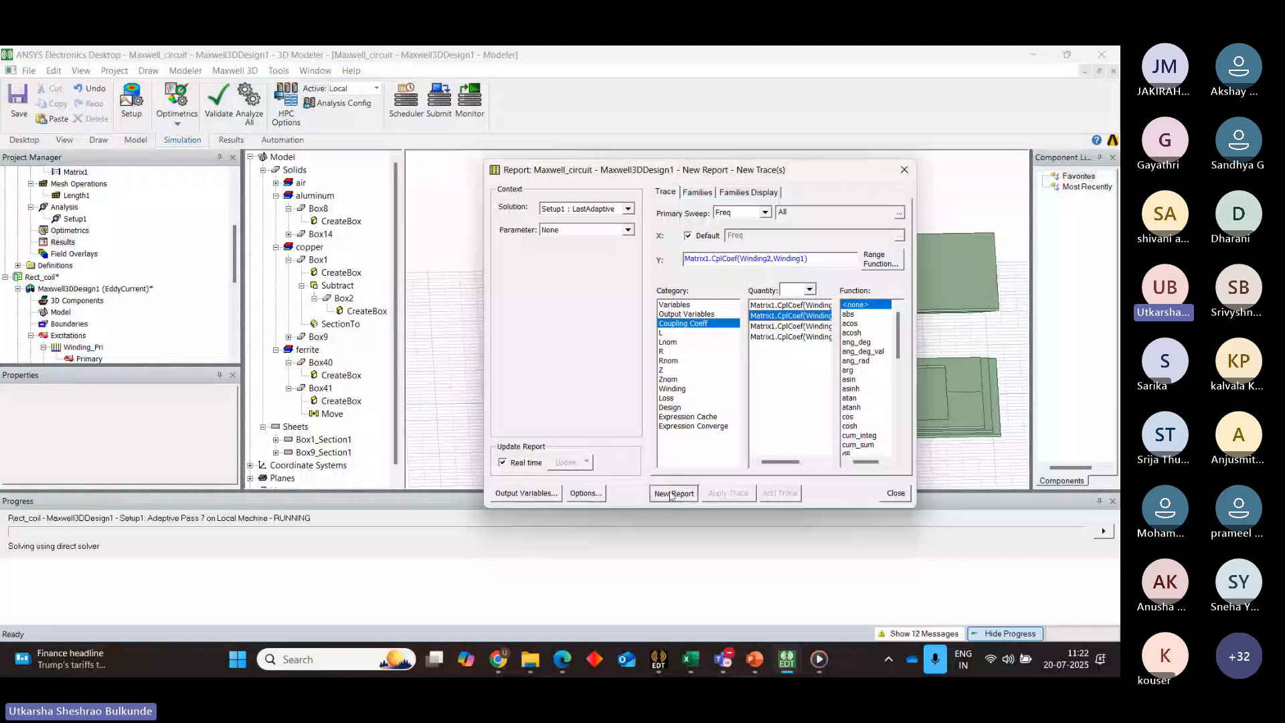
pyautogui.click(904, 167)
# Return to the Maxwell_circuit 3D model and add a parametric setup under its Optimetrics
pyautogui.scroll(4, 236, 181)
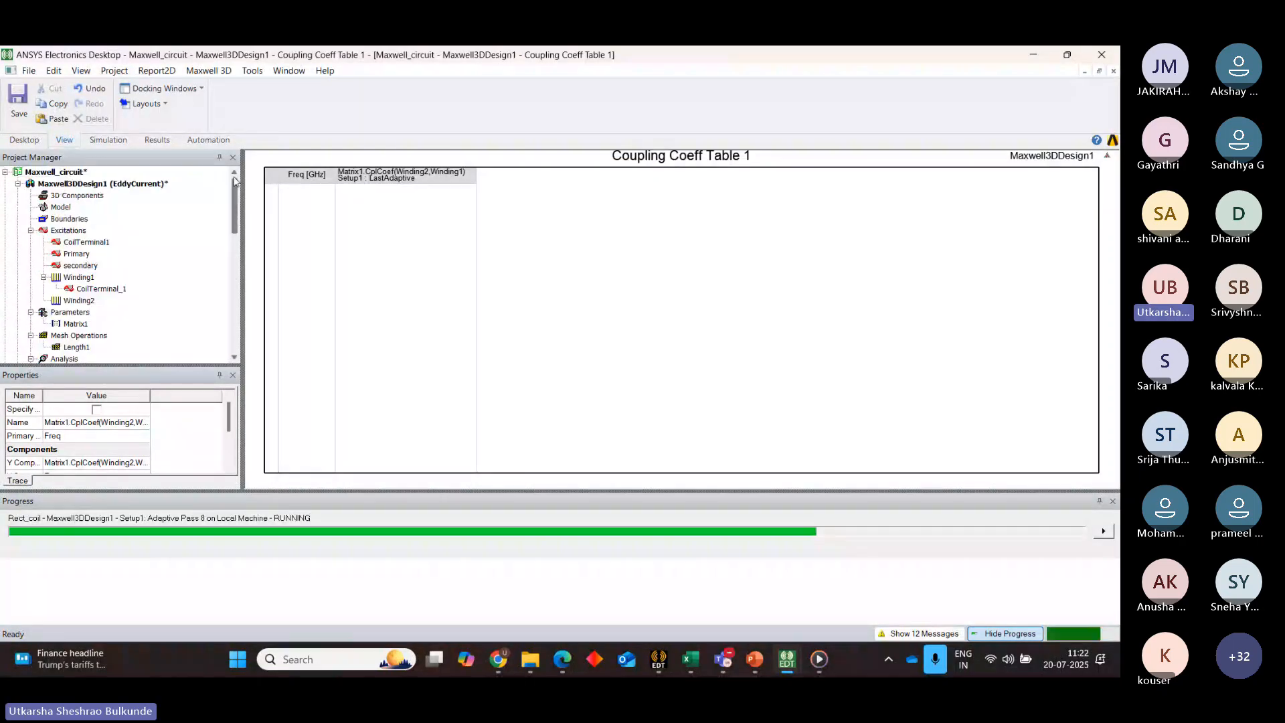
pyautogui.doubleClick(139, 183)
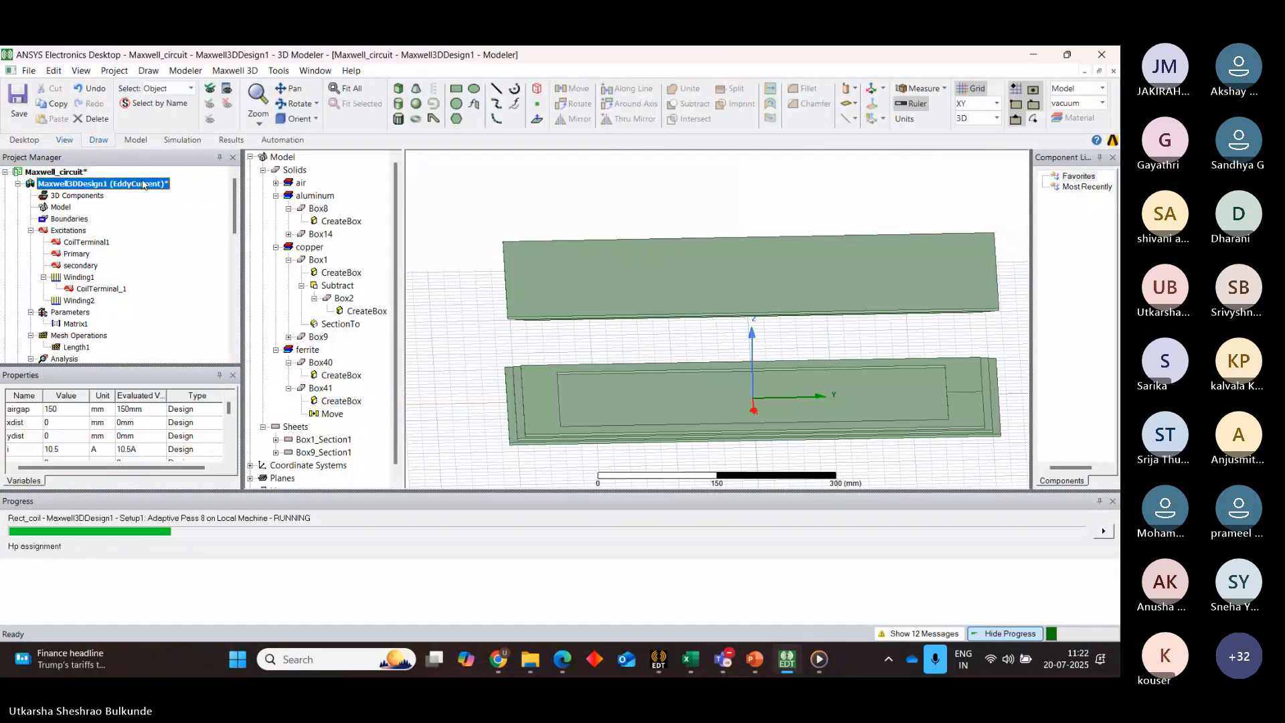
pyautogui.moveTo(235, 198); pyautogui.dragTo(236, 238)
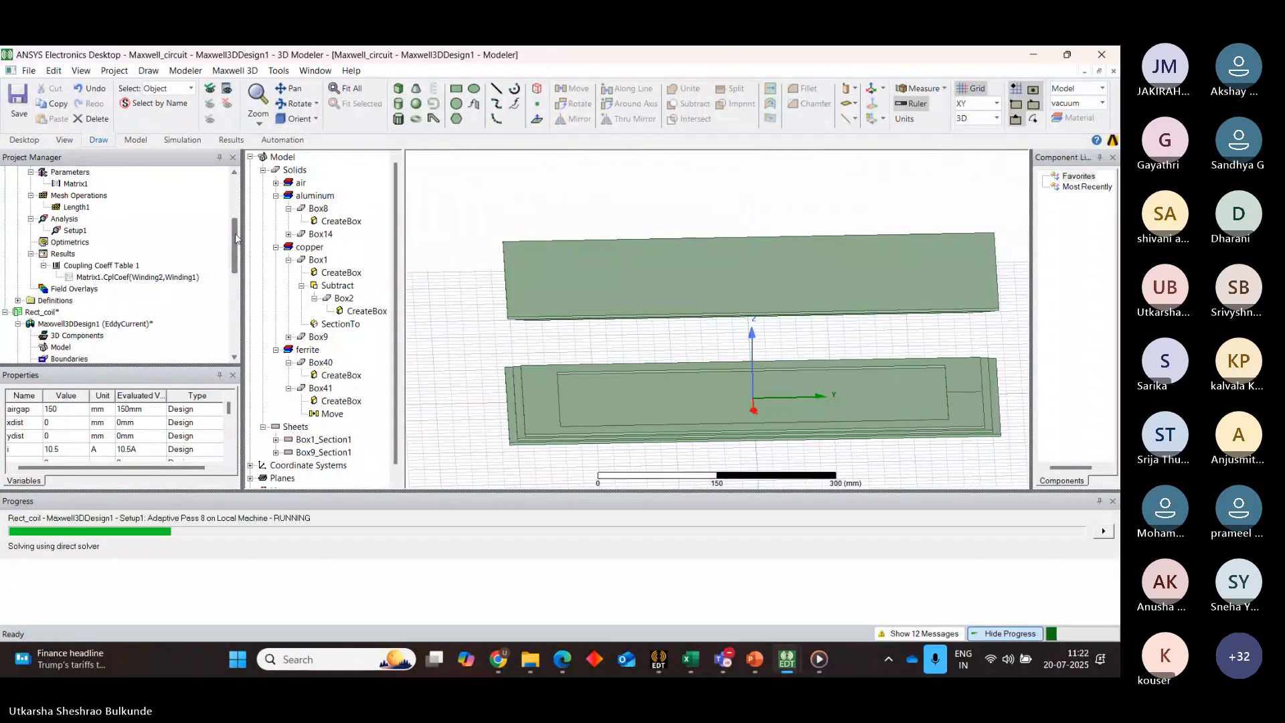
pyautogui.rightClick(72, 242)
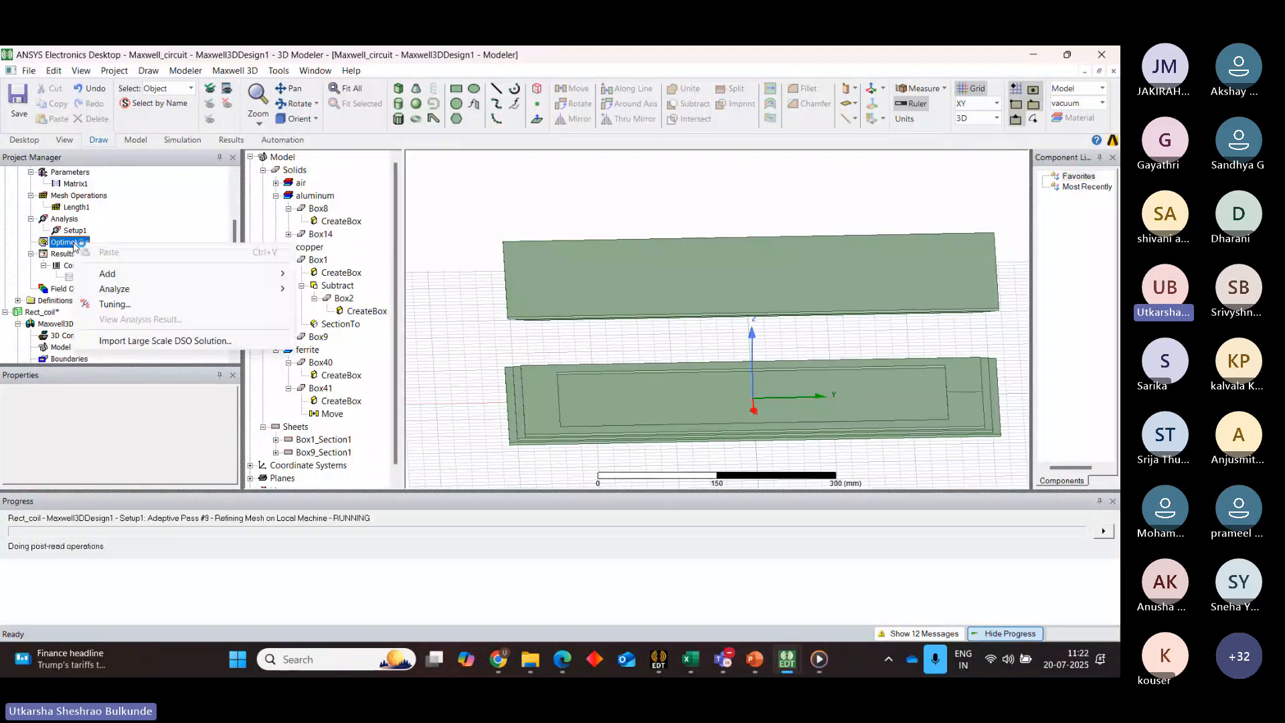
pyautogui.moveTo(199, 275)
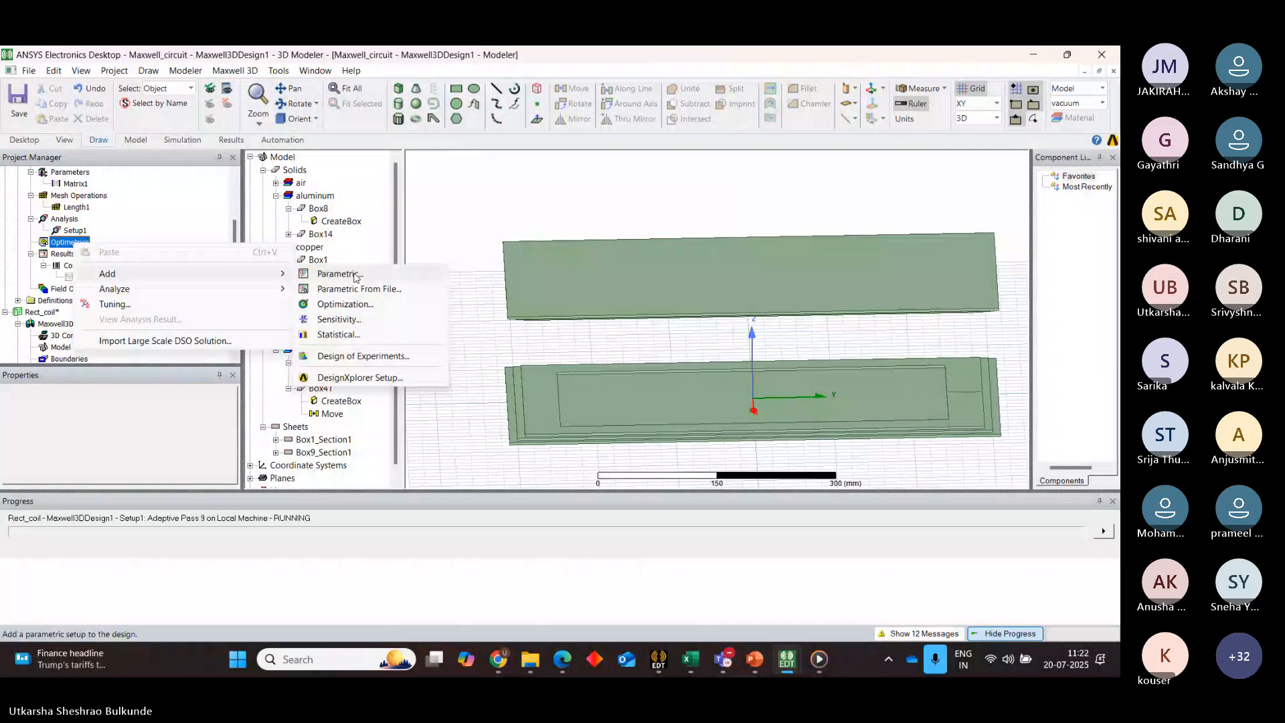
pyautogui.click(355, 275)
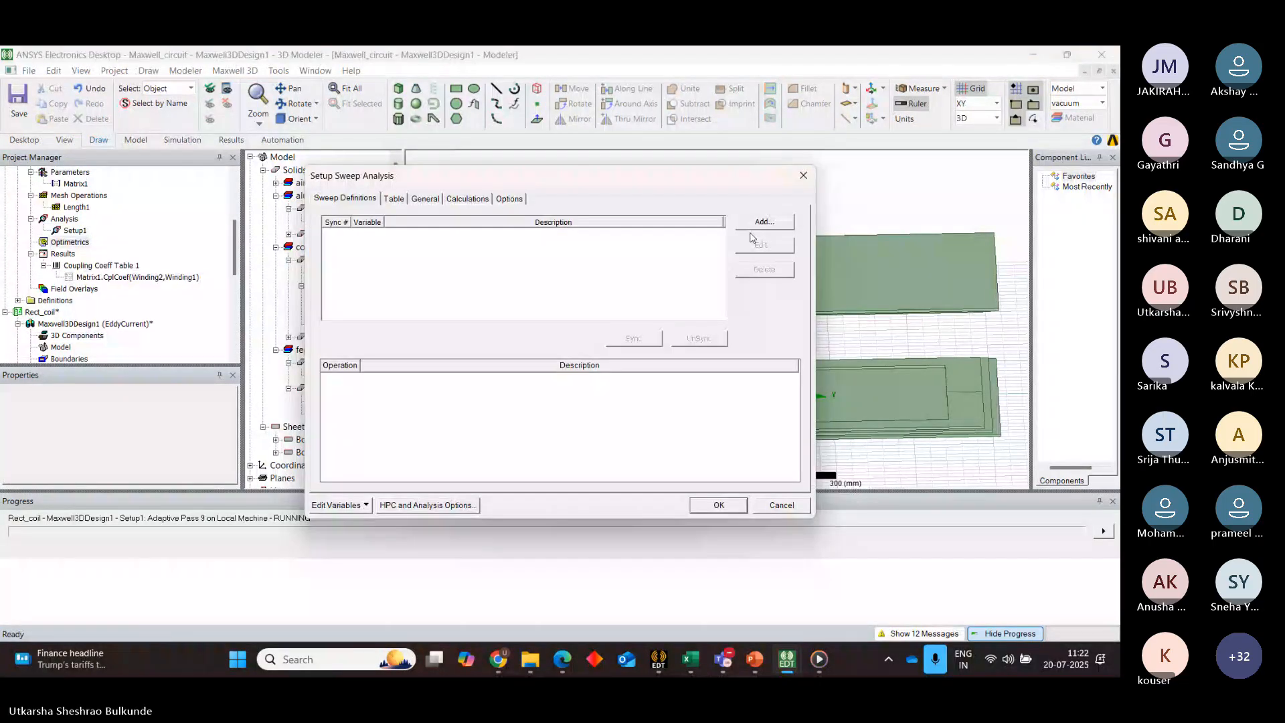
# Add a linear step sweep of the airgap variable from 75 mm to 150 mm in 5 mm steps
pyautogui.click(760, 223)
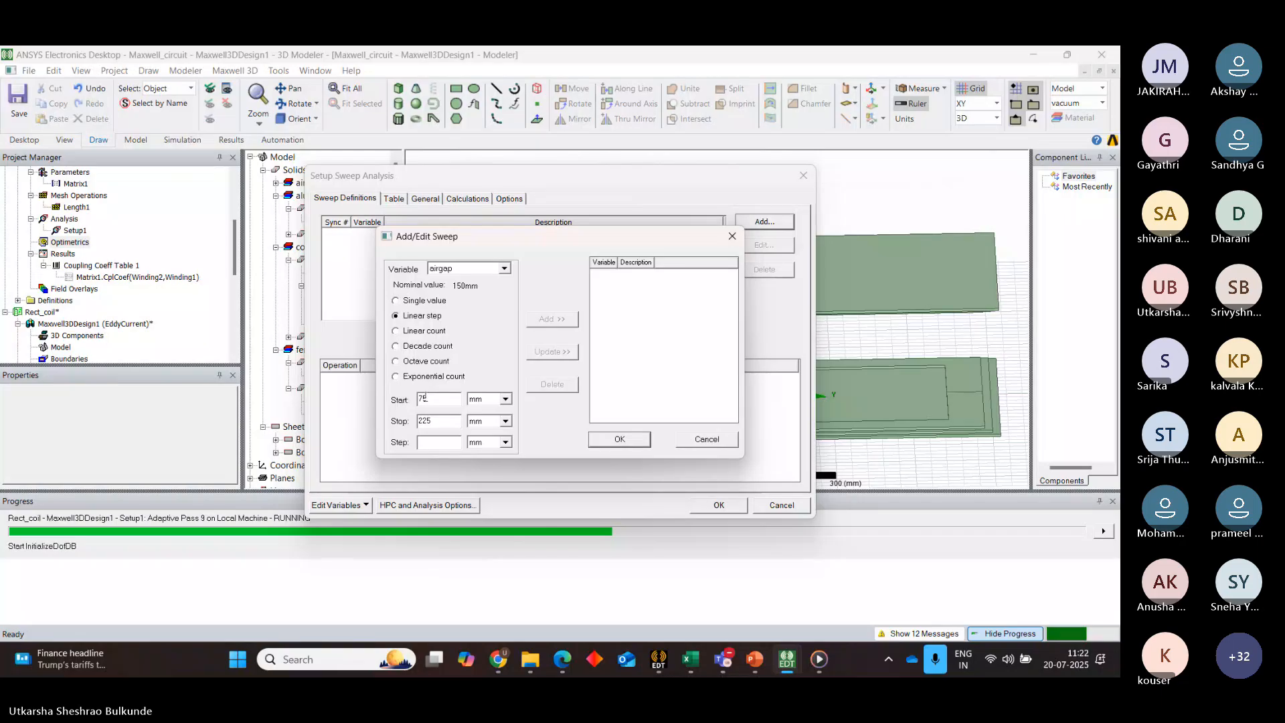
pyautogui.click(432, 424)
pyautogui.press('BackSpace')
pyautogui.press('BackSpace')
pyautogui.press('BackSpace')
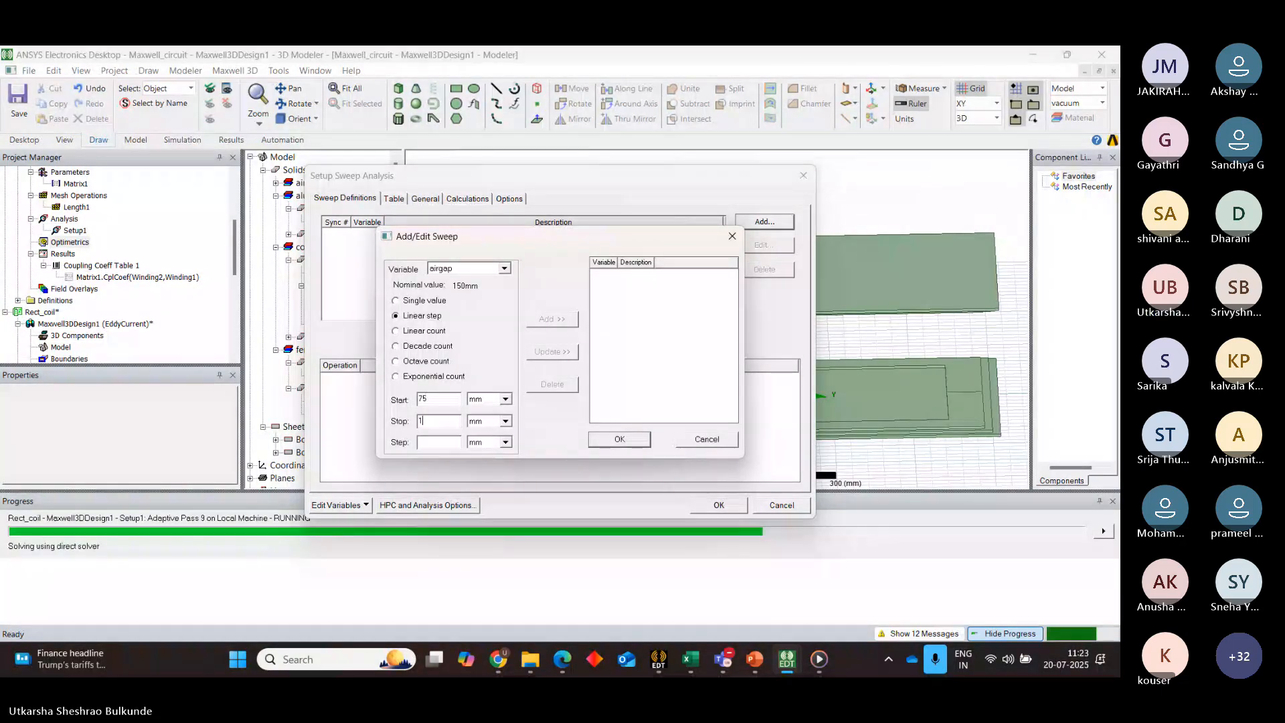
pyautogui.write('100')
pyautogui.press('Tab')
pyautogui.write('6')
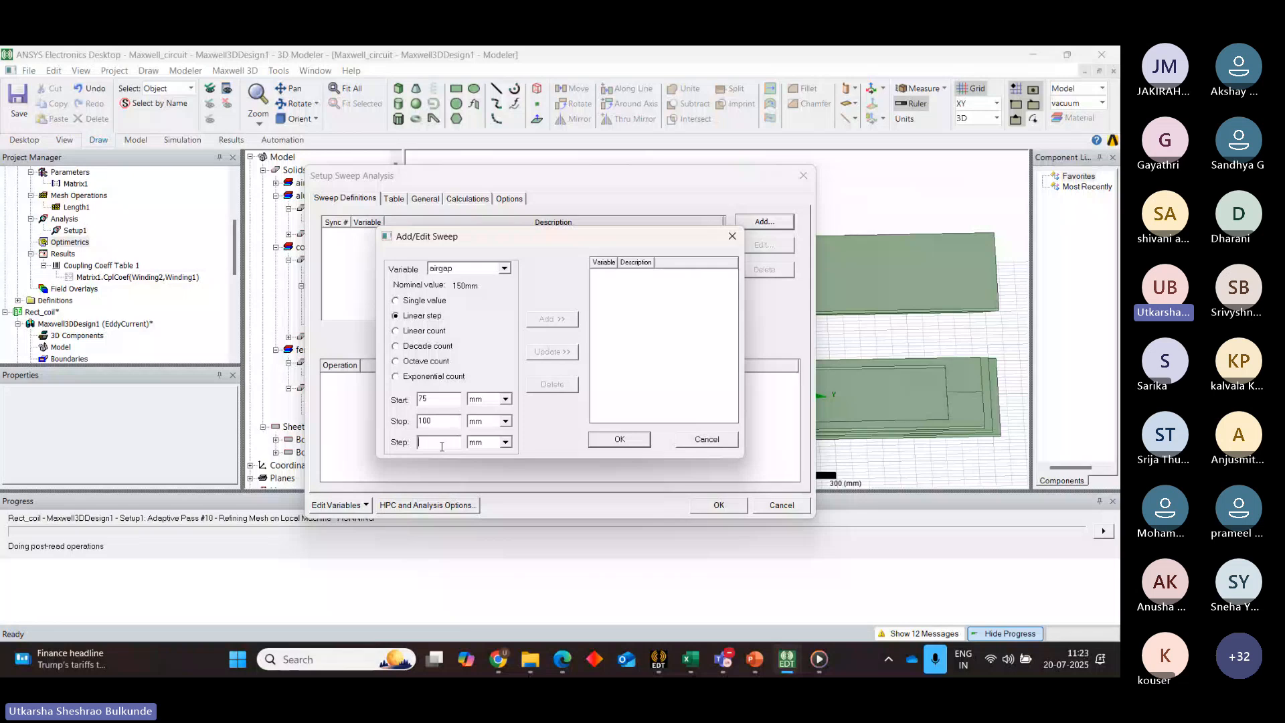
pyautogui.press('BackSpace')
pyautogui.write('5')
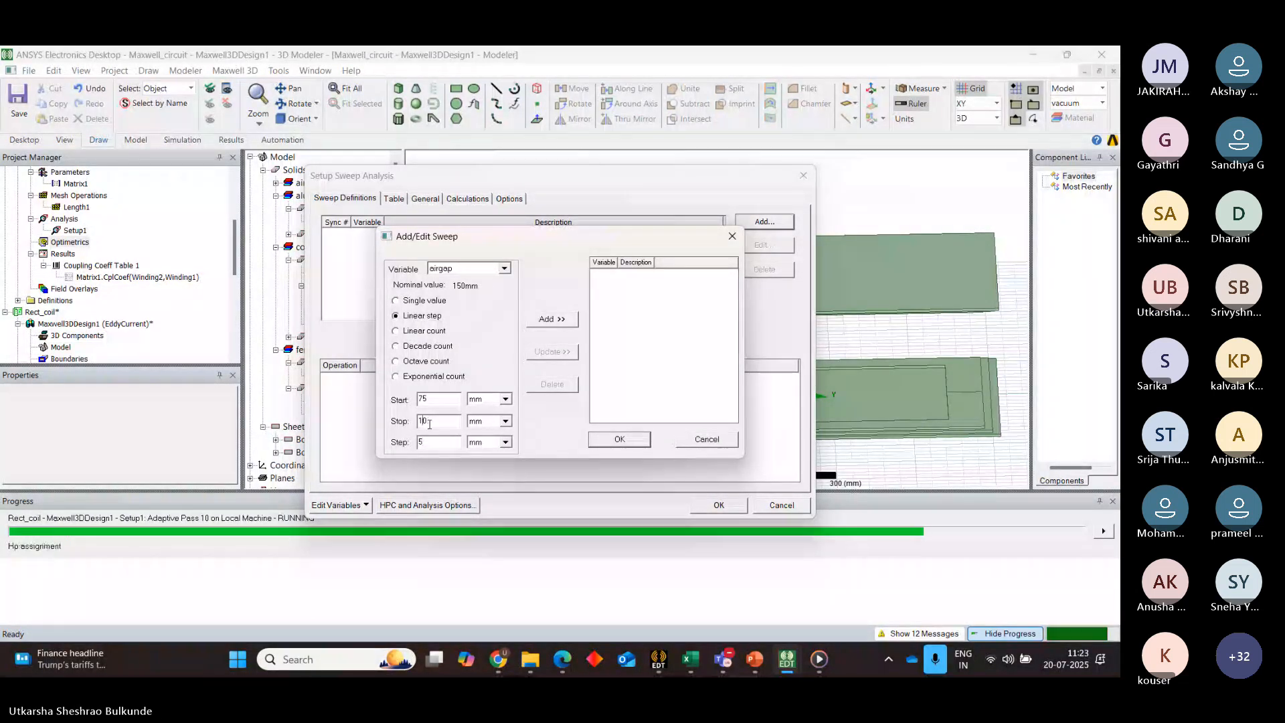
pyautogui.write('5')
pyautogui.click(547, 320)
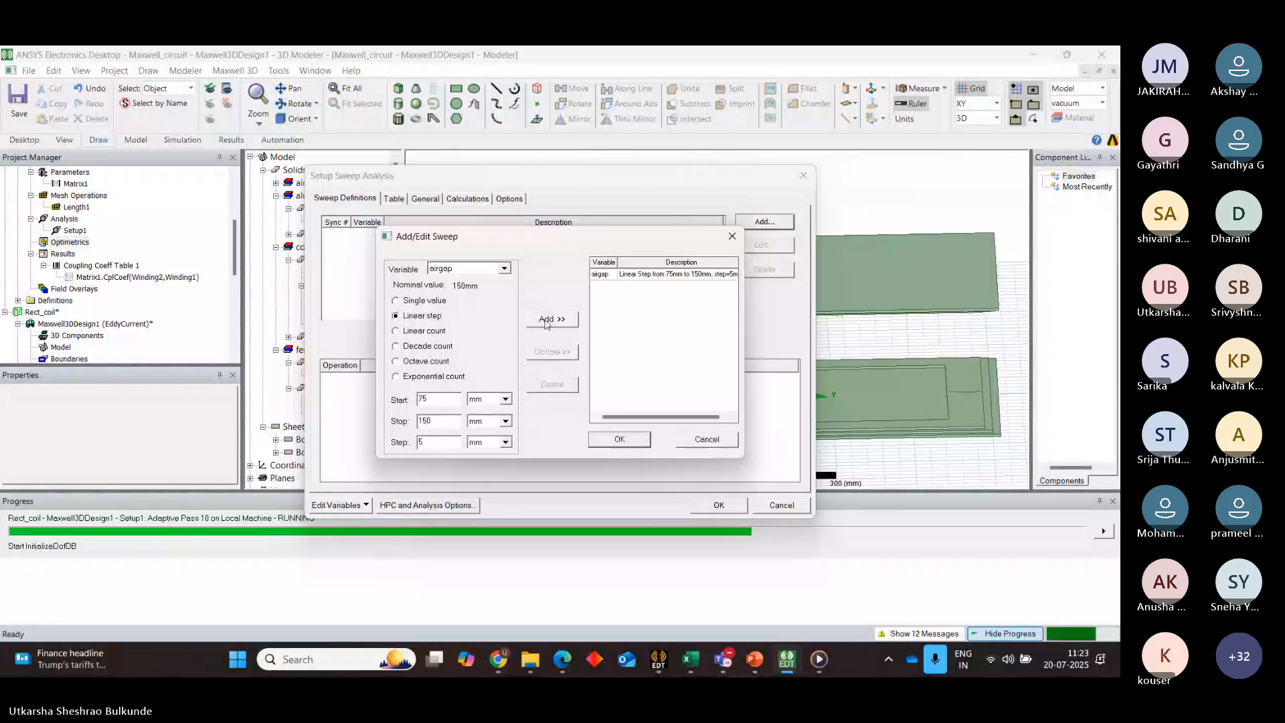
# Confirm the airgap sweep, list its sweep points, and accept the parametric setup
pyautogui.click(619, 439)
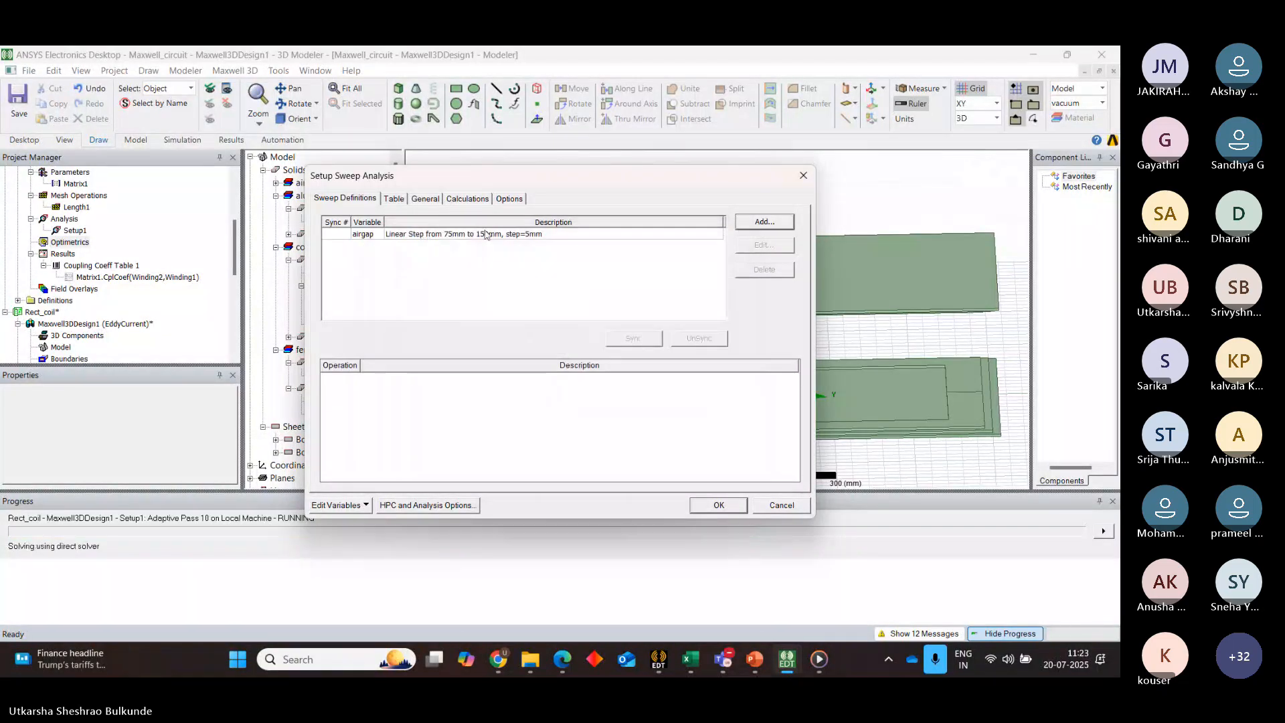
pyautogui.click(394, 199)
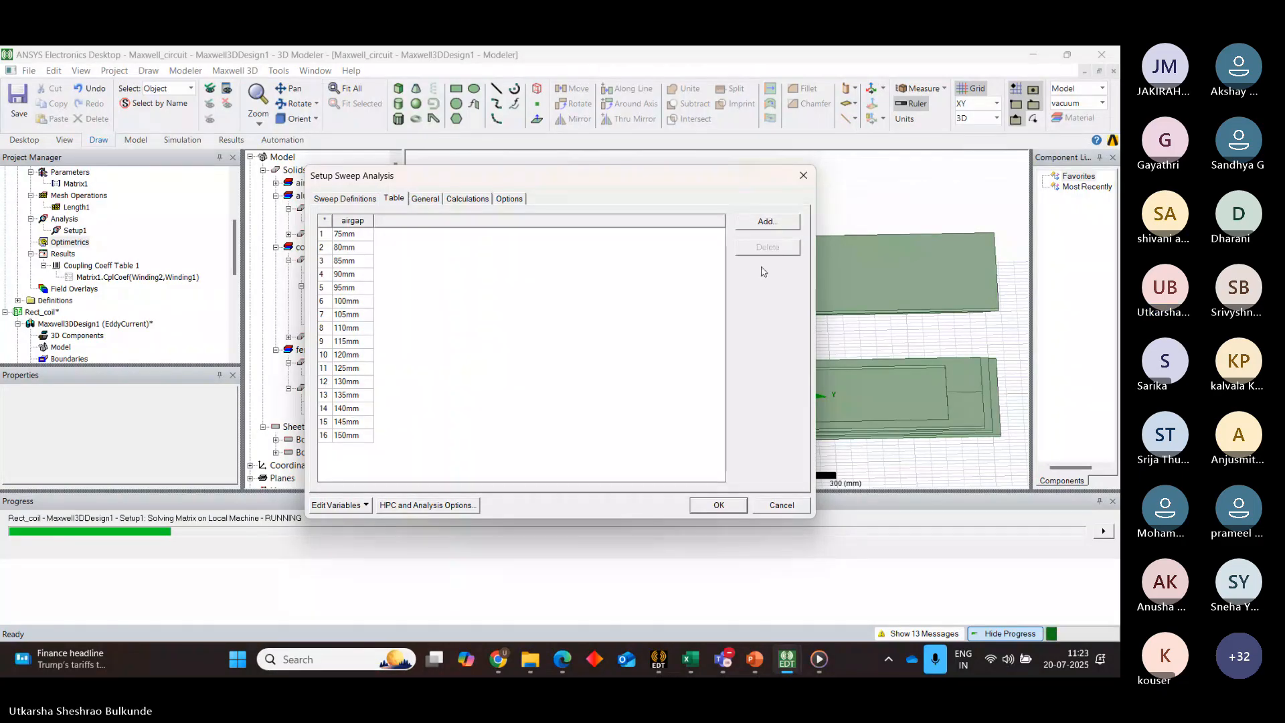
pyautogui.click(719, 505)
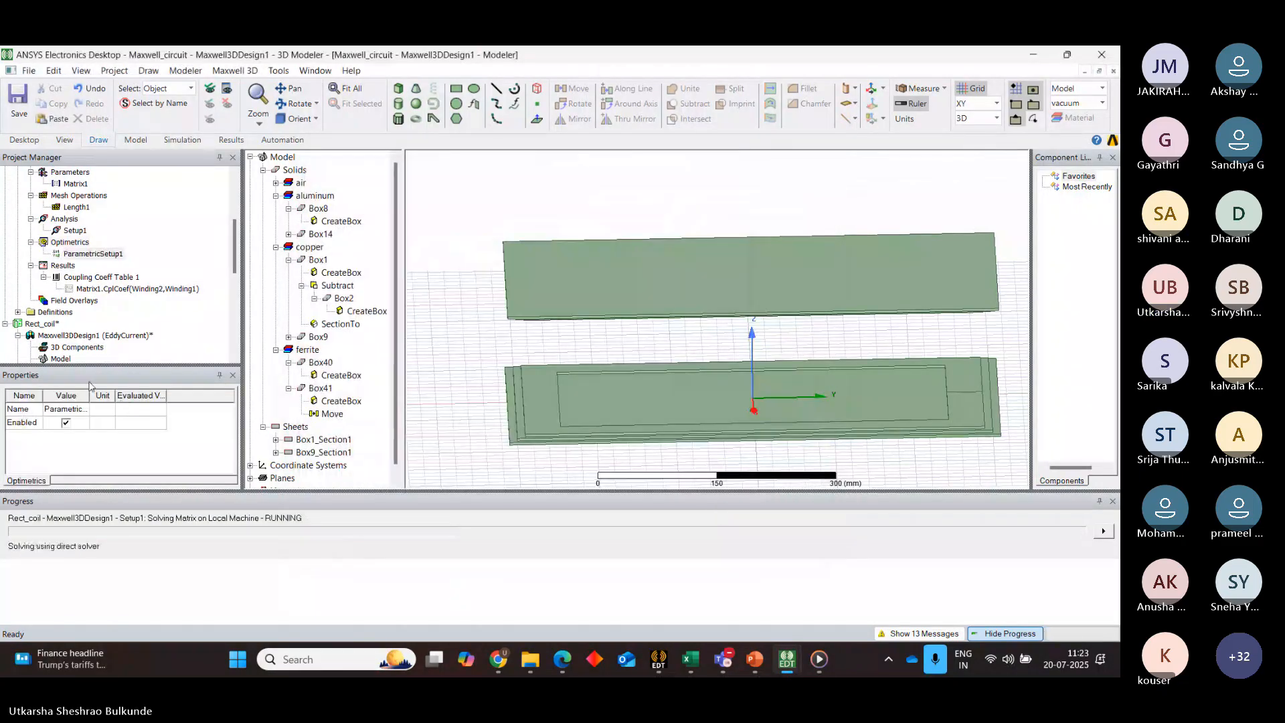
pyautogui.click(82, 264)
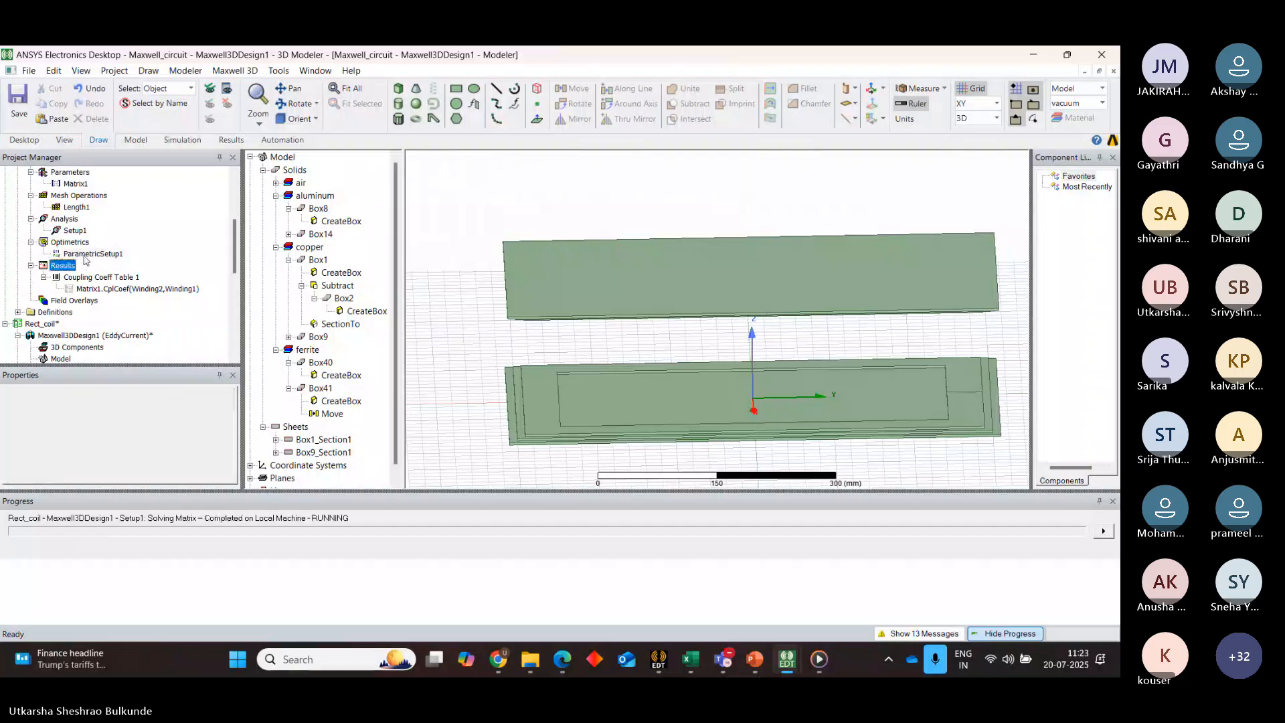
# Reopen the parametric setup, change the airgap sweep's start value to 100 mm, and list its sweep points
pyautogui.doubleClick(85, 254)
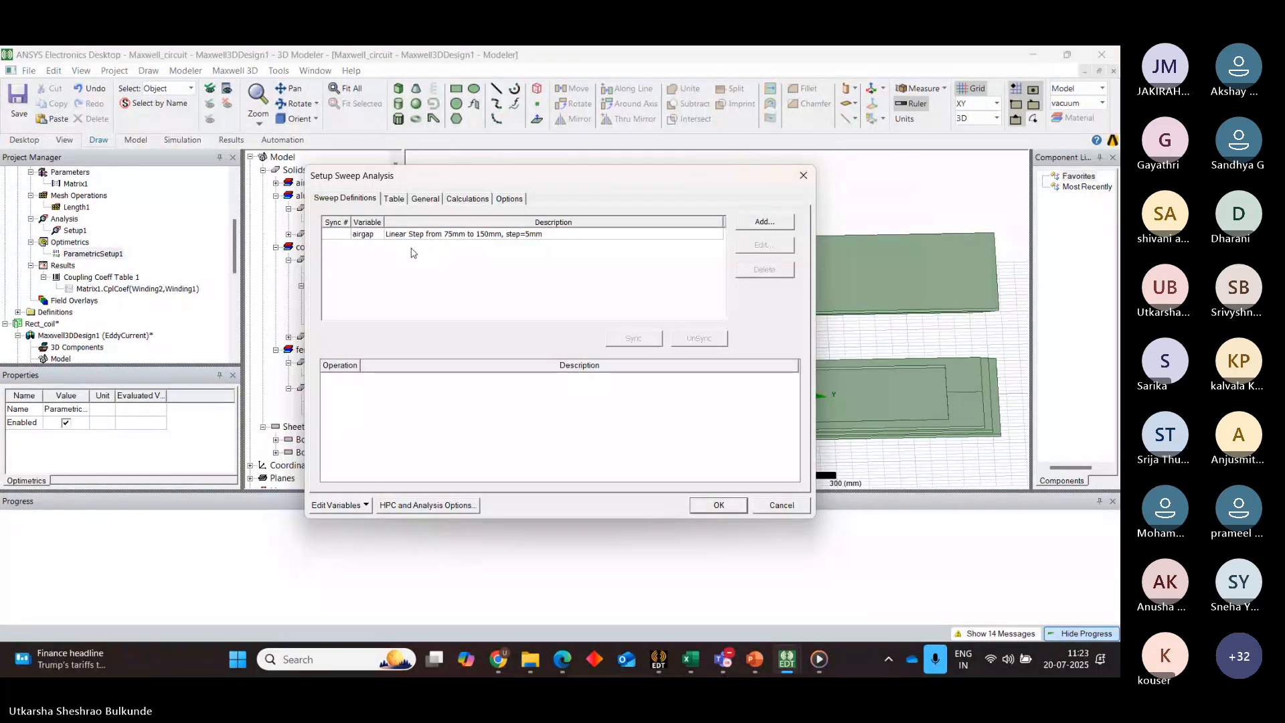
pyautogui.click(433, 236)
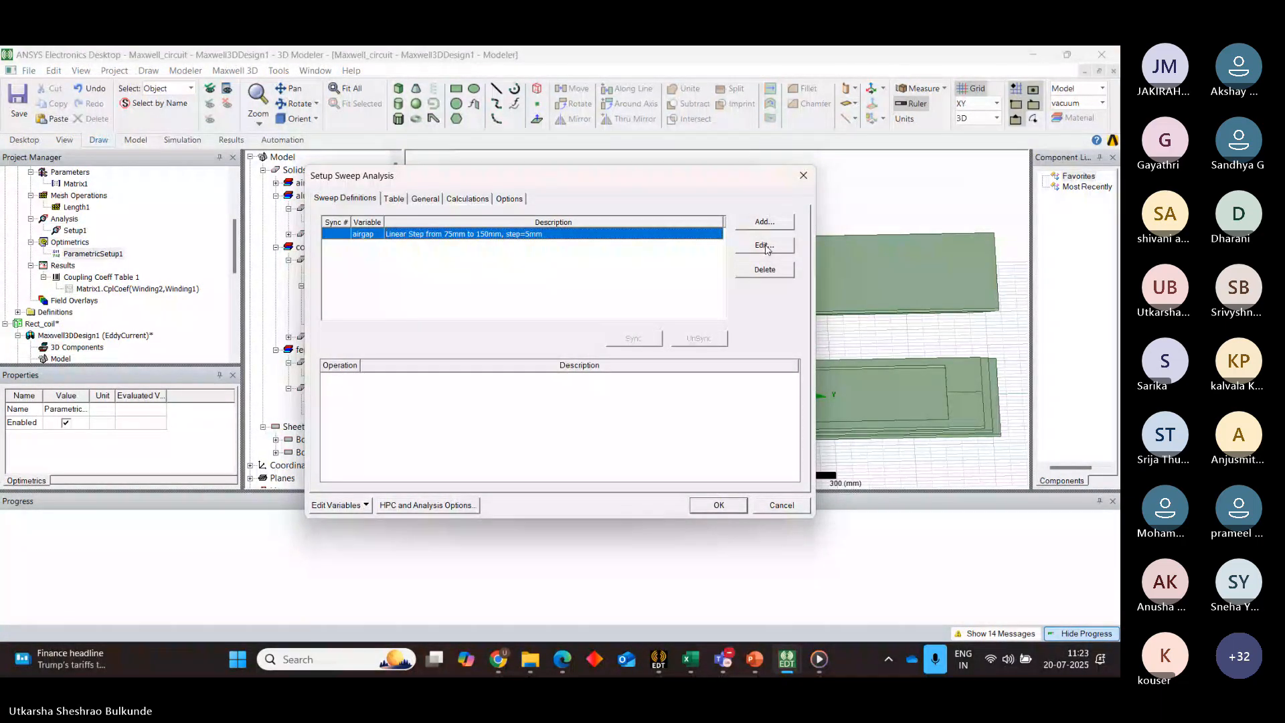
pyautogui.click(765, 246)
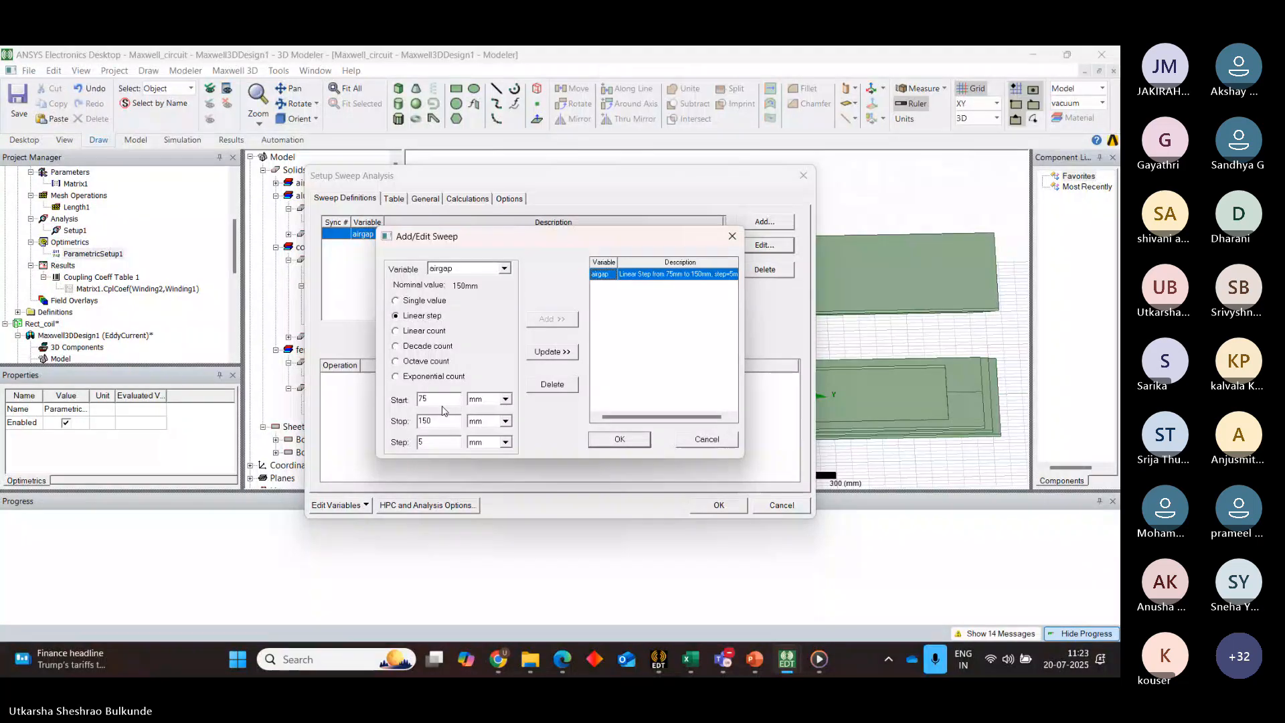
pyautogui.click(439, 401)
pyautogui.press('BackSpace')
pyautogui.press('BackSpace')
pyautogui.write('100')
pyautogui.click(552, 352)
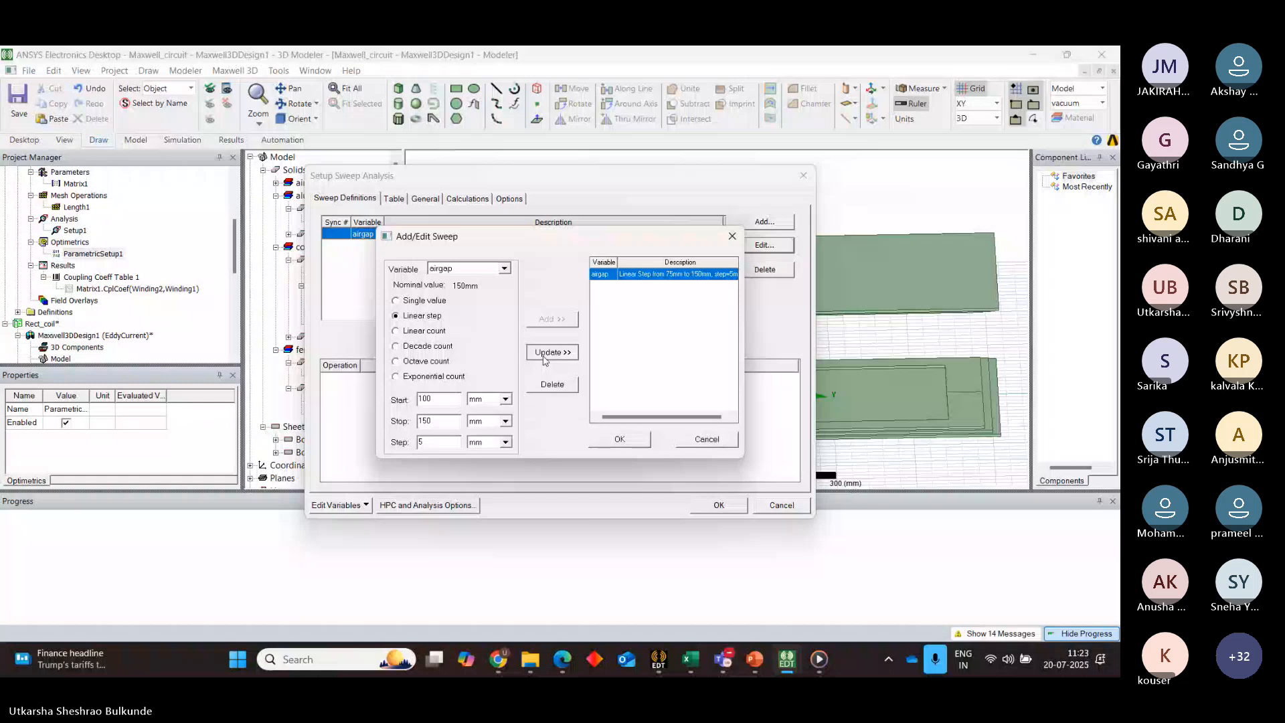
pyautogui.click(618, 439)
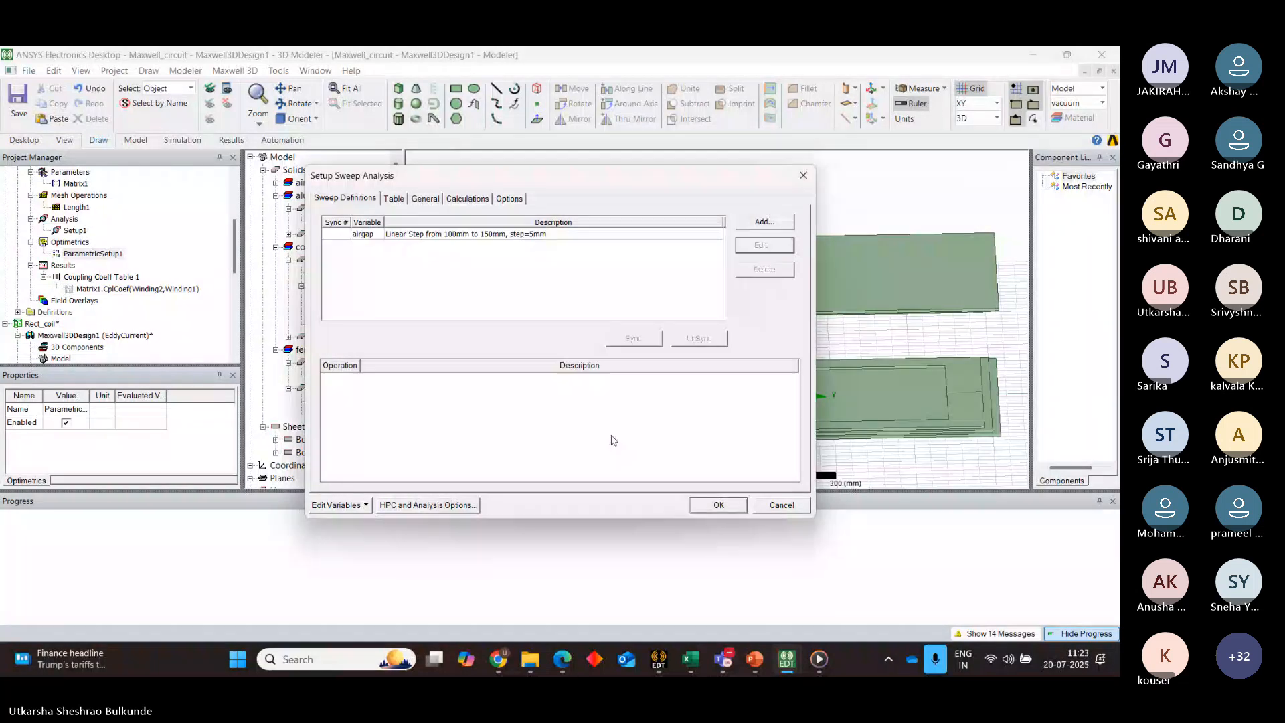
pyautogui.click(394, 199)
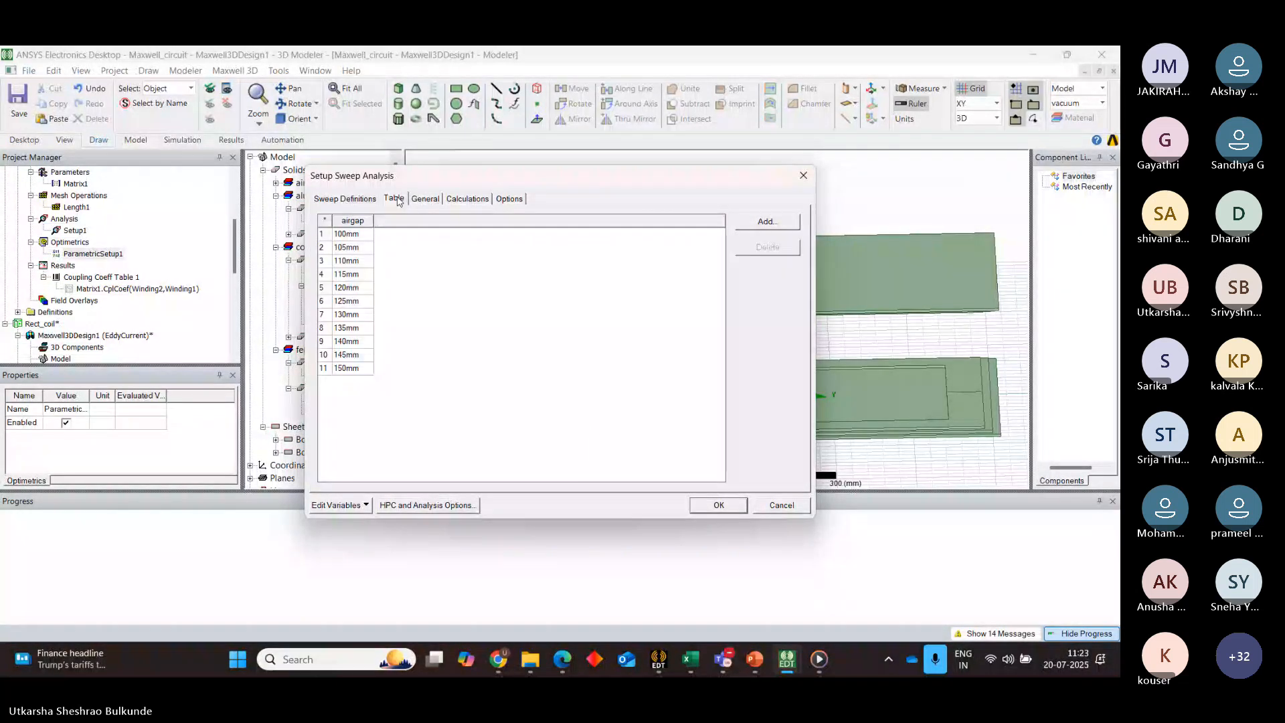
# Edit the airgap sweep definition to use a 50 mm step
pyautogui.click(344, 199)
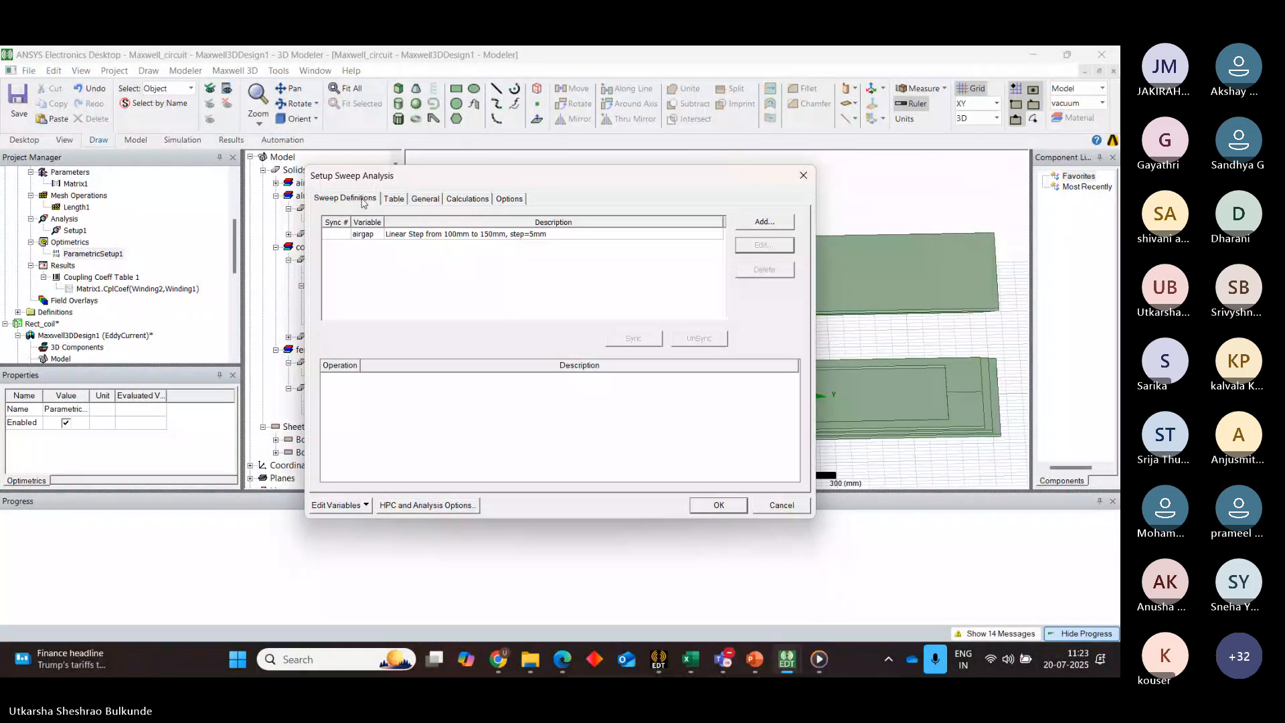
pyautogui.click(458, 235)
pyautogui.click(765, 245)
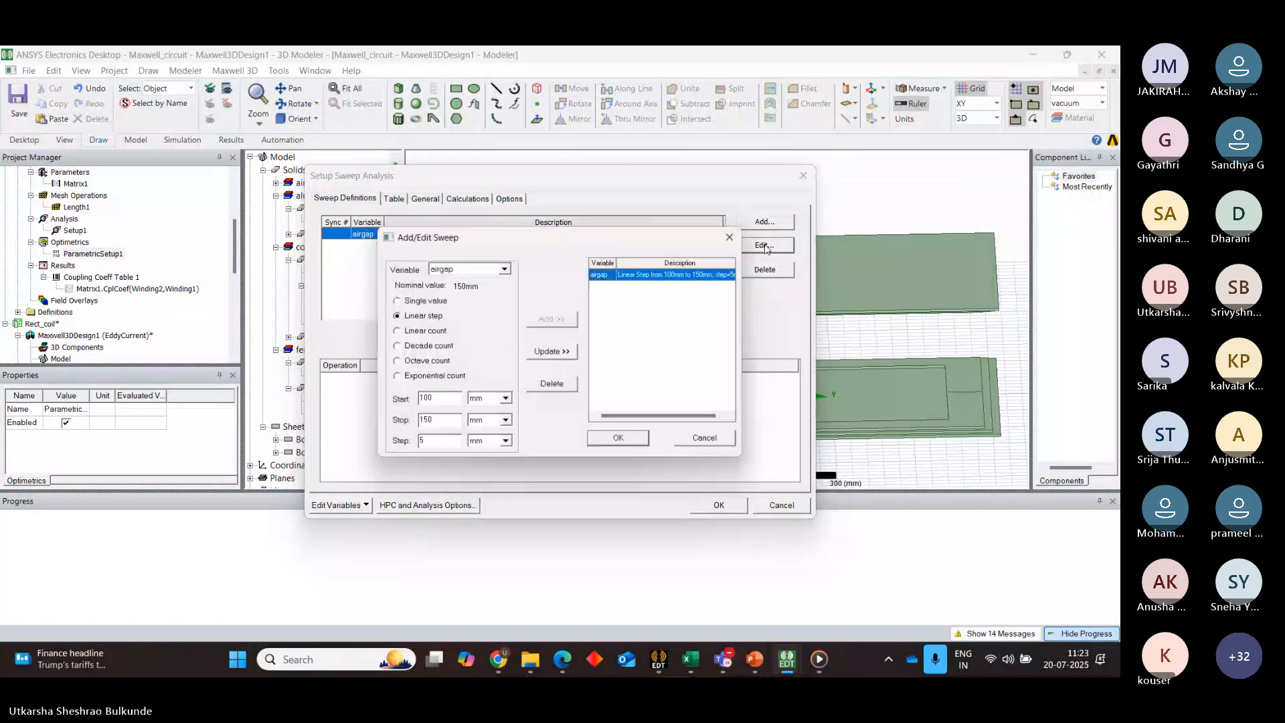
pyautogui.click(432, 443)
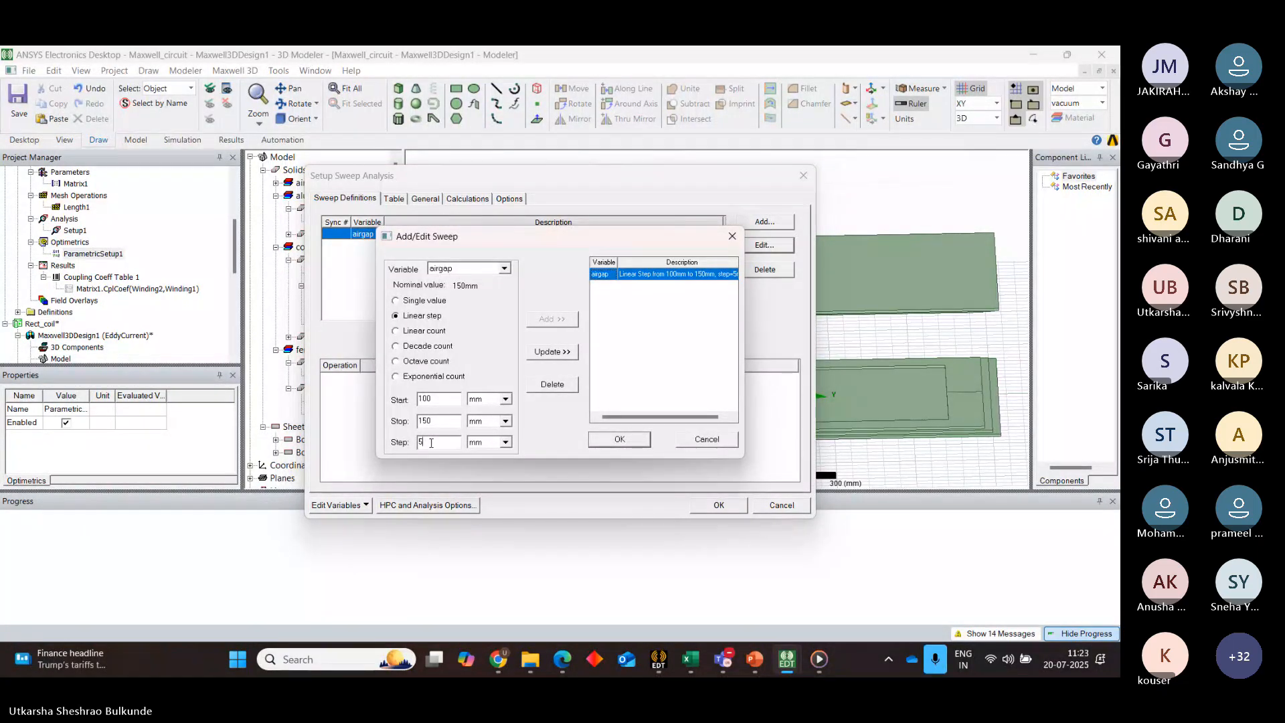
pyautogui.write('0')
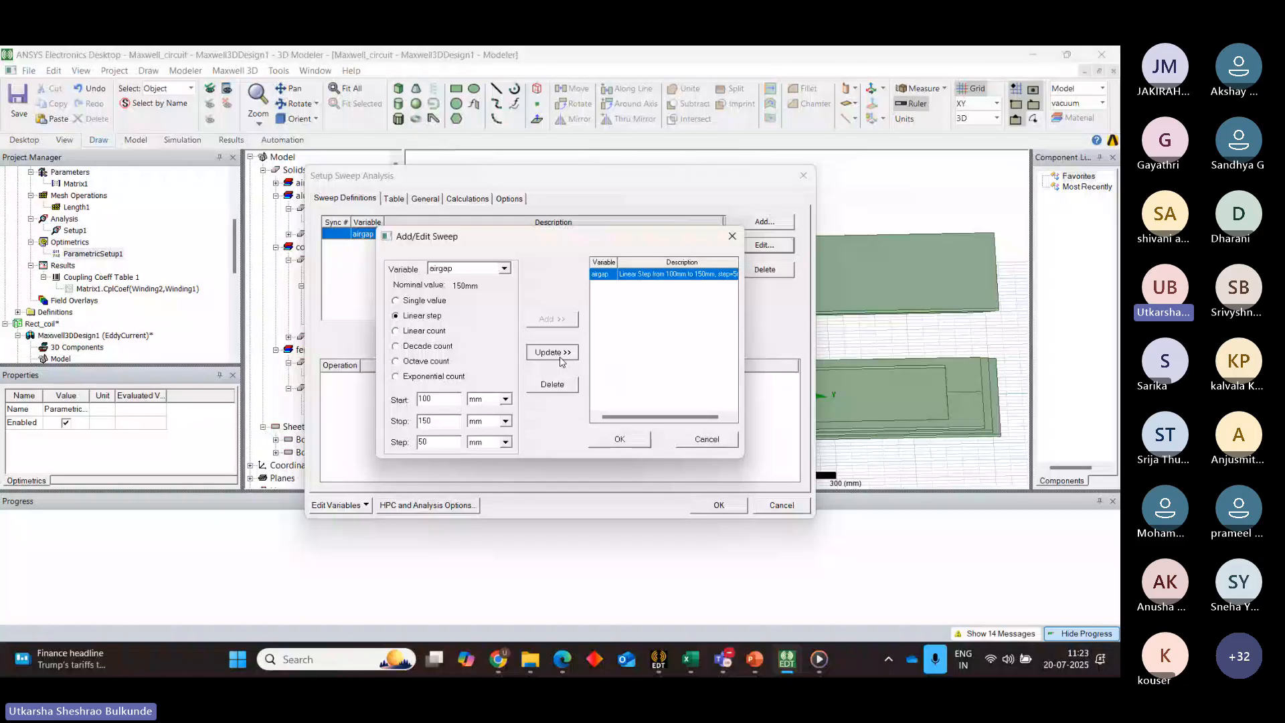
pyautogui.click(620, 439)
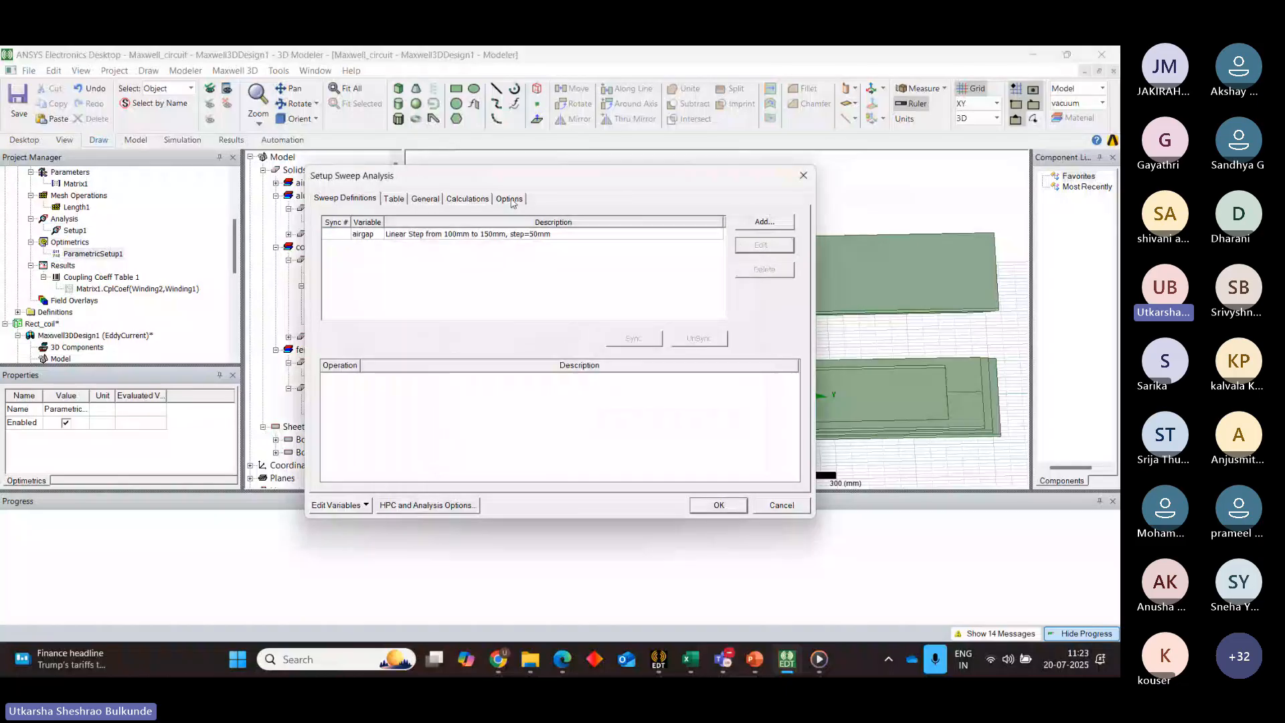
# Enable Save Fields And Mesh for the parametric setup and accept the setup
pyautogui.click(510, 199)
pyautogui.click(328, 229)
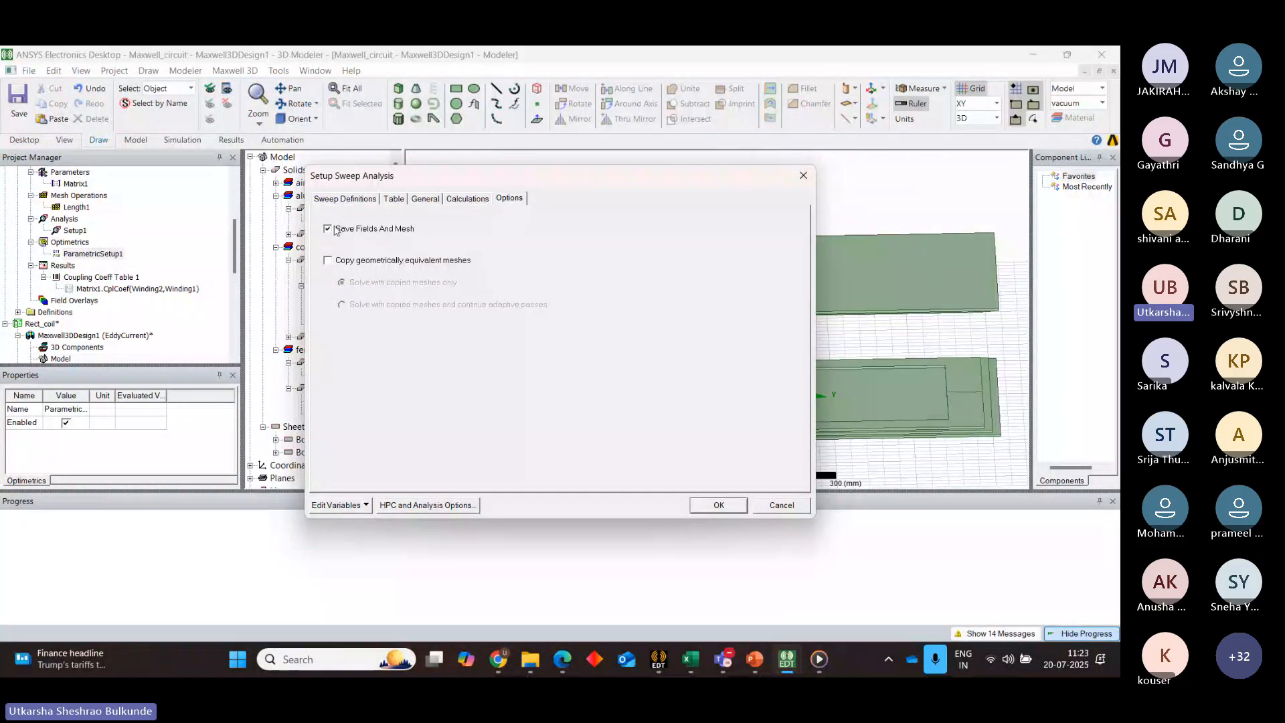
pyautogui.click(718, 505)
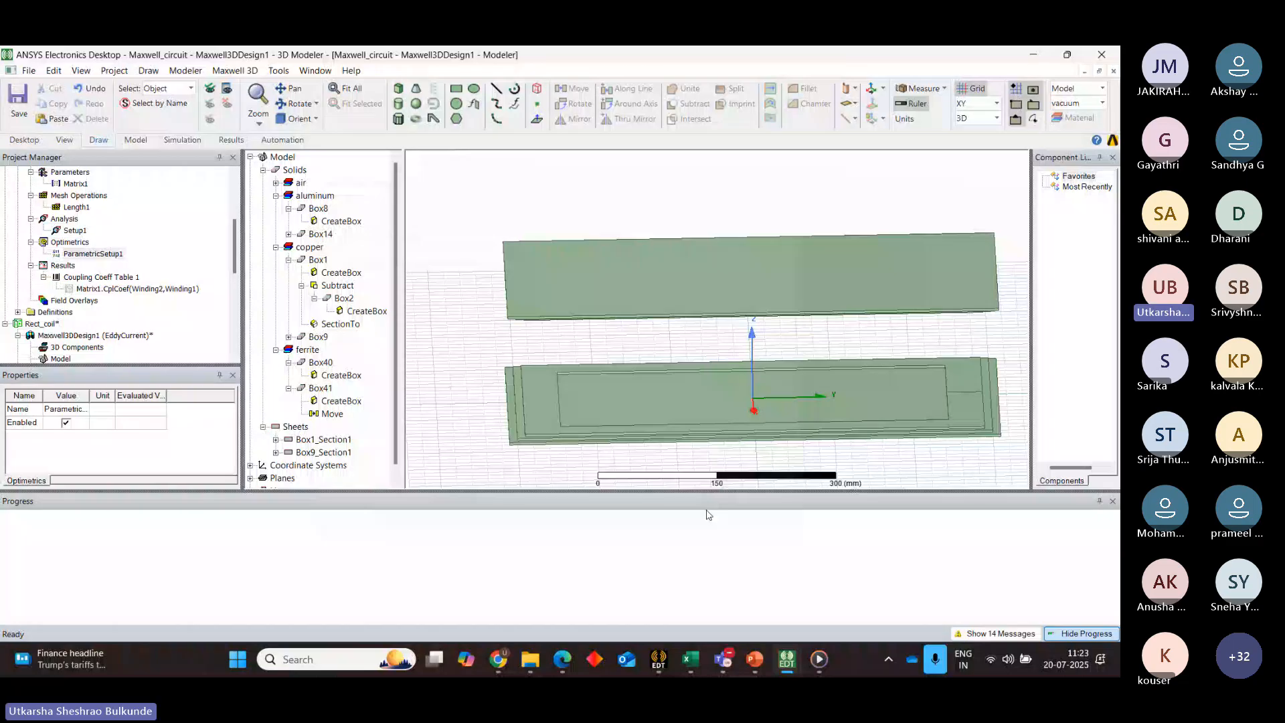
# Open Rect_coil's Coupling Coeff Plot 1 and review its Matrix1.CplCoef(Winding_Sec,Winding_Pri) trace settings
pyautogui.moveTo(236, 231); pyautogui.dragTo(235, 312)
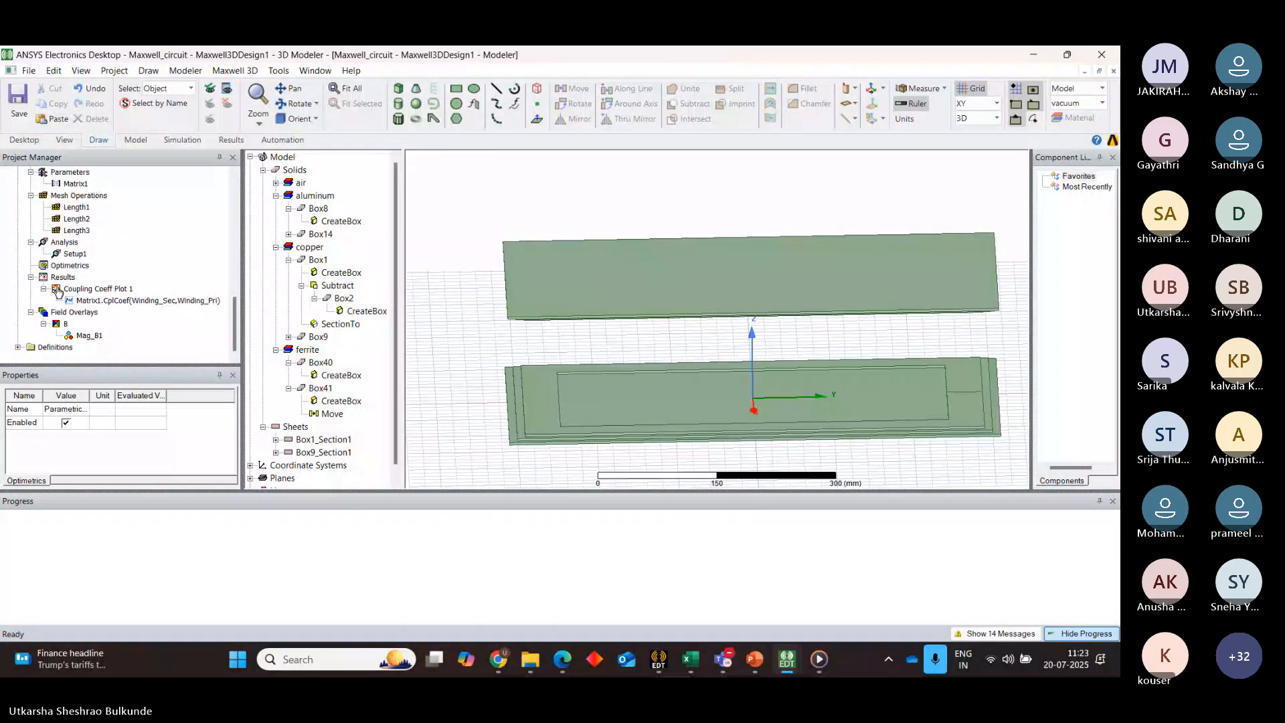
pyautogui.doubleClick(81, 289)
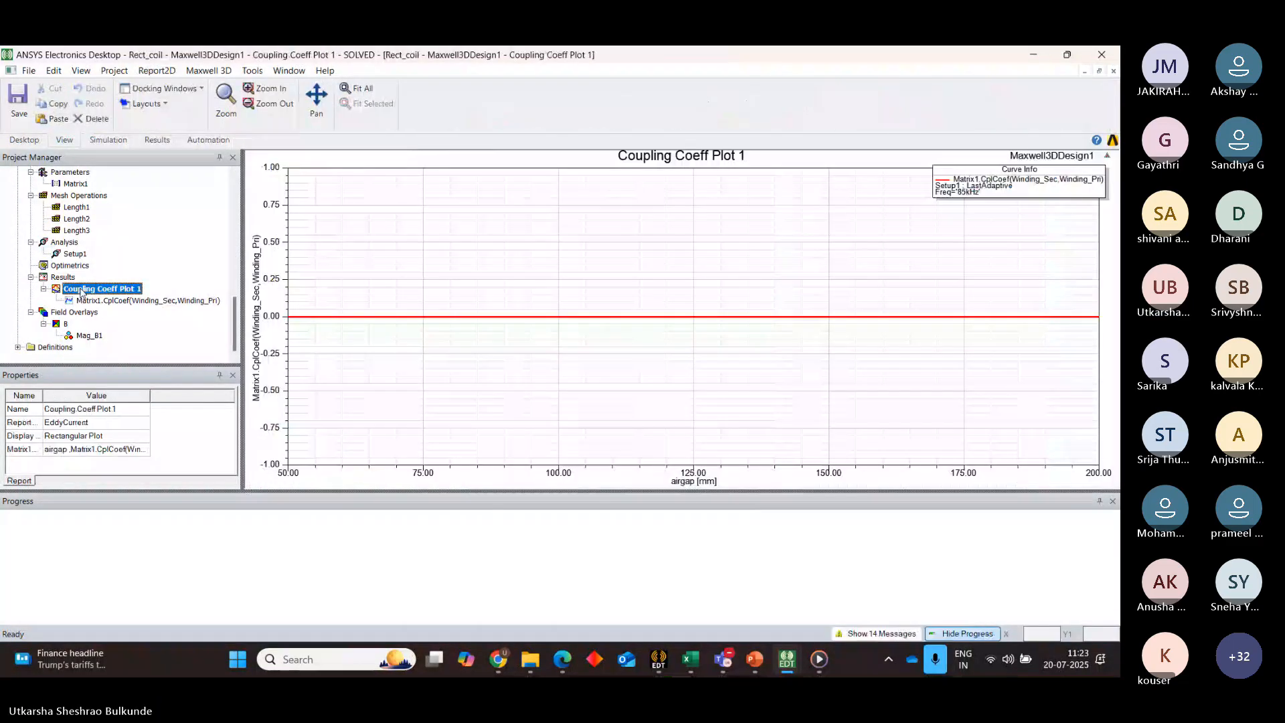
pyautogui.doubleClick(104, 301)
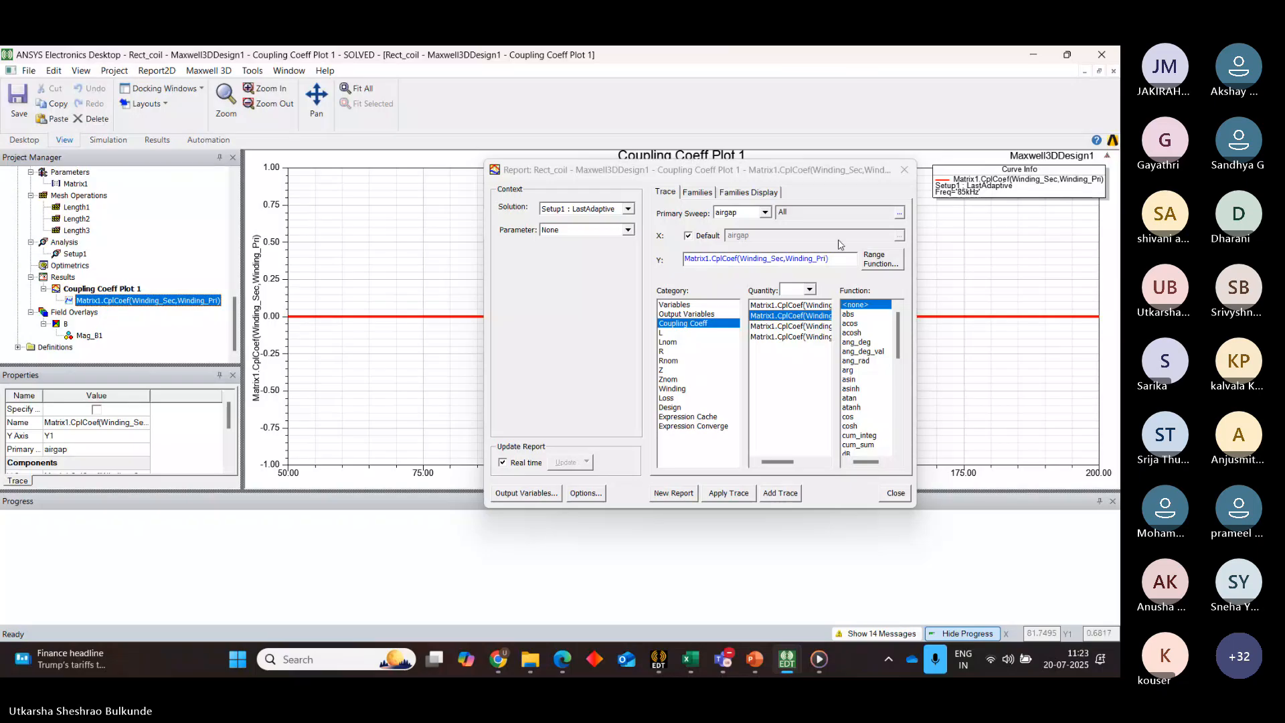
pyautogui.click(904, 171)
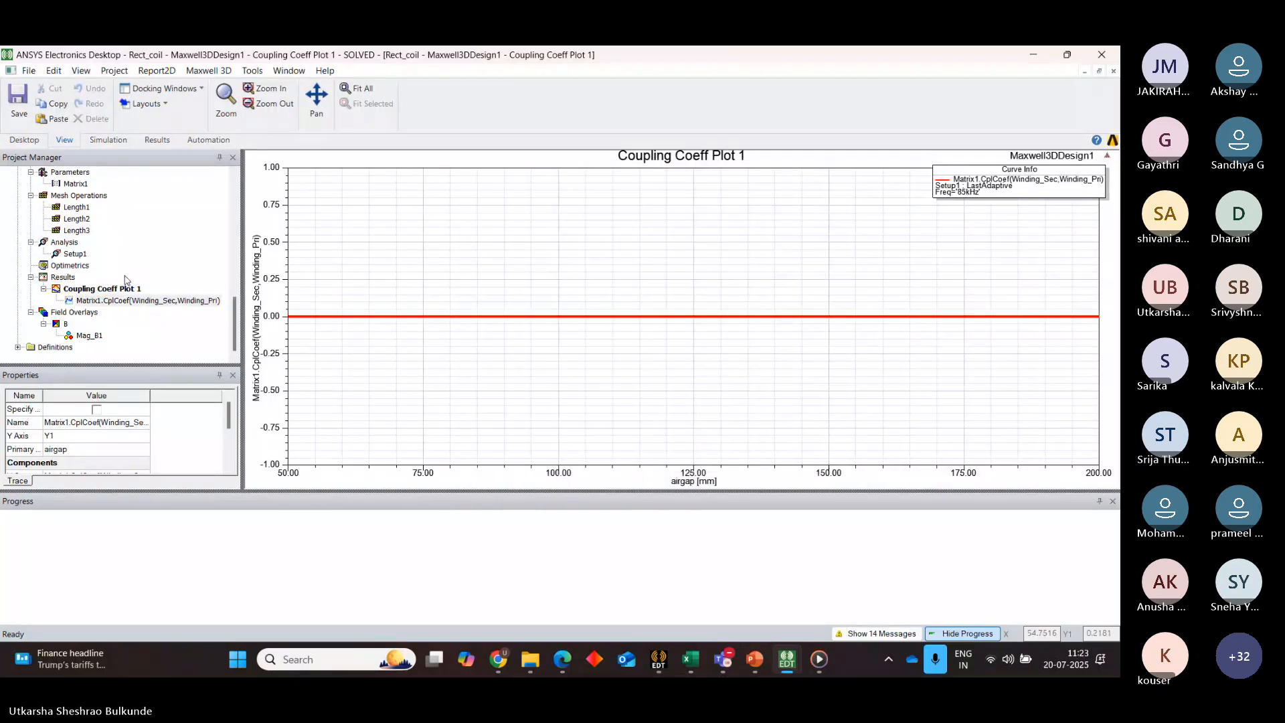
# Create an EddyCurrent data table of Matrix1.CplCoef(Winding_Pri,Winding_Pri) over airgap for Rect_coil, and close the report dialog
pyautogui.rightClick(67, 279)
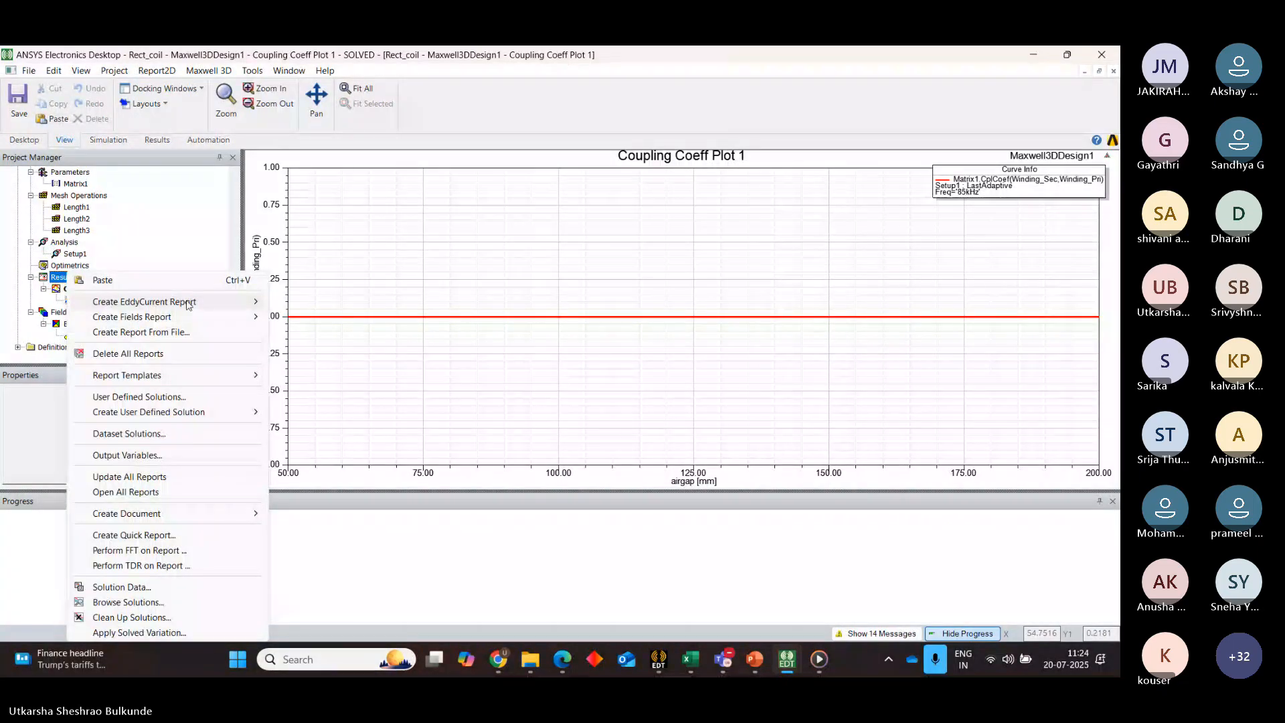
pyautogui.moveTo(167, 301)
pyautogui.click(326, 334)
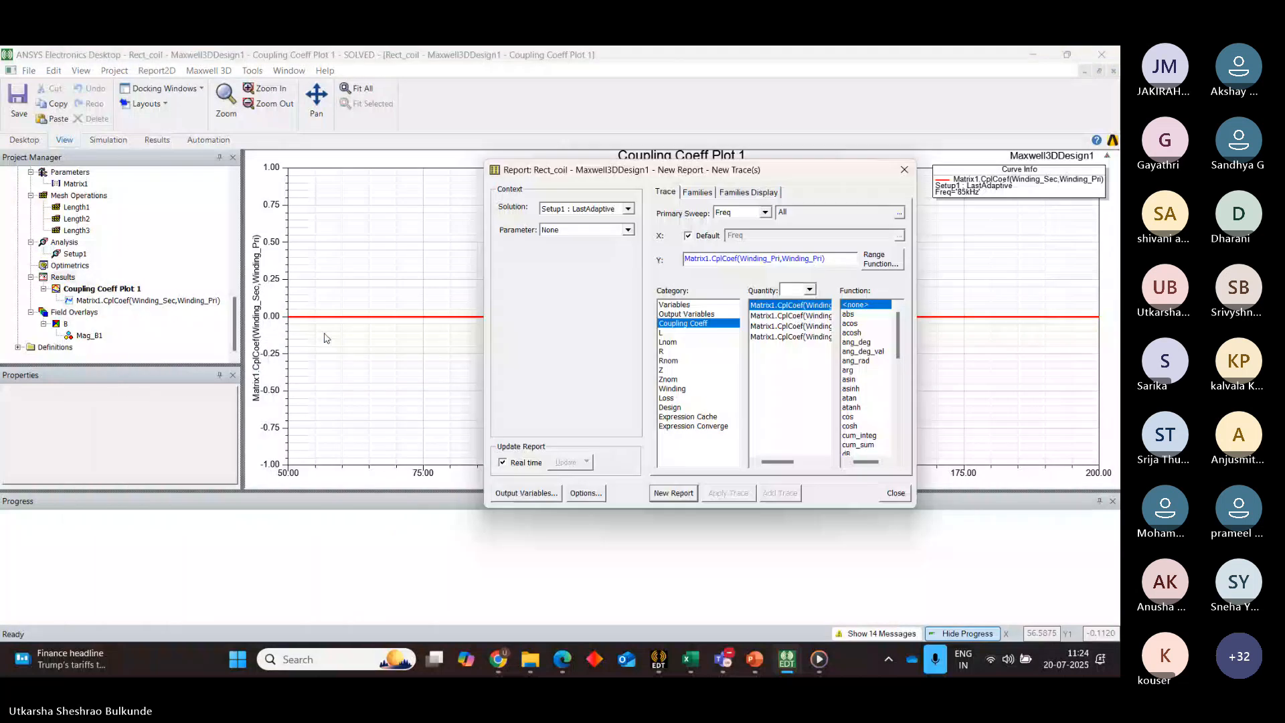
pyautogui.click(765, 213)
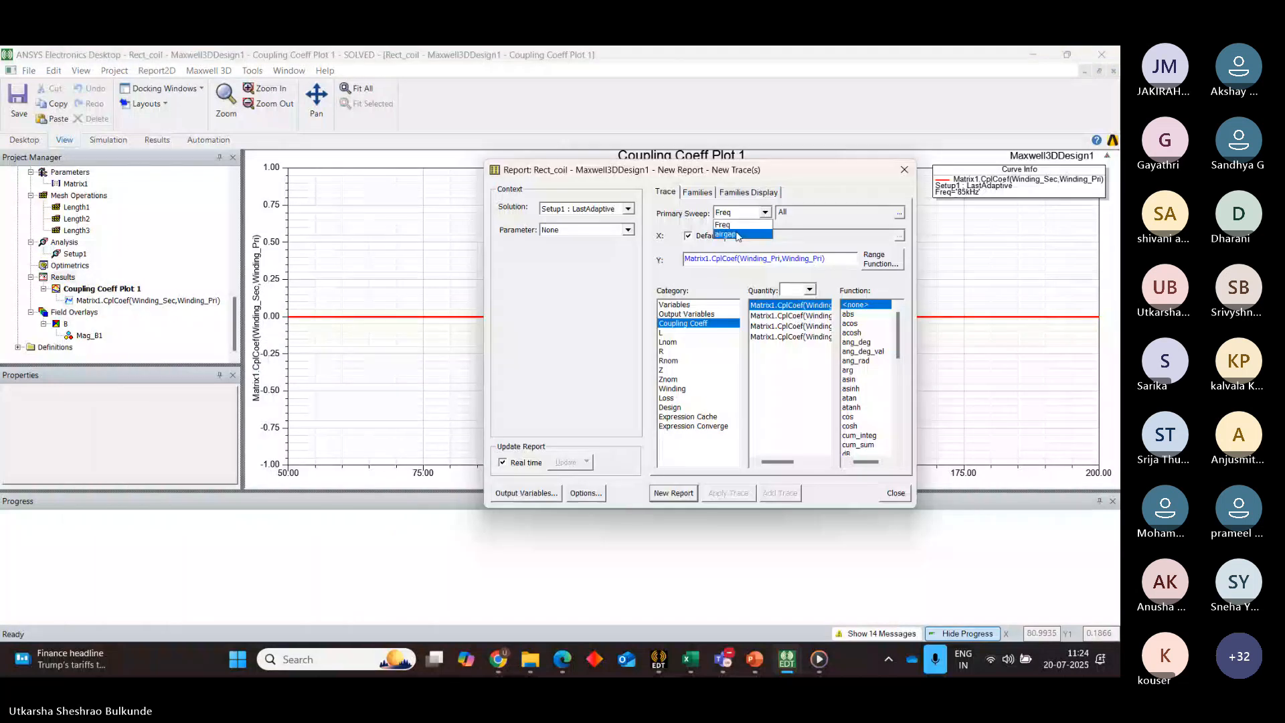
pyautogui.click(736, 234)
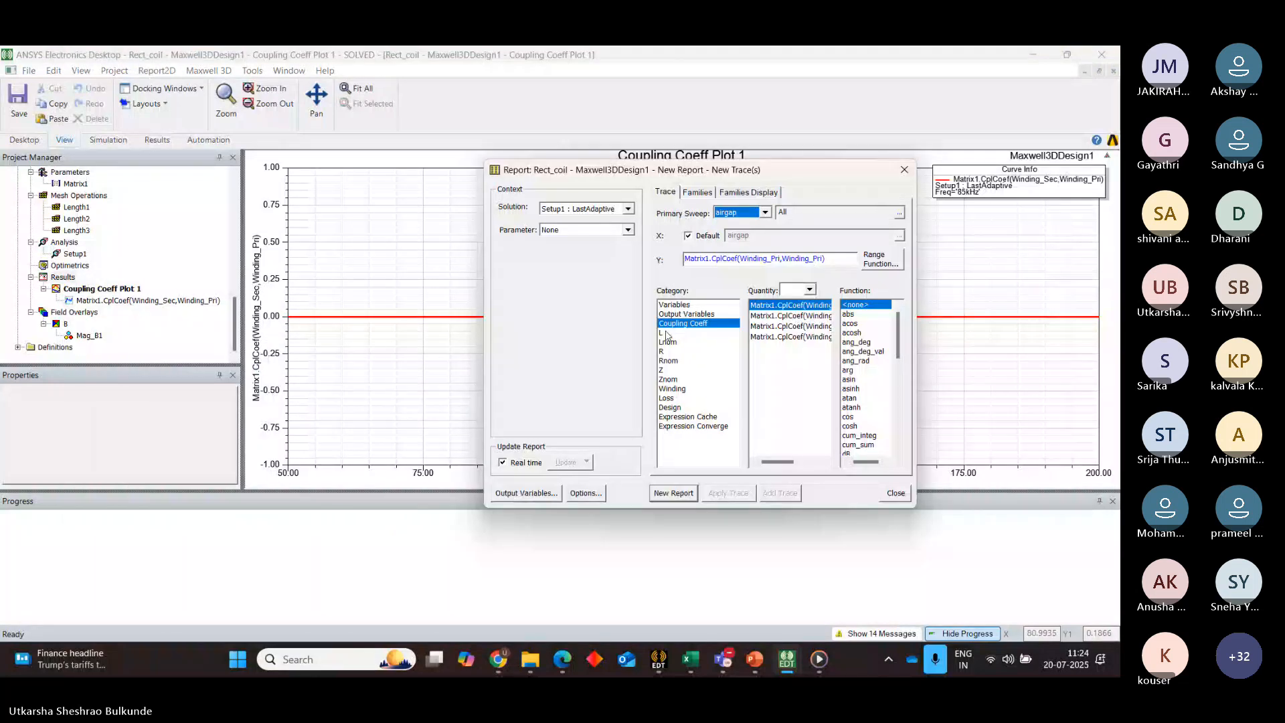
pyautogui.click(666, 333)
pyautogui.click(770, 316)
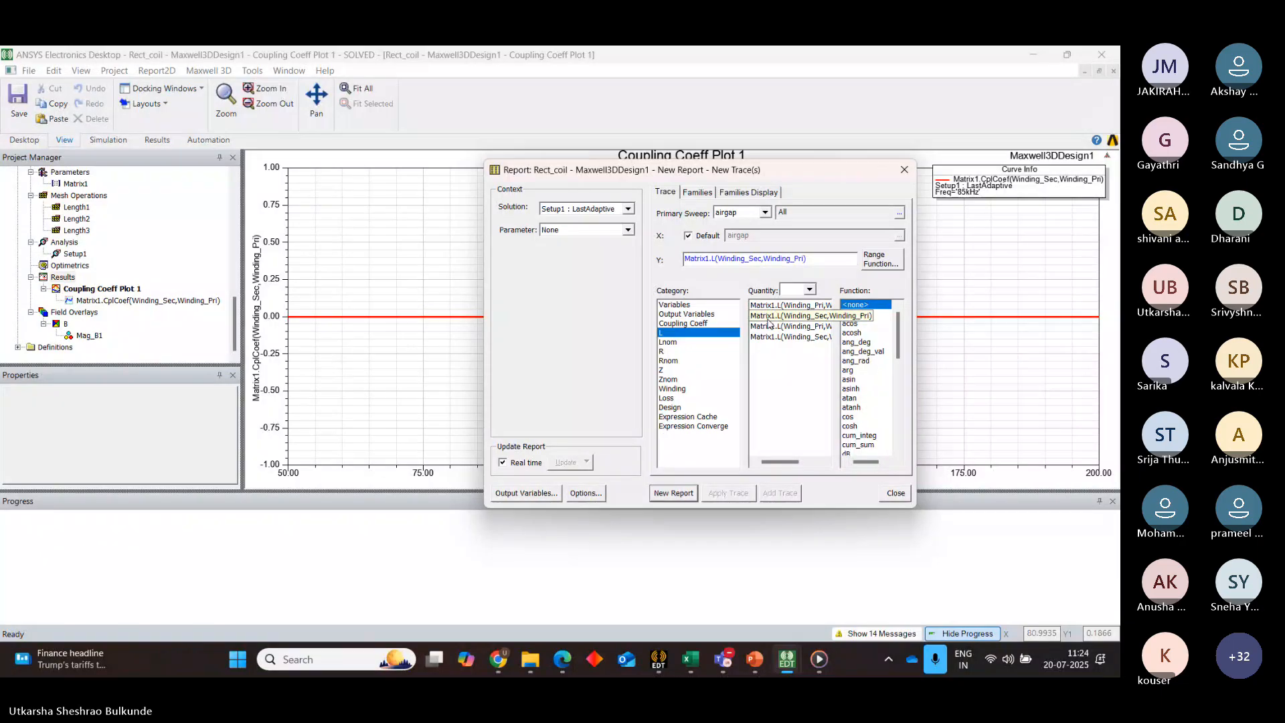
pyautogui.click(683, 323)
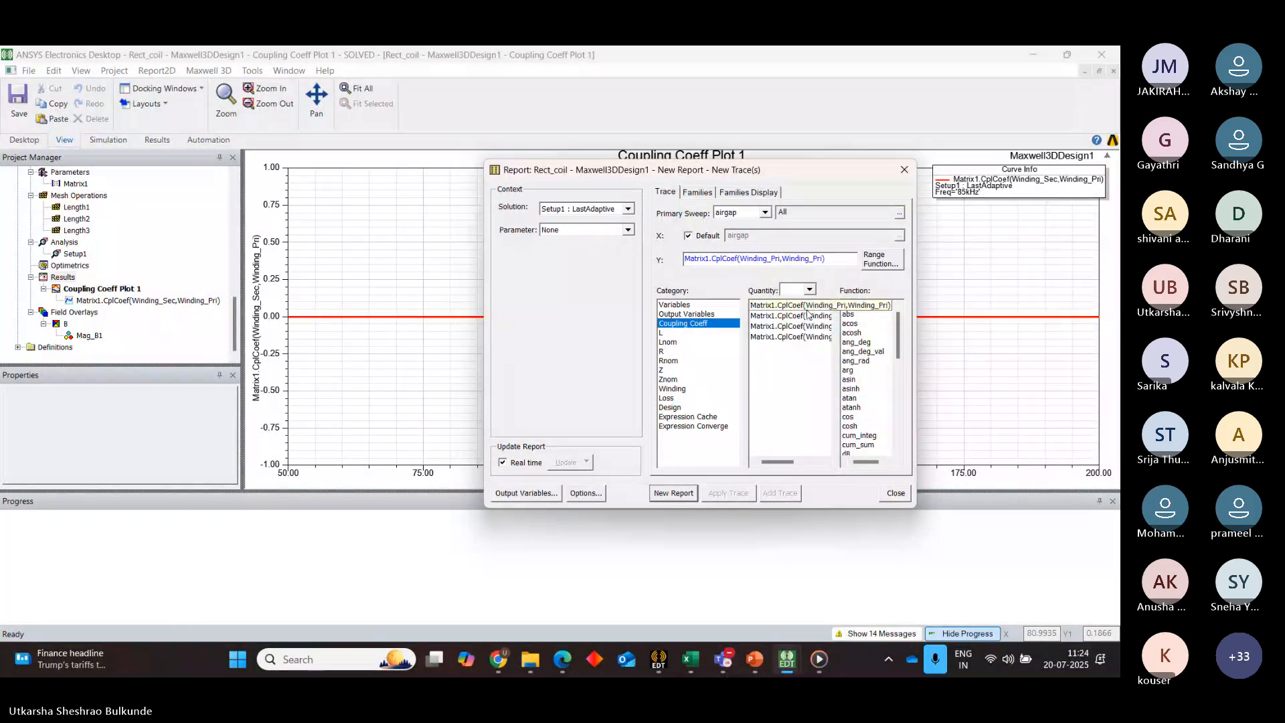
pyautogui.click(674, 493)
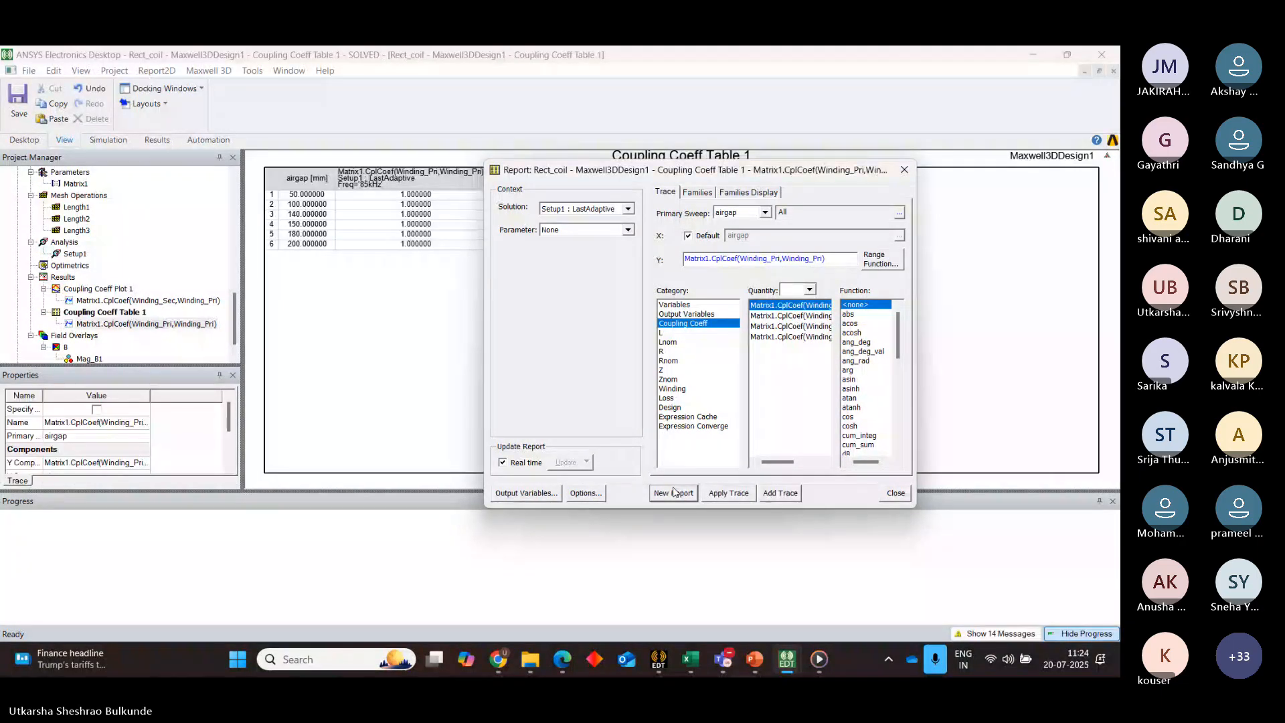
pyautogui.click(903, 170)
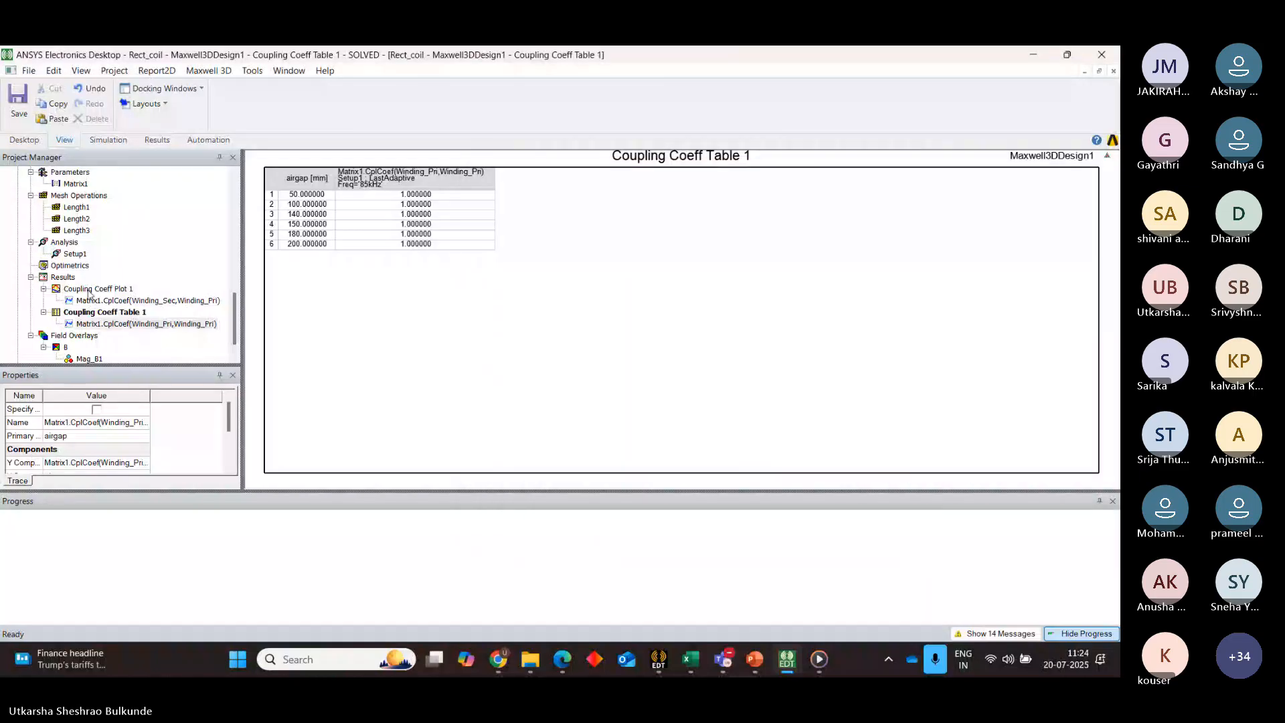
# Create an EddyCurrent data table over Freq of Matrix1.L for (Winding_Pri,Winding_Pri), (Winding_Sec,Winding_Pri) and (Winding_Sec,Winding_Sec), close the report dialog and review its columns
pyautogui.rightClick(55, 277)
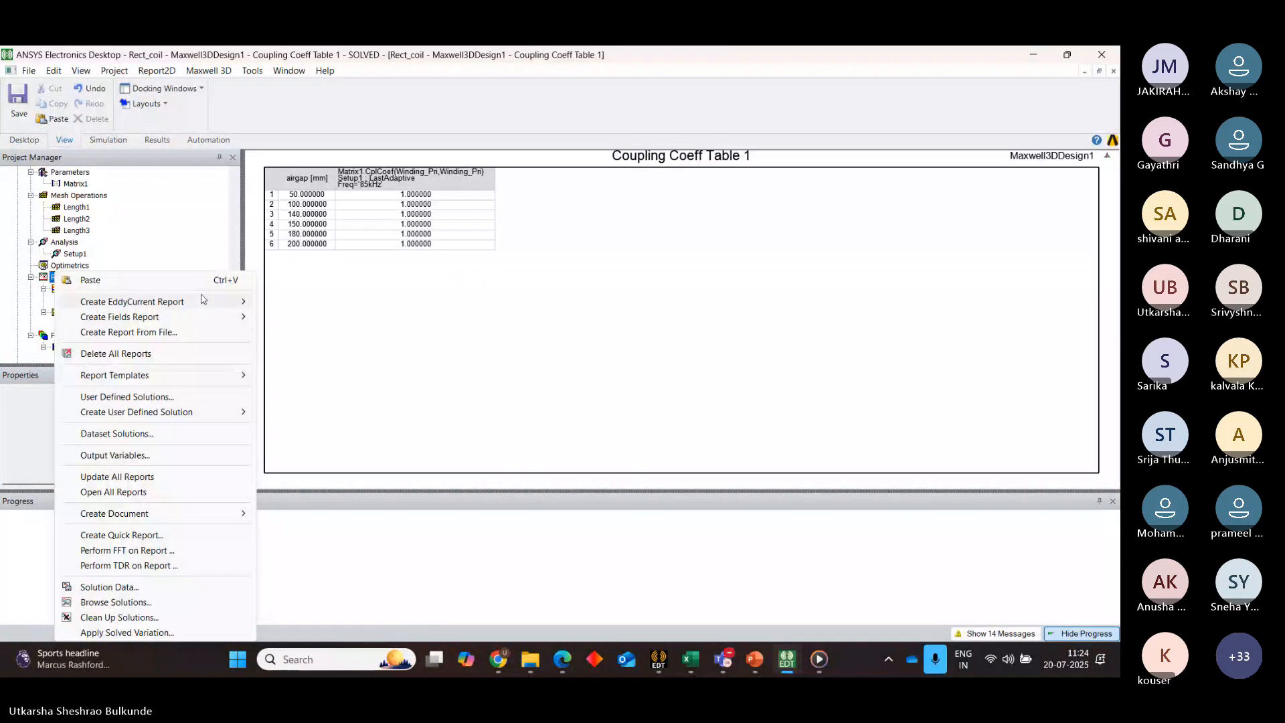
pyautogui.moveTo(203, 299)
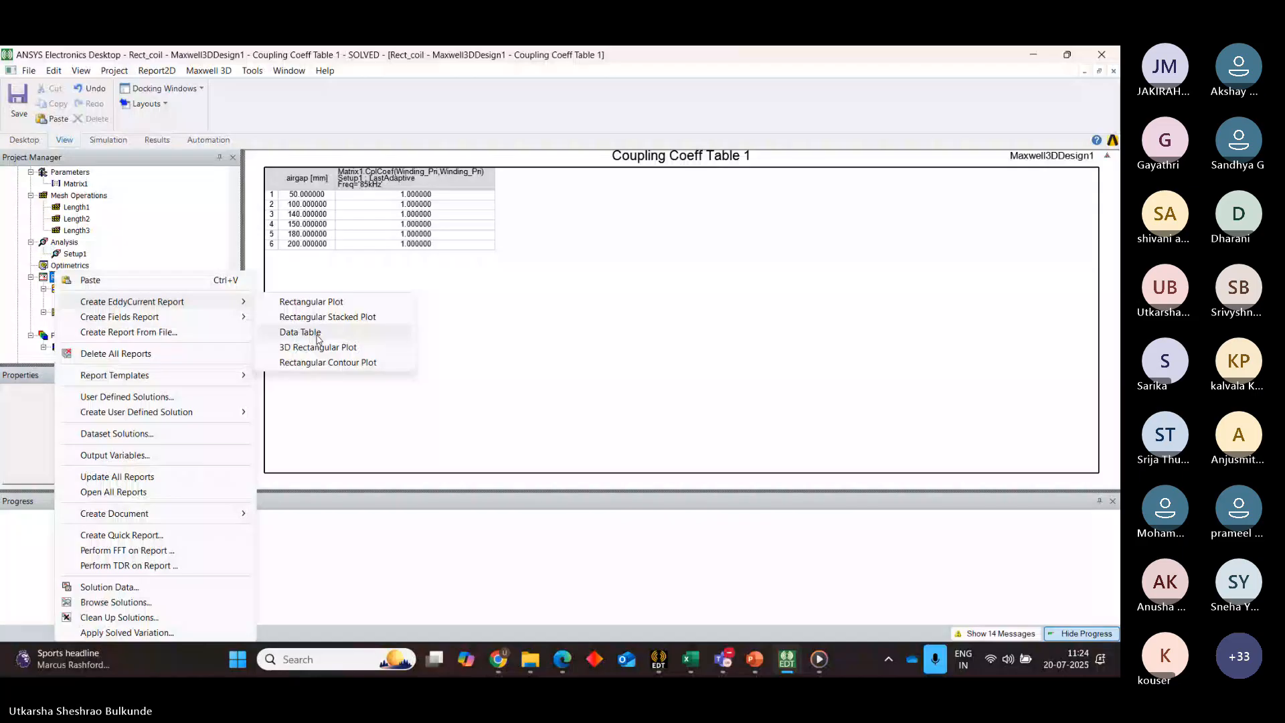
pyautogui.click(300, 332)
pyautogui.click(669, 333)
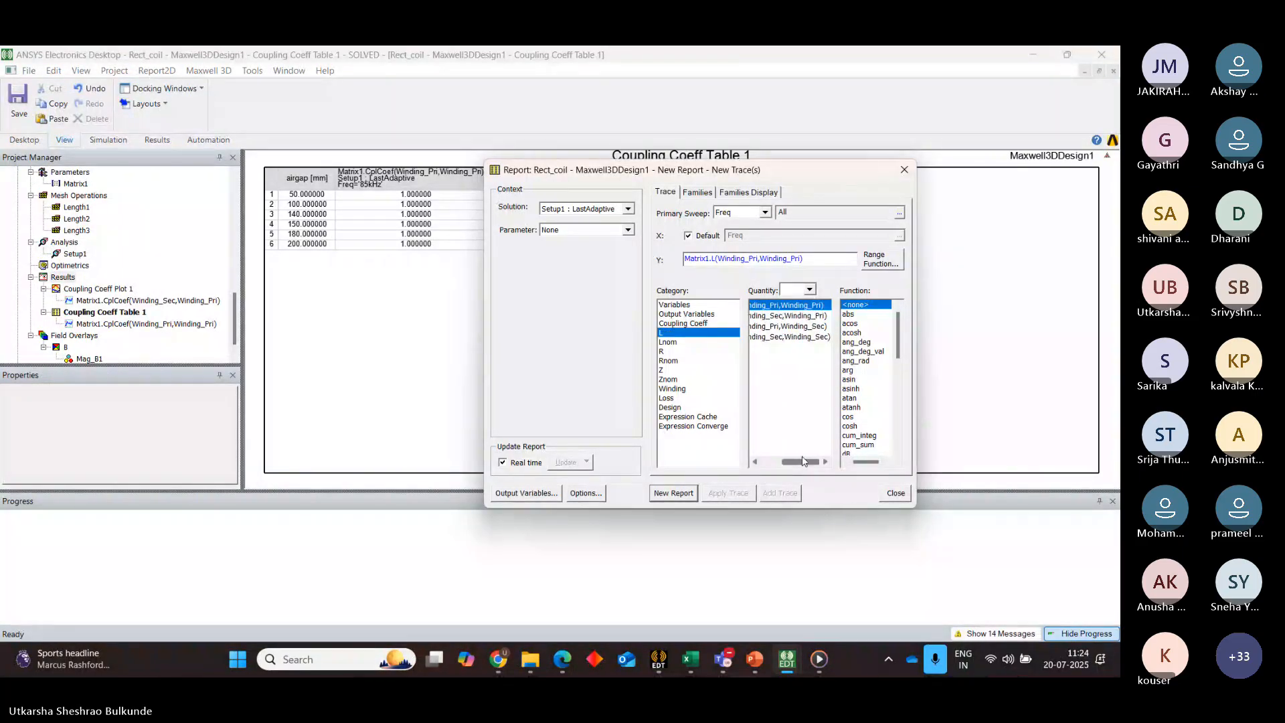
pyautogui.click(790, 315)
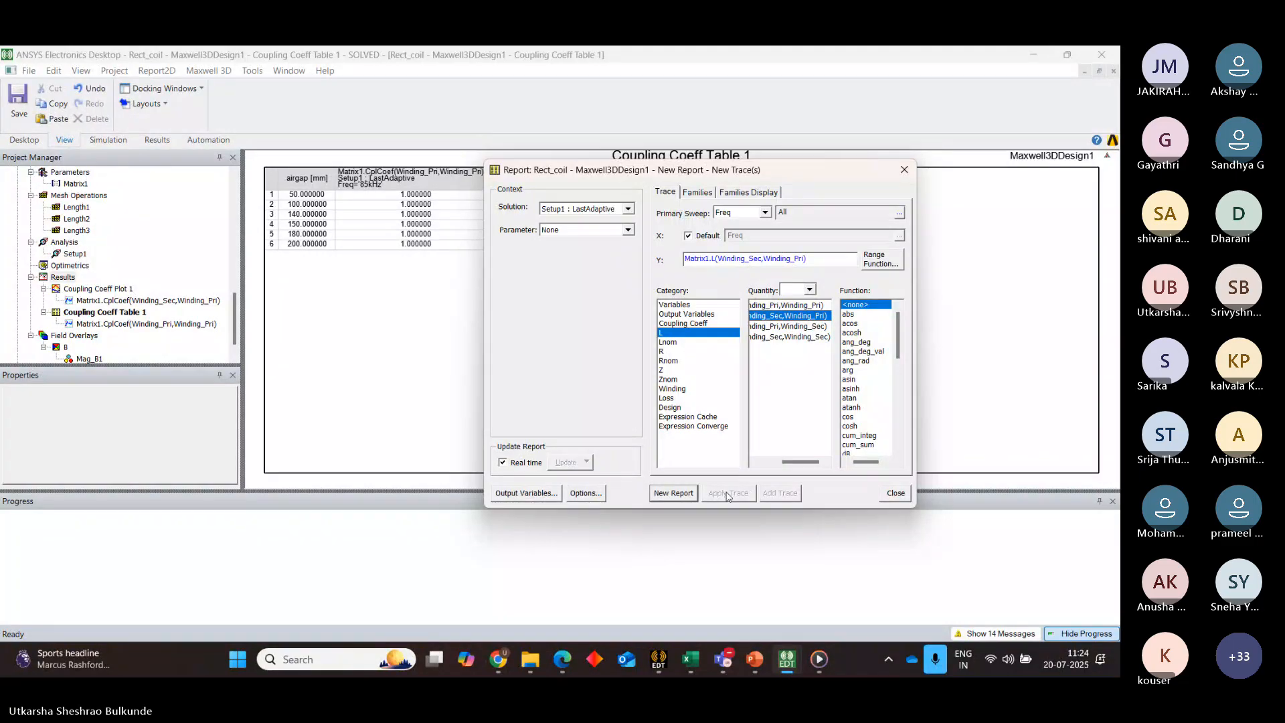
pyautogui.keyDown('ctrl'); pyautogui.click(794, 306); pyautogui.keyUp('ctrl')
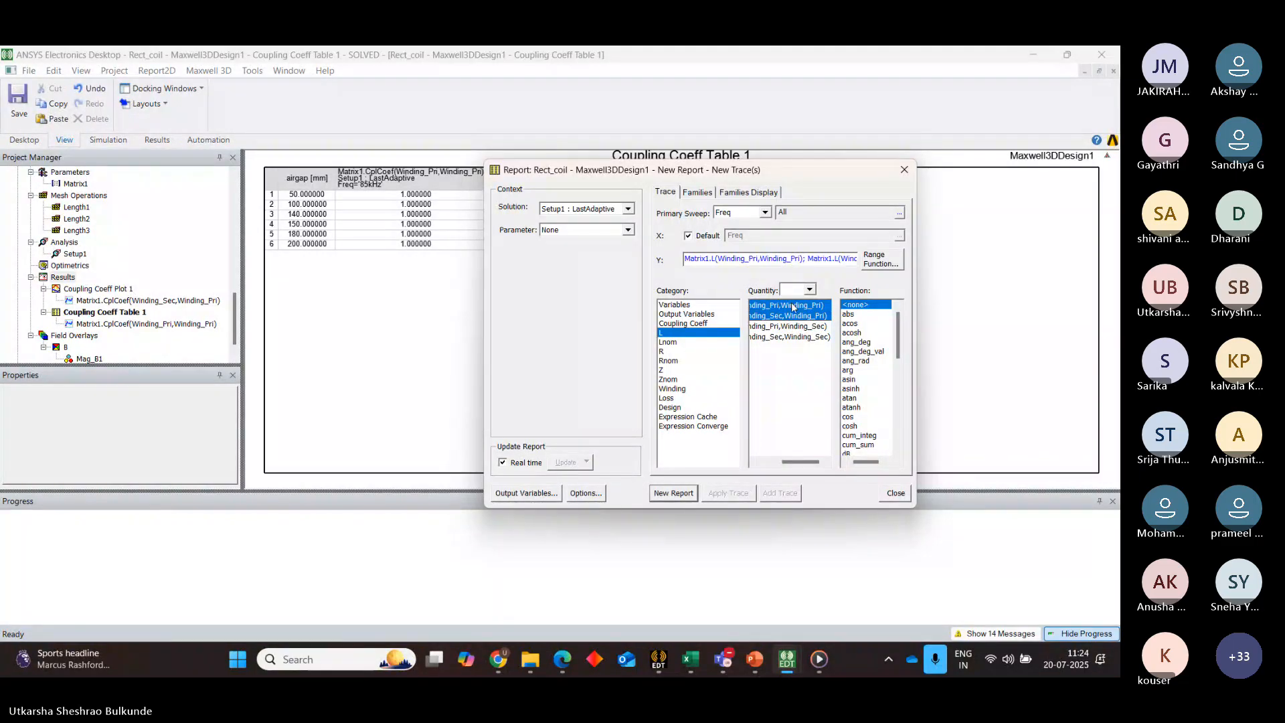
pyautogui.keyDown('ctrl'); pyautogui.click(786, 338); pyautogui.keyUp('ctrl')
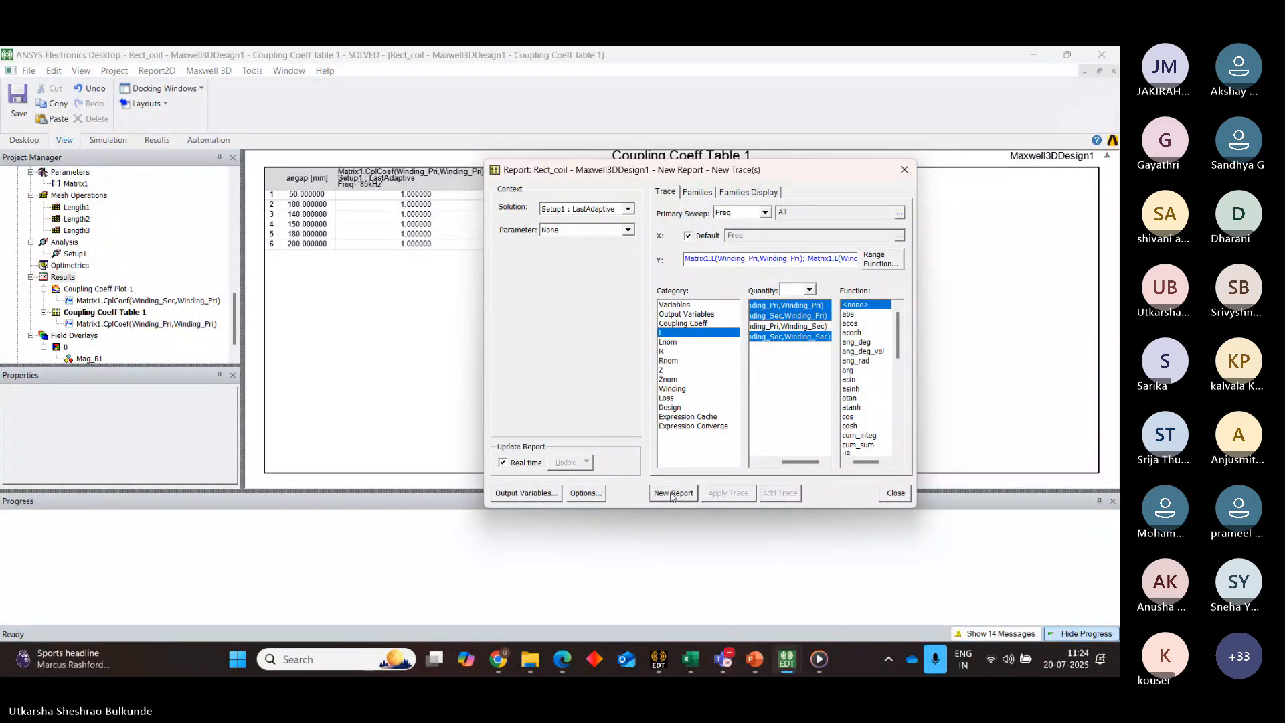
pyautogui.click(672, 493)
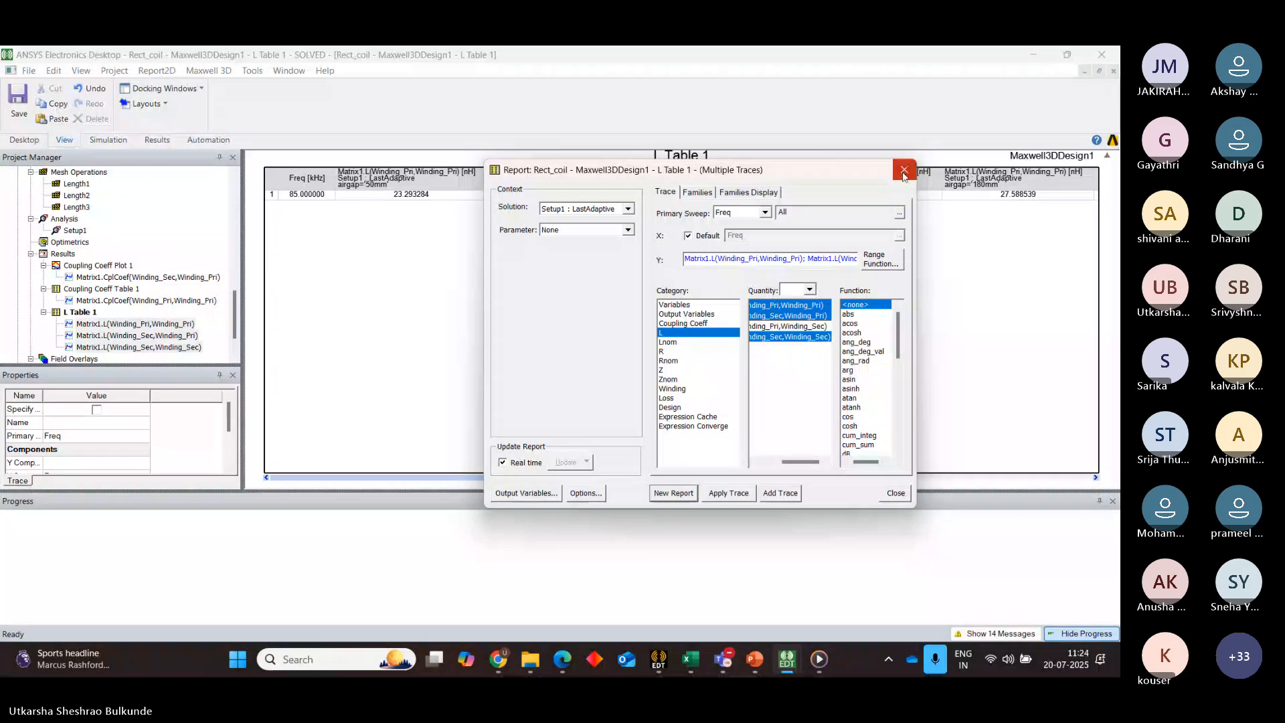
pyautogui.click(904, 170)
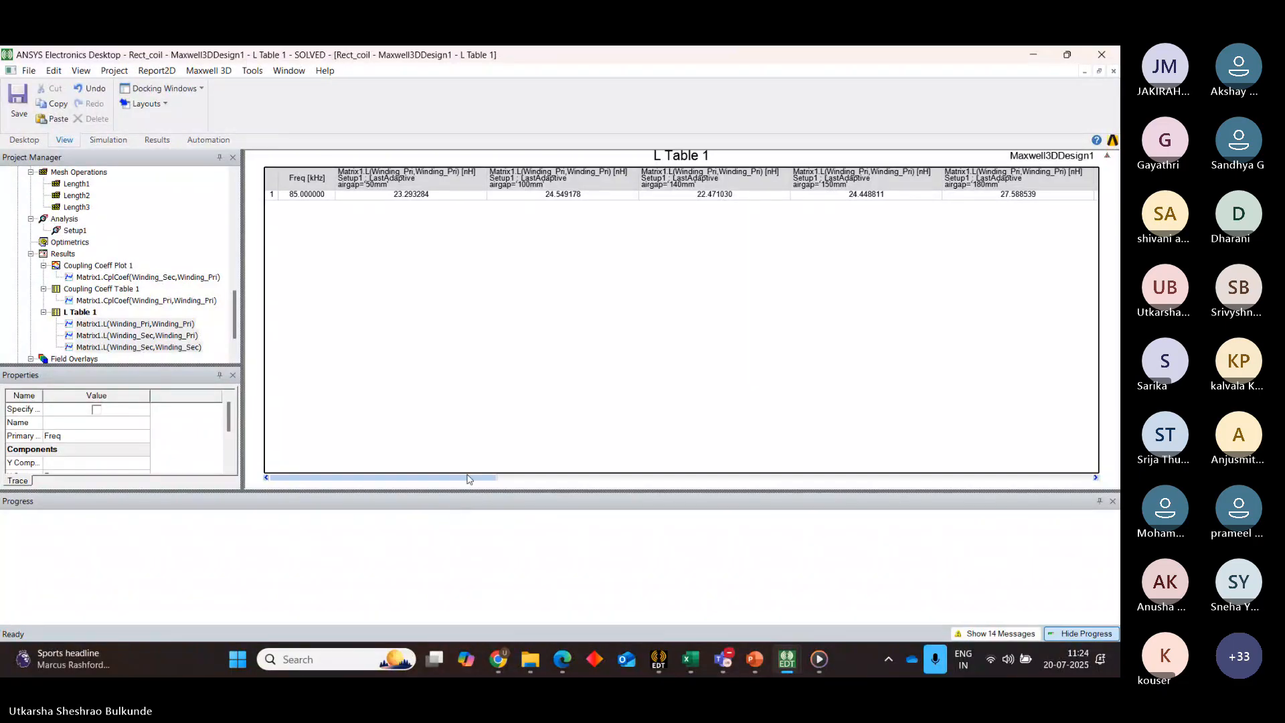
pyautogui.click(487, 481)
pyautogui.moveTo(487, 481); pyautogui.dragTo(767, 476)
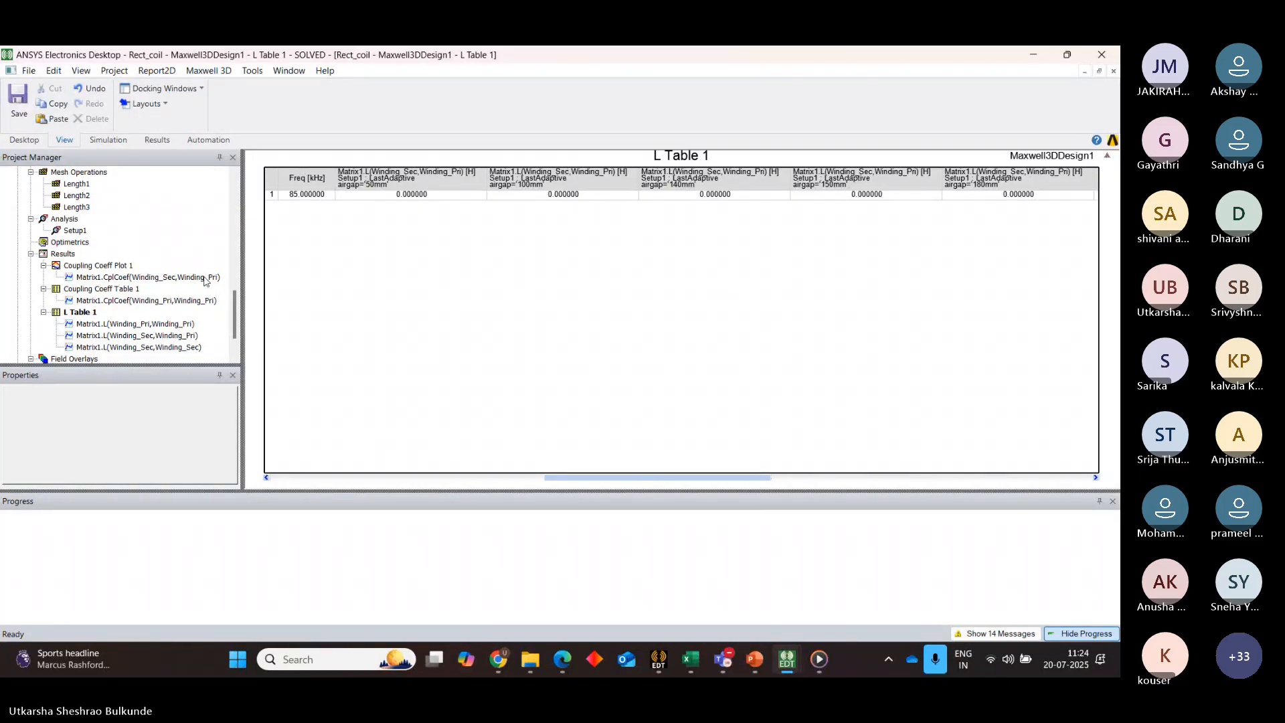
# Open Rect_coil's Maxwell3DDesign1 in the 3D Modeler and collapse the aluminum and ferrite solid groups
pyautogui.moveTo(235, 304); pyautogui.dragTo(236, 242)
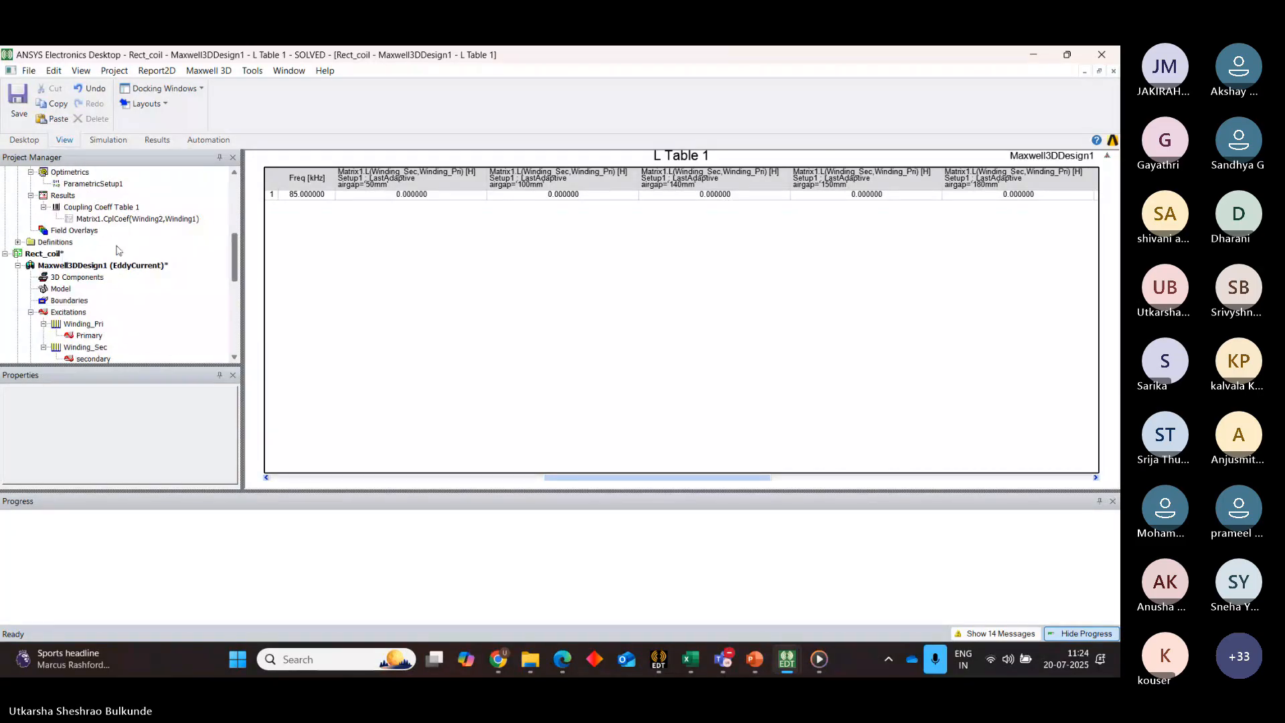
pyautogui.click(98, 266)
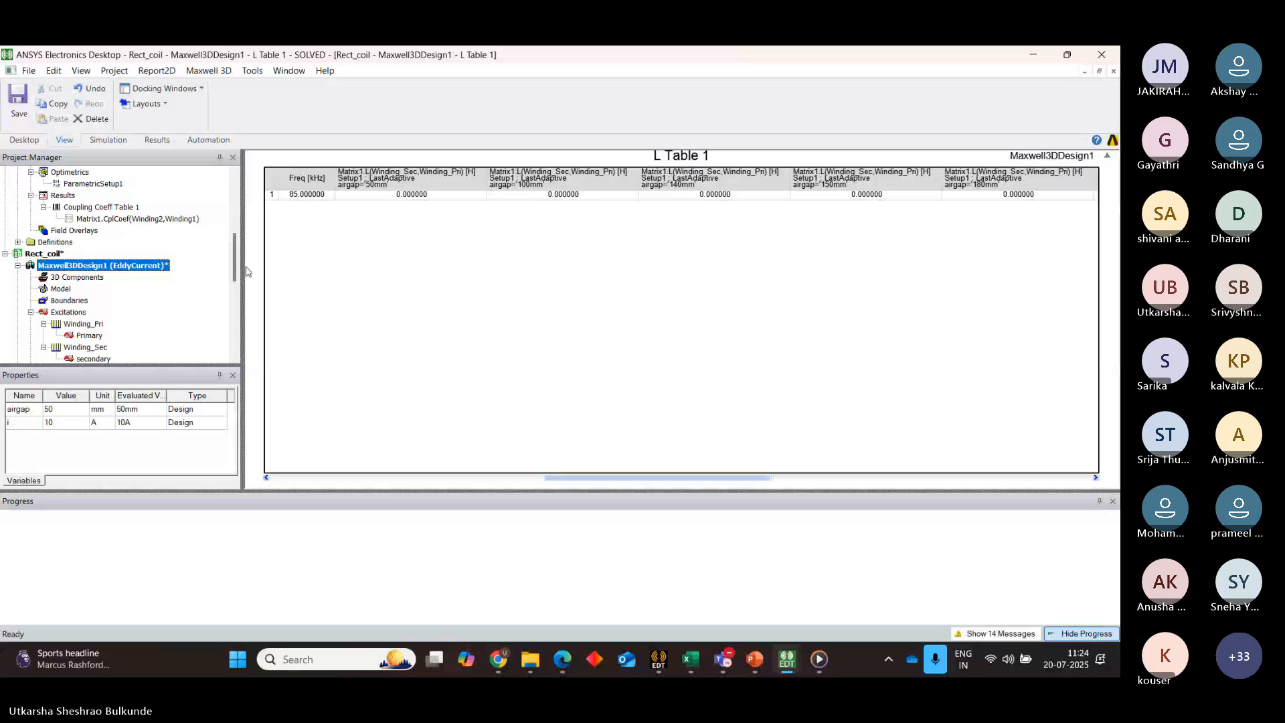
pyautogui.moveTo(234, 261); pyautogui.dragTo(234, 267)
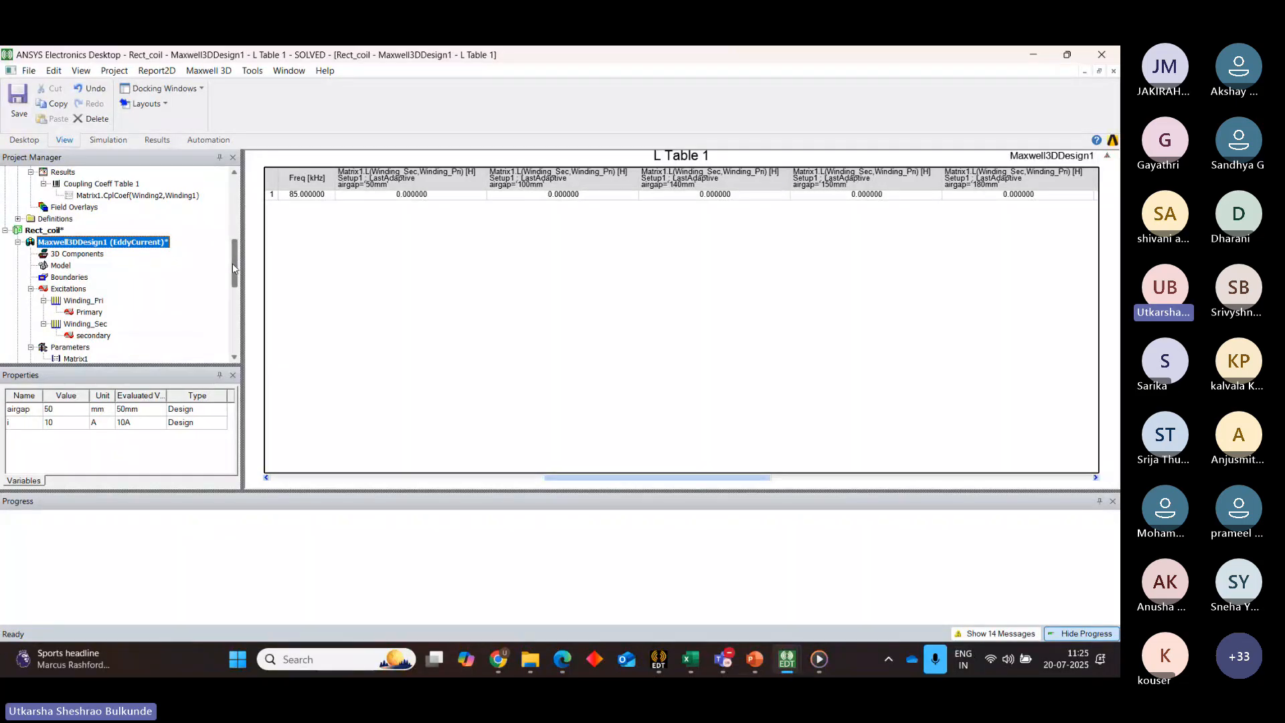
pyautogui.doubleClick(146, 245)
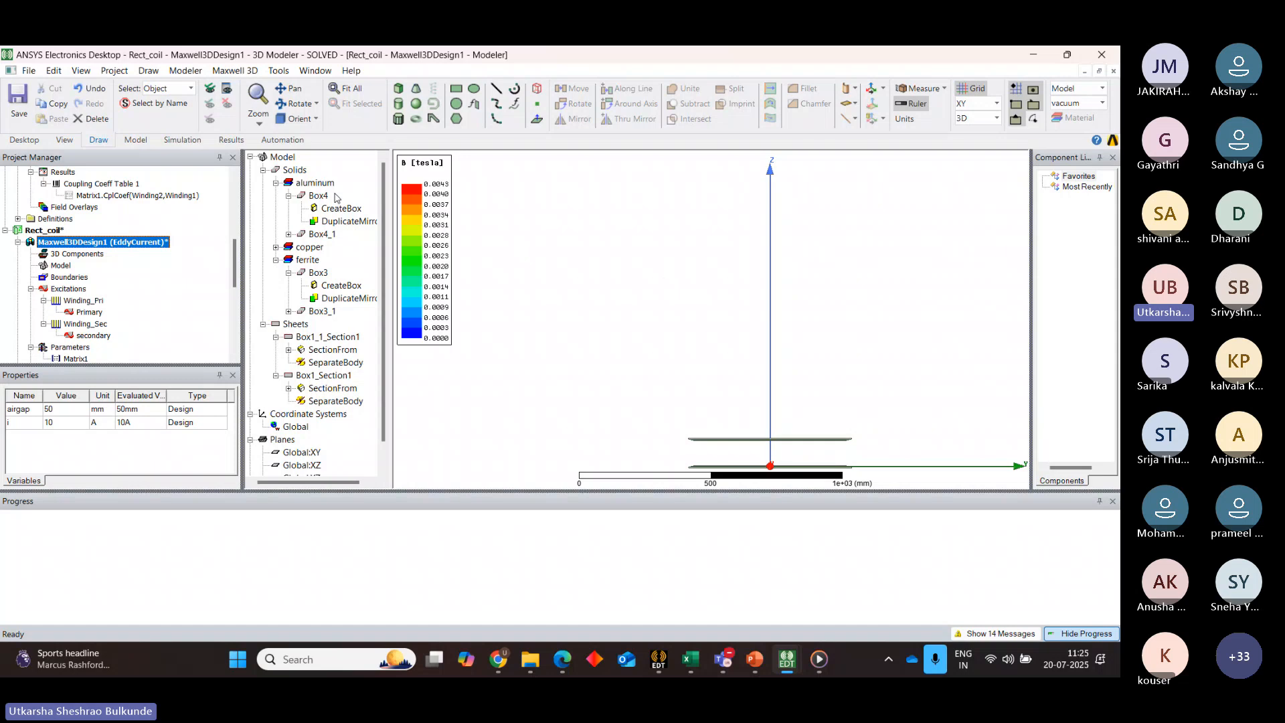
pyautogui.click(276, 184)
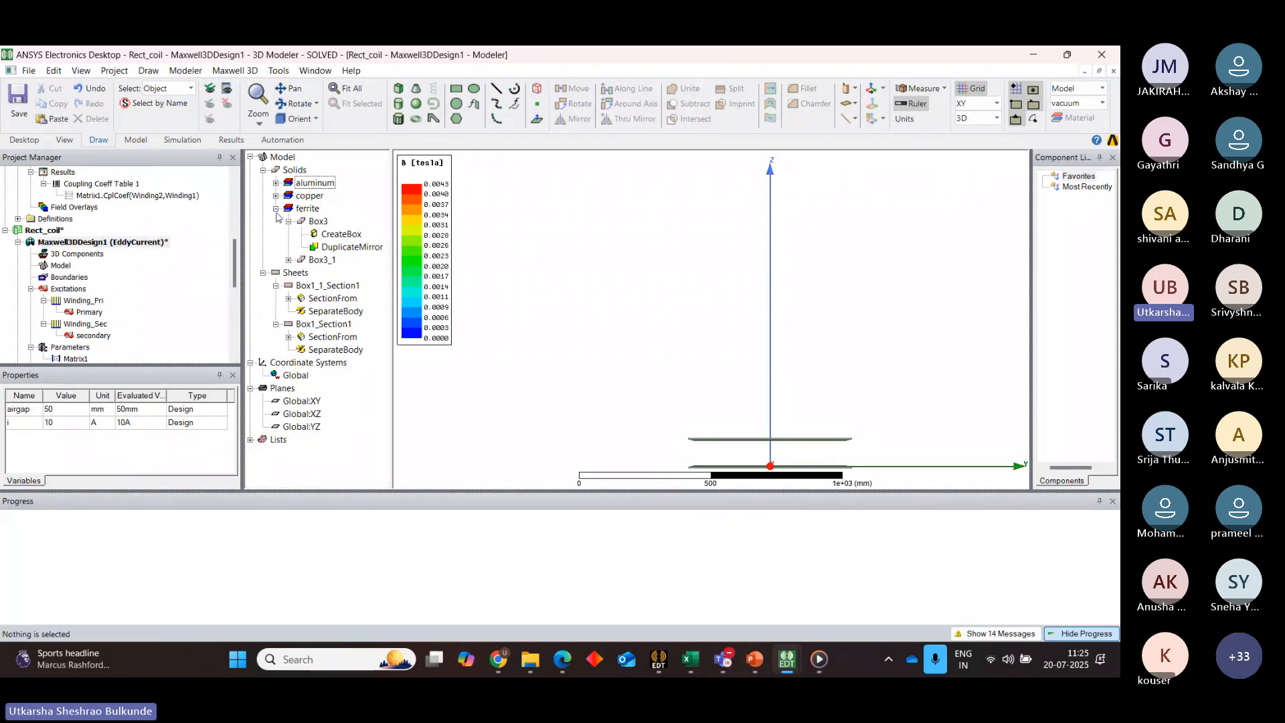
pyautogui.click(276, 209)
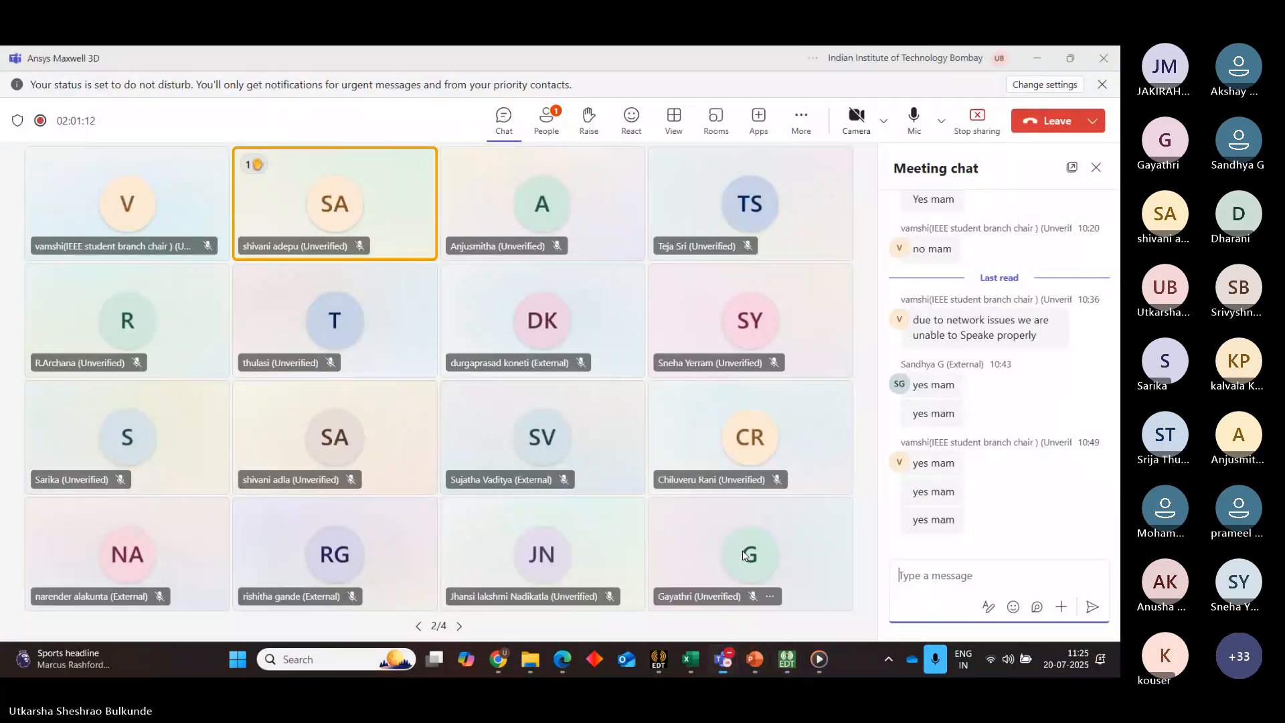
# Admit the participant waiting in the Teams meeting lobby and switch back to the Rect_coil window in ANSYS Electronics Desktop
pyautogui.click(737, 566)
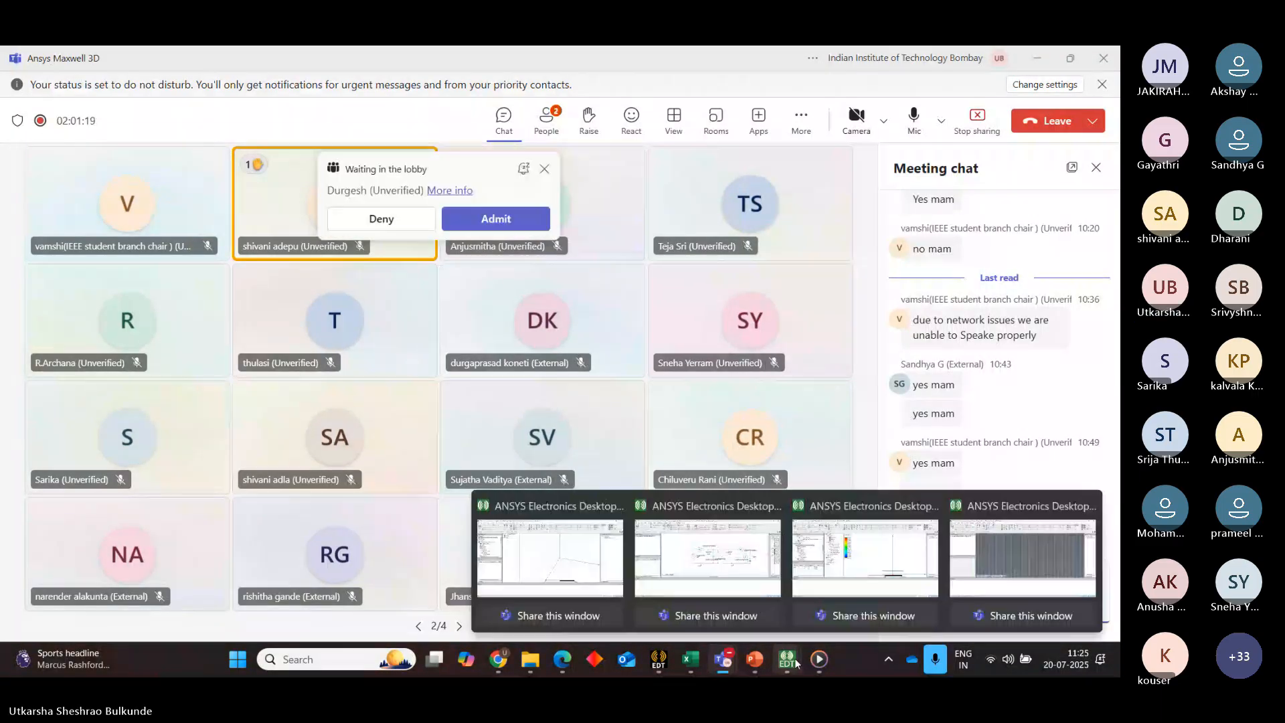
pyautogui.click(497, 220)
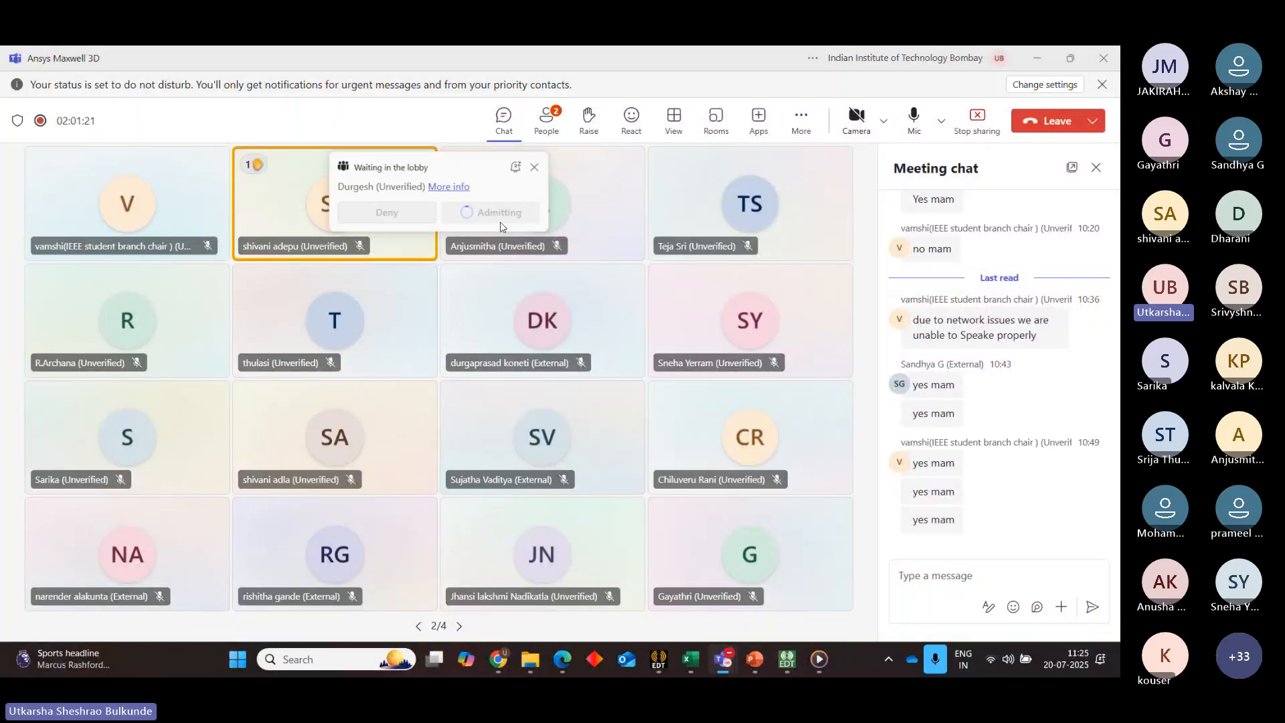
pyautogui.moveTo(787, 660)
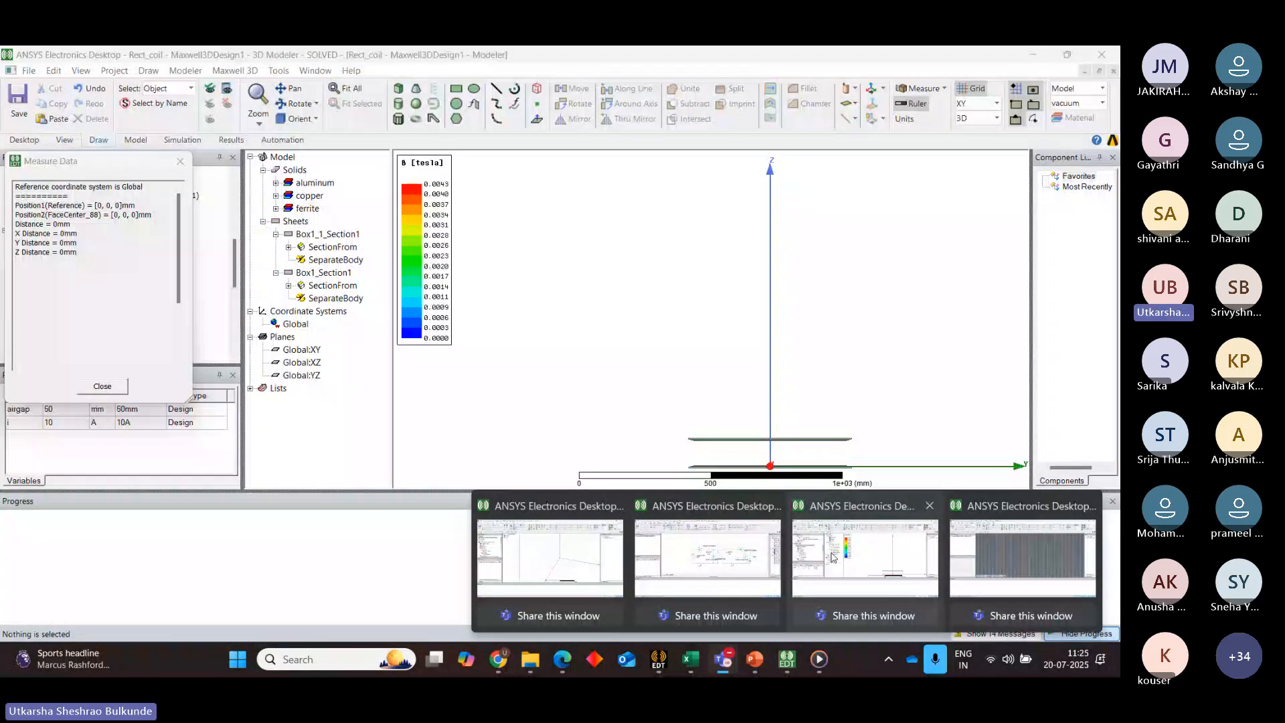
pyautogui.click(833, 557)
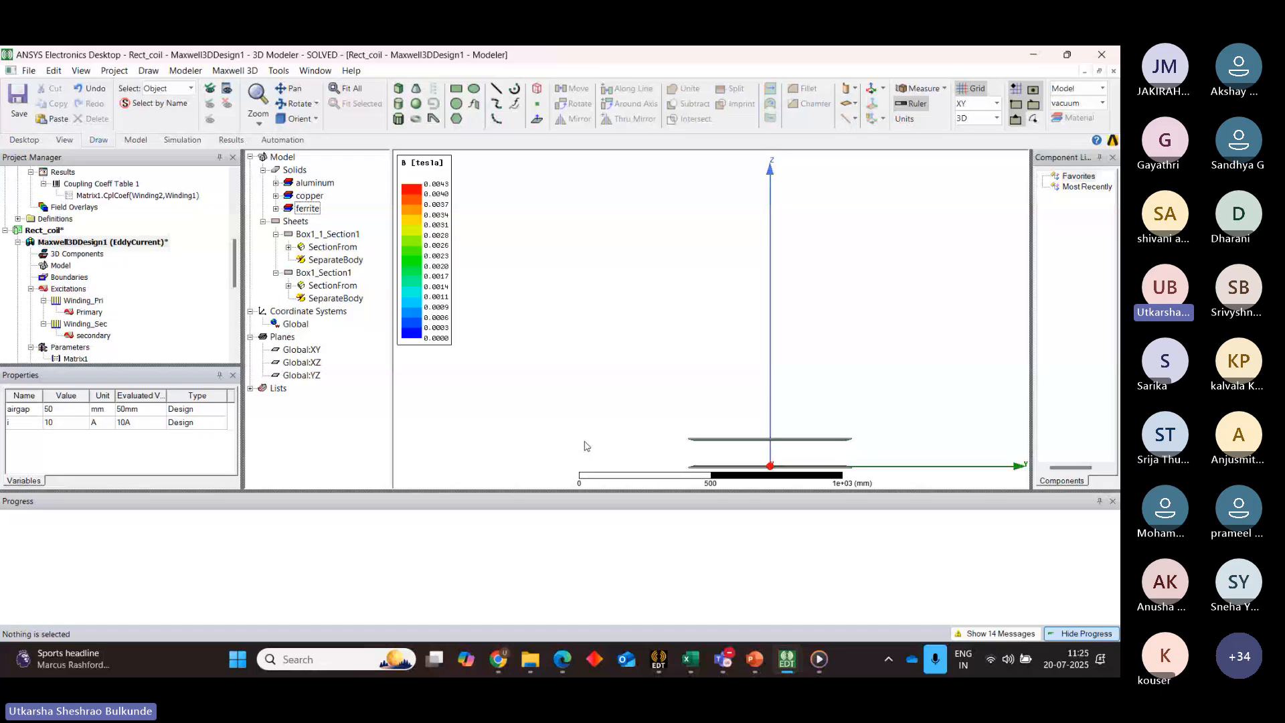
# Create a vacuum region around the coil model with 0 Percentage Offset in all directions and open its CreateRegion properties
pyautogui.click(306, 187)
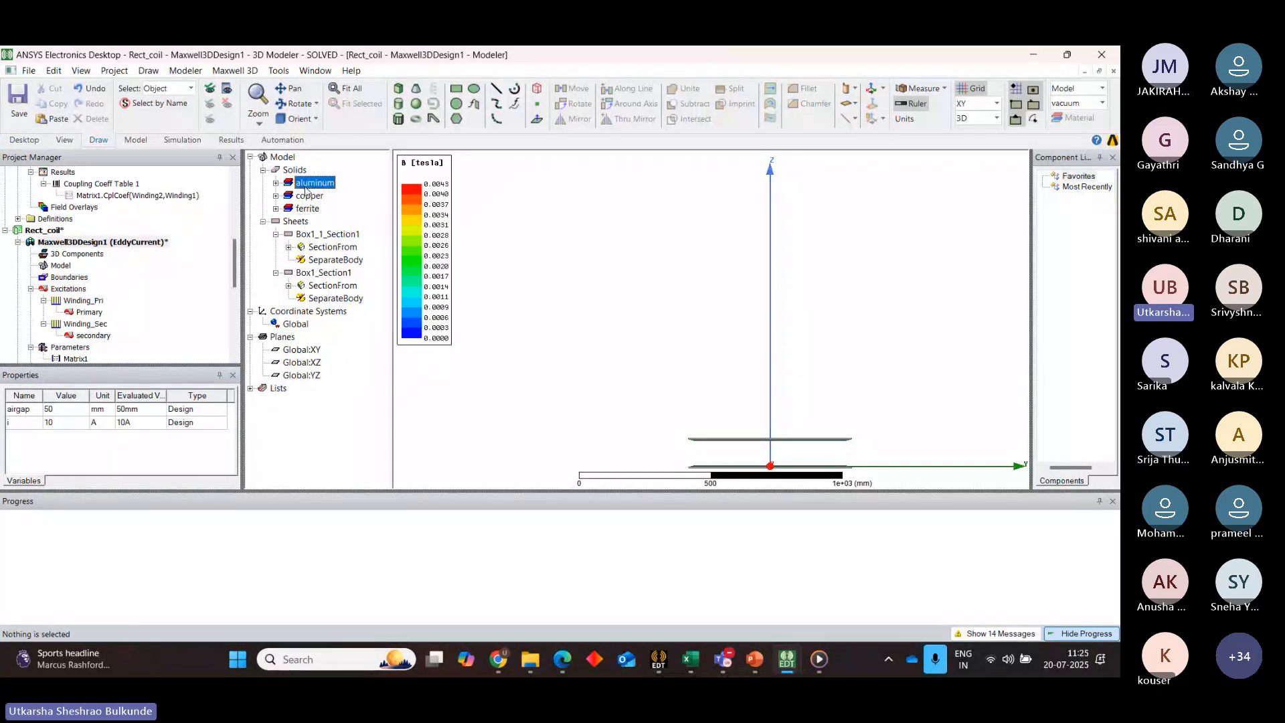
pyautogui.click(312, 201)
pyautogui.click(311, 209)
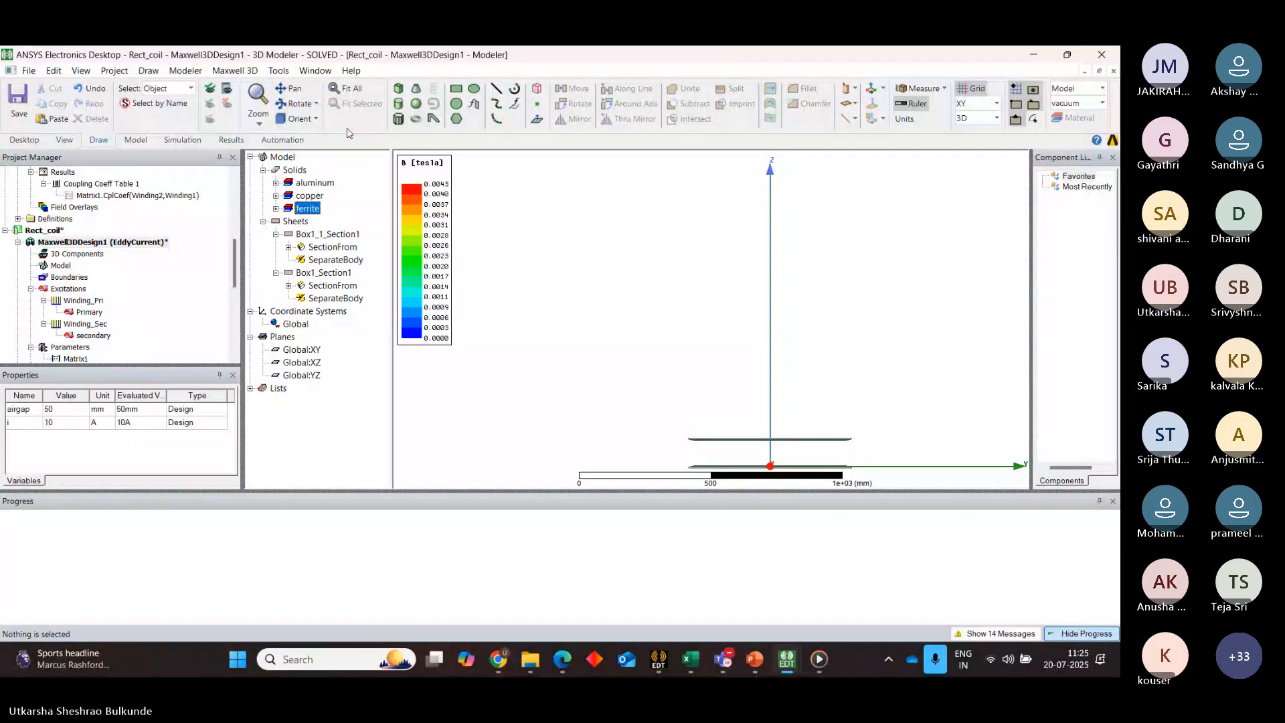
pyautogui.click(537, 89)
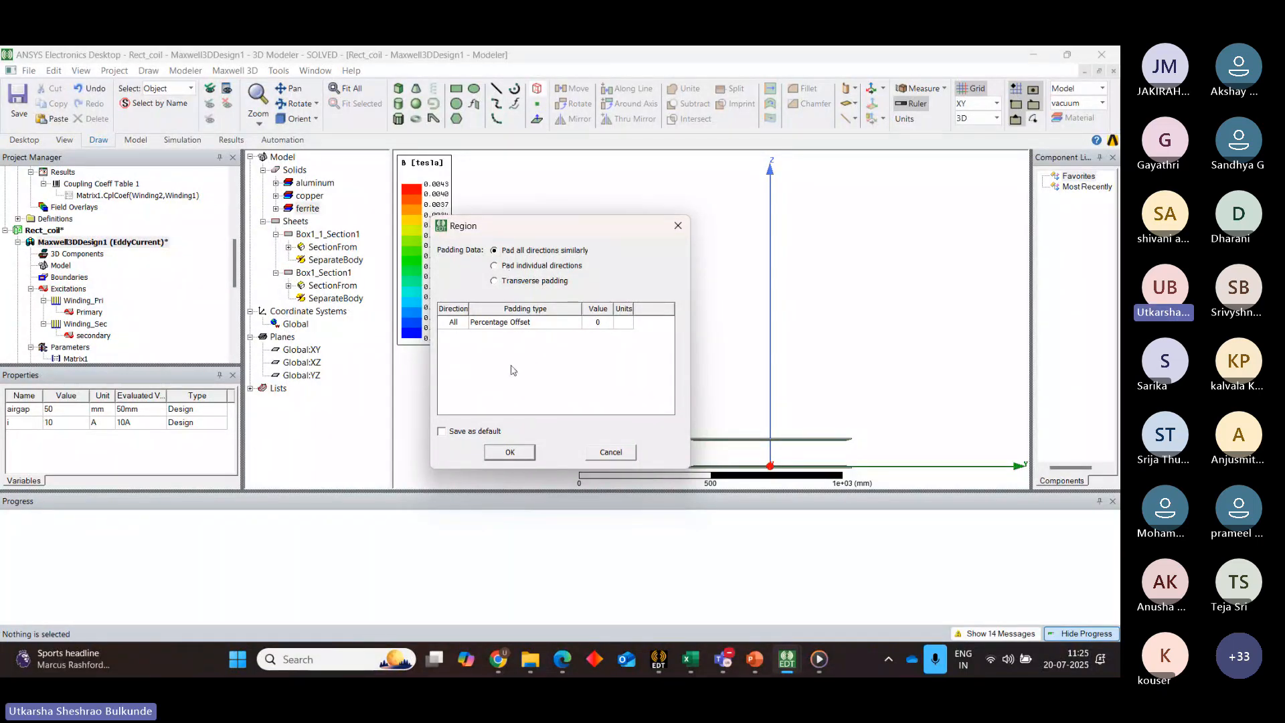
pyautogui.click(510, 451)
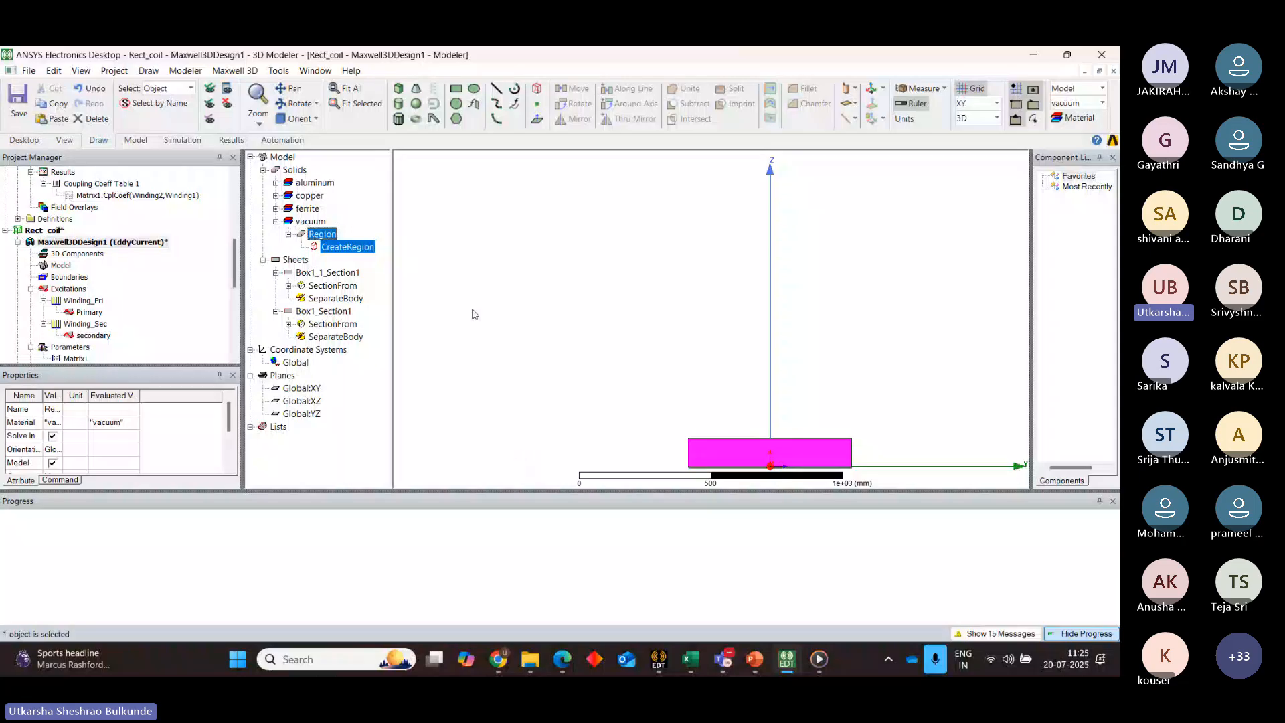
pyautogui.doubleClick(346, 249)
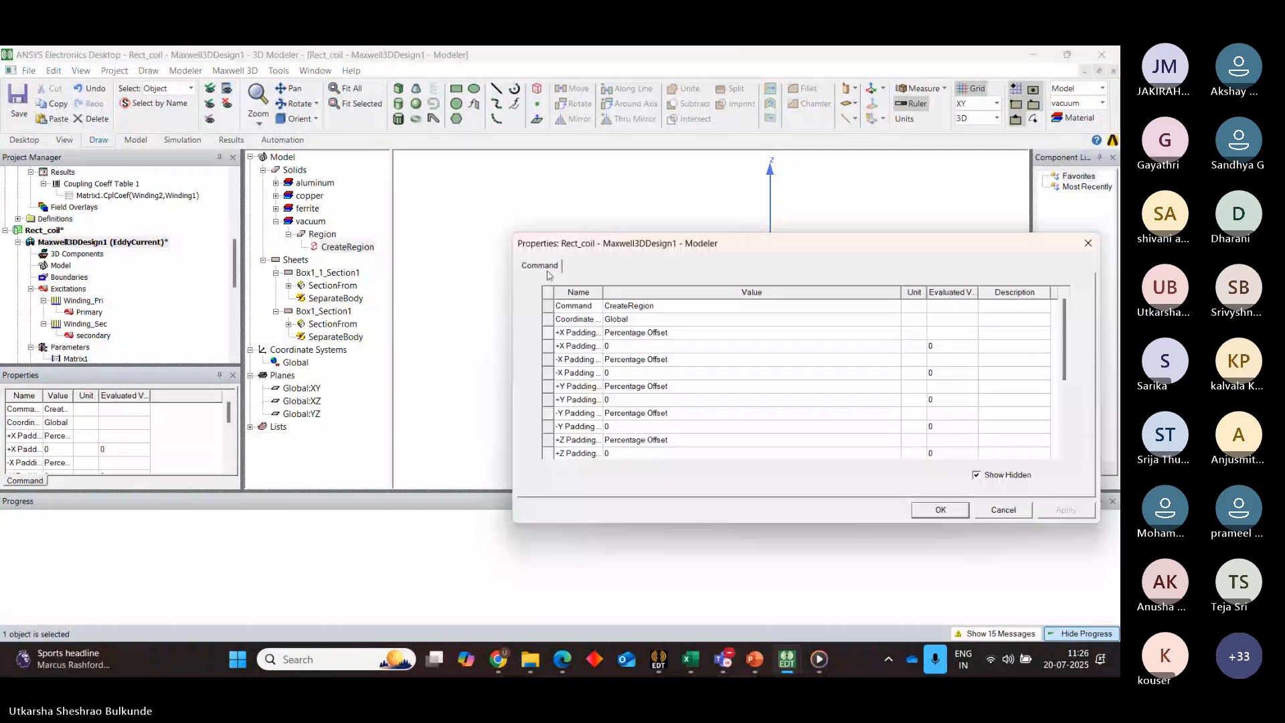
# Set the region's +X, -X, +Y and -Y padding values to 100 with Percentage Offset
pyautogui.click(615, 347)
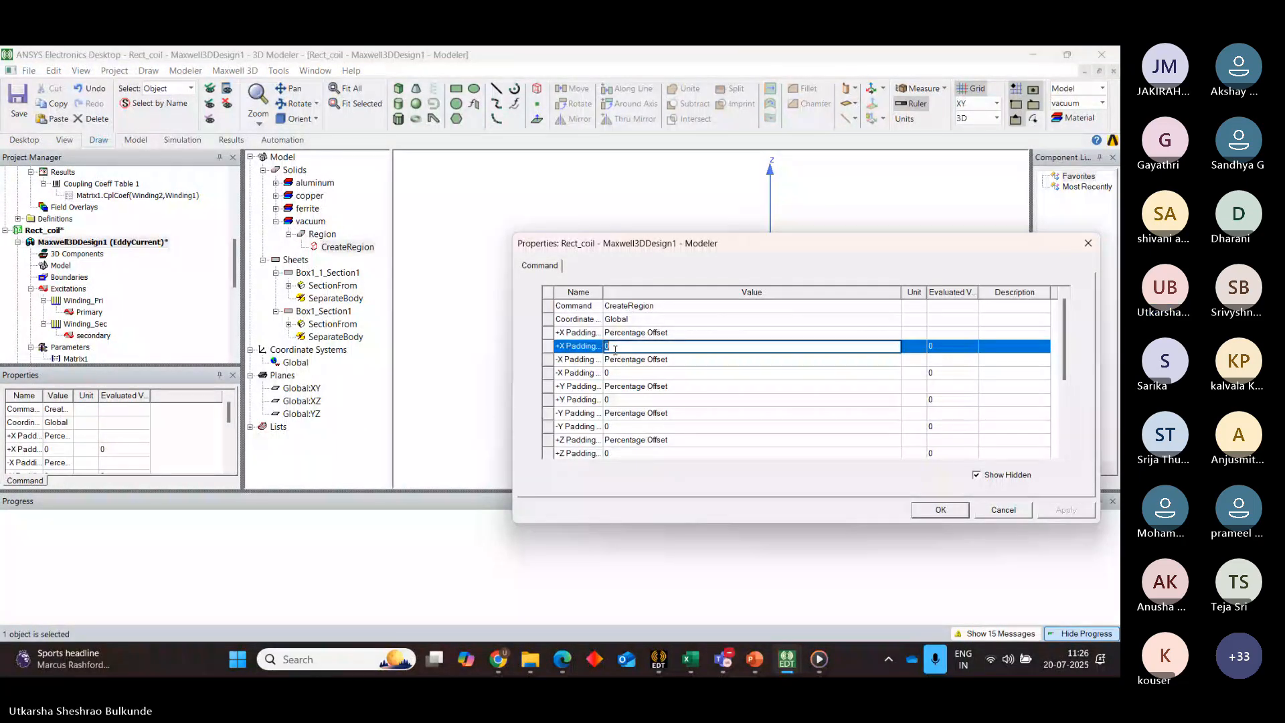
pyautogui.write('100')
pyautogui.click(614, 372)
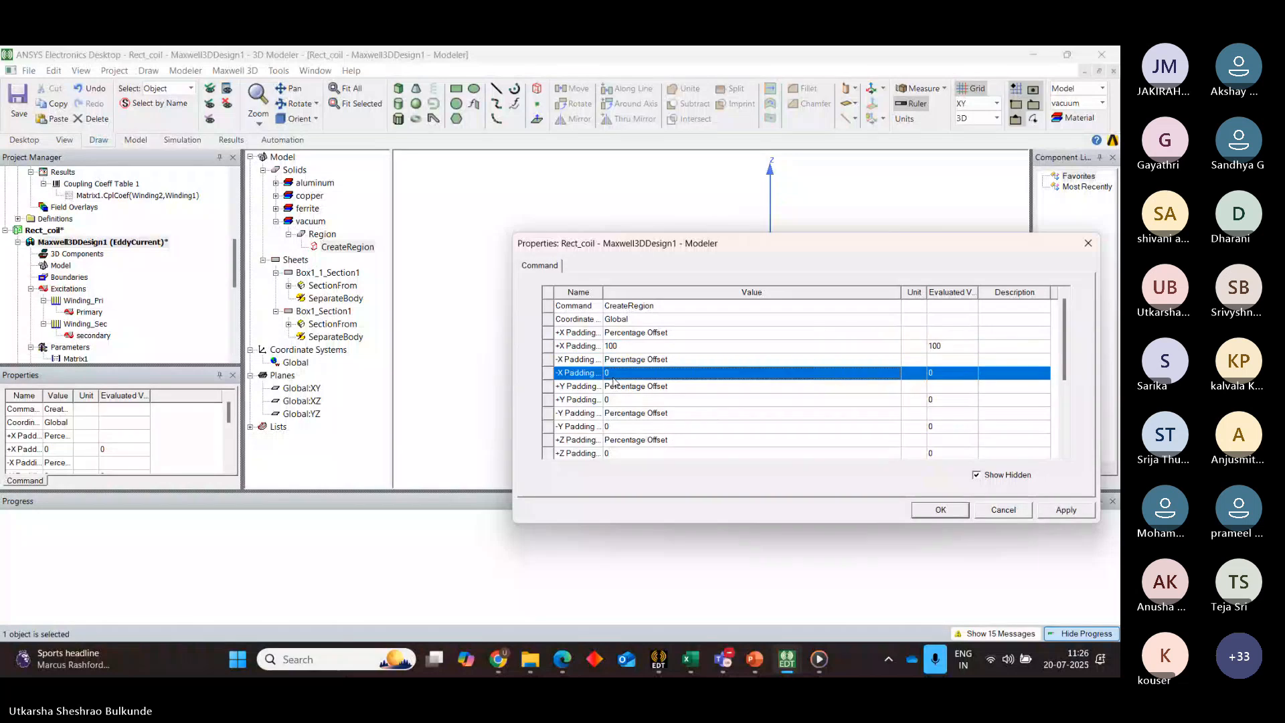
pyautogui.write('100')
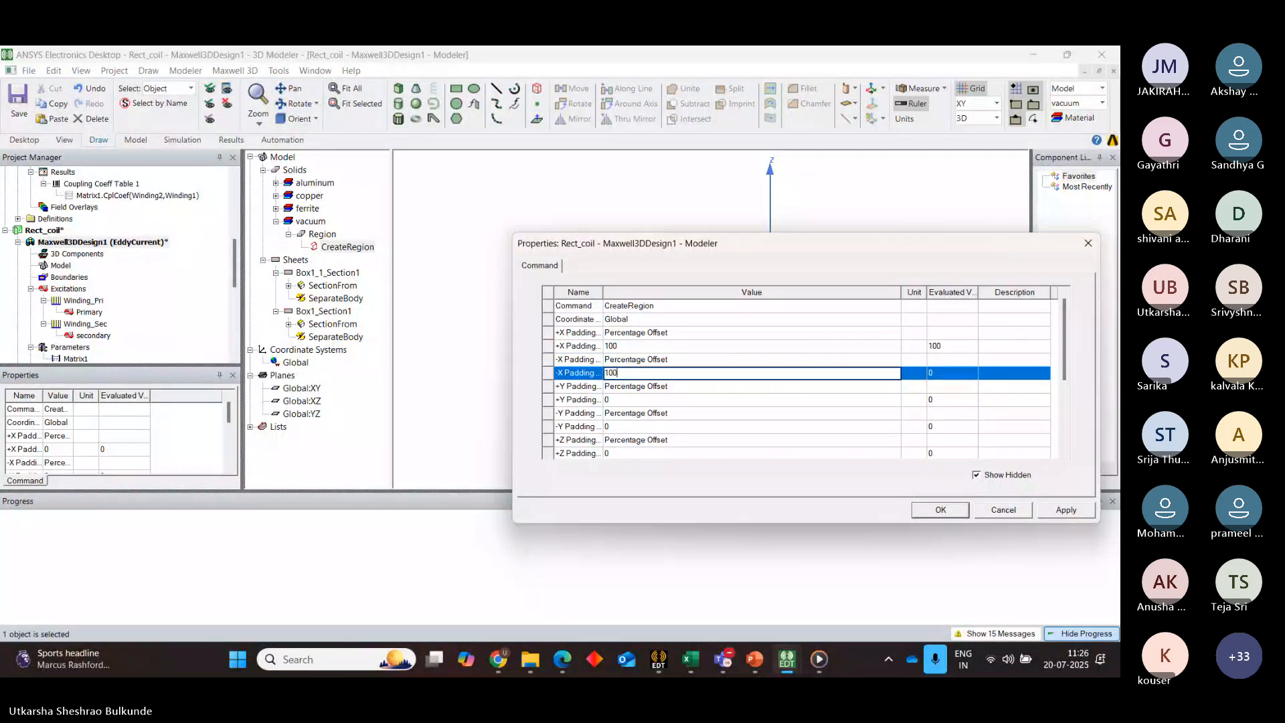
pyautogui.click(614, 399)
pyautogui.write('100')
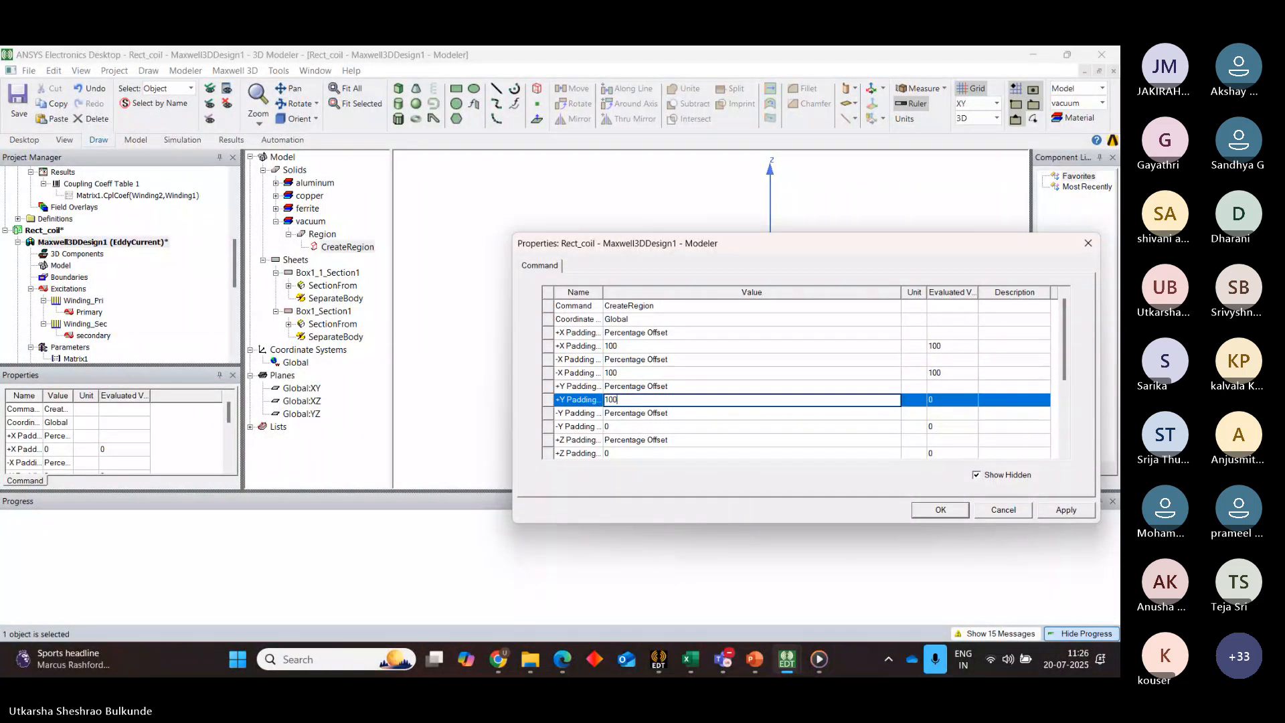
pyautogui.click(611, 426)
pyautogui.write('100')
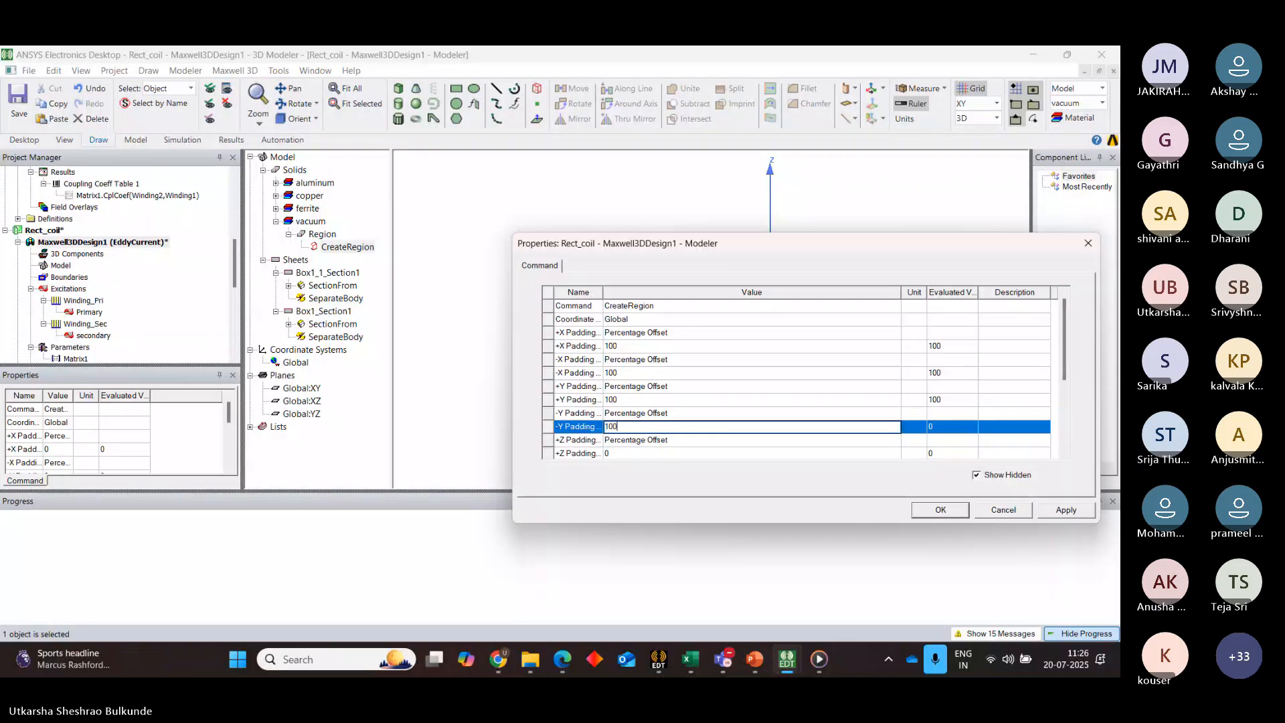
# Set the region's +X, -X, +Y, -Y and +Z padding values to 1000 and apply the changes
pyautogui.click(624, 346)
pyautogui.write('1000')
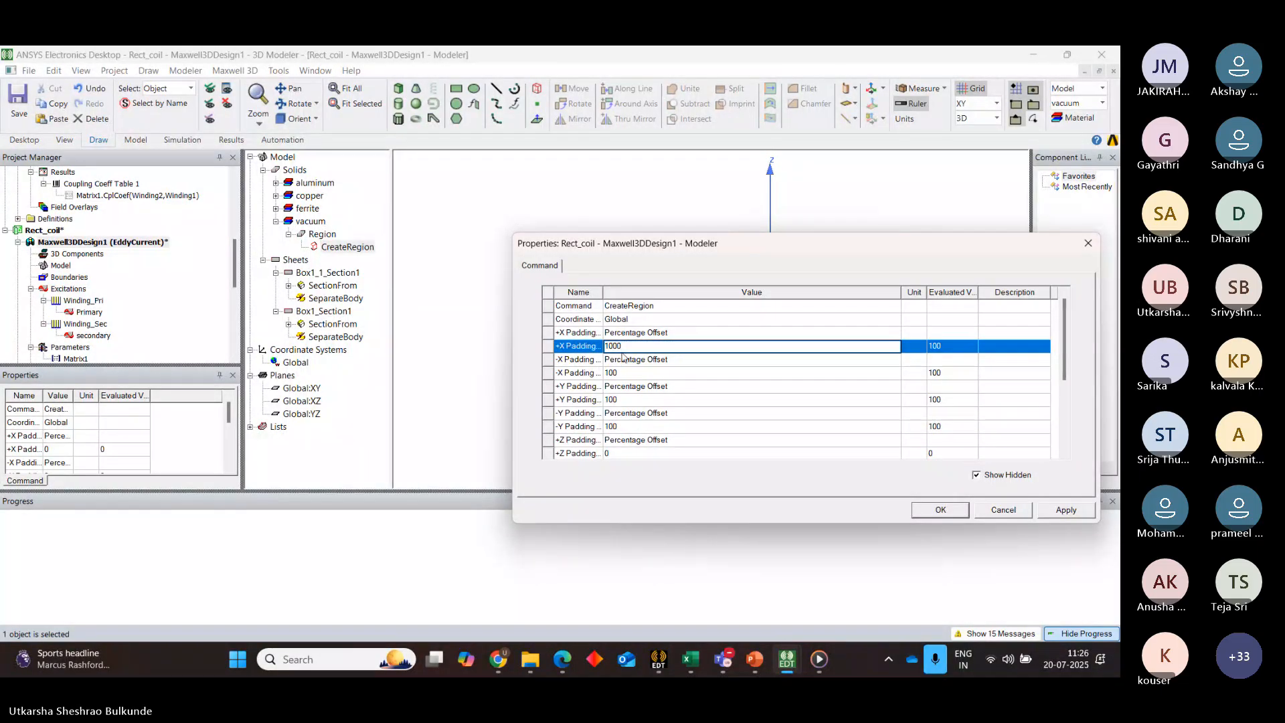
pyautogui.click(623, 373)
pyautogui.write('0')
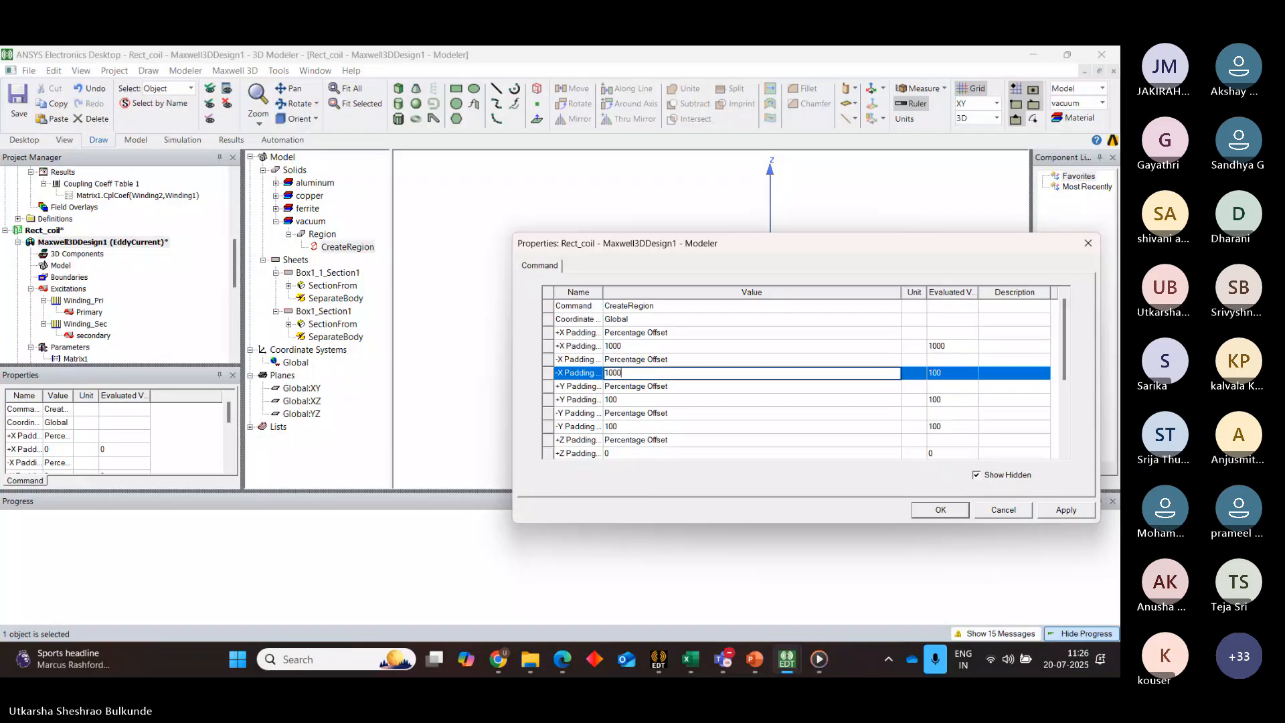
pyautogui.click(619, 400)
pyautogui.write('0')
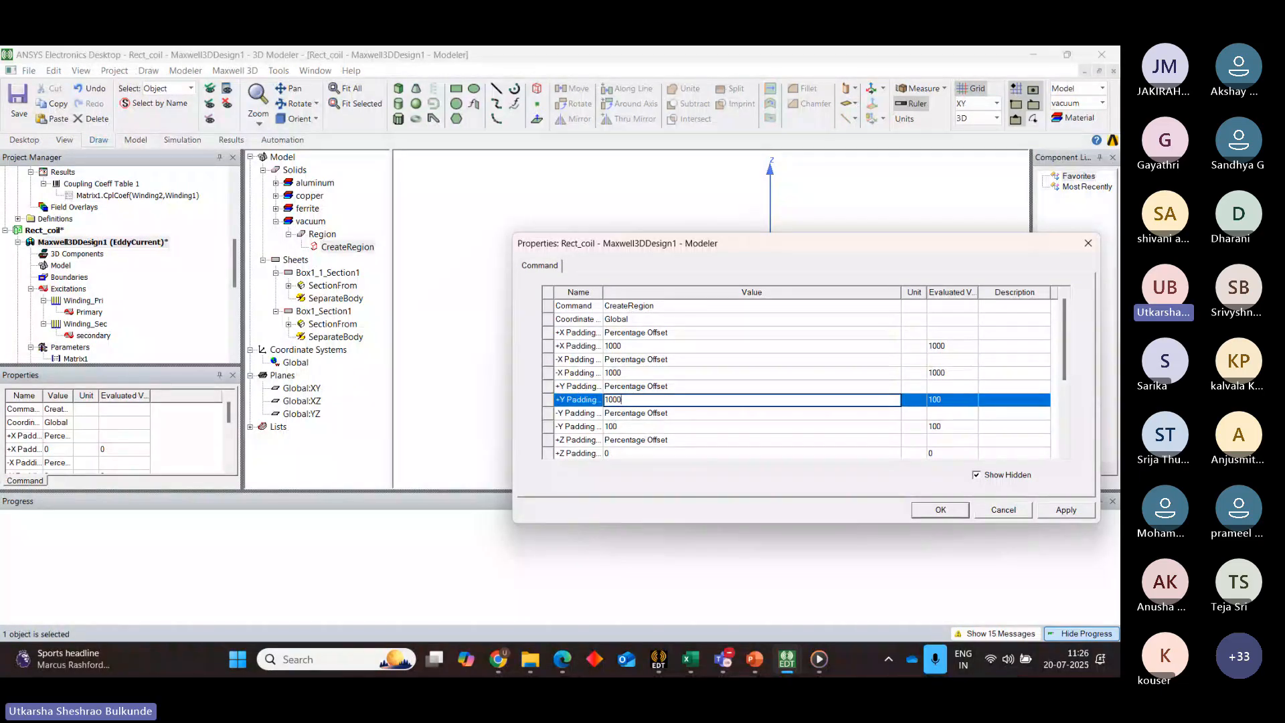
pyautogui.click(622, 427)
pyautogui.write('0')
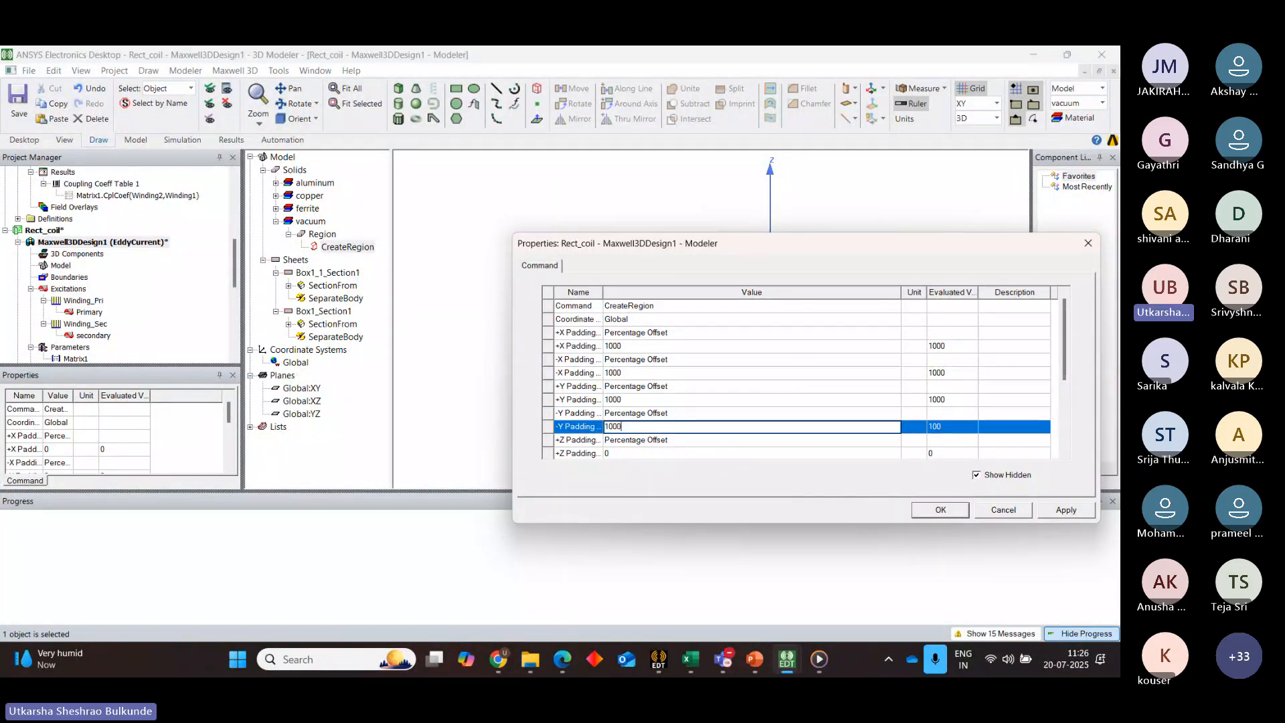
pyautogui.click(622, 454)
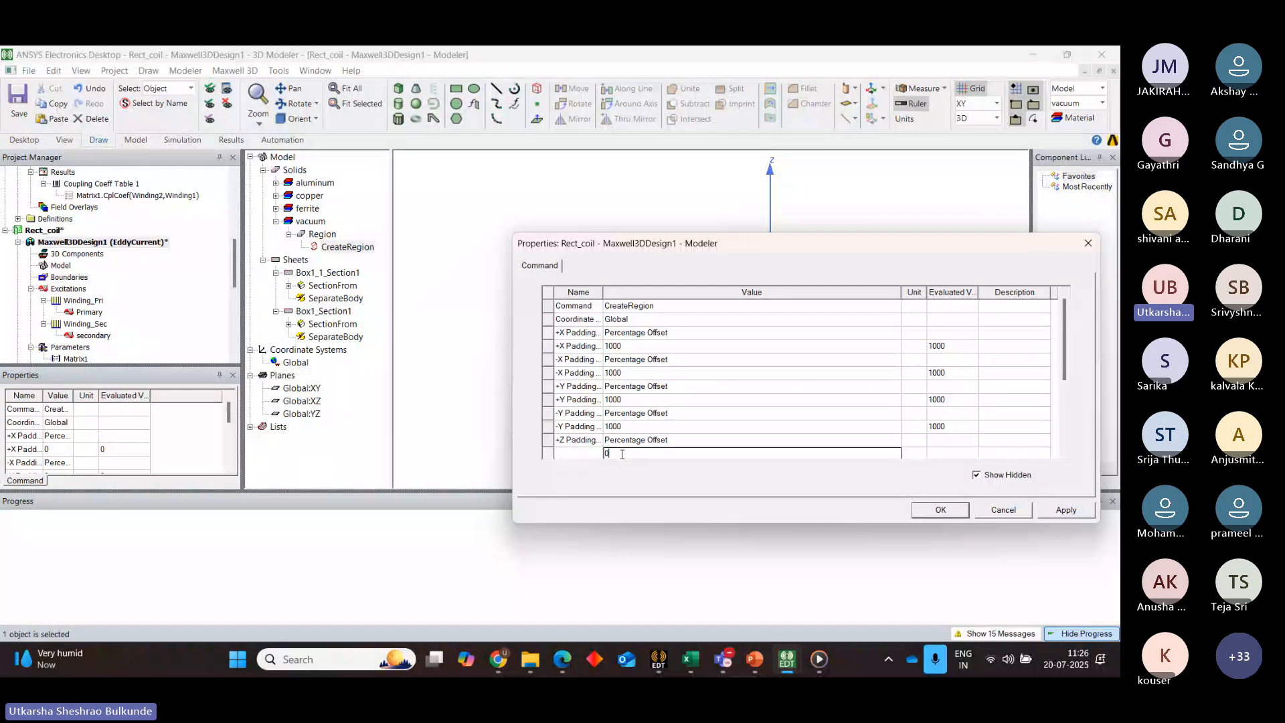
pyautogui.write('1000')
pyautogui.click(1061, 518)
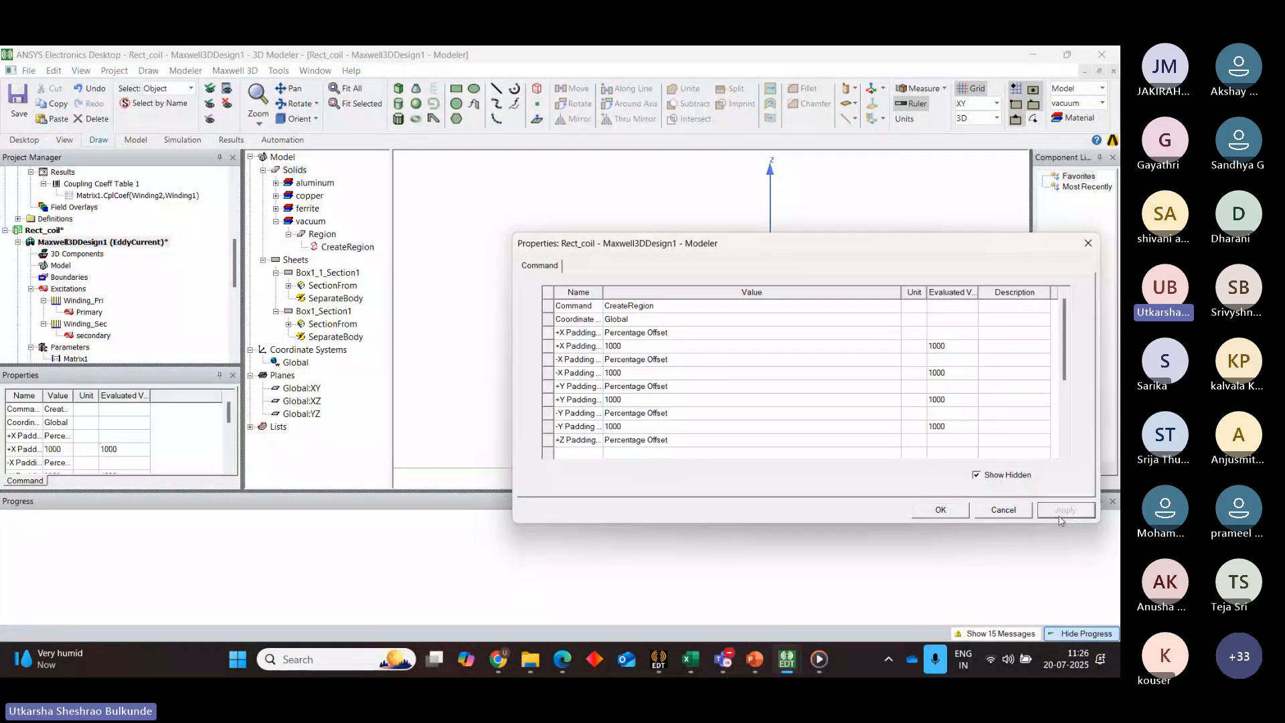
# Accept the region's padding settings and change the Region solid's material to air
pyautogui.click(960, 512)
pyautogui.scroll(-1, 613, 191)
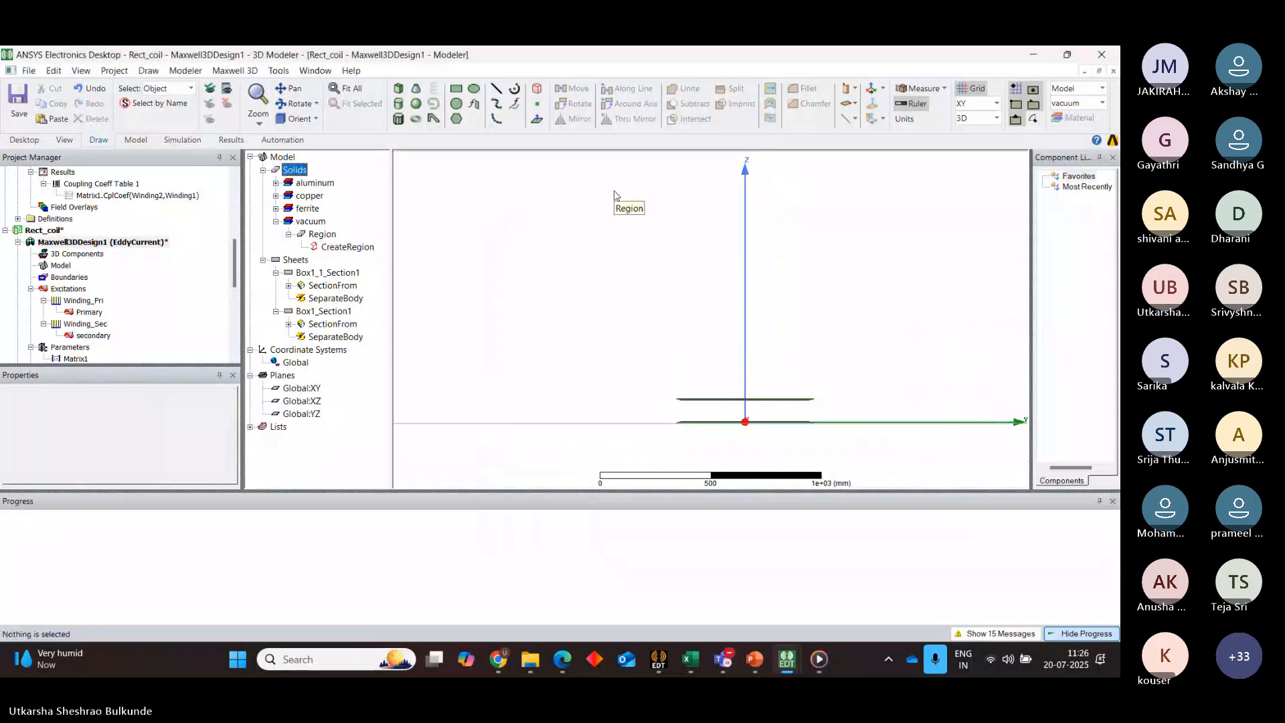
pyautogui.doubleClick(322, 234)
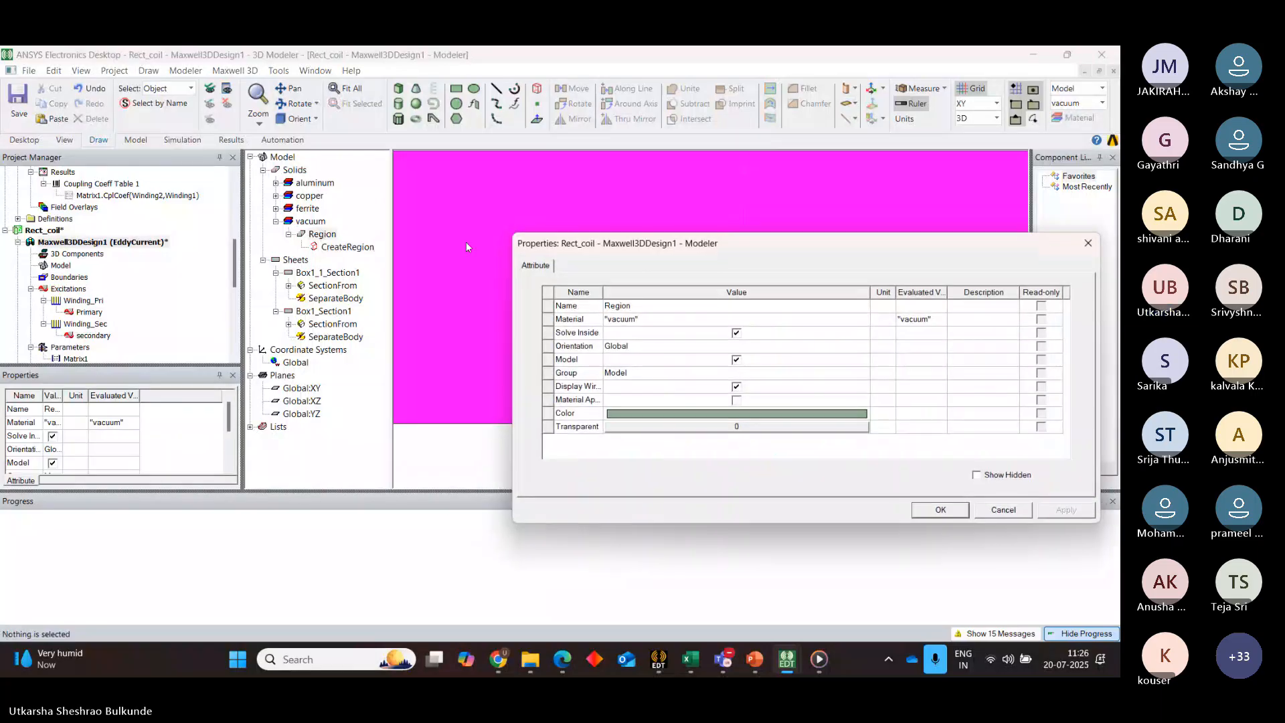
pyautogui.click(635, 320)
pyautogui.click(636, 322)
pyautogui.click(624, 329)
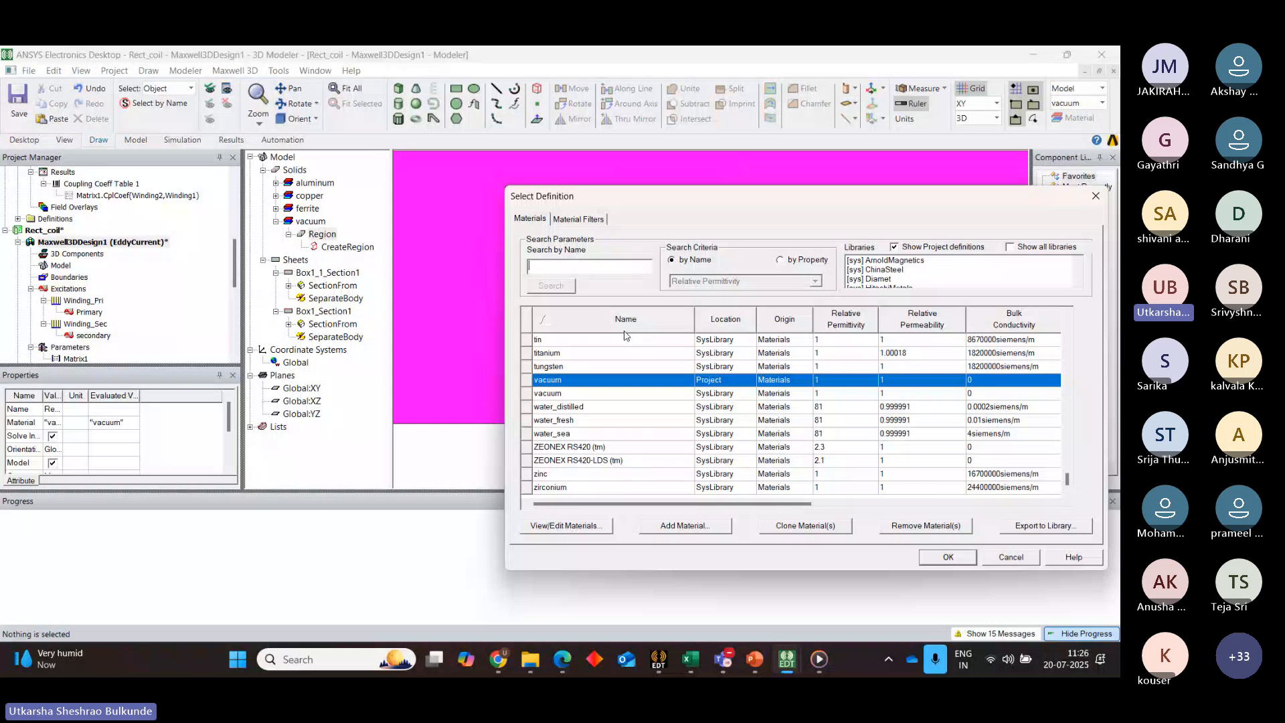
pyautogui.write('air')
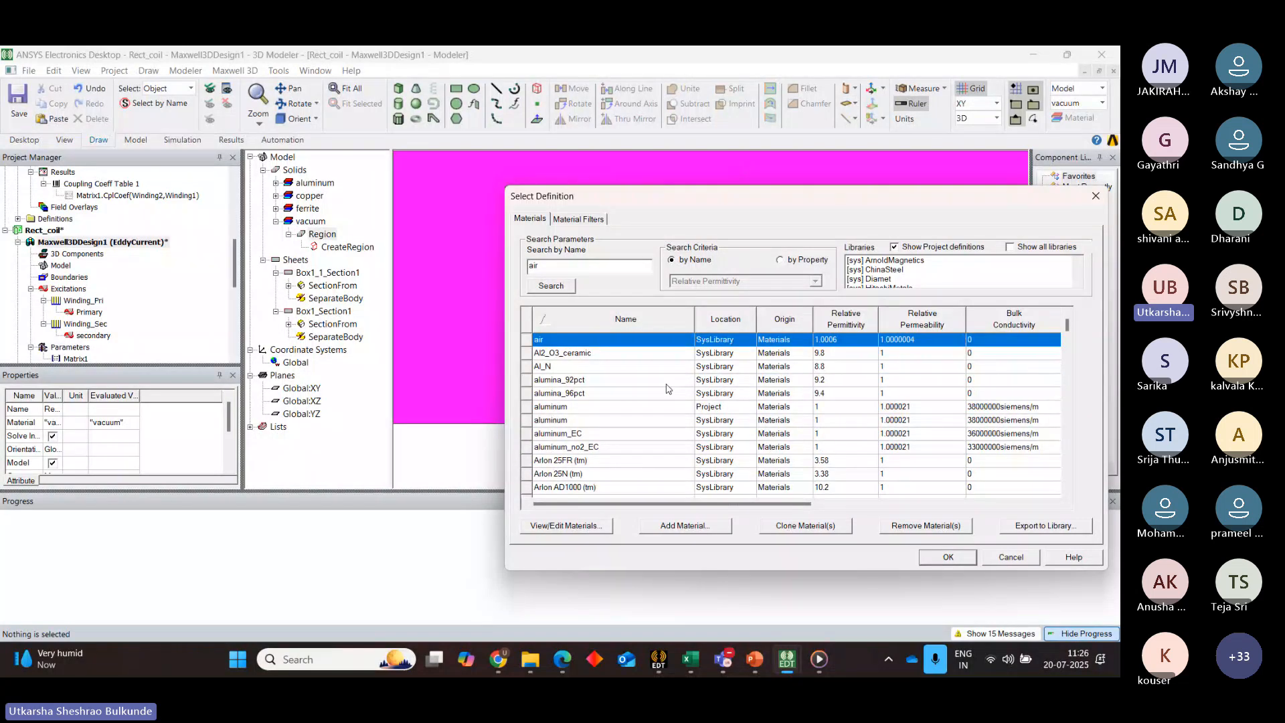
pyautogui.click(970, 561)
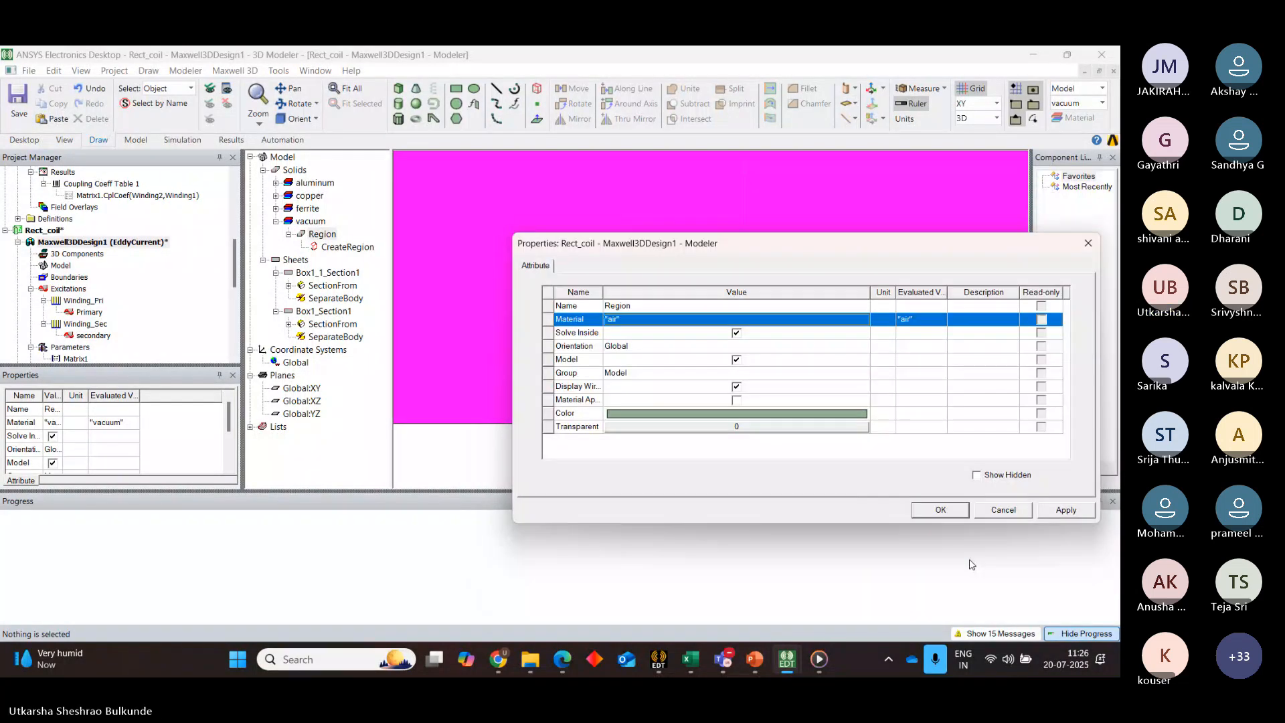
pyautogui.click(957, 514)
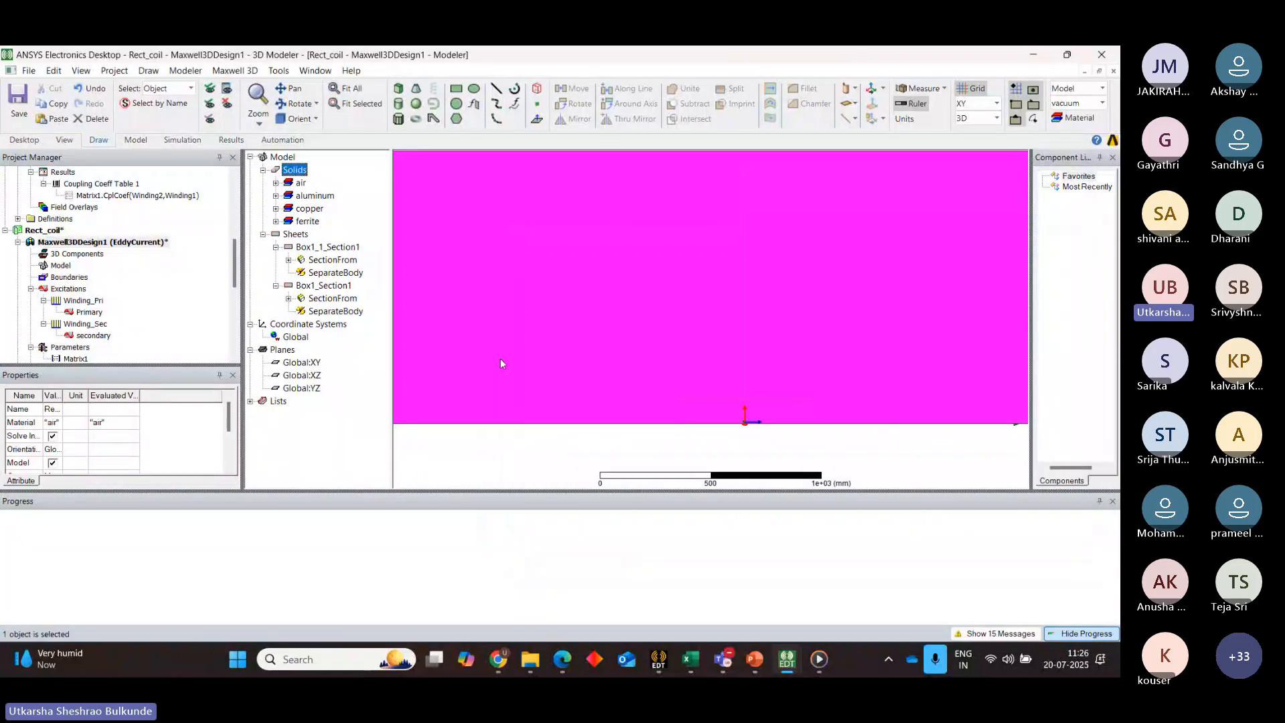
# Check the air region's extent around the coils and review its CreateRegion padding settings
pyautogui.click(573, 317)
pyautogui.scroll(-6, 574, 317)
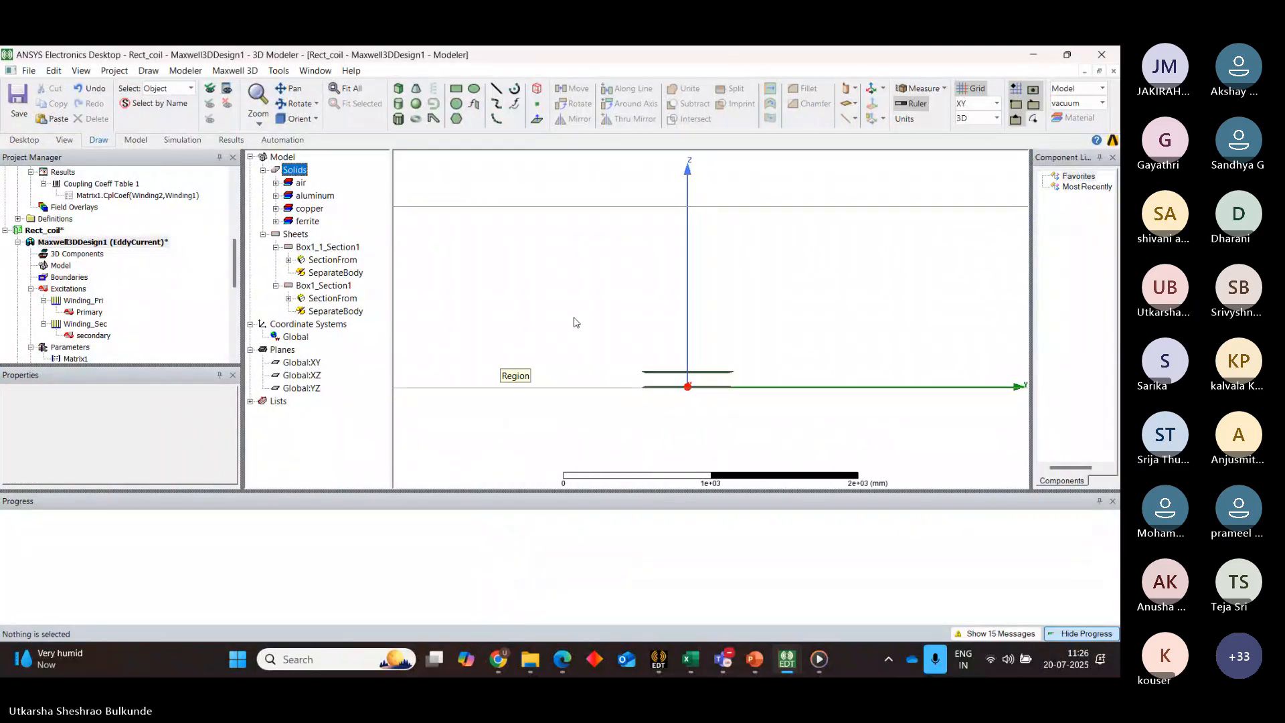
pyautogui.scroll(-2, 573, 321)
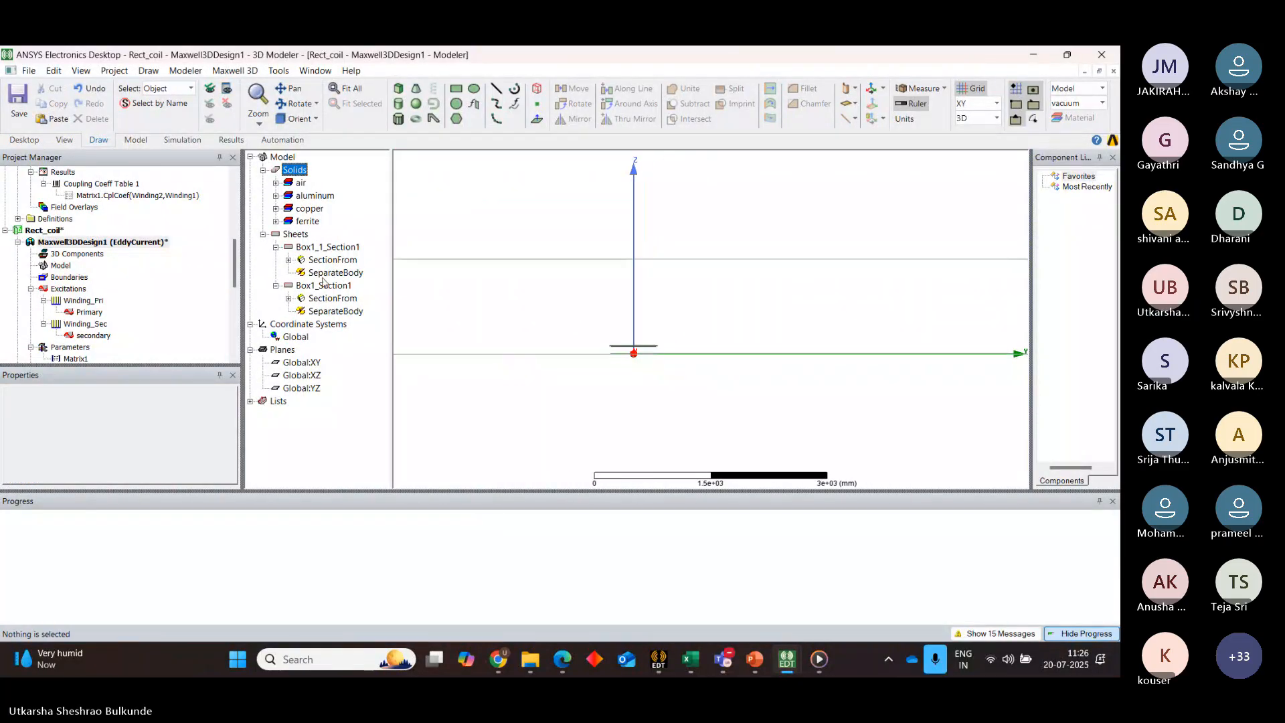
pyautogui.click(275, 183)
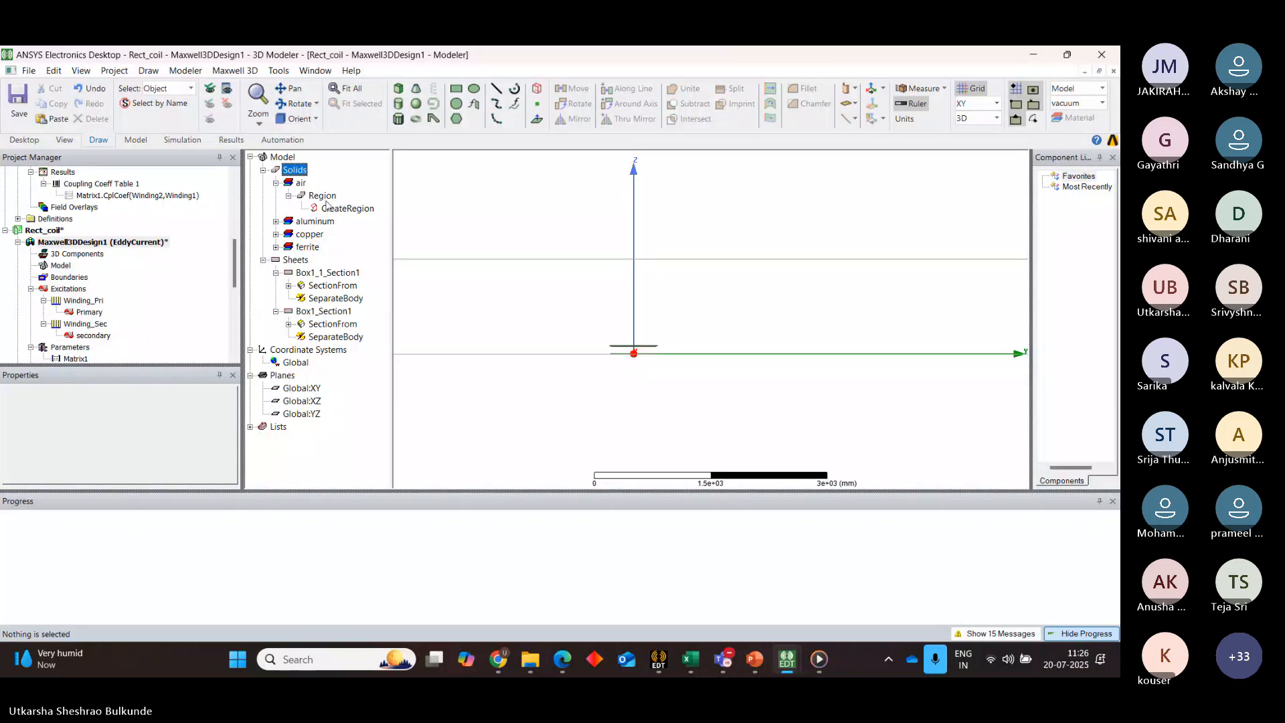
pyautogui.click(331, 209)
pyautogui.doubleClick(330, 209)
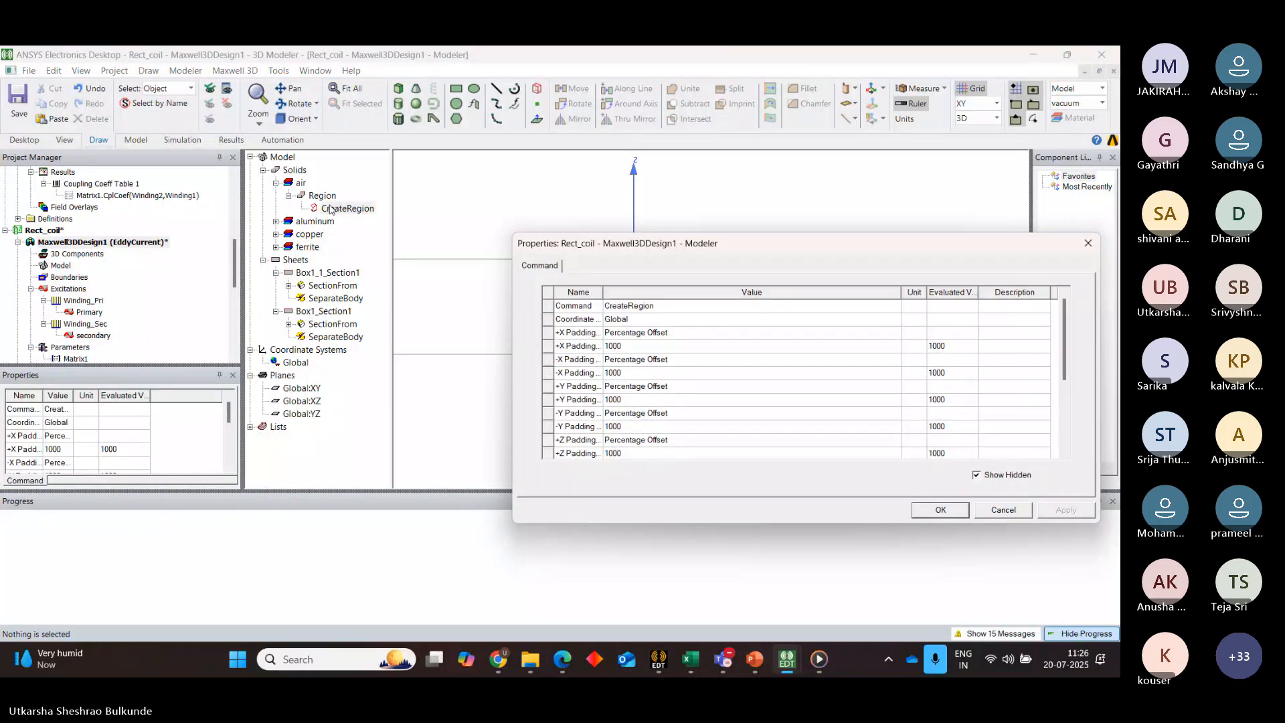
pyautogui.click(942, 510)
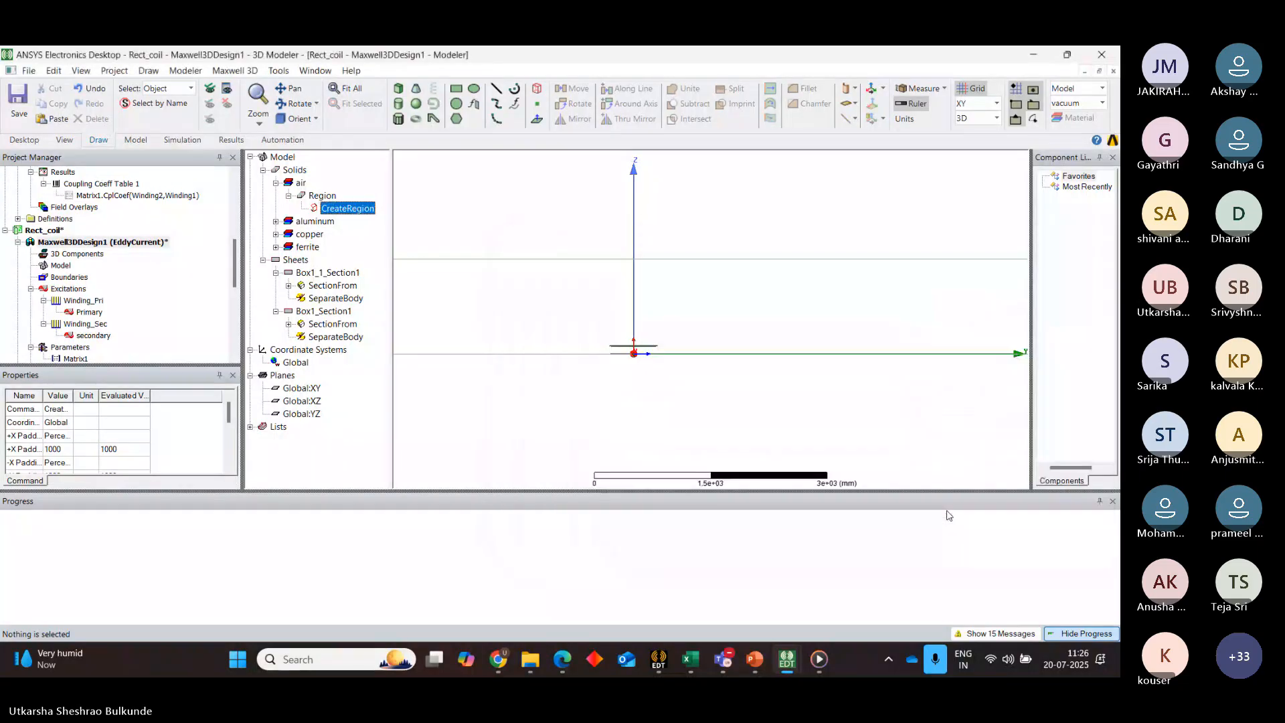
pyautogui.scroll(-3, 644, 387)
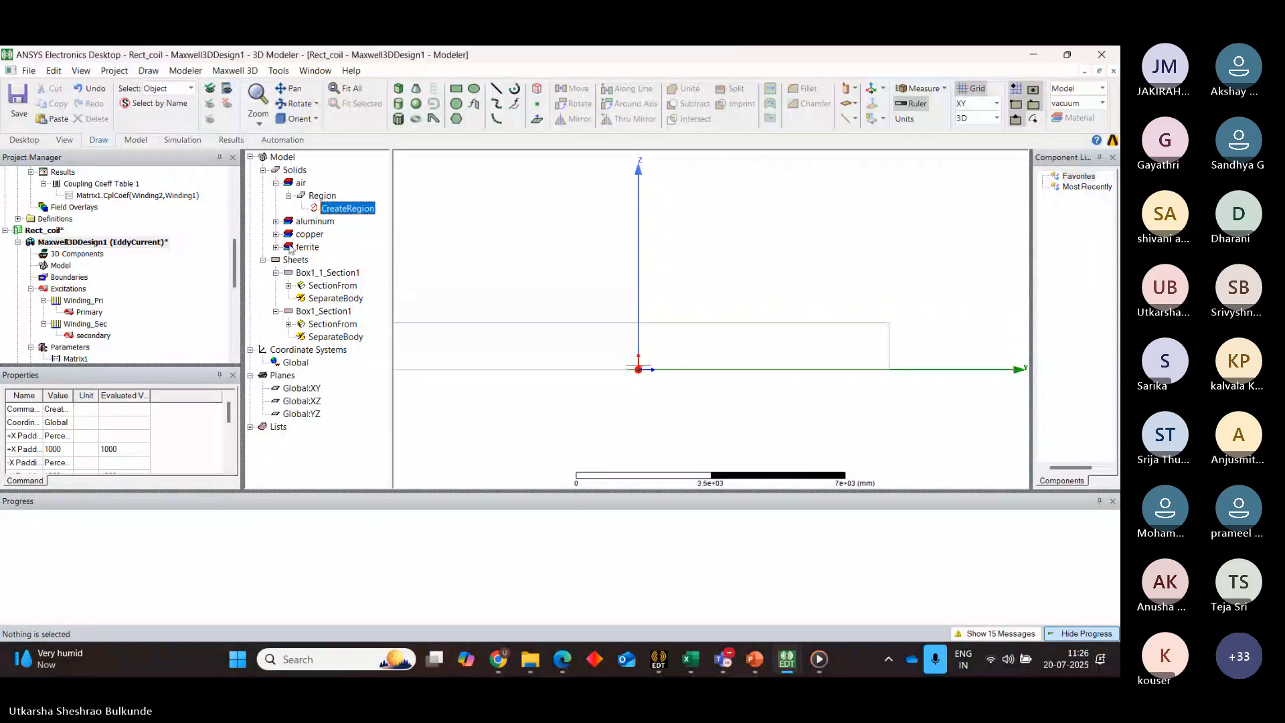
# Set the -Z padding of the air region to 1000 in its CreateRegion properties
pyautogui.click(322, 195)
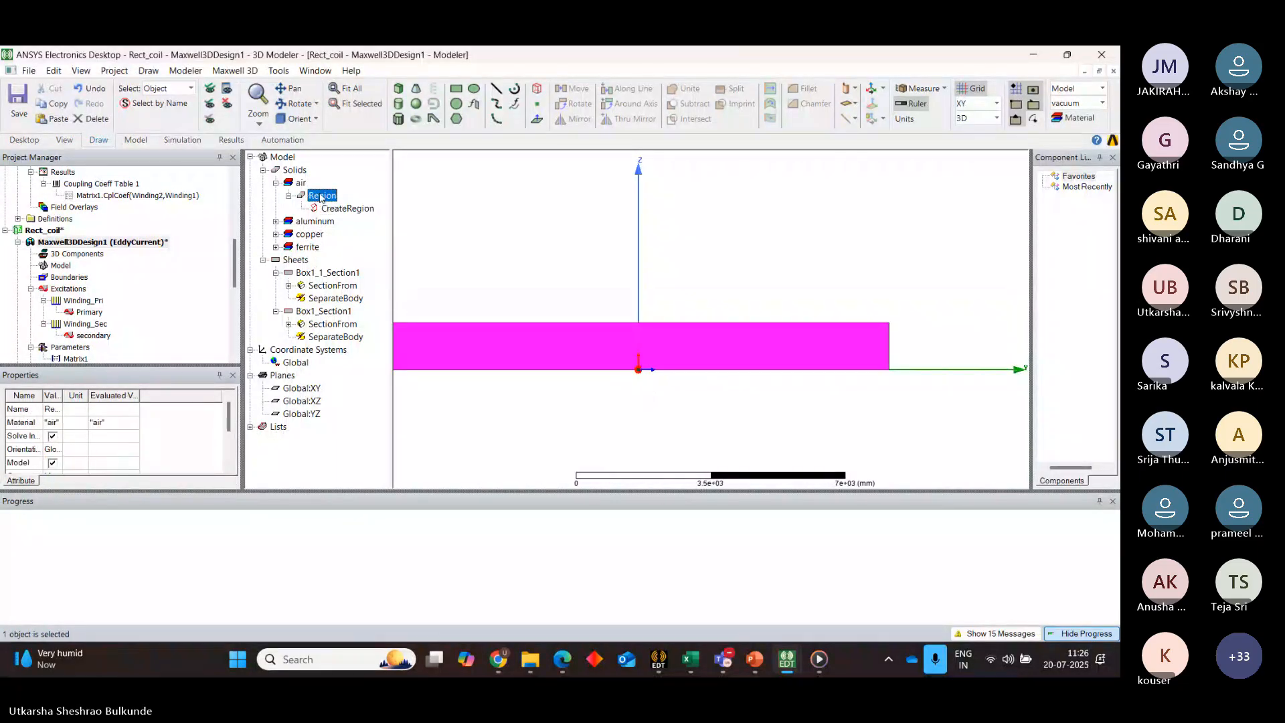
pyautogui.doubleClick(348, 208)
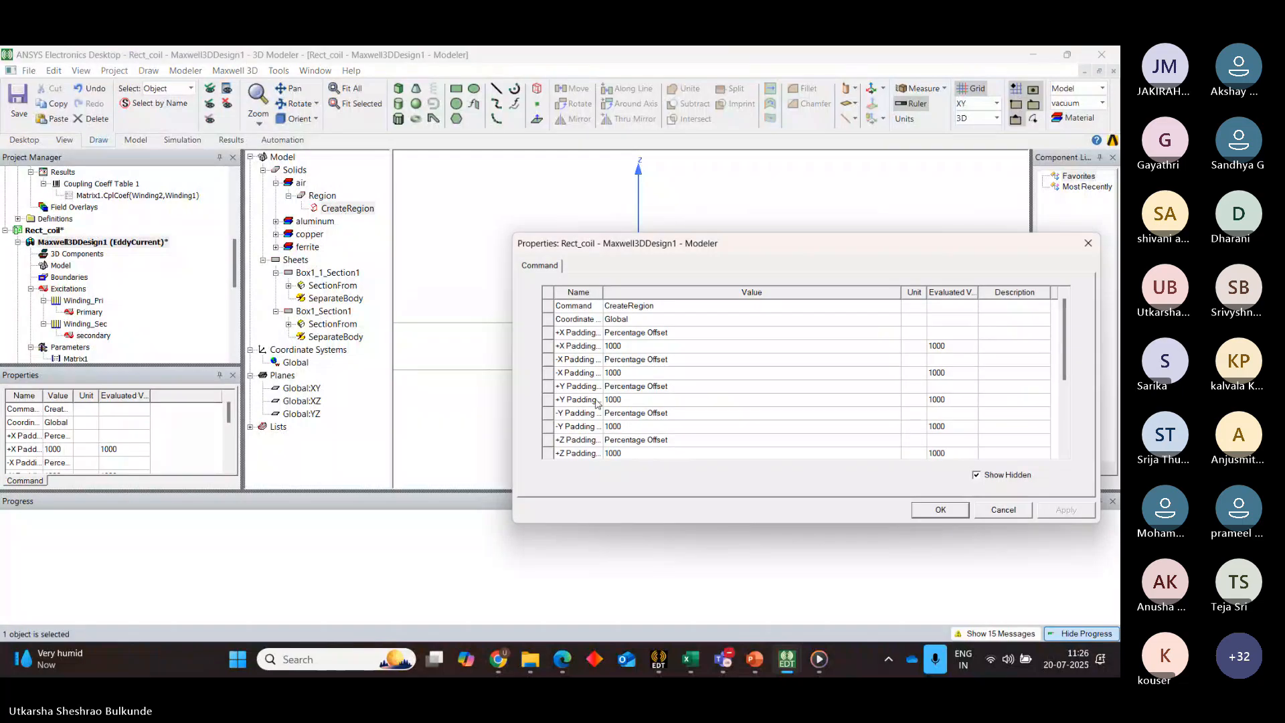
pyautogui.click(1068, 399)
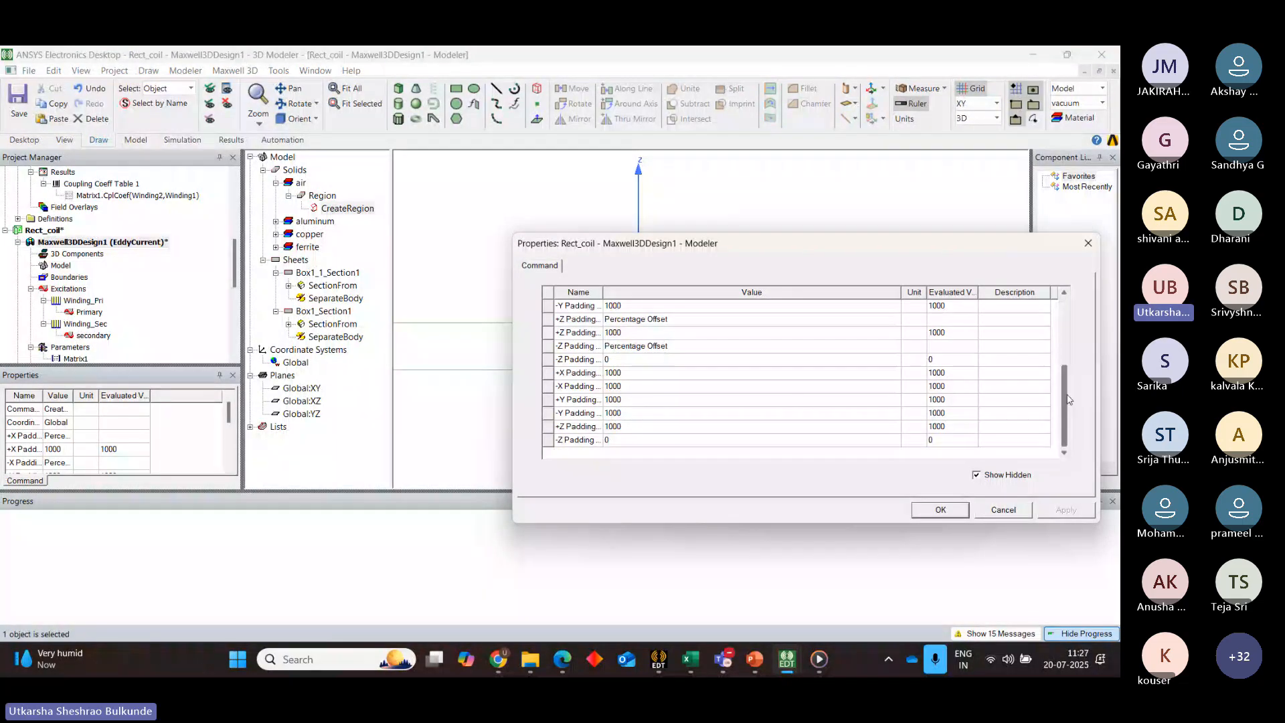
pyautogui.click(617, 360)
pyautogui.press('BackSpace')
pyautogui.write('1000')
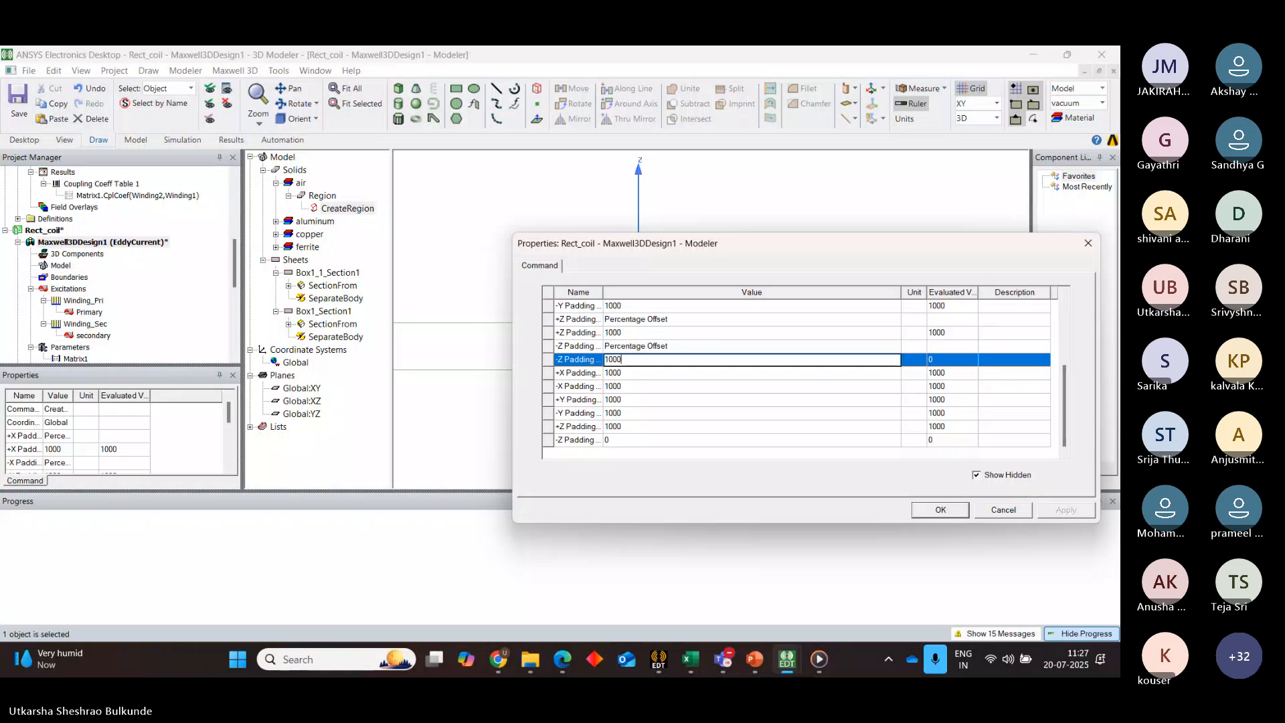
pyautogui.click(941, 510)
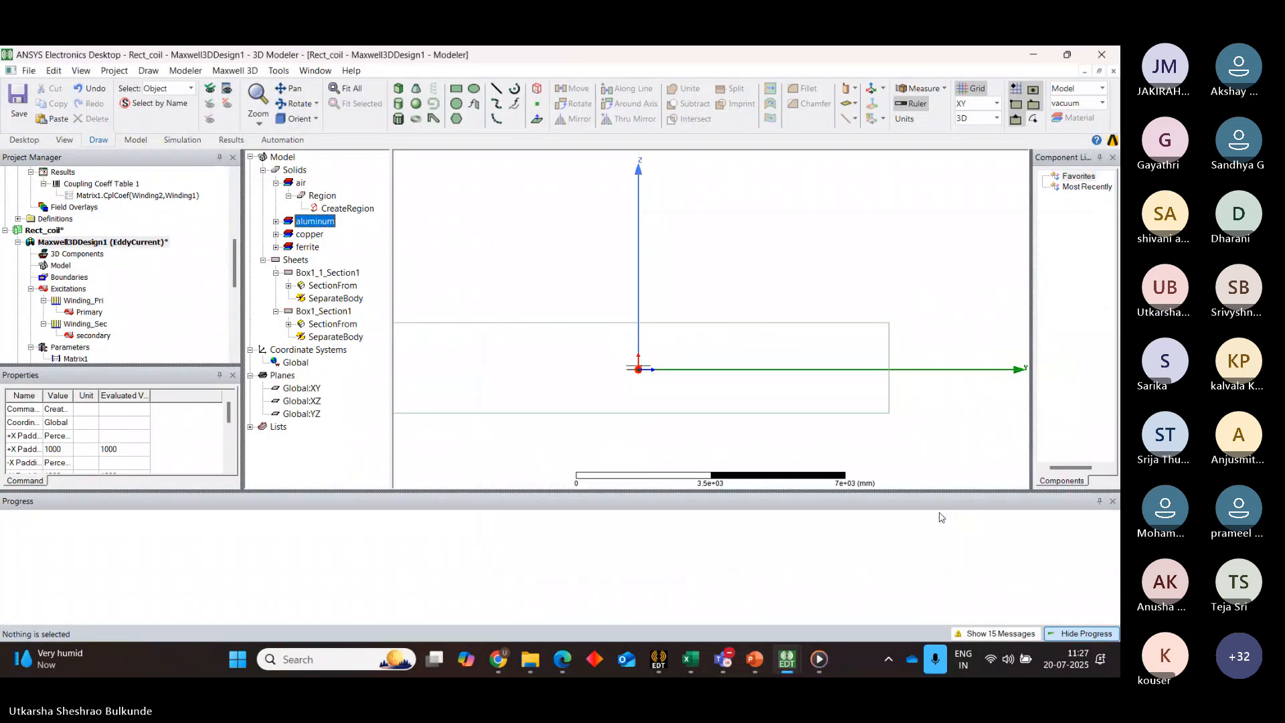
pyautogui.click(691, 314)
pyautogui.scroll(3, 691, 314)
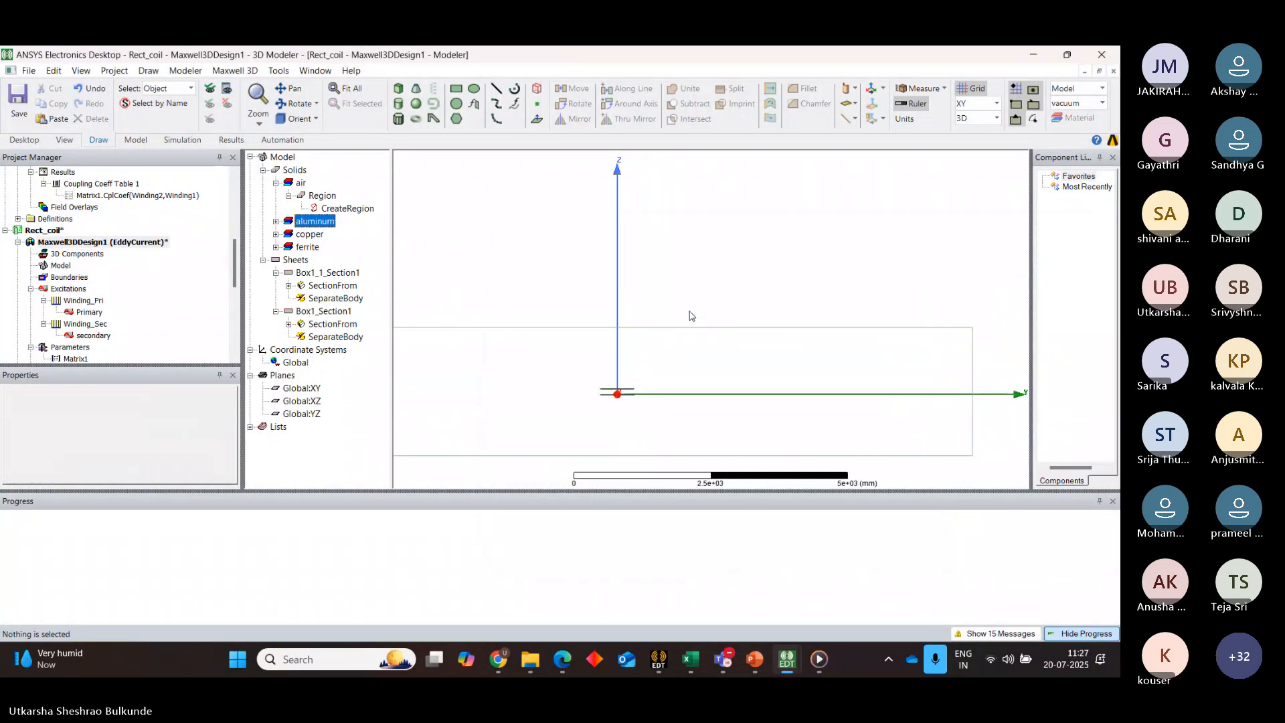
pyautogui.scroll(1, 691, 314)
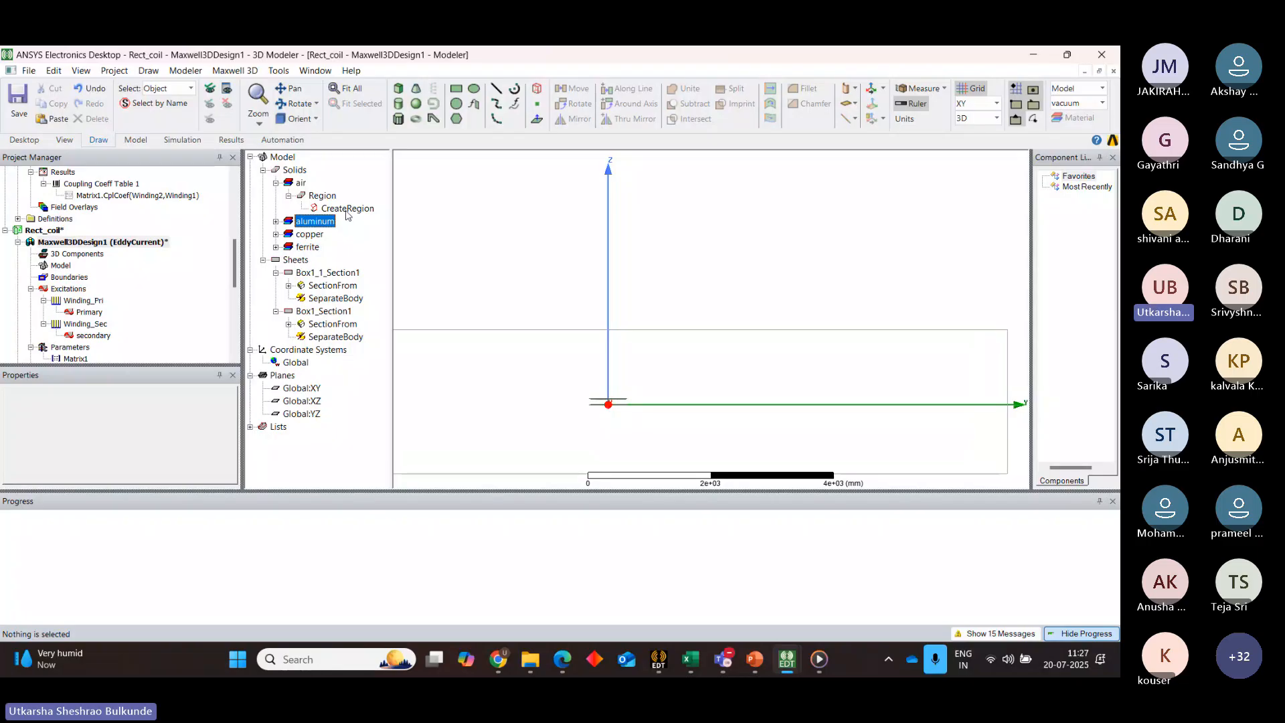
# Run a validation check on the Rect_coil design and close the report
pyautogui.click(182, 139)
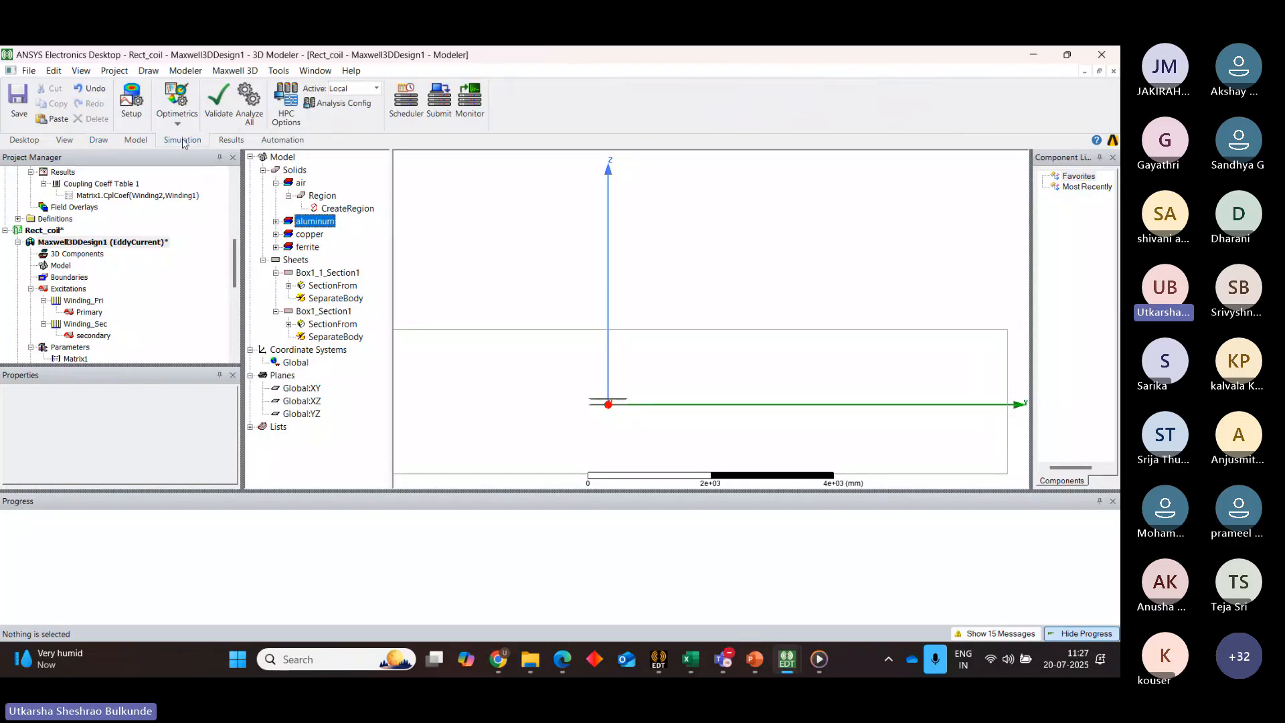
pyautogui.click(219, 102)
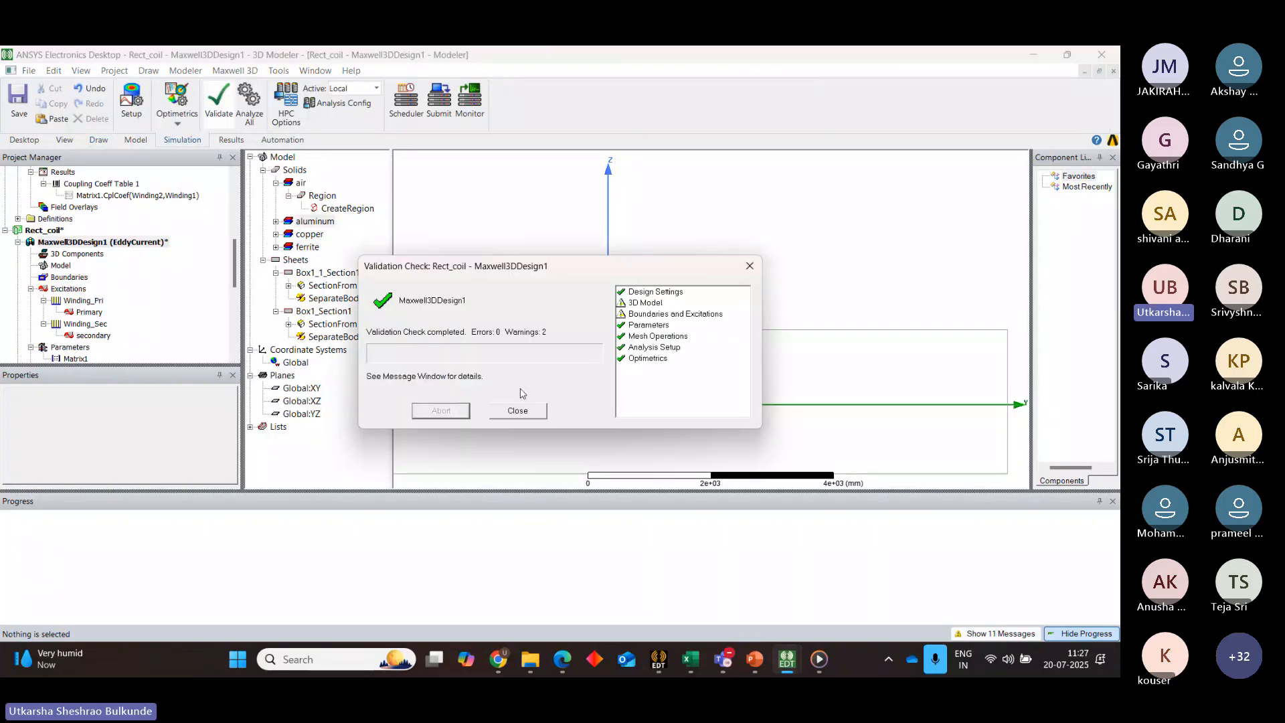
pyautogui.click(518, 412)
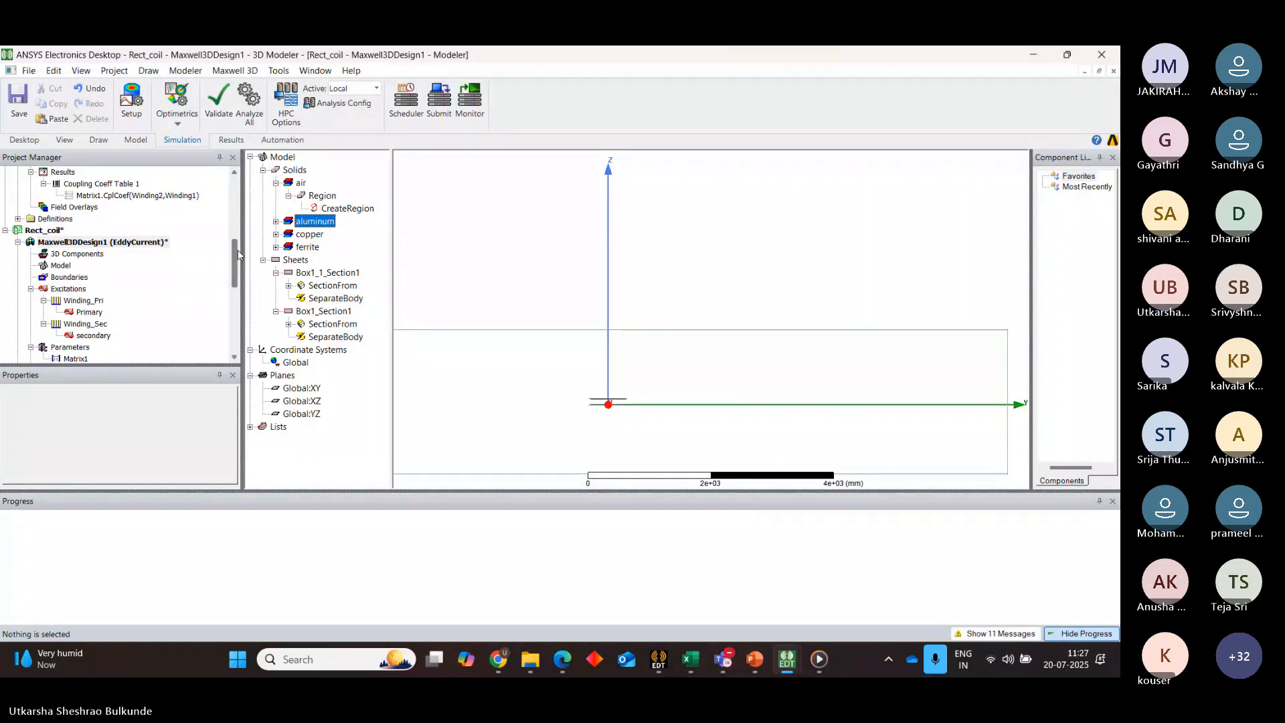
pyautogui.scroll(-3, 220, 253)
pyautogui.scroll(2, 156, 234)
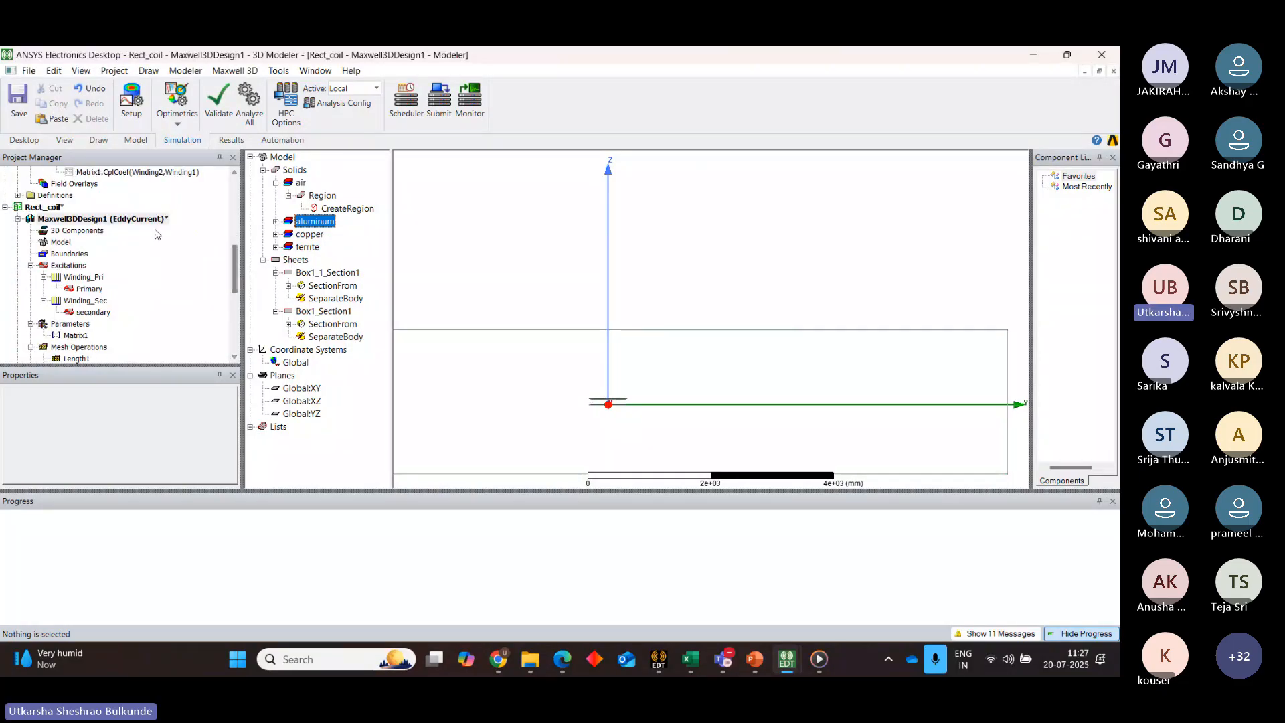
# Repeat the validation check twice for Maxwell3DDesign1 under Rect_coil, closing each report
pyautogui.click(134, 219)
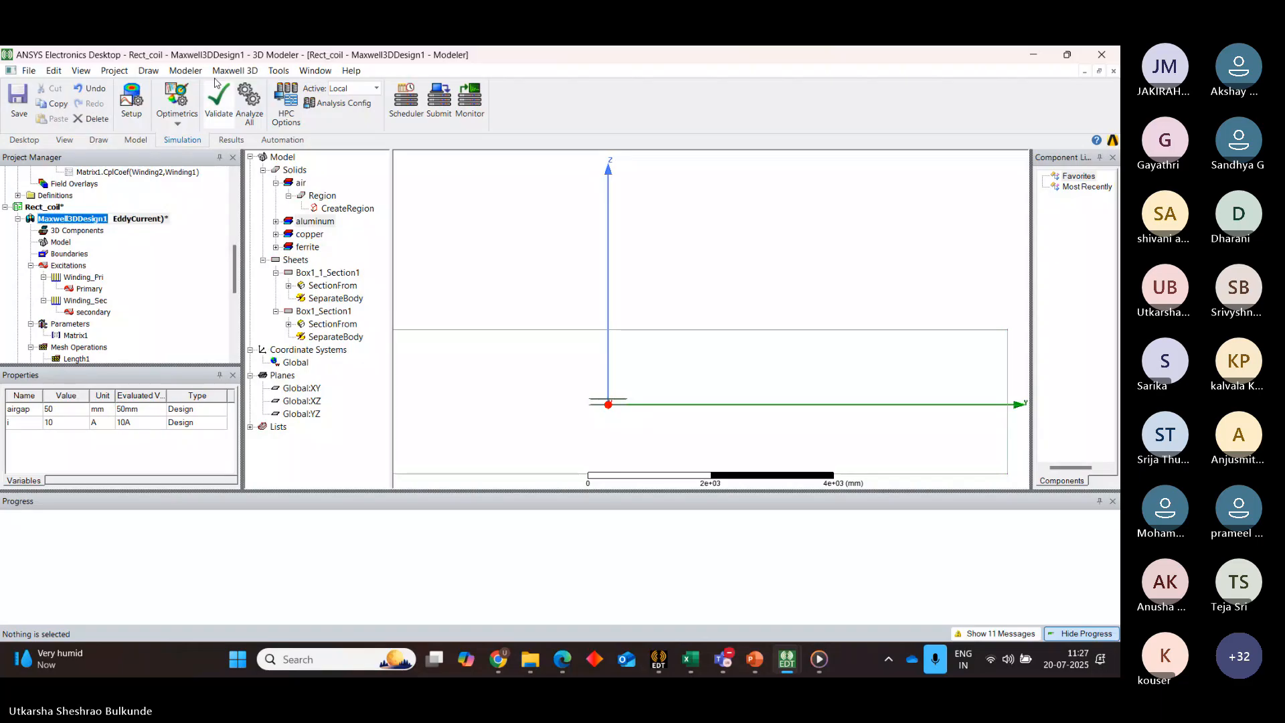
pyautogui.click(234, 71)
pyautogui.click(227, 117)
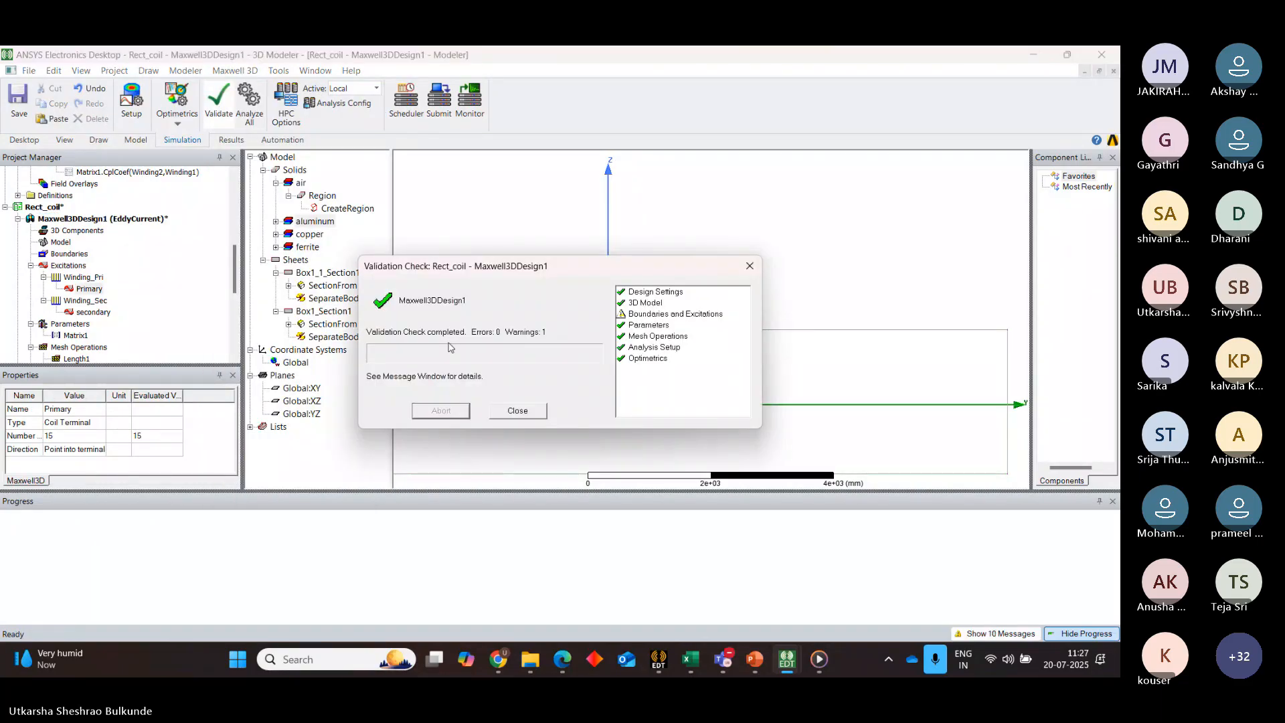
pyautogui.click(517, 407)
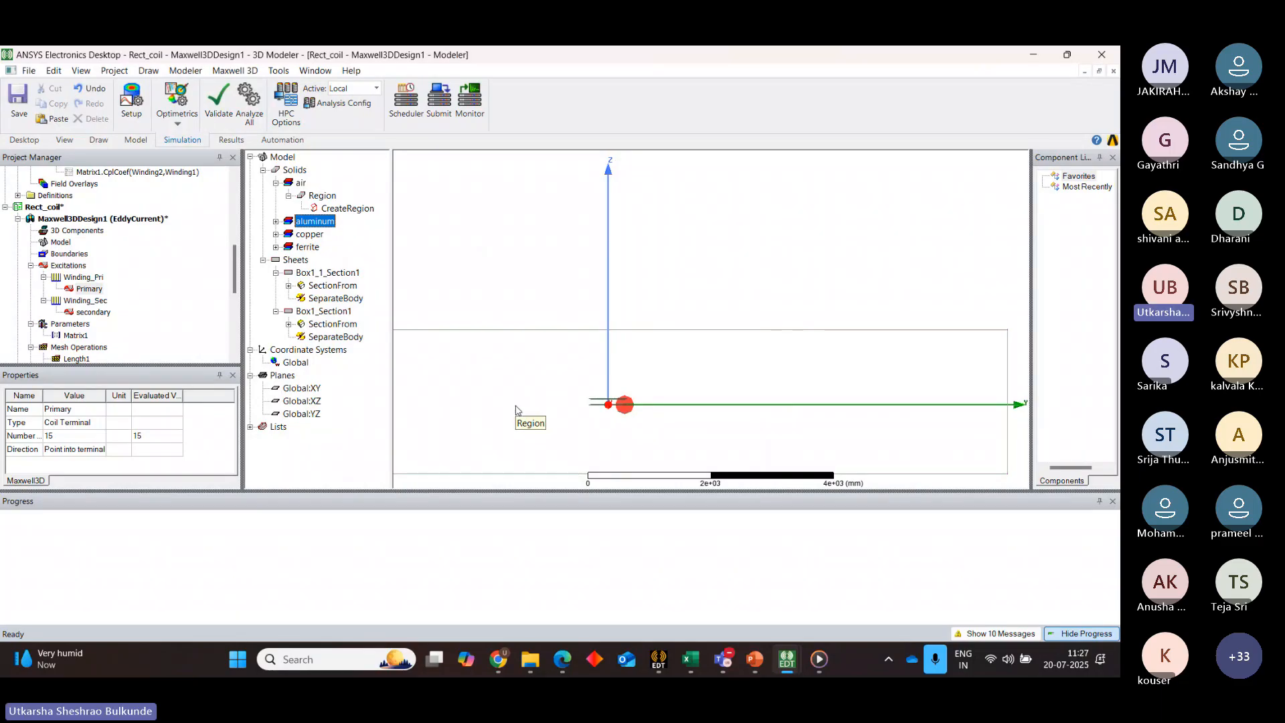
pyautogui.scroll(-2, 600, 316)
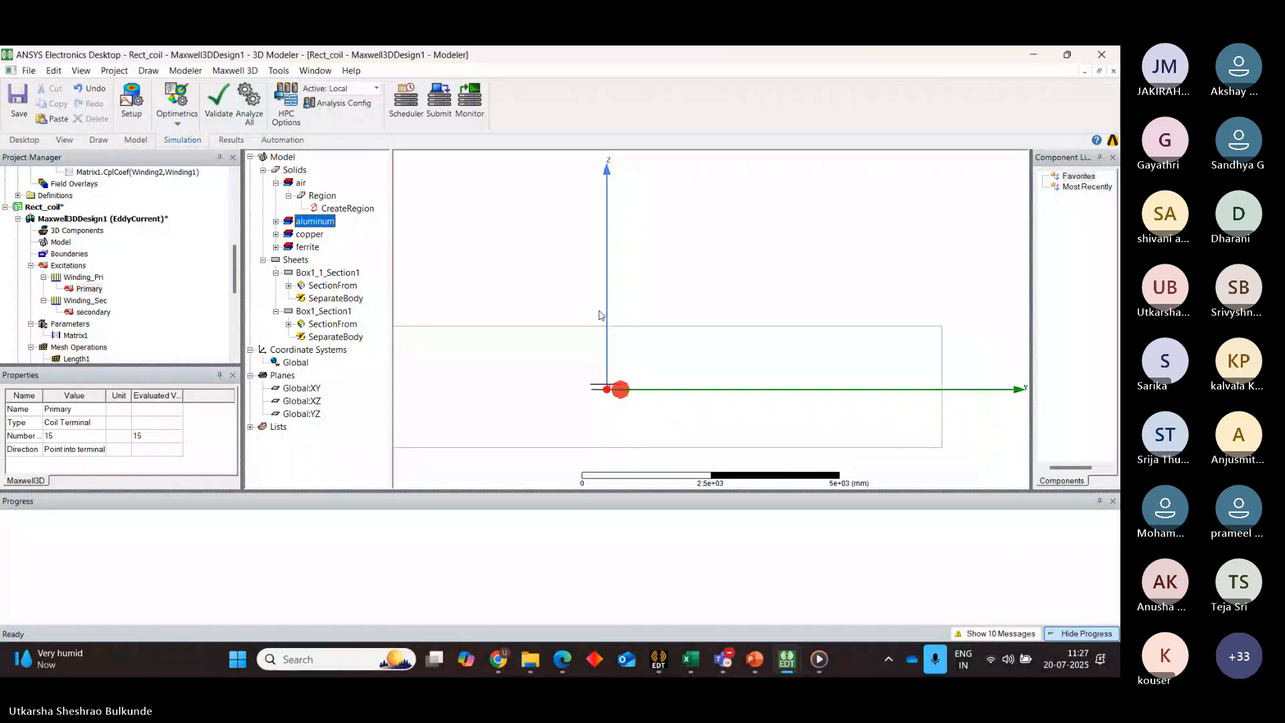
pyautogui.click(100, 219)
pyautogui.click(219, 99)
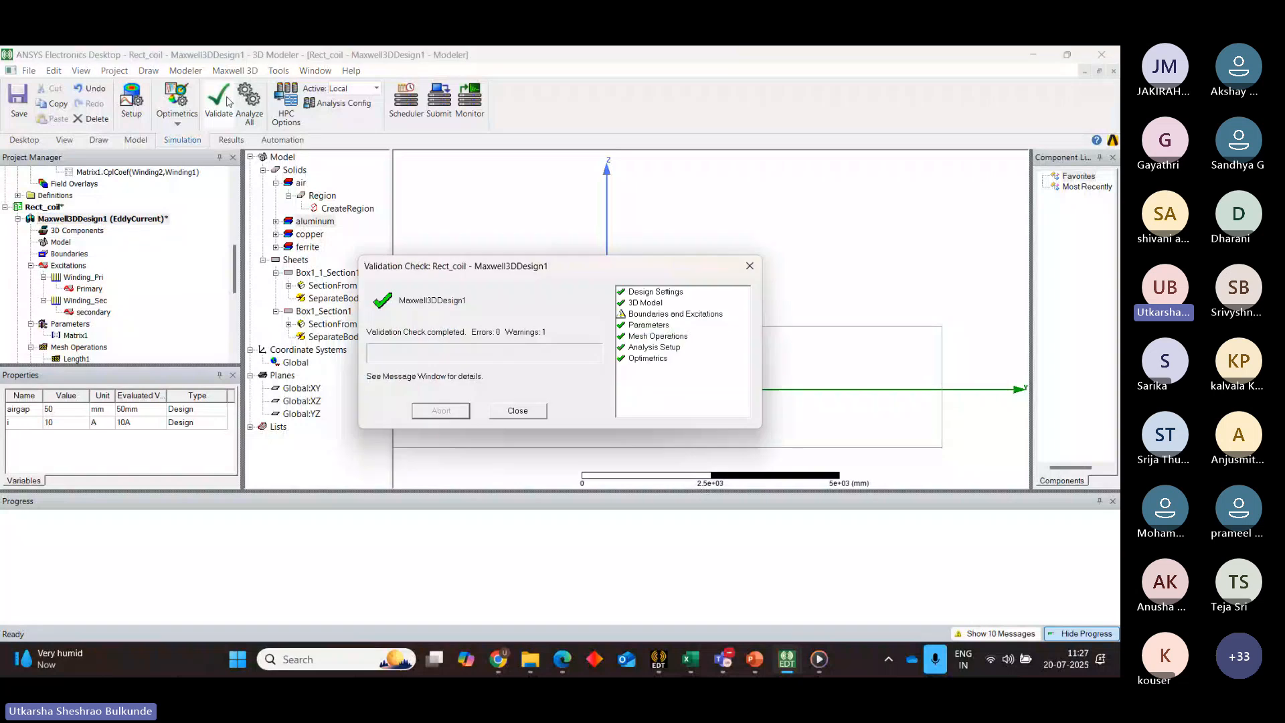
pyautogui.click(518, 411)
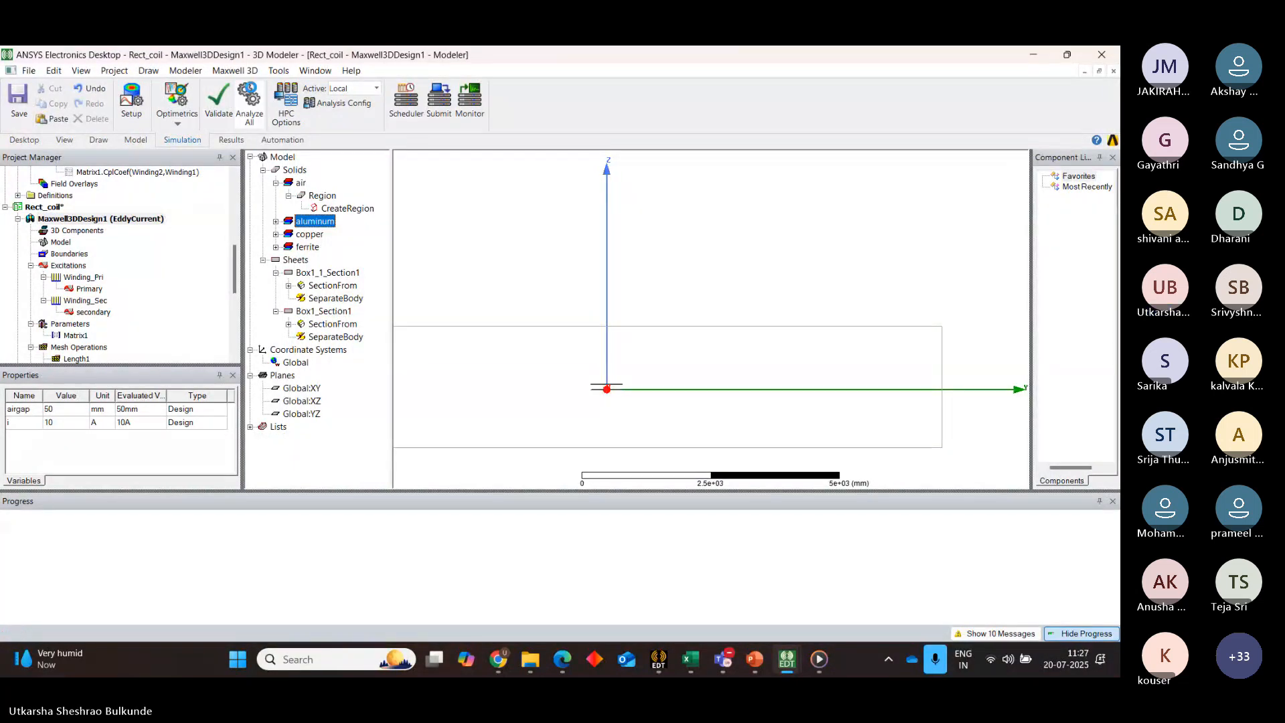
# Run Analyze All on the Rect_coil design and collapse the air group in the model tree
pyautogui.click(249, 103)
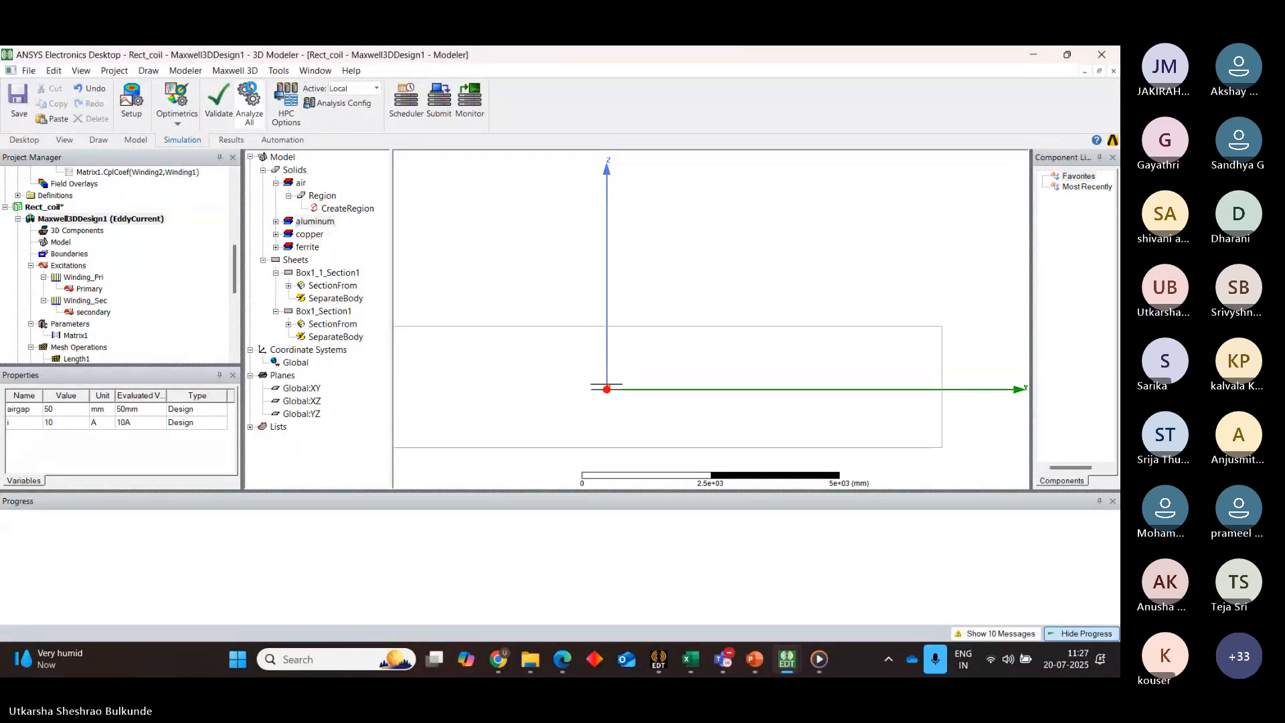
pyautogui.click(253, 94)
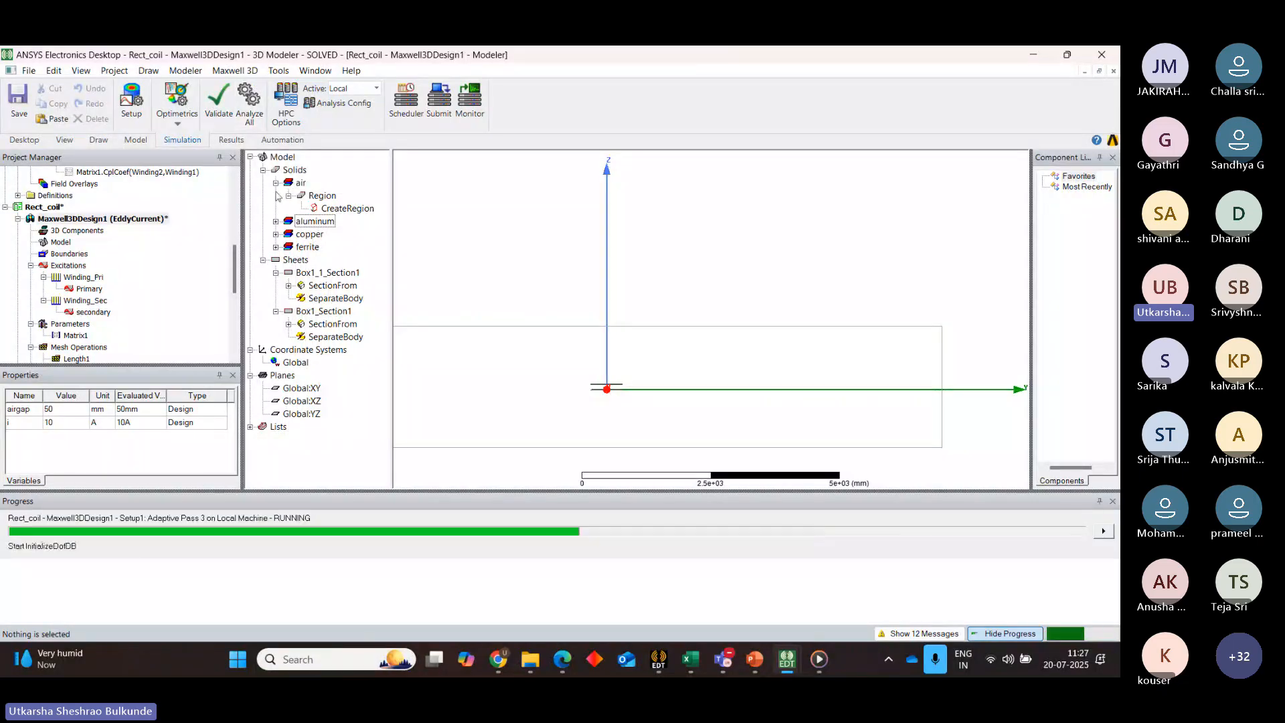
pyautogui.click(276, 183)
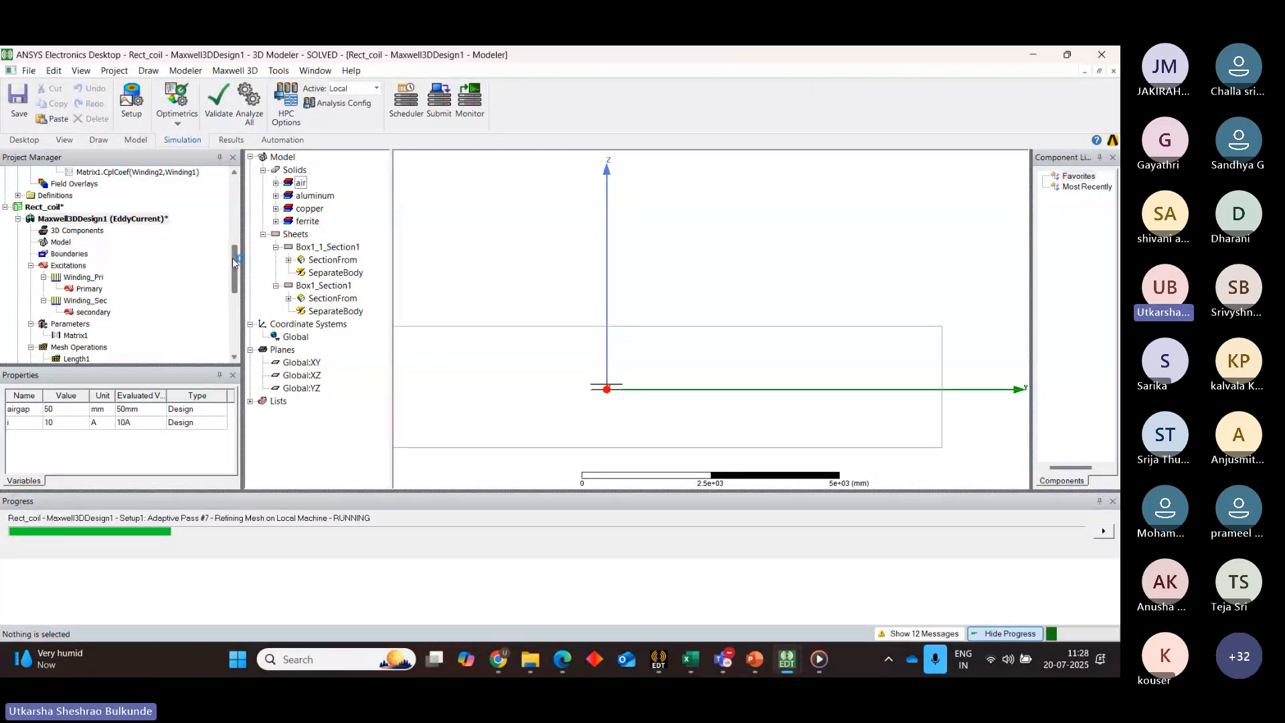
# Delete the Coupling Coeff Plot 1, Coupling Coeff Table 1 and L Table 1 reports from the Rect_coil results
pyautogui.moveTo(234, 262)
pyautogui.mouseDown()
pyautogui.moveTo(238, 290)
pyautogui.moveTo(240, 274)
pyautogui.mouseUp()
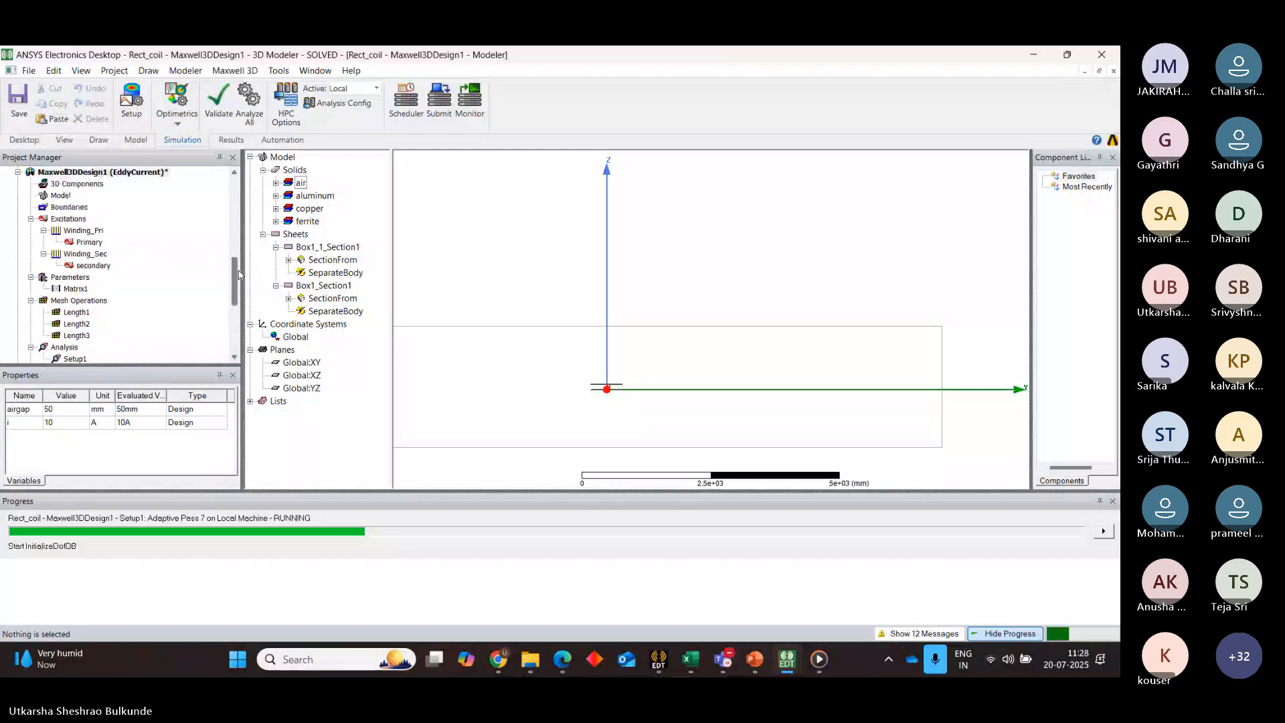
pyautogui.scroll(-4, 105, 295)
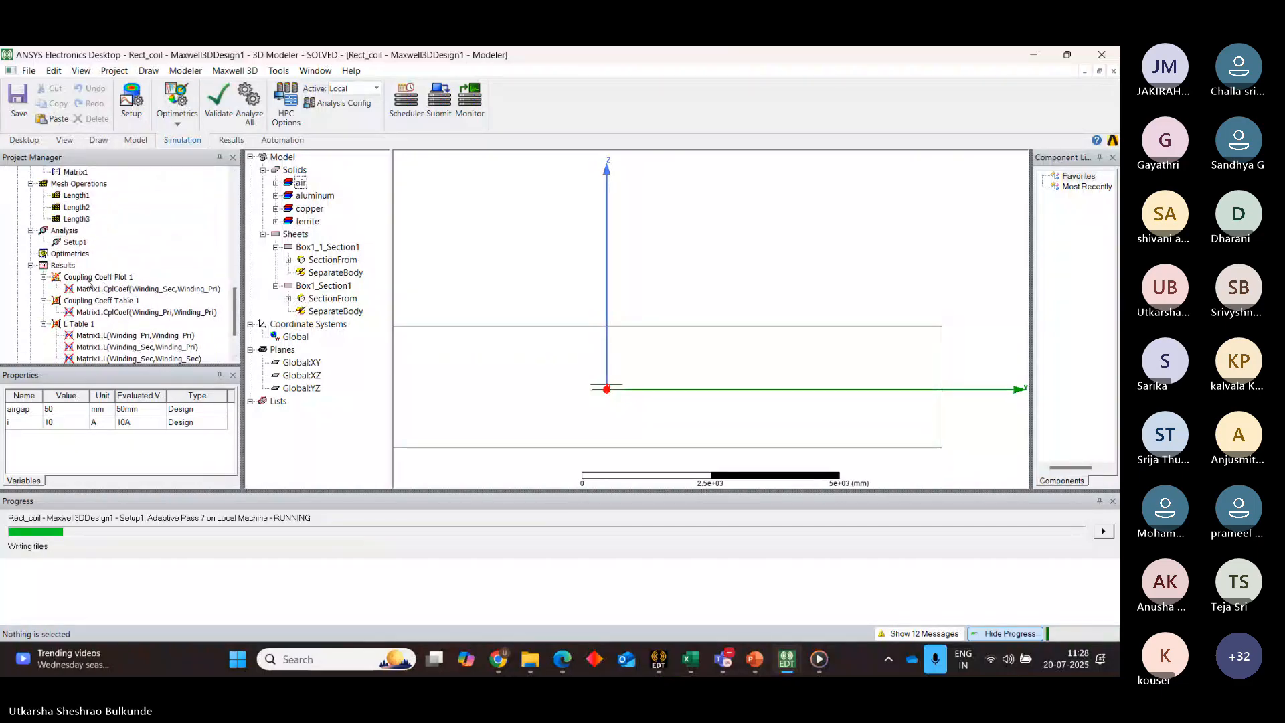
pyautogui.rightClick(87, 278)
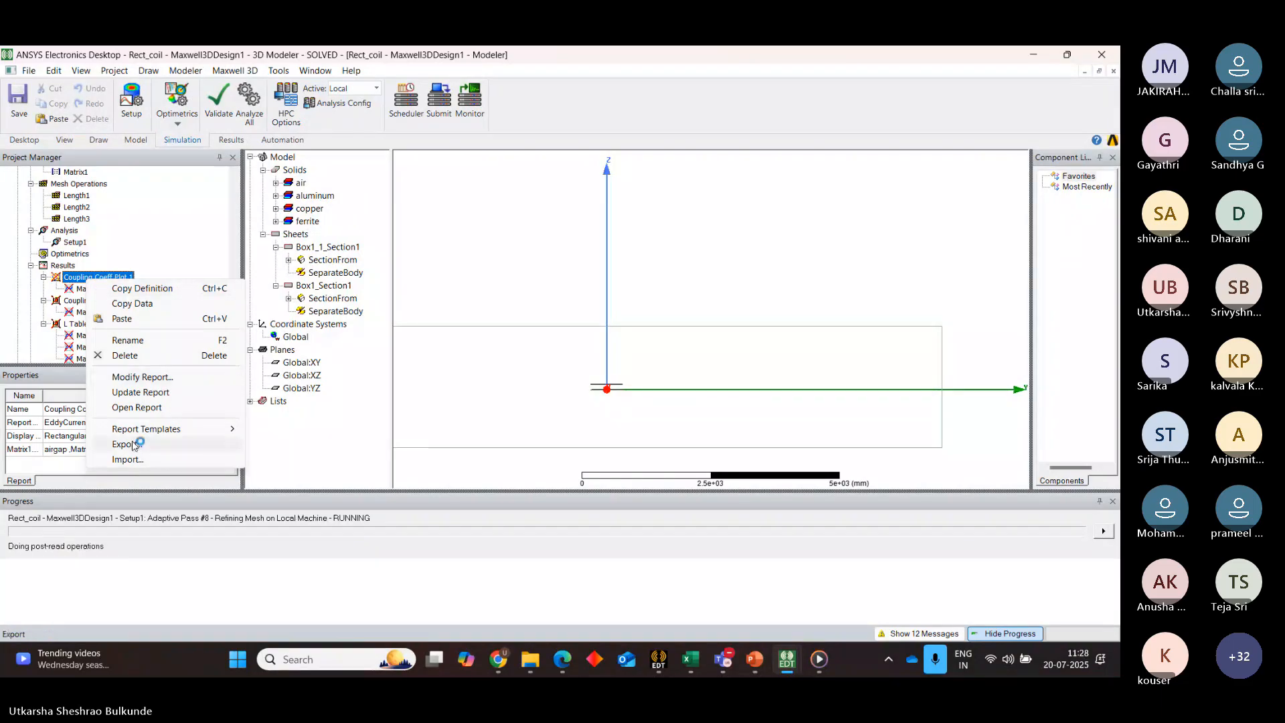
pyautogui.click(127, 355)
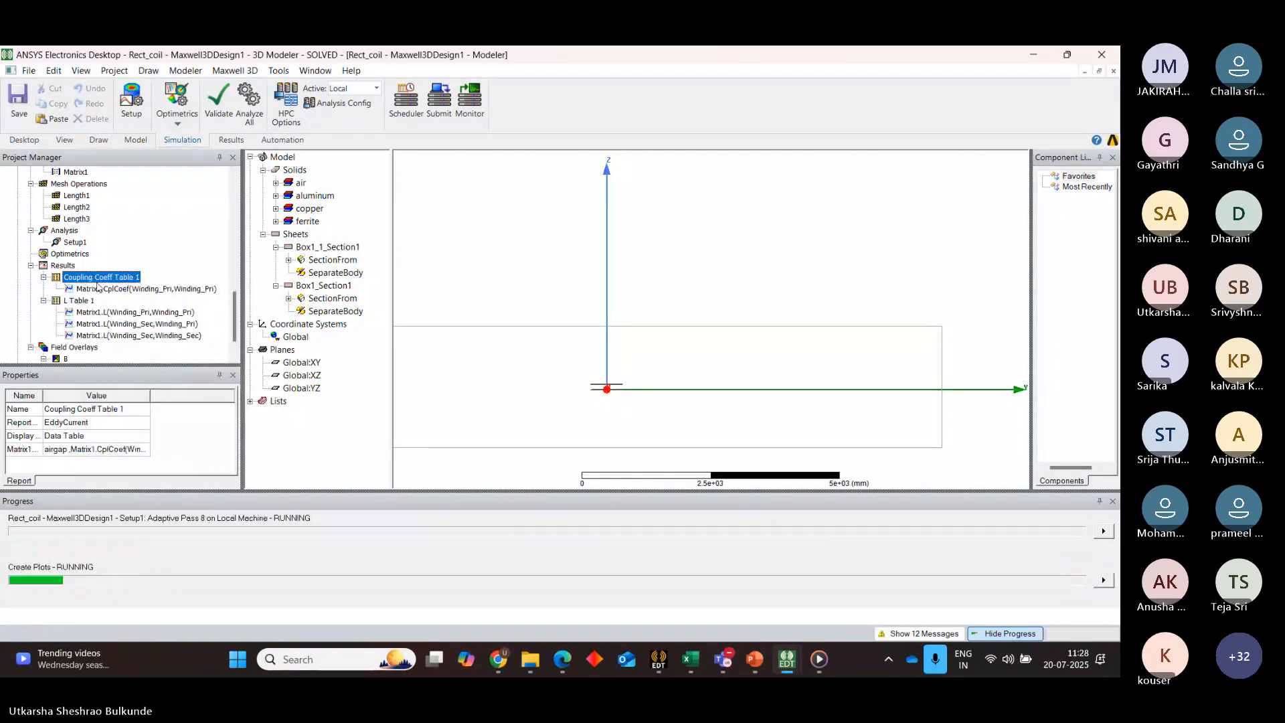
pyautogui.rightClick(98, 285)
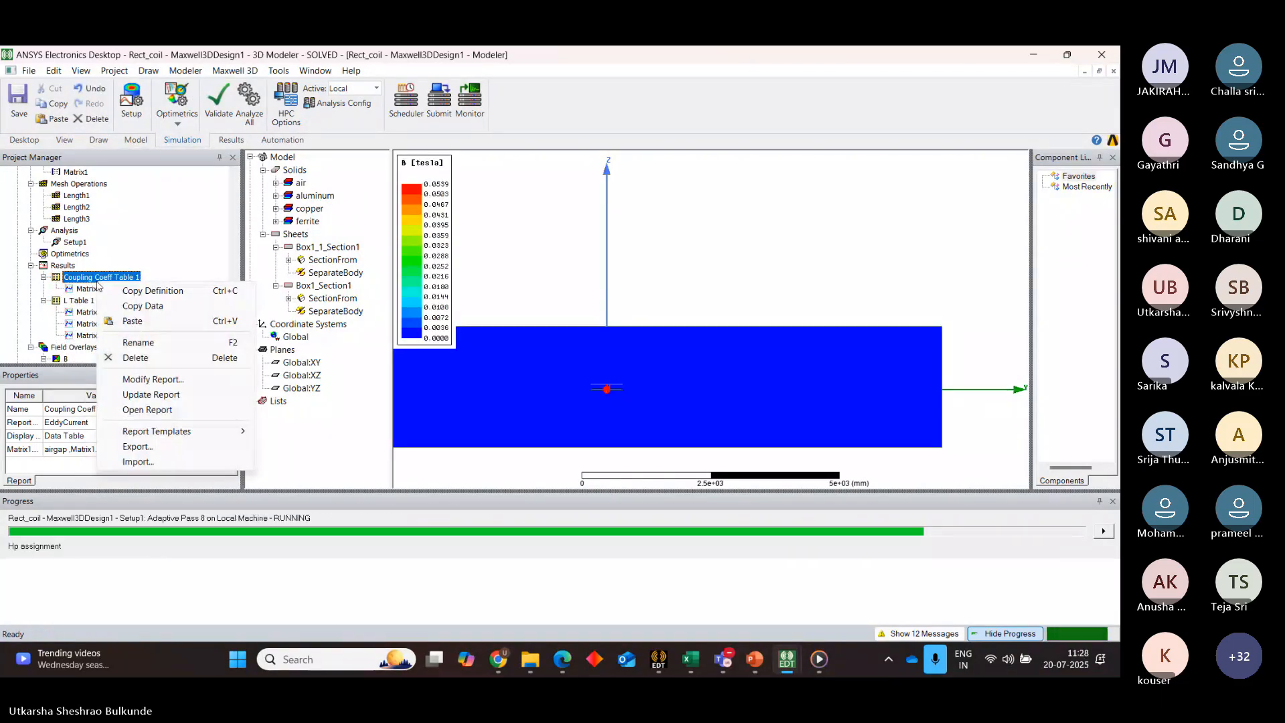
pyautogui.click(137, 357)
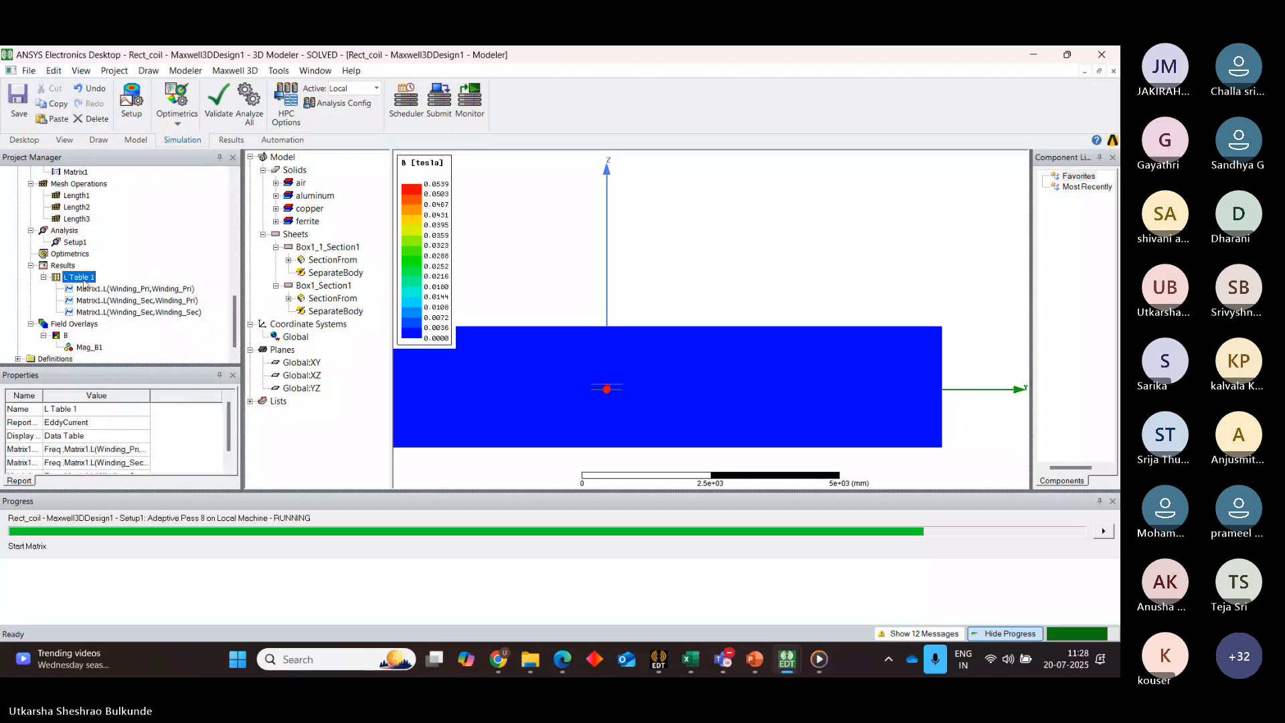
pyautogui.rightClick(85, 283)
pyautogui.click(126, 356)
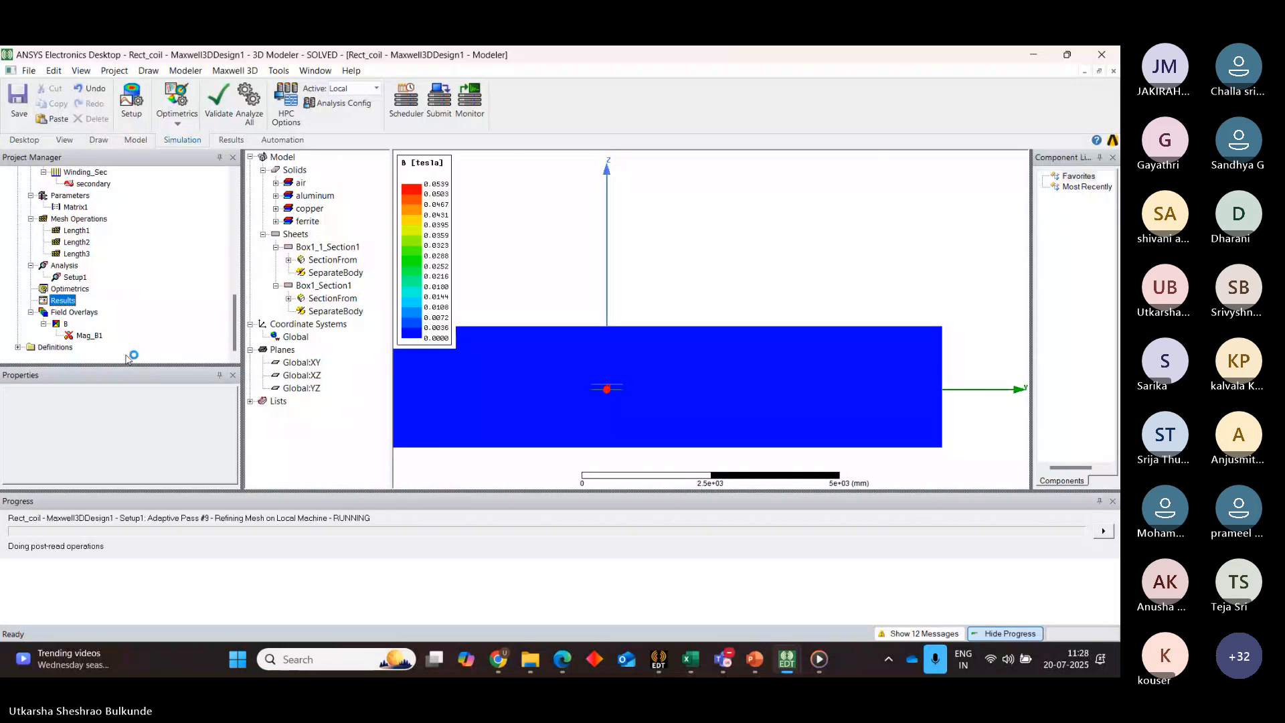
# Create an EddyCurrent data table of Matrix1.CplCoef(Winding_Sec,Winding_Pri) with Freq as primary sweep and close the report setup
pyautogui.rightClick(67, 303)
pyautogui.moveTo(168, 302)
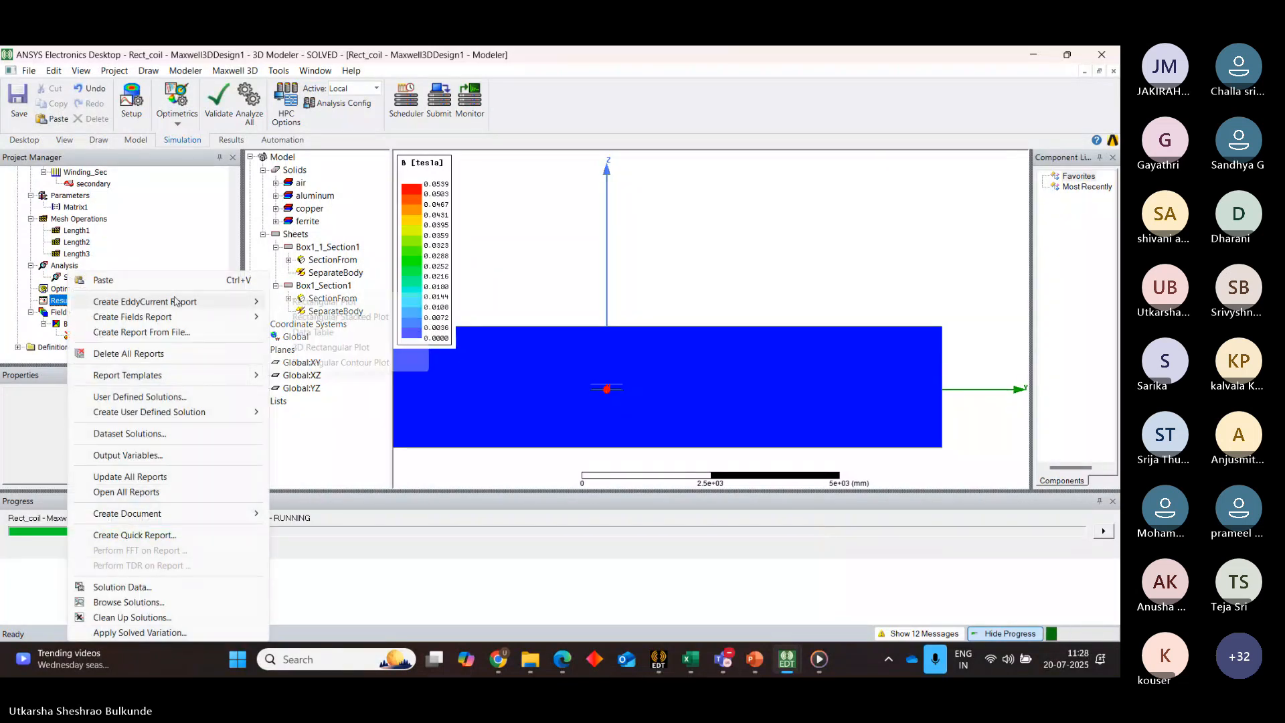
pyautogui.click(314, 332)
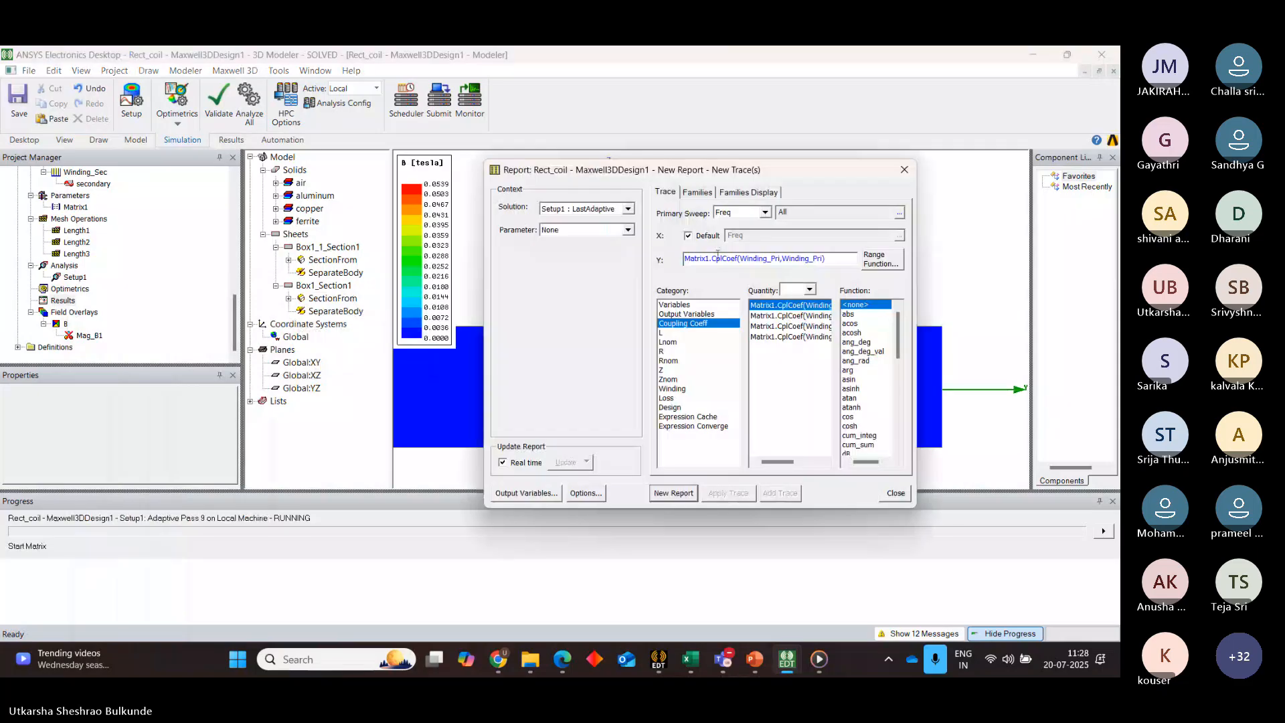
pyautogui.click(767, 212)
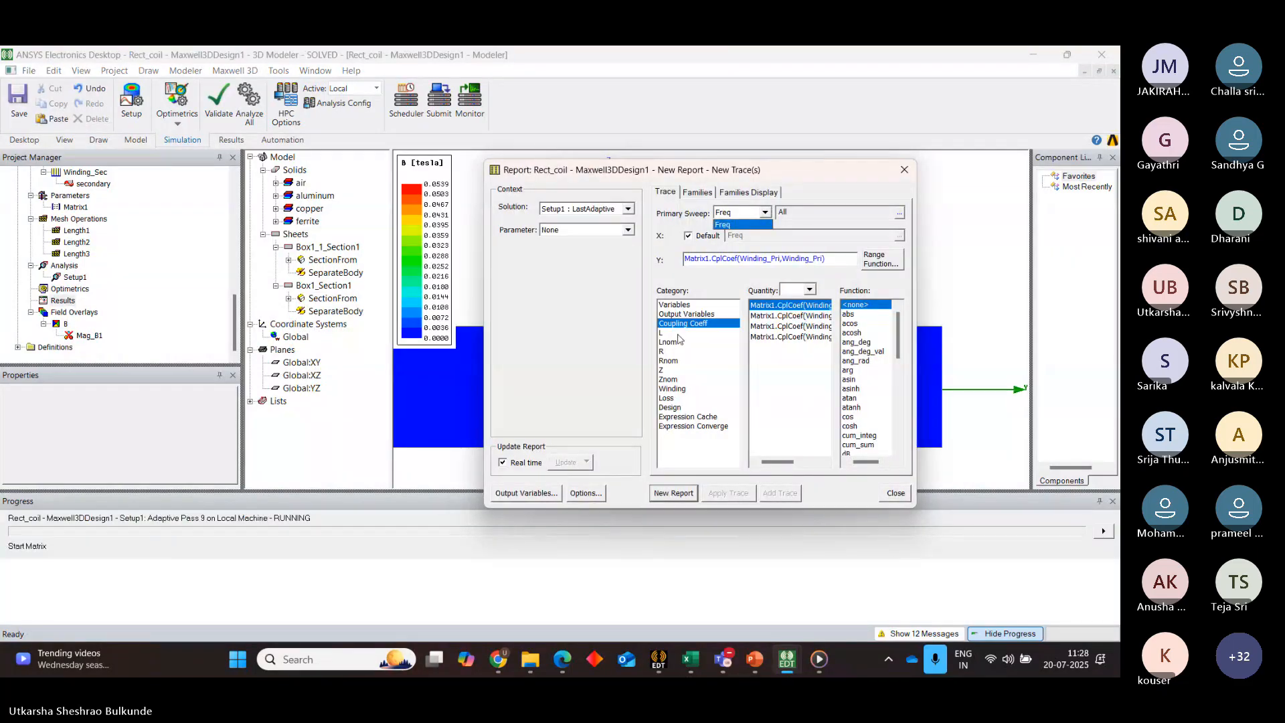
pyautogui.click(784, 323)
pyautogui.click(784, 320)
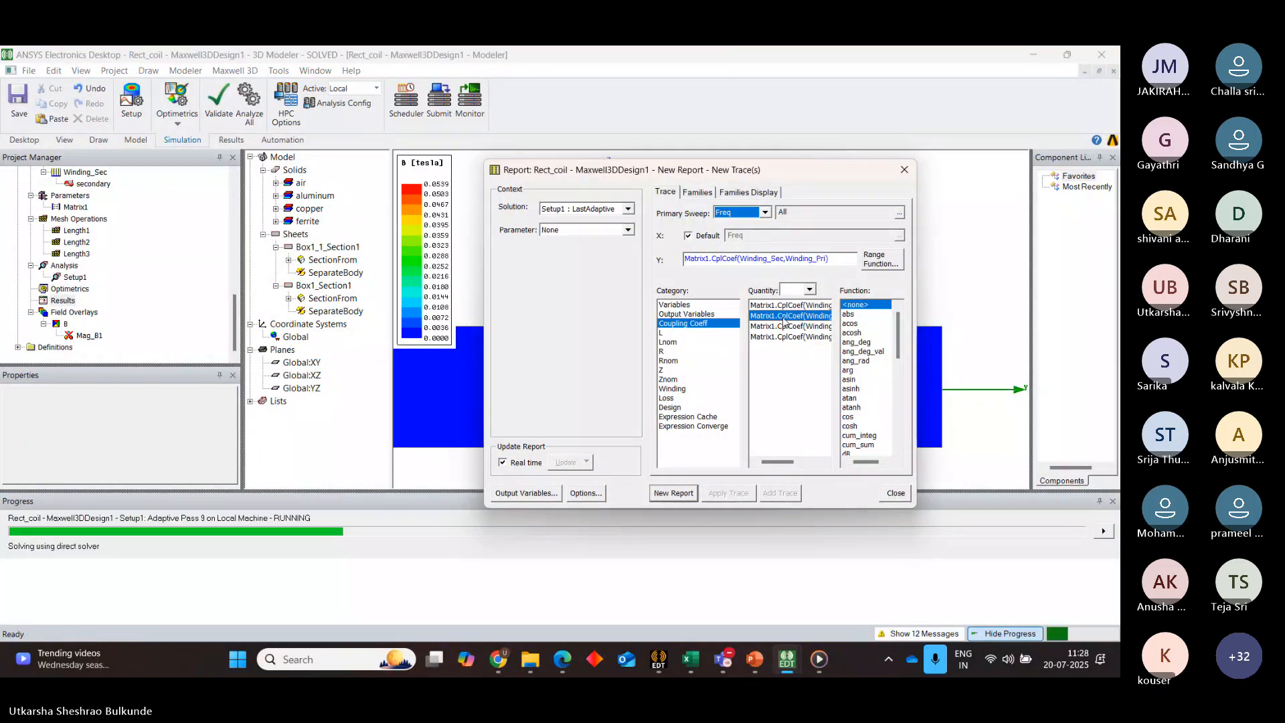
pyautogui.click(687, 494)
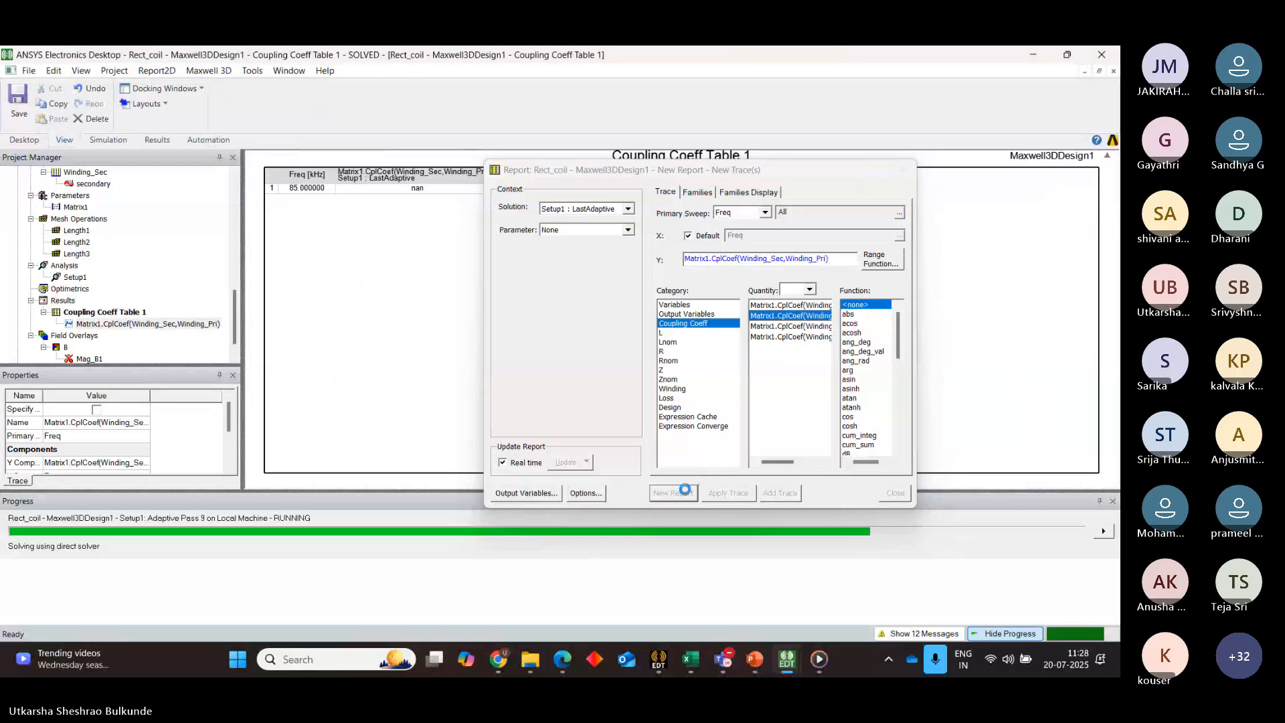
pyautogui.click(905, 170)
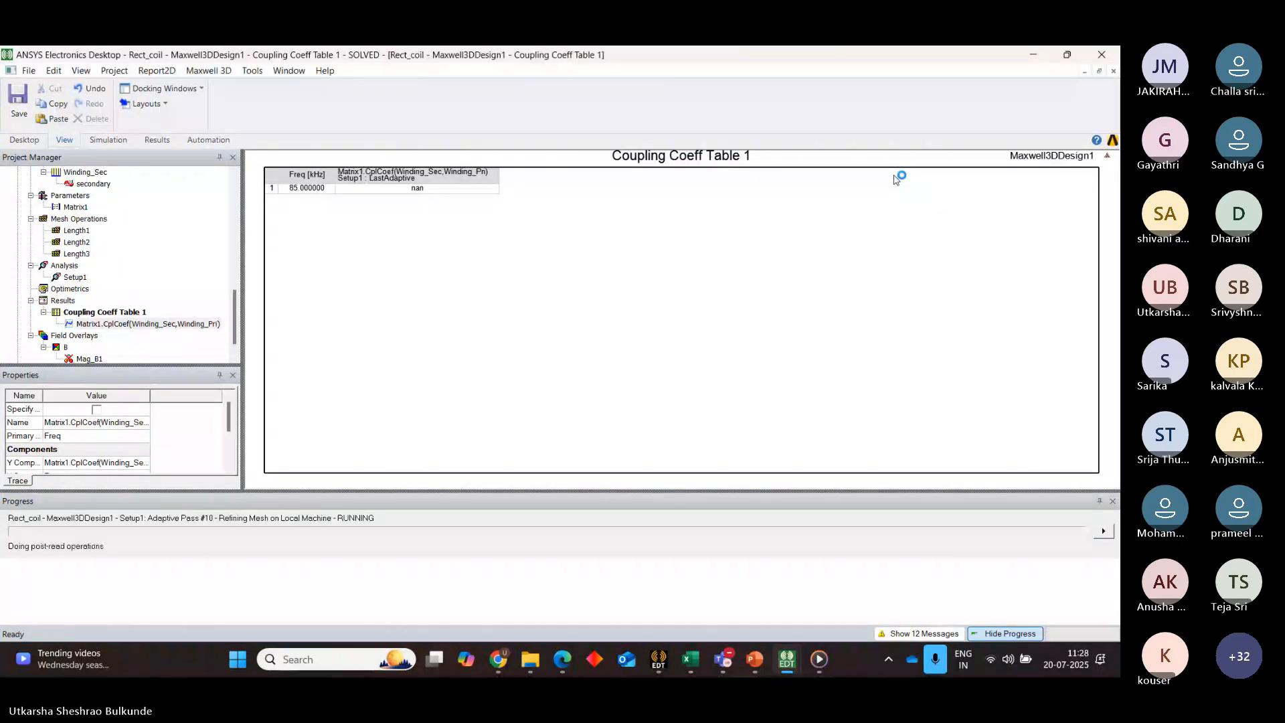
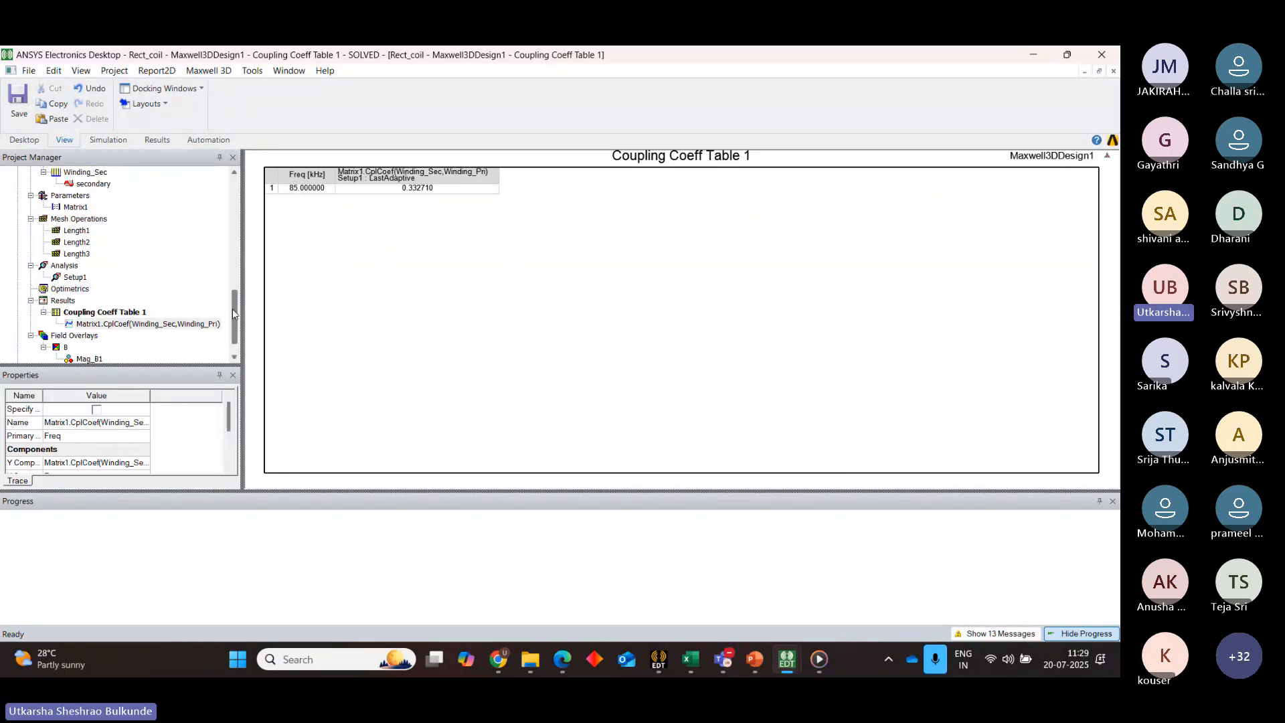
# Check the airgap and current variables of the Rect_coil design and review the coupling coefficient in Coupling Coeff Table 1
pyautogui.click(60, 292)
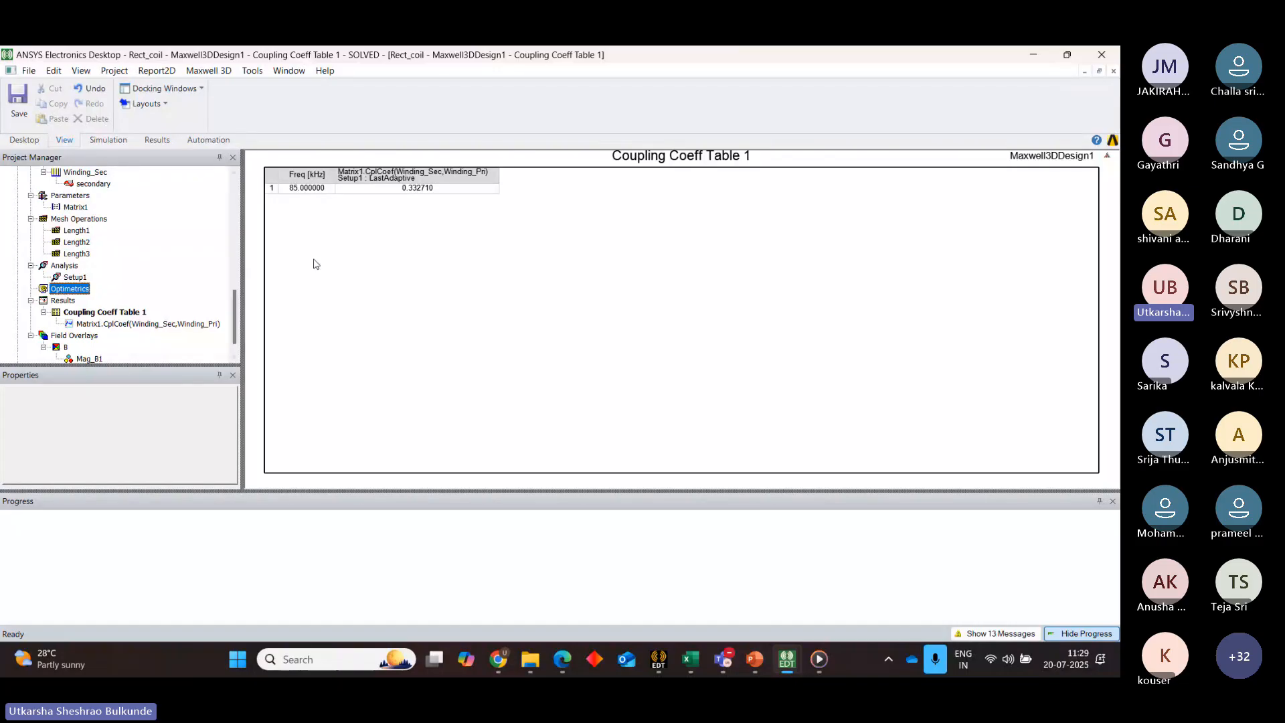
pyautogui.scroll(4, 134, 268)
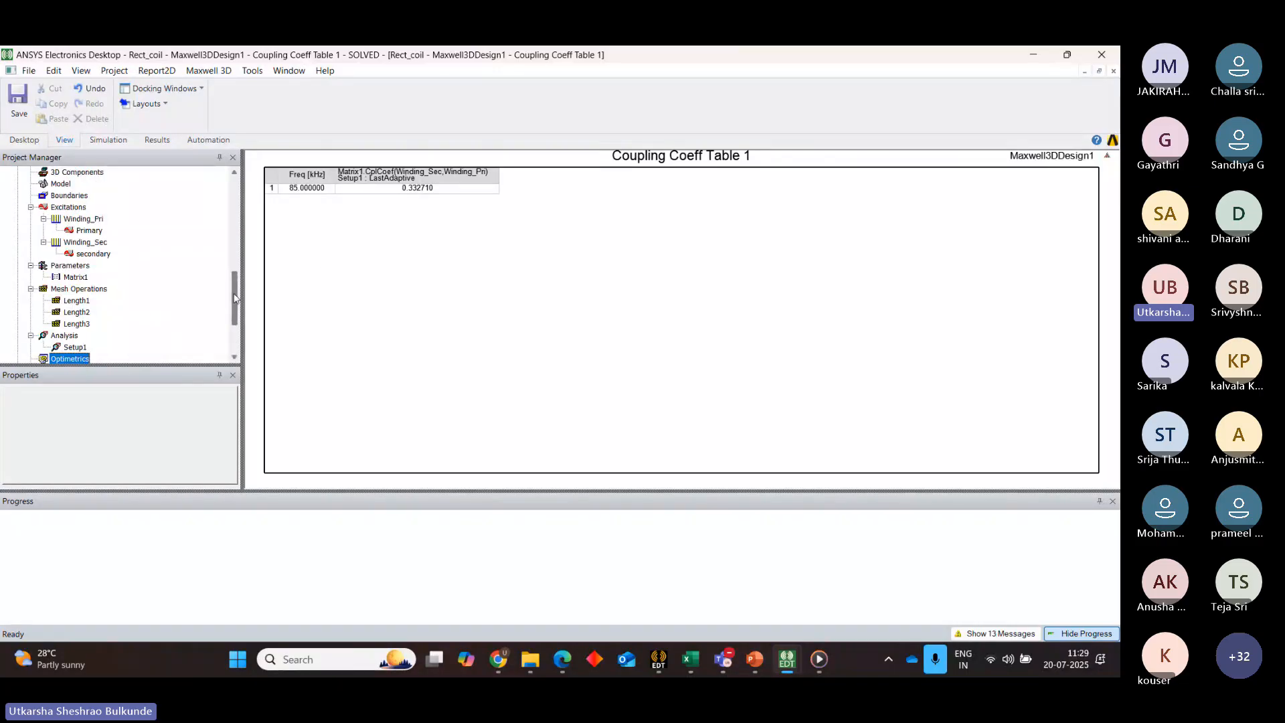
pyautogui.doubleClick(100, 207)
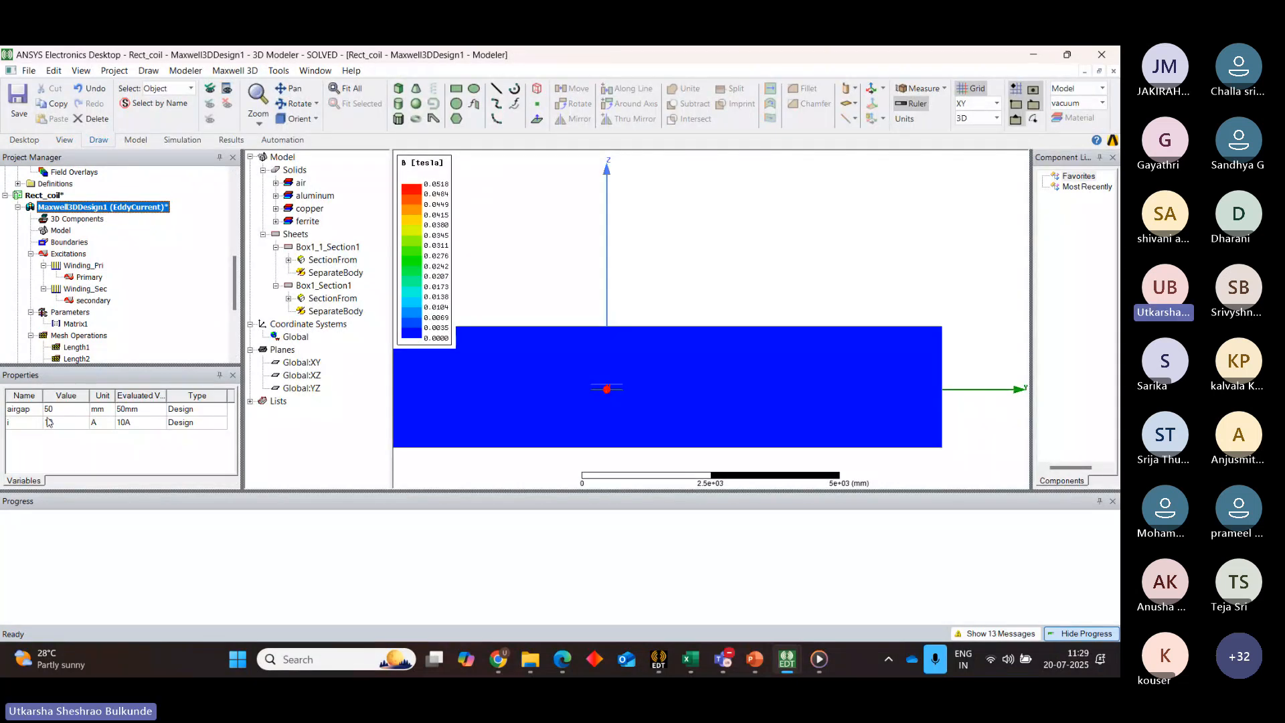
pyautogui.scroll(-4, 115, 306)
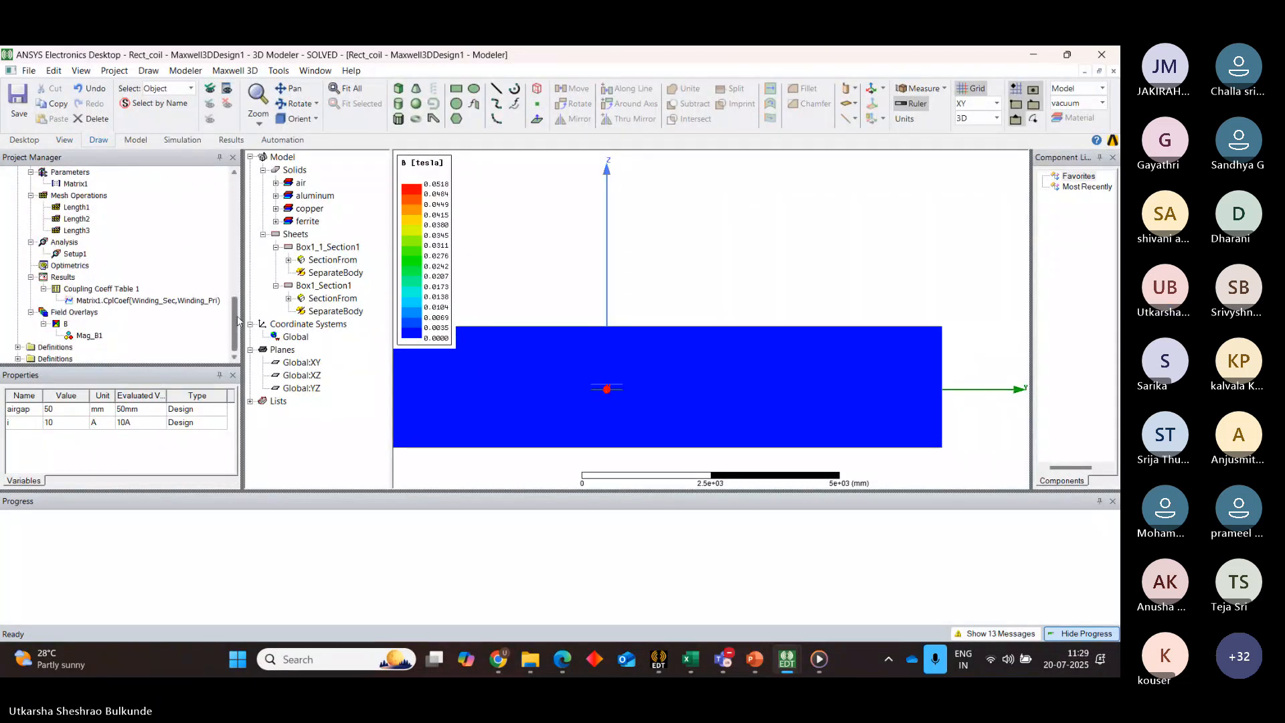
pyautogui.doubleClick(115, 302)
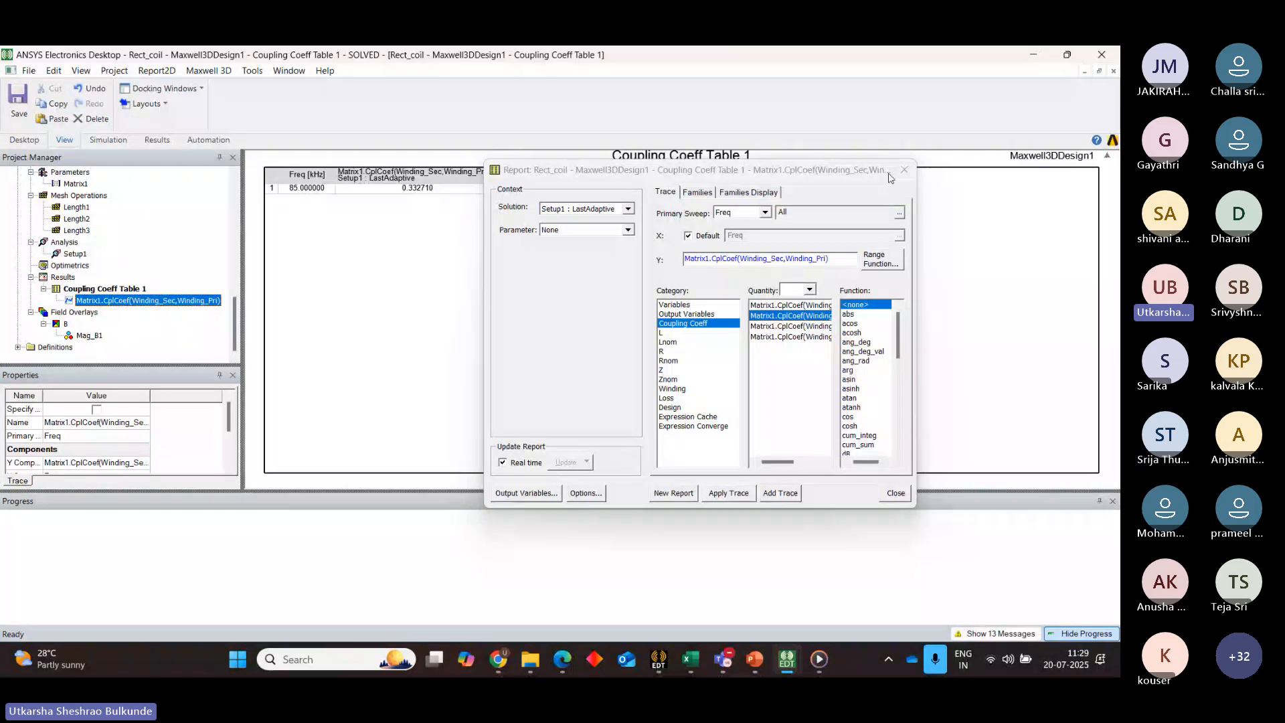
pyautogui.click(903, 170)
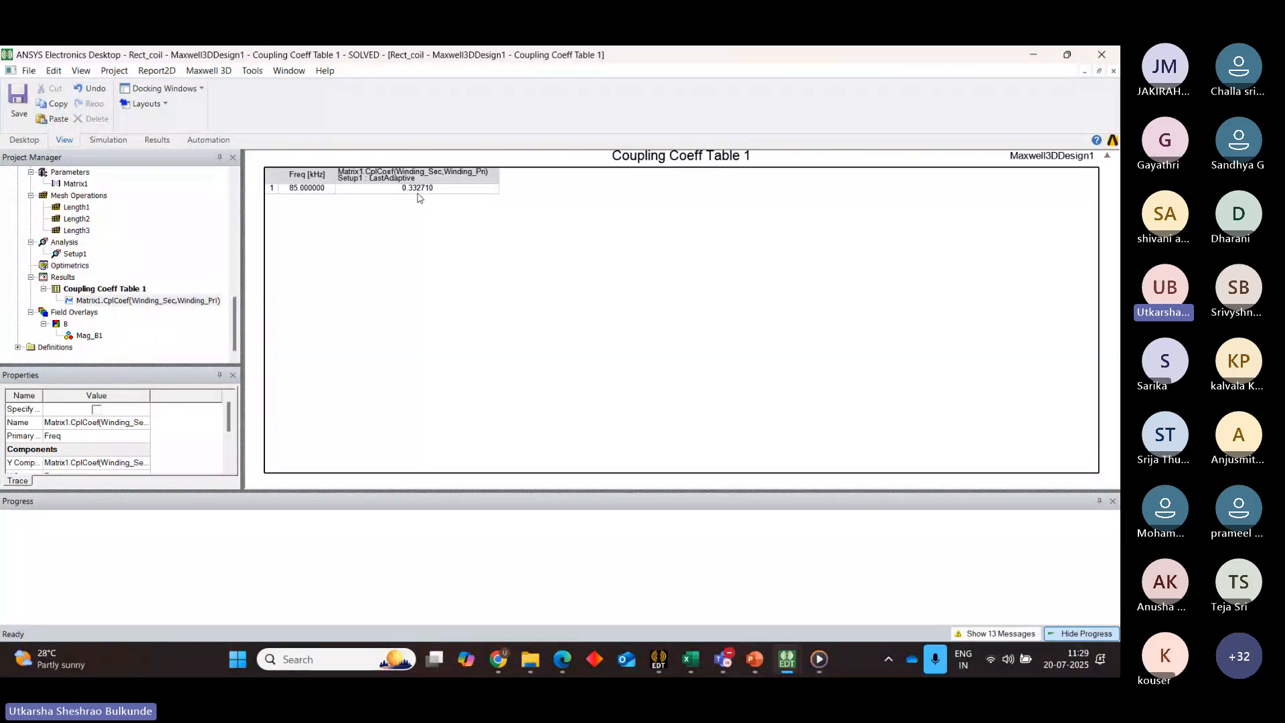
# Delete the existing Mag_B1 plot from the Rect_coil field overlays
pyautogui.doubleClick(89, 336)
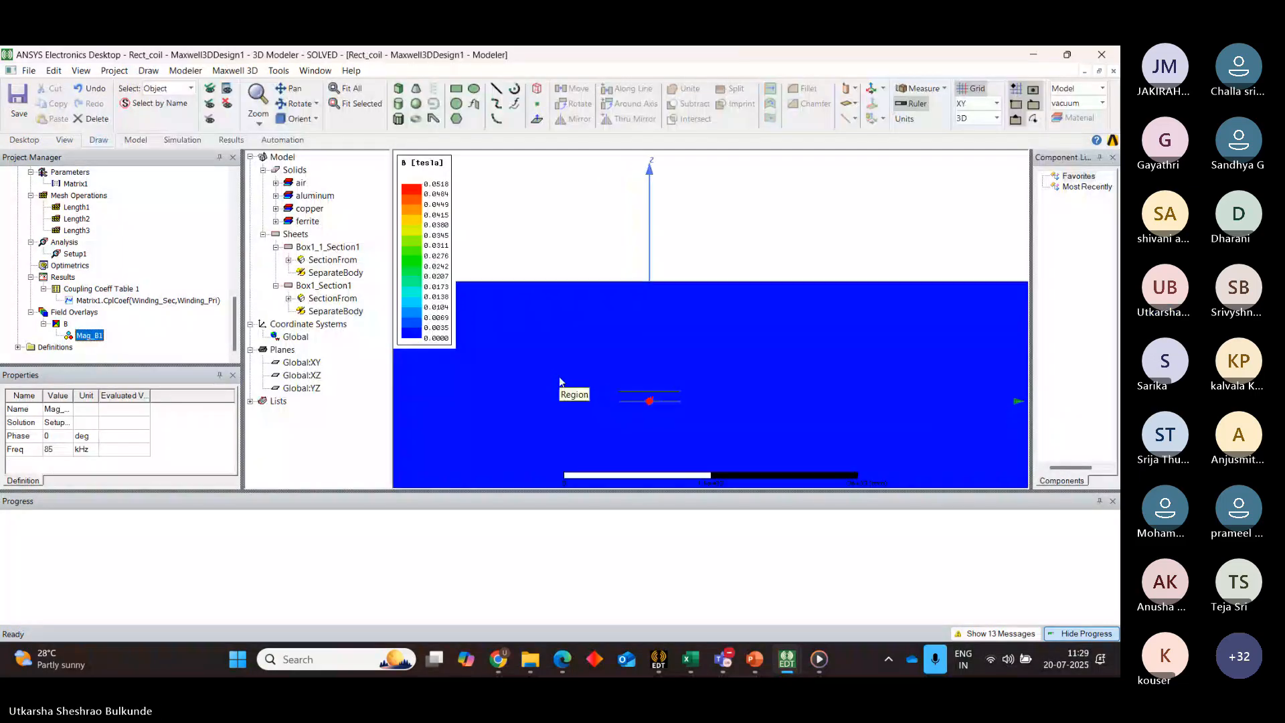
pyautogui.scroll(1, 560, 382)
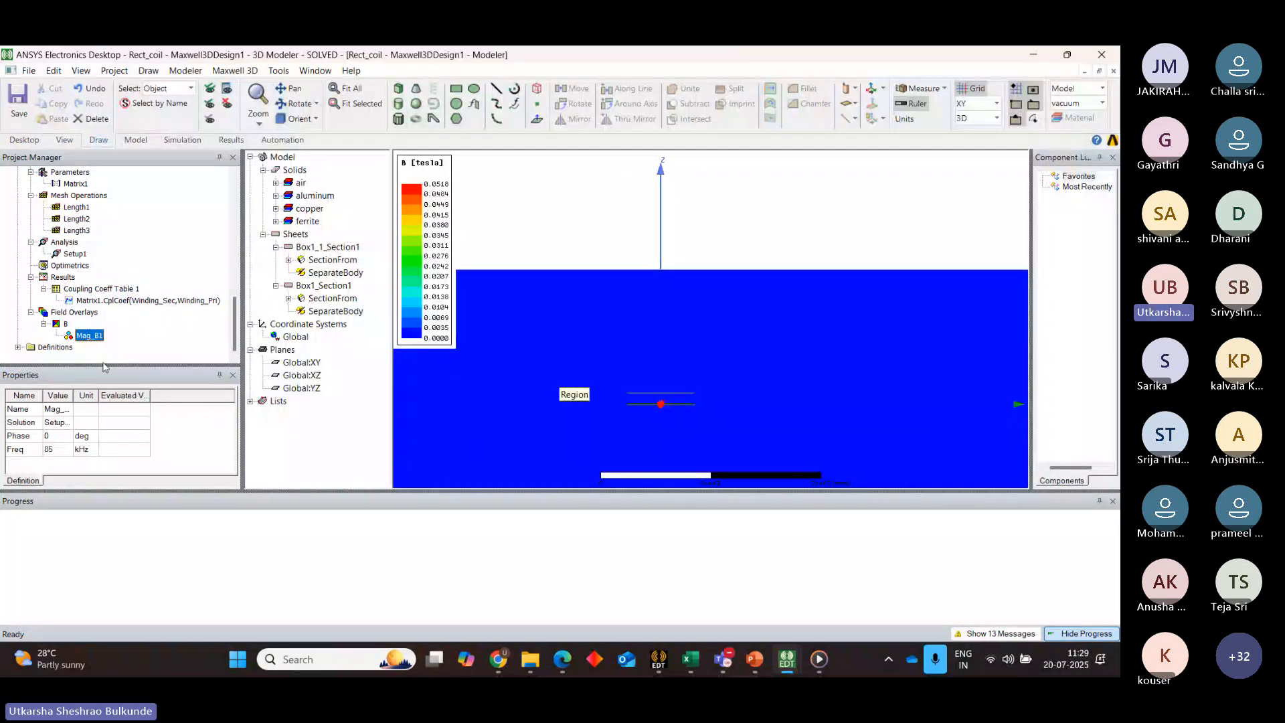
pyautogui.click(93, 335)
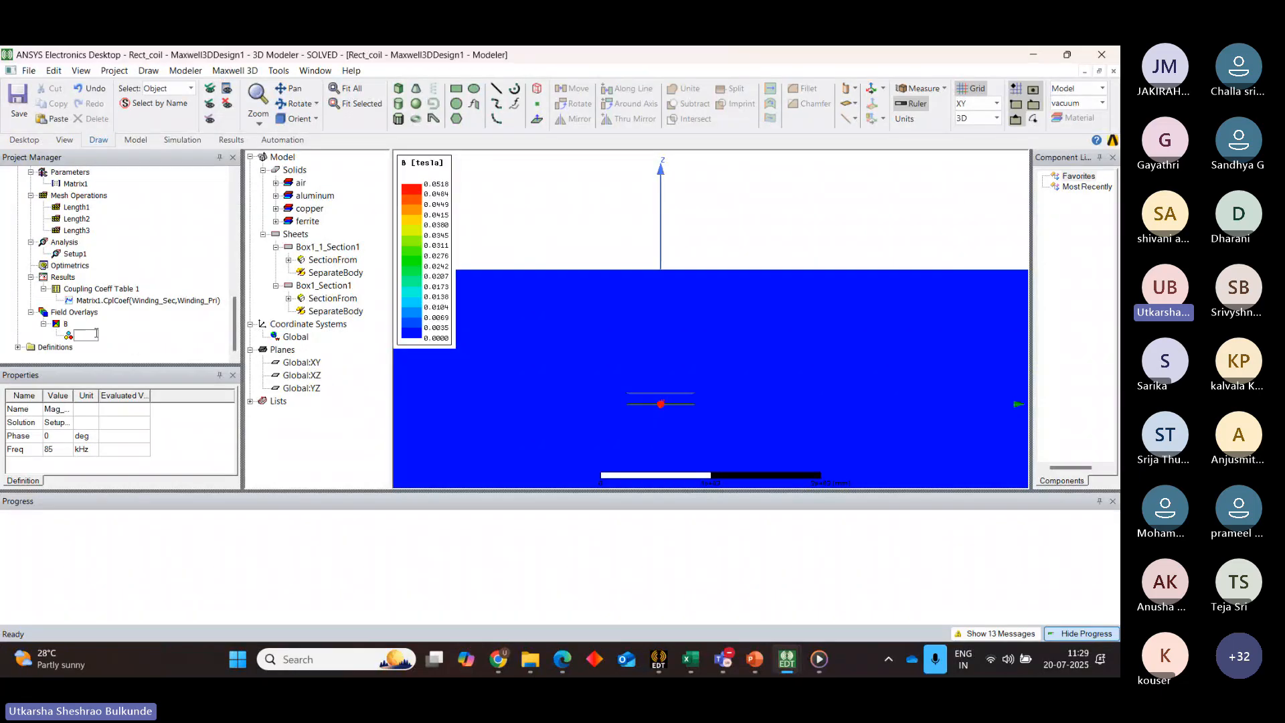
pyautogui.click(66, 326)
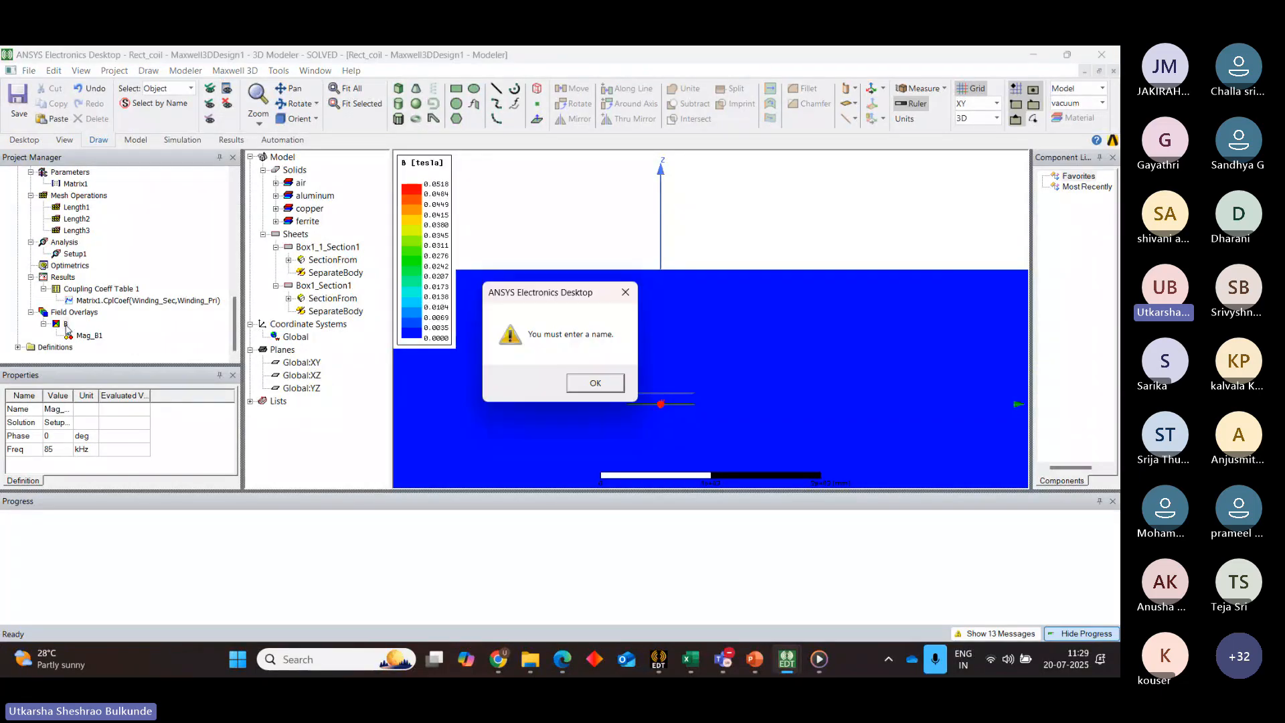
pyautogui.click(608, 381)
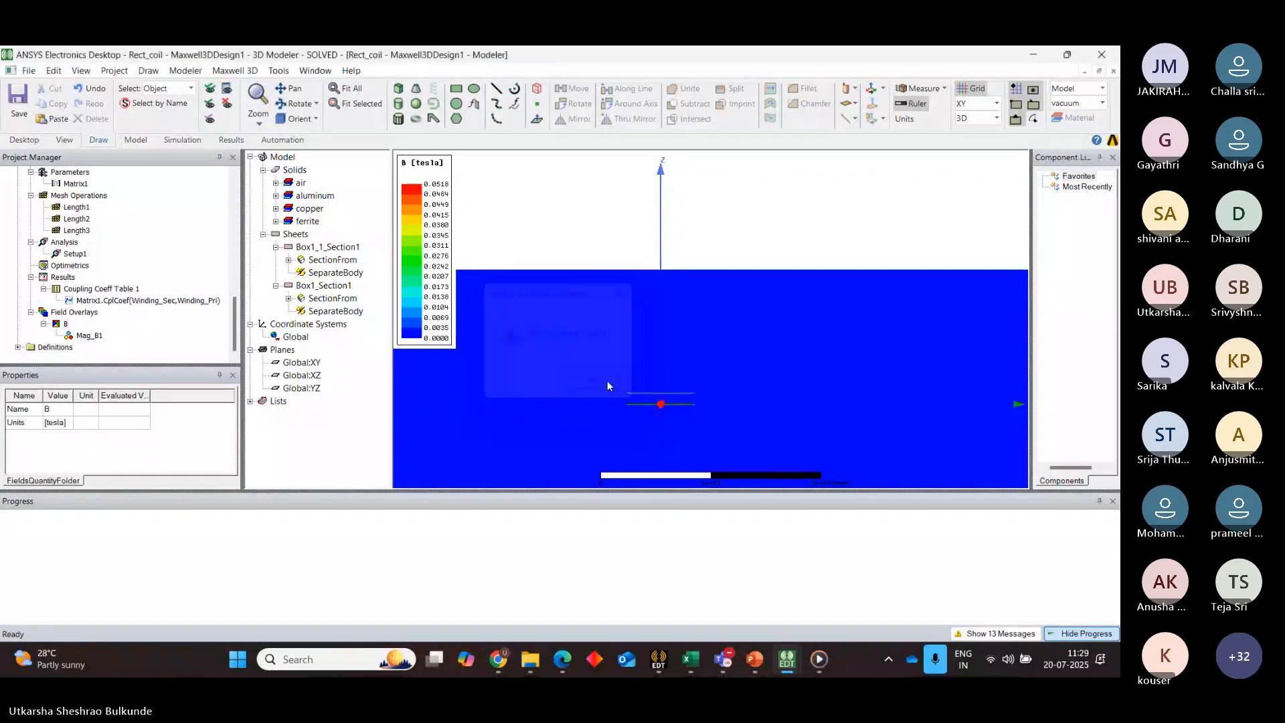
pyautogui.rightClick(94, 335)
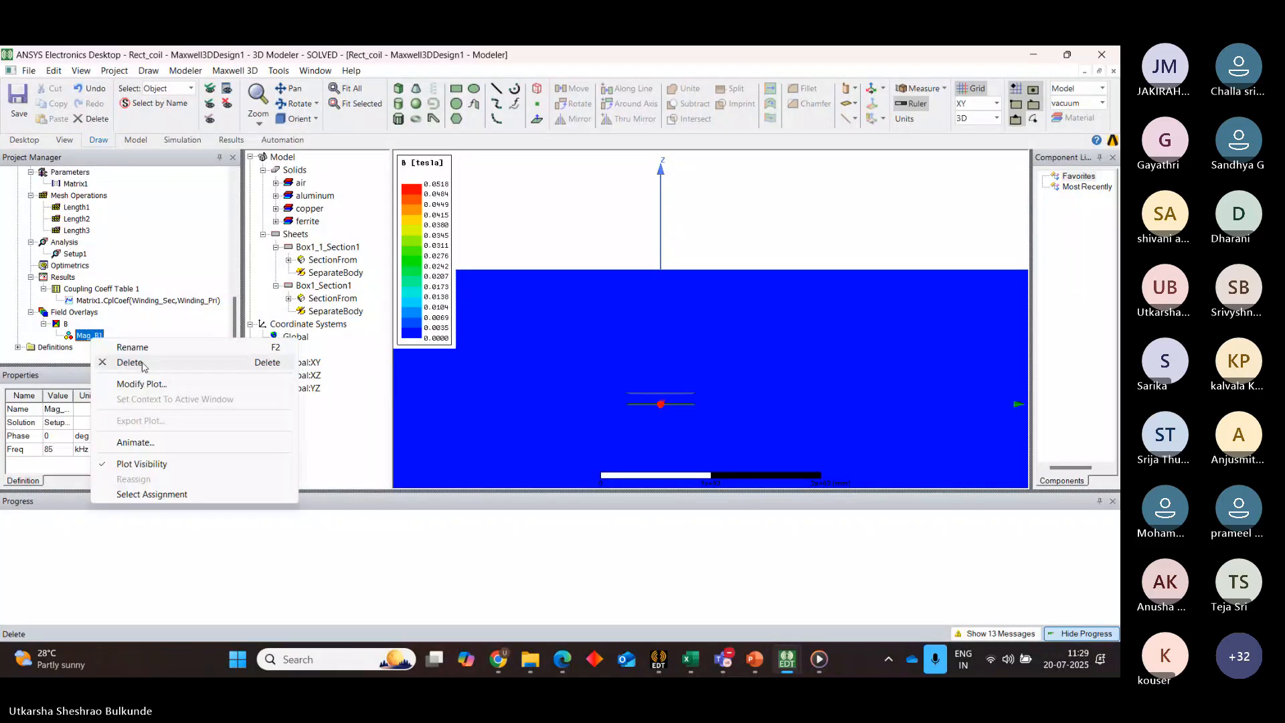
pyautogui.click(129, 362)
# Plot the Mag_B field overlay on the Global:YZ plane
pyautogui.click(302, 388)
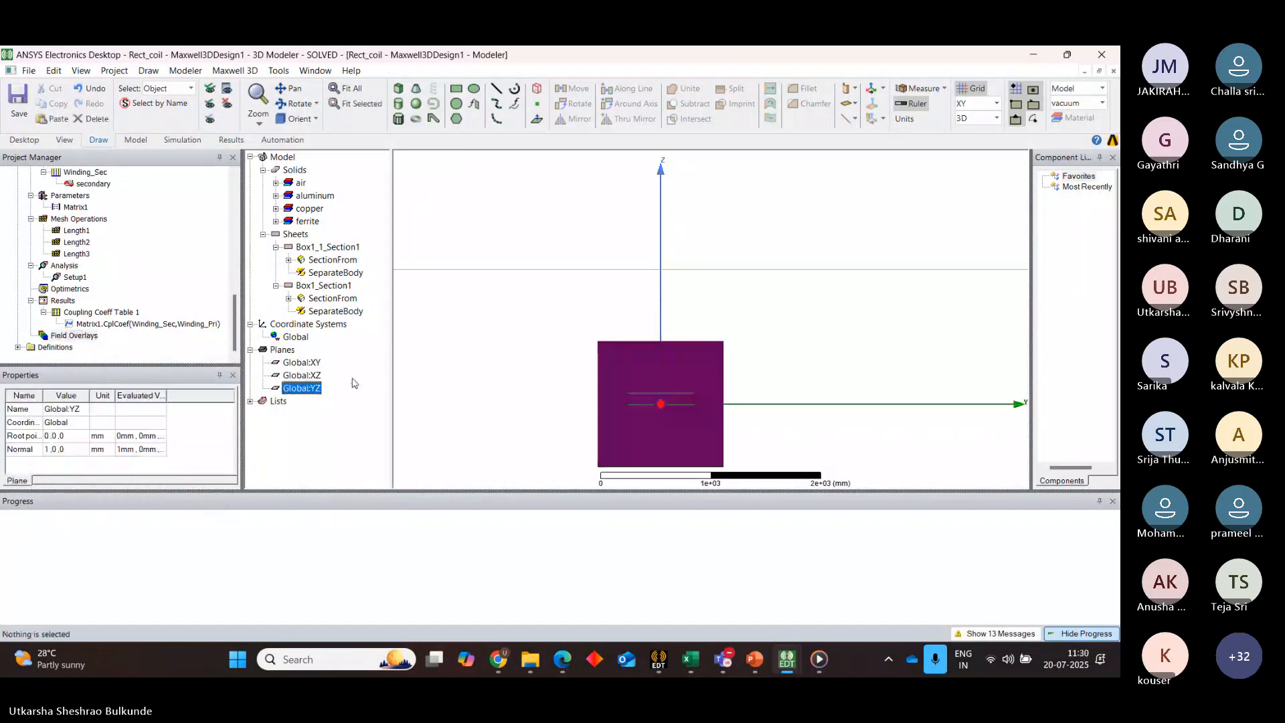
pyautogui.scroll(1, 644, 369)
pyautogui.scroll(1, 645, 373)
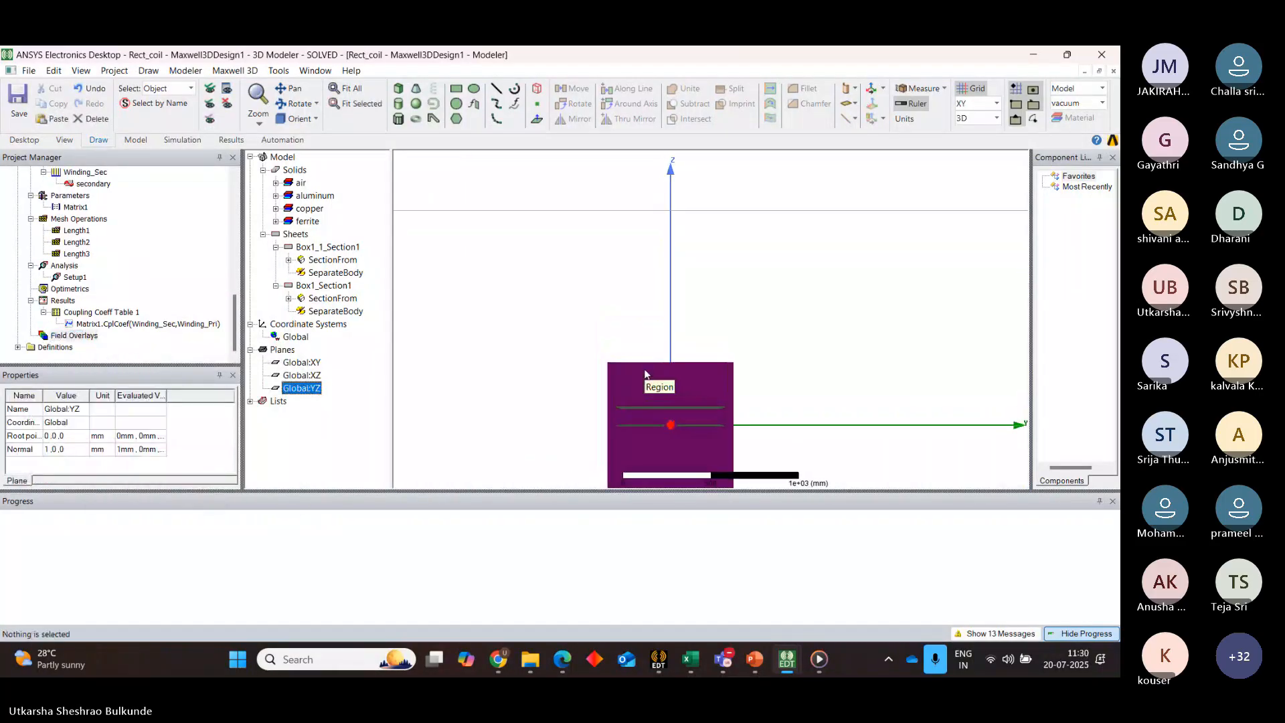
pyautogui.rightClick(625, 436)
pyautogui.moveTo(710, 385)
pyautogui.moveTo(897, 401)
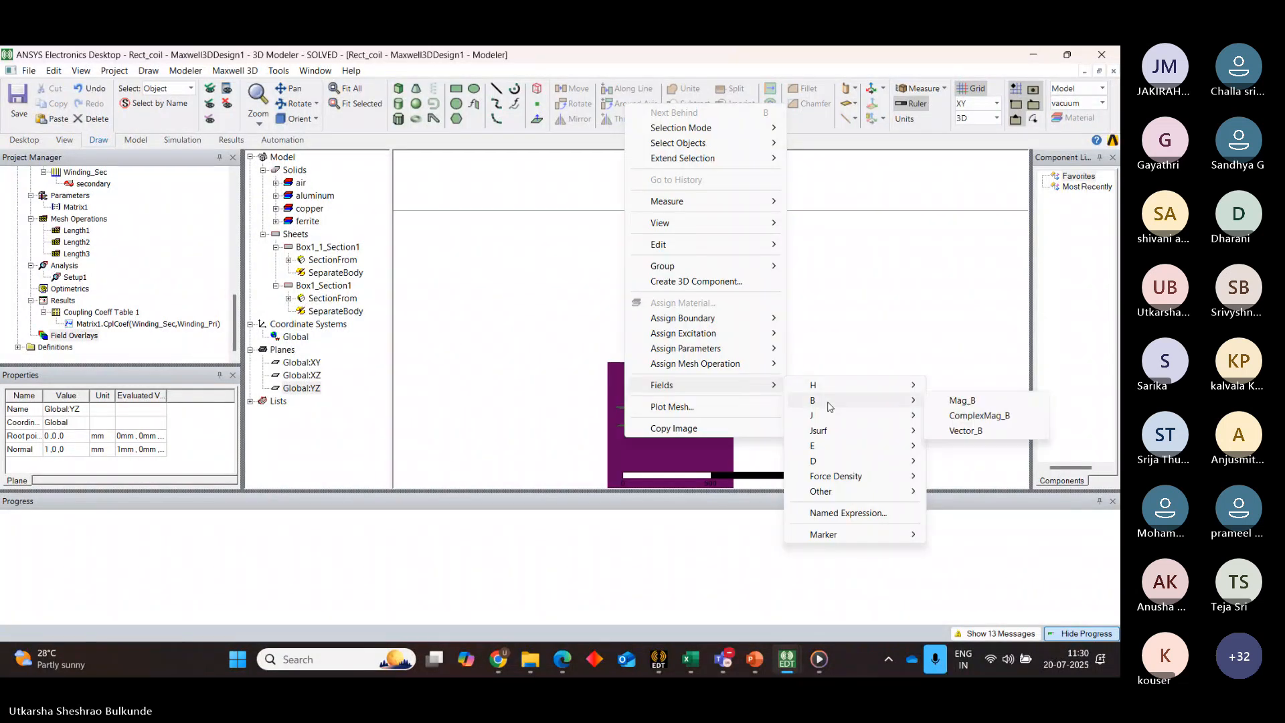
pyautogui.click(951, 404)
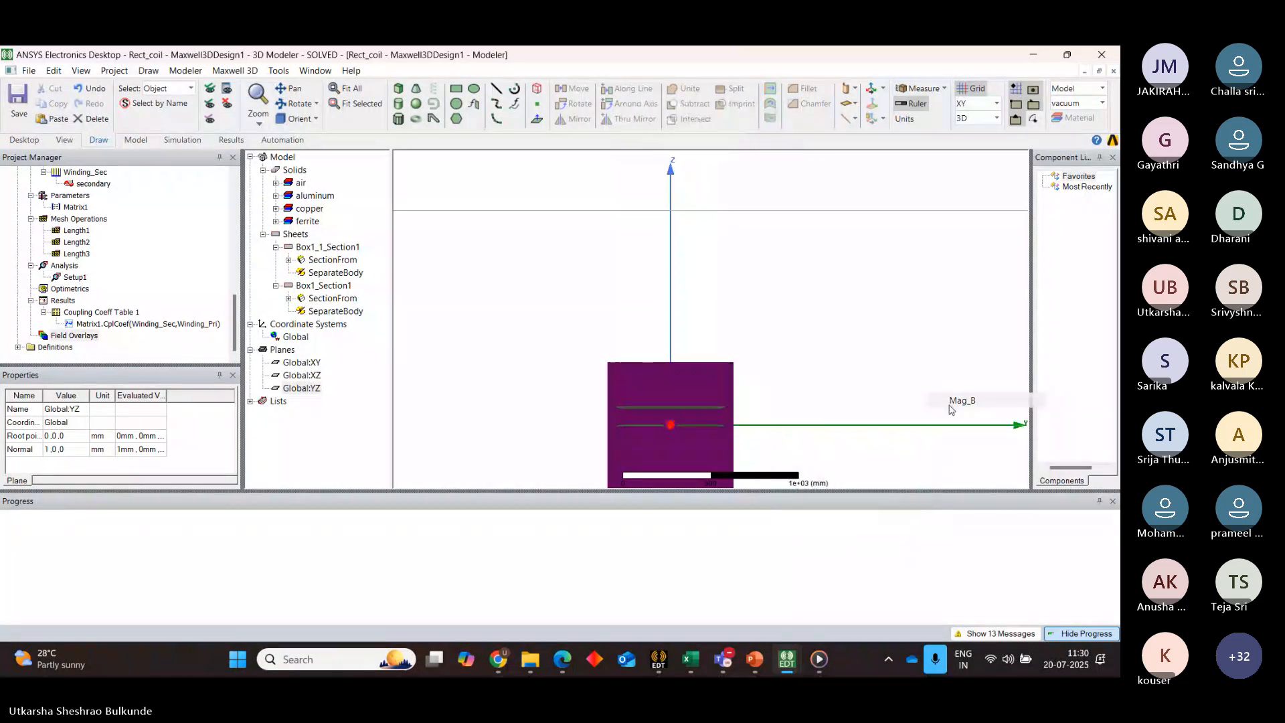
pyautogui.click(538, 476)
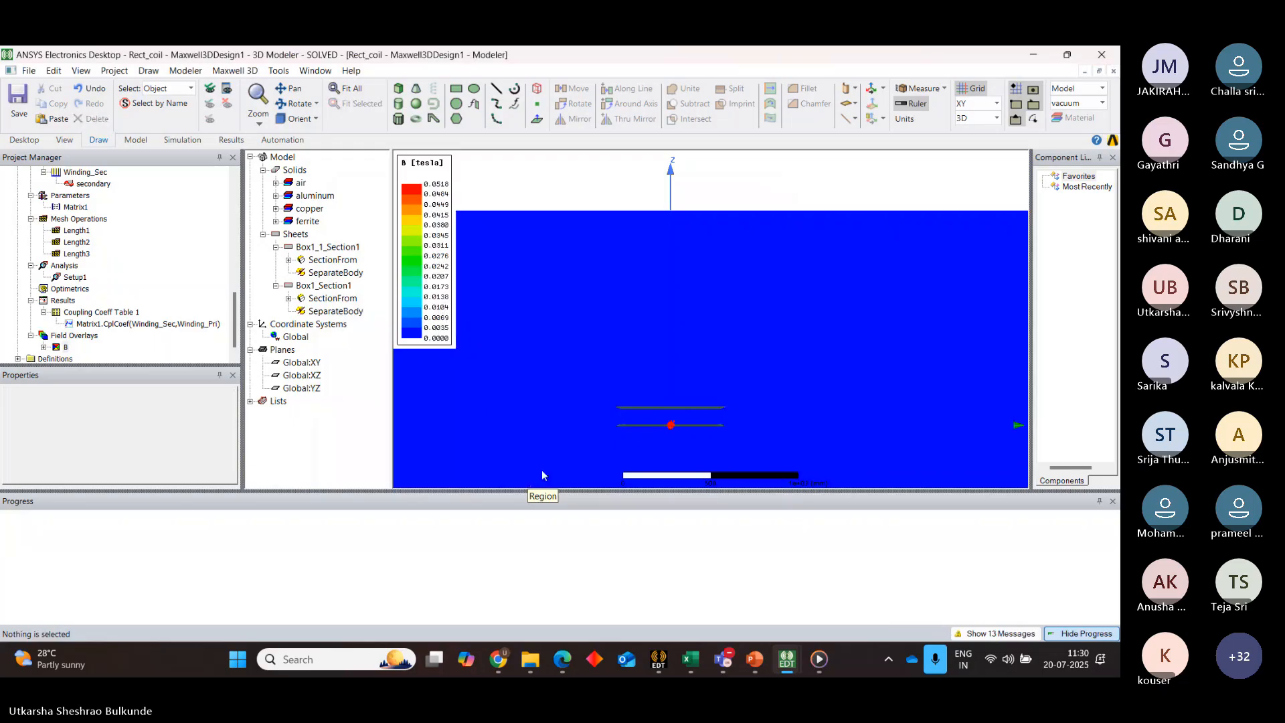
# Preview the Global:XZ, Global:XY and Global:YZ planes and delete the Mag_B1 plot from the field overlays
pyautogui.scroll(2, 703, 426)
pyautogui.scroll(3, 703, 427)
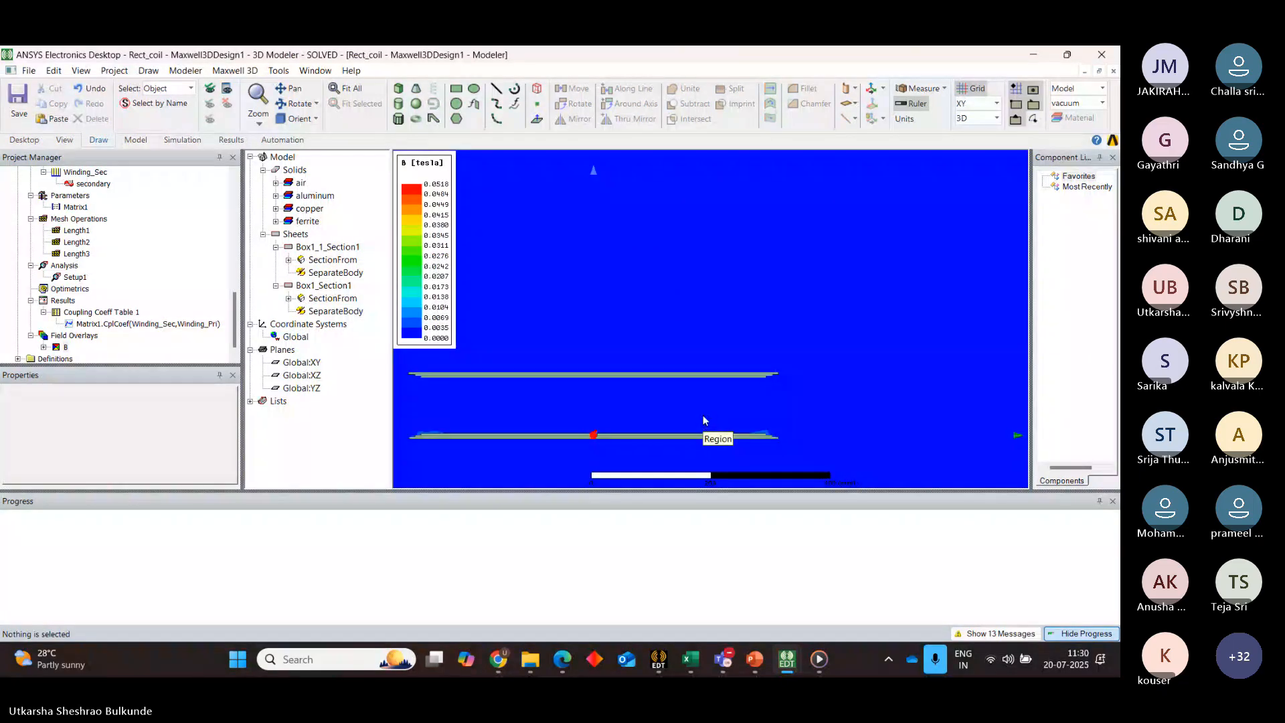
pyautogui.scroll(1, 703, 423)
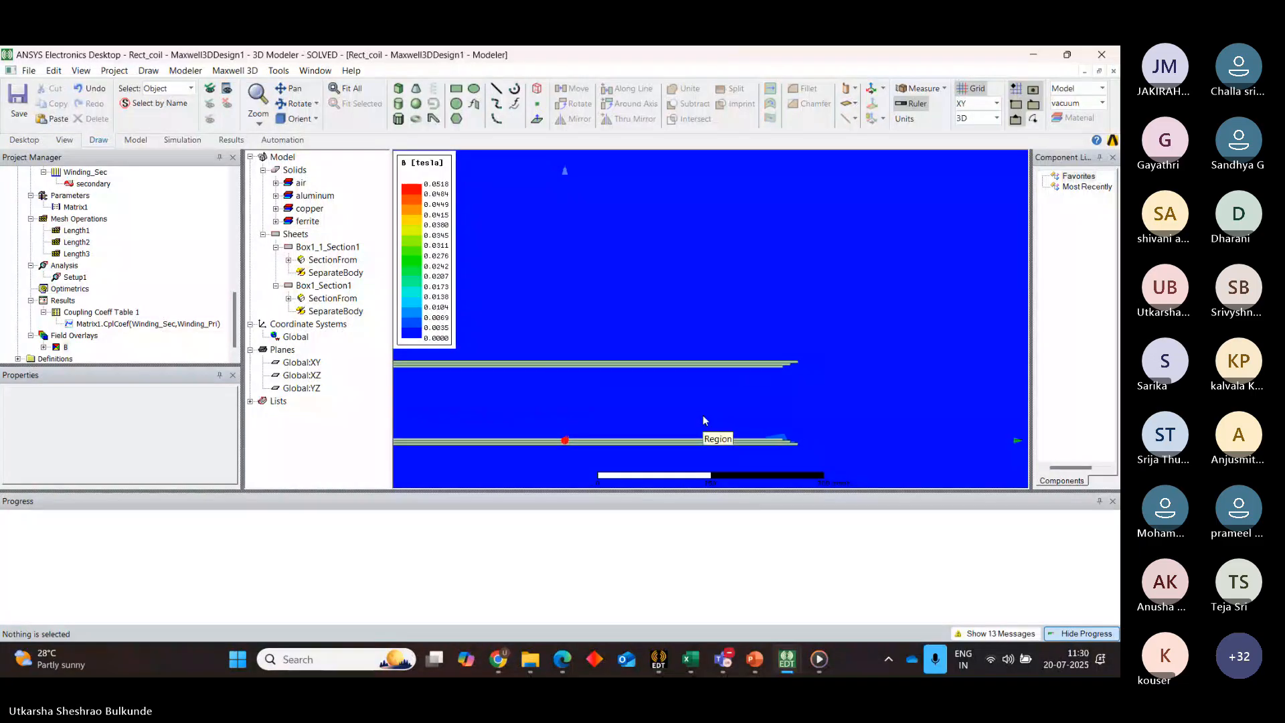
pyautogui.doubleClick(56, 345)
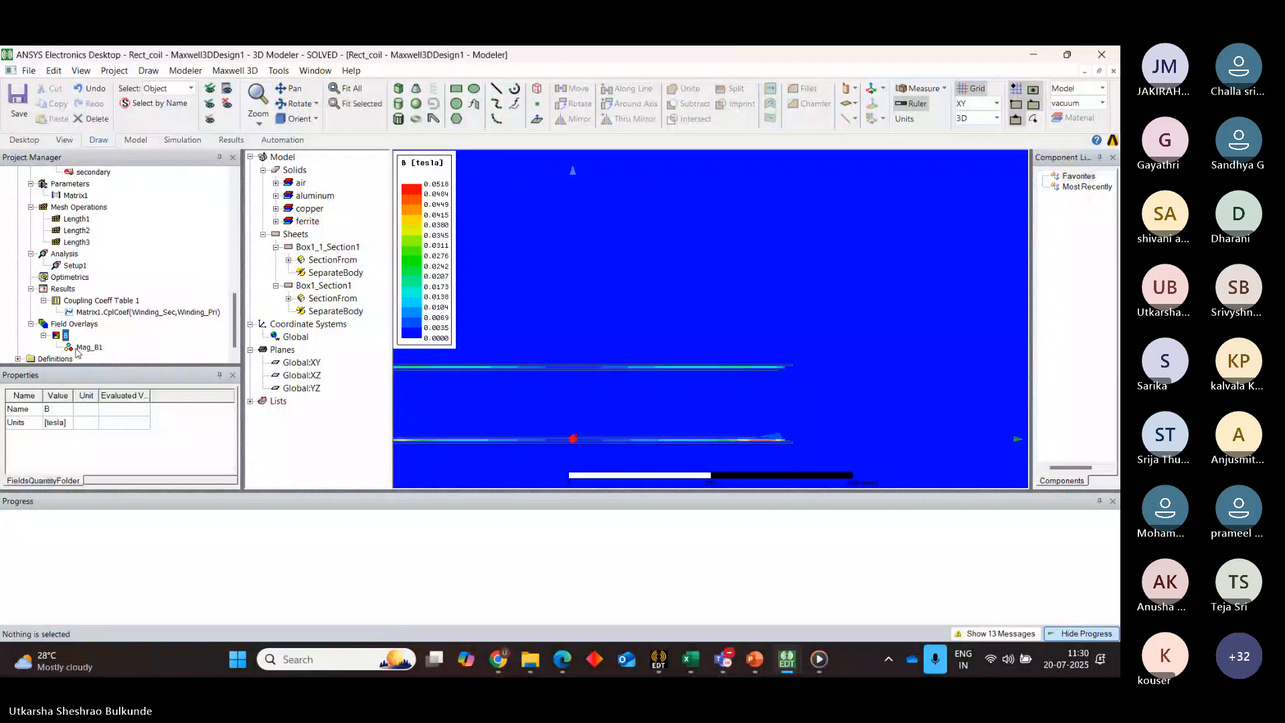
pyautogui.click(84, 351)
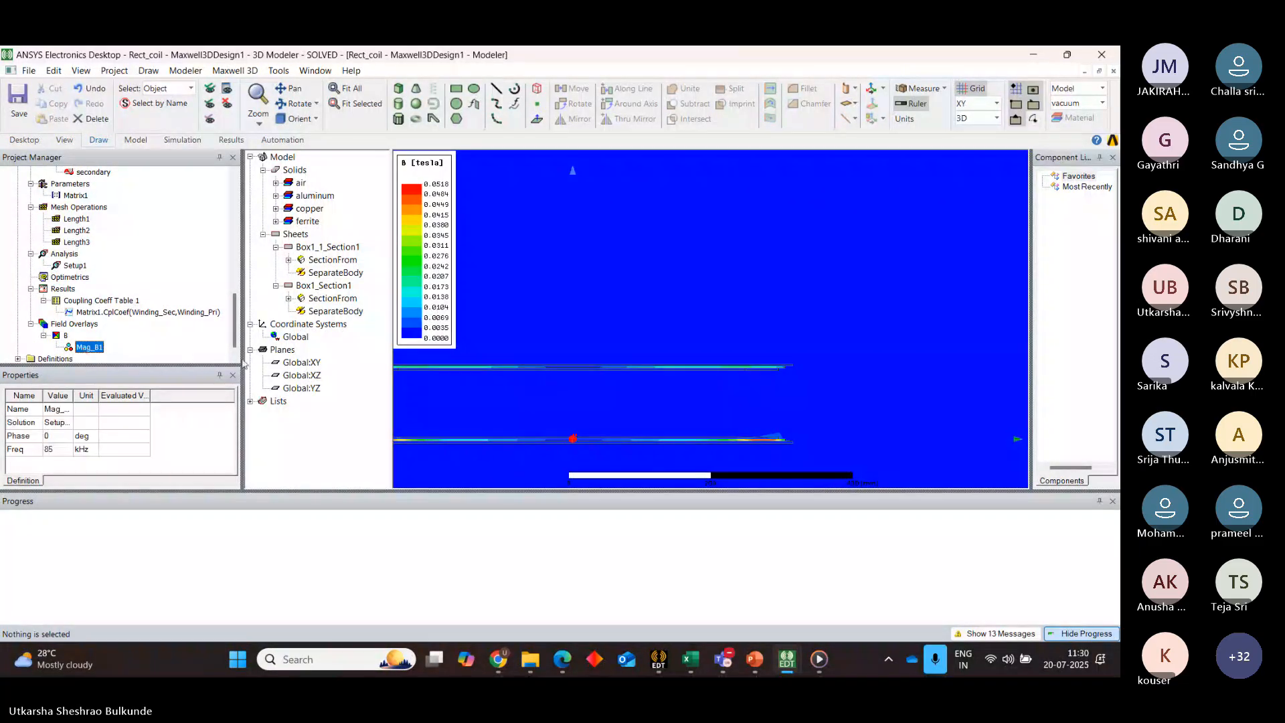
pyautogui.click(304, 376)
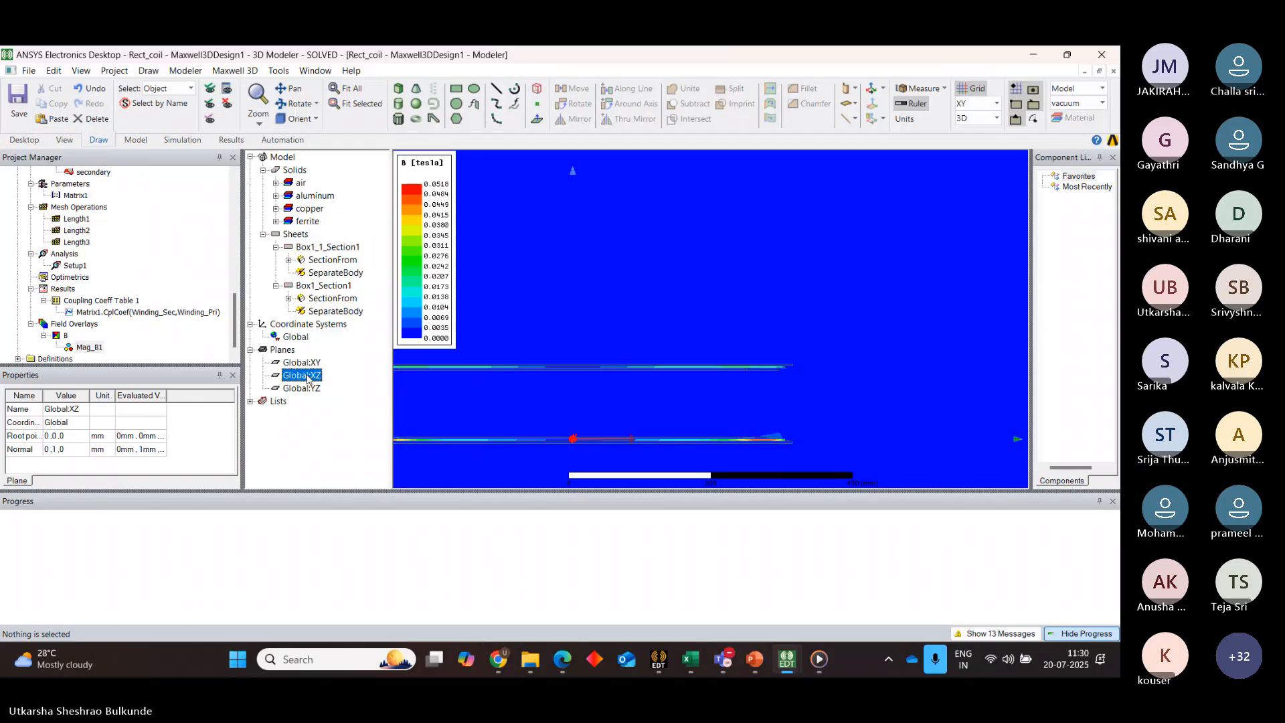
pyautogui.click(308, 367)
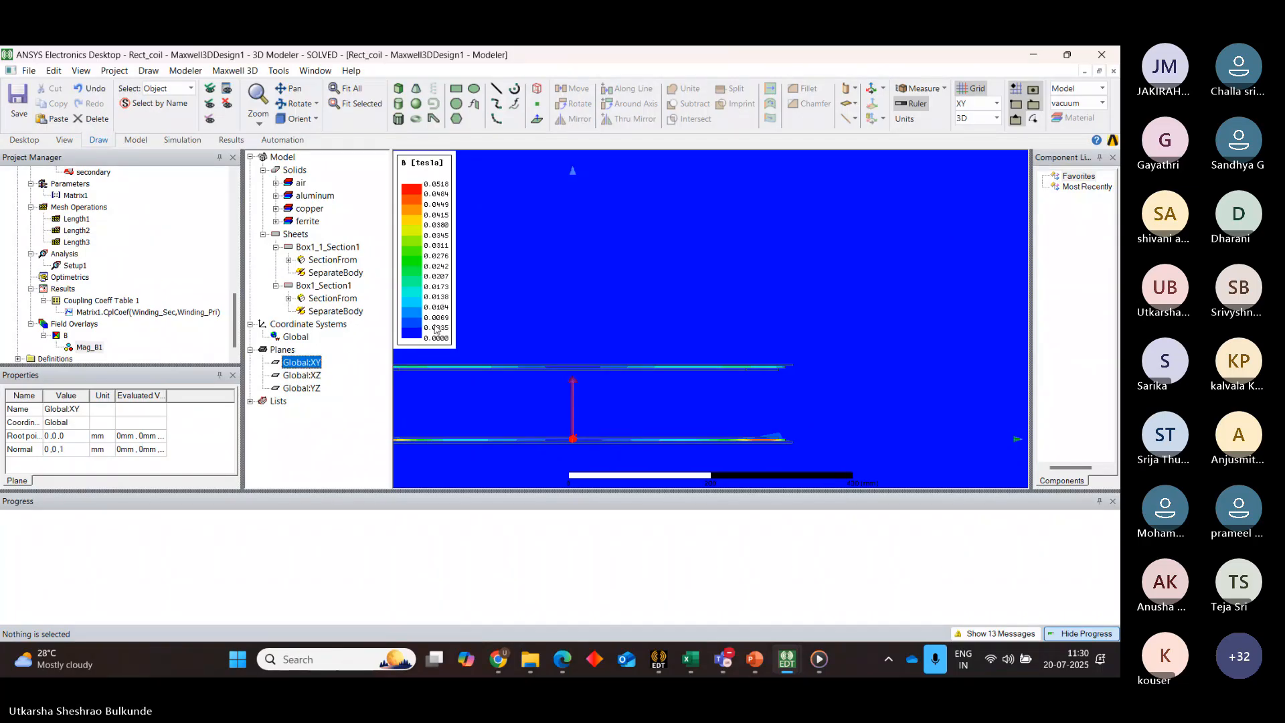
pyautogui.click(299, 389)
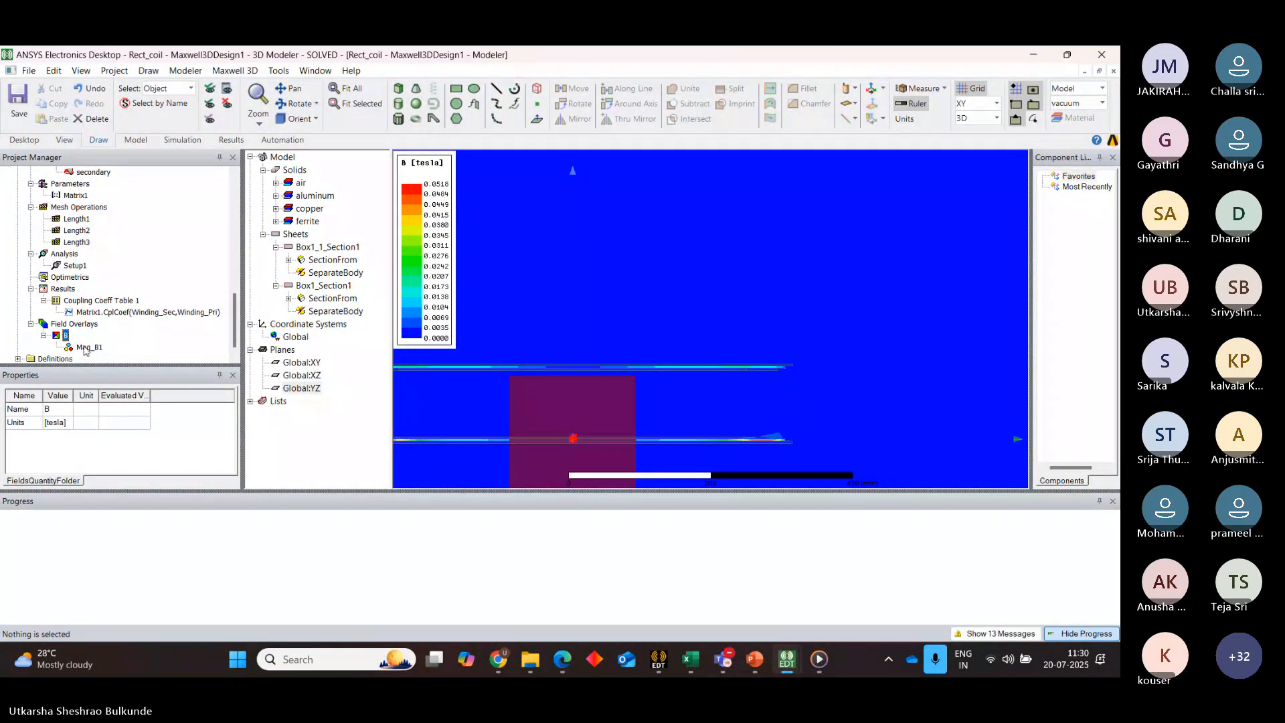
pyautogui.rightClick(87, 348)
pyautogui.click(125, 372)
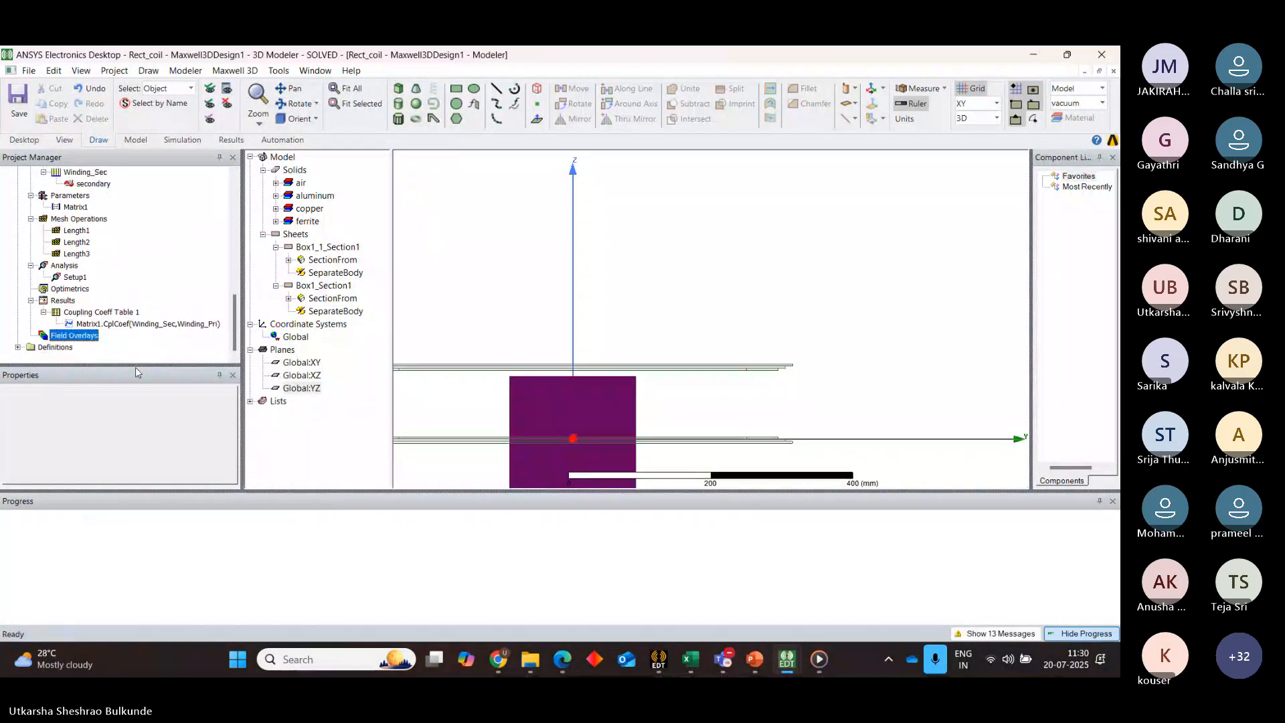
pyautogui.scroll(1, 557, 382)
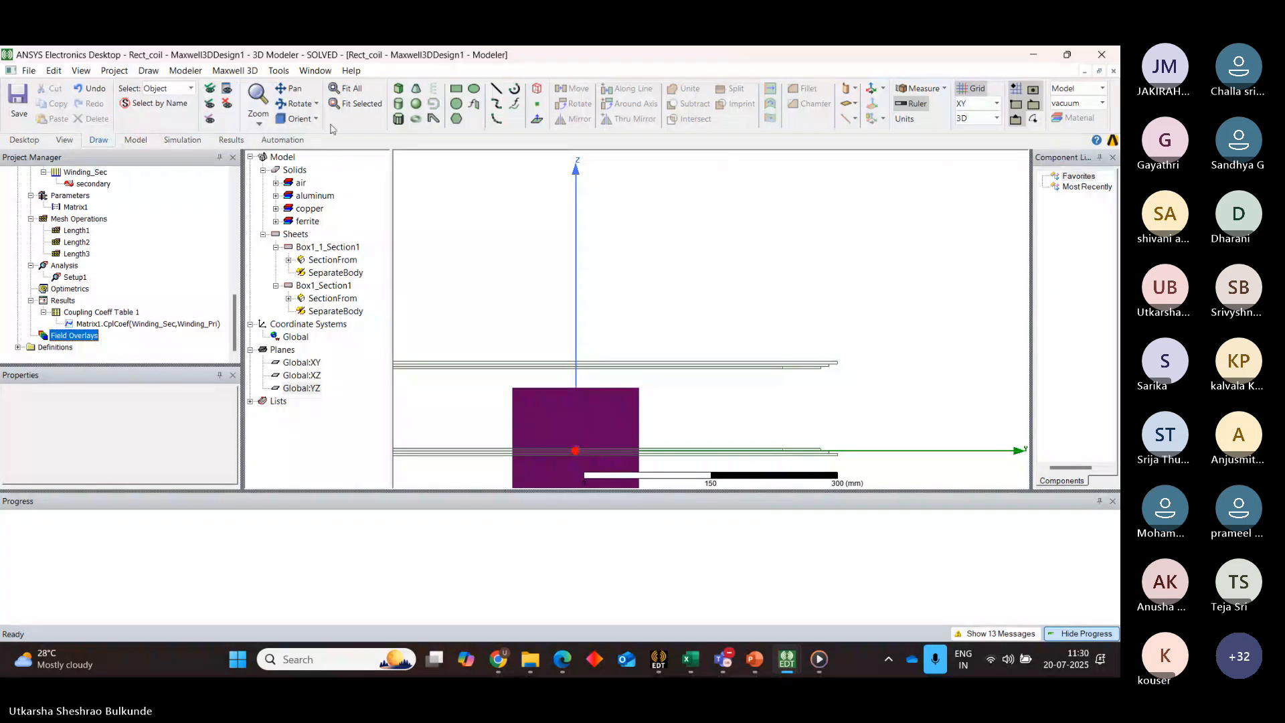
pyautogui.click(289, 88)
pyautogui.moveTo(609, 308); pyautogui.dragTo(719, 179)
pyautogui.scroll(1, 719, 178)
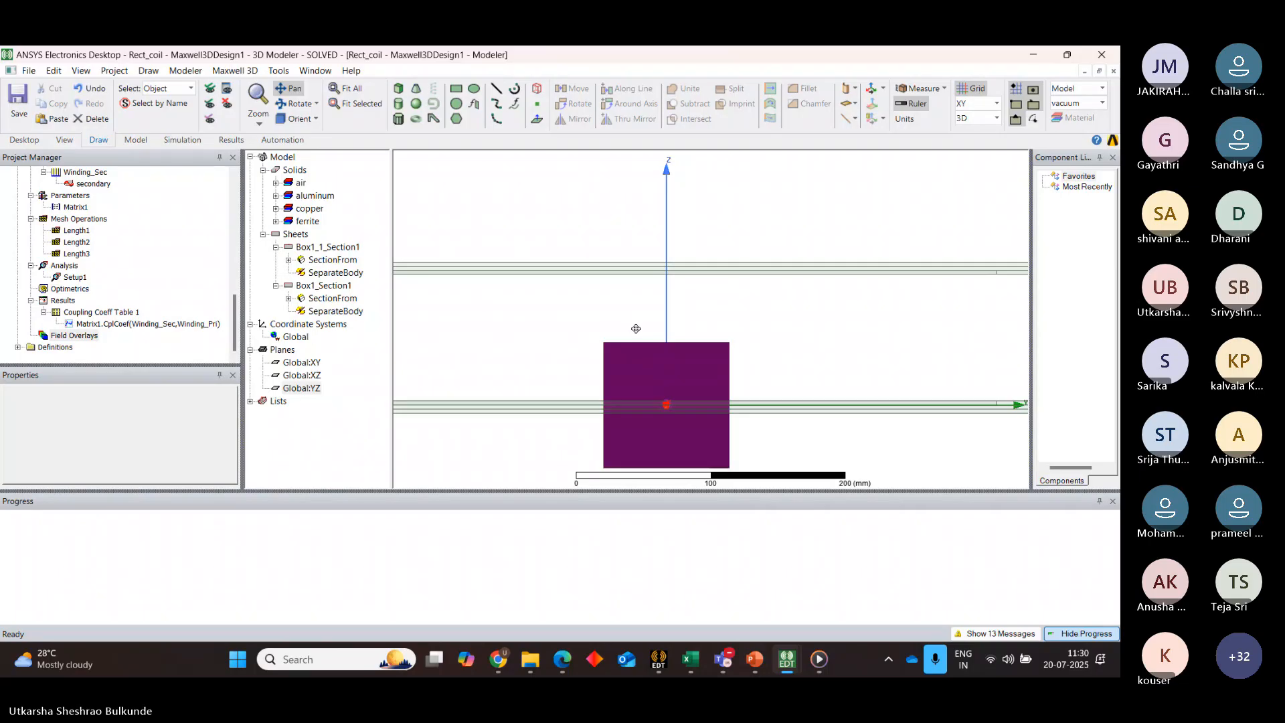
pyautogui.press('Escape')
pyautogui.rightClick(611, 370)
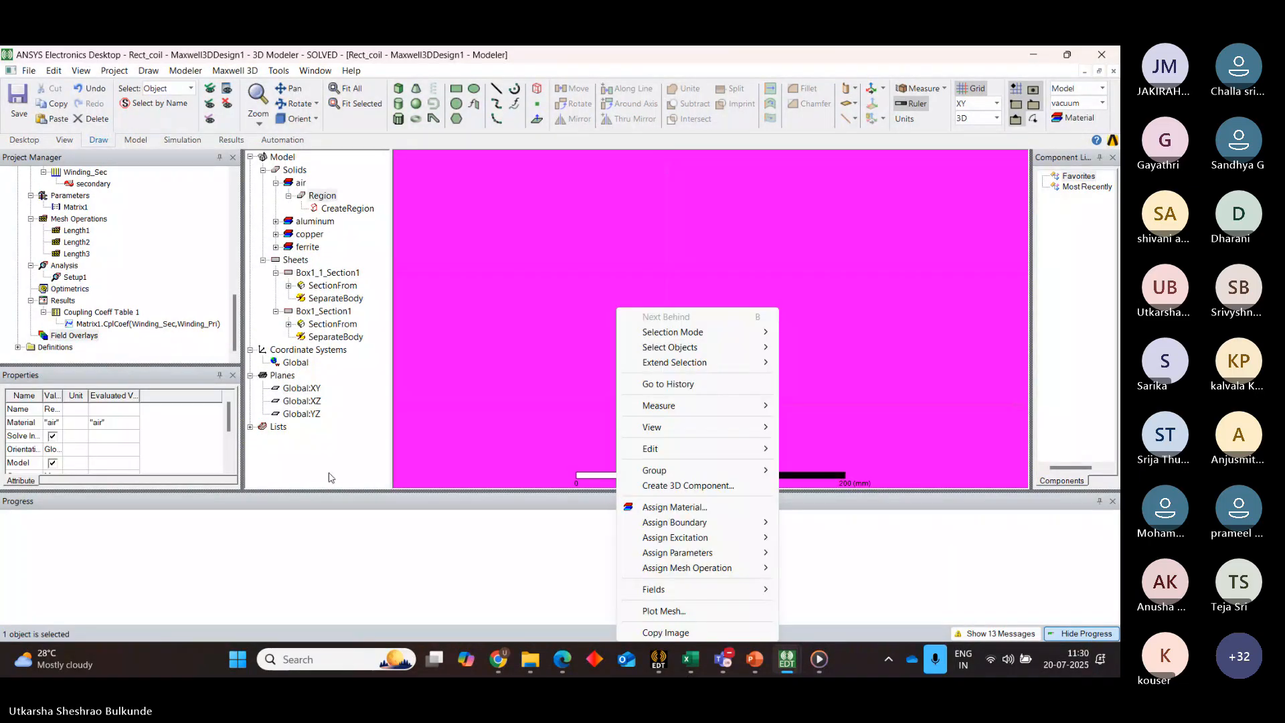
pyautogui.click(227, 104)
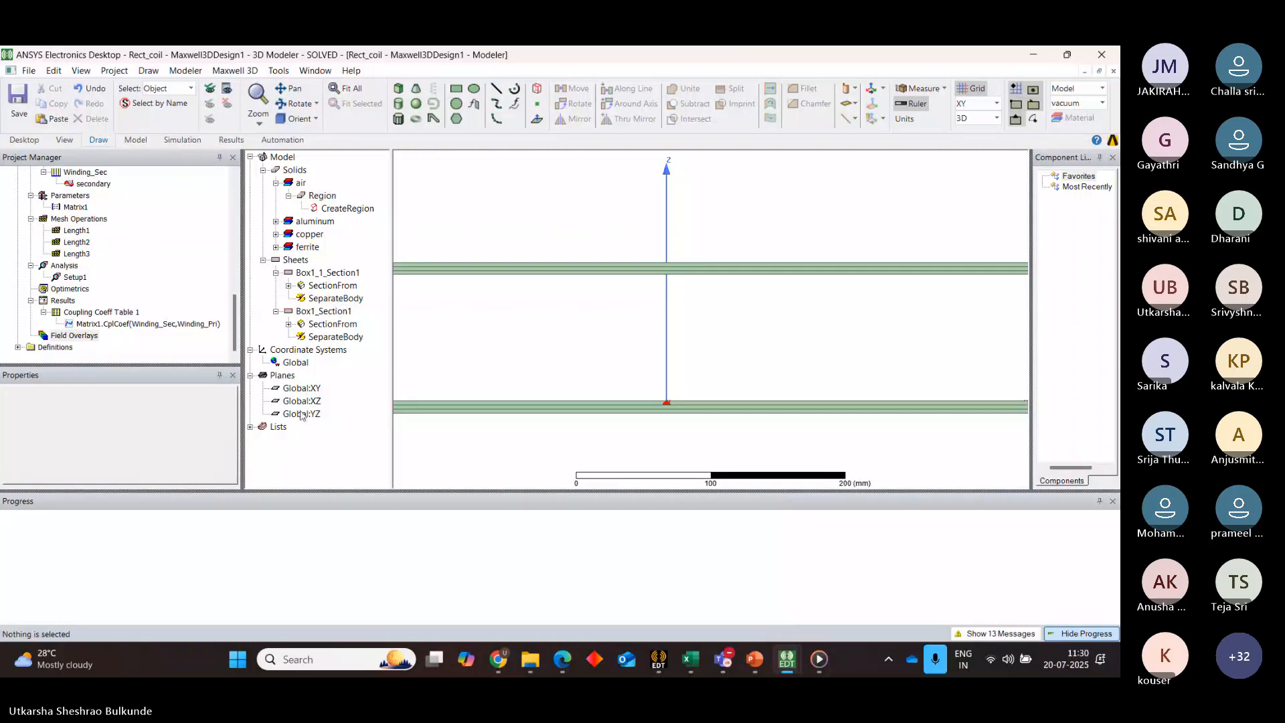
pyautogui.click(299, 414)
pyautogui.rightClick(614, 366)
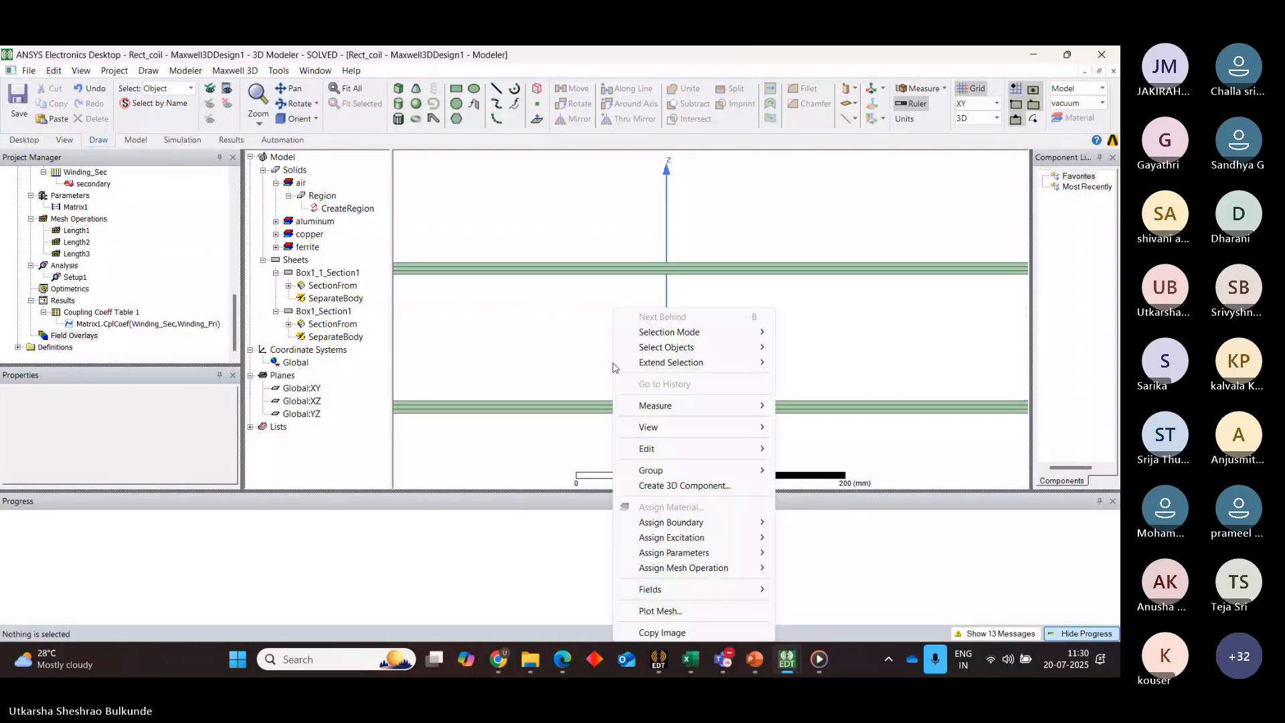
pyautogui.click(300, 415)
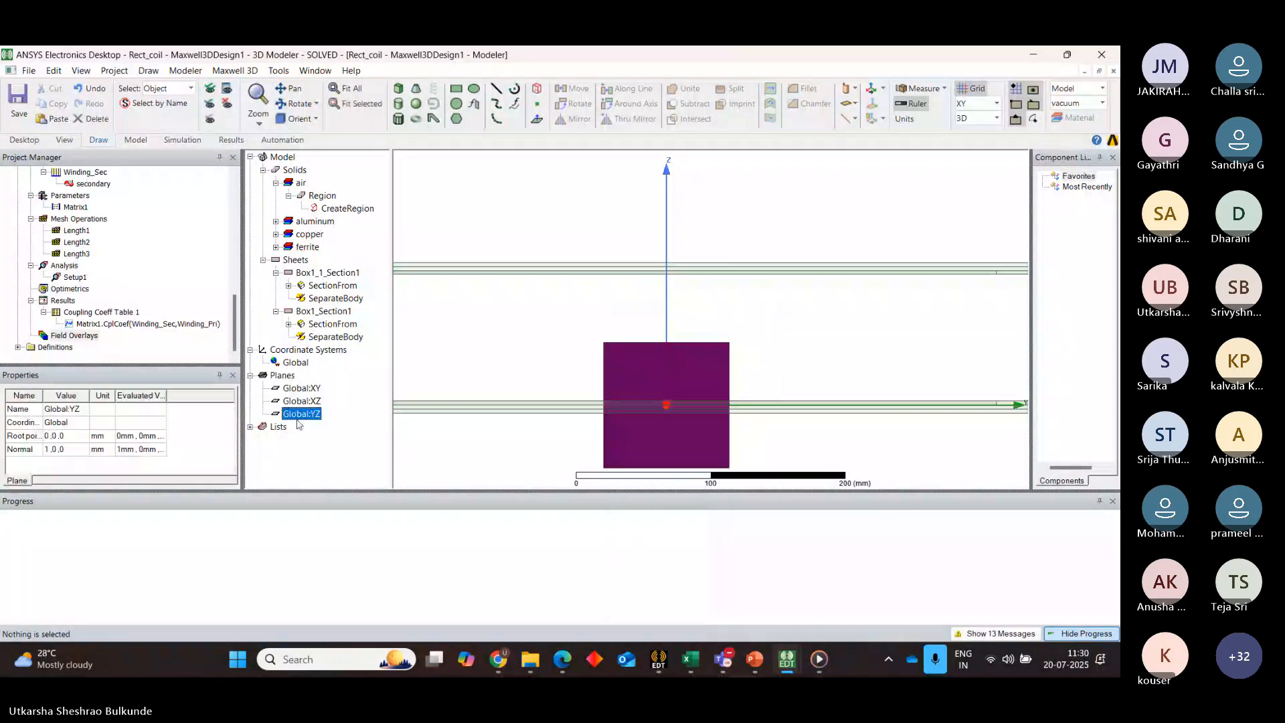
pyautogui.rightClick(684, 367)
# Plot the Mag_B field overlay on the Global:YZ plane for Setup1 : LastAdaptive at 85kHz and 0deg phase
pyautogui.click(302, 413)
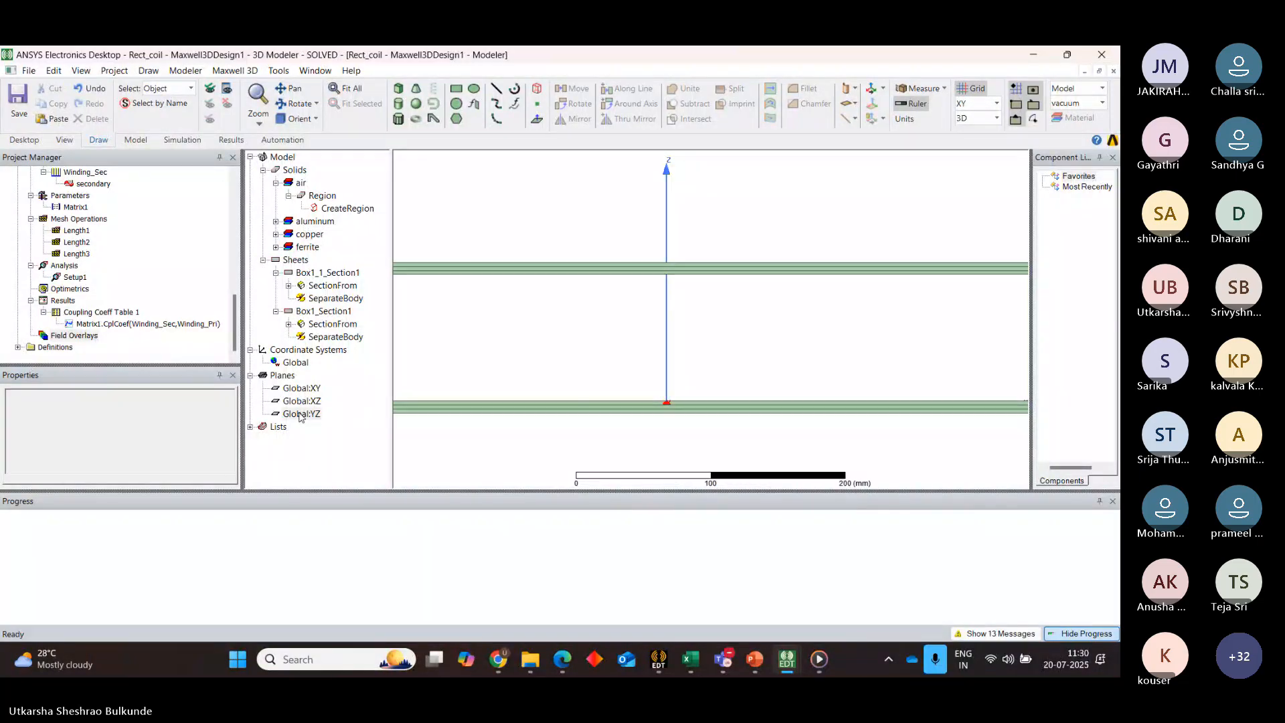
pyautogui.rightClick(704, 372)
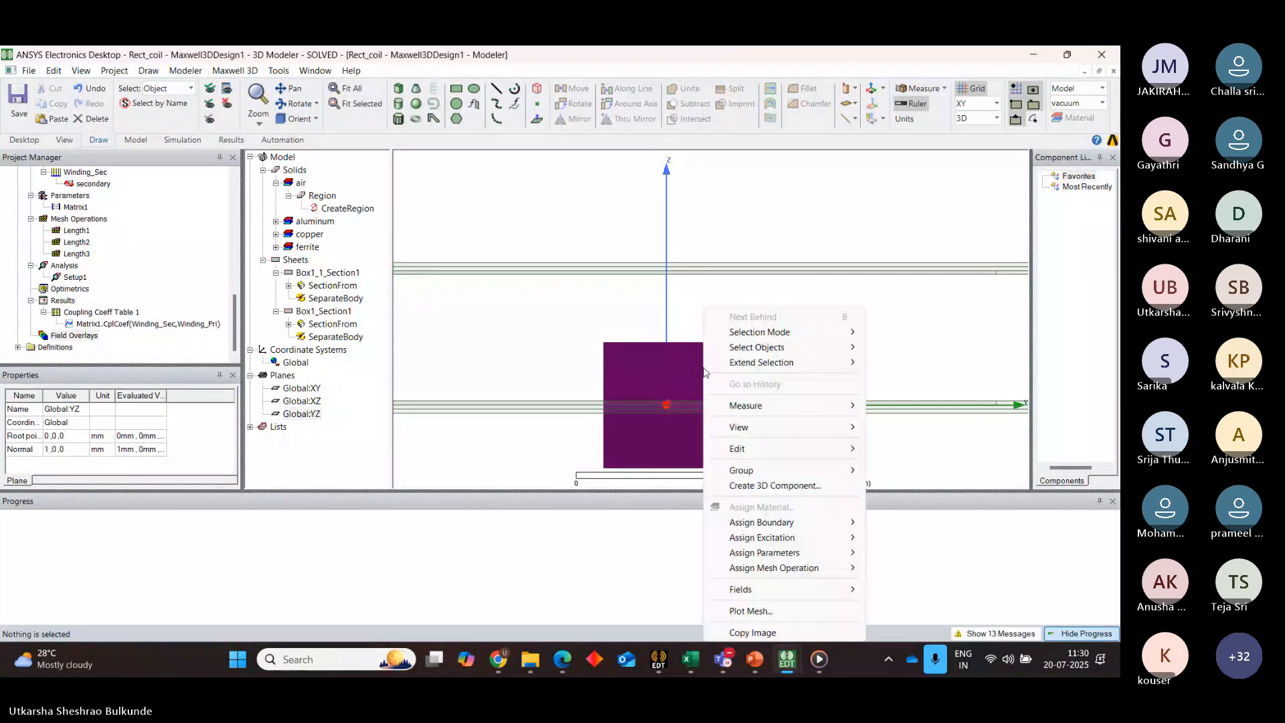
pyautogui.moveTo(812, 591)
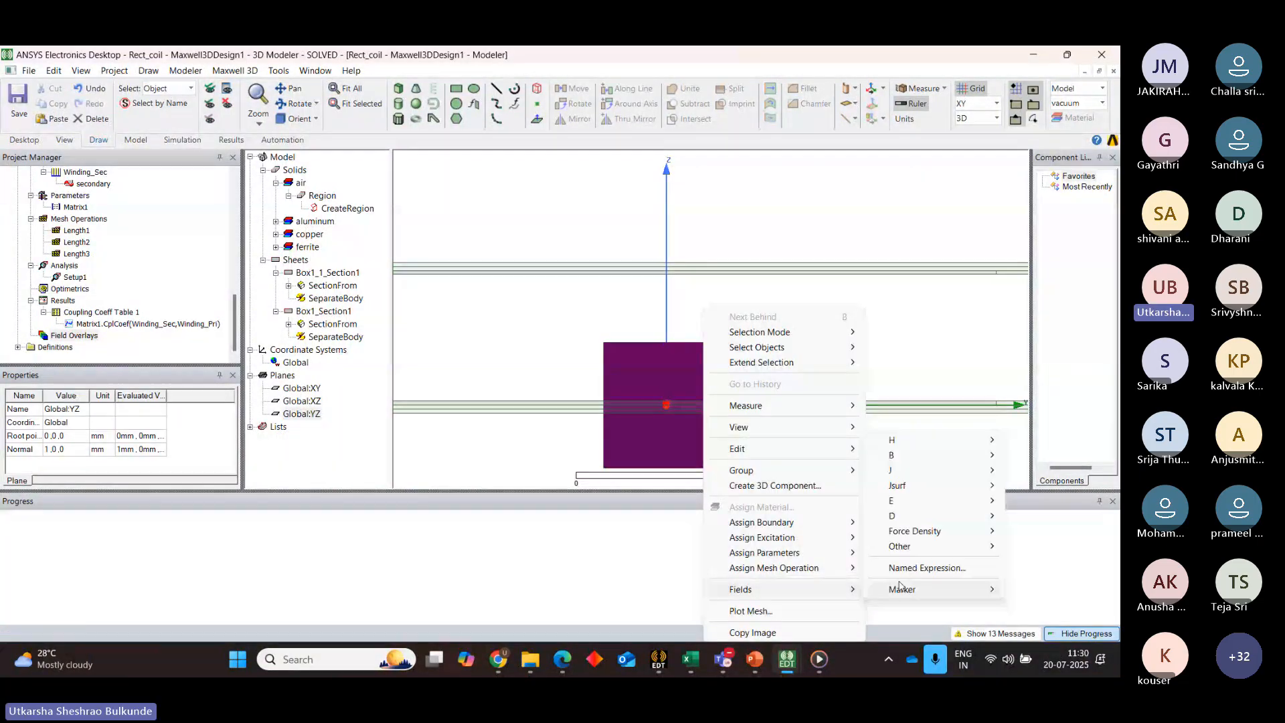
pyautogui.moveTo(941, 456)
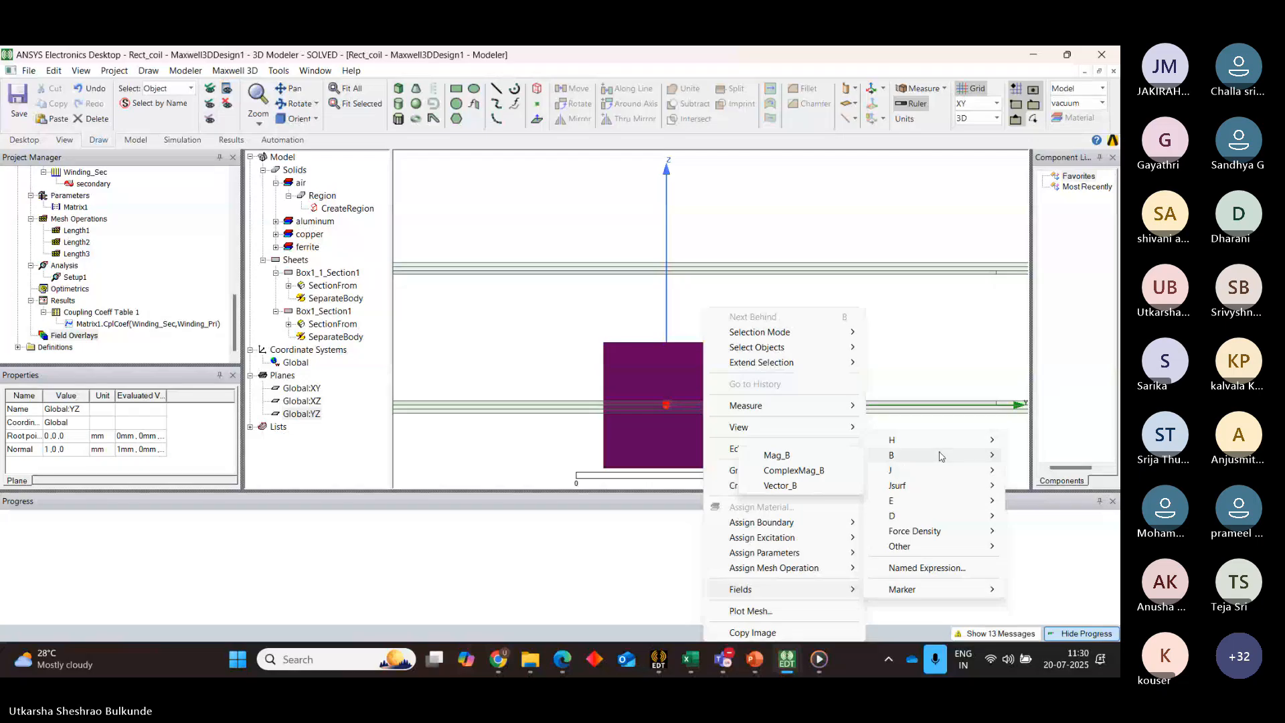
pyautogui.click(777, 455)
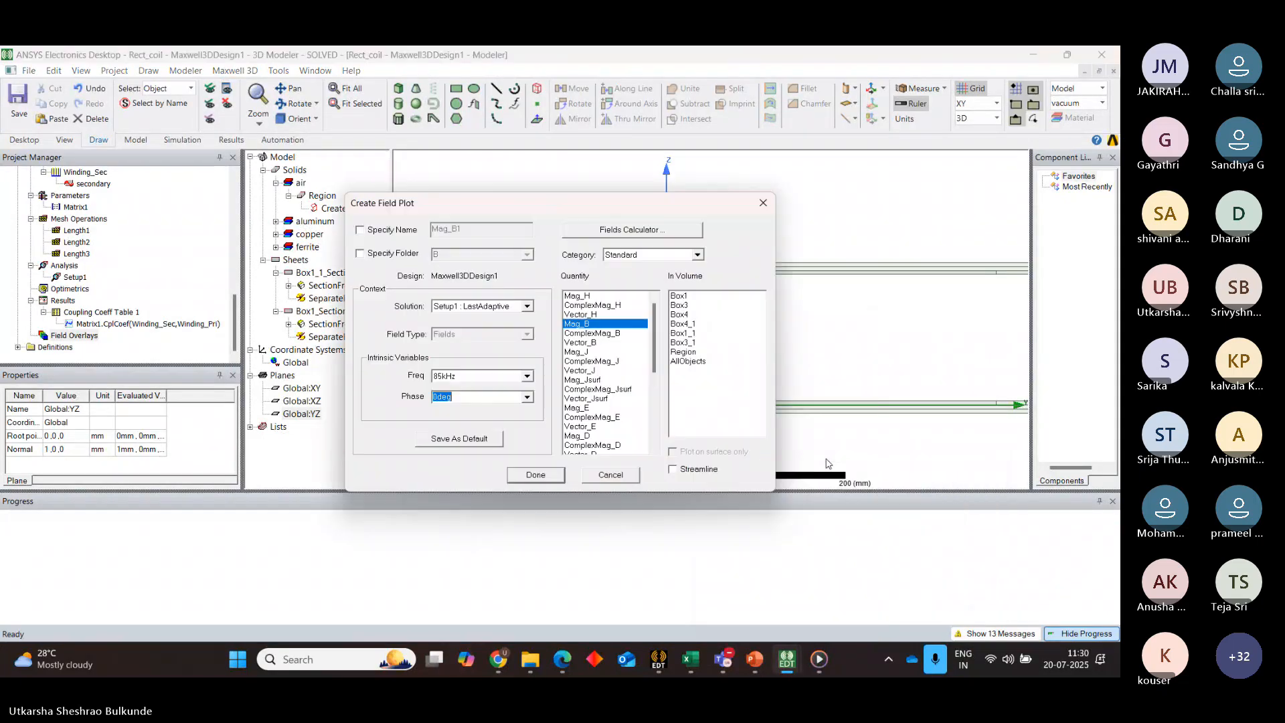
pyautogui.click(535, 474)
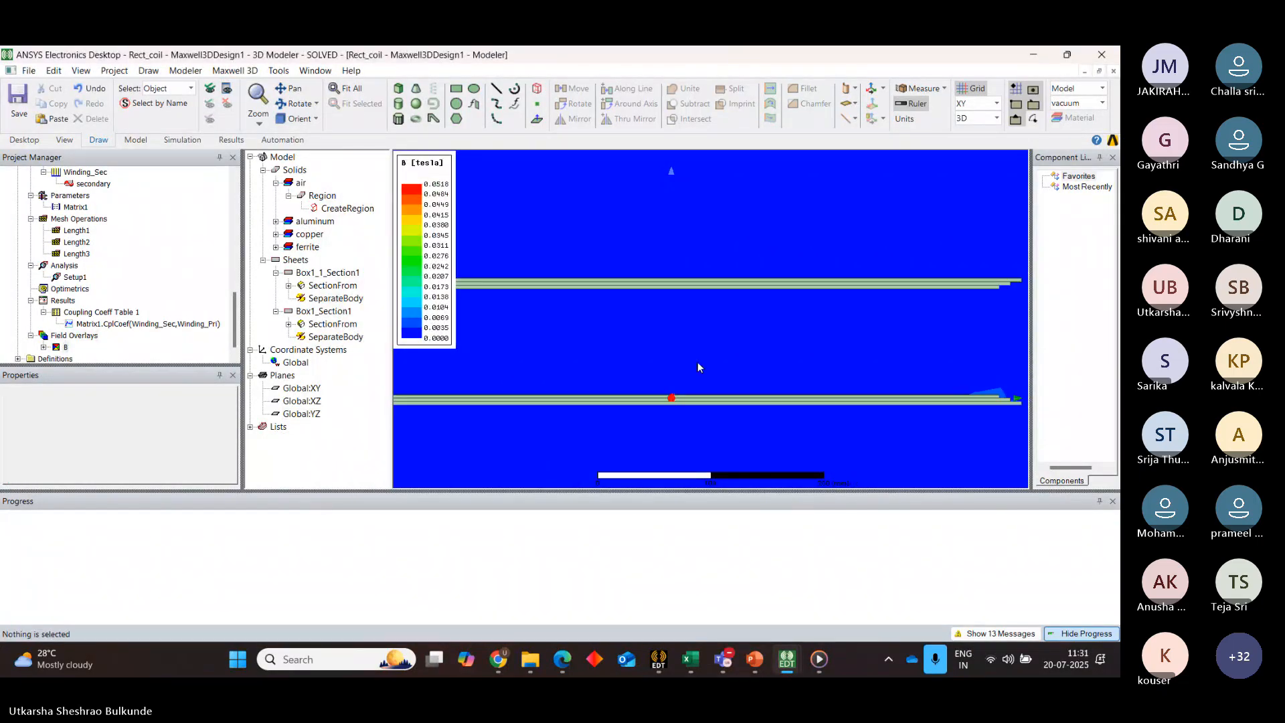
# Examine the flux density plot around the two coils from several angles and review the coupling coefficient in Coupling Coeff Table 1
pyautogui.scroll(-2, 698, 364)
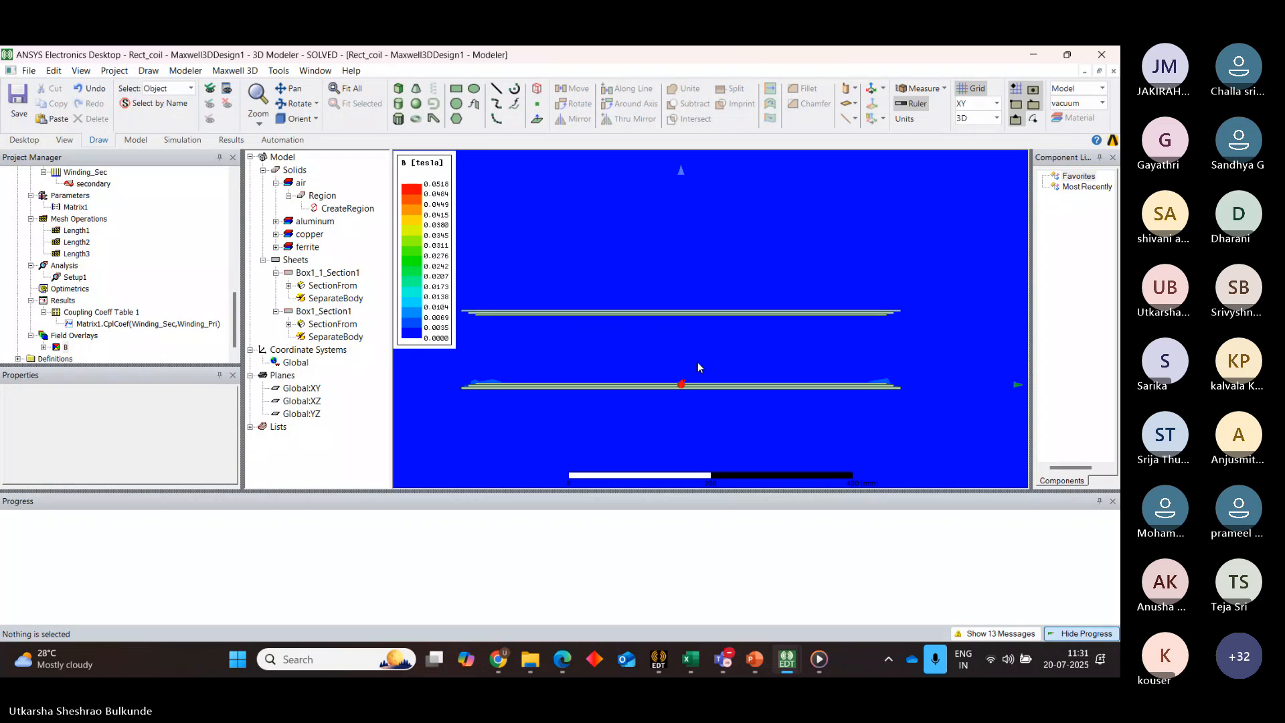
pyautogui.scroll(-1, 697, 368)
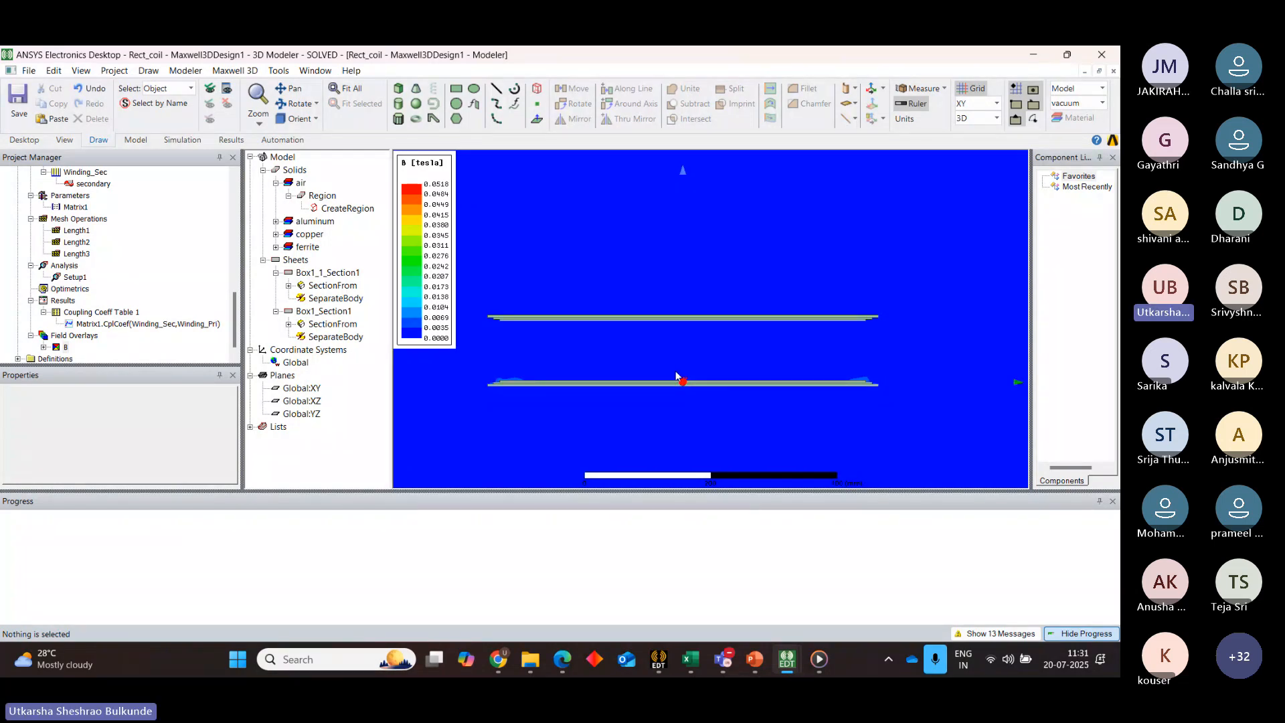
pyautogui.scroll(2, 723, 346)
pyautogui.scroll(1, 721, 343)
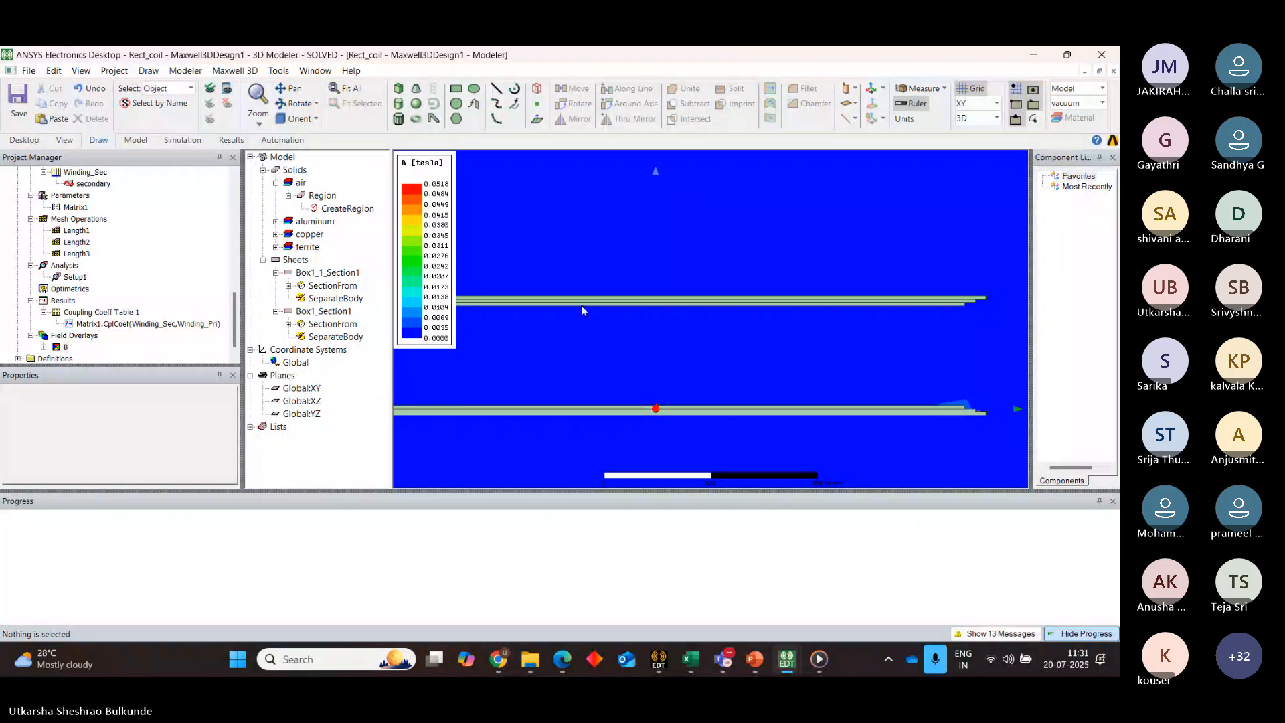
pyautogui.scroll(-2, 581, 305)
pyautogui.click(298, 104)
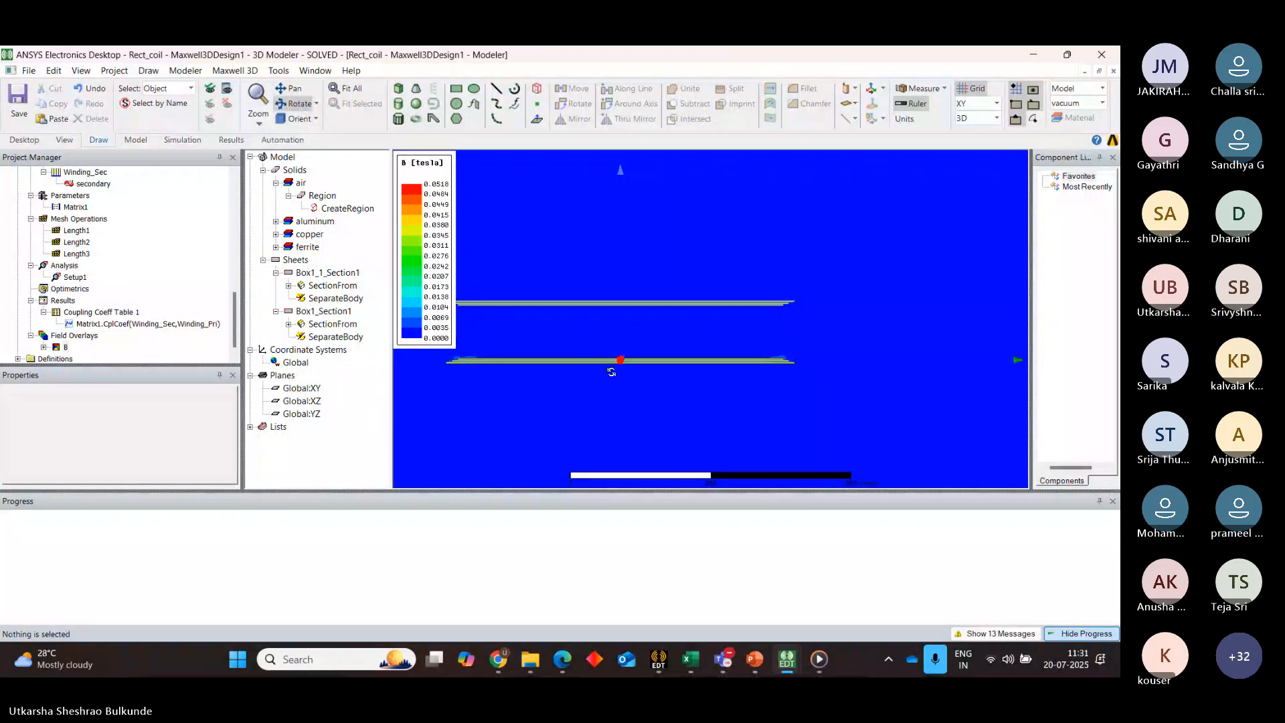
pyautogui.moveTo(611, 372); pyautogui.dragTo(555, 331)
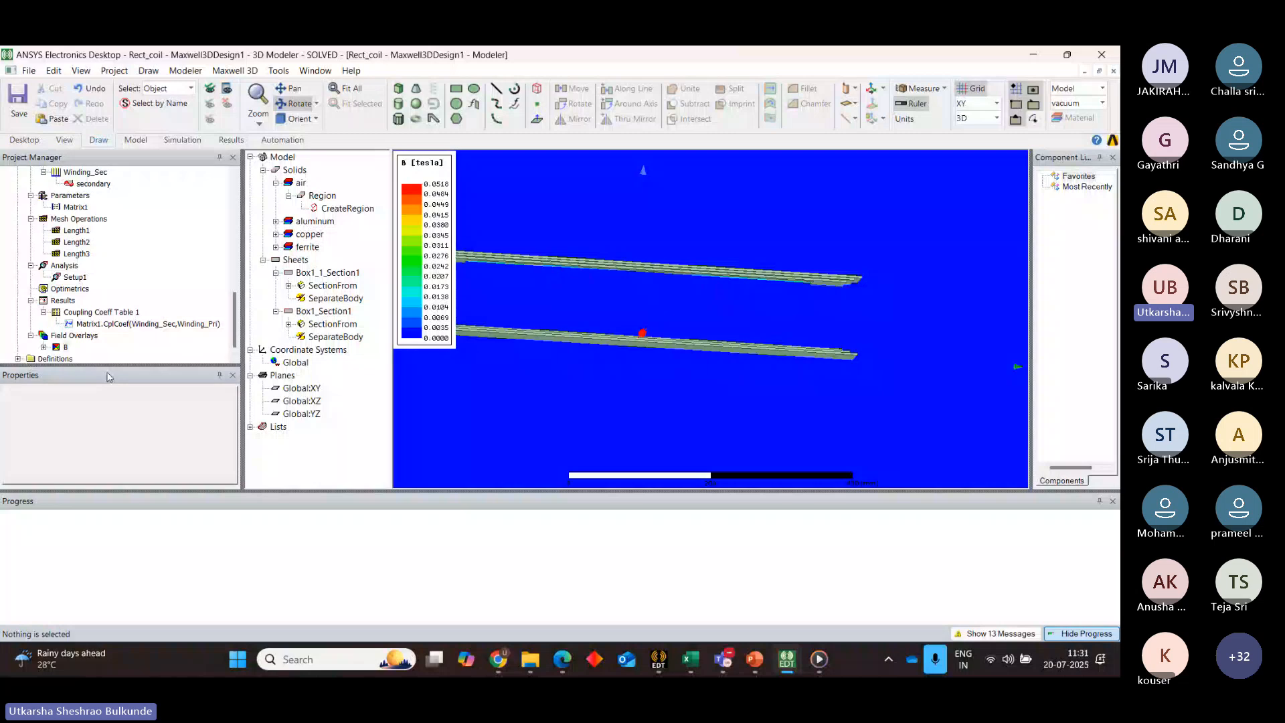
pyautogui.doubleClick(119, 324)
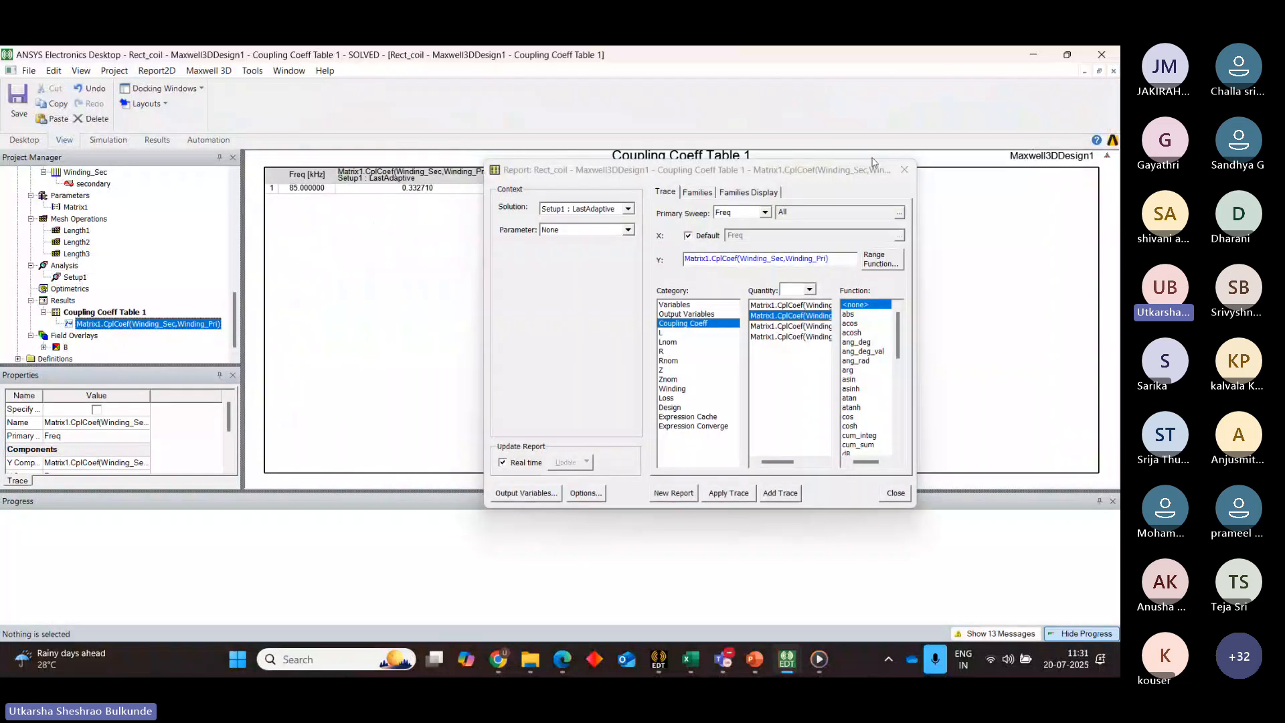
pyautogui.click(905, 170)
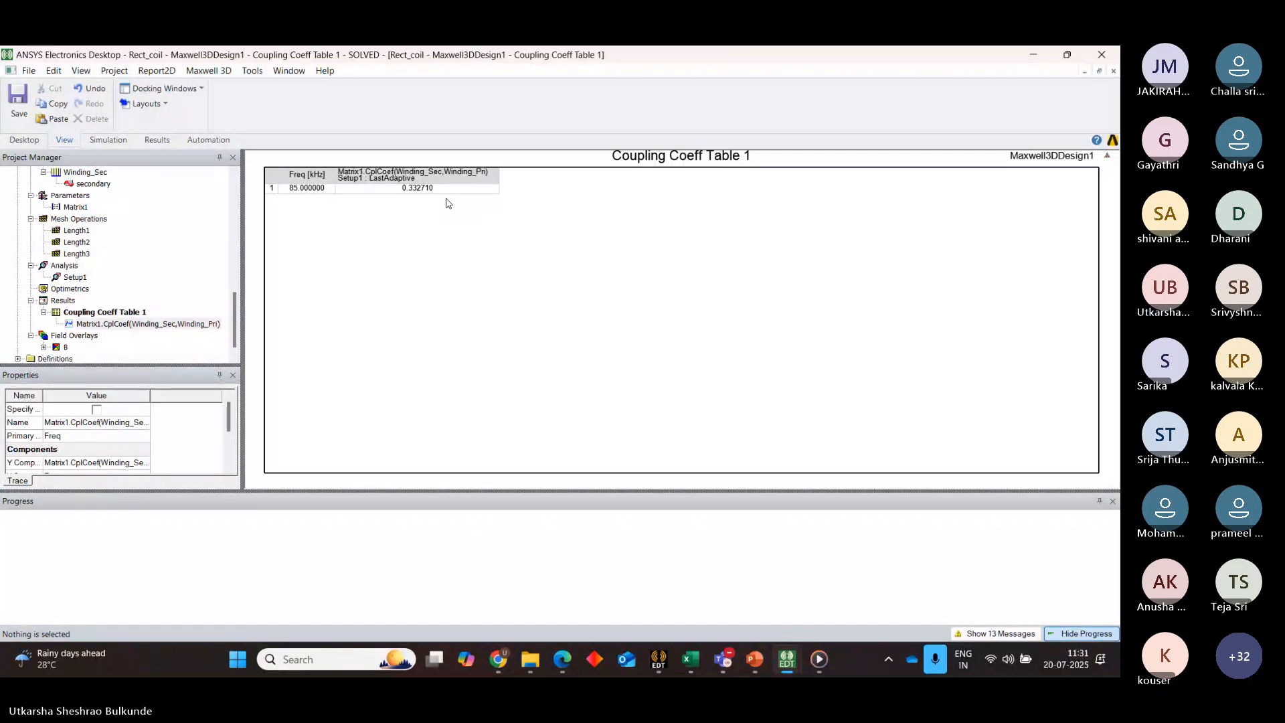
# Remove the Mag_B1 flux density plot from the B group of the field overlays
pyautogui.rightClick(70, 338)
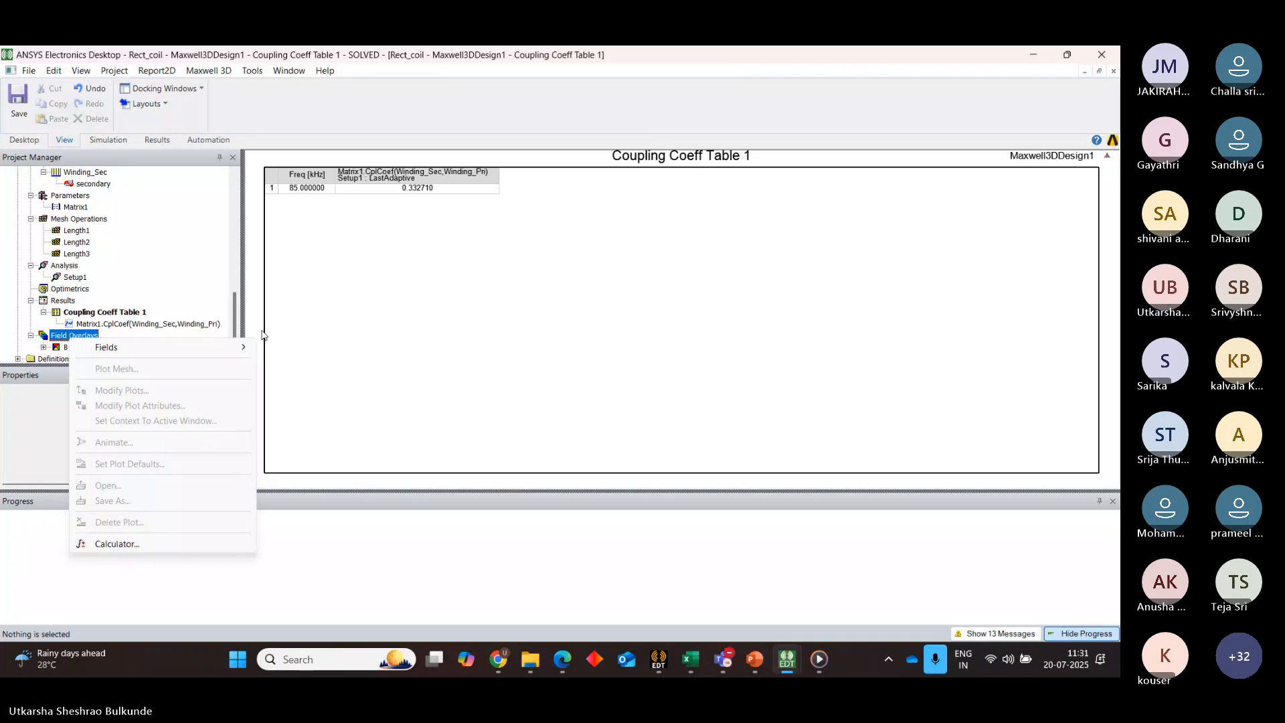
pyautogui.click(303, 324)
pyautogui.click(43, 347)
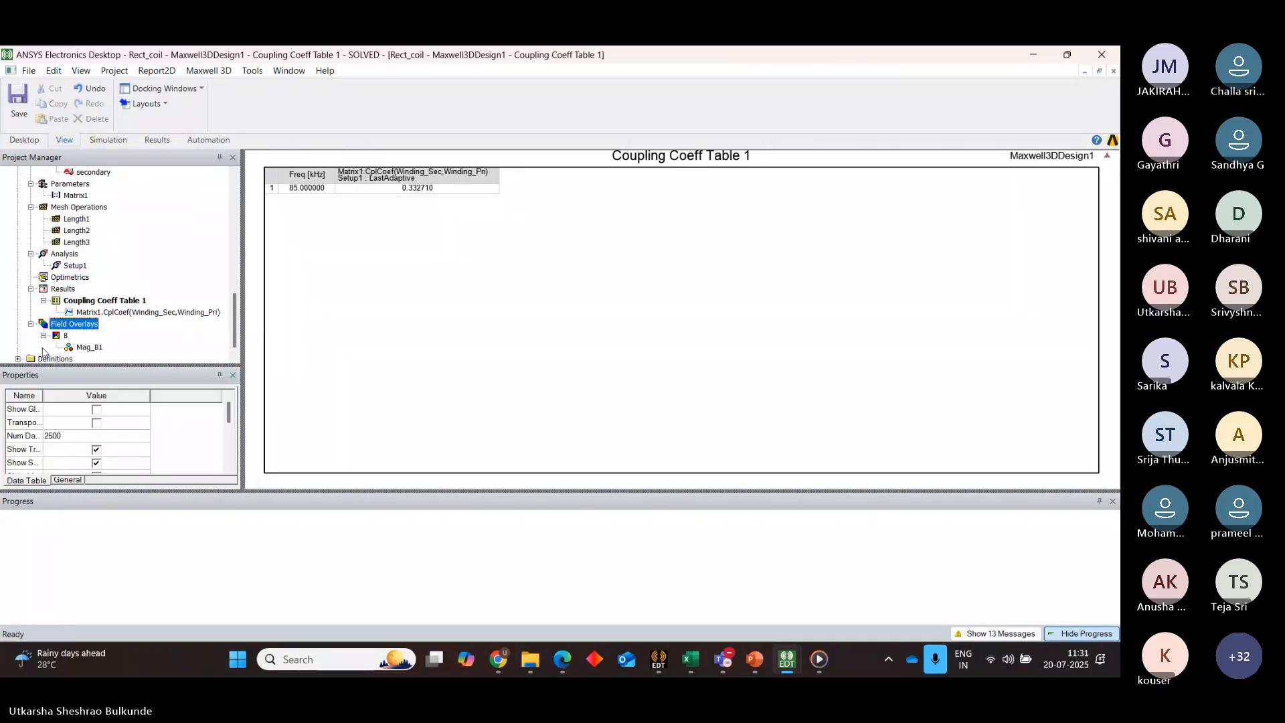
pyautogui.rightClick(85, 347)
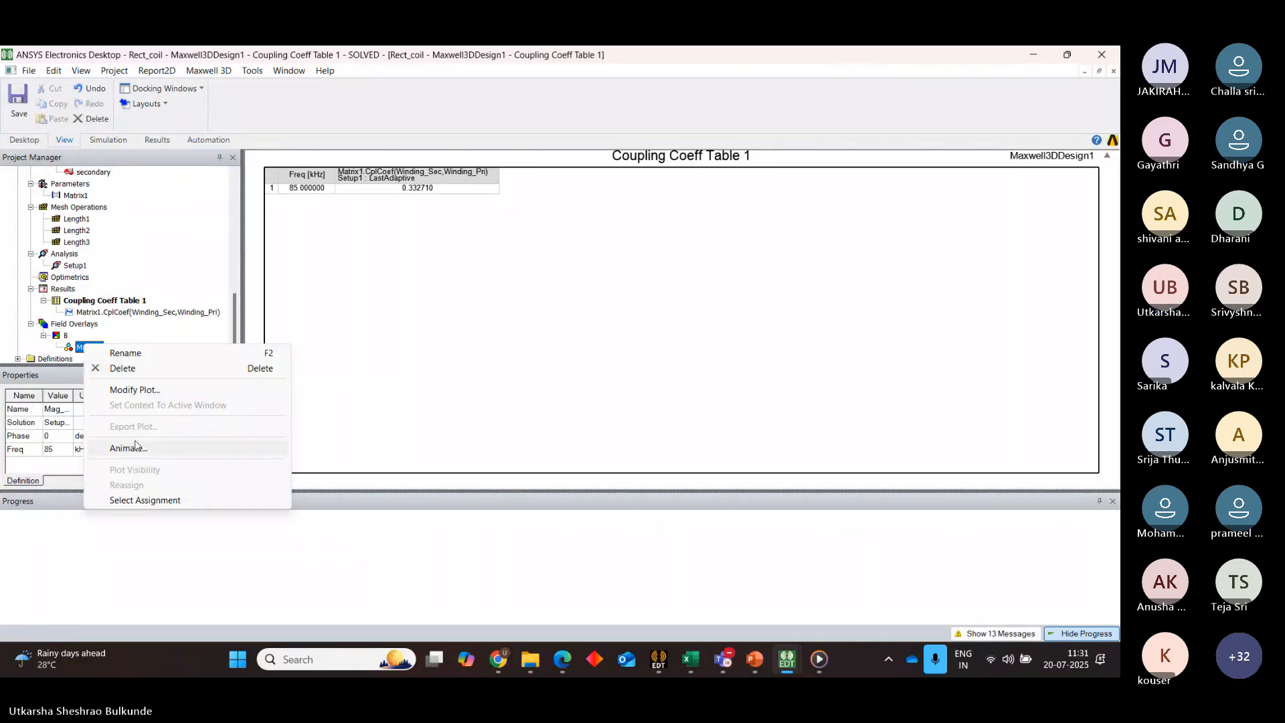
pyautogui.click(99, 372)
# Create a rectangular eddy-current plot of re(InducedVoltage(Winding_Pri)) for Setup1 : LastAdaptive over Freq
pyautogui.rightClick(67, 301)
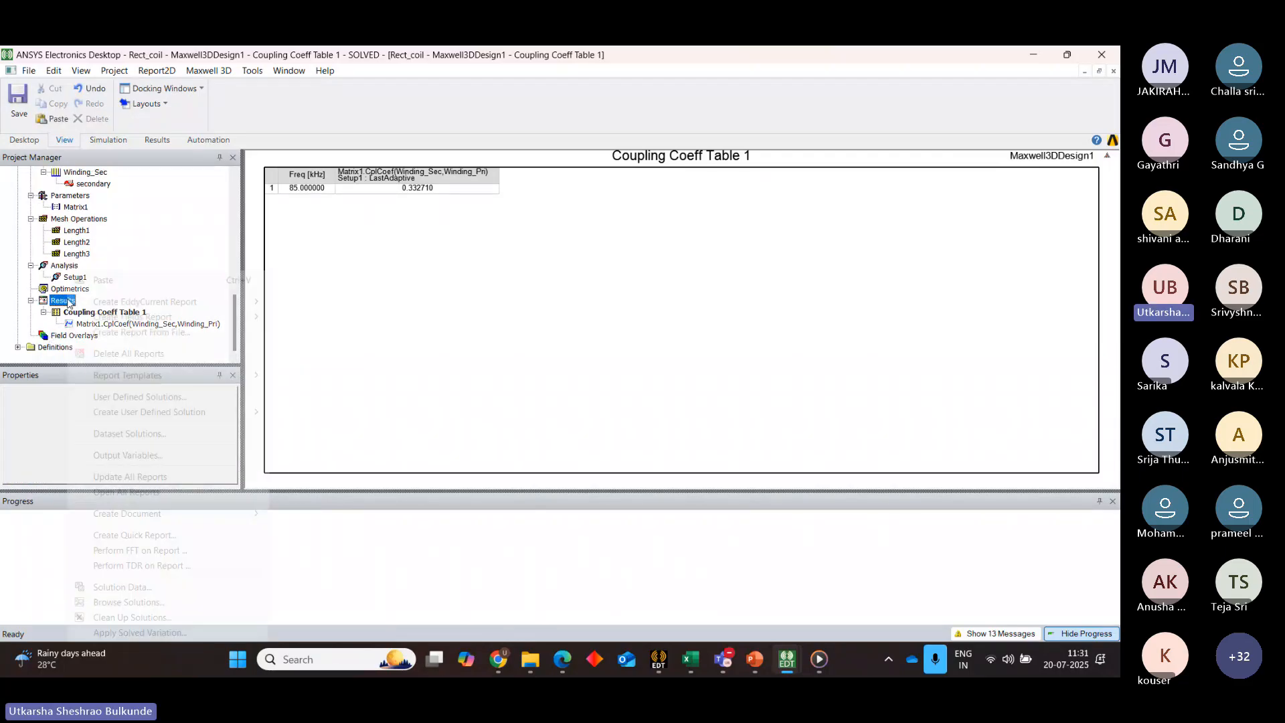
pyautogui.moveTo(194, 308)
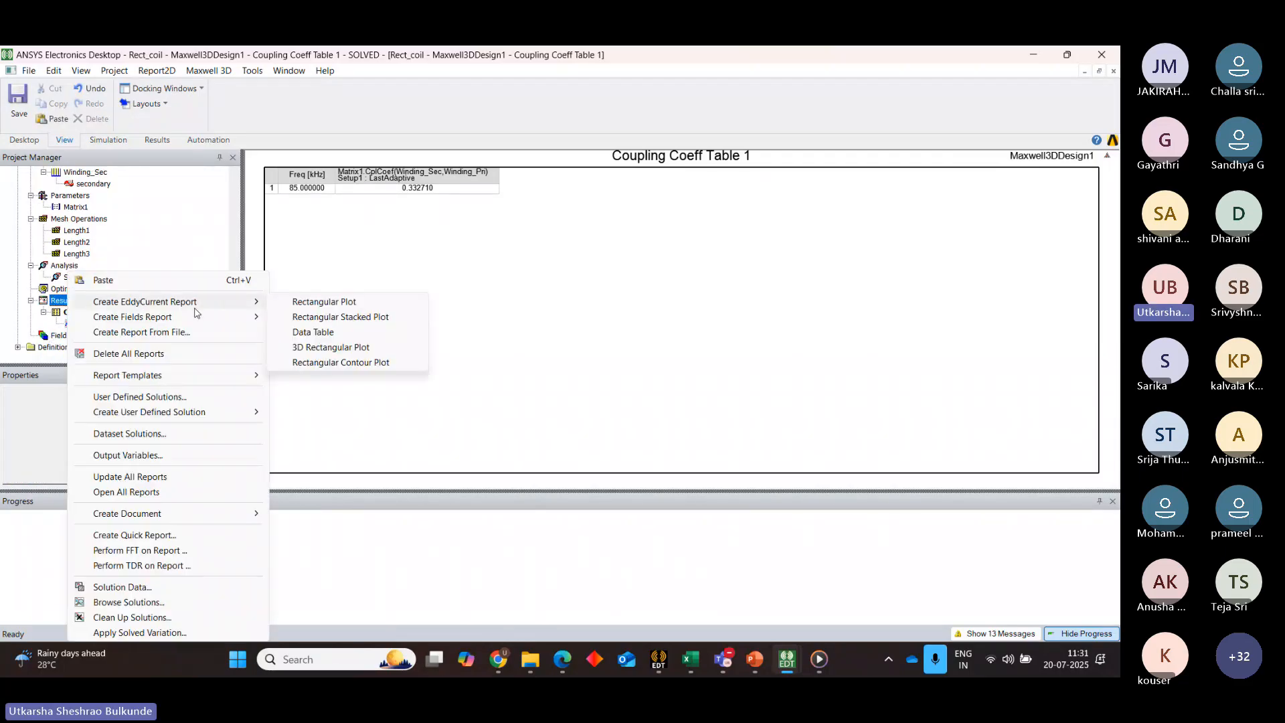
pyautogui.click(347, 305)
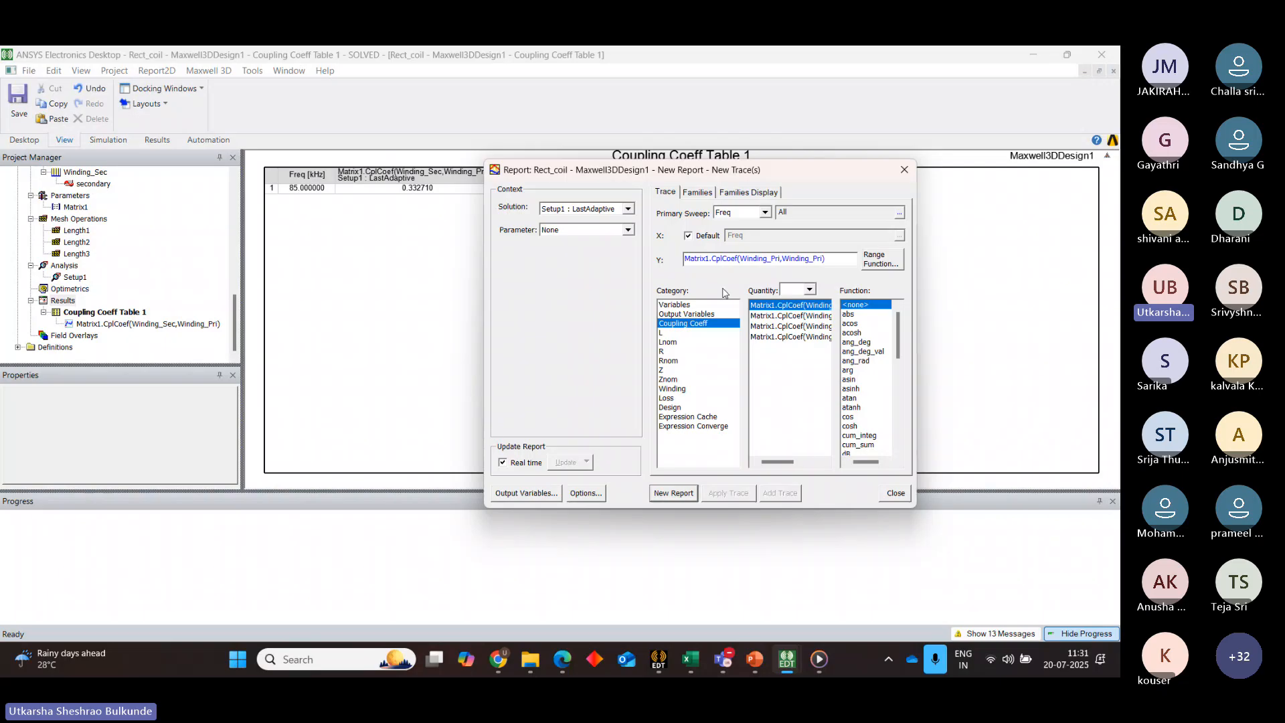
pyautogui.click(678, 399)
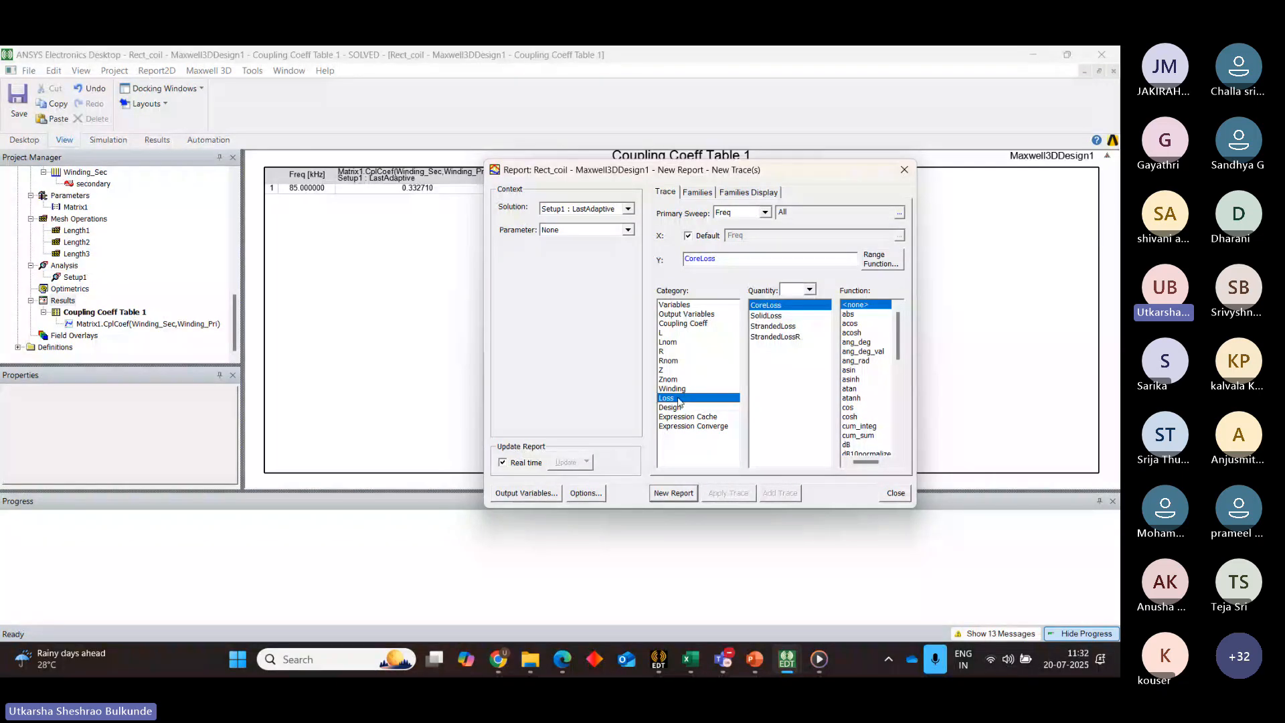
pyautogui.click(678, 390)
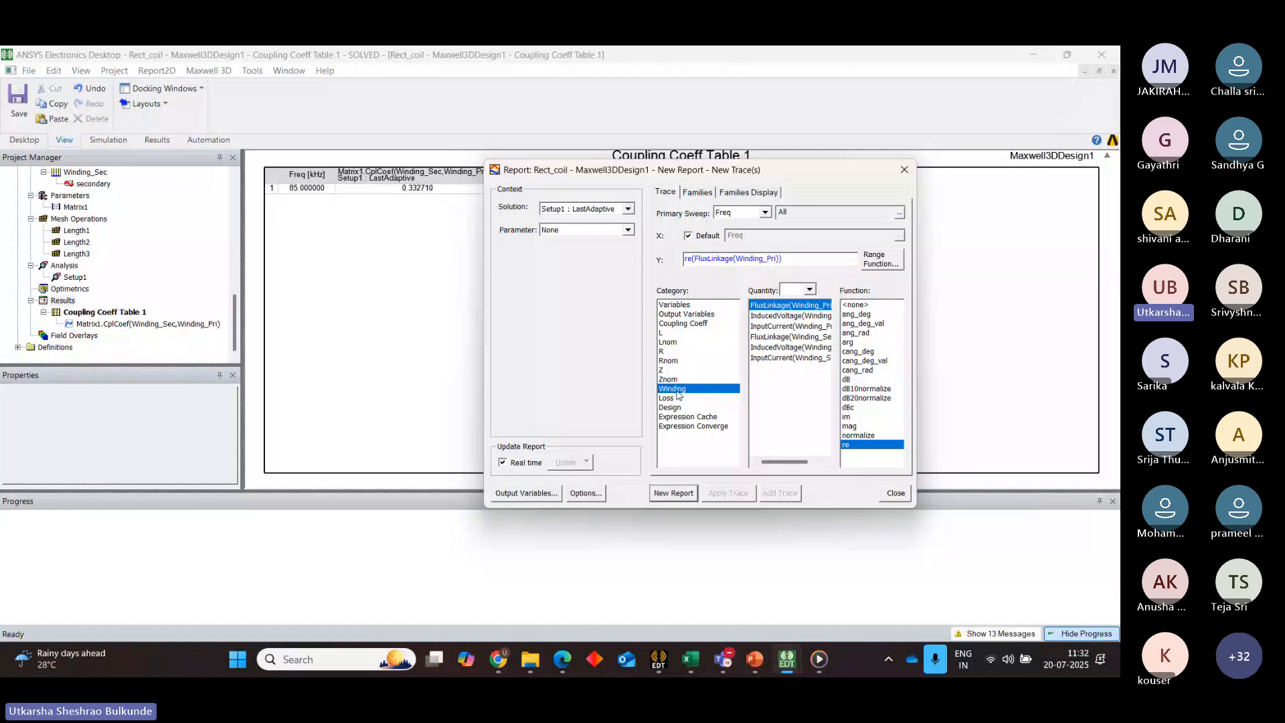
pyautogui.moveTo(780, 462)
pyautogui.mouseDown()
pyautogui.moveTo(792, 464)
pyautogui.moveTo(777, 465)
pyautogui.mouseUp()
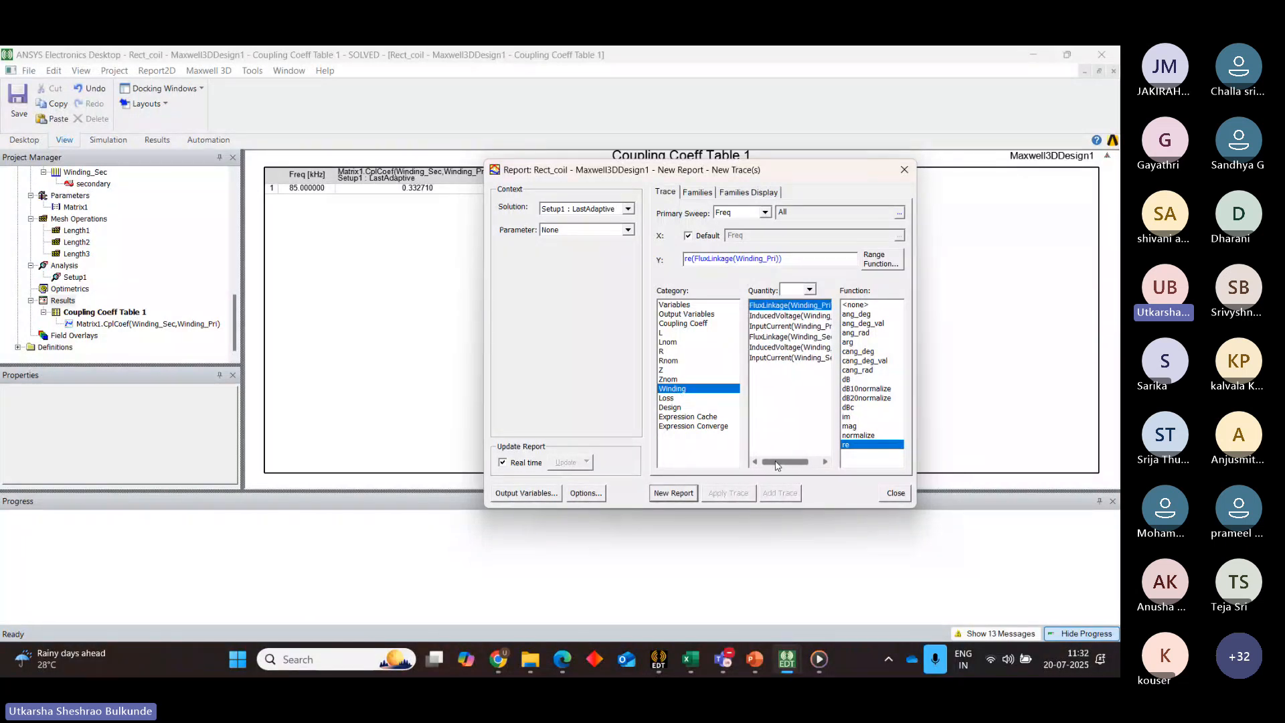
pyautogui.click(782, 316)
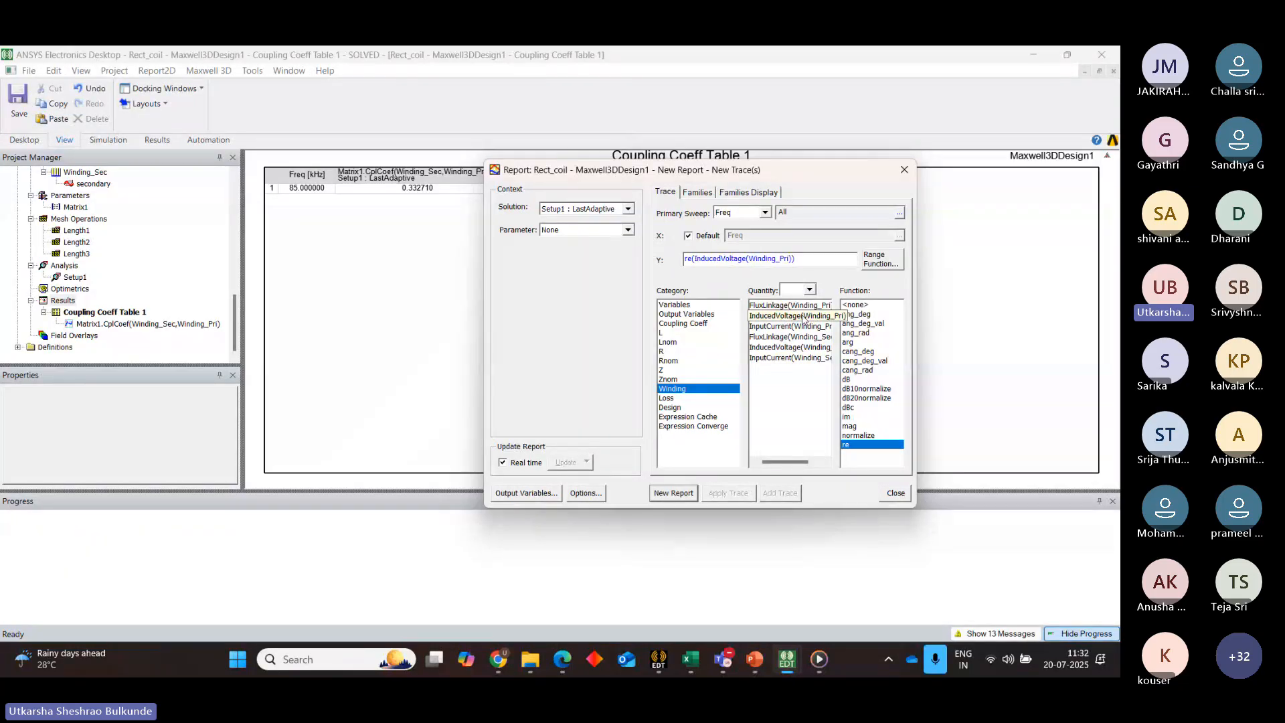
pyautogui.click(674, 493)
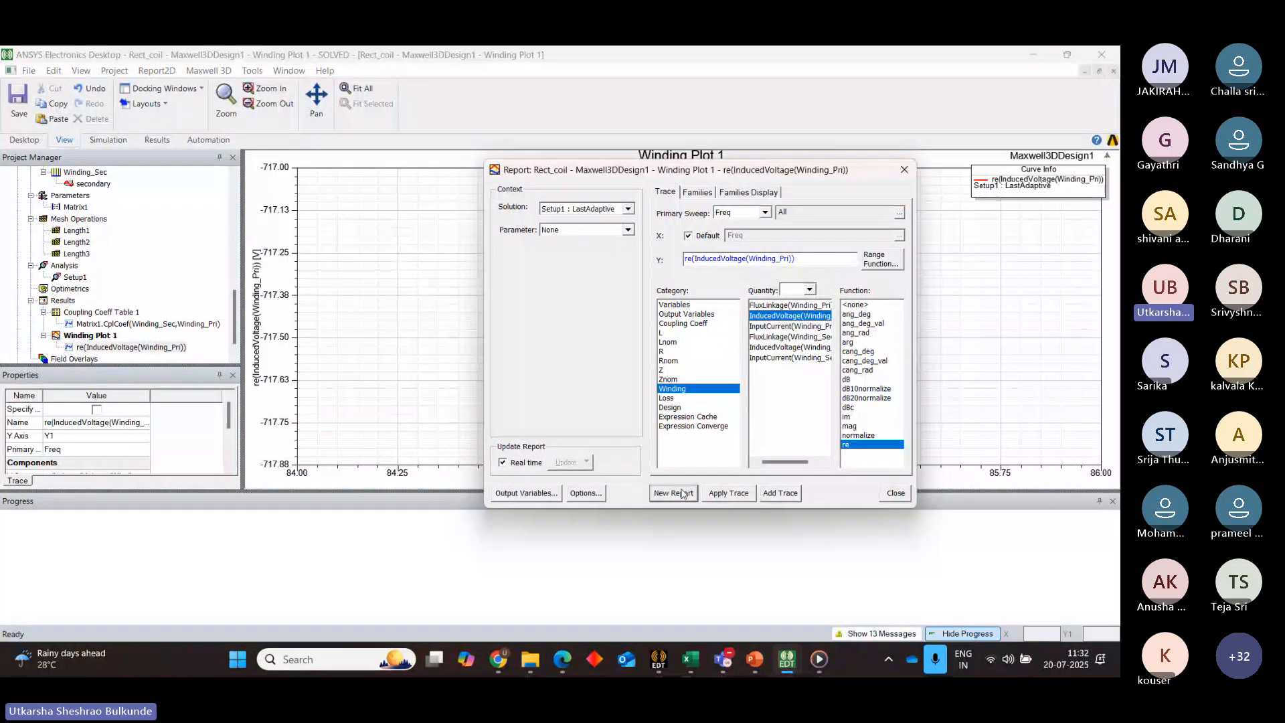
pyautogui.click(904, 170)
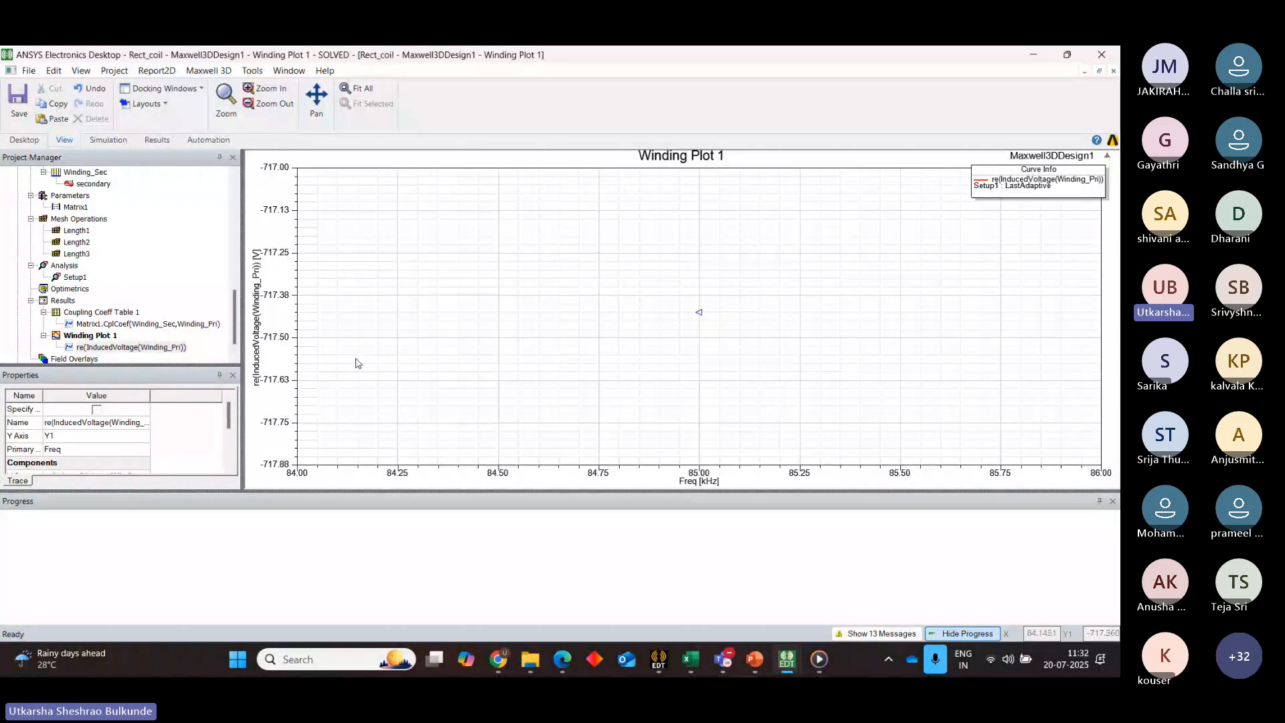
# Create an eddy-current data table of InducedVoltage(Winding_Pri) with no function applied
pyautogui.rightClick(67, 301)
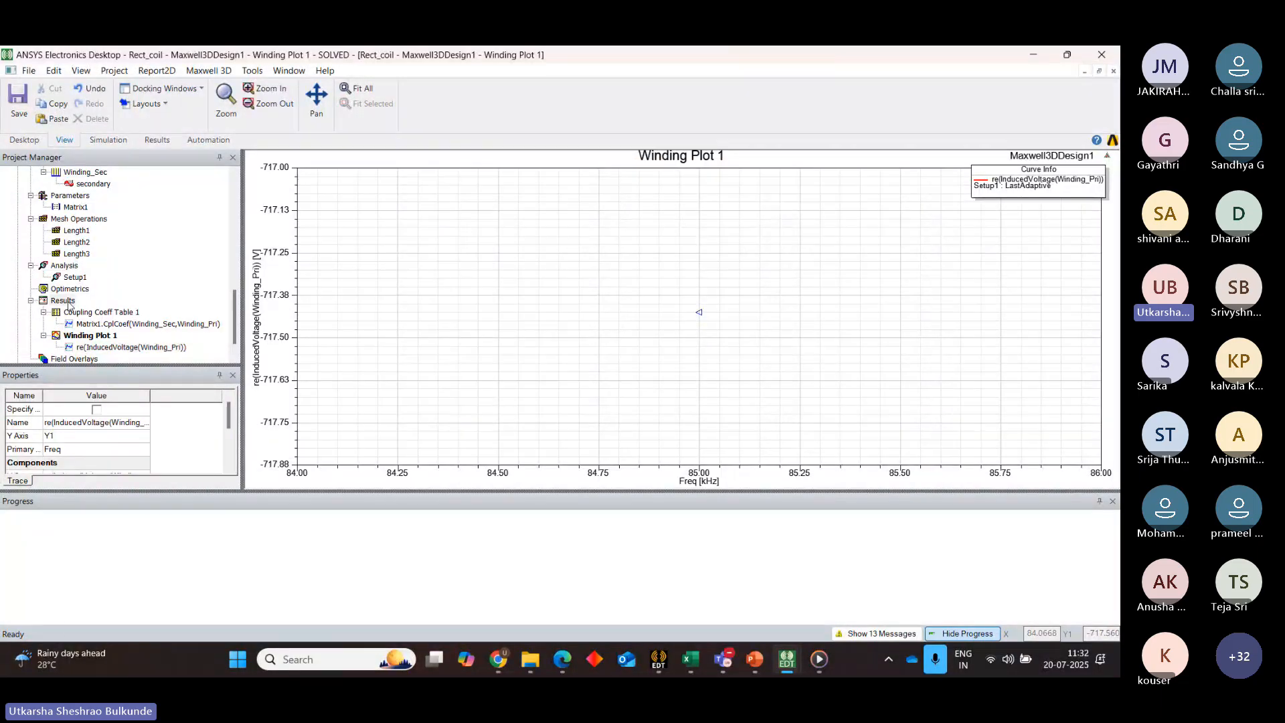
pyautogui.moveTo(201, 305)
pyautogui.click(312, 332)
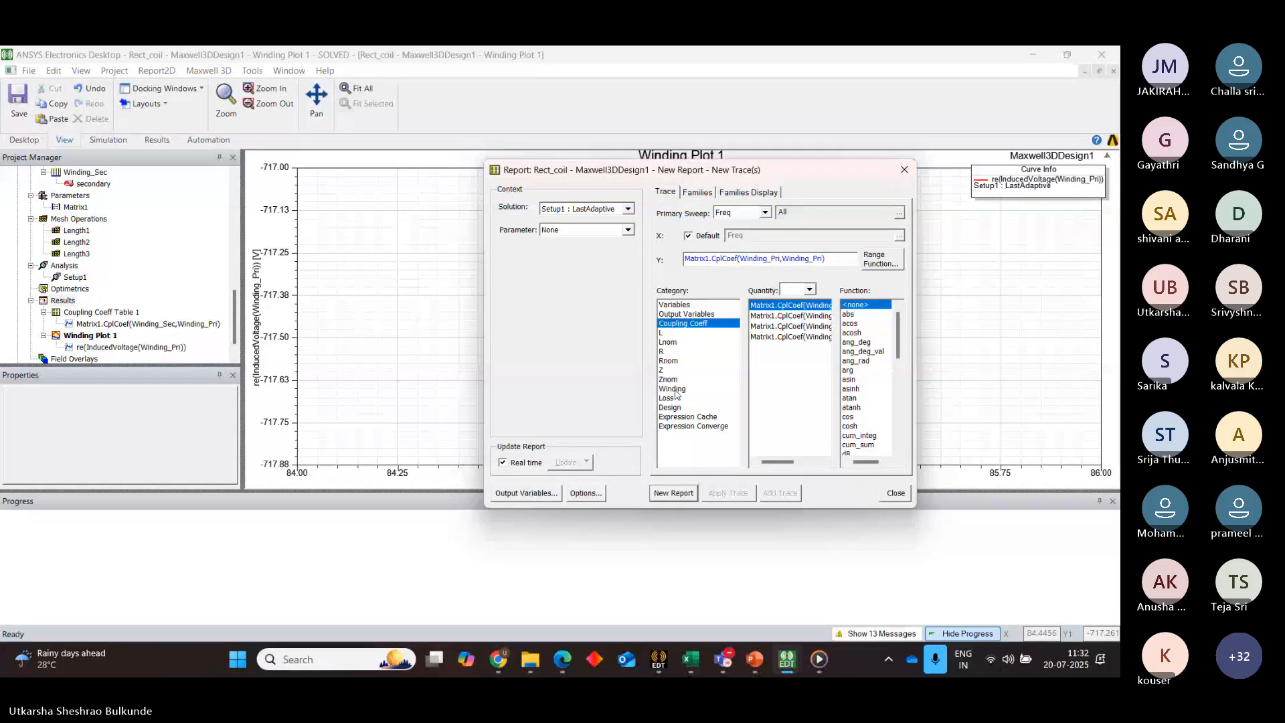
pyautogui.click(674, 389)
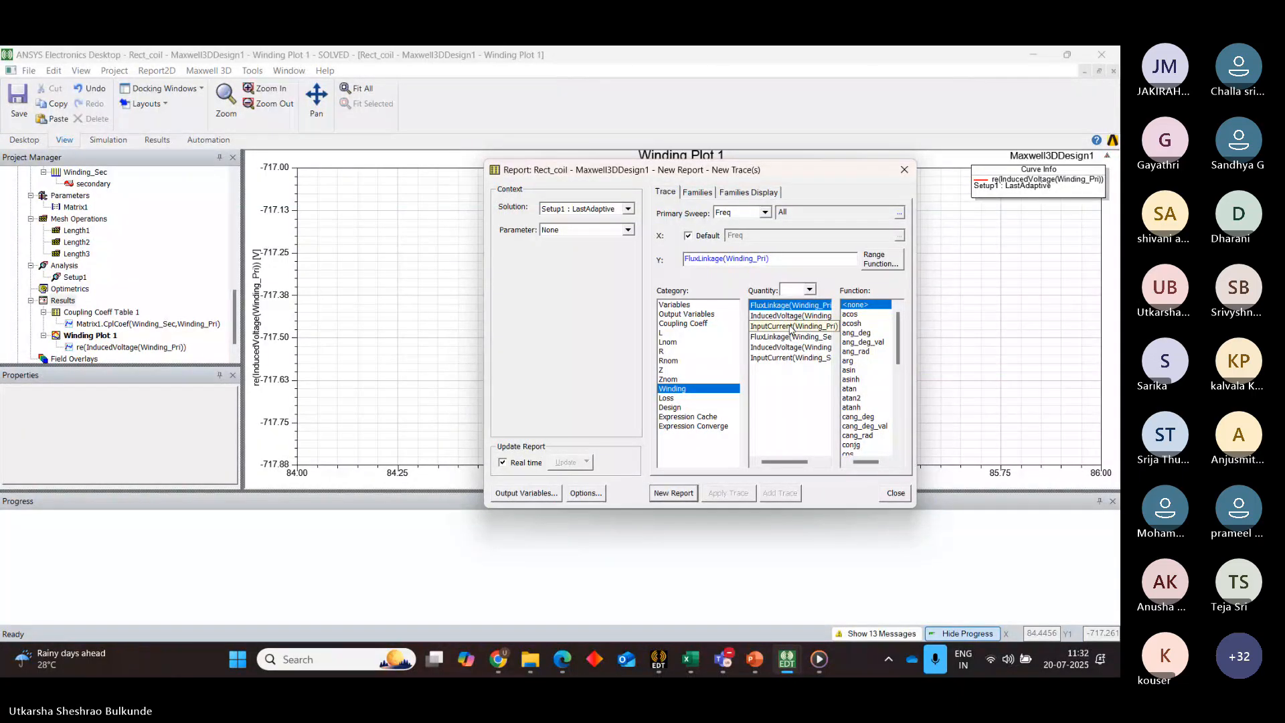
pyautogui.click(790, 316)
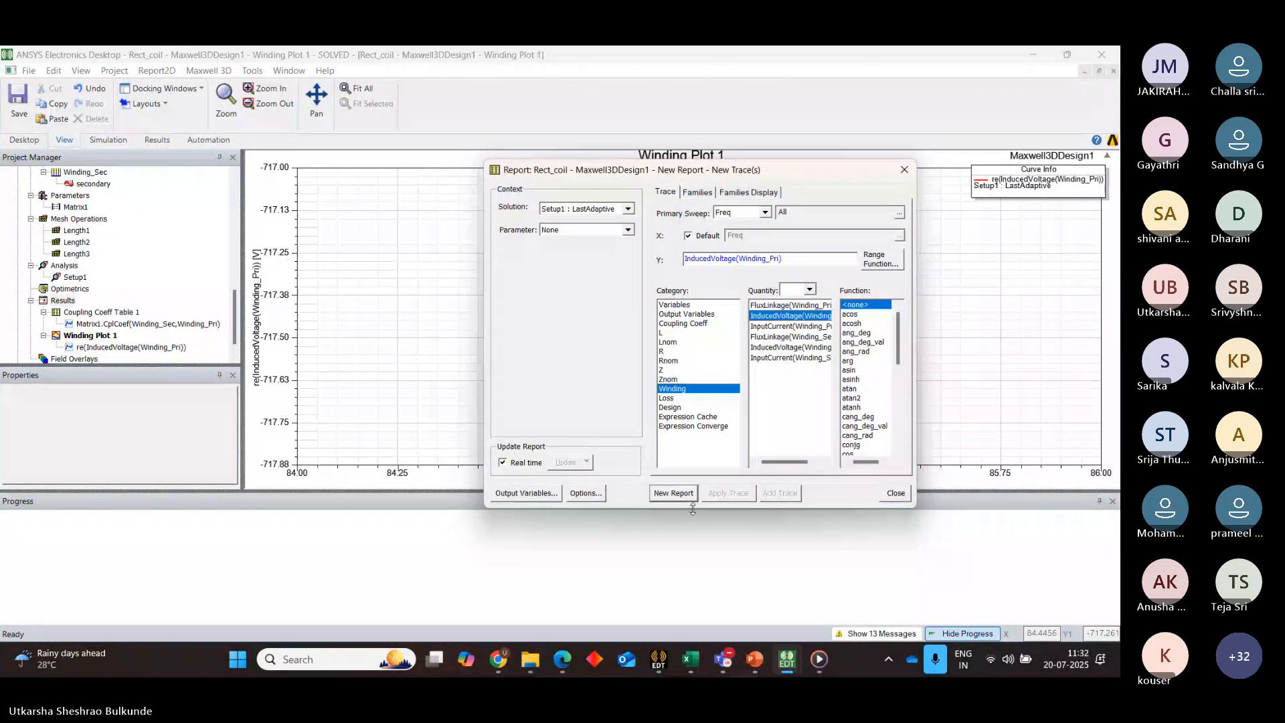
pyautogui.click(674, 493)
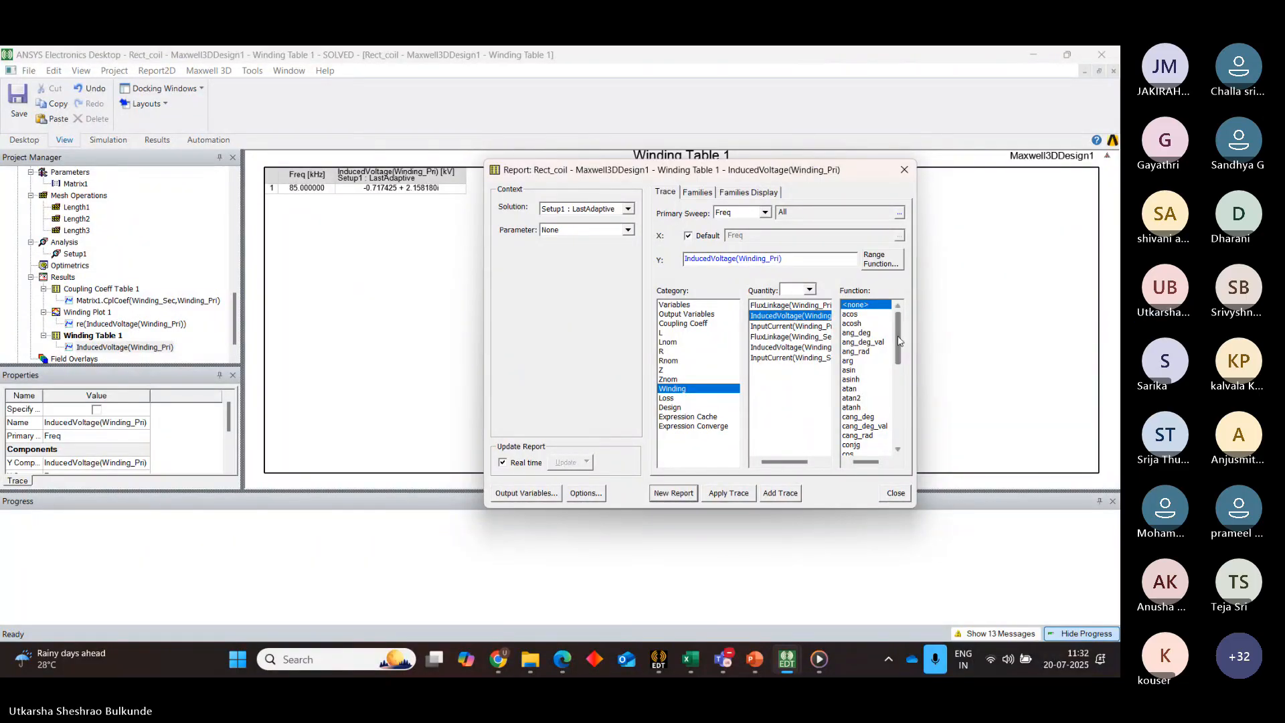
# Apply the mag function to the InducedVoltage(Winding_Pri) trace in the winding table and close the report settings
pyautogui.moveTo(897, 336); pyautogui.dragTo(899, 429)
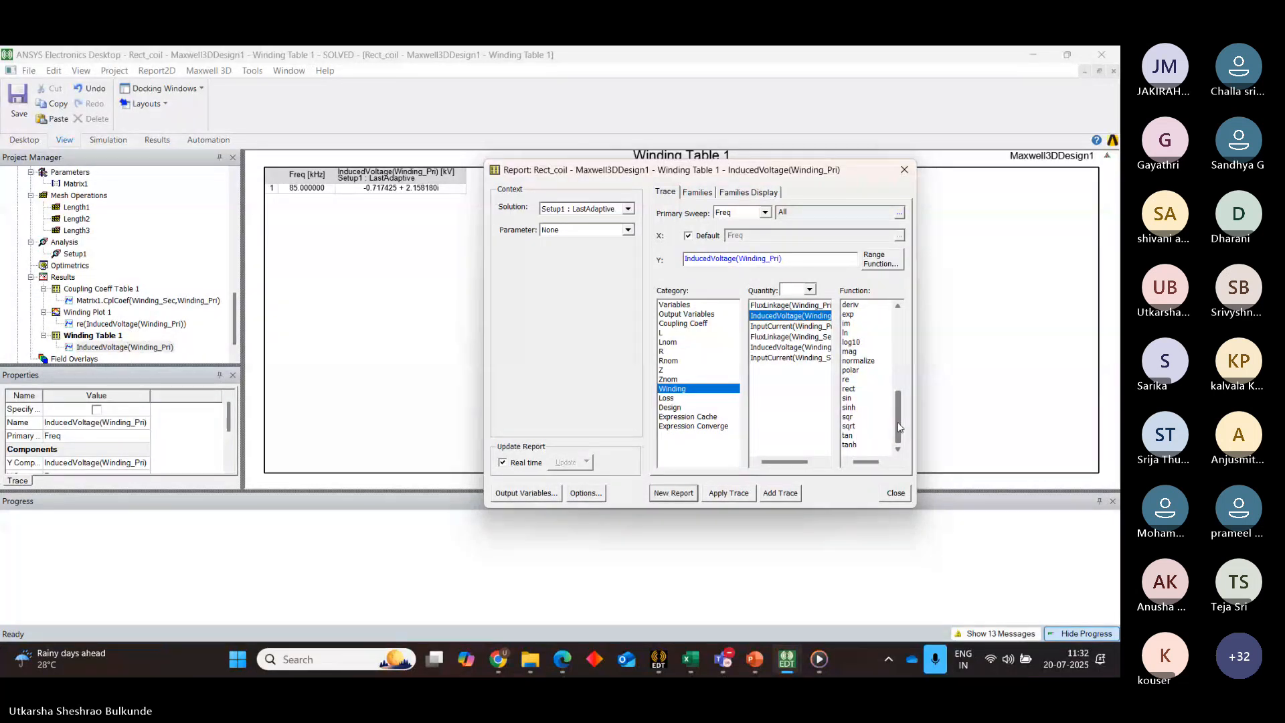
pyautogui.scroll(1, 849, 393)
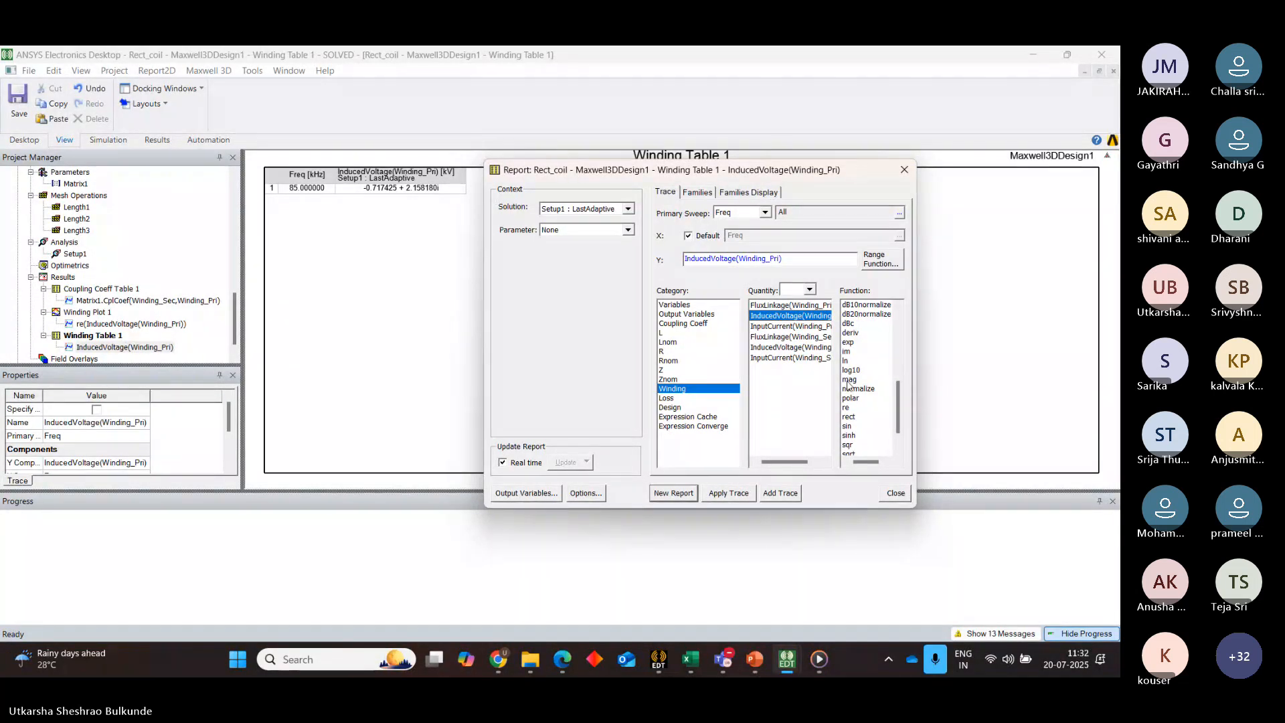
pyautogui.click(849, 379)
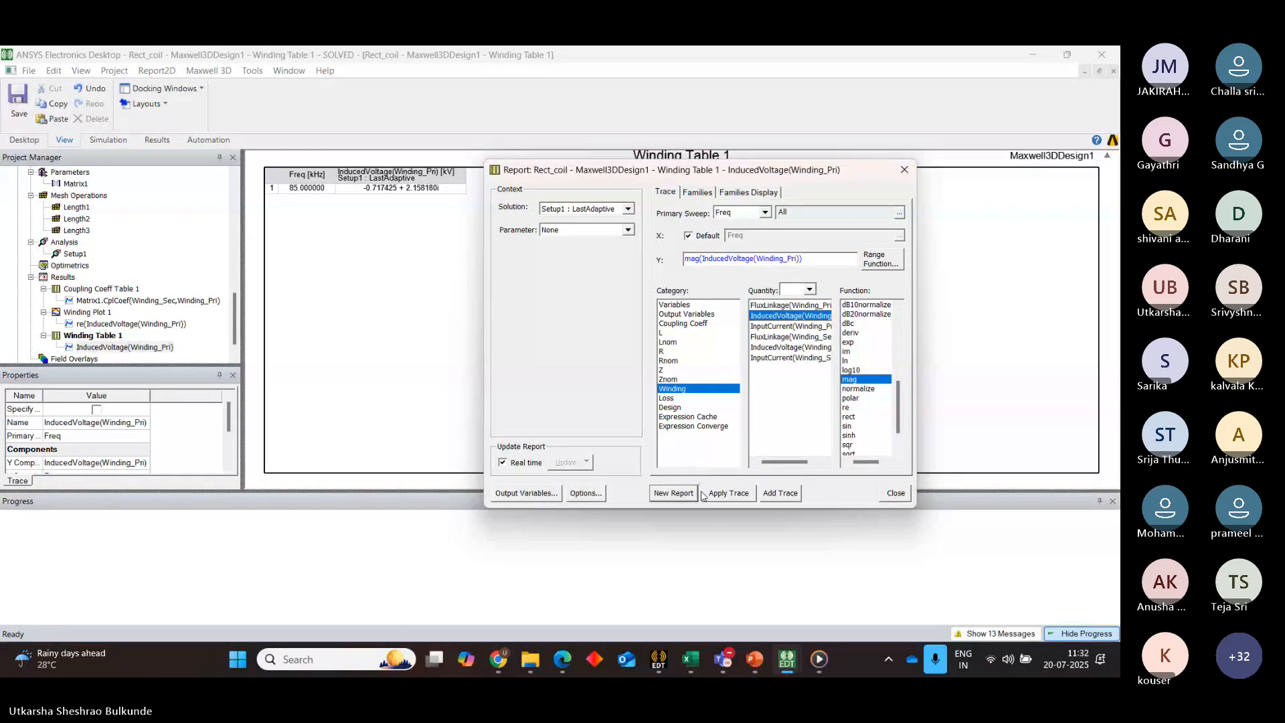
pyautogui.click(735, 494)
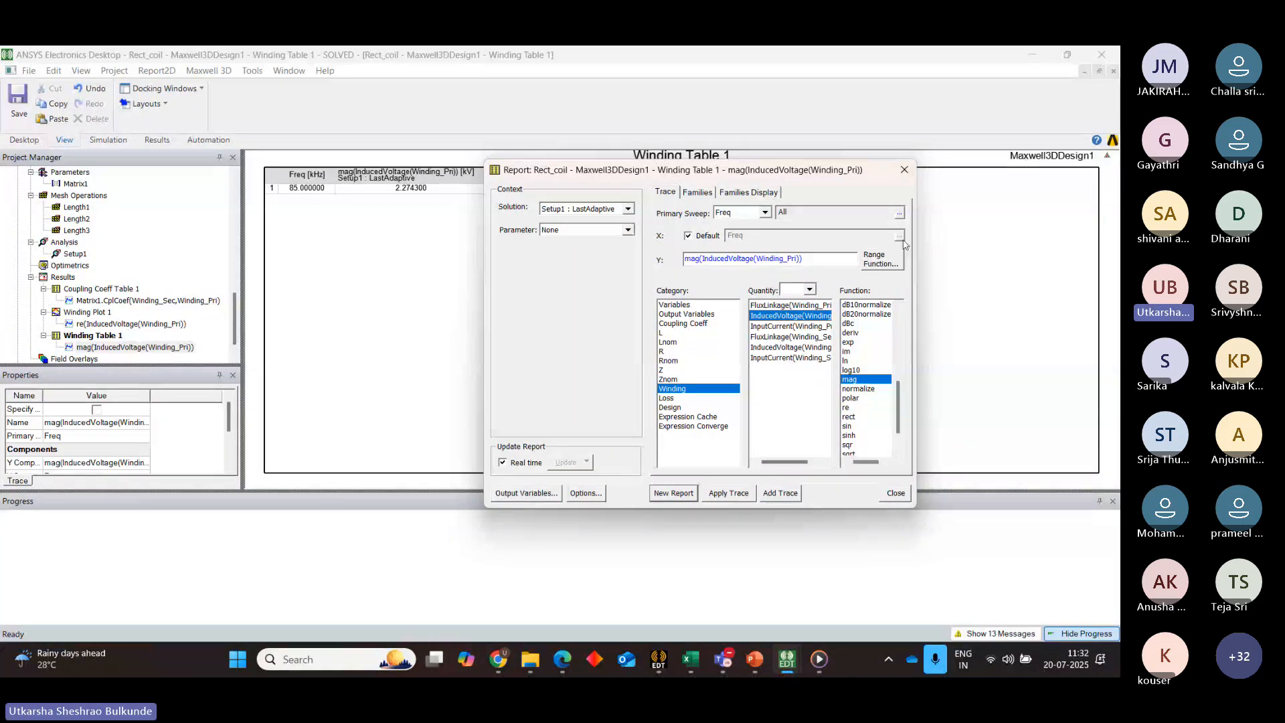
pyautogui.click(905, 169)
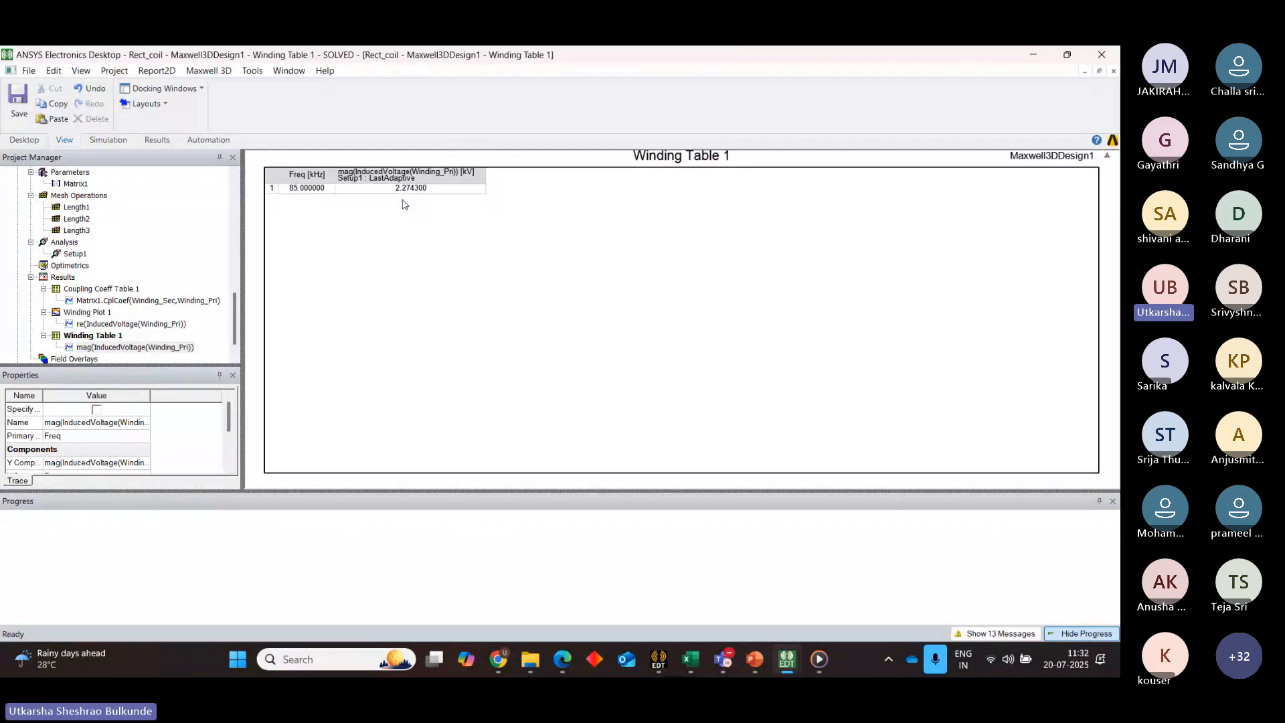
# Review the Primary coil terminal's conductor count and the Winding_Pri excitation settings against the induced voltage table
pyautogui.moveTo(234, 303); pyautogui.dragTo(236, 276)
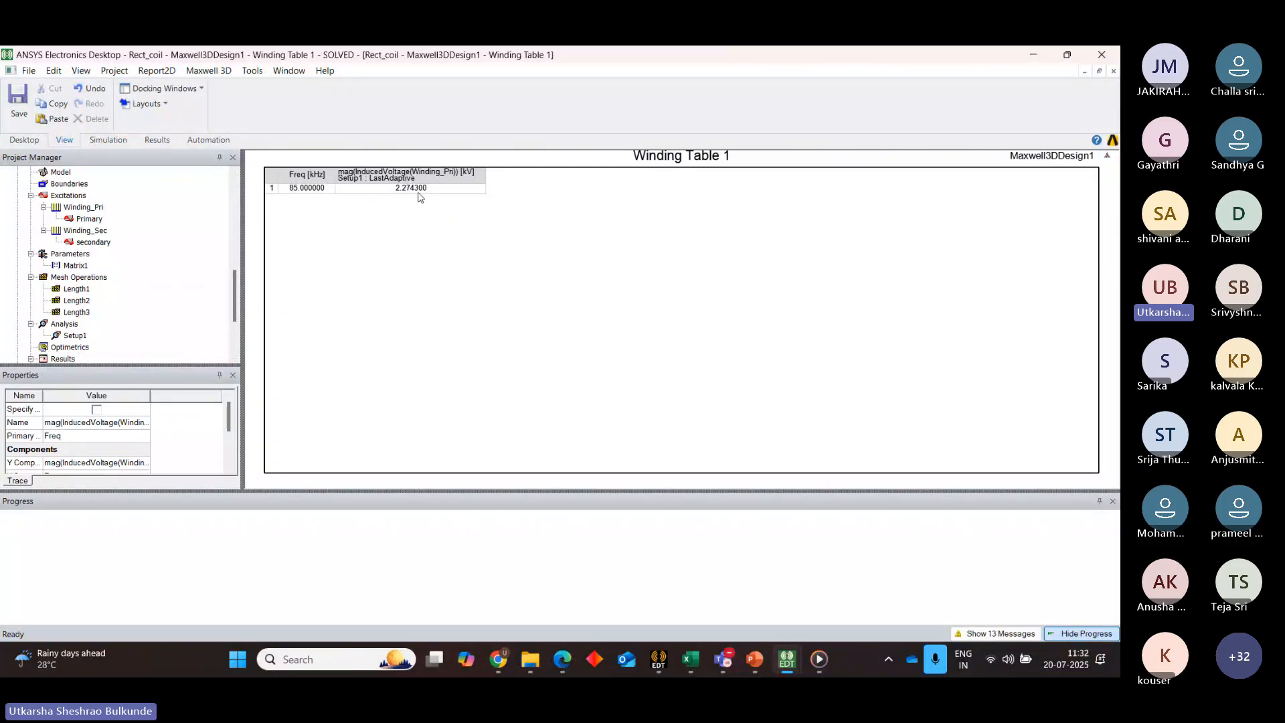
pyautogui.moveTo(383, 183); pyautogui.dragTo(405, 190)
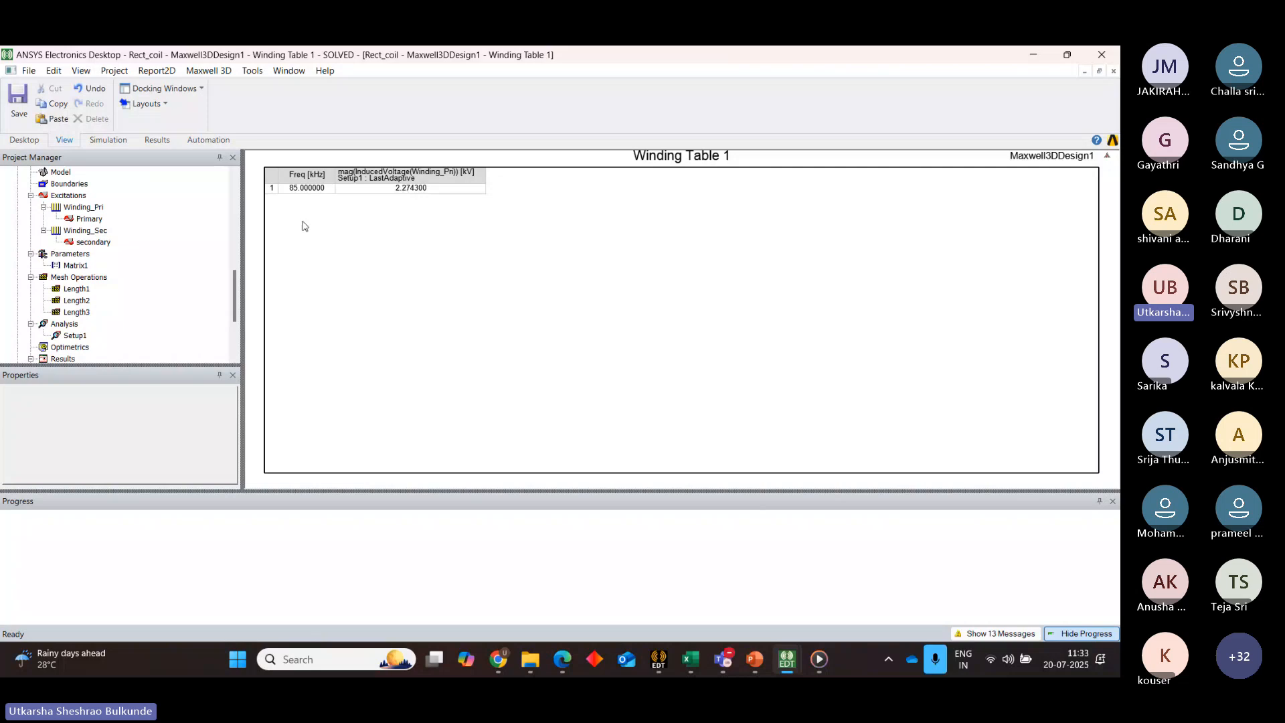
pyautogui.moveTo(236, 283); pyautogui.dragTo(235, 275)
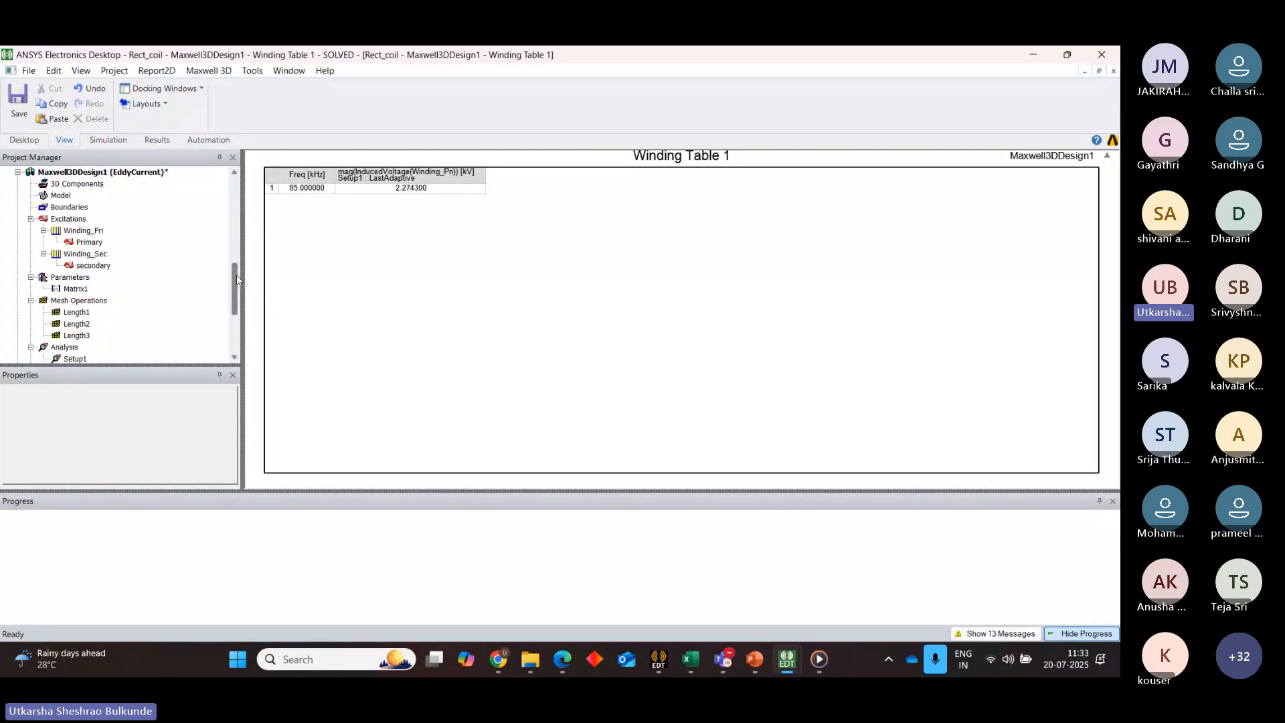
pyautogui.doubleClick(87, 241)
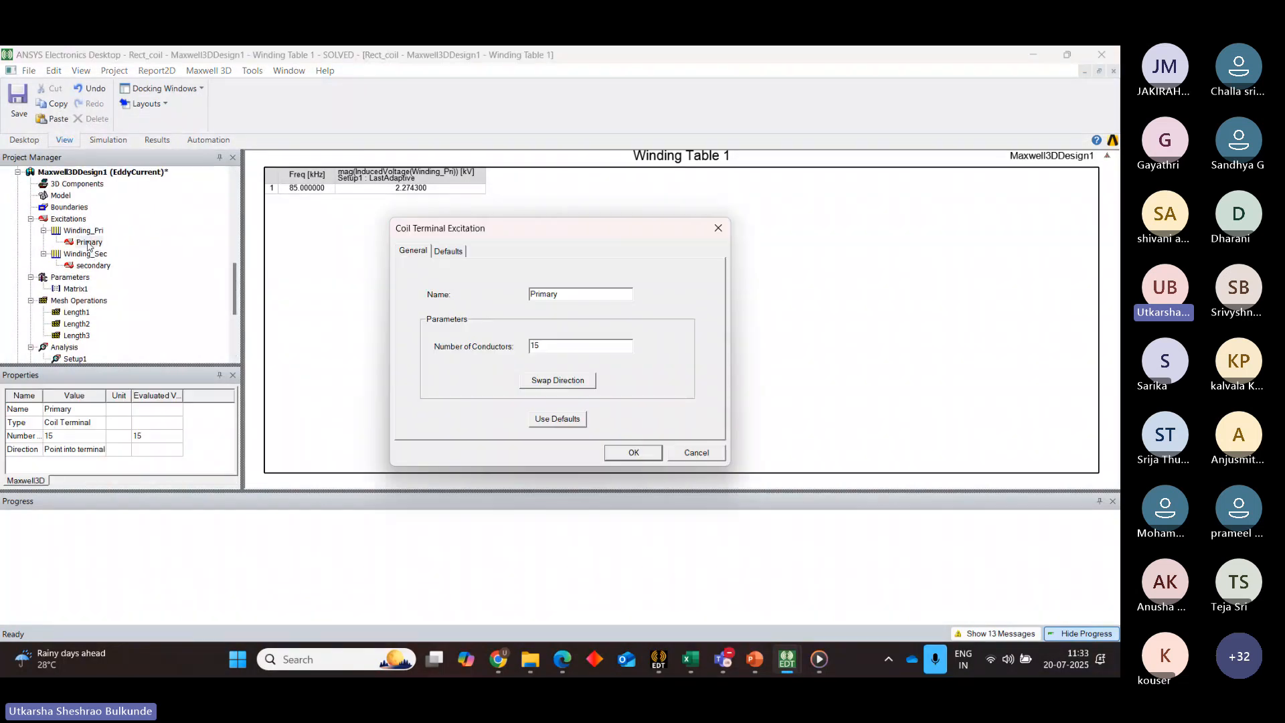
pyautogui.click(715, 227)
pyautogui.doubleClick(84, 231)
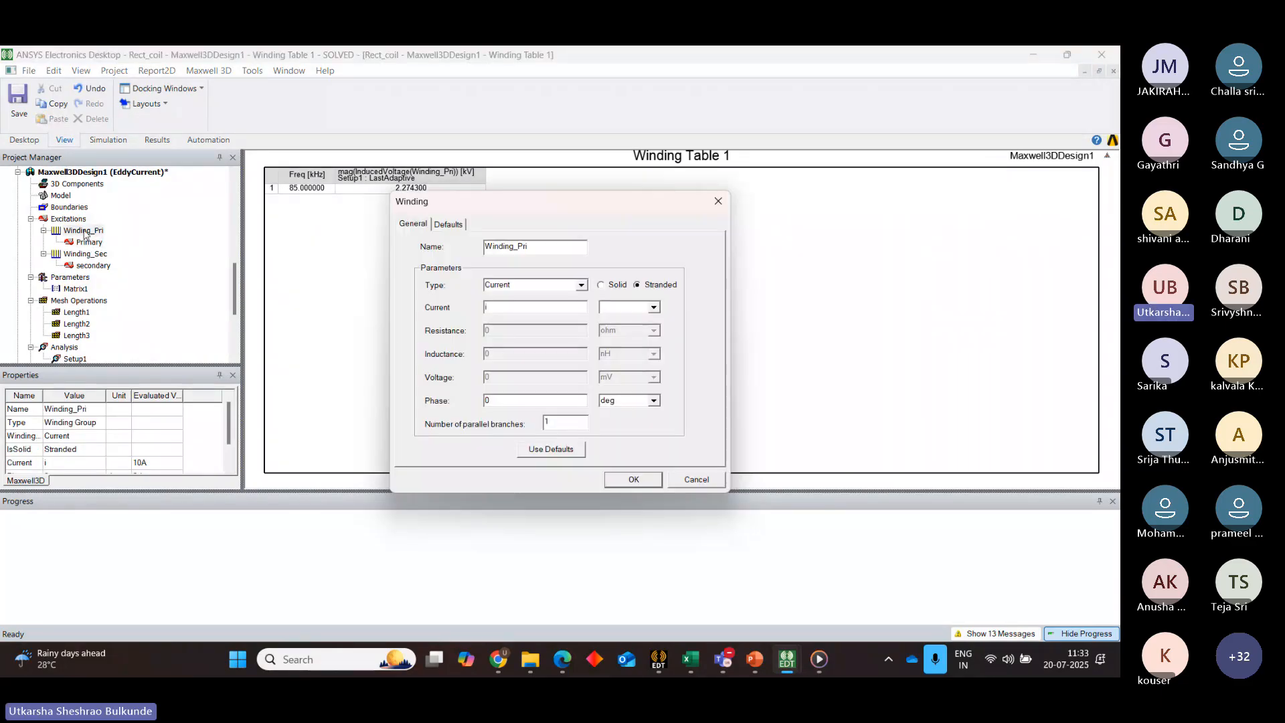
pyautogui.click(718, 201)
# Show the 3D model with its design variables and open the Winding_Pri settings at the current value
pyautogui.doubleClick(142, 174)
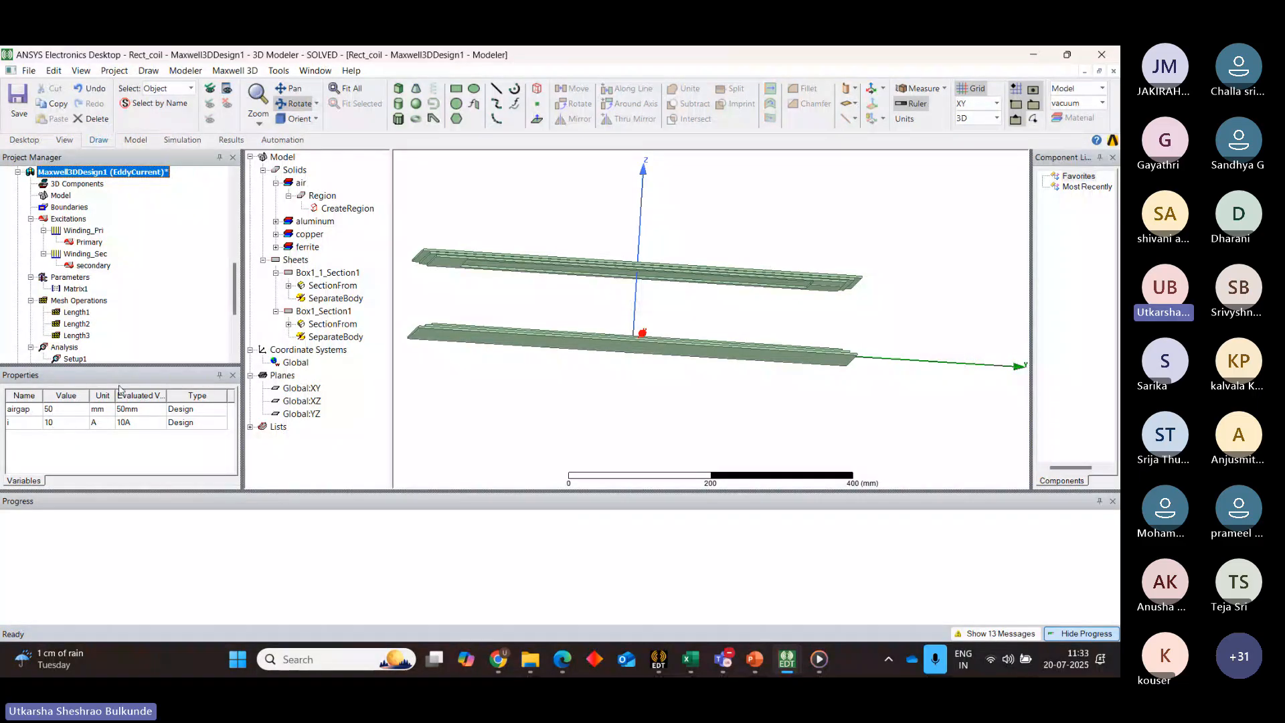
pyautogui.doubleClick(84, 231)
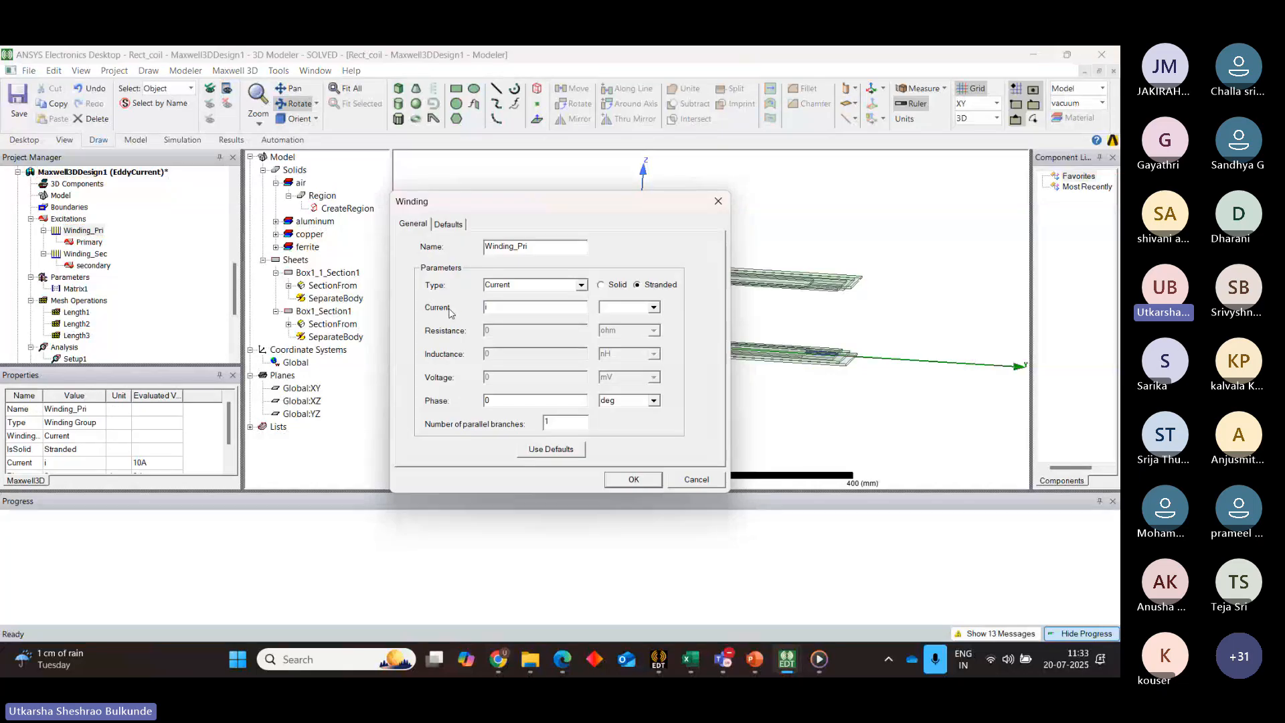
pyautogui.click(519, 311)
# Switch to the no_pitch_circuit_XY_490_330 (1) project window and examine its Maxwell 3D model and the no_pitch_circuit_ckt schematic
pyautogui.moveTo(788, 659)
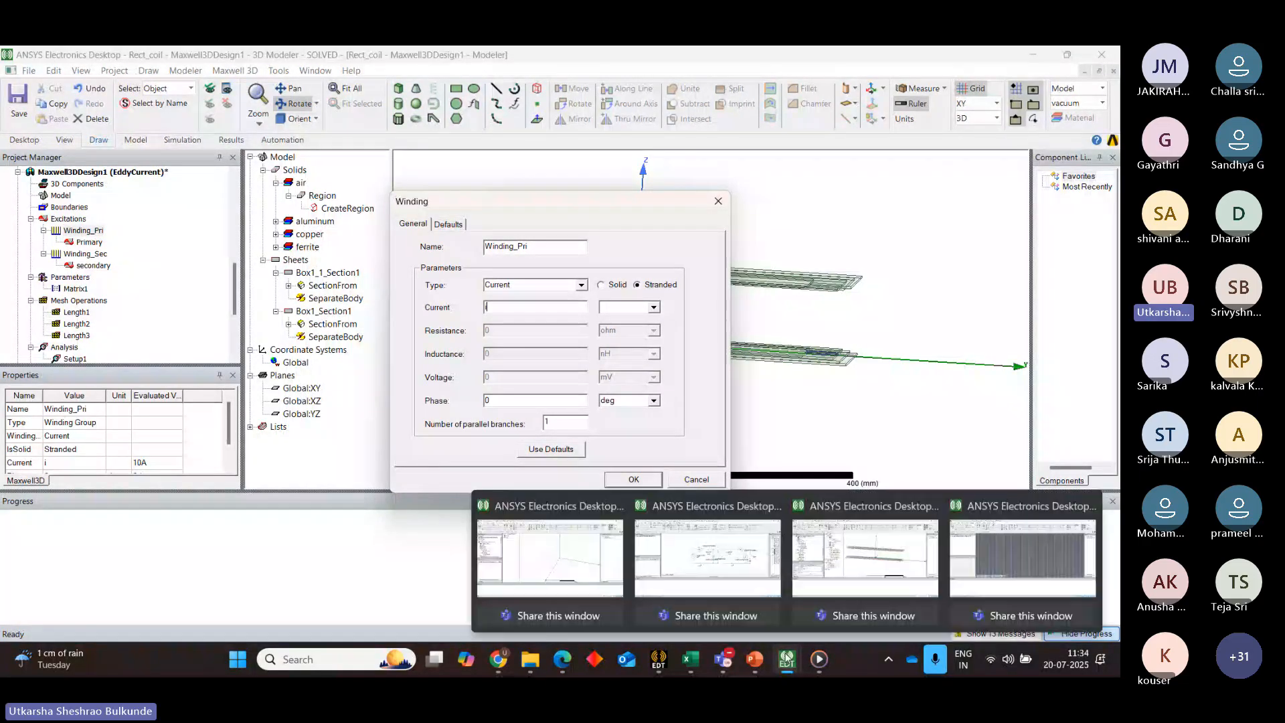
pyautogui.click(707, 559)
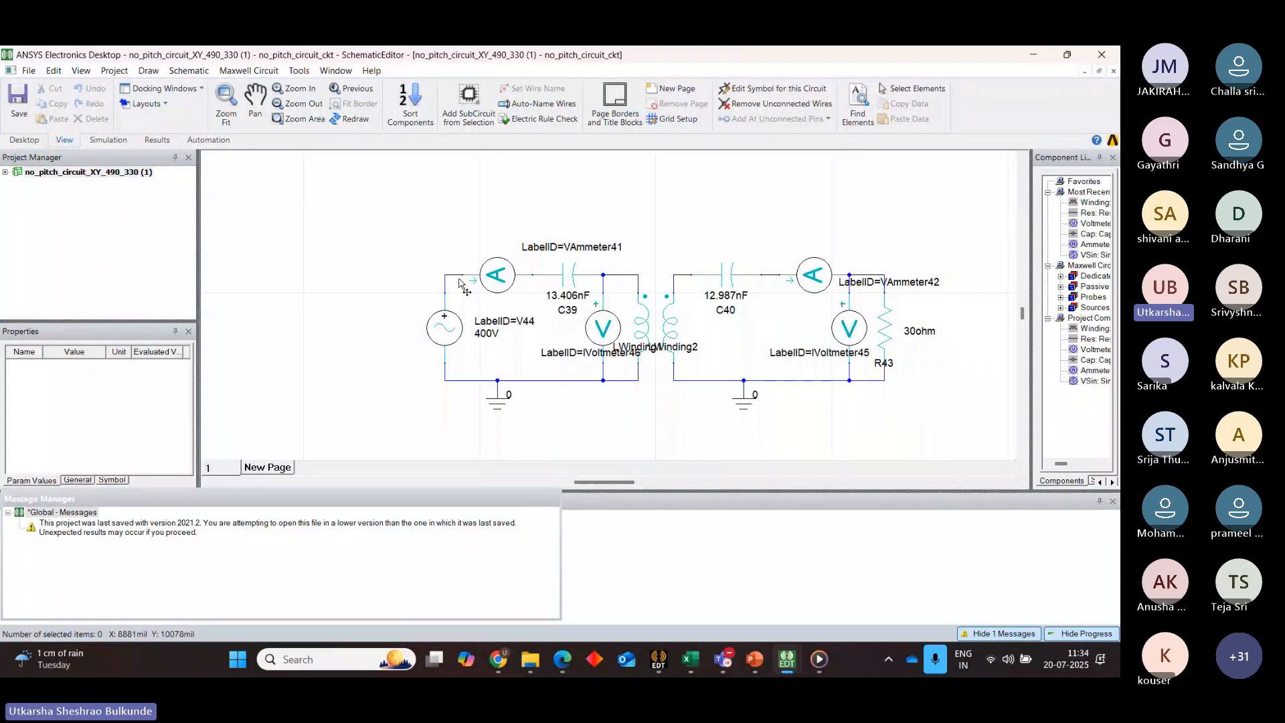
pyautogui.click(5, 172)
pyautogui.click(55, 184)
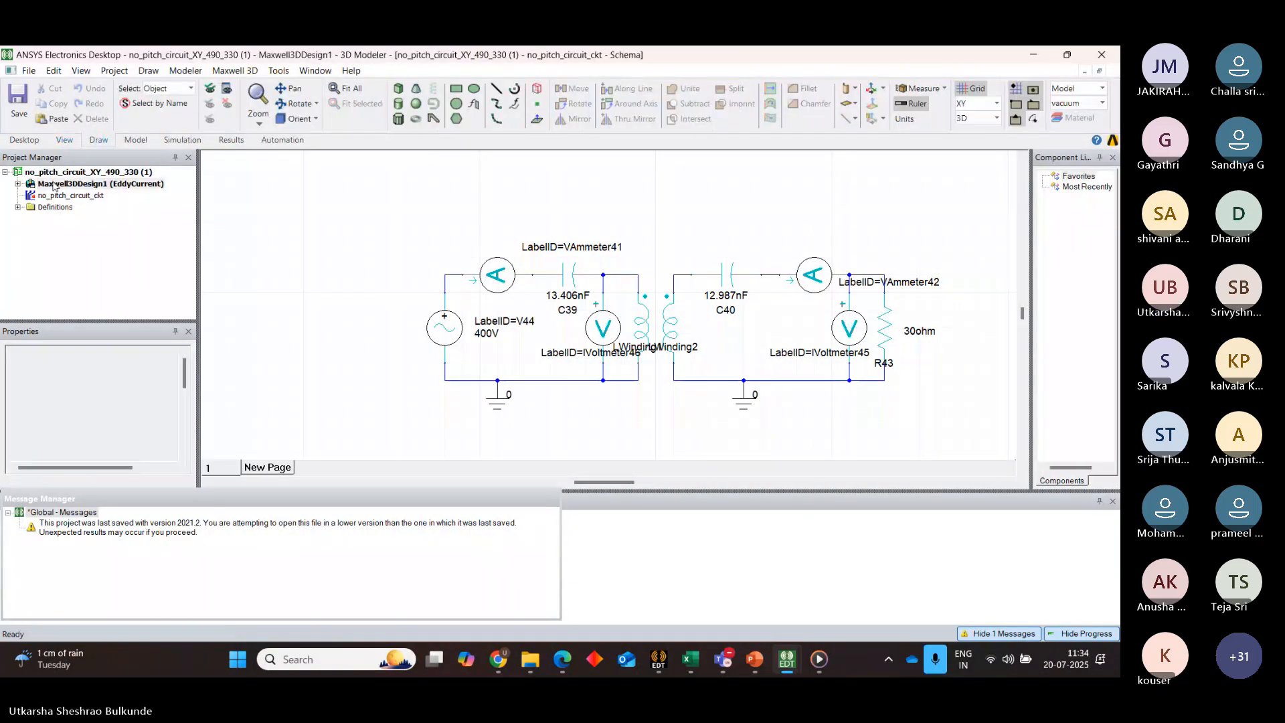
pyautogui.doubleClick(55, 185)
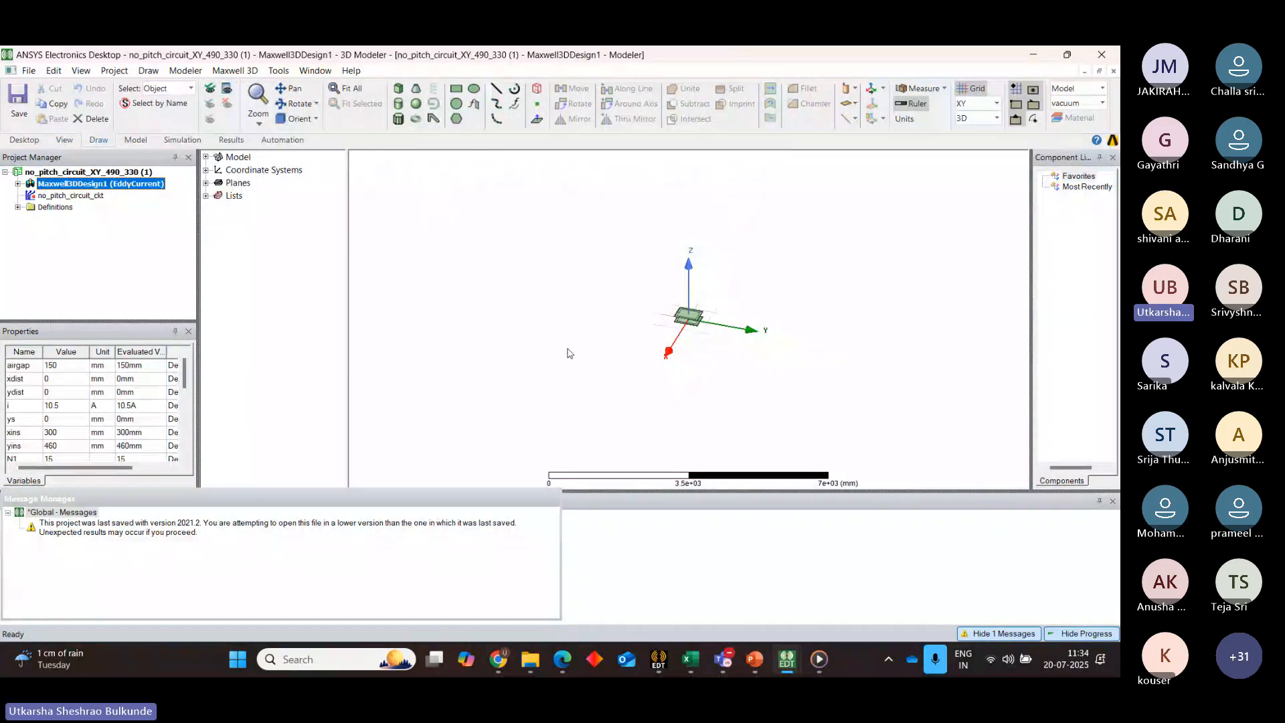
pyautogui.scroll(4, 670, 377)
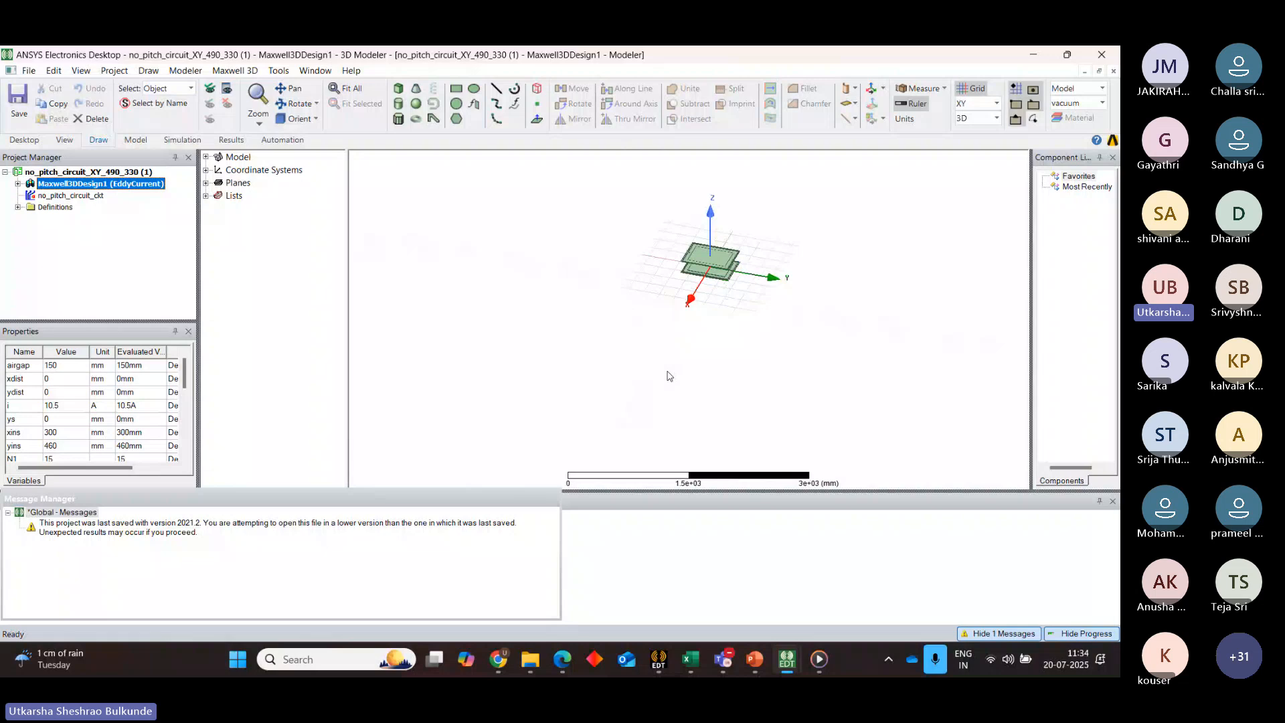
pyautogui.doubleClick(71, 197)
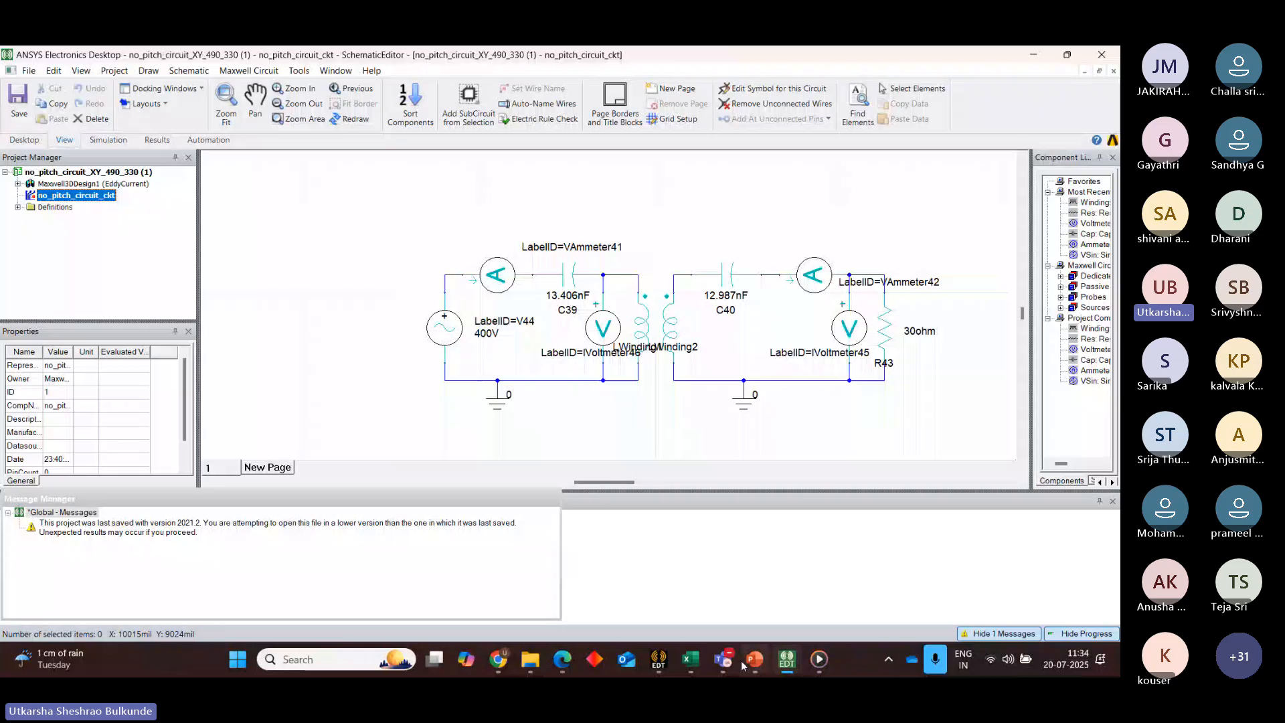
# Return to the Rect_coil project window and close the Winding_Pri settings without changing them
pyautogui.moveTo(786, 661)
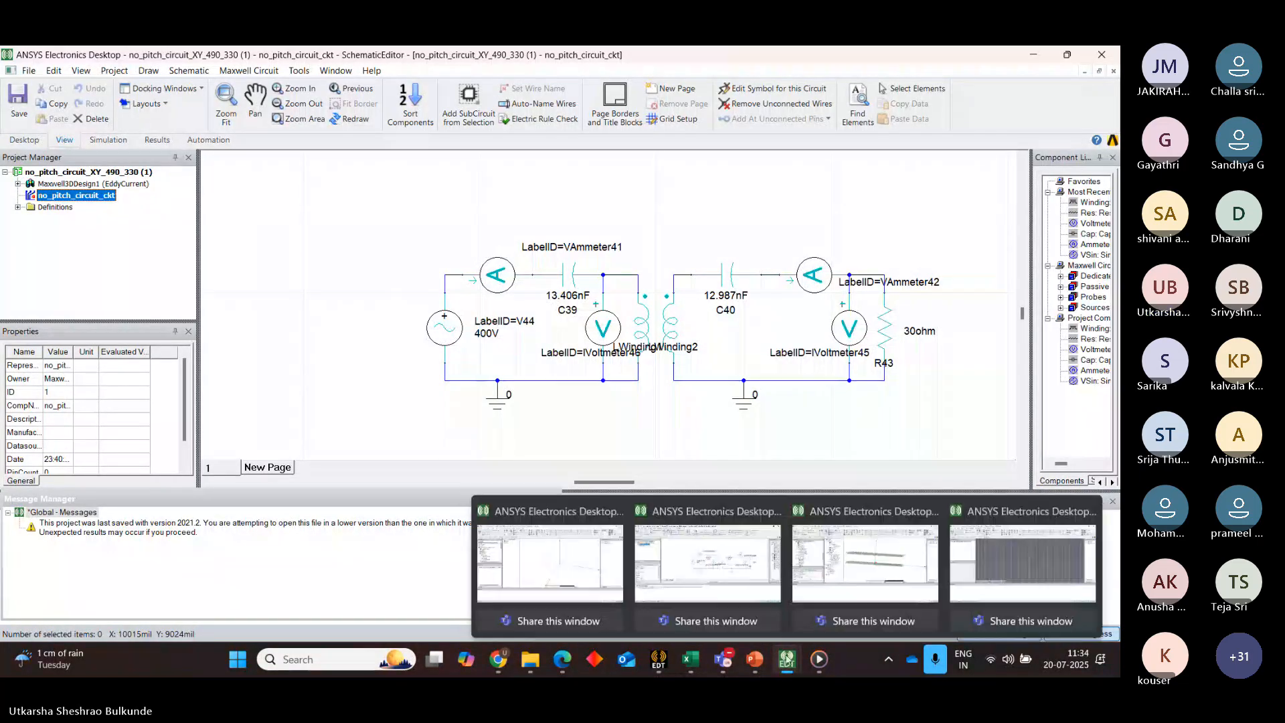
pyautogui.click(839, 576)
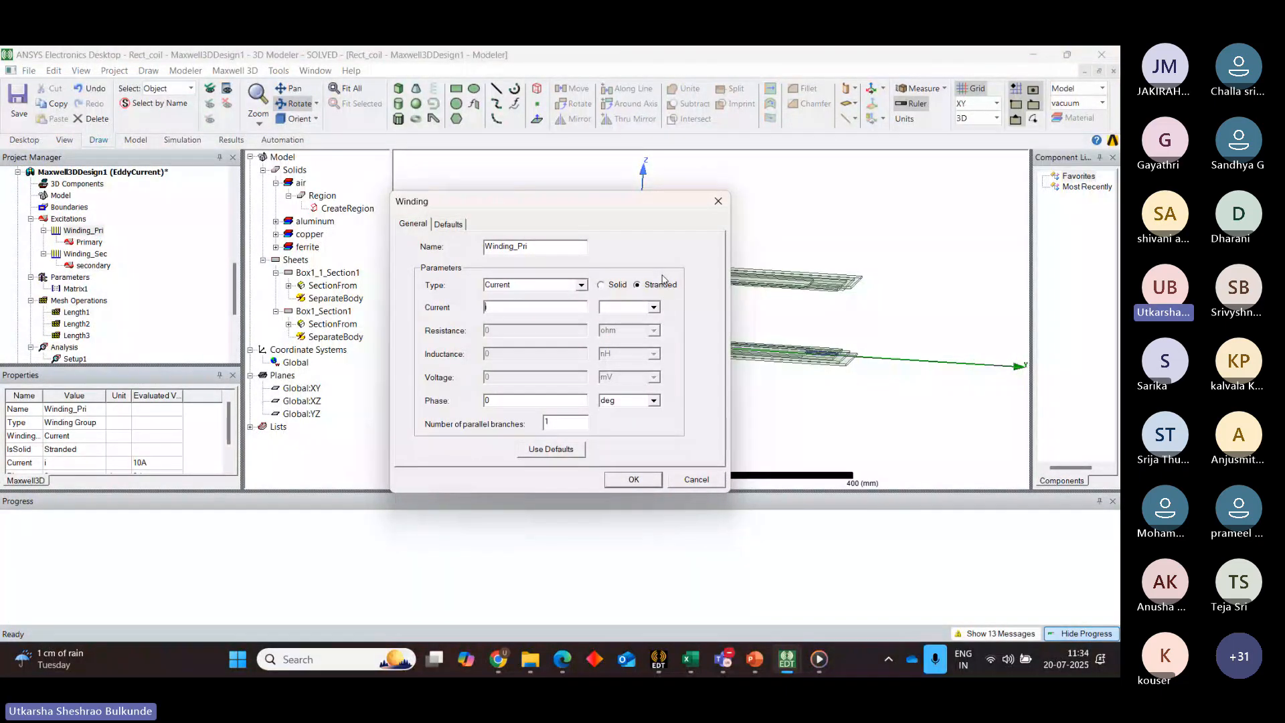
pyautogui.click(718, 202)
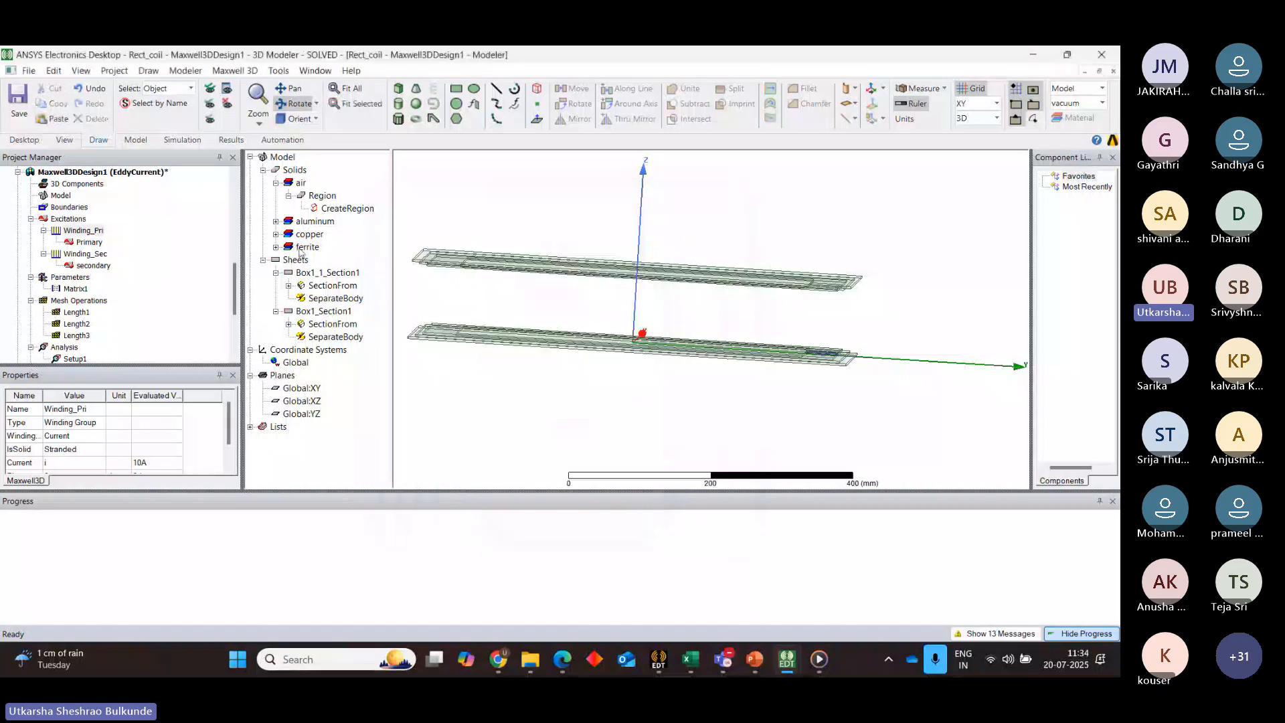
pyautogui.moveTo(236, 282); pyautogui.dragTo(236, 308)
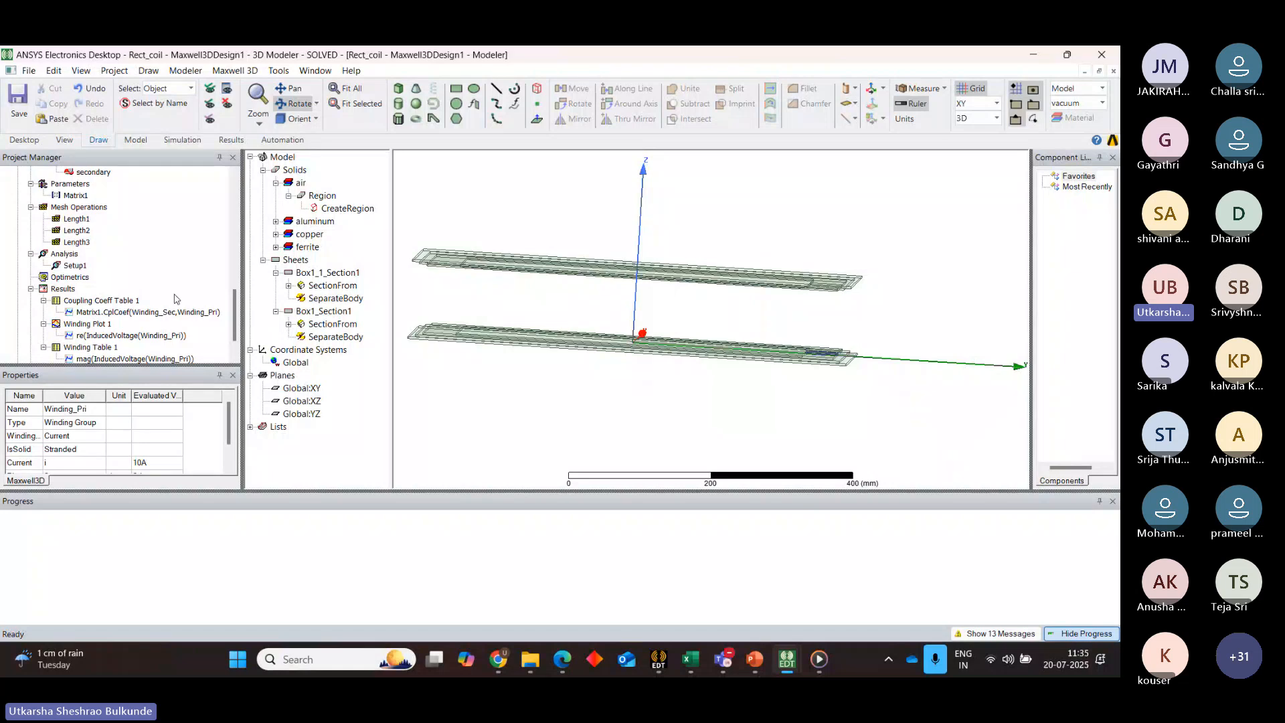
pyautogui.moveTo(236, 318); pyautogui.dragTo(232, 251)
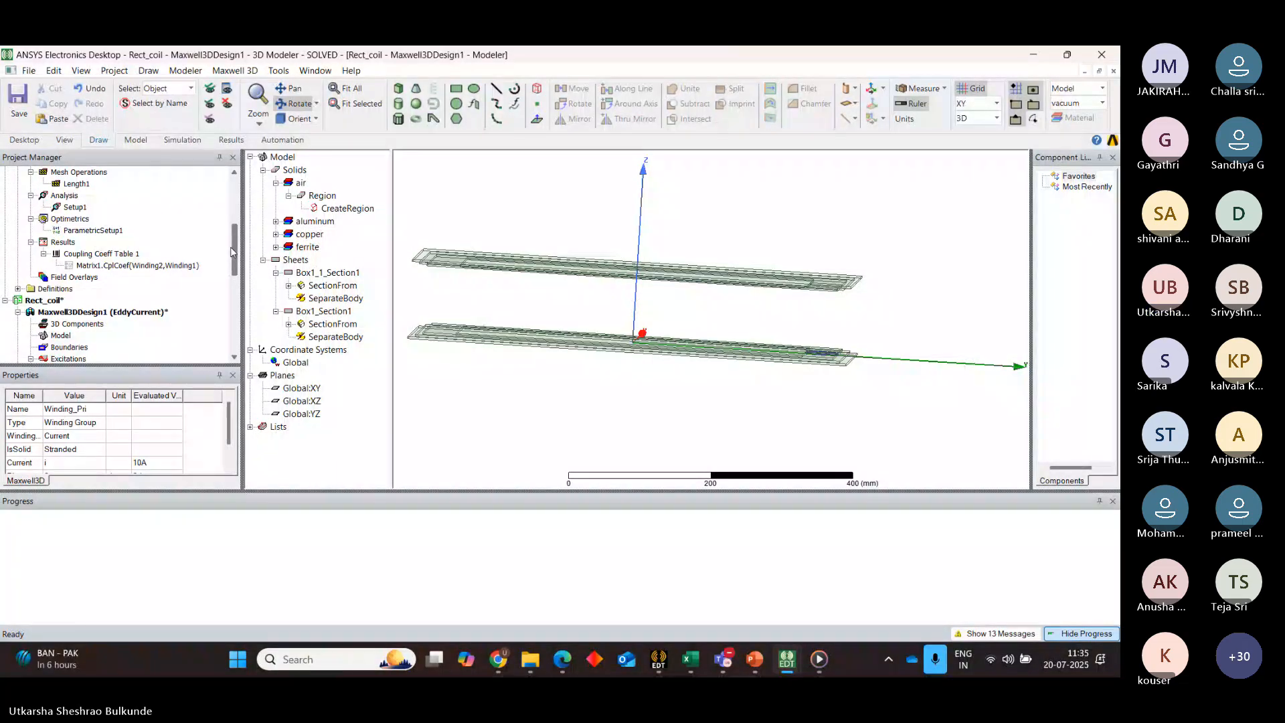
# Switch to the Microsoft Teams meeting window and admit the participant waiting in the lobby
pyautogui.moveTo(723, 659)
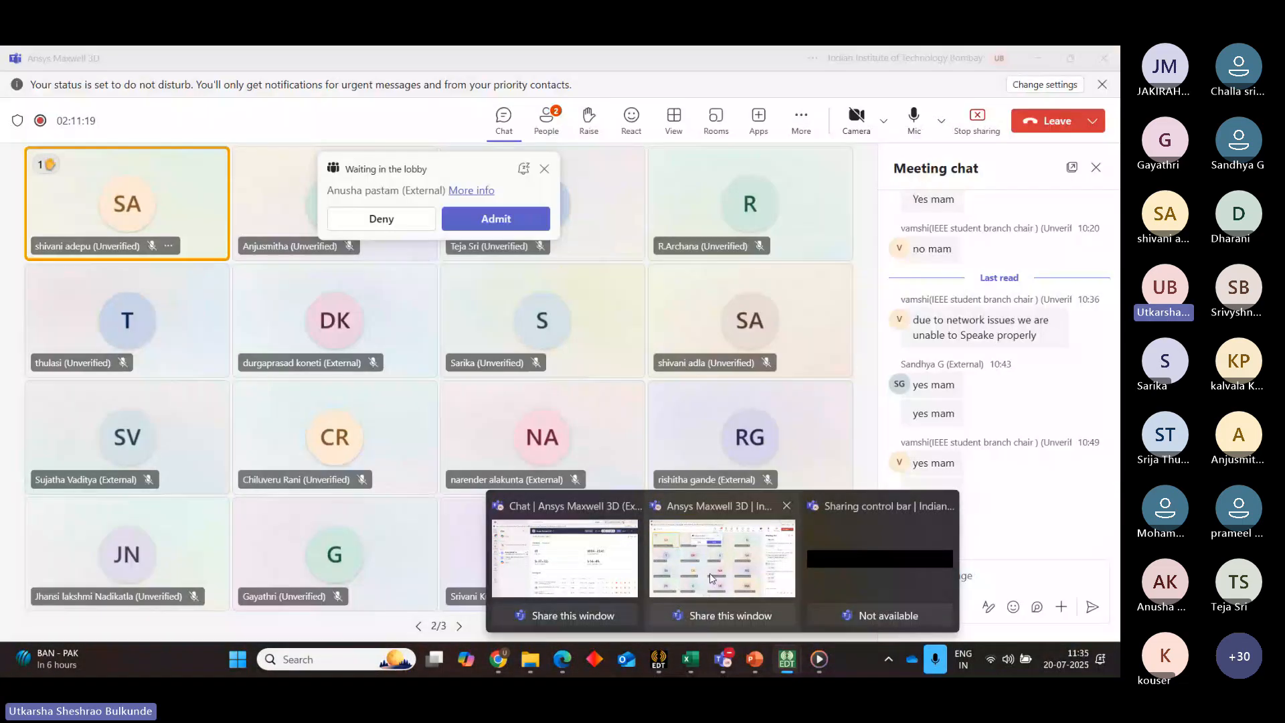
pyautogui.click(709, 573)
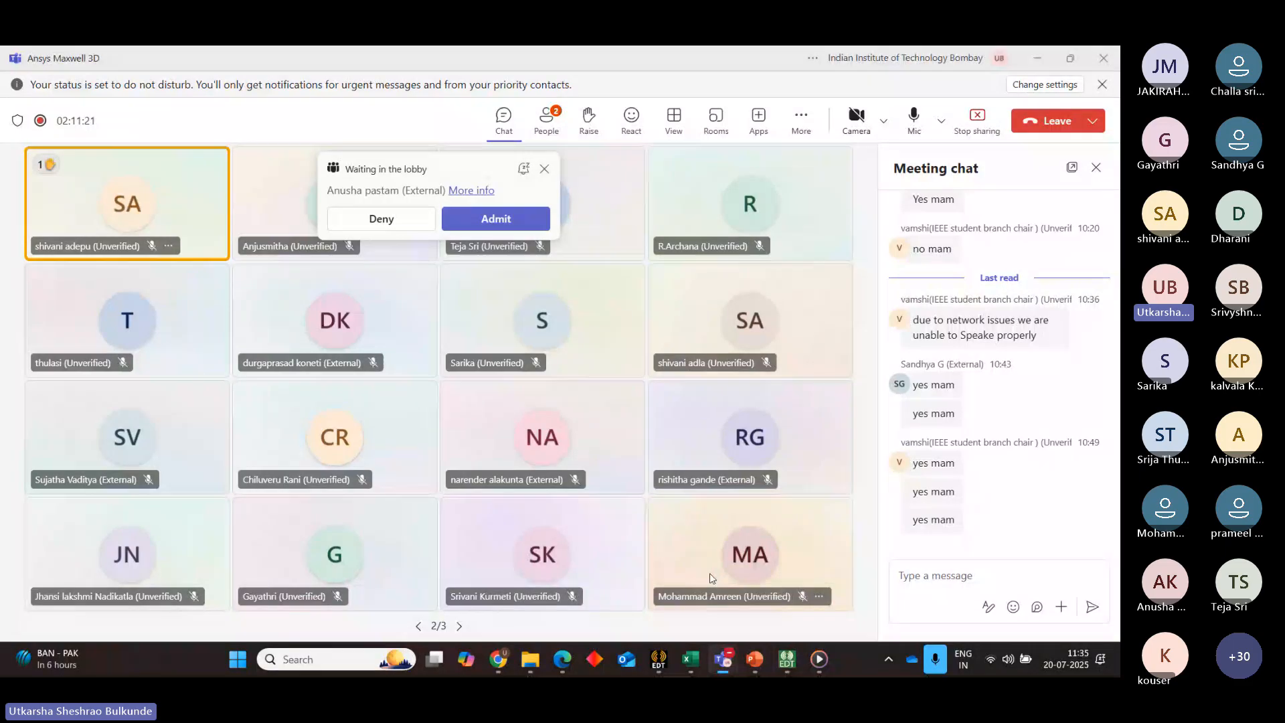
pyautogui.click(493, 219)
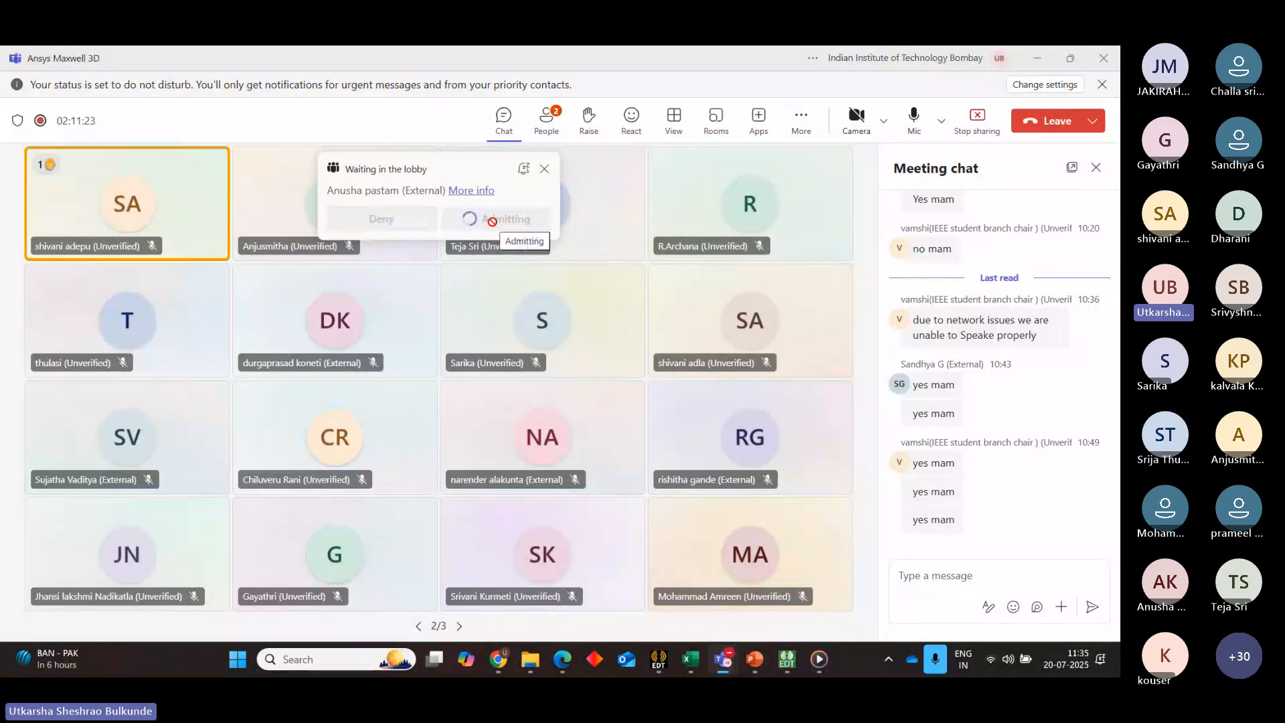
# Stop the meeting's recording and transcription
pyautogui.click(803, 120)
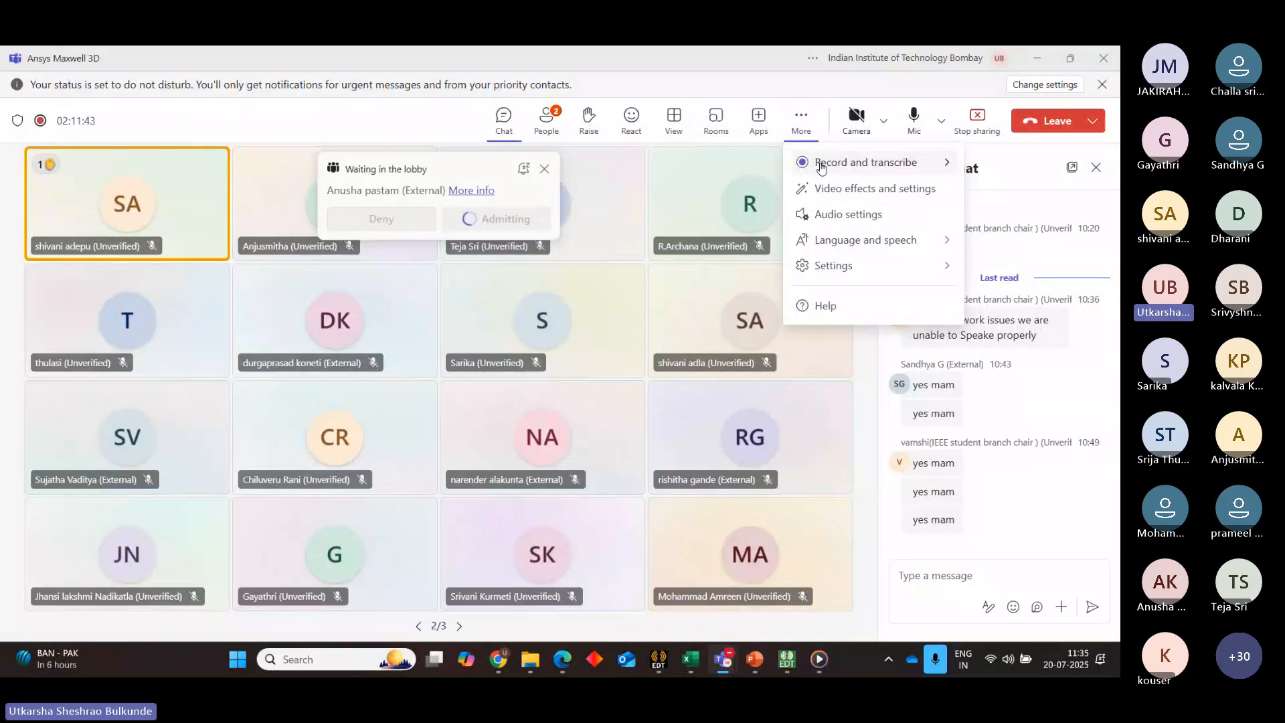
pyautogui.moveTo(822, 168)
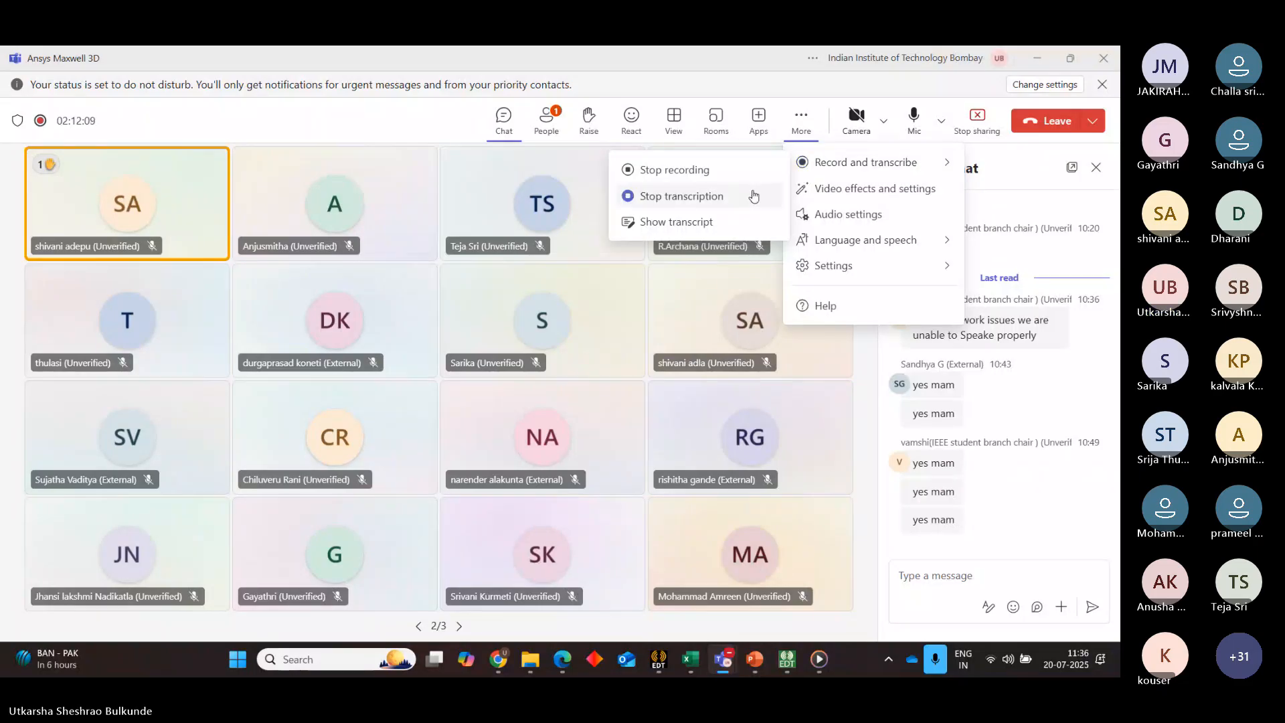
pyautogui.click(721, 173)
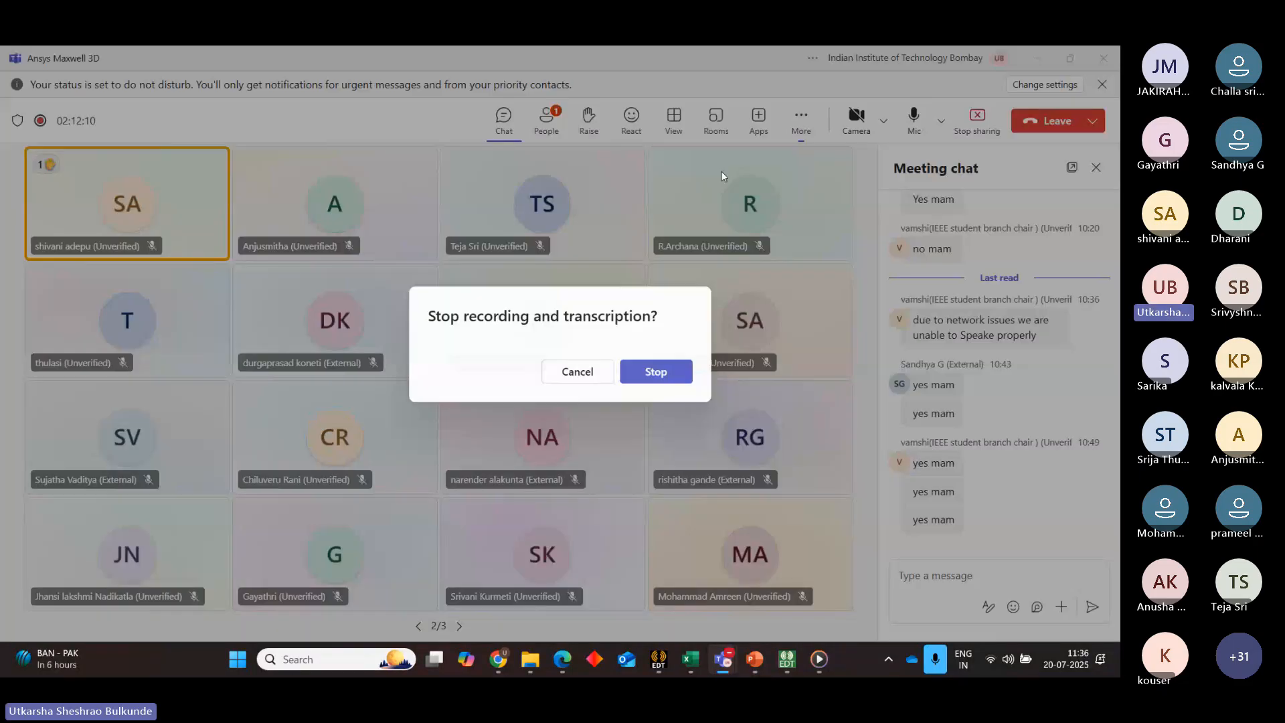